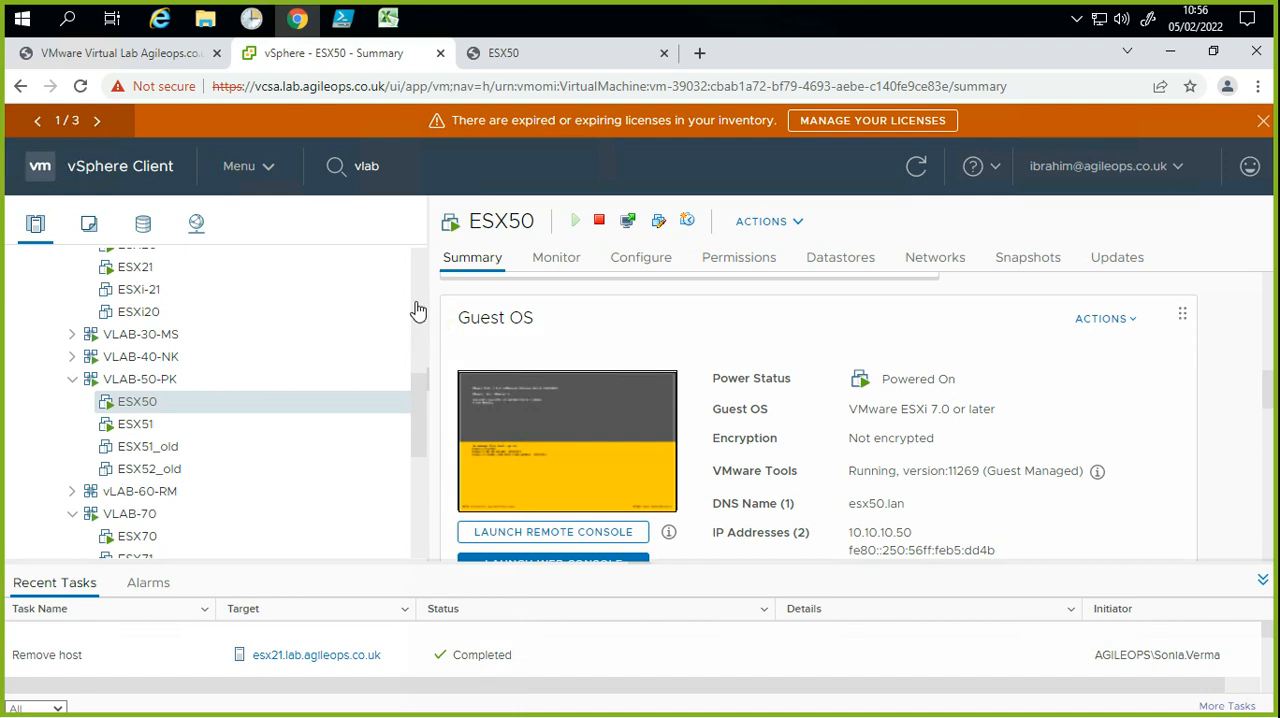
click(365, 343)
click(205, 422)
click(162, 426)
click(126, 379)
click(157, 382)
click(150, 433)
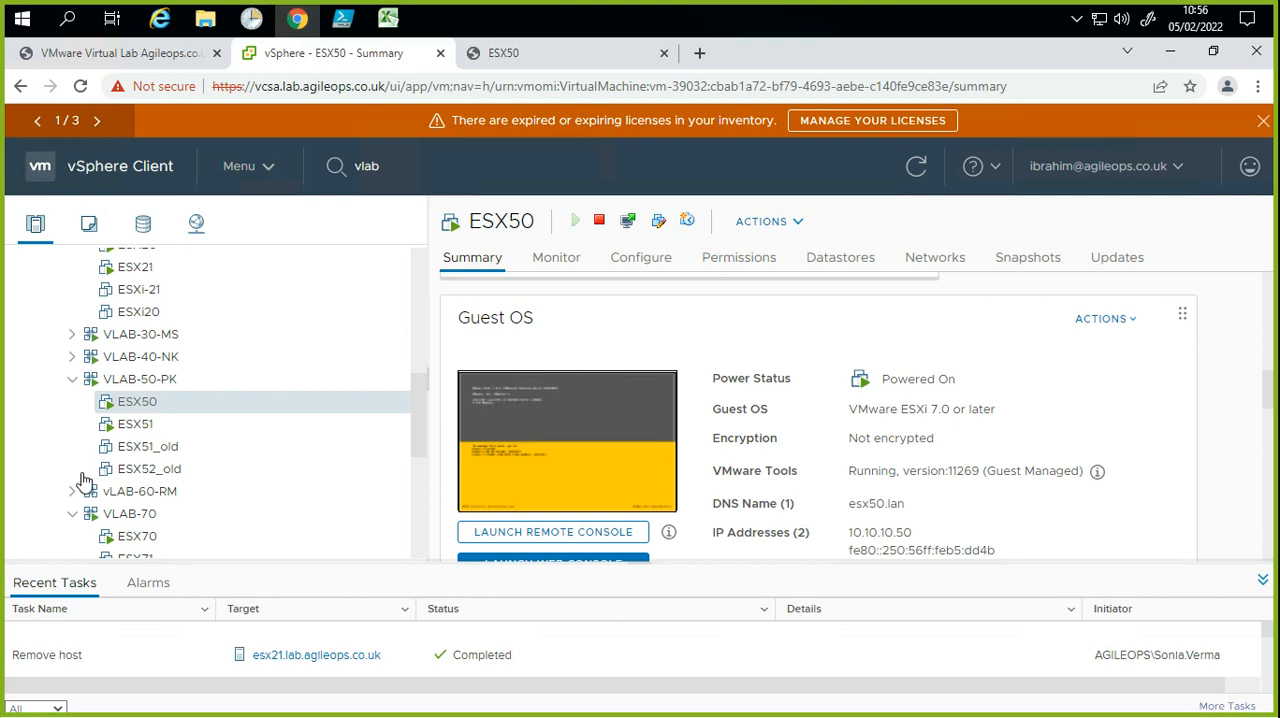
right_click(140, 426)
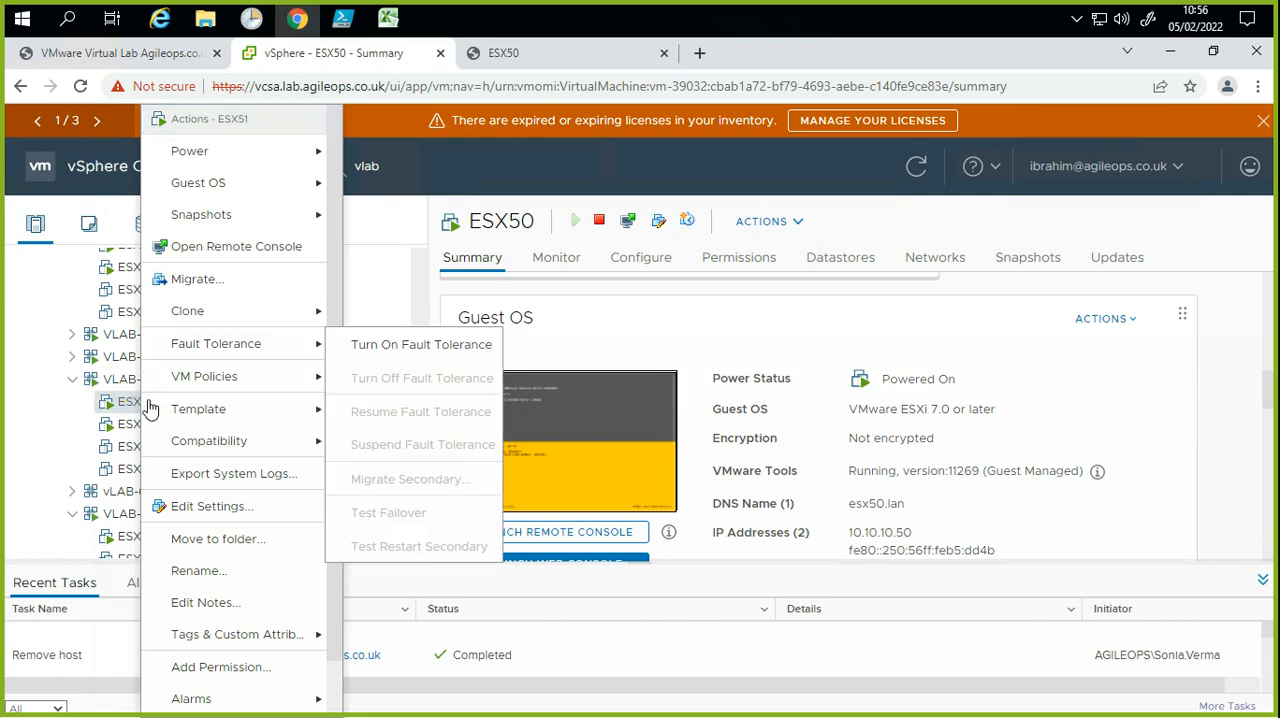
click(188, 247)
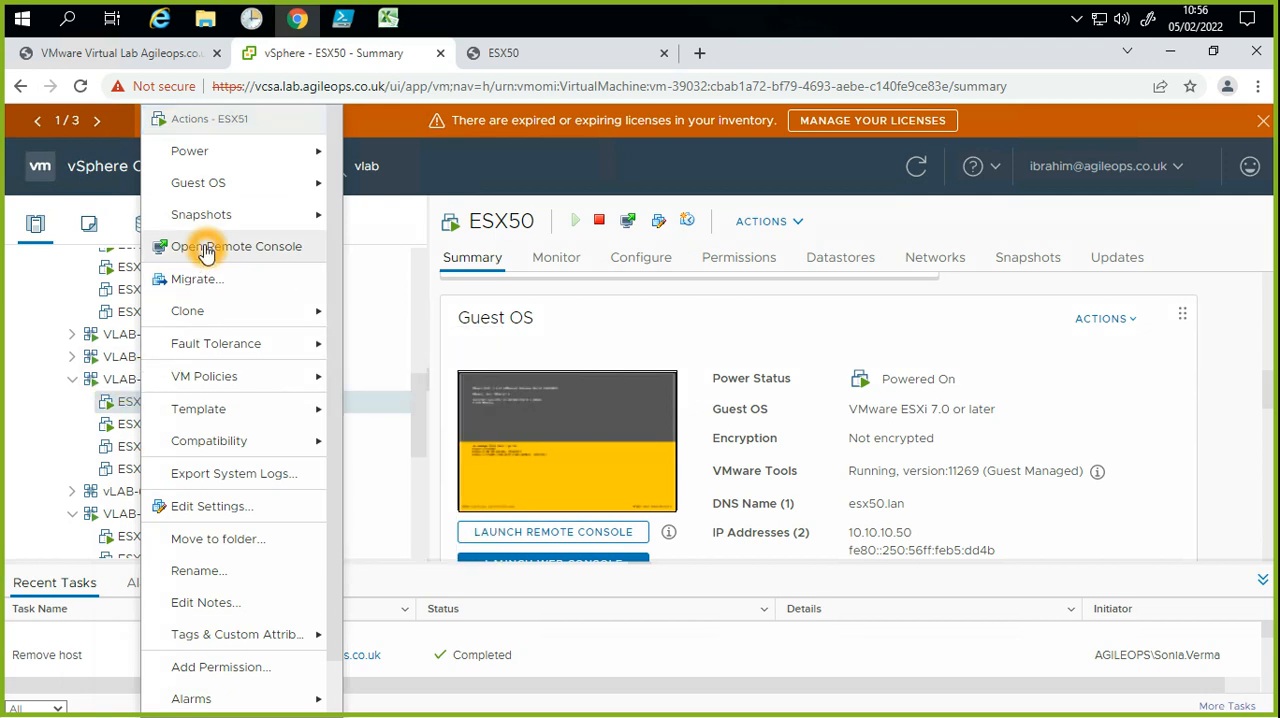
click(752, 331)
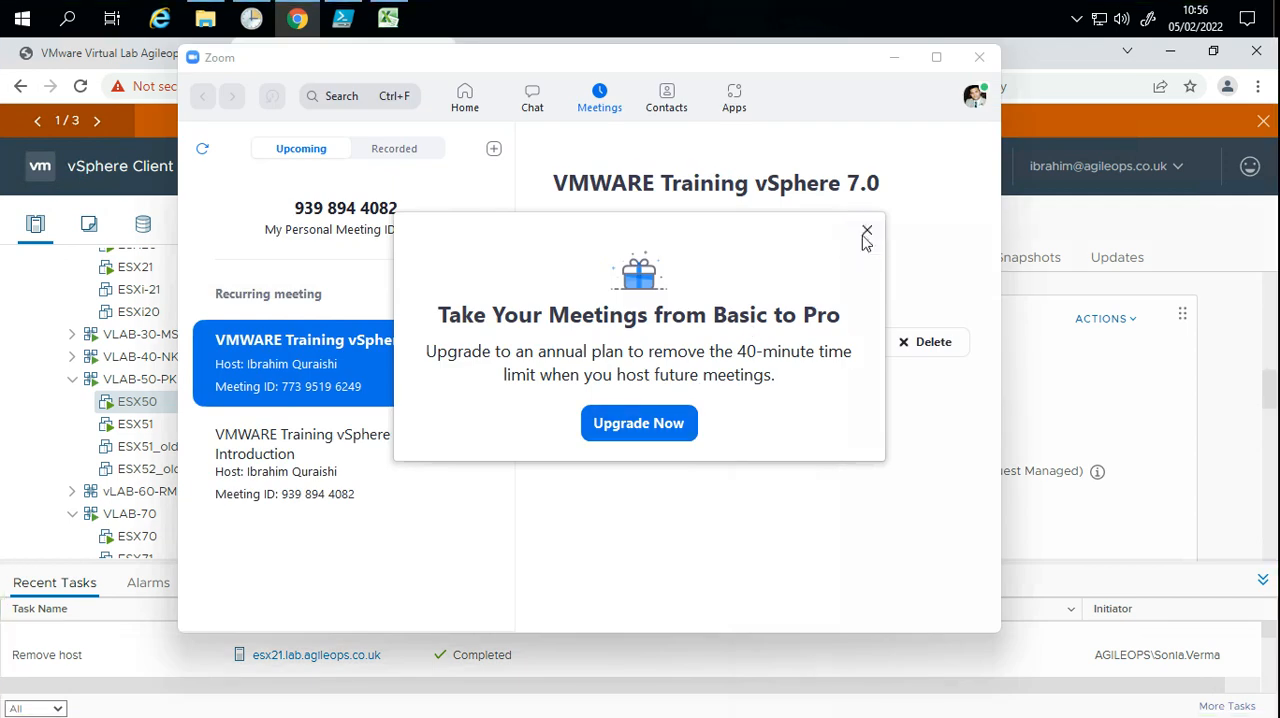
click(866, 236)
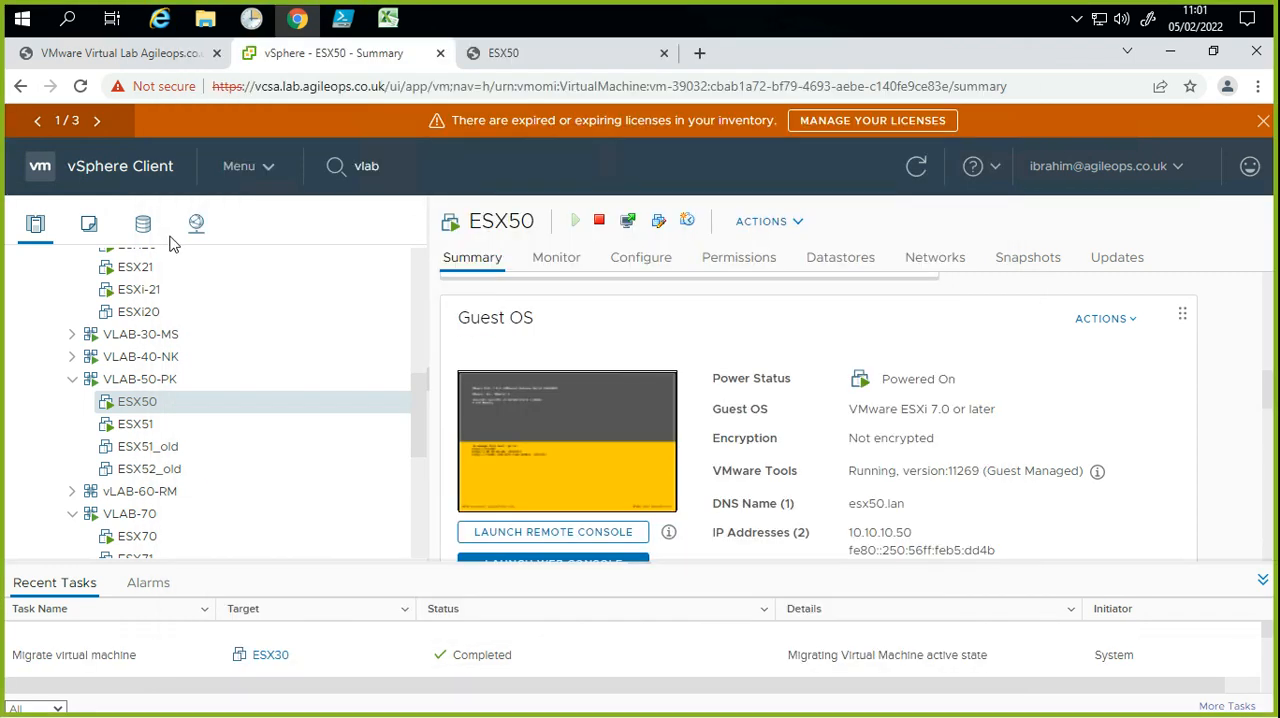
click(172, 240)
click(254, 234)
Step: Examine the guest OS details of the ESX50 virtual machine, especially its IP address
click(150, 428)
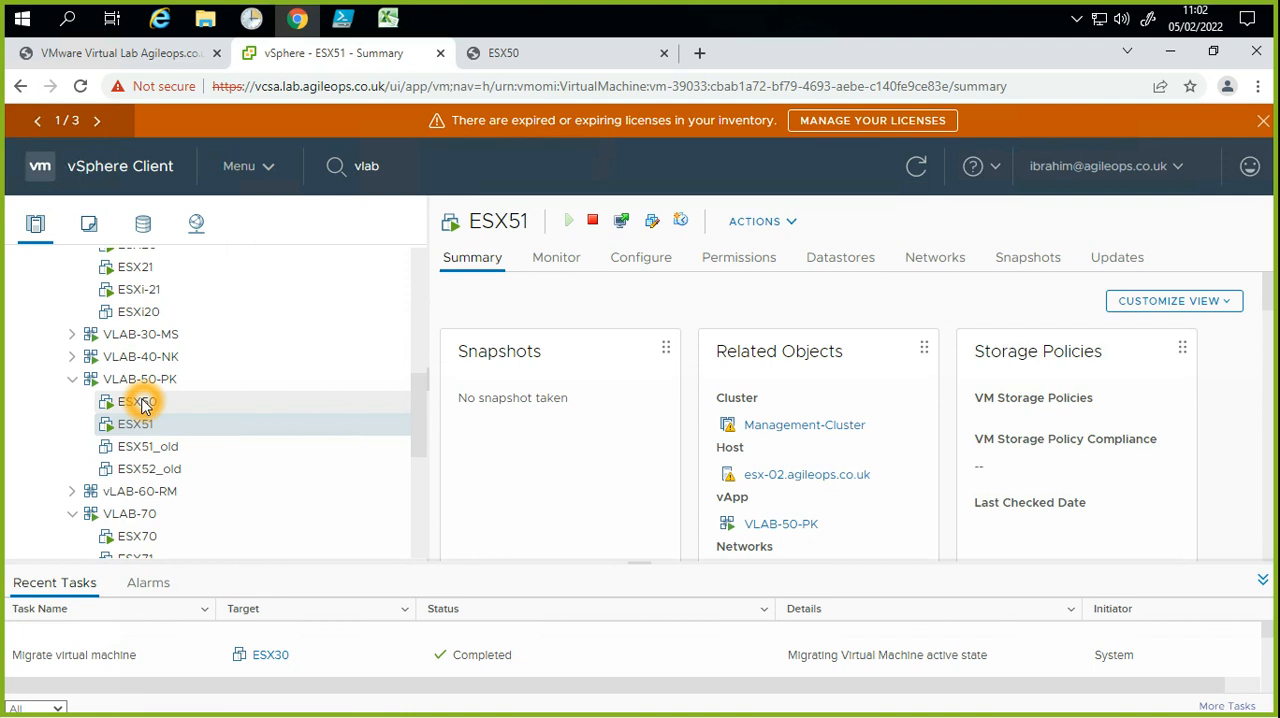
click(142, 402)
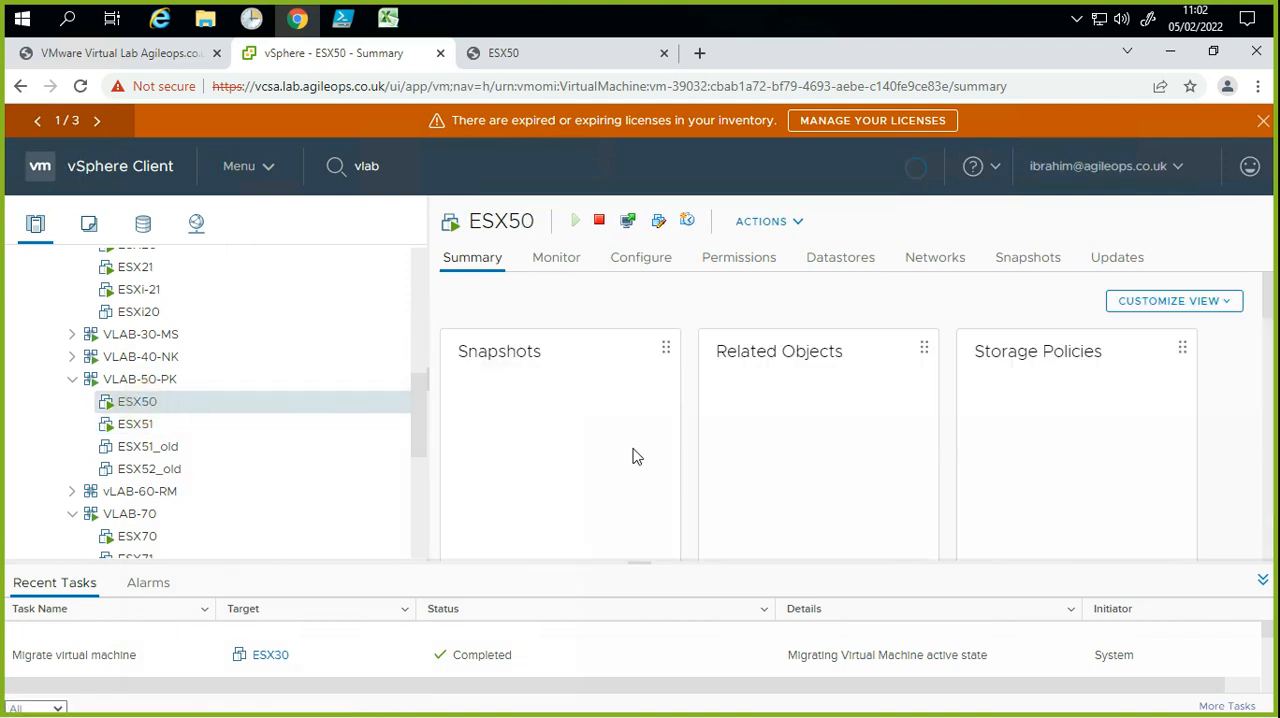
scroll(840, 508, down, 5)
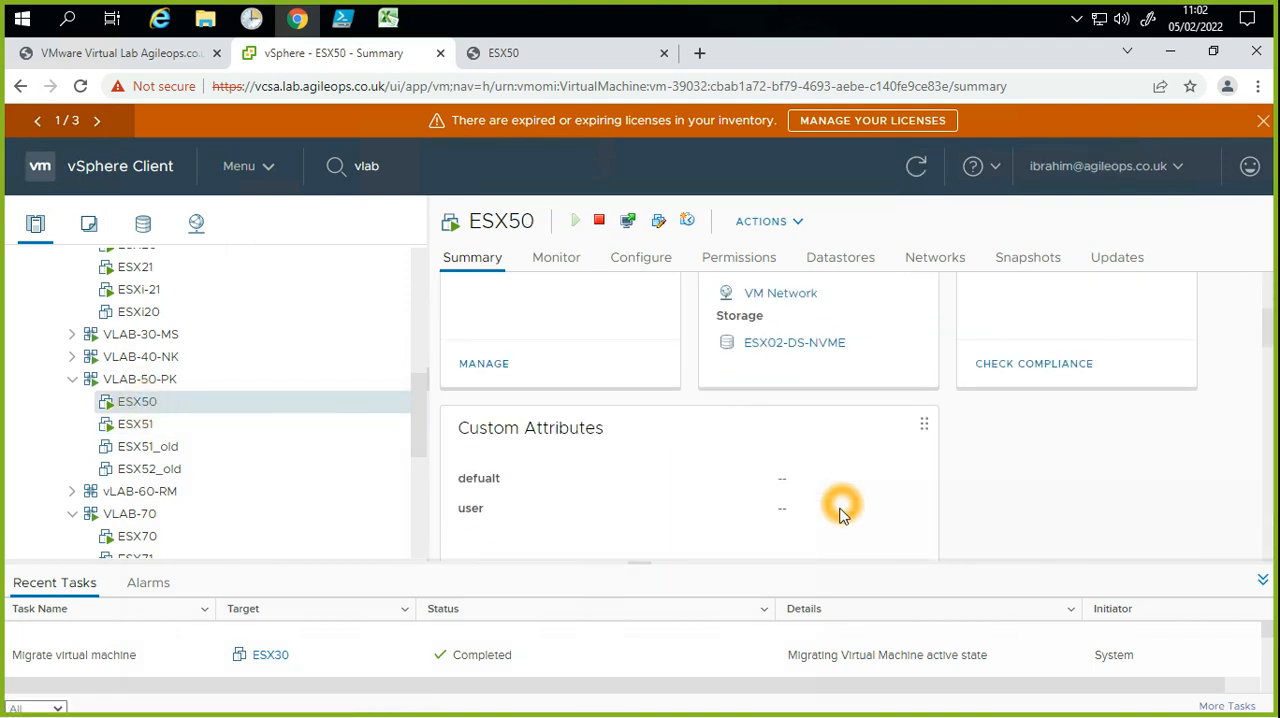
scroll(840, 516, down, 3)
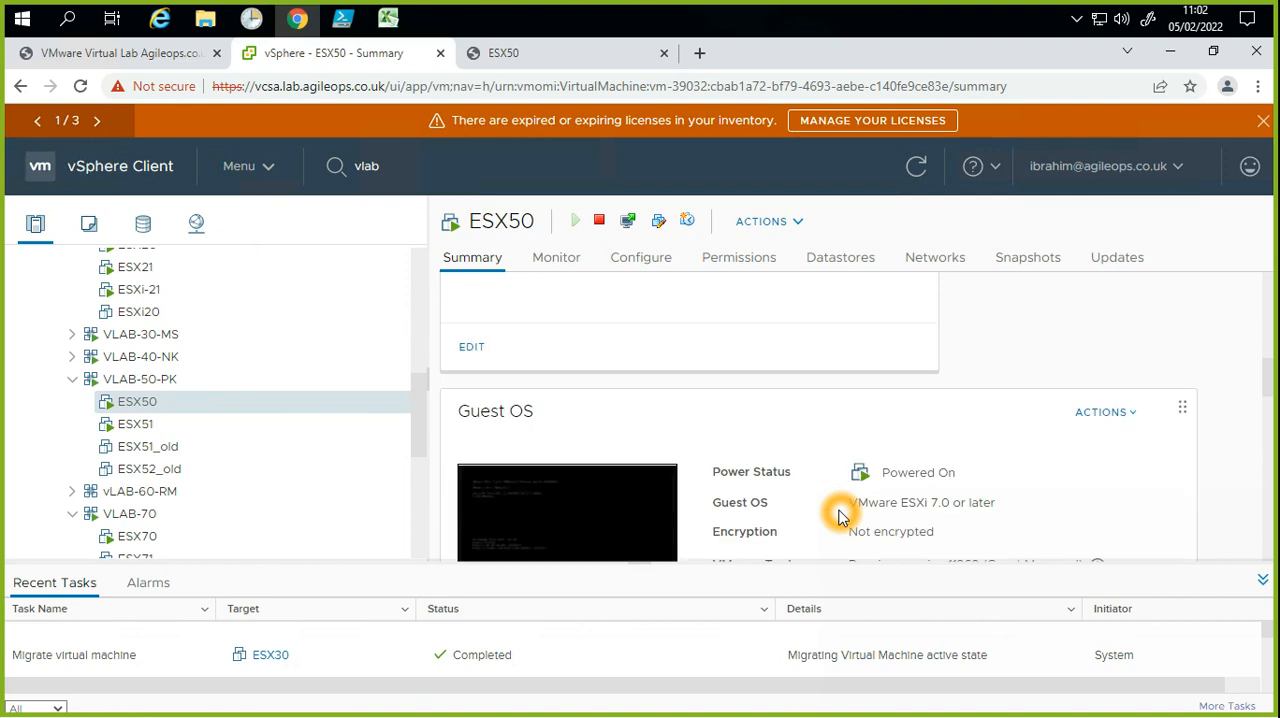
scroll(840, 516, down, 1)
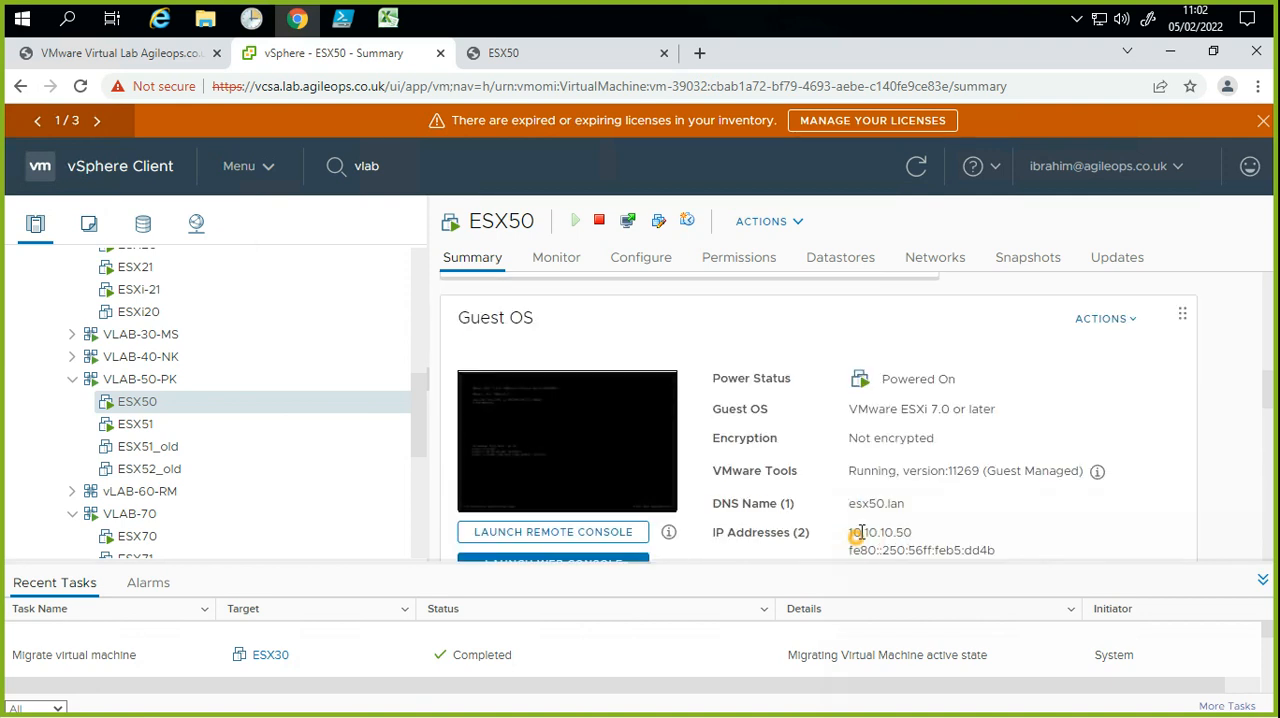
double_click(855, 535)
Step: Check the guest OS details and IPv4 address of the ESX51 virtual machine
click(150, 424)
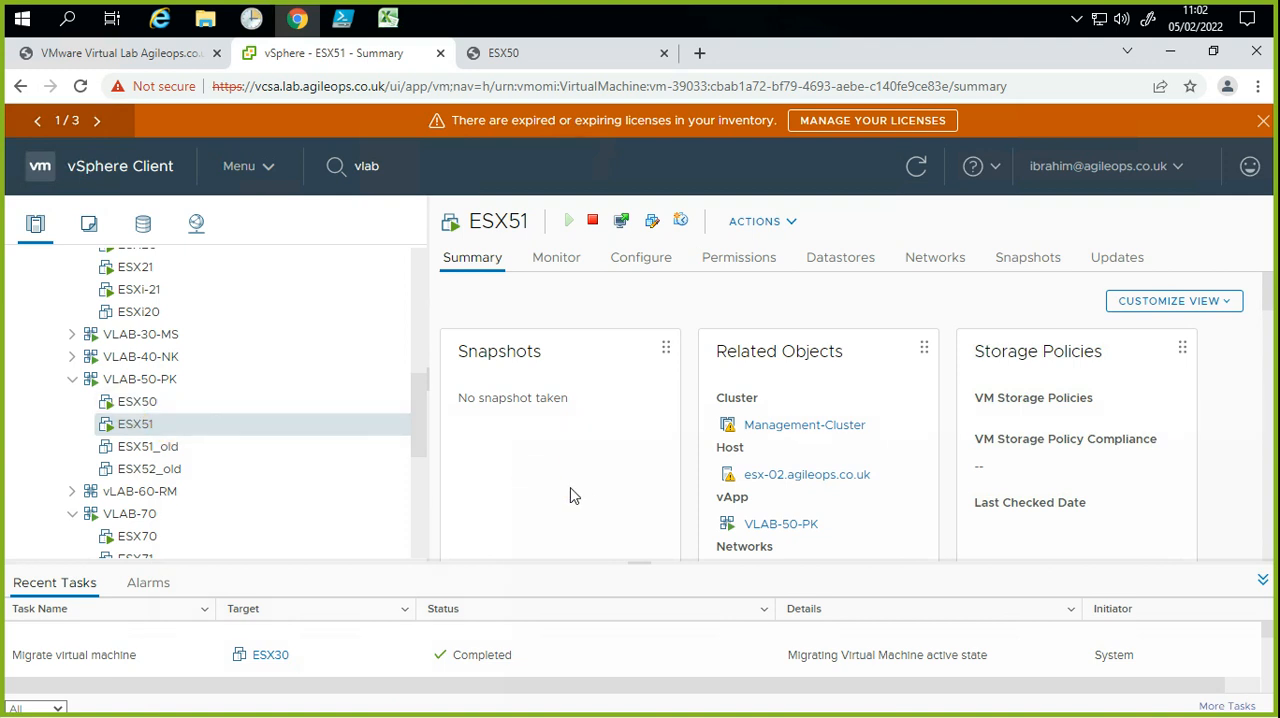
scroll(585, 494, down, 3)
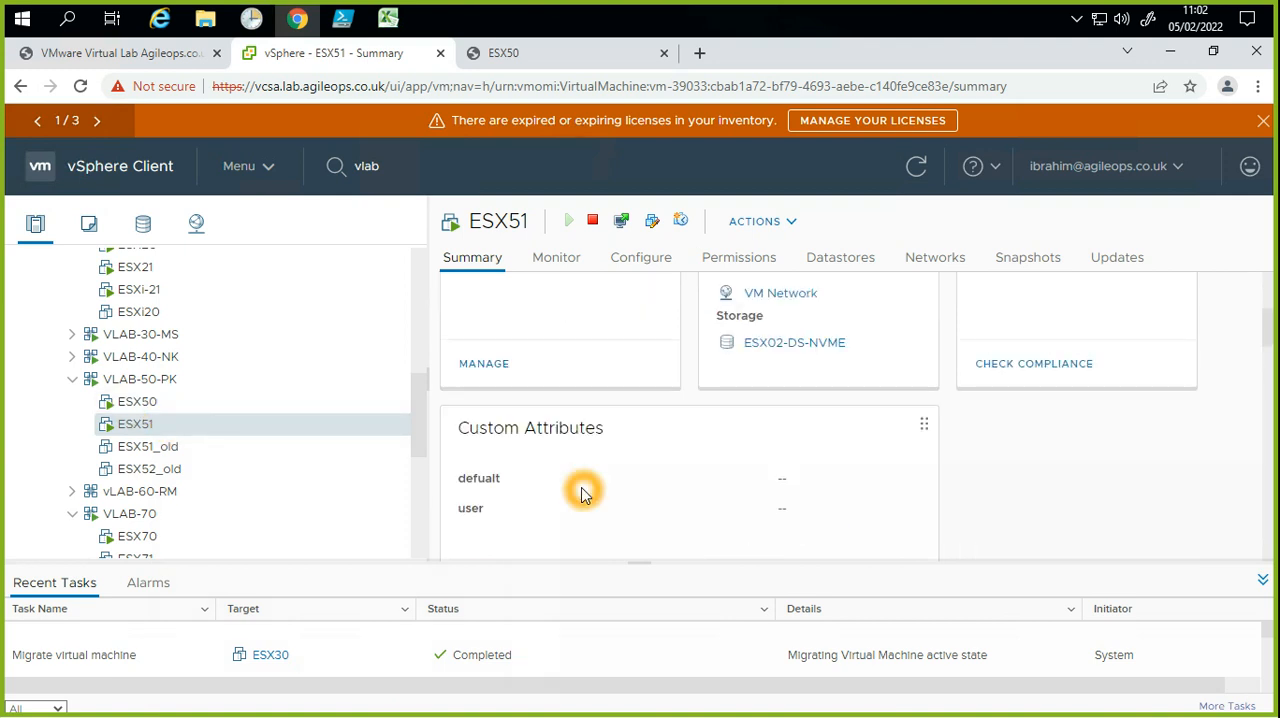
scroll(585, 494, down, 2)
scroll(585, 494, down, 2)
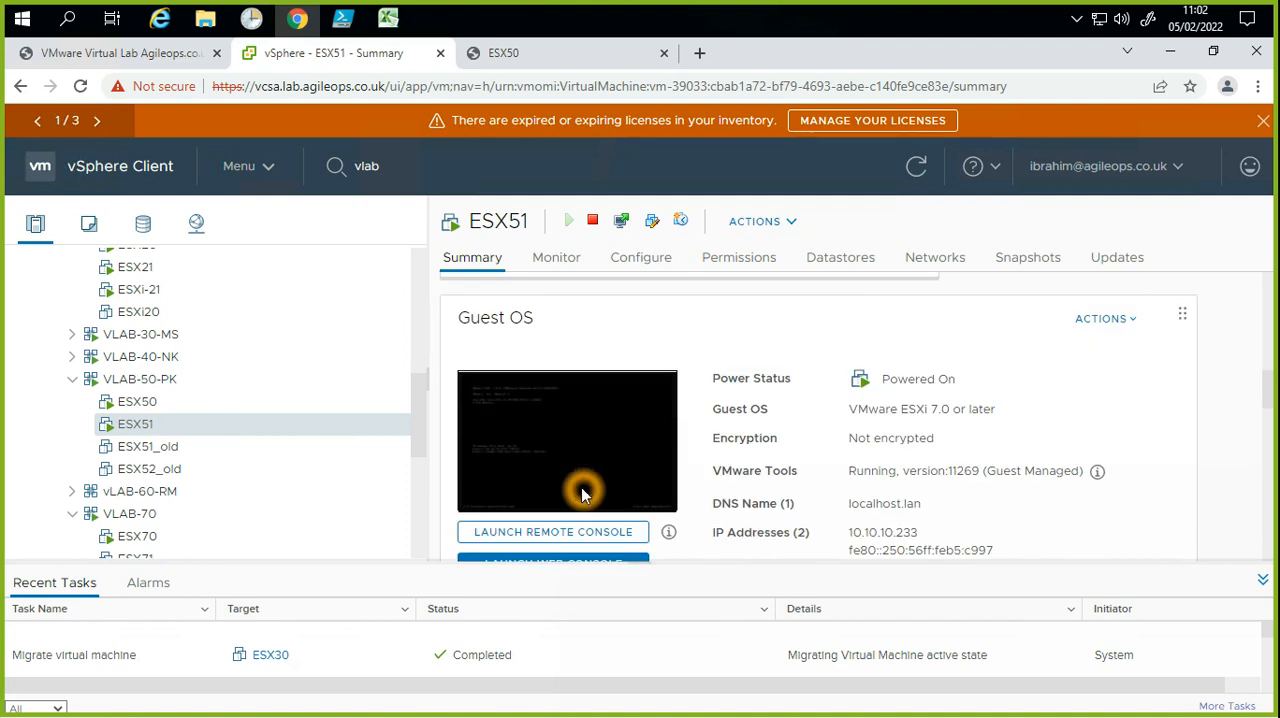
scroll(585, 494, down, 2)
drag(846, 345, 933, 347)
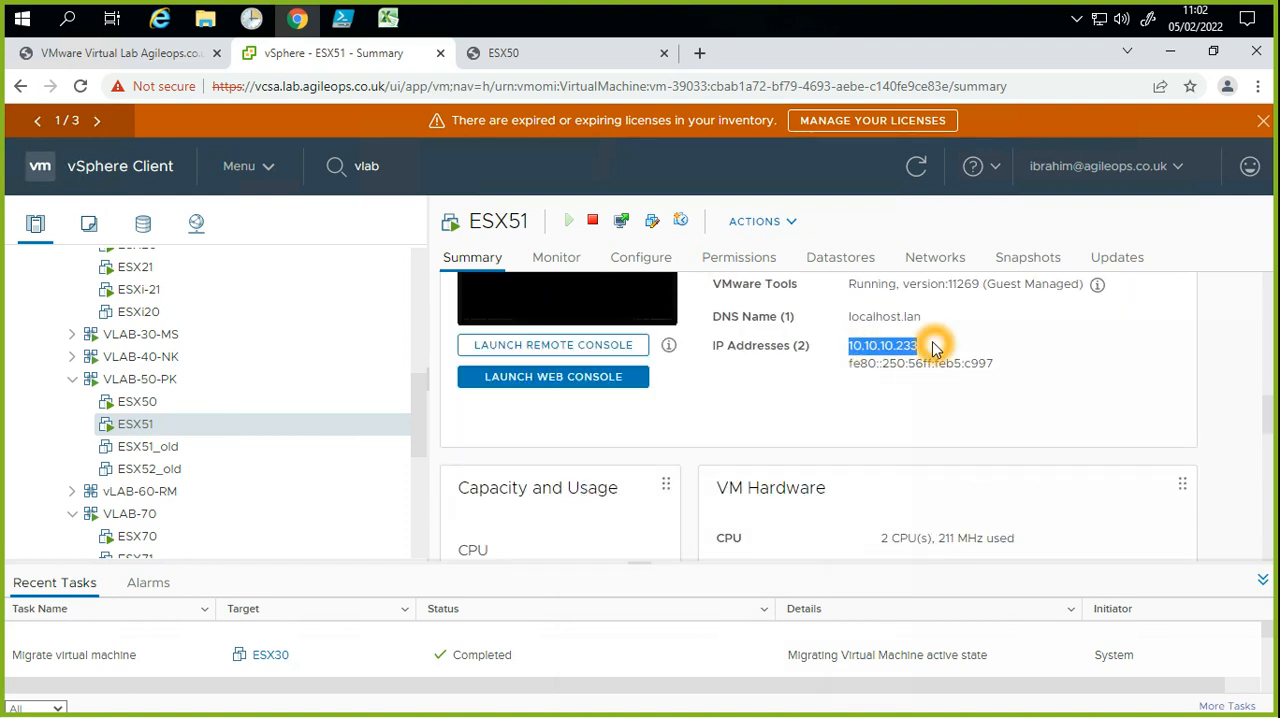
Step: Try to launch a console for the ESX51 virtual machine with VMware Remote Console (VMRC)
right_click(146, 430)
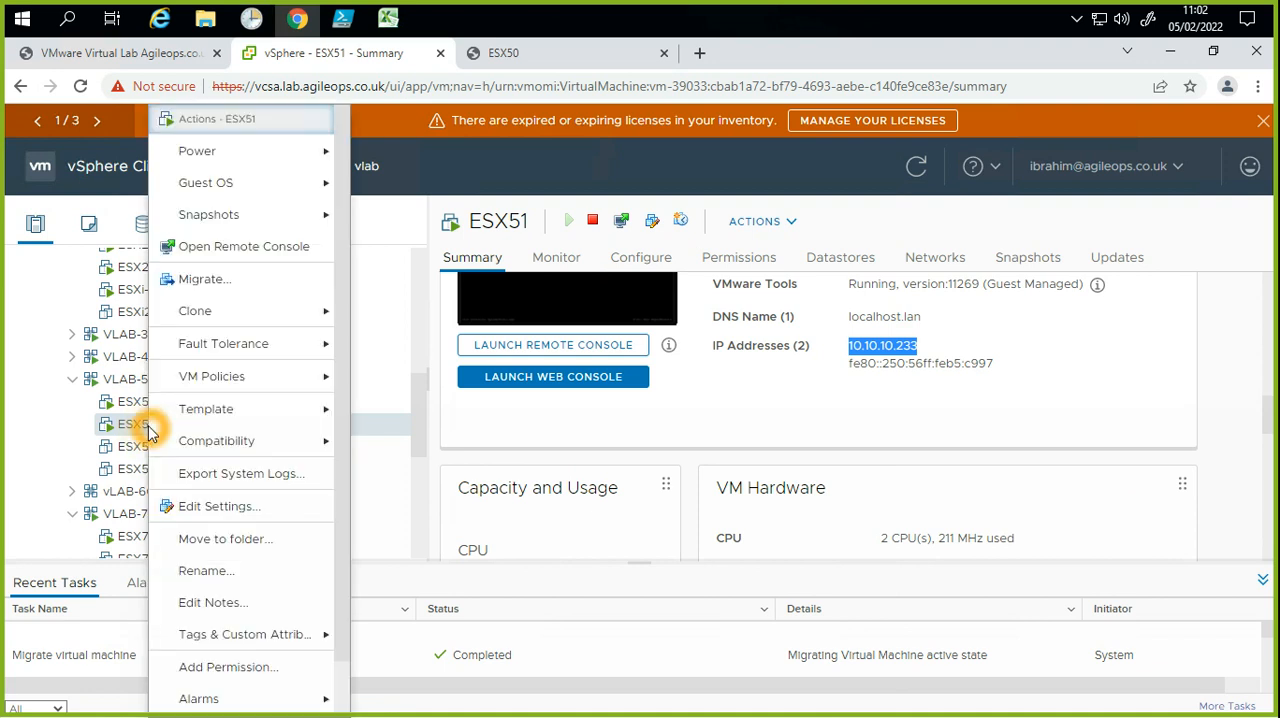
click(229, 248)
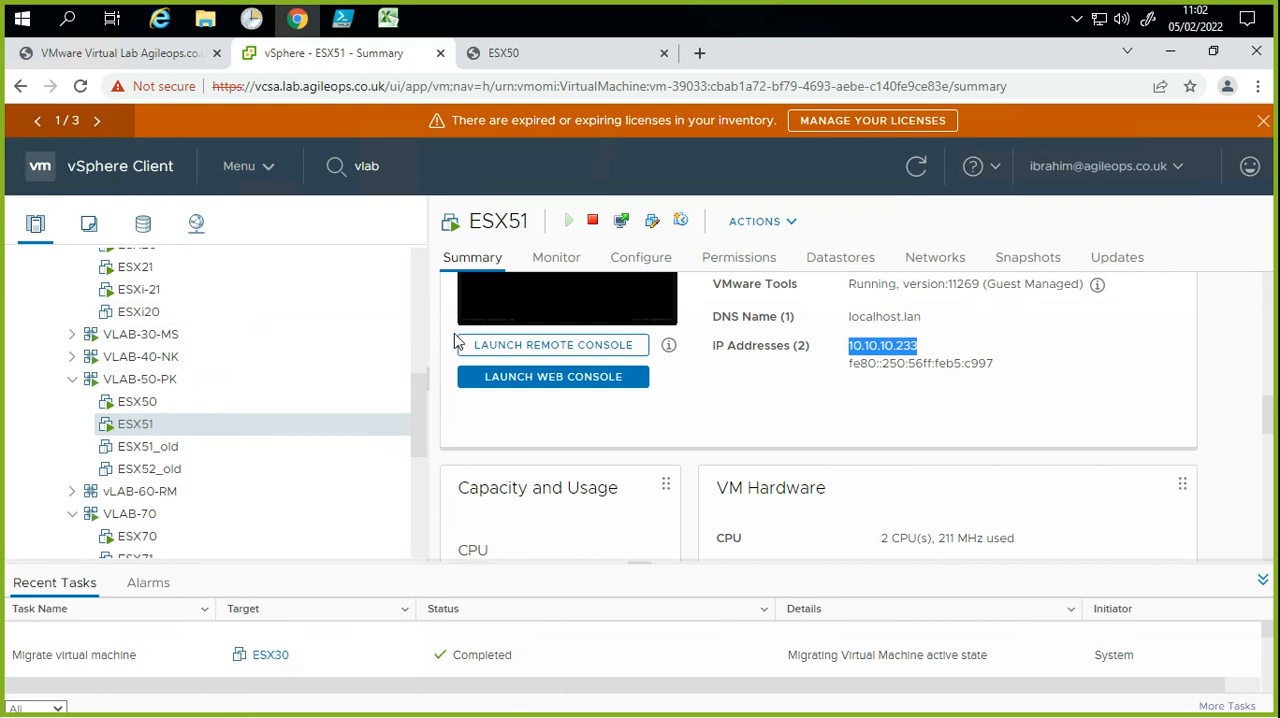
click(627, 222)
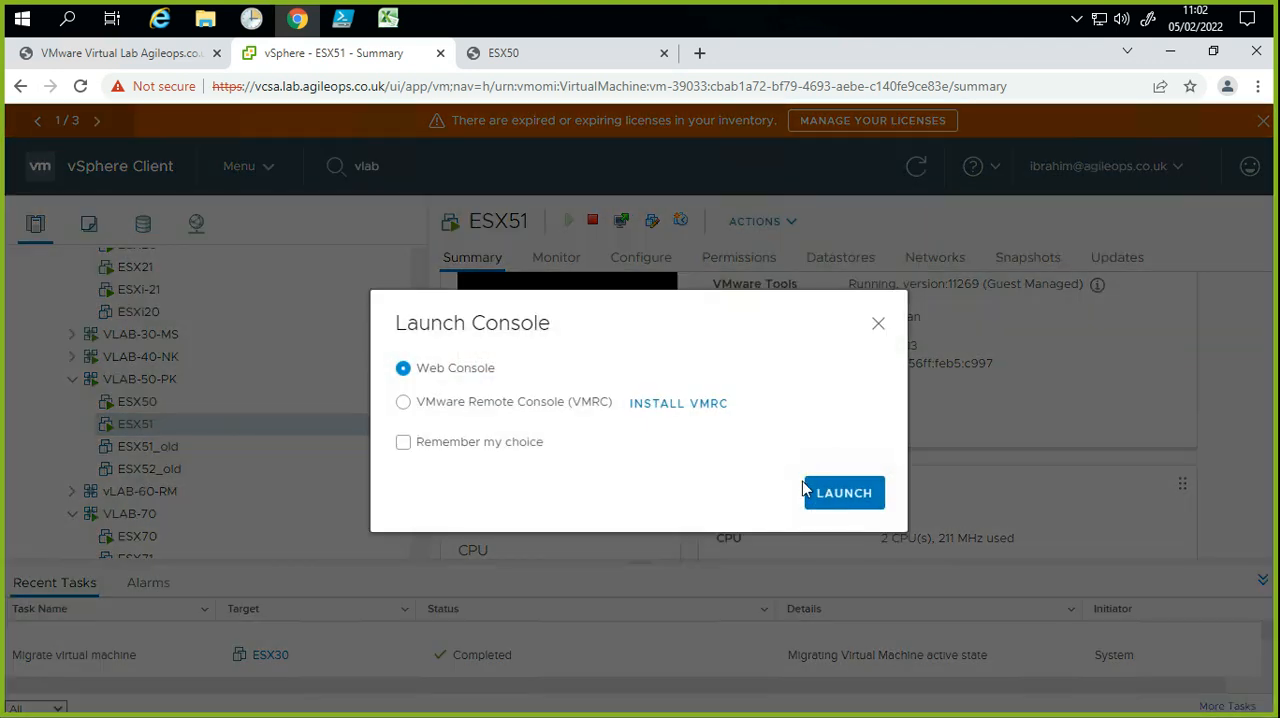
click(575, 405)
click(857, 497)
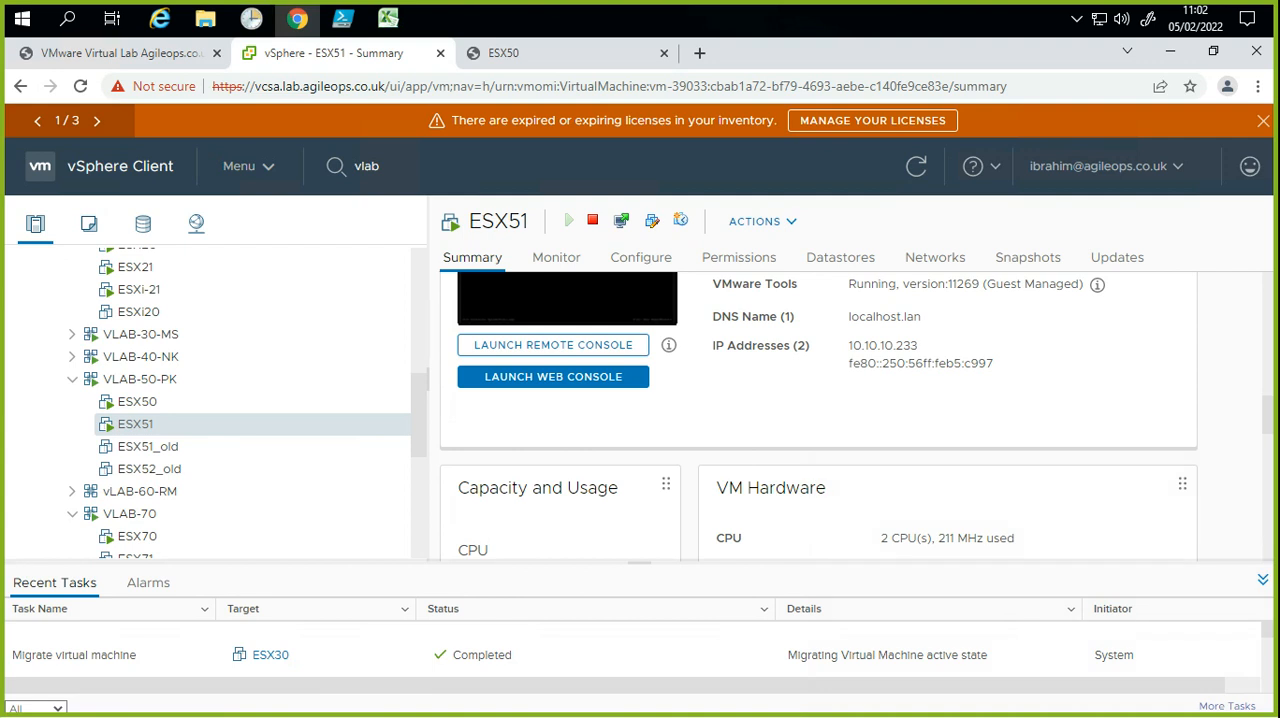
Step: Close the ESX50 console page, keeping the vSphere summary of ESX51 open
click(686, 378)
click(201, 429)
click(646, 49)
click(663, 52)
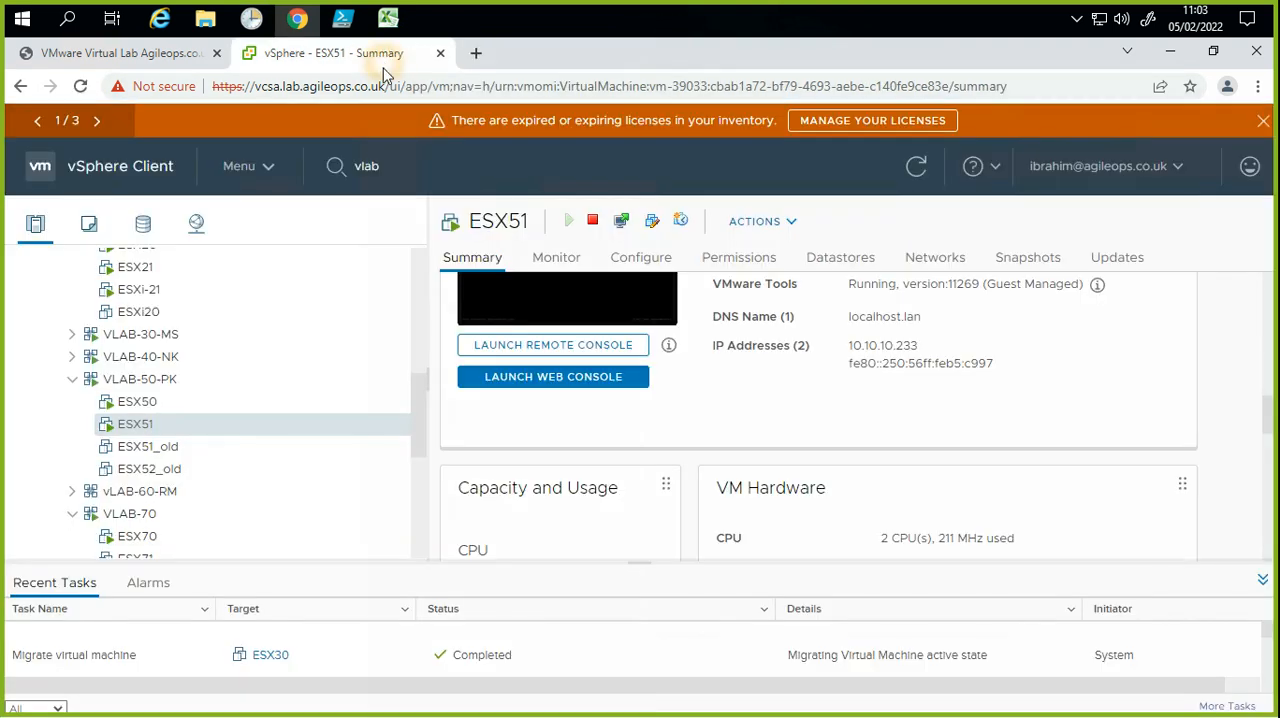
Step: Launch the web console for the ESX51 virtual machine
click(549, 345)
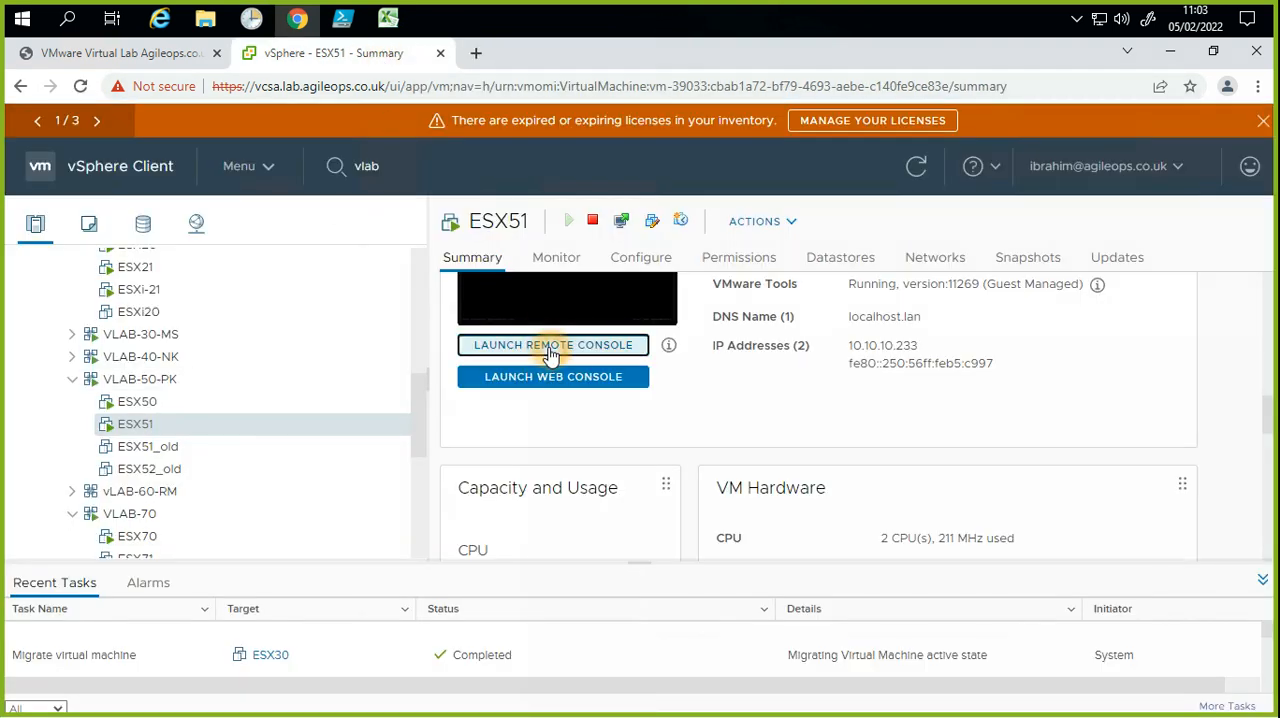
click(584, 352)
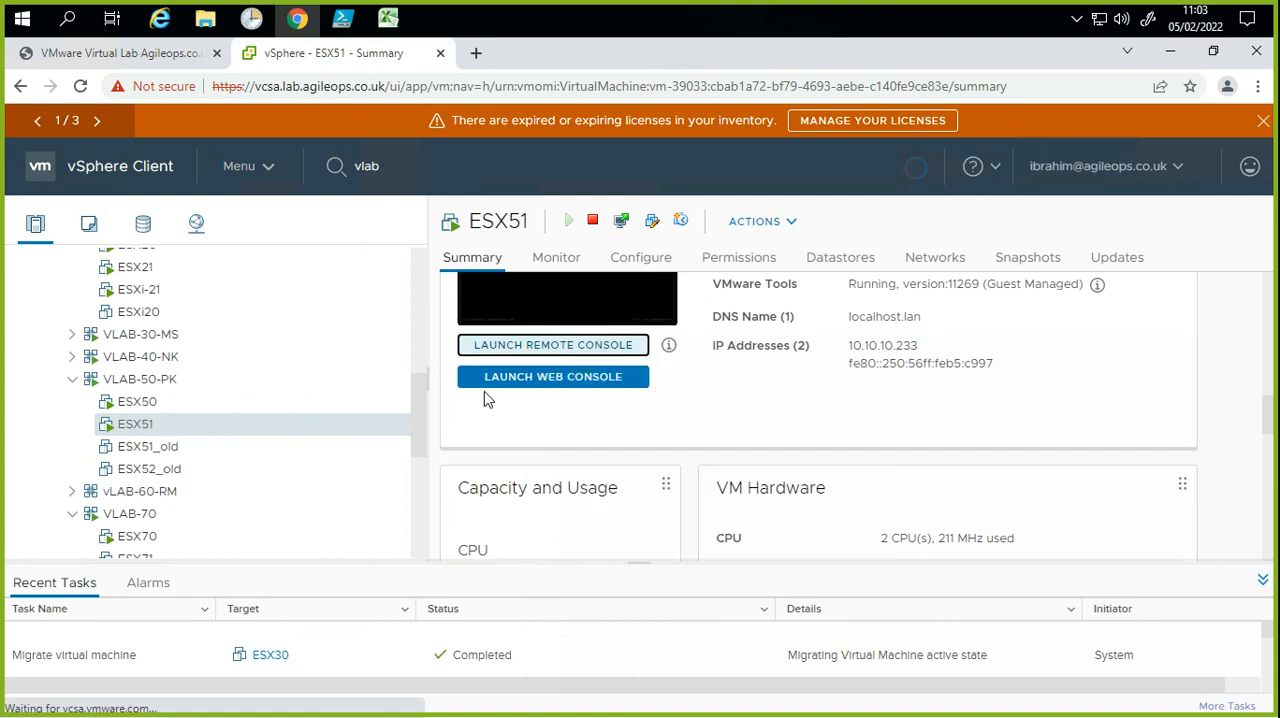
click(519, 384)
click(521, 384)
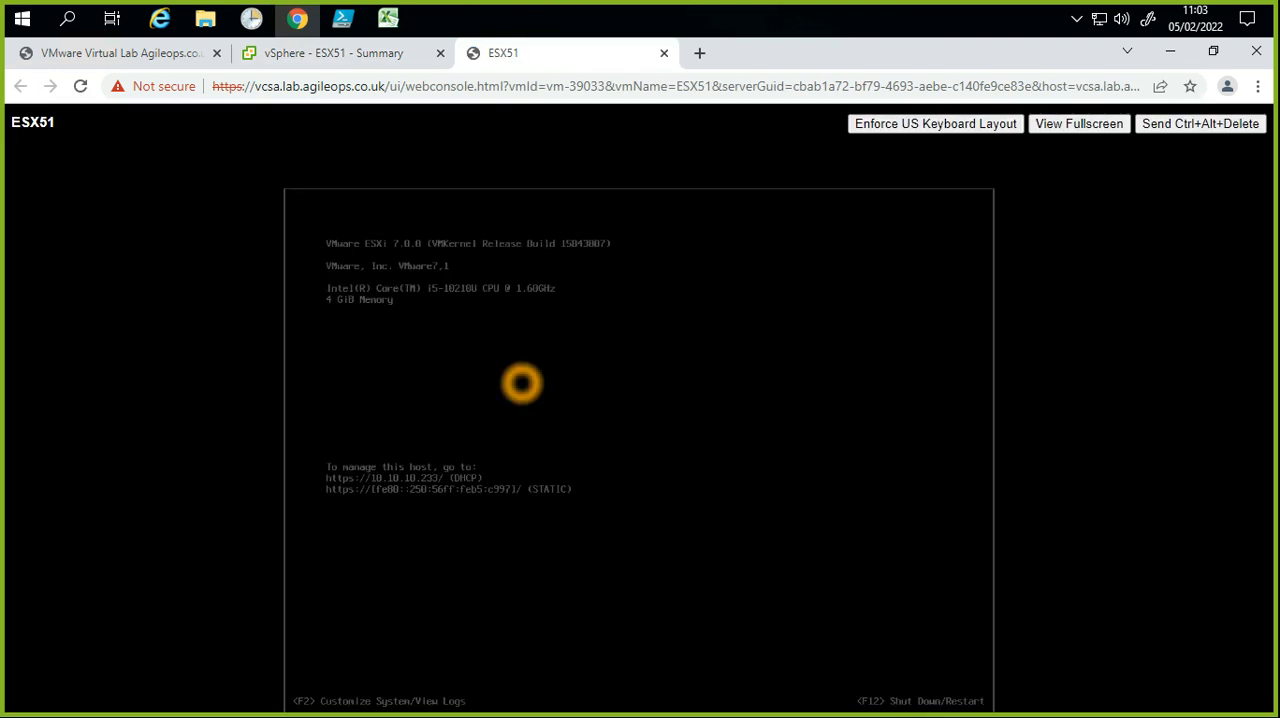
Step: Give the ESX51 web console input focus and wake its dimmed ESXi screen
click(491, 338)
click(503, 341)
click(503, 341)
click(569, 403)
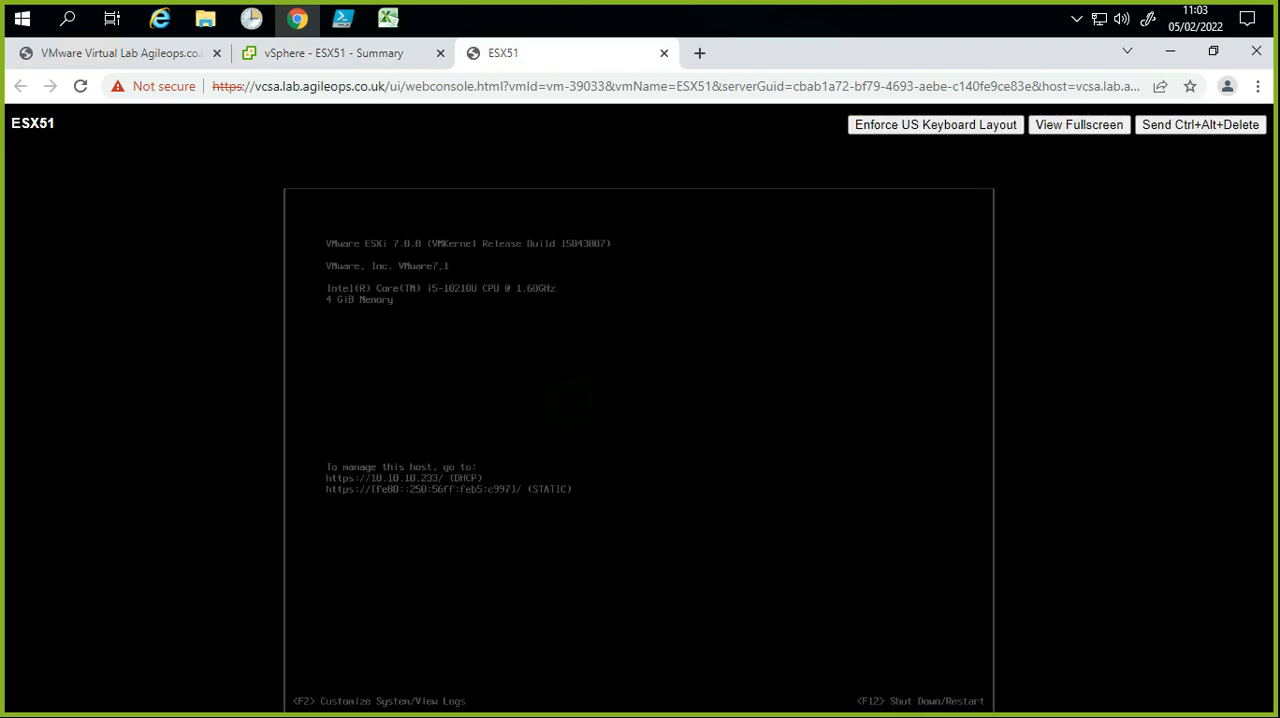
click(471, 444)
click(474, 449)
click(474, 450)
click(474, 450)
click(578, 457)
click(578, 457)
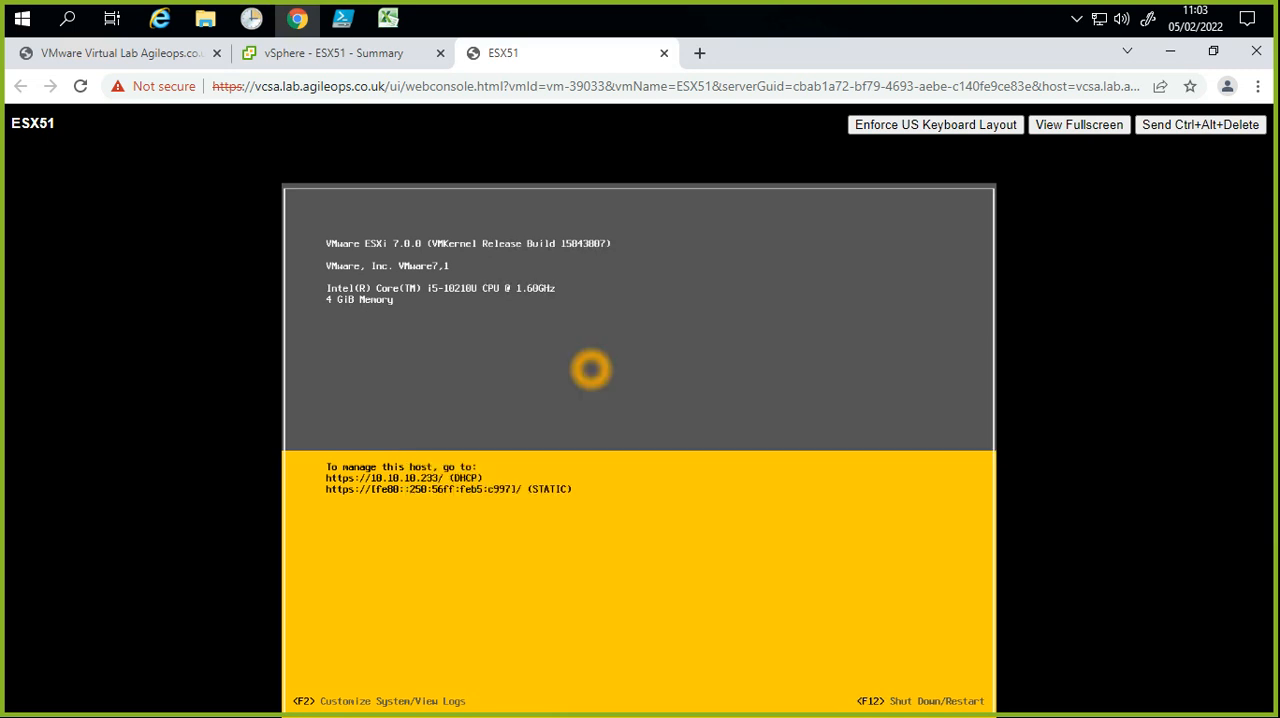
key(F2)
key(Down)
key(Up)
key(Down)
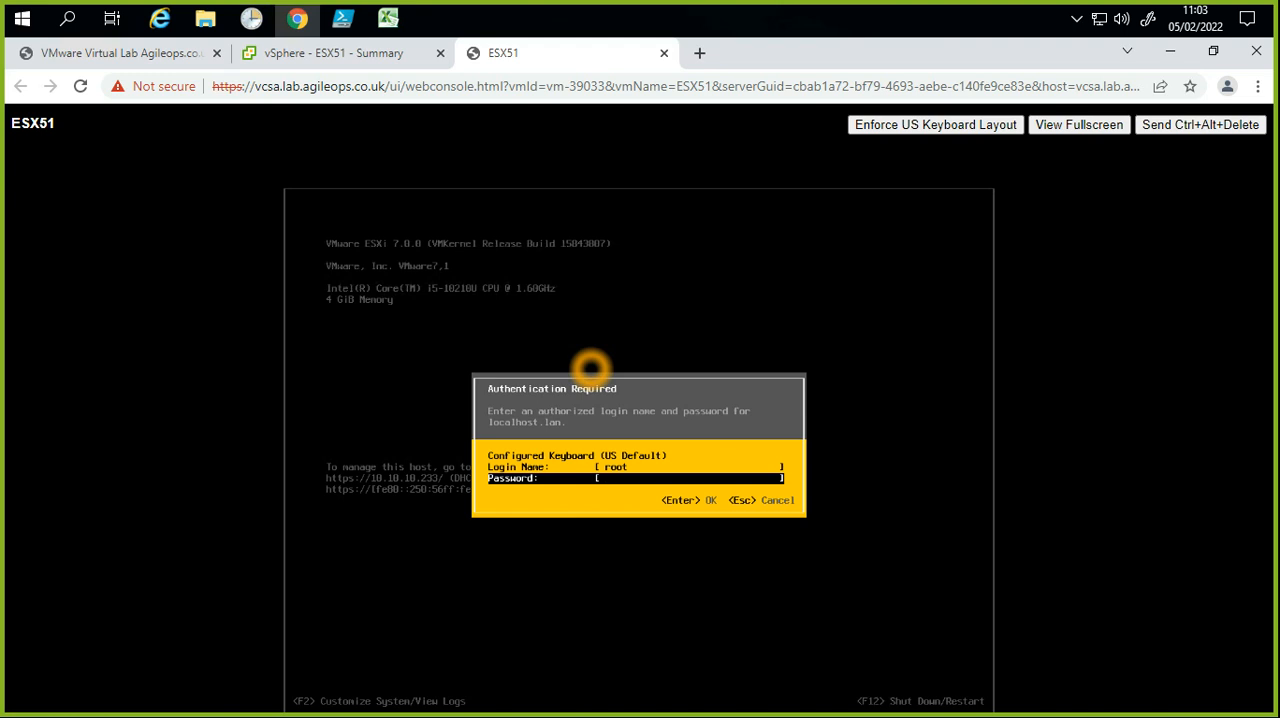
key(Escape)
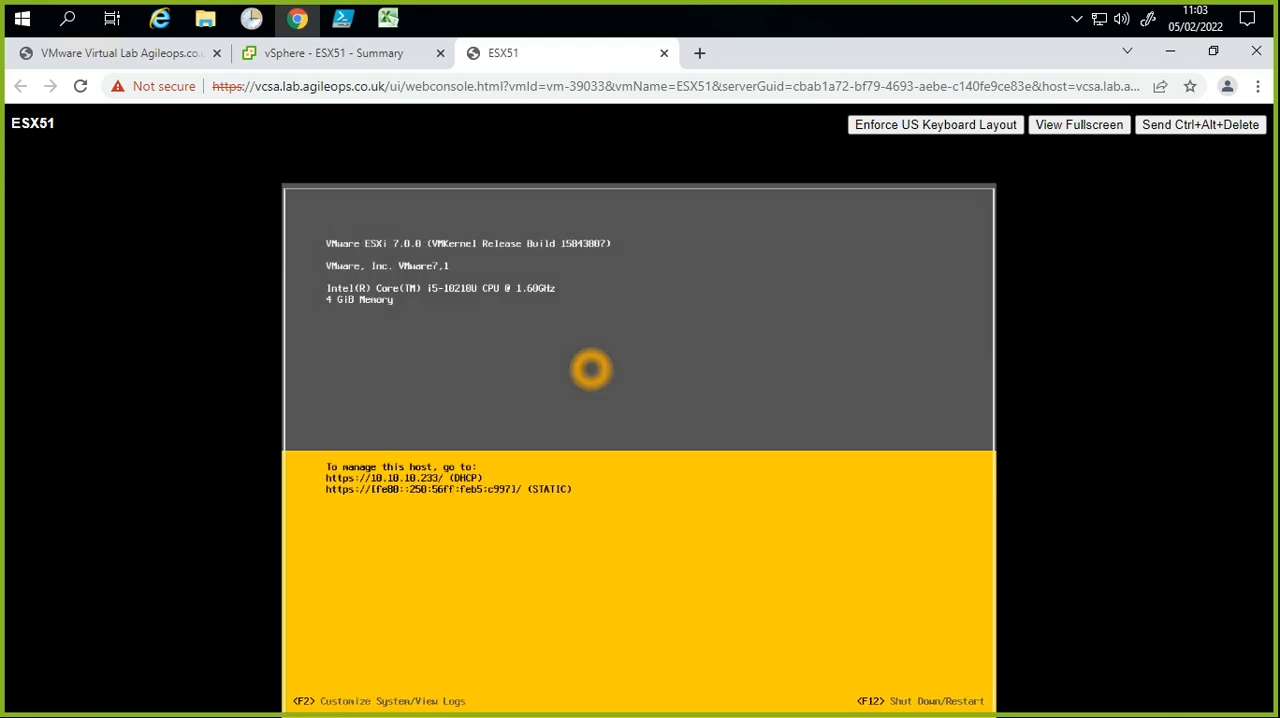
Step: Enter the System Customization screen of the ESX51 host and open the Configure Password form
key(F2)
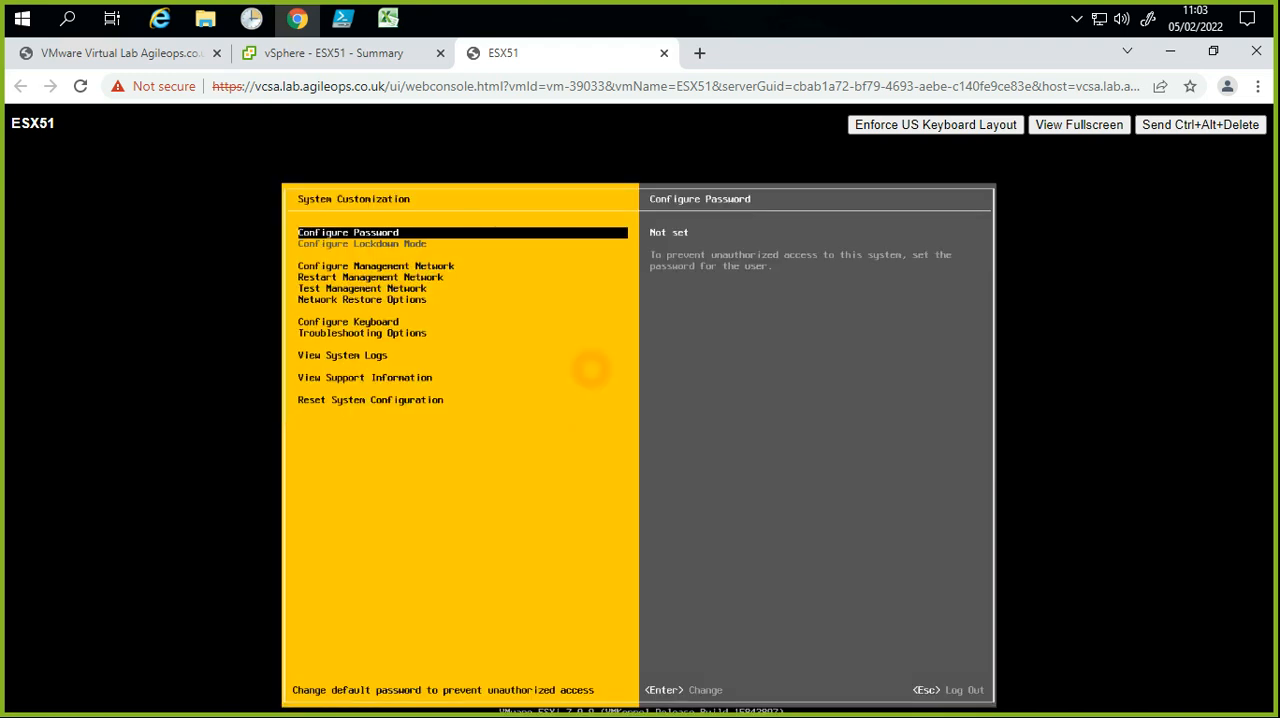
key(Return)
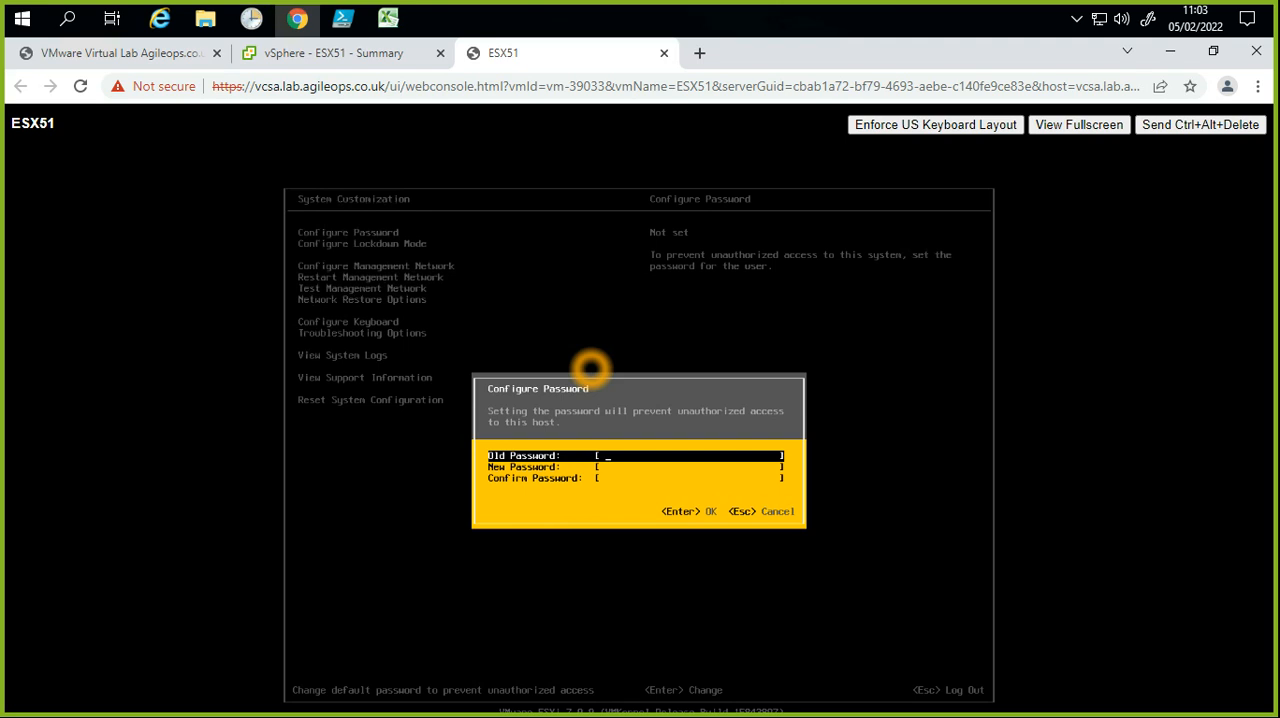
key(Escape)
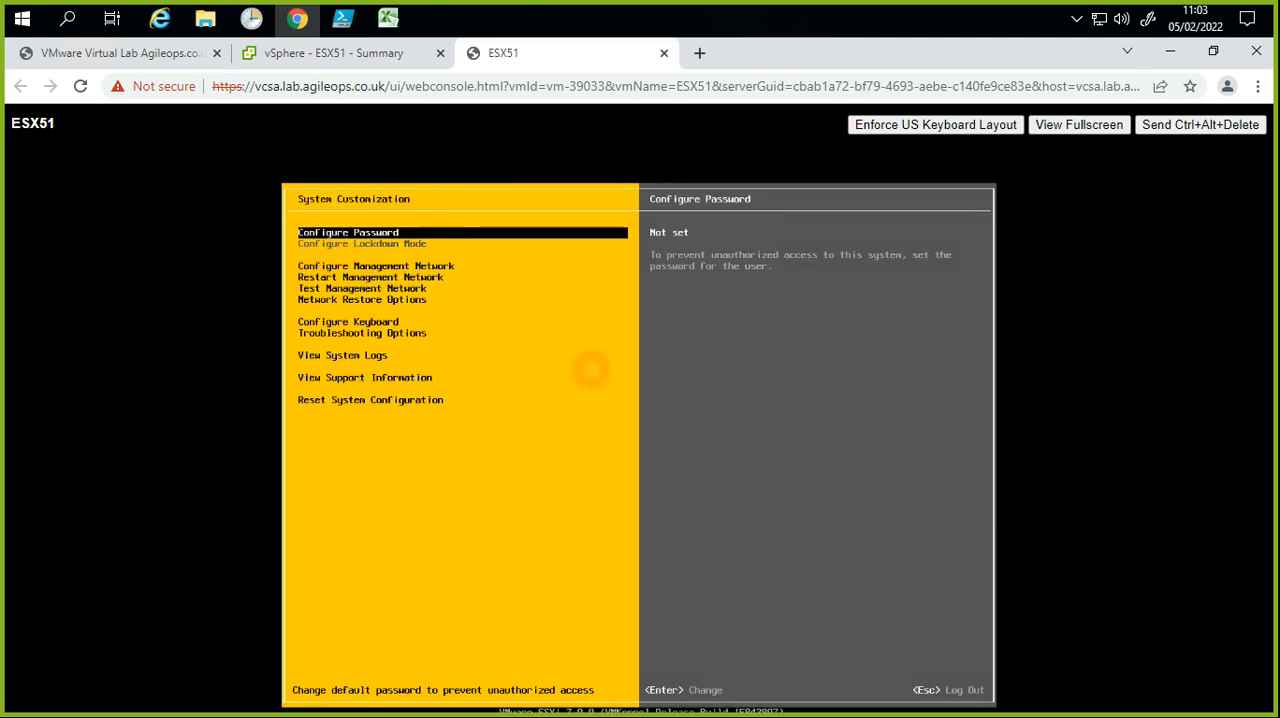
key(Return)
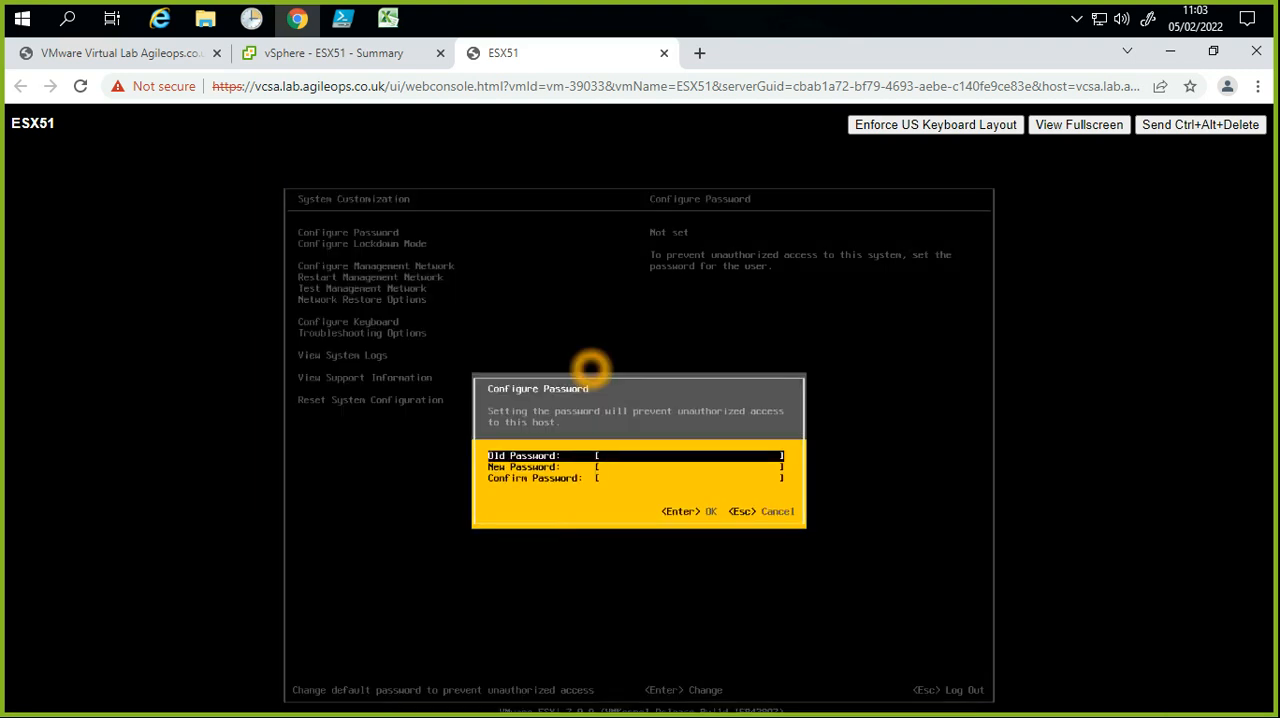
Step: Try to set a new root password by filling in the new and confirm password fields and submitting the form
key(Down)
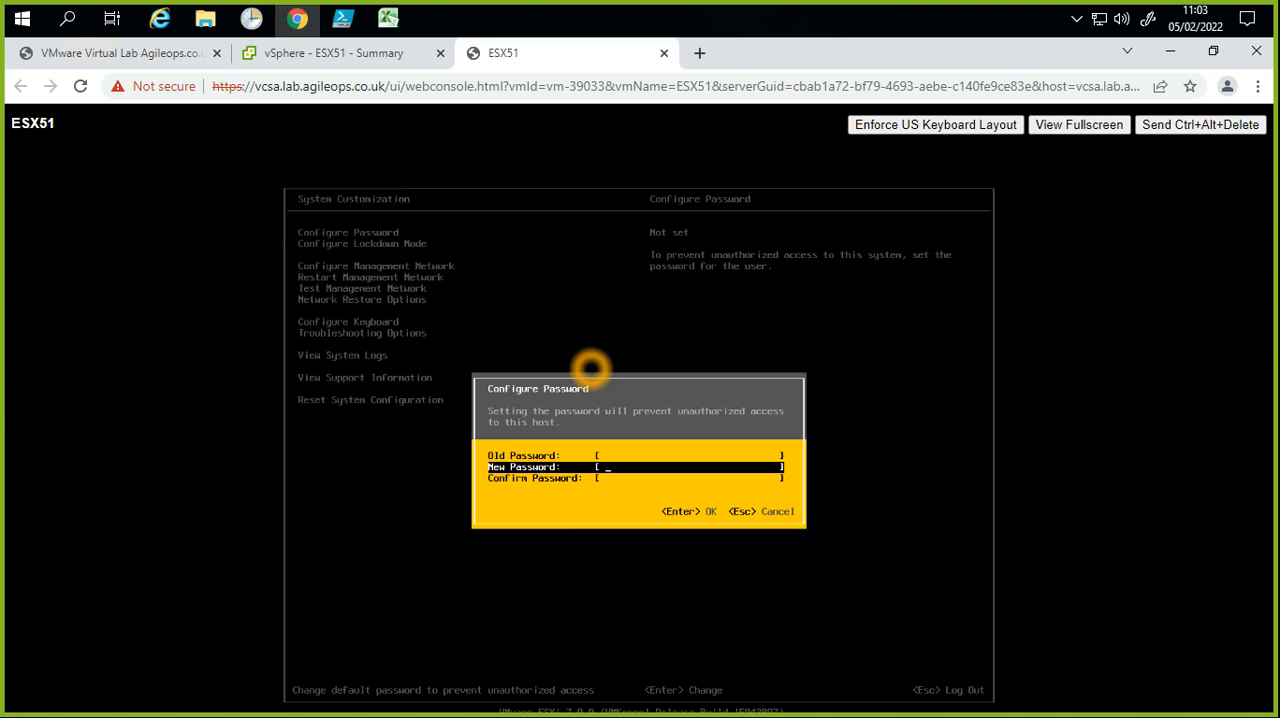
text(******)
key(Down)
text(*****)
key(BackSpace)
key(BackSpace)
key(BackSpace)
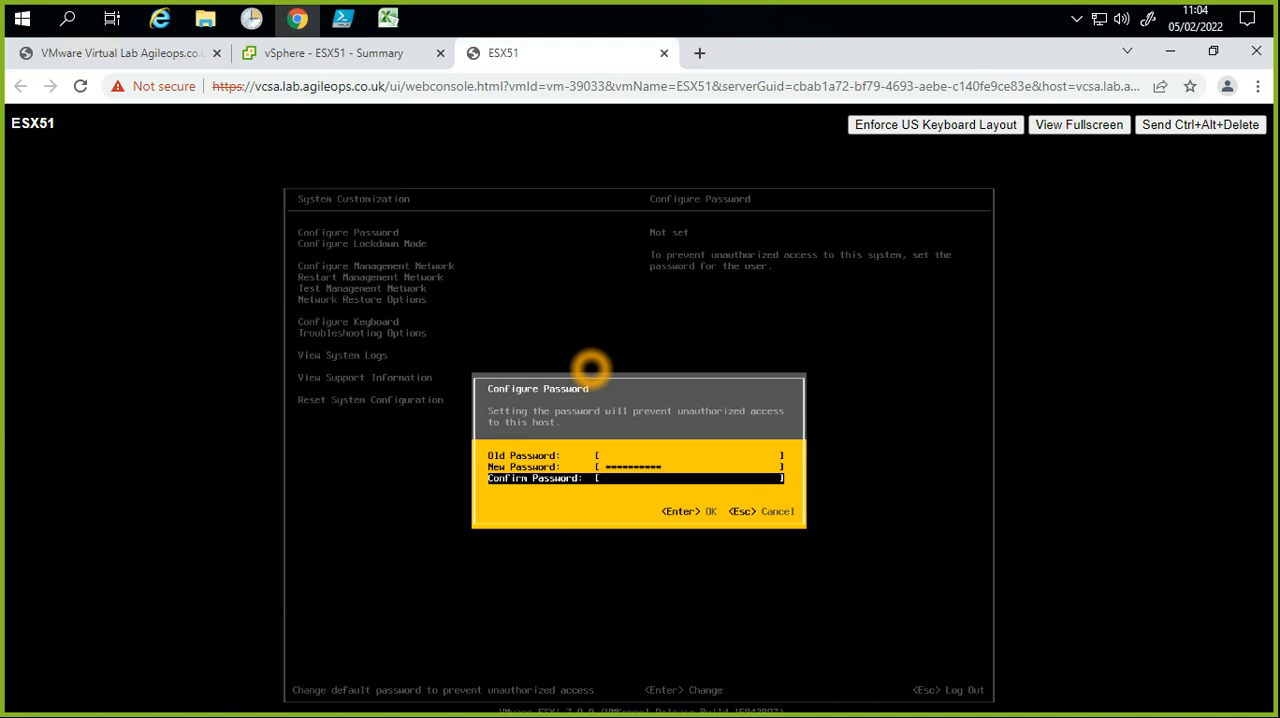
key(BackSpace)
key(BackSpace)
key(BackSpace)
key(BackSpace)
key(Return)
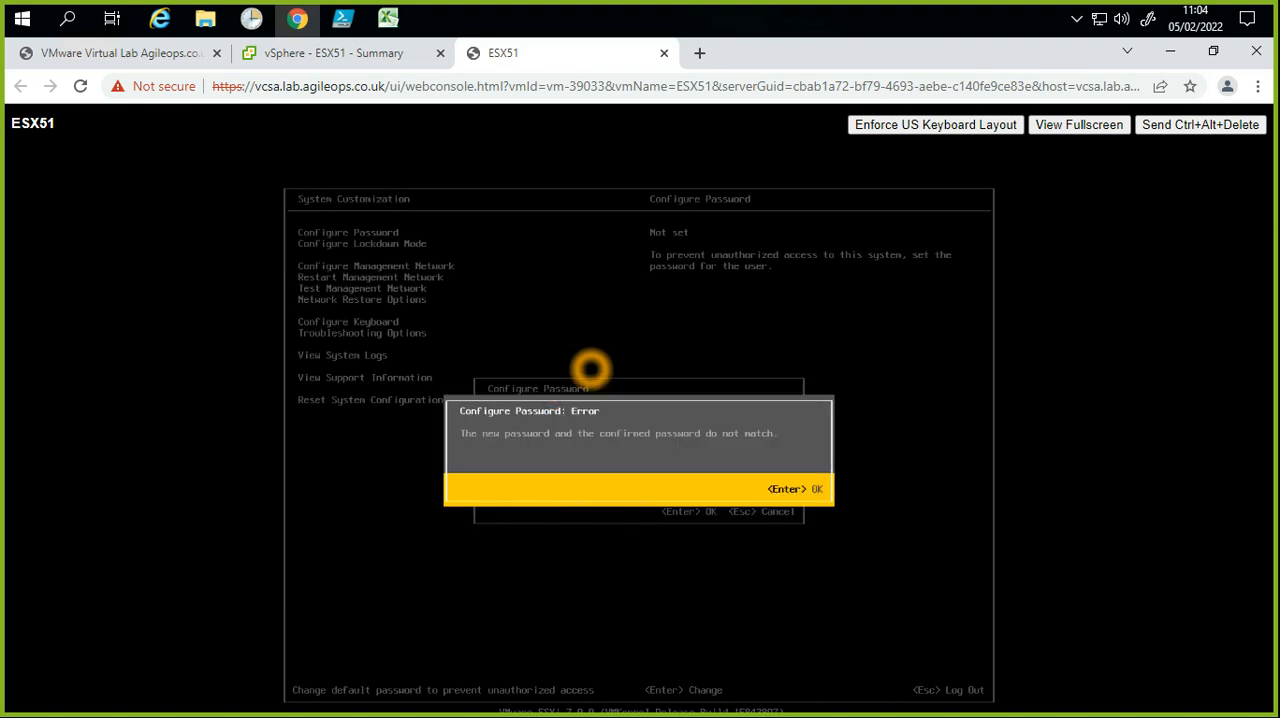
Step: Dismiss the mismatch error, re-enter the new root password with its matching confirmation, and apply it
key(Return)
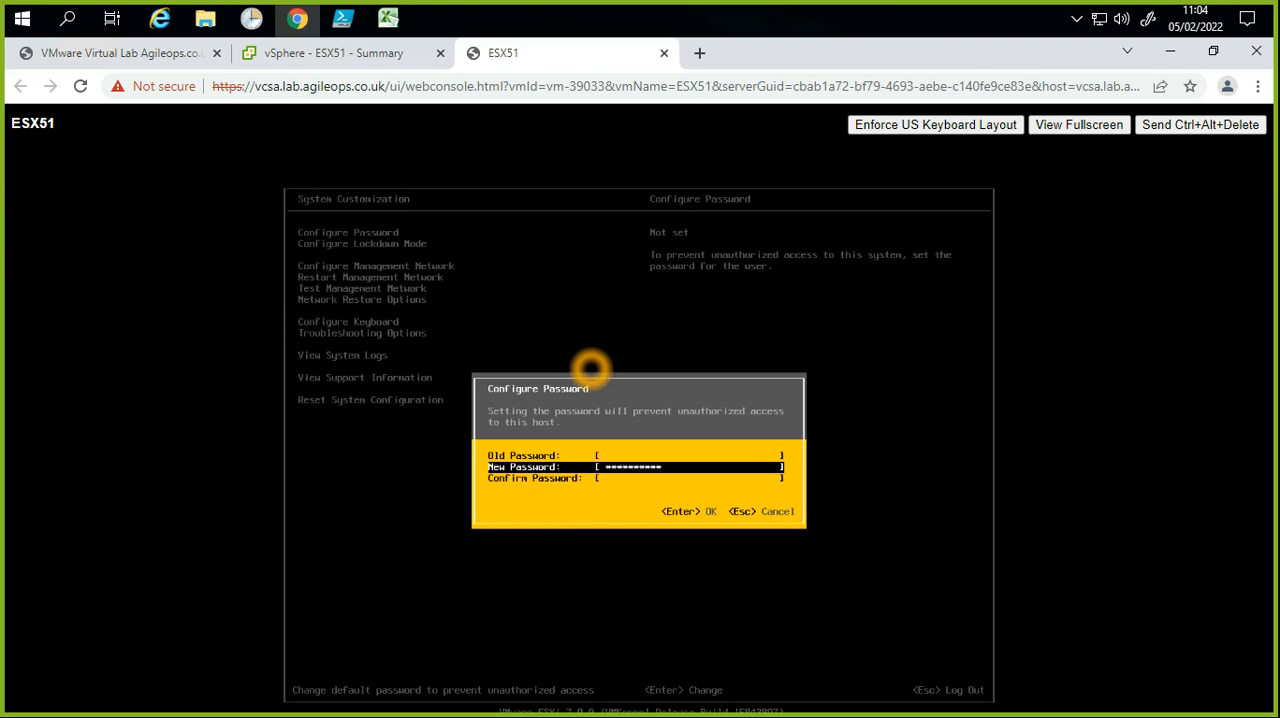
key(Down)
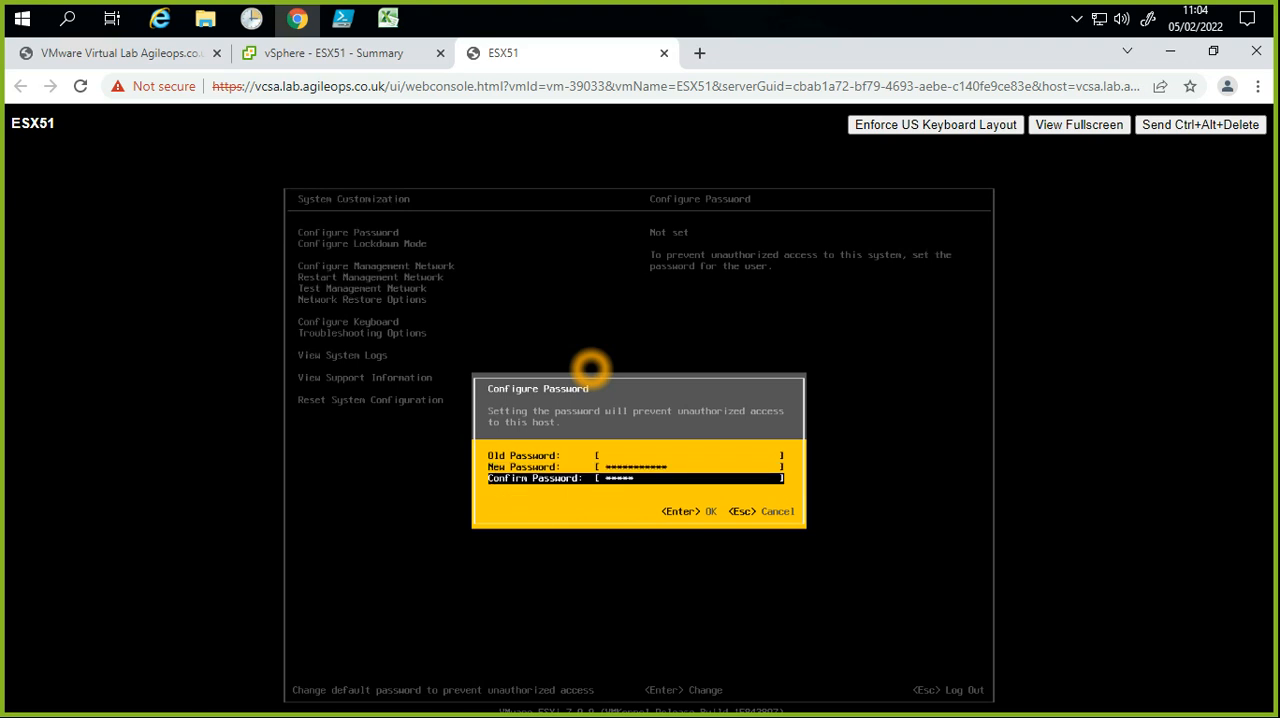
text(**)
key(BackSpace)
key(BackSpace)
key(BackSpace)
key(BackSpace)
key(BackSpace)
key(BackSpace)
key(BackSpace)
key(BackSpace)
key(BackSpace)
key(BackSpace)
key(Return)
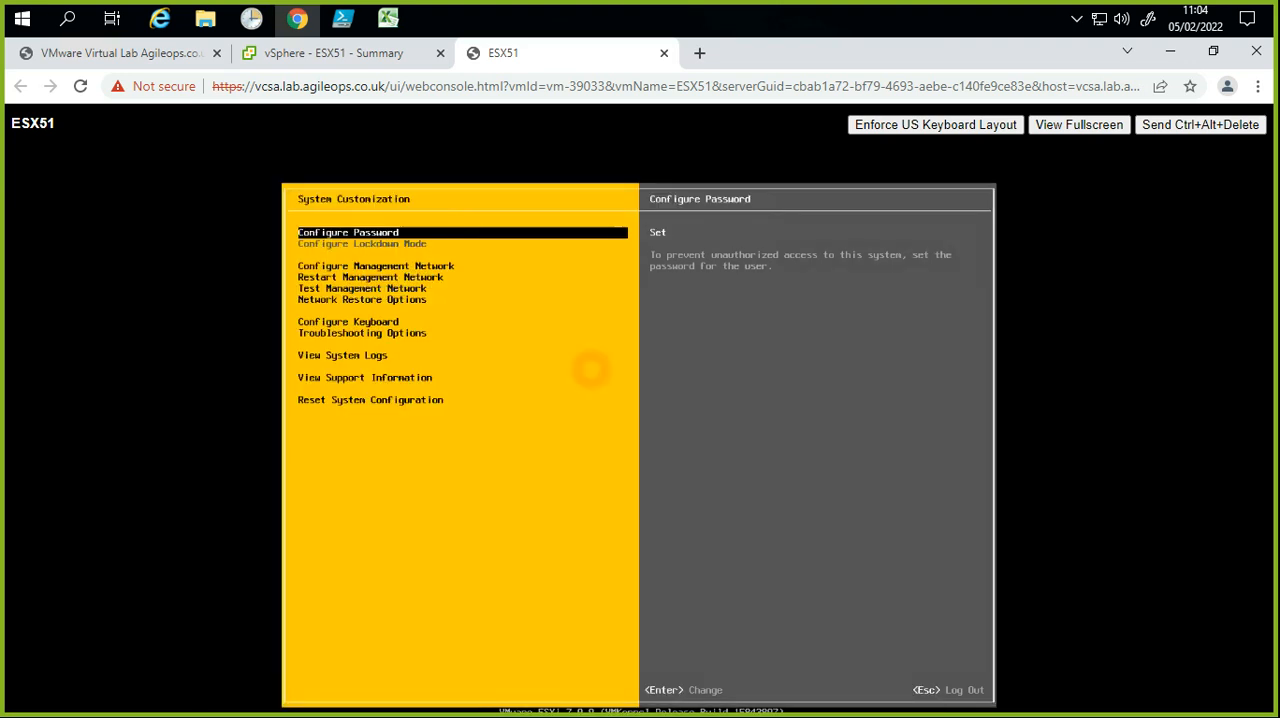
Step: Open the Network Adapters settings within the host's Configure Management Network options
key(Down)
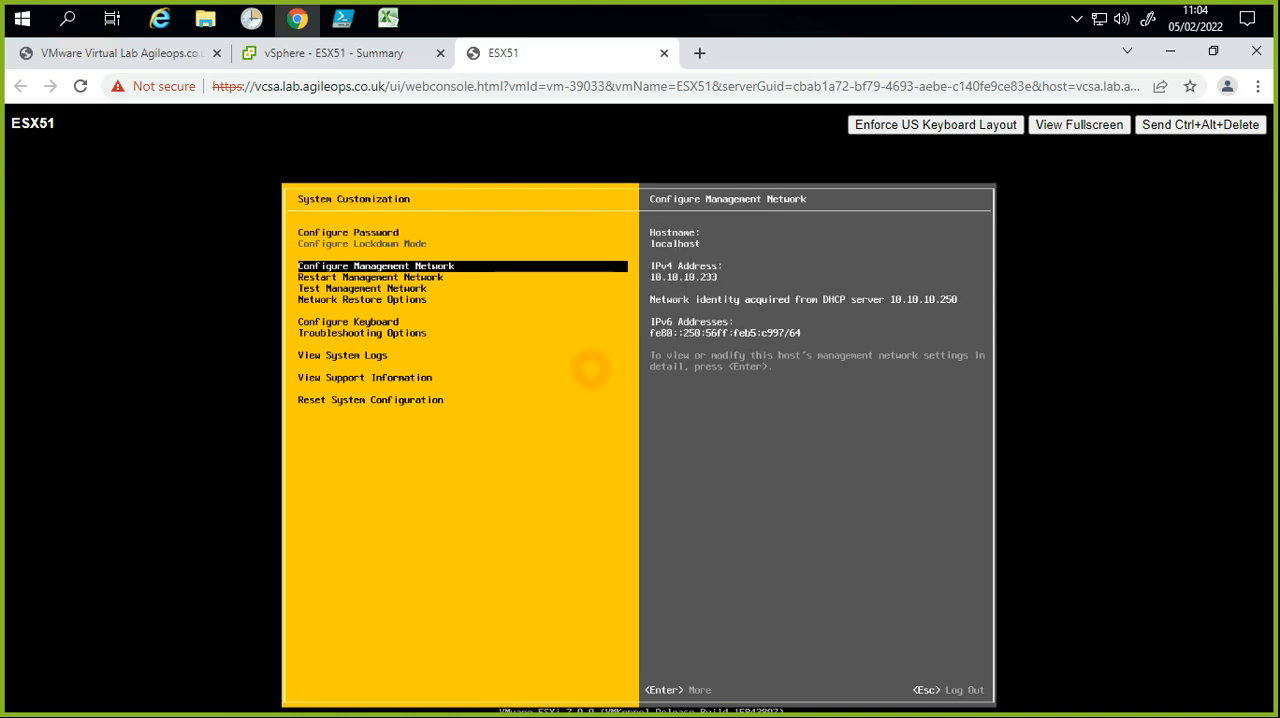
key(Return)
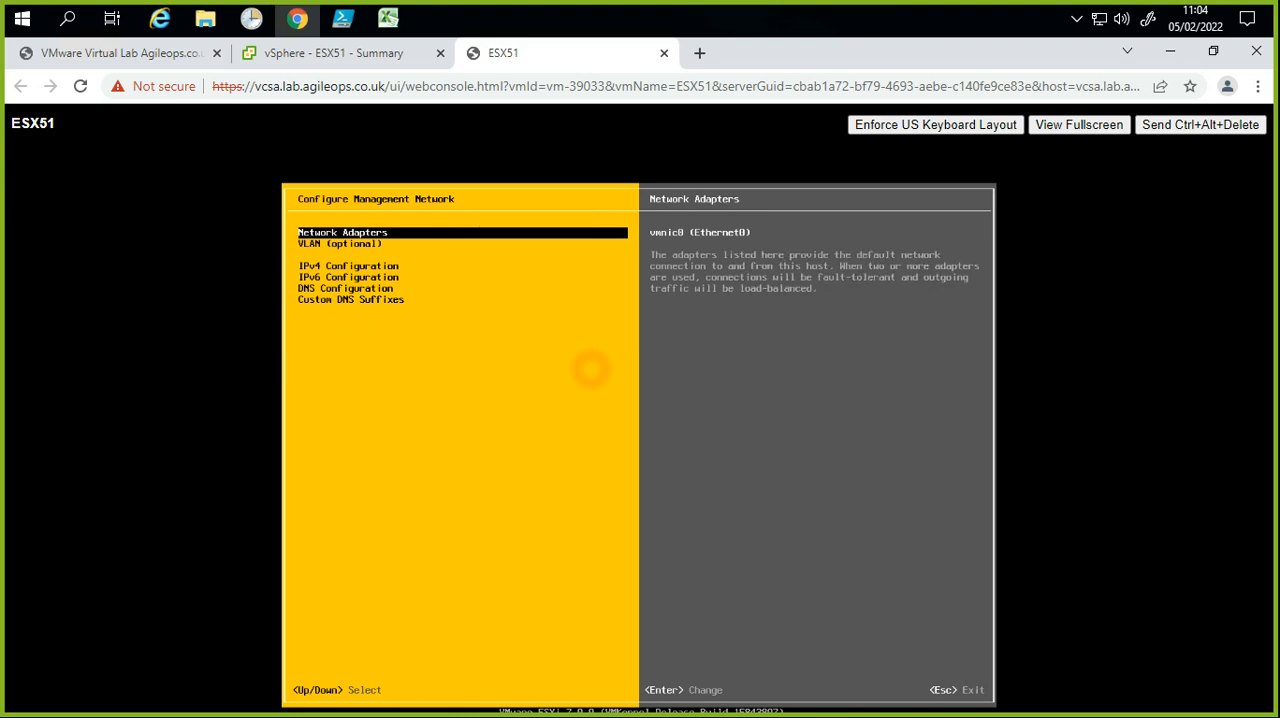
key(Return)
key(Down)
key(Up)
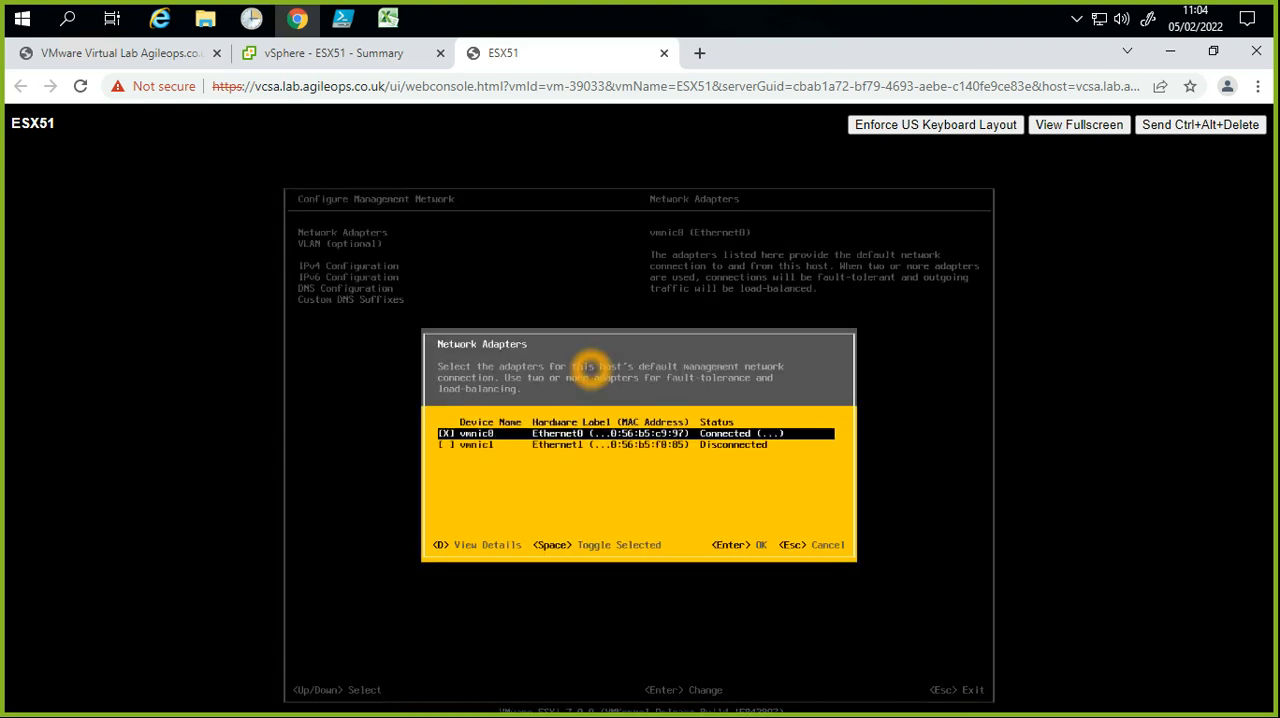
Step: Toggle vmnic1 as a management adapter on and back off, and close the Network Adapters dialog
key(Down)
key(Up)
key(Down)
key(space)
key(space)
key(space)
key(space)
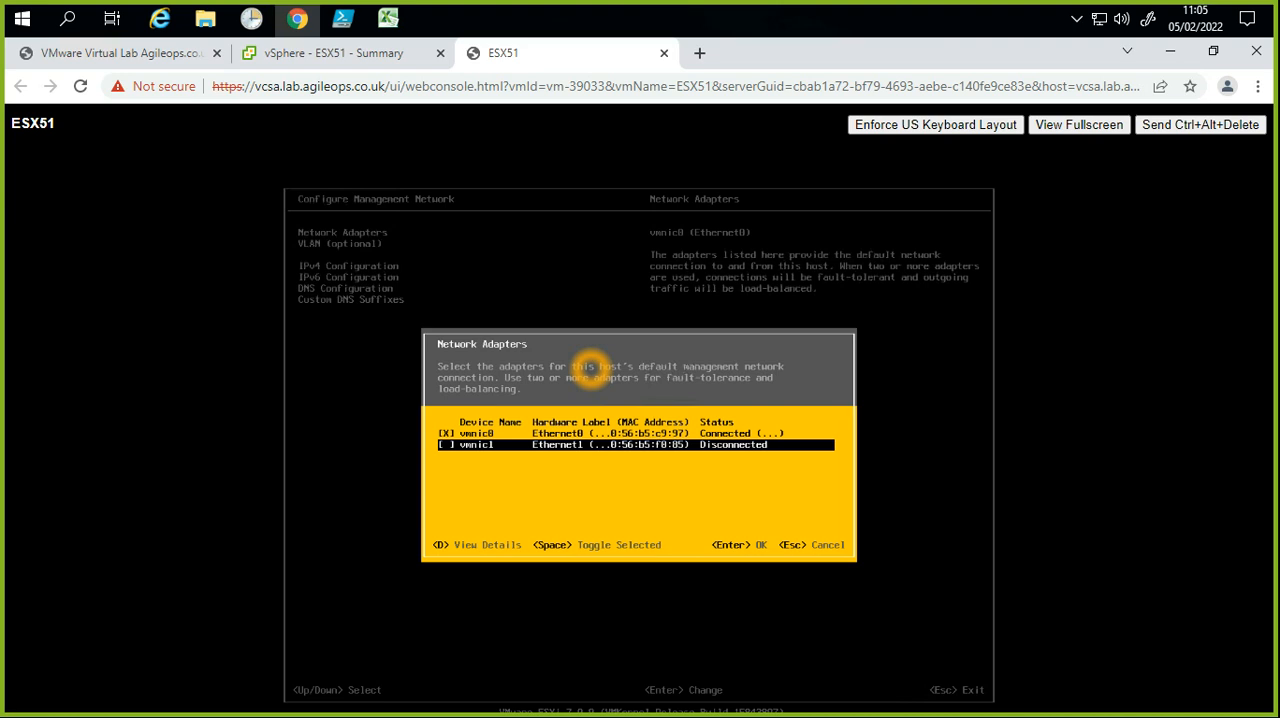
key(Return)
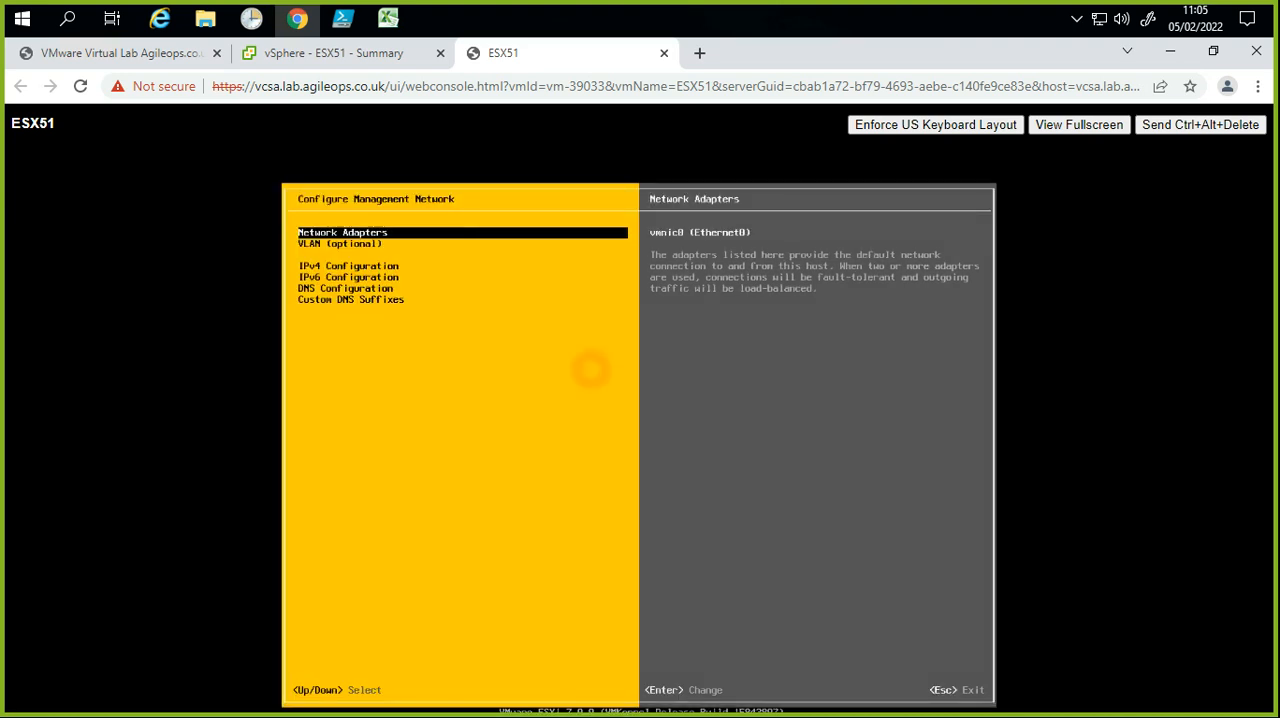
Step: Reopen the Network Adapters dialog and select vmnic1 in addition to vmnic0
key(Down)
key(Up)
key(Return)
key(Down)
key(Up)
key(Down)
key(Up)
key(Down)
key(Up)
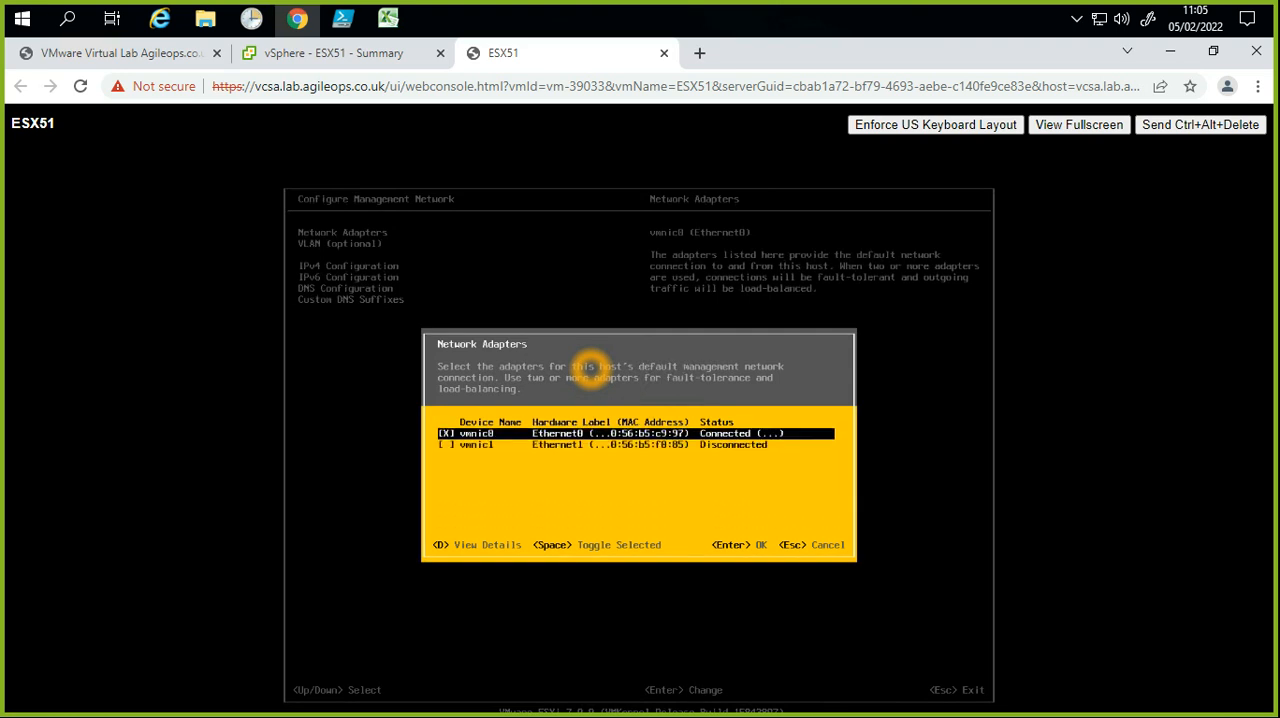
key(Down)
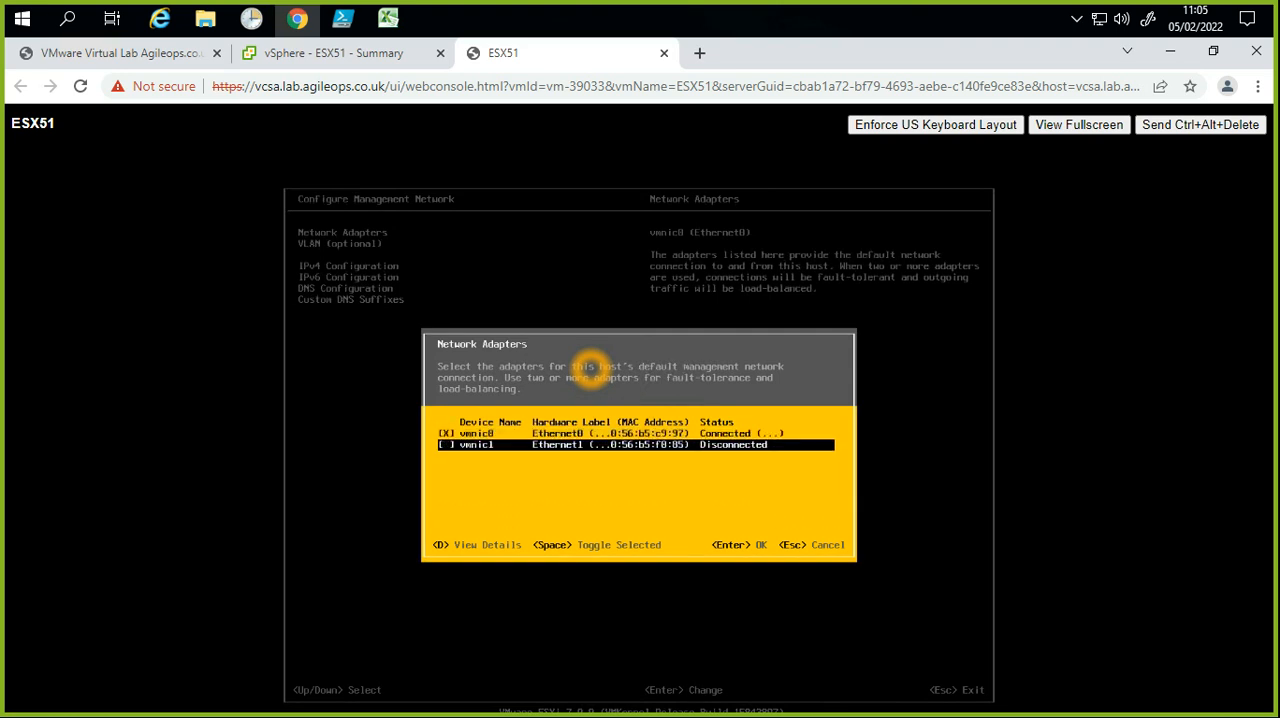
key(space)
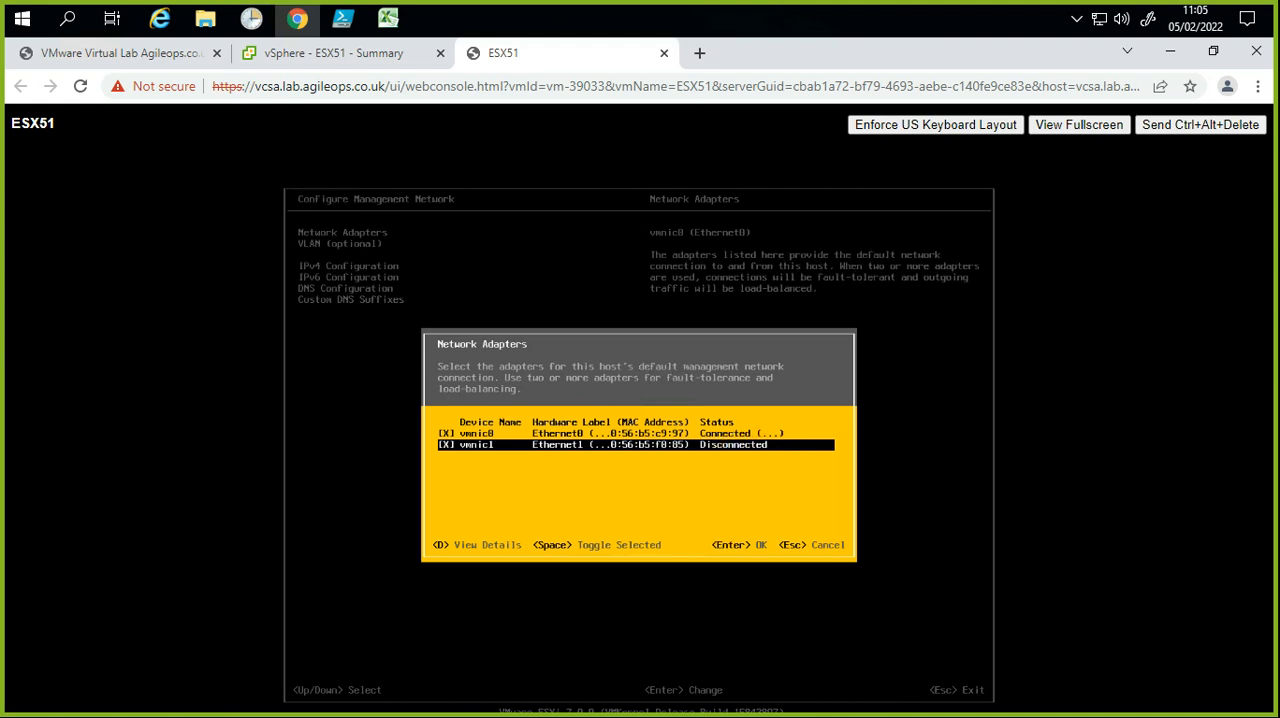
Step: Switch to the vSphere Client and set Network adapter 2 to Connected in the ESX51 virtual machine's settings
click(343, 66)
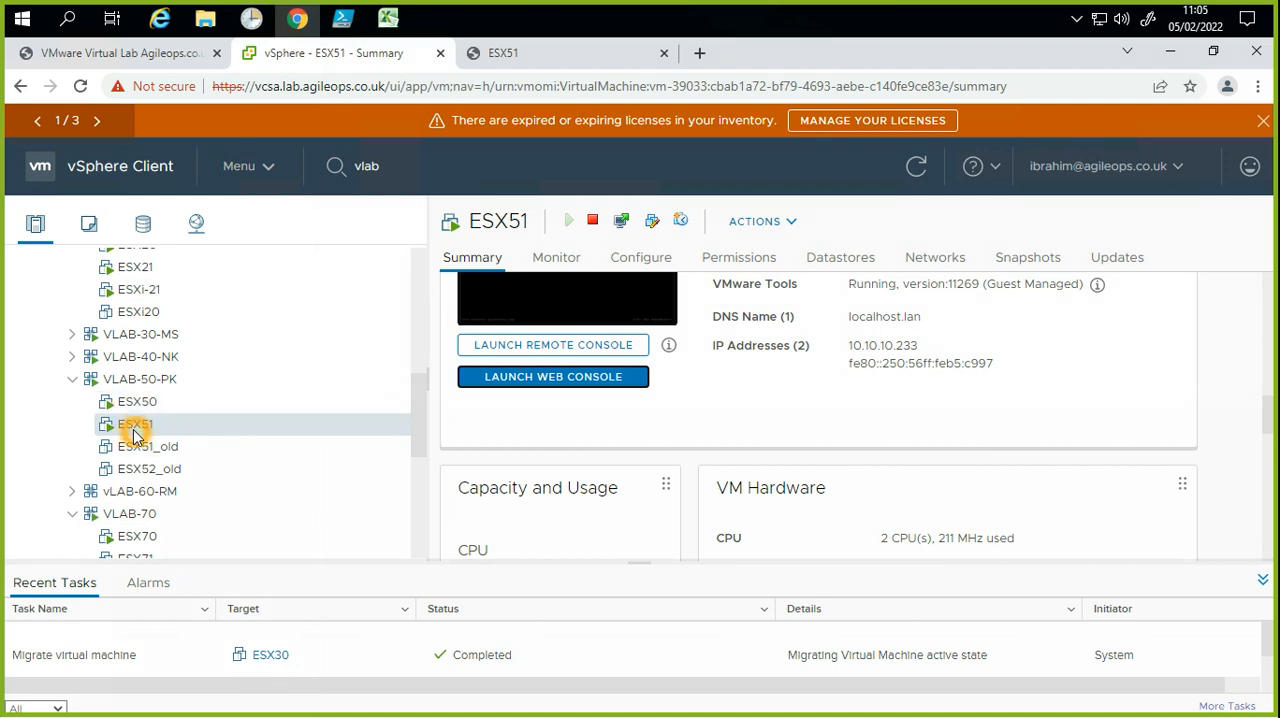
right_click(137, 428)
click(213, 502)
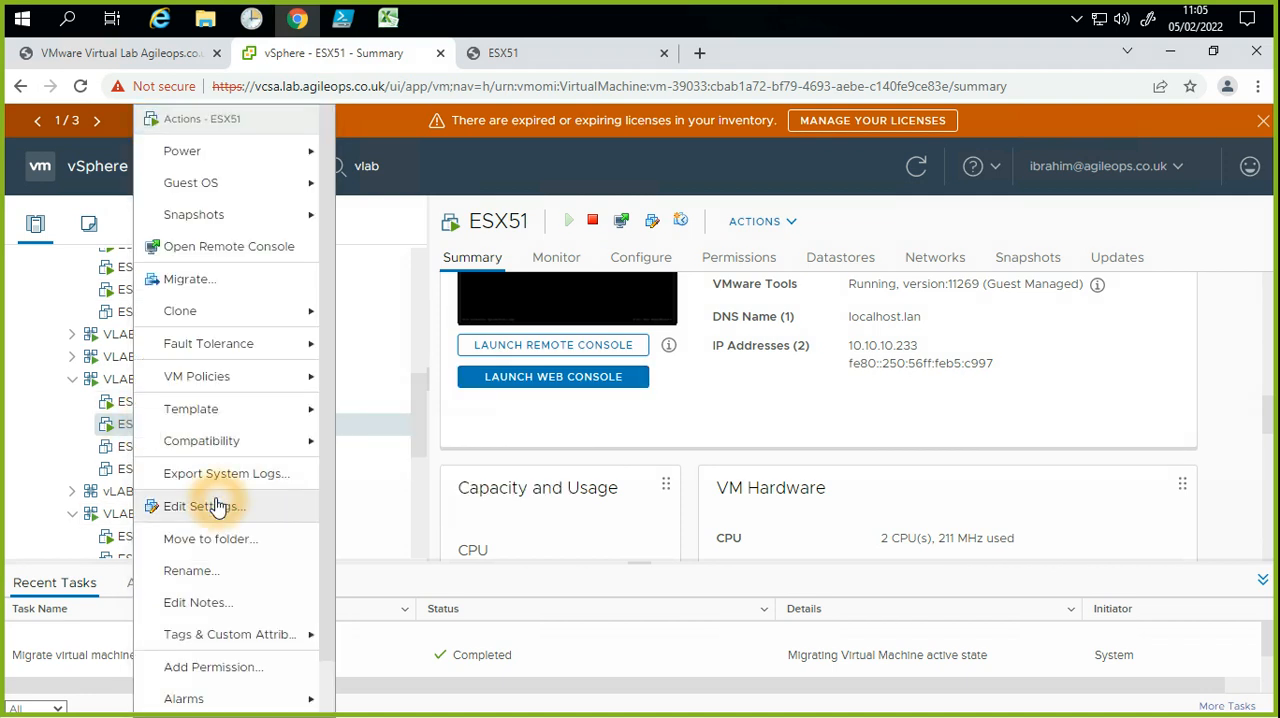
click(640, 407)
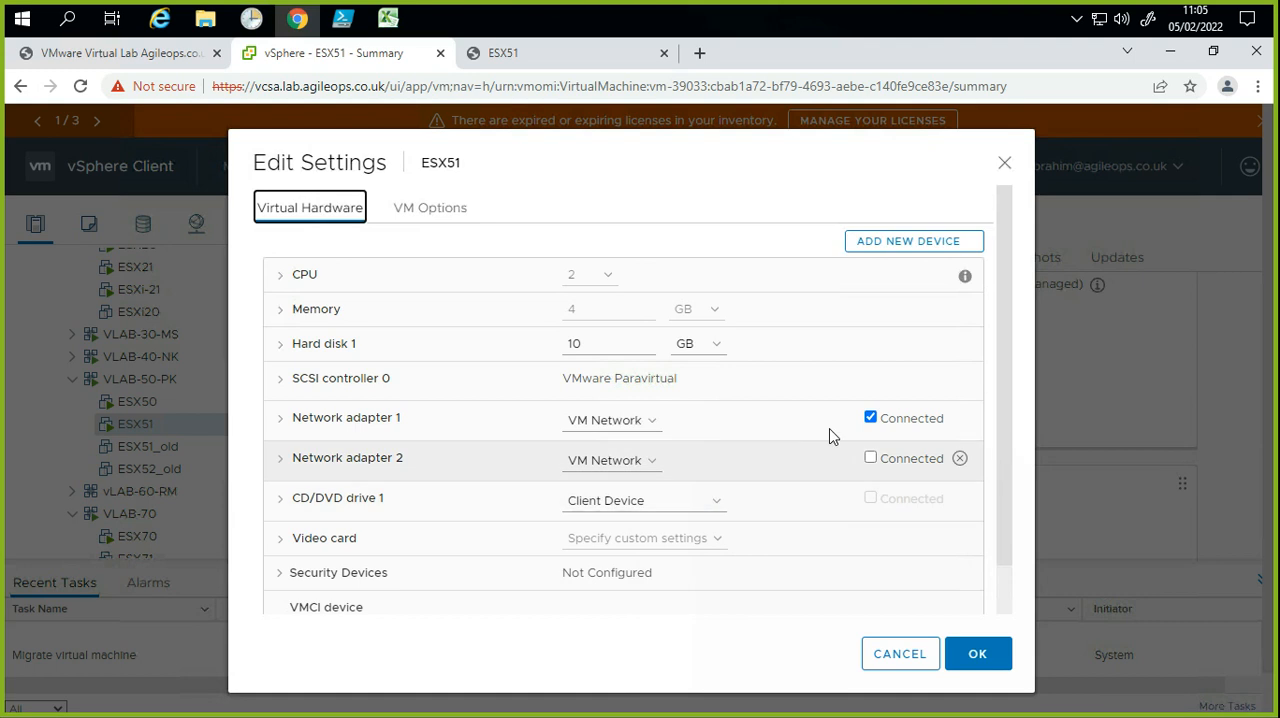
click(872, 460)
click(870, 460)
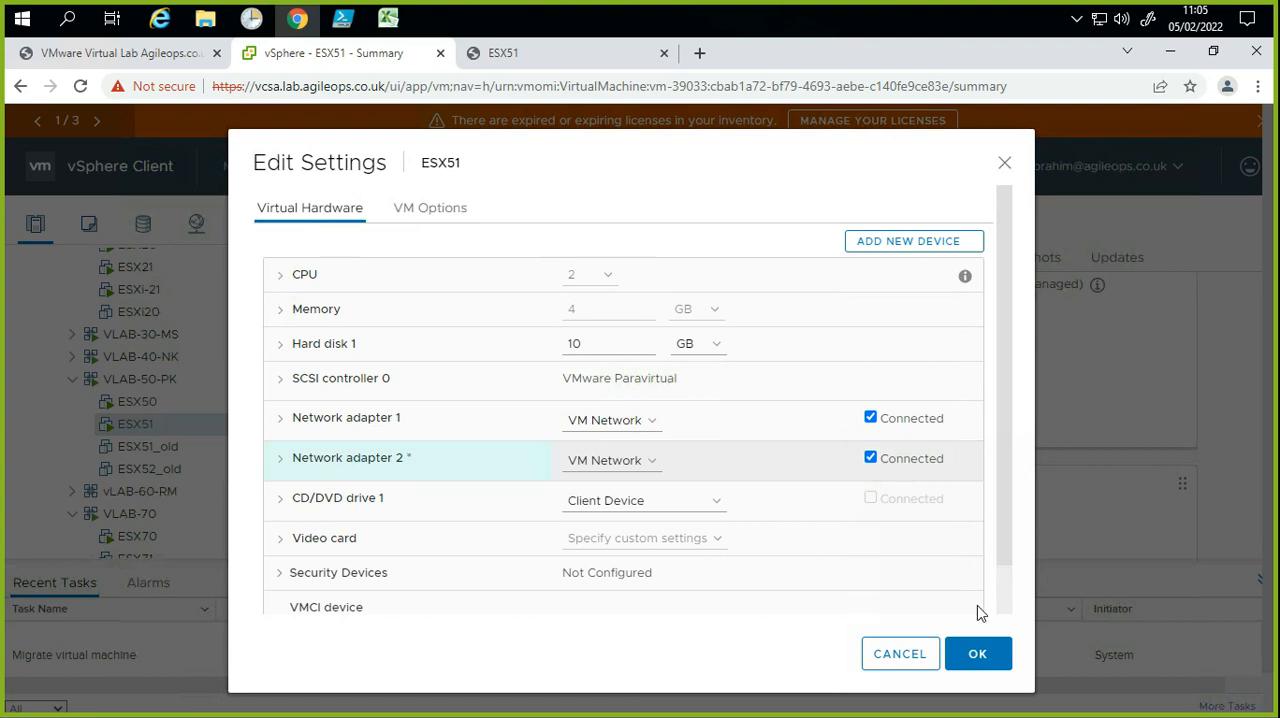
click(978, 662)
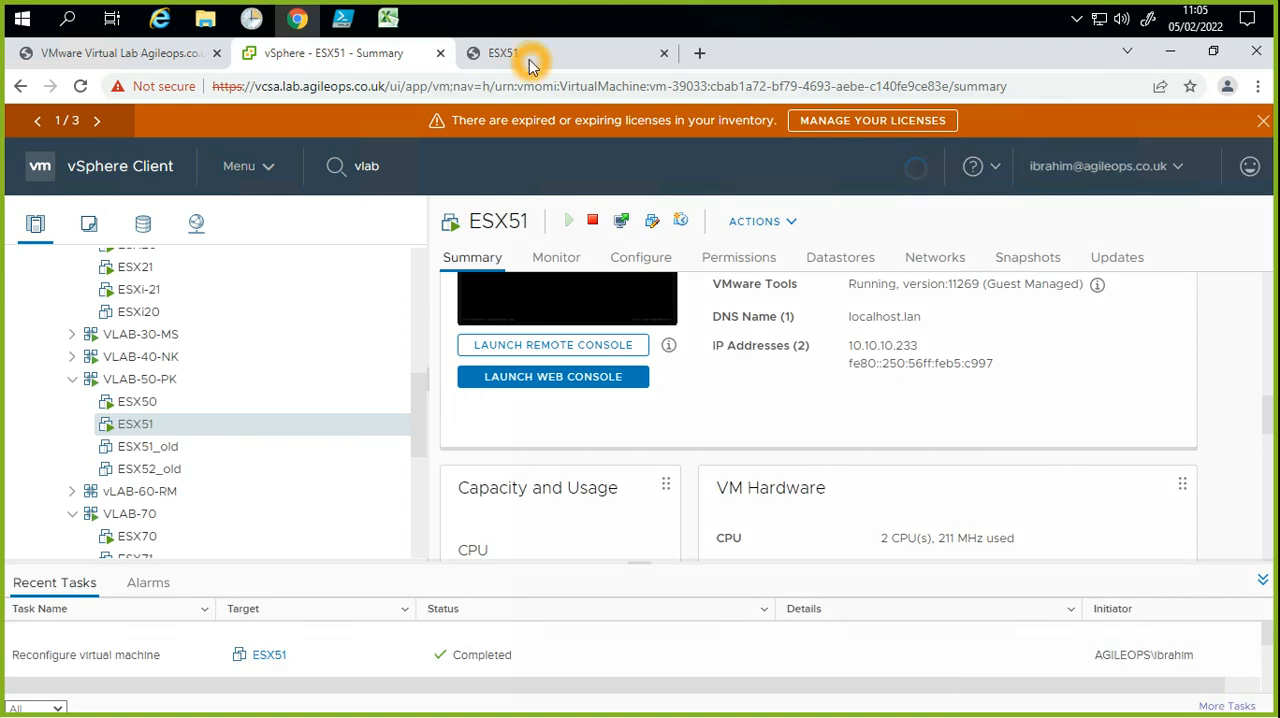
Step: Return to the ESX51 web console and reopen the Network Adapters dialog to refresh the adapter list
click(529, 57)
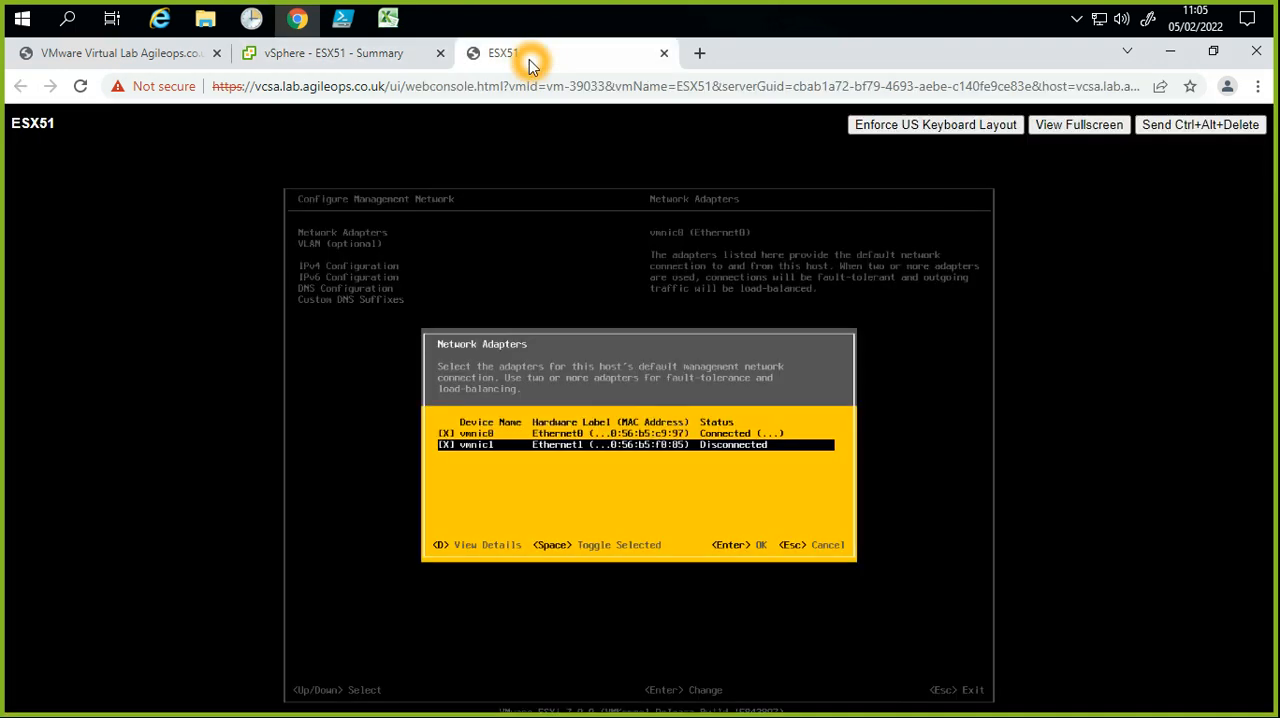
key(Return)
click(465, 466)
key(Return)
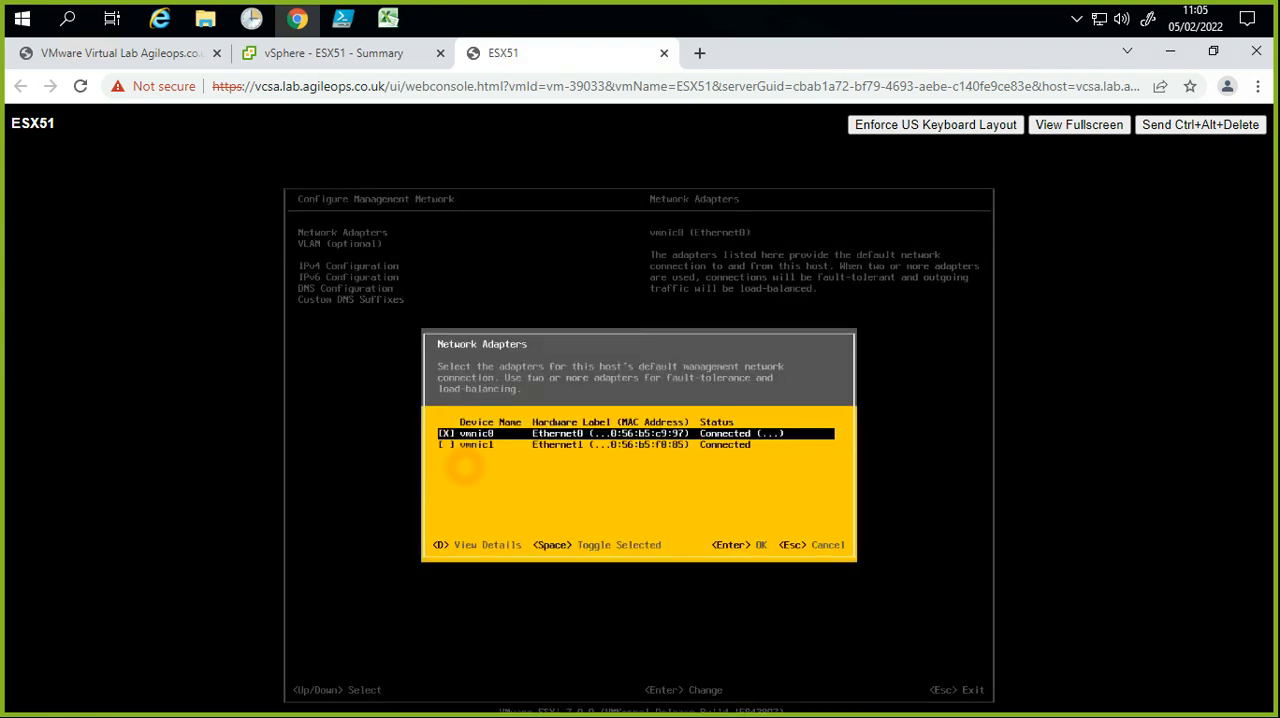
Step: Select vmnic1 as a second management adapter, move between the two adapter entries, and clear vmnic1 again
key(Down)
key(space)
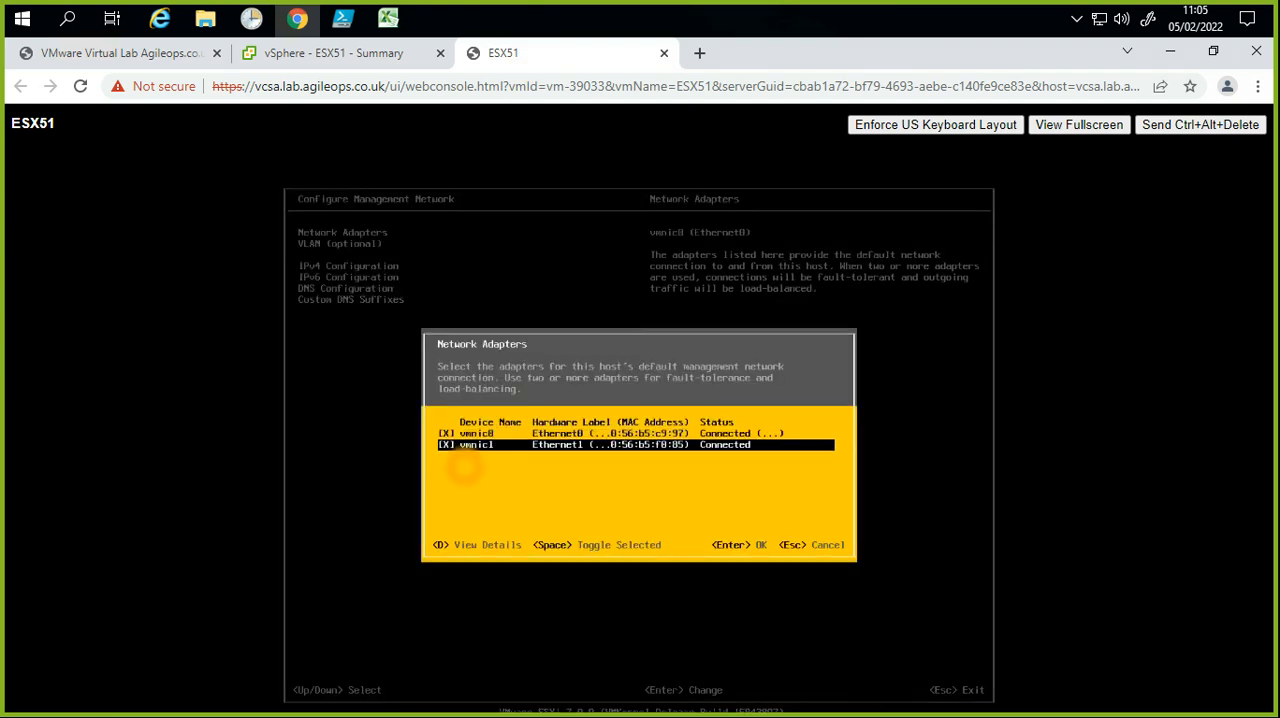
key(Up)
key(Down)
key(Up)
key(Down)
key(Up)
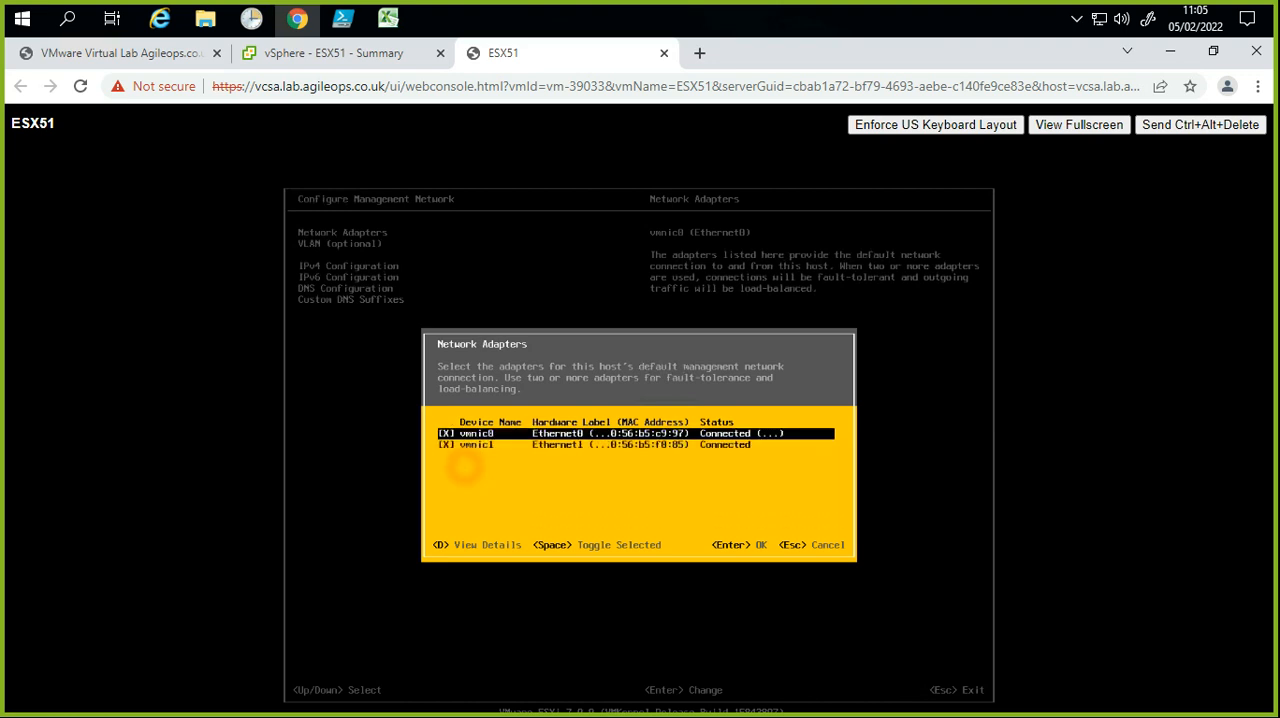
key(Down)
key(Up)
key(Down)
key(Up)
key(Down)
key(space)
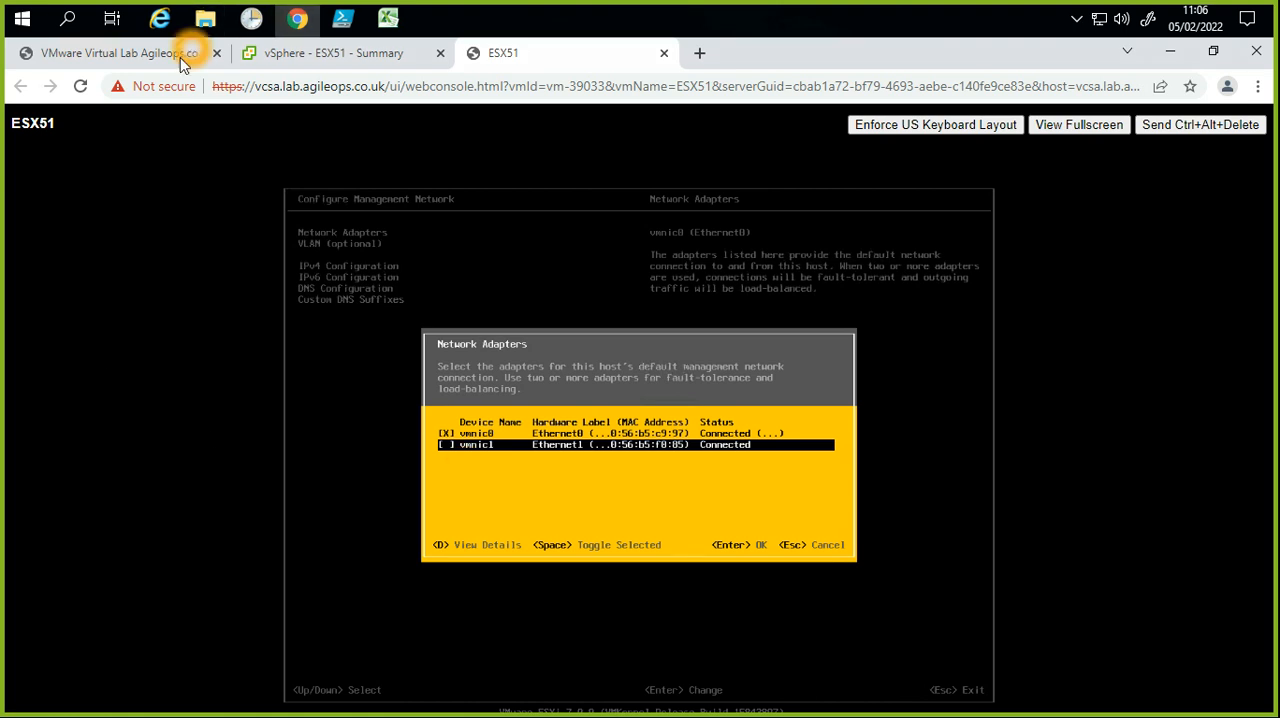
Step: Return to the vSphere Client and power off the ESXi-21 virtual machine in the VLAB-20-SV group, confirming the action
click(255, 59)
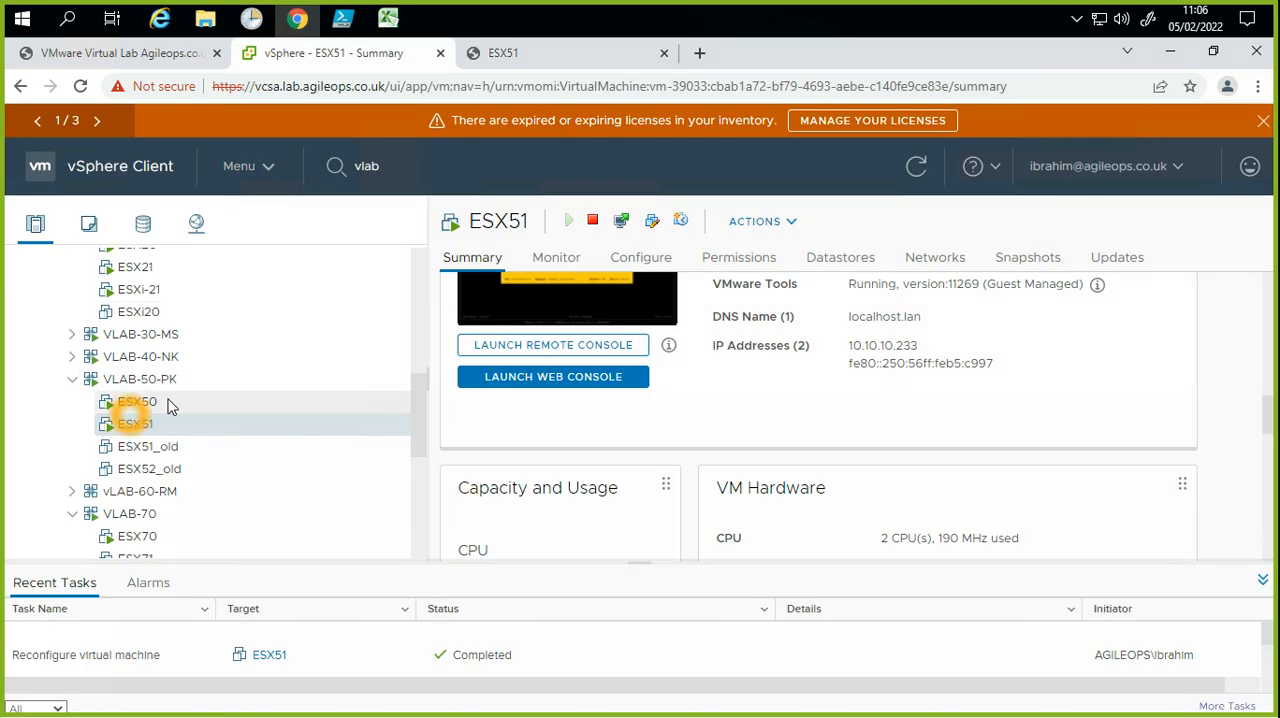
scroll(172, 411, up, 1)
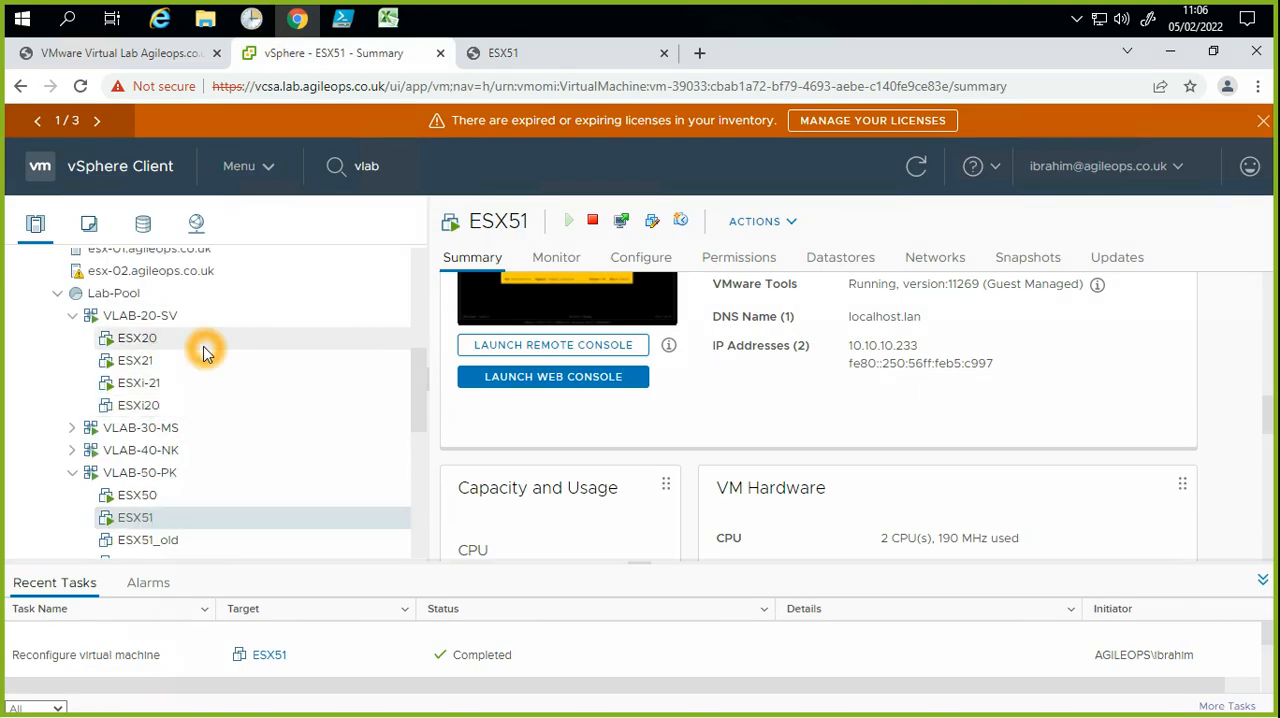
click(158, 390)
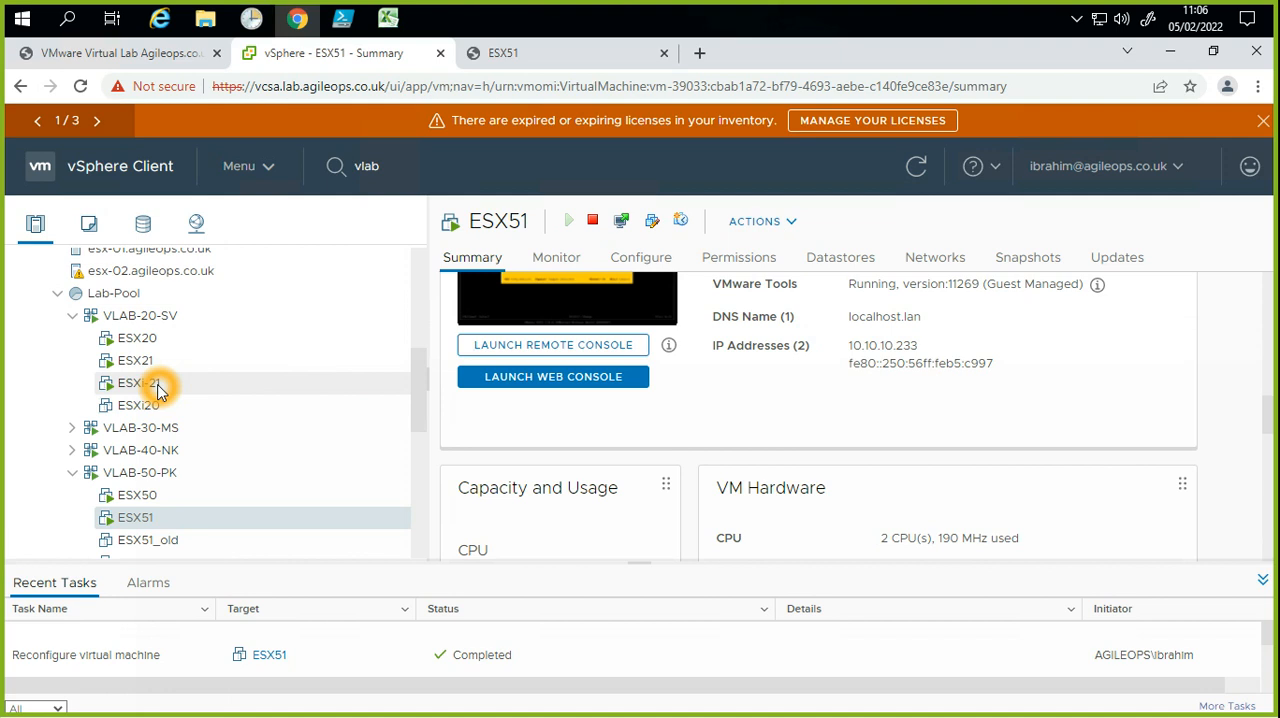
right_click(158, 390)
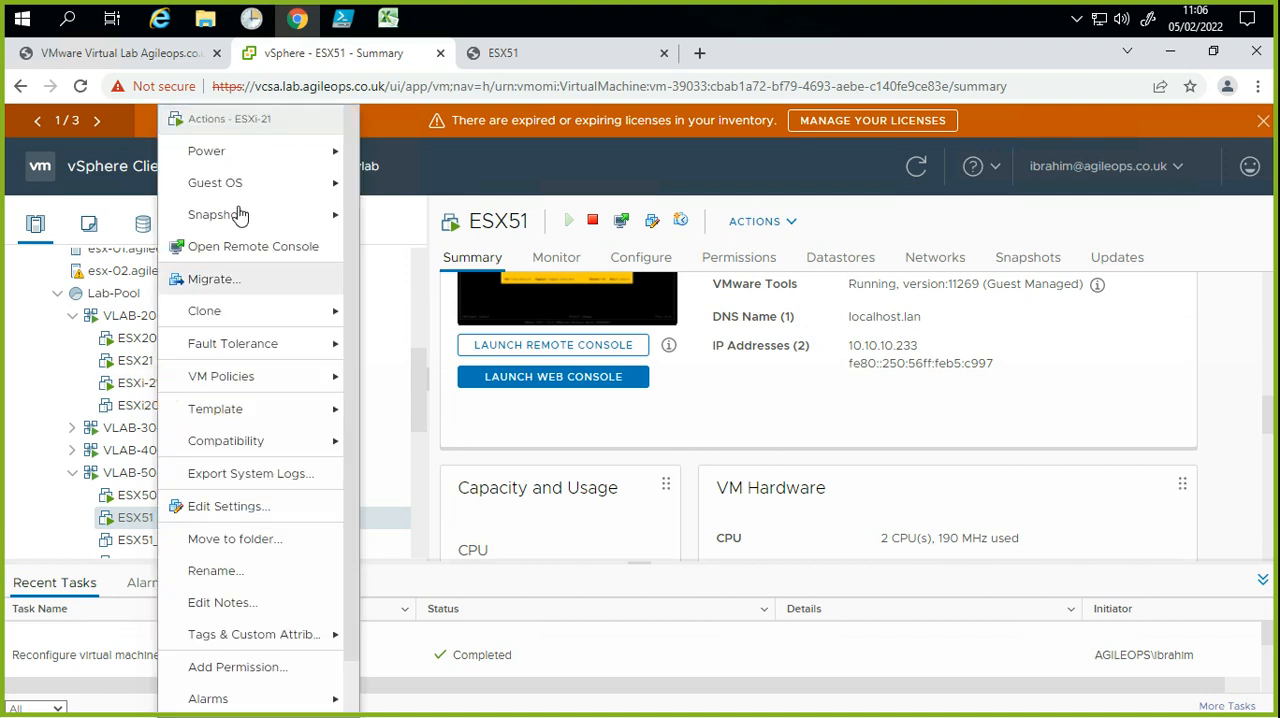
click(250, 158)
click(428, 200)
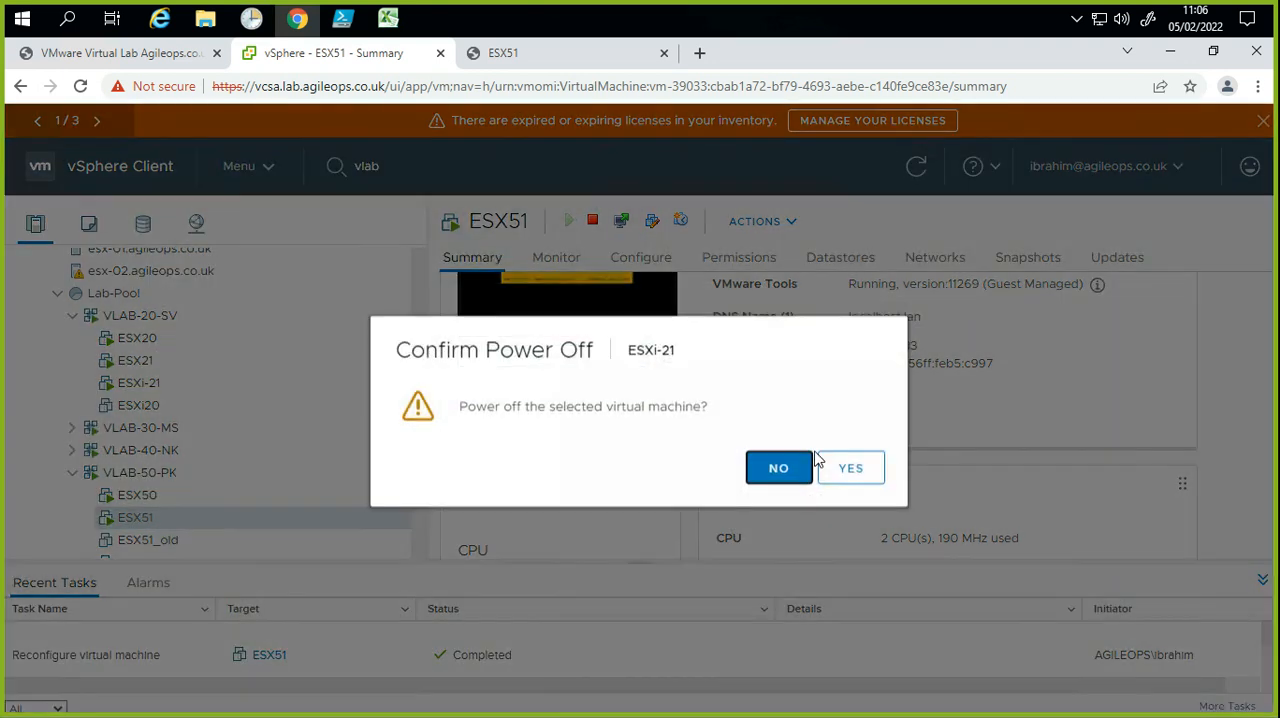
click(842, 470)
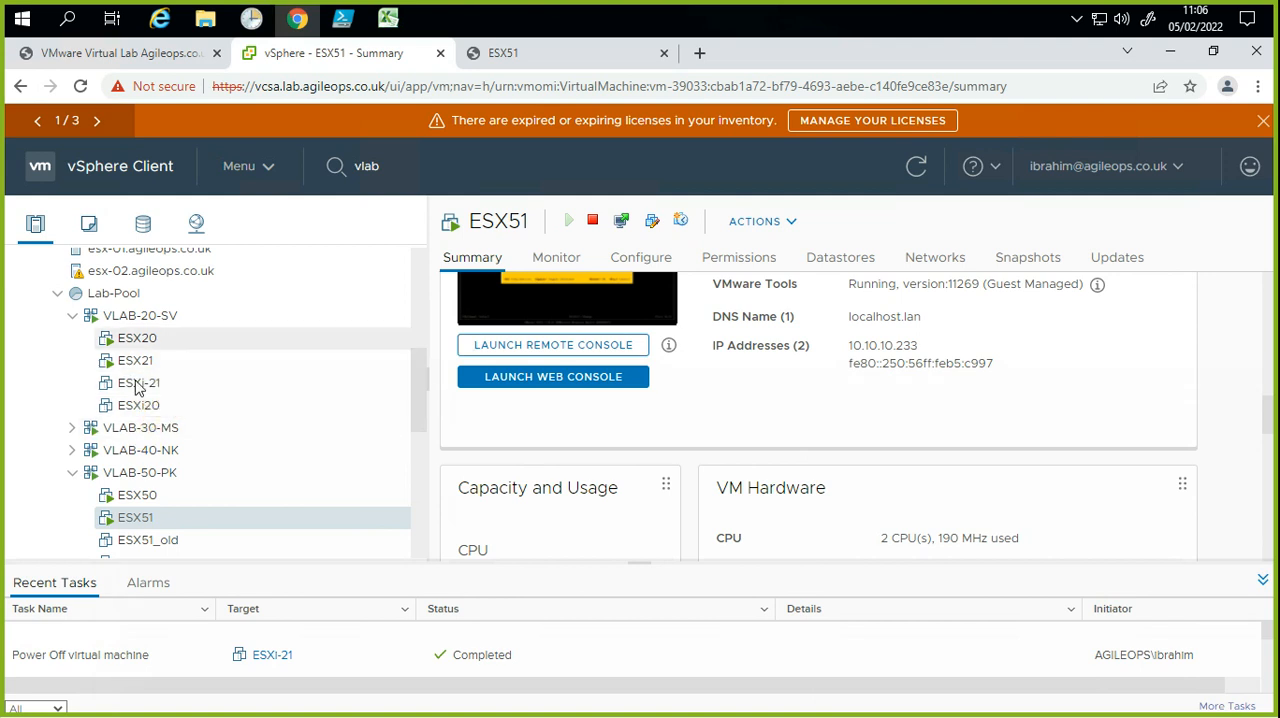
click(157, 383)
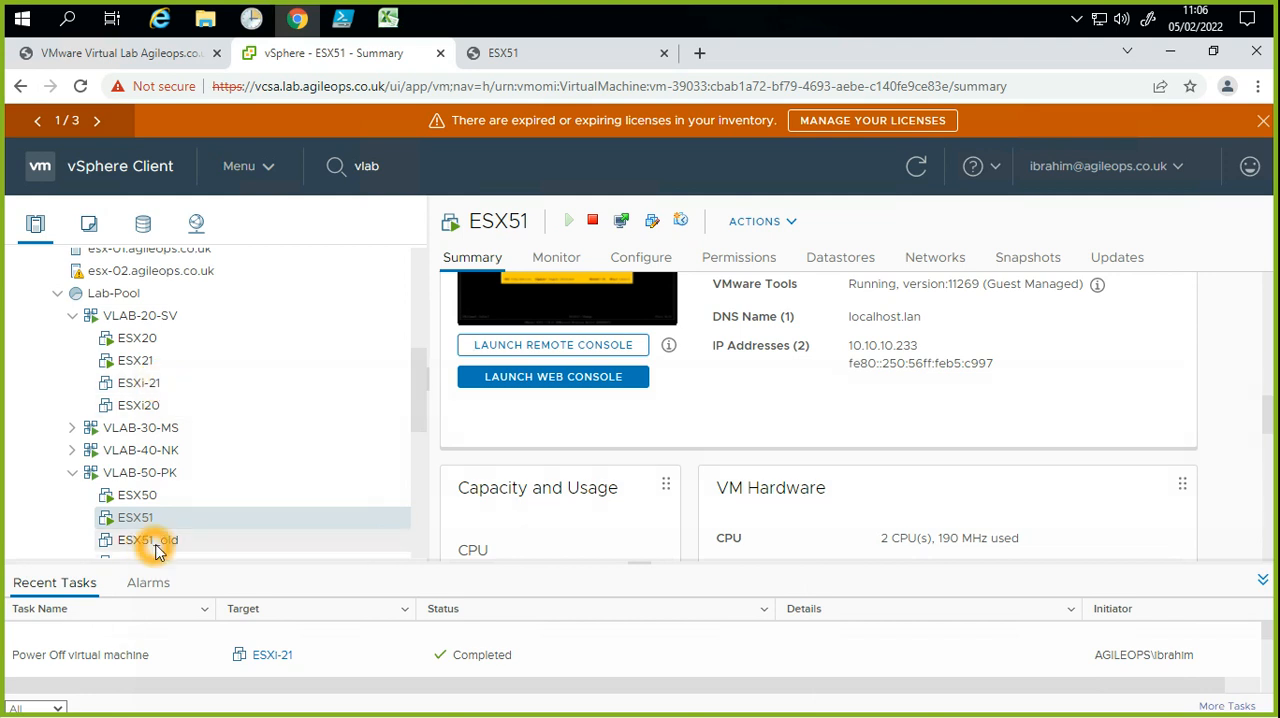
click(437, 430)
drag(417, 419, 415, 429)
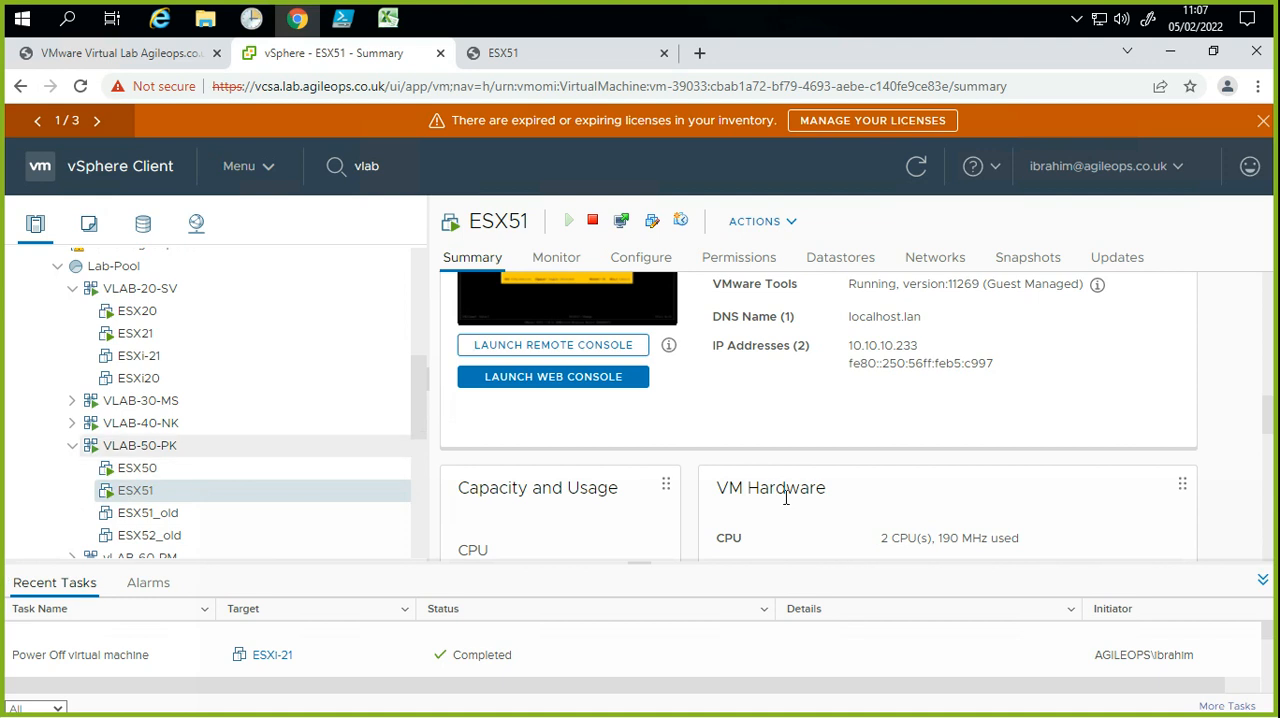
click(1103, 672)
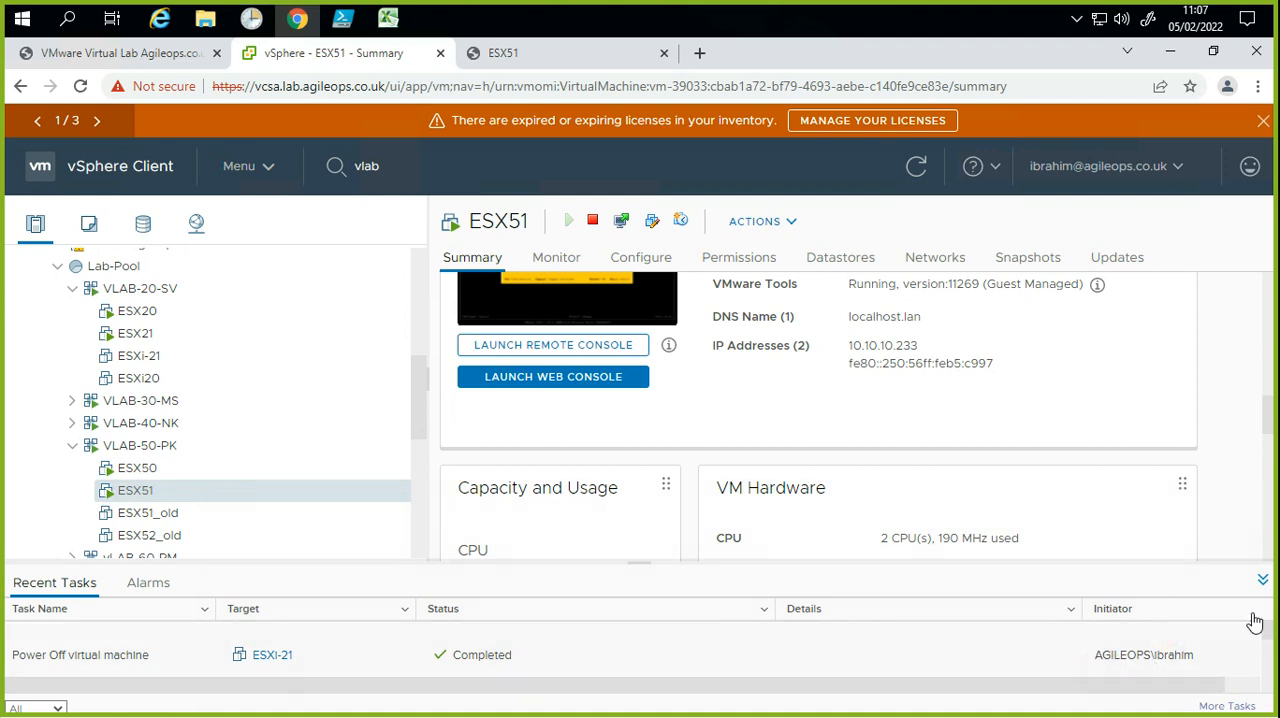
click(1157, 638)
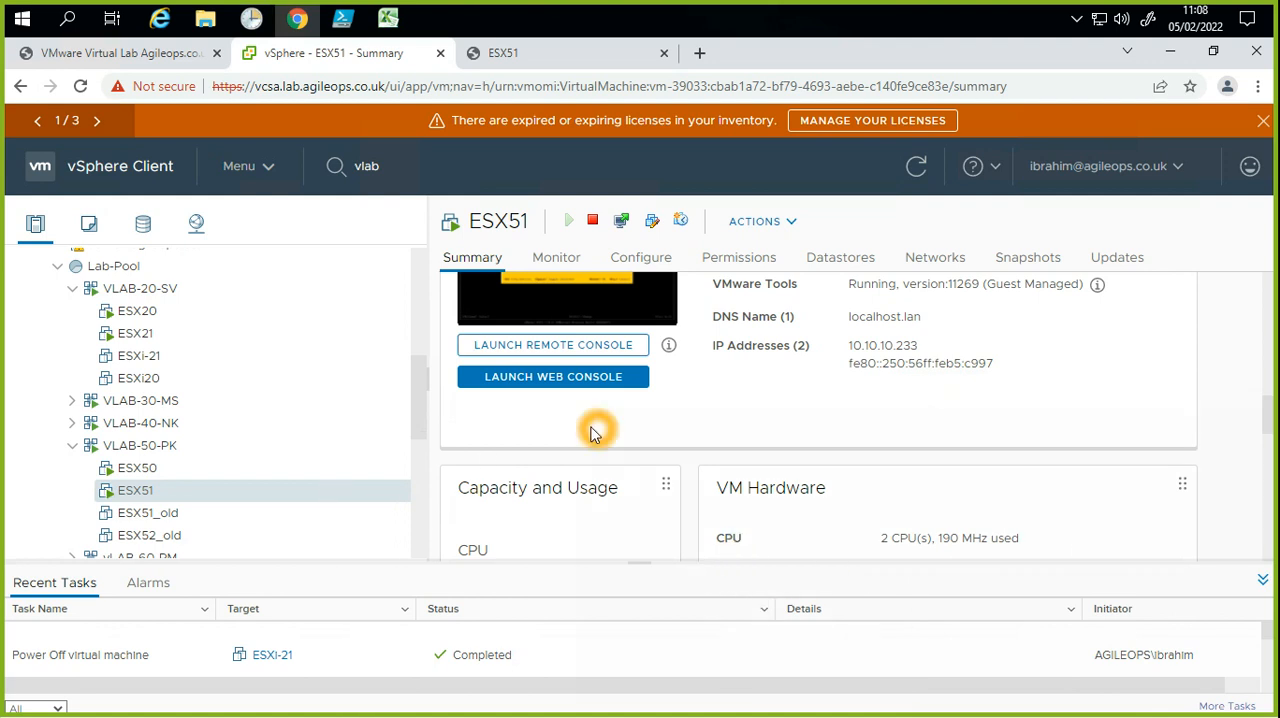
Step: Return to the ESX51 web console and accept the Network Adapters dialog with only vmnic0 selected
click(537, 52)
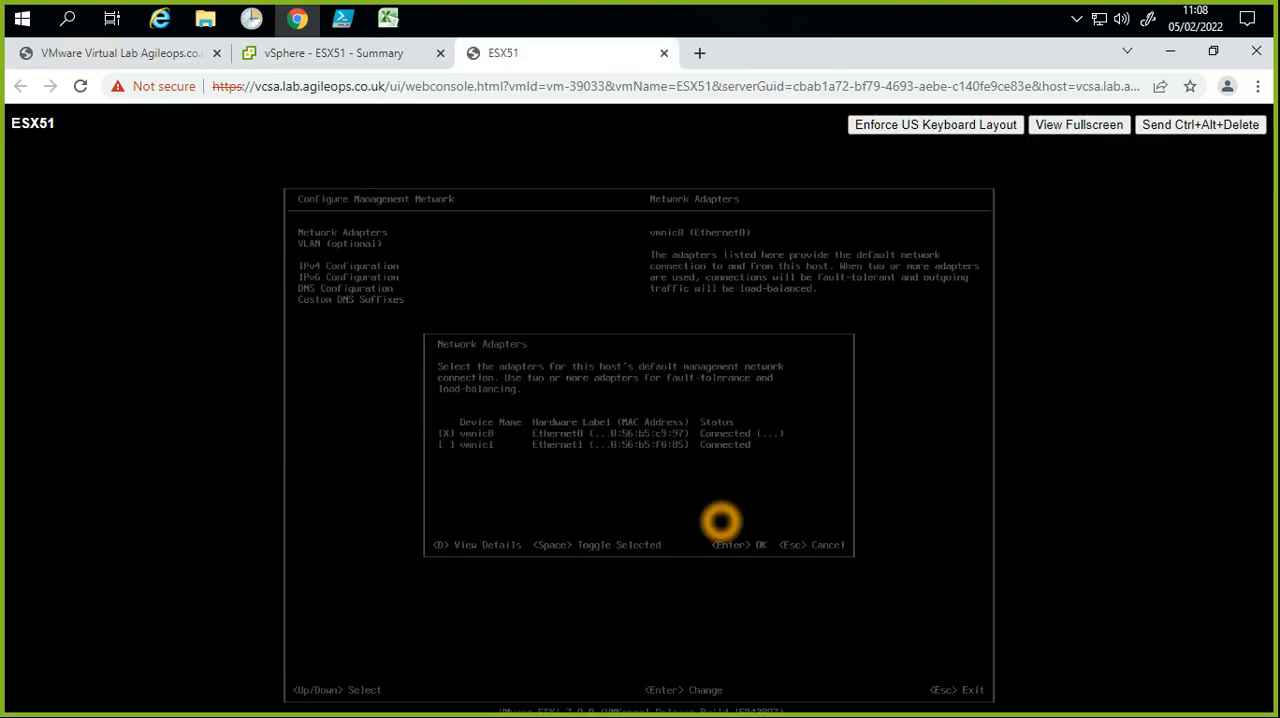
click(610, 459)
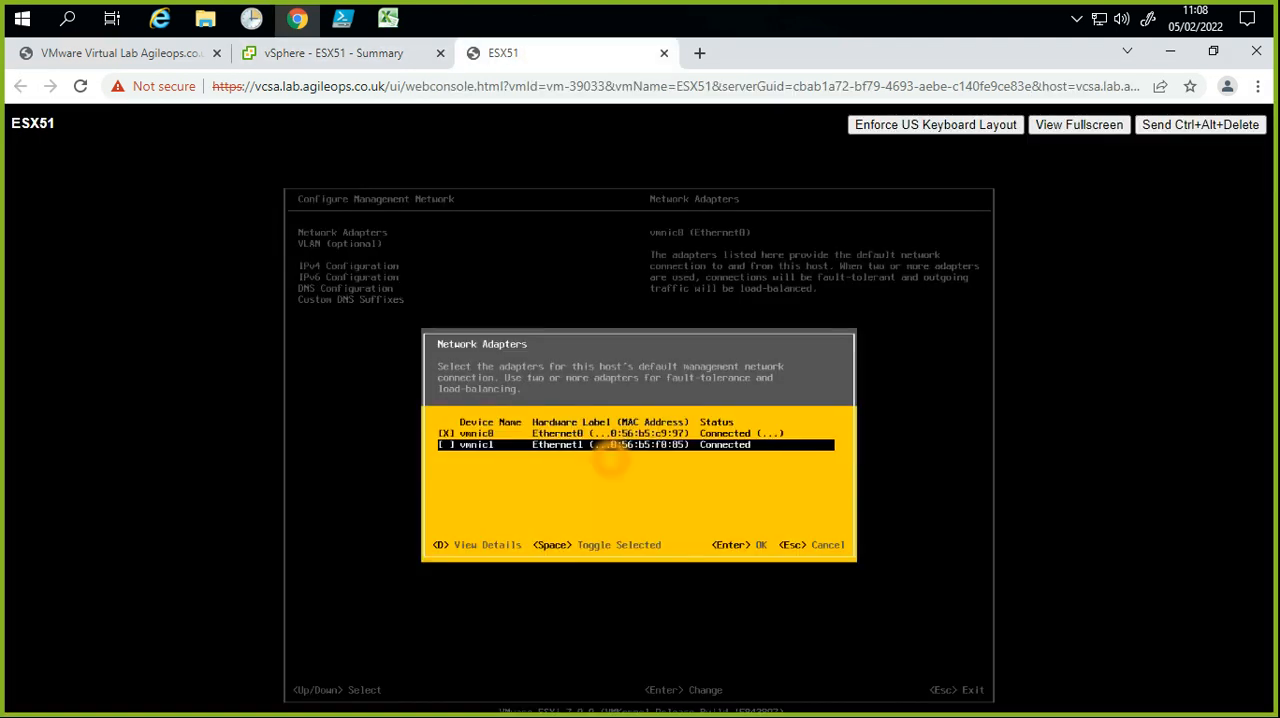
key(Up)
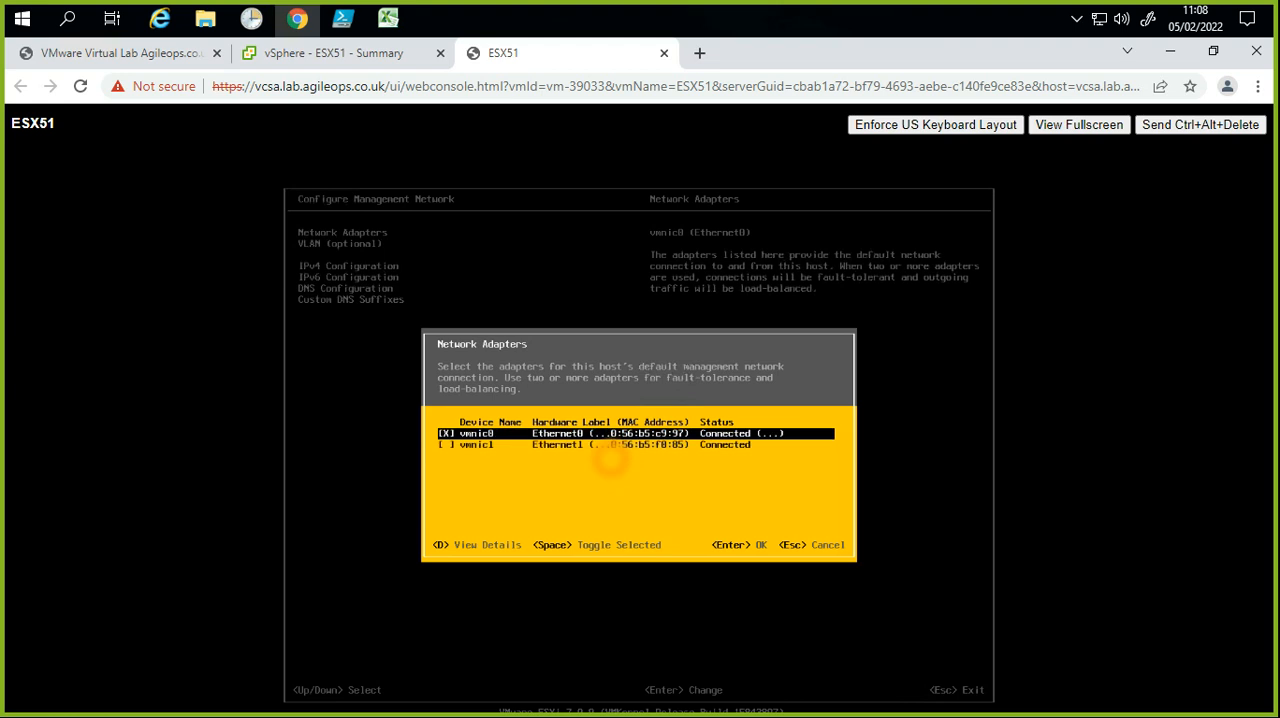
key(Return)
Step: Switch the management network's IPv4 configuration to static and set the IPv4 address to 10.10.10.51
key(Down)
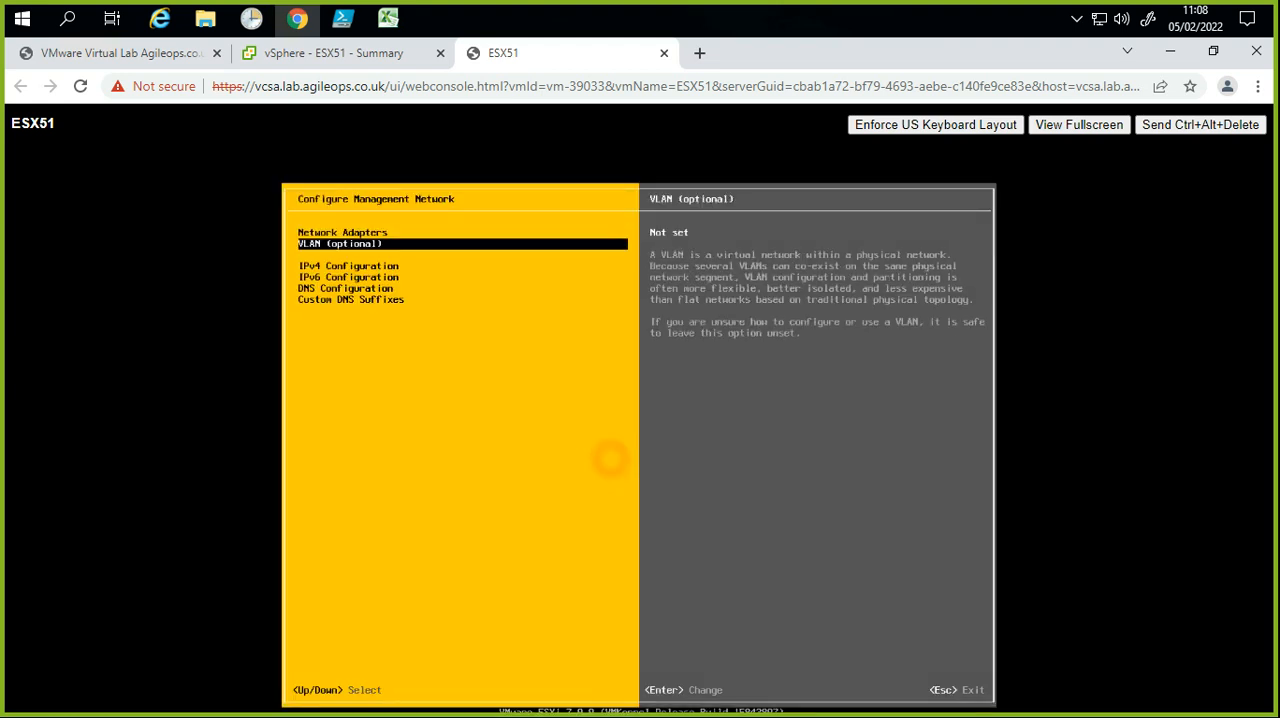
key(Down)
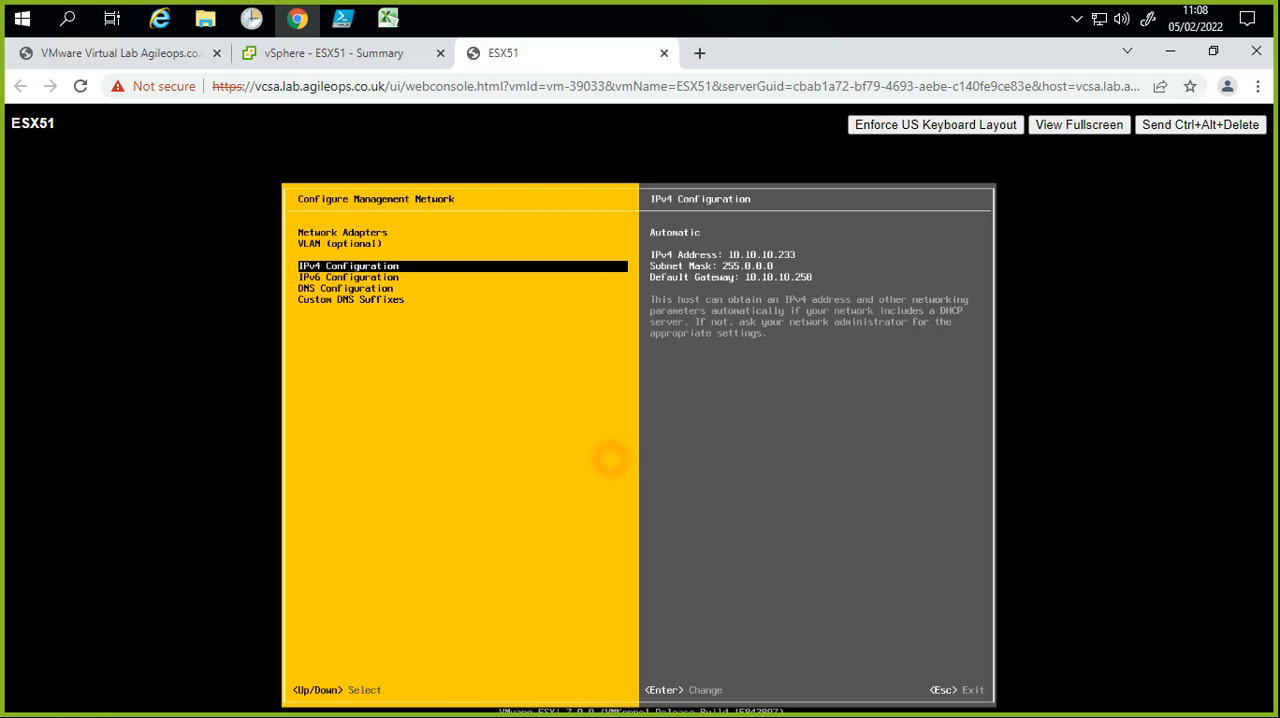
key(Return)
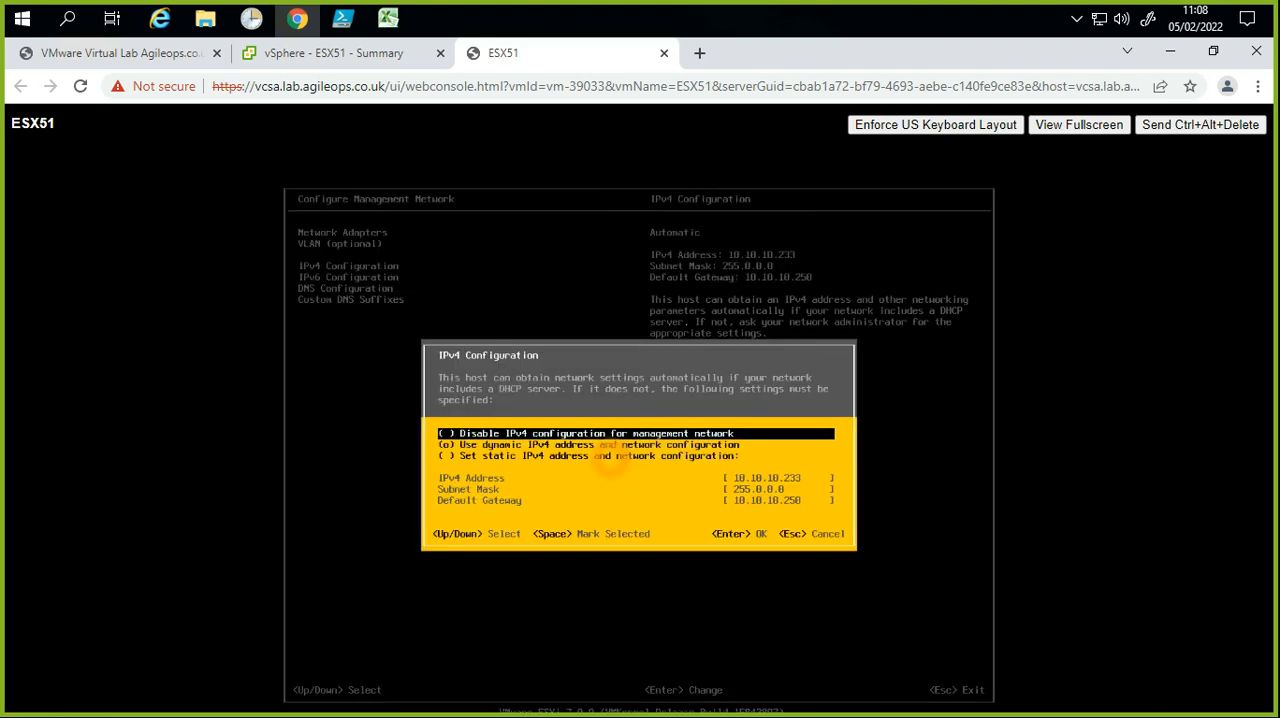
key(Down)
key(Down)
key(space)
key(Down)
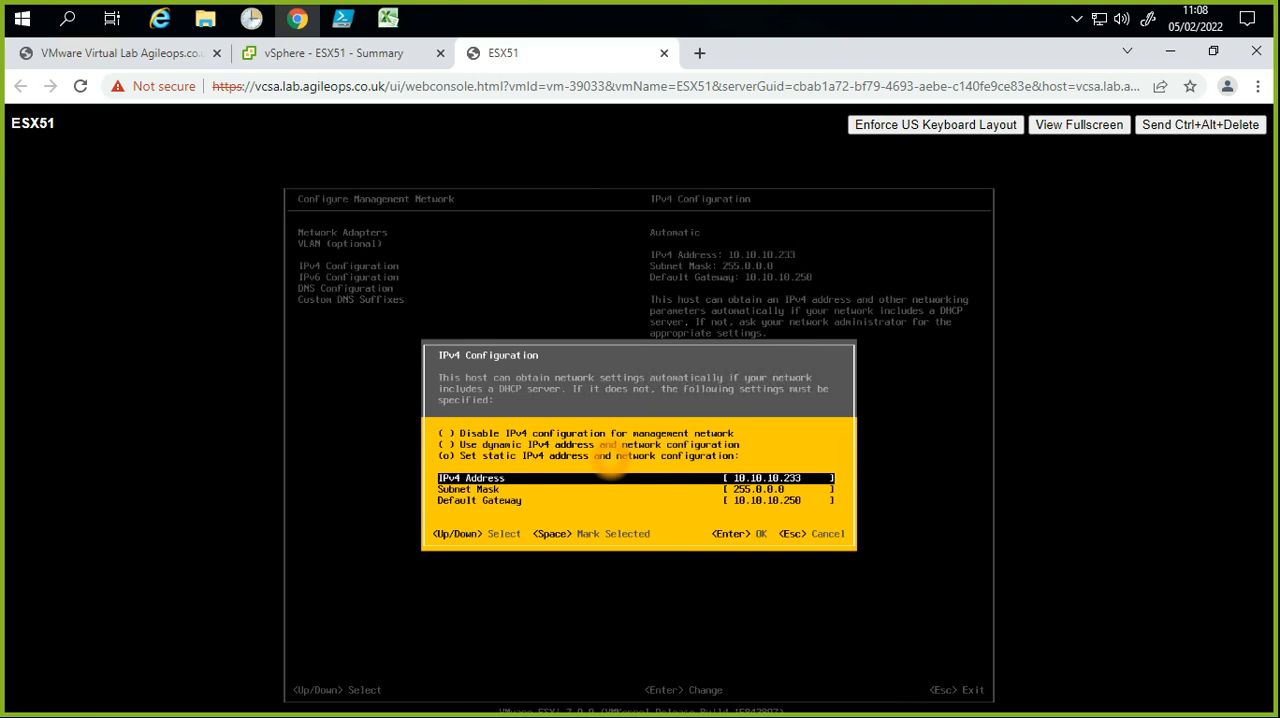
key(BackSpace)
key(BackSpace)
key(Return)
Step: Set the DNS configuration to use manually specified servers and hostname, and clear the primary and alternate DNS server addresses
key(Down)
key(Down)
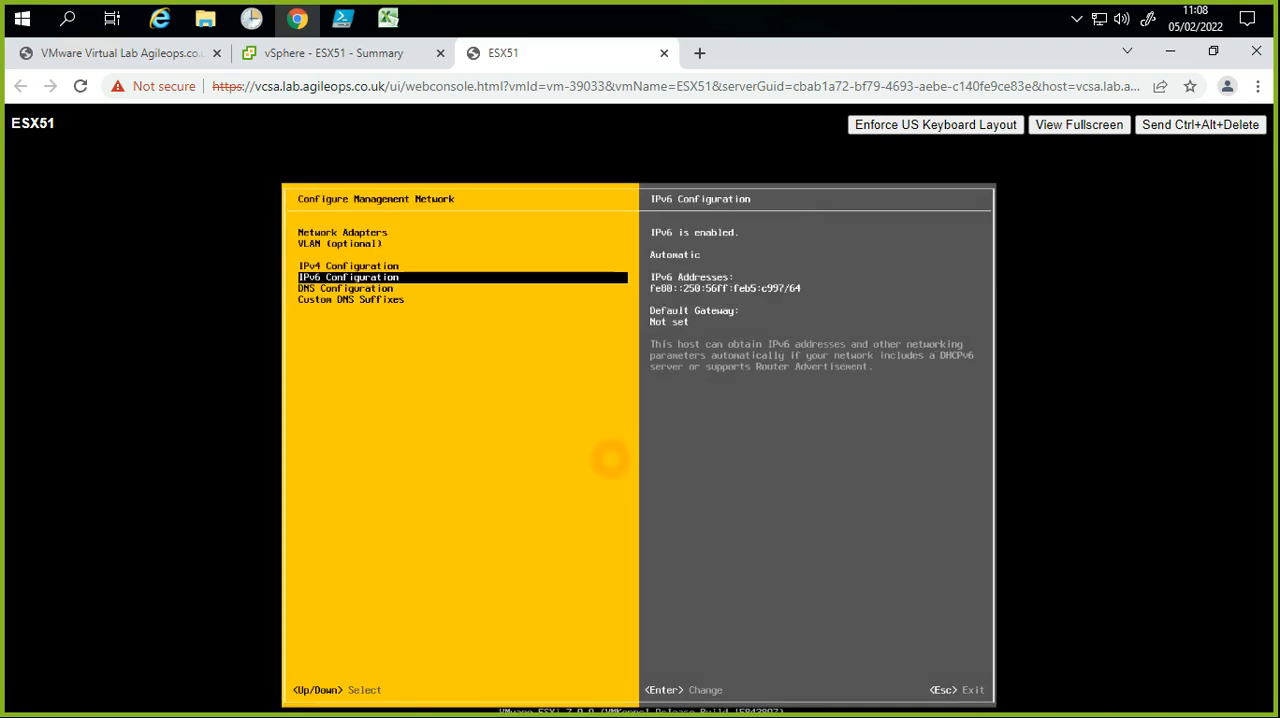
key(Return)
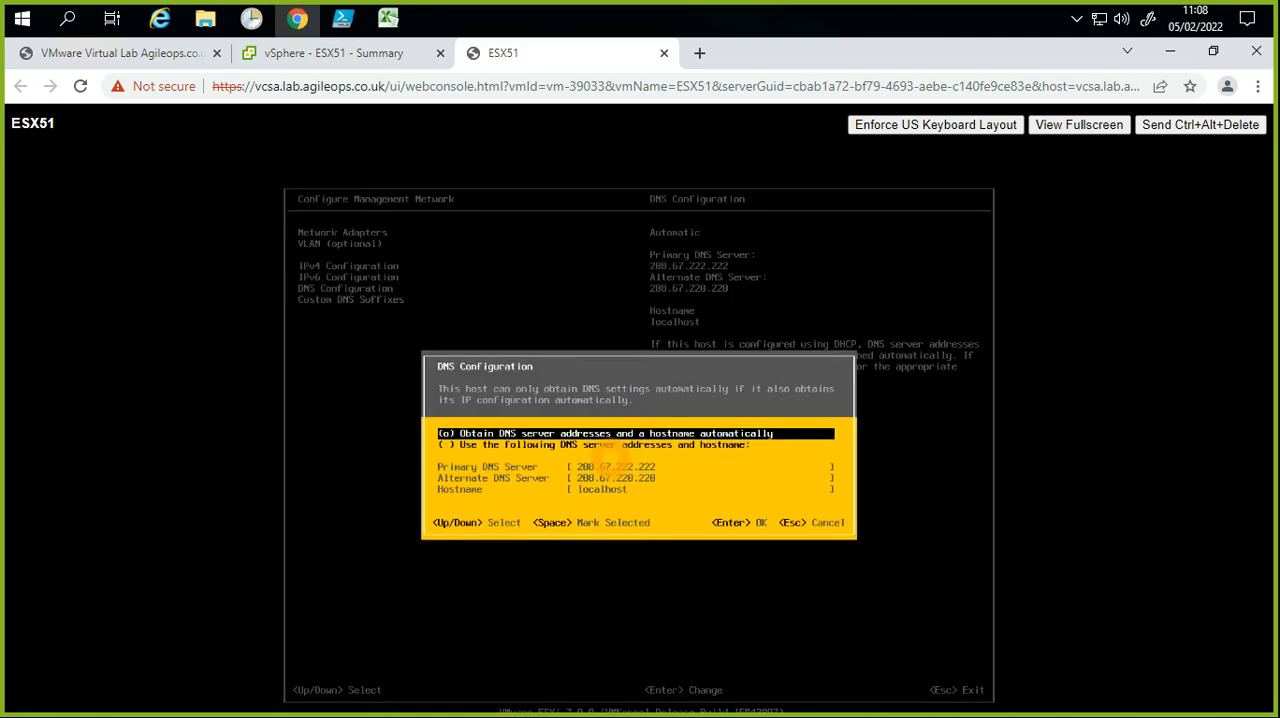
key(Down)
key(space)
key(Down)
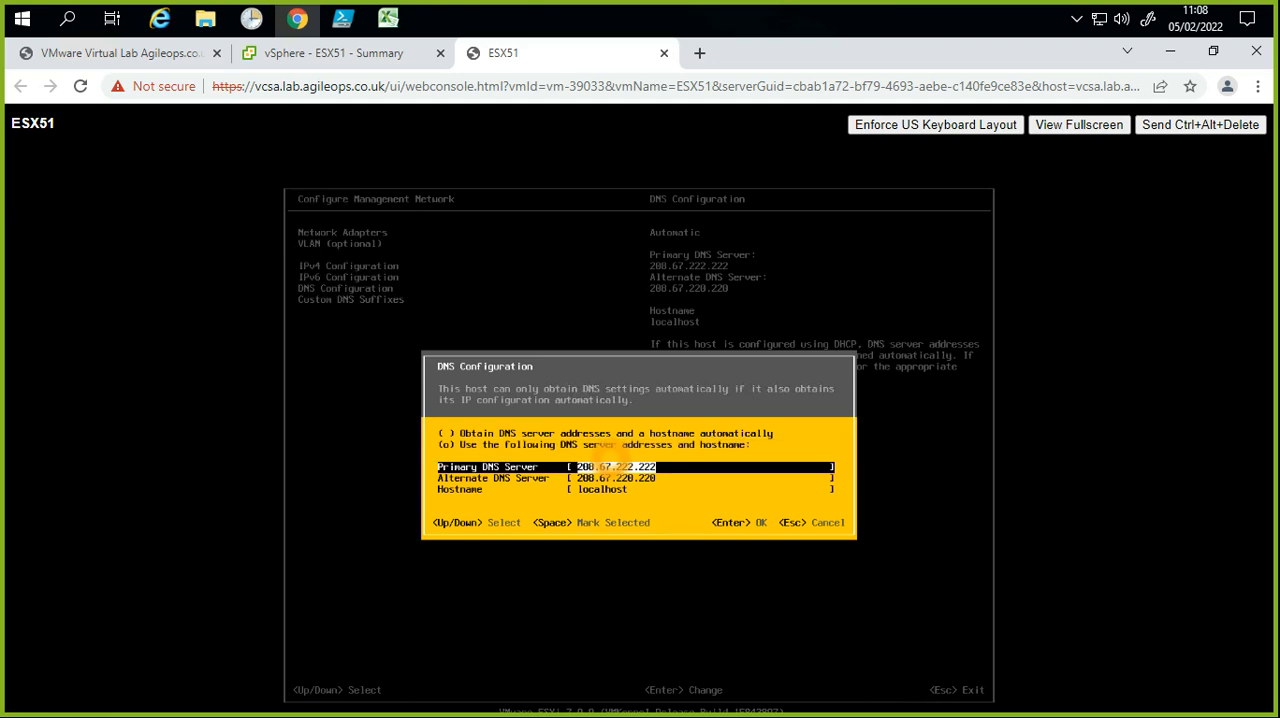
key(BackSpace)
key(Down)
key(BackSpace)
key(Up)
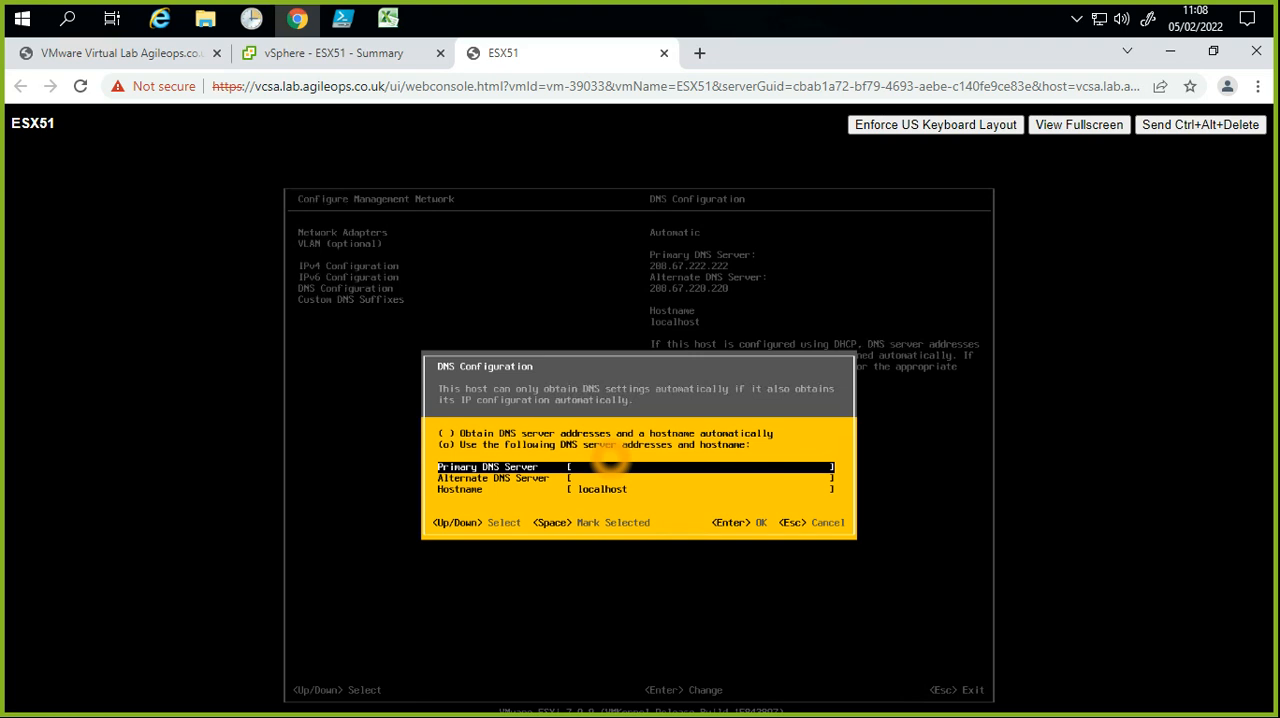
Step: Enter 10.10.10.251 as the primary DNS server and 10.10.10.252 as the alternate DNS server
text(10.10.10.251)
key(Down)
text(10.10.10.)
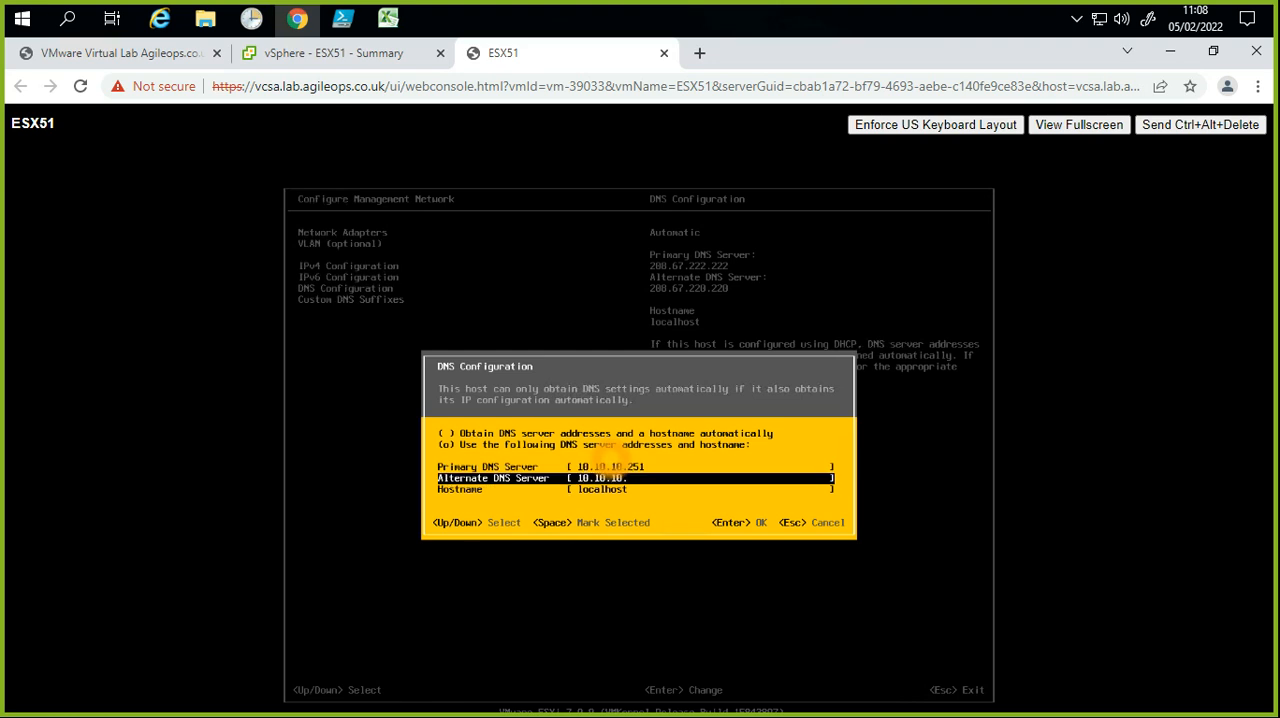
text(252)
Step: Replace the hostname with ESX51 and accept the DNS configuration
key(Down)
key(BackSpace)
key(BackSpace)
key(BackSpace)
key(BackSpace)
key(BackSpace)
key(BackSpace)
key(BackSpace)
key(BackSpace)
key(BackSpace)
text(es)
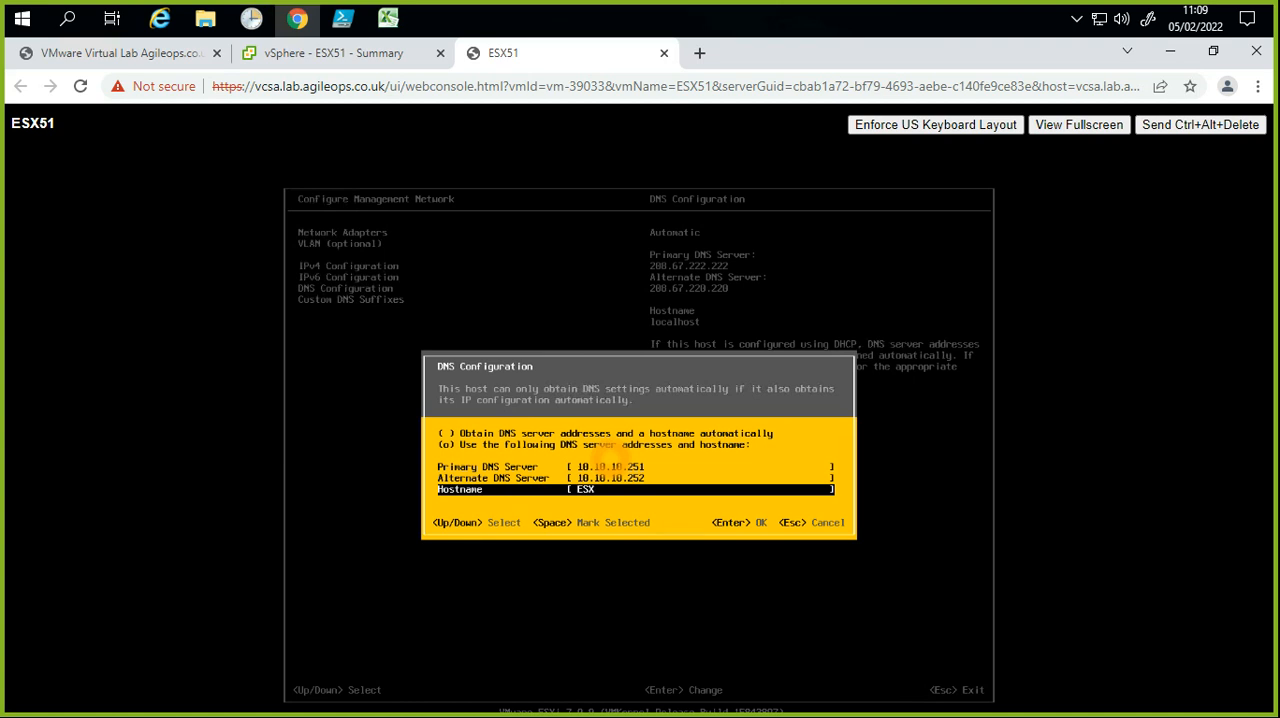
key(Return)
Step: Replace the custom DNS suffix with lab.agileops.co.uk and accept it
key(Down)
key(Return)
key(BackSpace)
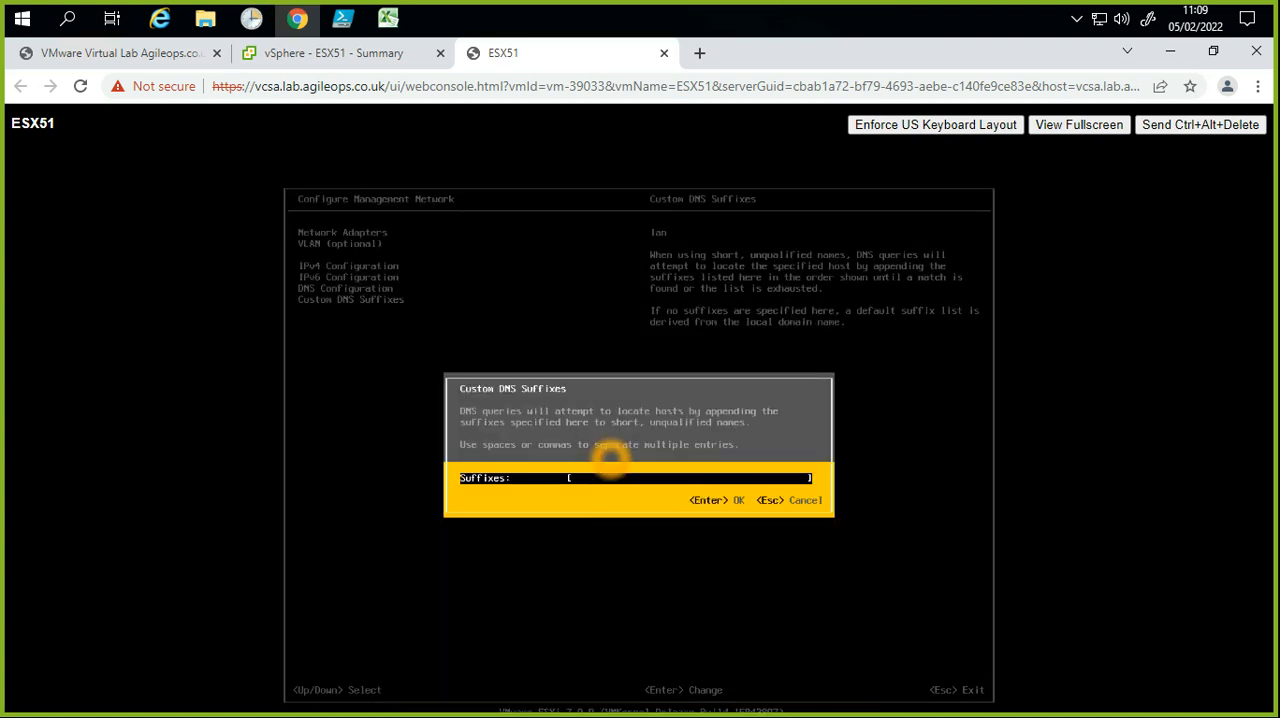
text(ESW)
key(BackSpace)
key(BackSpace)
key(BackSpace)
key(BackSpace)
text(lab.agileops.co.uk)
key(Return)
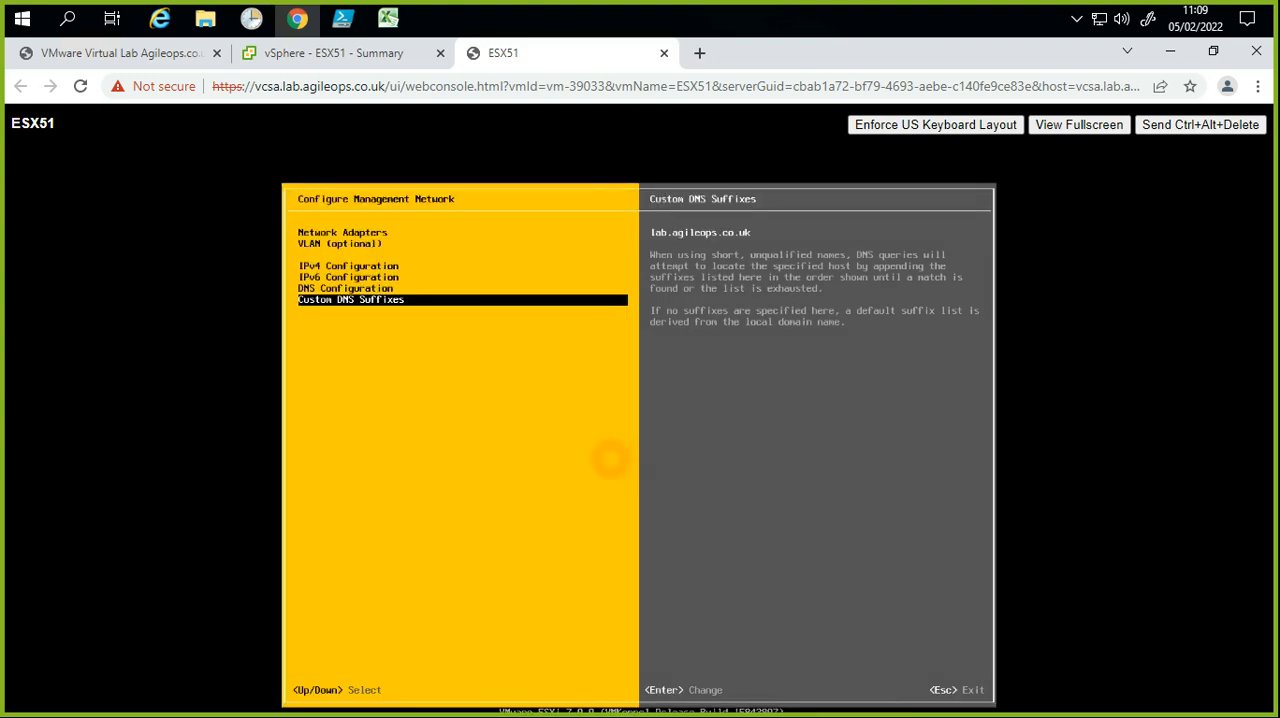
Step: Open a Windows Command Prompt, ping 10.10.10.51, and stop the ping early
key(super+r)
text(cmd)
key(Return)
text(ping)
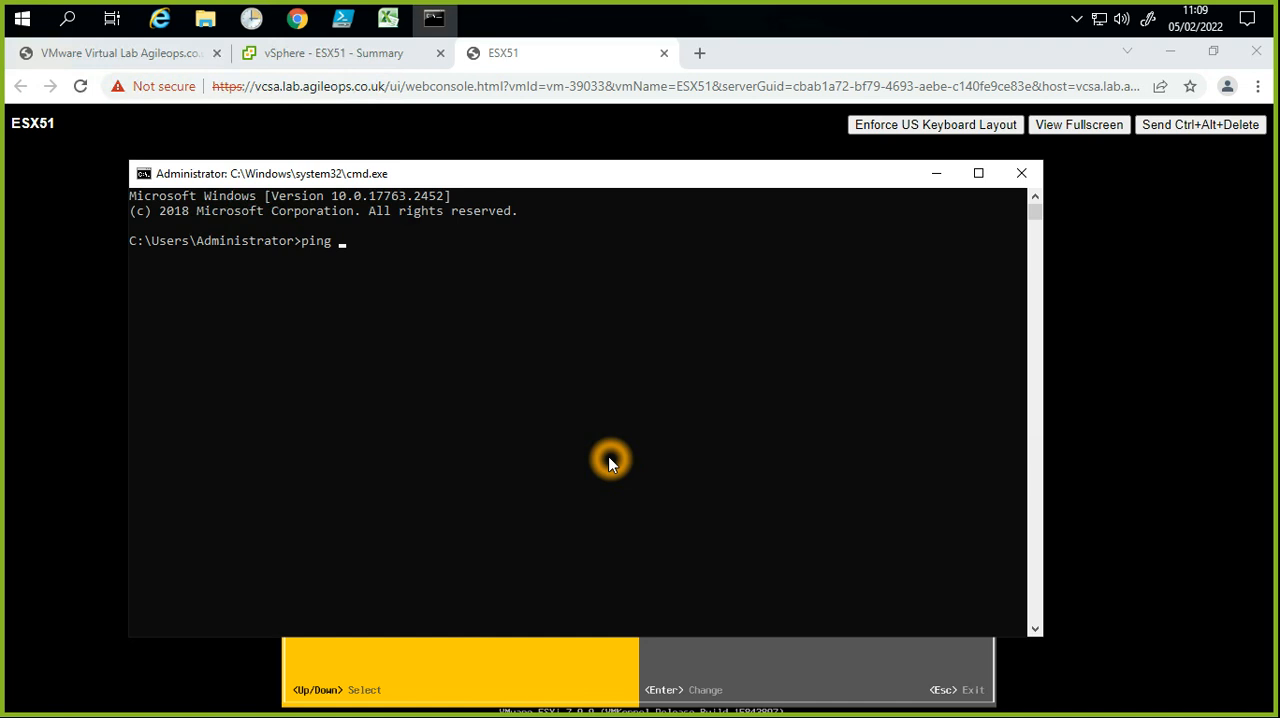
text(10.10.10.51)
key(Return)
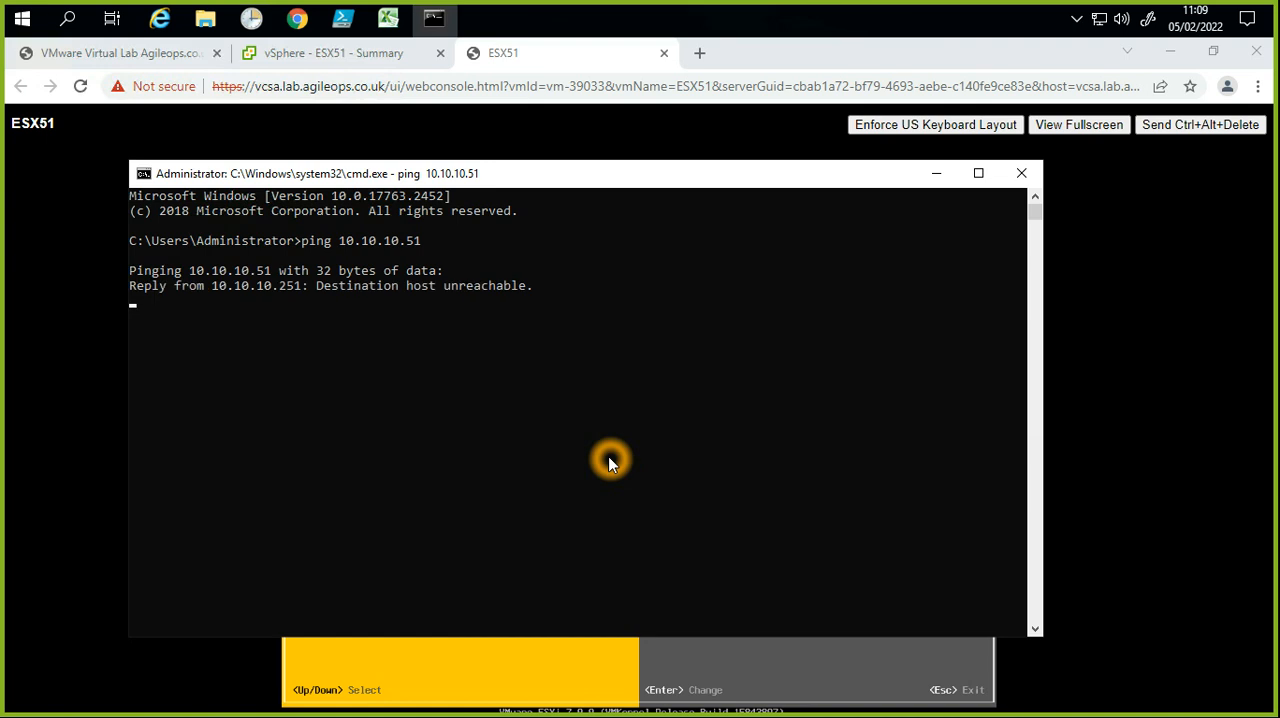
key(ctrl+c)
Step: Turn the recalled ping command into nslookup 10.10.10.51 and run it
key(Up)
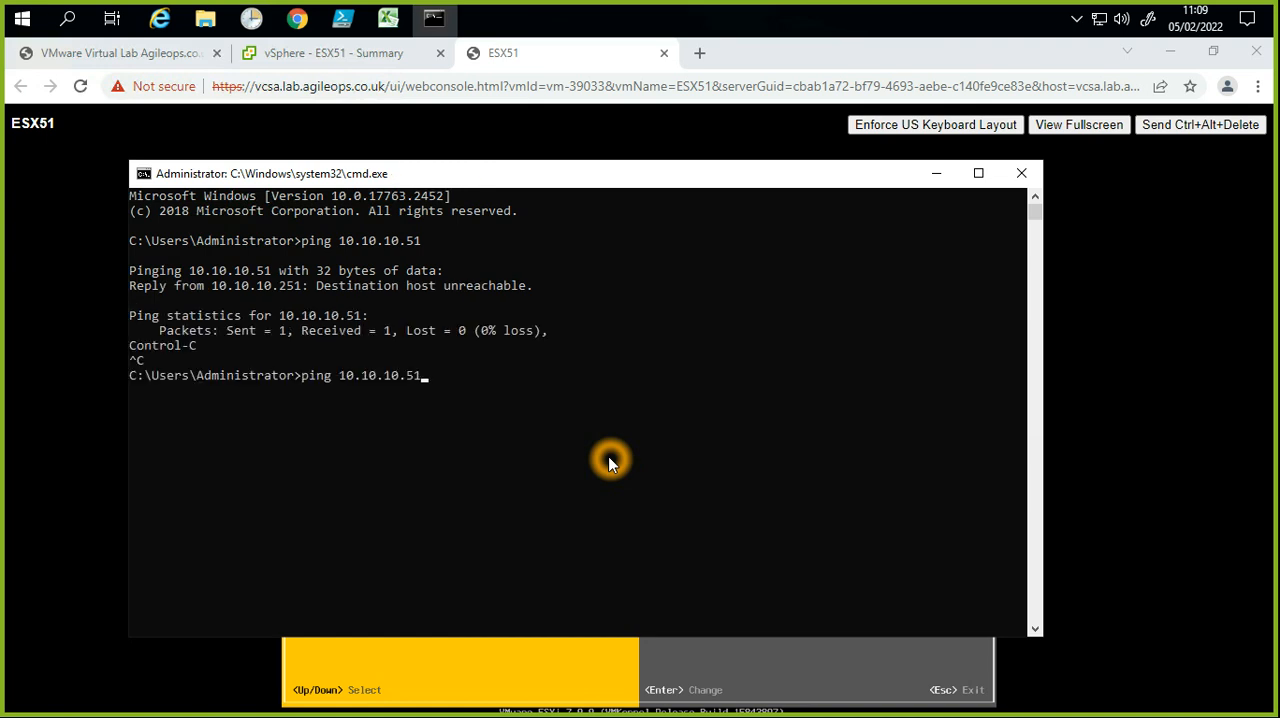
key(Left)
key(Left)
key(Left)
key(Left)
key(Left)
key(Left)
key(Left)
key(Left)
key(Left)
key(Left)
key(Left)
key(Left)
key(Left)
key(Left)
key(Left)
key(Left)
key(Delete)
key(Delete)
key(Delete)
key(Delete)
text(nslookup)
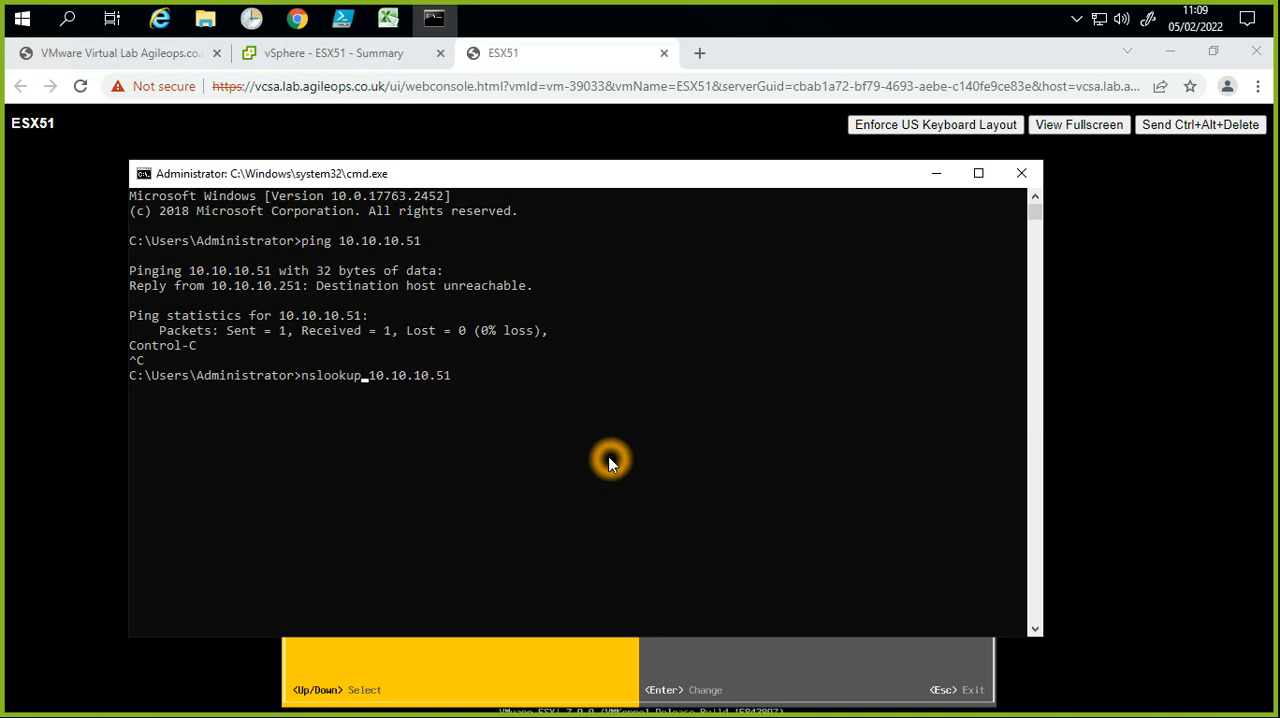
key(Return)
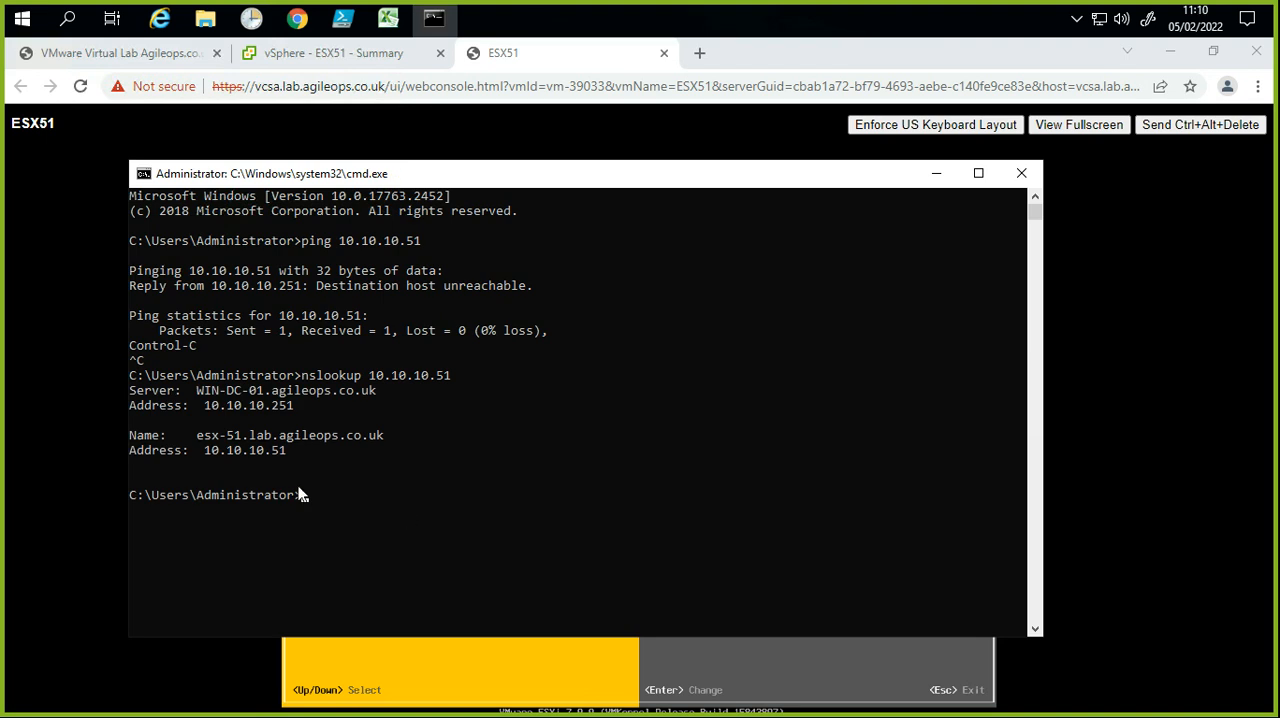
Step: Copy the host name from the lookup output and ping esx-51.lab.agileops.co.uk
click(206, 436)
drag(206, 436, 375, 437)
right_click(406, 445)
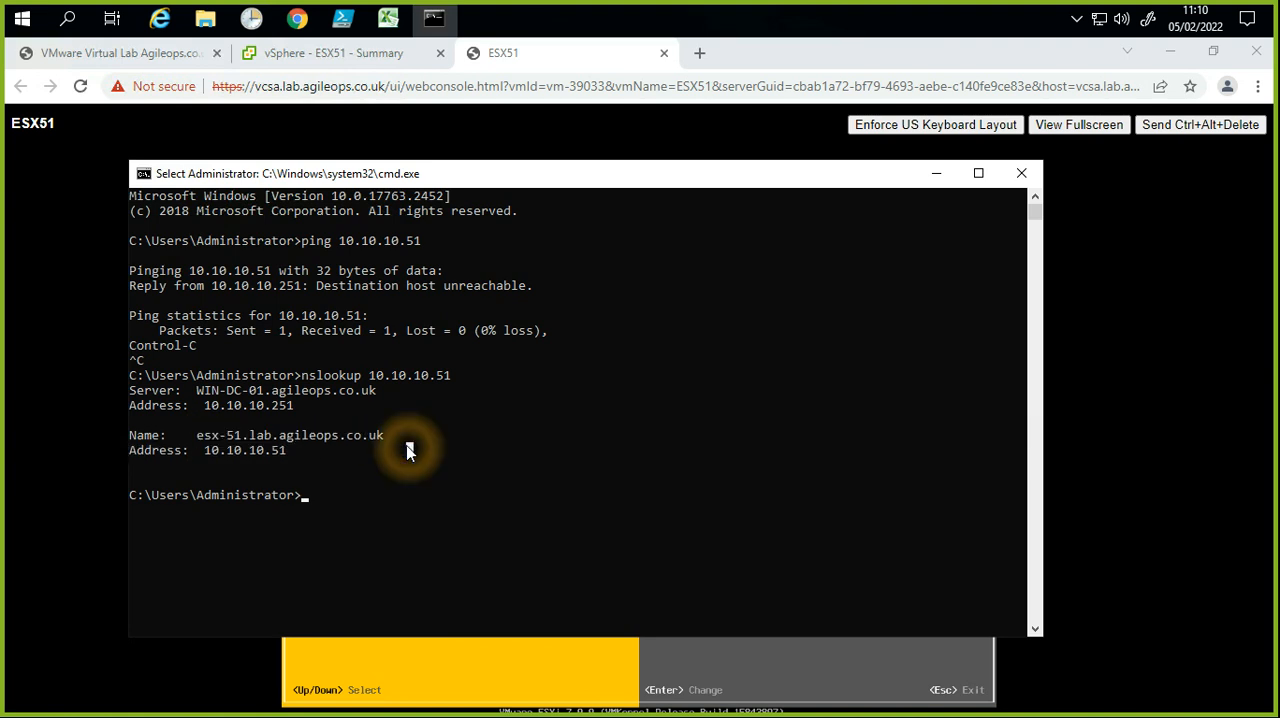
text(ping ESX40)
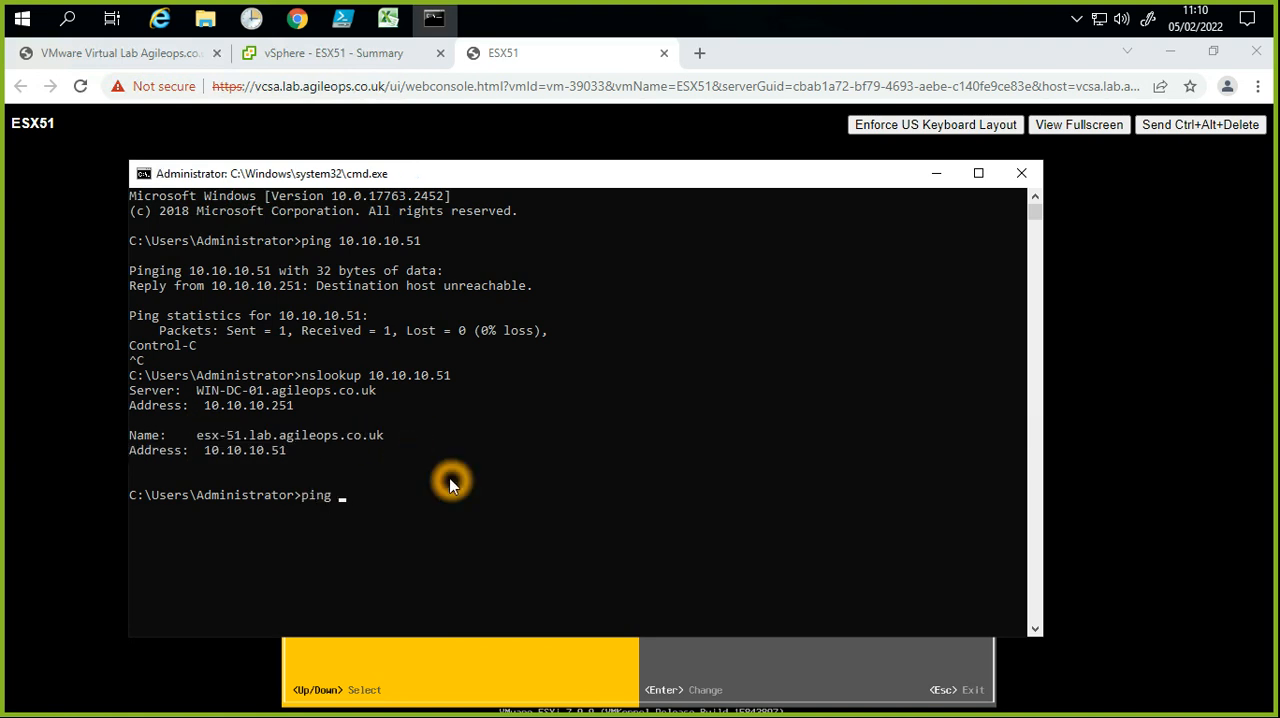
key(BackSpace)
key(BackSpace)
key(BackSpace)
key(BackSpace)
key(BackSpace)
key(BackSpace)
drag(197, 438, 391, 443)
right_click(390, 447)
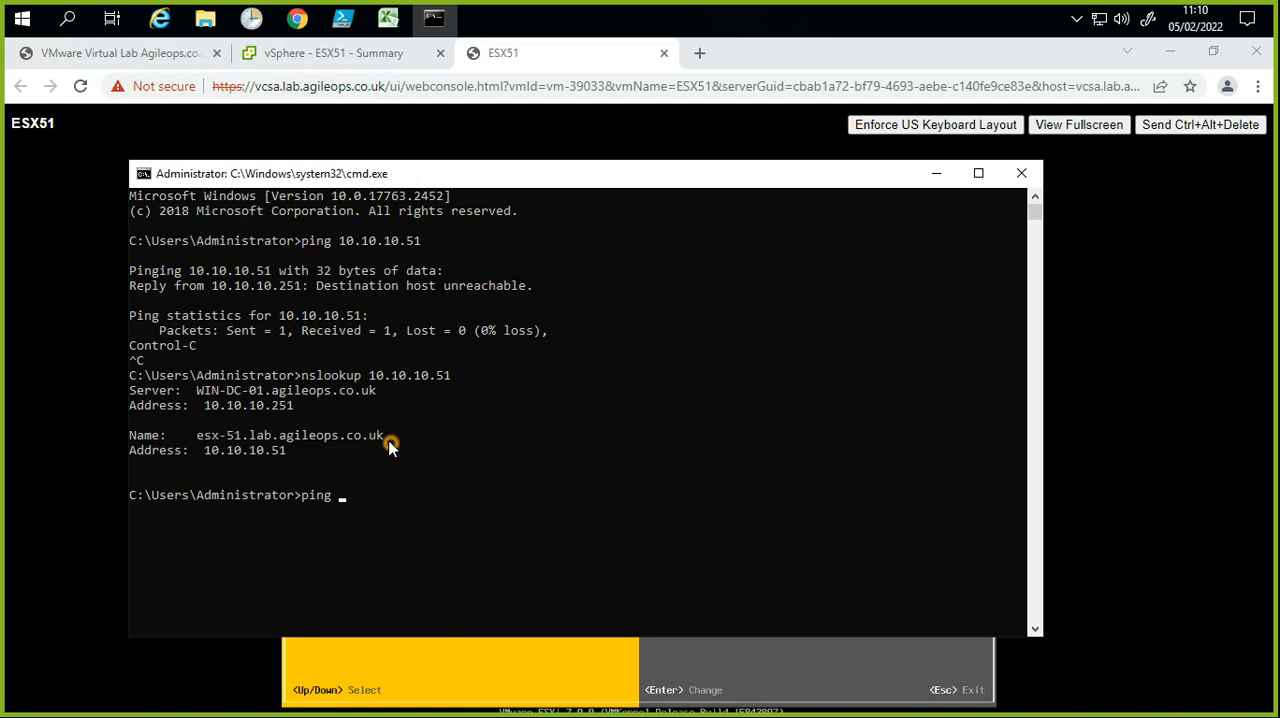
right_click(420, 515)
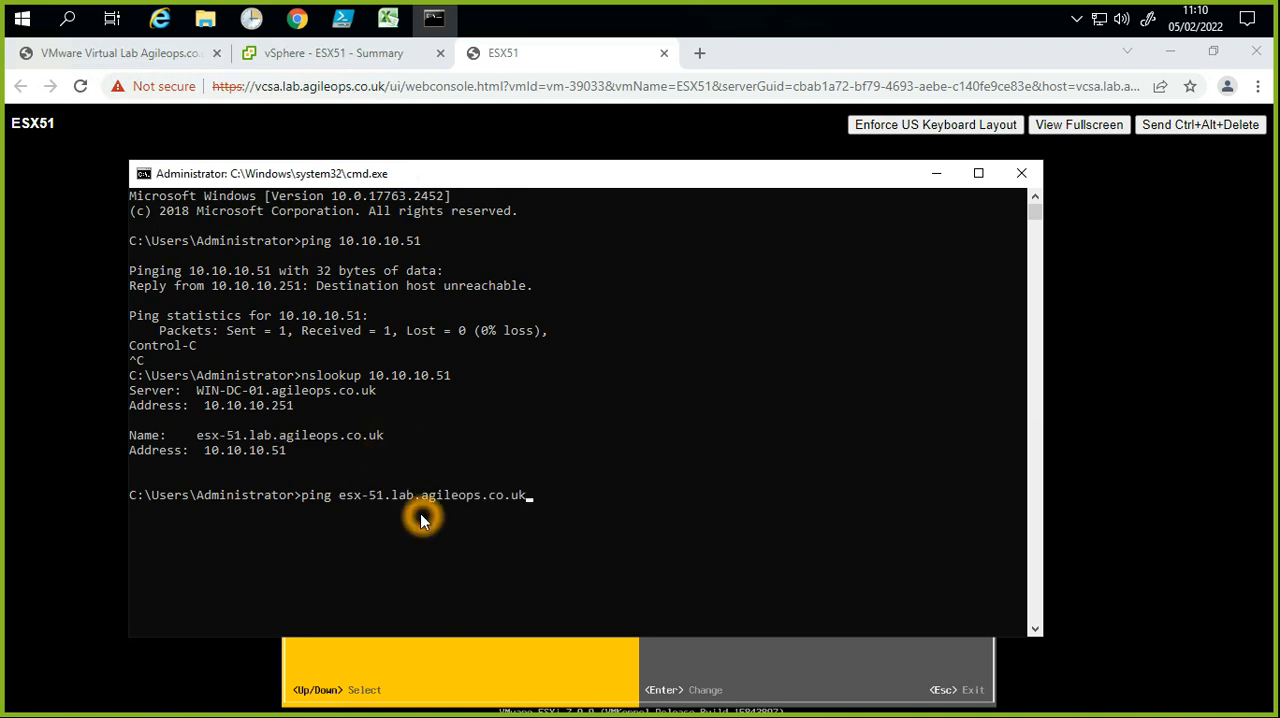
key(Return)
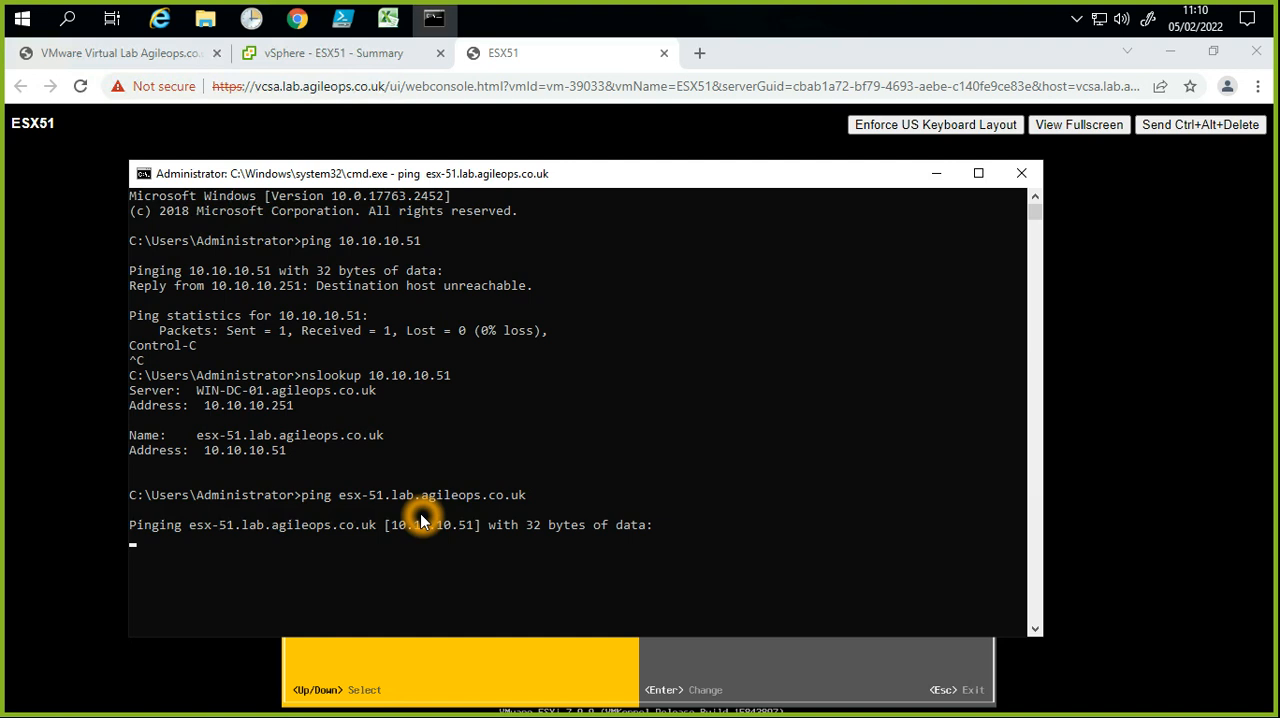
Step: Stop the ping, rerun it continuously with the -t option, and move the Command Prompt window higher on the screen
key(ctrl+c)
key(Up)
text(-t)
key(Return)
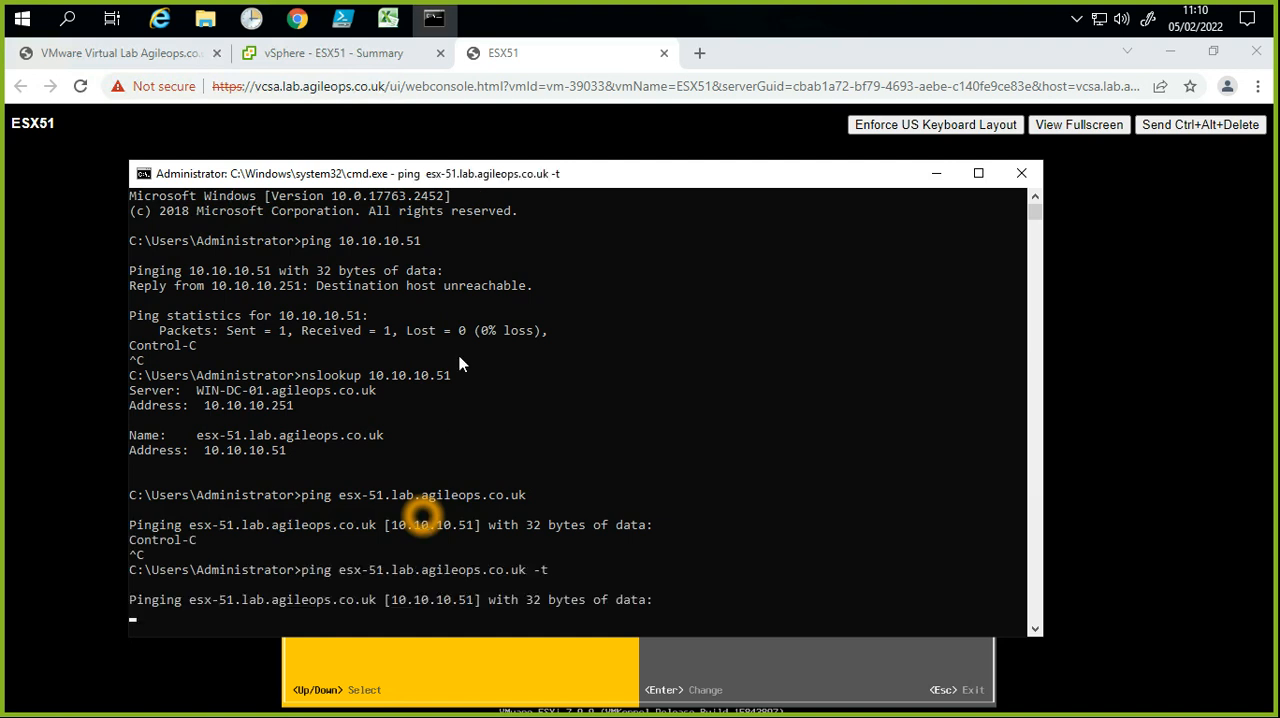
drag(512, 172, 507, 90)
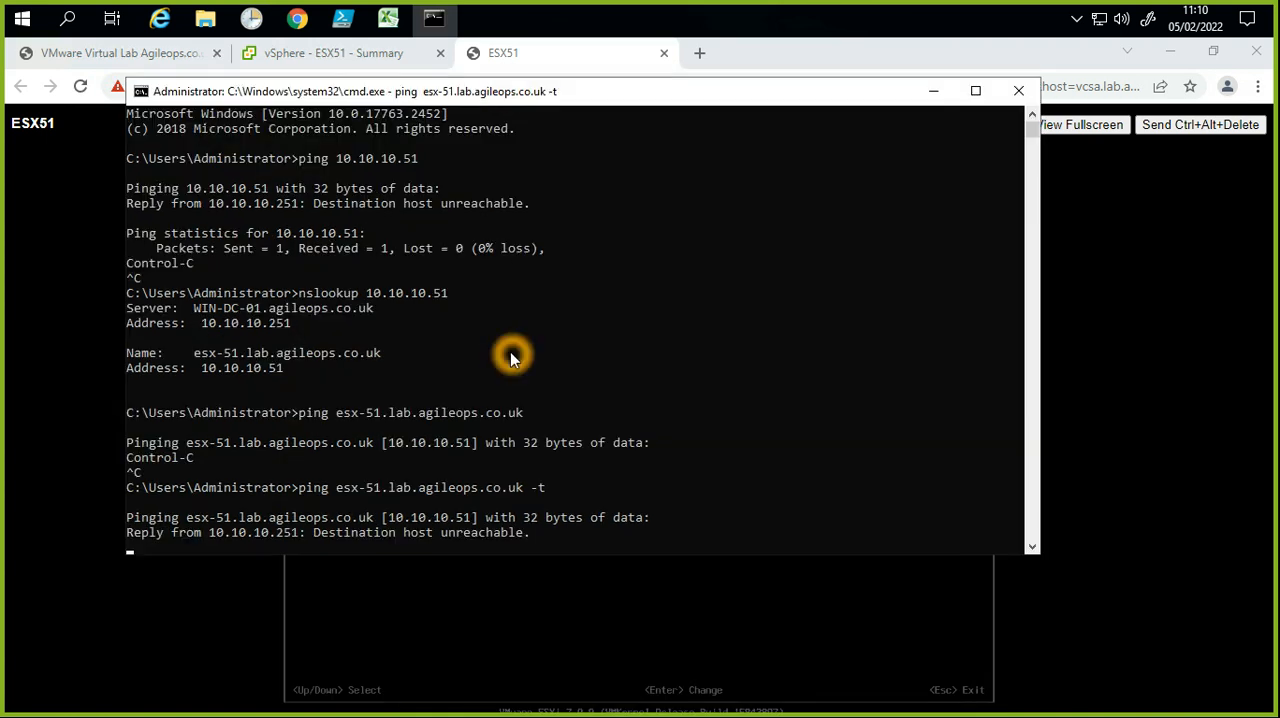
Step: Stop the continuous ping, clear the Command Prompt output, and restart ping esx-51.lab.agileops.co.uk -t
key(ctrl+c)
key(BackSpace)
text(cls)
key(Return)
key(Up)
key(Up)
key(Return)
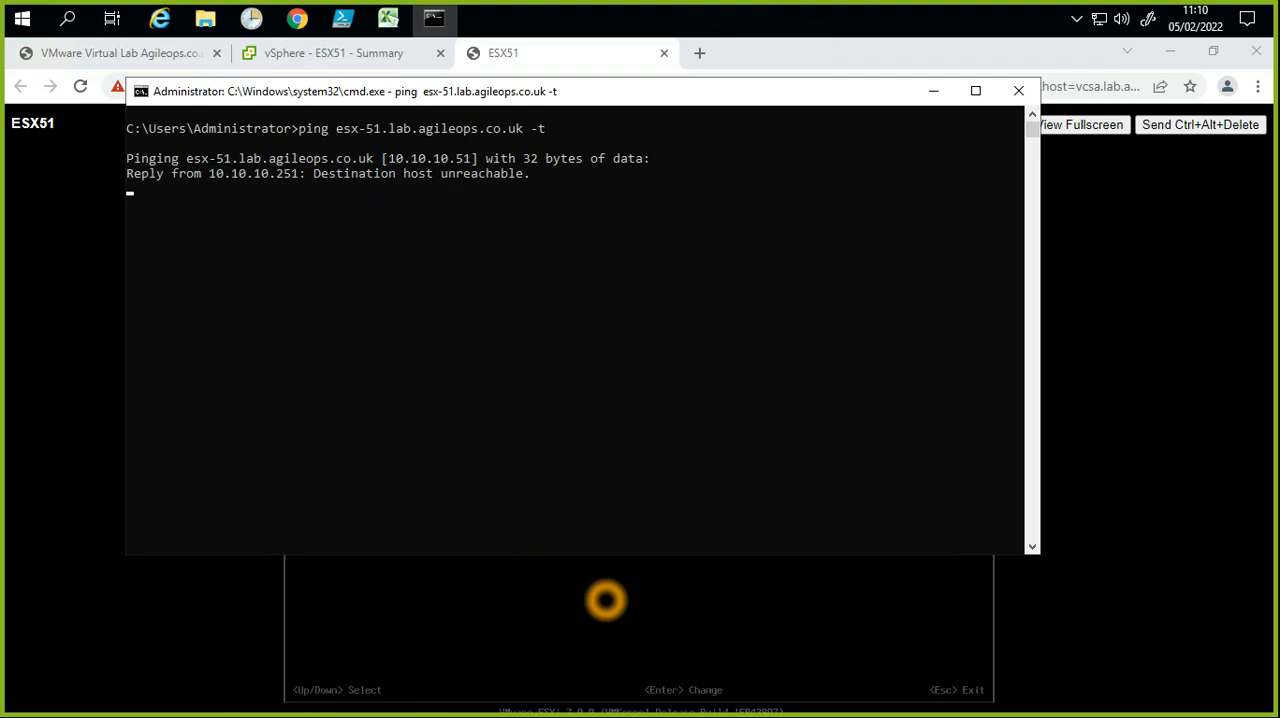
Step: Return to the ESX51 console, leave Configure Management Network, and apply the changes with a management network restart
click(607, 600)
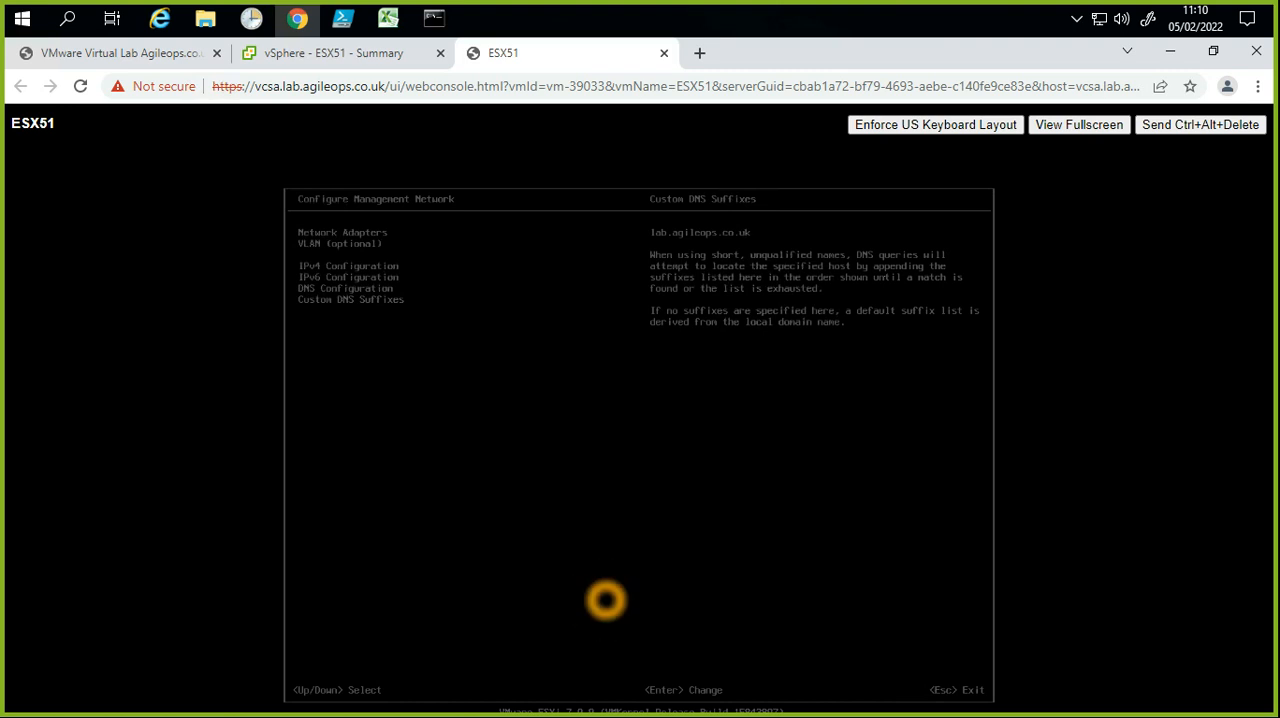
key(Escape)
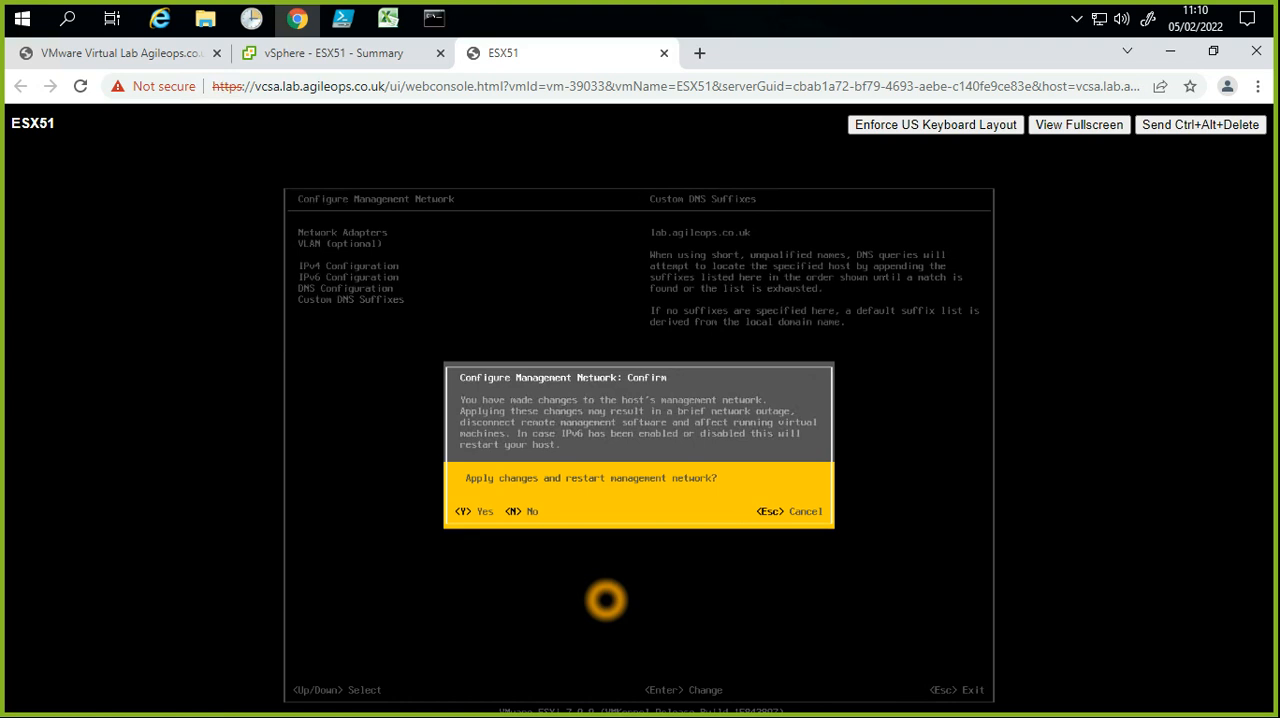
key(Escape)
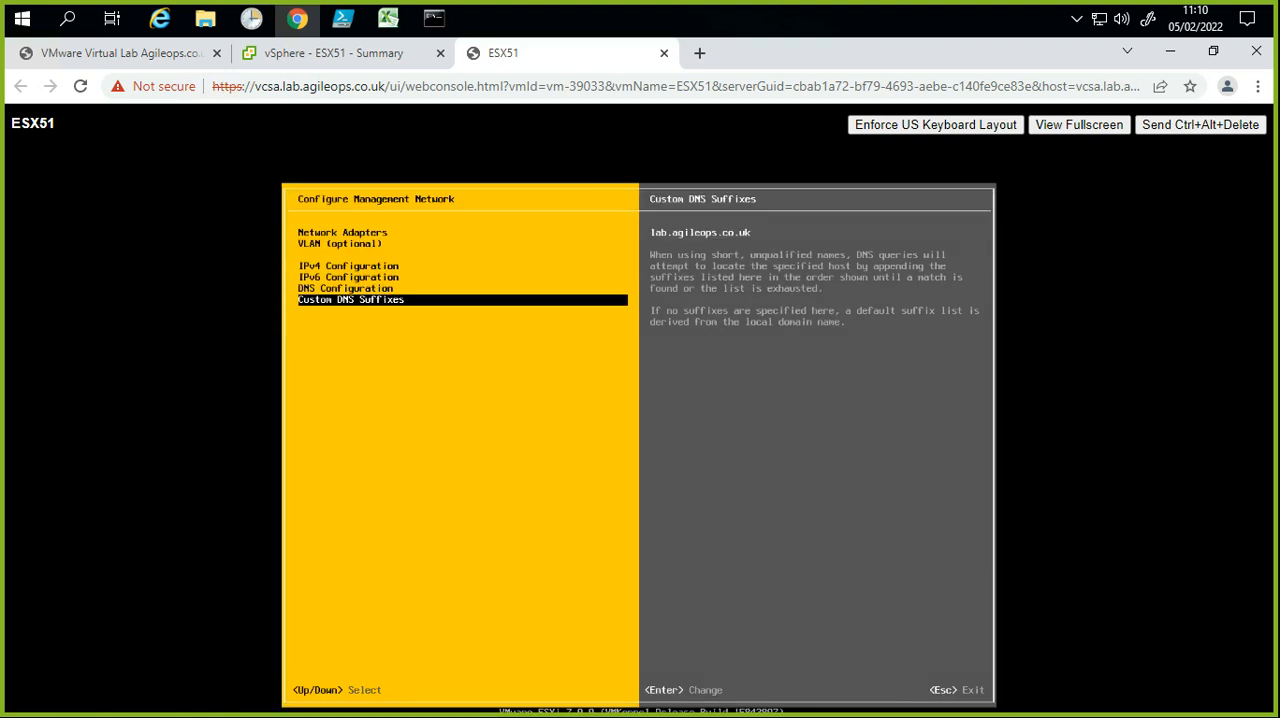
key(Escape)
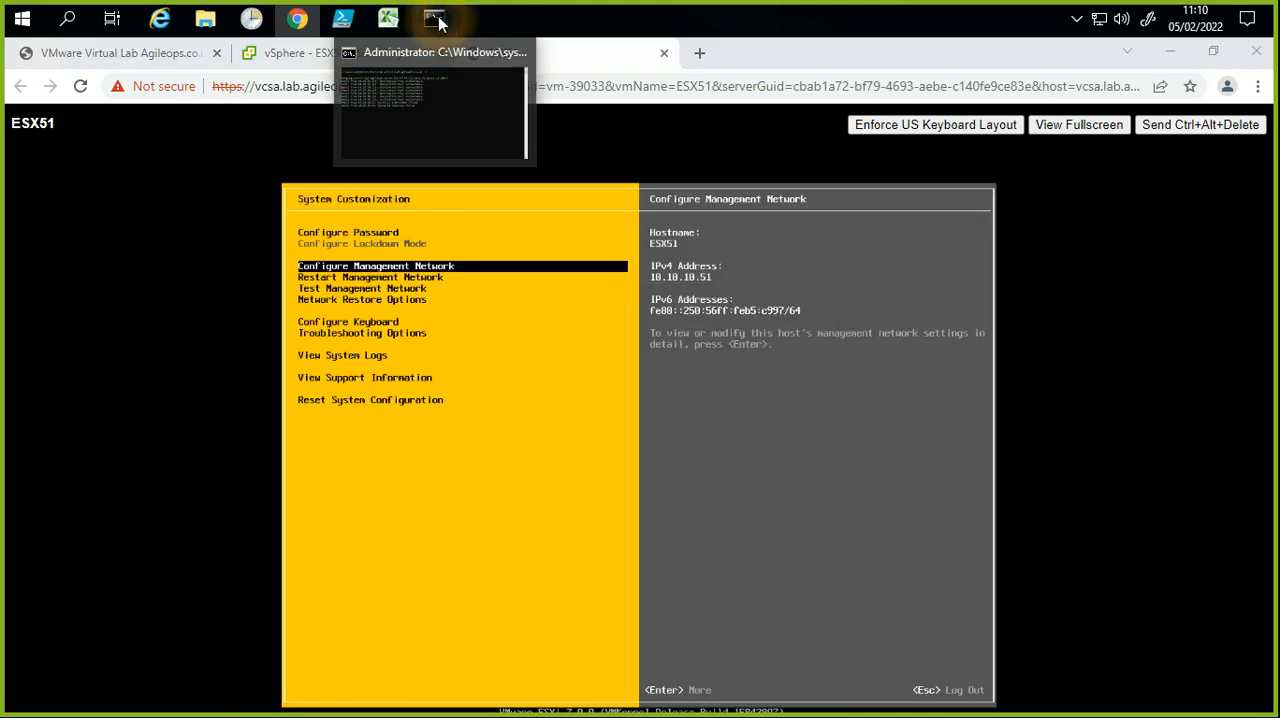
Step: Switch to the Command Prompt and check the replies of the continuous ping to esx-51.lab.agileops.co.uk
click(437, 18)
click(519, 362)
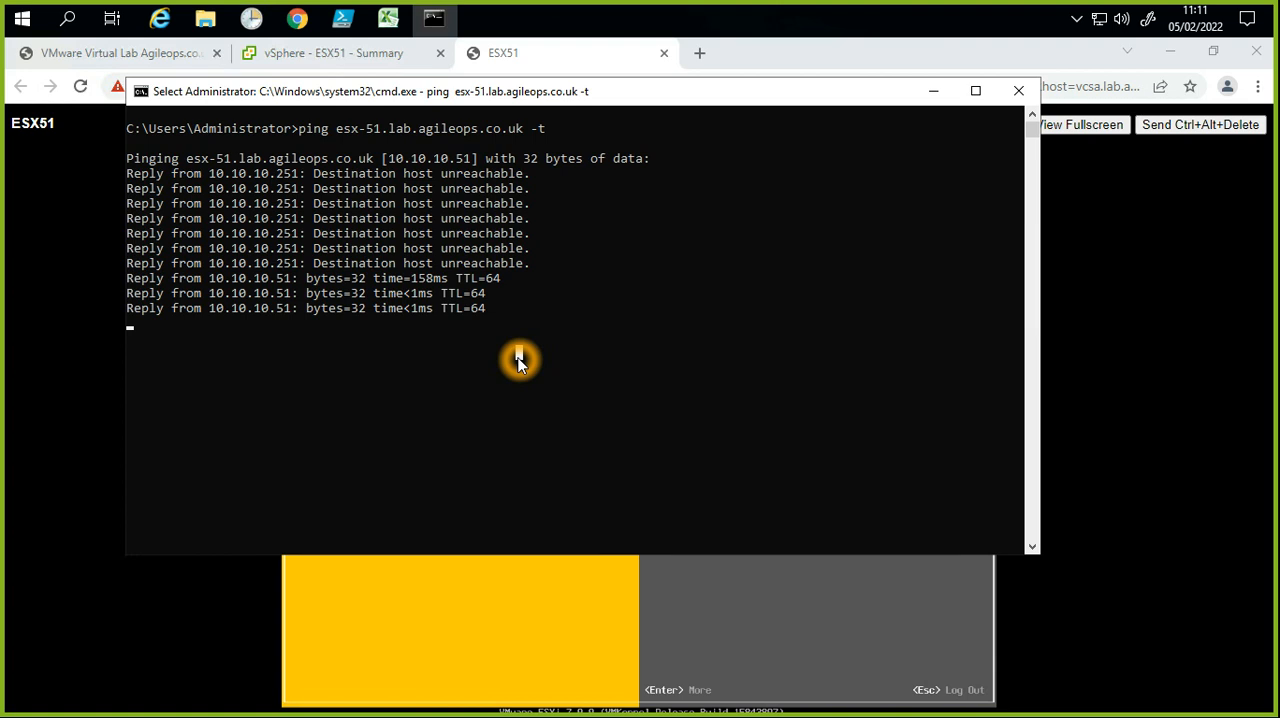
key(Escape)
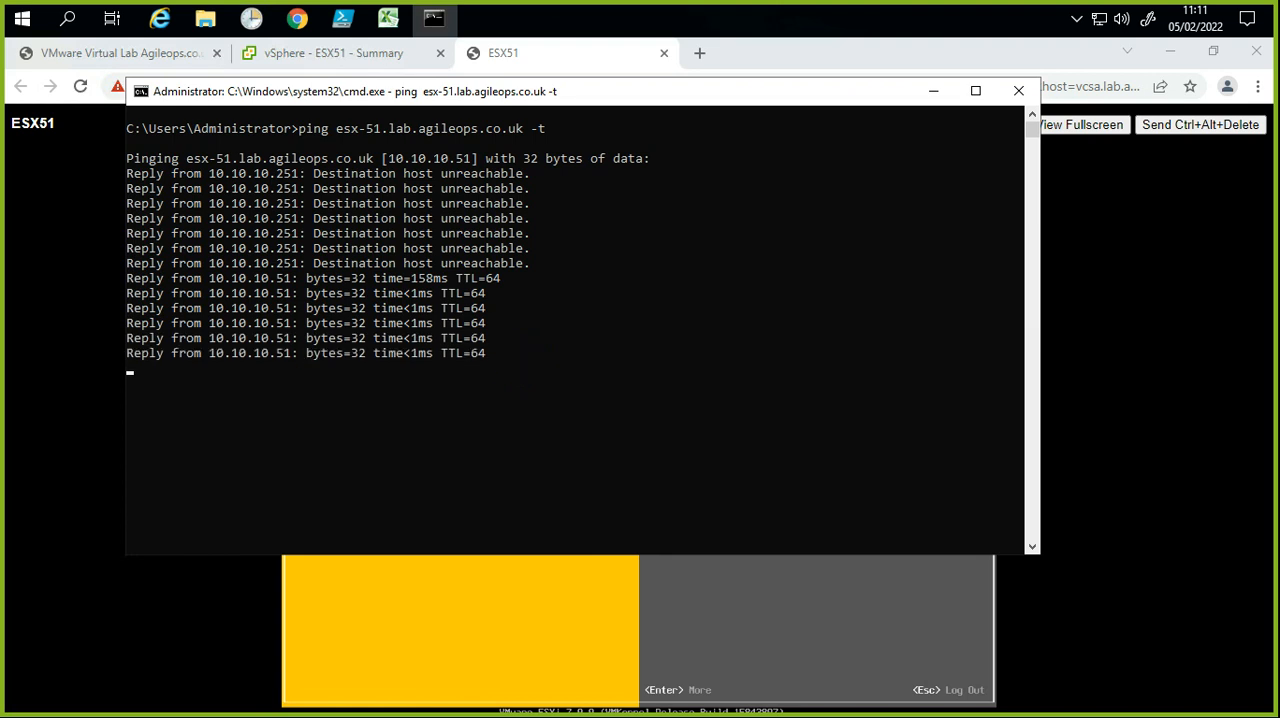
Step: Return to the vSphere inventory and start adding new hosts to the Production cluster in Datacenter-VLAB-50
click(344, 55)
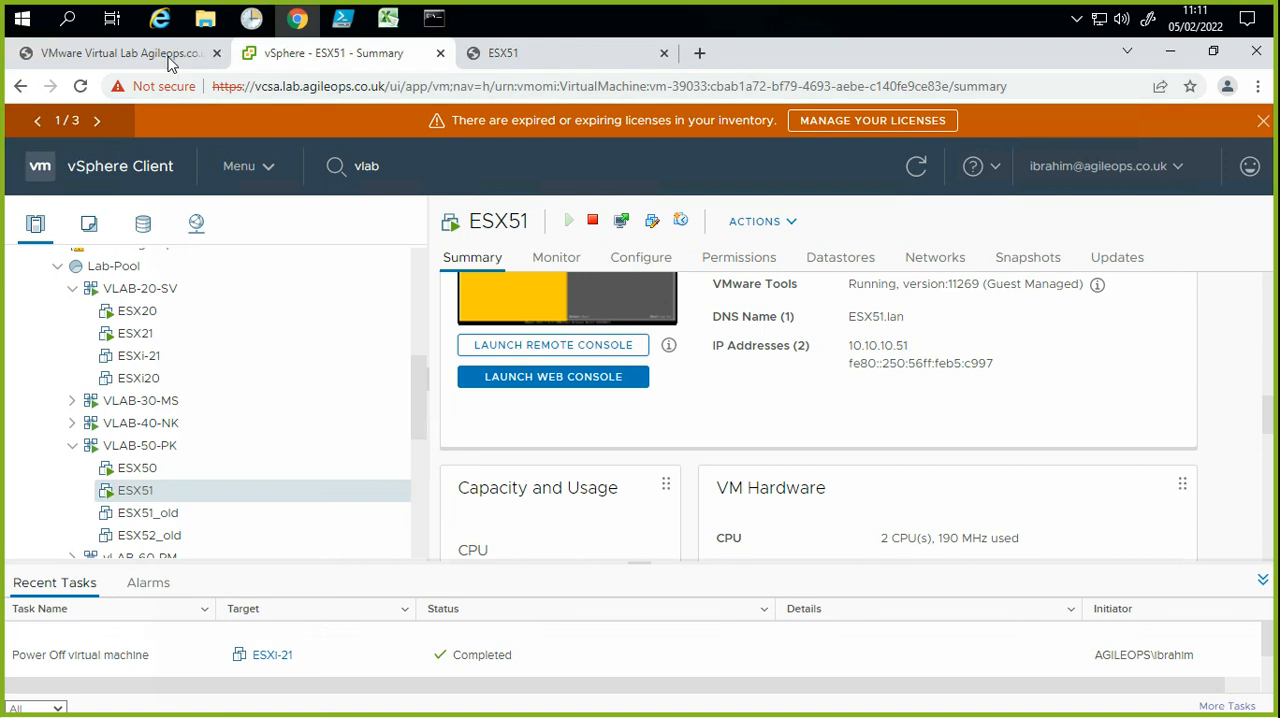
drag(405, 428, 420, 317)
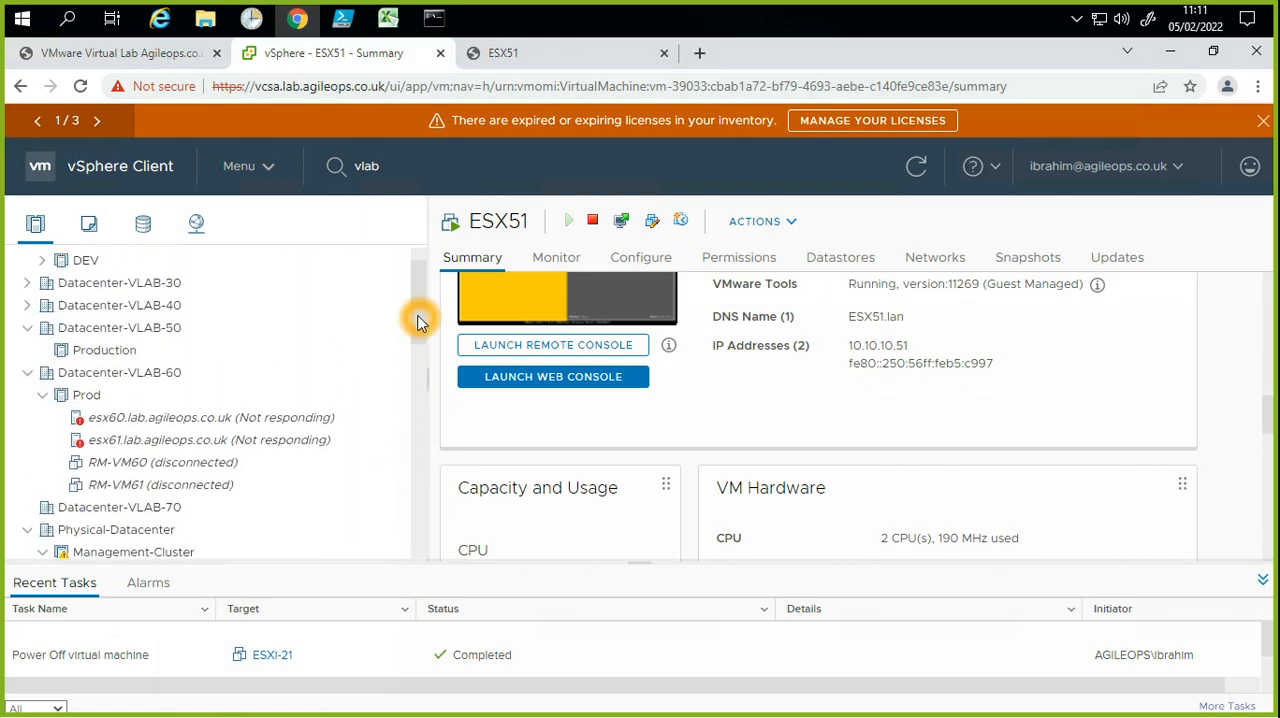
click(90, 355)
right_click(88, 350)
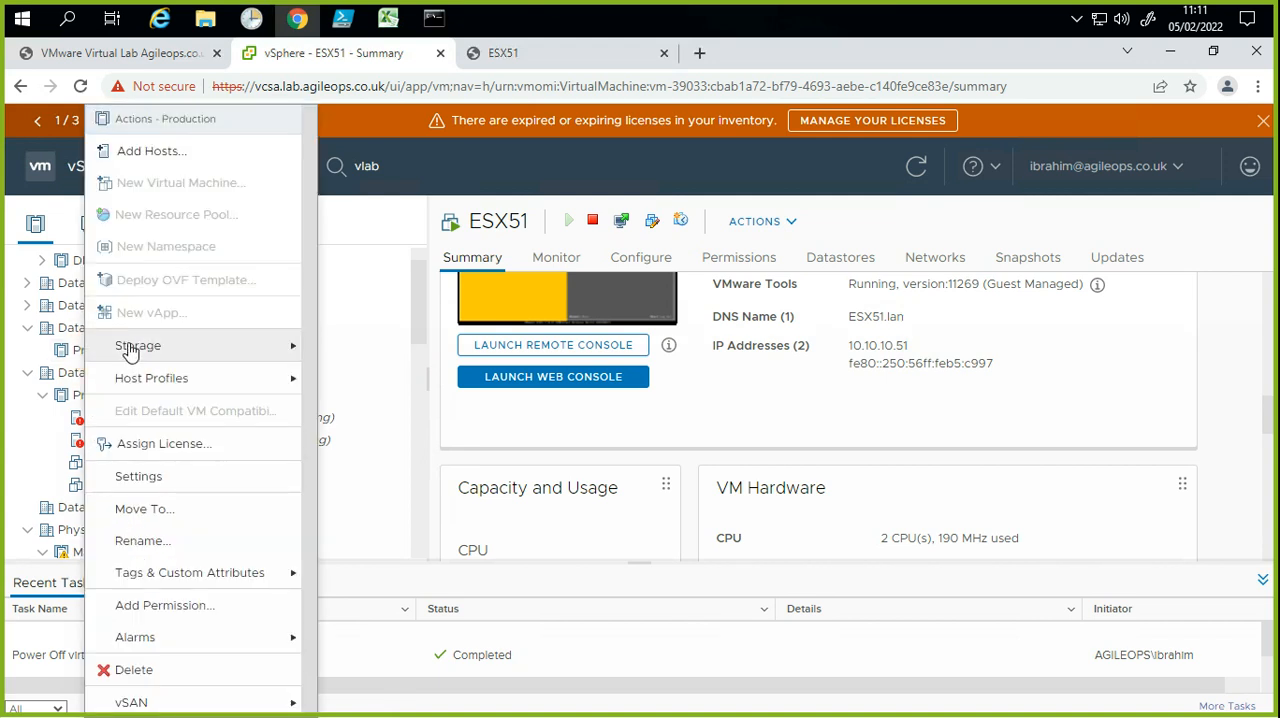
click(151, 158)
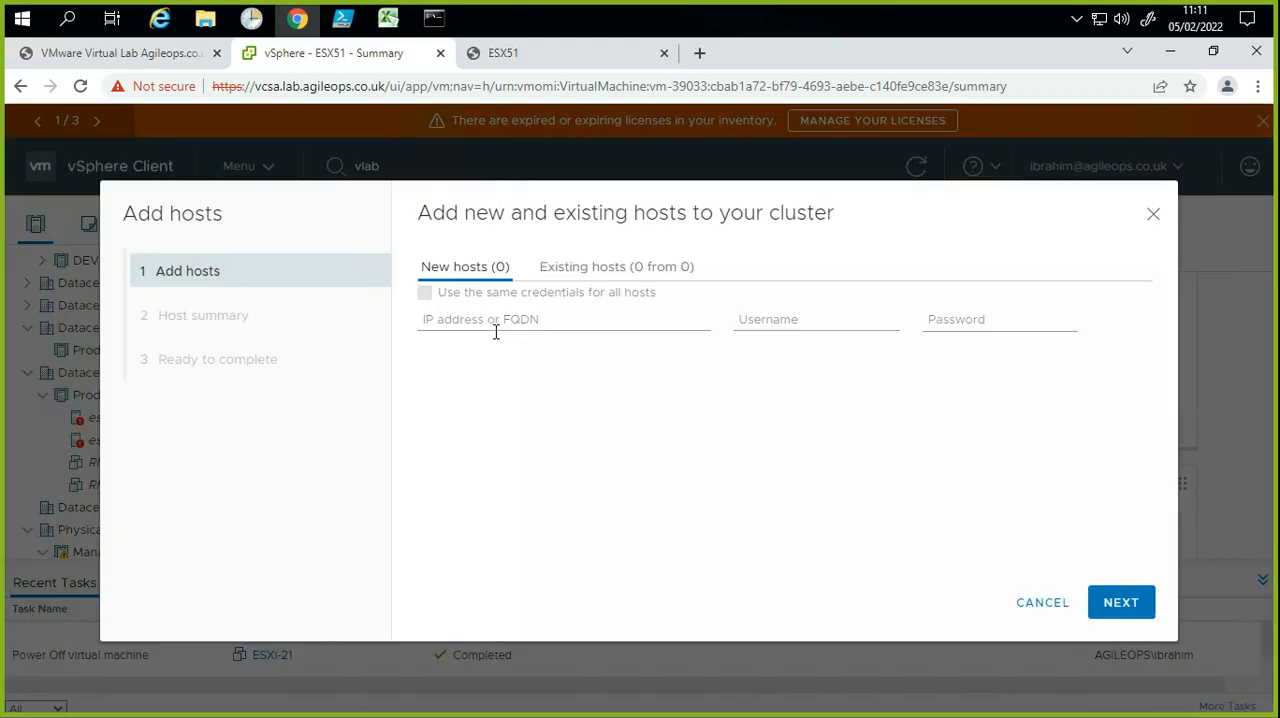
click(448, 319)
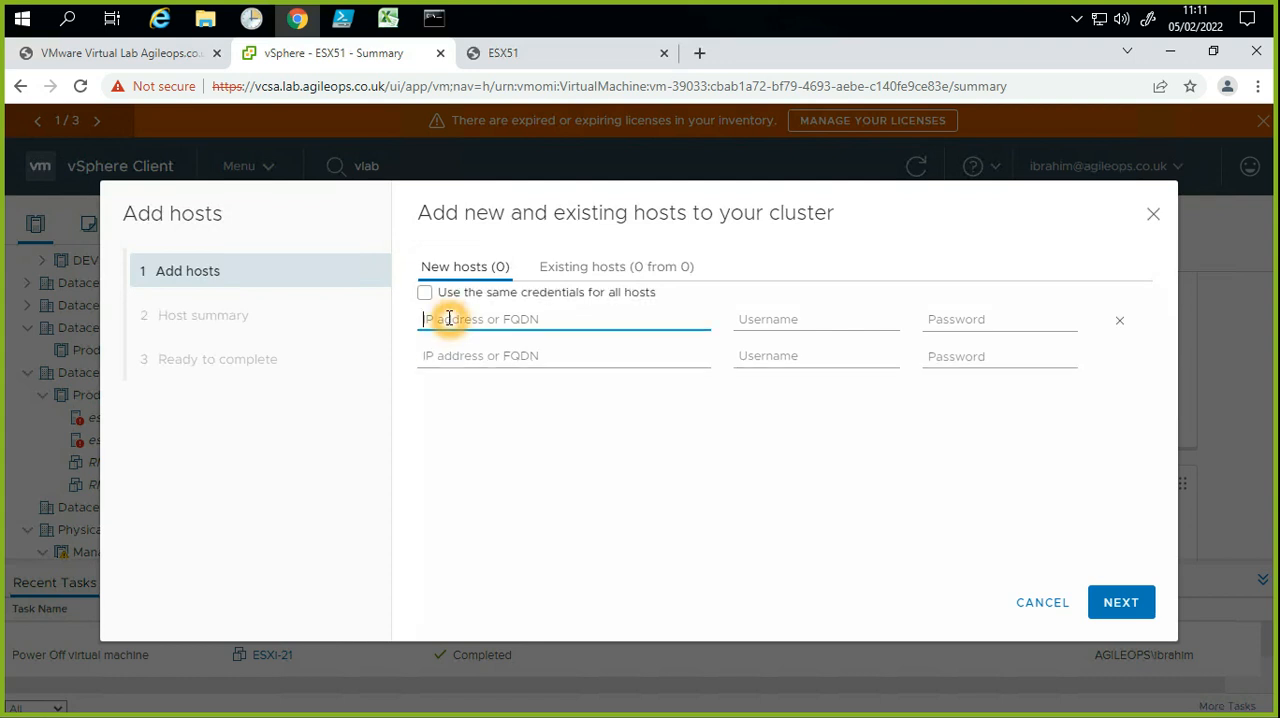
click(472, 343)
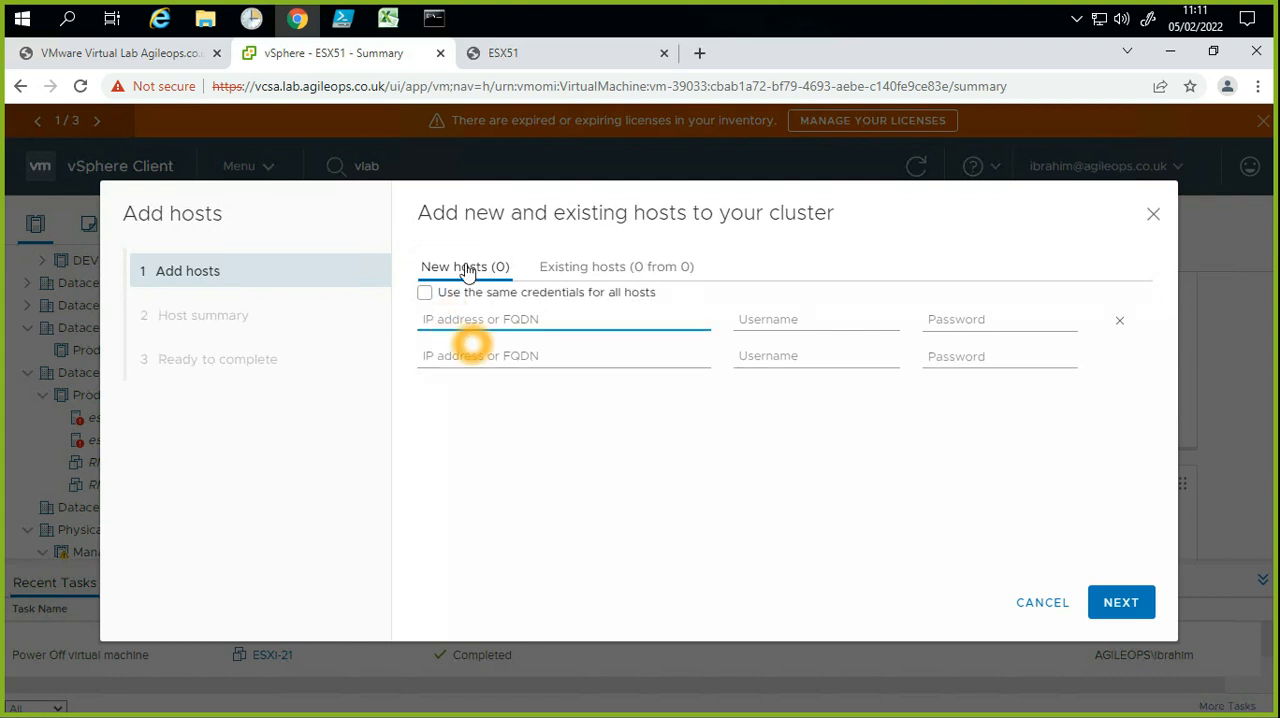
Step: Switch to the Command Prompt, stop the ping, recall the command, and copy the hostname esx-51.lab.agileops.co.uk from it
click(433, 18)
key(ctrl+c)
key(Up)
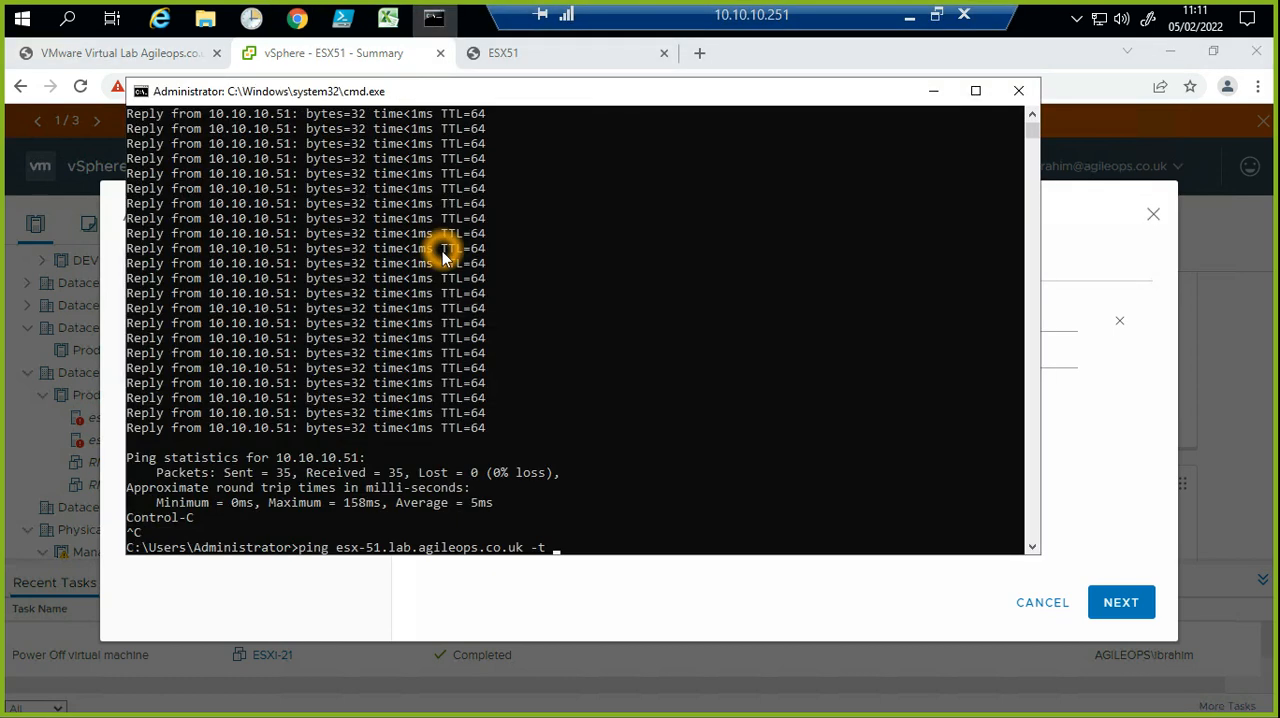
drag(336, 547, 527, 537)
right_click(527, 537)
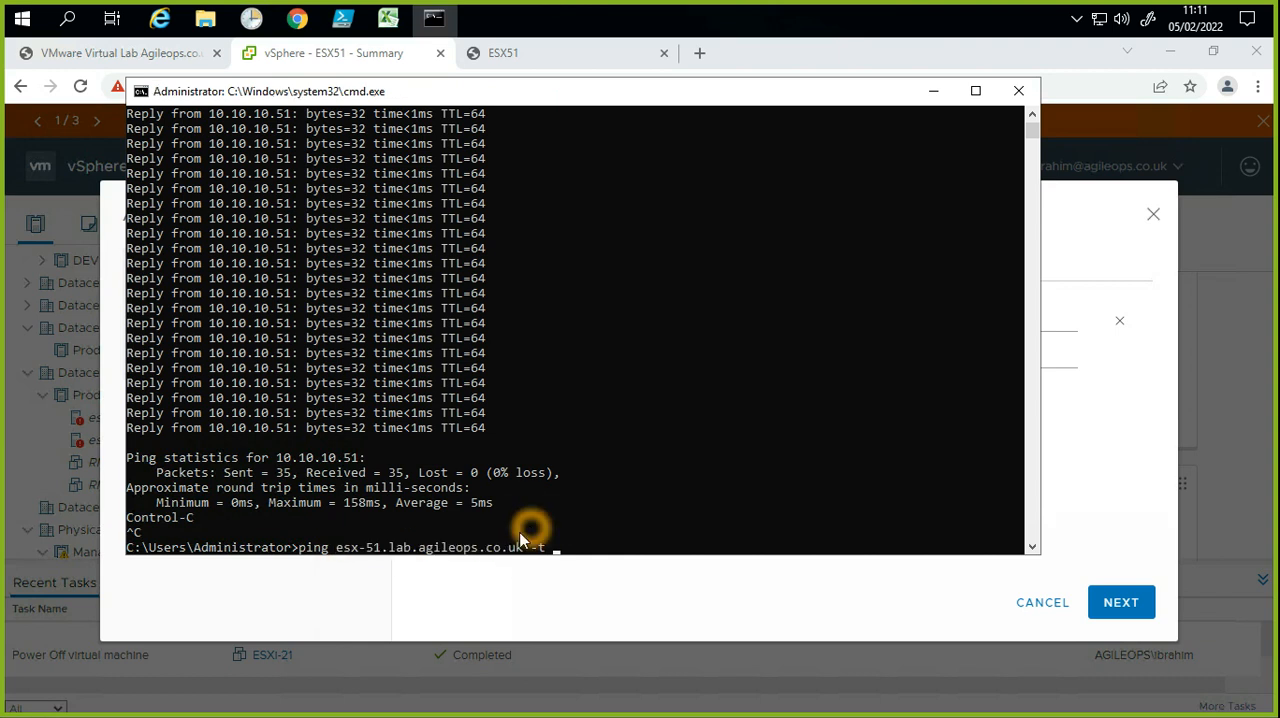
Step: Back in the Add hosts wizard, enter esx-51.lab.agileops.co.uk as a new host with the username root
click(505, 610)
click(490, 312)
key(ctrl+v)
click(766, 326)
text(root)
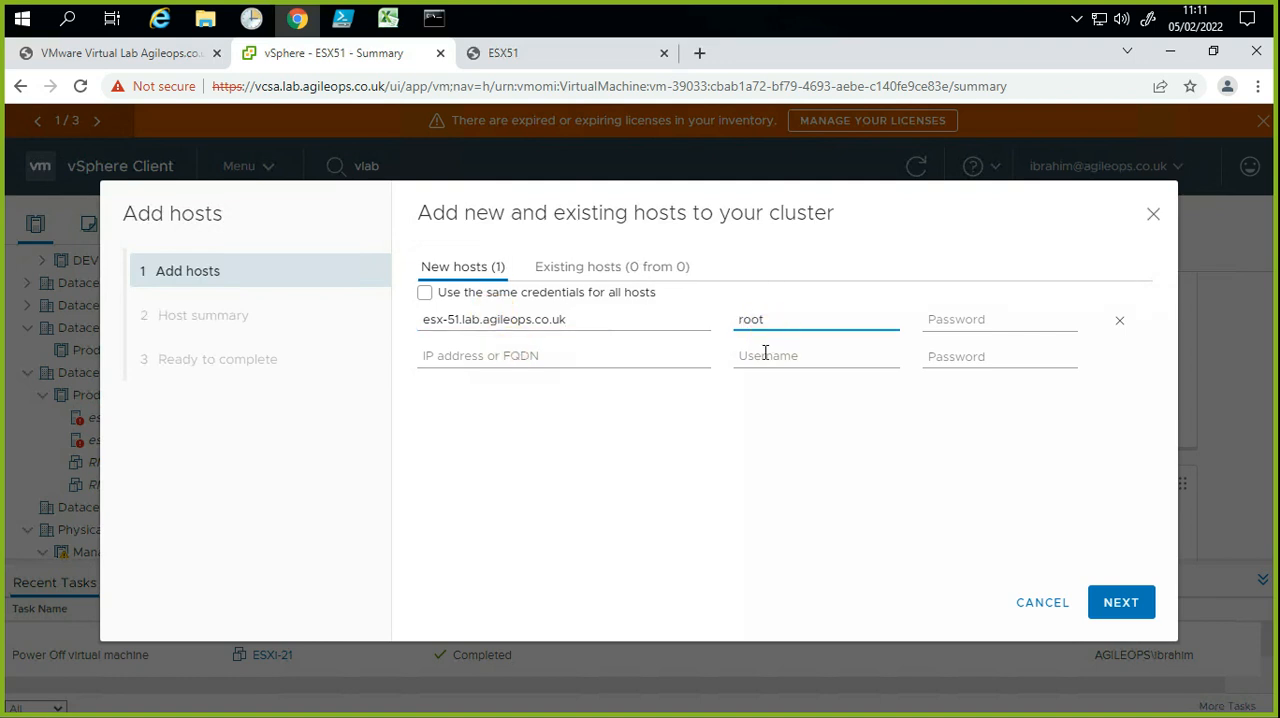
Step: Use the same credentials for all hosts, add esx-51.lab.agileops.co.uk in the second row, and change the first row to esx-50.lab.agileops.co.uk
click(424, 291)
click(445, 345)
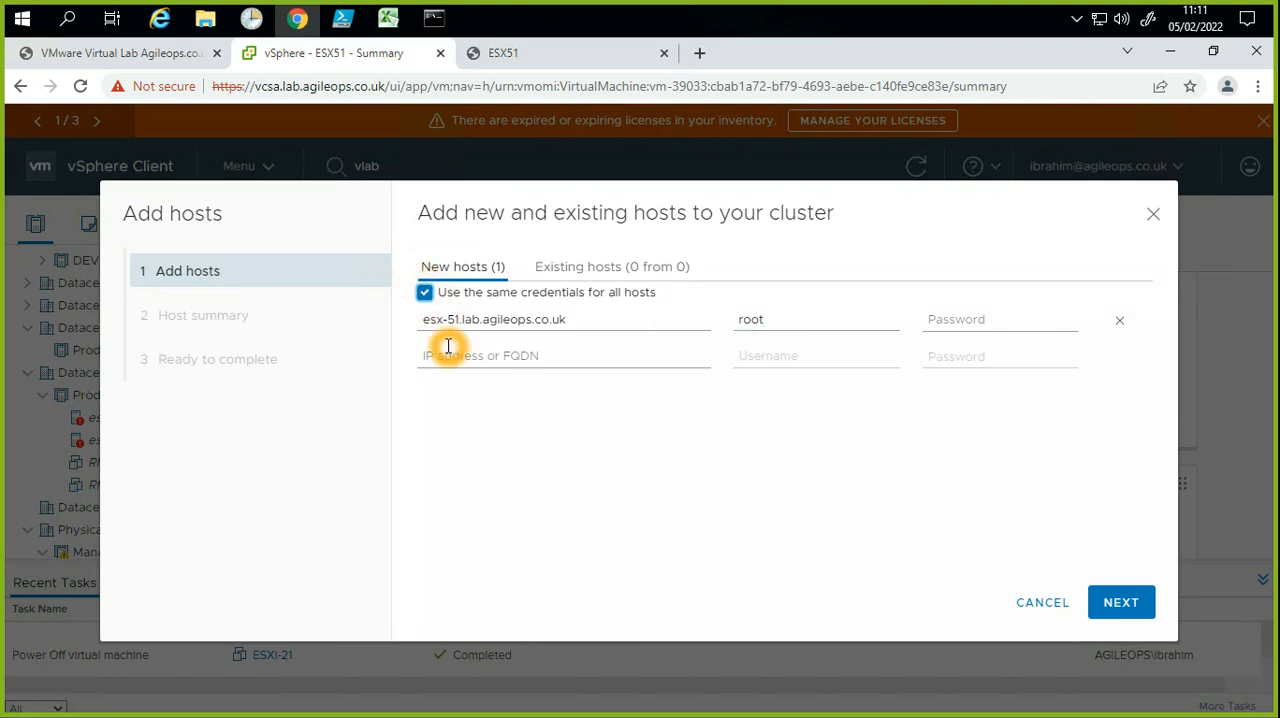
key(ctrl+v)
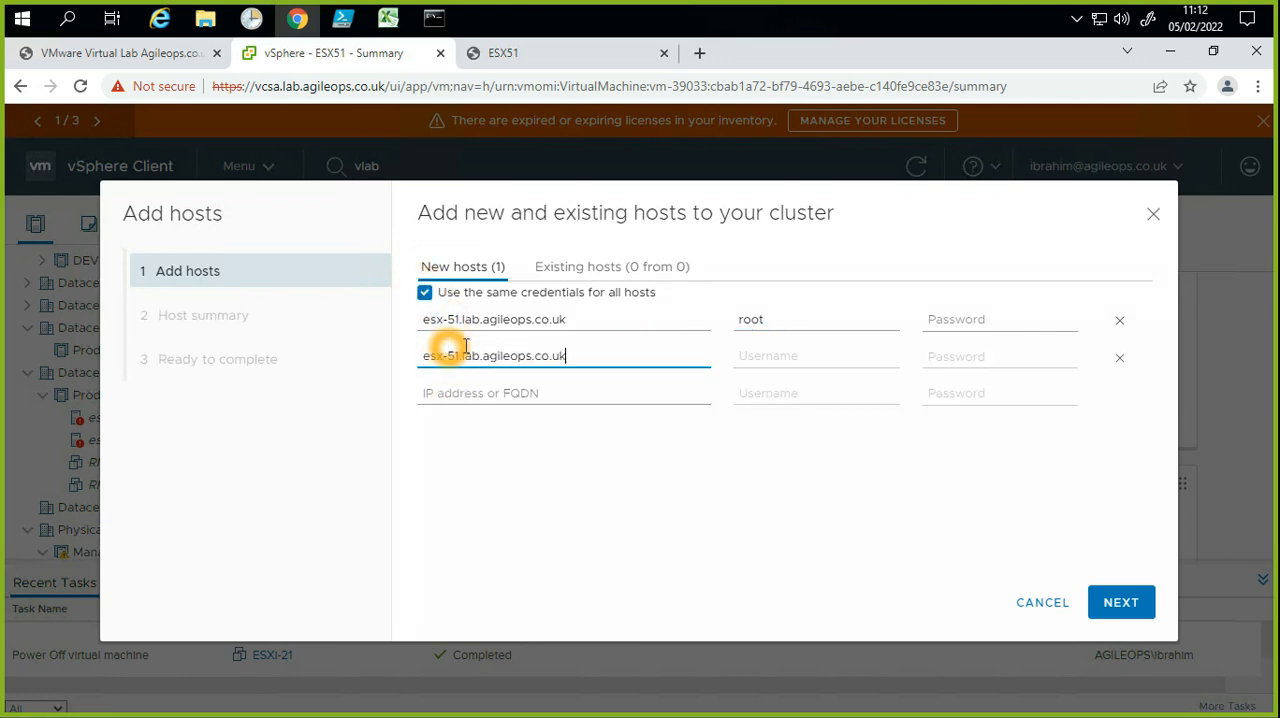
click(785, 349)
click(462, 318)
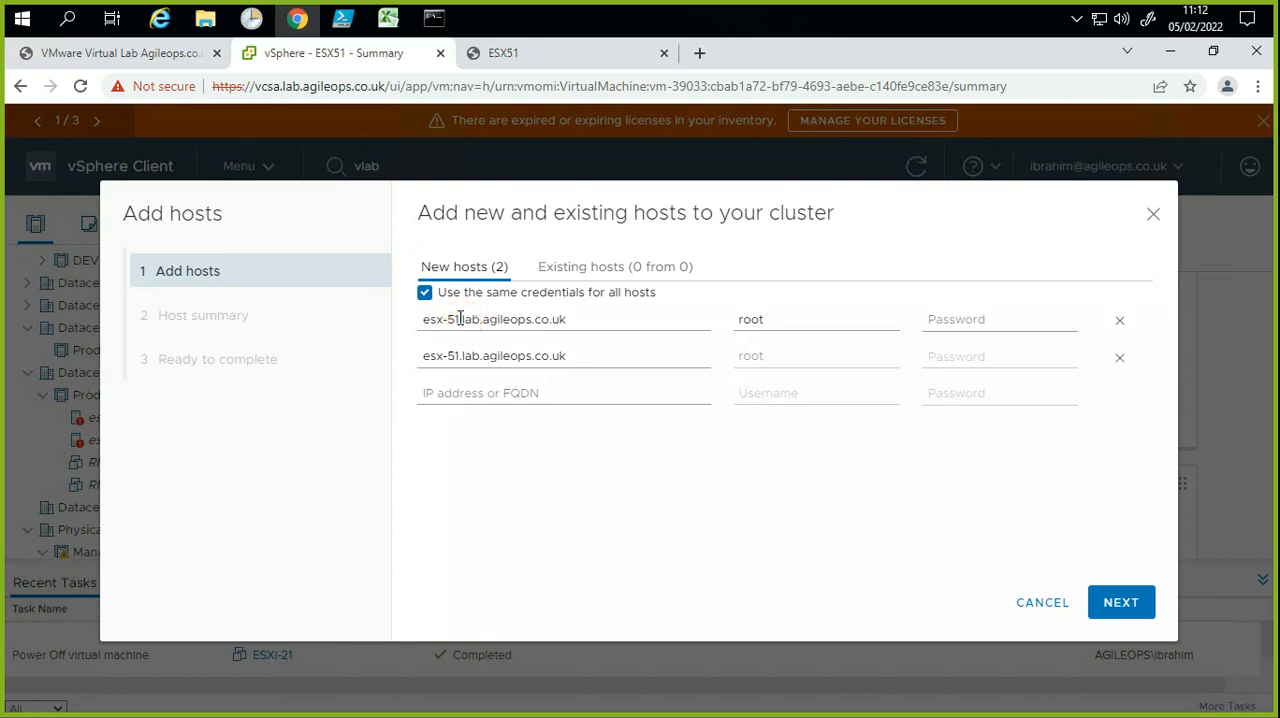
key(BackSpace)
text(0)
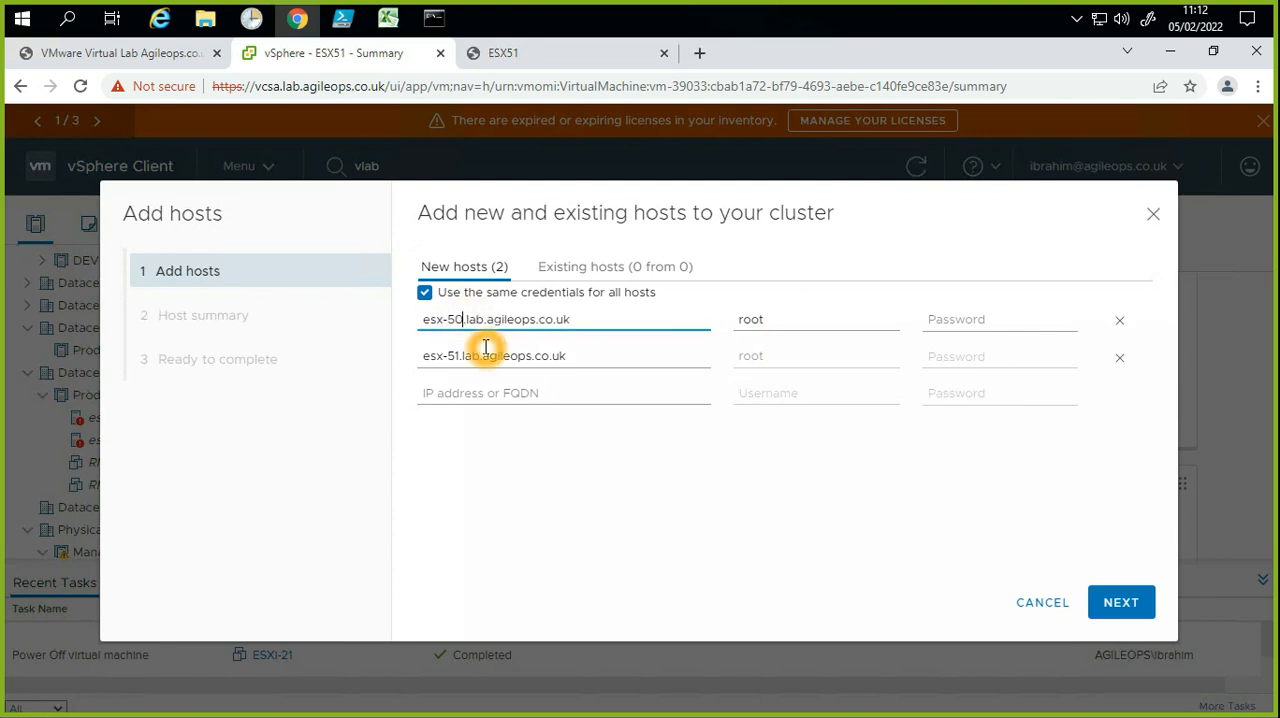
Step: Enter the root account password for the new hosts and try to continue to the host summary
click(999, 321)
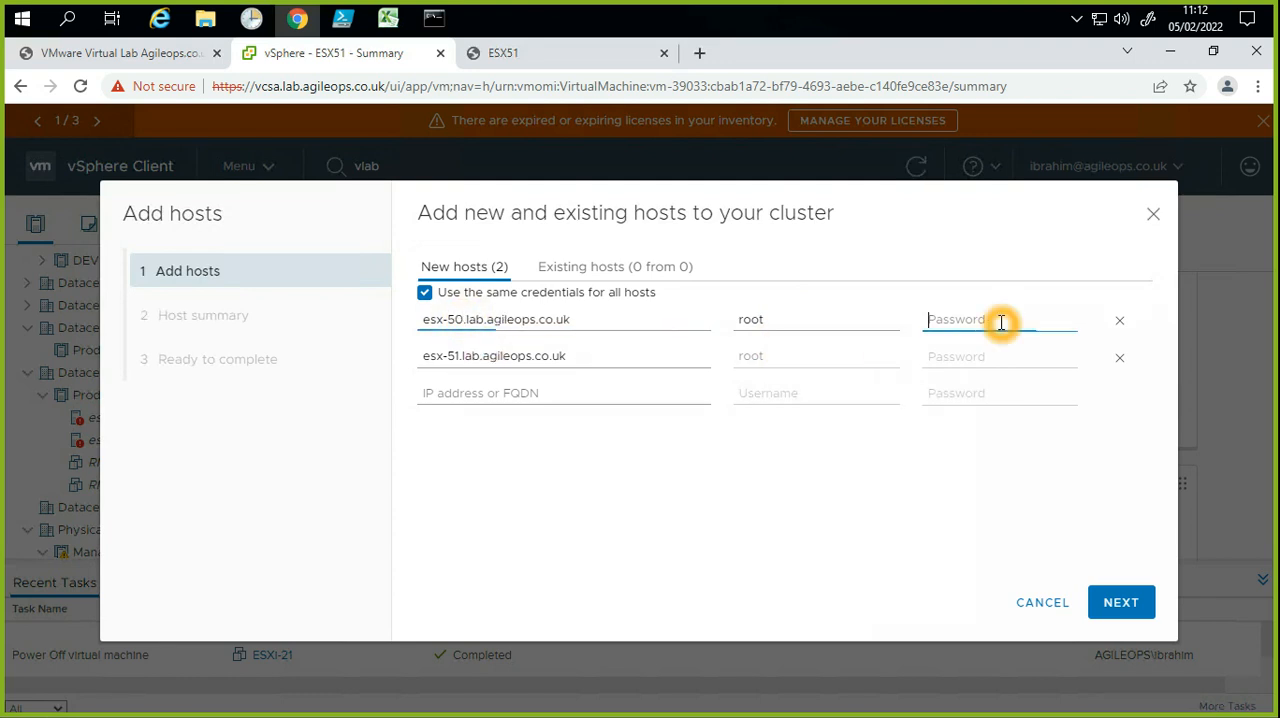
text(•••)
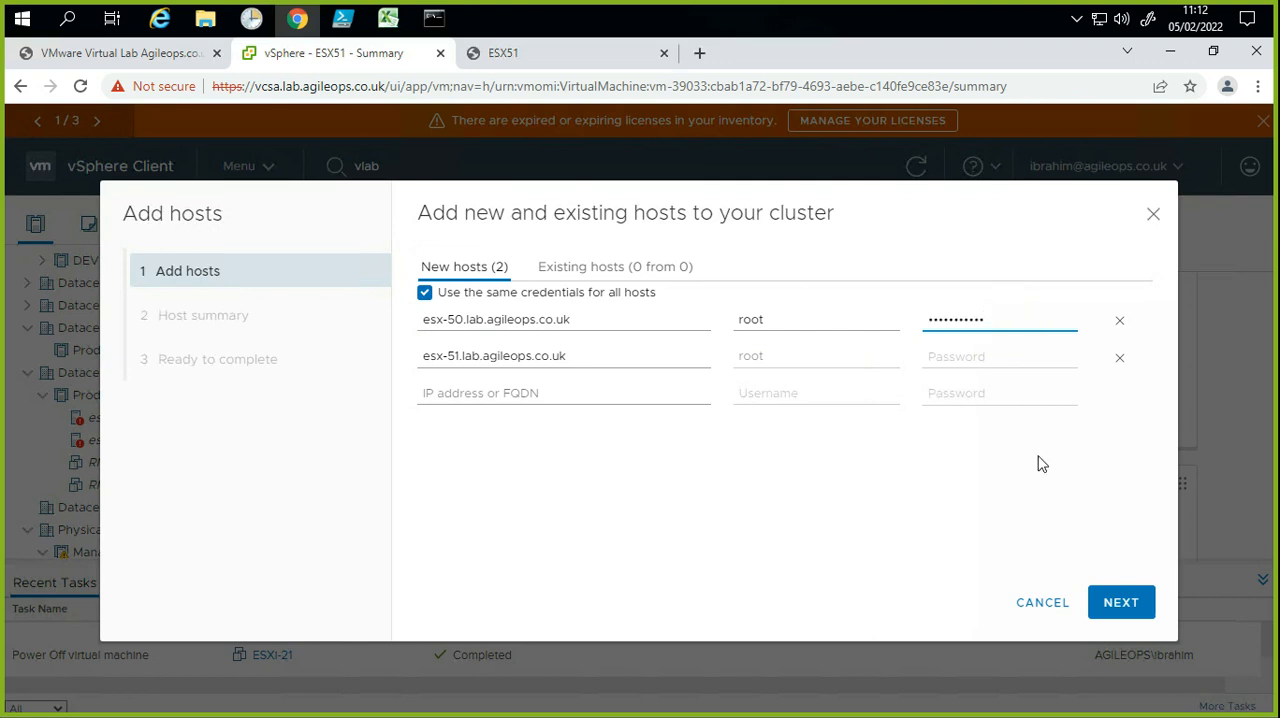
click(1120, 606)
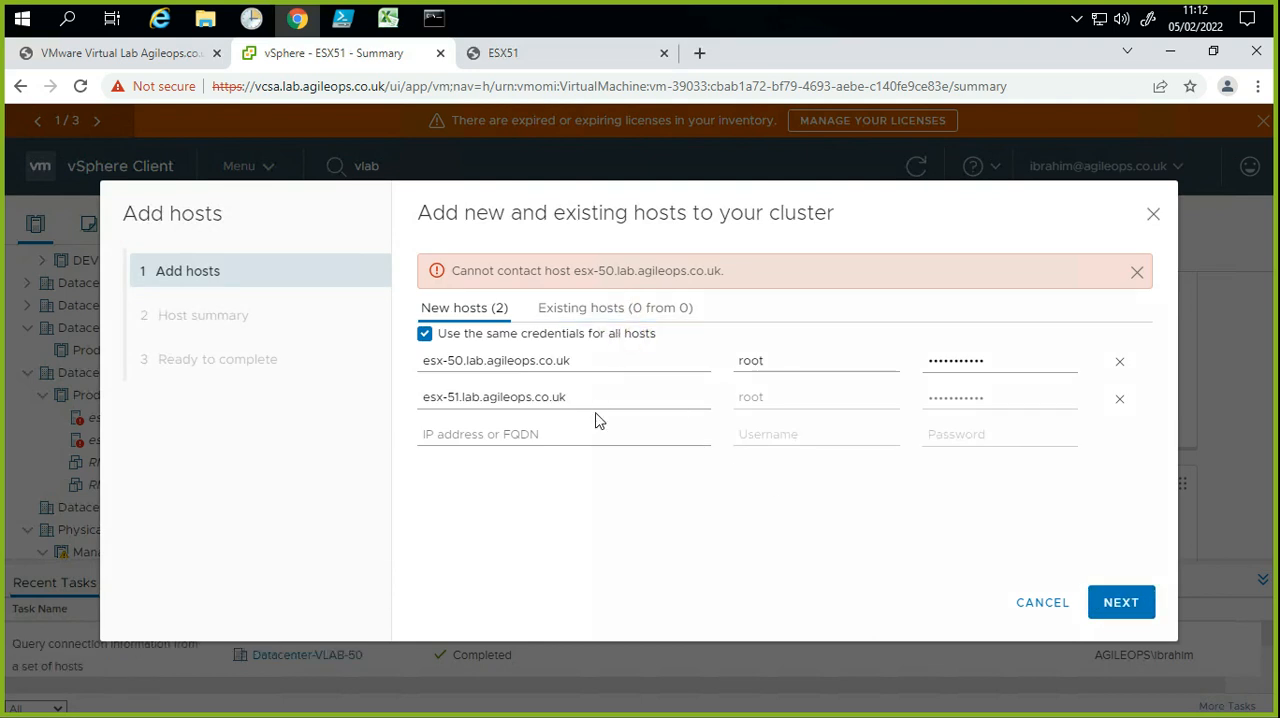
Step: Remove esx-50.lab.agileops.co.uk from the new hosts and continue with only esx-51.lab.agileops.co.uk
drag(568, 358, 423, 357)
click(447, 389)
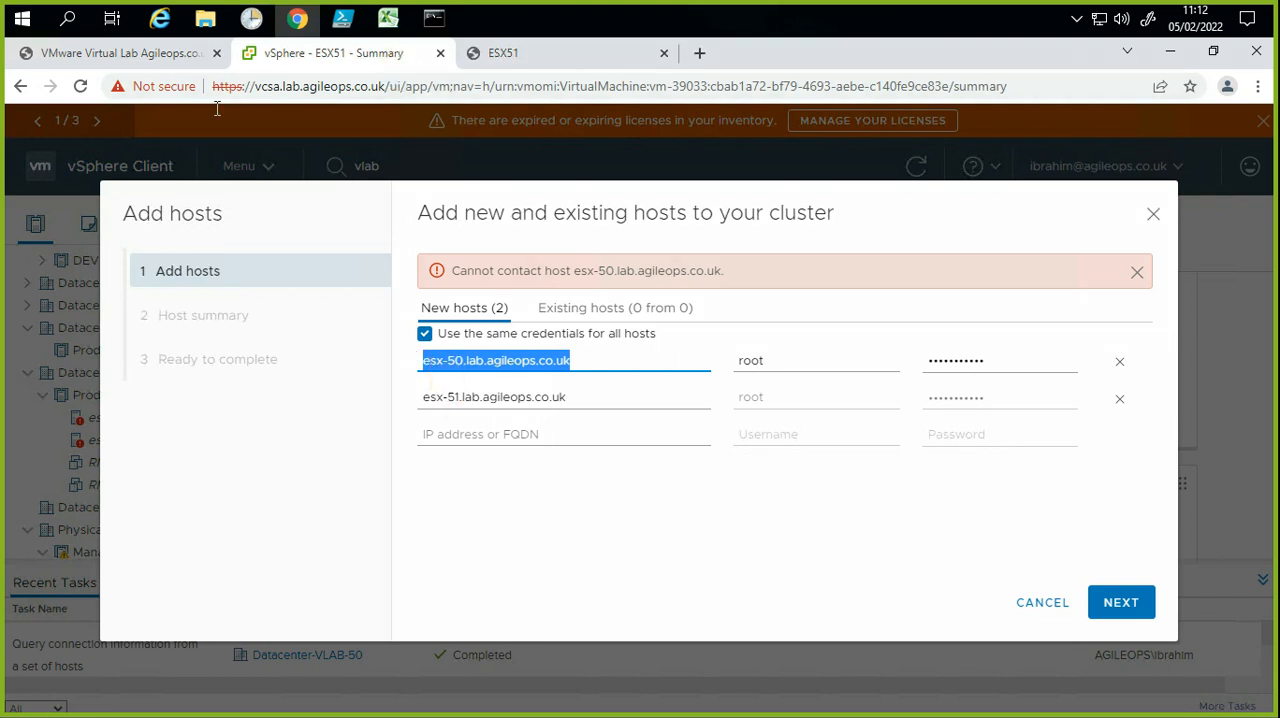
click(569, 396)
click(1119, 360)
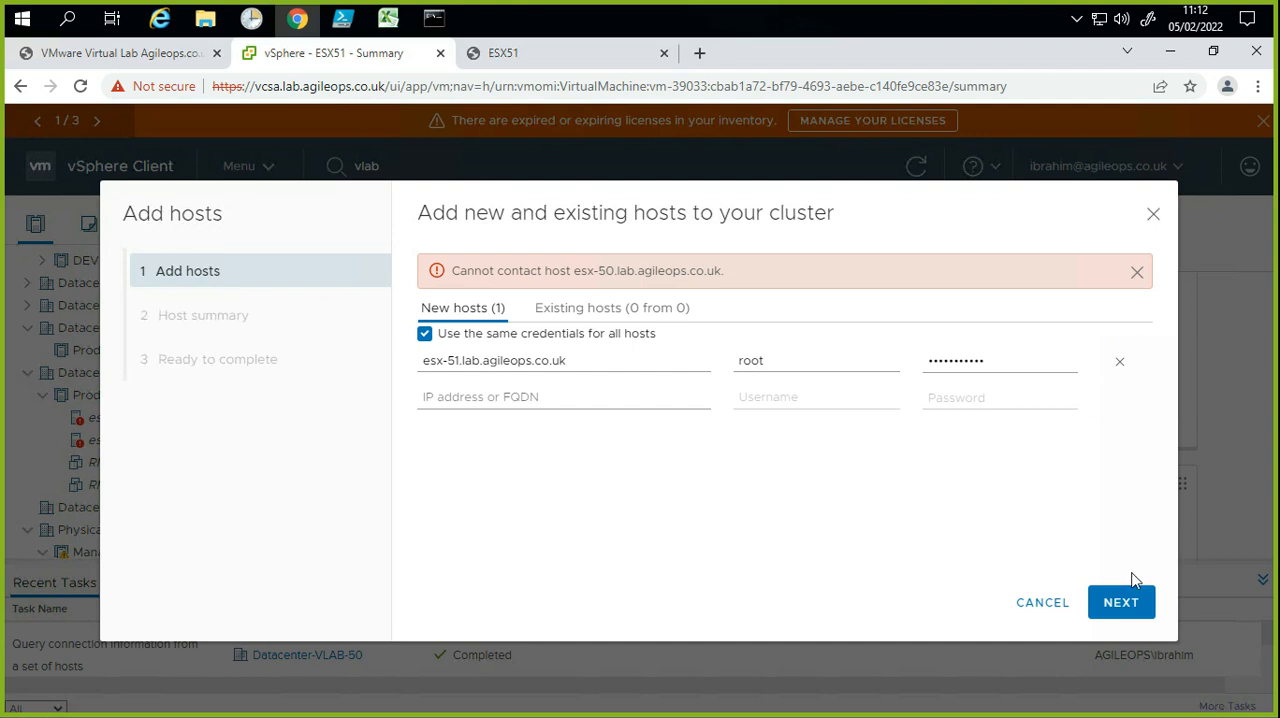
click(1142, 601)
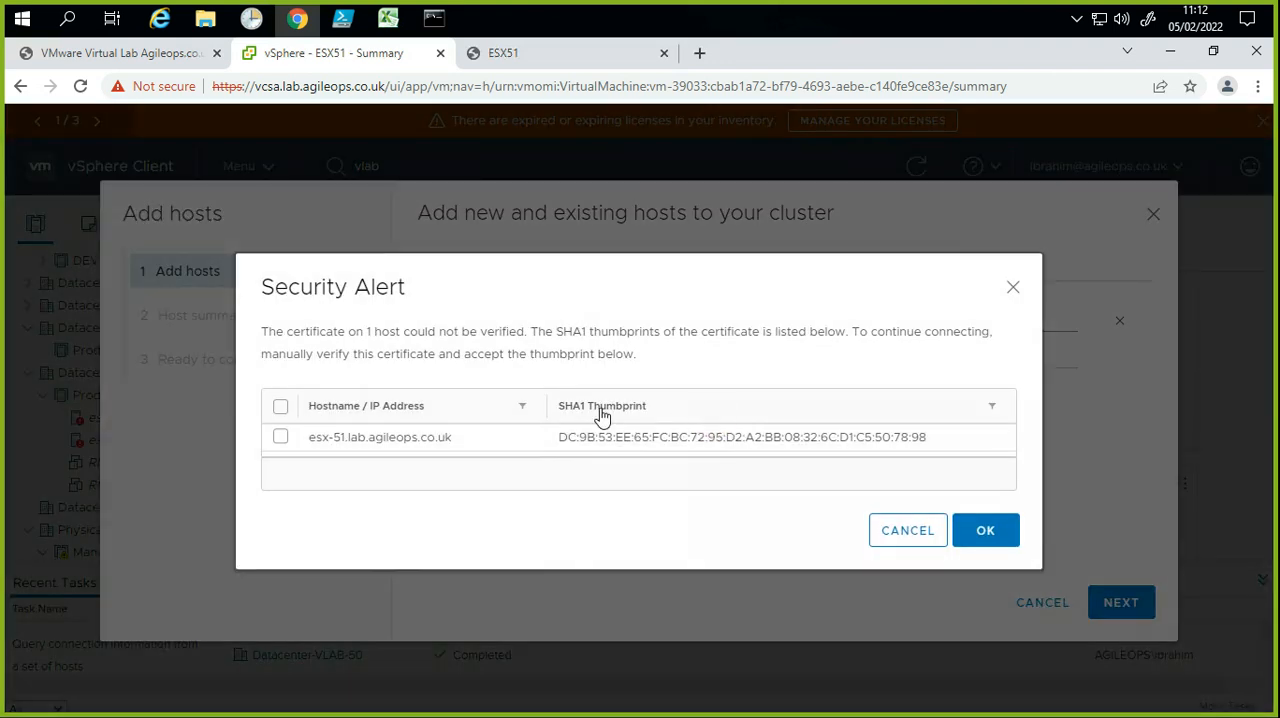
Step: Select the SHA1 certificate thumbprint of esx-51.lab.agileops.co.uk in the security alert and accept it
click(274, 429)
click(284, 438)
click(980, 530)
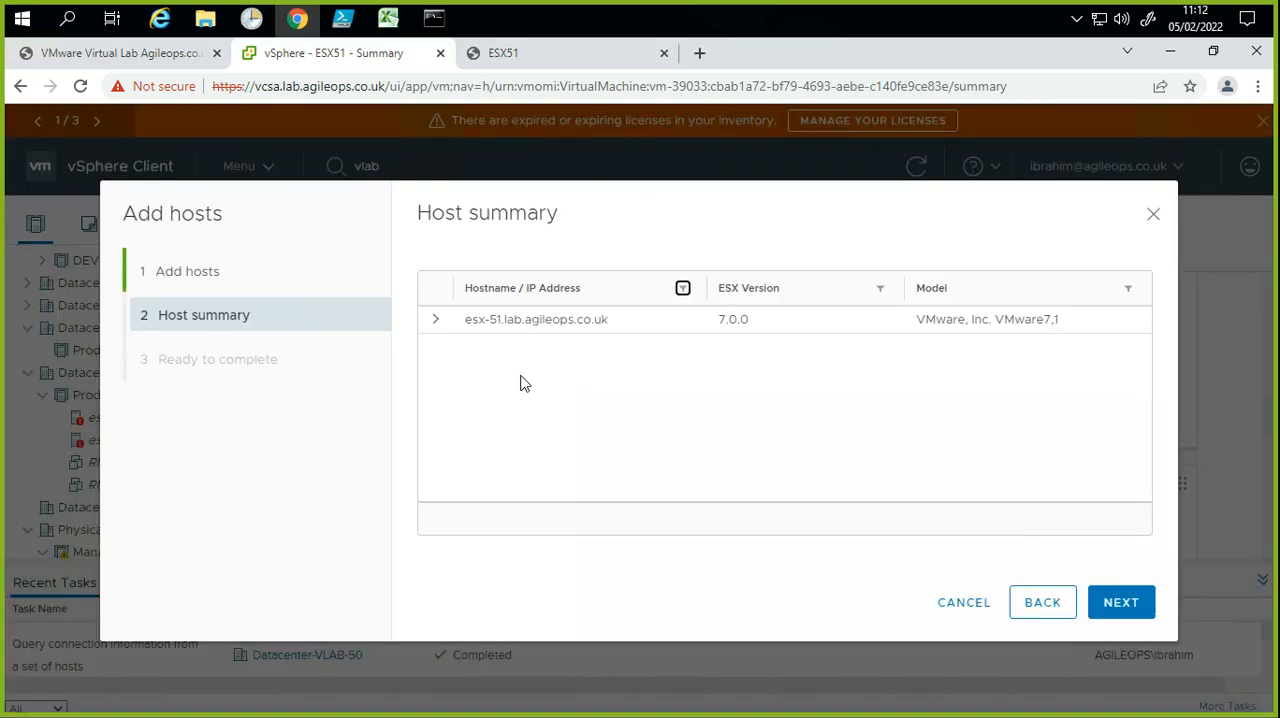
Step: Expand the esx-51.lab.agileops.co.uk details in the host summary and complete the Add hosts wizard
click(435, 319)
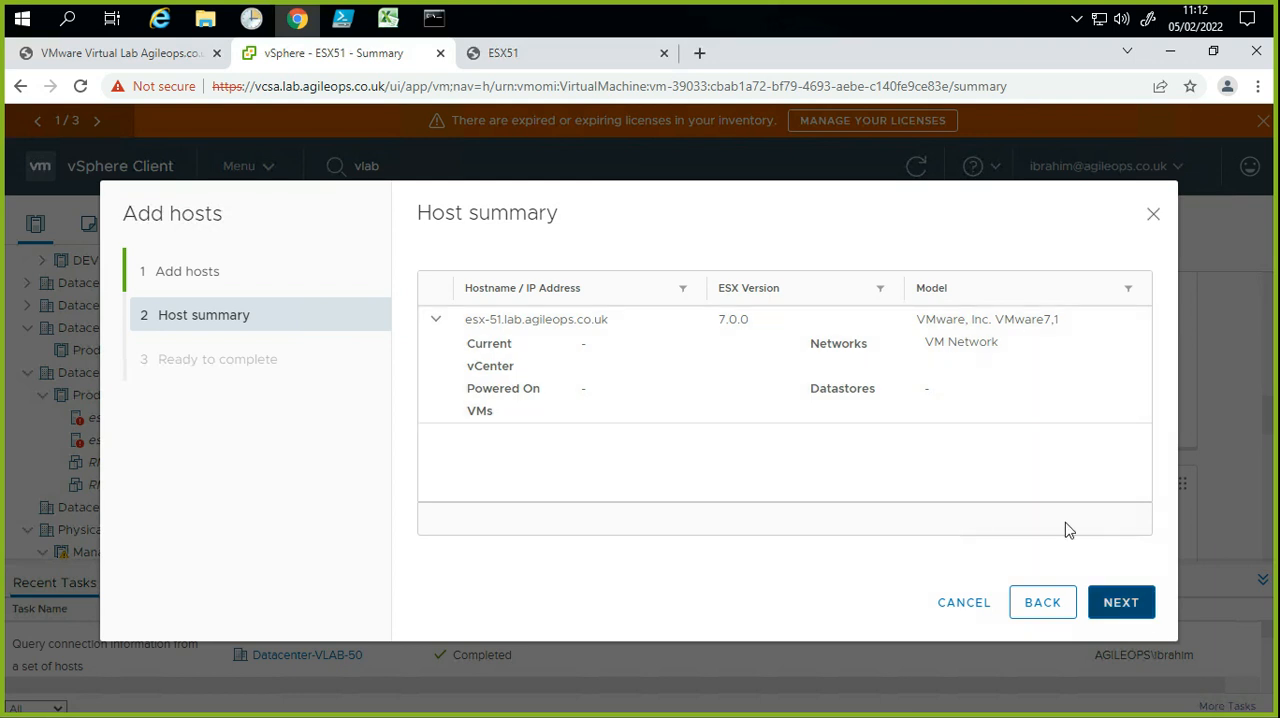
click(1121, 603)
click(1121, 603)
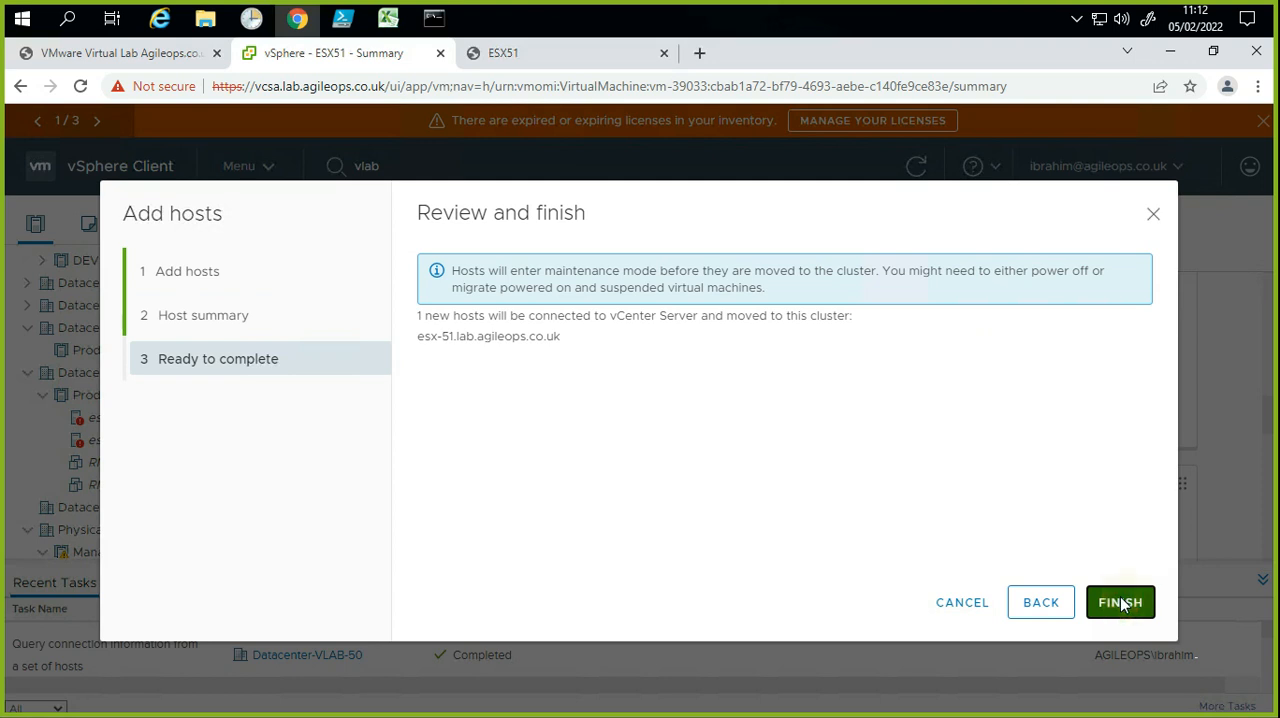
Step: Follow the host's addition in the inventory and open the summary of esx-51.lab.agileops.co.uk under the Production cluster
click(88, 415)
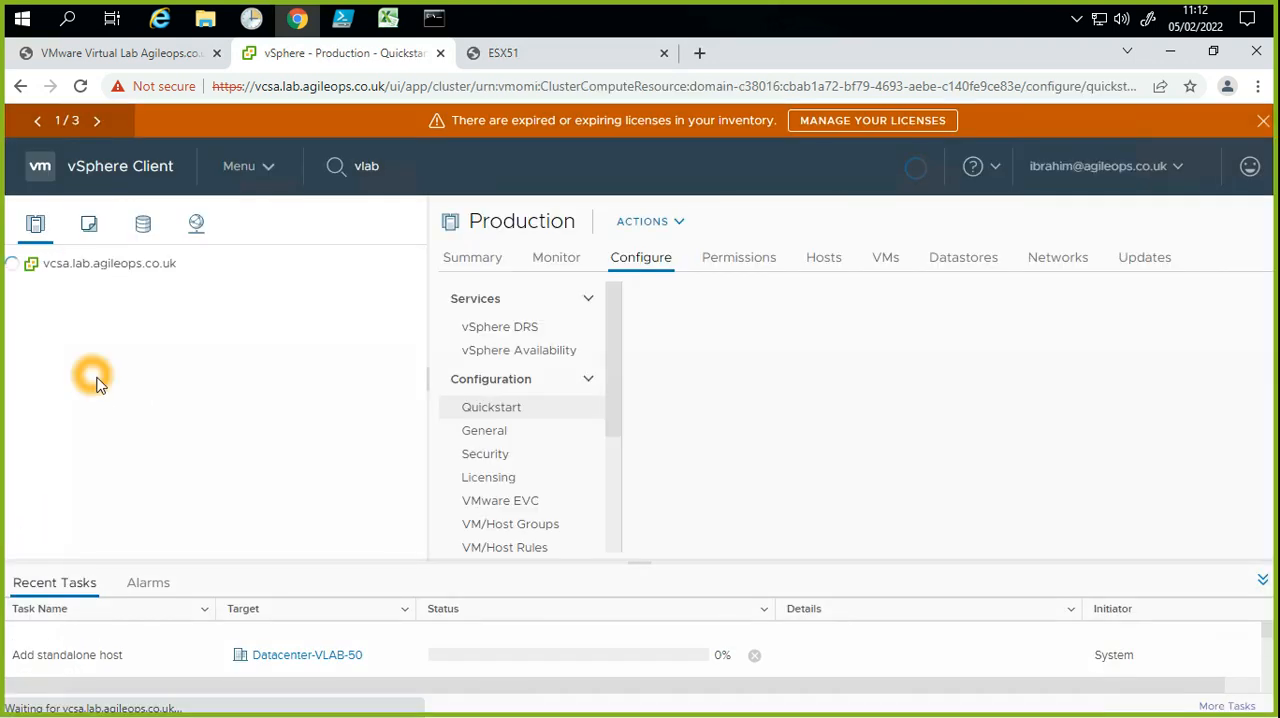
click(138, 428)
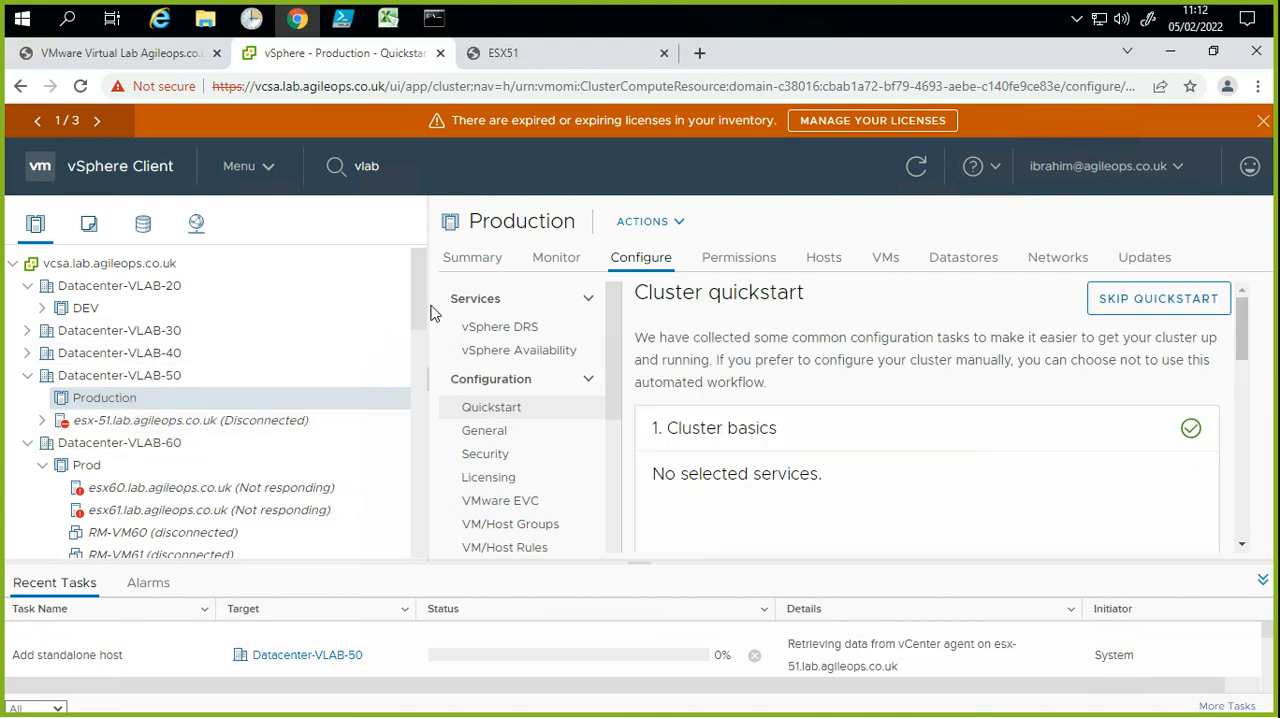
click(158, 425)
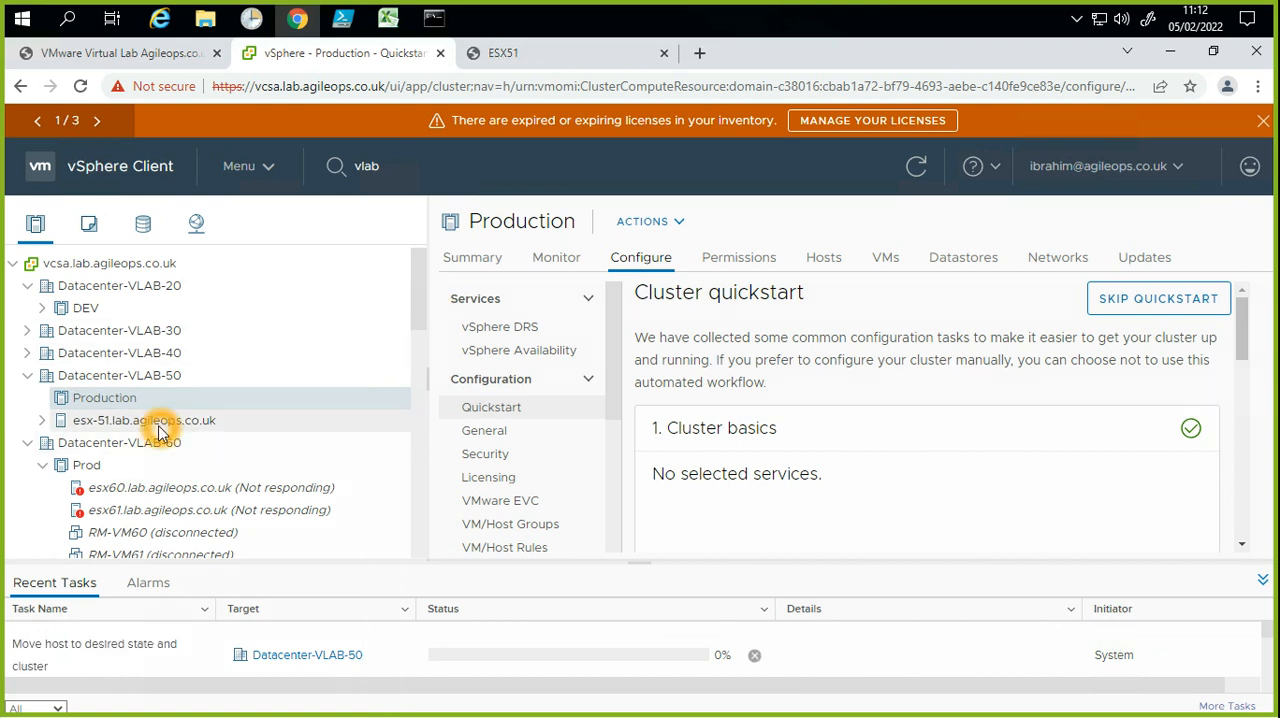
click(157, 420)
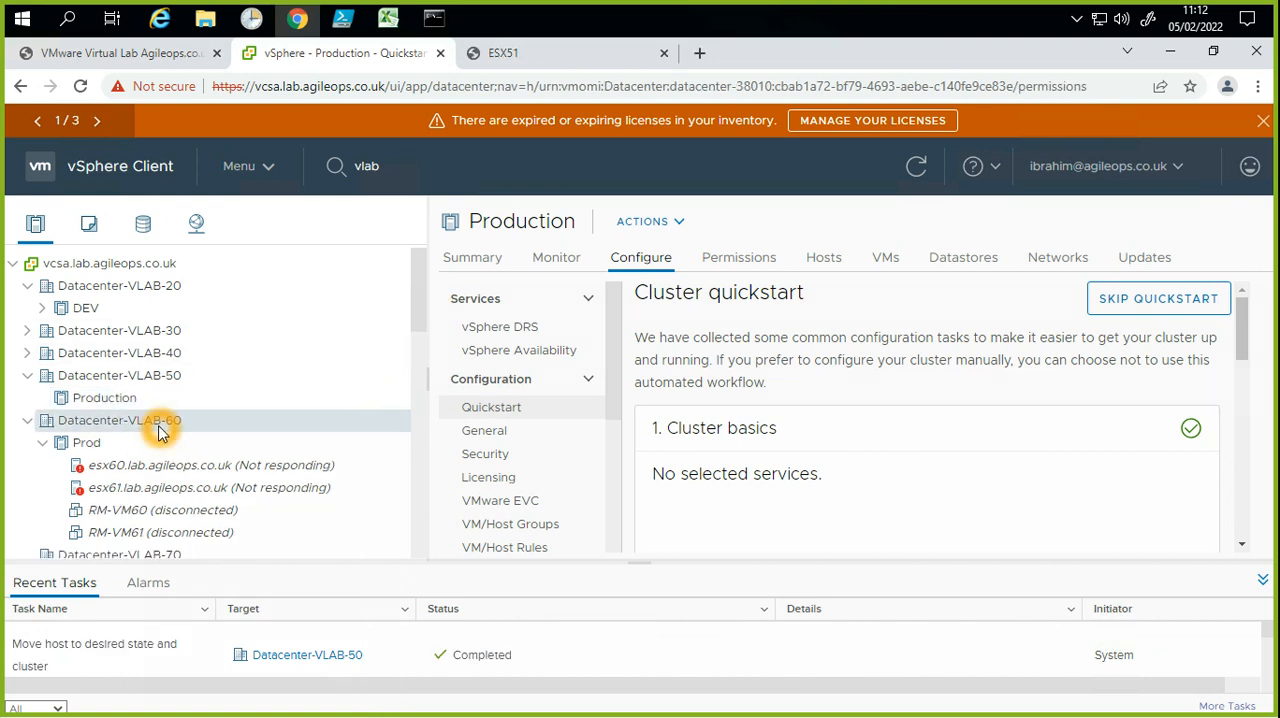
click(80, 402)
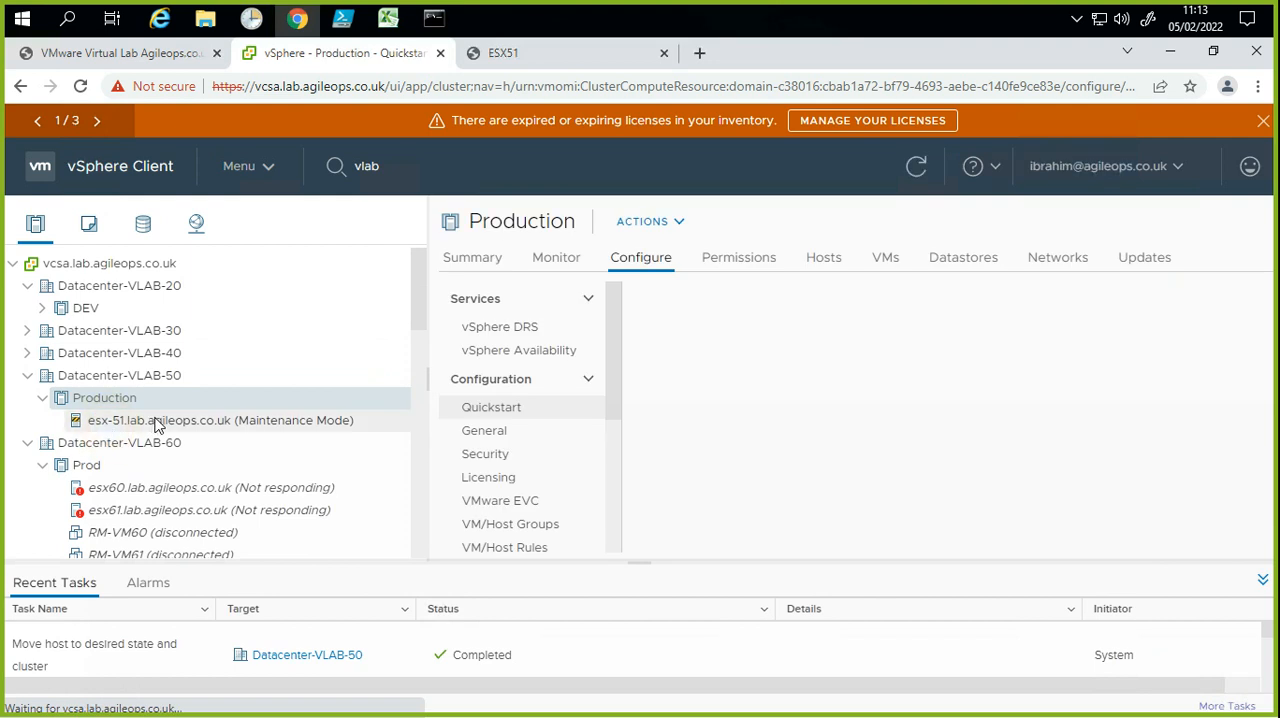
click(314, 420)
click(535, 285)
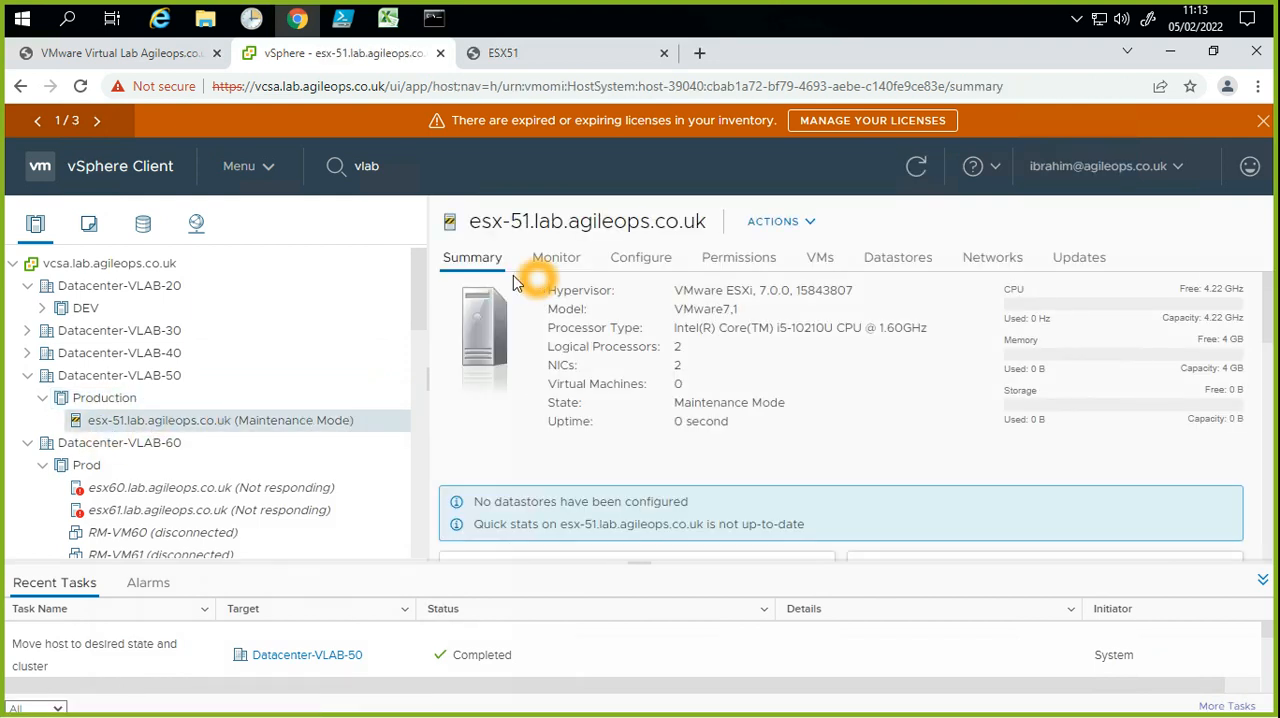
mouse_move(420, 315)
mouse_down()
mouse_move(429, 375)
mouse_move(424, 305)
mouse_up()
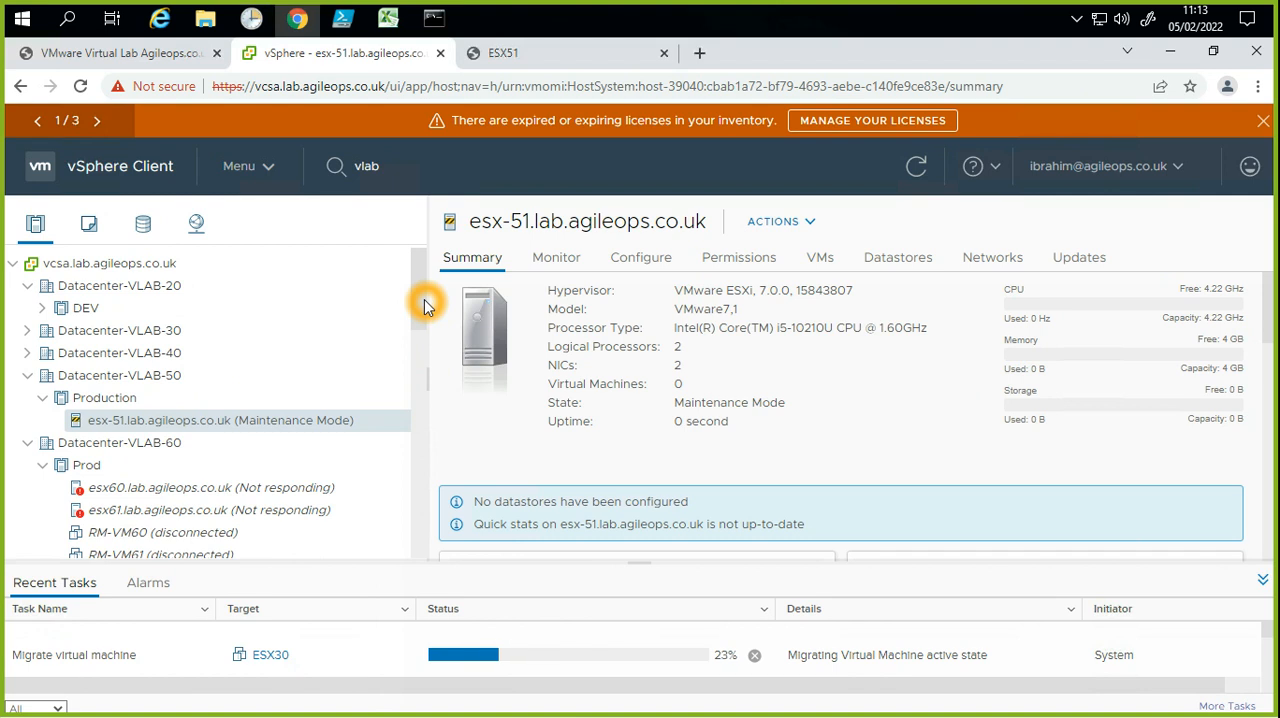
click(360, 426)
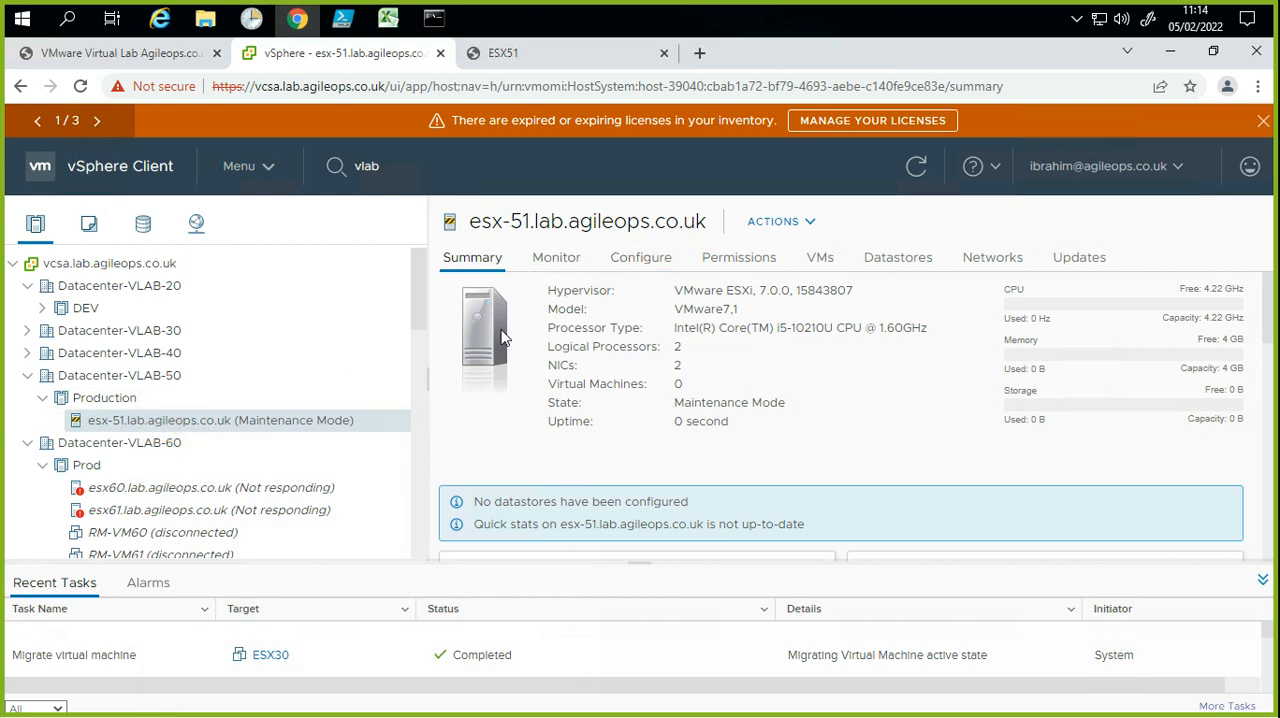
Step: Enable the vMotion service on the vmk0 VMkernel adapter of esx-51.lab.agileops.co.uk, alongside Management
click(641, 262)
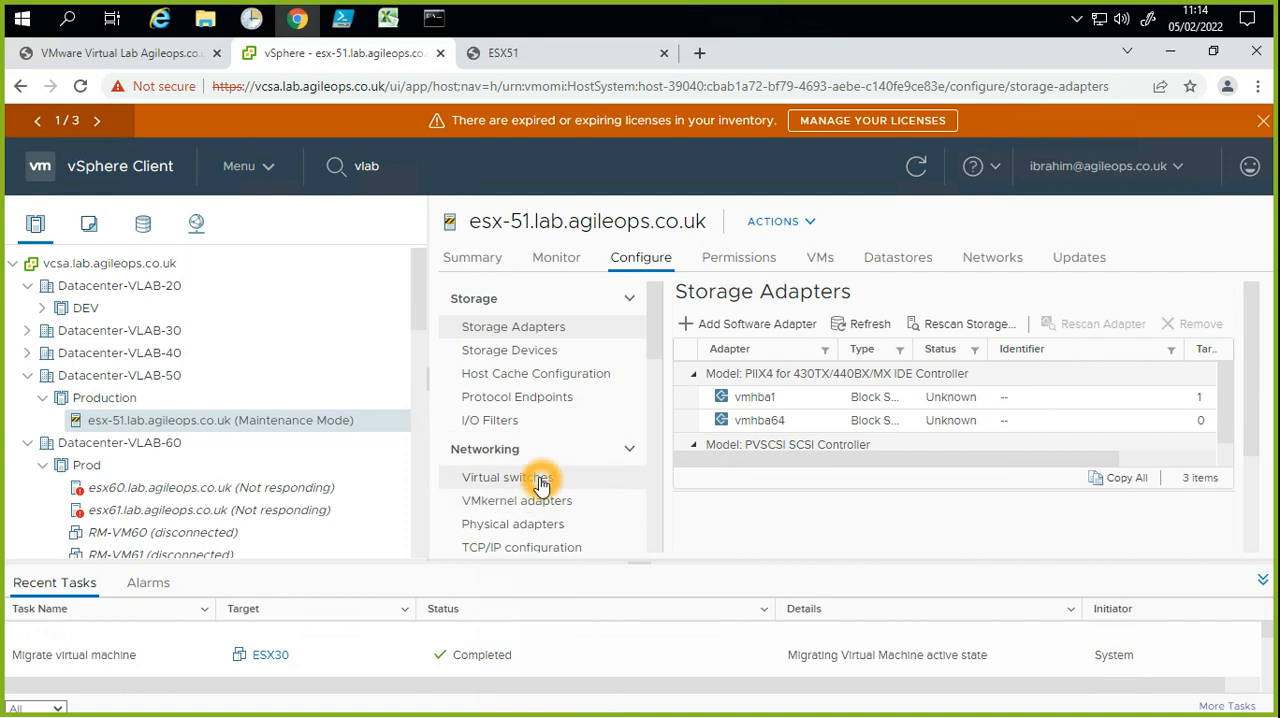
click(538, 479)
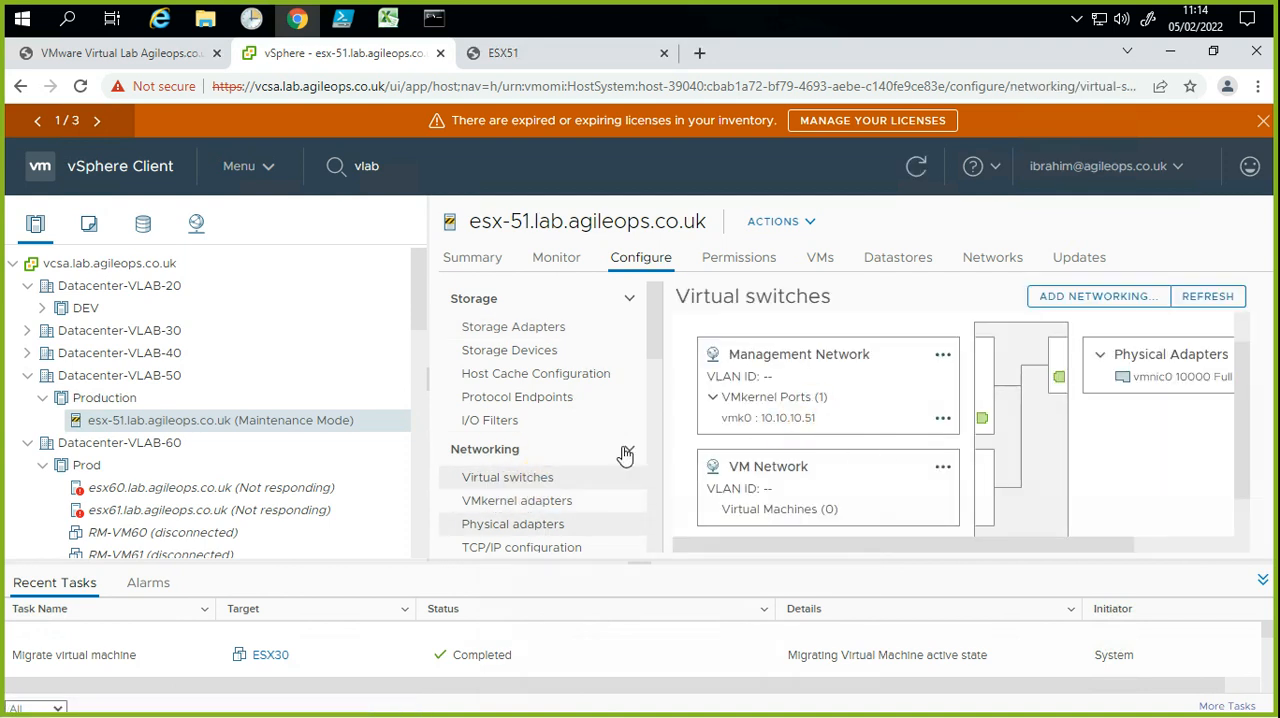
click(565, 510)
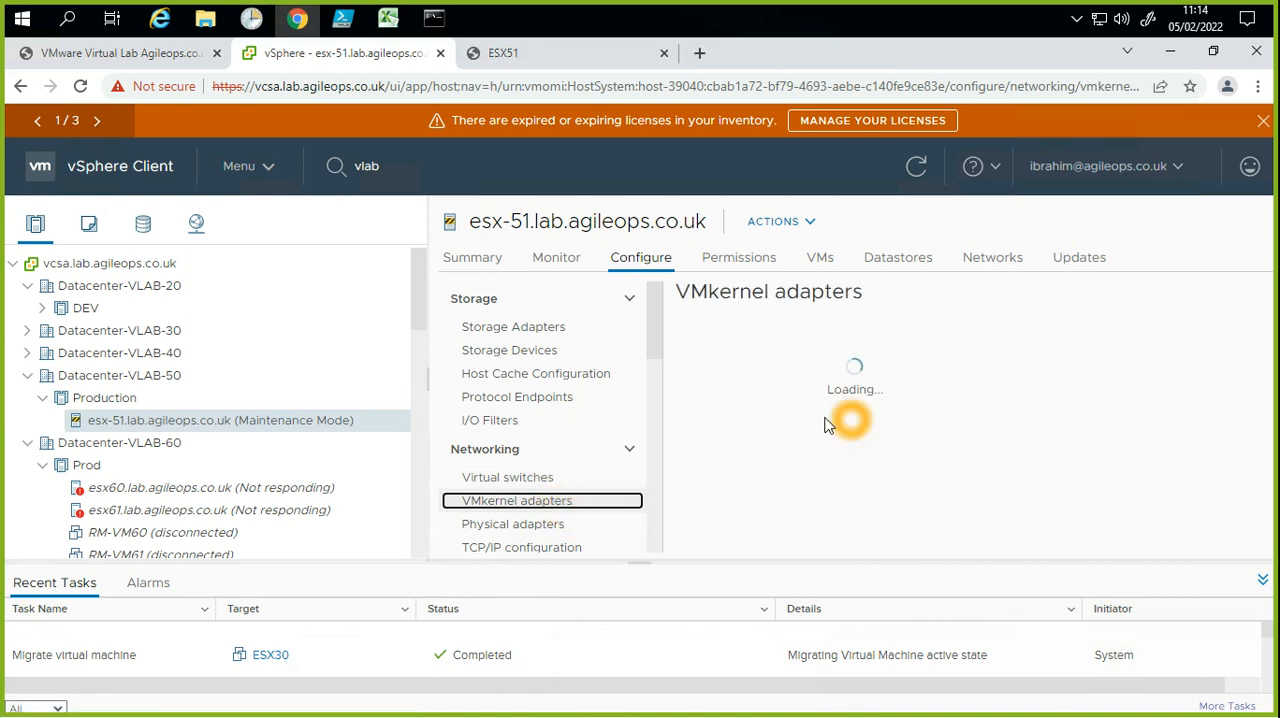
click(852, 384)
click(796, 426)
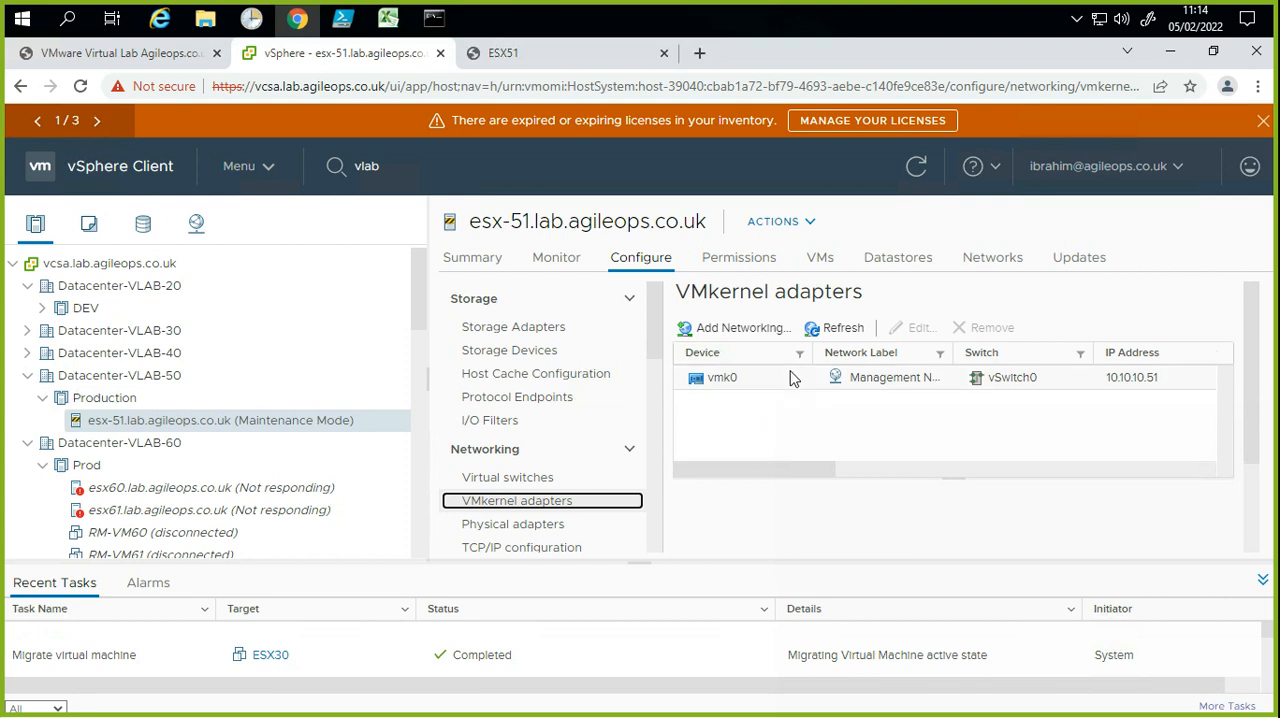
click(797, 377)
click(922, 330)
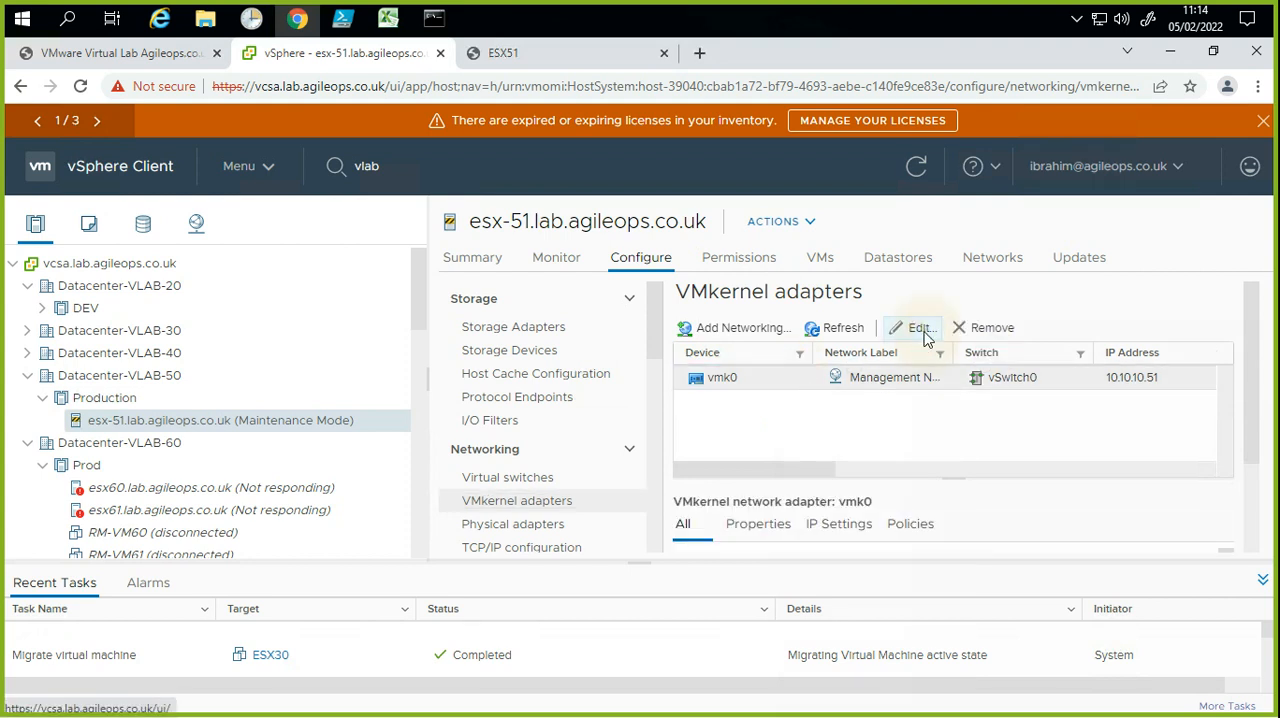
click(652, 345)
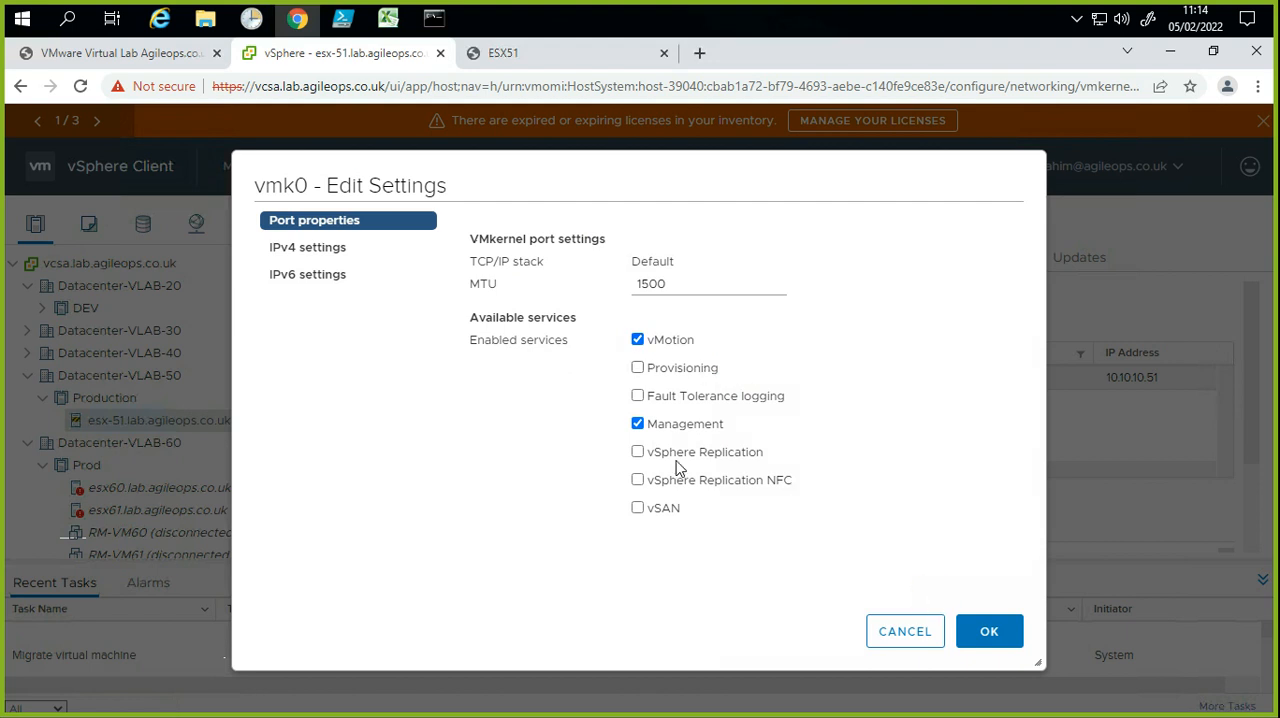
click(980, 631)
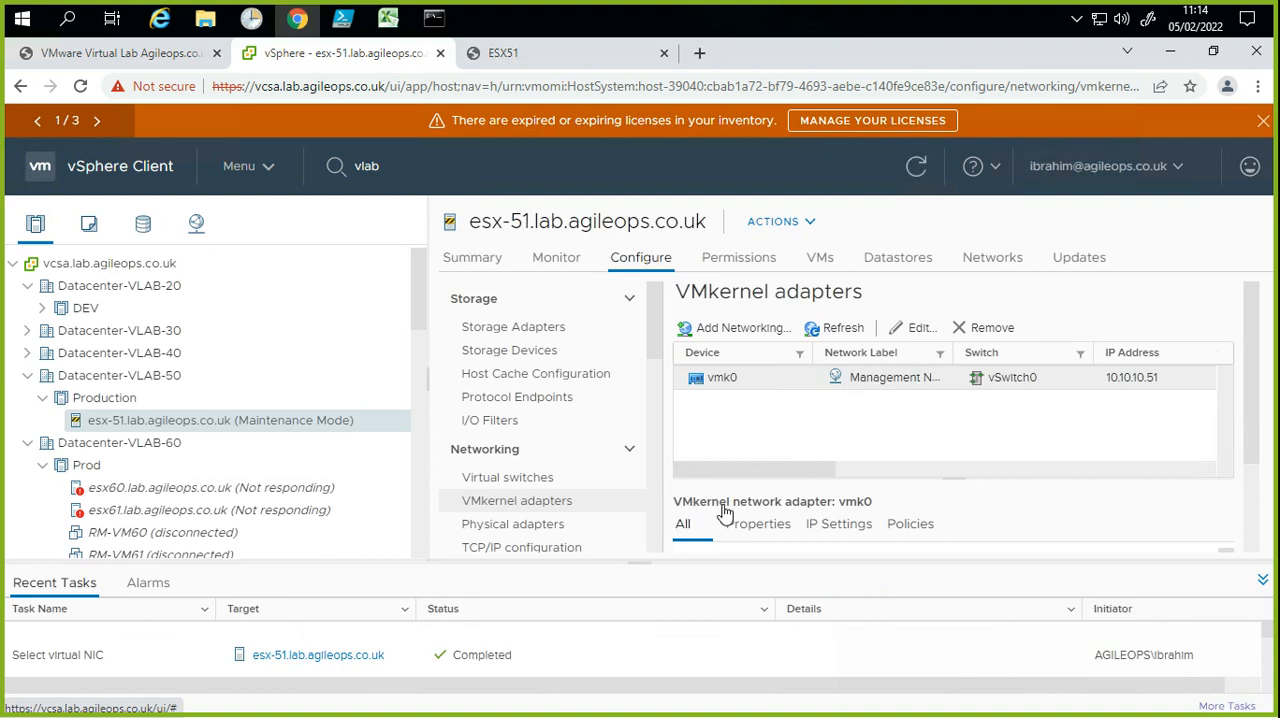
Step: Reopen the vmk0 adapter's settings to check its enabled services, and close them without changes
click(828, 432)
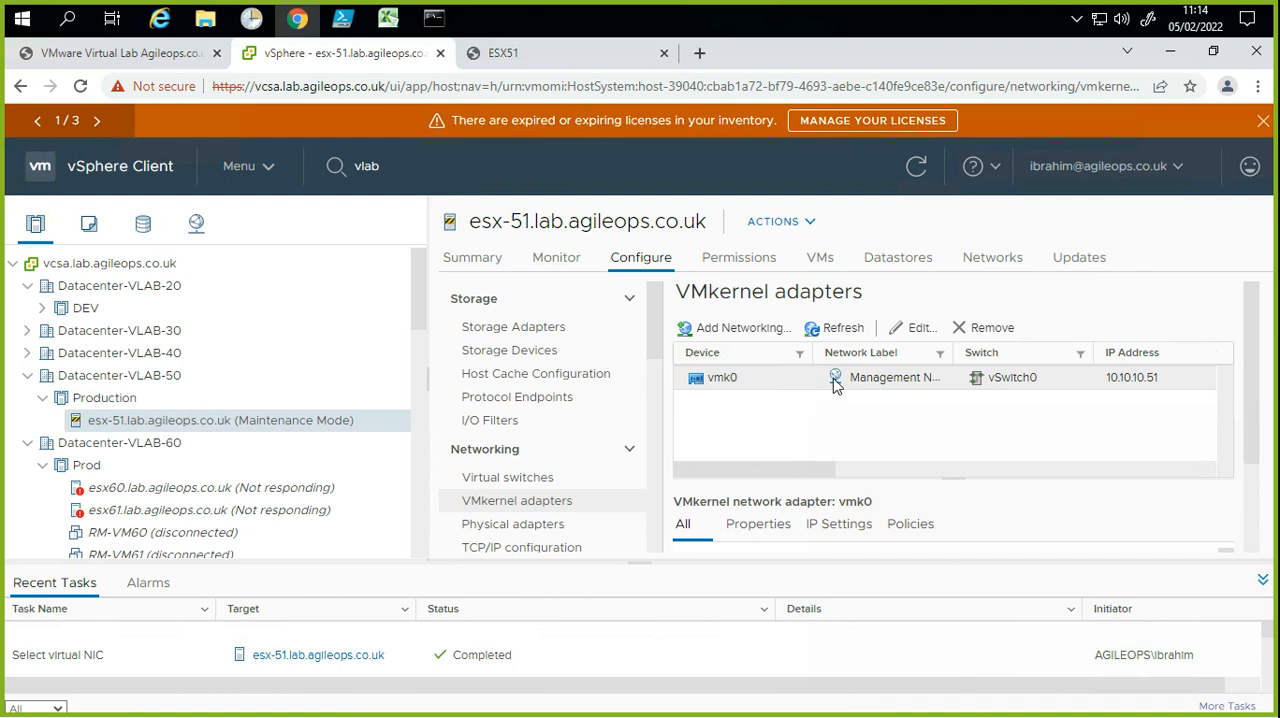
click(912, 328)
click(781, 340)
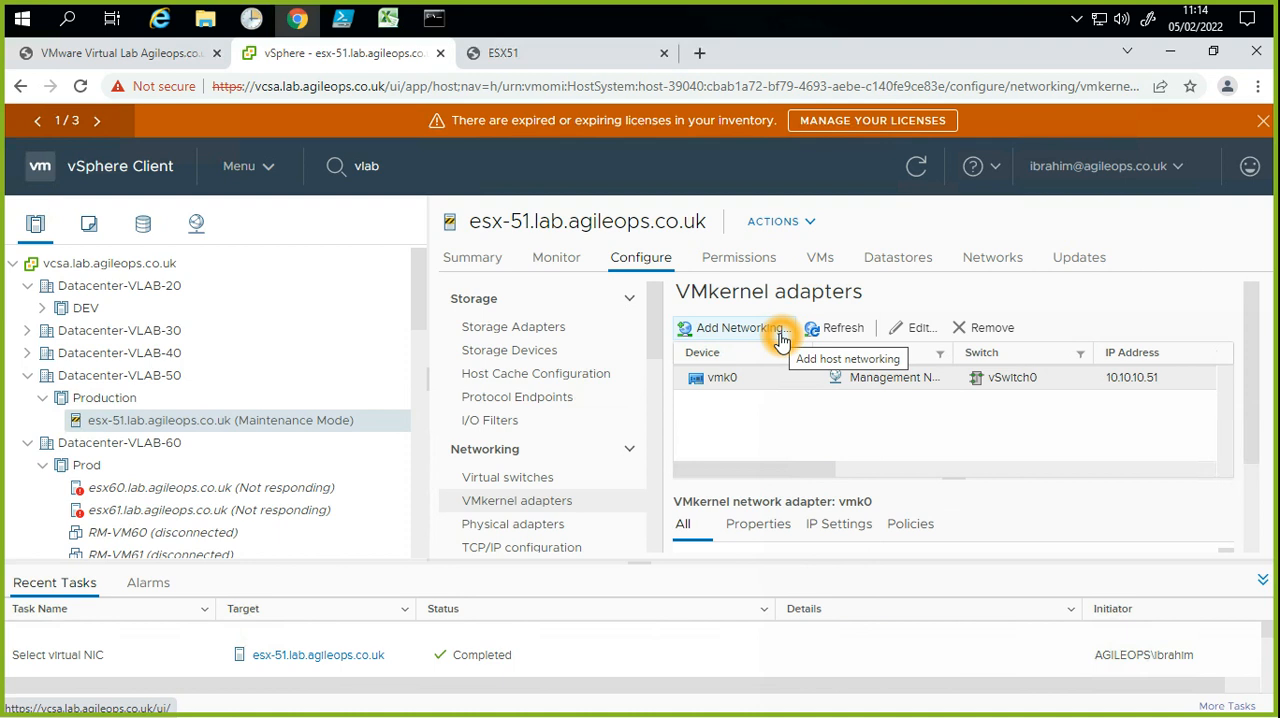
click(918, 329)
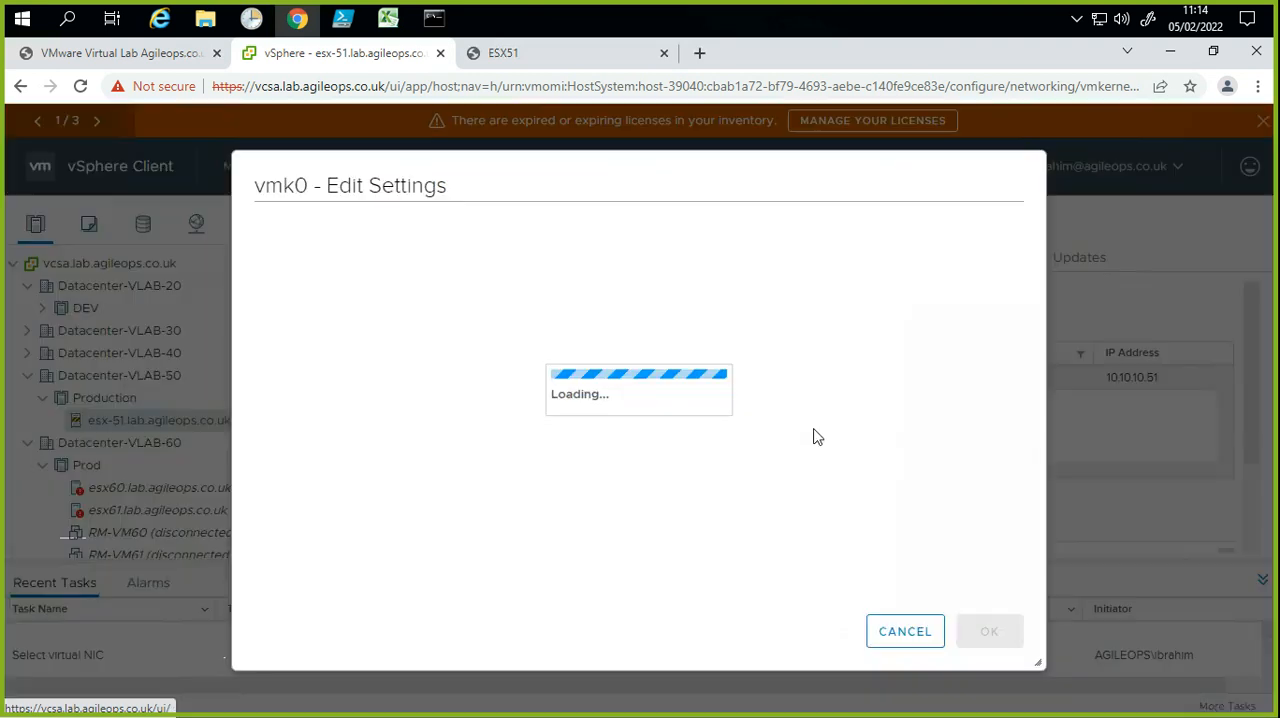
click(890, 625)
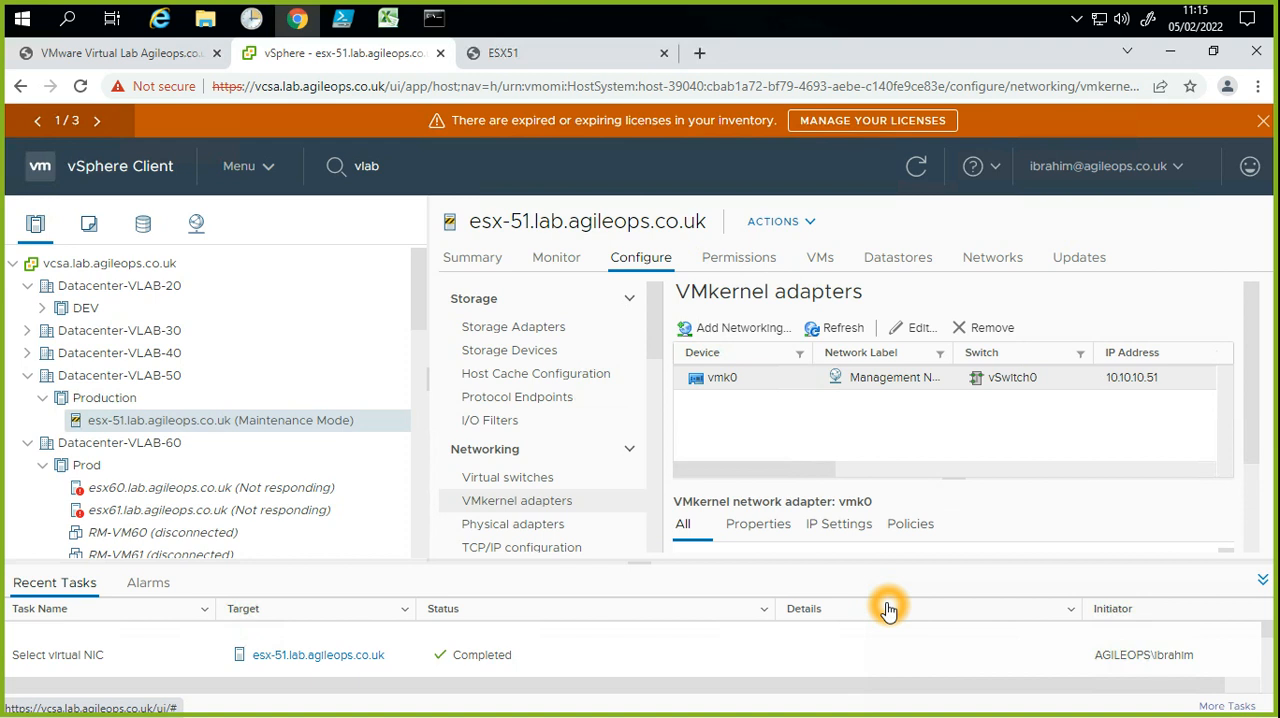
click(752, 340)
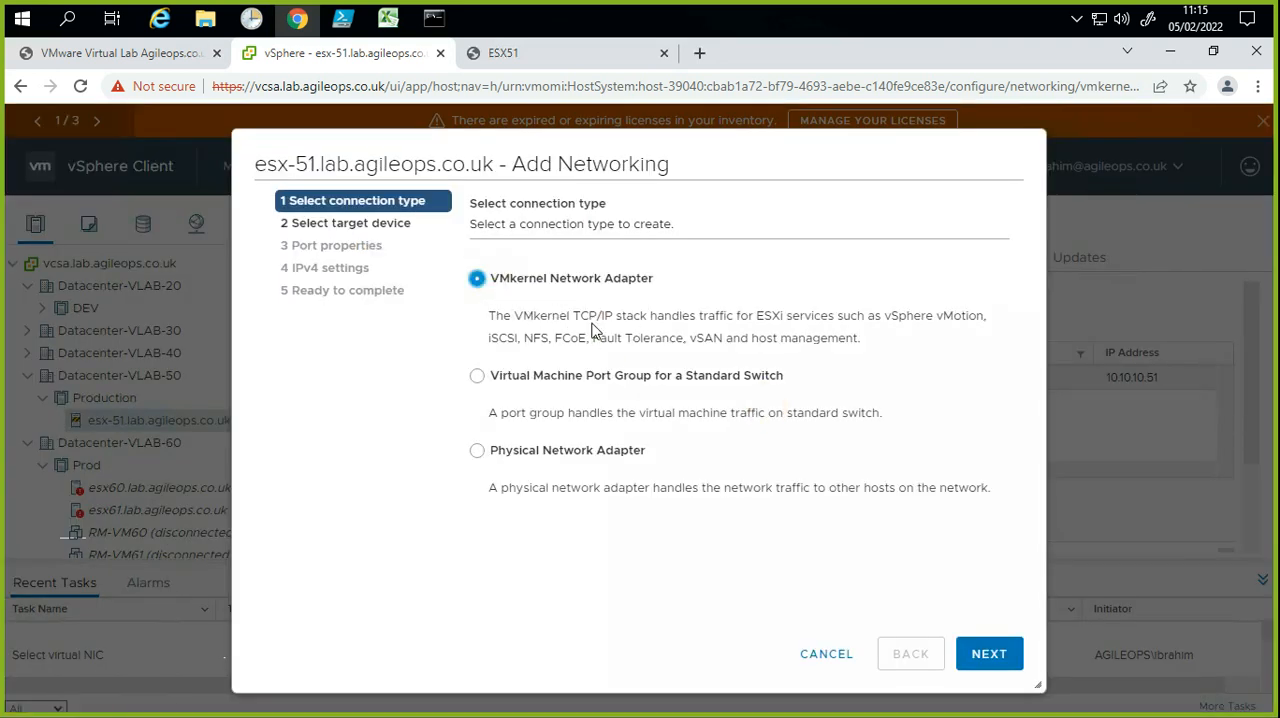
drag(577, 319, 848, 337)
double_click(503, 338)
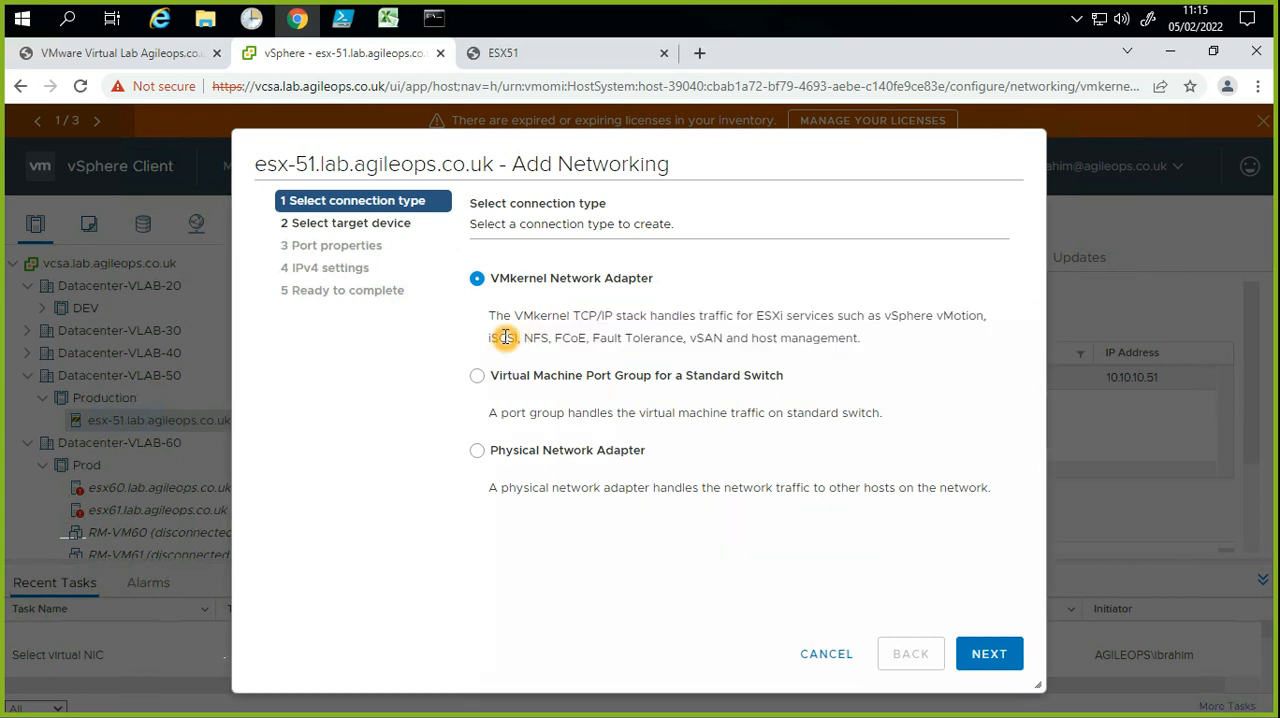
click(991, 655)
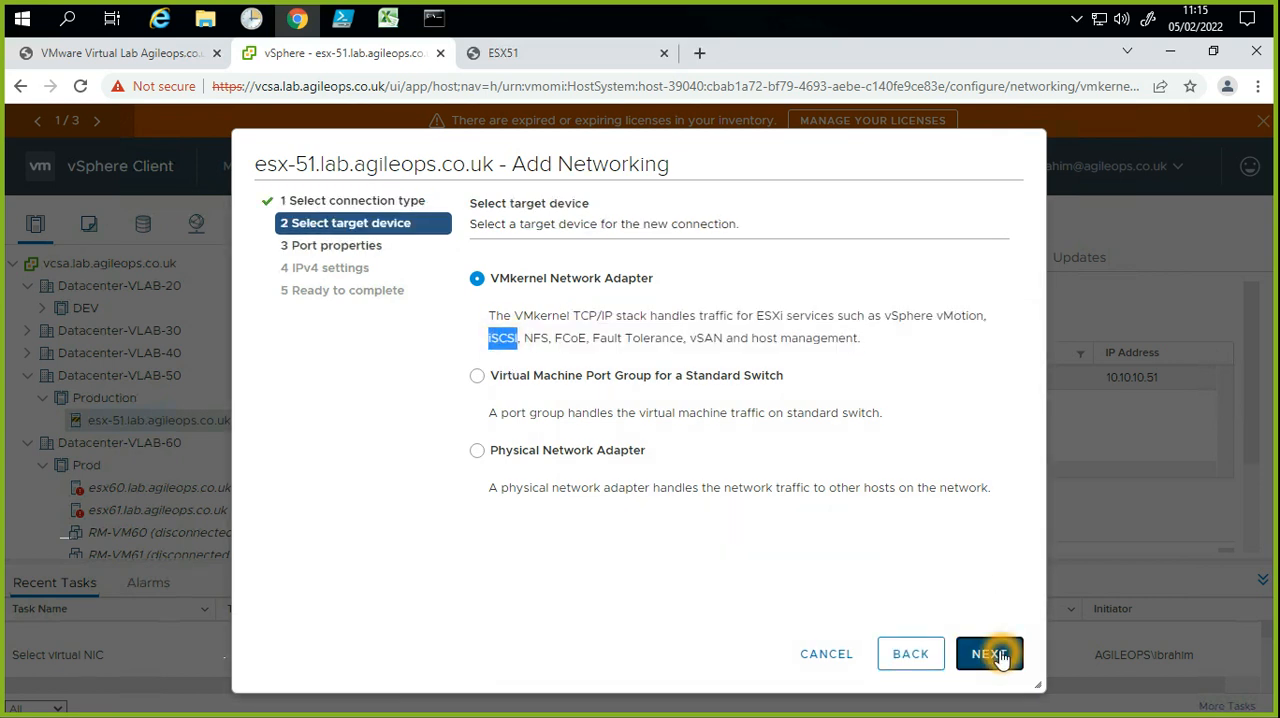
click(637, 375)
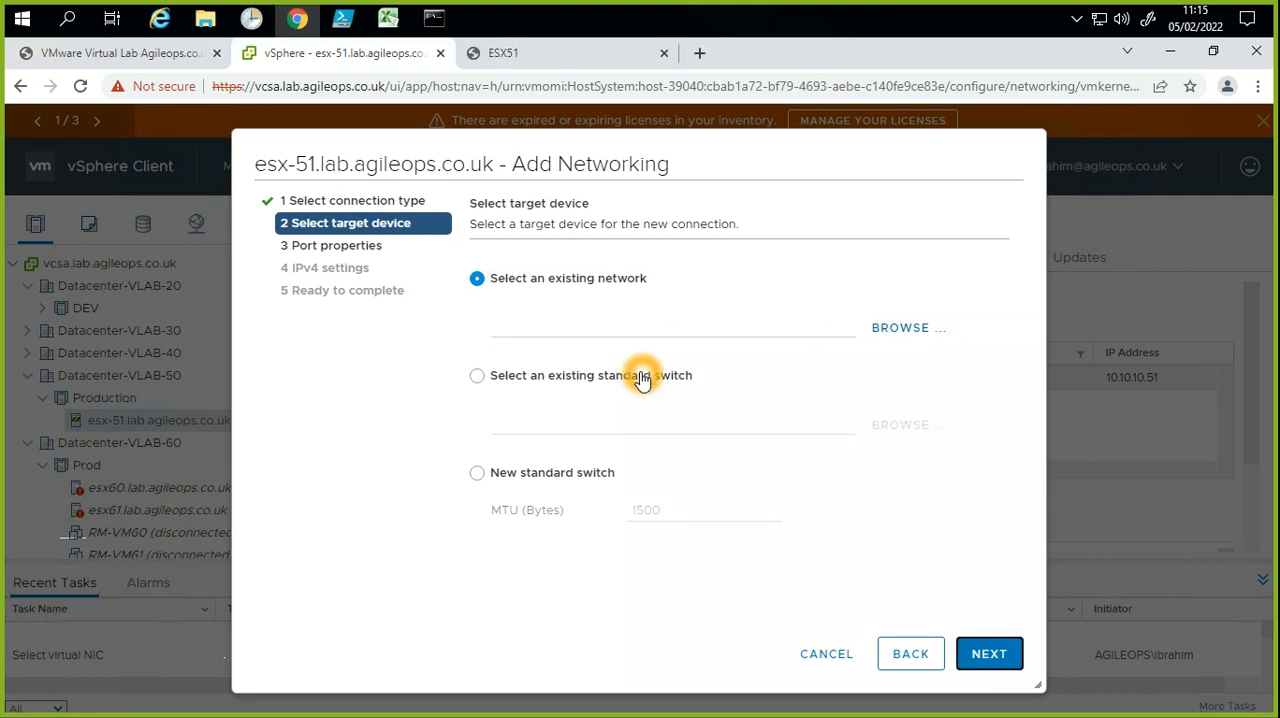
click(617, 289)
click(661, 285)
click(627, 398)
click(621, 376)
click(889, 430)
click(788, 400)
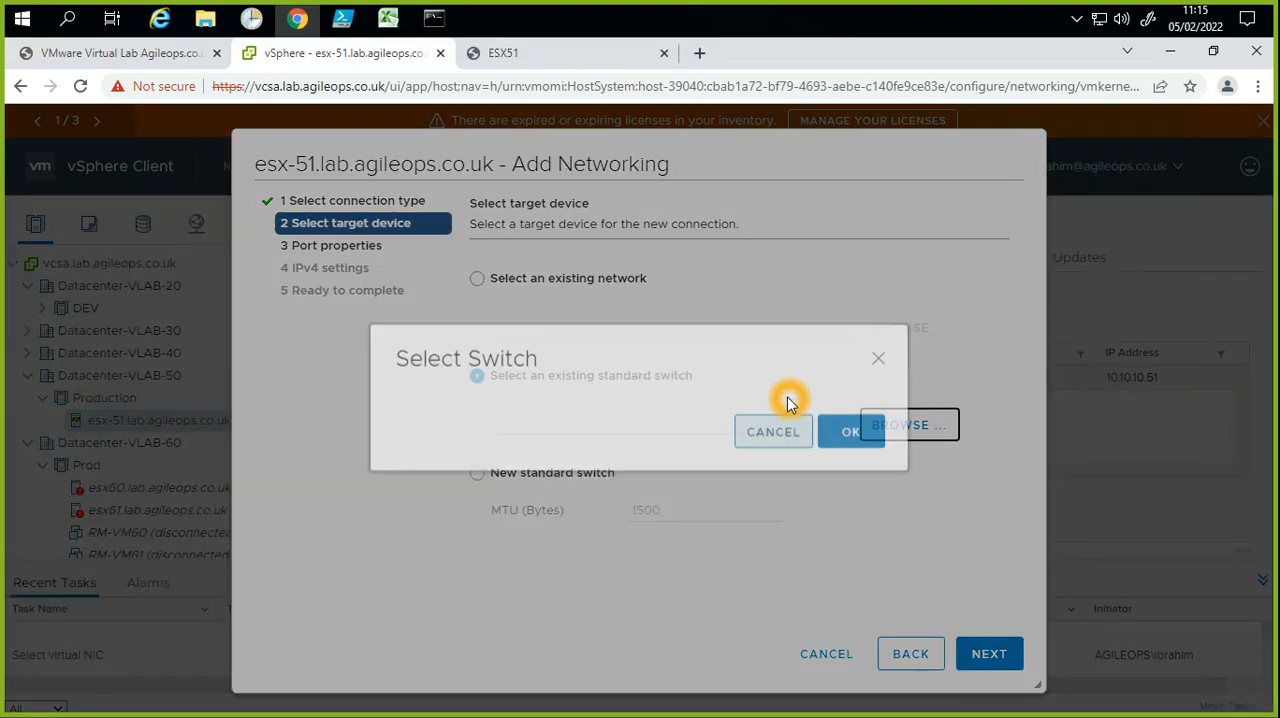
click(770, 593)
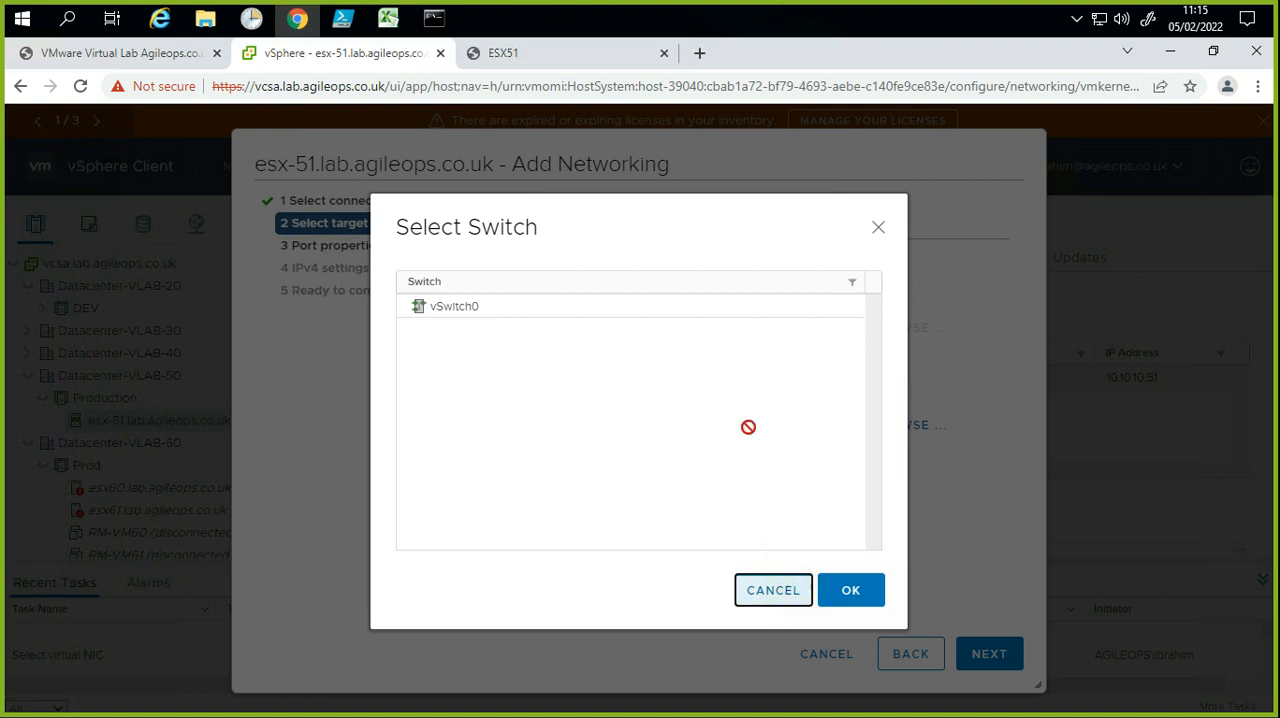
click(719, 393)
click(562, 287)
click(570, 286)
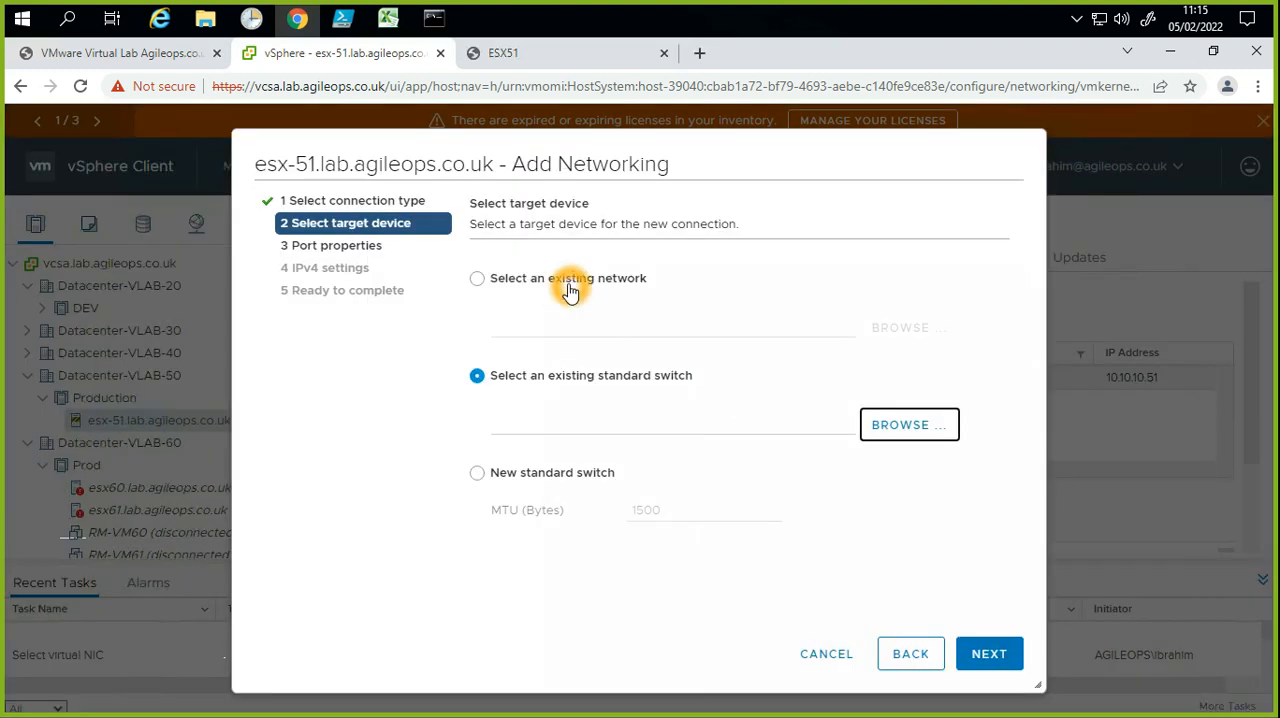
click(613, 381)
click(838, 657)
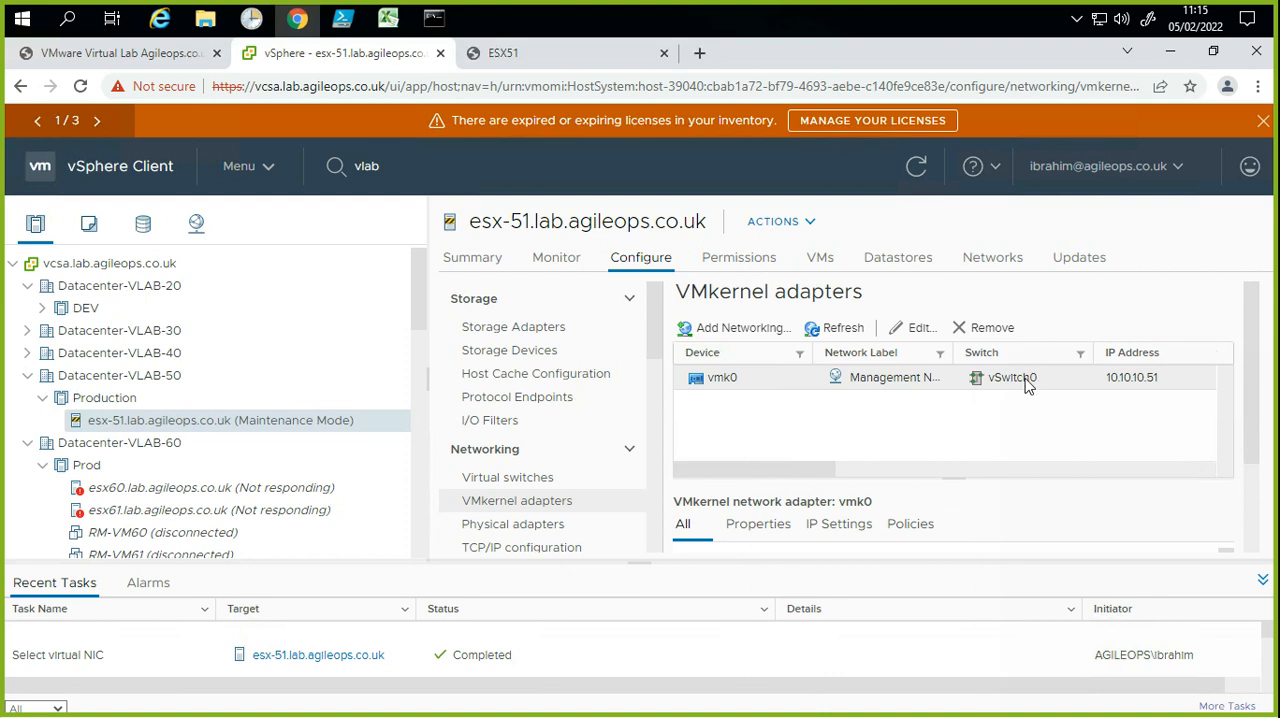
Step: Start adding networking from the host's virtual switches and choose Physical Network Adapter as the connection type
click(577, 479)
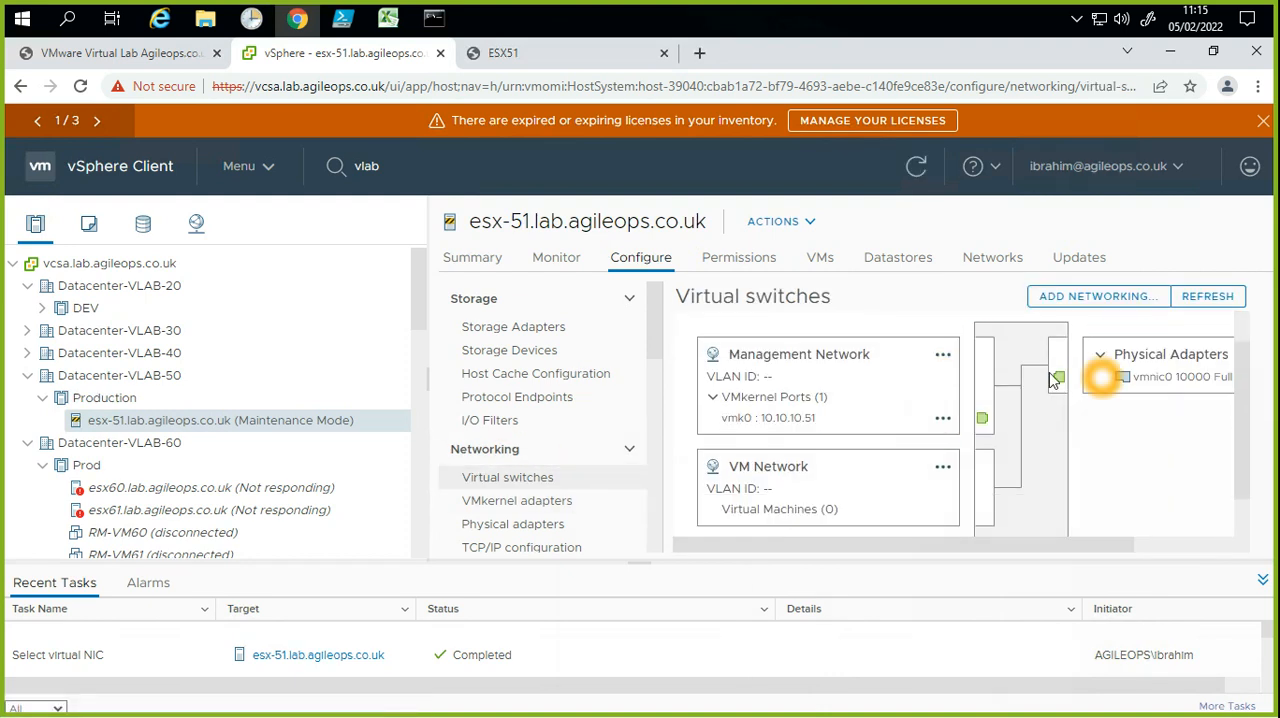
click(1064, 350)
click(1062, 404)
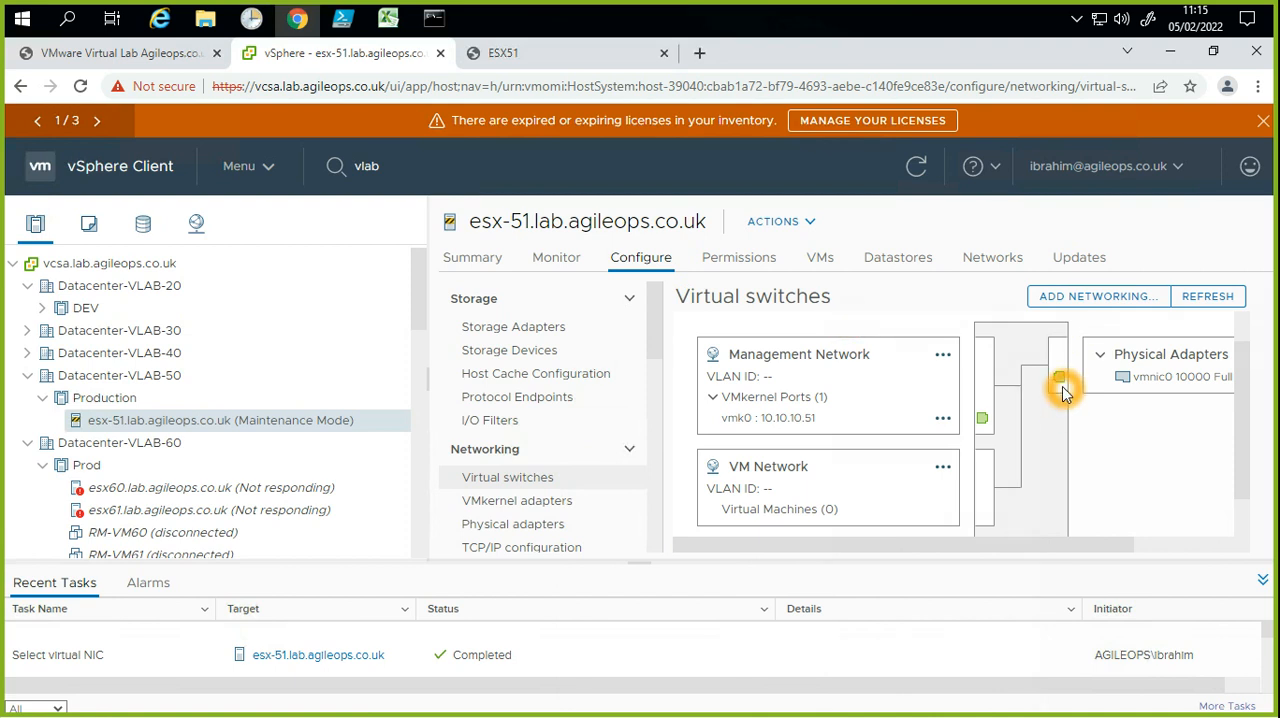
click(978, 330)
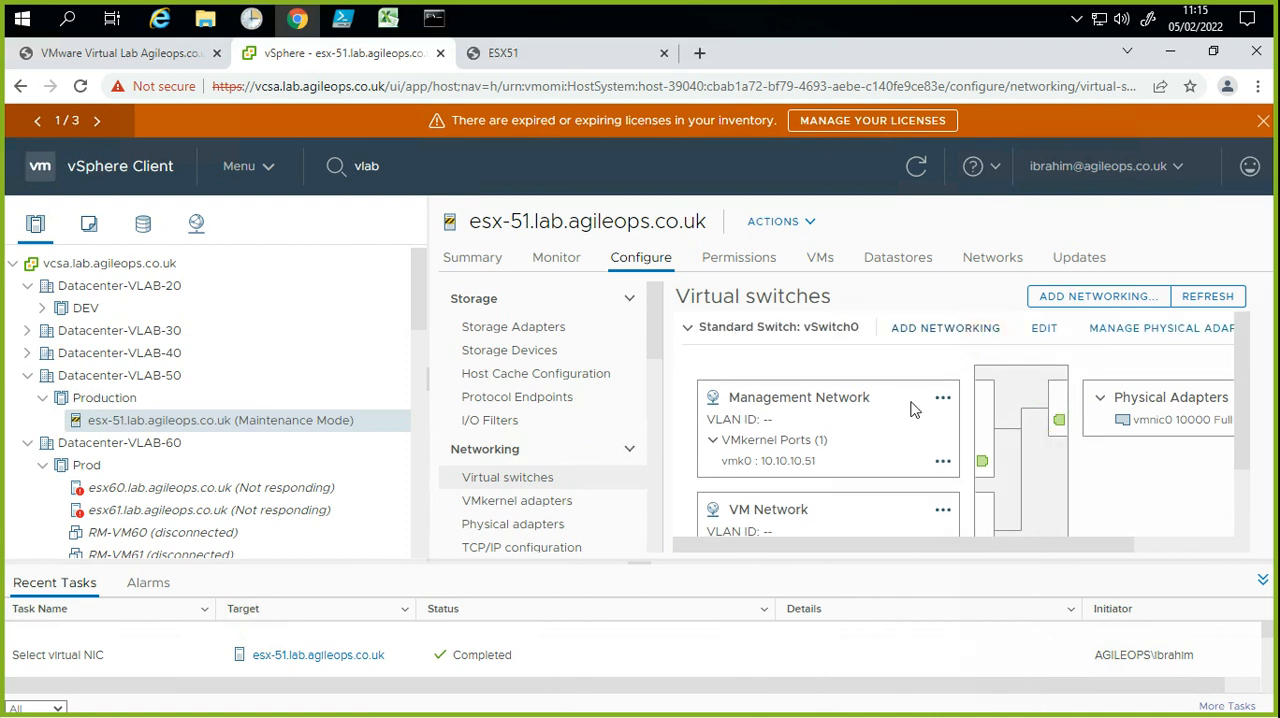
click(548, 308)
click(558, 450)
click(990, 657)
Step: Choose a new standard switch as the target device and continue to its adapter assignment
click(564, 333)
click(566, 334)
click(572, 330)
click(646, 335)
click(582, 380)
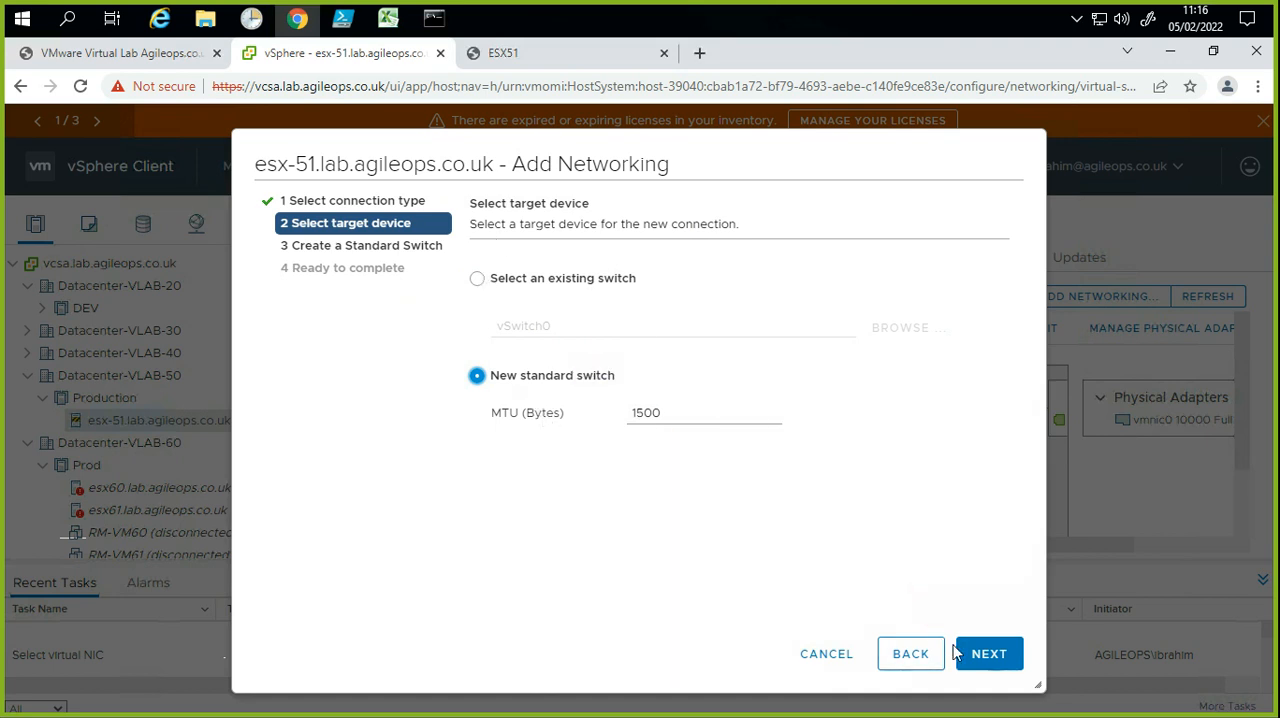
click(1000, 669)
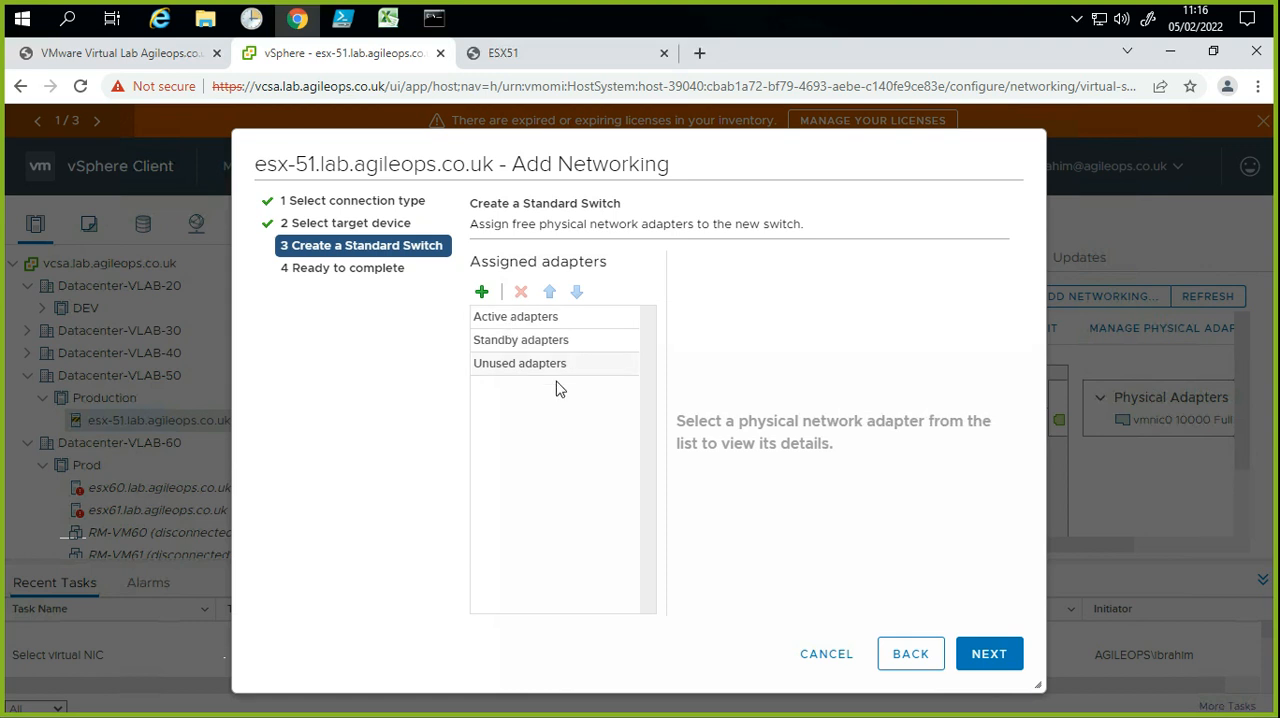
Step: Assign vmnic1 as an active adapter of the new standard switch and continue to the final review
click(505, 318)
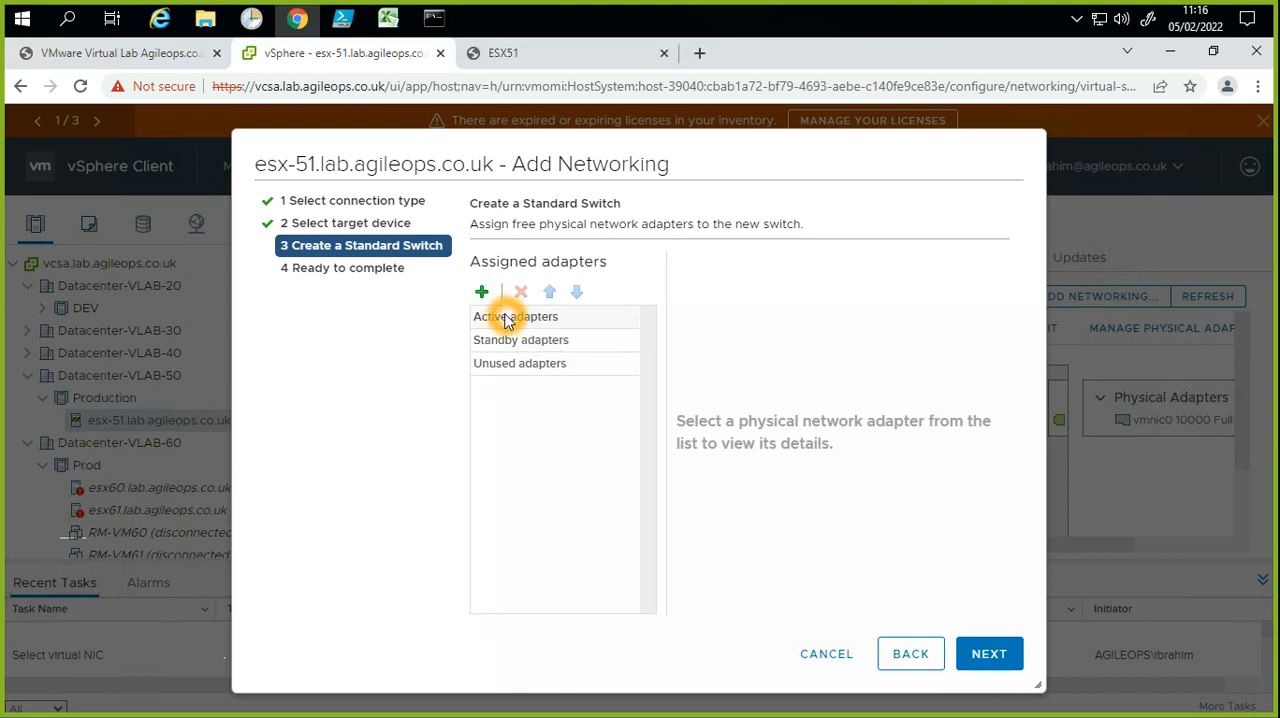
click(481, 291)
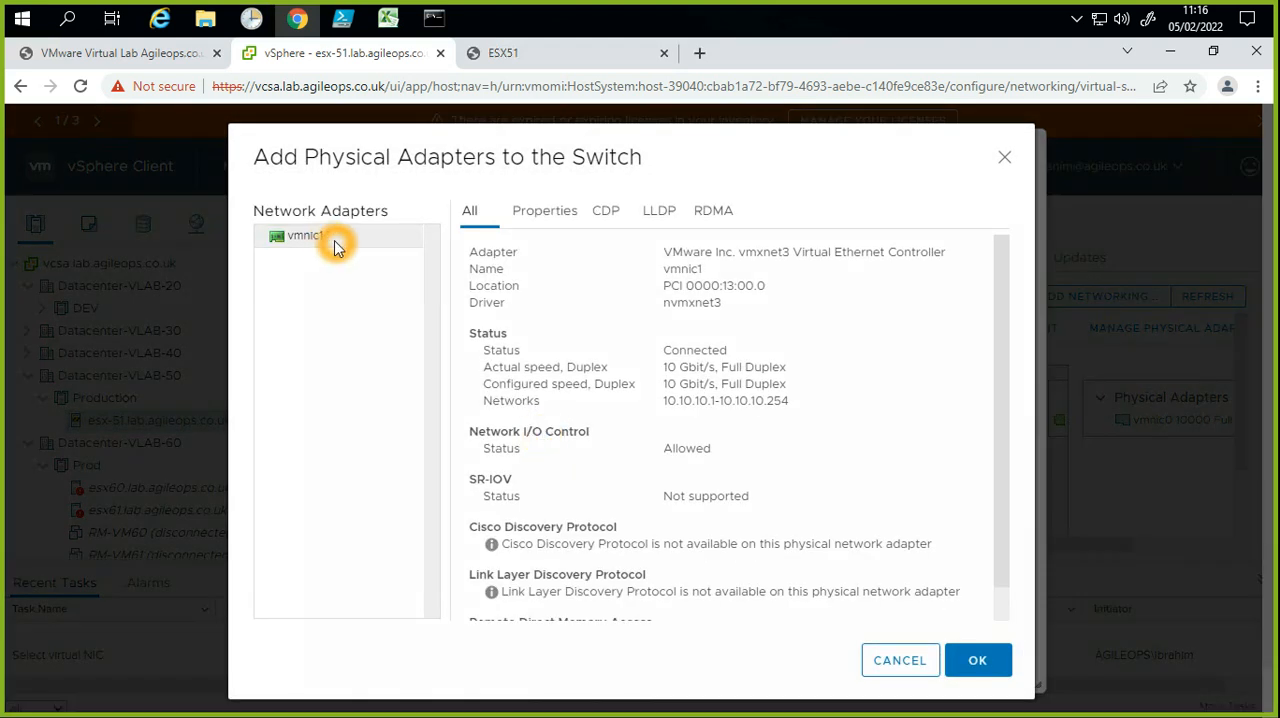
click(432, 279)
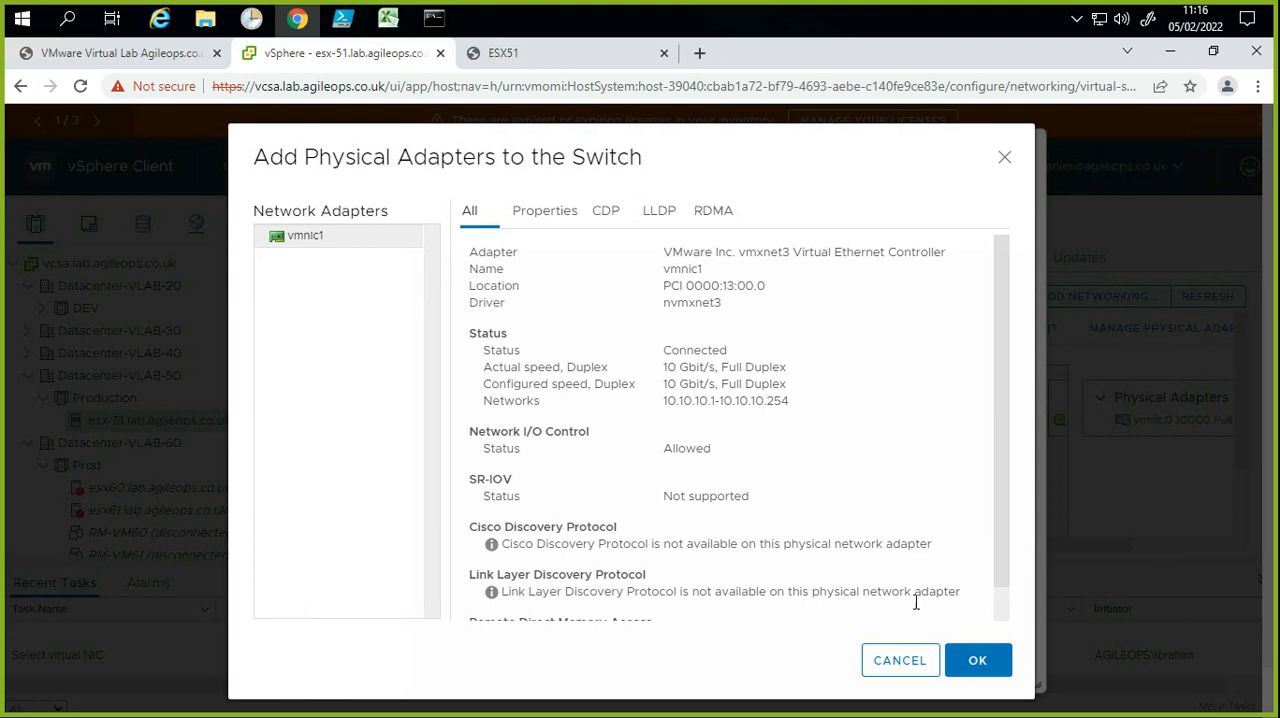
click(977, 660)
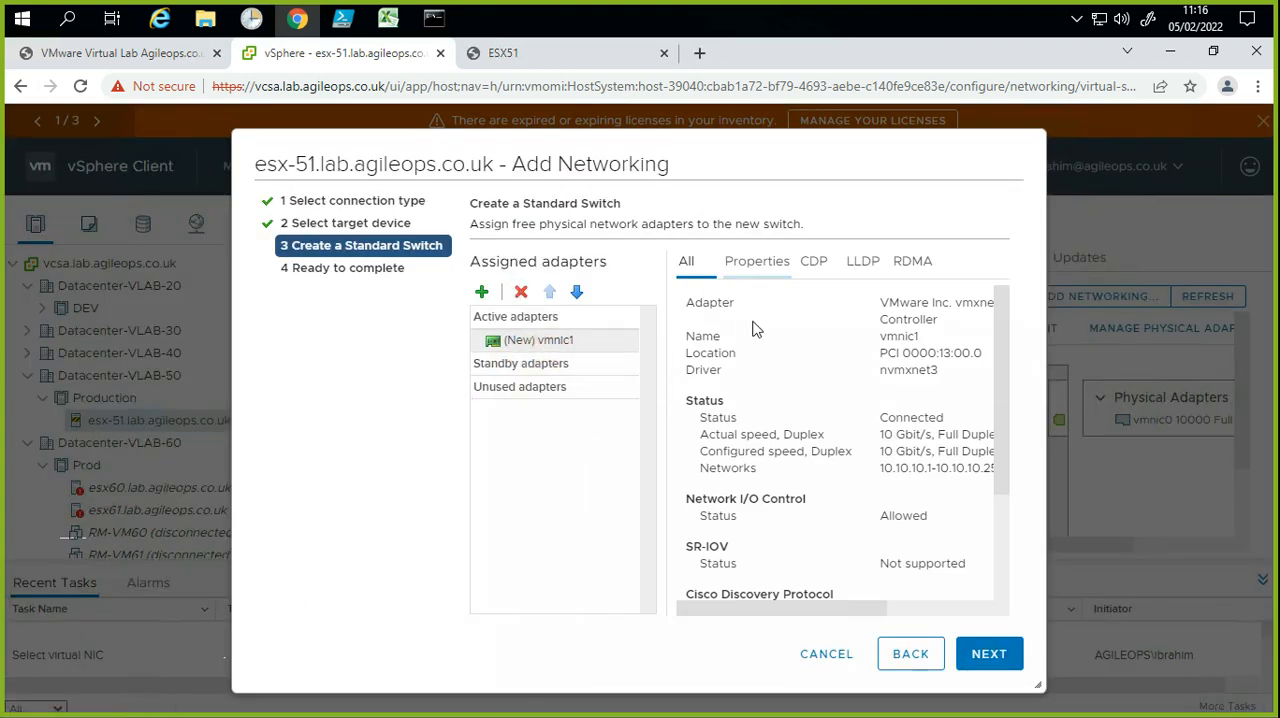
click(989, 654)
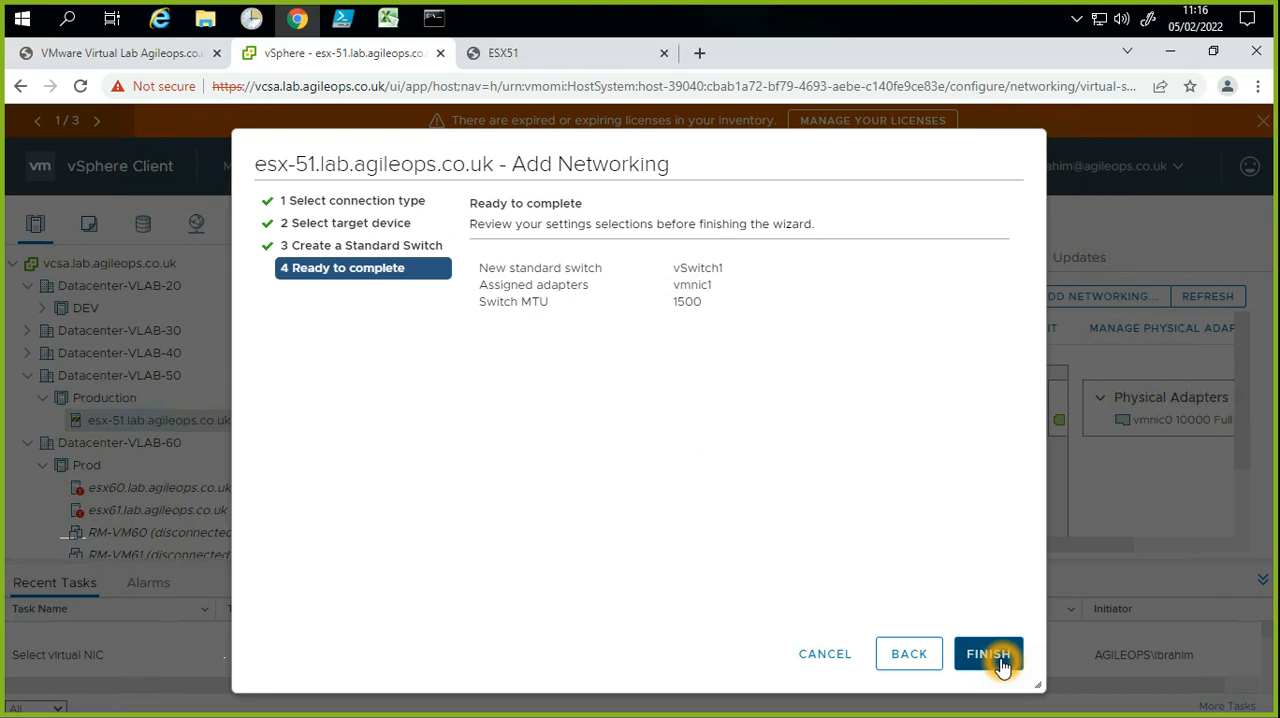
Step: Review the new switch's name and assigned adapter, and finish creating vSwitch1
drag(723, 274, 665, 268)
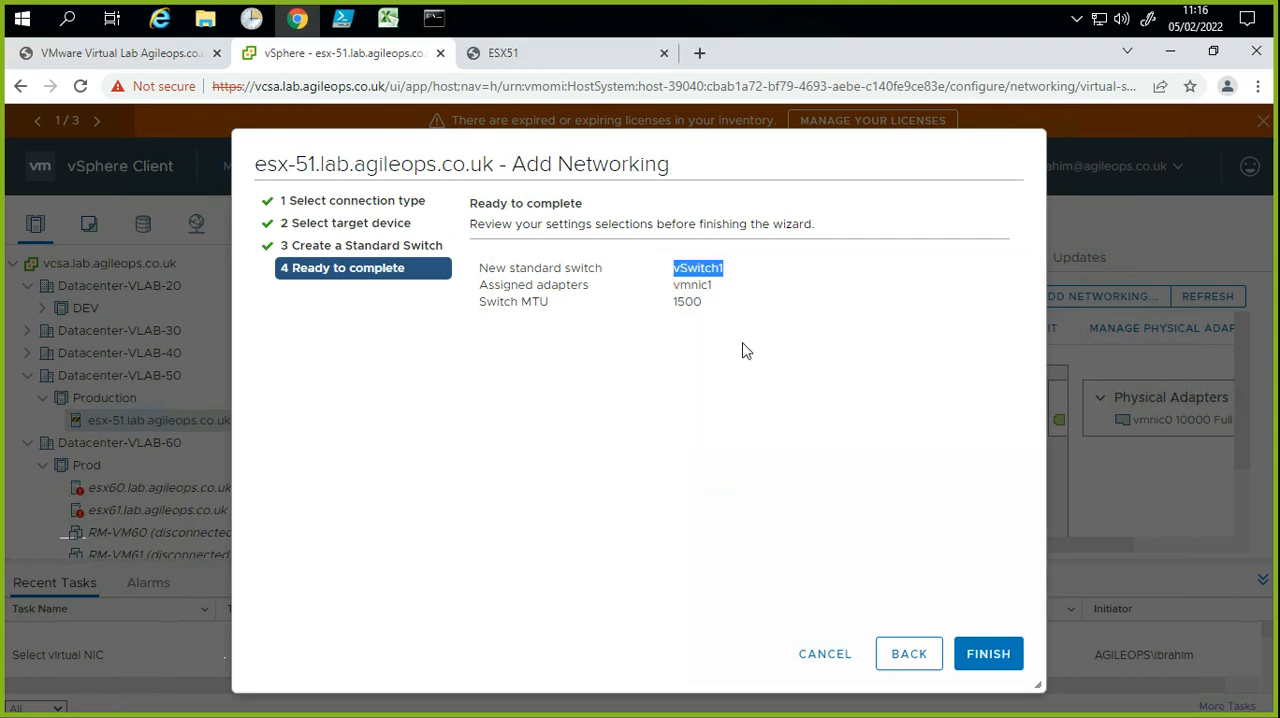
click(728, 293)
click(684, 276)
click(622, 544)
click(1001, 647)
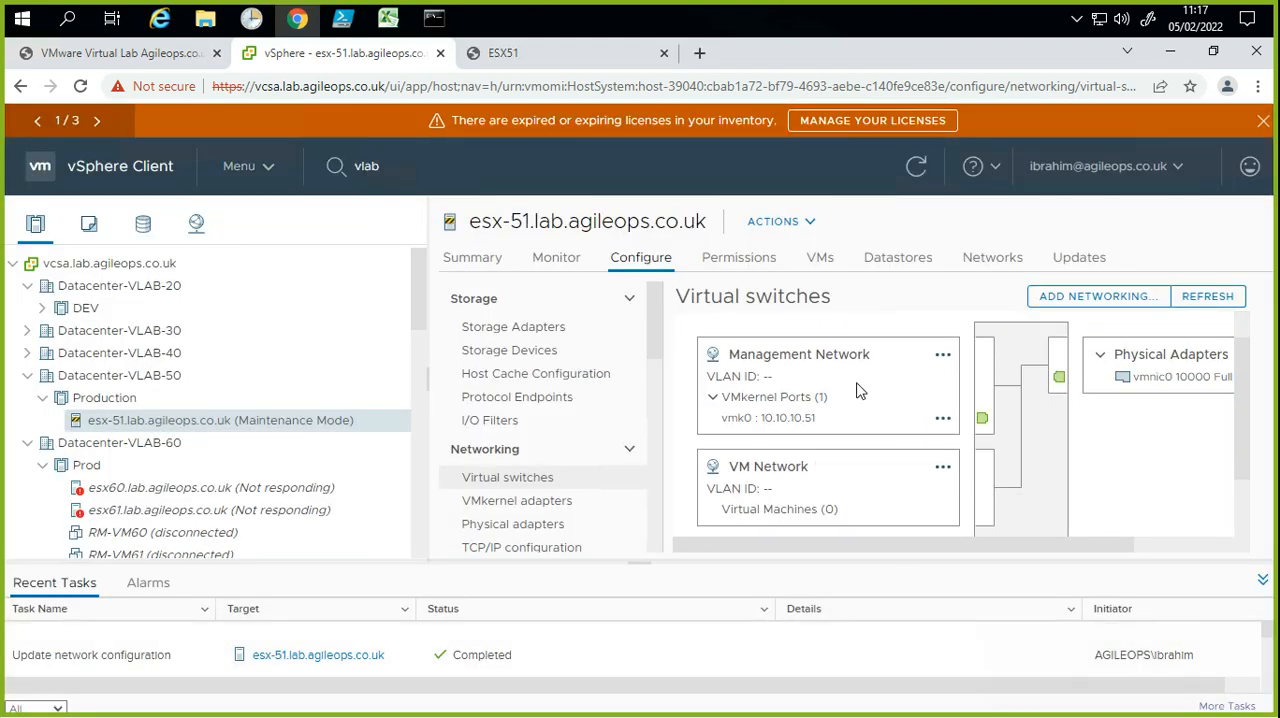
Step: Check the host's list of VMkernel adapters after creating the new switch
click(516, 500)
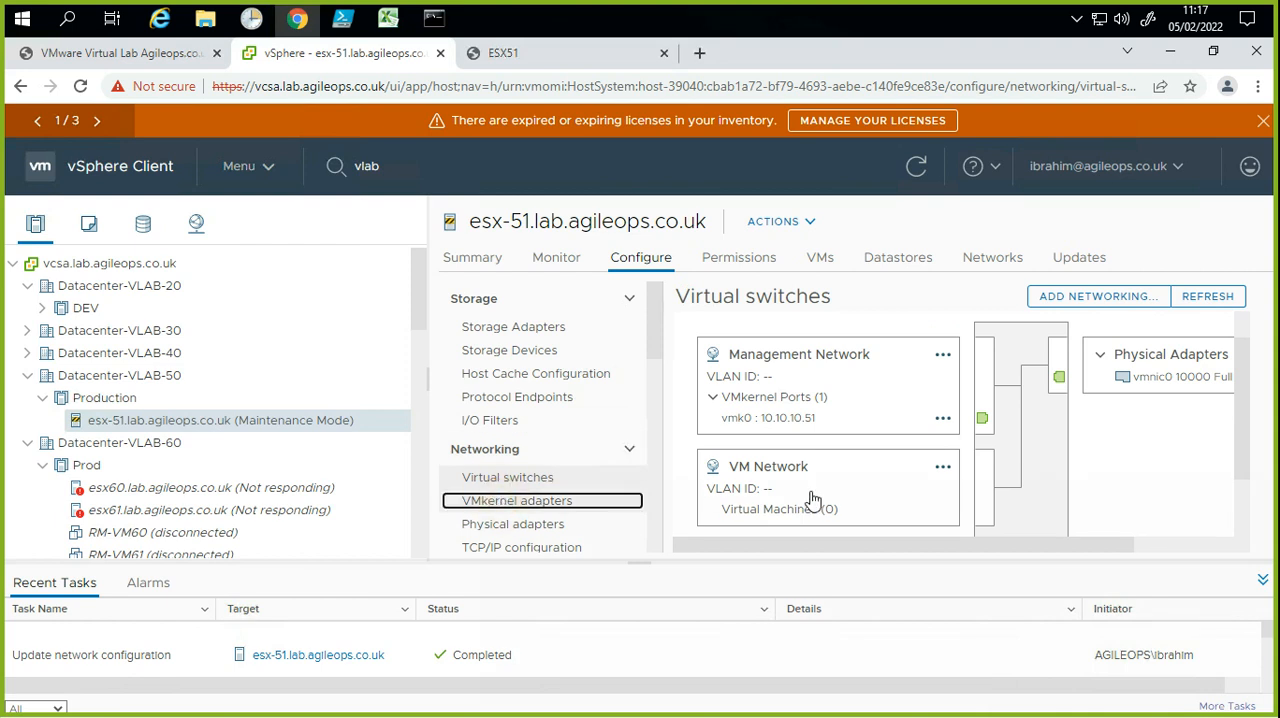
click(812, 500)
click(866, 410)
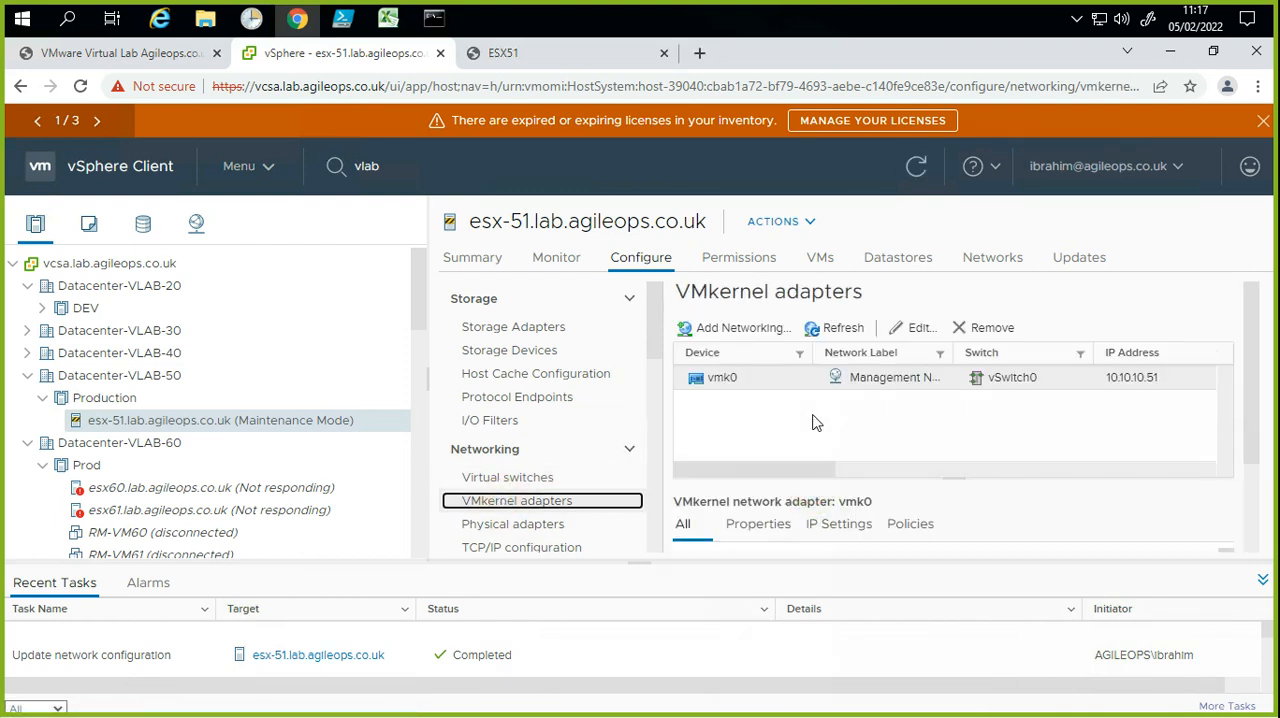
click(841, 412)
click(770, 357)
click(720, 337)
Step: Return to the host's virtual switches and expand vSwitch1 to examine its details
click(565, 478)
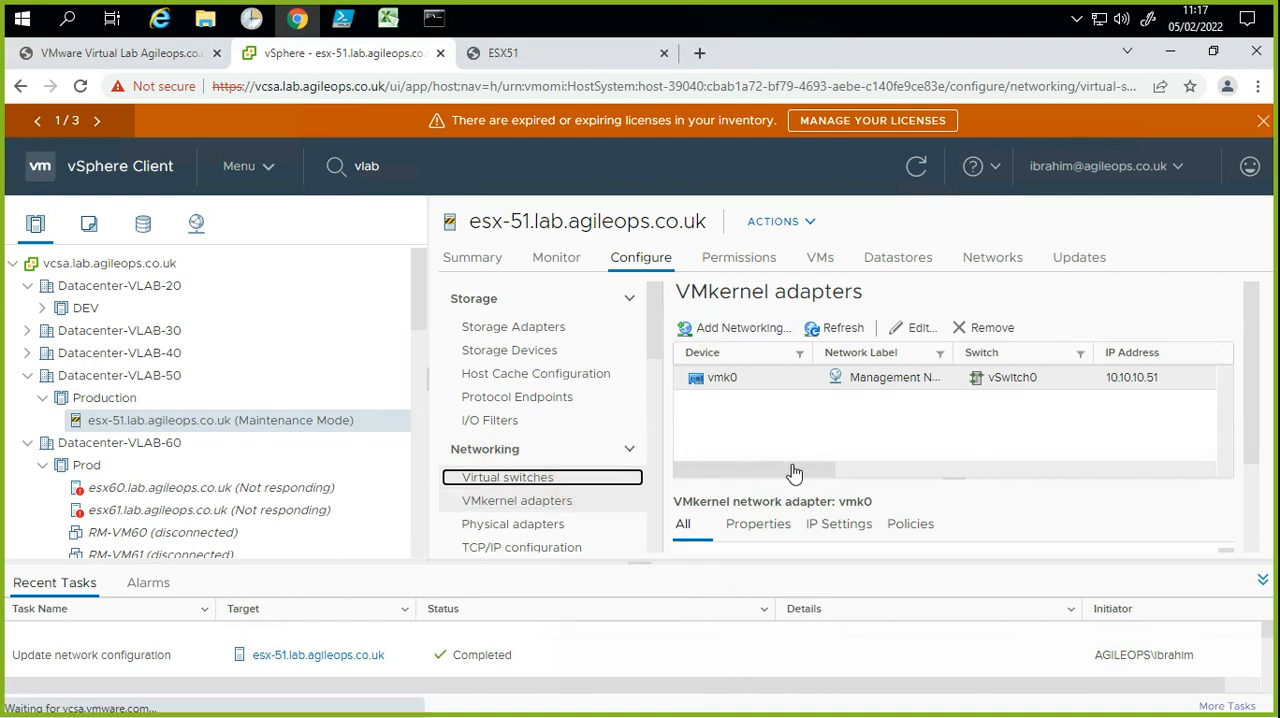
scroll(1071, 443, down, 3)
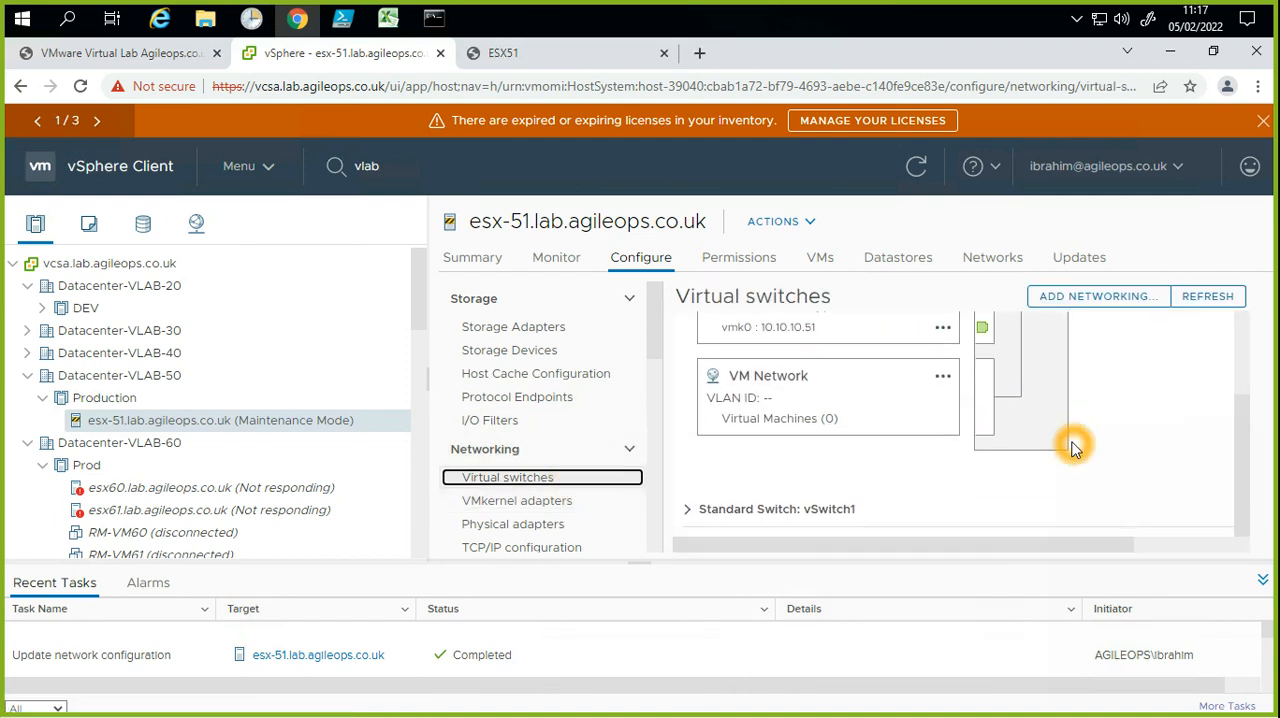
click(689, 511)
scroll(893, 479, down, 3)
scroll(893, 479, up, 3)
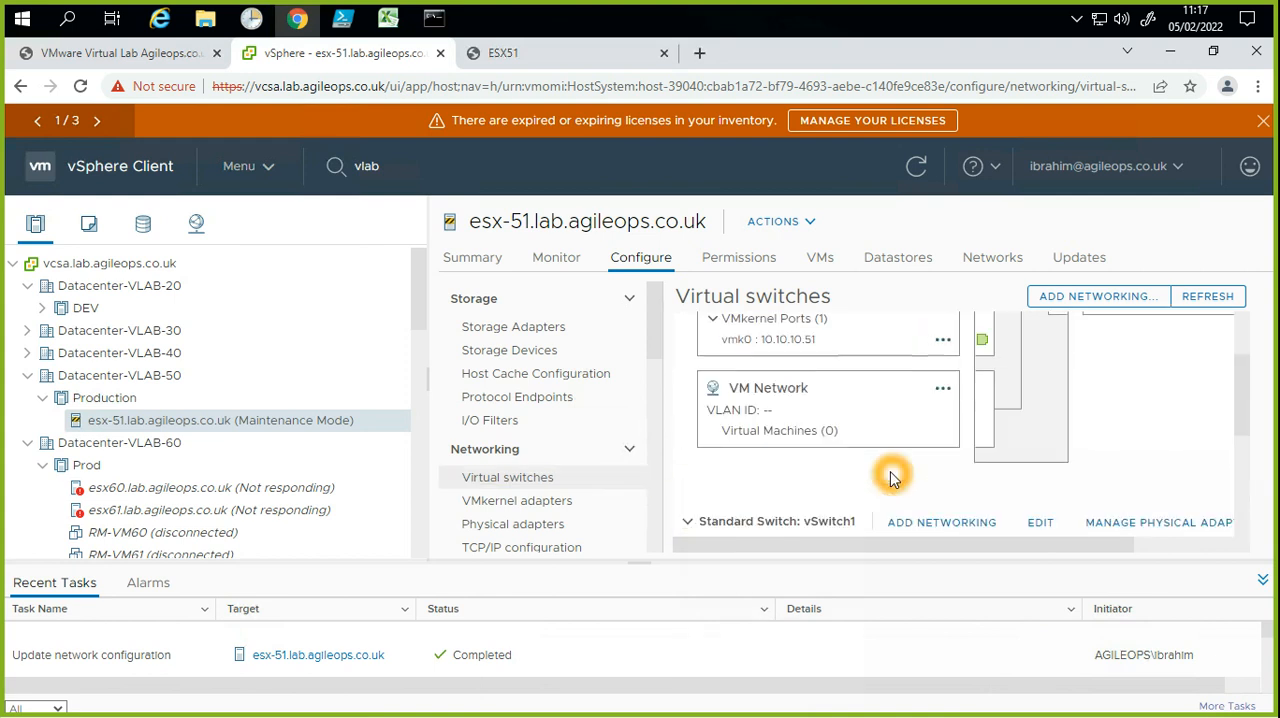
Step: Examine the port groups and physical adapter of vSwitch1 on the host
scroll(893, 479, down, 2)
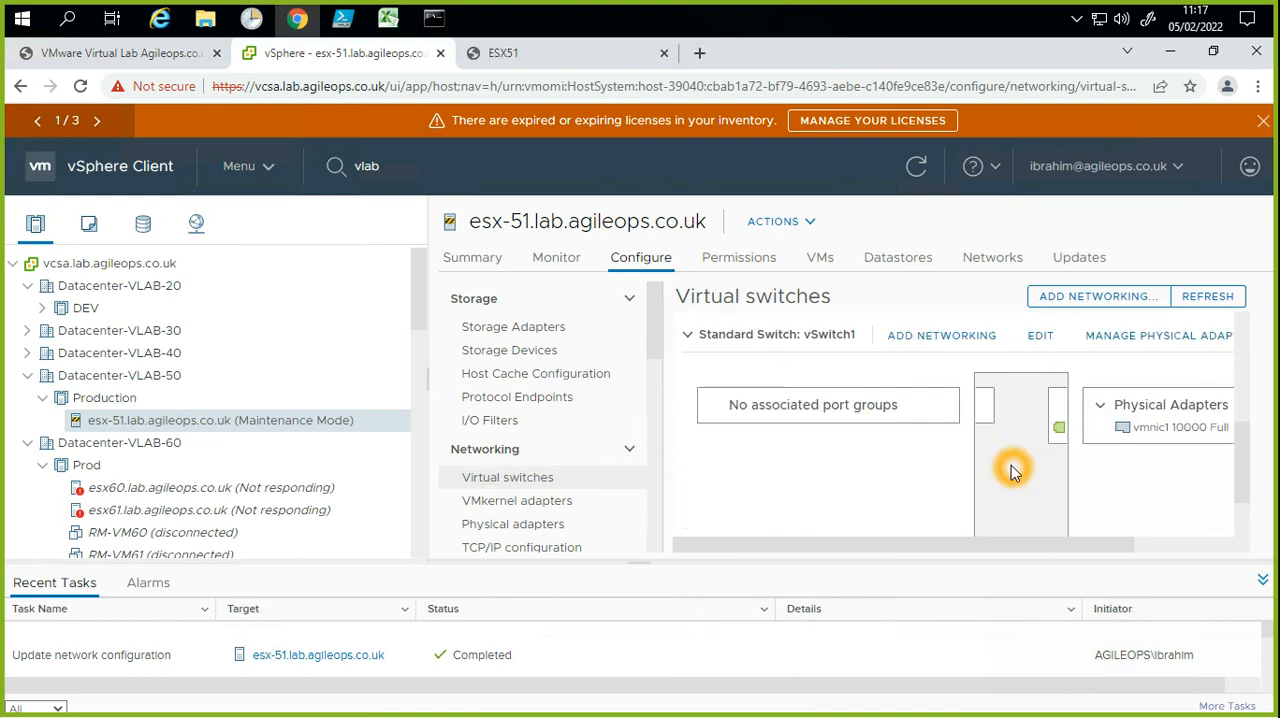
scroll(1010, 468, up, 1)
click(876, 447)
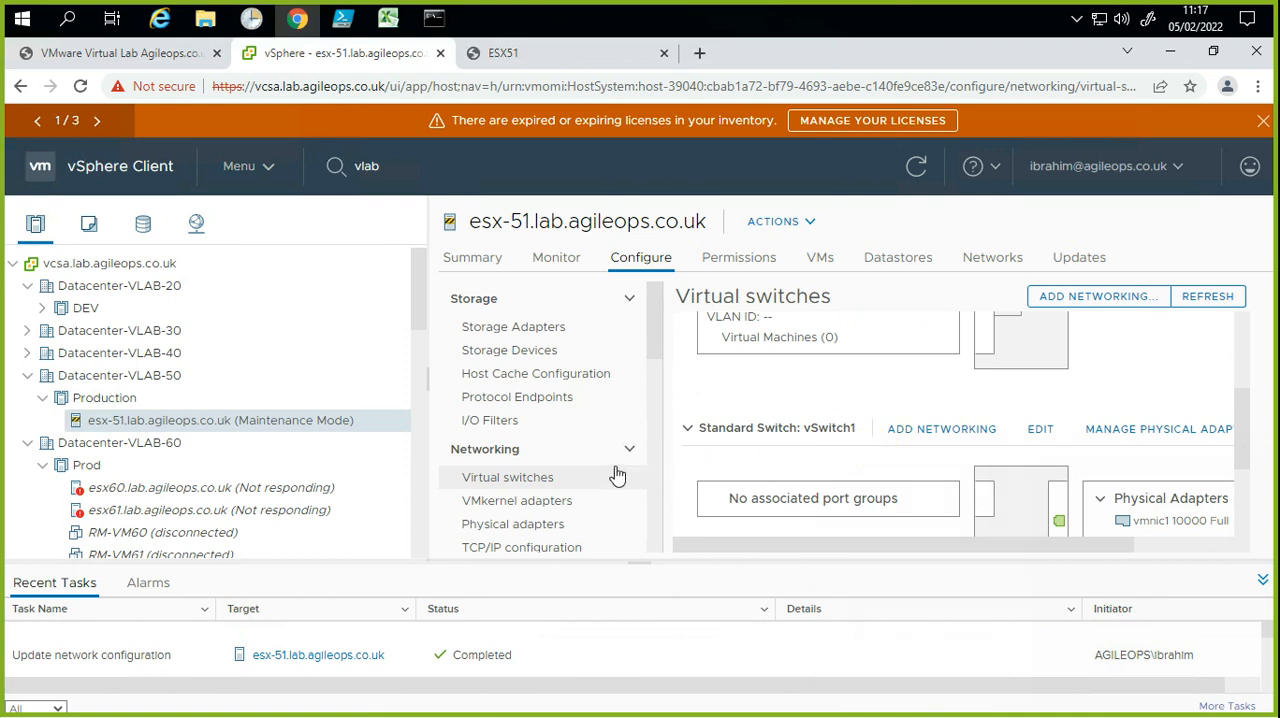
Step: Begin adding networking from the host's VMkernel adapters, with VMkernel Network Adapter as the connection type
click(529, 503)
click(733, 331)
click(733, 330)
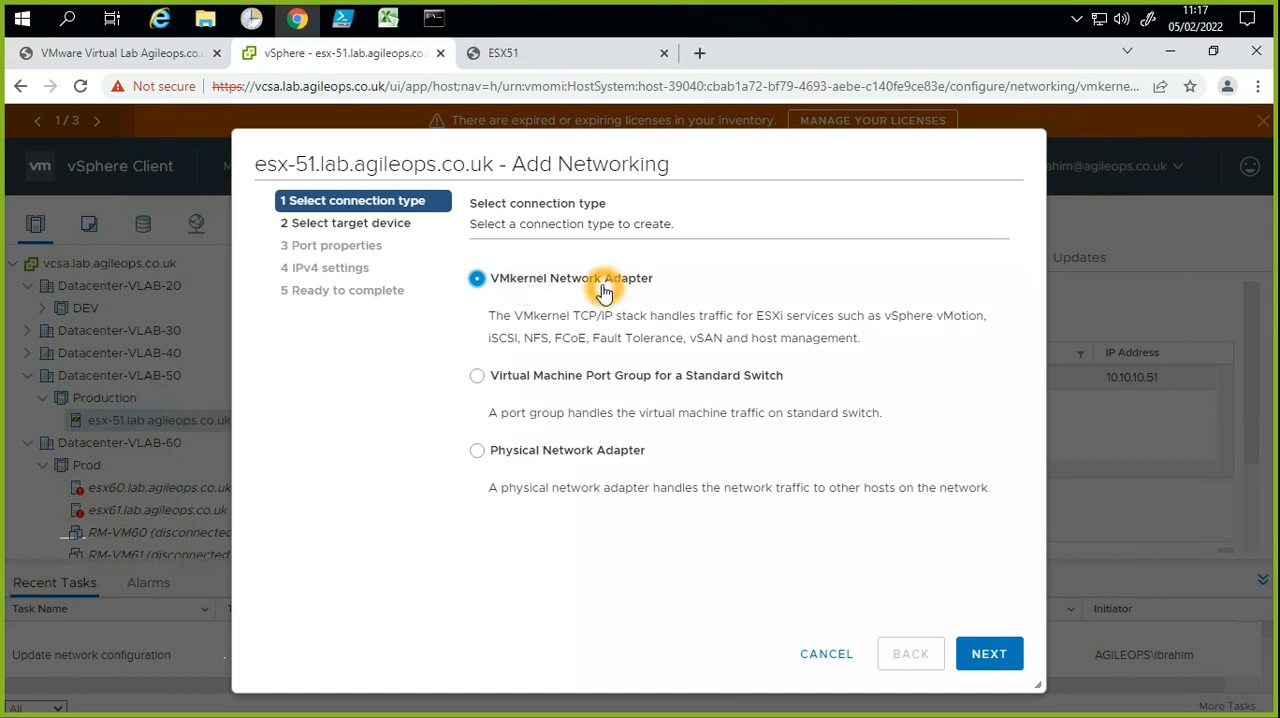
click(990, 655)
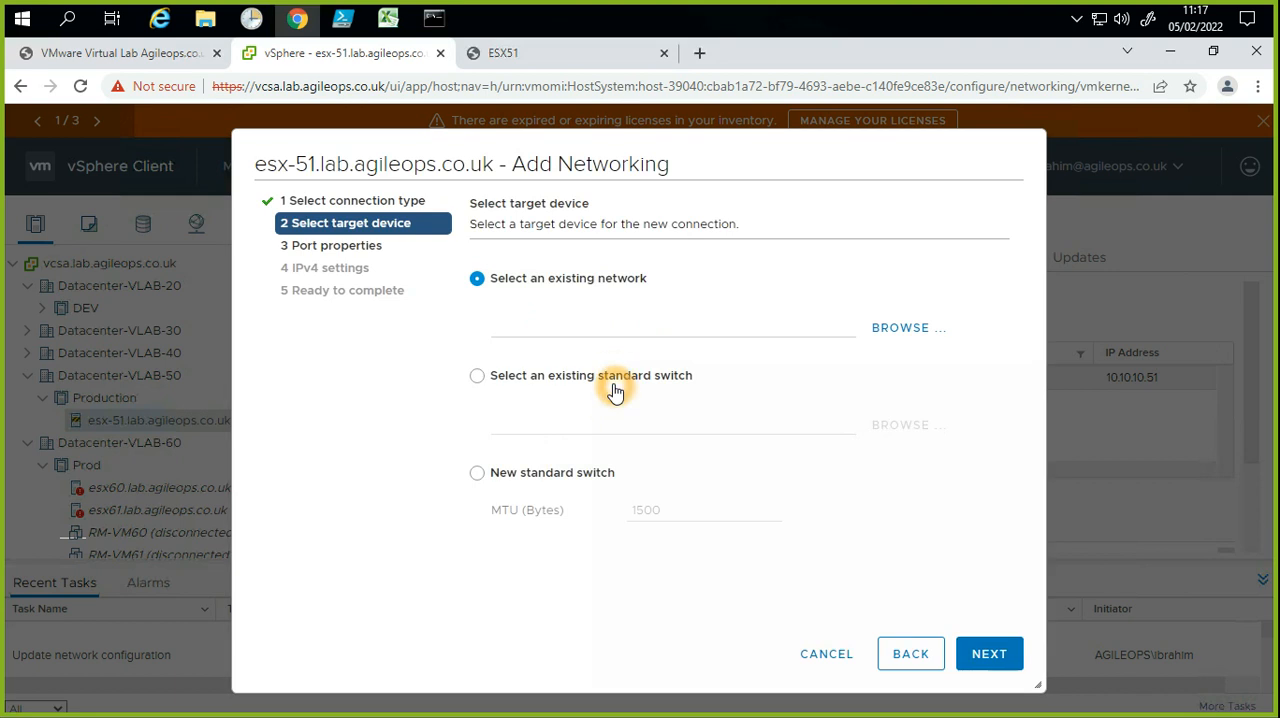
Step: Choose existing standard switch vSwitch1 as the target device and continue to the port properties
click(615, 390)
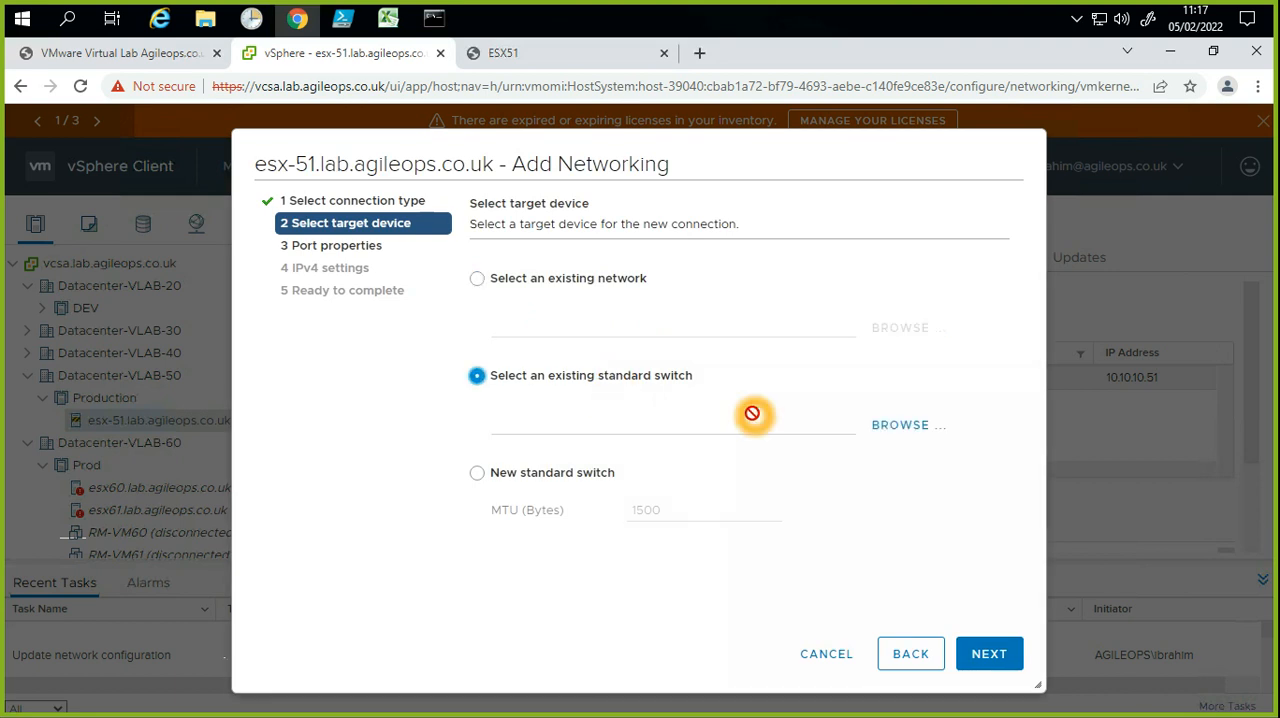
click(893, 444)
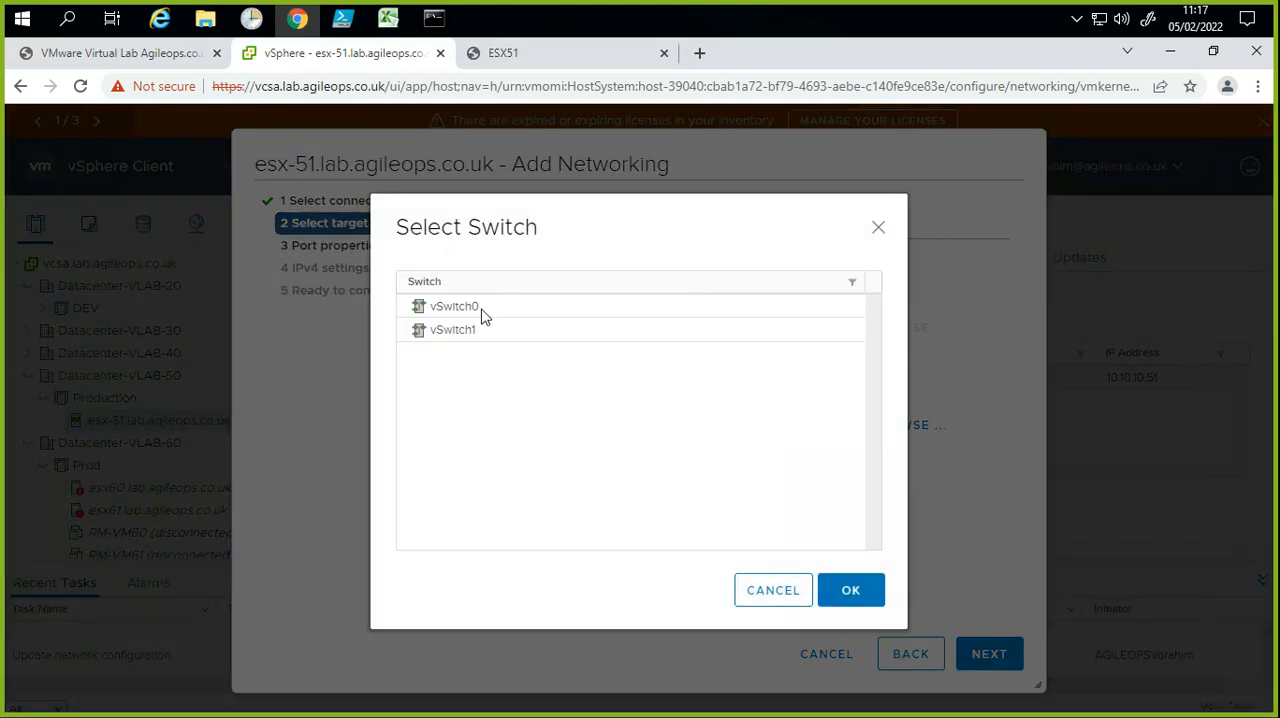
click(494, 334)
click(847, 595)
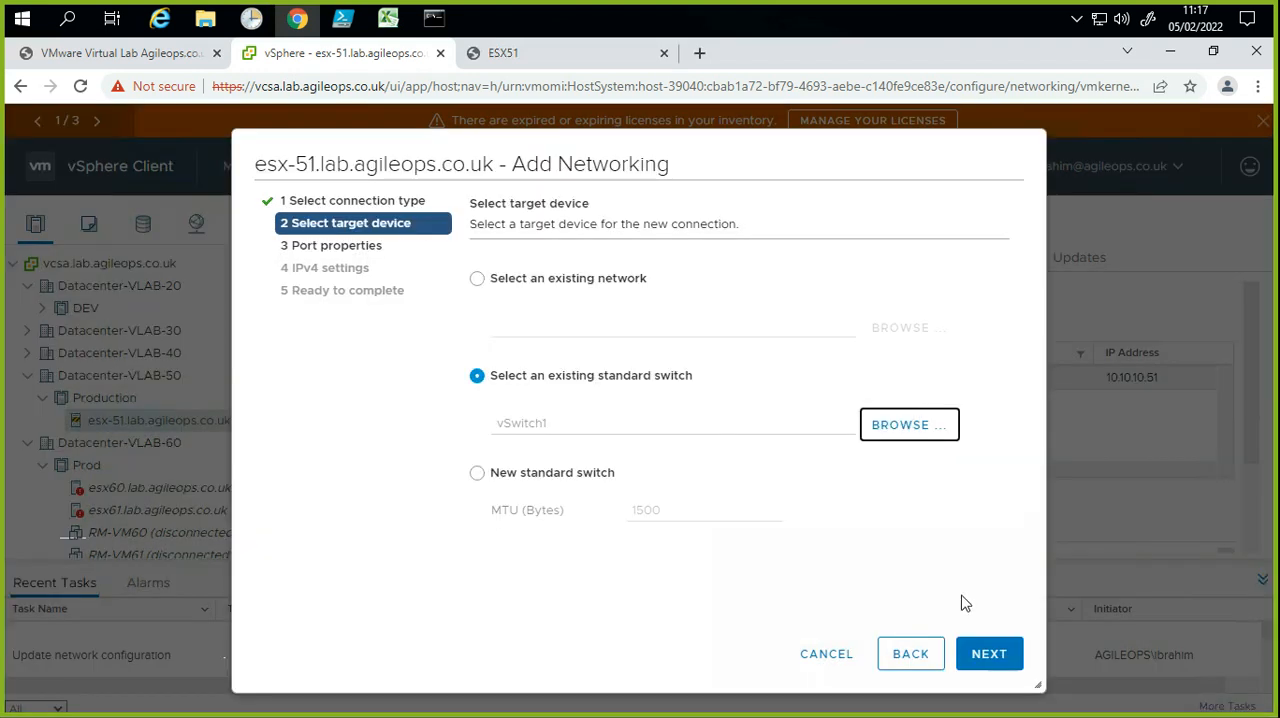
click(994, 640)
click(975, 652)
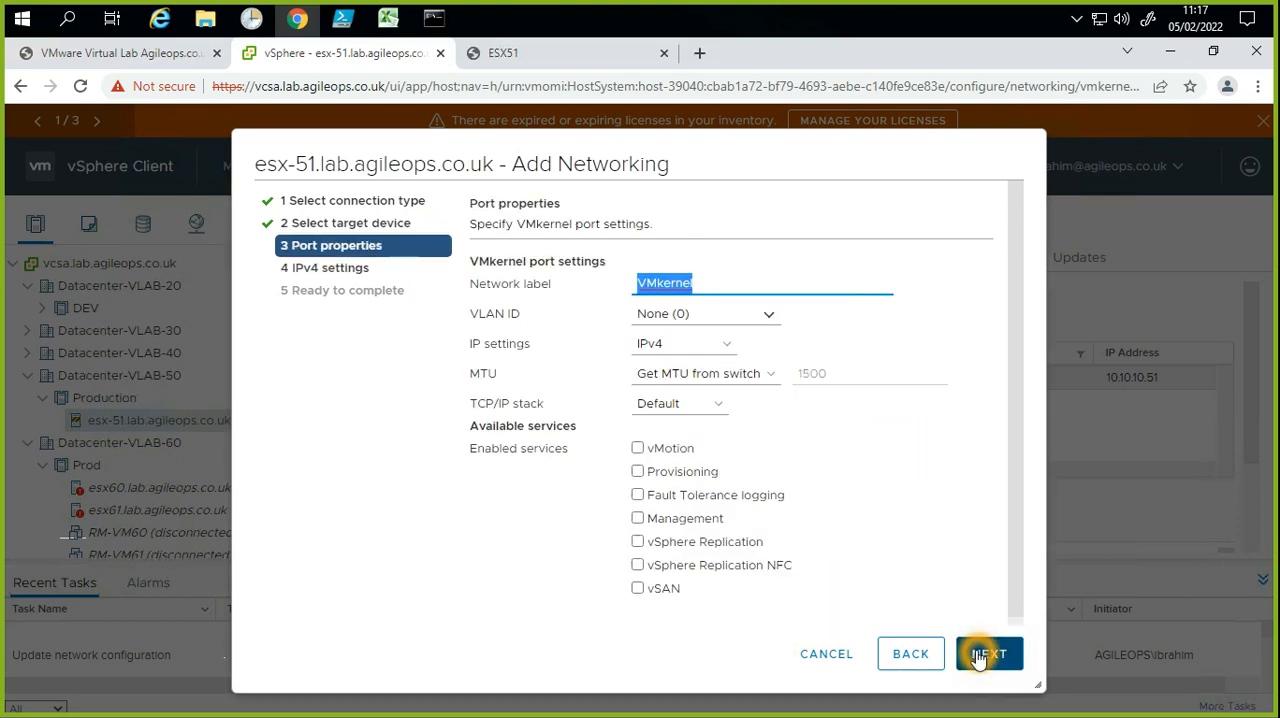
Step: Set the VMkernel port's network label to VMk_ISCSI and continue to the IPv4 settings
key(Right)
key(BackSpace)
key(BackSpace)
key(BackSpace)
key(BackSpace)
key(BackSpace)
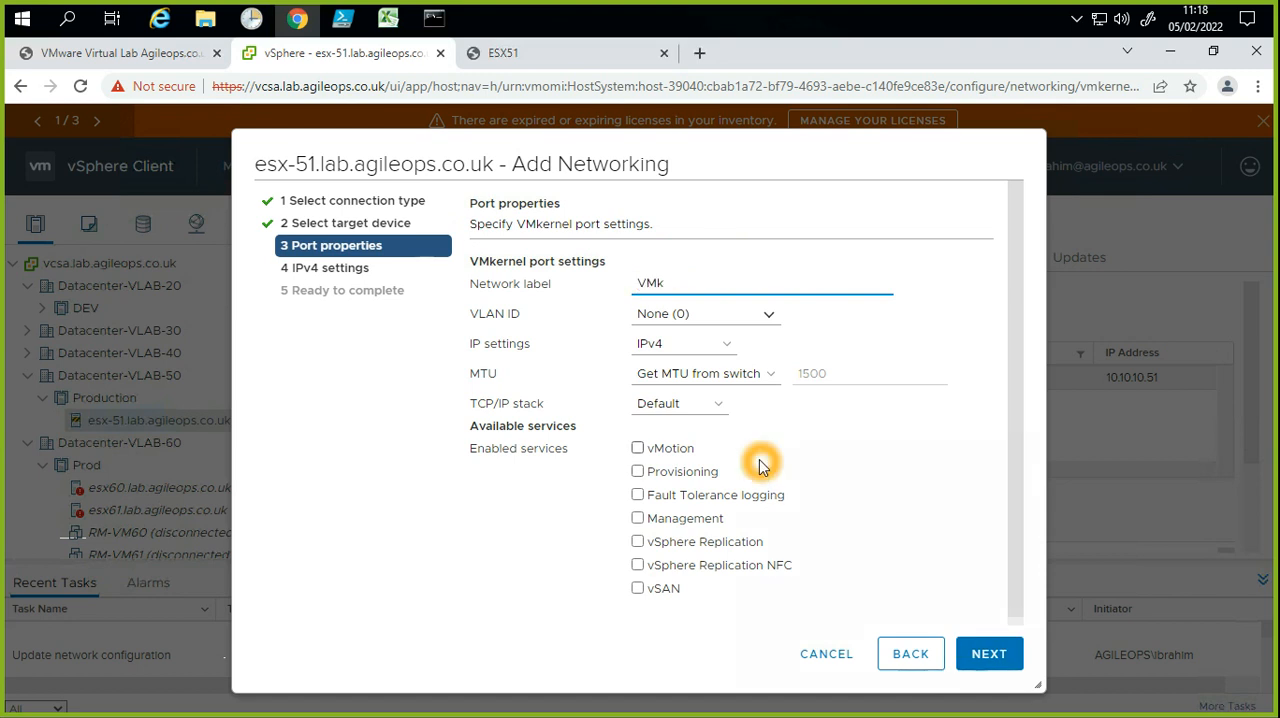
text(_ISCSI)
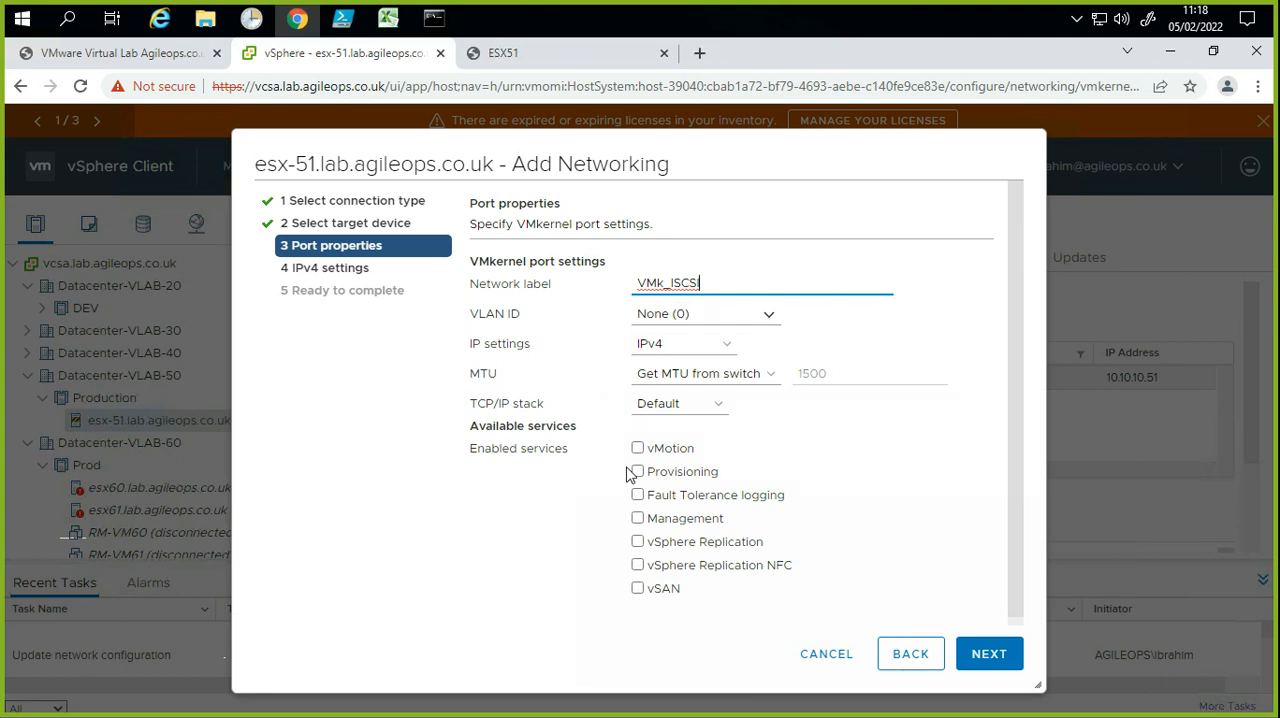
click(980, 662)
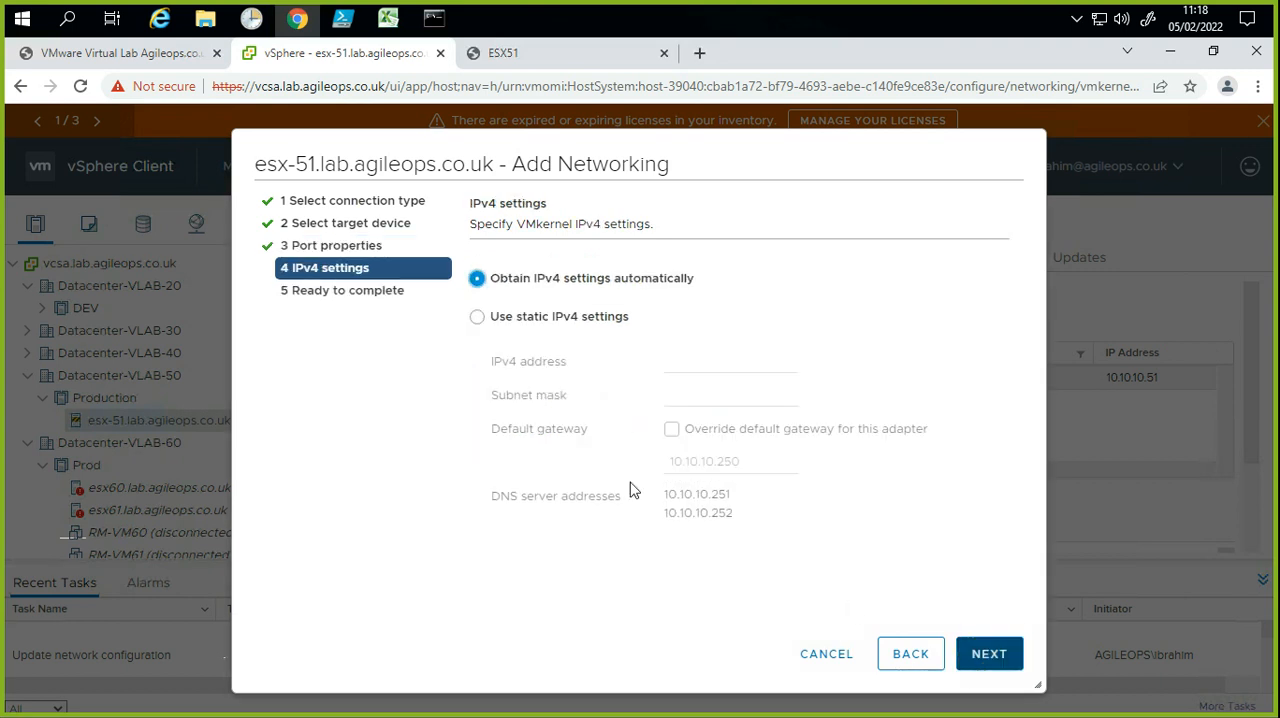
Step: Use static IPv4 settings with address 10.10.11.51 and subnet mask 255.0.0.0 for the iSCSI adapter
click(552, 318)
click(685, 360)
text(10.10.)
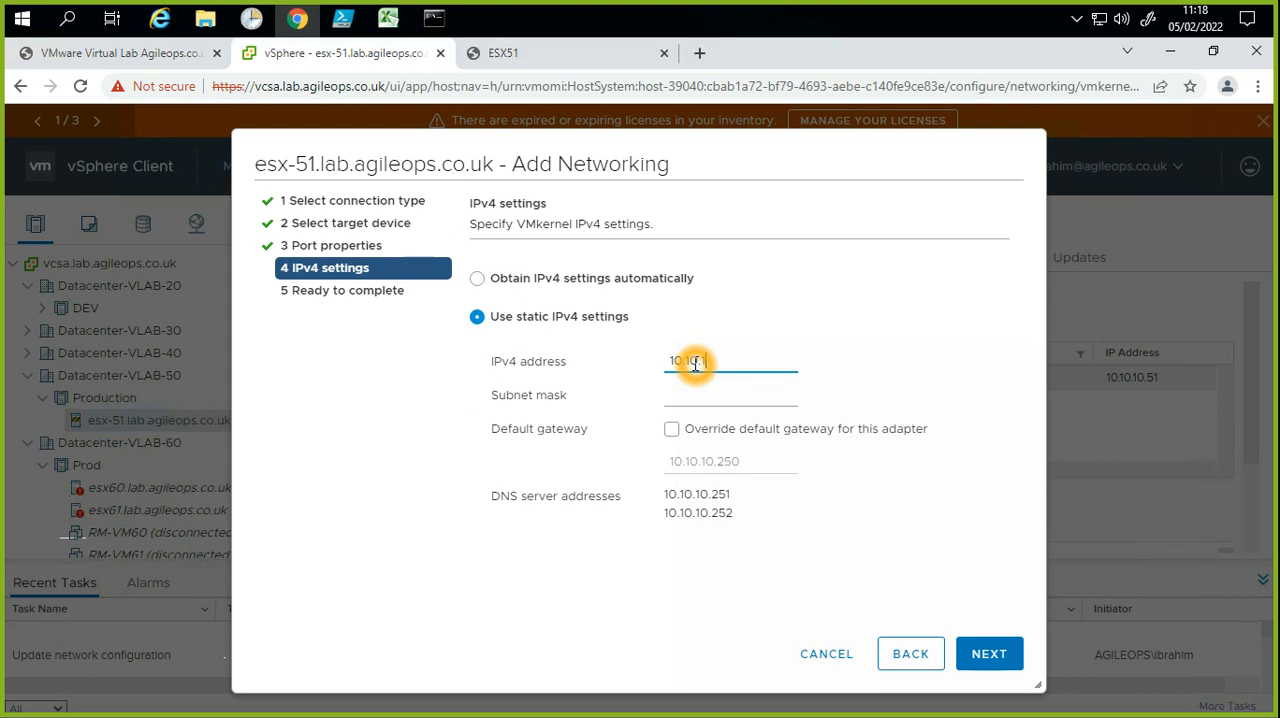
text(11.51)
click(684, 400)
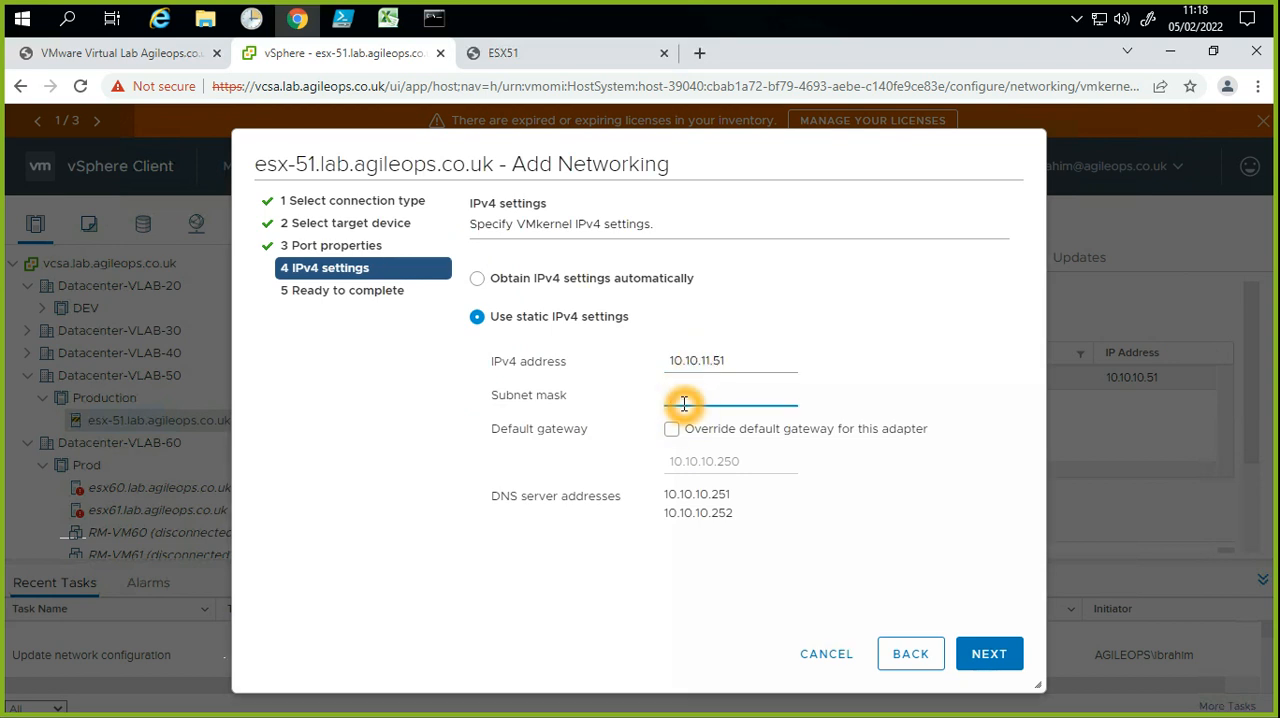
text(255.0.0.0)
click(751, 310)
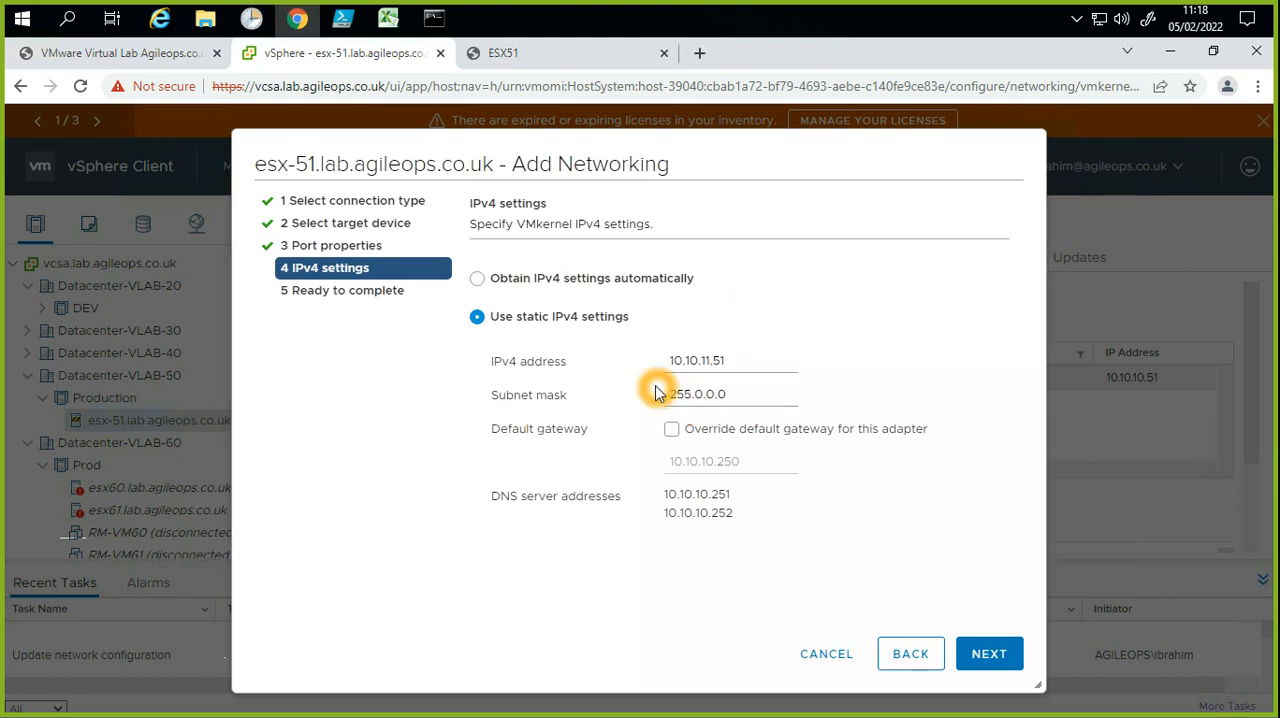
drag(721, 368, 668, 364)
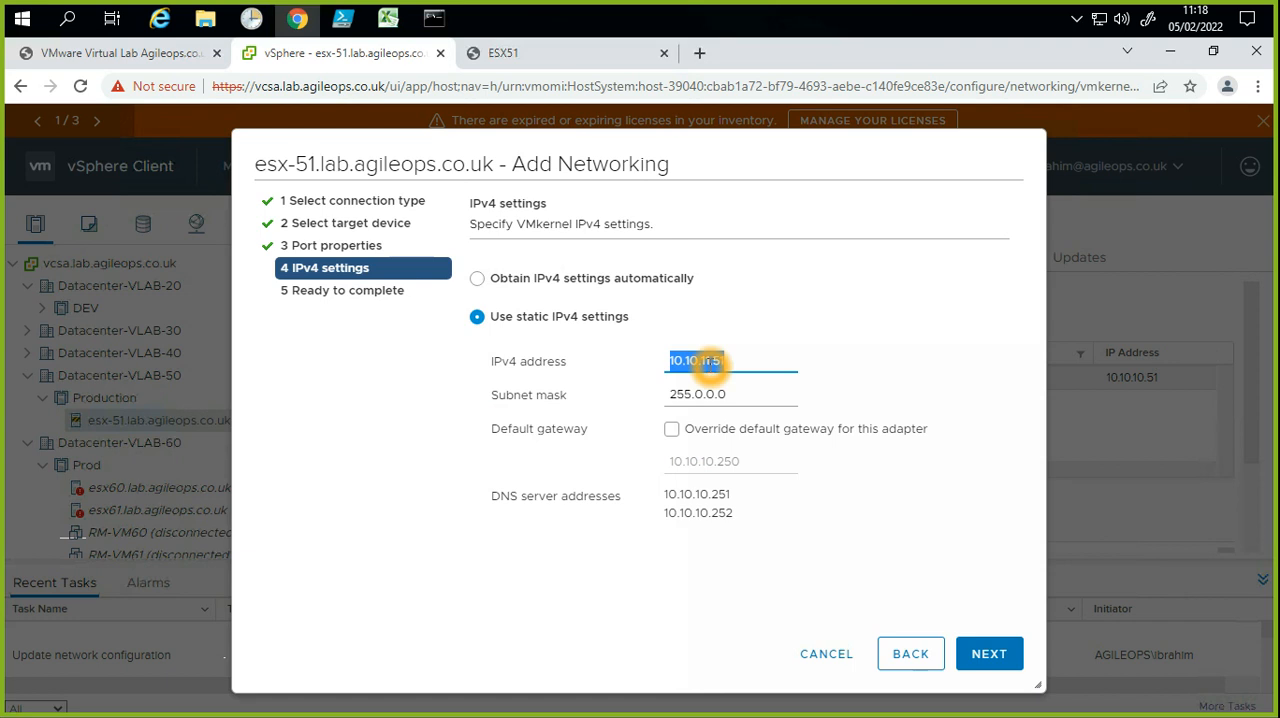
click(709, 364)
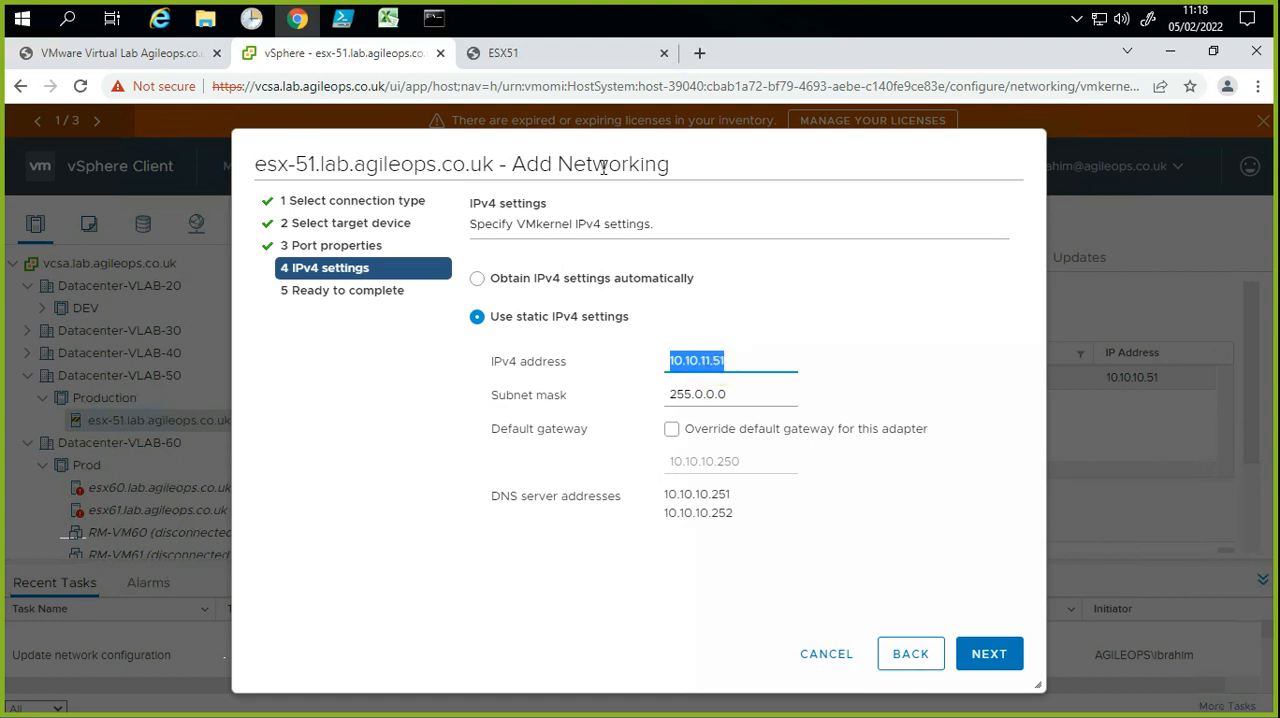
Step: Open 10.10.11.1 in a new browser tab to check the FreeNAS address, and return to the vSphere Add Networking wizard
key(ctrl+t)
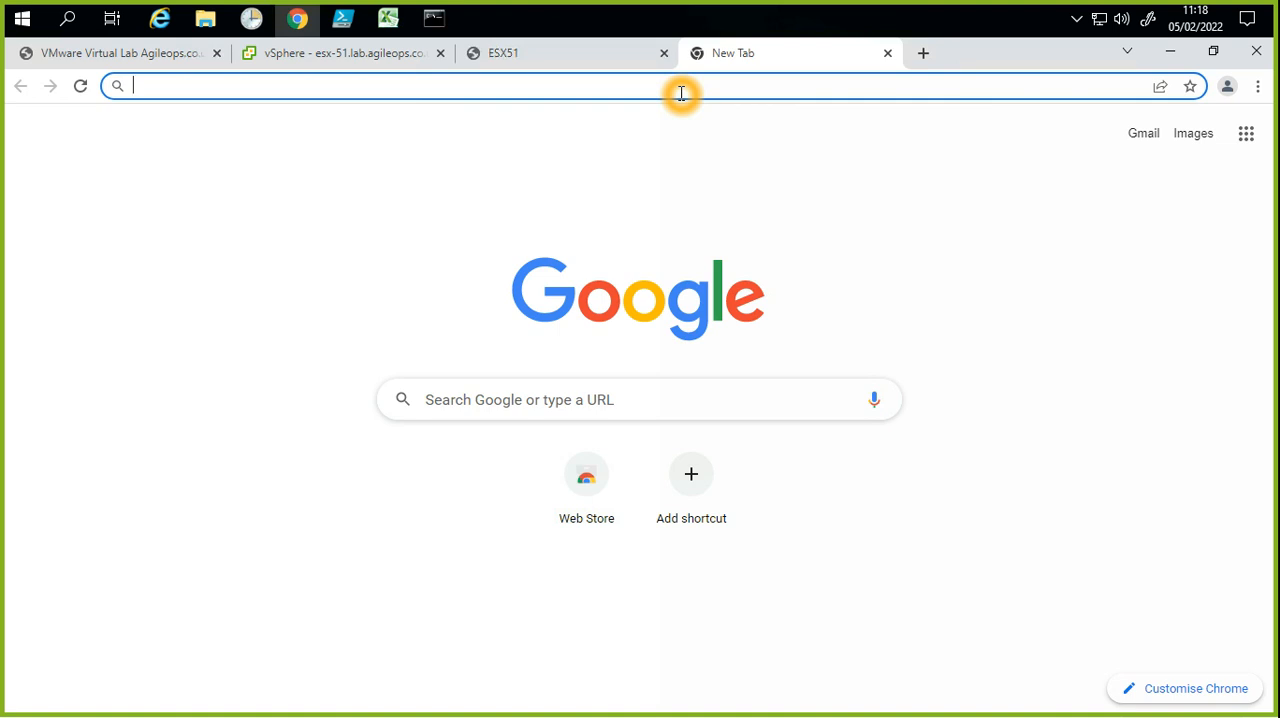
text(10)
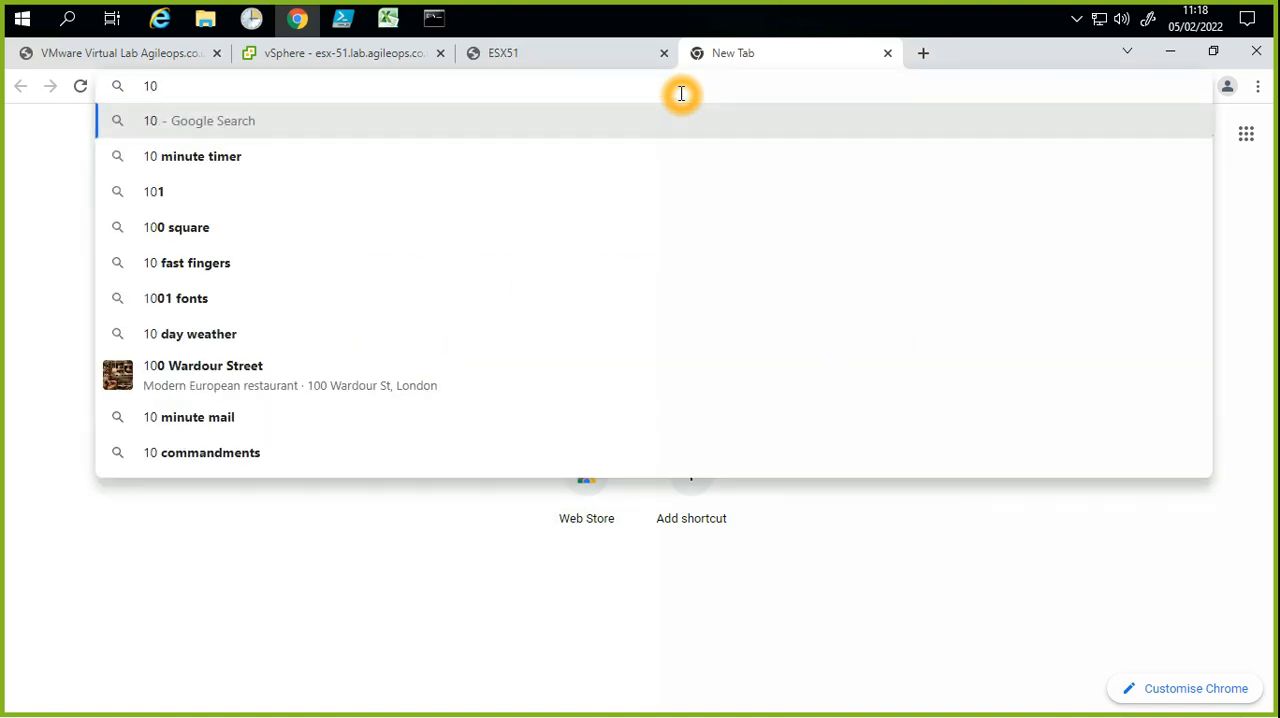
text(.10.)
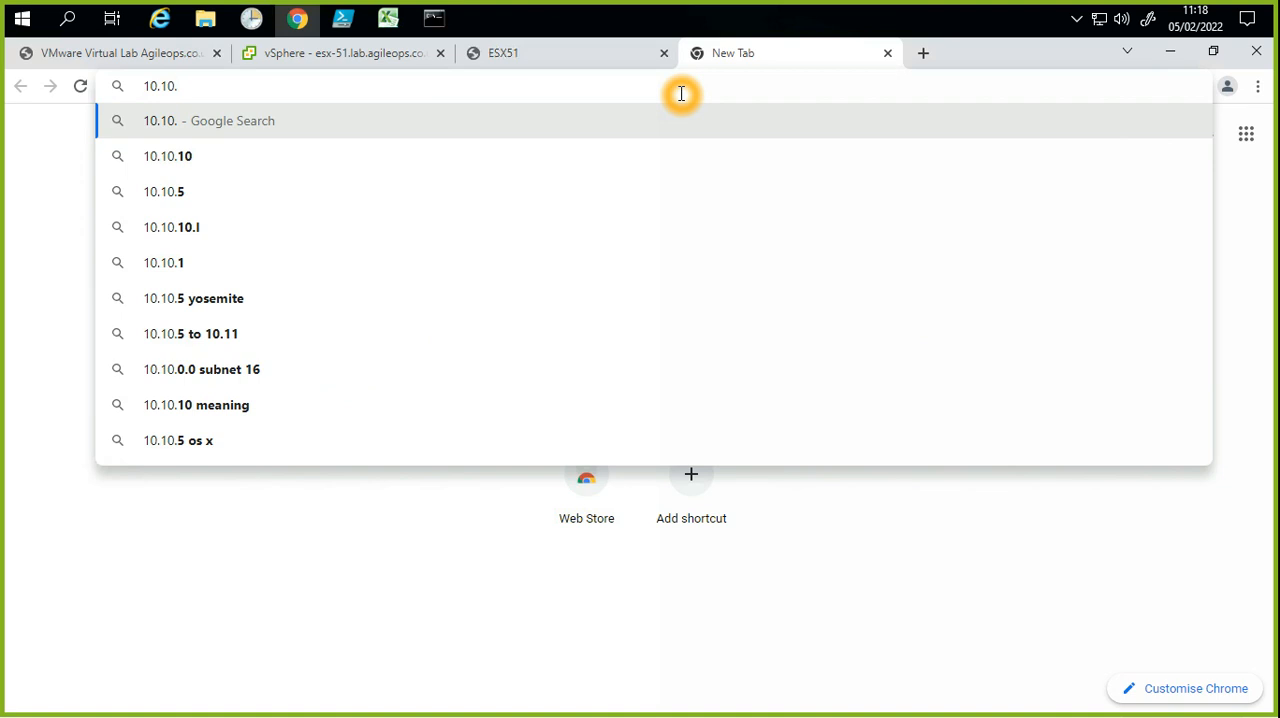
text(11.1)
key(Return)
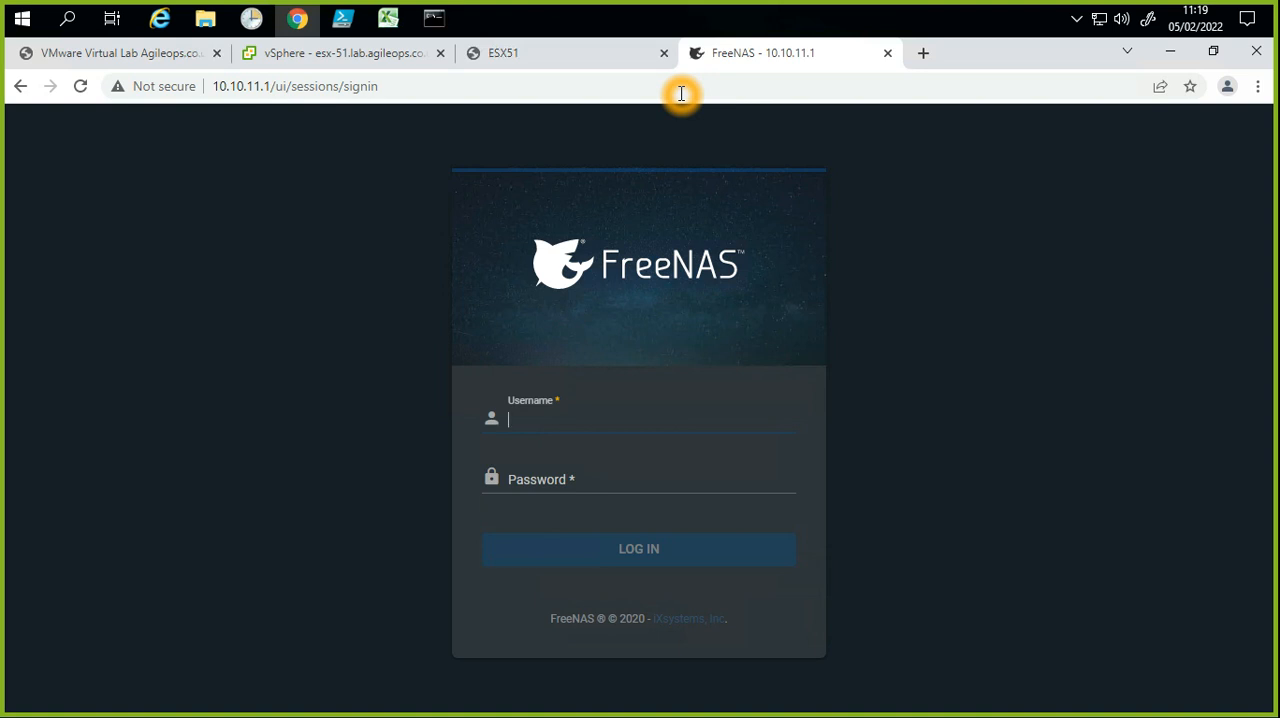
drag(216, 86, 272, 86)
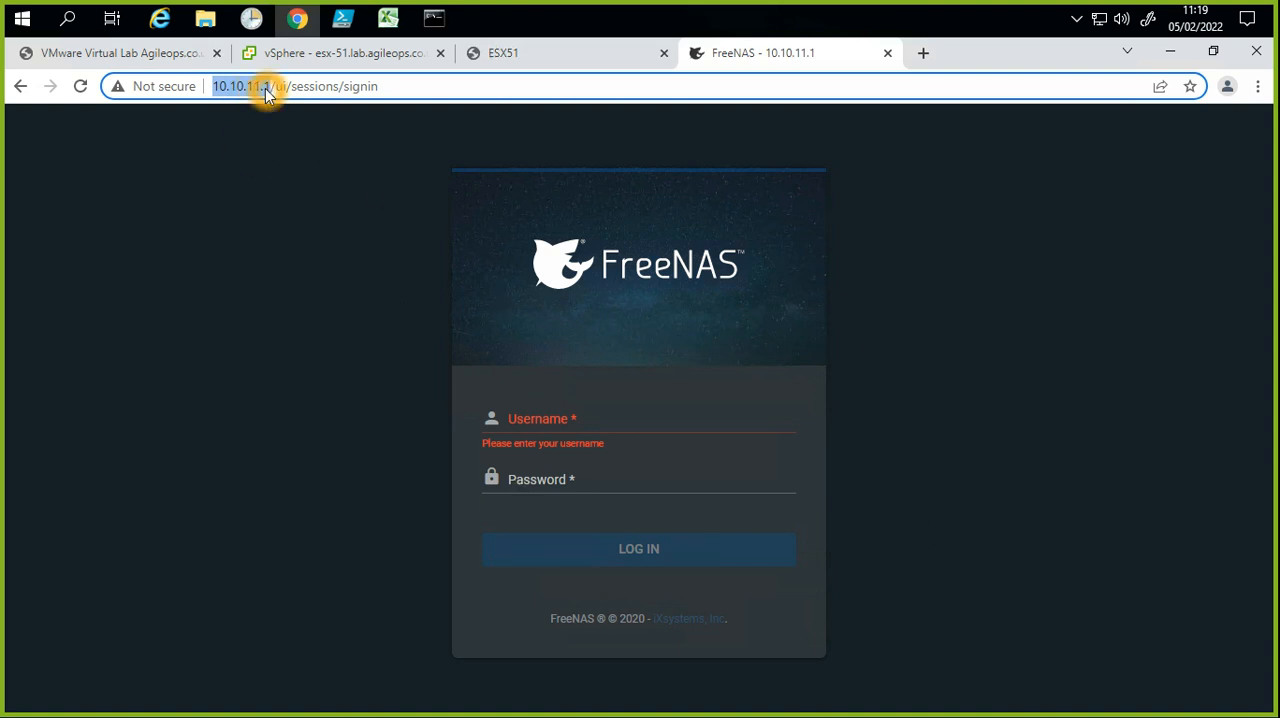
click(492, 52)
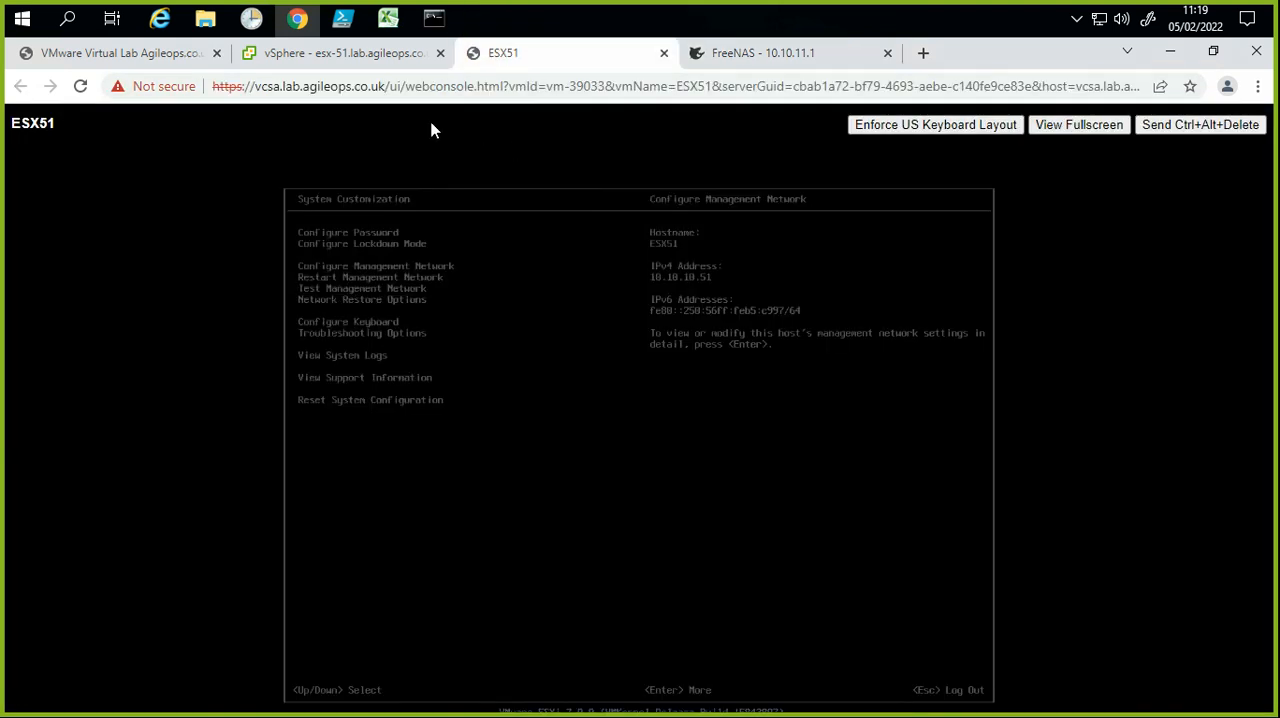
click(306, 52)
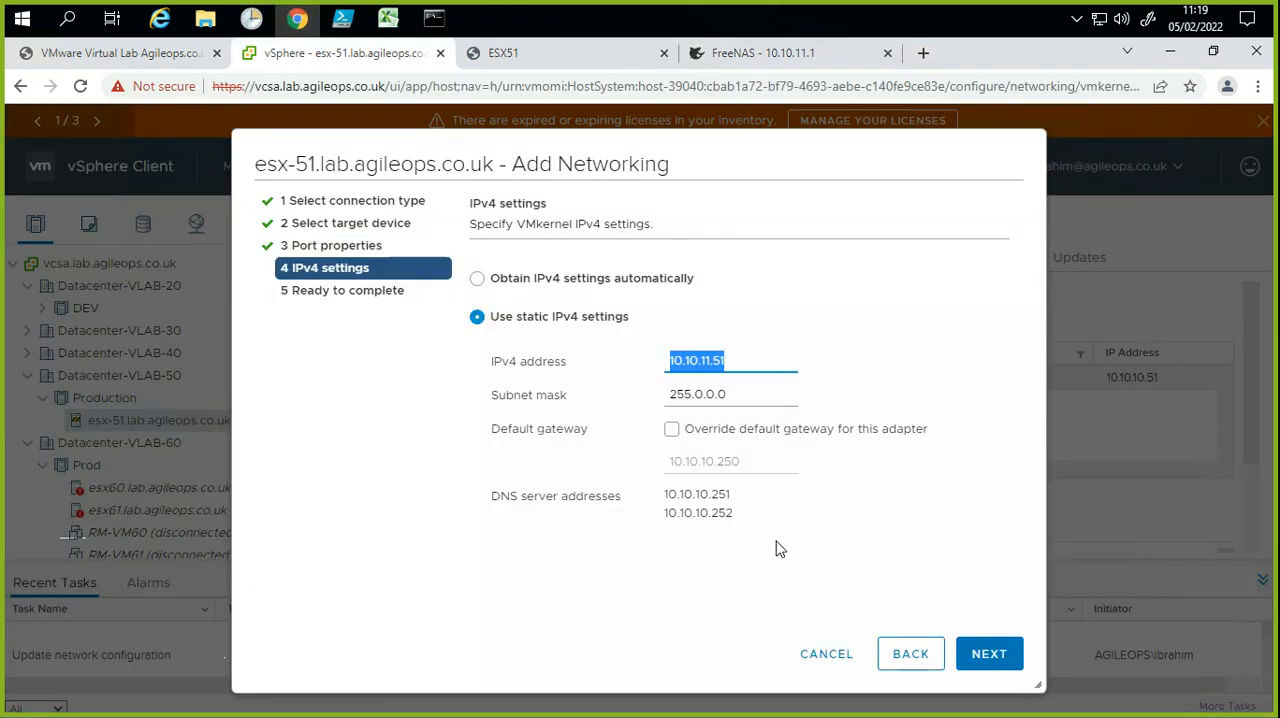
Step: Review the port properties and the static IPv4 address and subnet mask of the iSCSI adapter
click(915, 668)
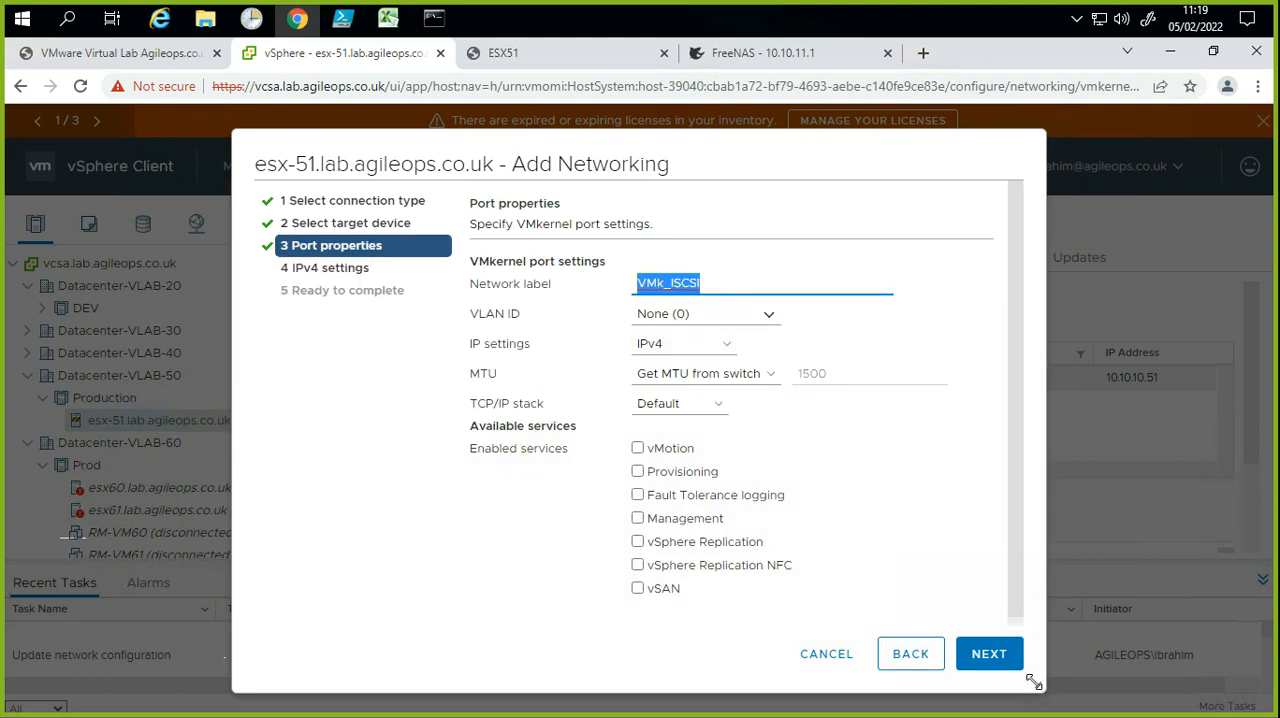
click(990, 655)
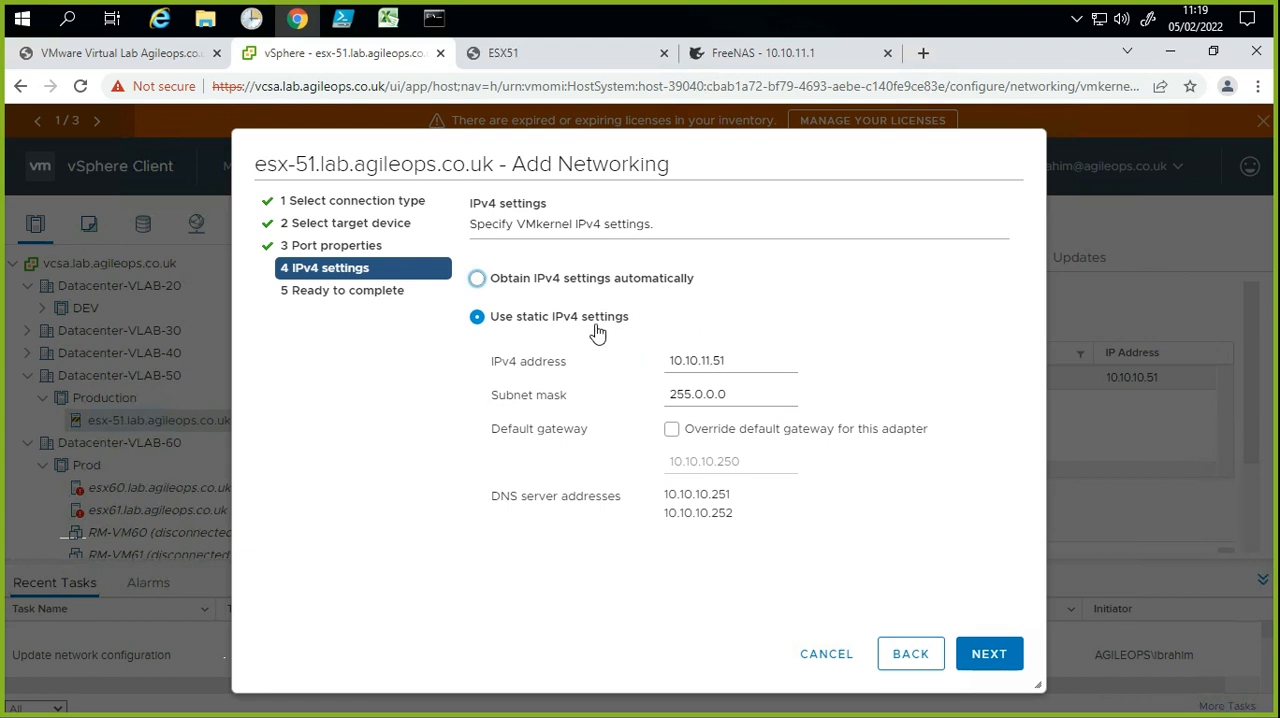
click(674, 362)
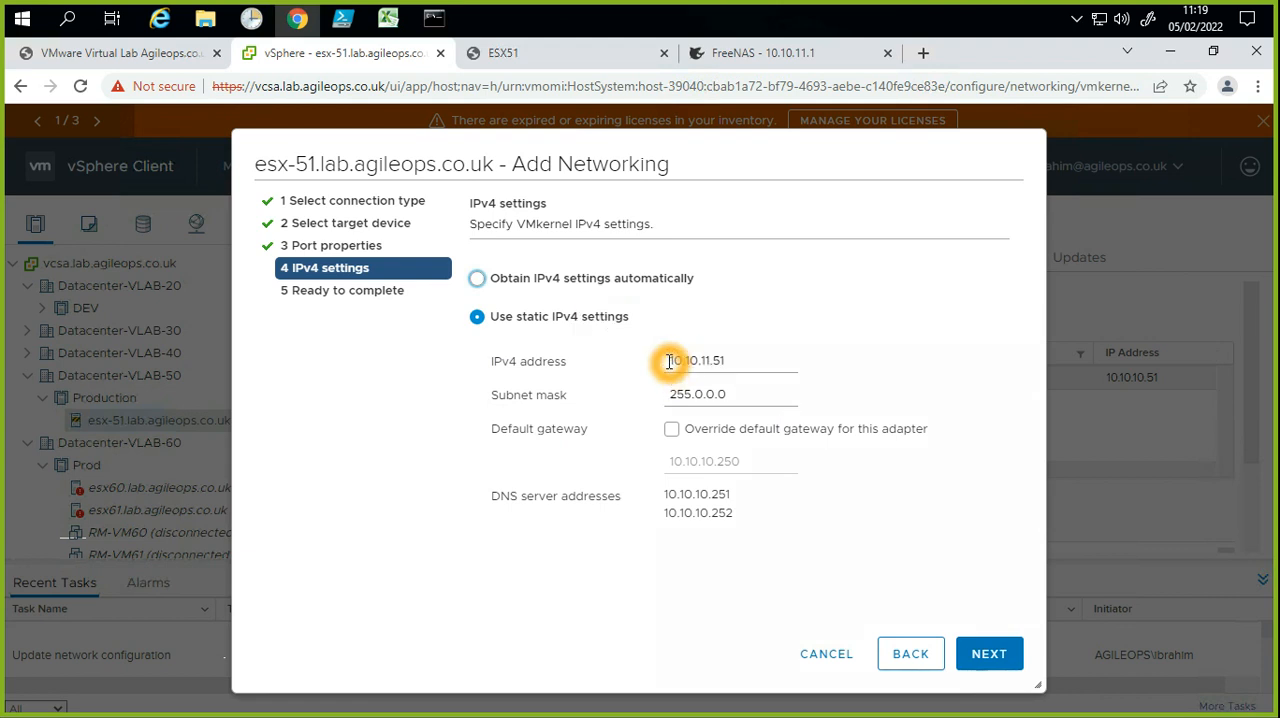
click(702, 364)
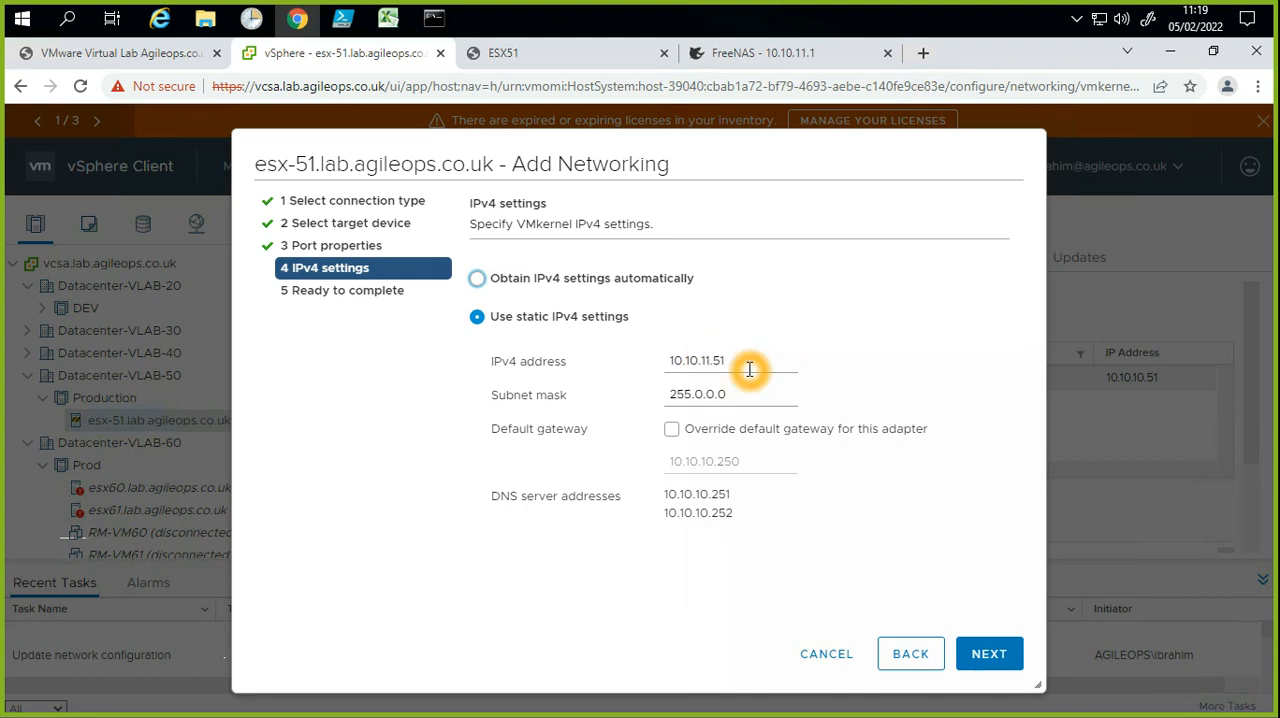
drag(750, 369, 660, 372)
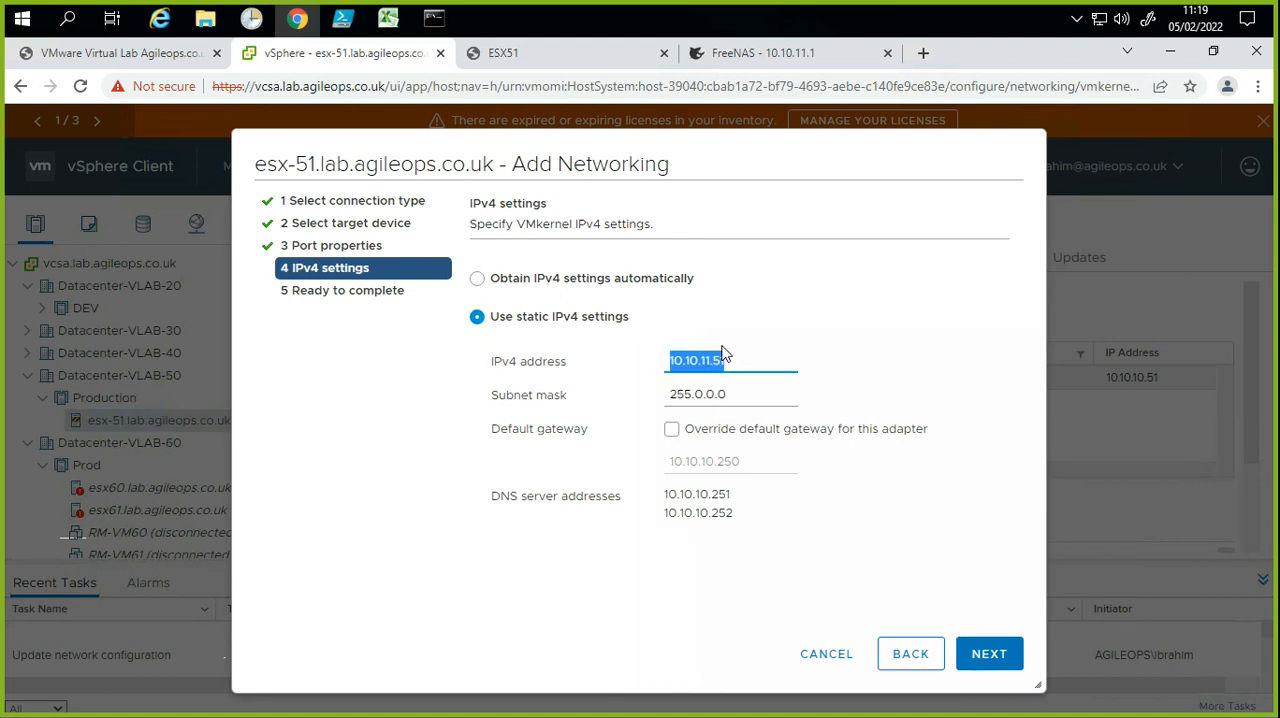
click(701, 356)
double_click(697, 361)
double_click(717, 361)
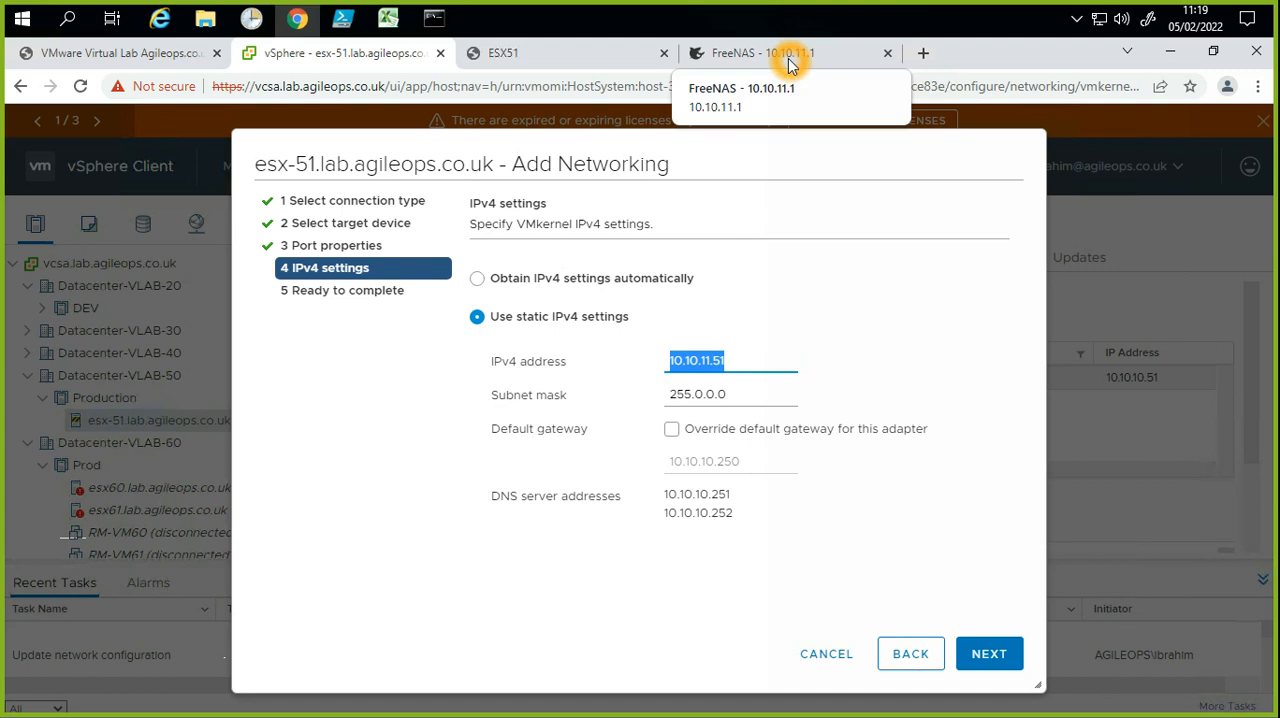
double_click(680, 361)
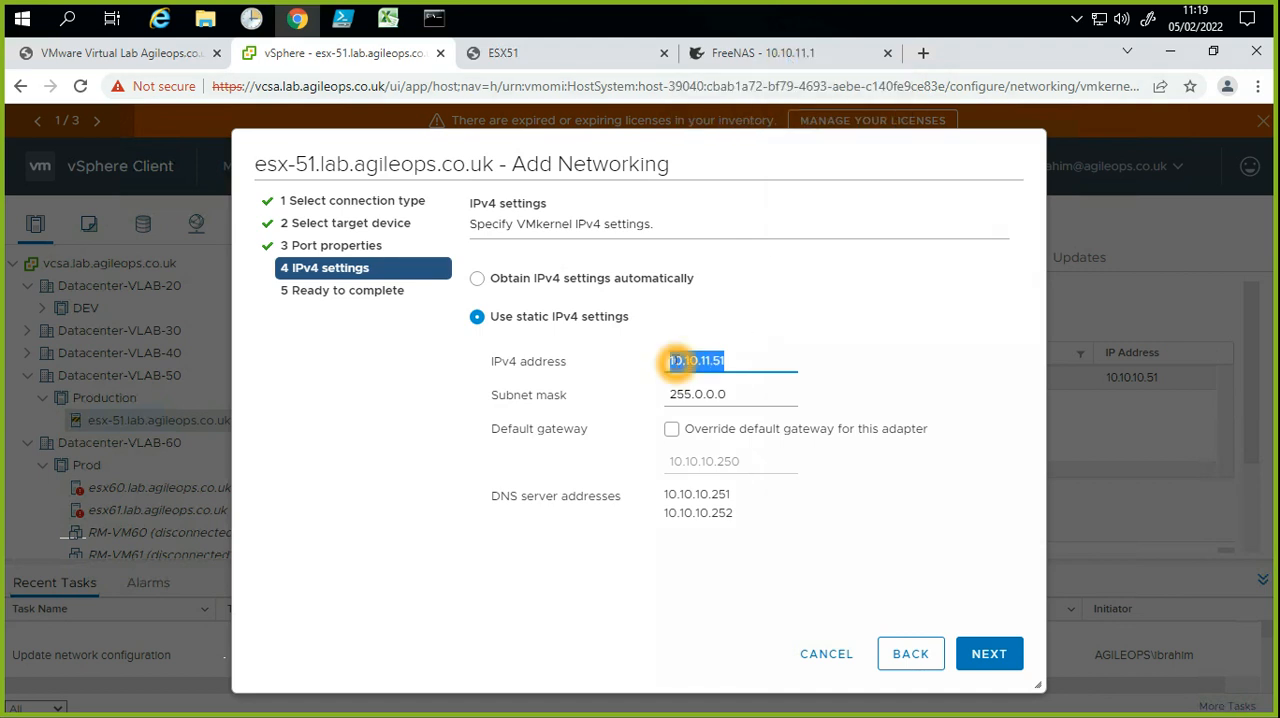
double_click(710, 368)
double_click(712, 359)
double_click(725, 361)
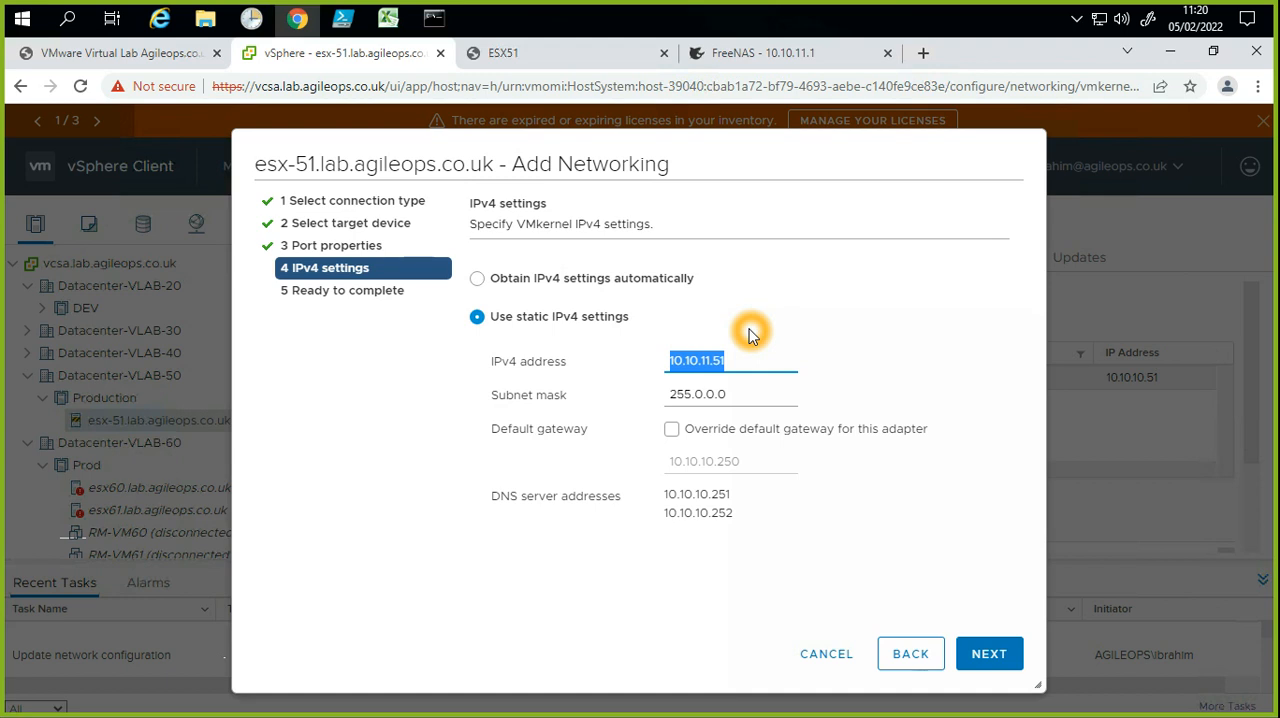
click(691, 398)
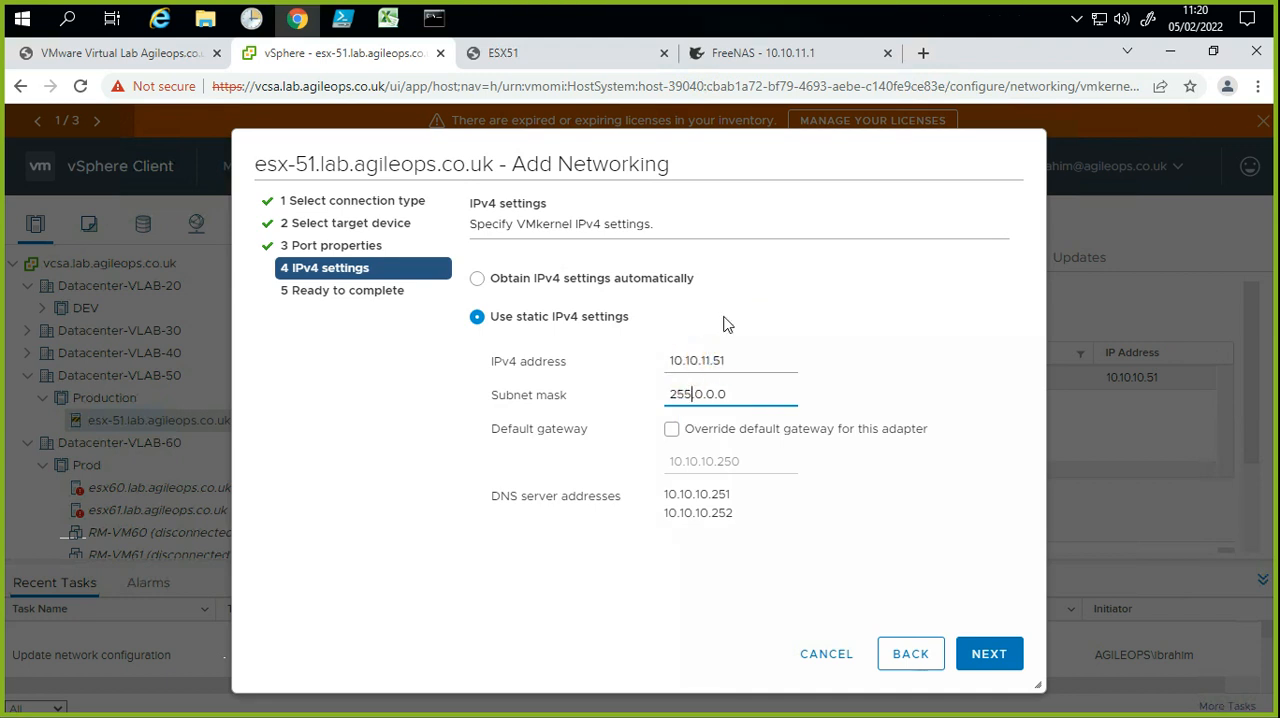
click(669, 361)
drag(669, 361, 737, 355)
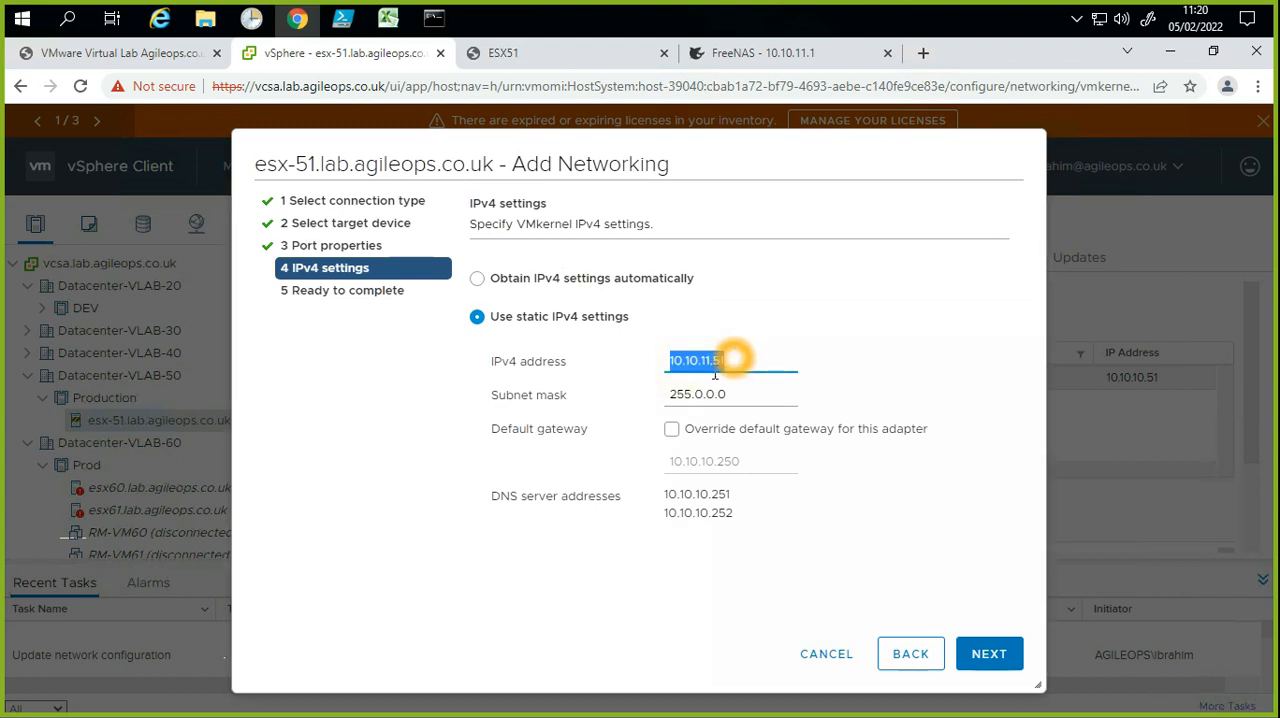
click(711, 364)
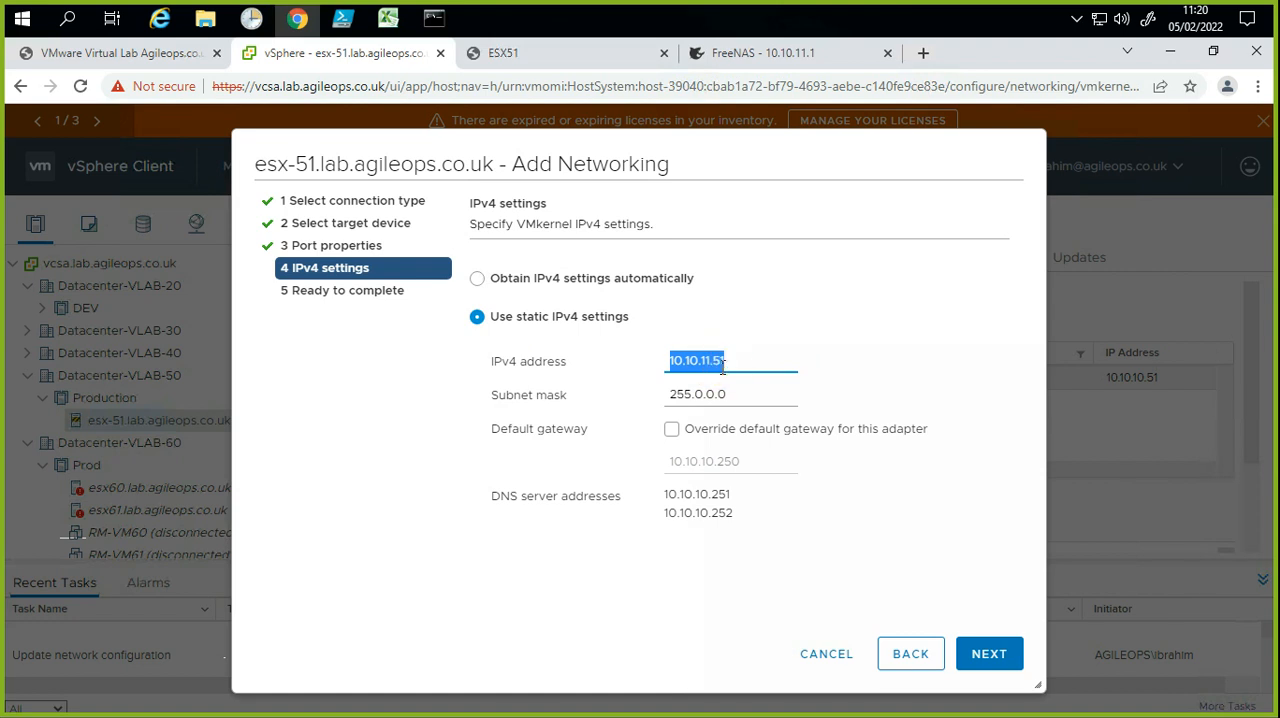
Step: Finish creating the VMk_ISCSI adapter and select it in the host's VMkernel adapter list
click(1005, 655)
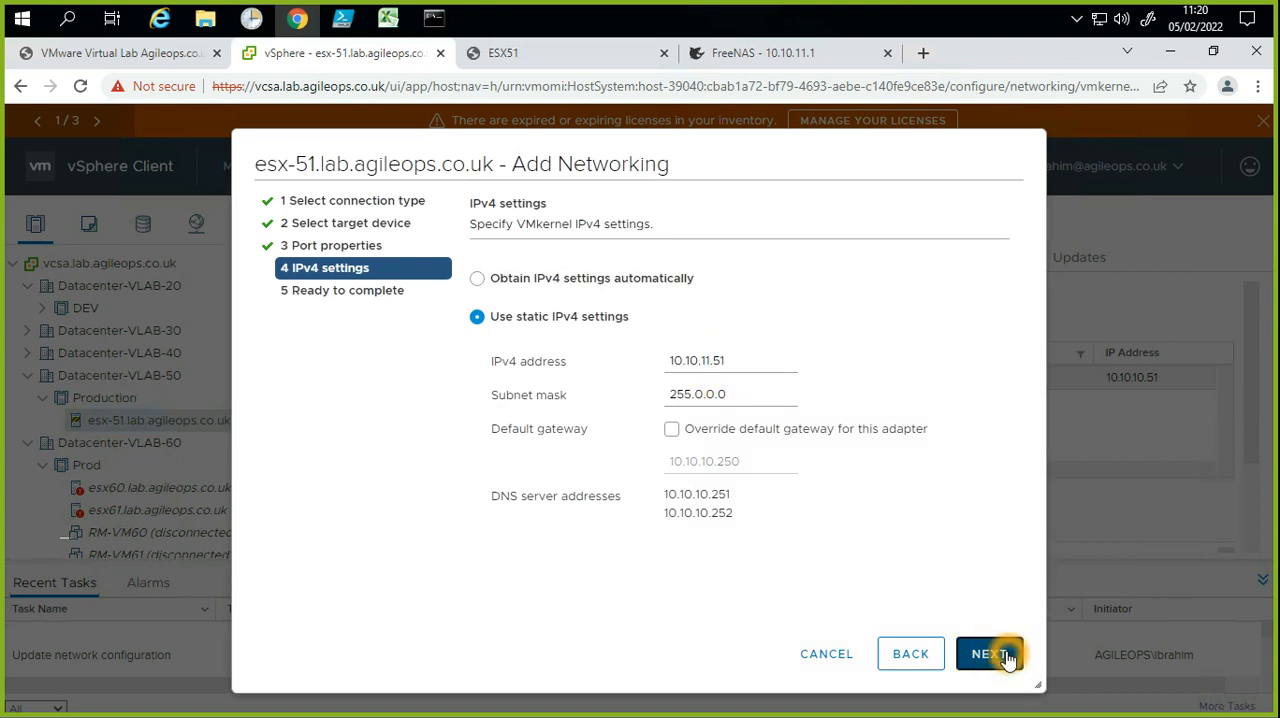
click(1005, 655)
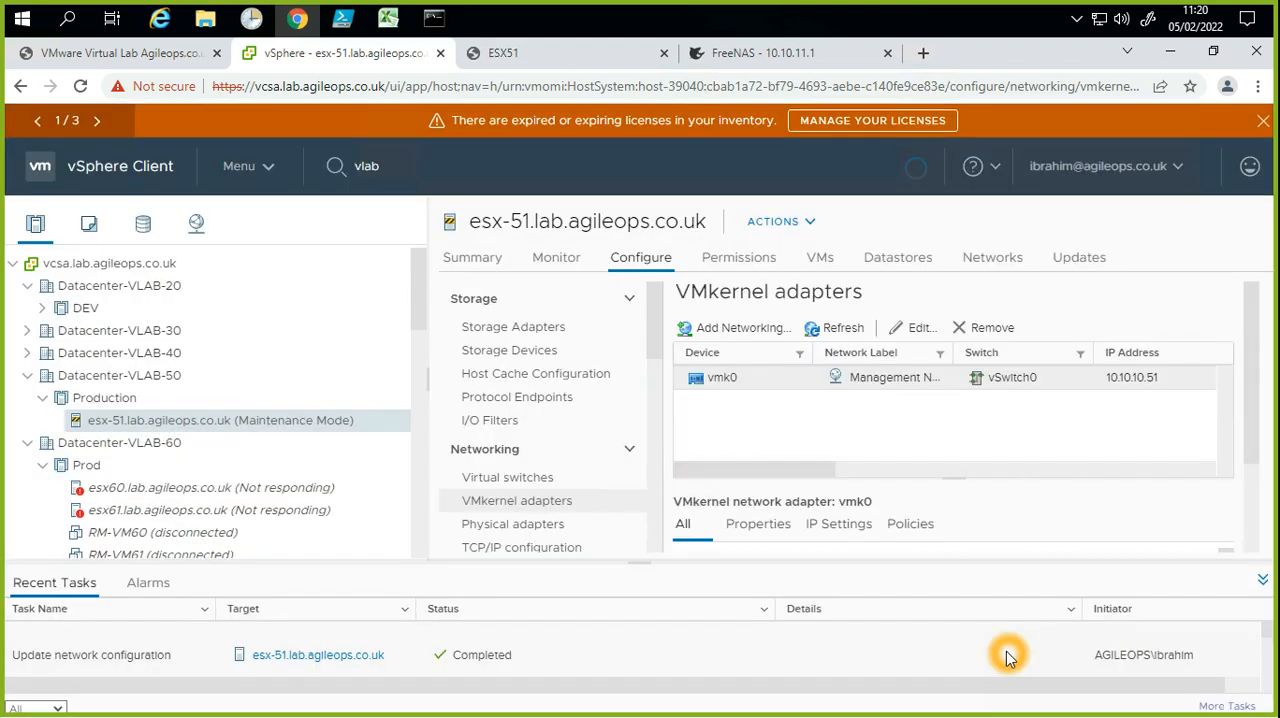
click(882, 496)
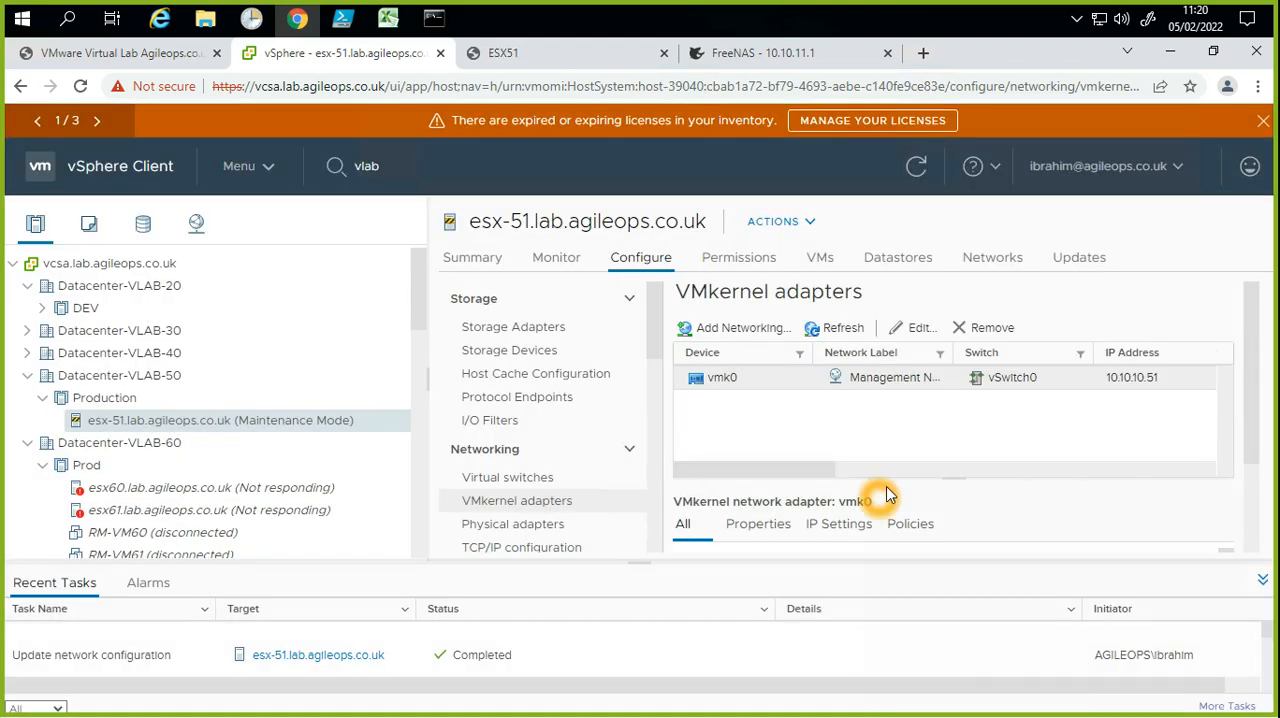
click(762, 419)
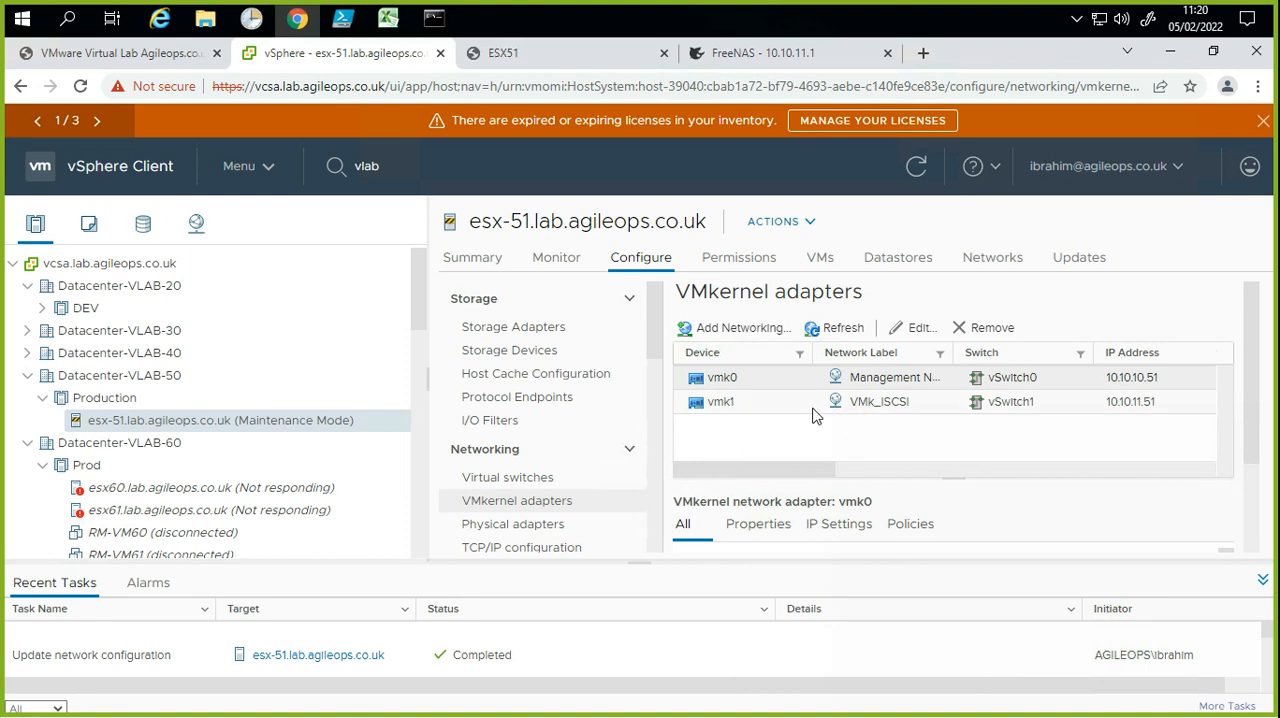
click(752, 409)
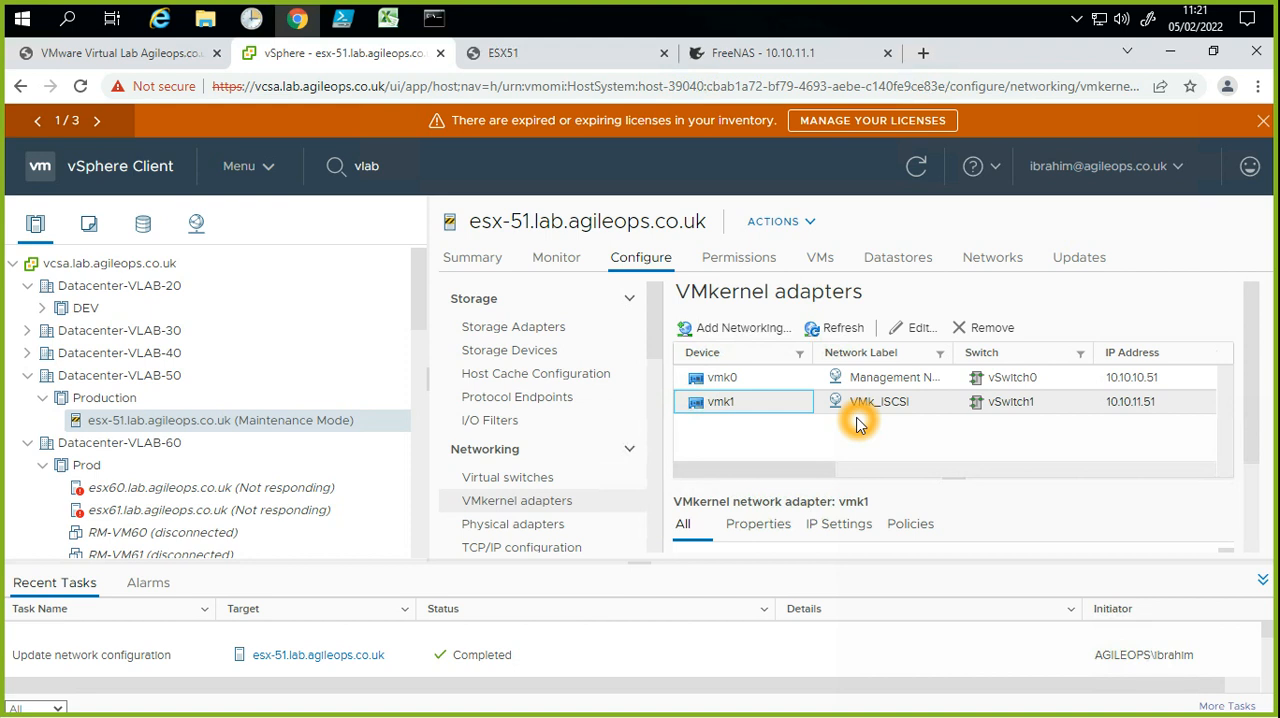
Step: Compare which virtual switch the management and VMk_ISCSI VMkernel adapters of the host use
click(1034, 413)
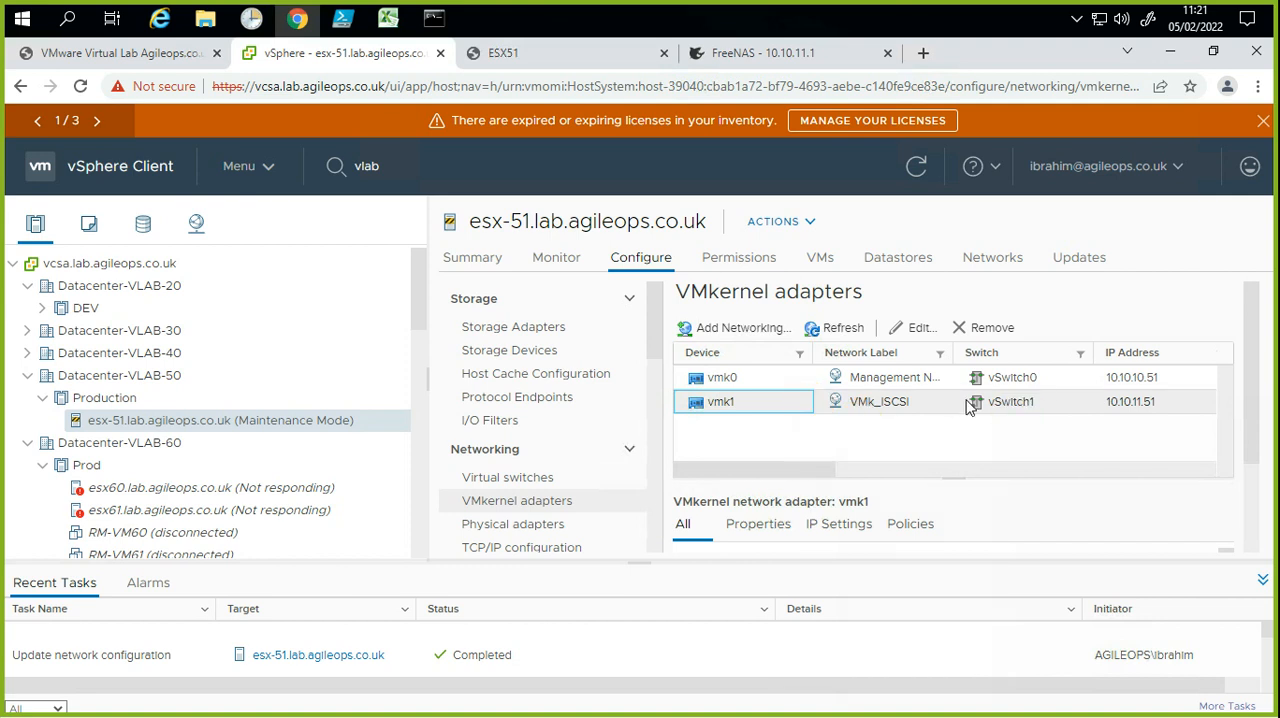
click(1026, 404)
click(996, 408)
click(1008, 403)
click(1014, 401)
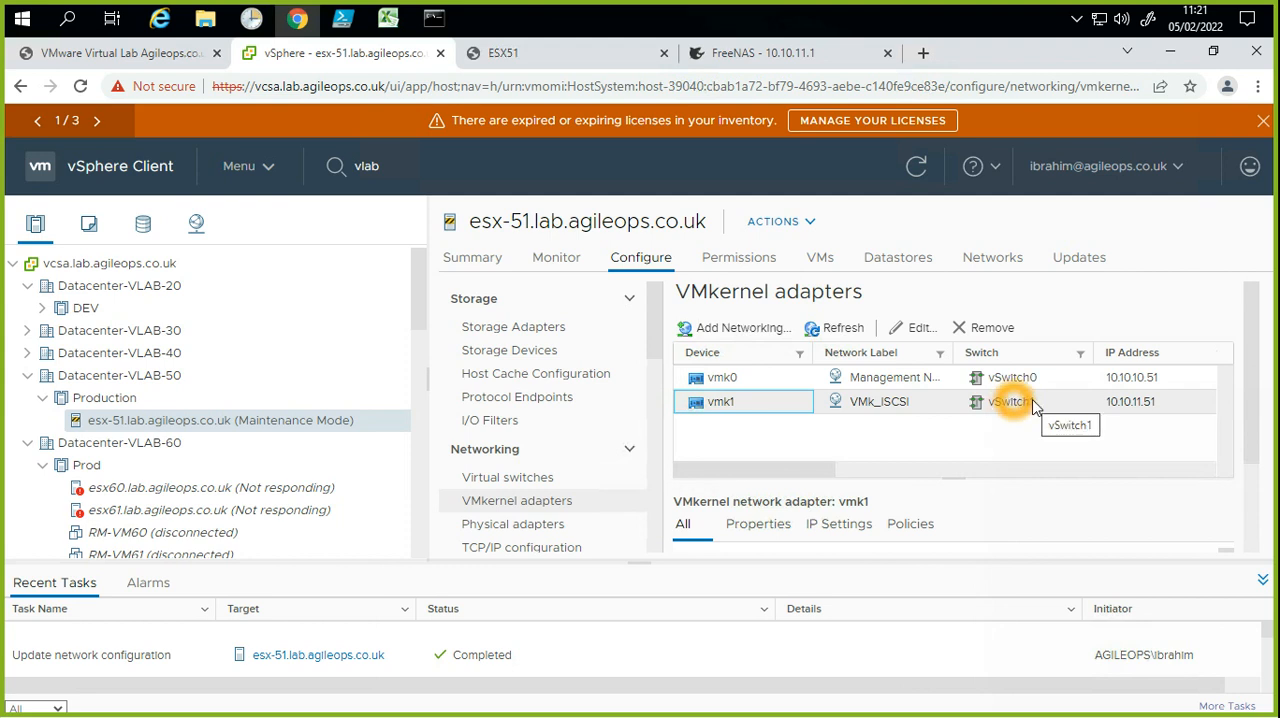
click(1000, 391)
click(1001, 385)
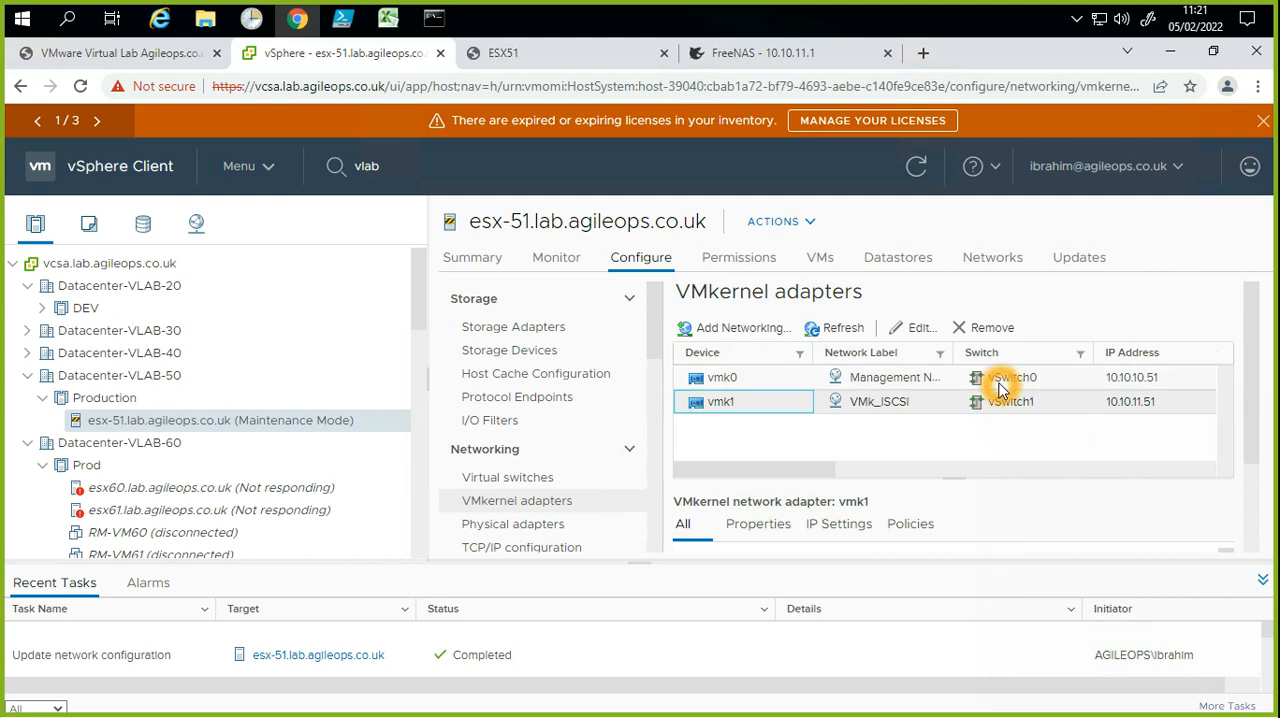
click(1004, 382)
click(996, 376)
click(1022, 378)
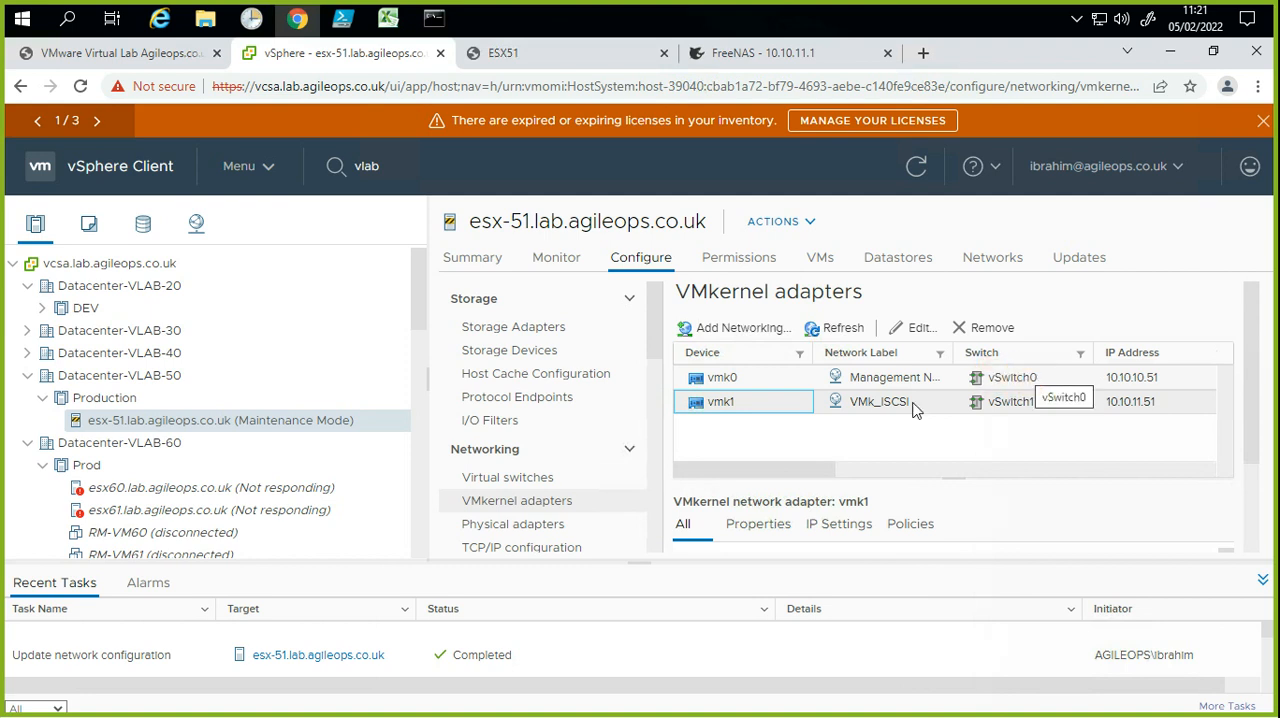
Step: Examine the host's physical adapters vmnic0 and vmnic1, checking their speed and assigned virtual switches
click(480, 523)
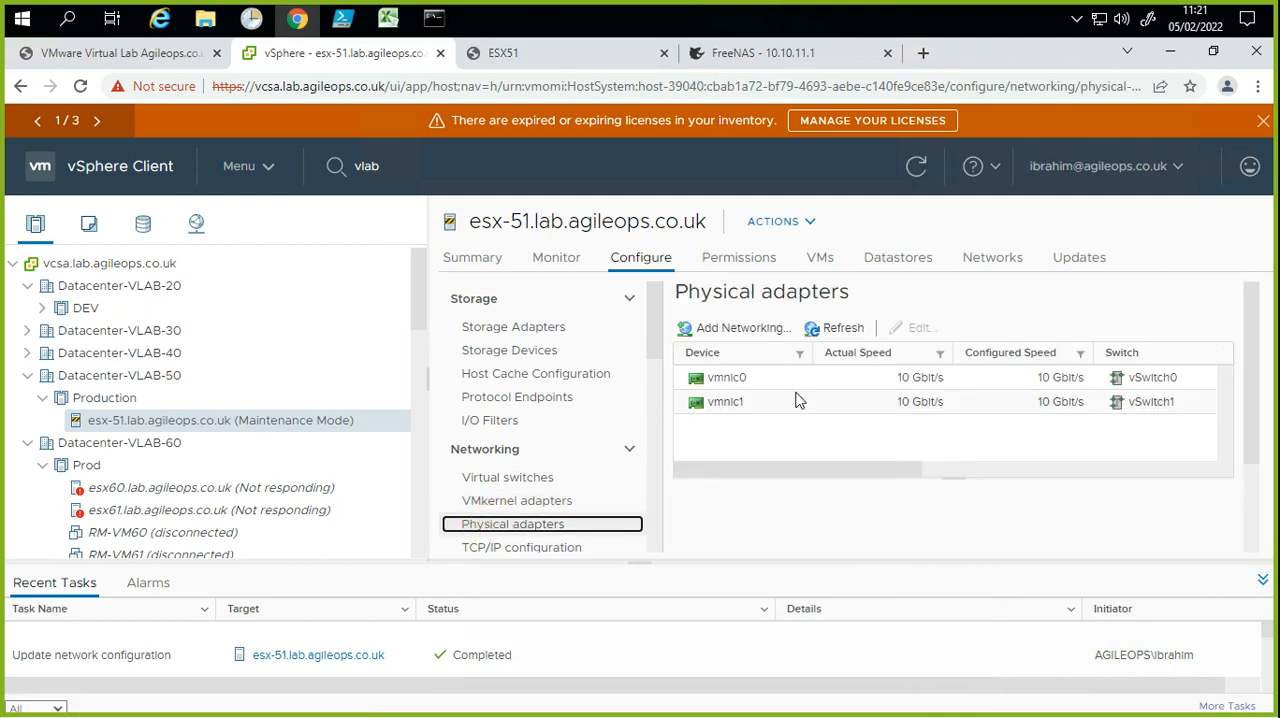
click(795, 379)
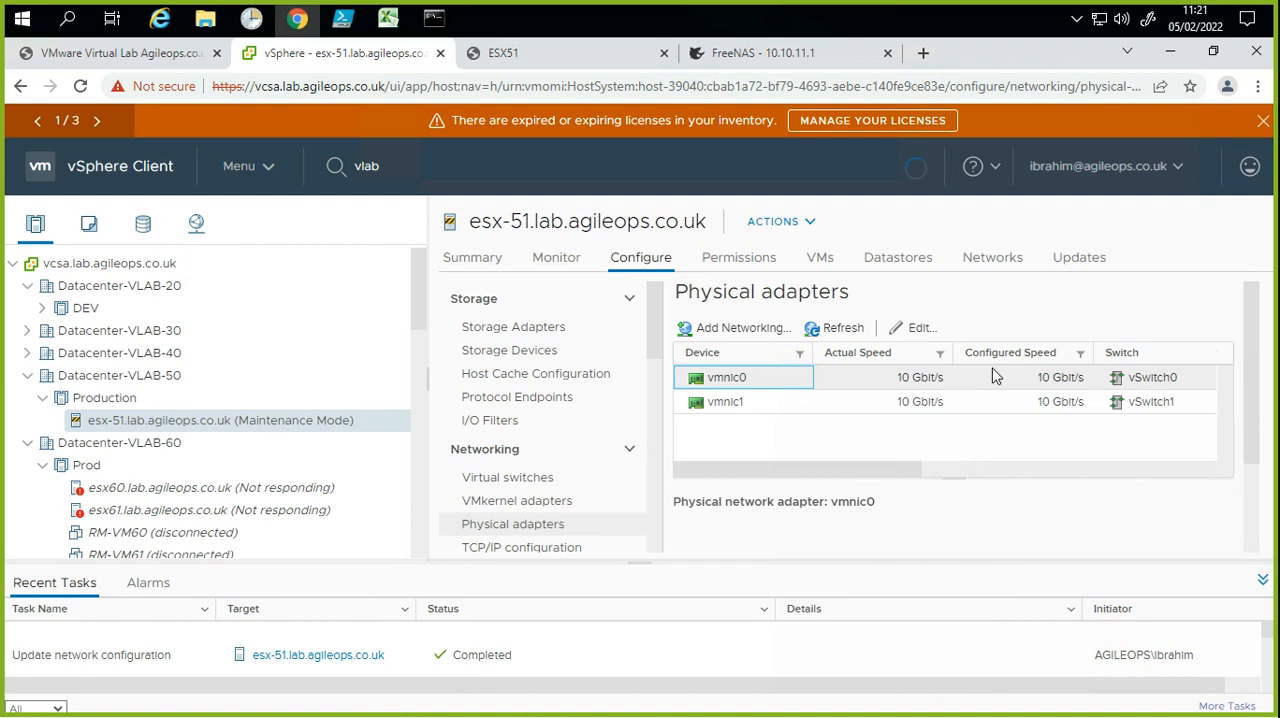
click(1138, 377)
click(1171, 378)
click(1133, 387)
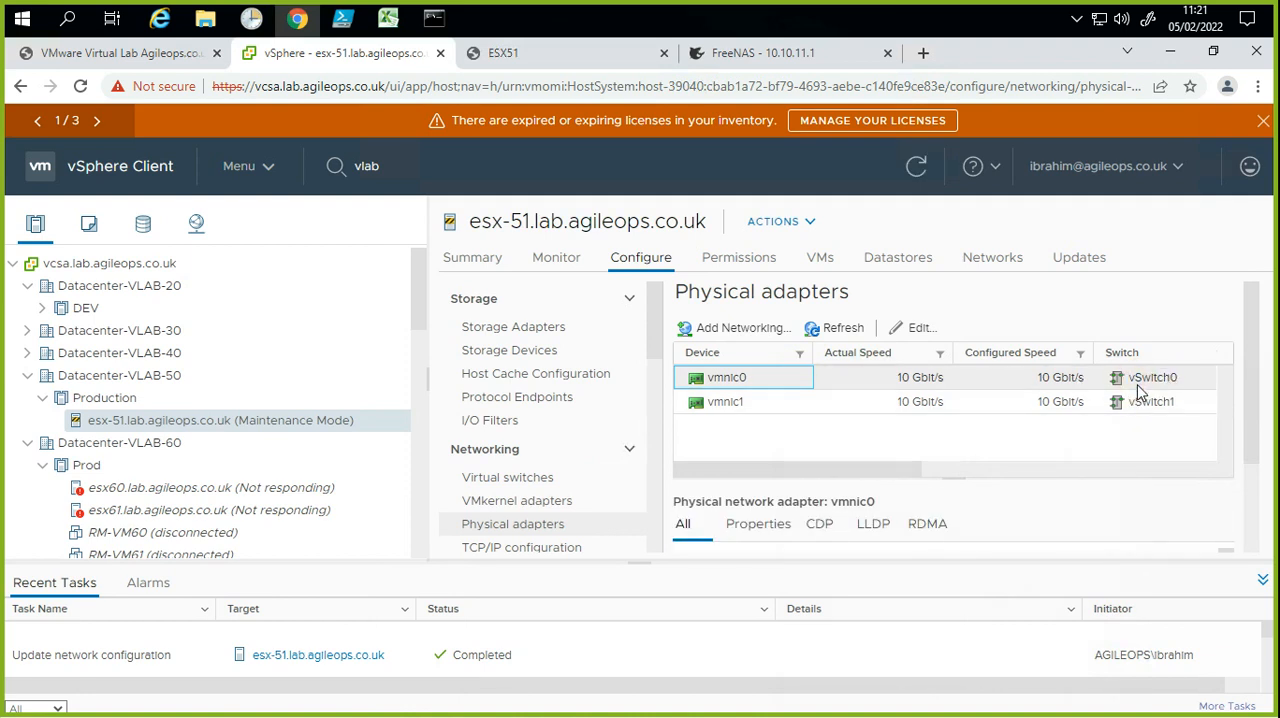
click(779, 405)
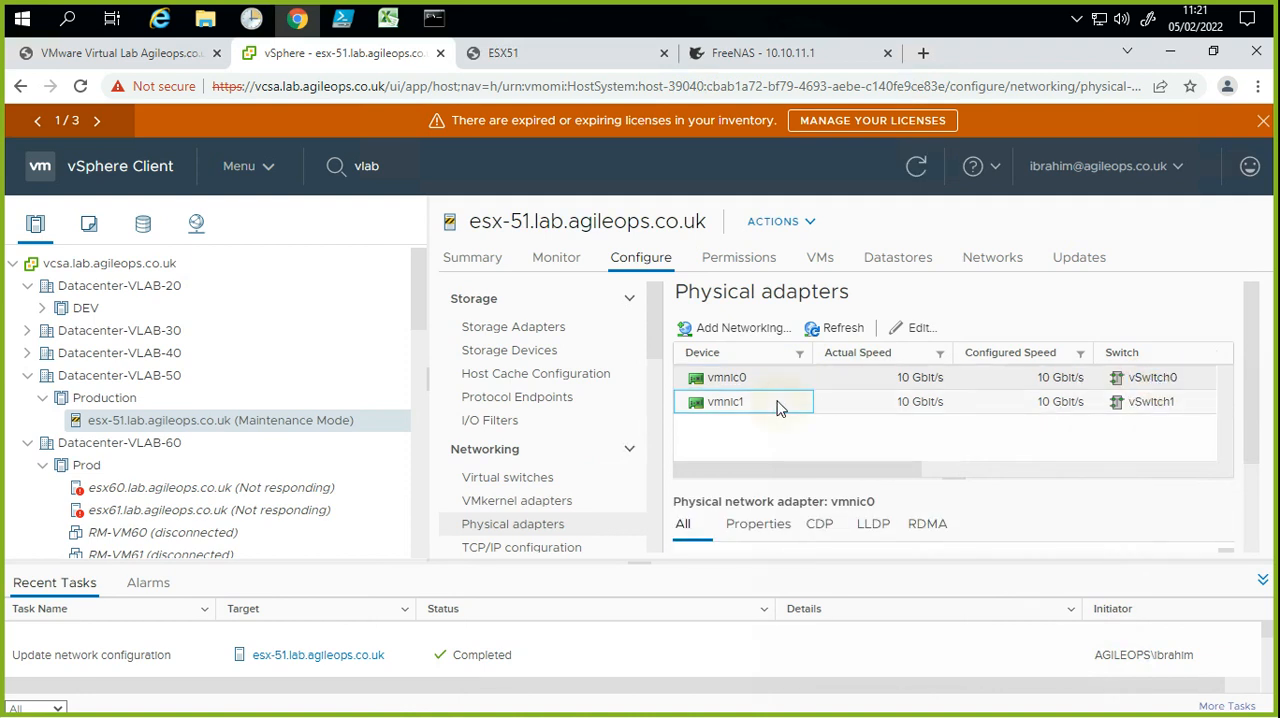
click(1150, 403)
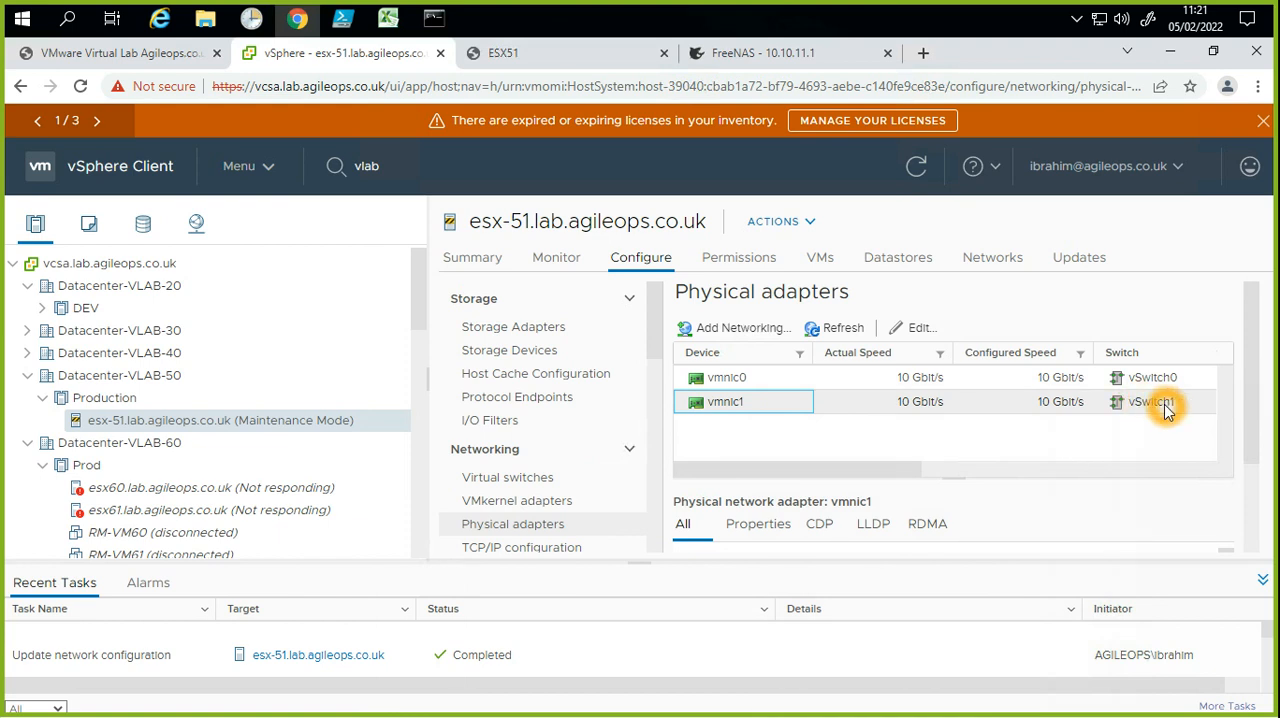
click(903, 390)
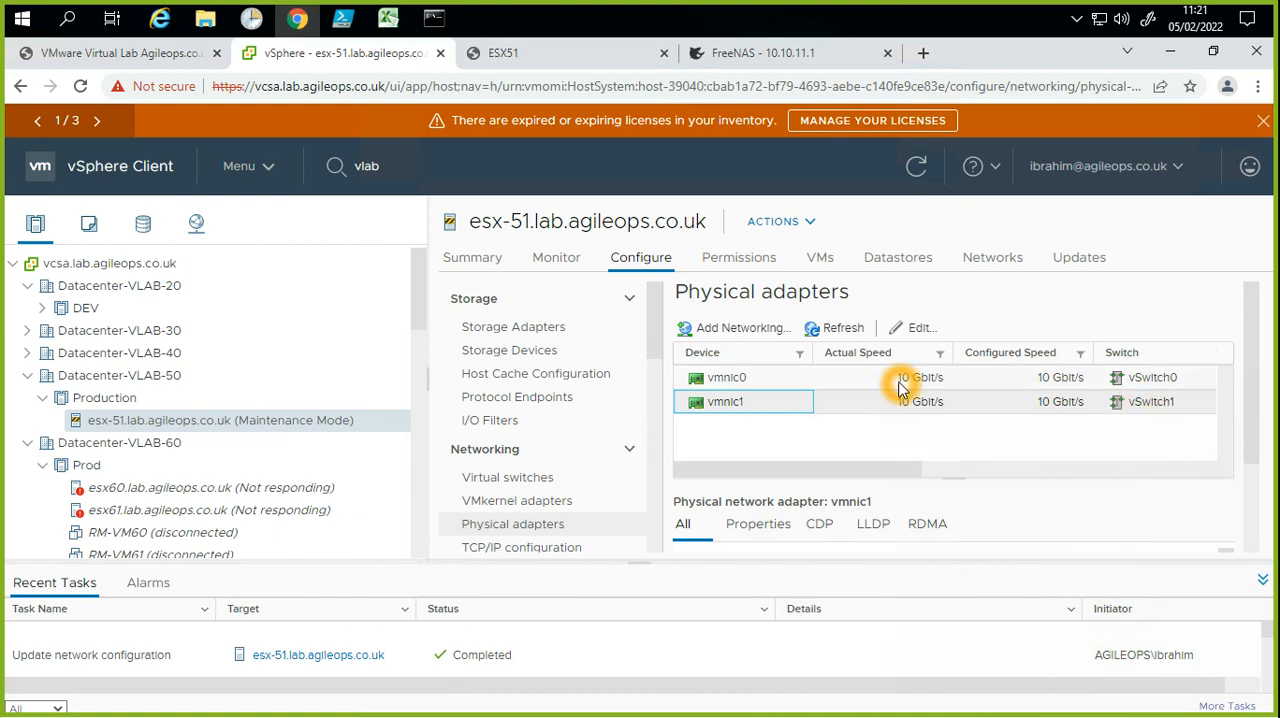
click(905, 404)
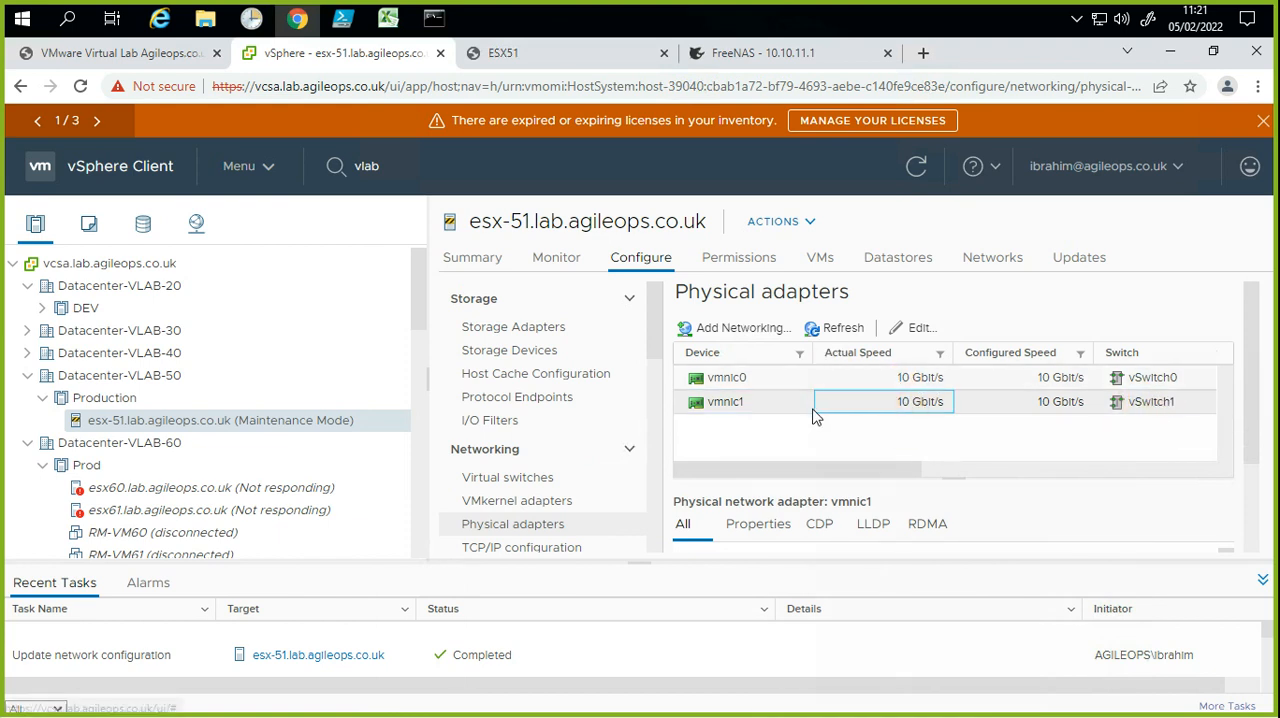
click(816, 400)
click(737, 400)
click(777, 404)
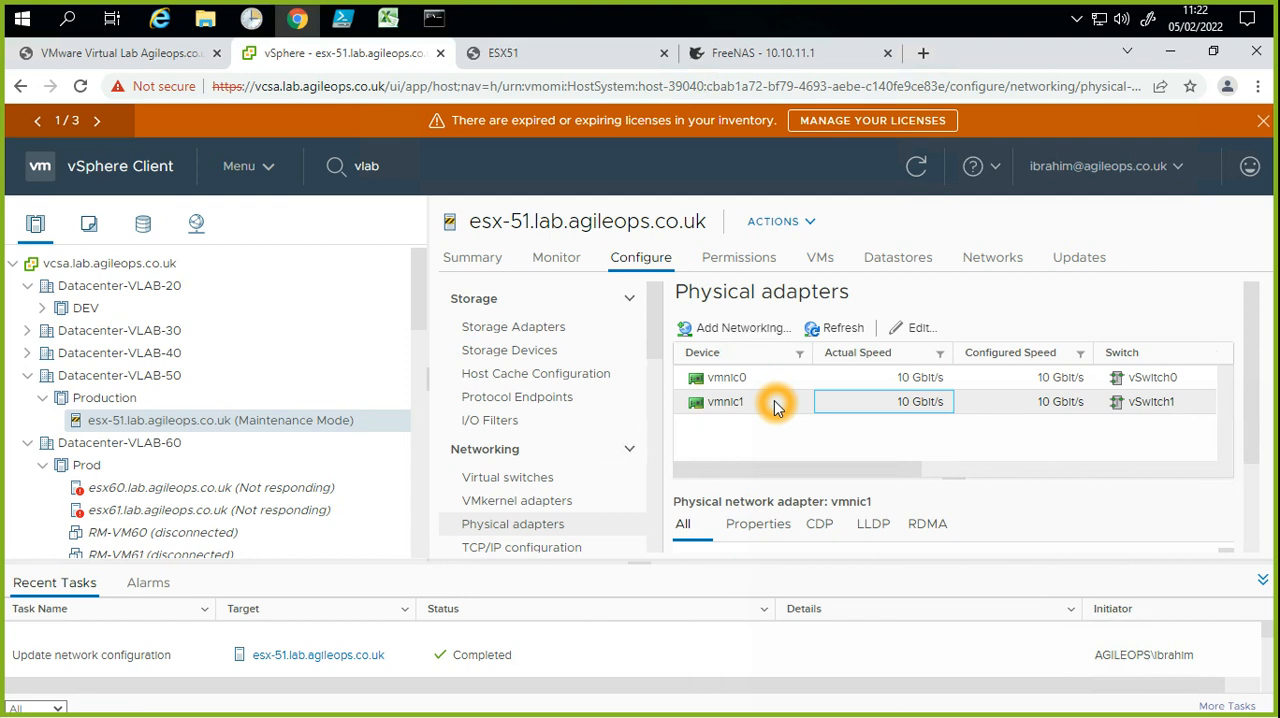
Step: Review the host's virtual switches and VMkernel adapters once more
click(488, 478)
click(528, 501)
click(968, 426)
click(874, 443)
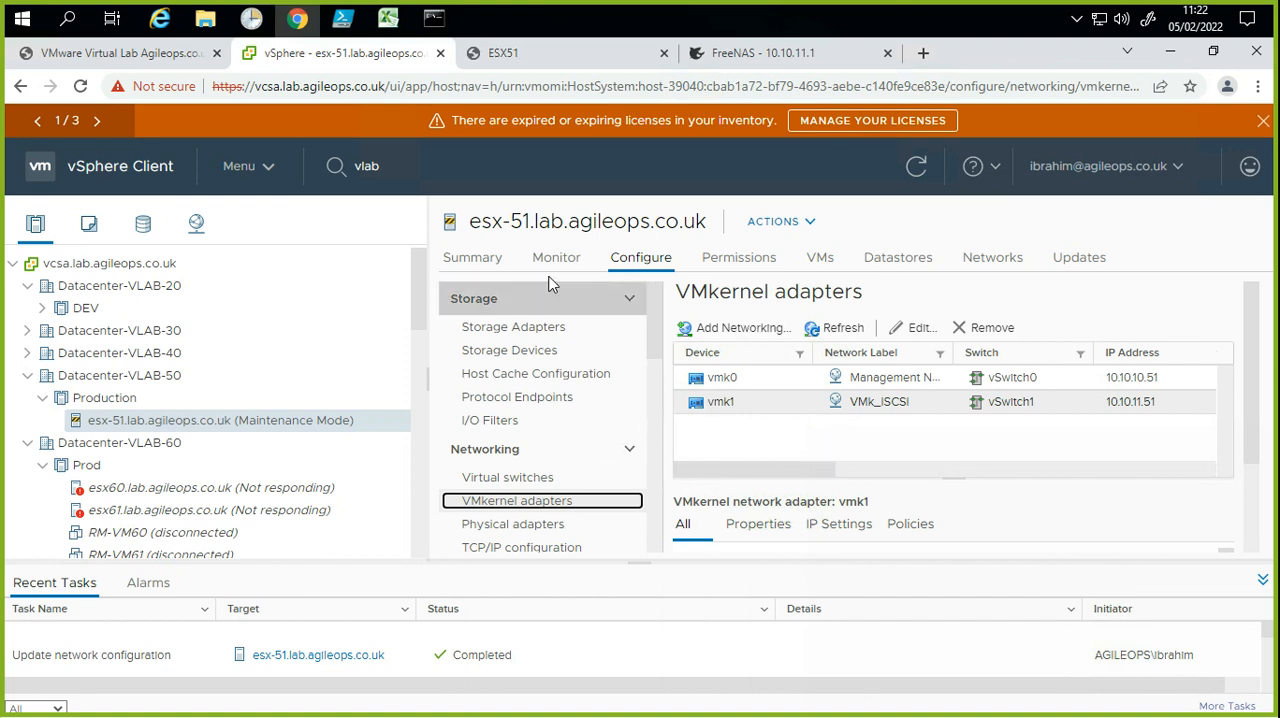
Step: Add a software iSCSI adapter to the storage adapters of esx-51.lab.agileops.co.uk
click(518, 328)
click(742, 447)
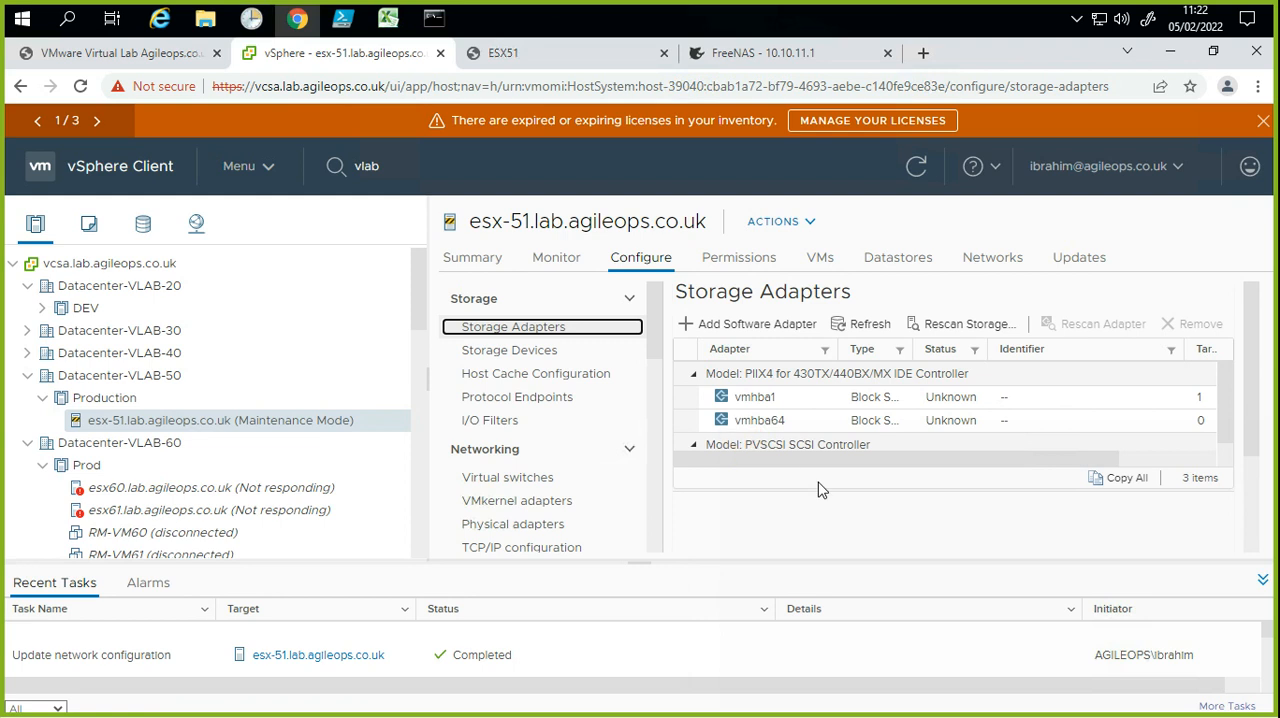
click(718, 329)
click(779, 443)
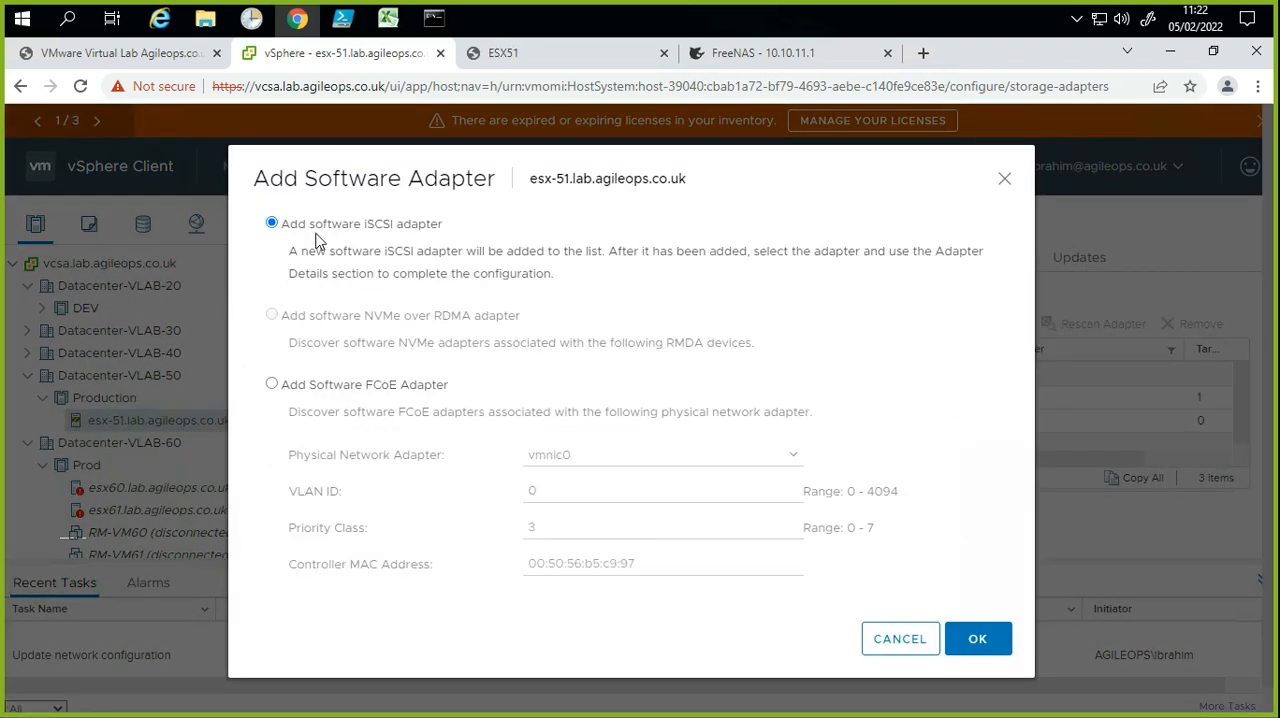
drag(296, 225, 430, 229)
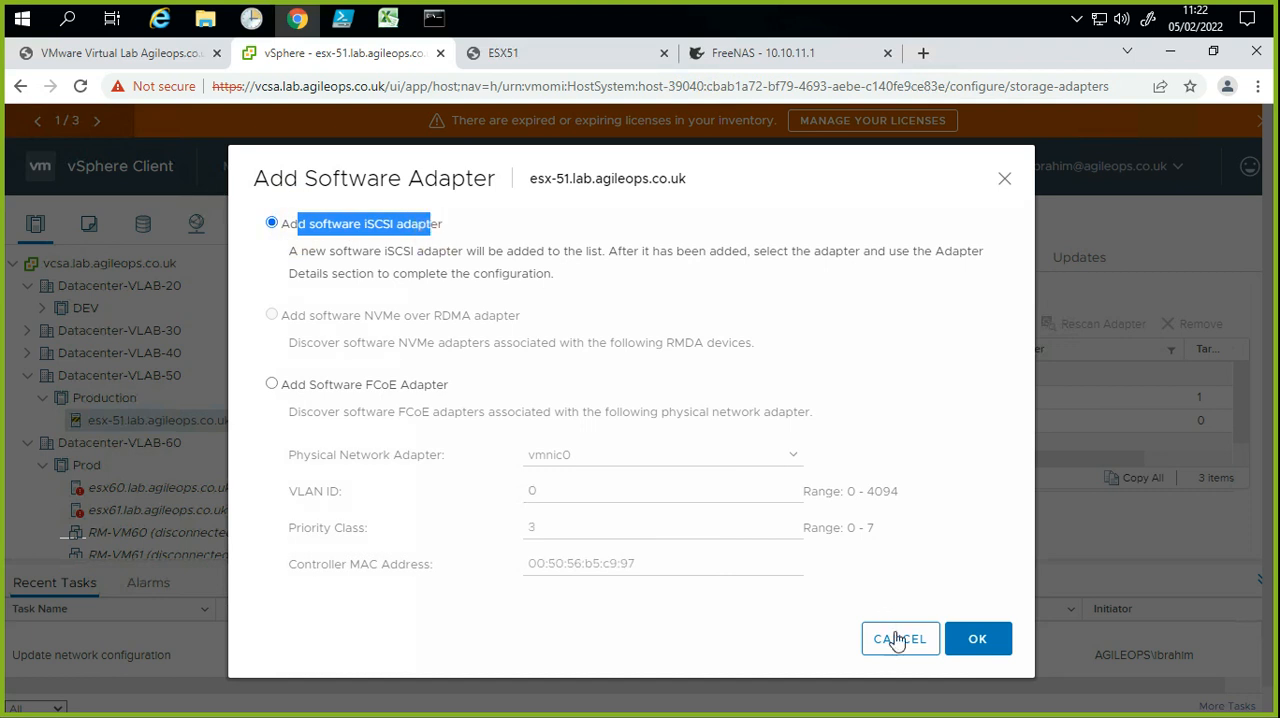
click(970, 640)
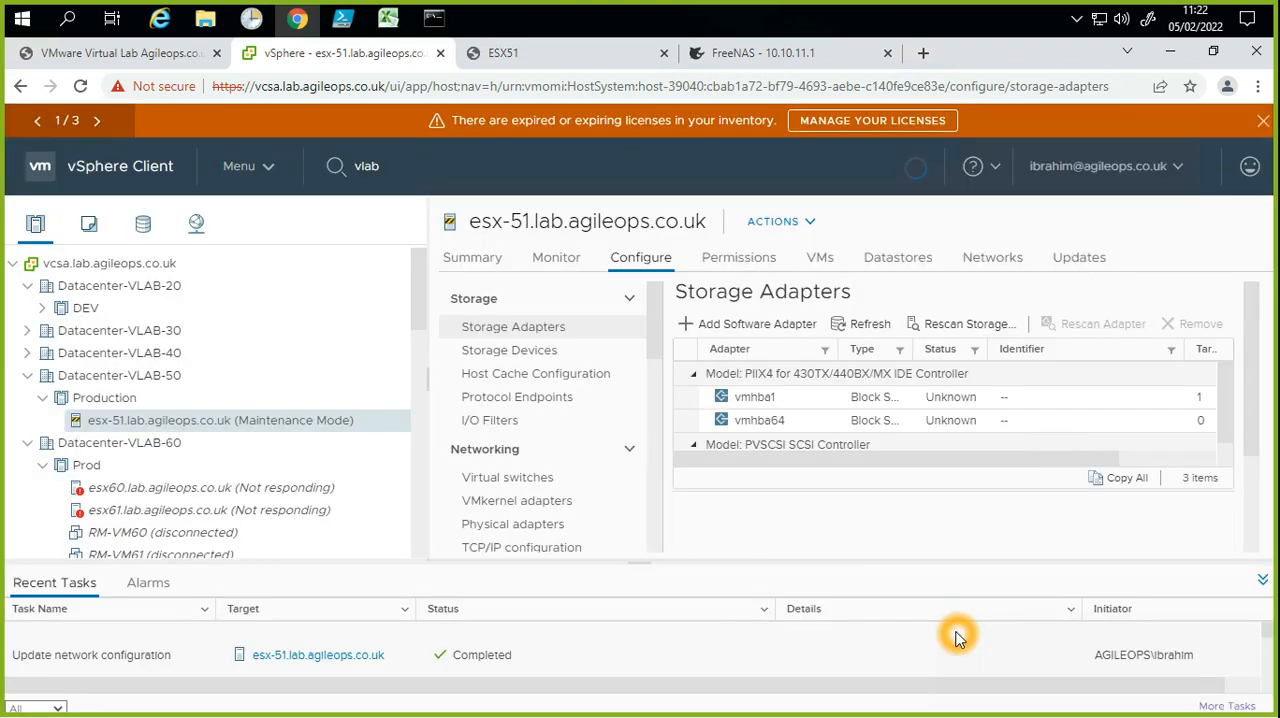
click(823, 462)
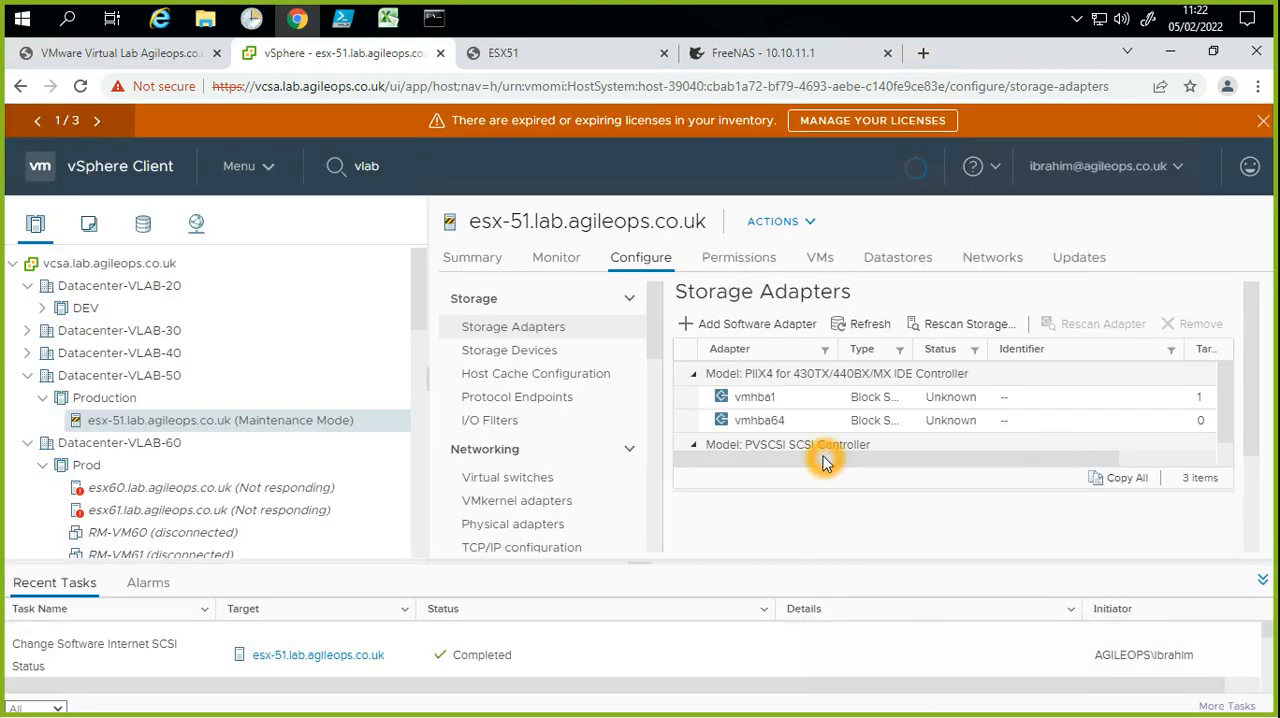
click(940, 422)
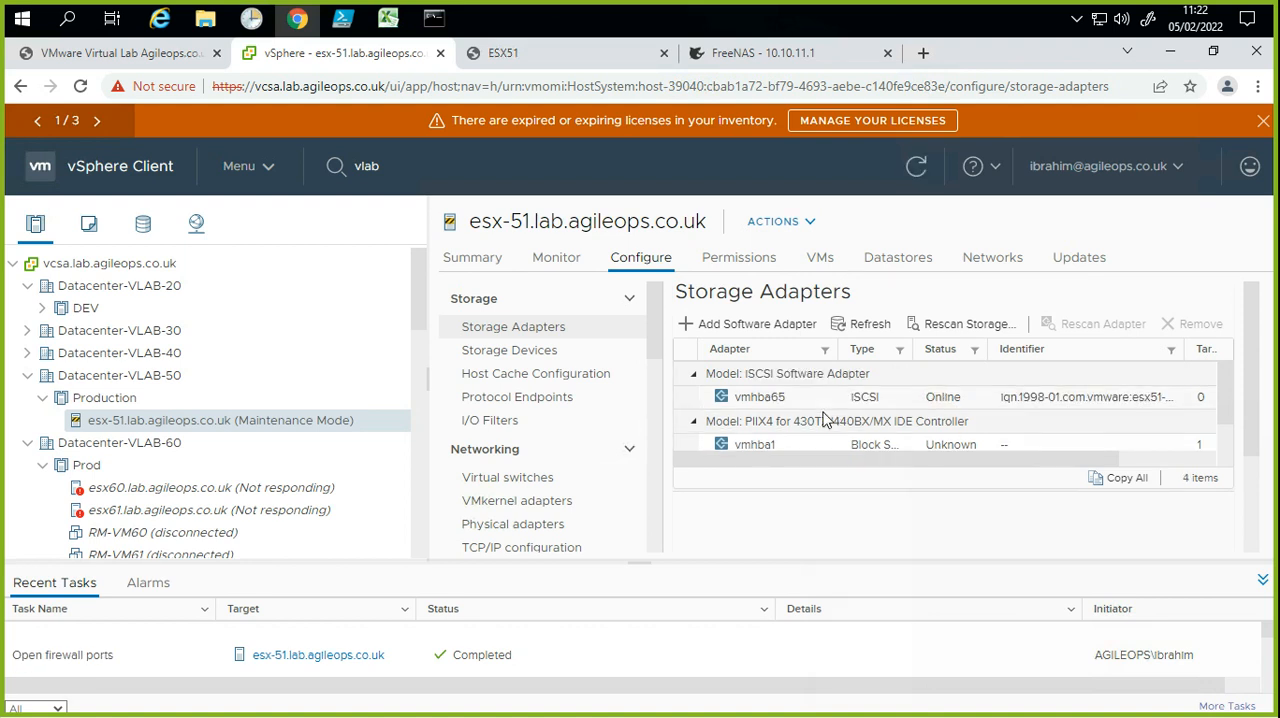
Step: Show the dynamic discovery settings of iSCSI adapter vmhba65 and collapse the recent tasks area for more room
click(772, 405)
click(835, 530)
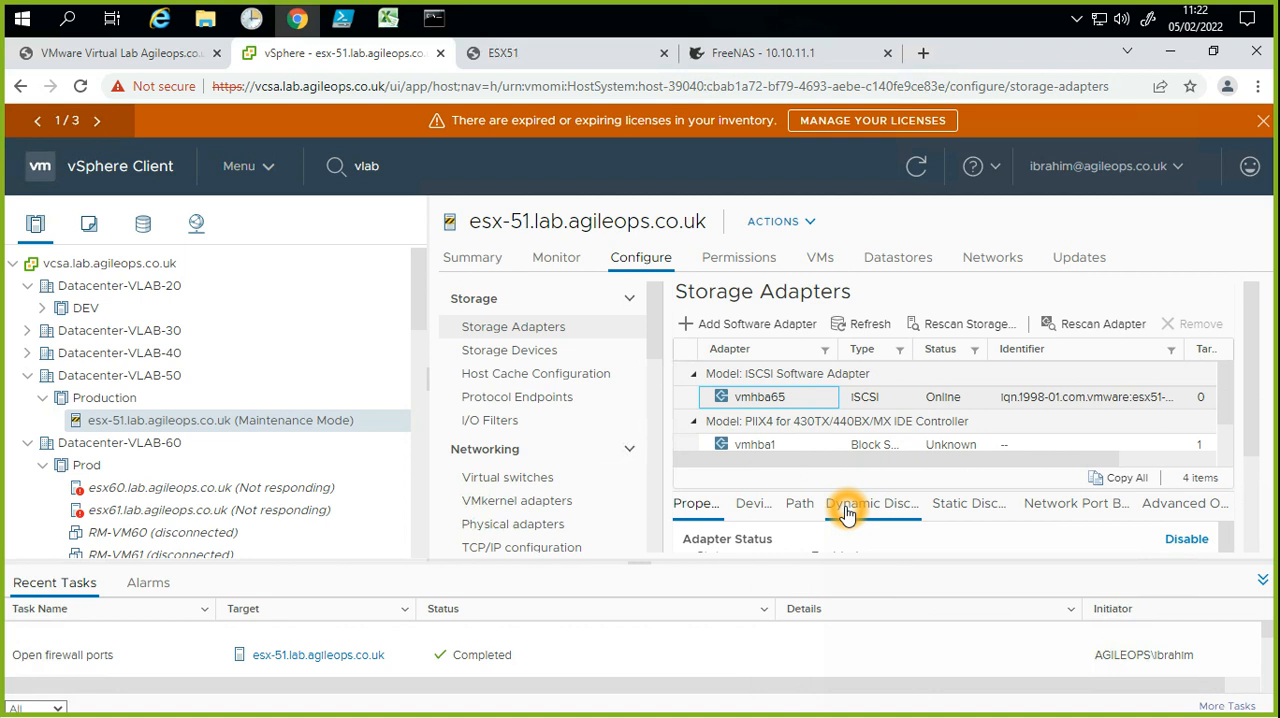
click(904, 514)
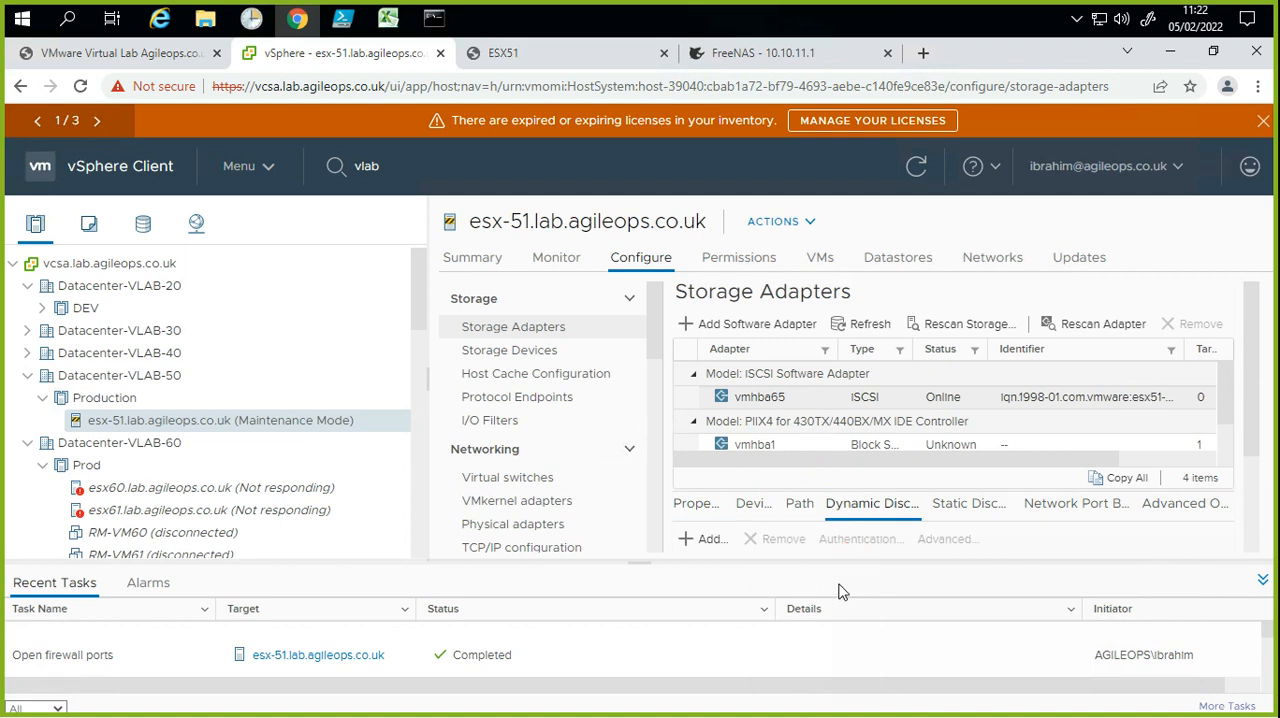
click(1262, 580)
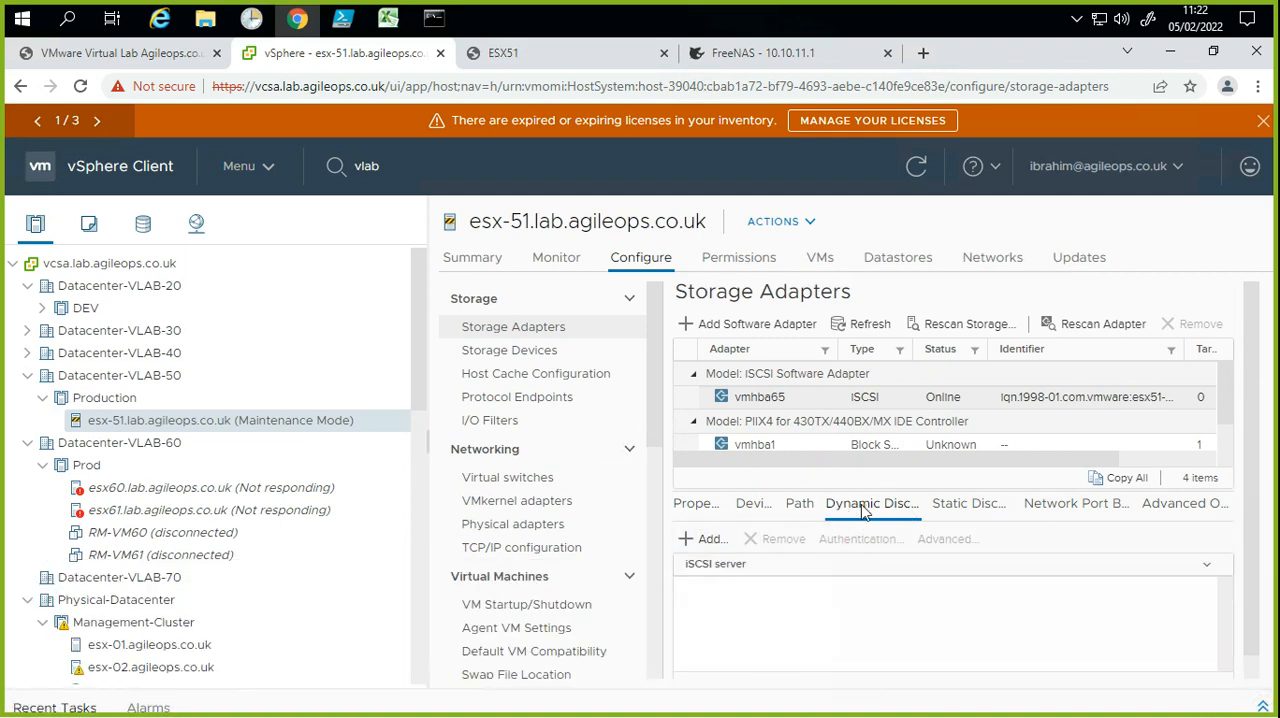
double_click(862, 508)
Step: Add 10.10.11.1 on port 3260 as a send target server for vmhba65, checking the address against the FreeNAS page
click(710, 539)
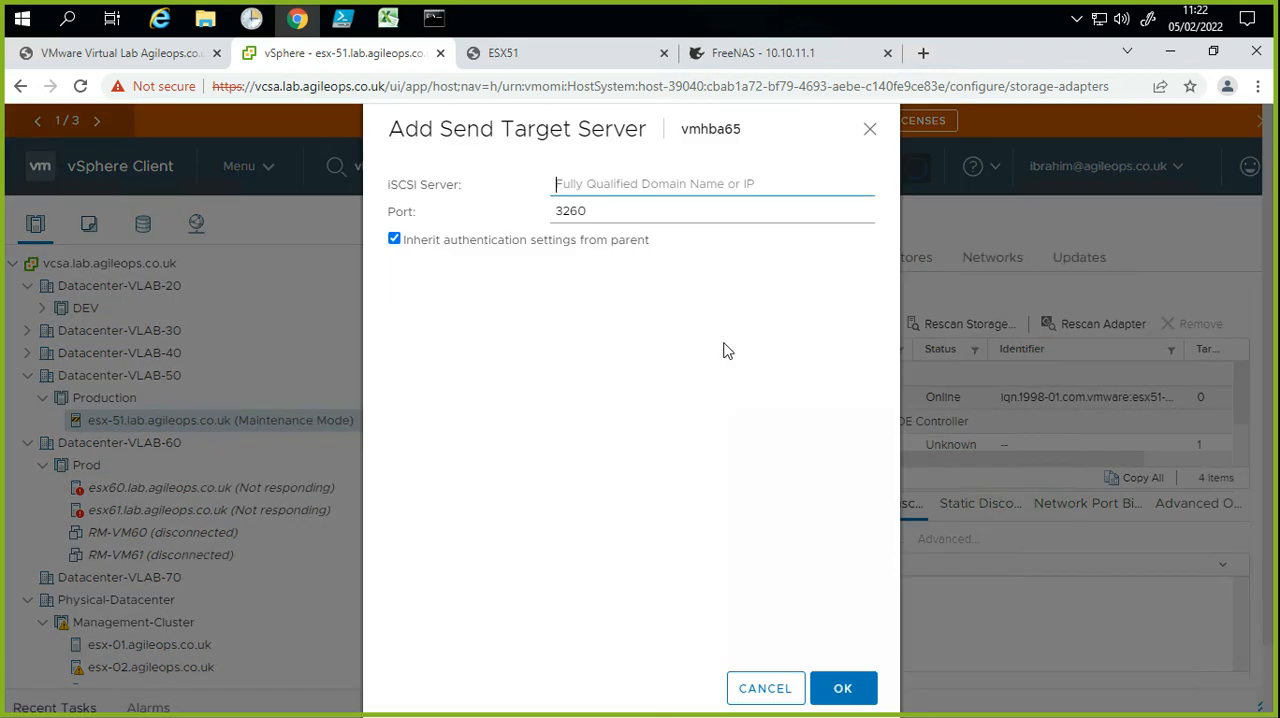
click(619, 190)
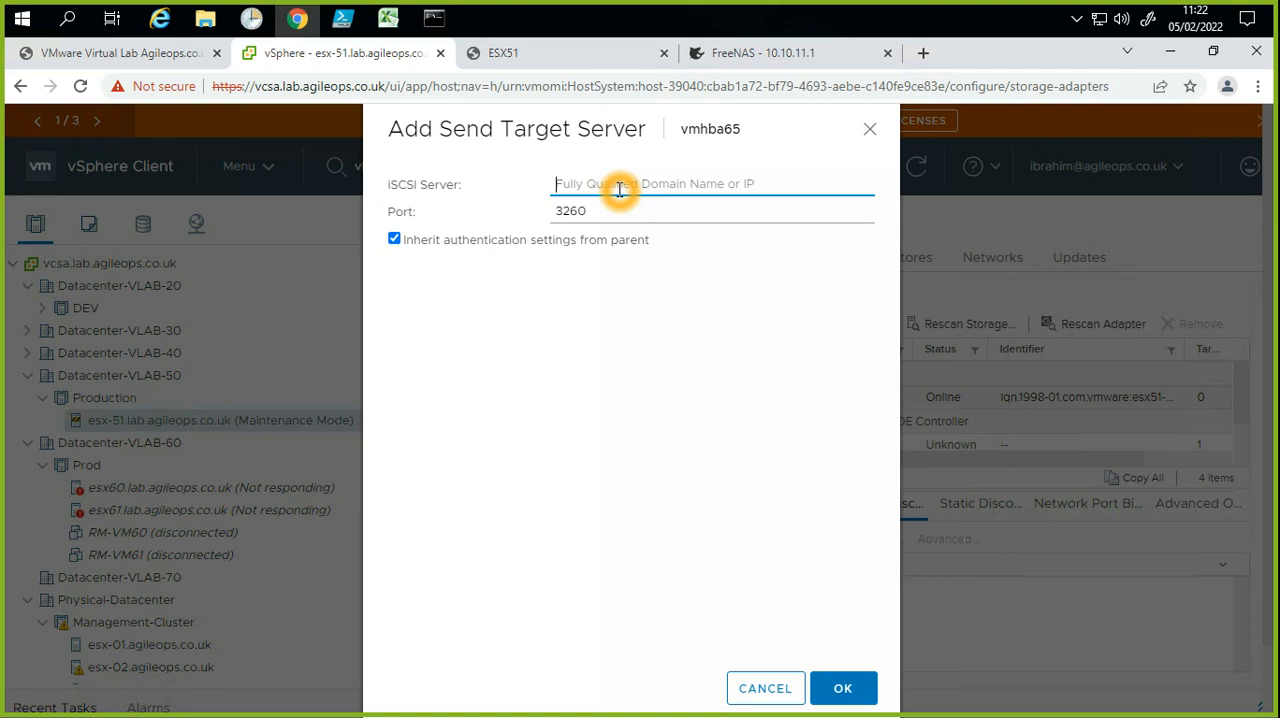
text(10.10.11.1)
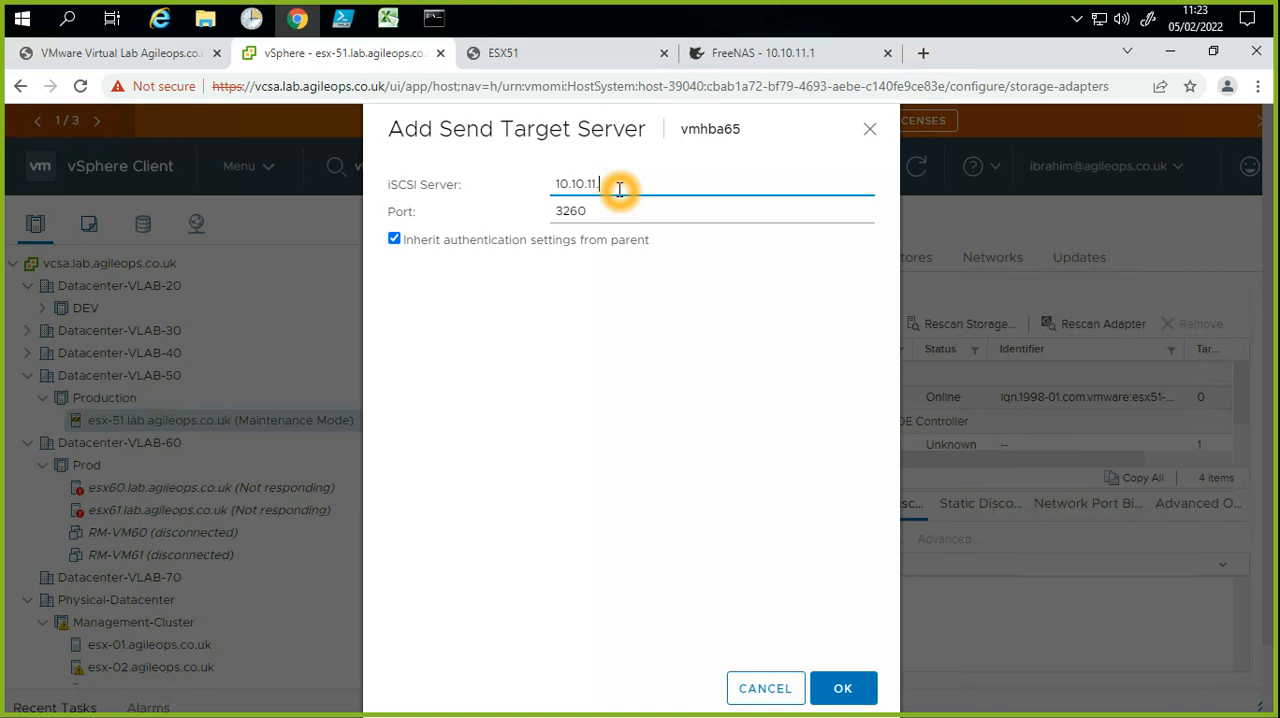
click(768, 54)
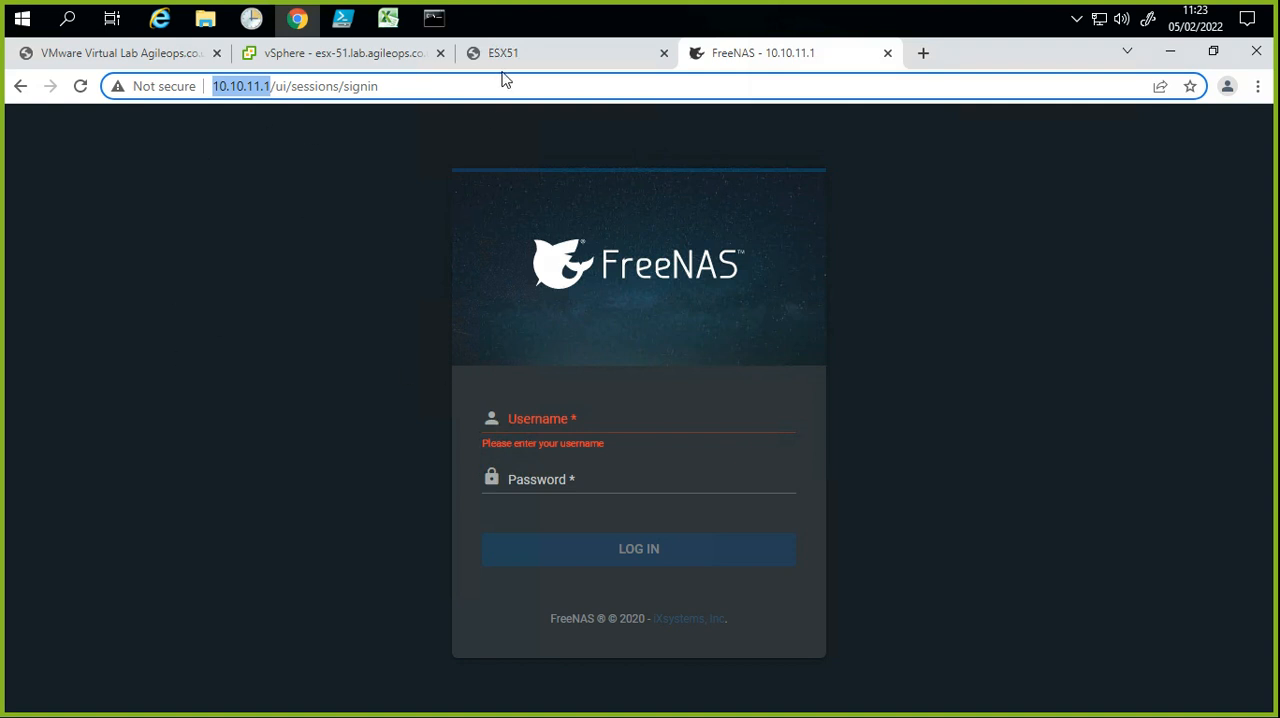
click(342, 56)
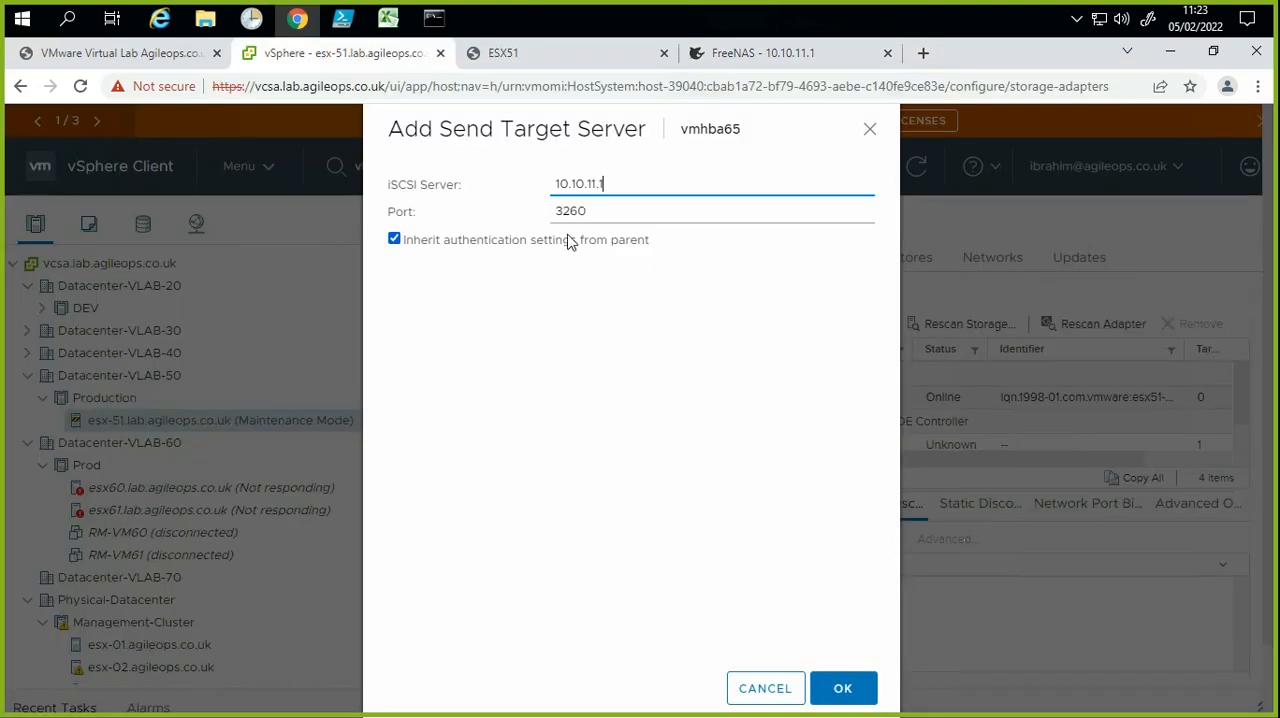
drag(586, 210, 529, 210)
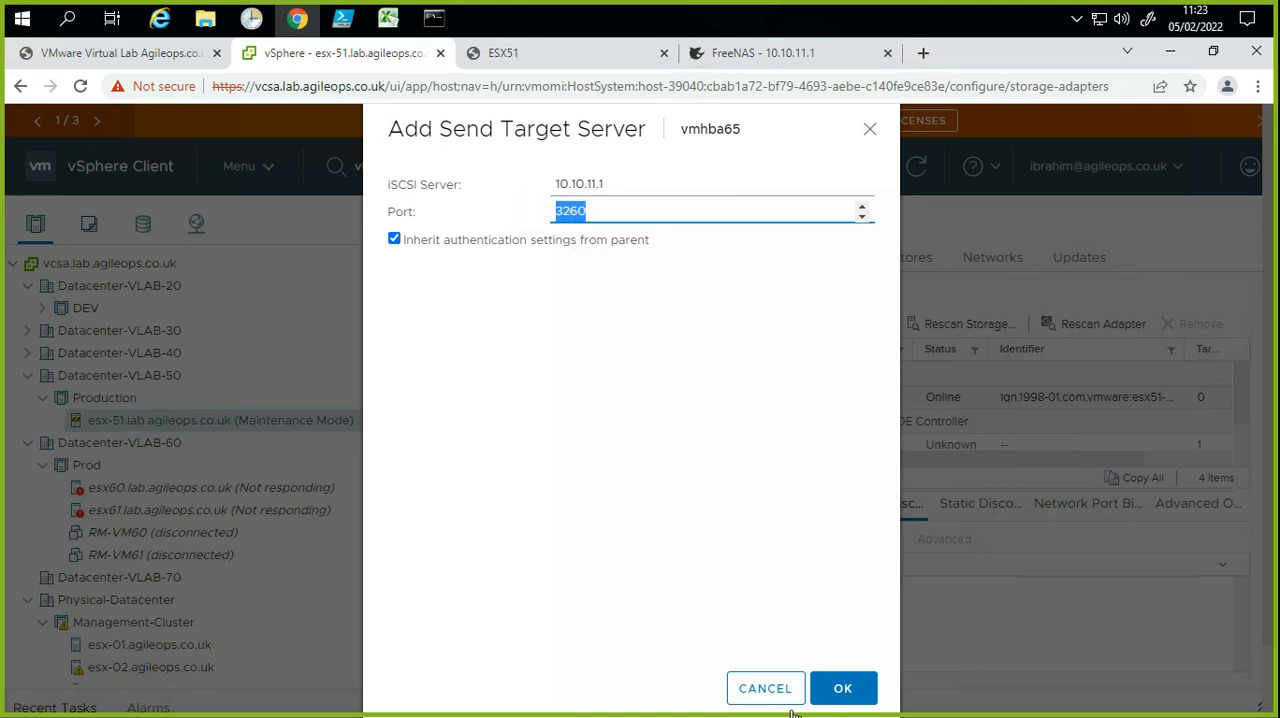
click(585, 194)
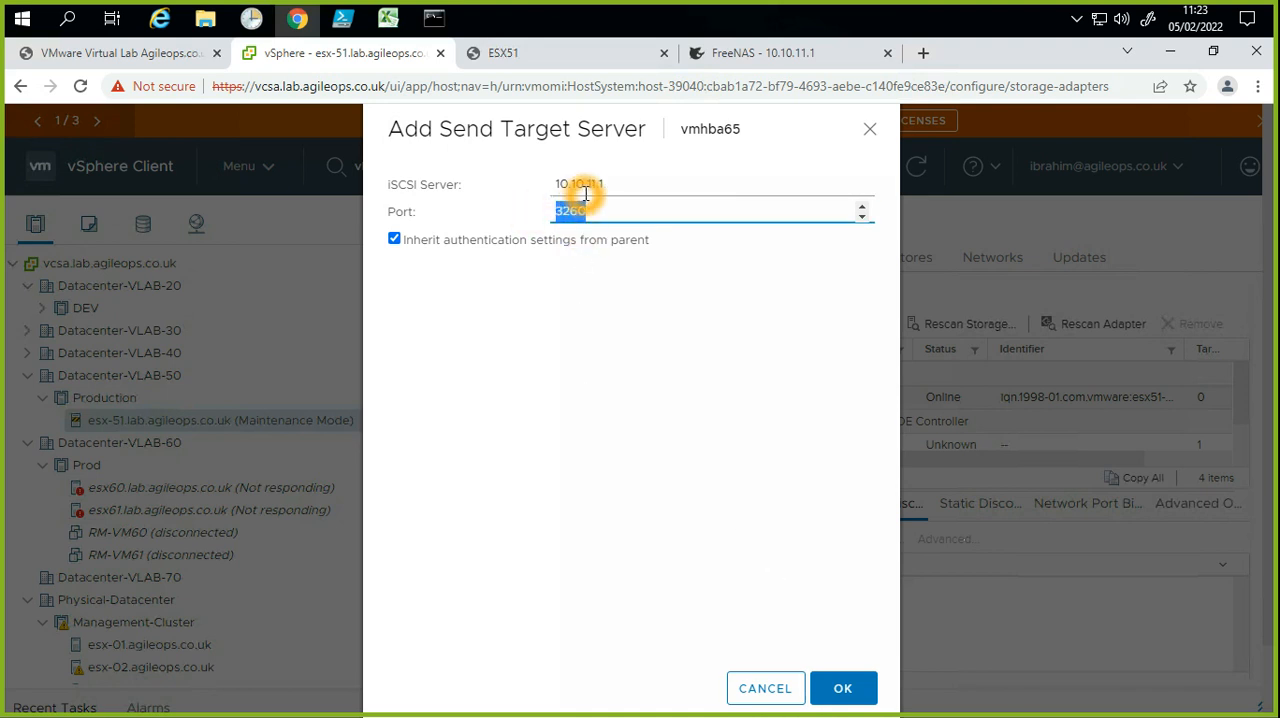
click(843, 690)
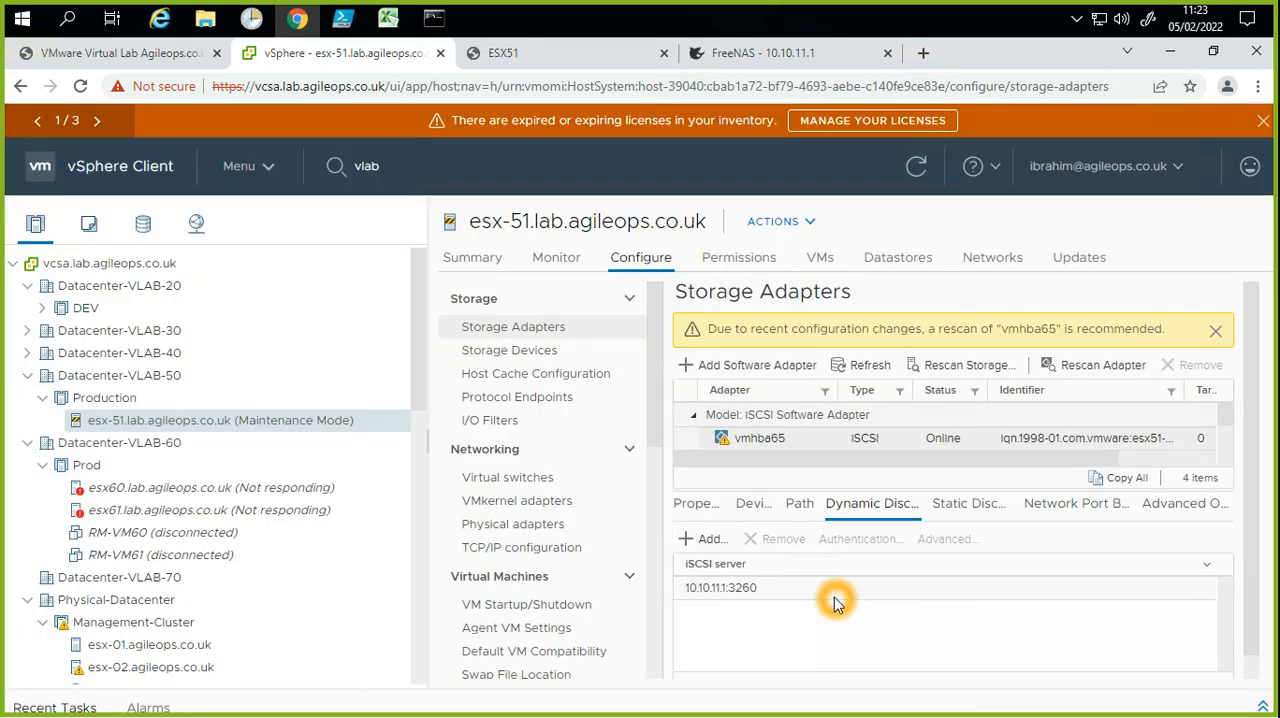
Step: Rescan the host's storage for new storage devices and VMFS volumes, and check the rescan in the recent tasks
click(1046, 368)
click(1030, 343)
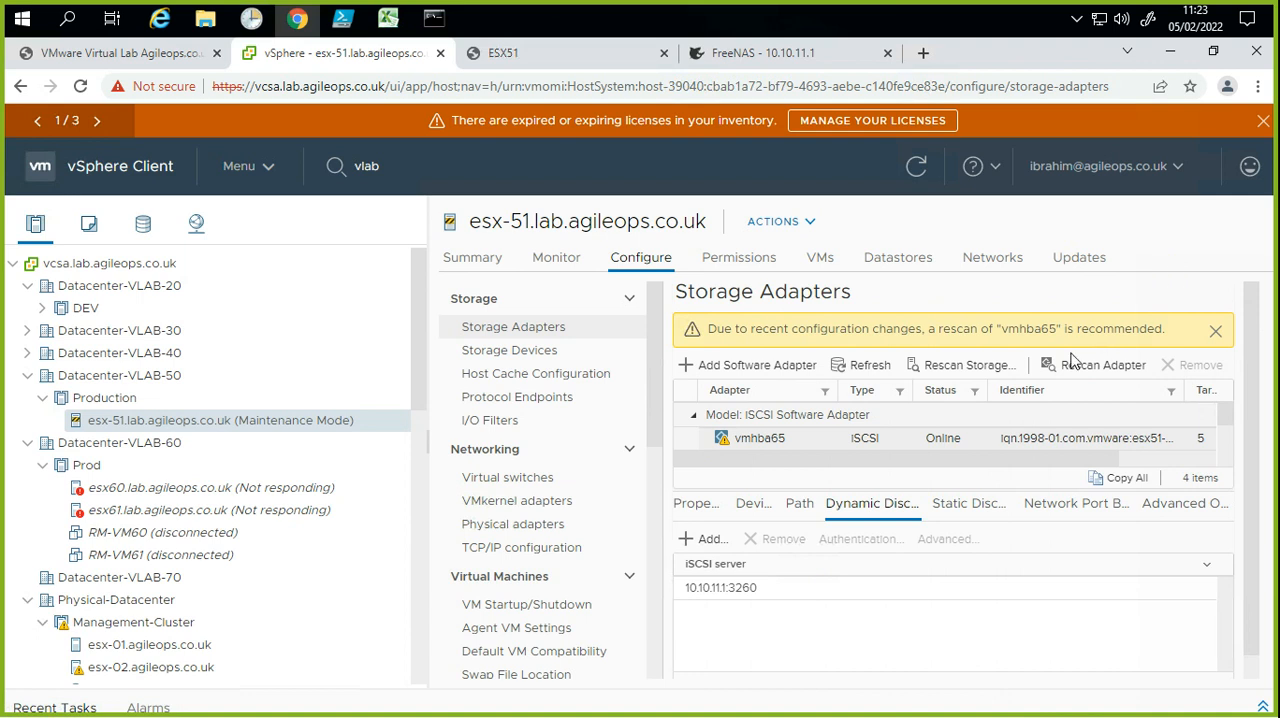
click(955, 369)
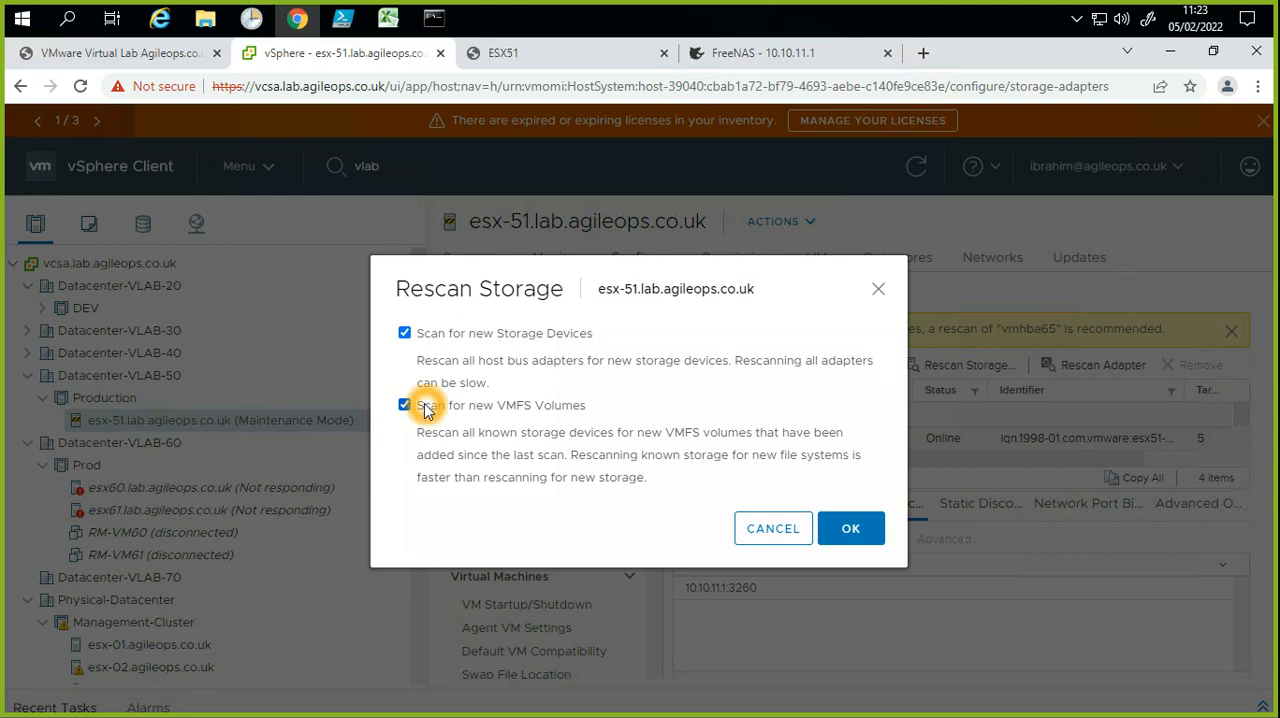
click(850, 532)
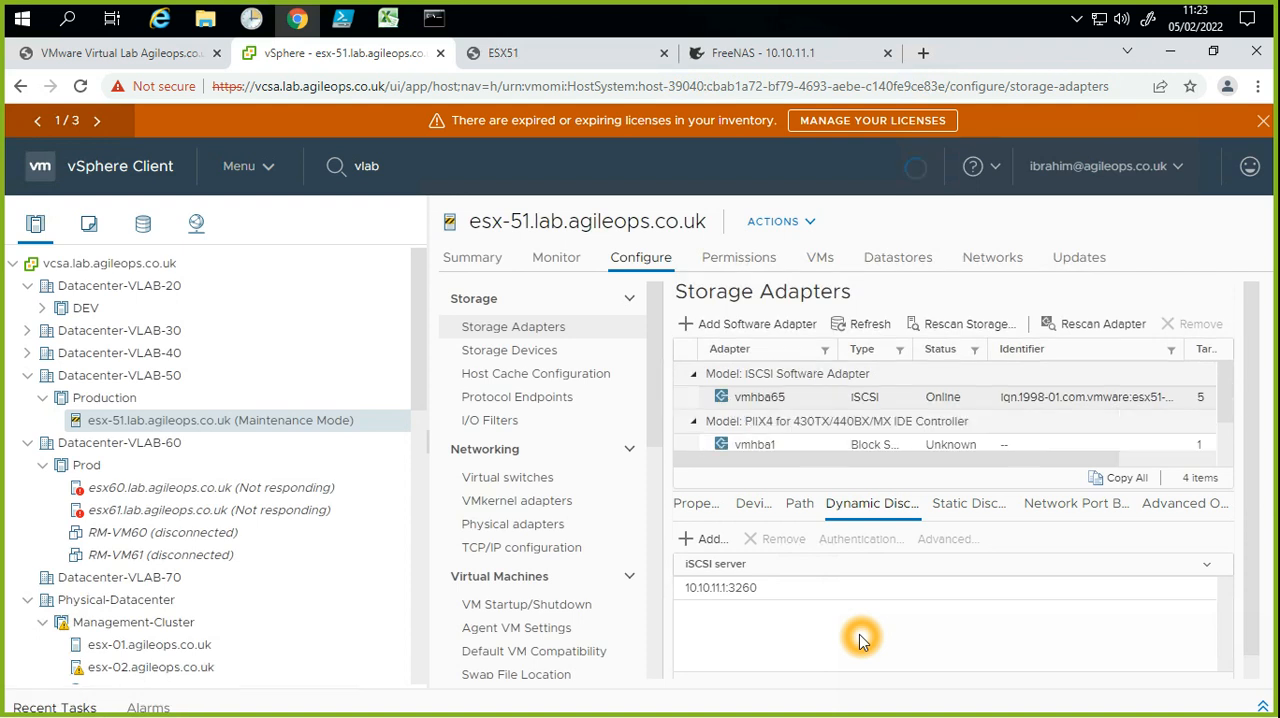
click(1216, 694)
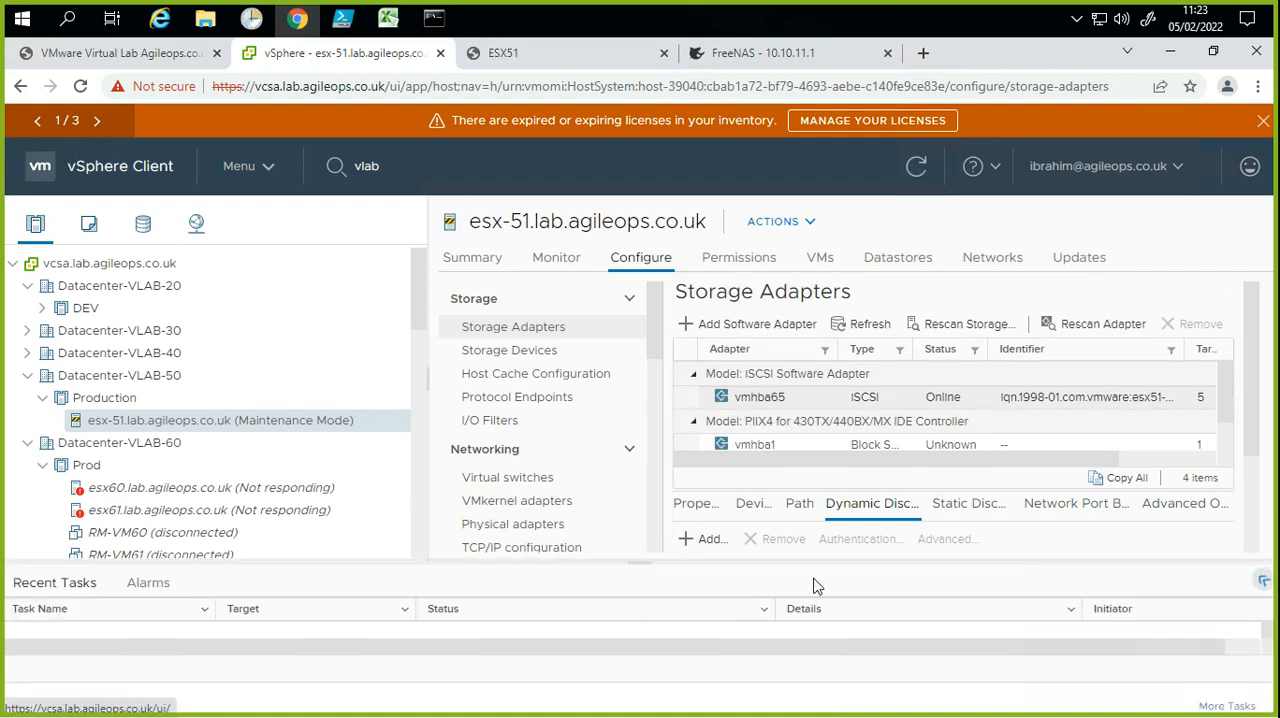
click(109, 669)
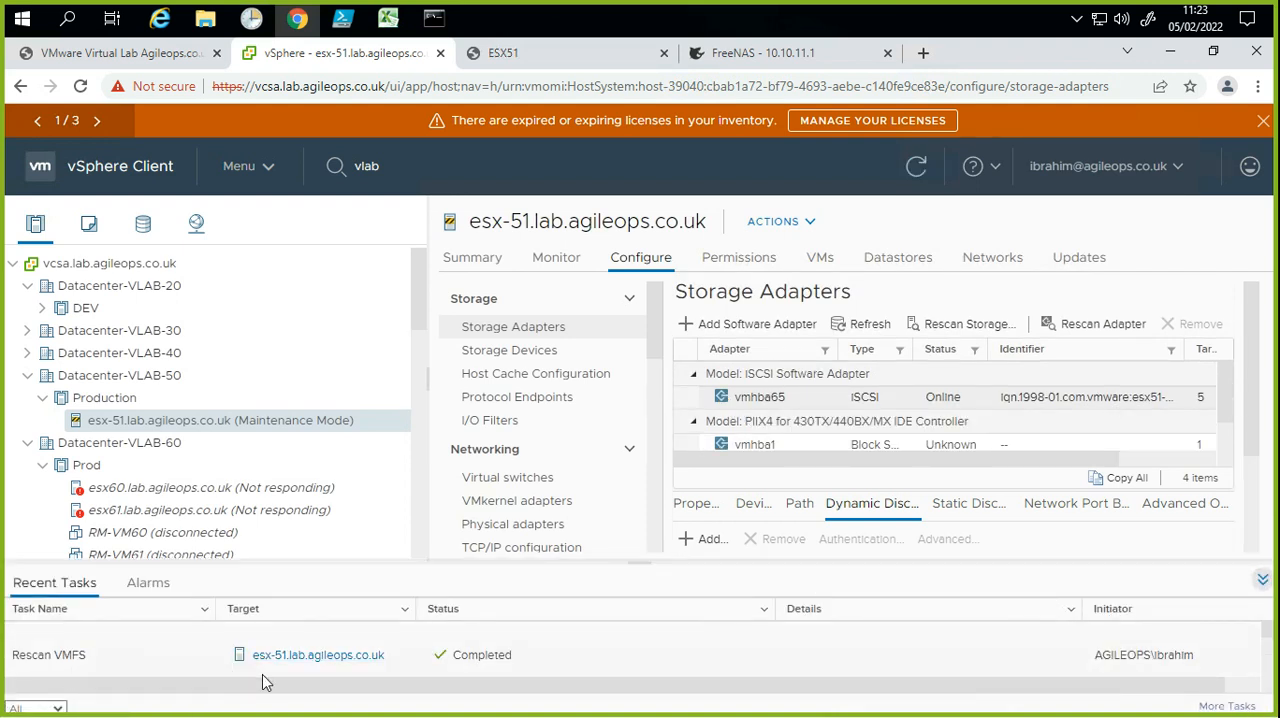
Step: Review the host's recent tasks, from the iSCSI send target entry to the VMFS rescan
click(680, 672)
scroll(680, 672, down, 1)
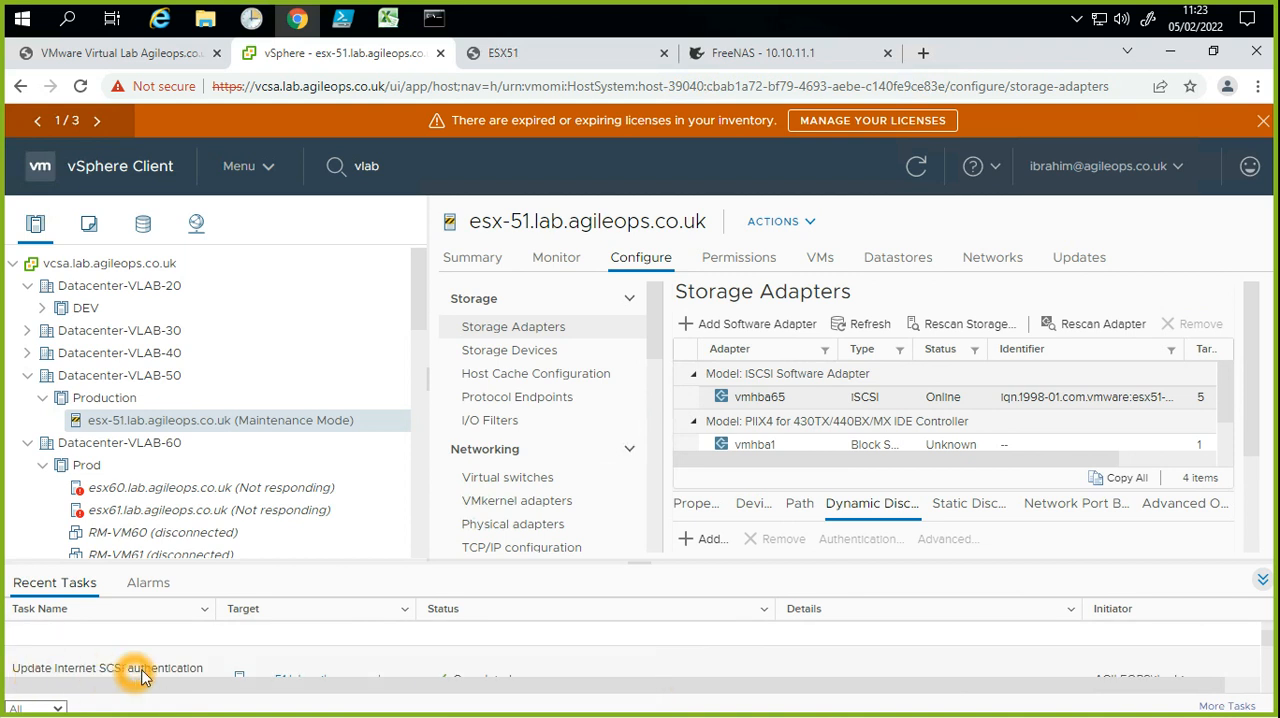
scroll(300, 666, up, 1)
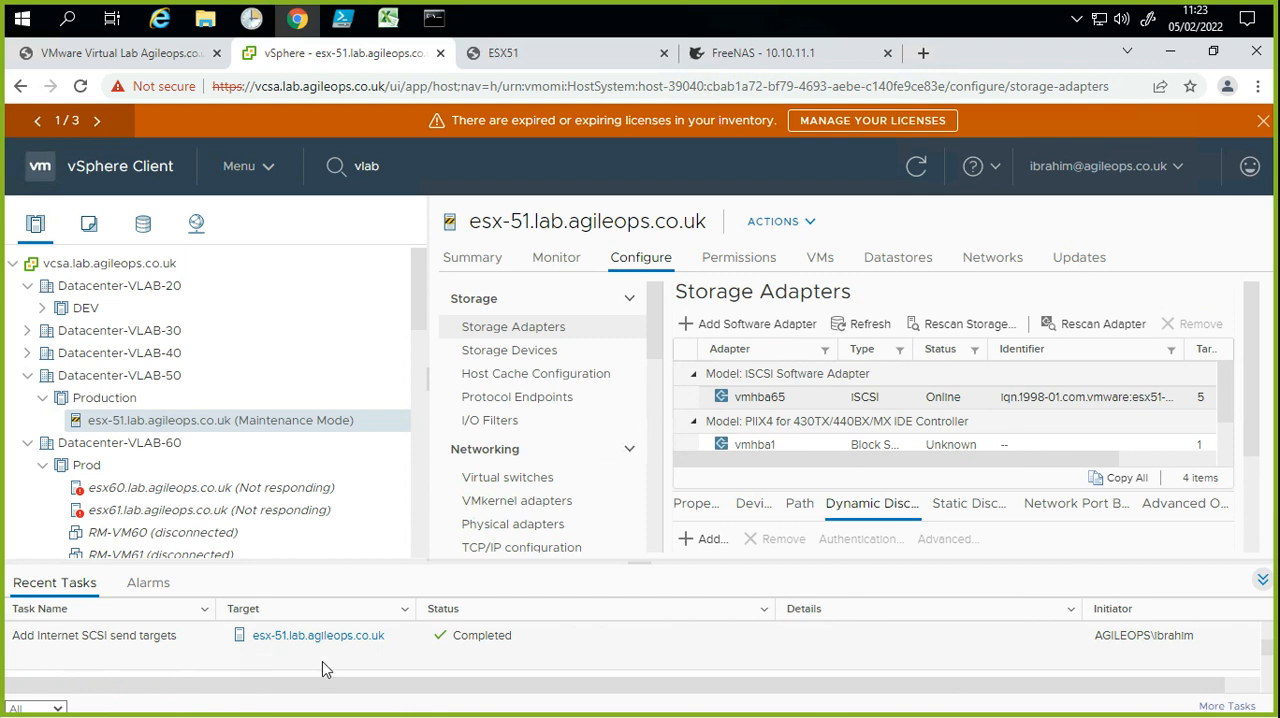
scroll(314, 660, down, 2)
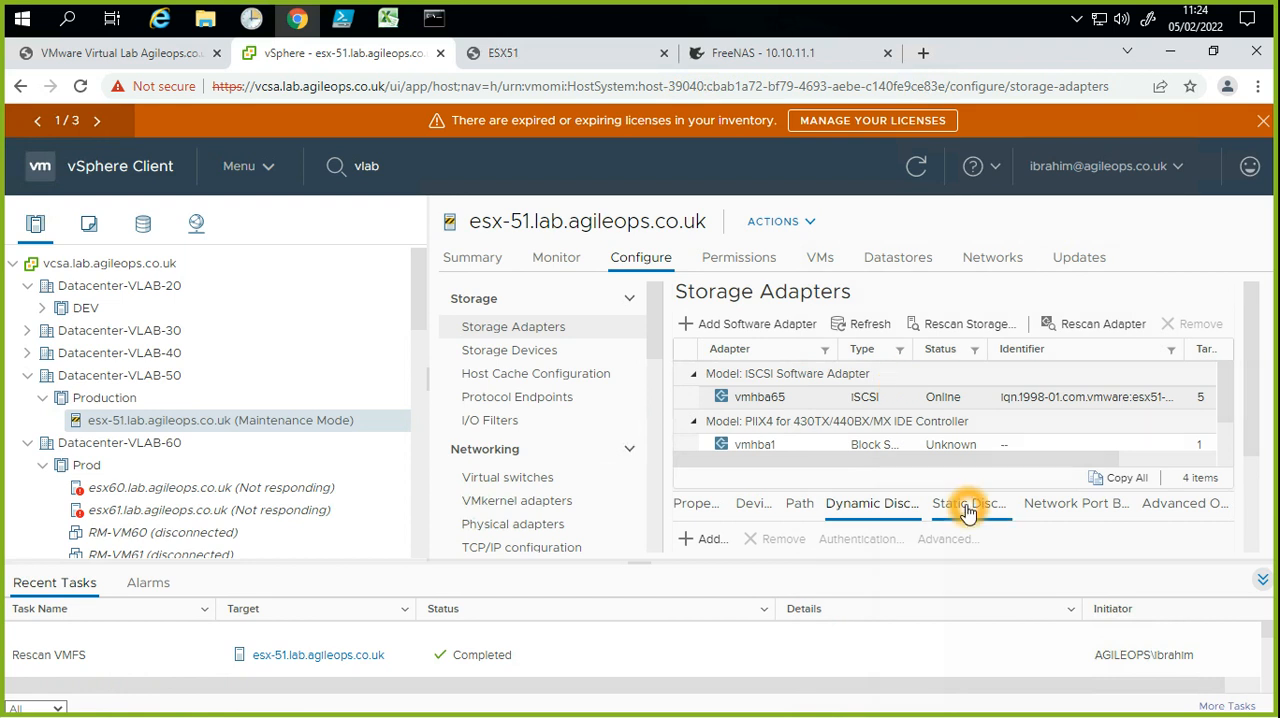
Step: Show the FreeNAS disk devices seen by iSCSI adapter vmhba65, collapsing the recent tasks area for more room
click(756, 505)
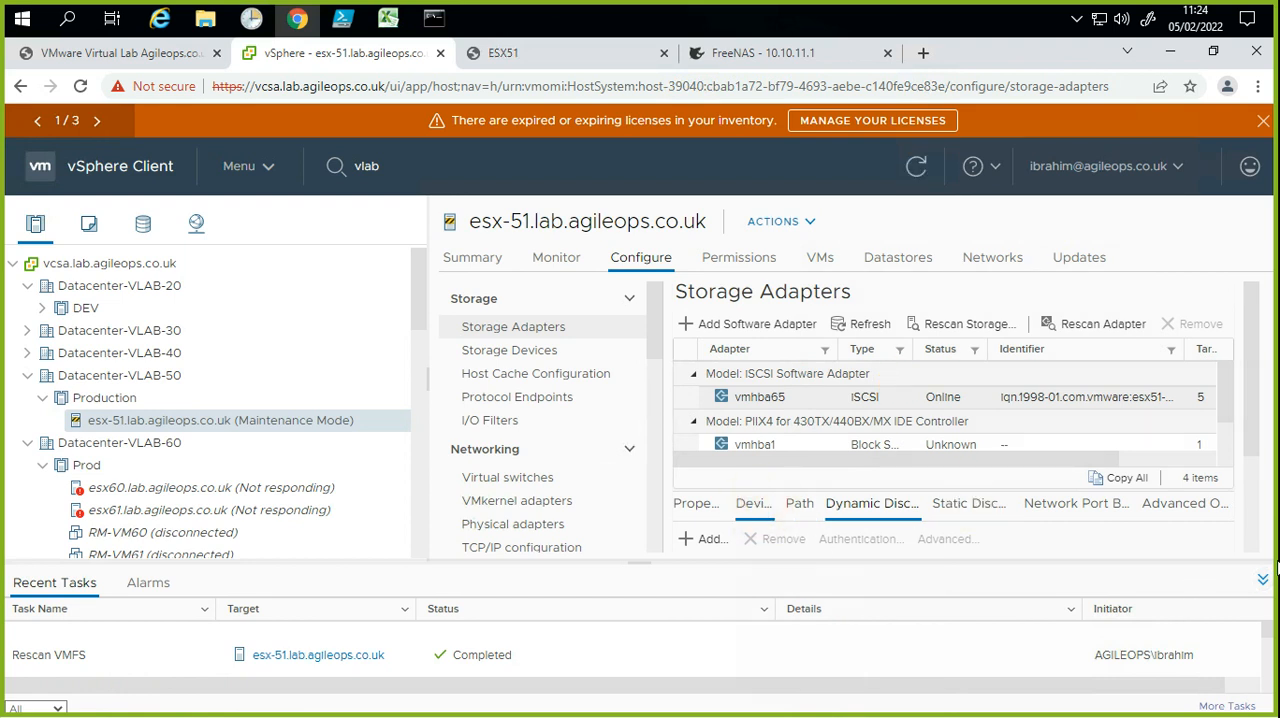
click(1268, 588)
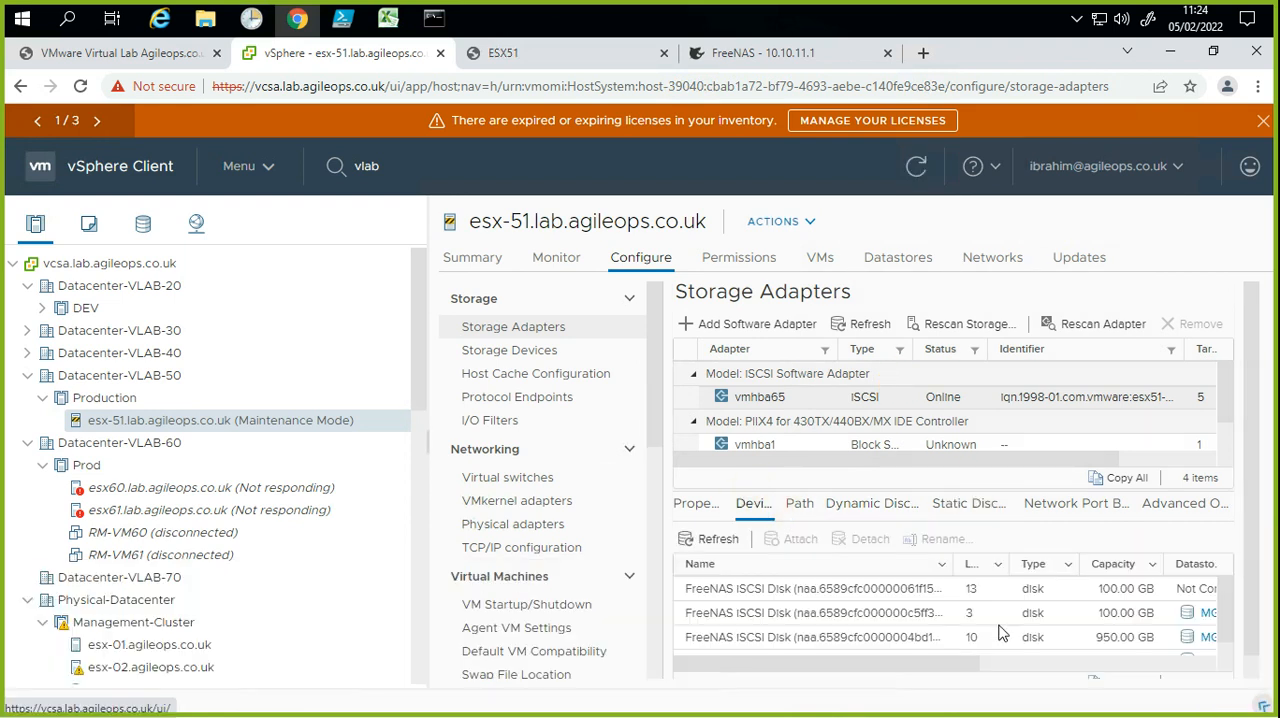
click(764, 643)
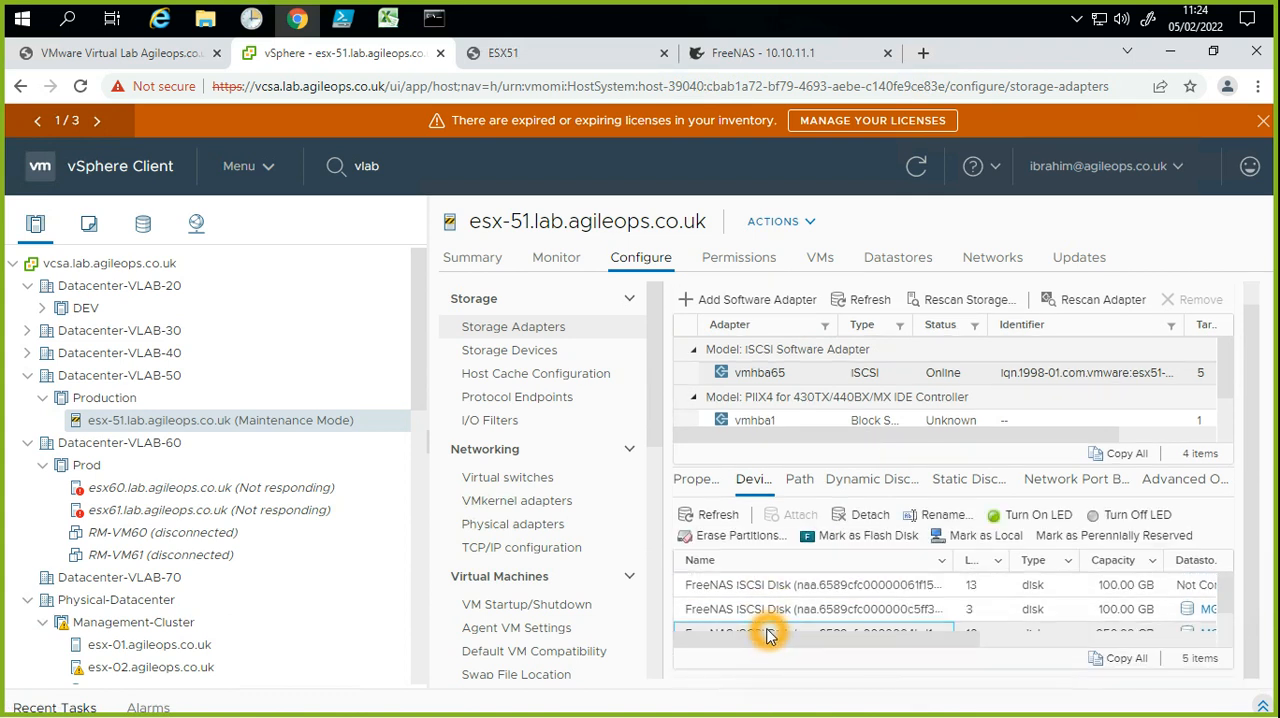
Step: List the datastores of esx-51.lab.agileops.co.uk and open the files of MGMT-DS-01
click(886, 265)
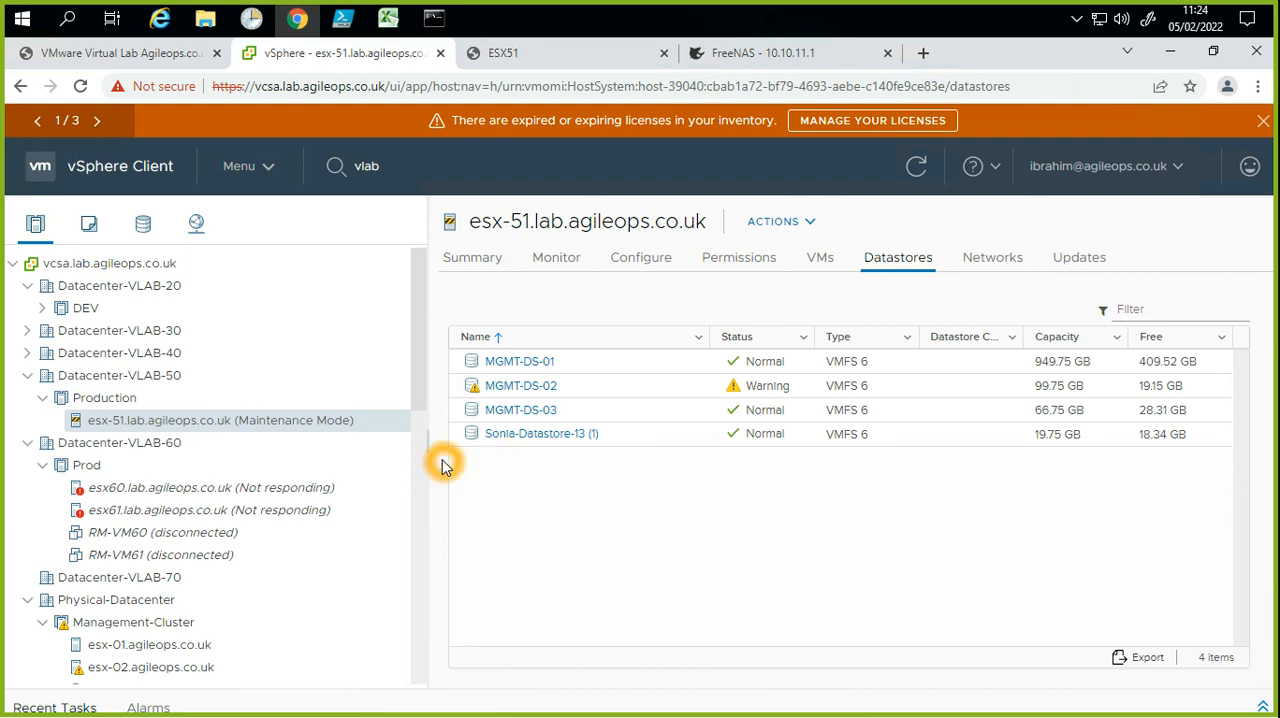
click(537, 365)
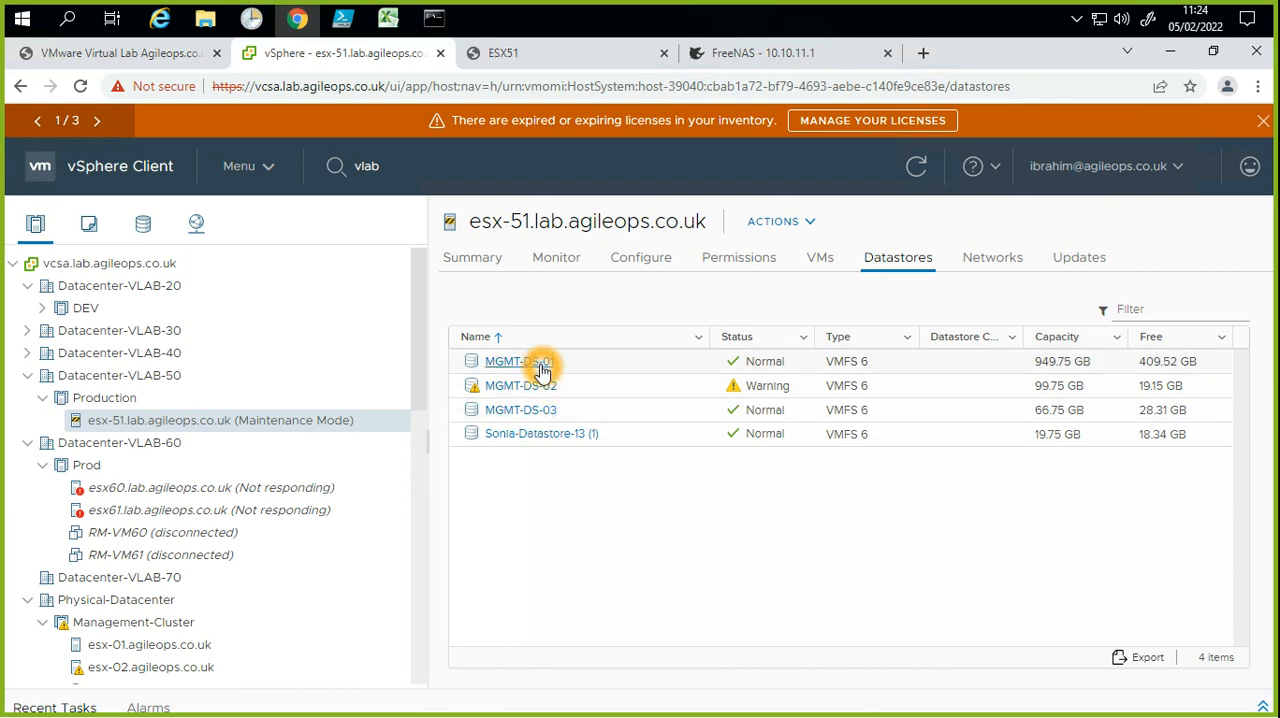
click(539, 362)
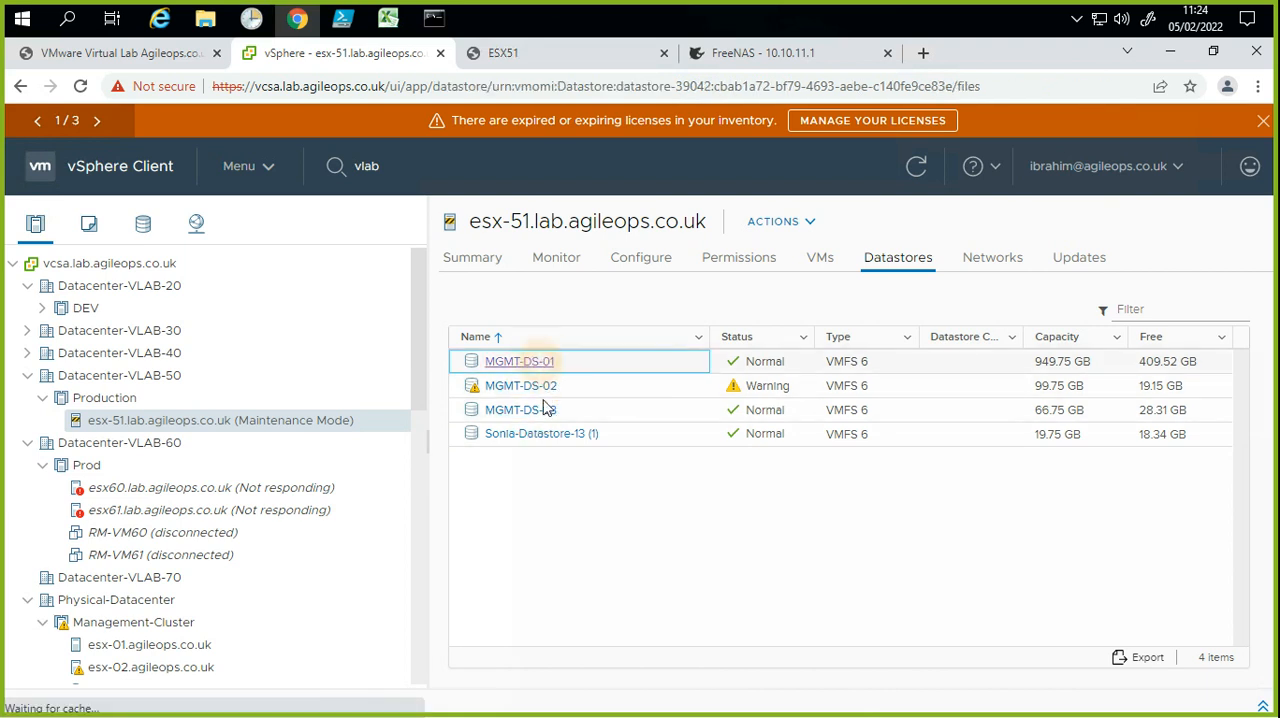
click(626, 568)
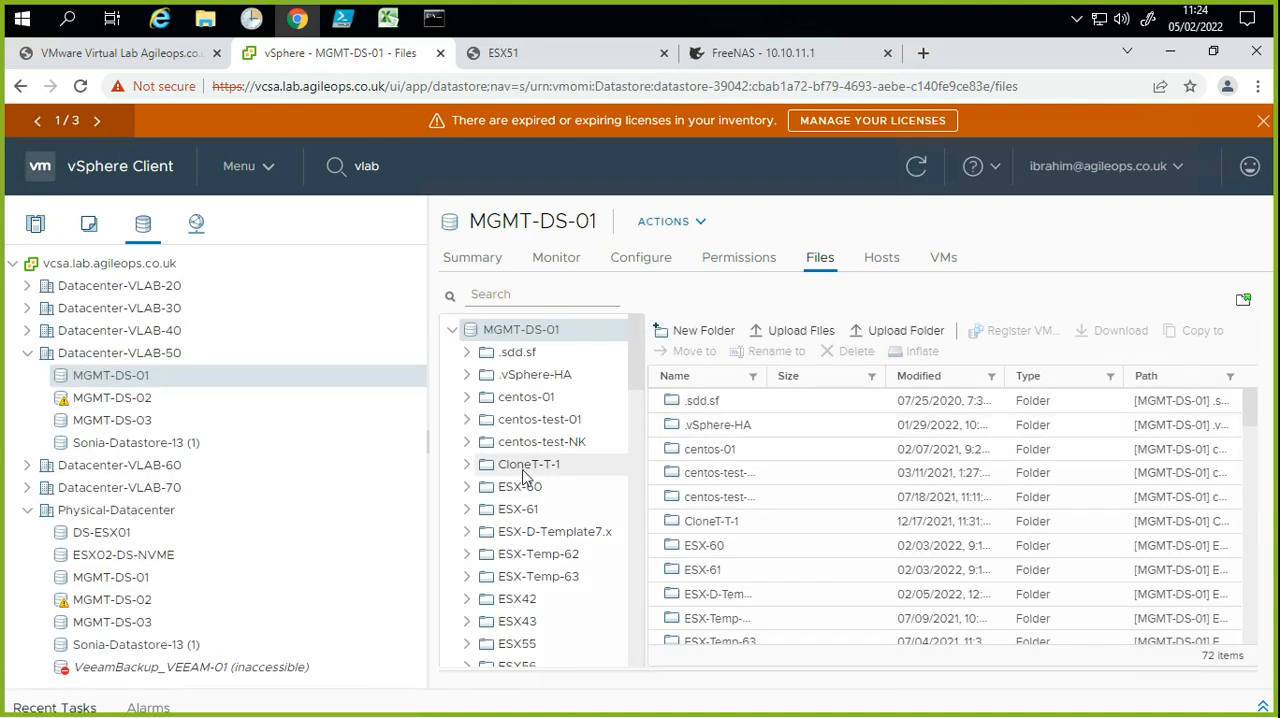
Step: Browse the folders on MGMT-DS-01 and examine the files in the Sonia-VM-1 folder
scroll(556, 580, down, 6)
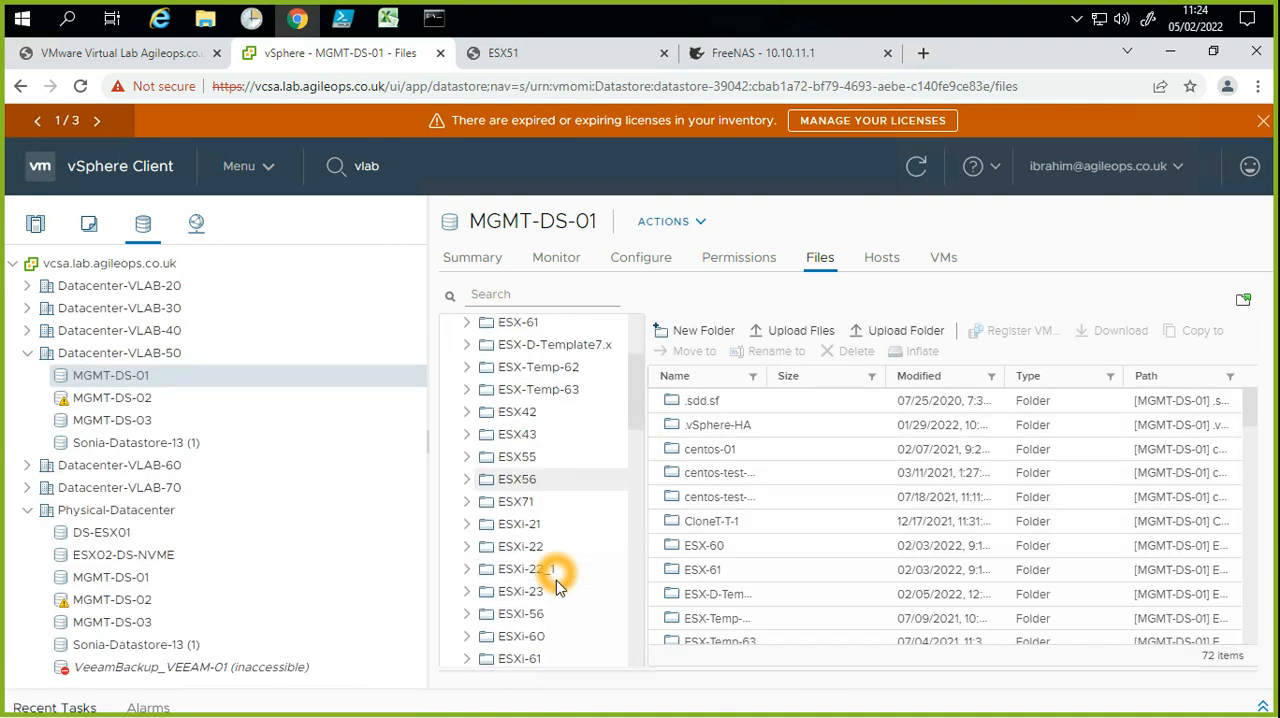
scroll(558, 592, down, 5)
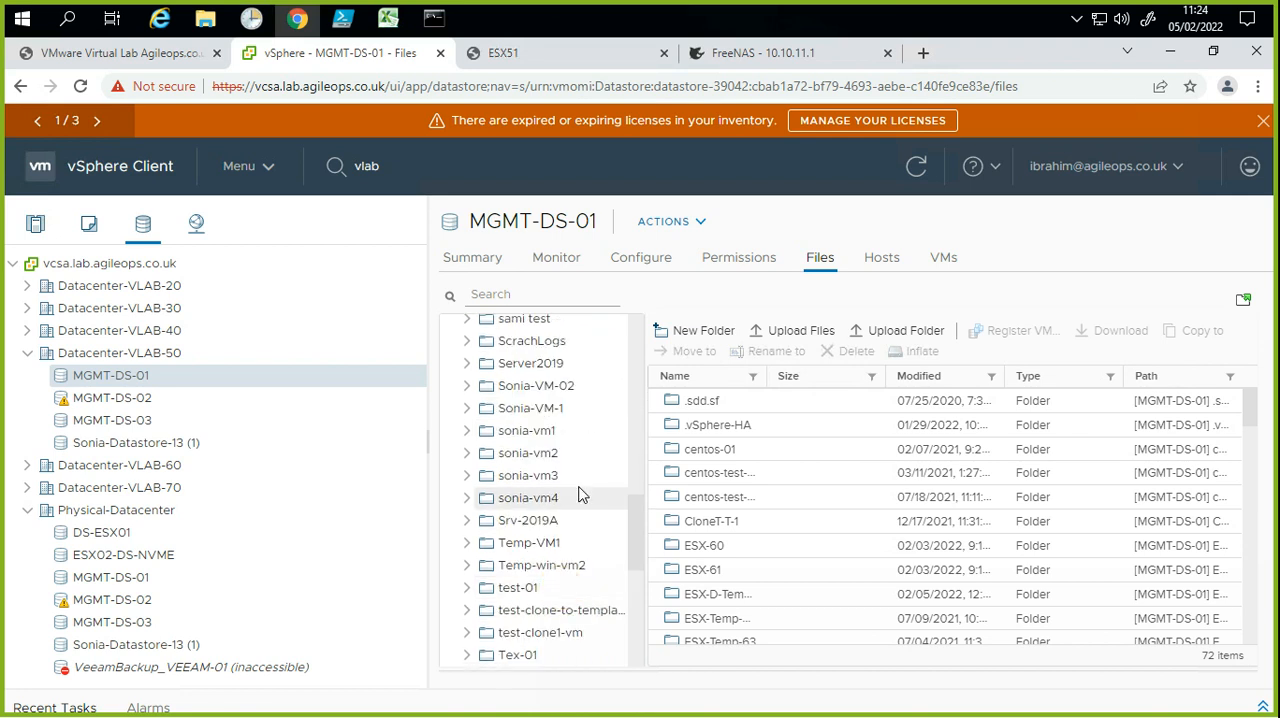
scroll(557, 500, up, 1)
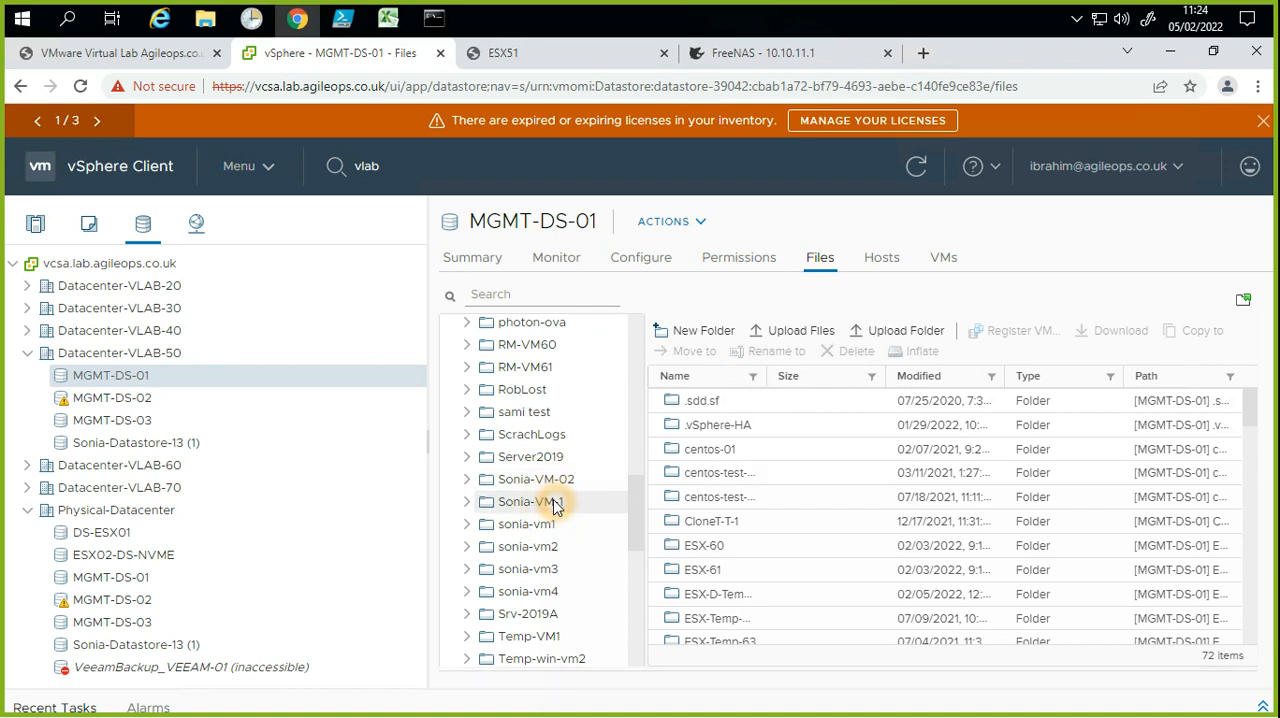
click(548, 502)
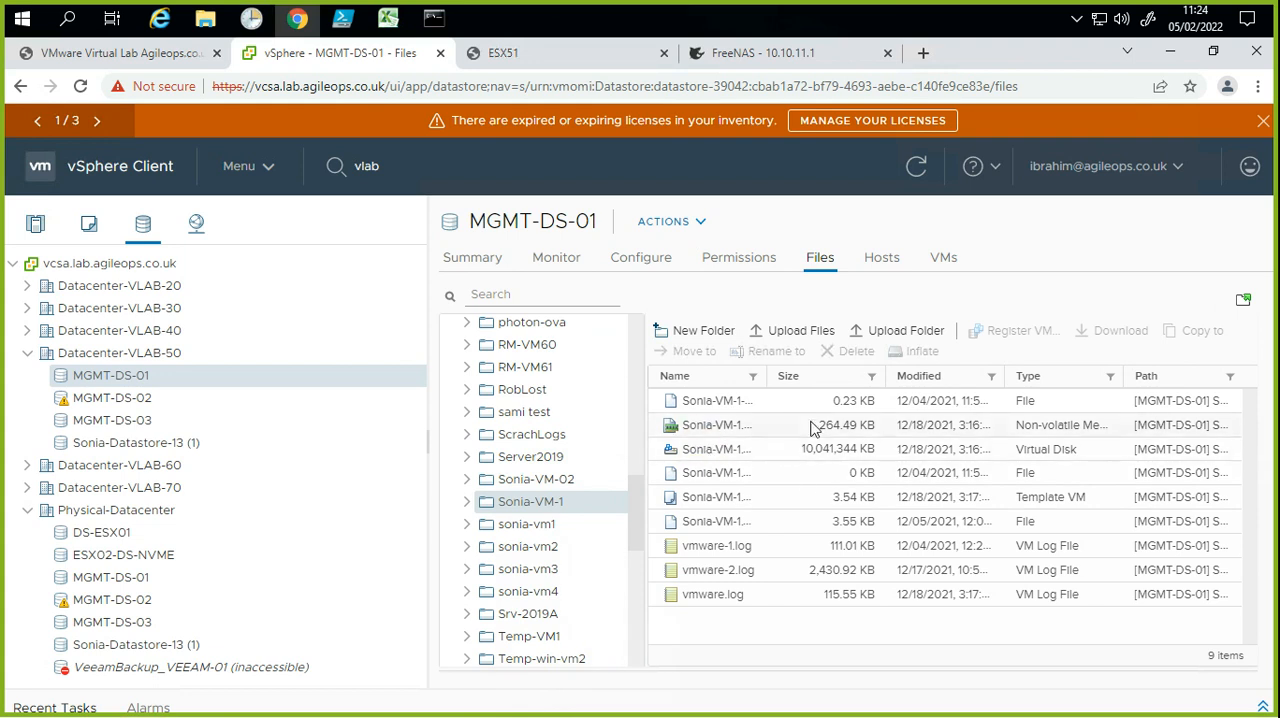
click(686, 453)
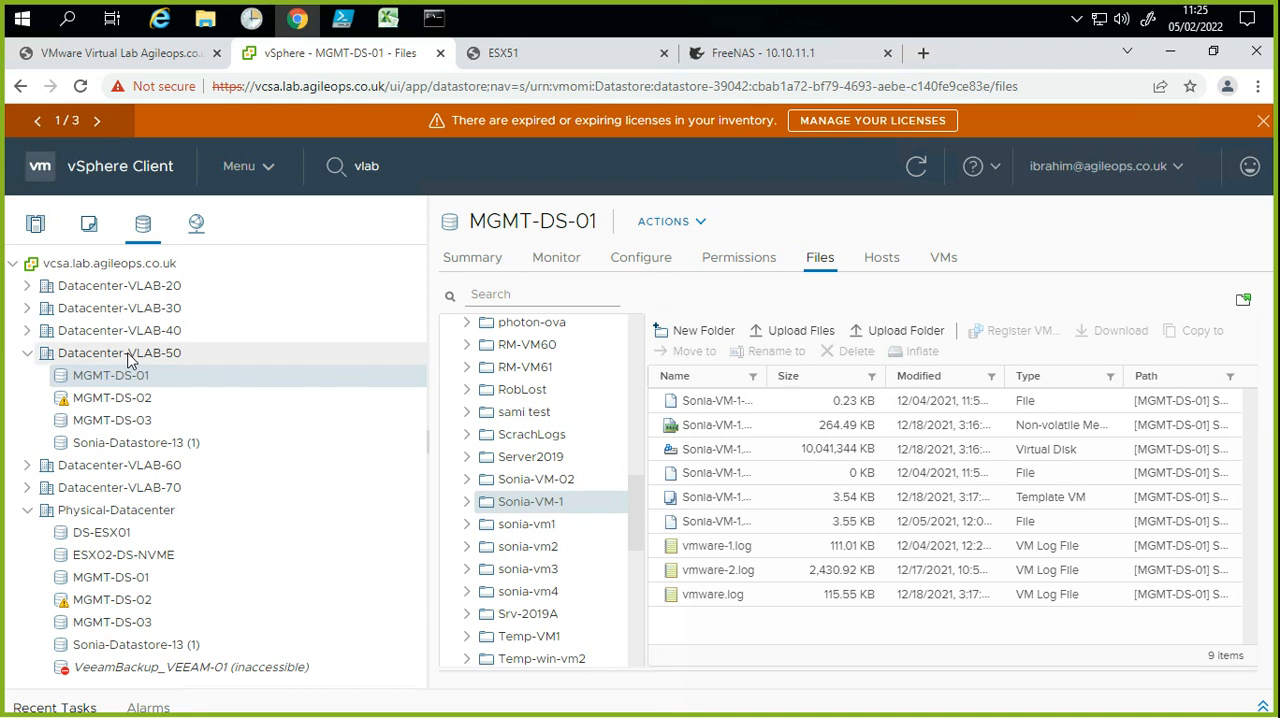
Step: Take host esx-51.lab.agileops.co.uk in the Production cluster out of maintenance mode
click(35, 228)
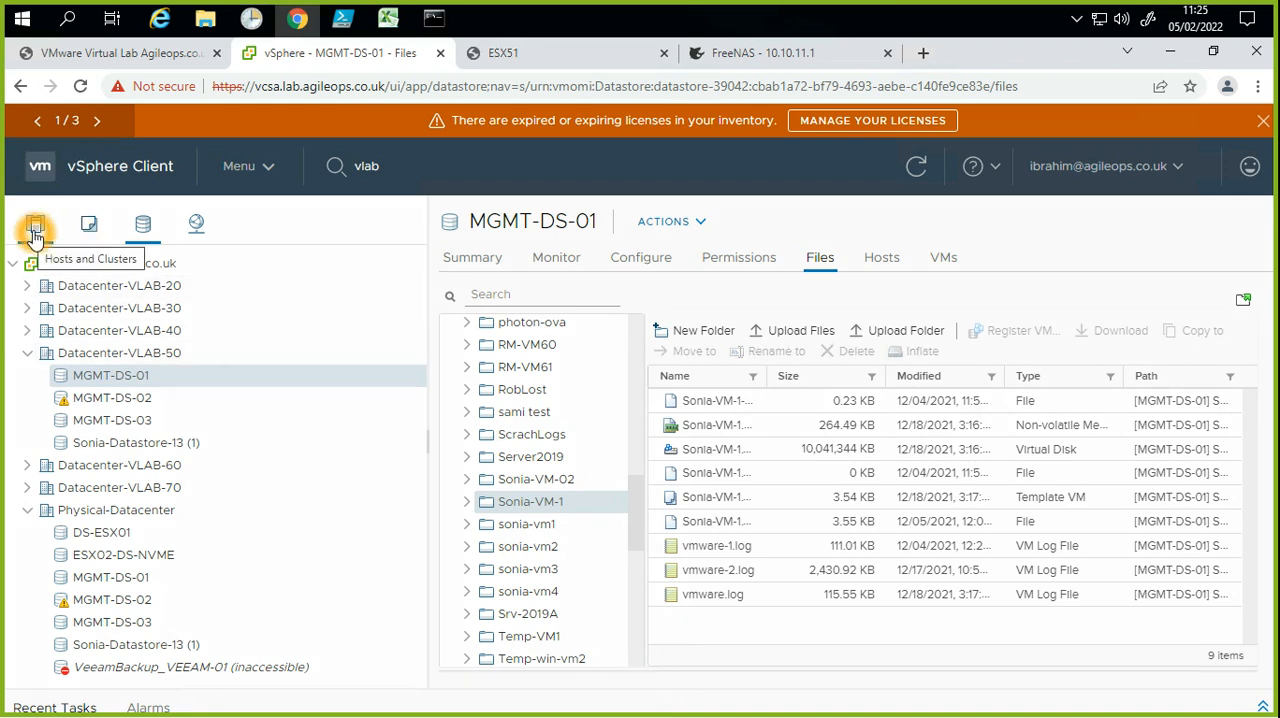
click(145, 420)
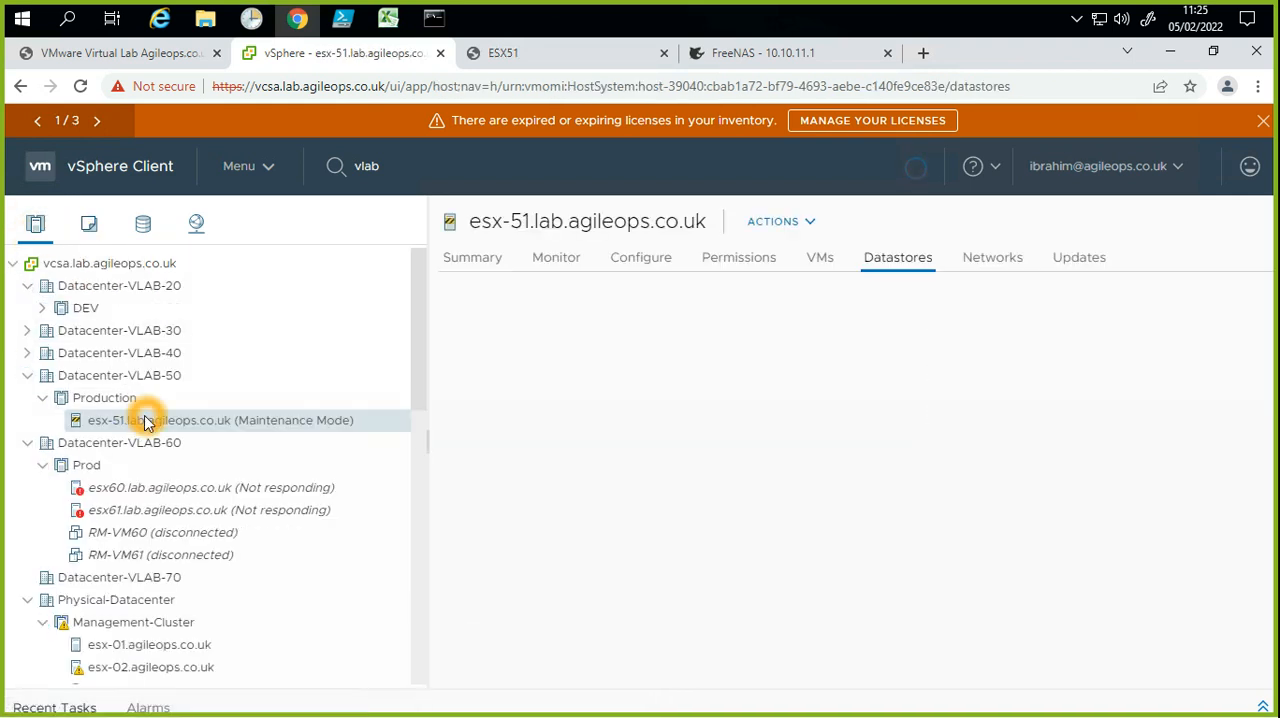
right_click(145, 420)
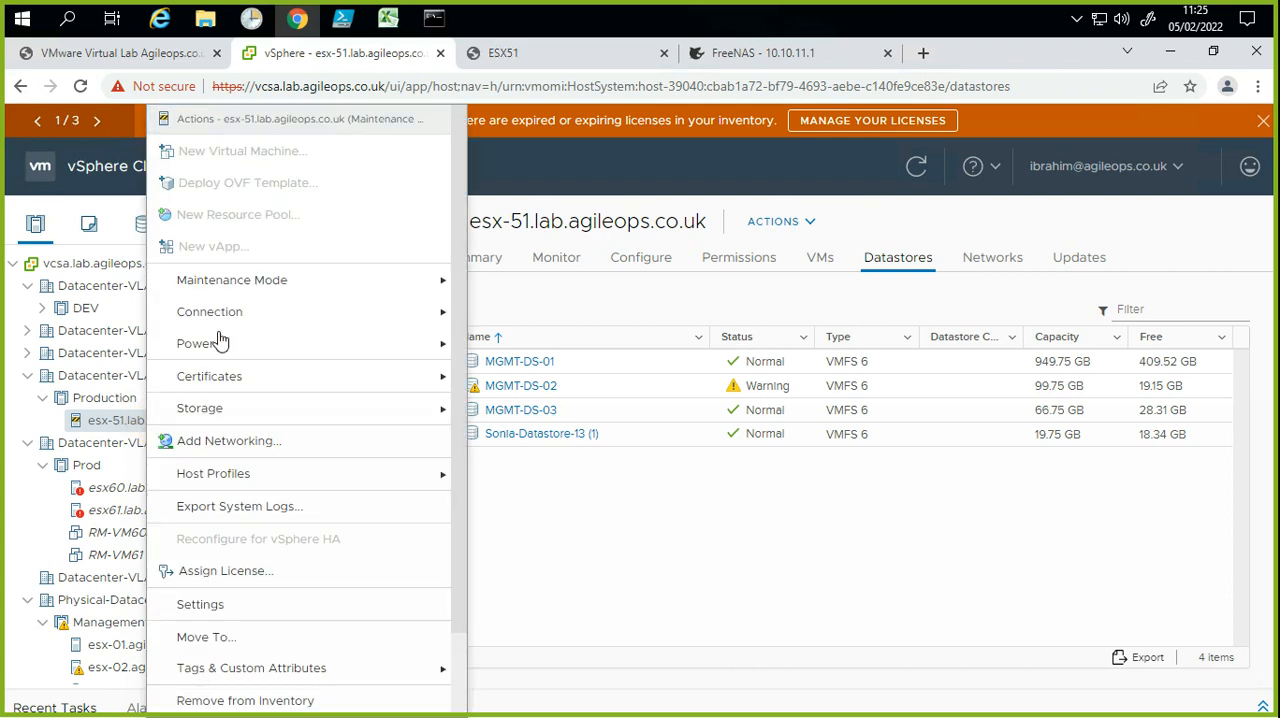
mouse_move(226, 284)
click(501, 329)
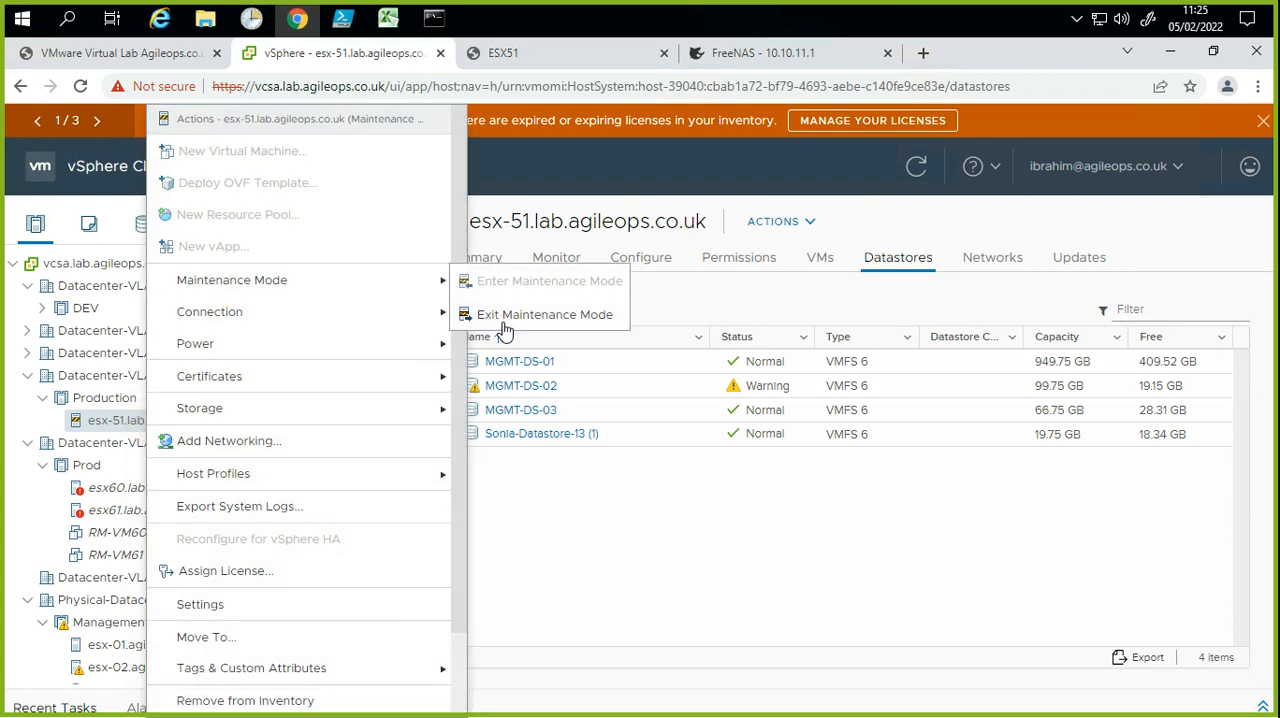
click(513, 448)
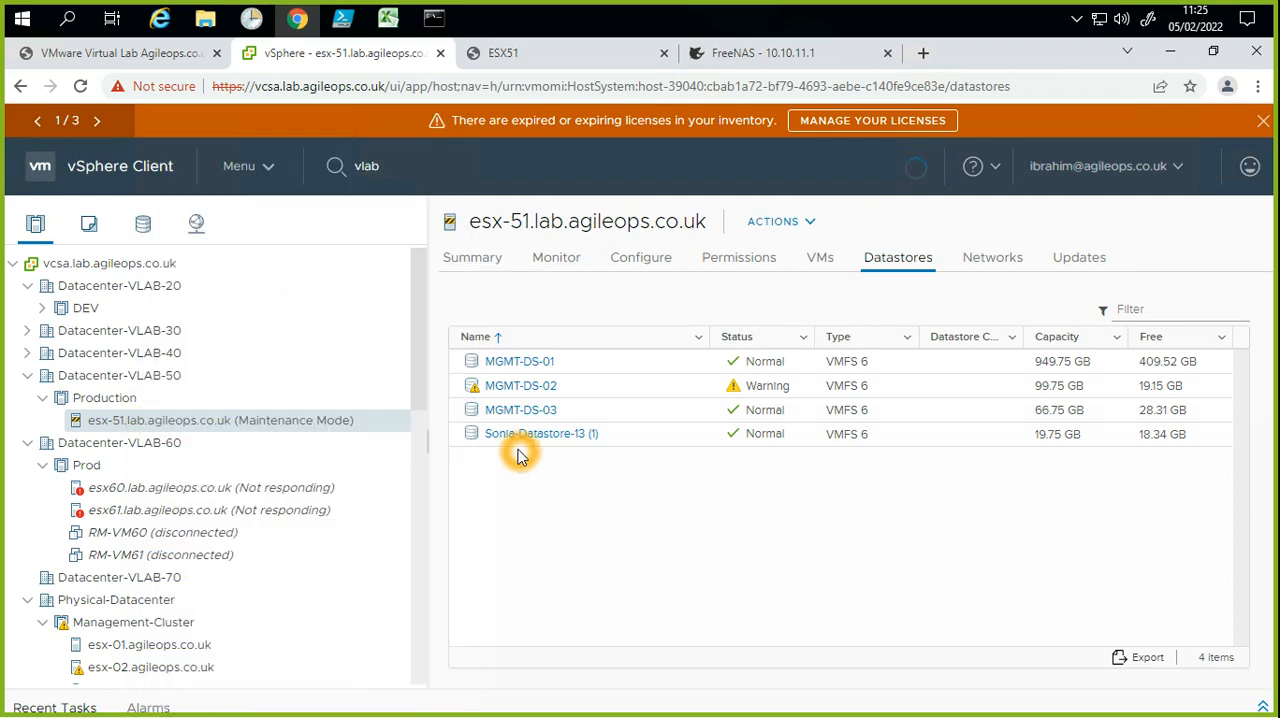
click(389, 467)
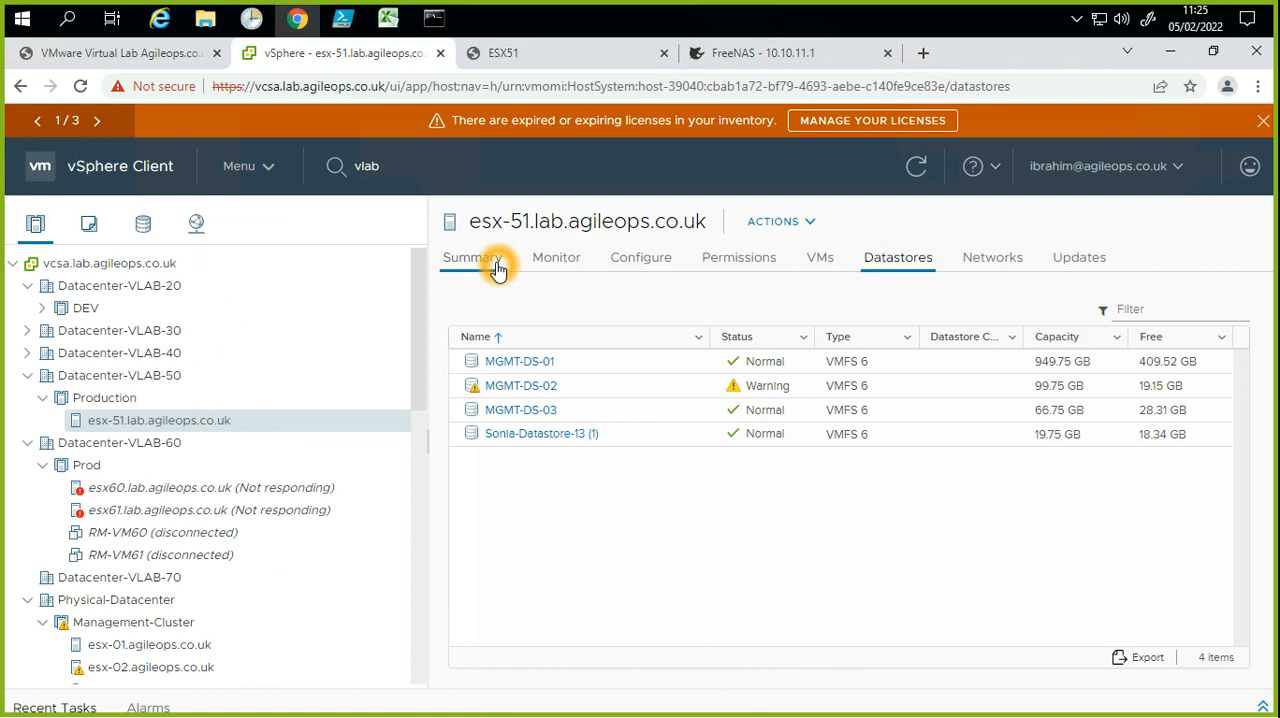
Step: Open the sonia-vm4 folder on datastore MGMT-DS-01, starting from the host's datastore list
click(523, 362)
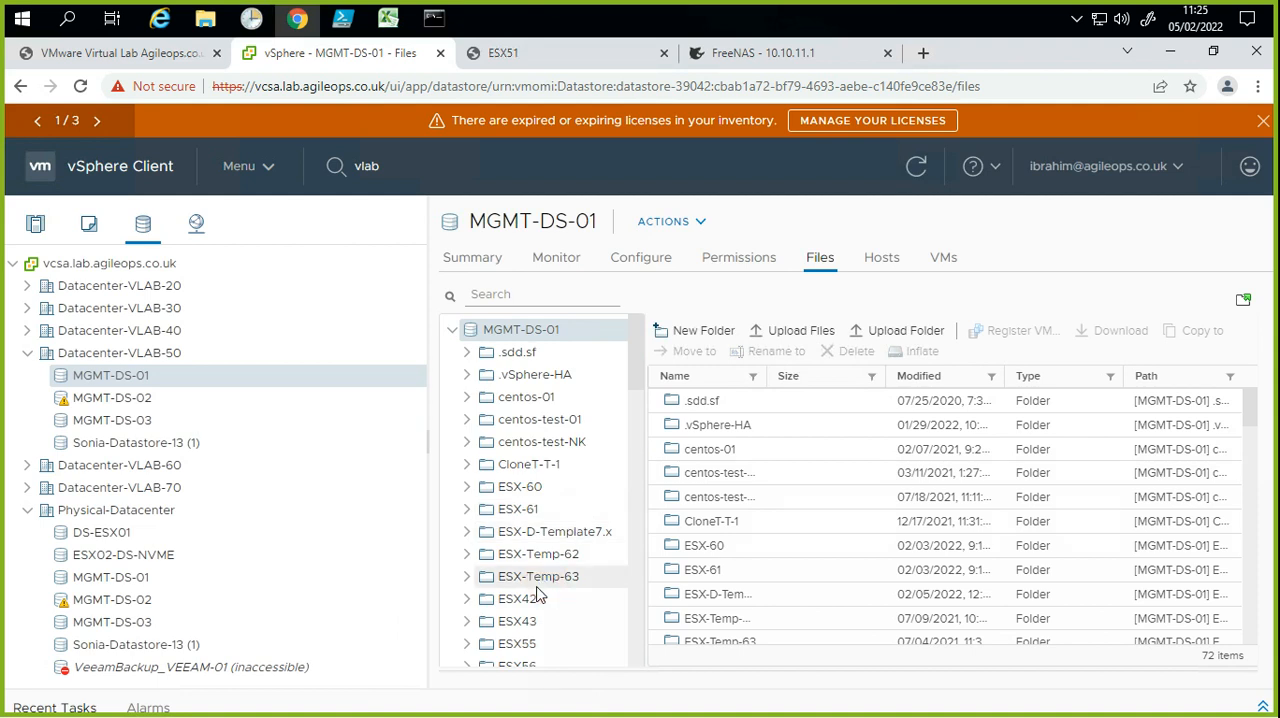
scroll(537, 588, down, 5)
scroll(513, 635, down, 5)
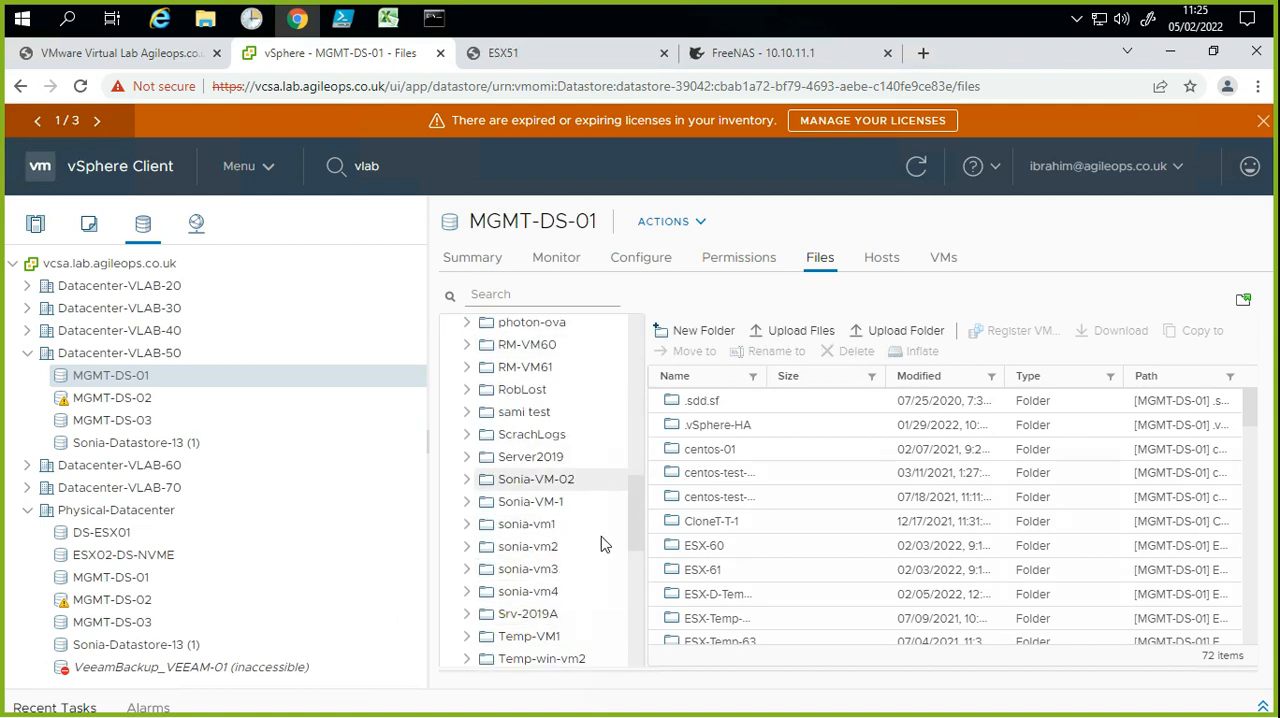
click(556, 594)
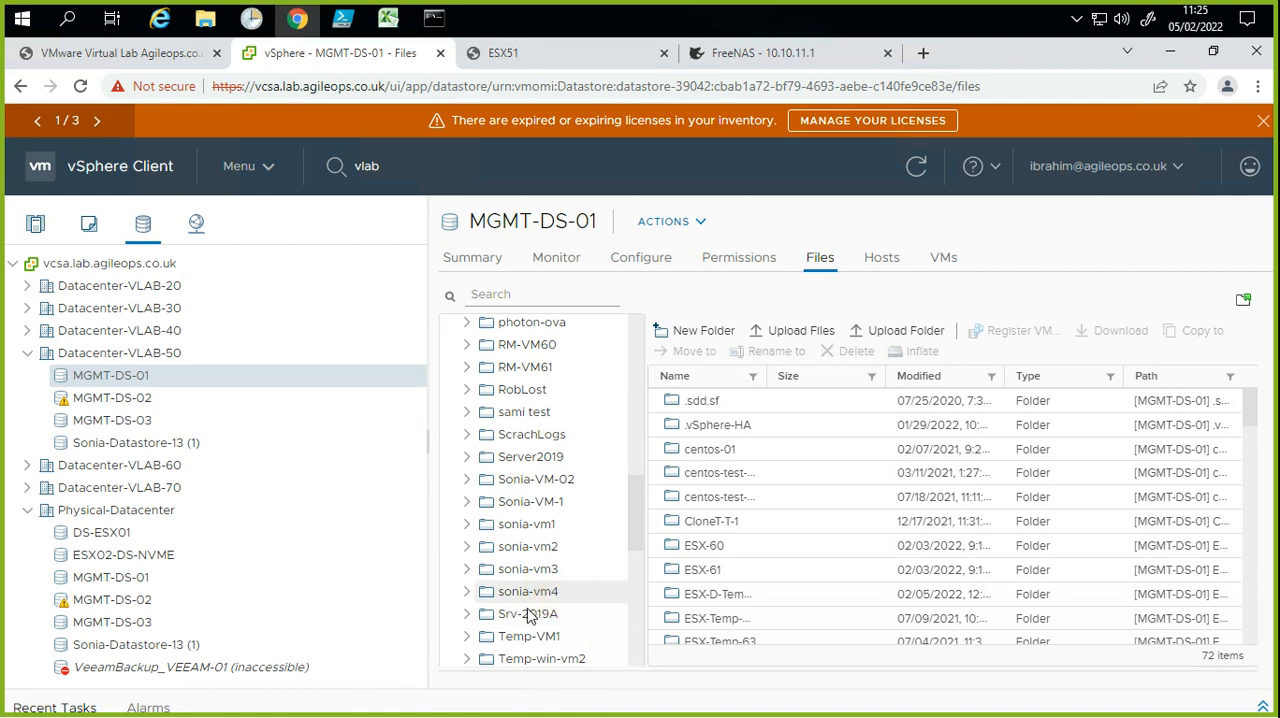
click(531, 594)
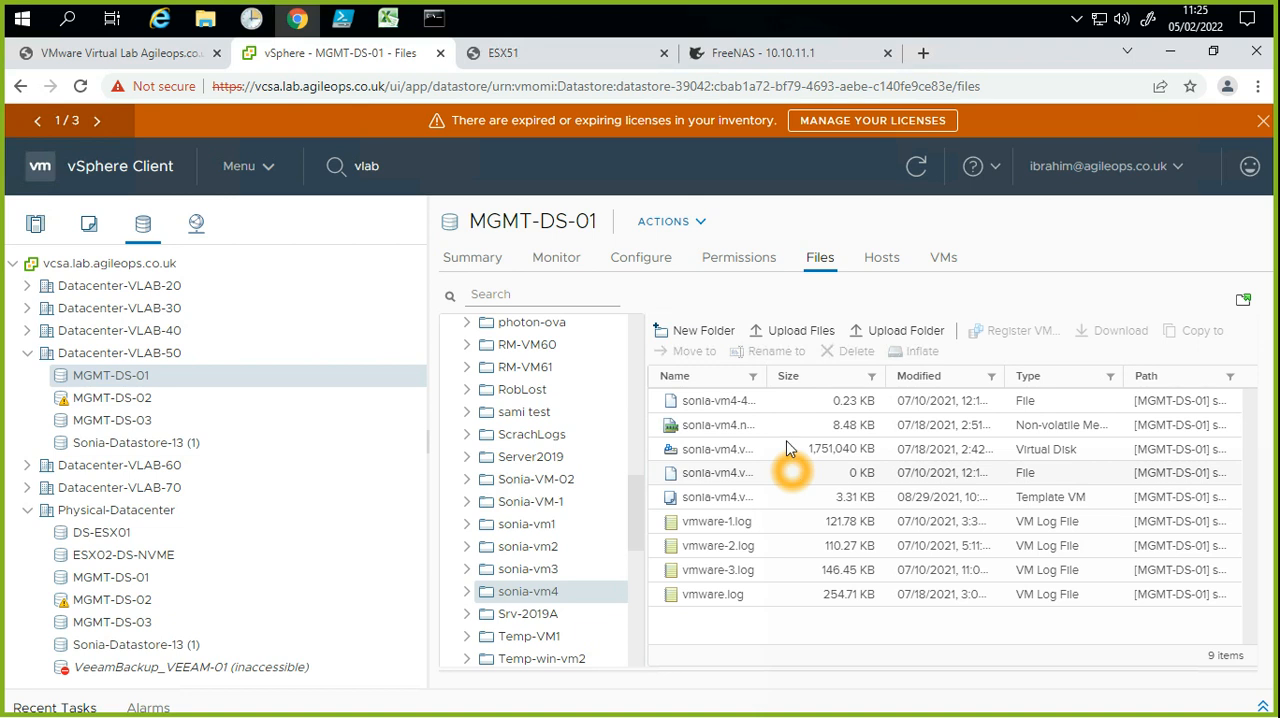
Step: Widen the Name column of the file list and examine the virtual disk and template files of sonia-vm4
drag(803, 375, 865, 375)
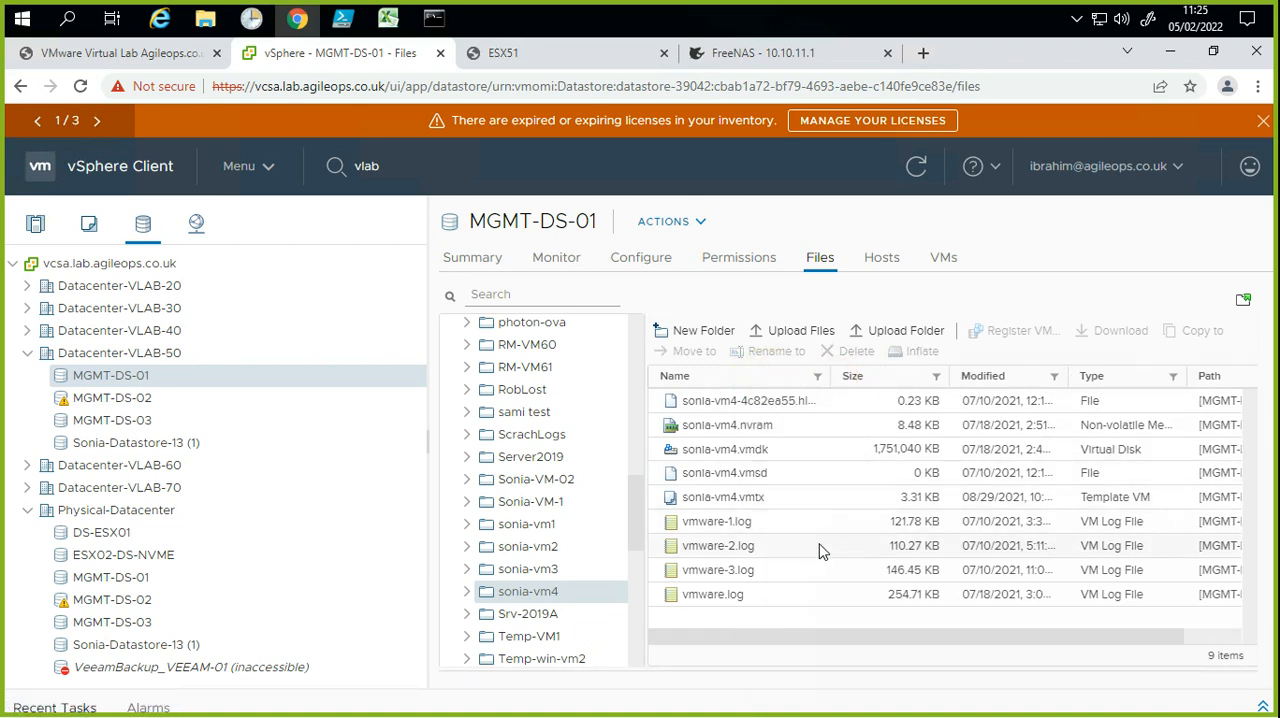
click(765, 505)
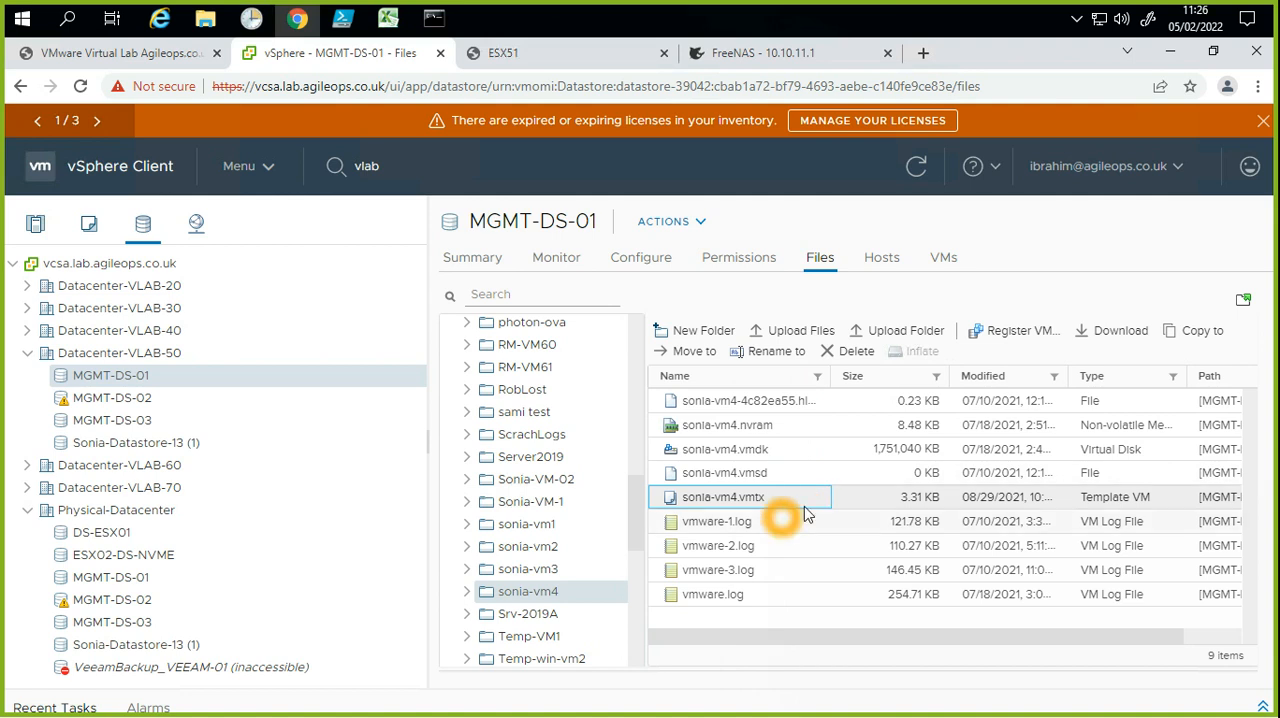
click(762, 476)
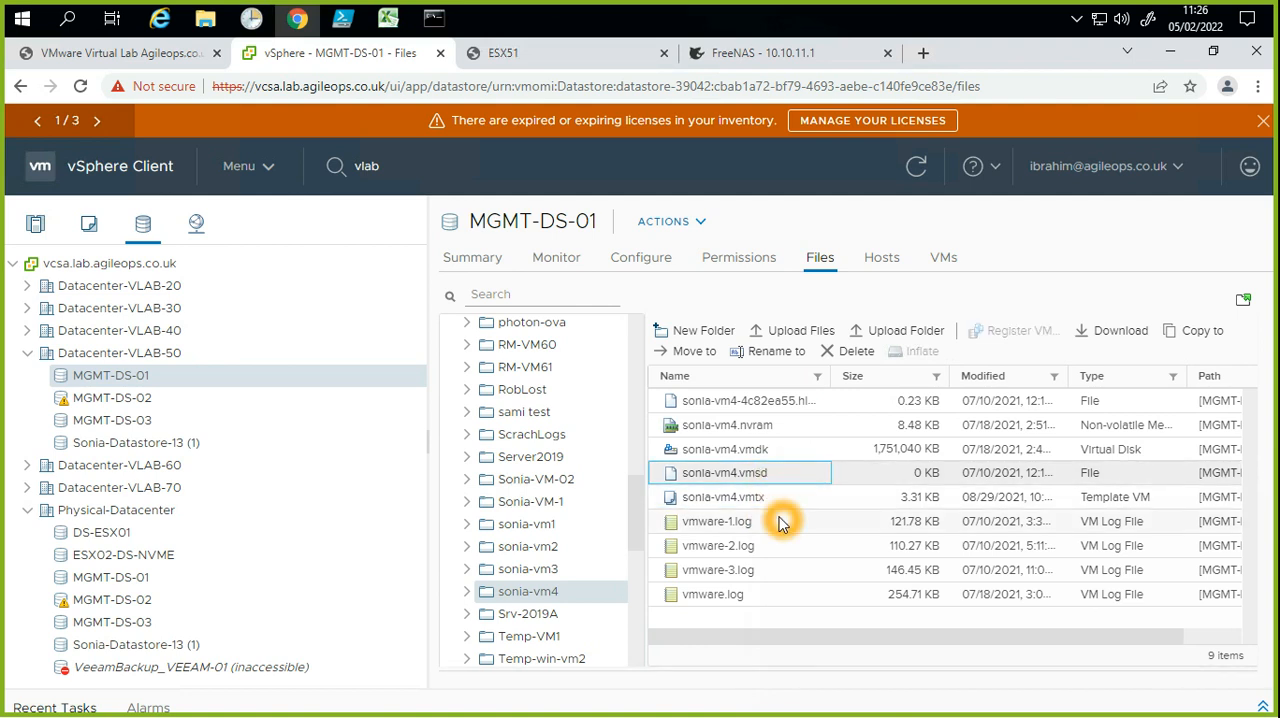
click(768, 505)
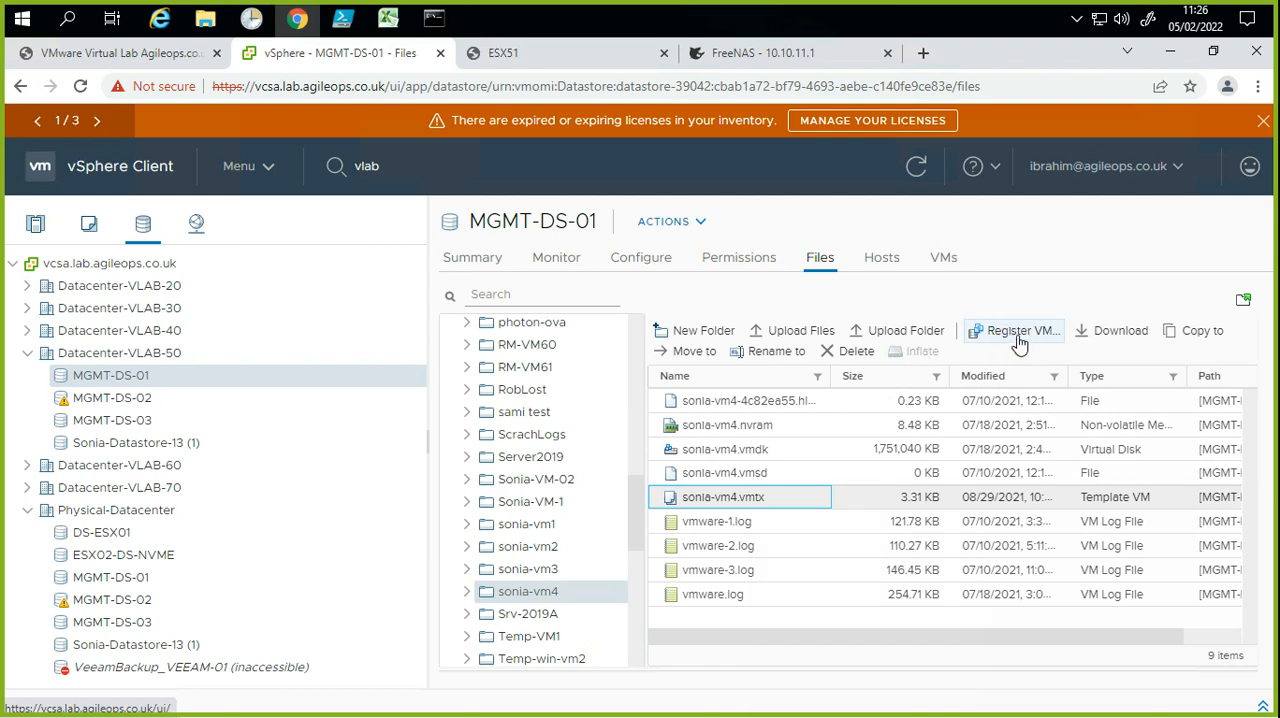
click(752, 428)
click(924, 448)
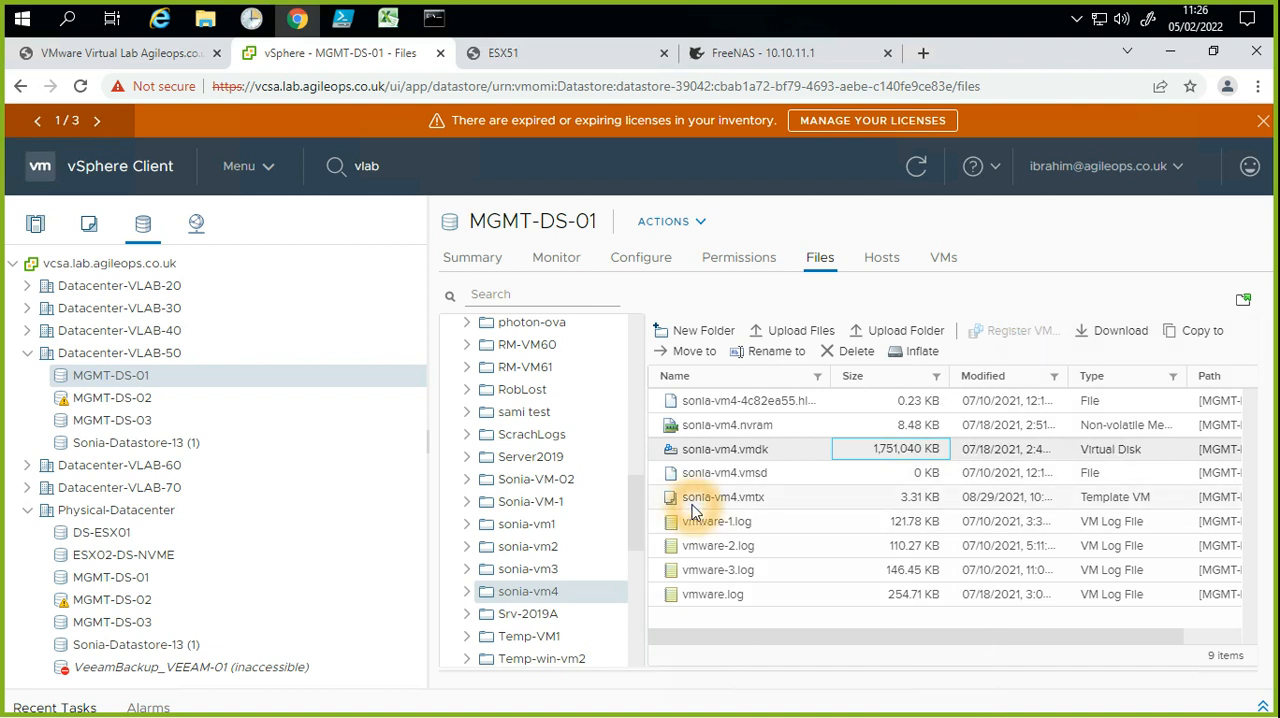
Step: Begin registering sonia-vm4.vmtx as a VM template named sonia-vm4-template, located in Datacenter-VLAB-50
click(752, 499)
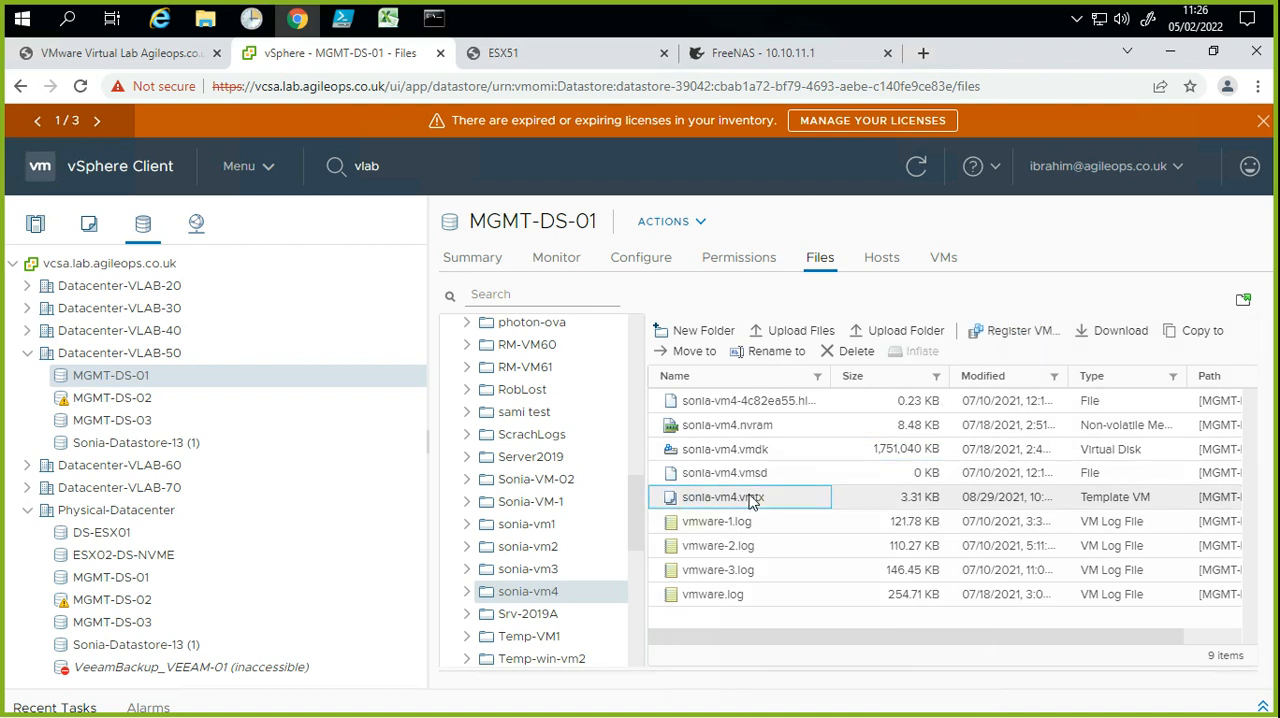
click(1006, 341)
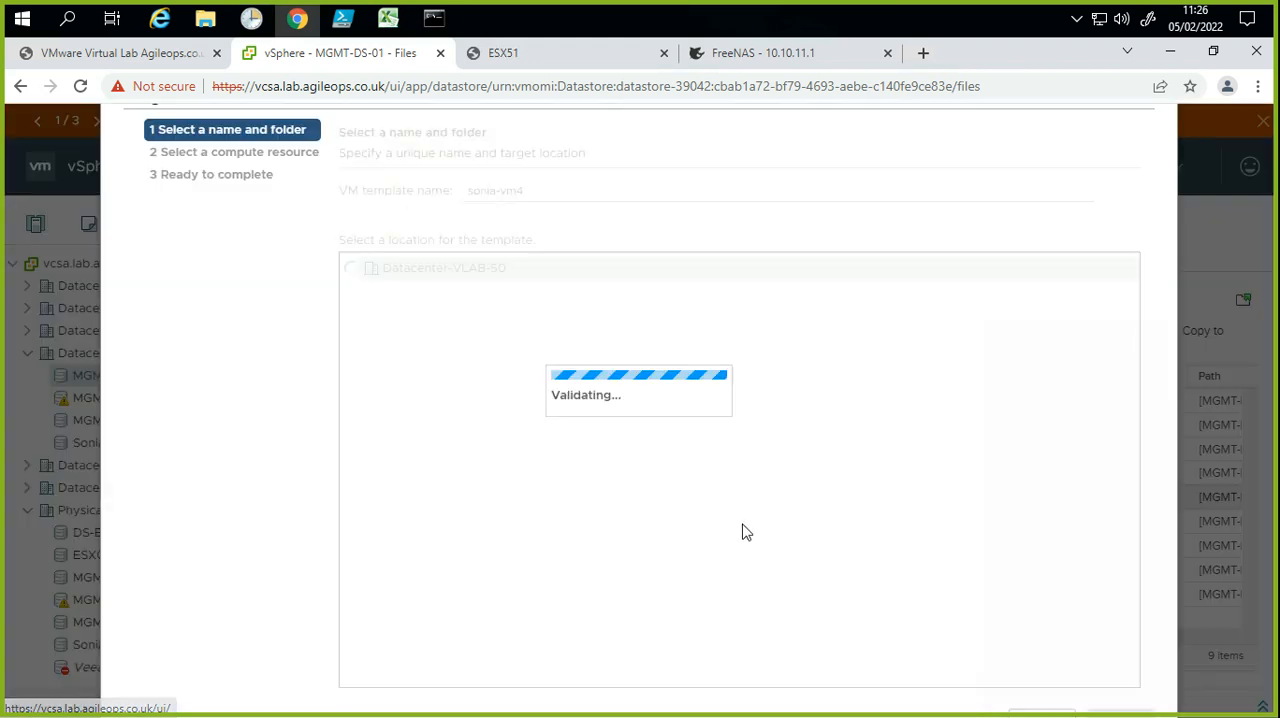
click(530, 192)
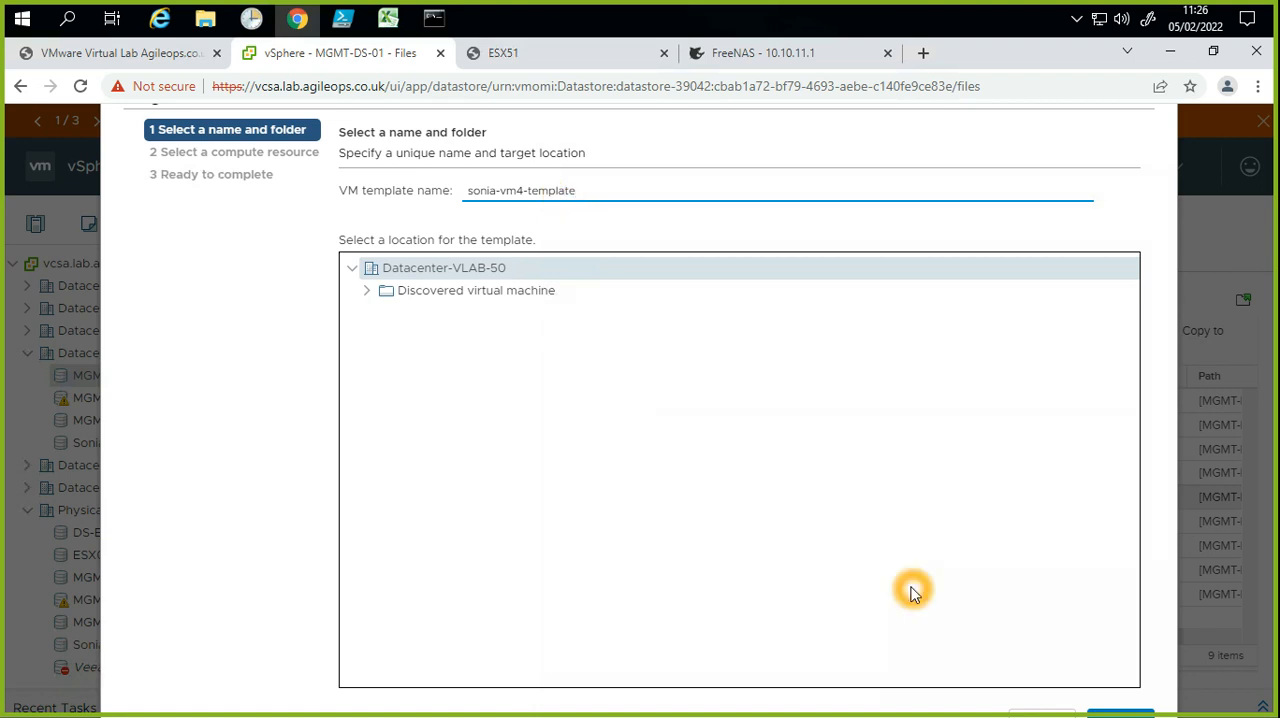
click(1133, 711)
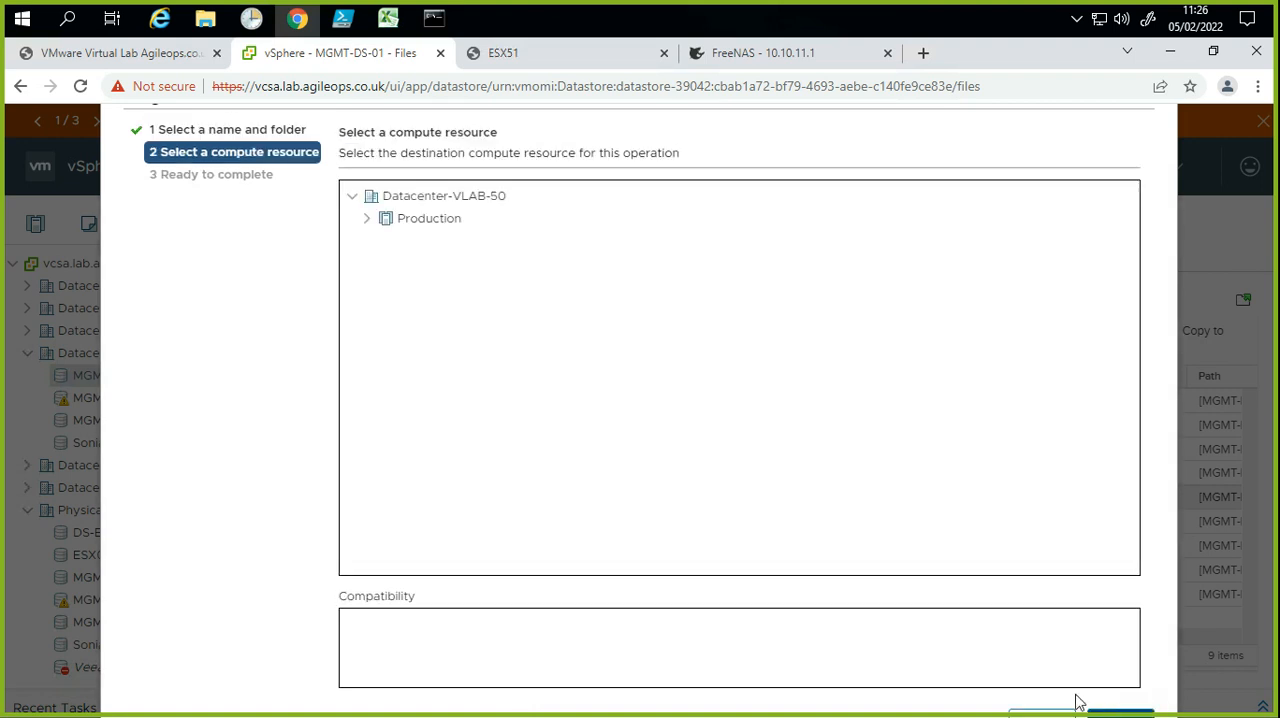
Step: Choose host esx-51.lab.agileops.co.uk in the Production cluster as the compute resource and complete the template registration
click(367, 220)
click(405, 243)
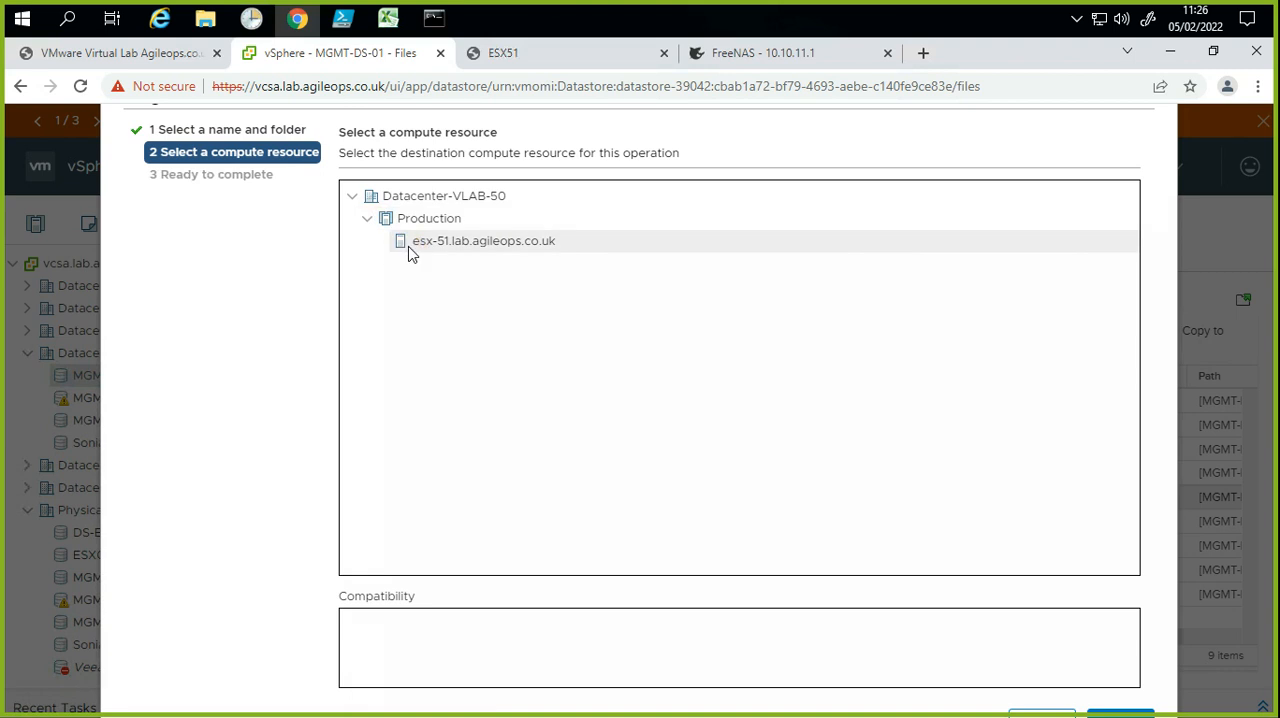
click(1112, 712)
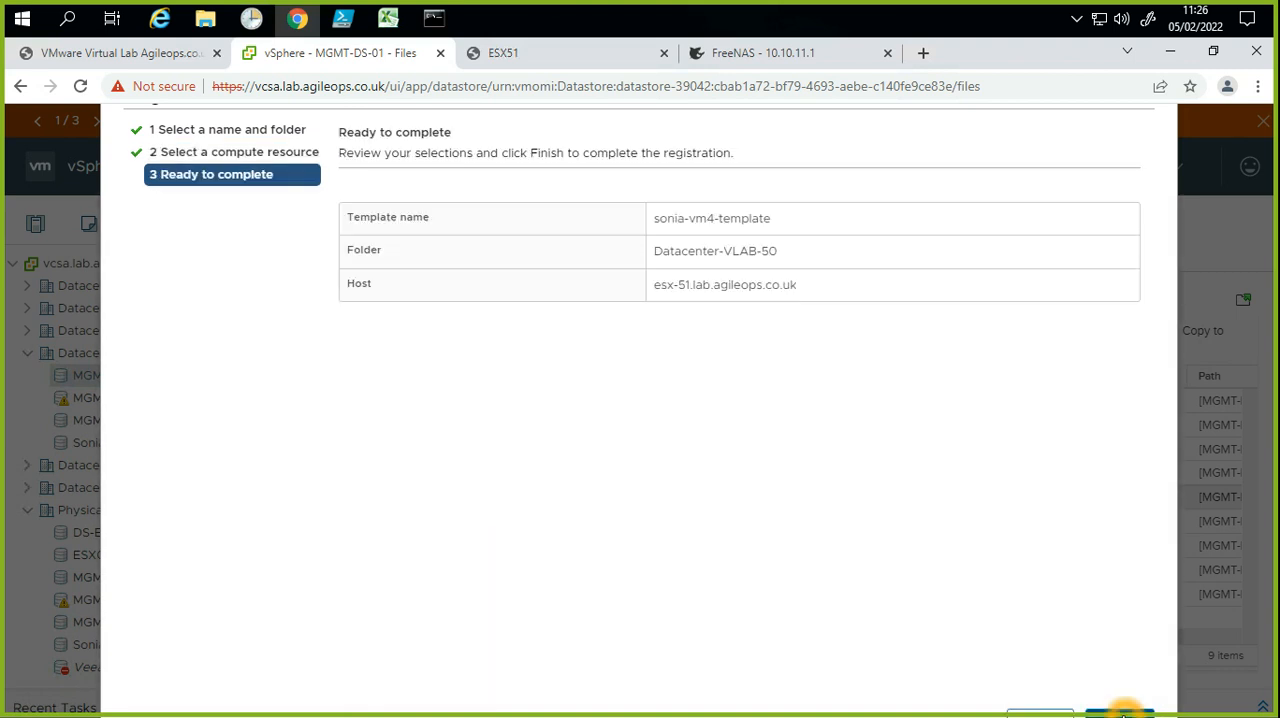
key(ctrl+minus)
key(ctrl+minus)
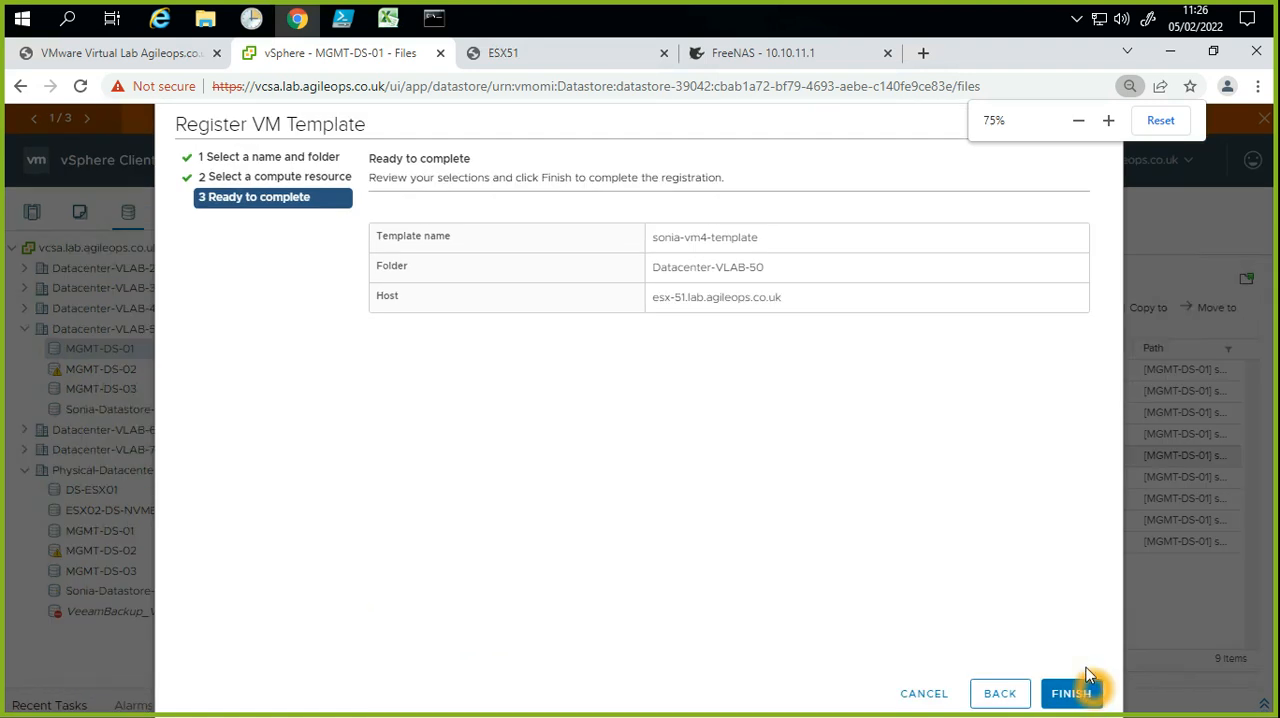
key(ctrl+minus)
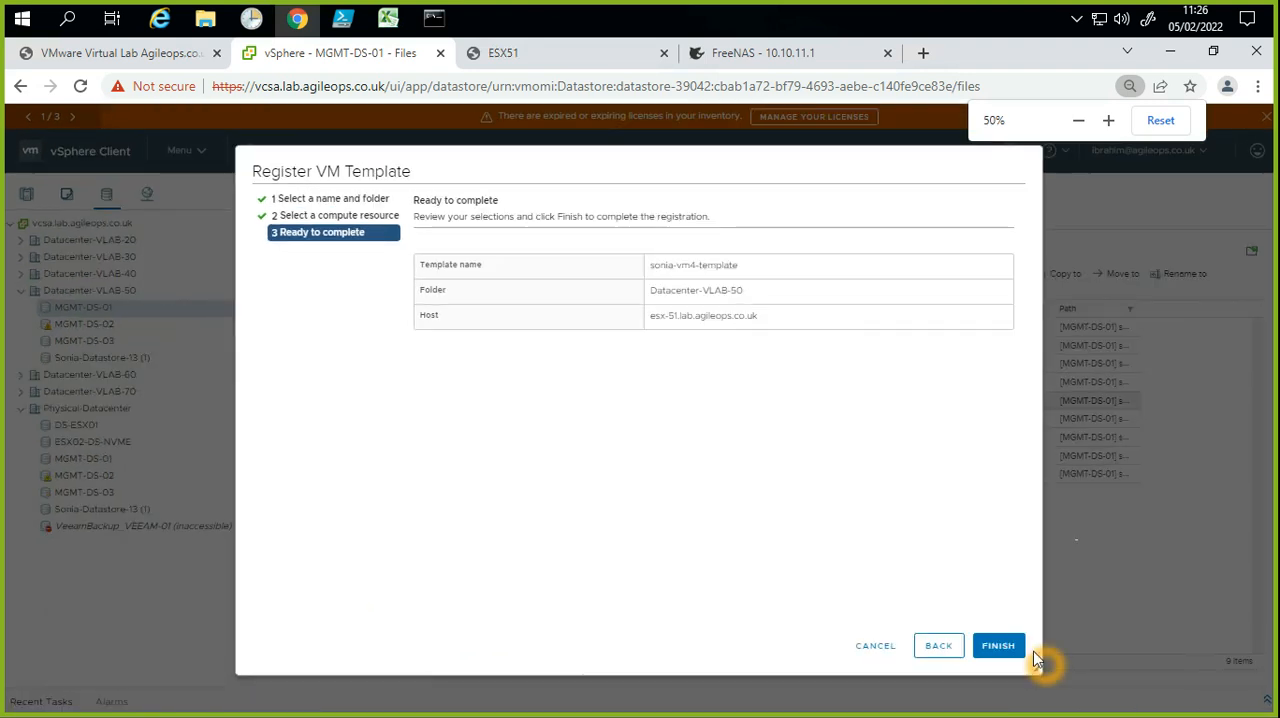
key(ctrl+plus)
key(ctrl+plus)
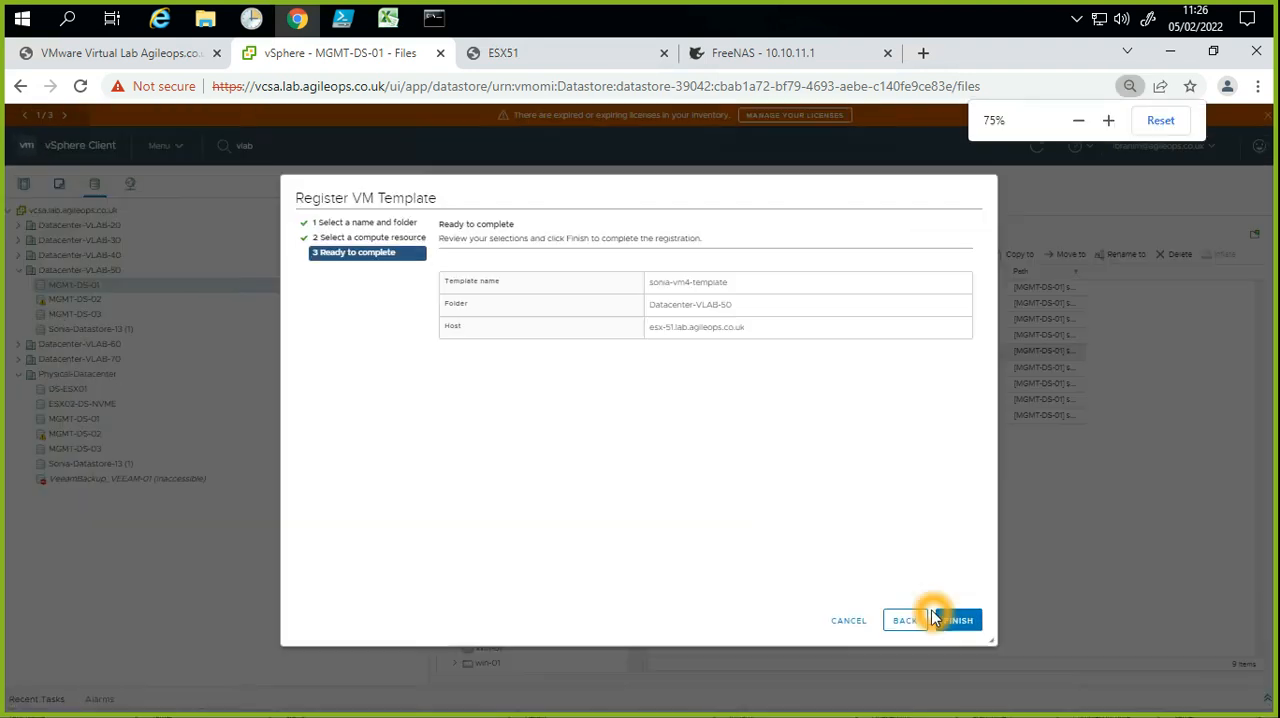
key(ctrl+plus)
key(ctrl+plus)
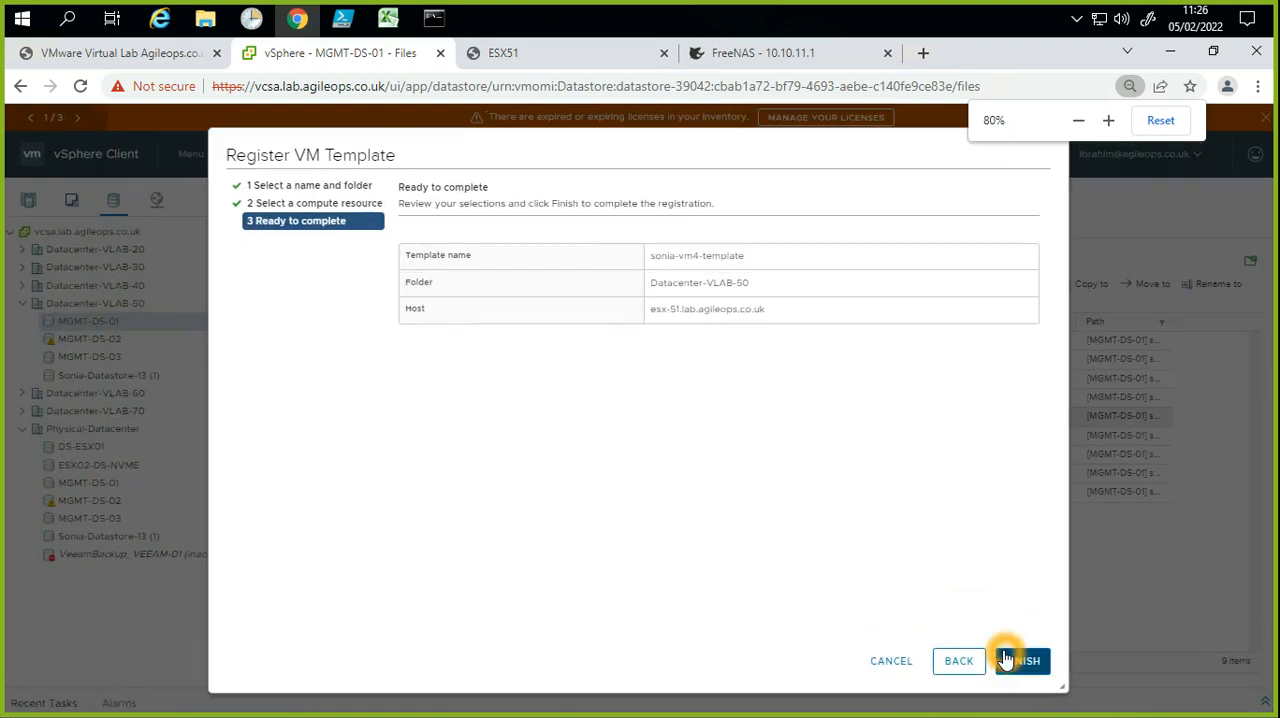
click(1007, 661)
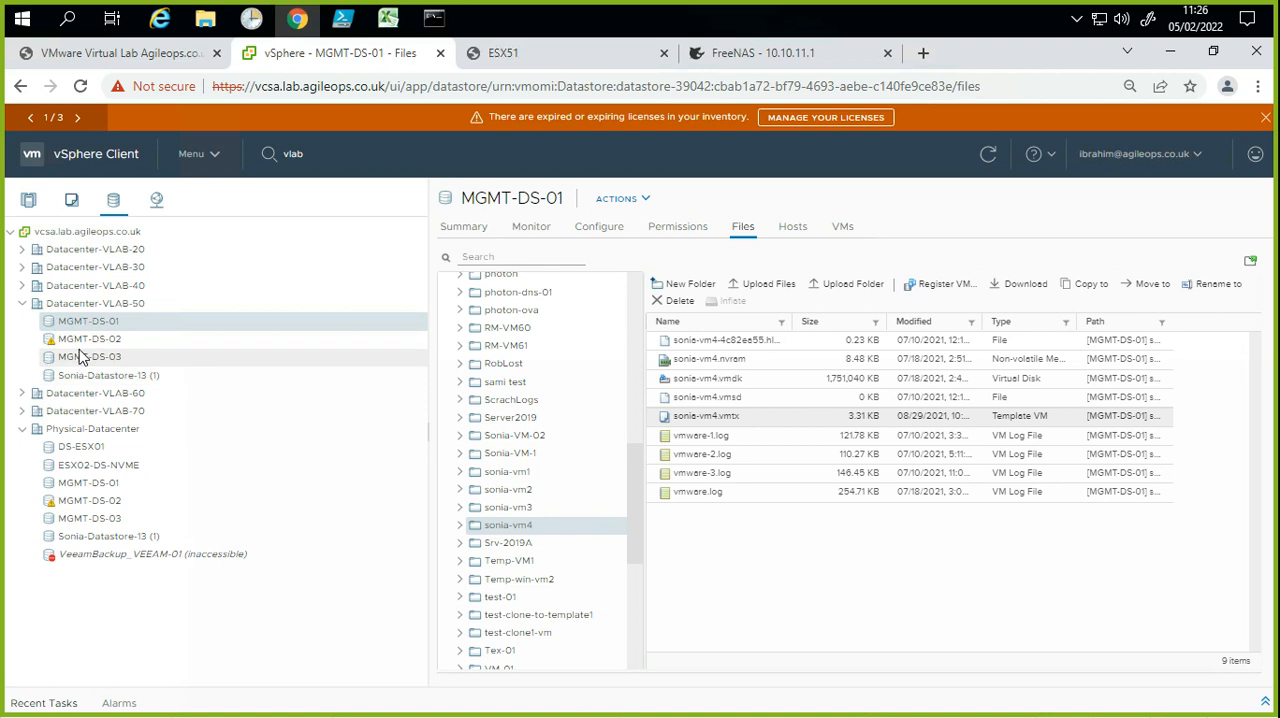
Step: Open sonia-vm4-template under Datacenter-VLAB-50 in the VMs and templates inventory, collapsing Physical-Datacenter on the way
click(71, 199)
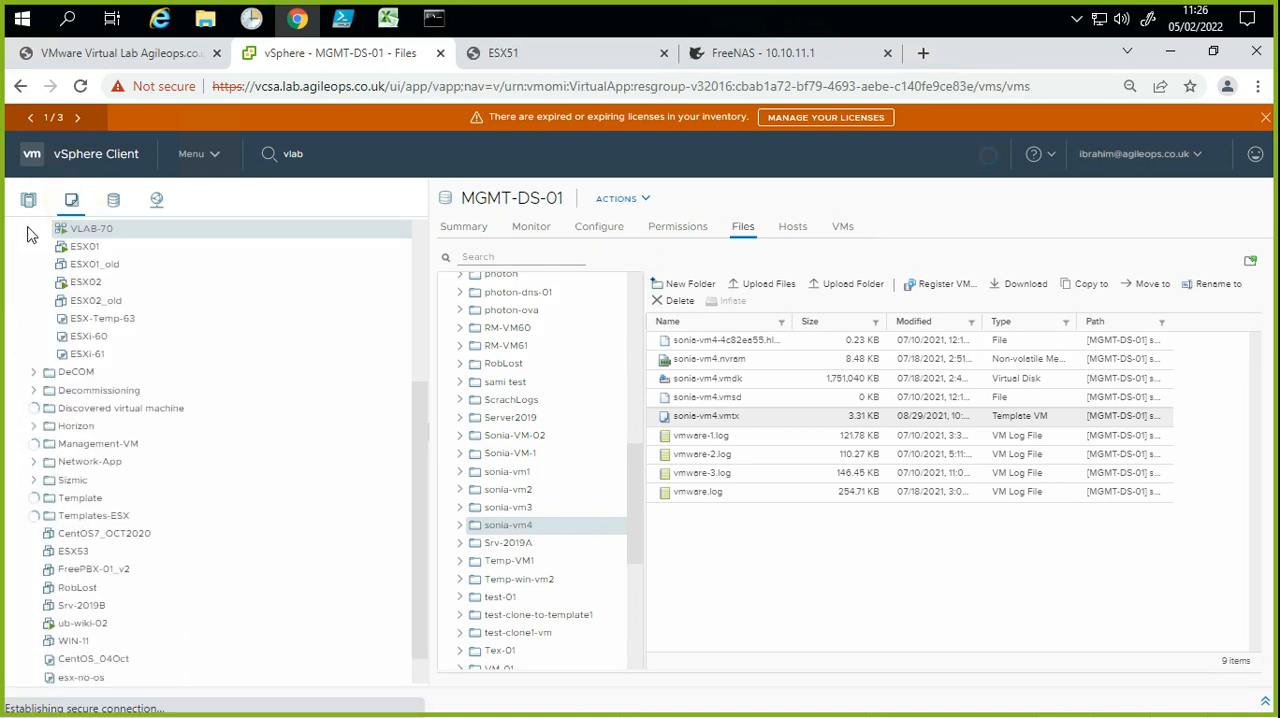
scroll(127, 449, up, 3)
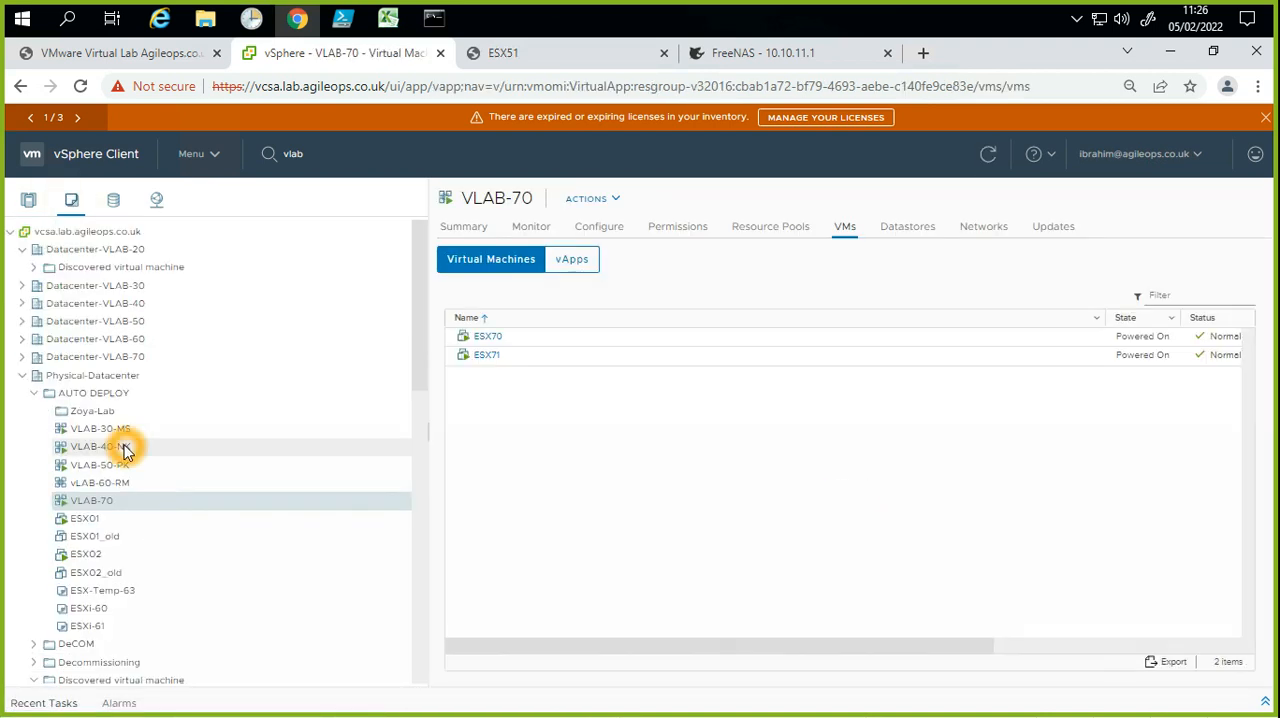
click(32, 396)
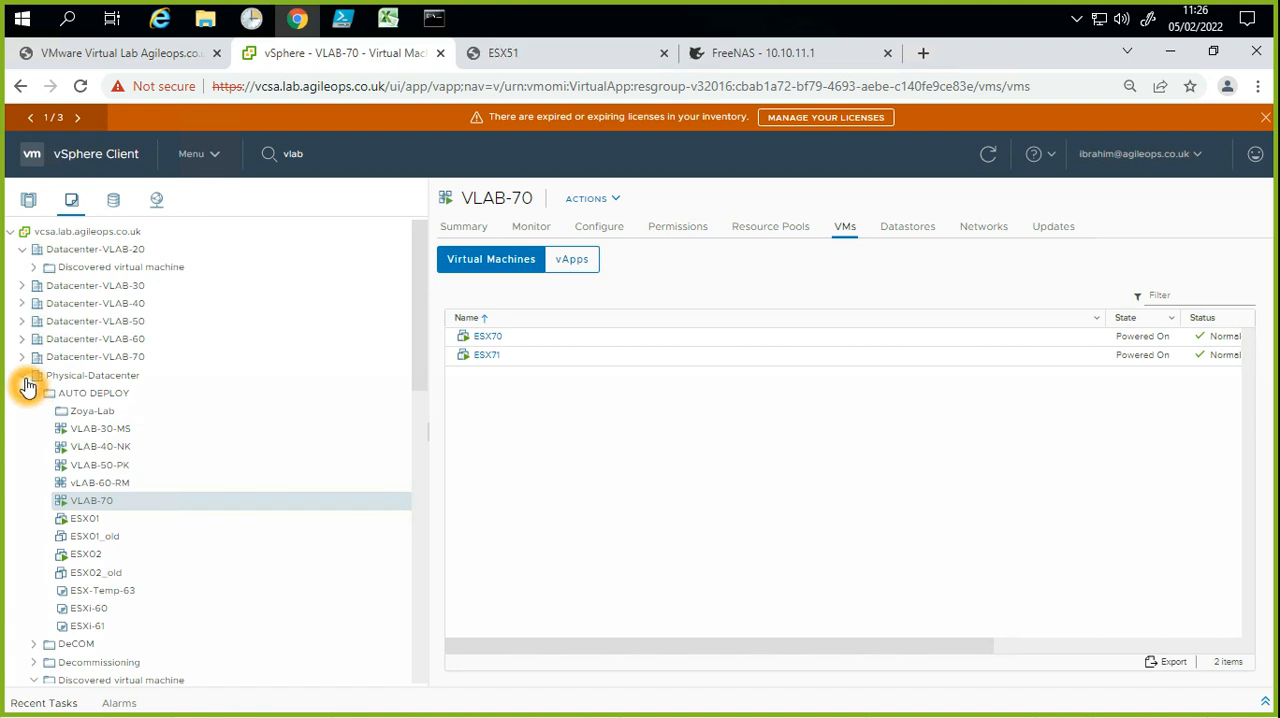
click(26, 378)
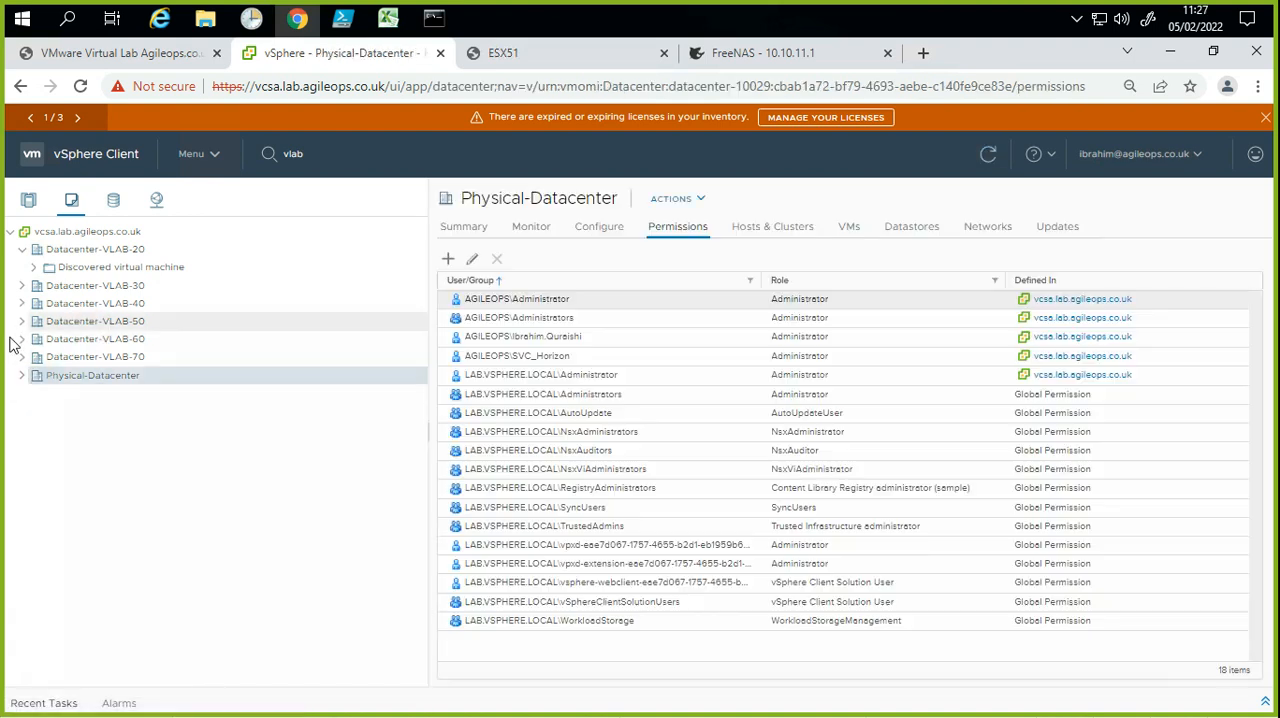
click(24, 322)
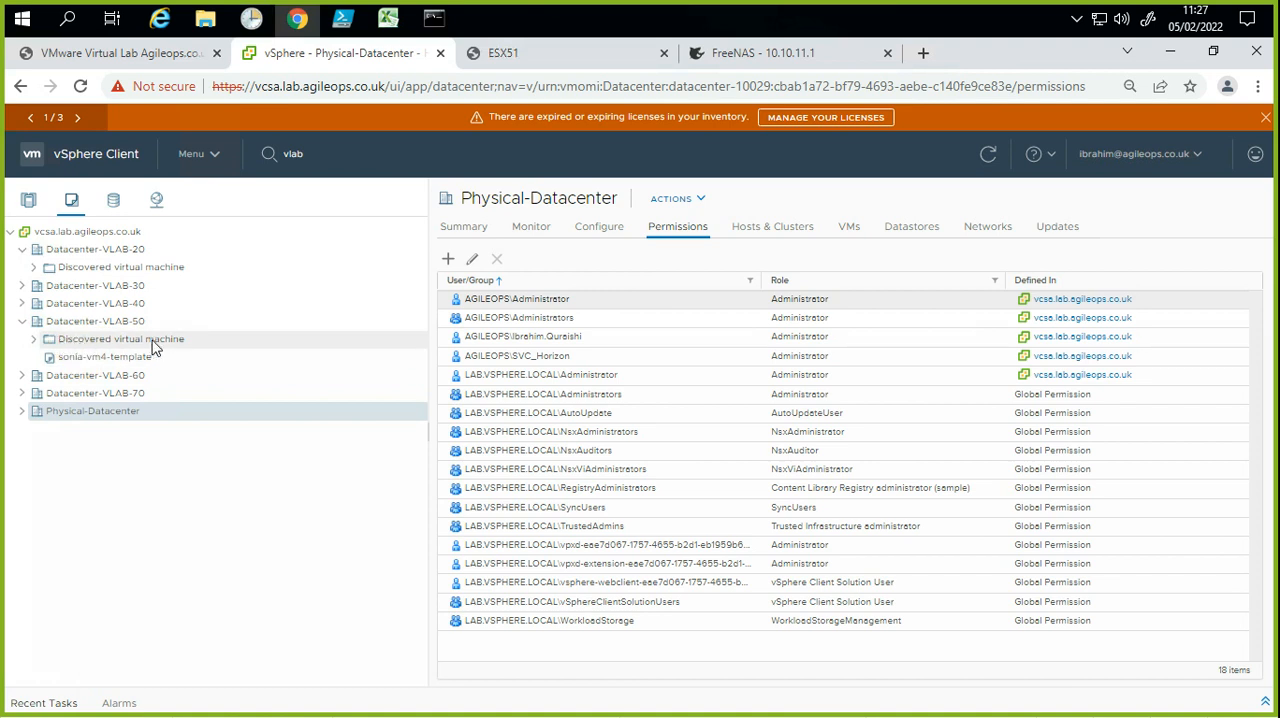
click(86, 362)
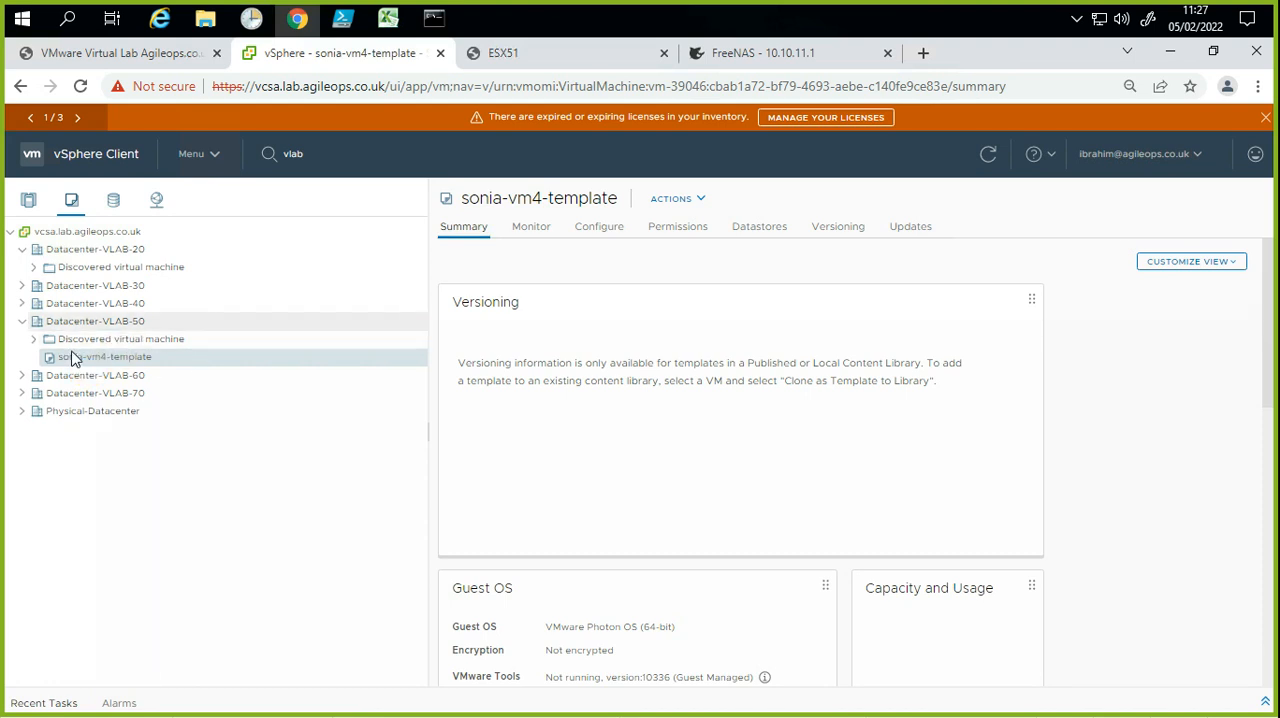
click(94, 361)
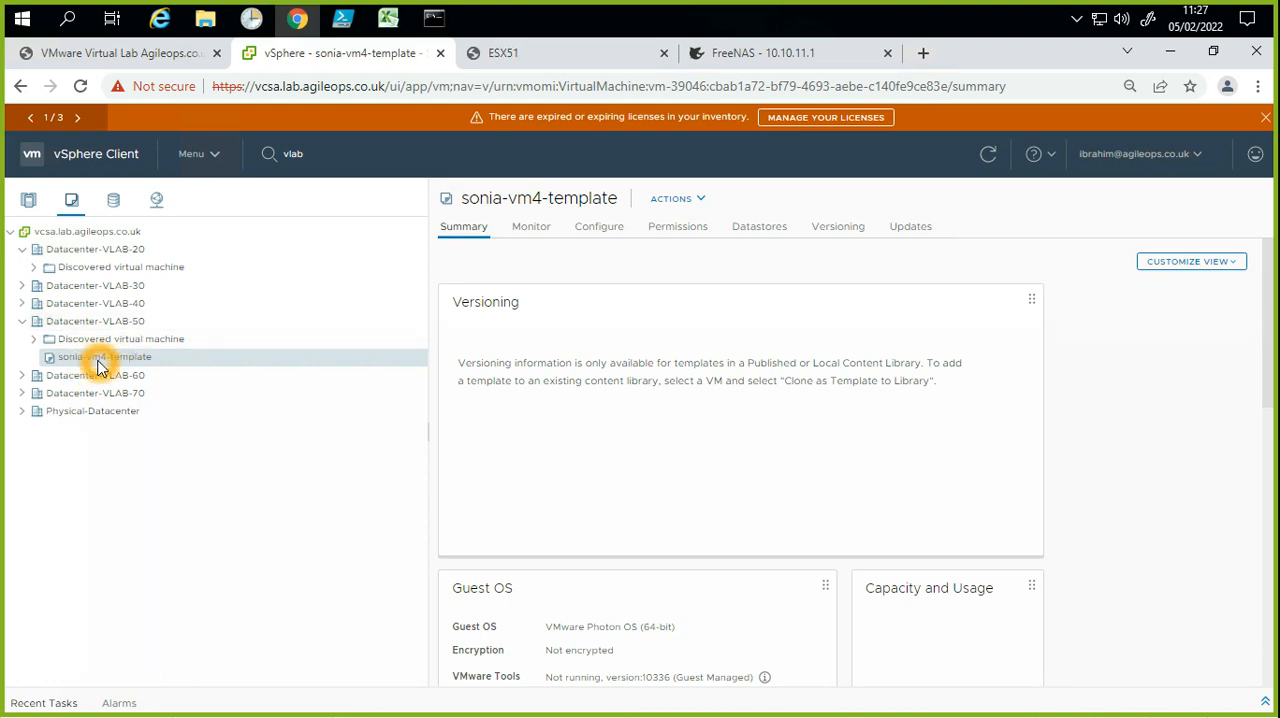
Step: Check host esx-51.lab.agileops.co.uk under the Production cluster in the hosts and clusters inventory
click(33, 212)
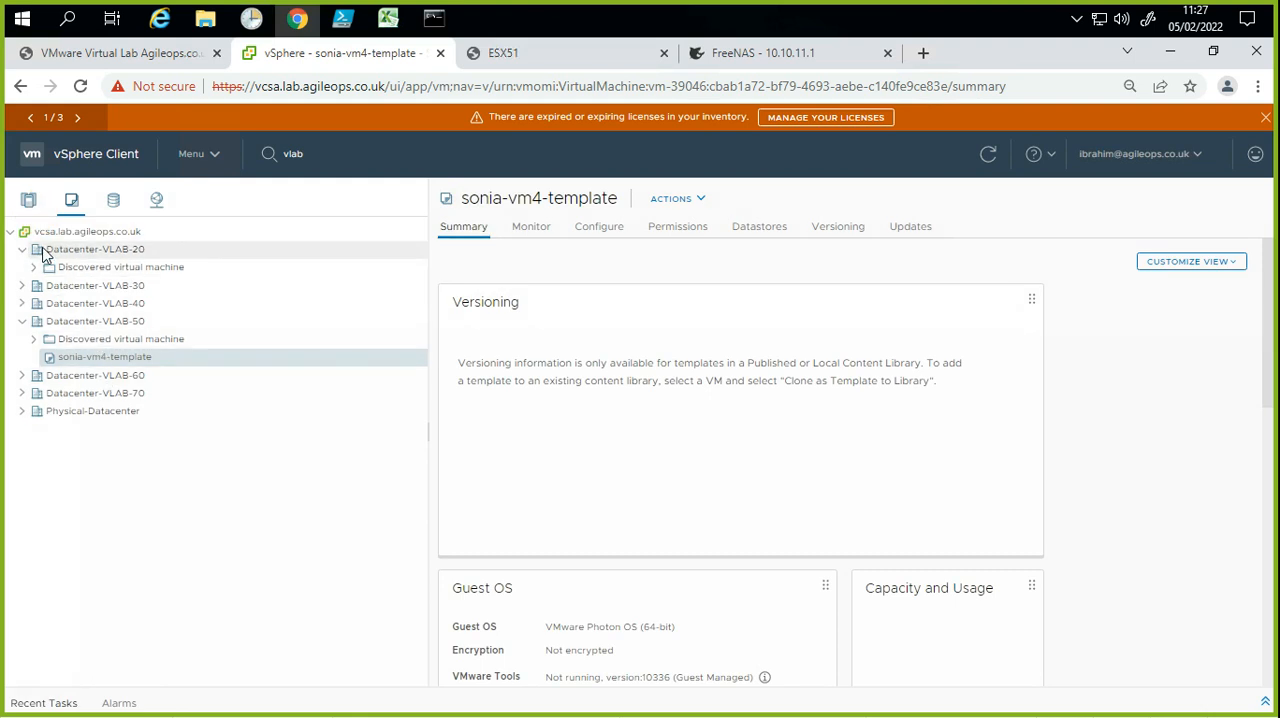
click(30, 204)
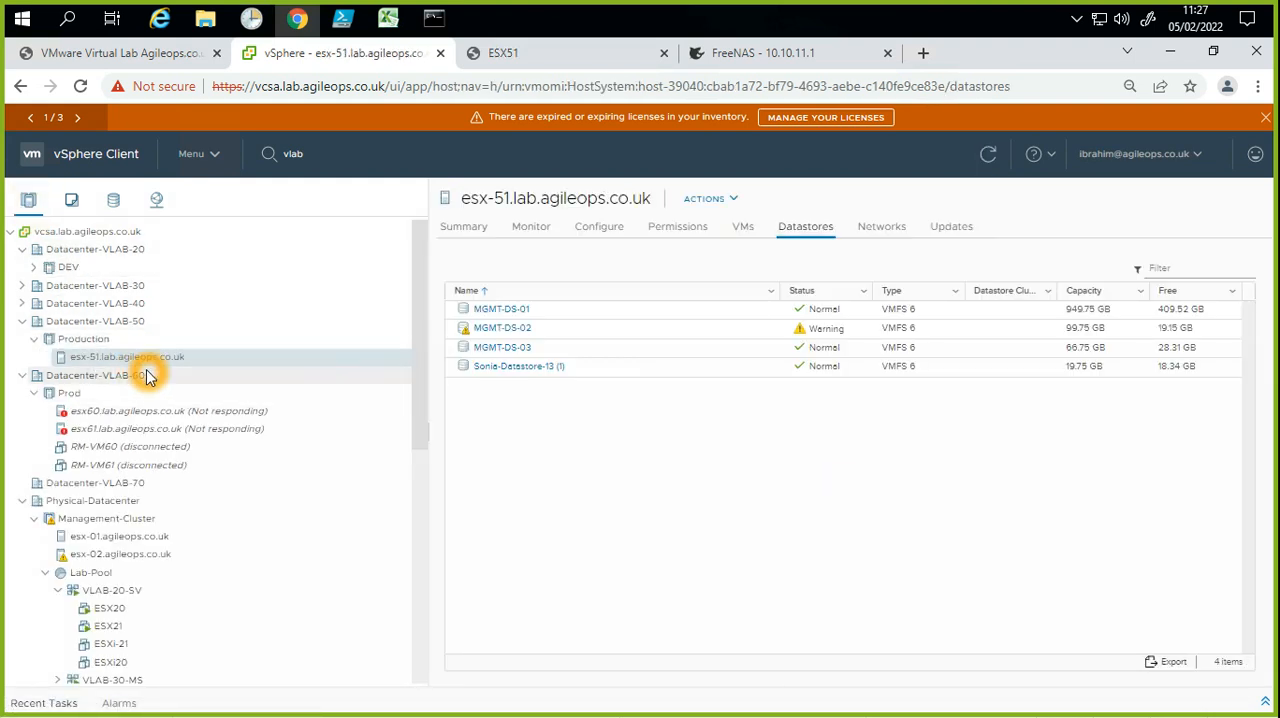
click(151, 358)
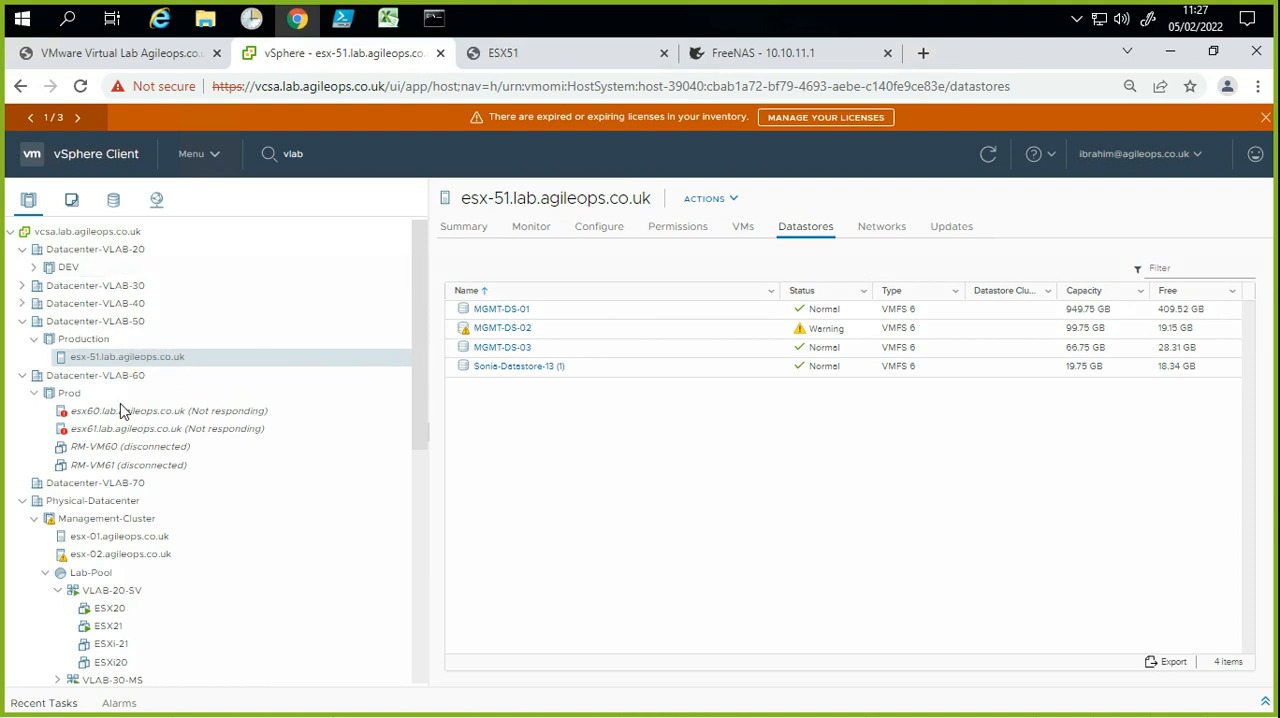
Step: Start deploying a new VM from sonia-vm4-template, named win-11, in the Discovered virtual machine folder of Datacenter-VLAB-50
click(84, 205)
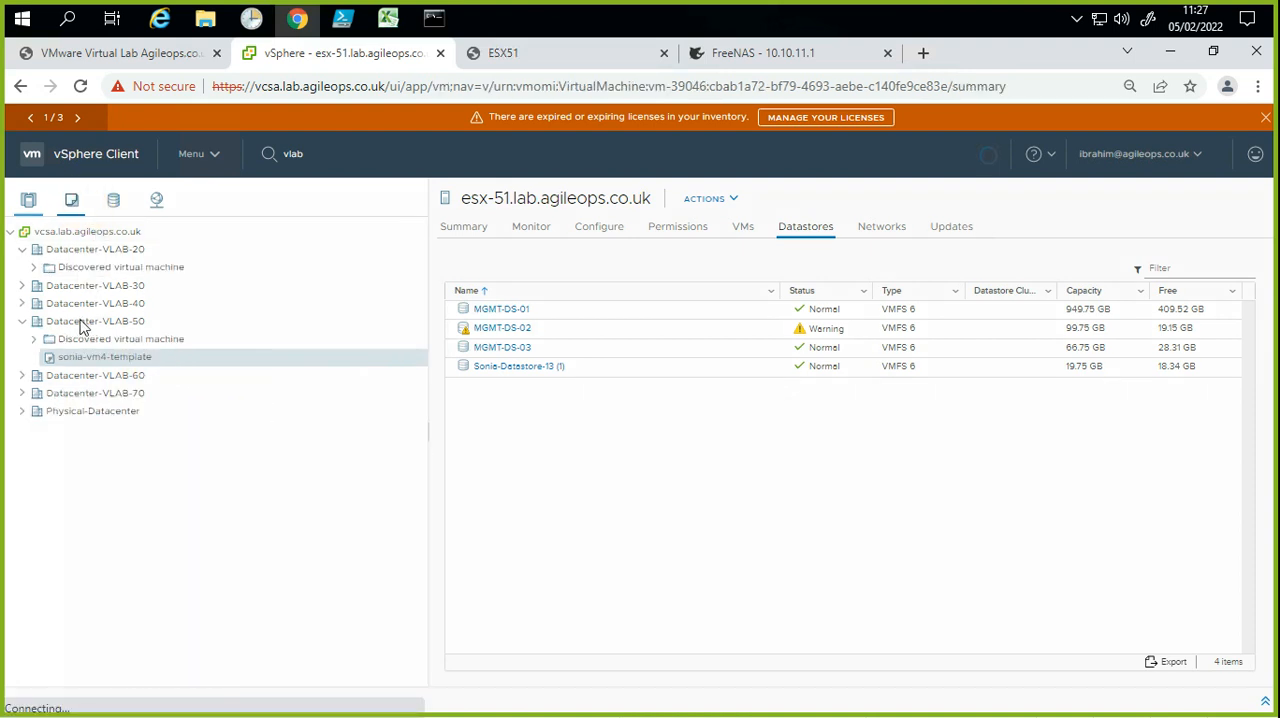
click(95, 365)
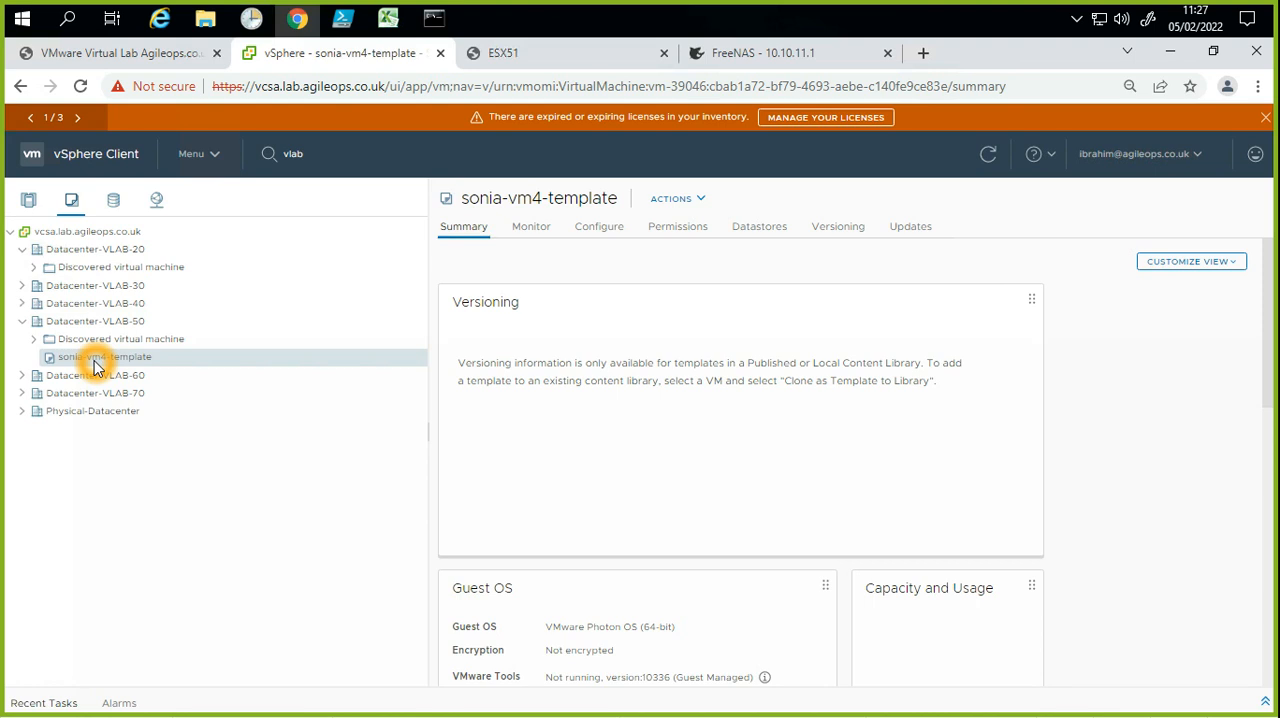
right_click(95, 366)
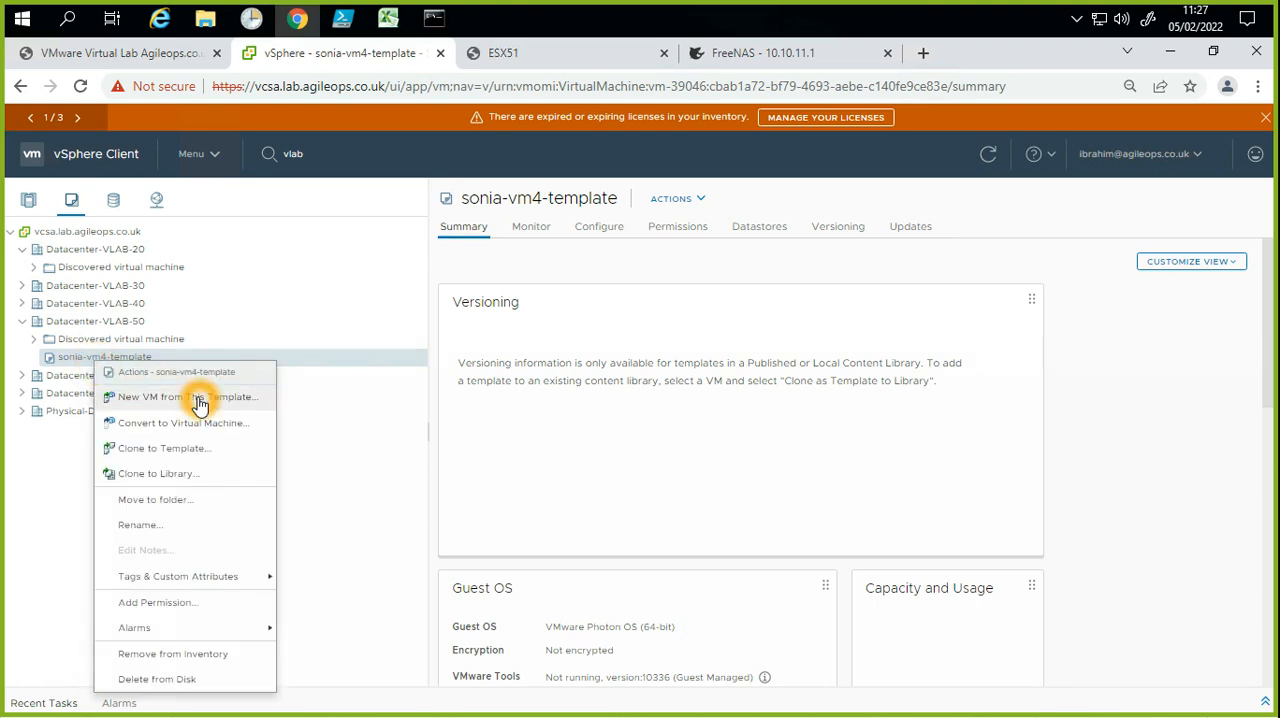
click(210, 400)
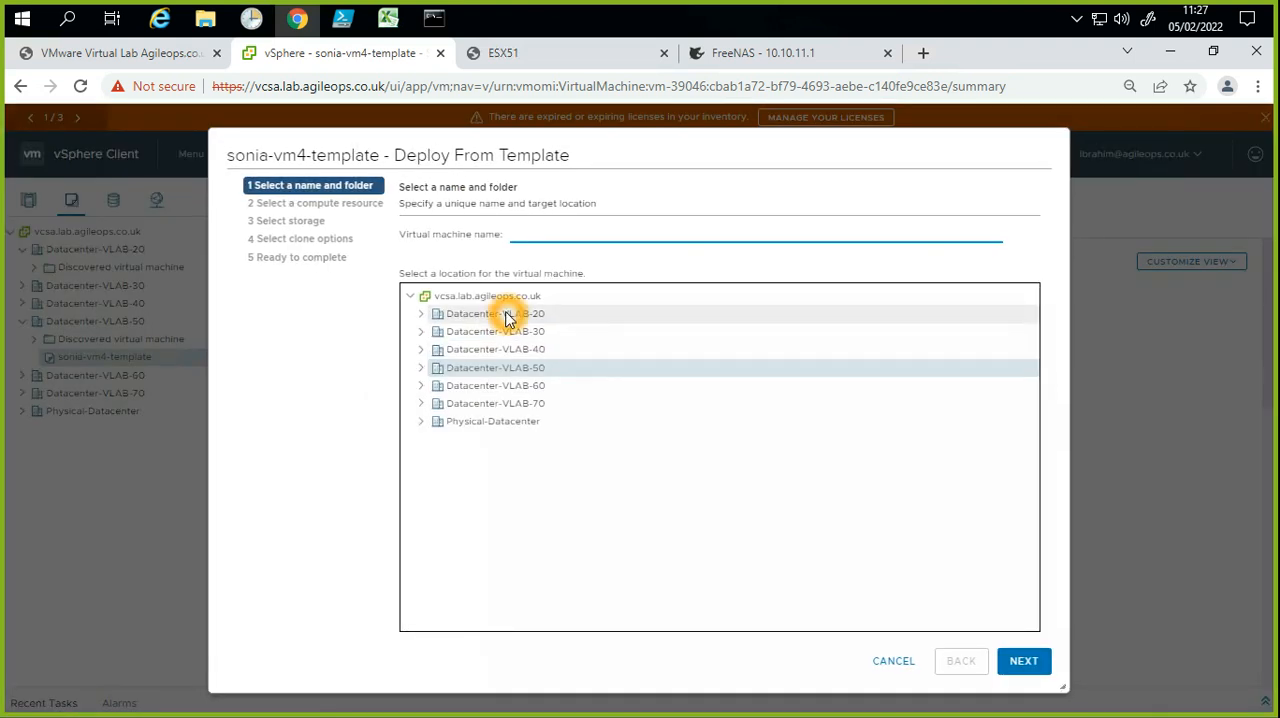
text(win)
text(-10)
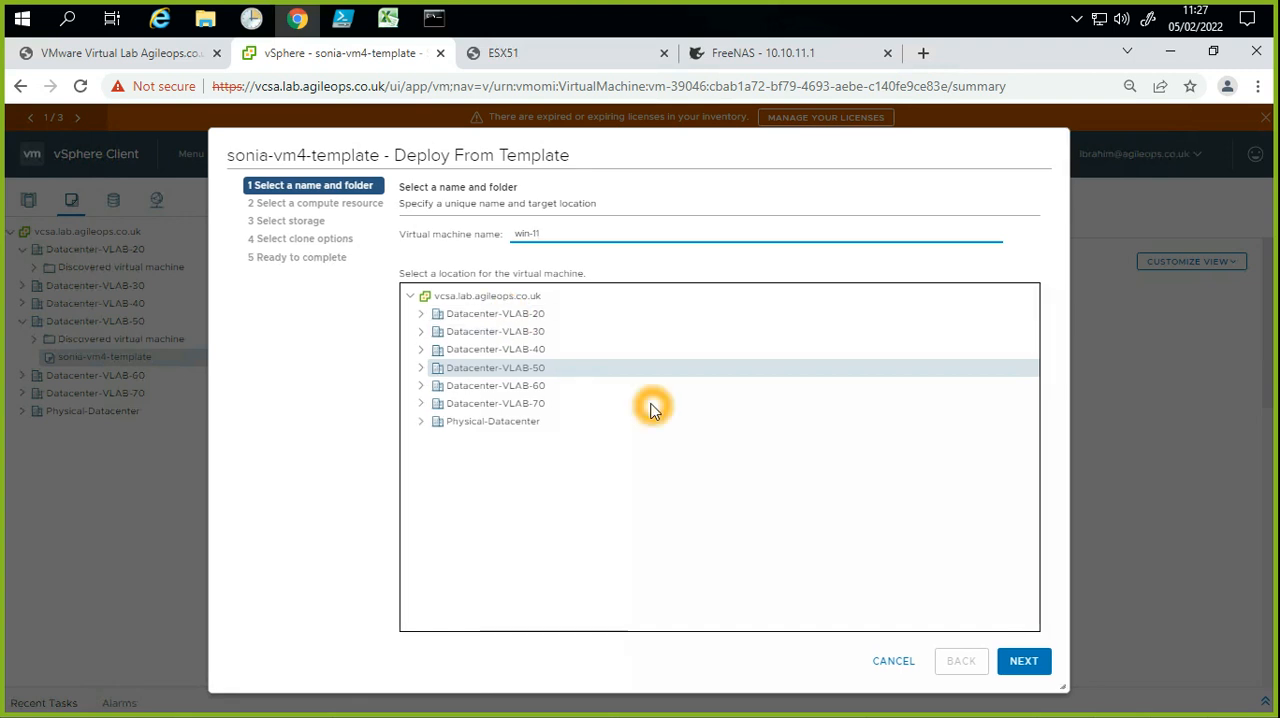
click(423, 370)
click(500, 387)
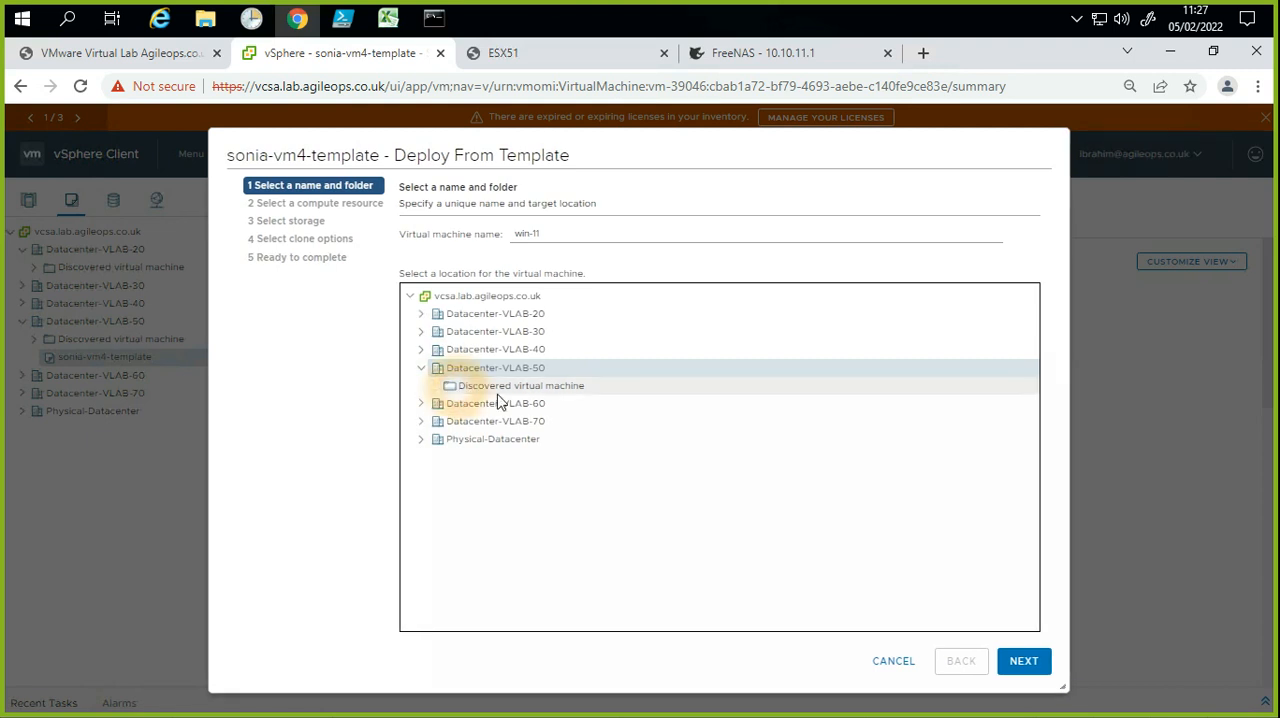
click(1024, 661)
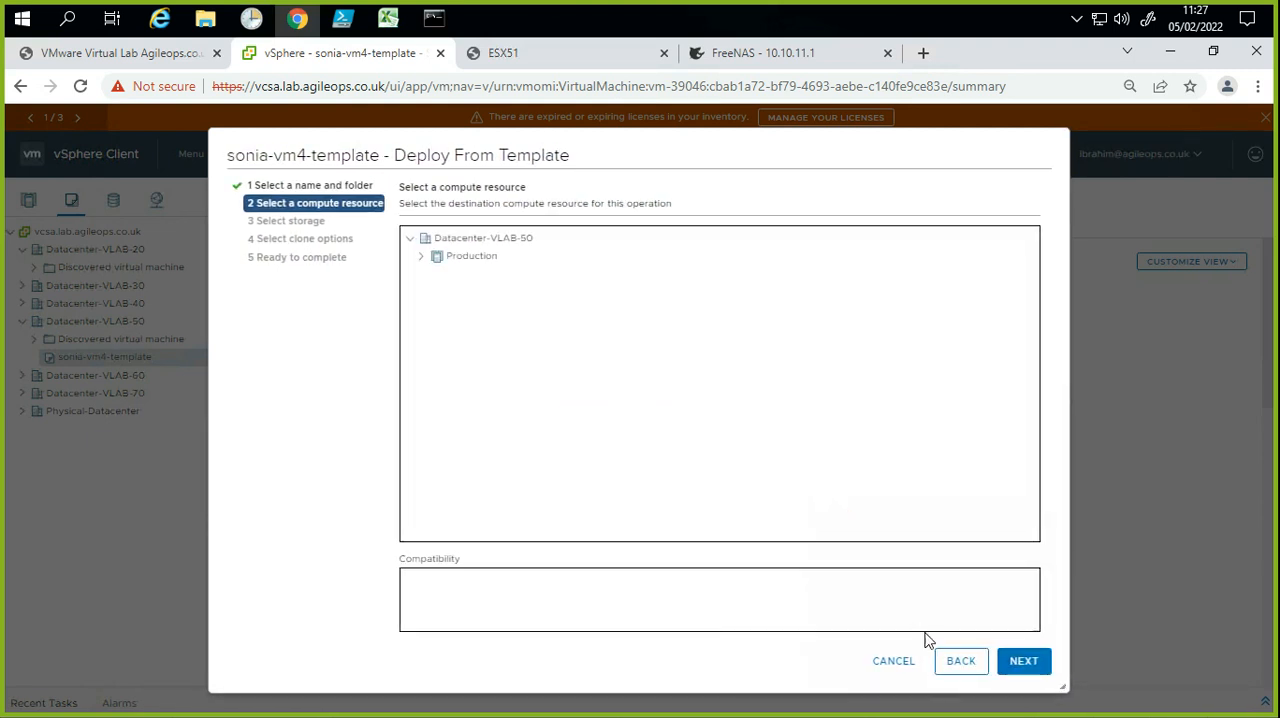
Step: Go back to the deployment's name settings and change the virtual machine name to win-11-PK
click(958, 662)
click(551, 234)
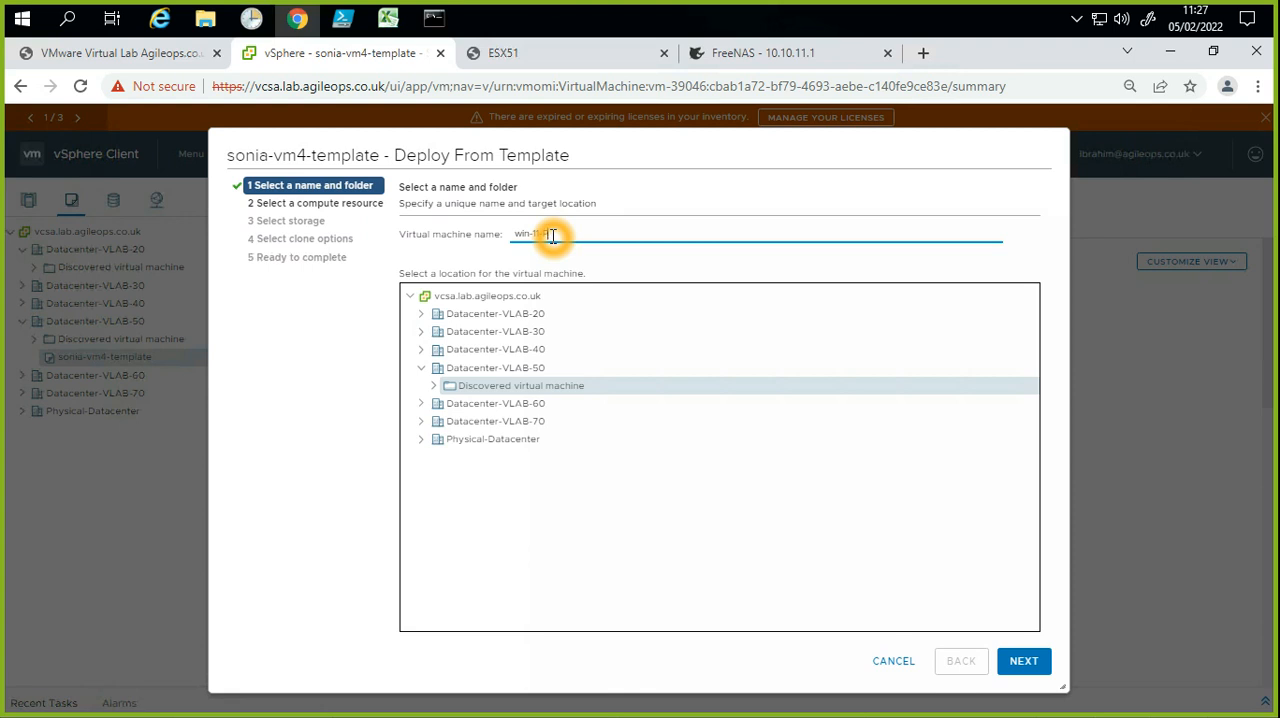
click(497, 287)
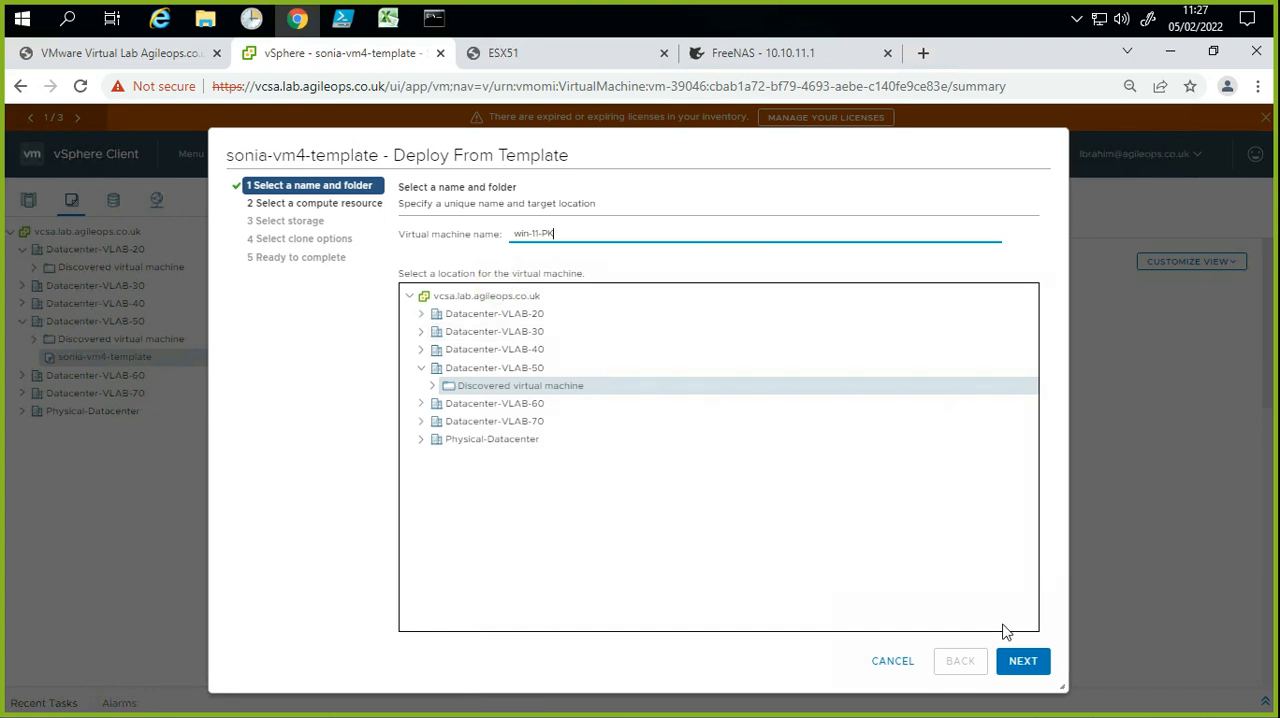
click(1025, 662)
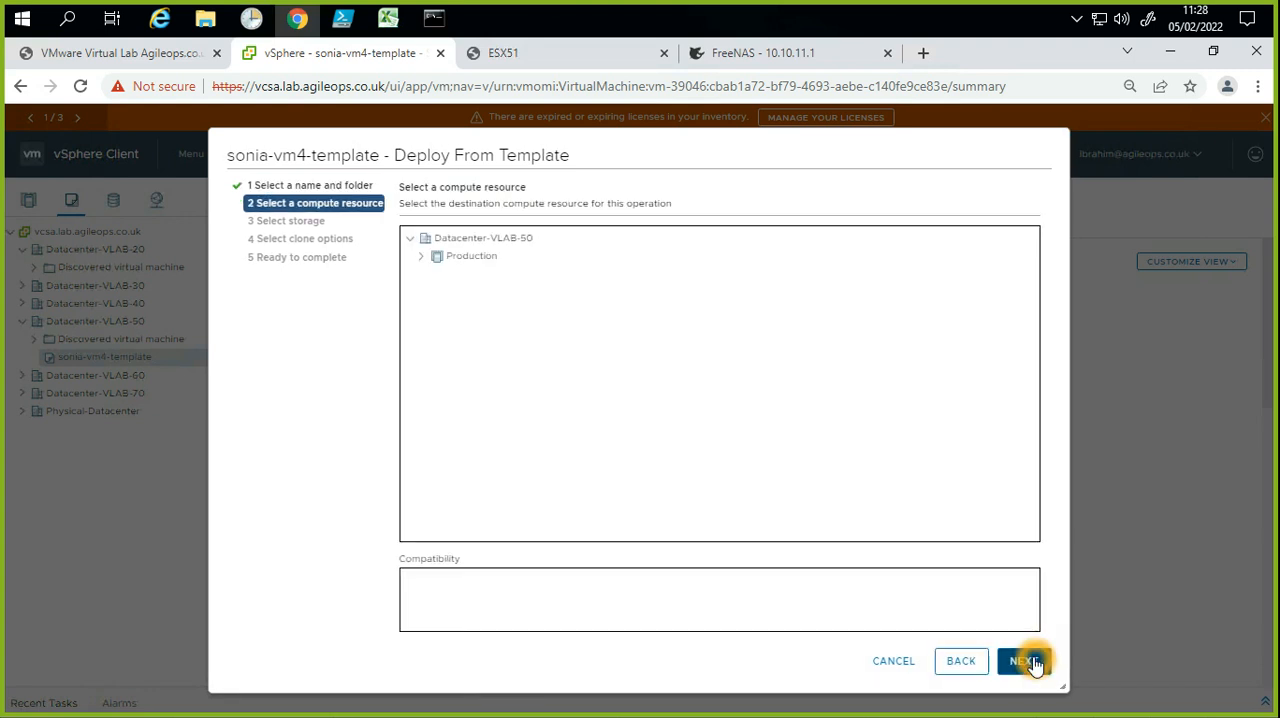
Step: Choose host esx-51.lab.agileops.co.uk in the Production cluster as the new VM's compute resource
click(434, 259)
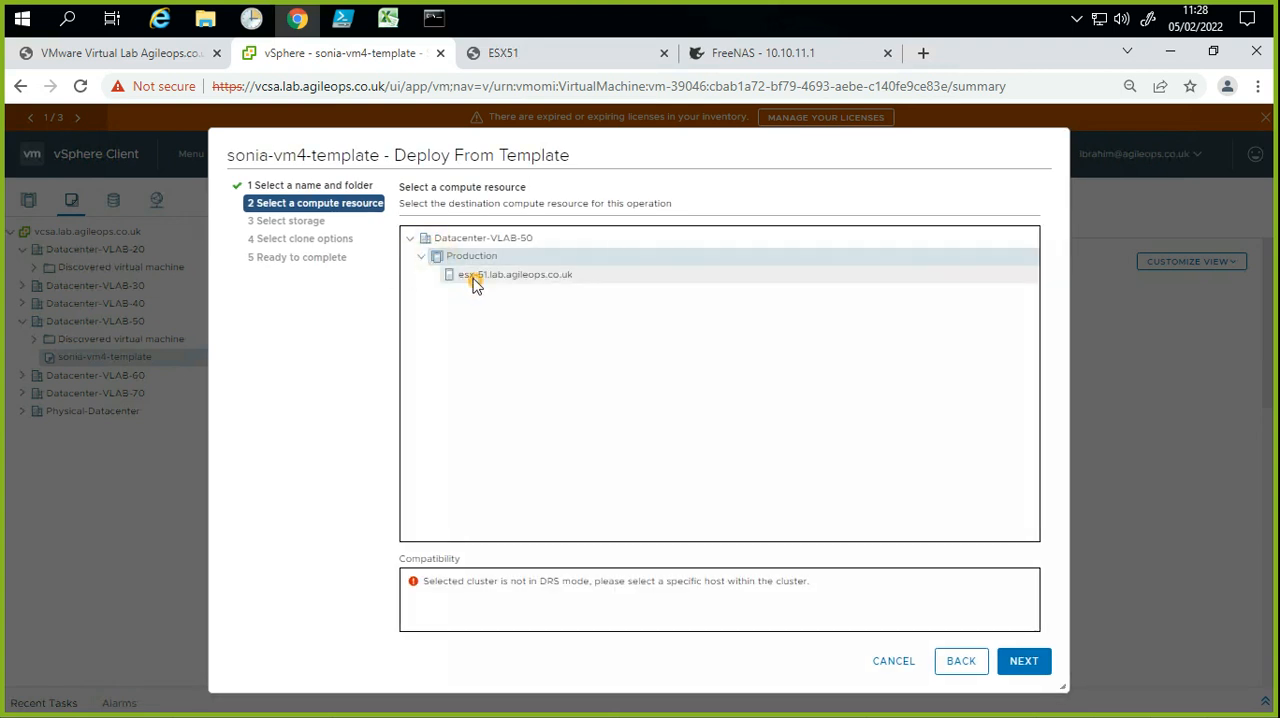
click(474, 278)
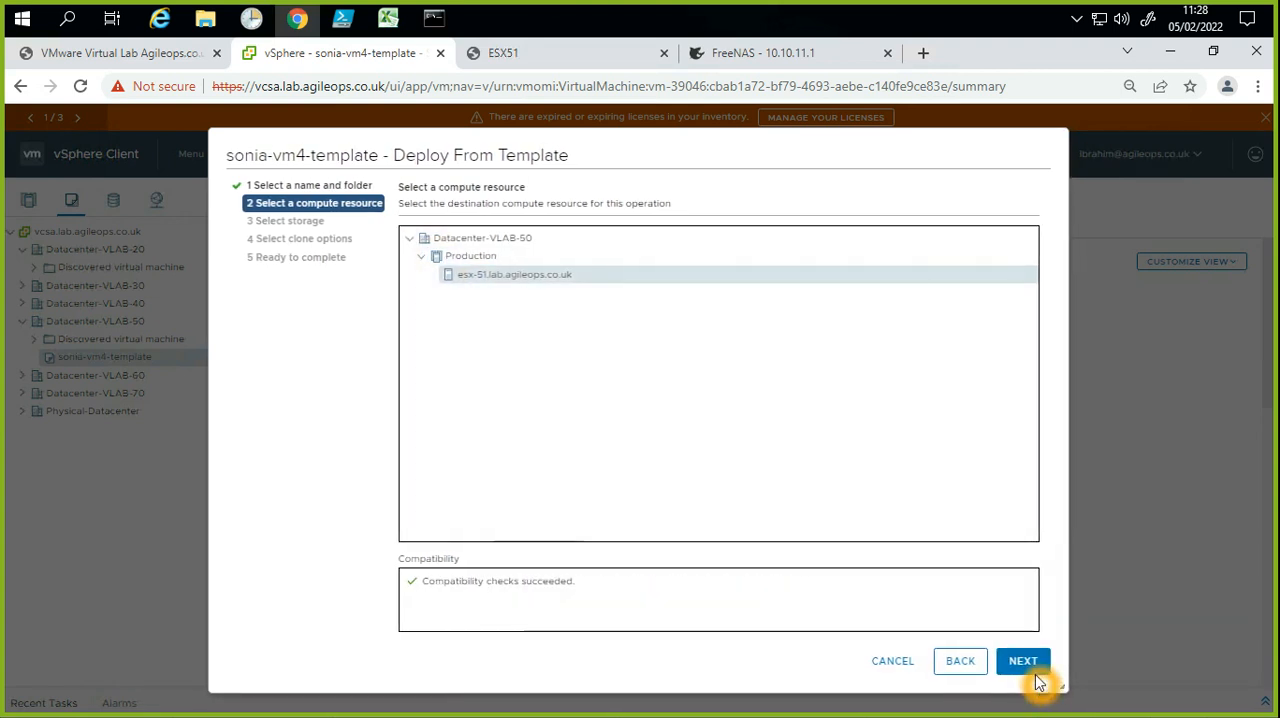
click(1022, 662)
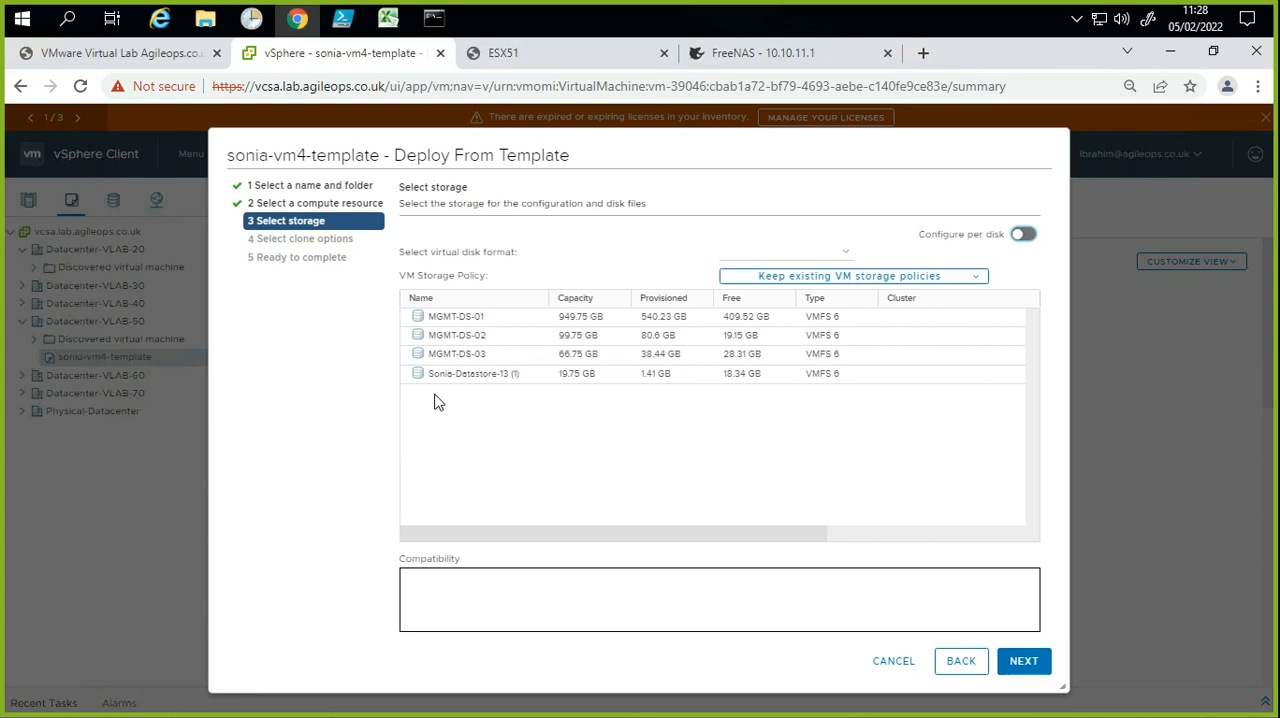
Step: Store the new VM on datastore MGMT-DS-01, leave the clone options unset, and finish the deployment
click(499, 319)
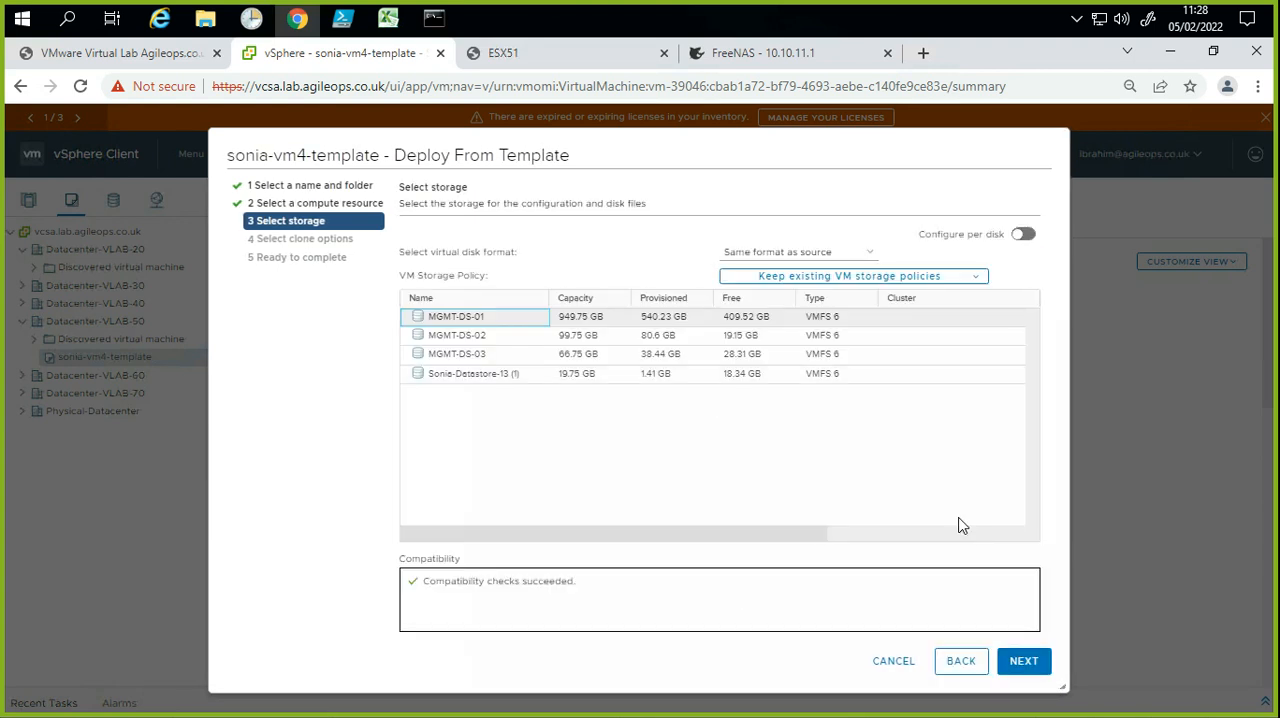
click(1040, 672)
click(470, 322)
click(1022, 662)
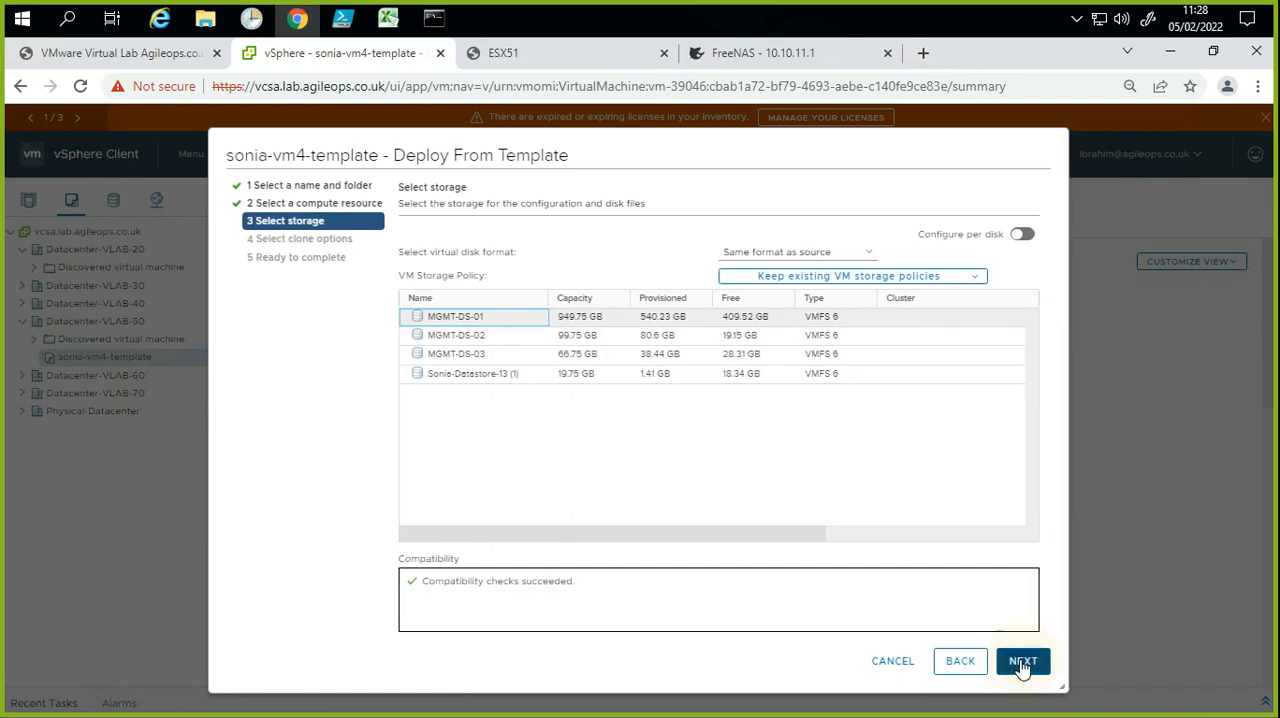
click(1034, 664)
click(1032, 662)
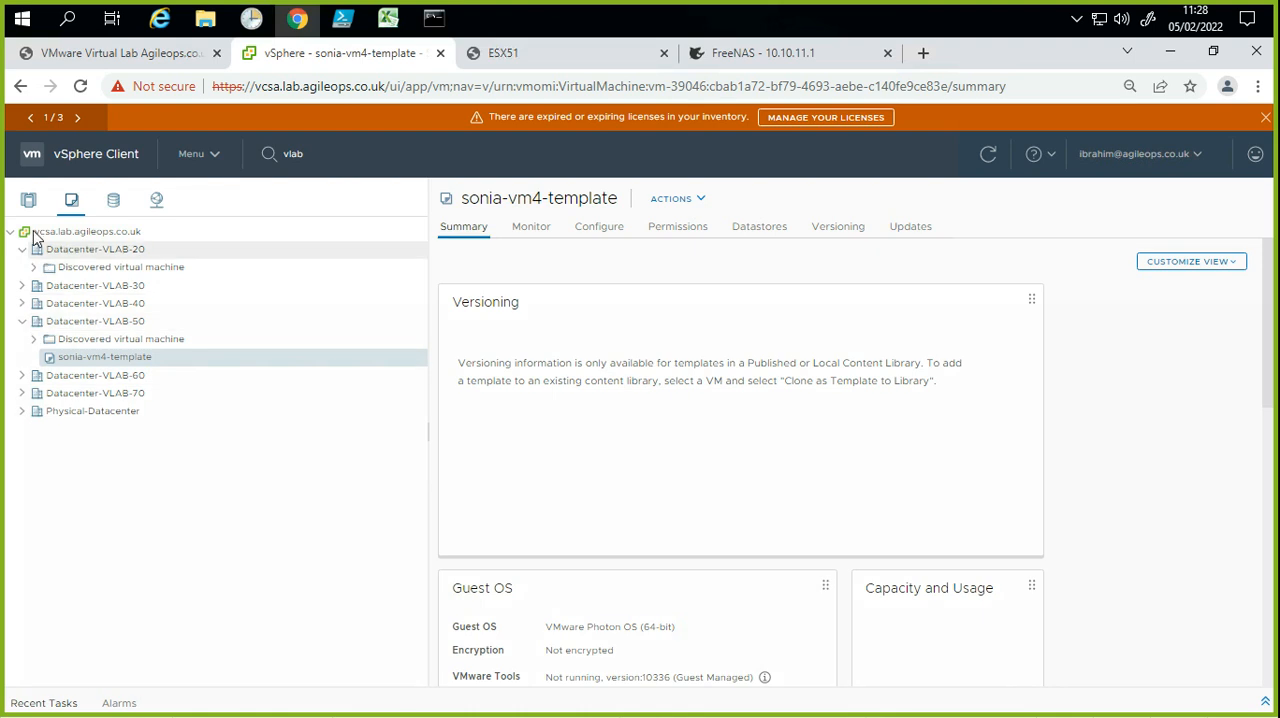
Step: Open the summary of VM win-11-PK under the Production cluster in the hosts and clusters inventory
click(28, 200)
click(70, 373)
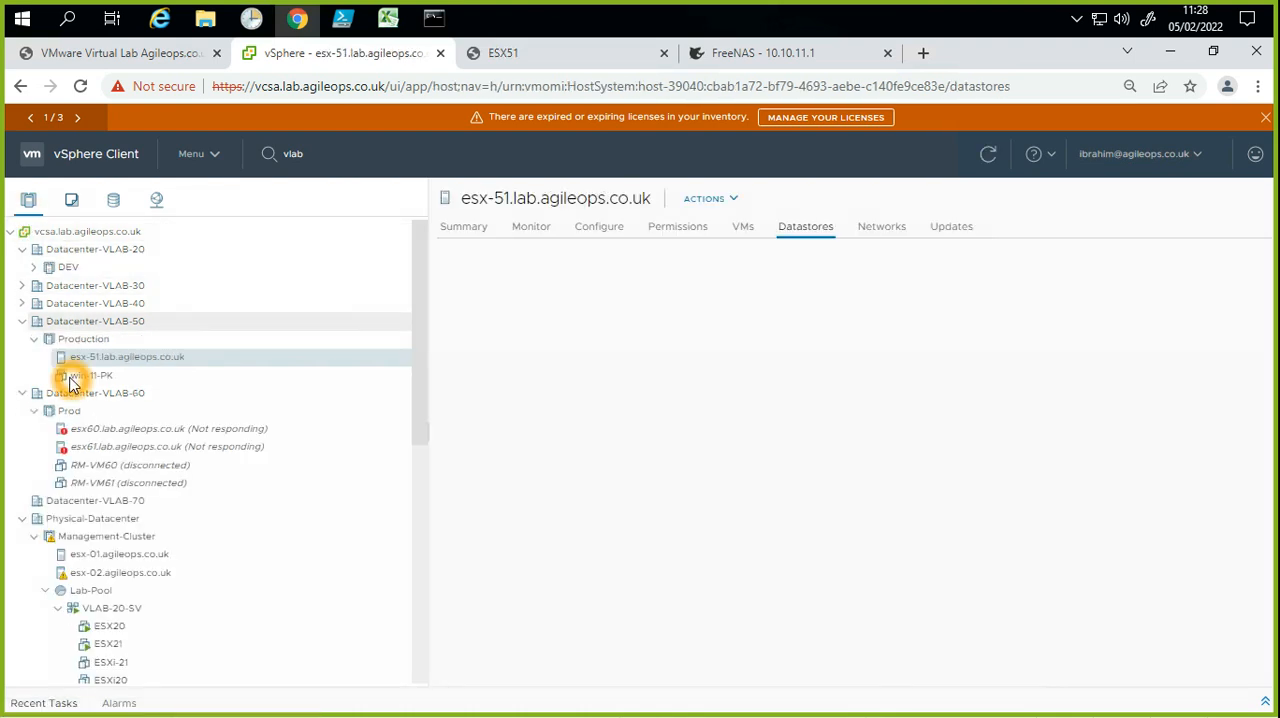
click(265, 418)
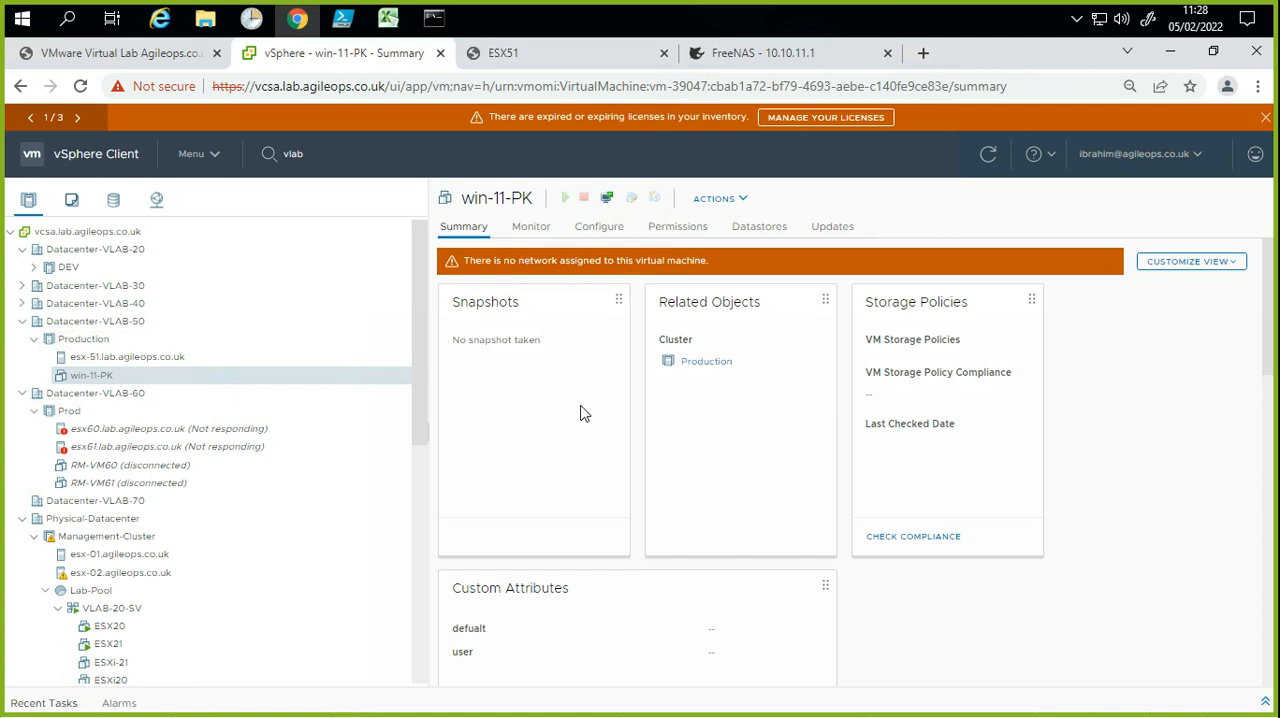
Step: Open the recent tasks list and check the progress of the template clone
click(1262, 702)
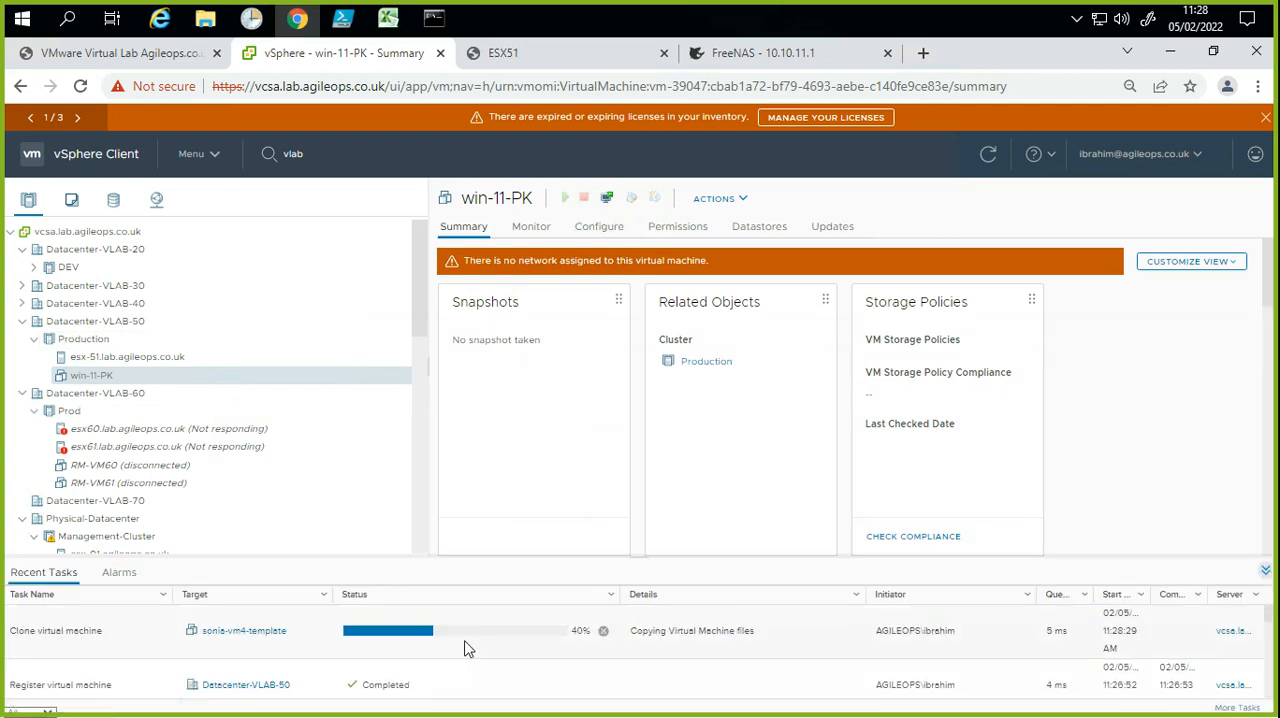
click(248, 642)
click(547, 641)
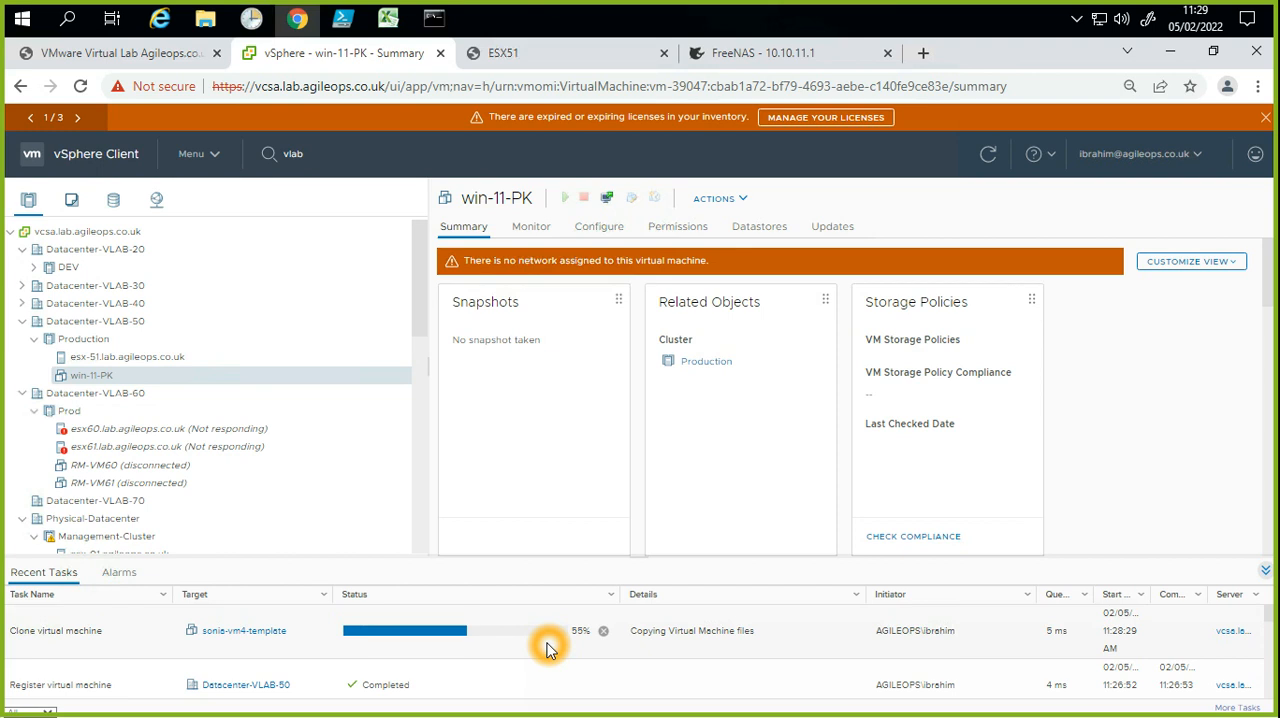
Step: Show the virtual switches of host esx-51.lab.agileops.co.uk, review vSwitch0, collapse it and expand vSwitch1
click(140, 359)
click(615, 229)
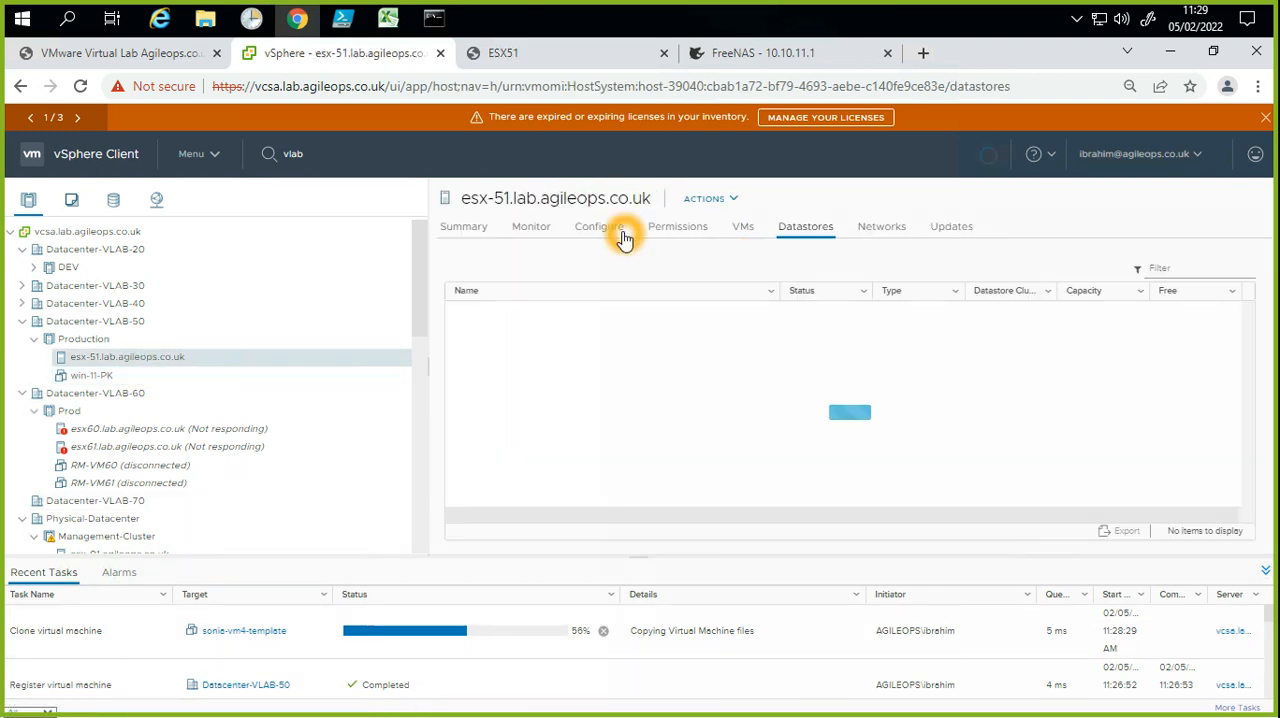
click(490, 402)
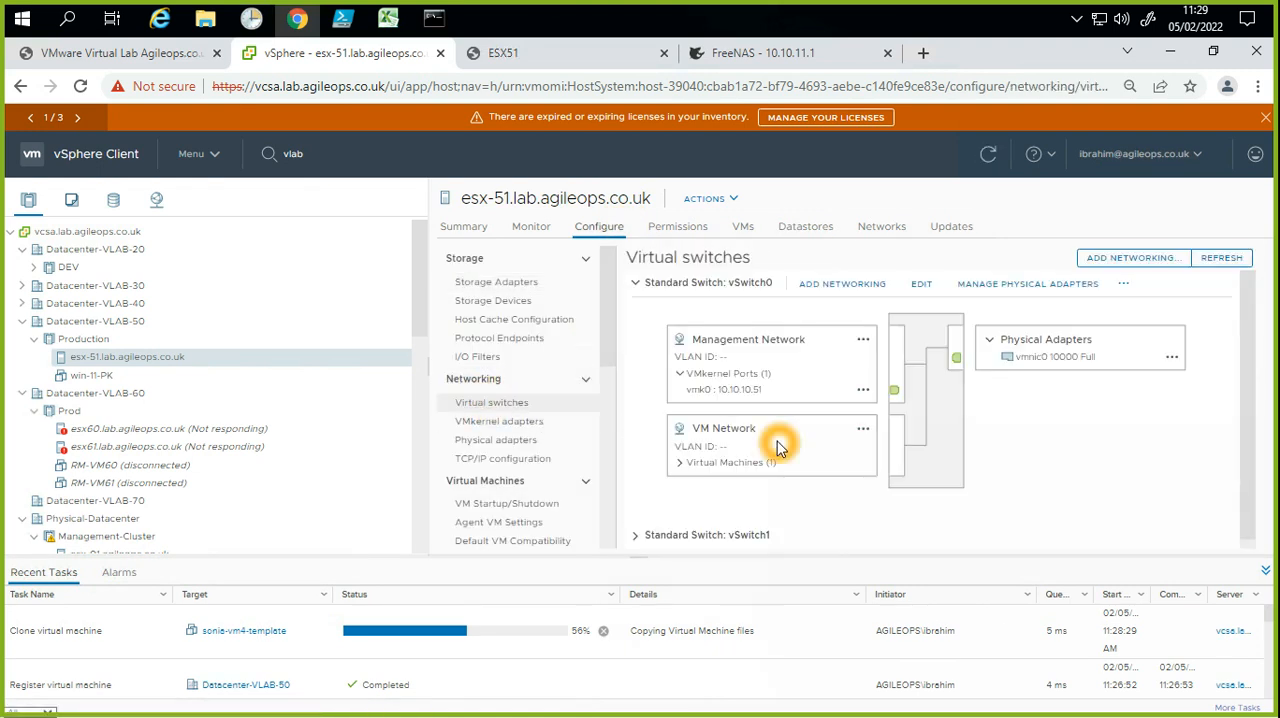
click(635, 284)
click(725, 313)
click(636, 314)
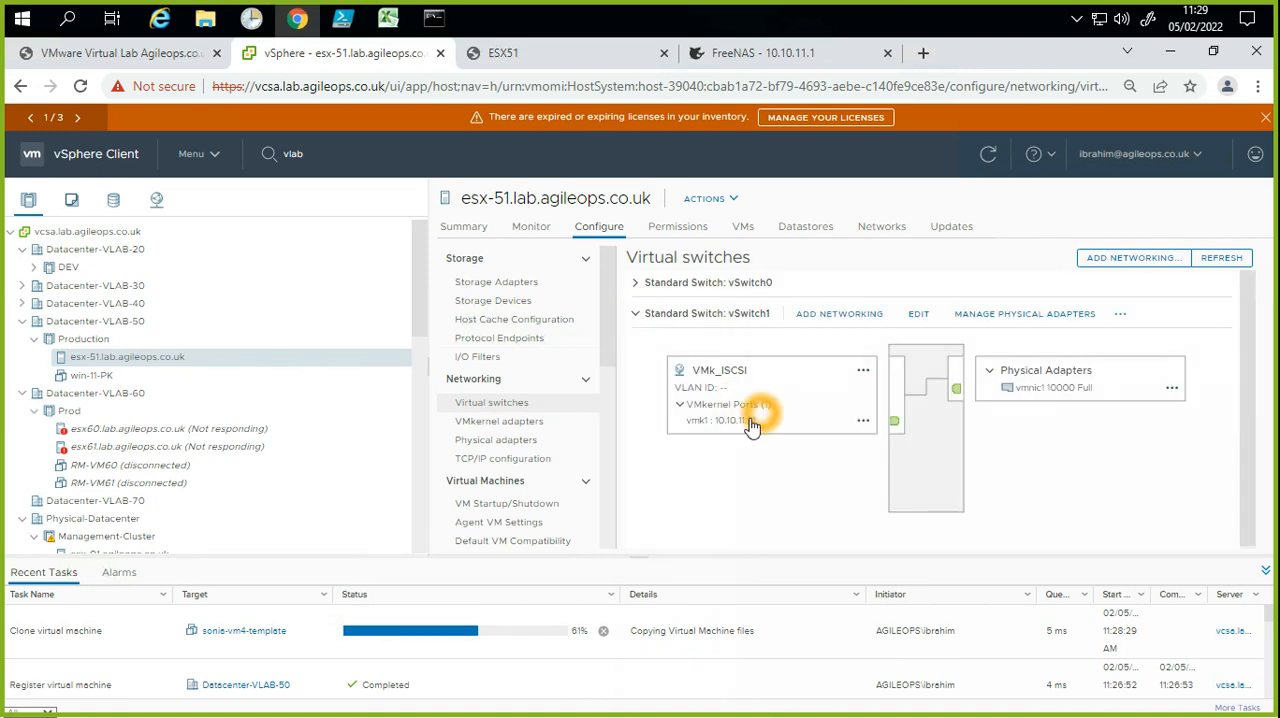
Step: Examine the VMk_ISCSI VMkernel port and the vmnic1 uplink in the vSwitch1 diagram
drag(777, 412, 688, 404)
drag(731, 453, 703, 440)
click(737, 430)
click(998, 393)
click(1081, 393)
click(1038, 394)
click(1044, 396)
click(1051, 397)
click(1066, 402)
click(1051, 399)
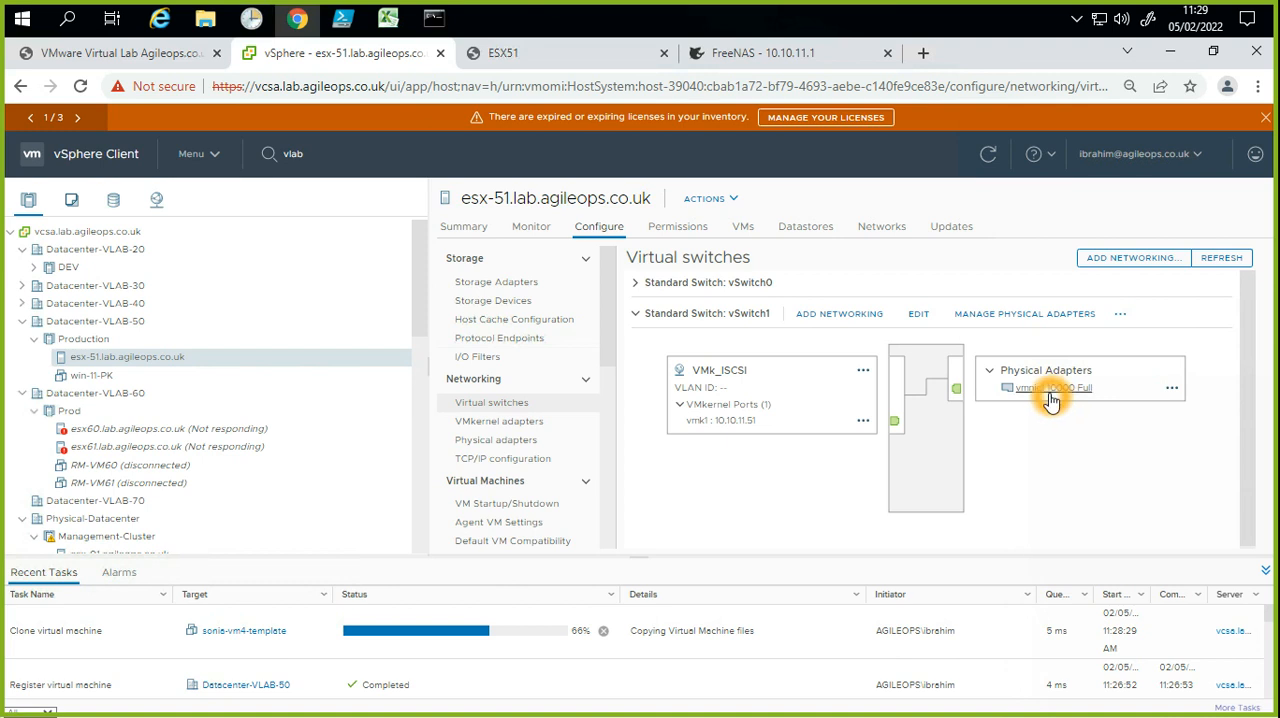
click(1034, 395)
click(1034, 388)
Step: Open the host's physical adapters and inspect vmnic0 and vmnic1 with the switches they belong to
click(699, 458)
click(534, 456)
click(524, 442)
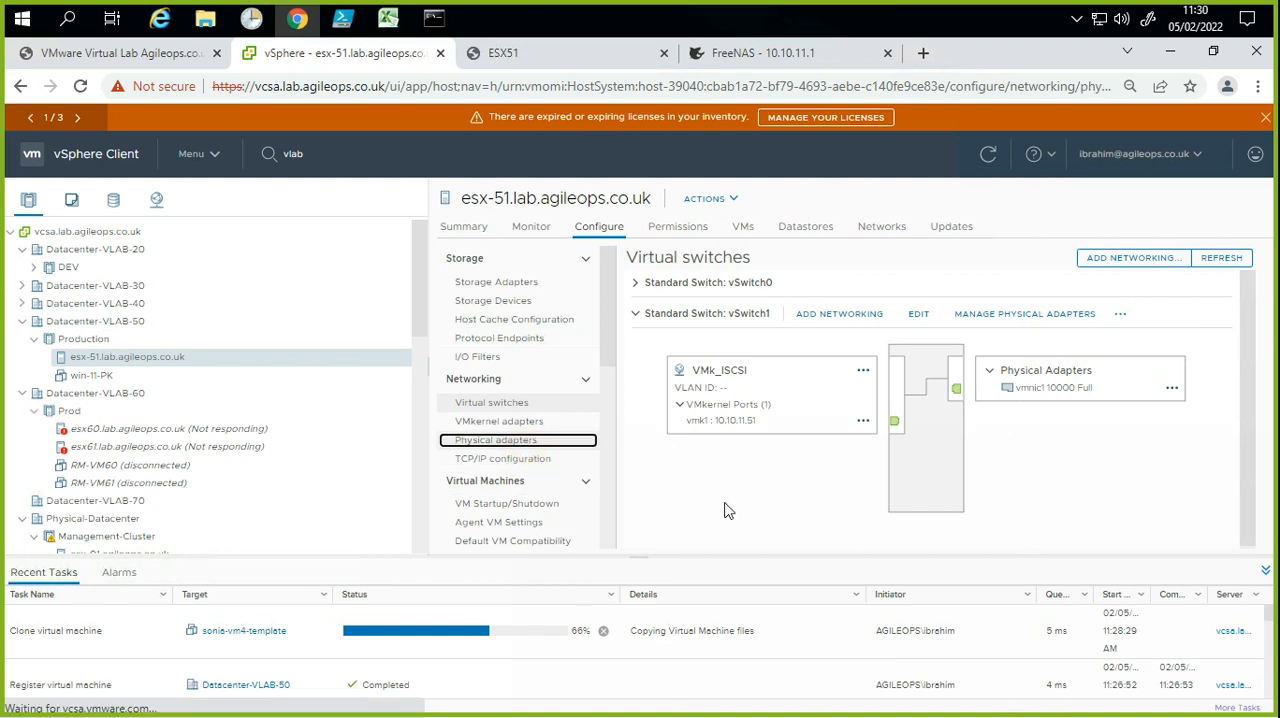
click(663, 321)
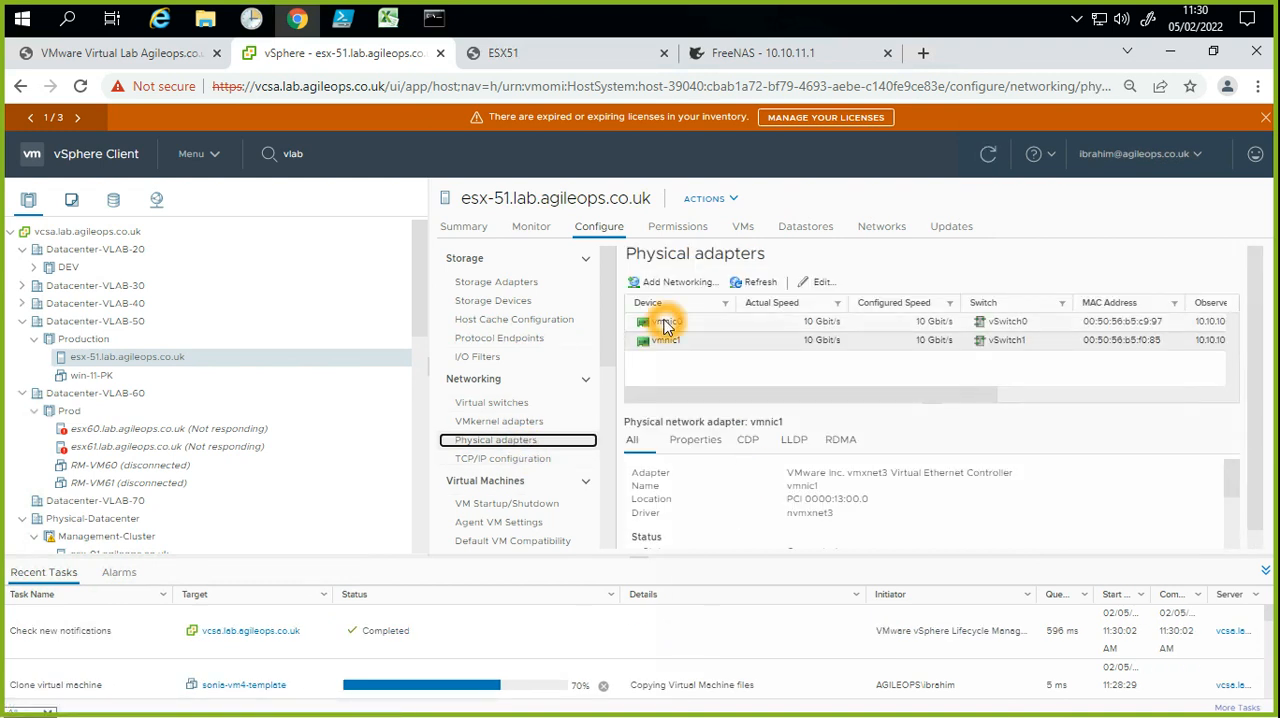
click(729, 355)
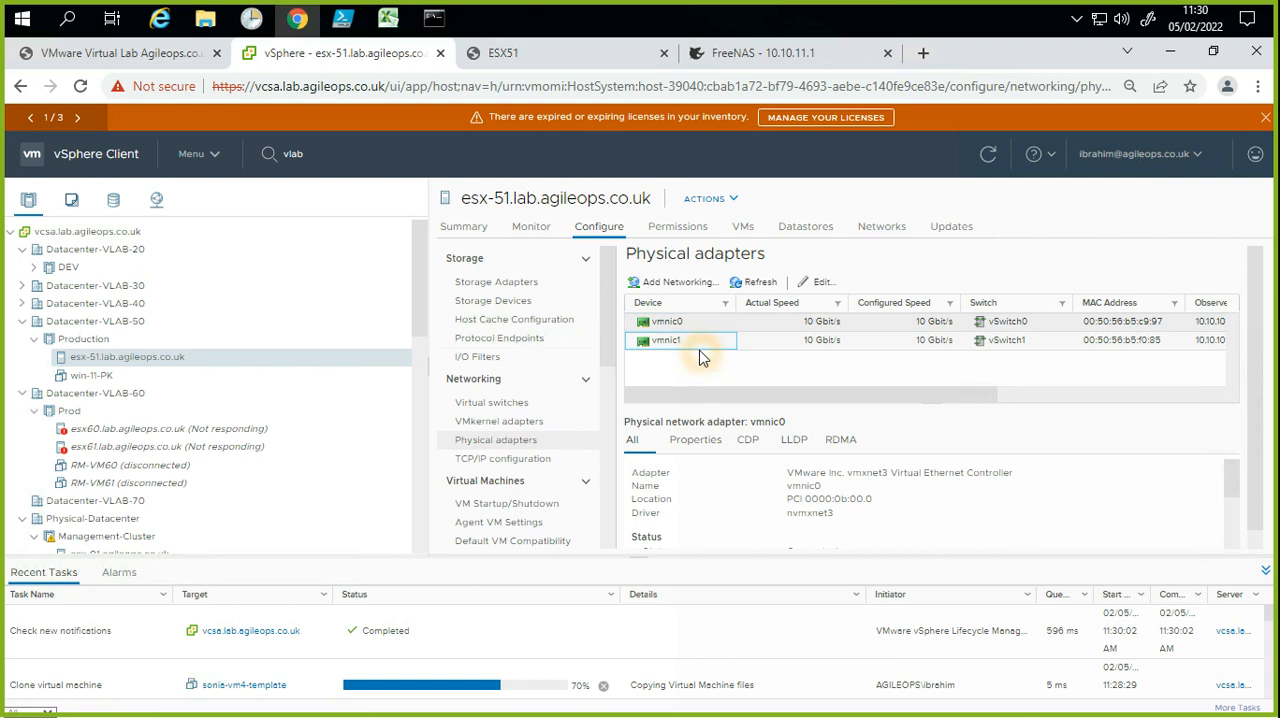
click(691, 345)
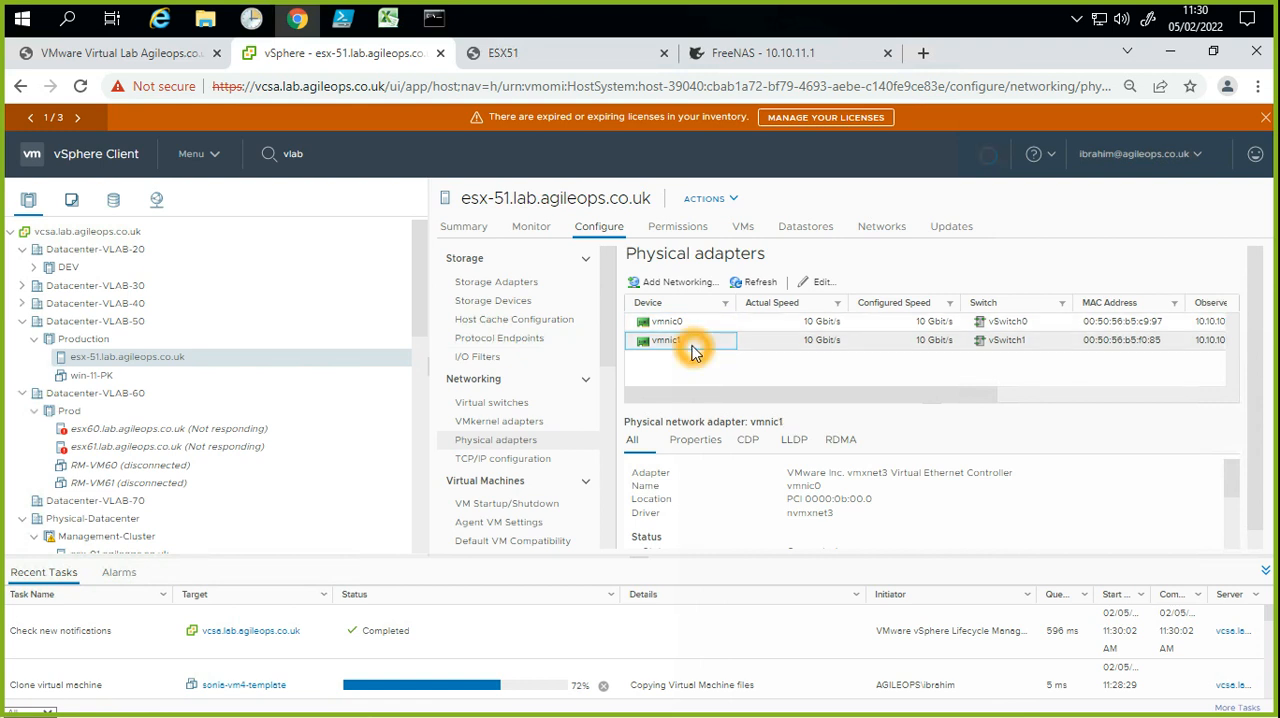
click(1035, 351)
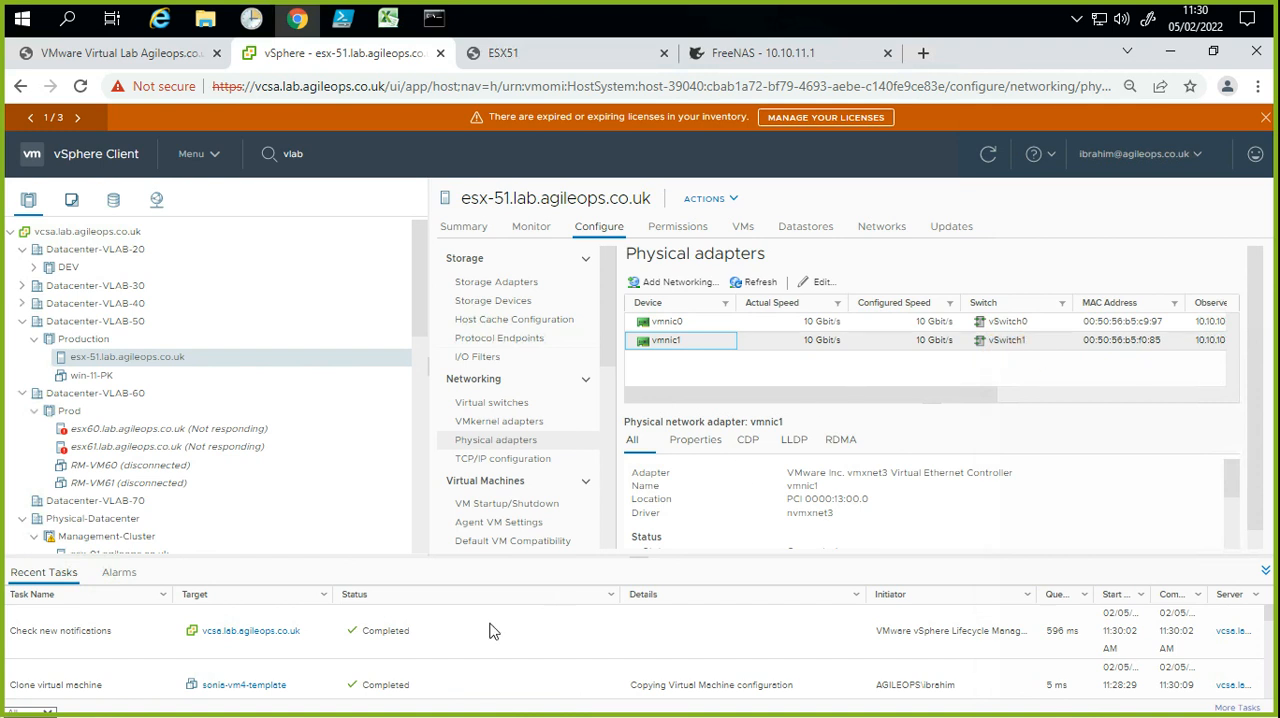
Step: Open the host's storage adapters, review the options for adding a software iSCSI adapter, and close the dialog without adding one
click(688, 421)
click(505, 285)
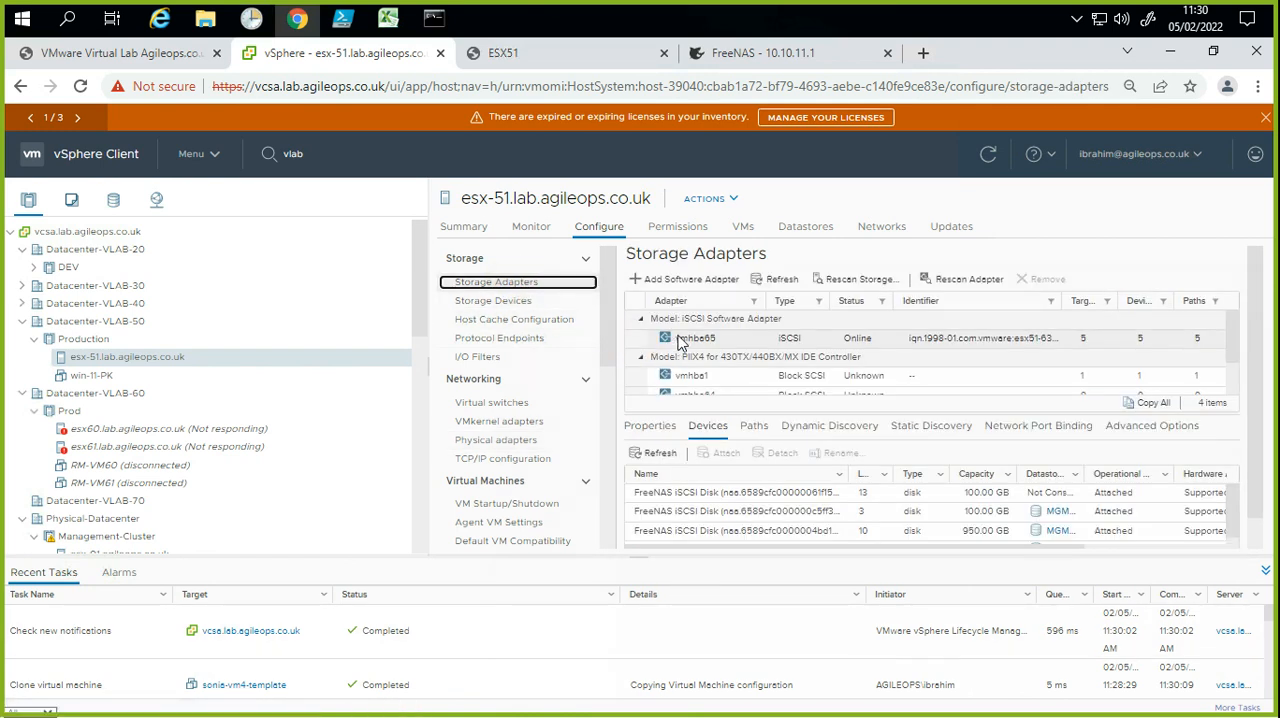
click(687, 282)
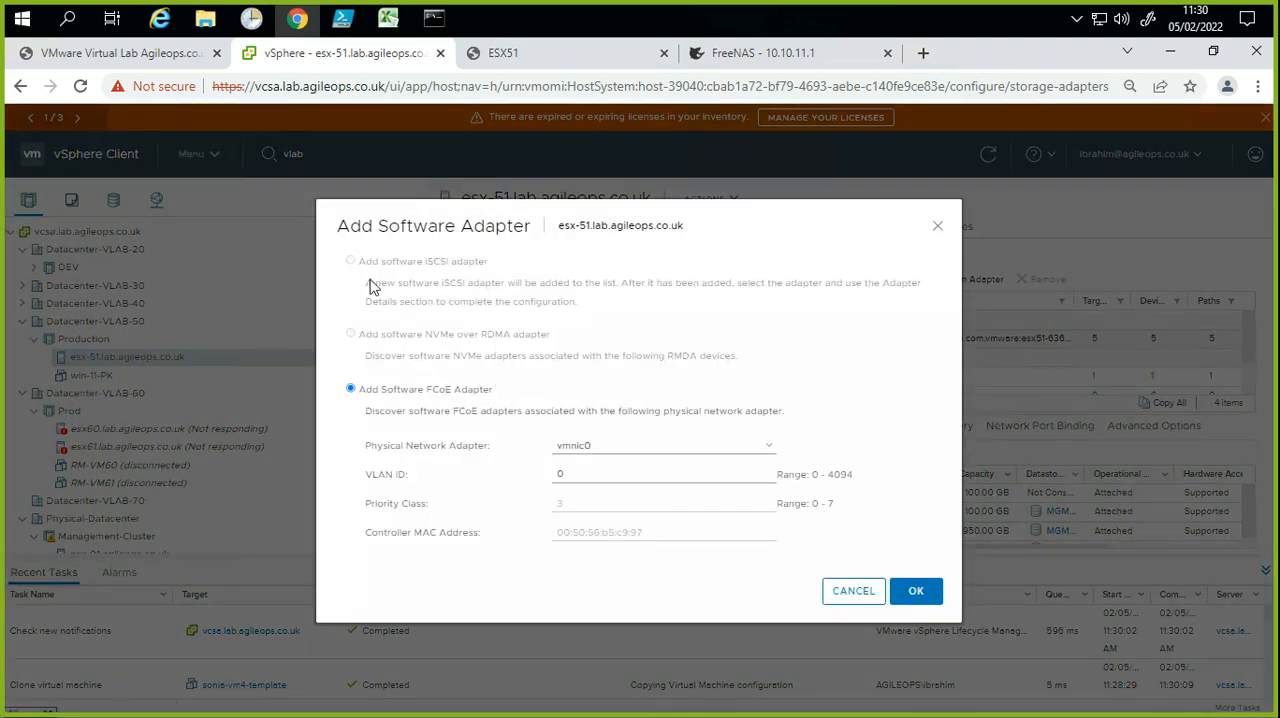
triple_click(366, 262)
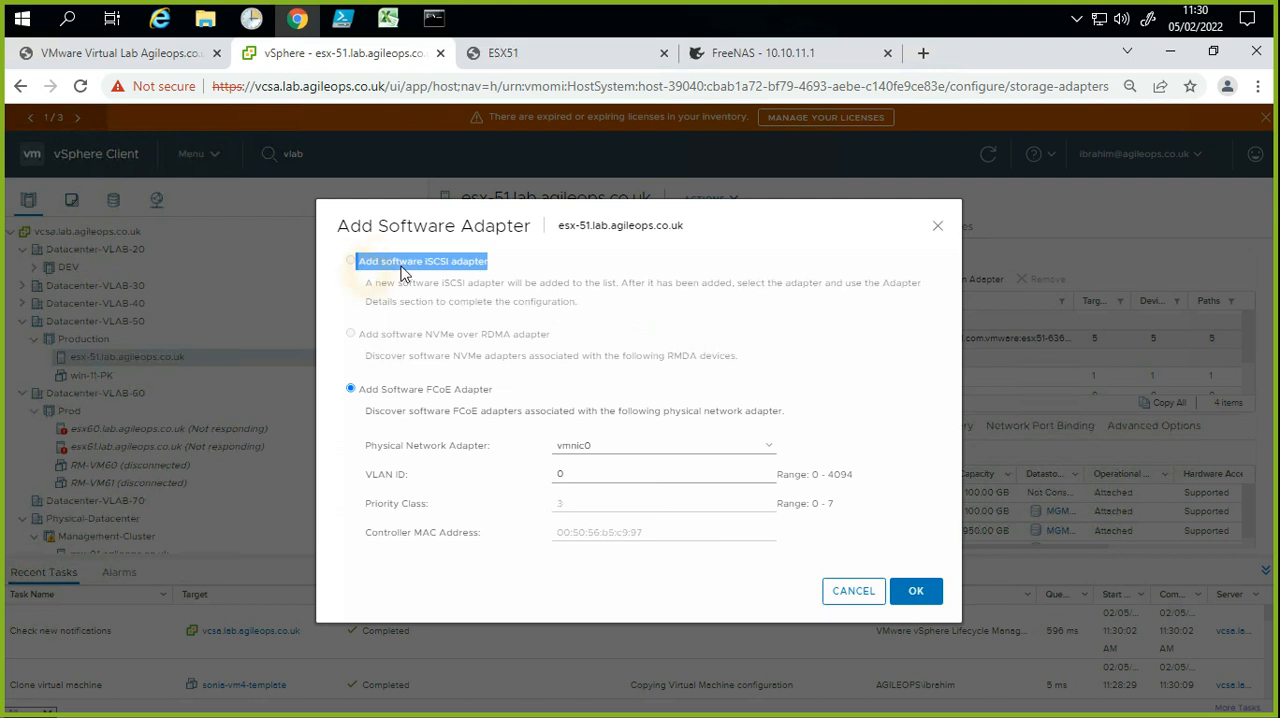
click(423, 398)
click(853, 590)
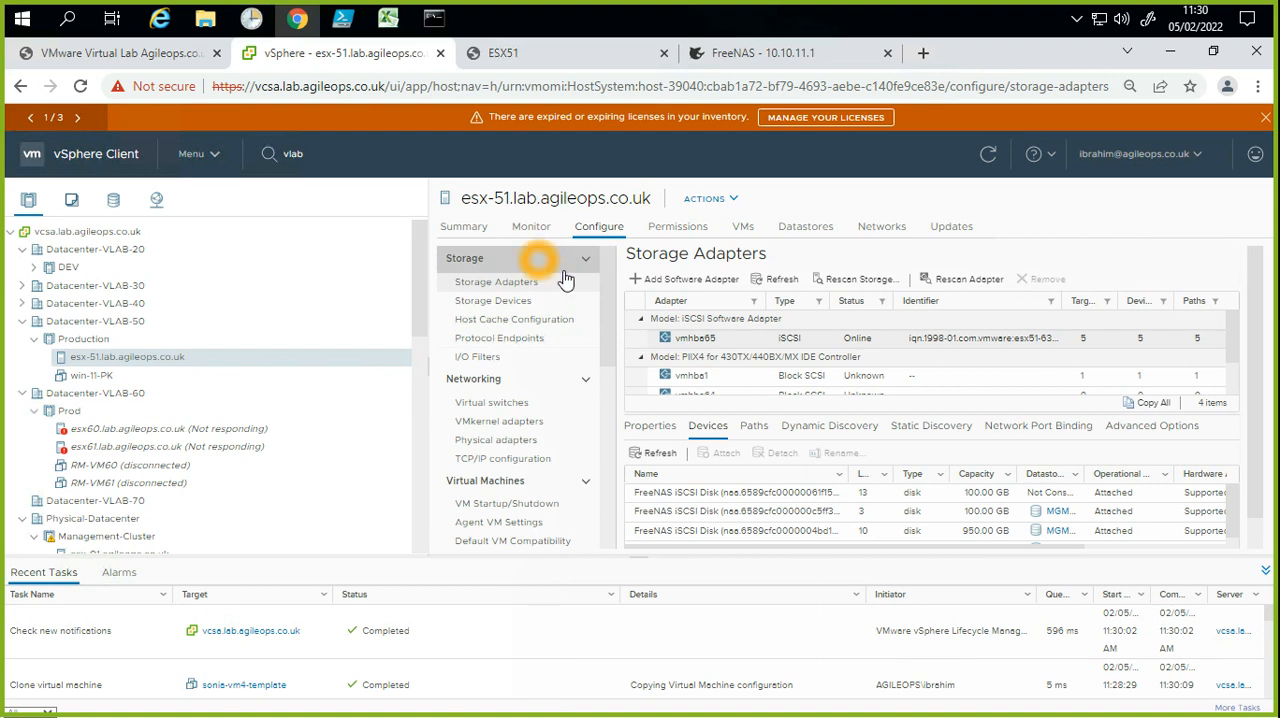
Step: Review the dynamic discovery targets and paths of iSCSI adapter vmhba65, cancelling the dialog for adding a send target server
click(835, 428)
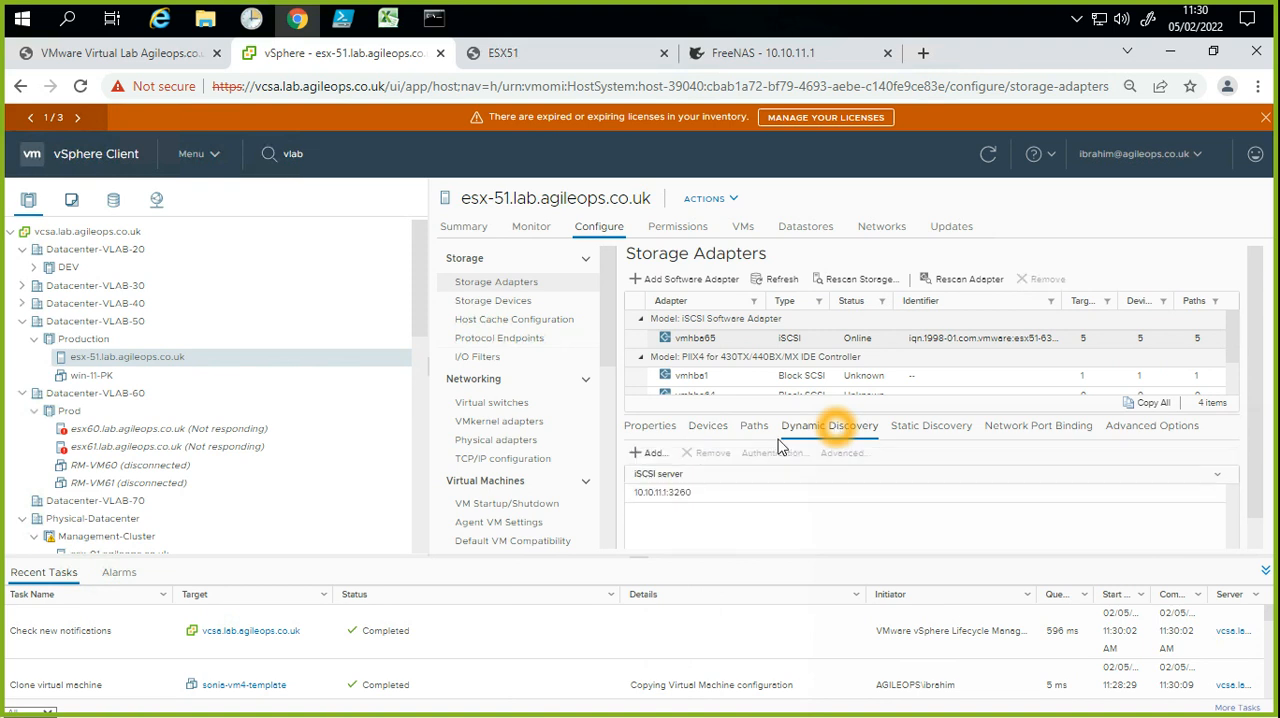
click(643, 452)
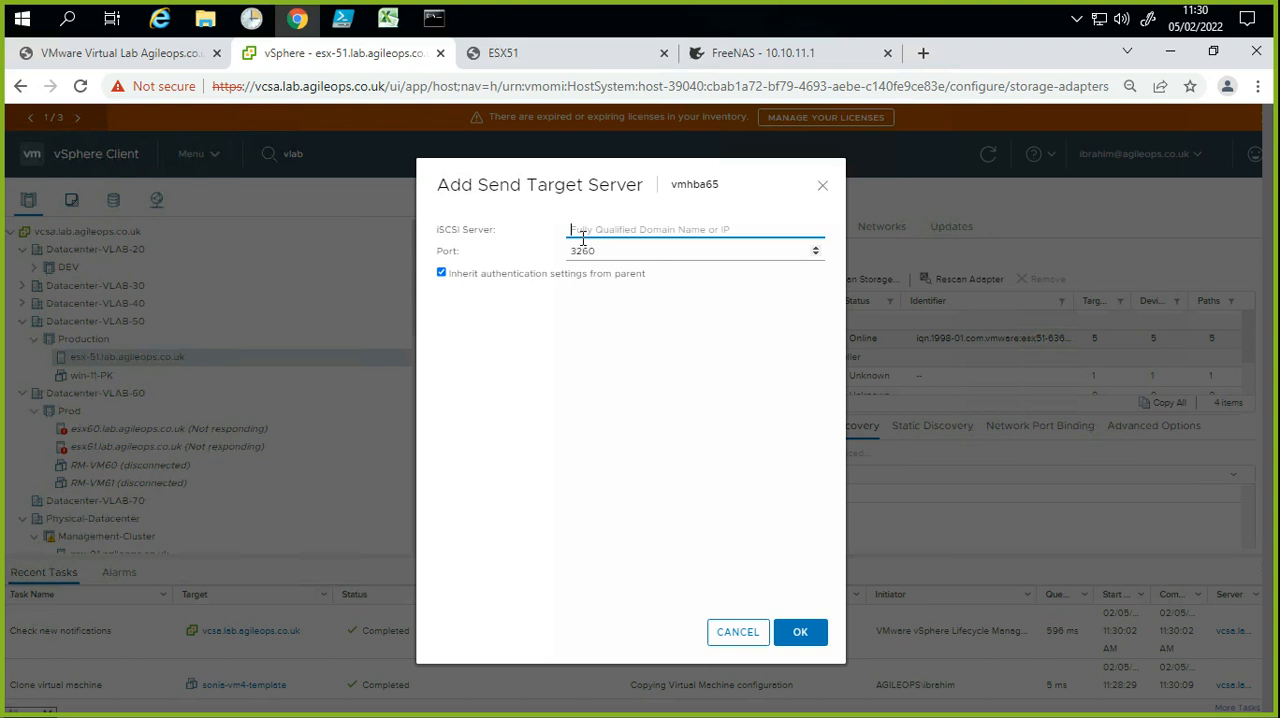
click(601, 230)
click(738, 631)
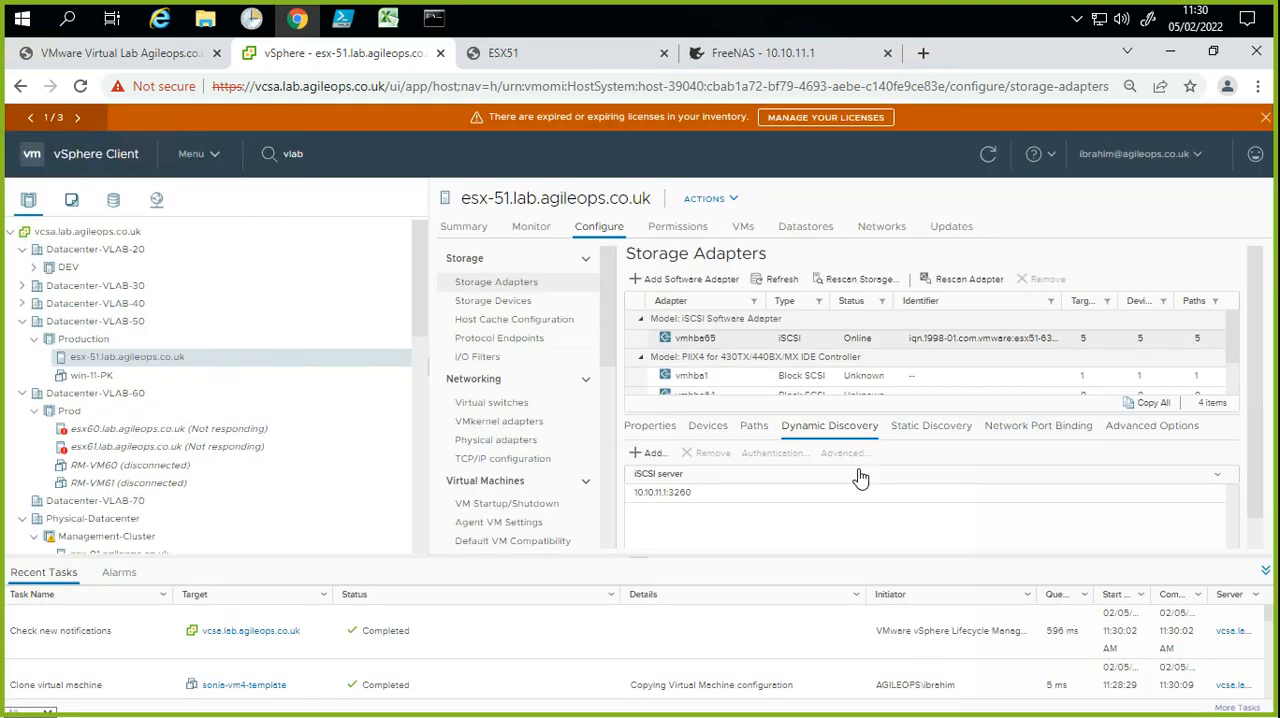
click(848, 476)
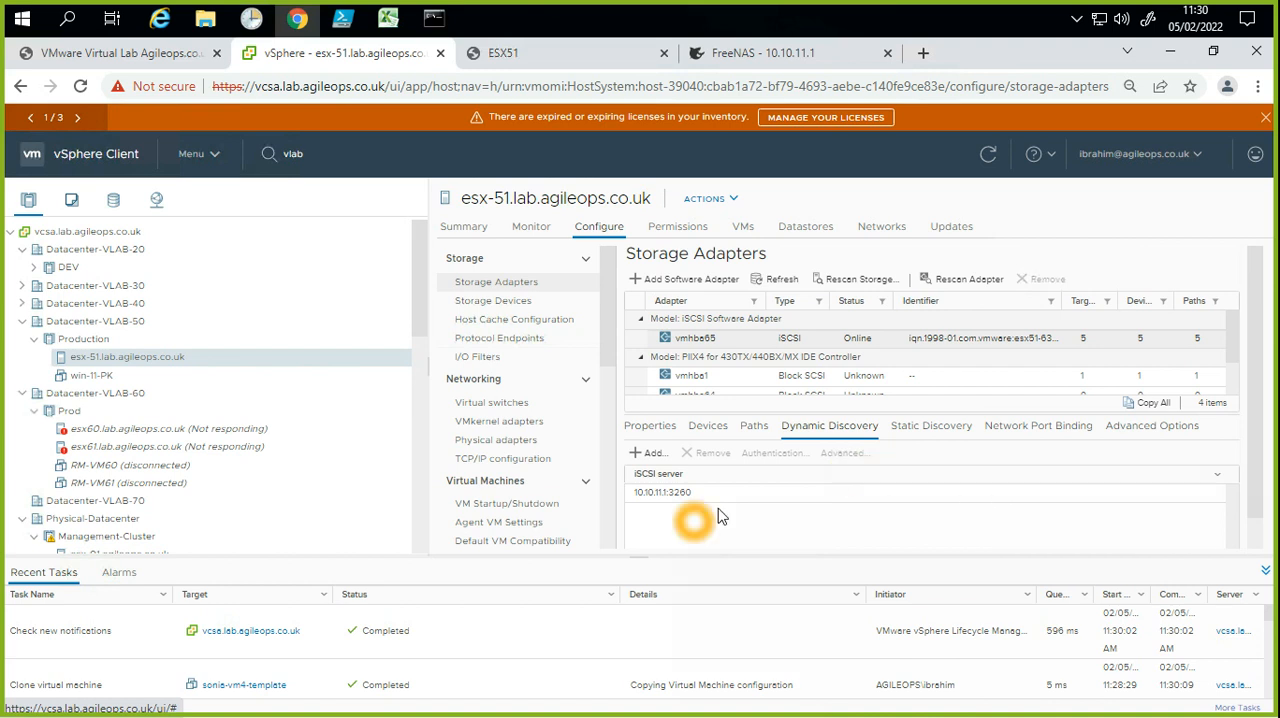
click(752, 427)
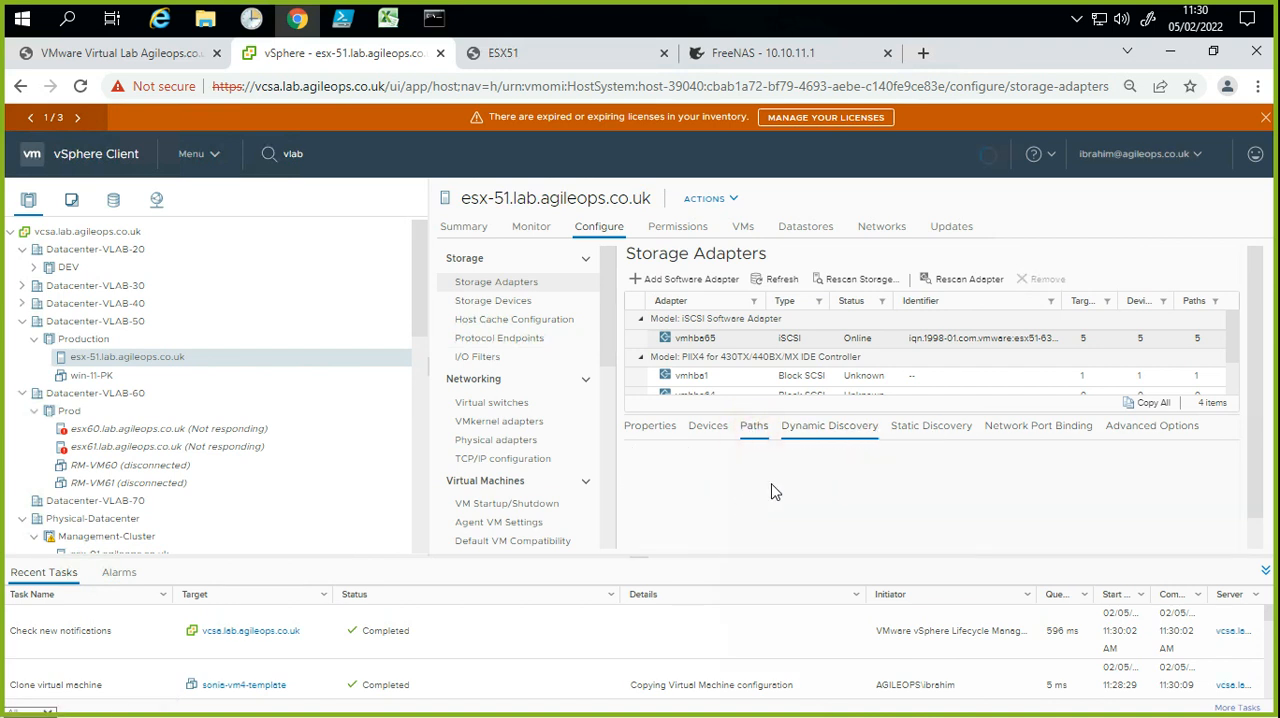
scroll(805, 540, down, 3)
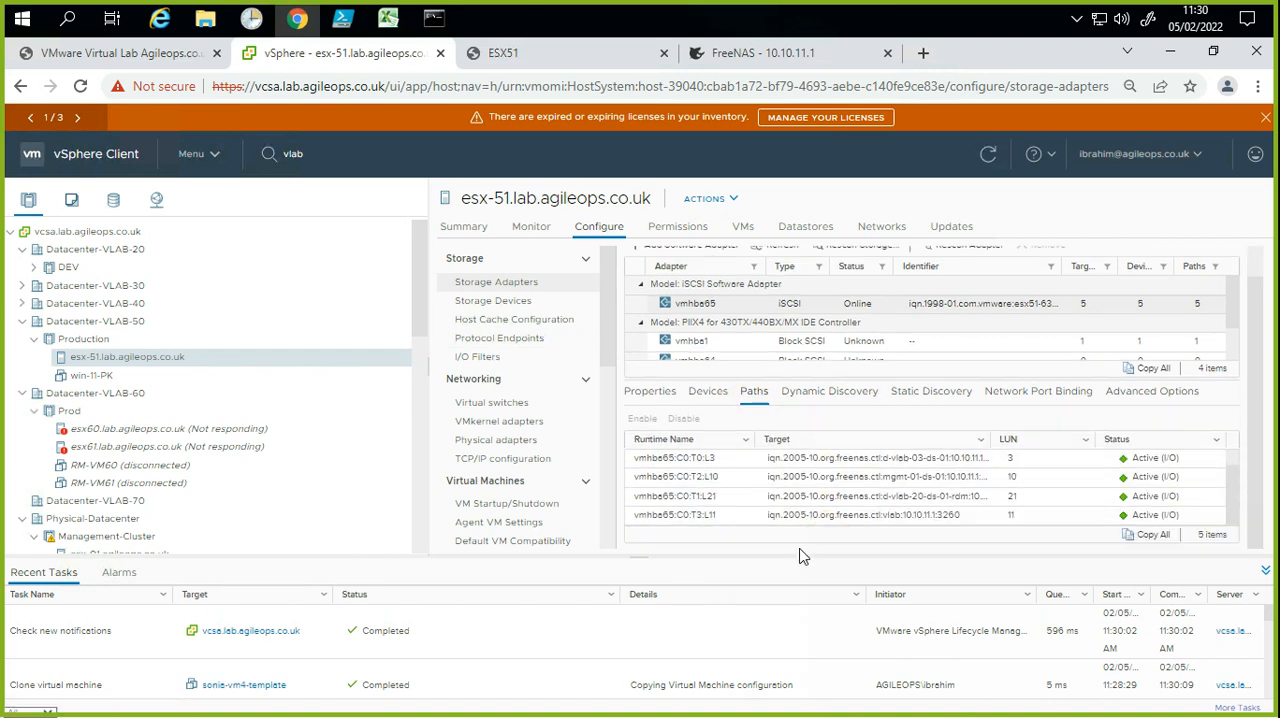
Step: View the datastores attached to host esx-51.lab.agileops.co.uk
click(806, 224)
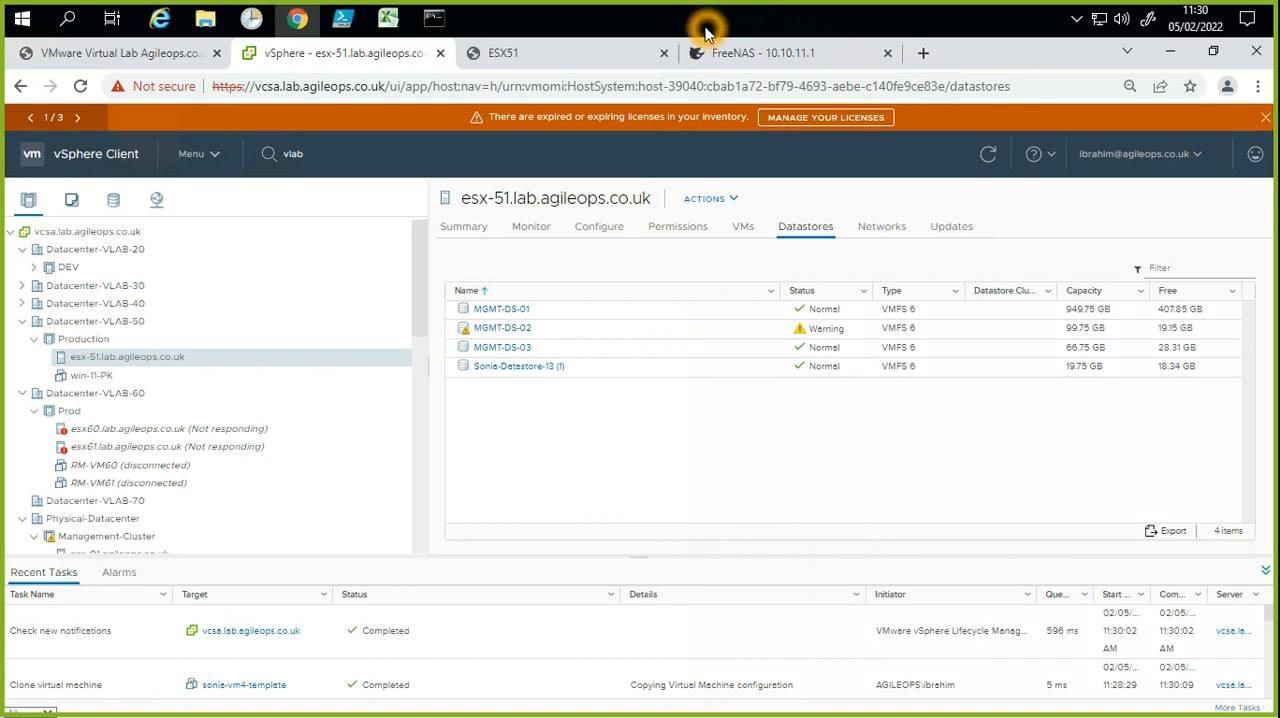
click(552, 495)
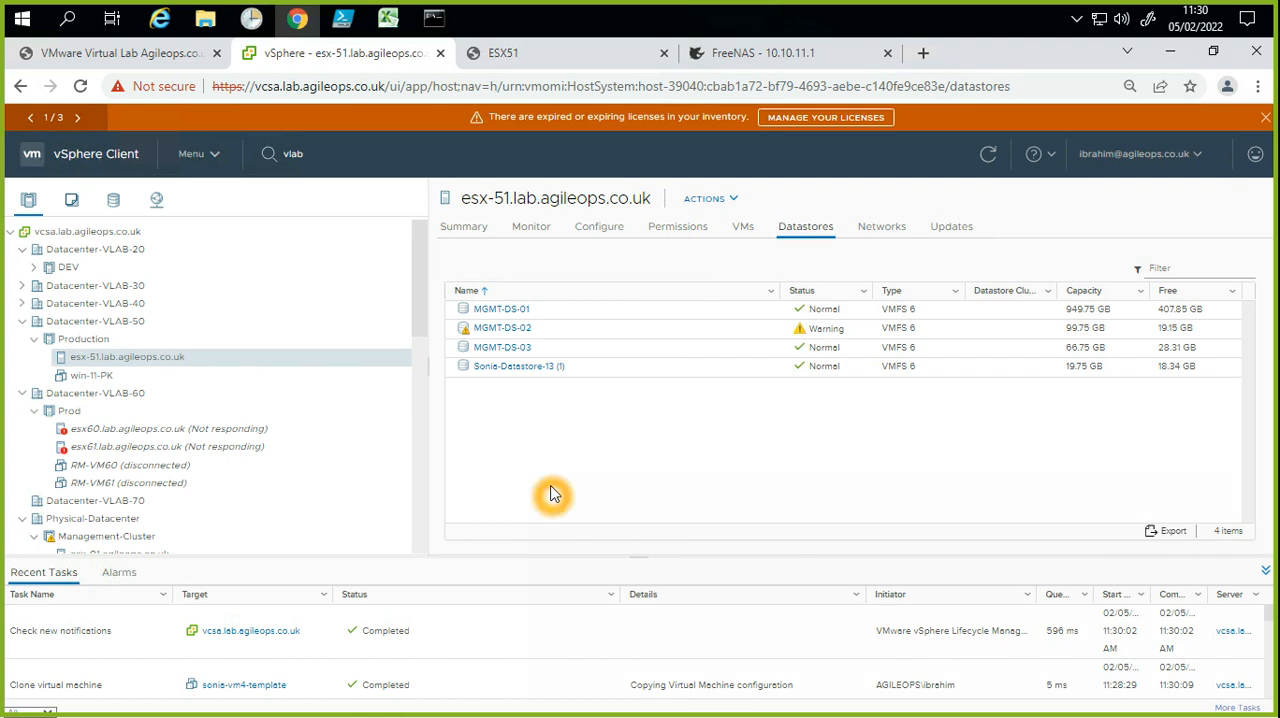
click(557, 469)
click(218, 420)
click(252, 415)
click(66, 494)
click(62, 532)
click(90, 483)
click(91, 463)
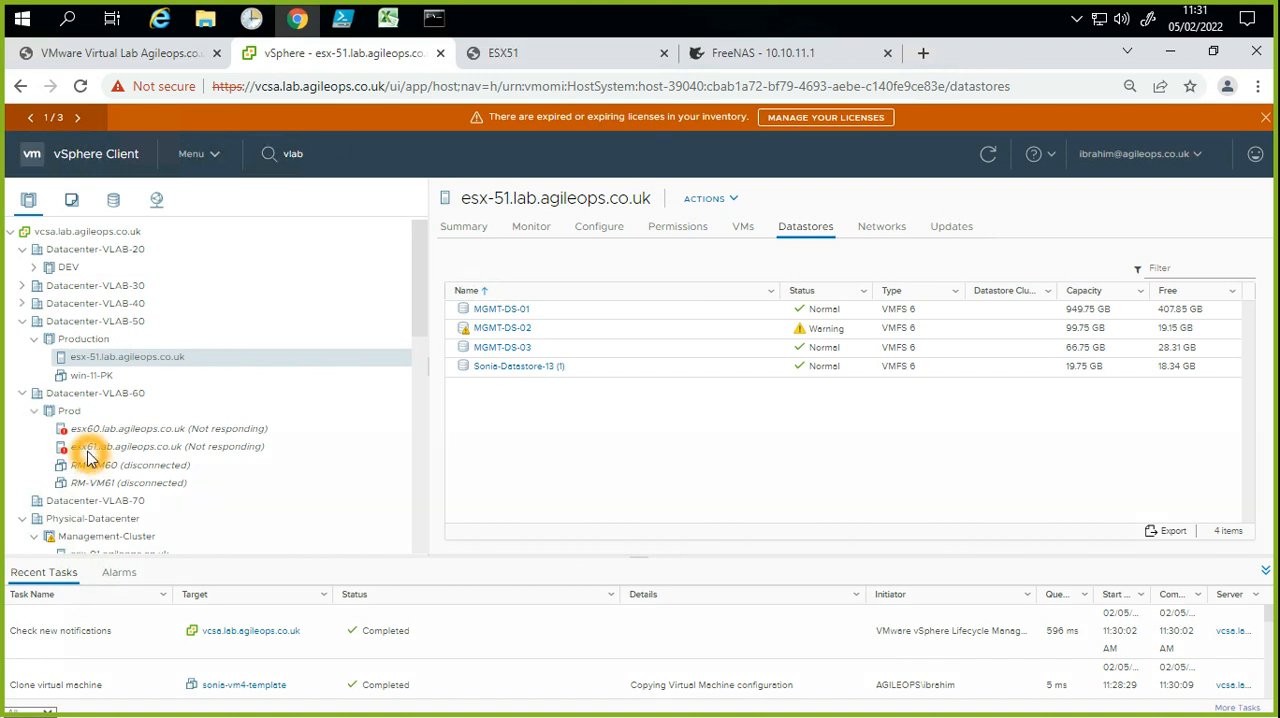
Step: Collapse Datacenter-VLAB-50, Datacenter-VLAB-60 and vApp VLAB-20-SV in the inventory, and expand vApp VLAB-50-PK under Lab-Pool
click(42, 355)
click(28, 335)
click(26, 329)
click(25, 324)
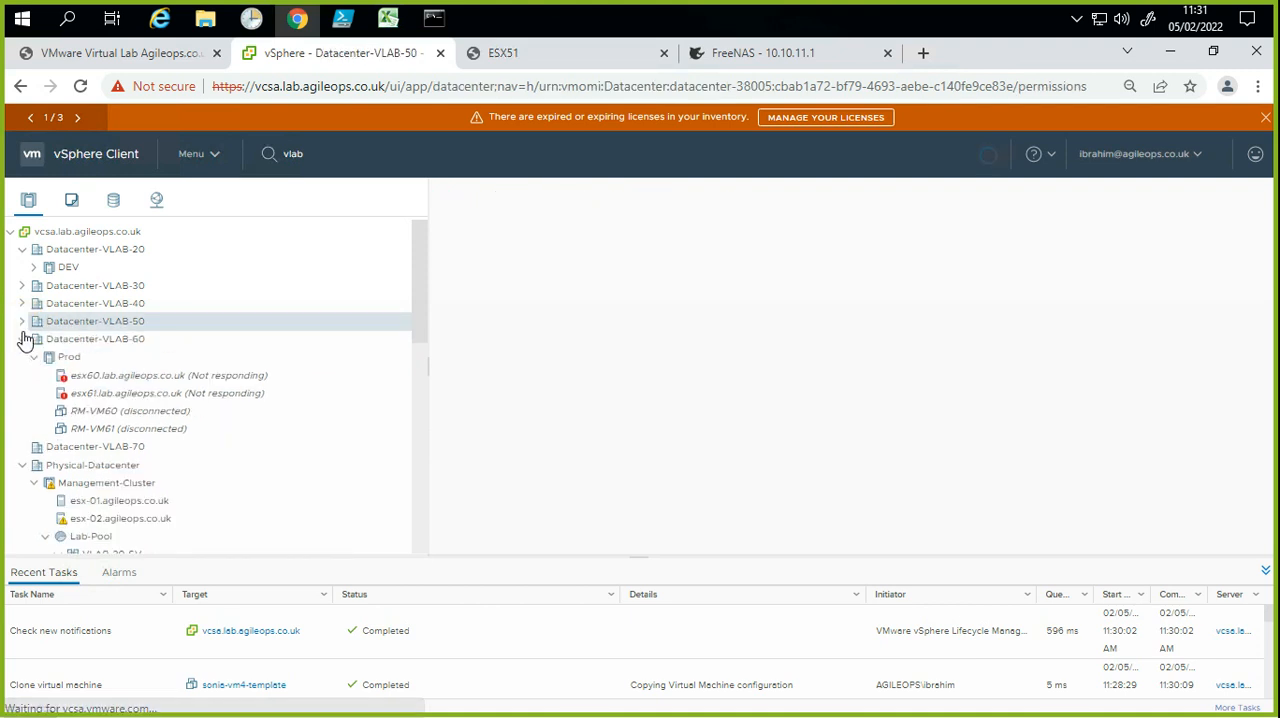
click(24, 340)
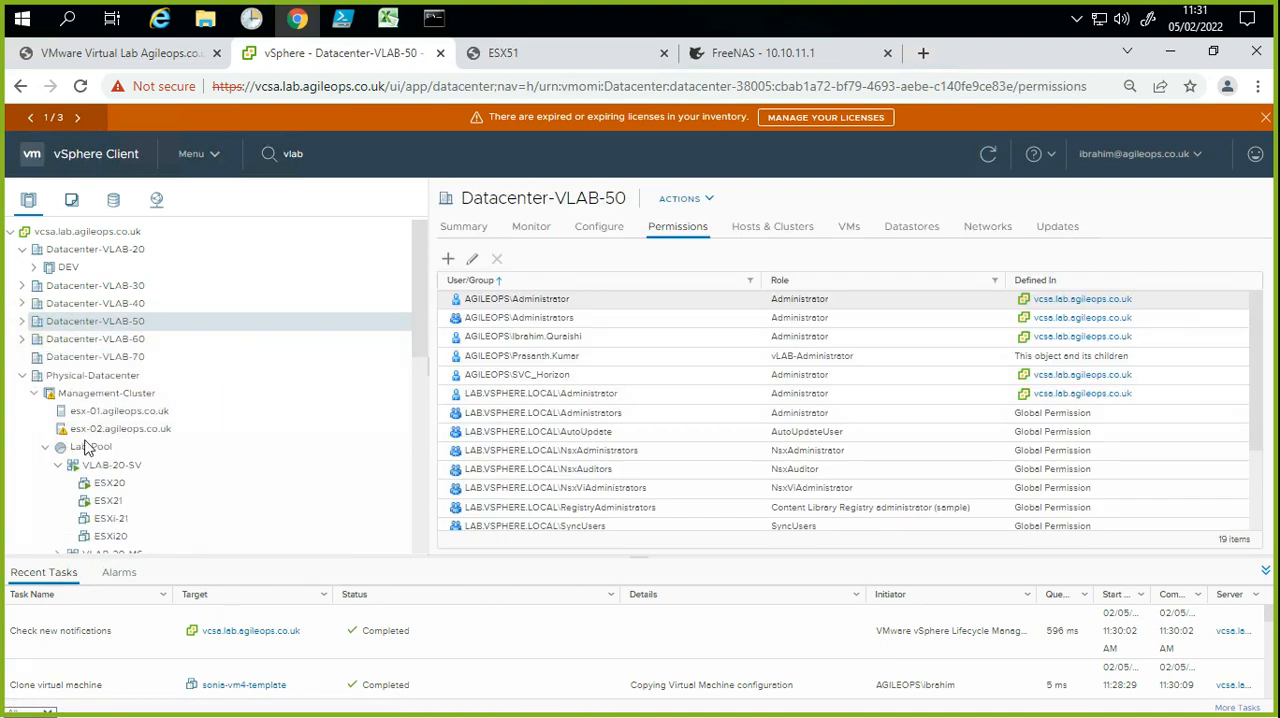
click(66, 466)
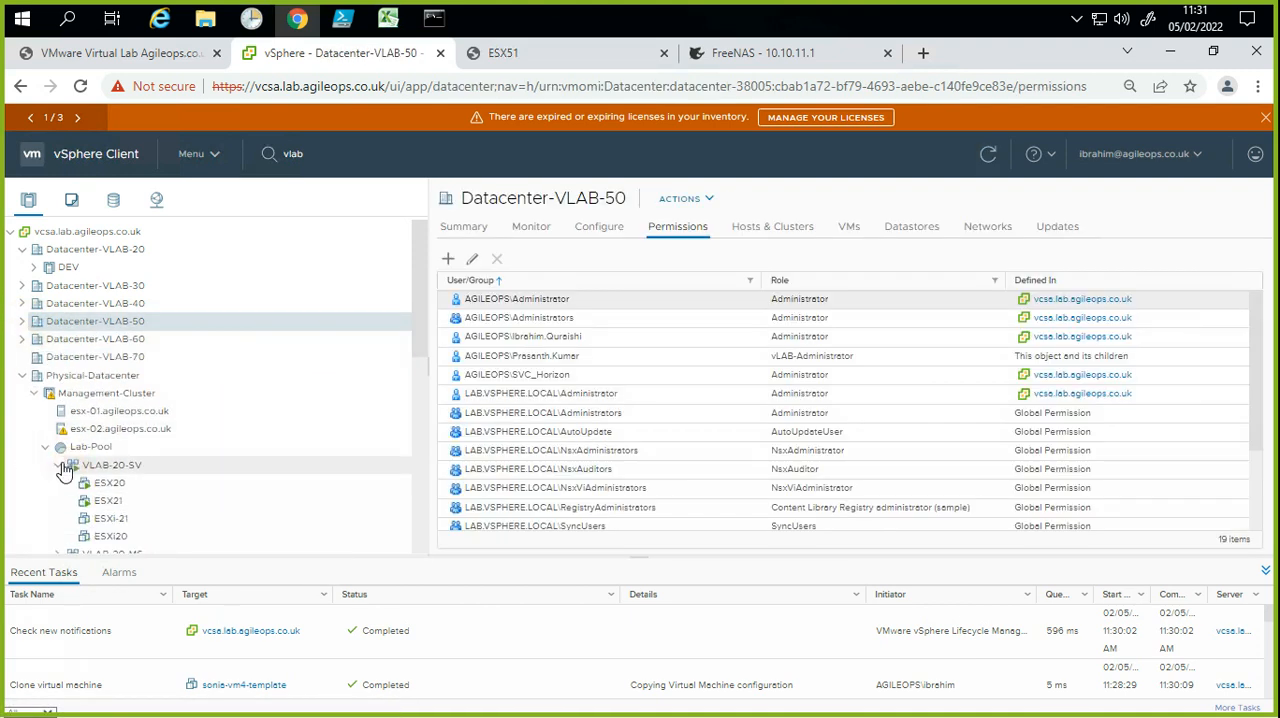
click(57, 518)
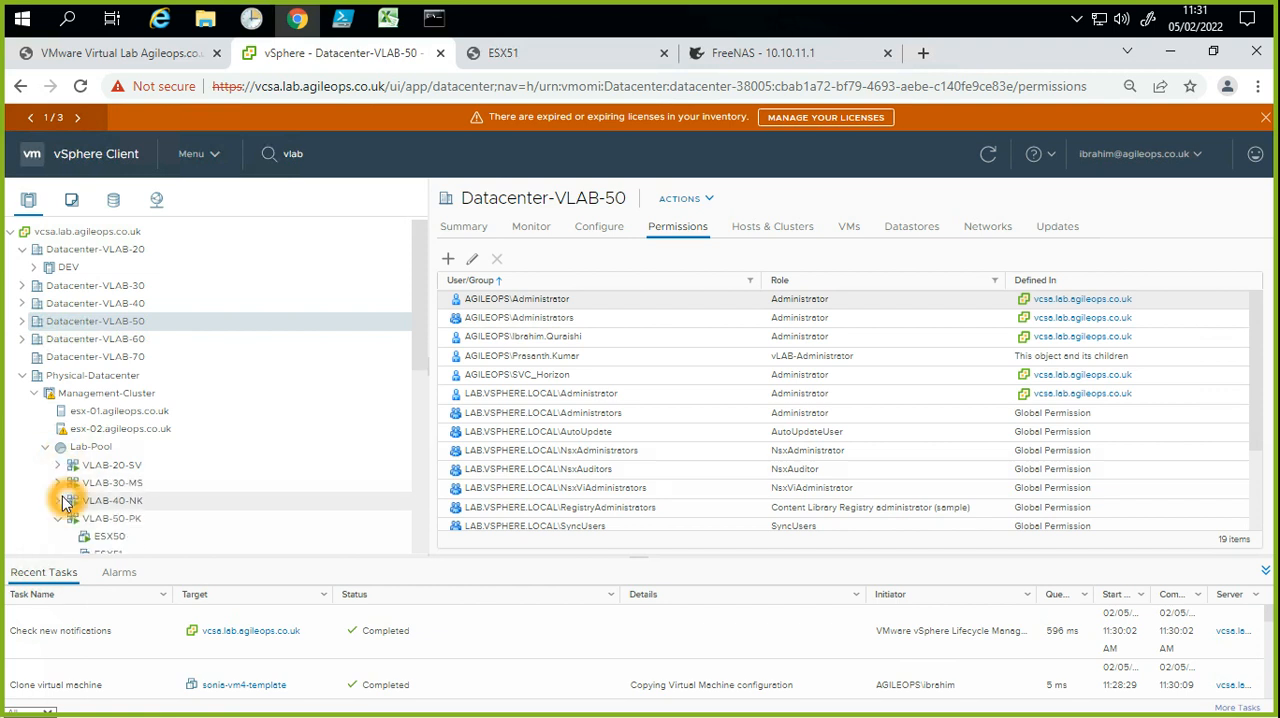
Step: Open the summary of VM ESX50 in vApp VLAB-50-PK and select its IPv4 address in the Guest OS details
click(122, 537)
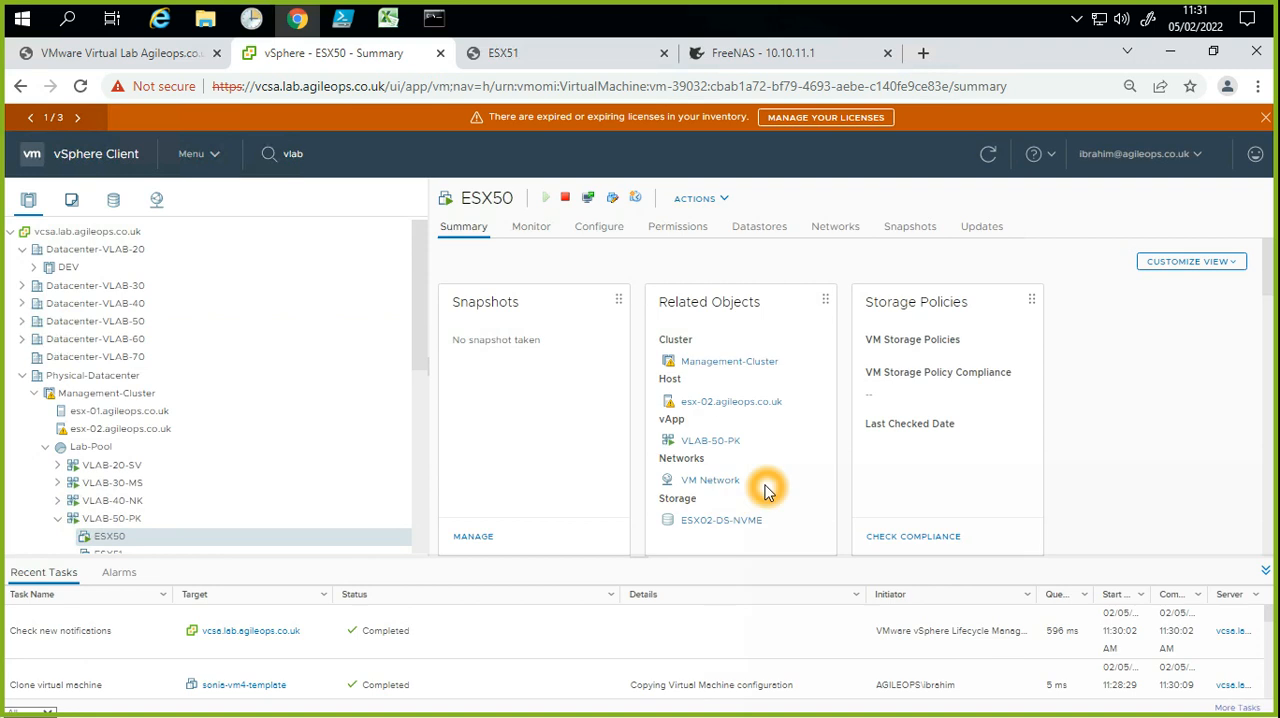
scroll(766, 487, down, 3)
scroll(766, 489, down, 2)
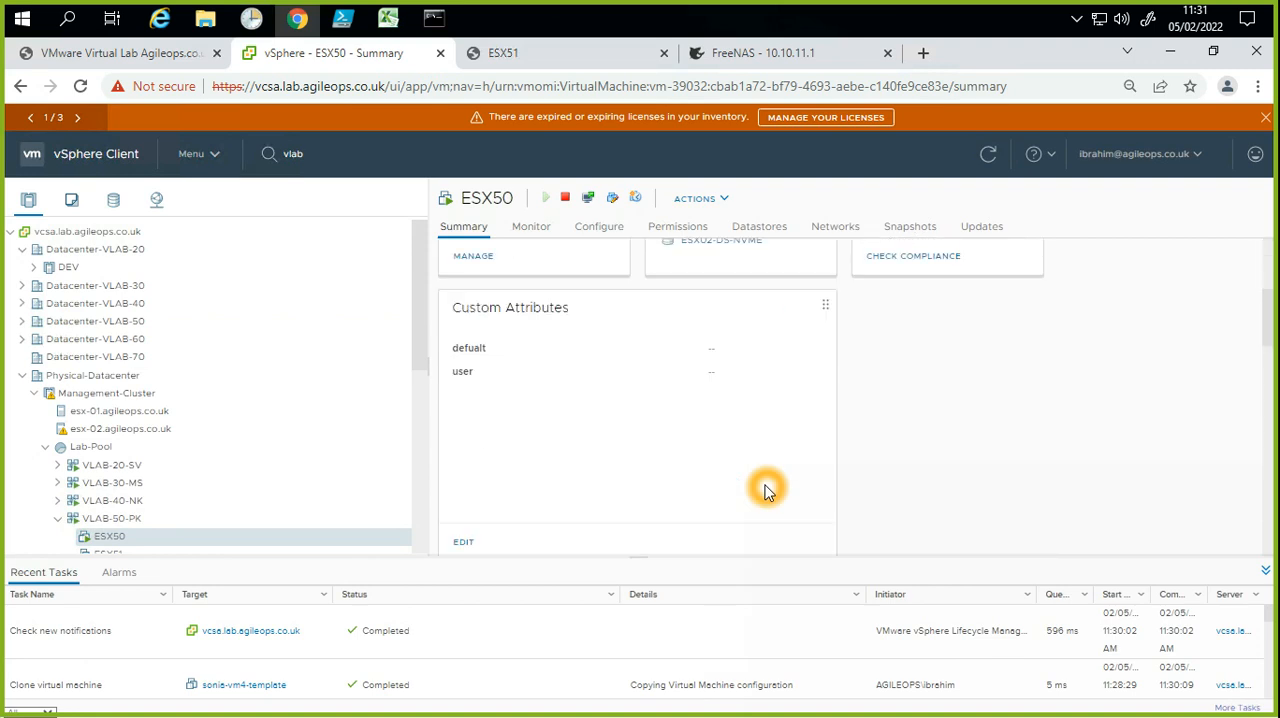
scroll(766, 489, up, 3)
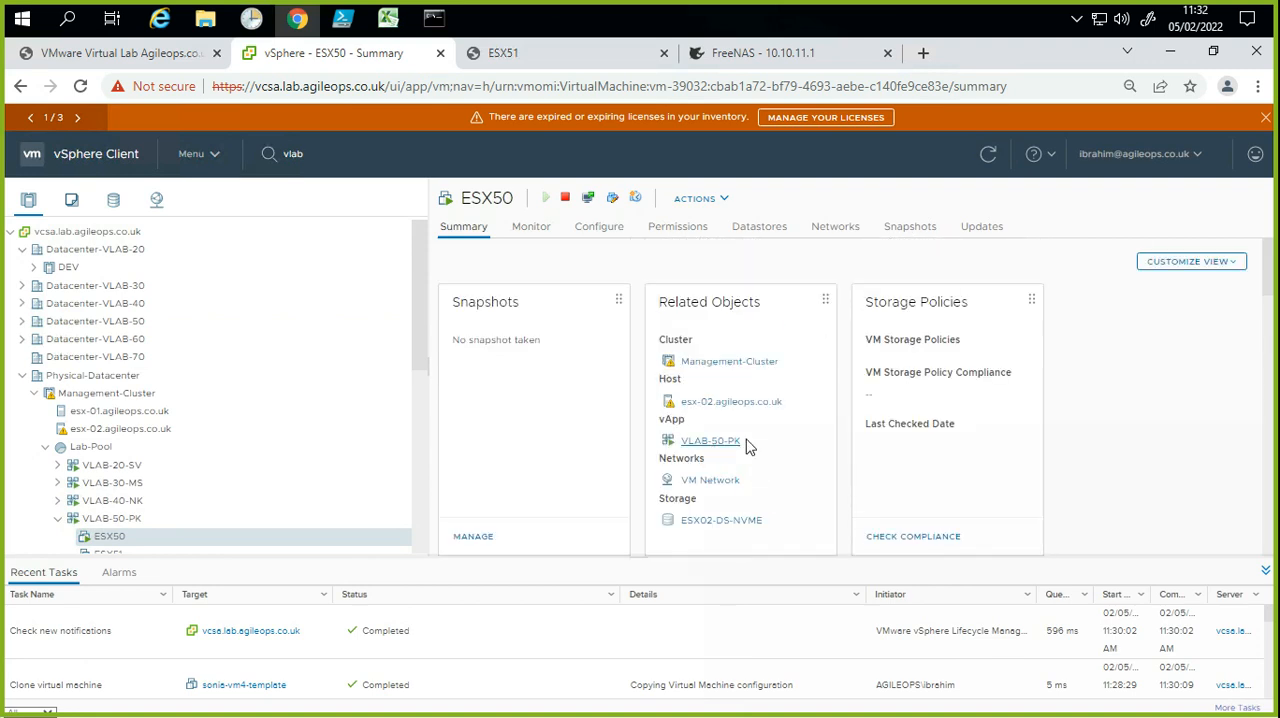
scroll(786, 485, down, 2)
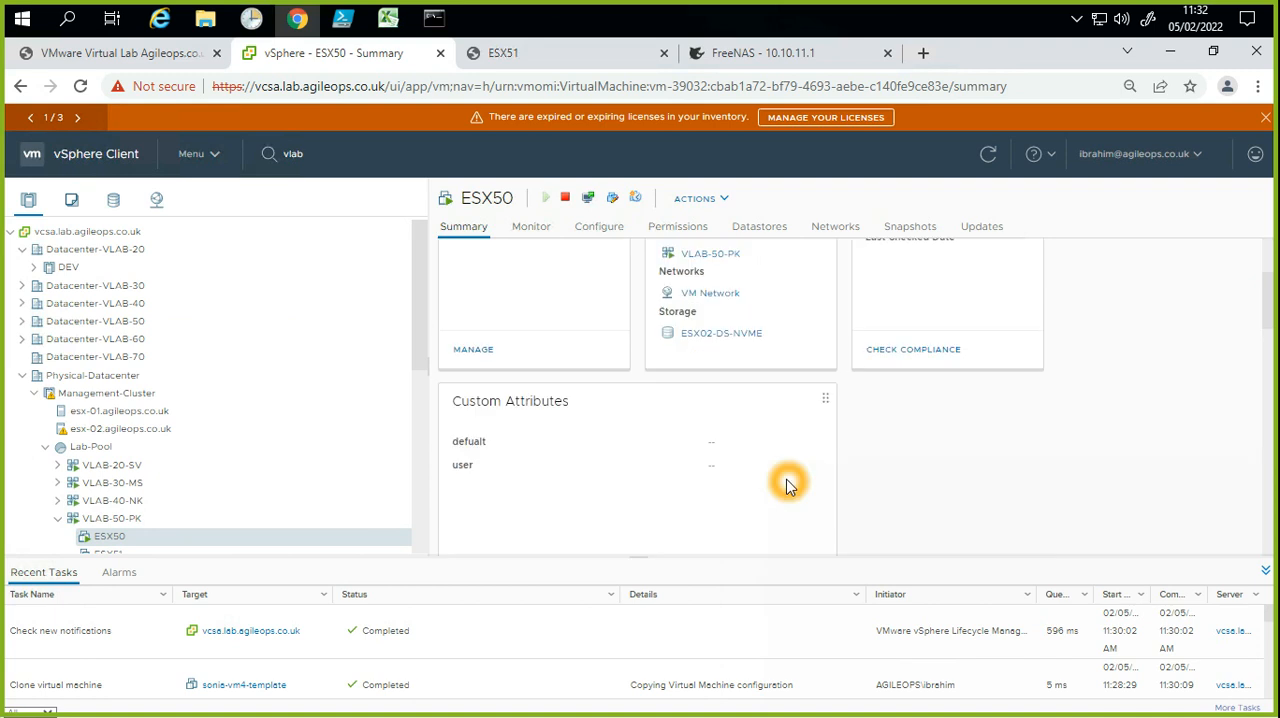
scroll(786, 485, down, 1)
scroll(786, 485, down, 1)
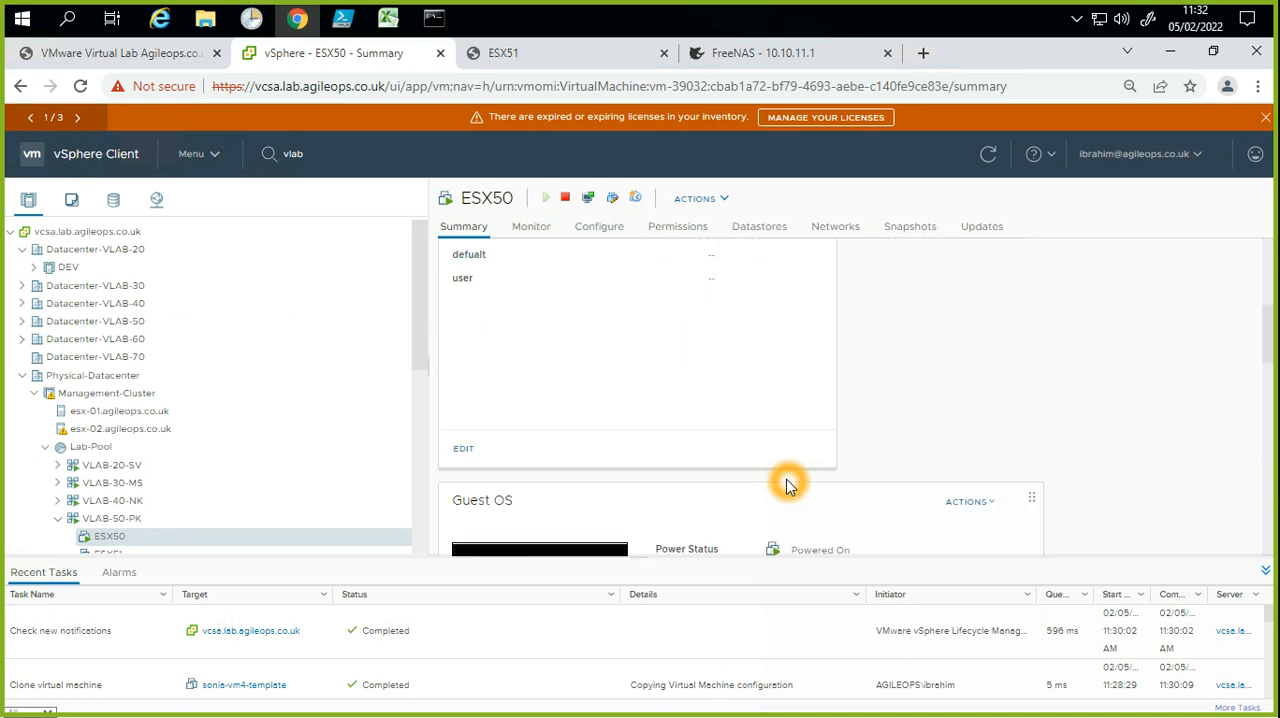
scroll(786, 485, down, 2)
scroll(786, 485, down, 1)
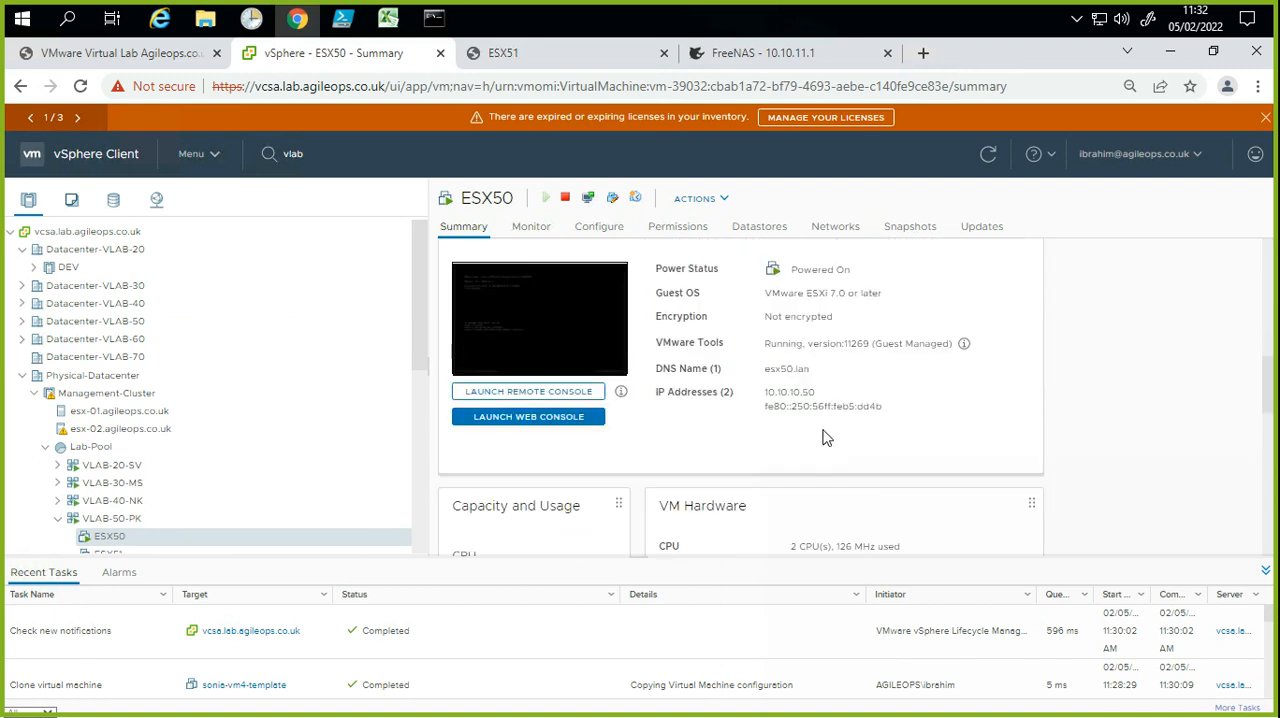
double_click(764, 393)
double_click(762, 397)
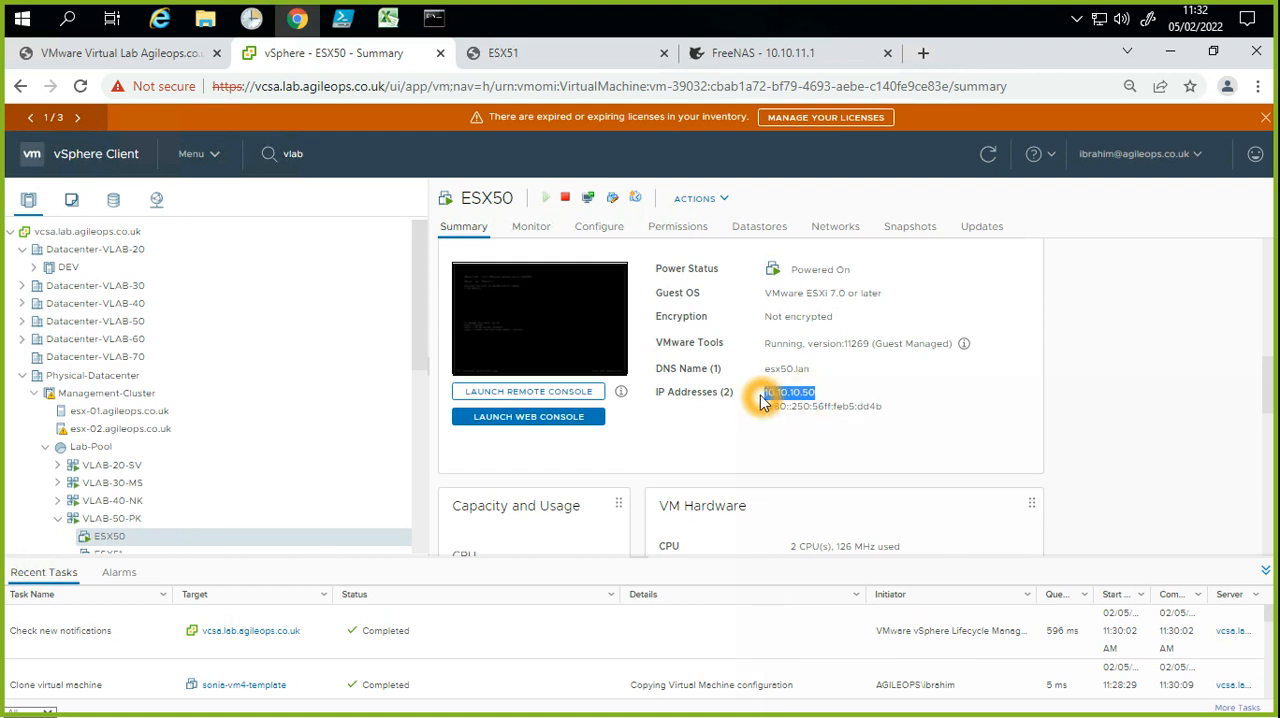
Step: Switch to Command Prompt, clear the leftover ping command and ping 10.10.10.50
double_click(750, 403)
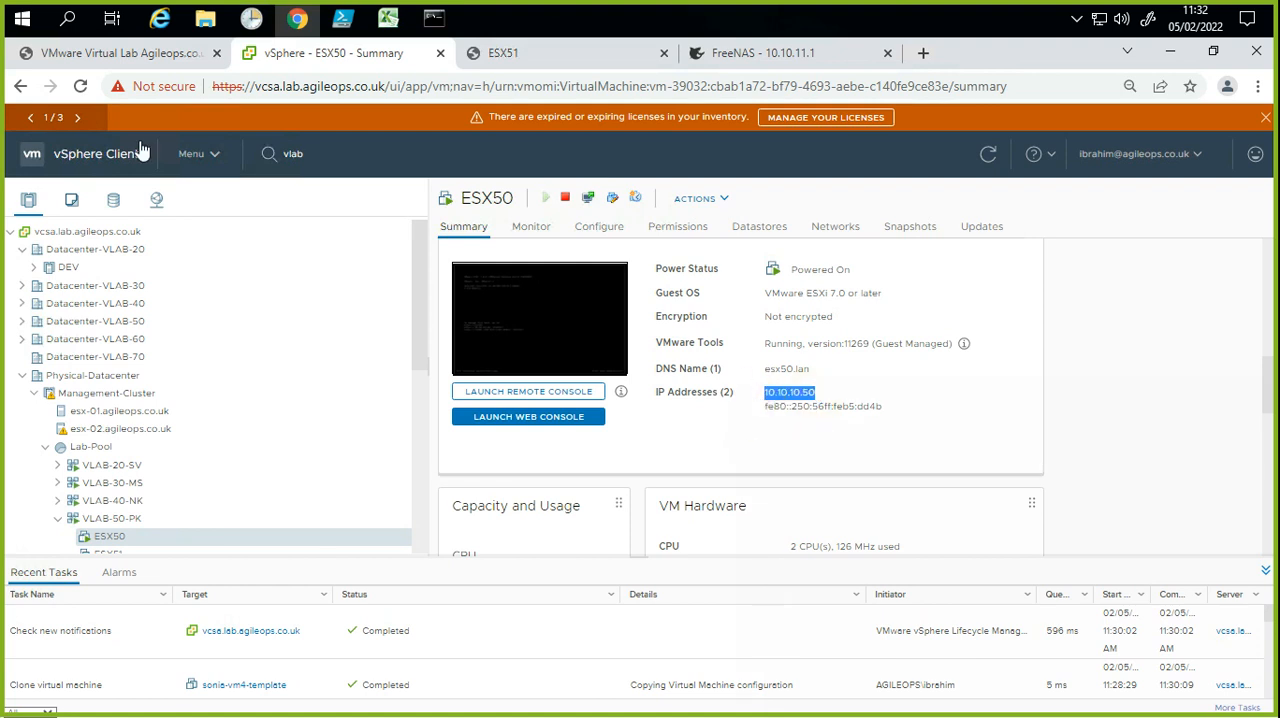
click(433, 18)
click(632, 444)
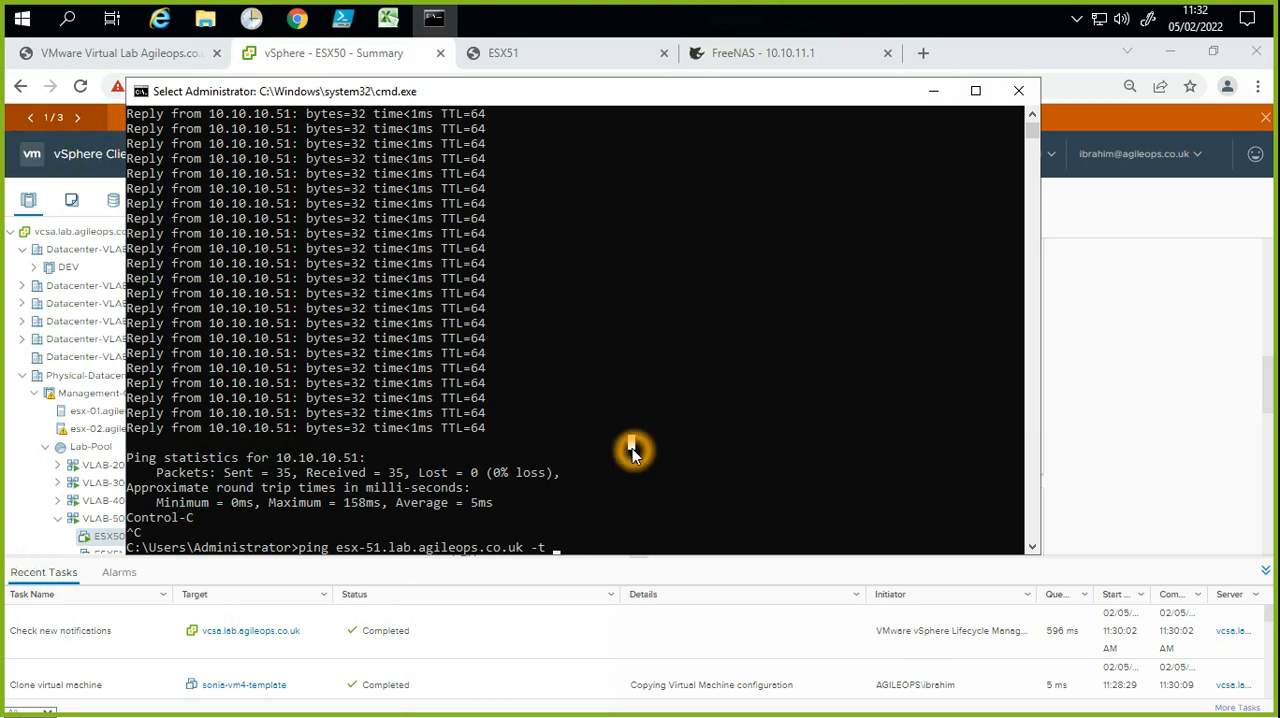
key(BackSpace)
key(BackSpace)
key(BackSpace)
key(BackSpace)
key(BackSpace)
key(BackSpace)
key(BackSpace)
key(BackSpace)
key(BackSpace)
key(BackSpace)
key(BackSpace)
key(BackSpace)
key(BackSpace)
key(BackSpace)
key(BackSpace)
key(BackSpace)
key(BackSpace)
key(BackSpace)
key(BackSpace)
key(BackSpace)
key(BackSpace)
key(BackSpace)
key(BackSpace)
key(BackSpace)
key(BackSpace)
text(10.10.10.50)
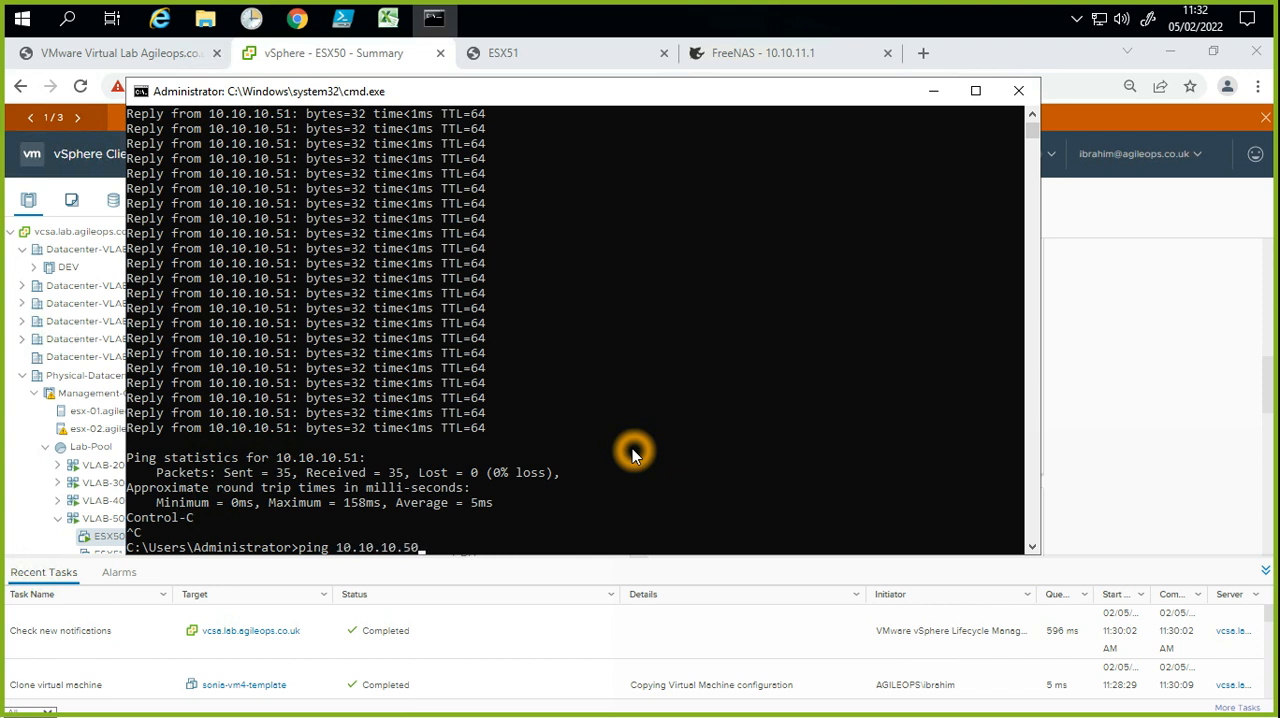
key(Return)
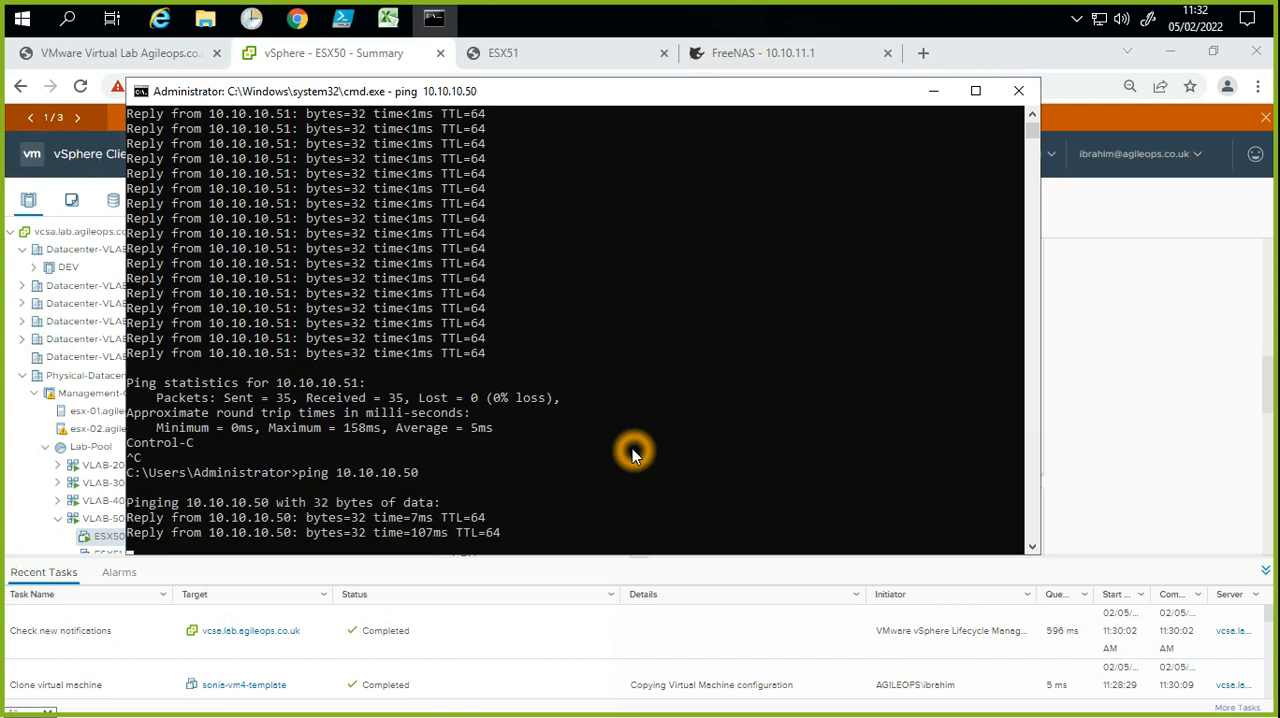
Step: Stop the ping, run an nslookup of 10.10.10.50 and minimize the Command Prompt window
key(ctrl+c)
text(nslookup)
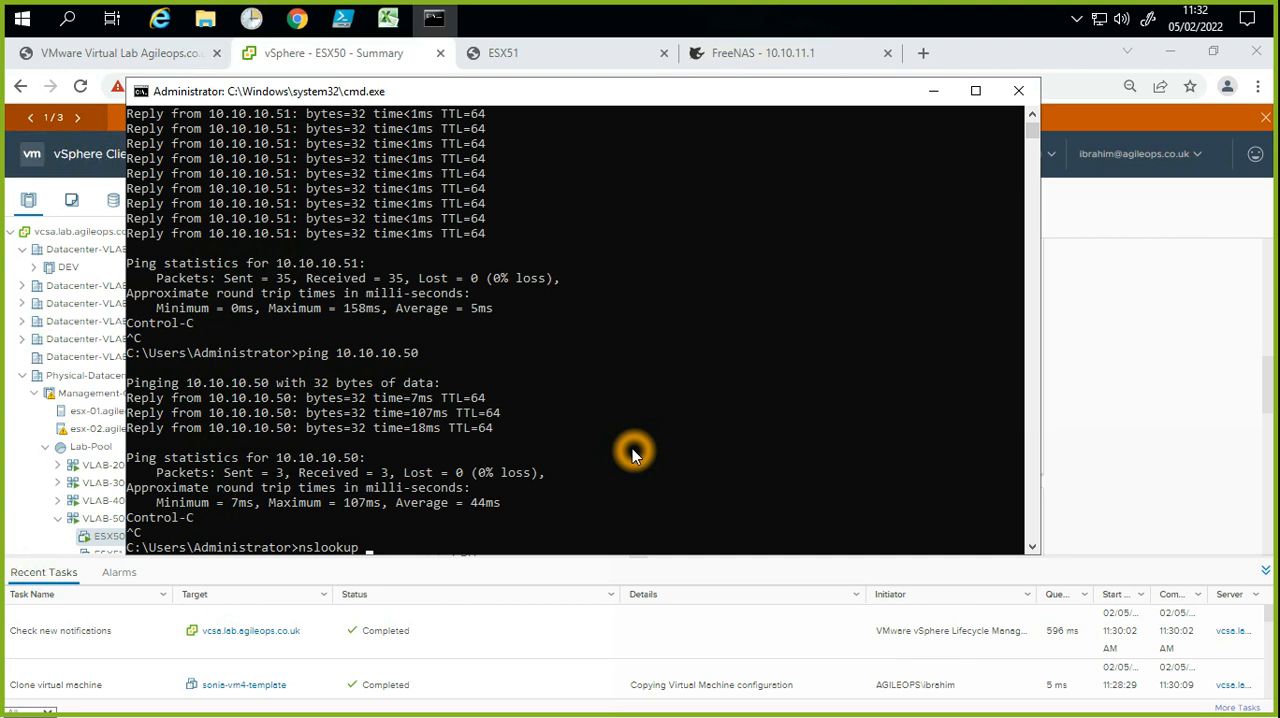
text(10.10.10.50)
key(Return)
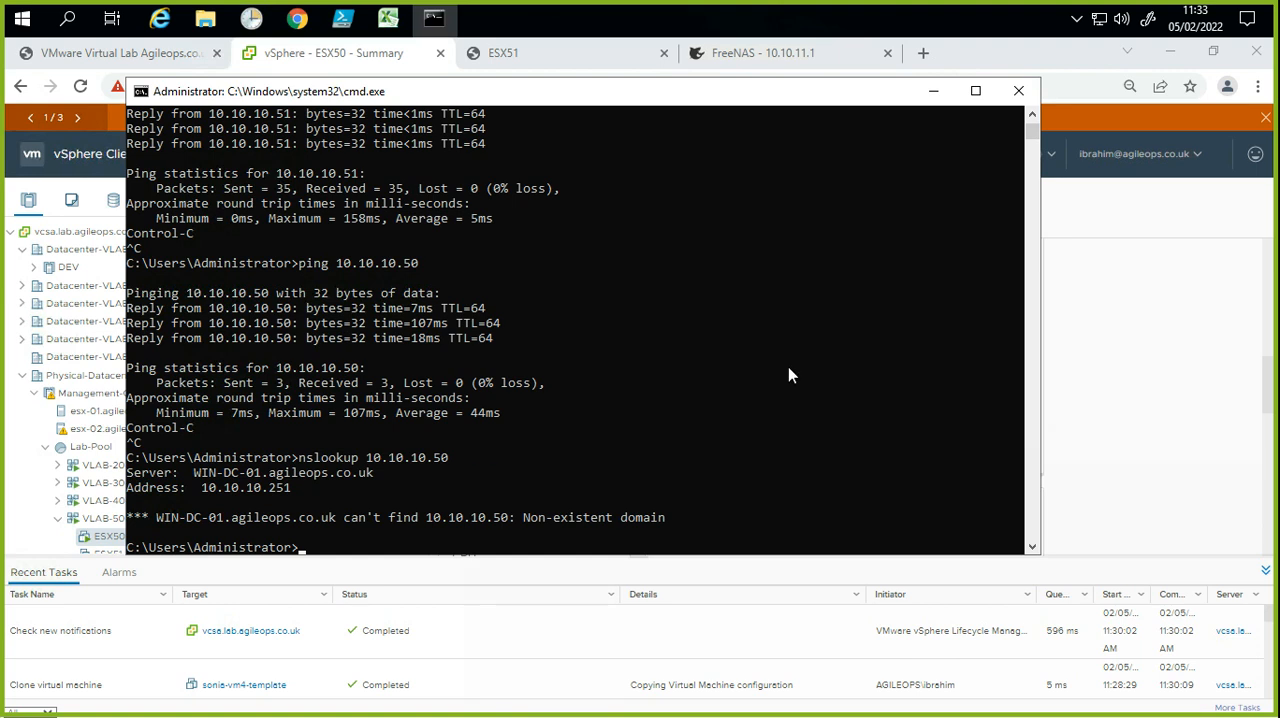
click(941, 93)
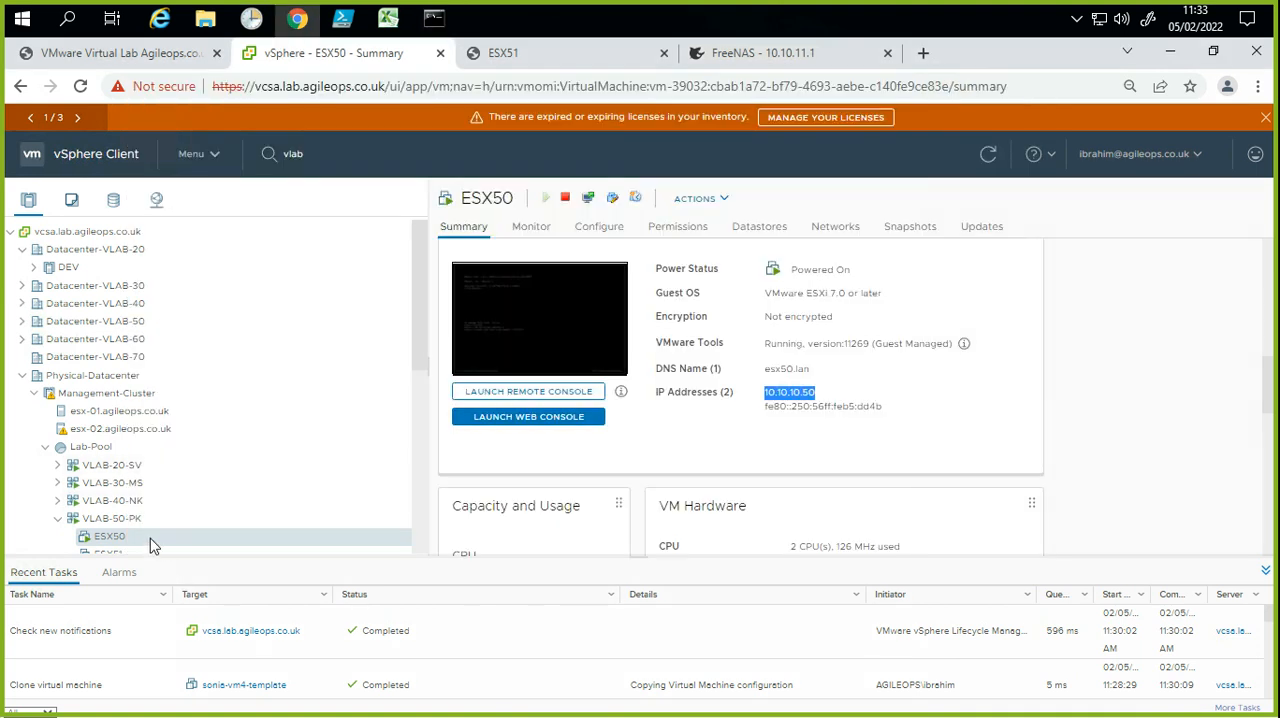
Step: Open the web console of VM ESX50 in vApp VLAB-50-PK
click(124, 540)
right_click(124, 540)
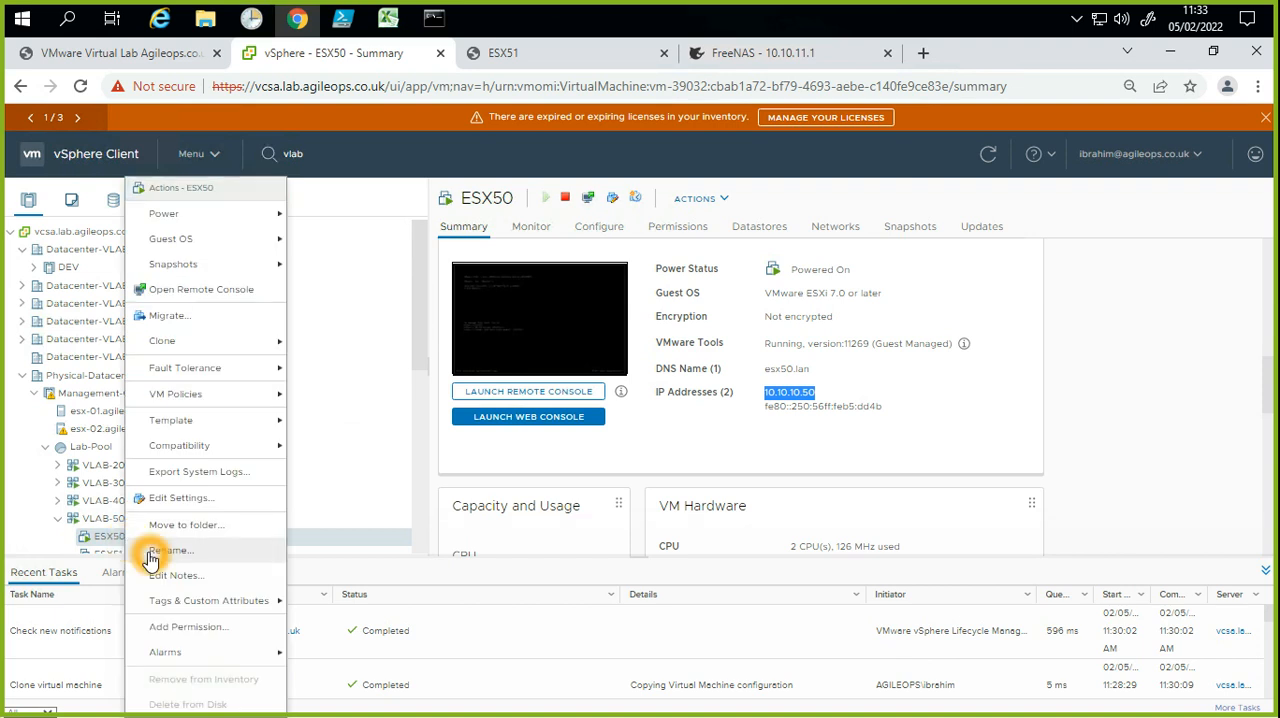
click(530, 342)
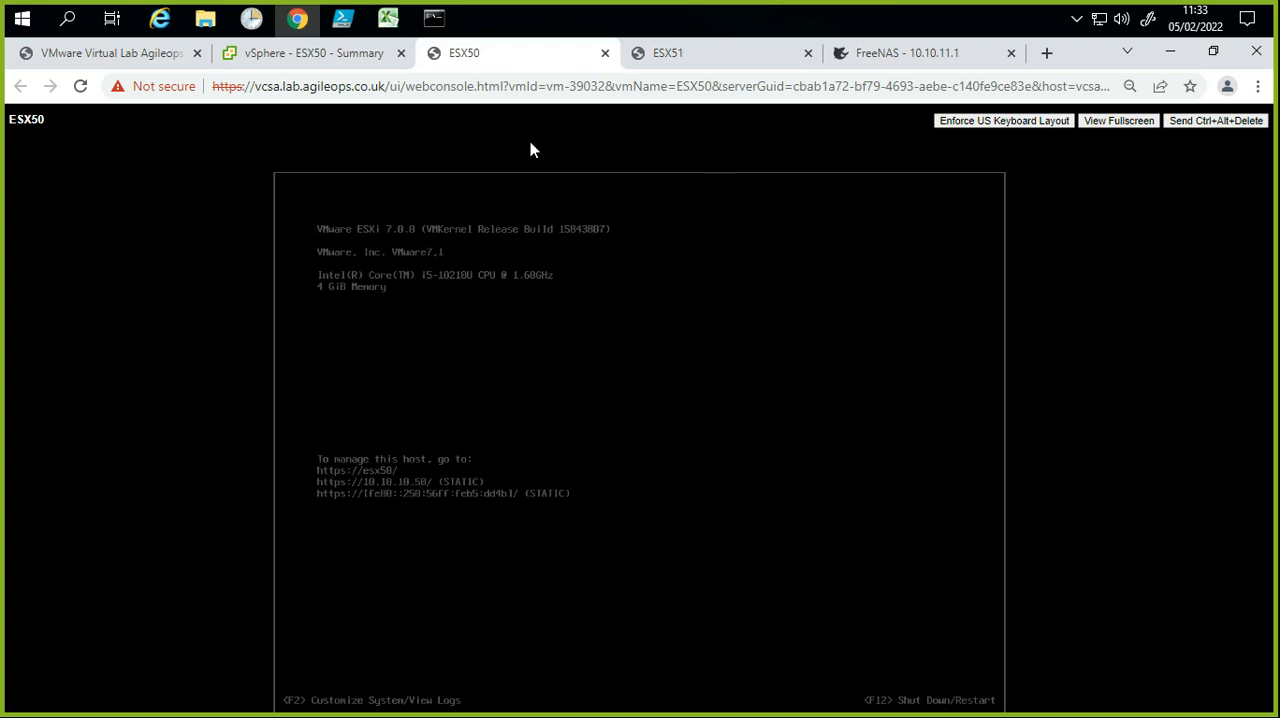
Step: Return to the vSphere inventory and rename VM ESX50 in vApp VLAB-50-PK as ESX52-PK
click(358, 53)
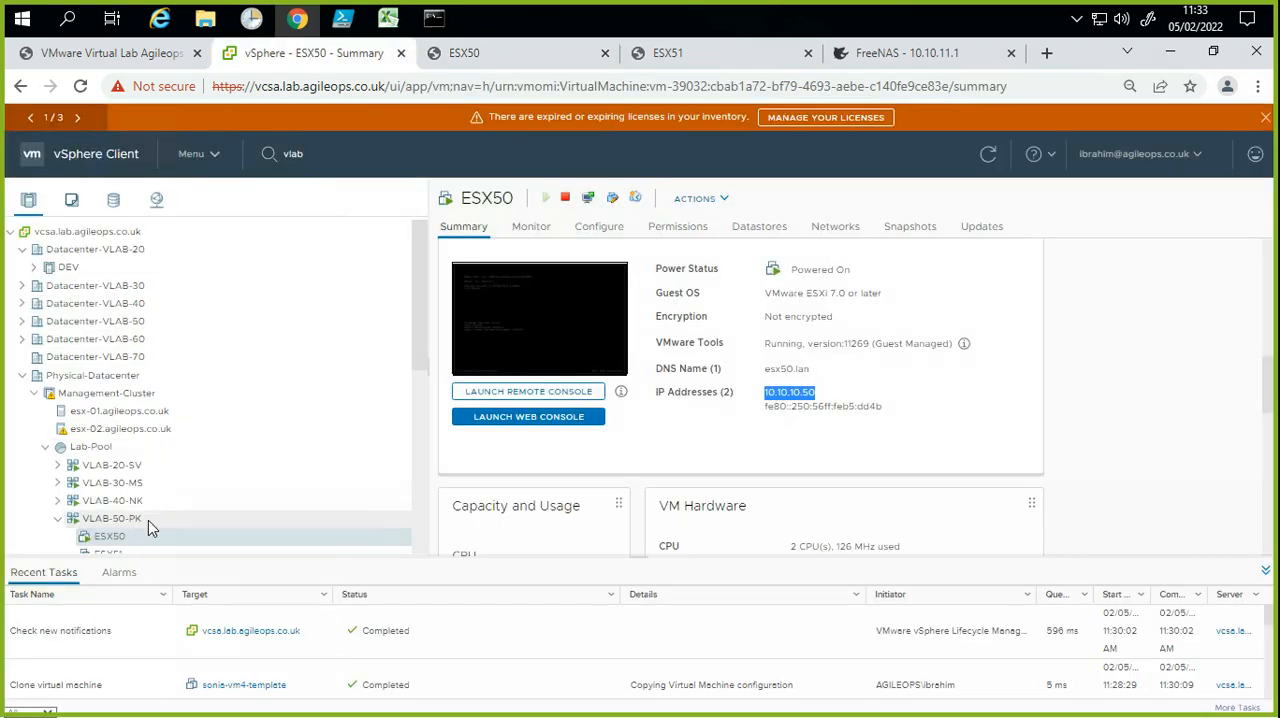
click(109, 536)
click(118, 540)
click(121, 541)
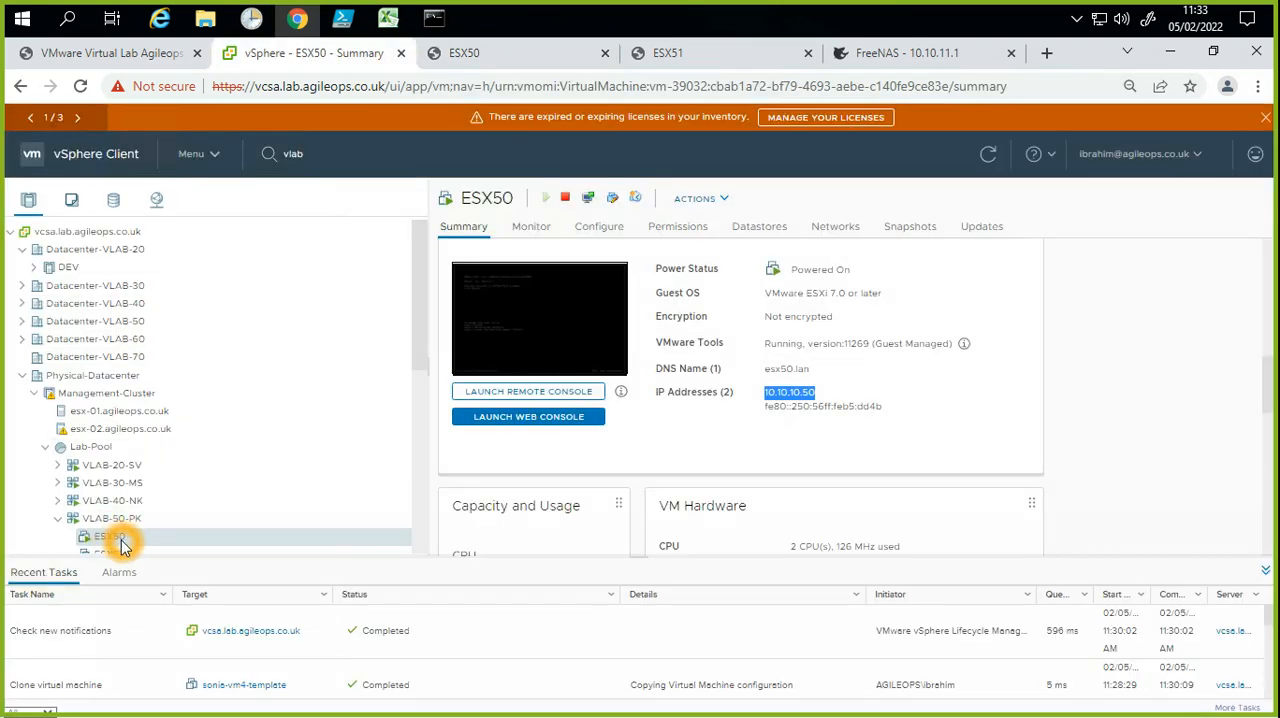
right_click(120, 540)
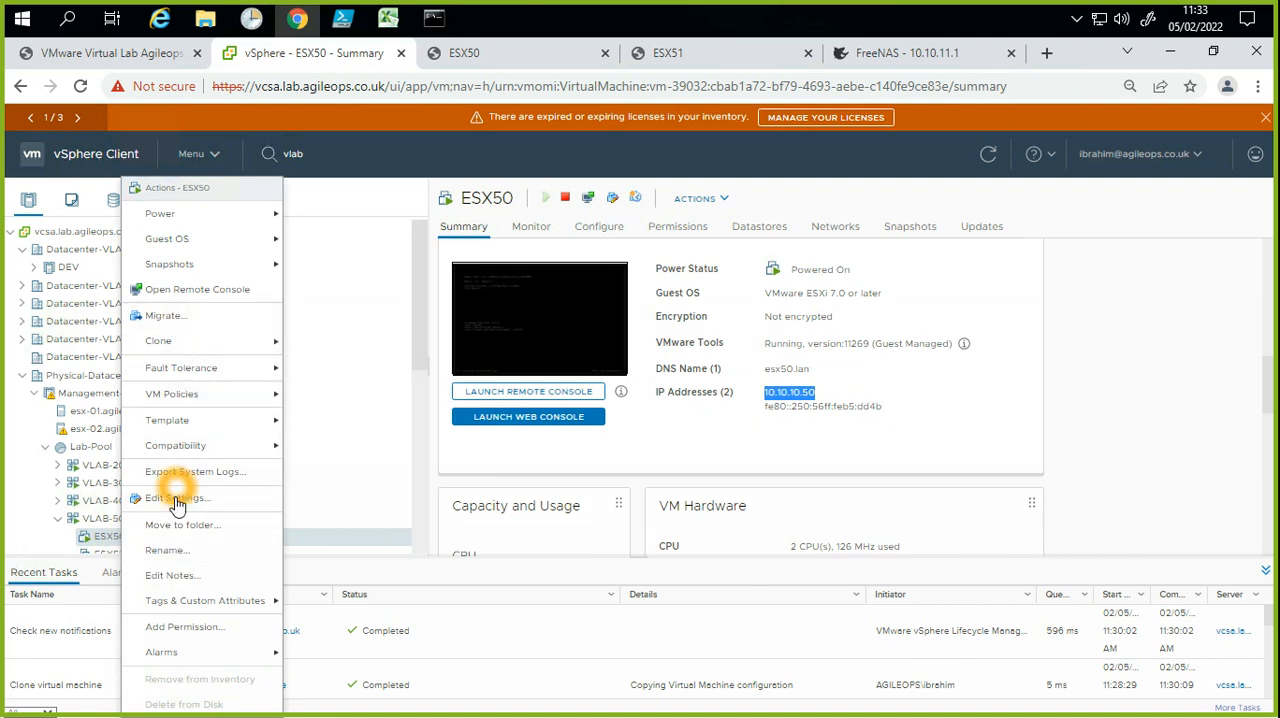
click(196, 334)
click(180, 628)
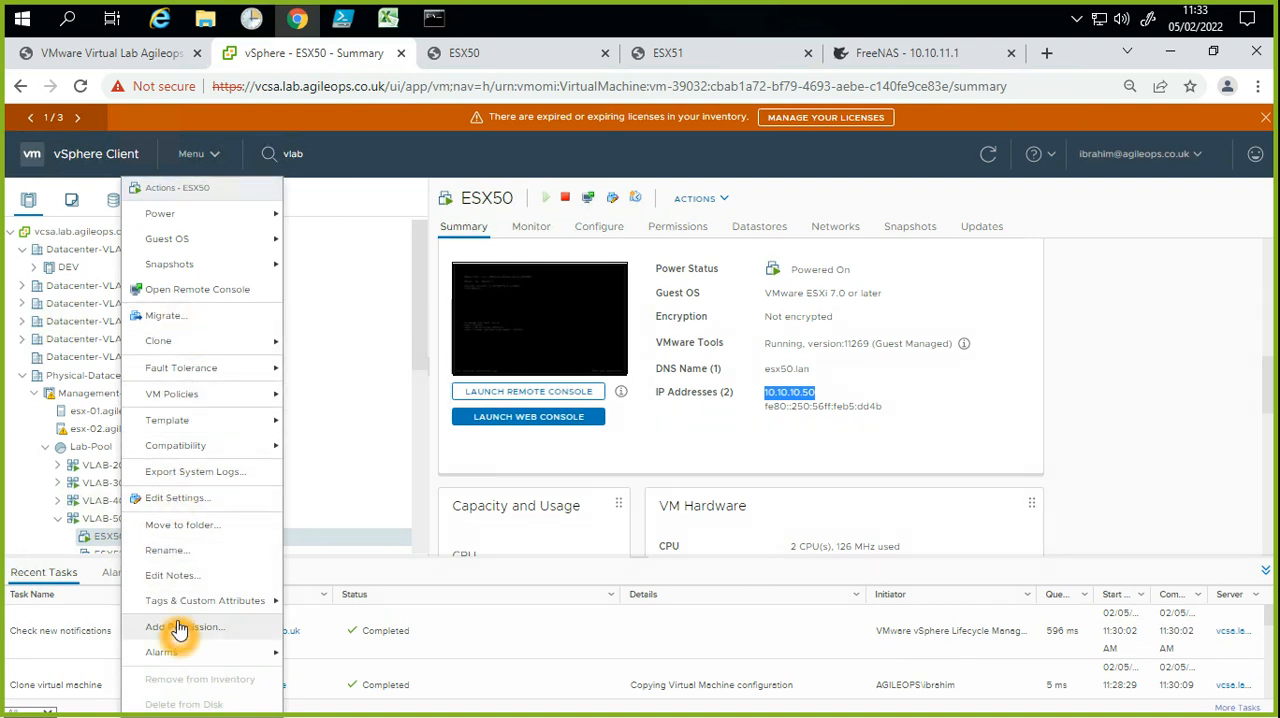
click(186, 551)
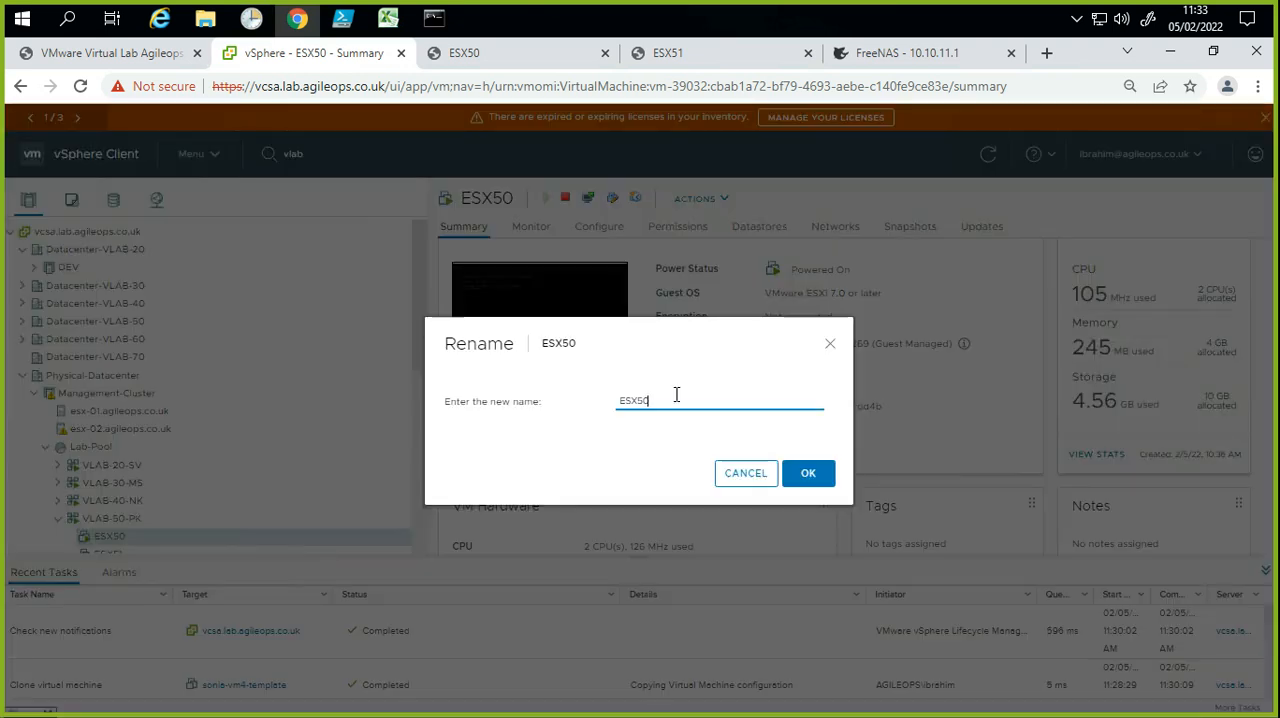
click(676, 395)
key(BackSpace)
text(2-PK)
click(800, 487)
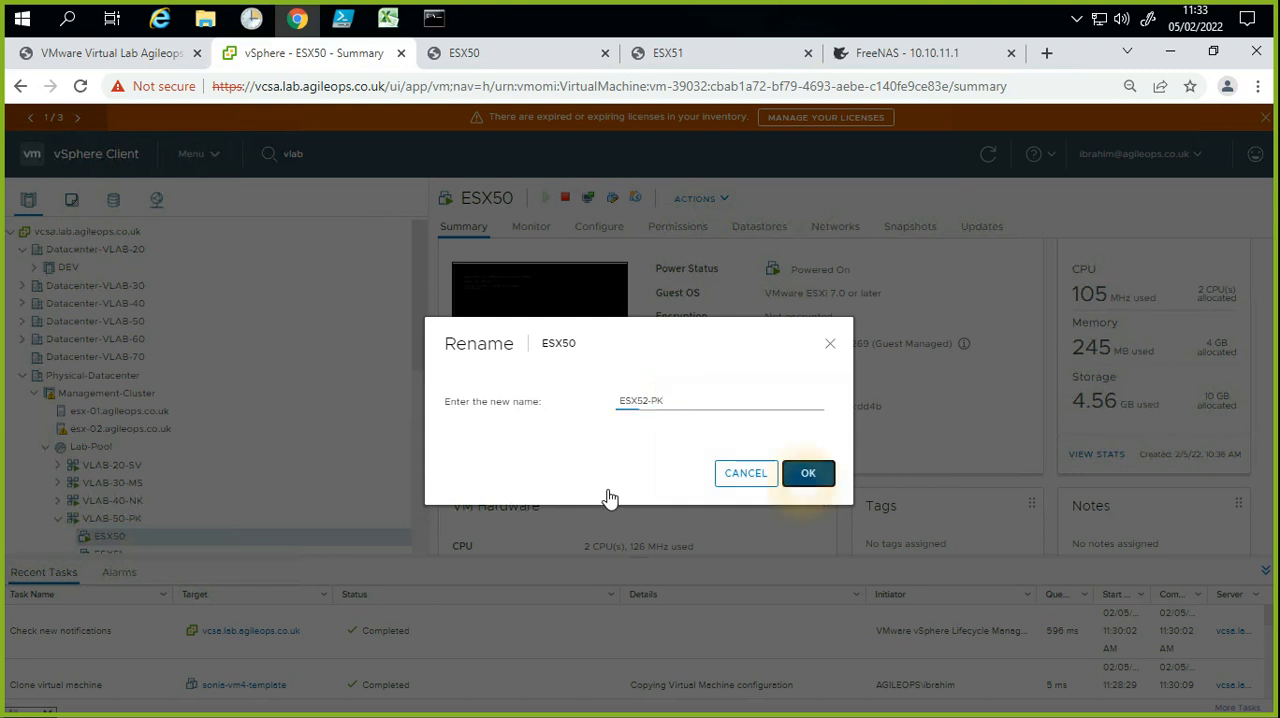
Step: Rename VM ESX51 in vApp VLAB-50-PK as ESX51-51
scroll(165, 495, down, 1)
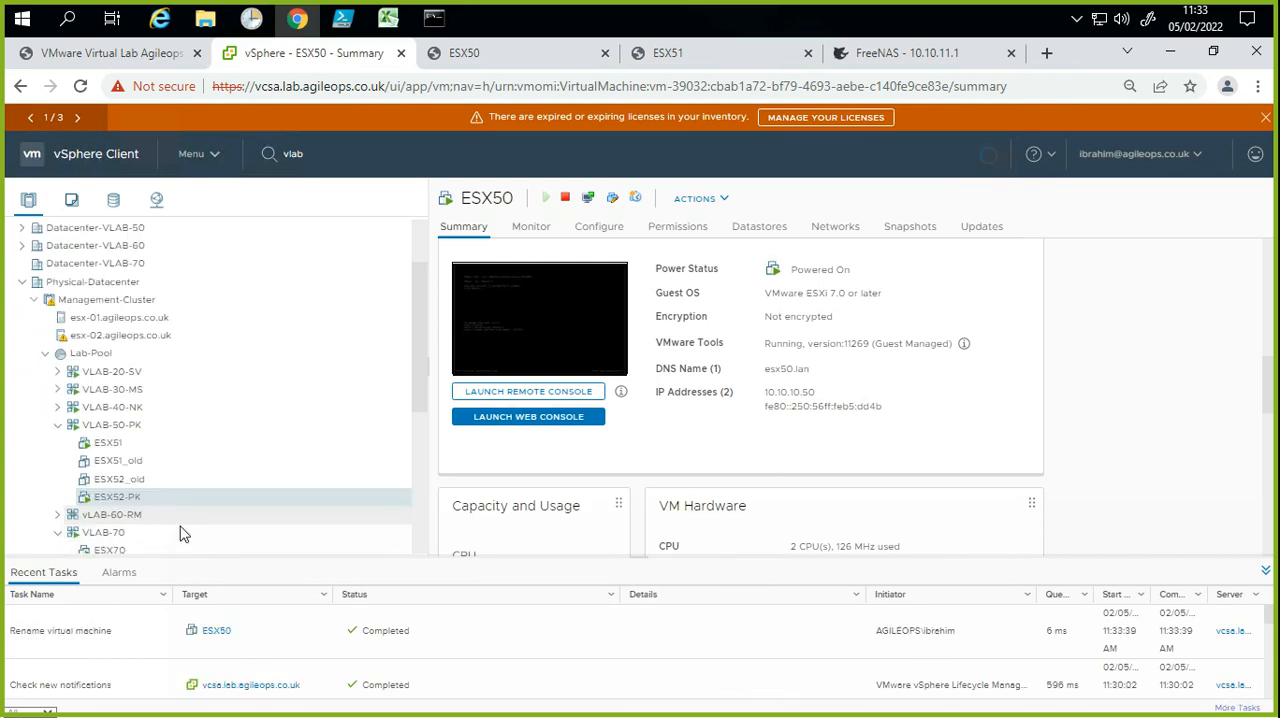
right_click(129, 449)
mouse_move(157, 436)
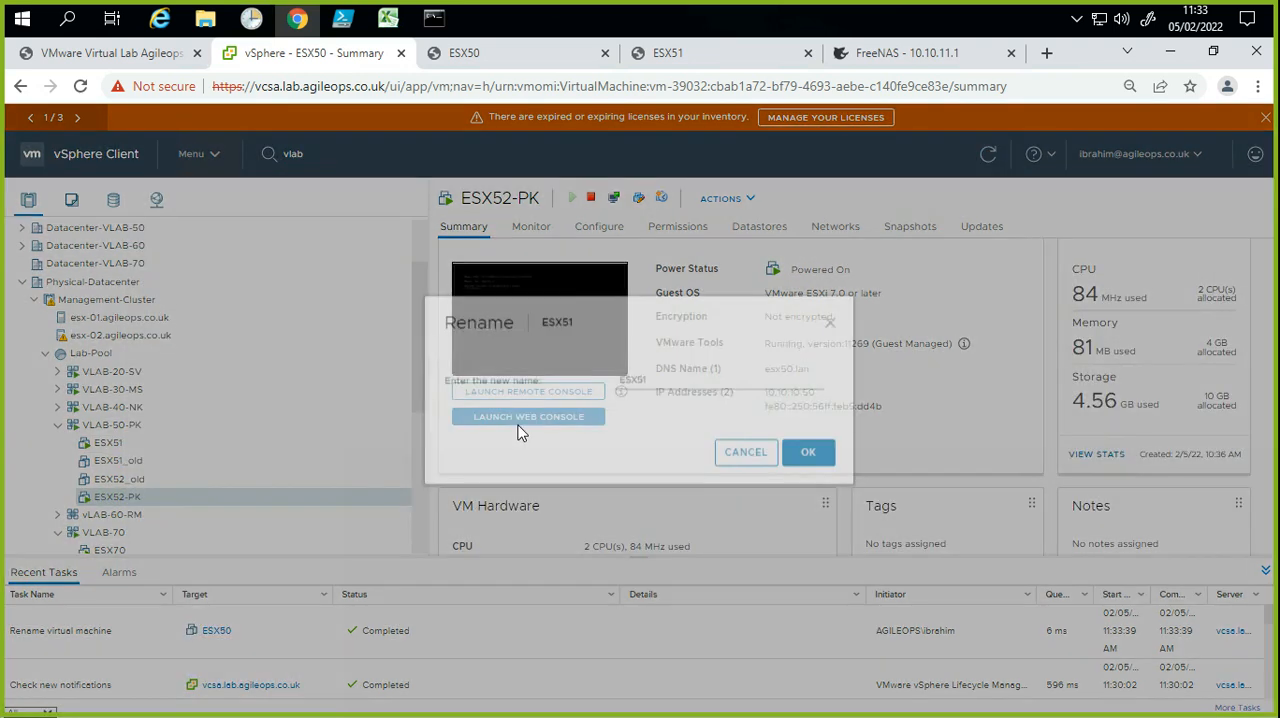
click(645, 400)
click(672, 408)
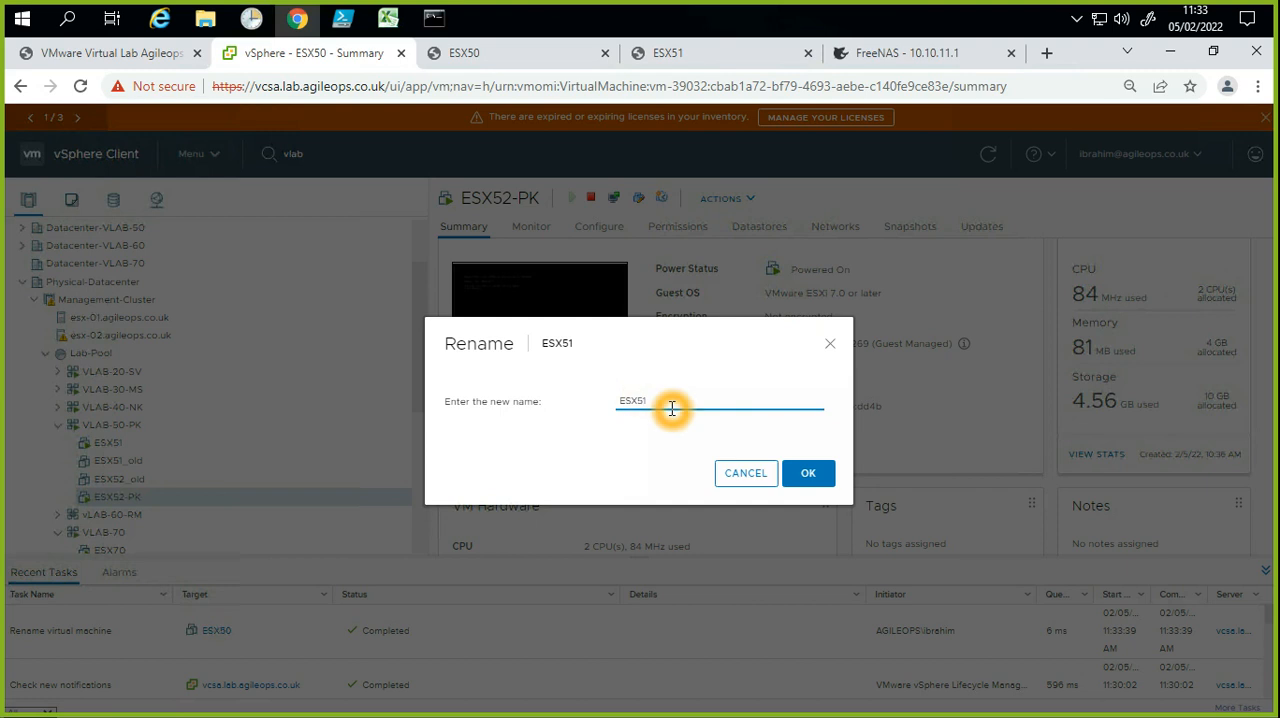
text(-S)
click(810, 474)
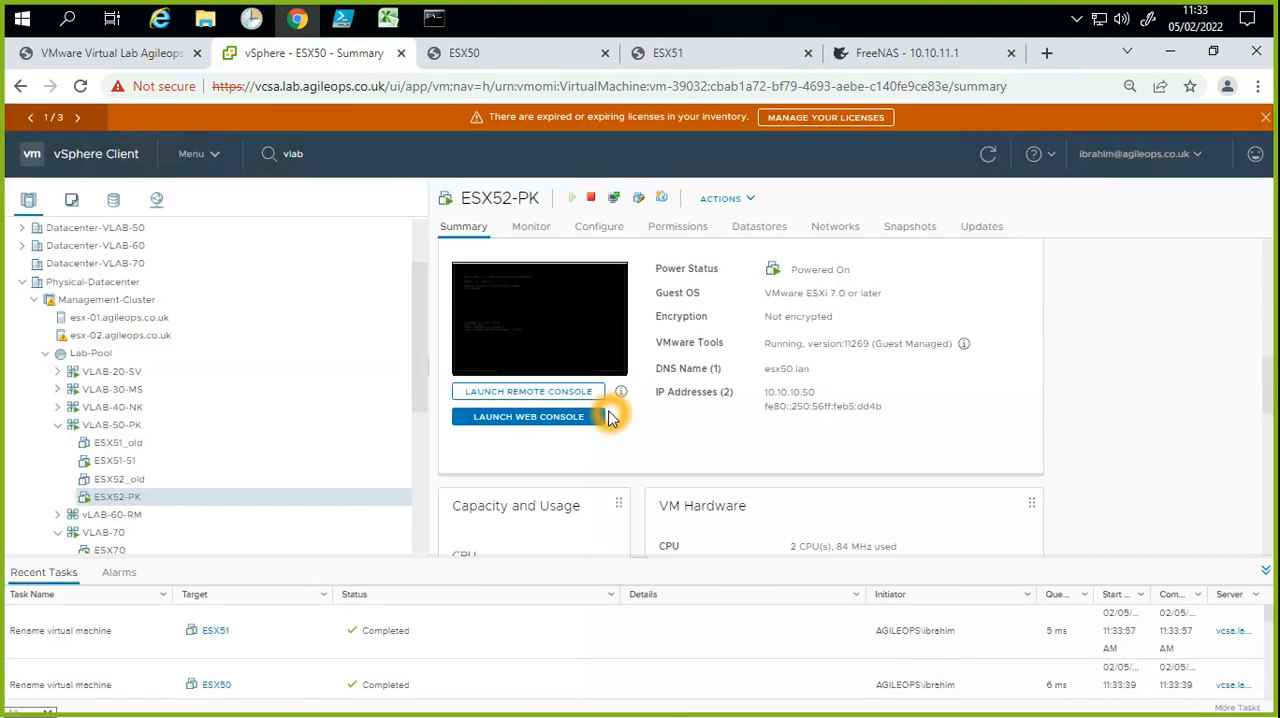
Step: Switch to Command Prompt and run a continuous ping of esx-52.lab.agileops.co.uk by editing the earlier ping command
click(433, 21)
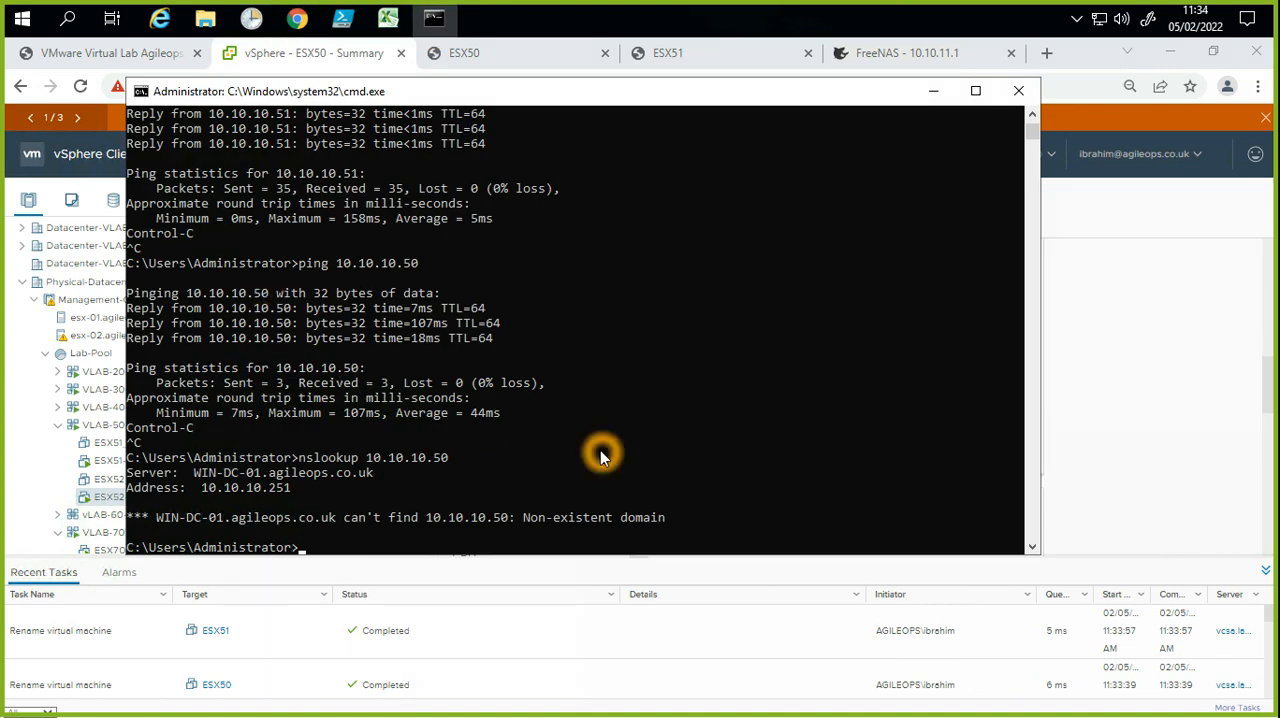
key(Up)
key(Up)
key(Up)
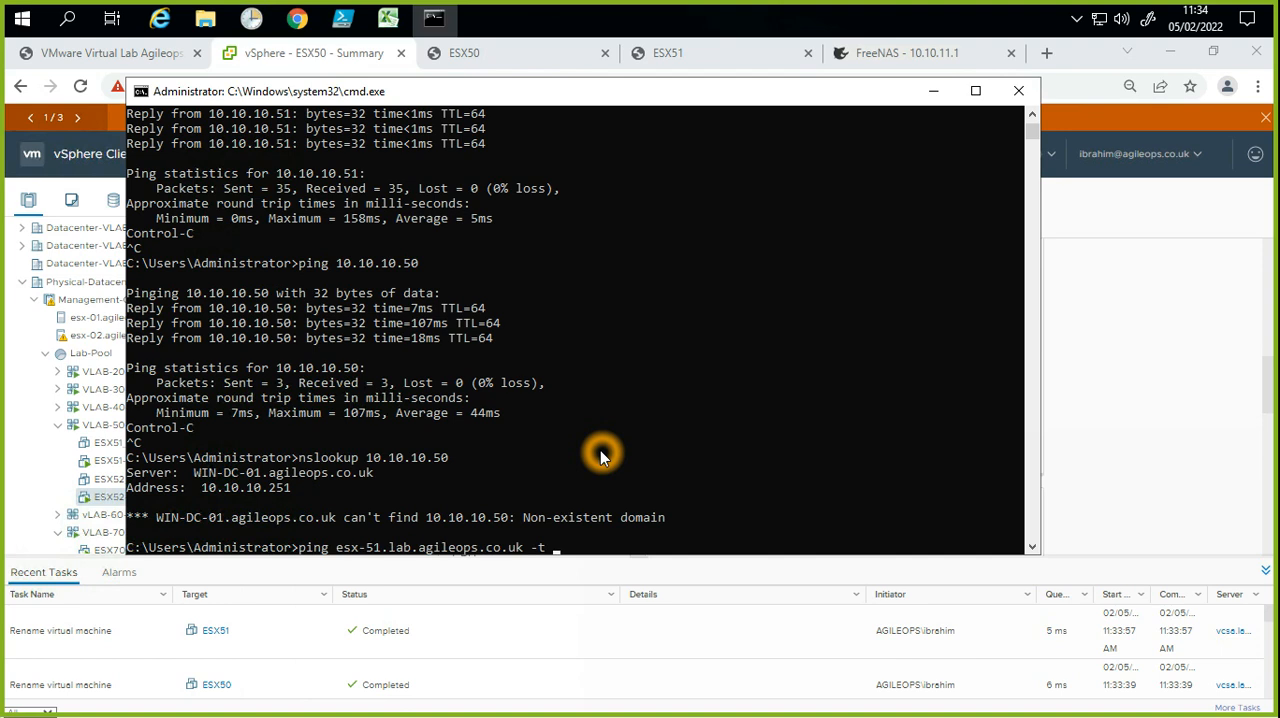
key(Left)
key(Left)
key(Left)
key(Left)
key(Left)
key(Left)
key(Left)
key(Left)
key(Left)
key(Left)
key(Left)
key(Left)
key(Left)
key(Left)
key(Left)
key(Left)
key(Left)
key(Left)
key(Left)
key(Left)
key(Delete)
text(0)
key(BackSpace)
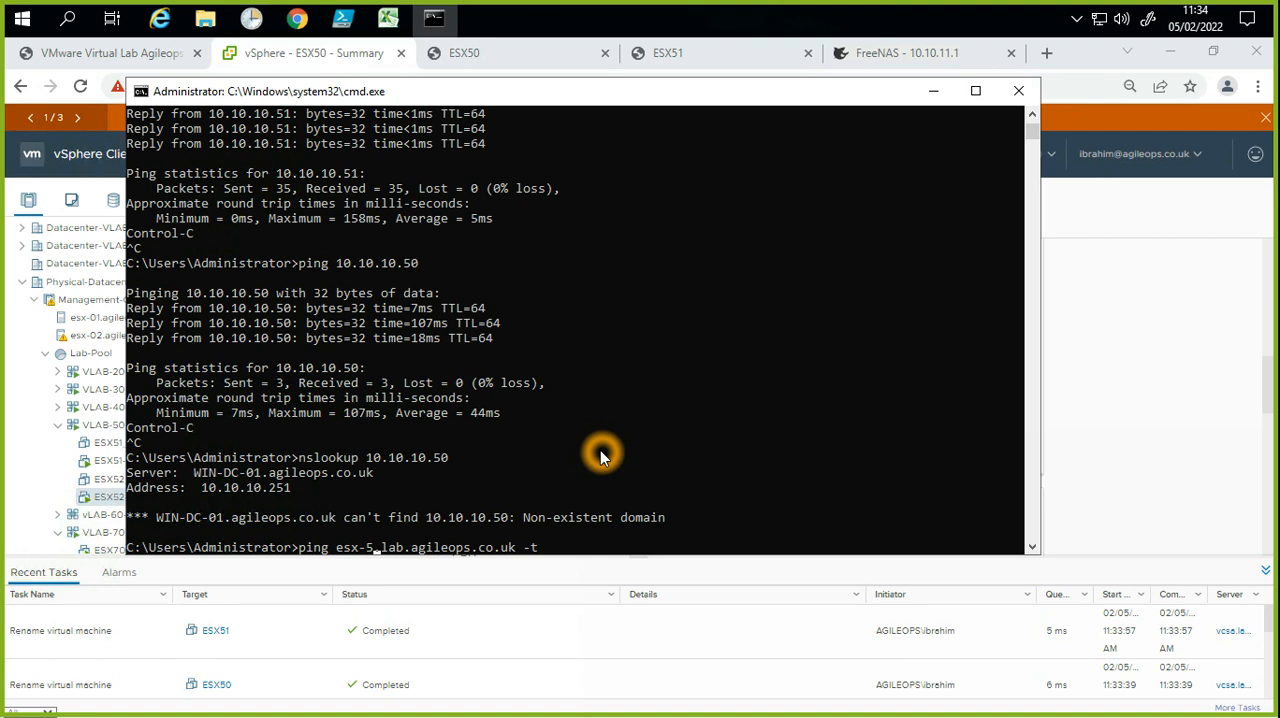
text(2)
key(Return)
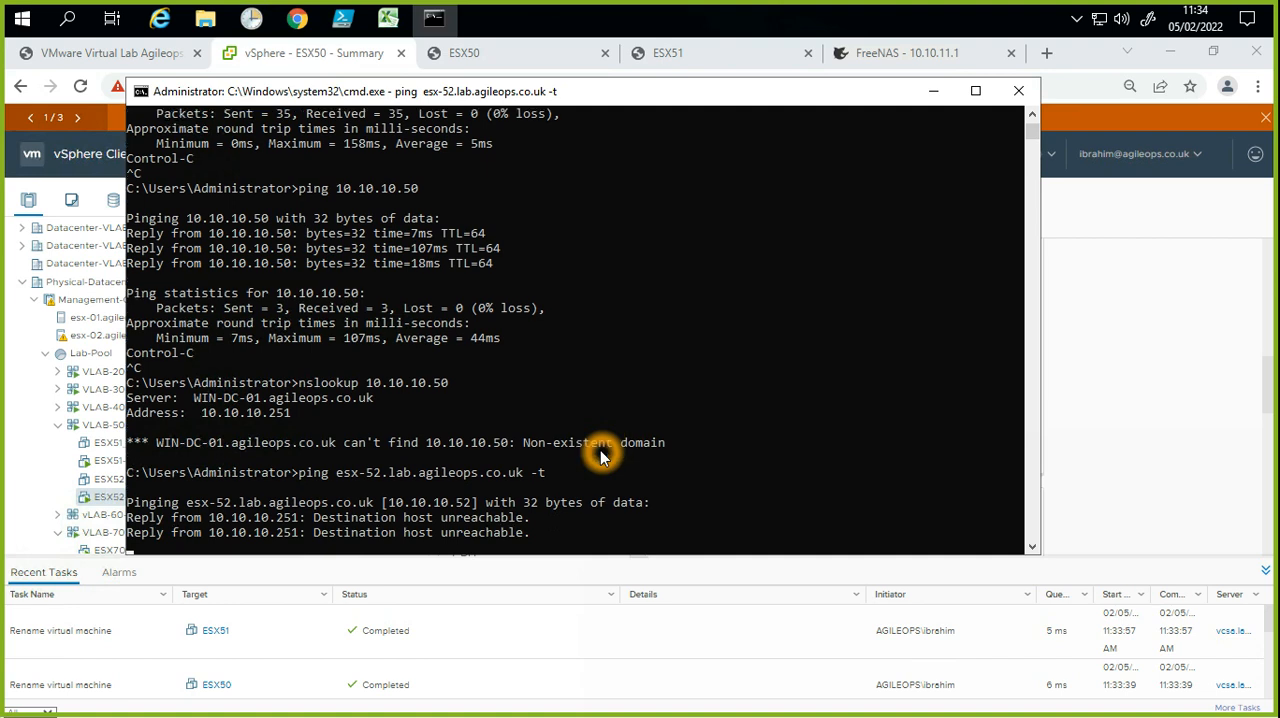
Step: Switch back to the browser and activate the ESX50 web console
click(1205, 316)
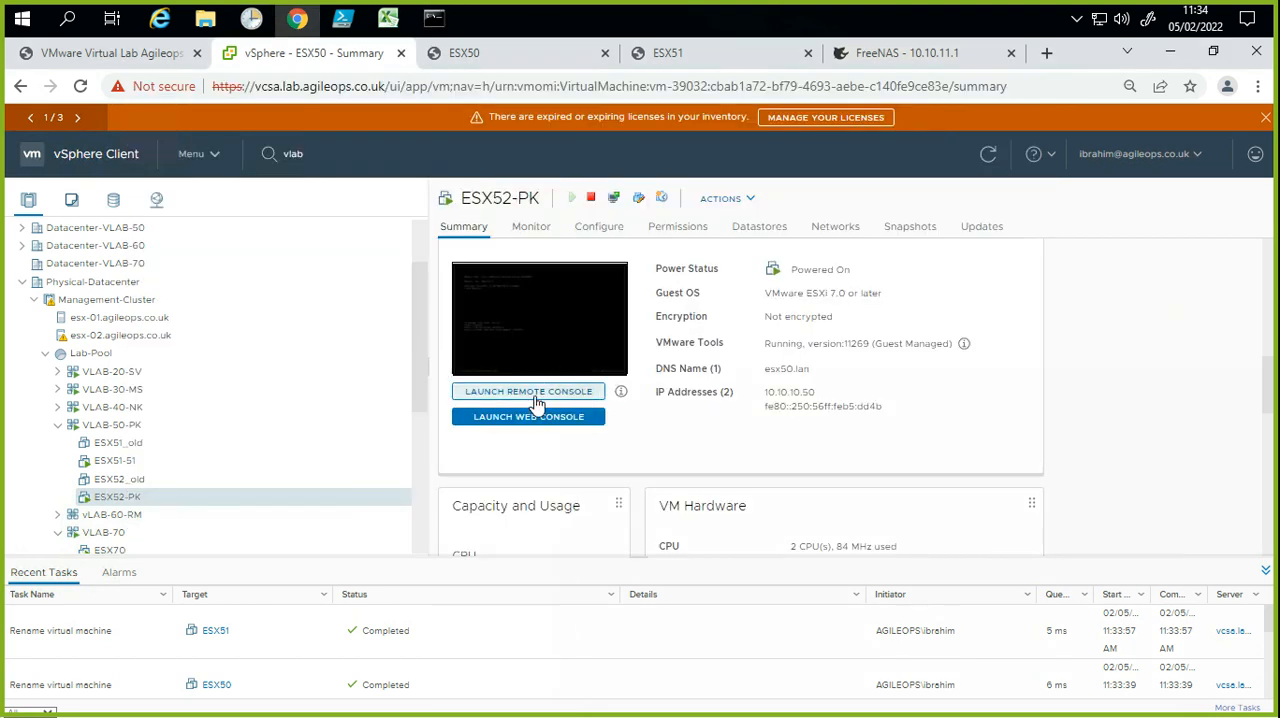
click(510, 52)
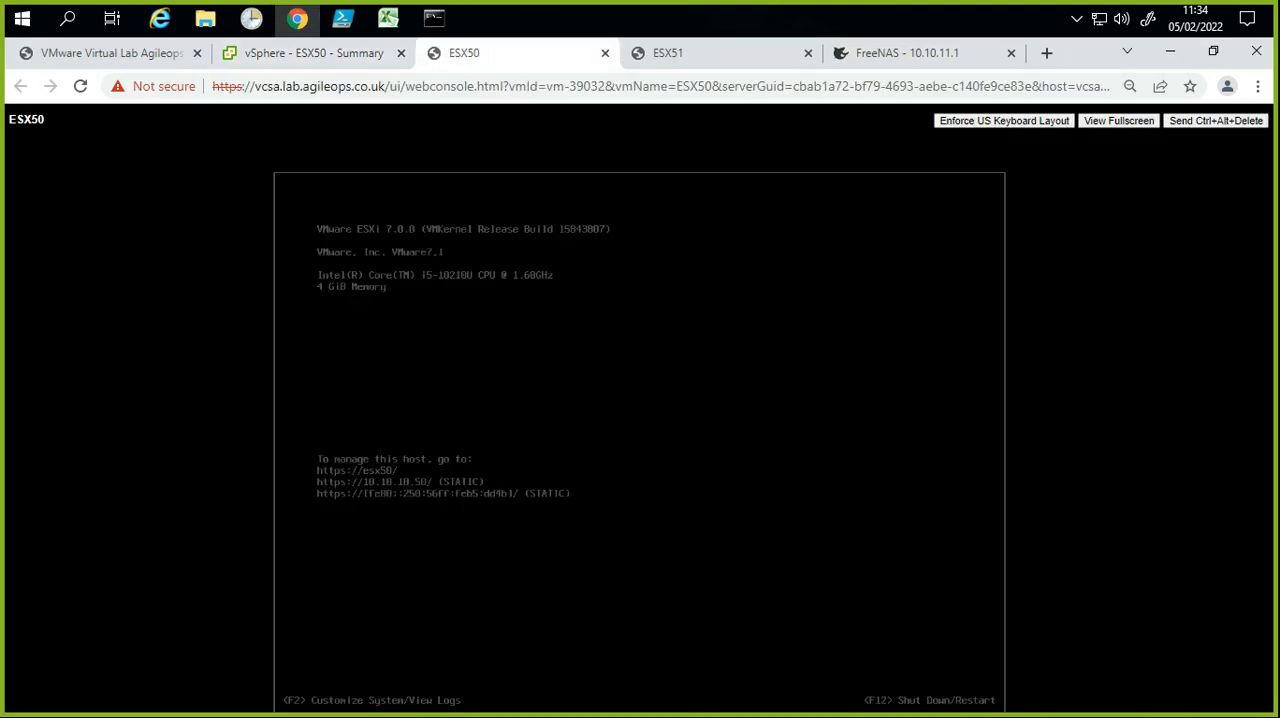
click(587, 383)
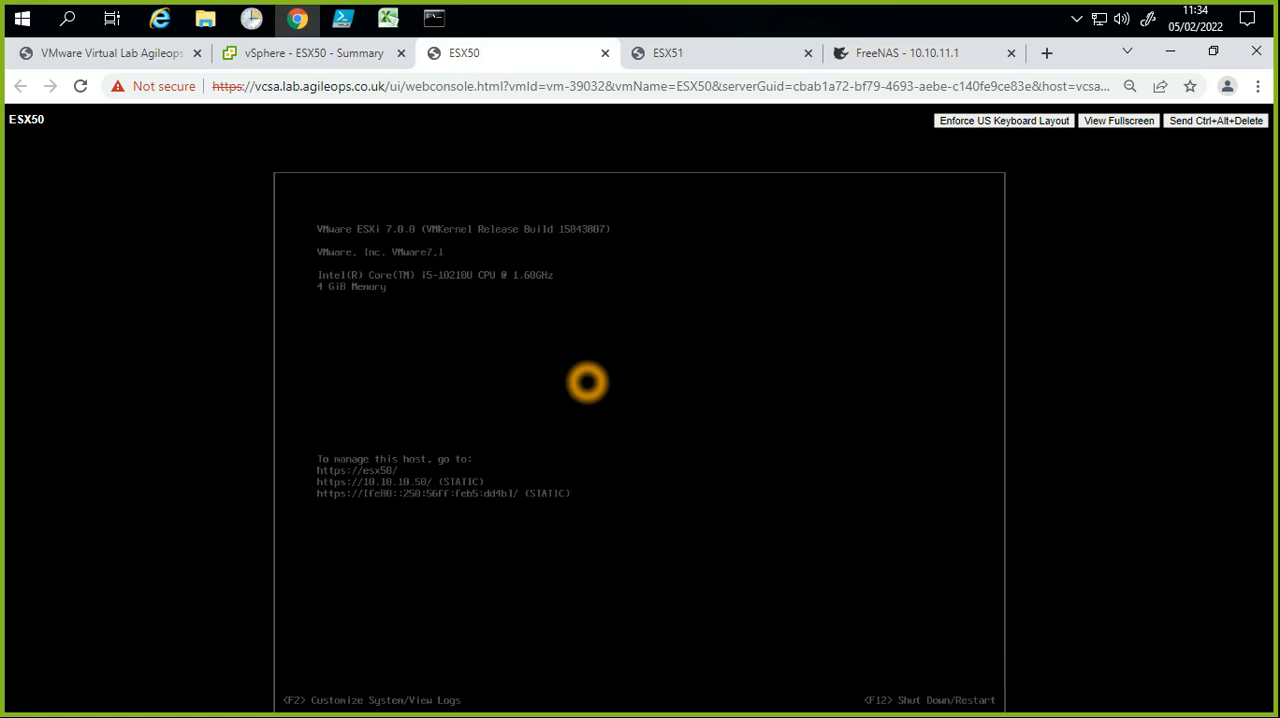
Step: Try to log in to the ESX50 console as root, entering the account password, and dismiss the login prompt
key(F2)
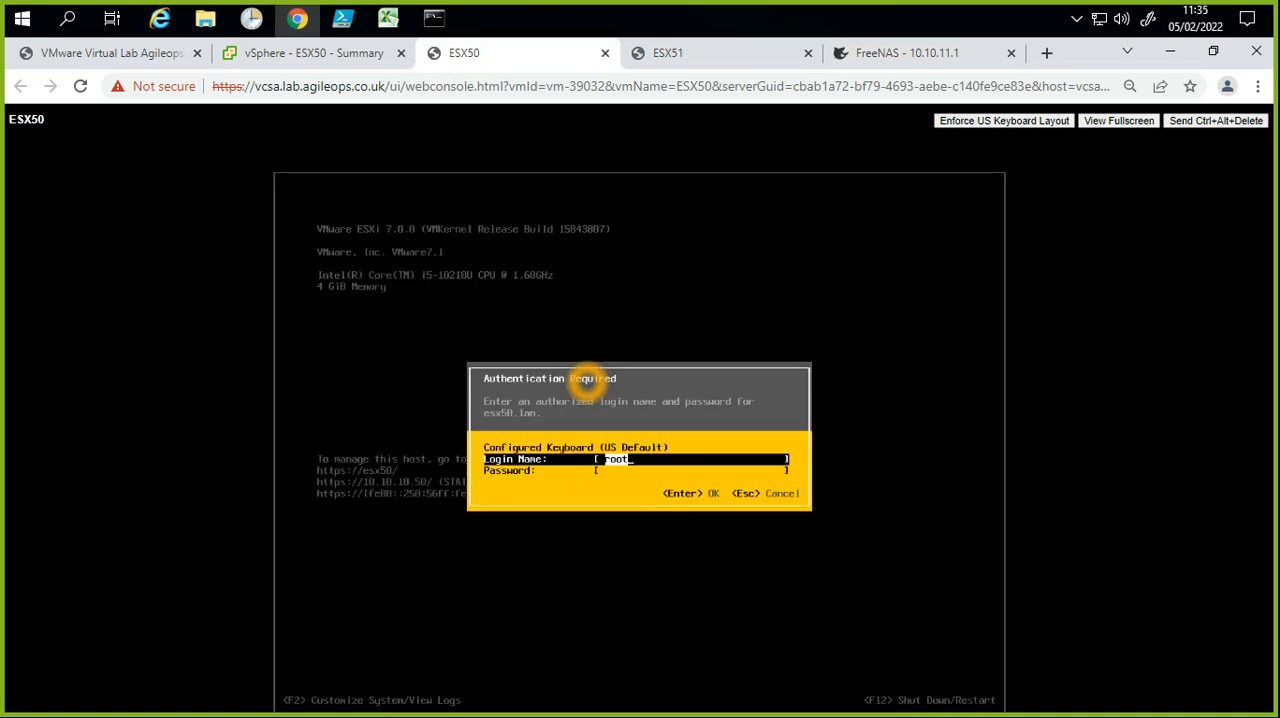
key(Down)
text(VMware1!)
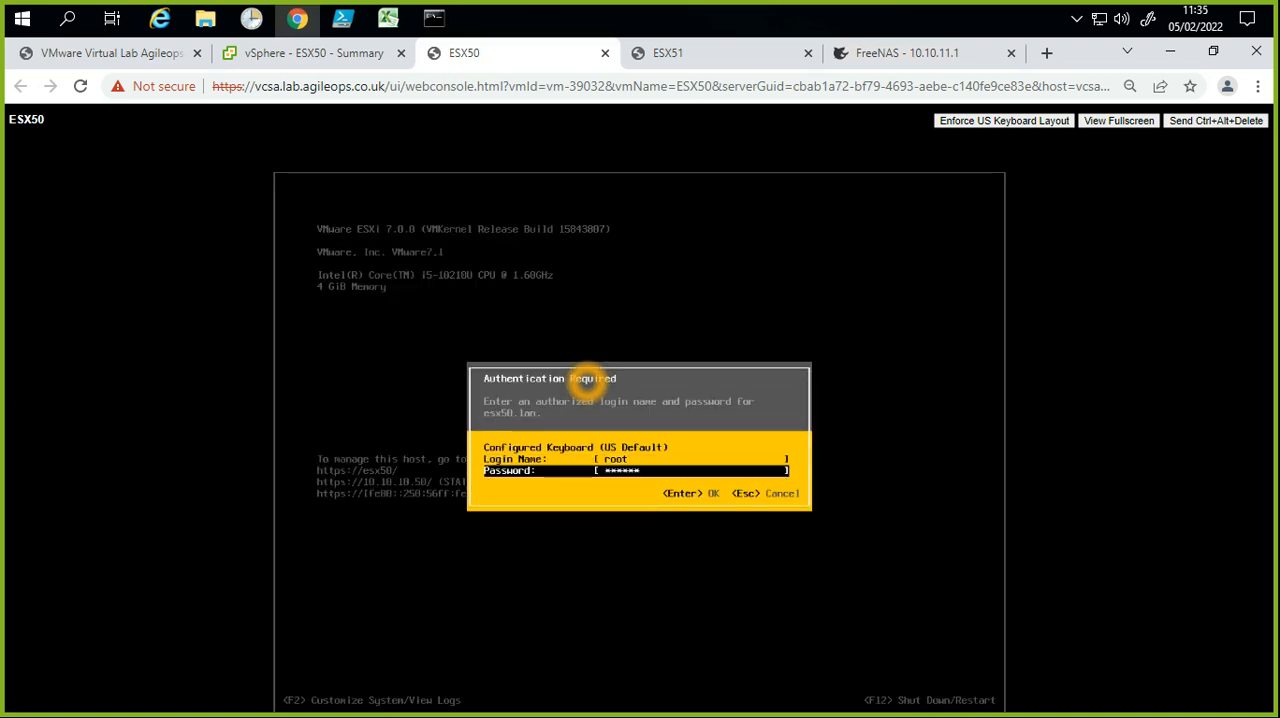
text(***)
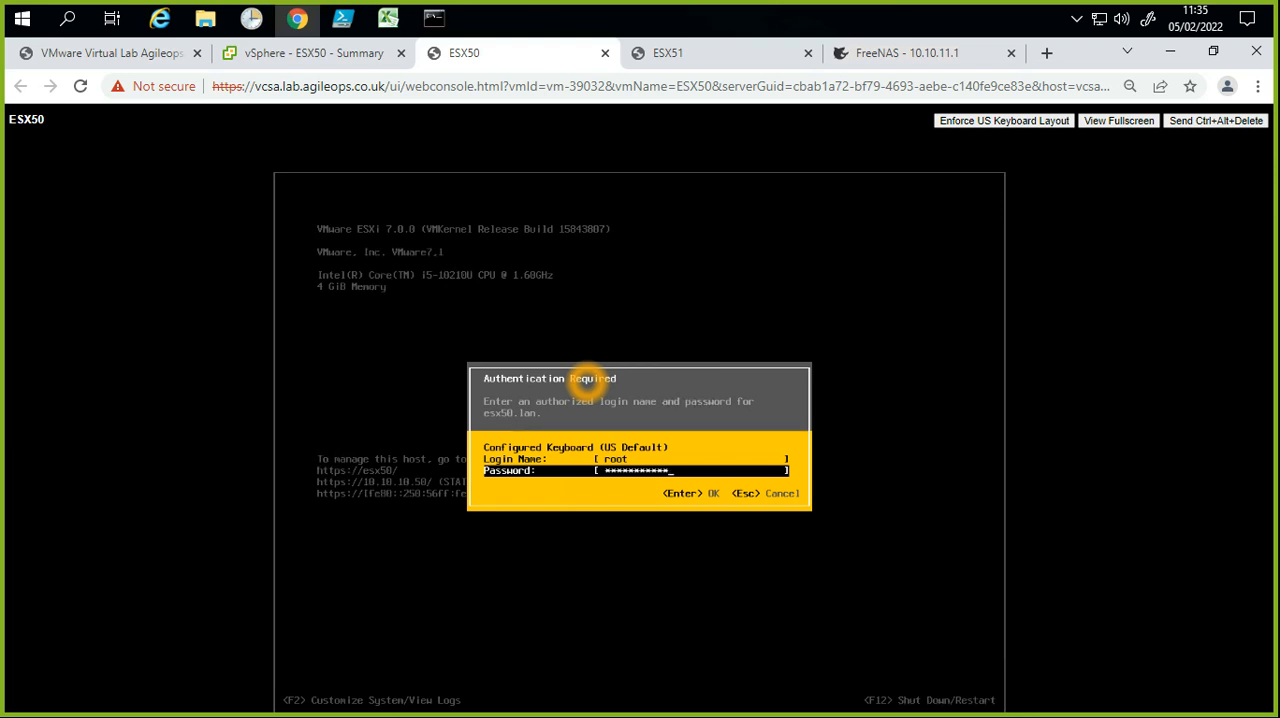
key(Return)
key(Return)
text(******)
key(BackSpace)
key(BackSpace)
key(BackSpace)
key(BackSpace)
key(BackSpace)
text(*****)
key(Return)
key(Return)
key(Escape)
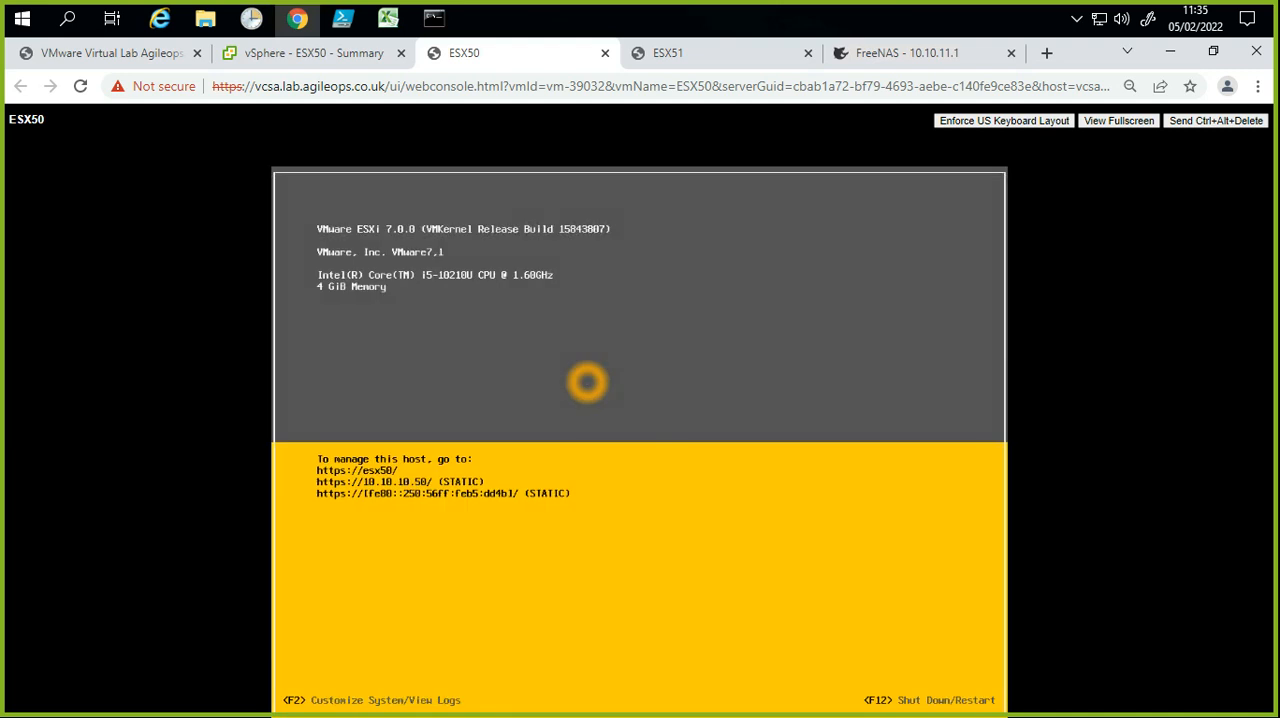
Step: Enter System Customization as root with the login password left blank, and set and confirm a new root password with the old password field empty
key(F2)
key(Return)
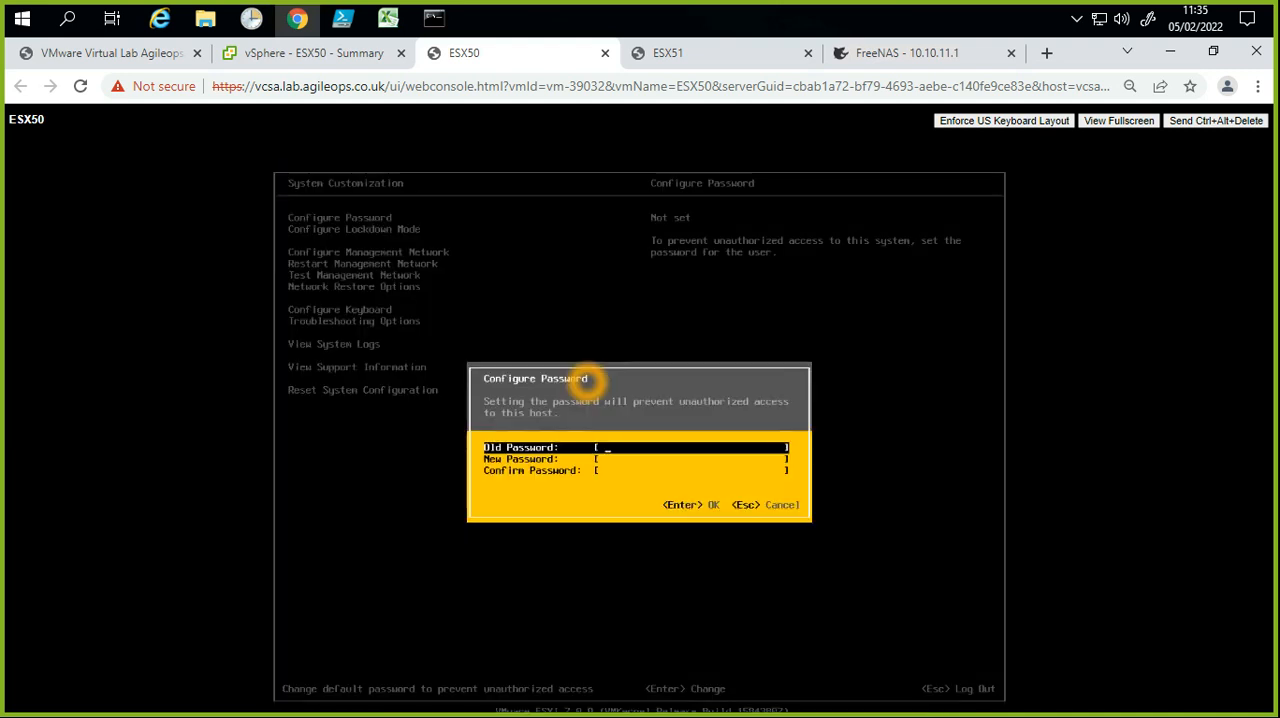
key(Down)
text(*****)
key(BackSpace)
key(BackSpace)
key(BackSpace)
key(BackSpace)
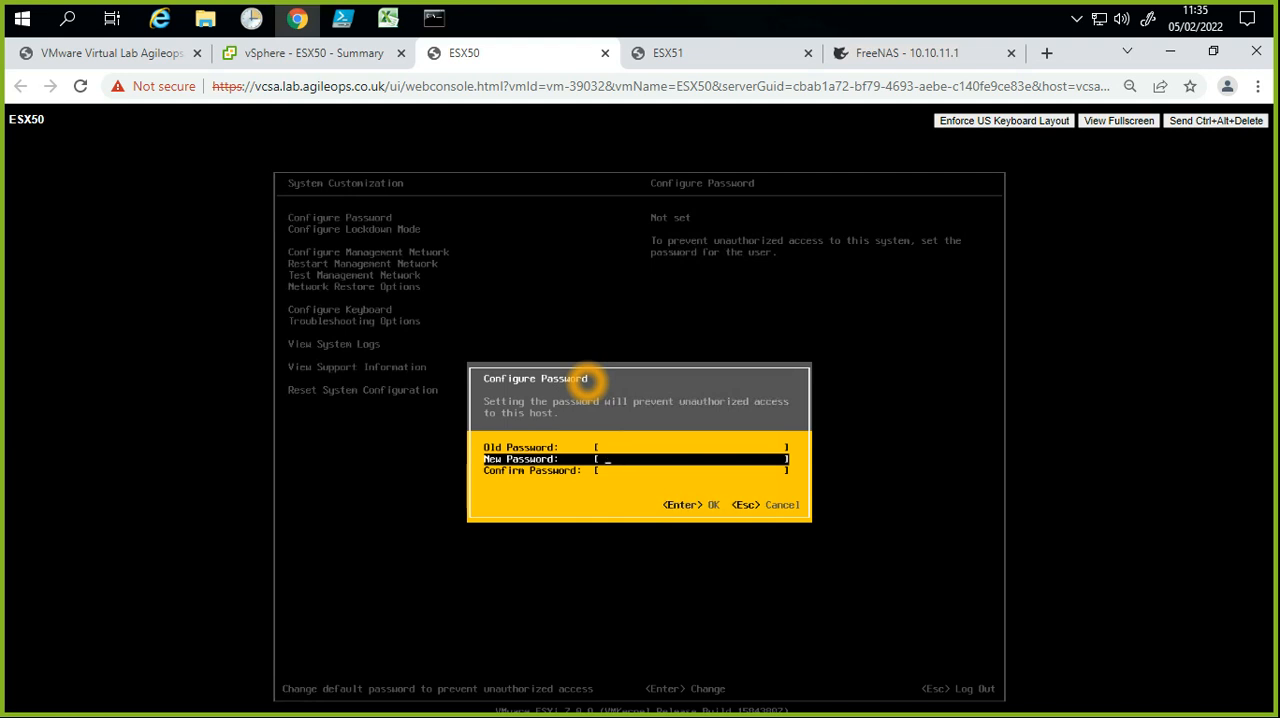
text(***********)
key(Tab)
text(***********)
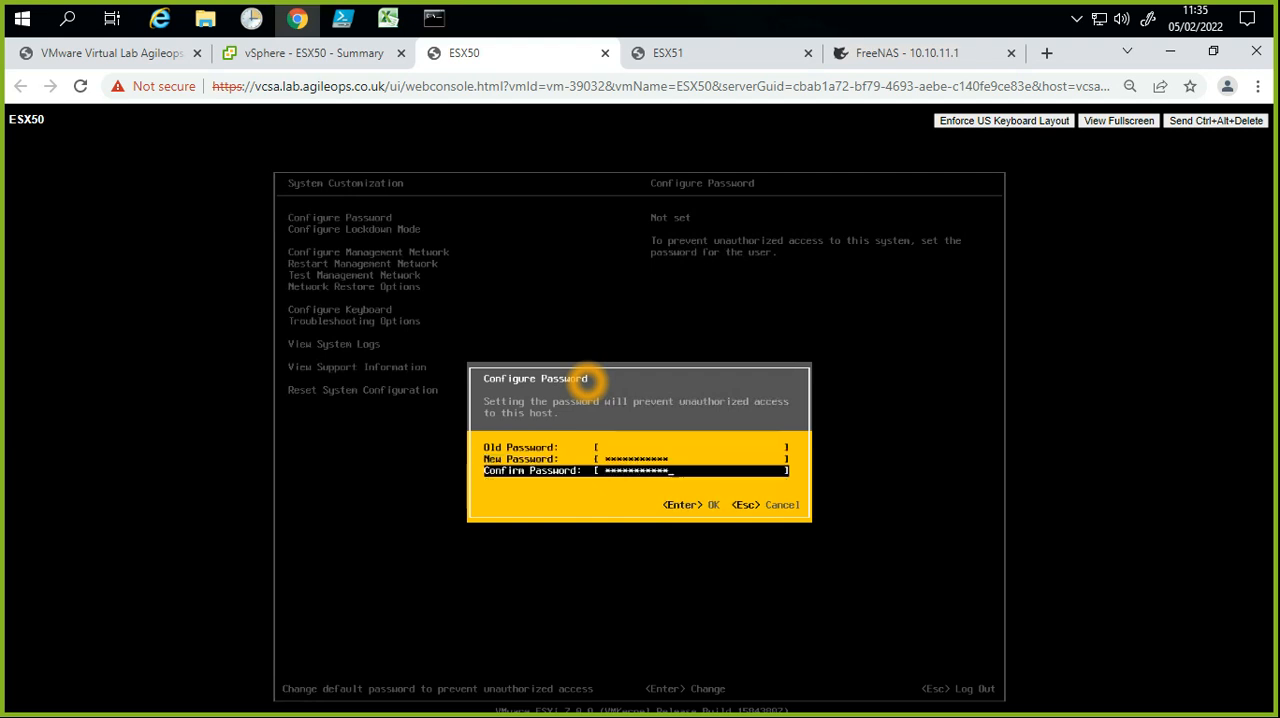
key(Return)
Step: Open the management network configuration and set the host's static IPv4 address to 10.10.10.52
key(Down)
key(Return)
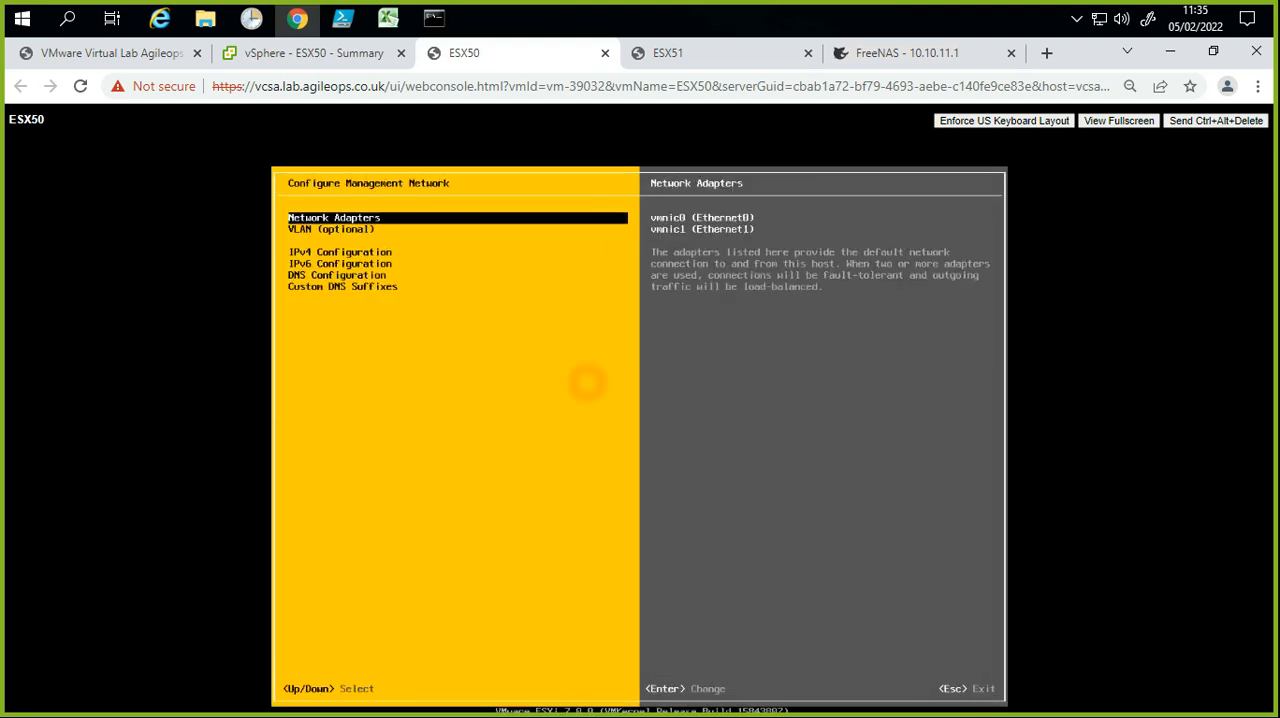
key(Down)
key(Down)
key(Return)
key(Down)
key(Down)
key(Down)
key(Down)
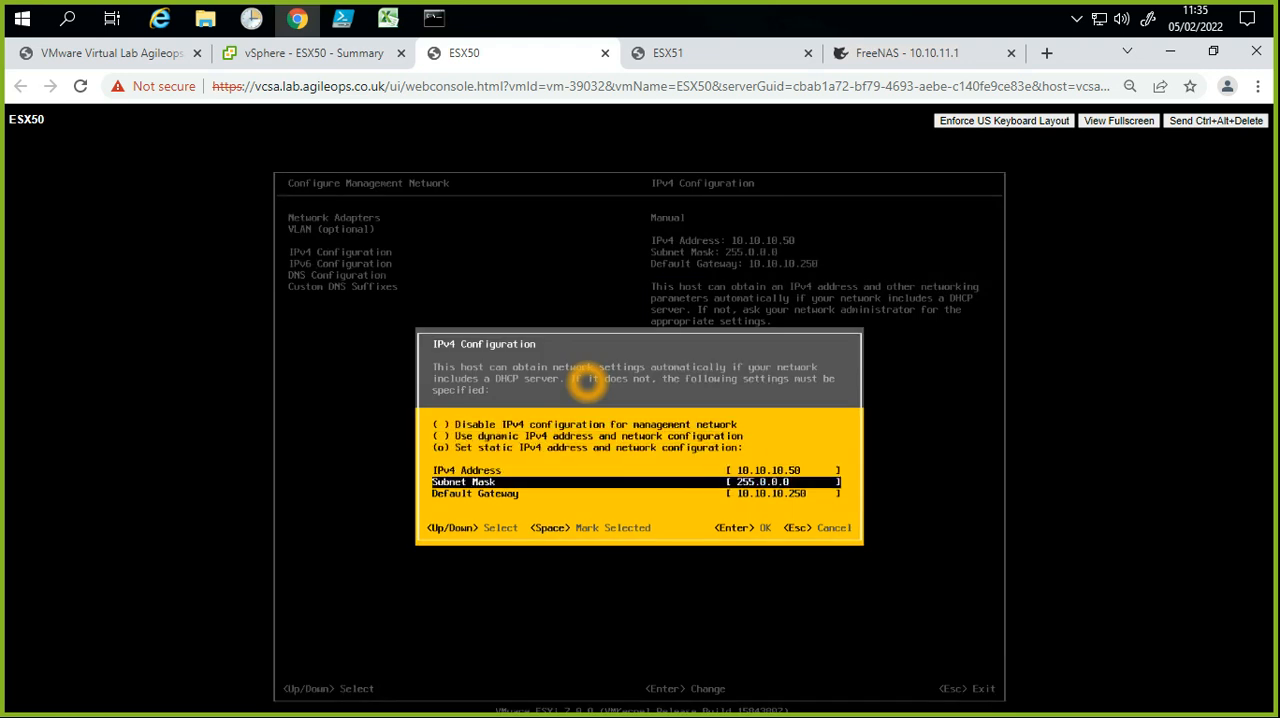
key(Up)
key(Right)
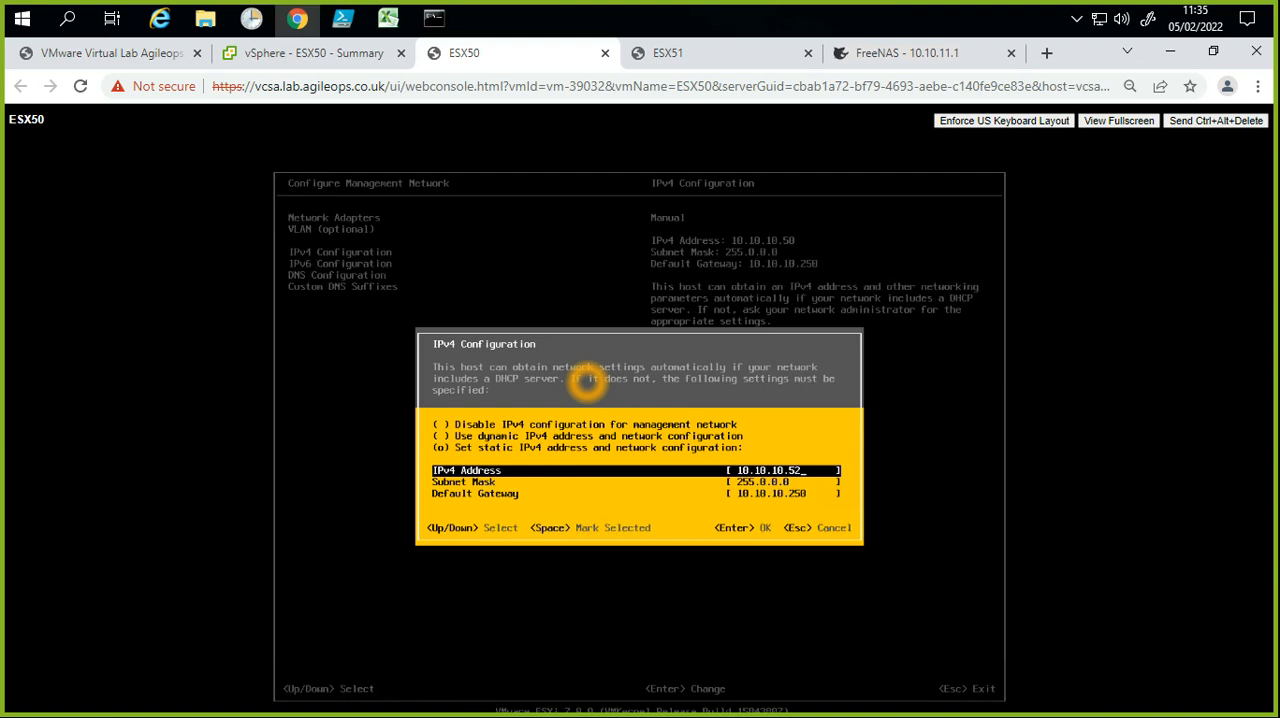
key(Return)
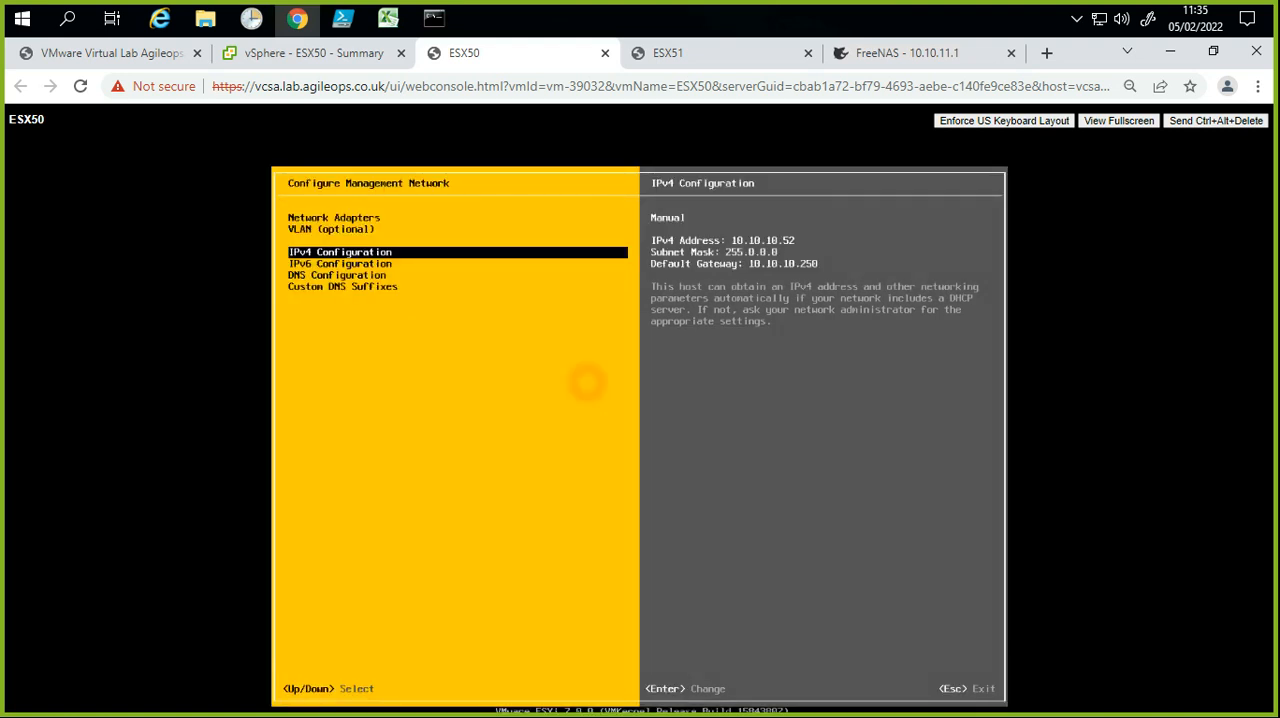
Step: Switch to Command Prompt to check the running ping of esx-52.lab.agileops.co.uk, then return to the ESX50 console
click(433, 18)
click(472, 195)
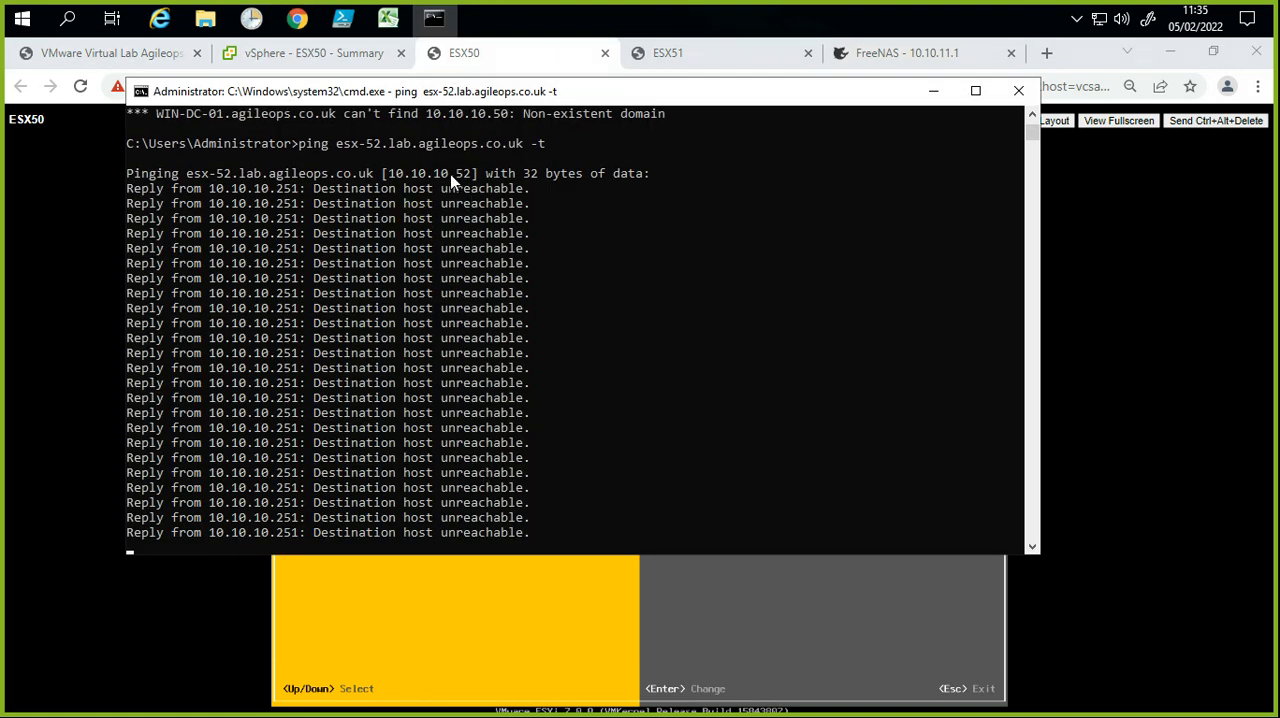
click(468, 183)
click(482, 187)
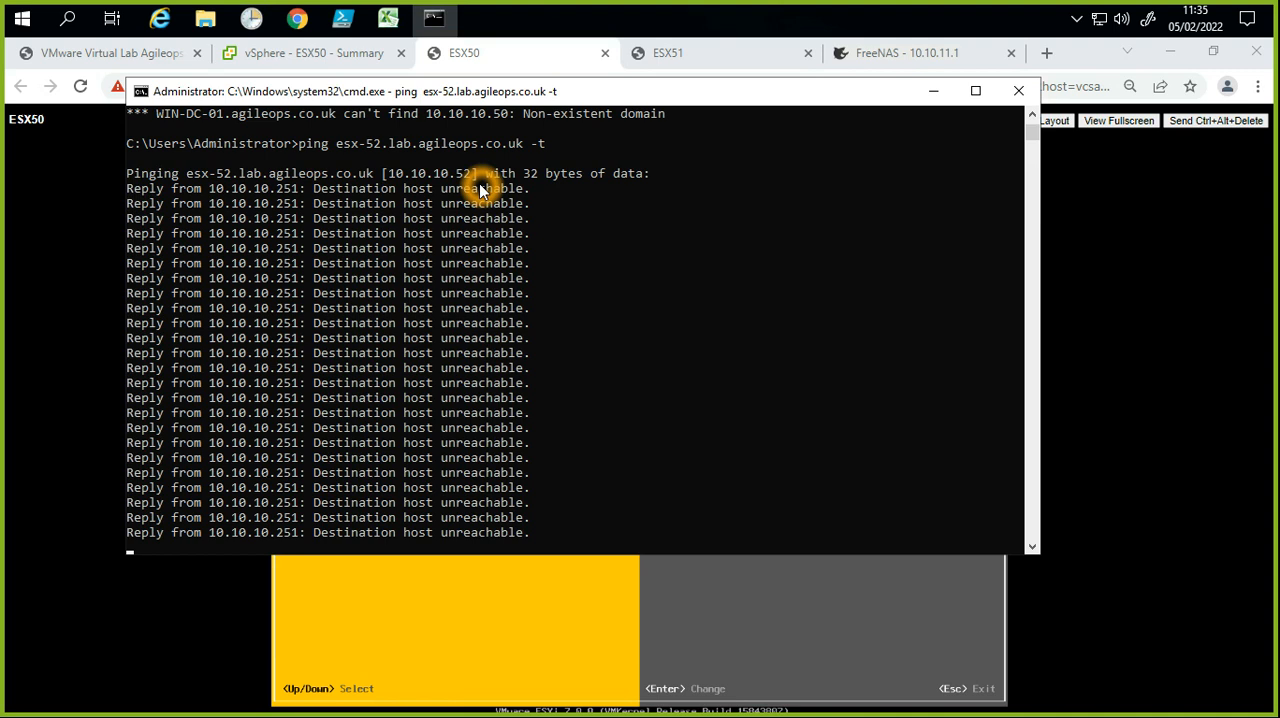
click(362, 151)
click(378, 145)
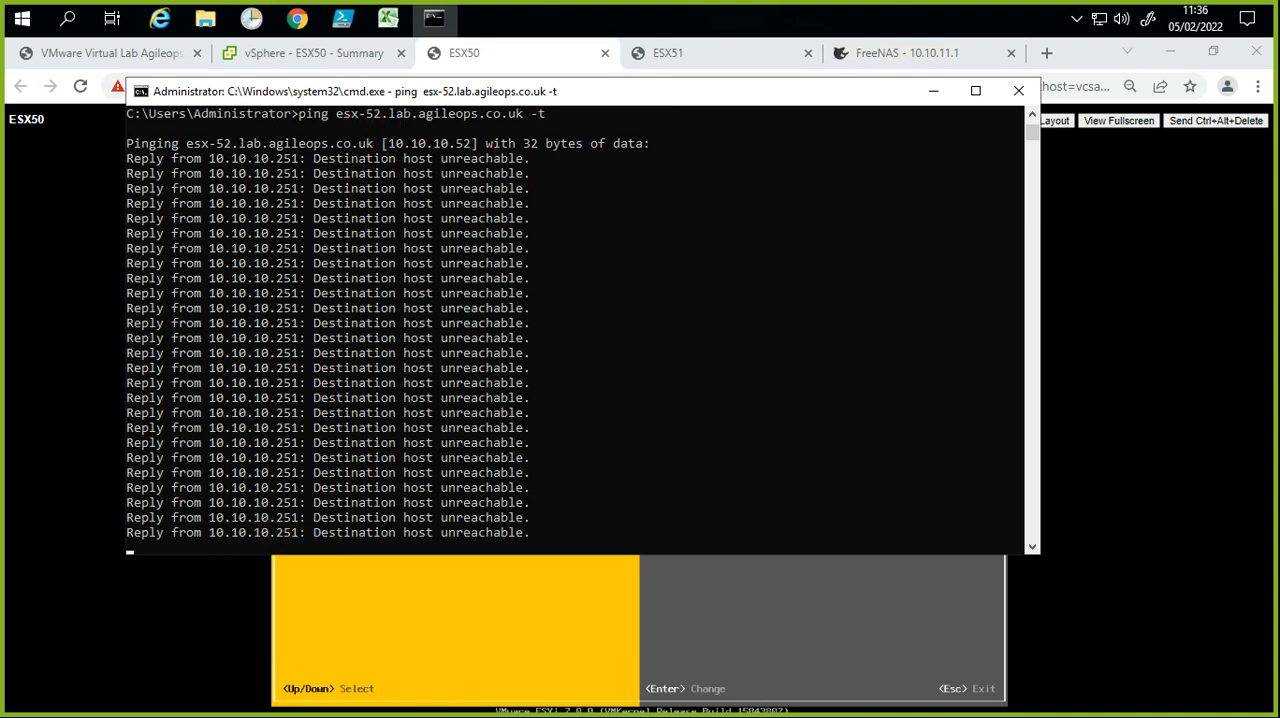
click(117, 656)
click(381, 595)
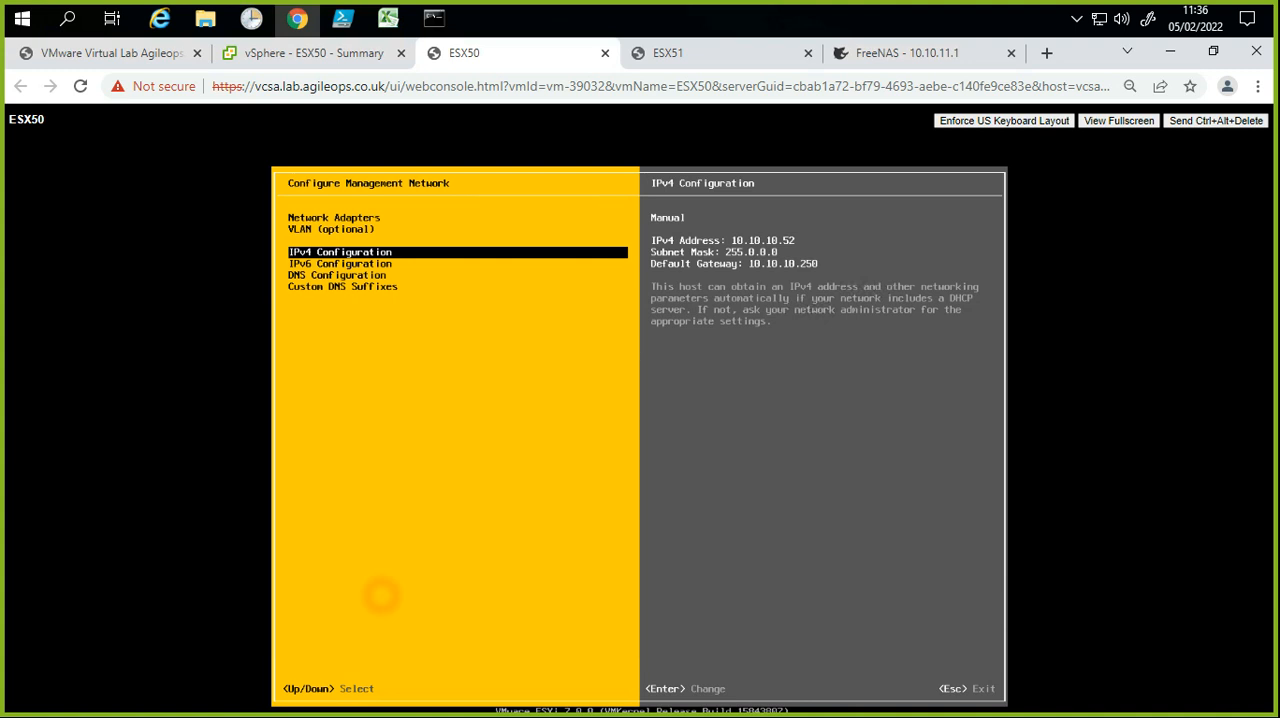
Step: Exit the management network configuration, applying the changes, and switch to Command Prompt to check the ping replies
key(Escape)
key(y)
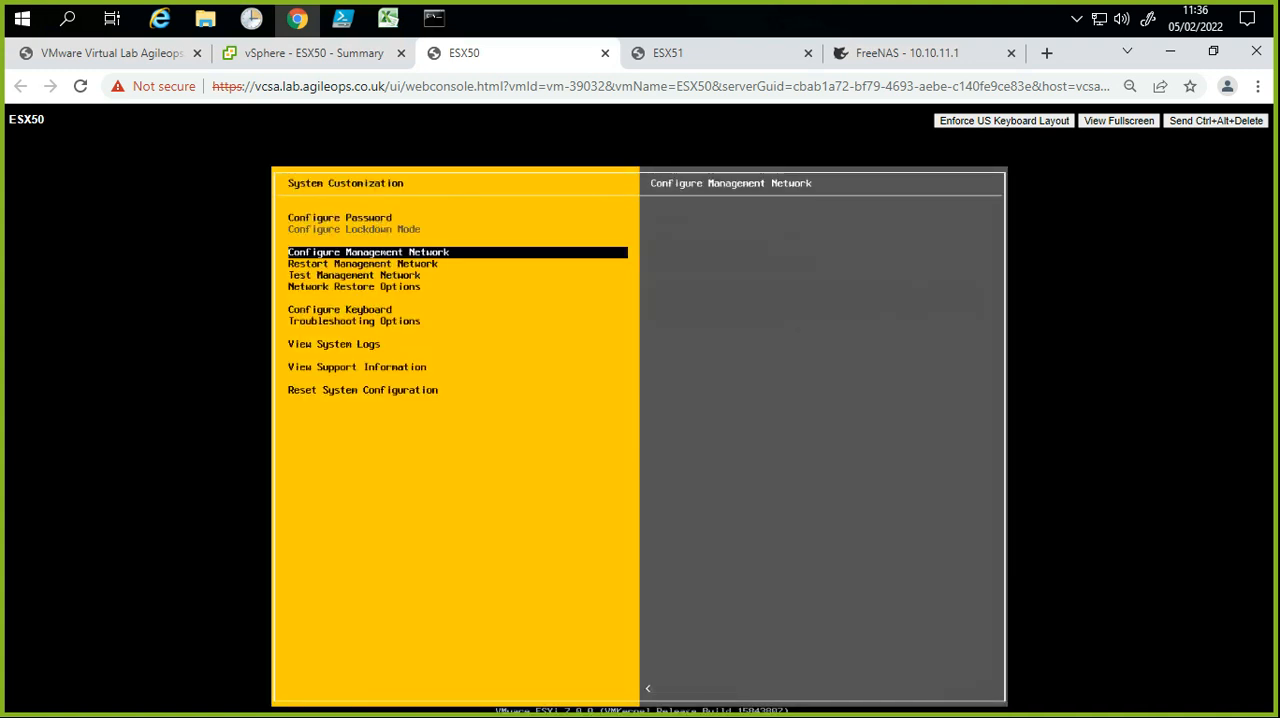
click(431, 22)
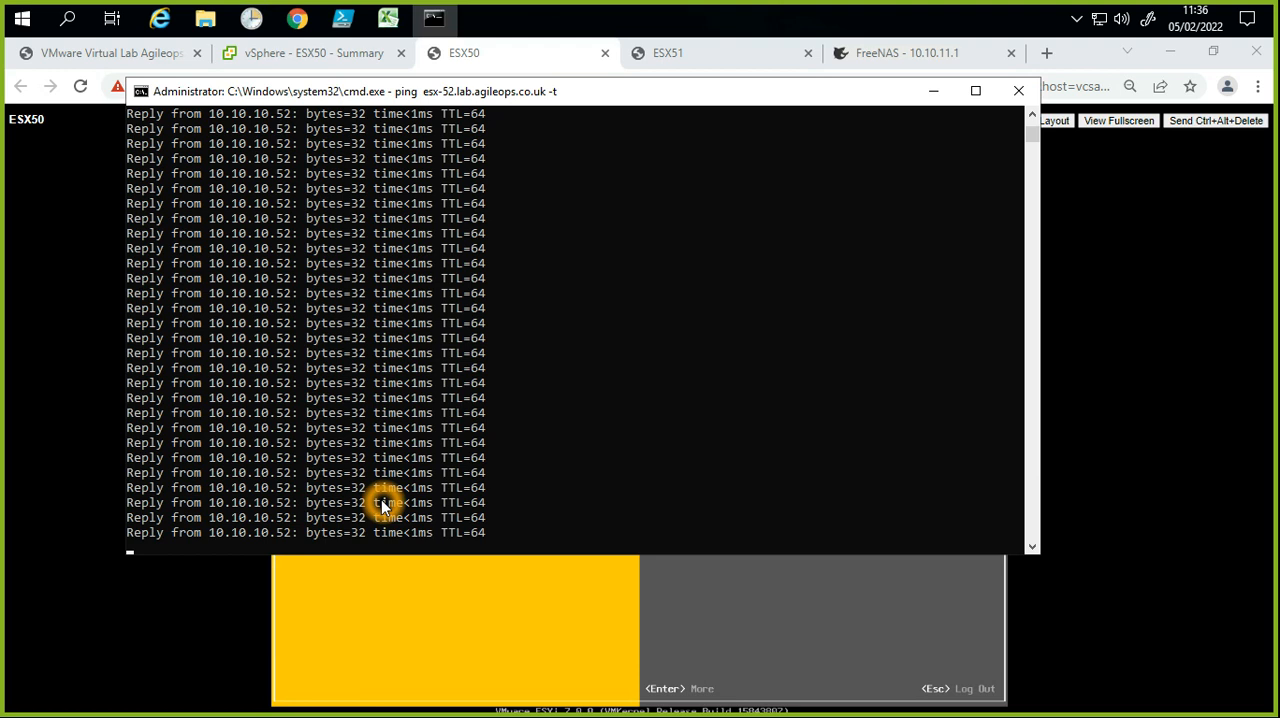
Step: Stop the running ping and rerun the continuous ping of esx-52.lab.agileops.co.uk
key(ctrl+c)
key(Up)
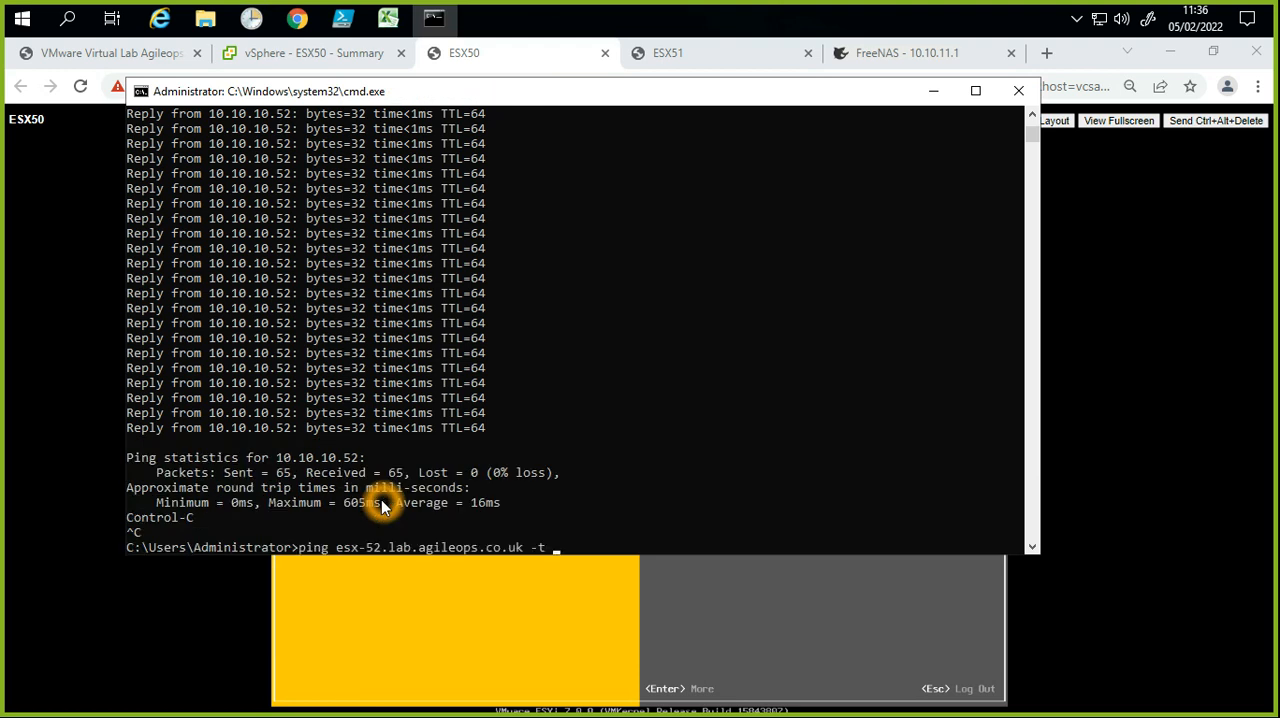
drag(338, 549, 525, 490)
right_click(585, 461)
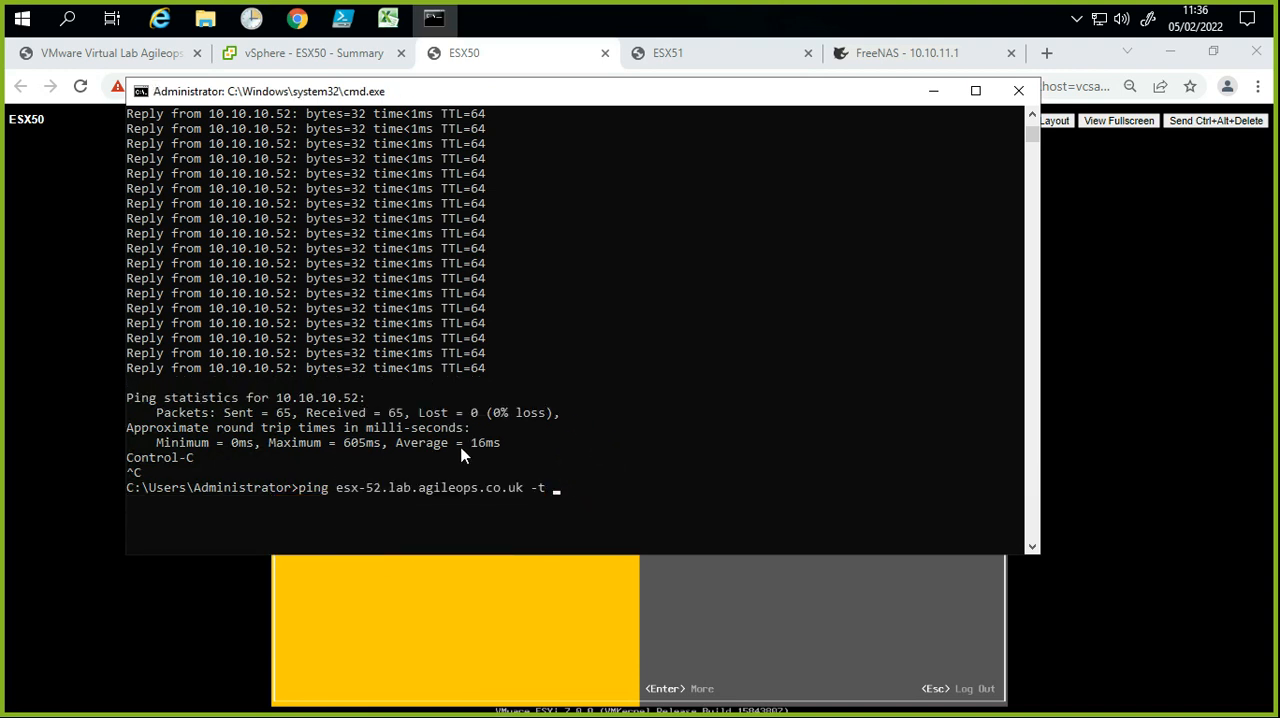
click(488, 403)
key(Return)
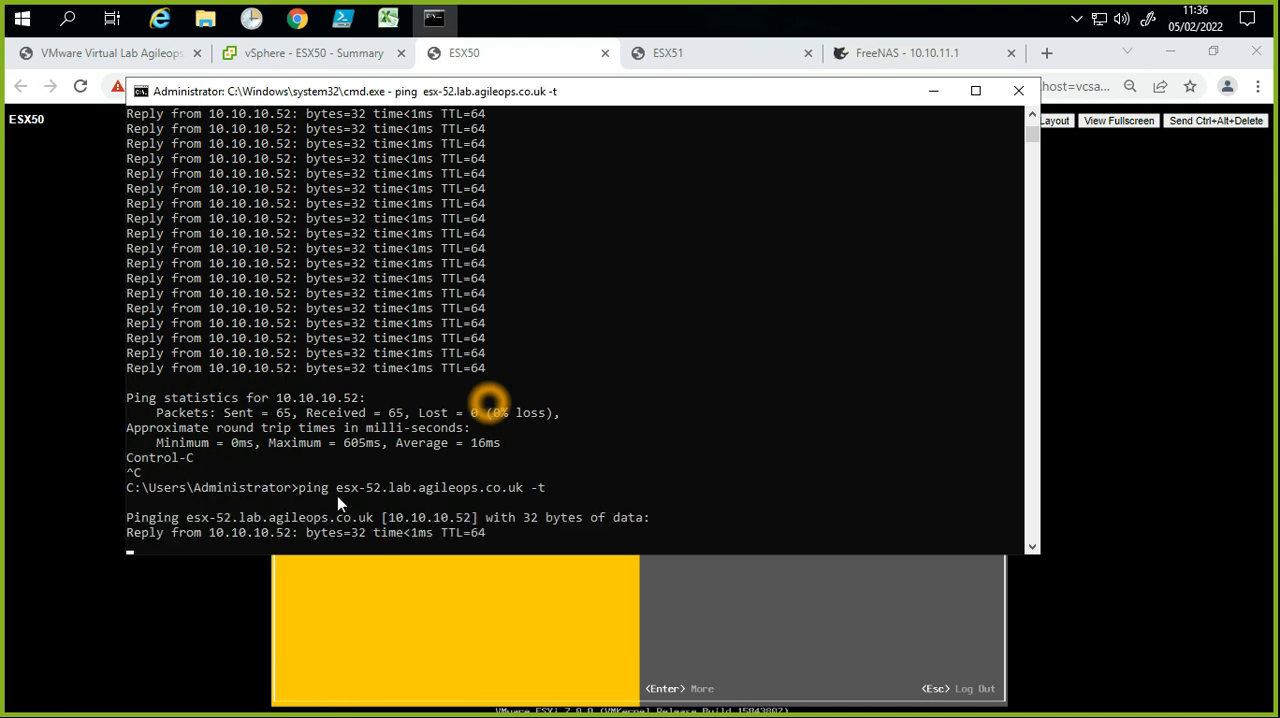
Step: Switch to the vSphere Client in the browser, expand Physical-Datacenter and check the power options of the VLAB-50-PK vApp
click(258, 66)
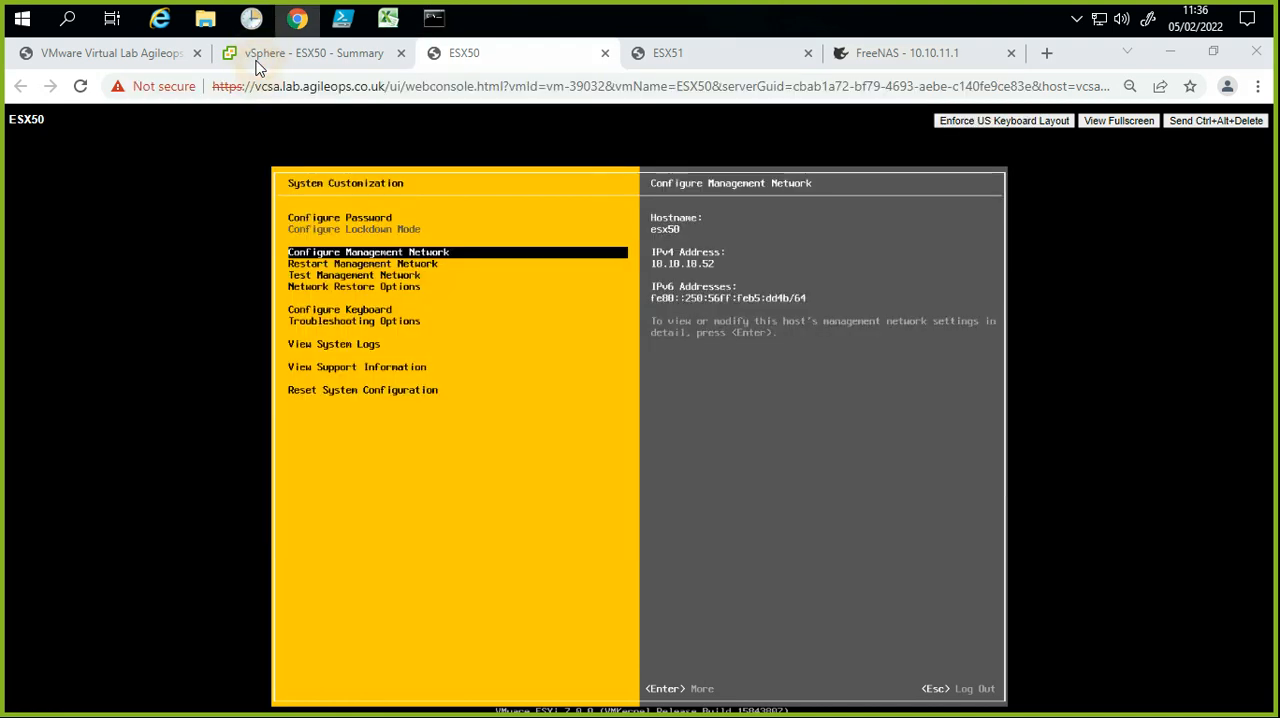
click(258, 62)
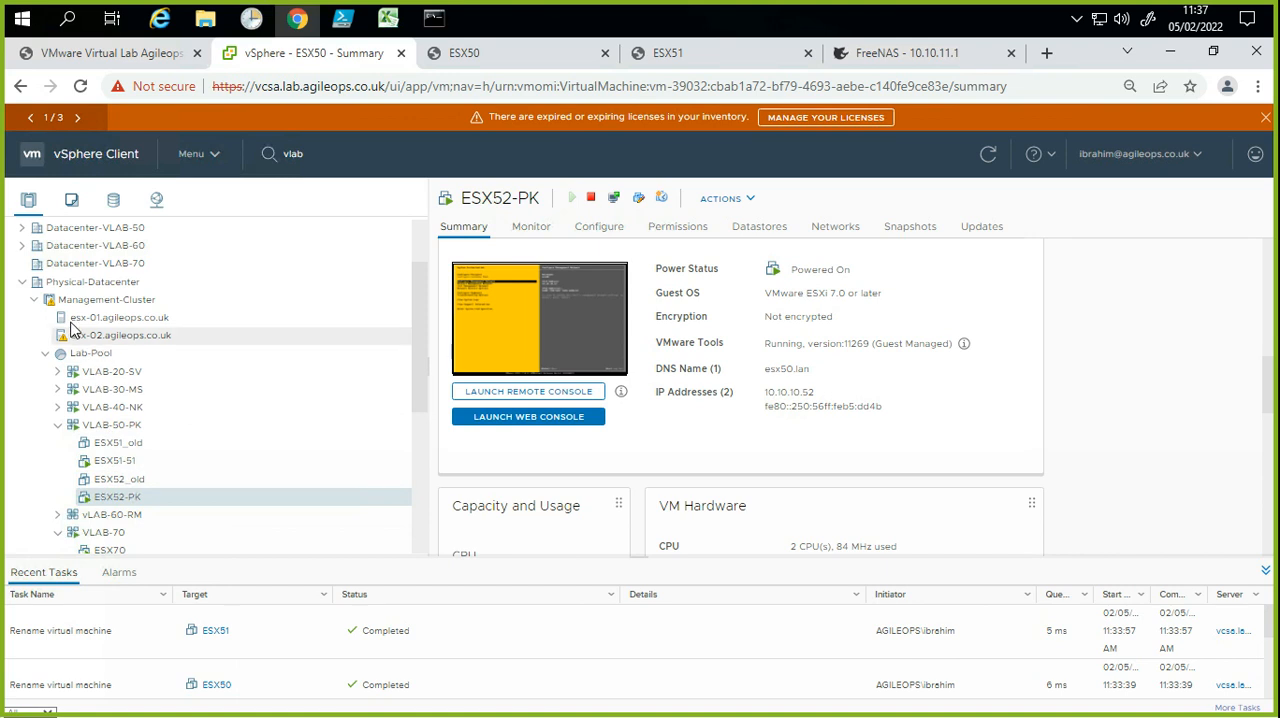
click(32, 285)
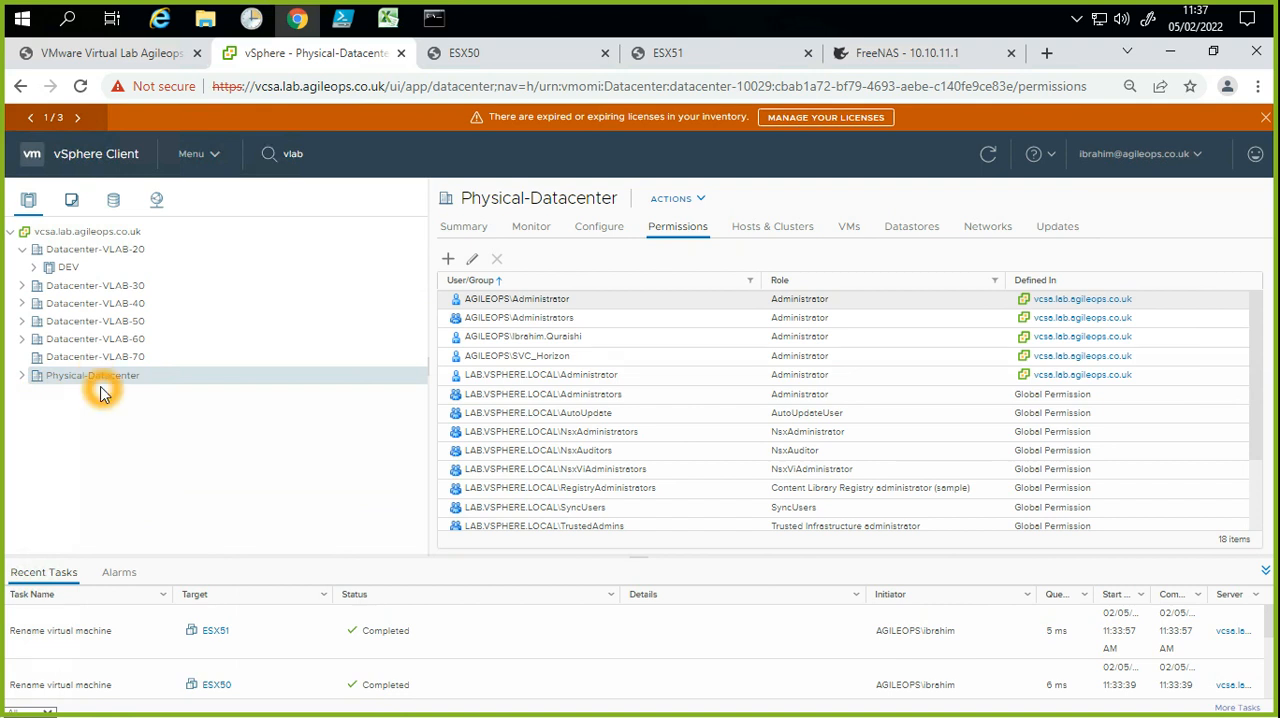
click(24, 376)
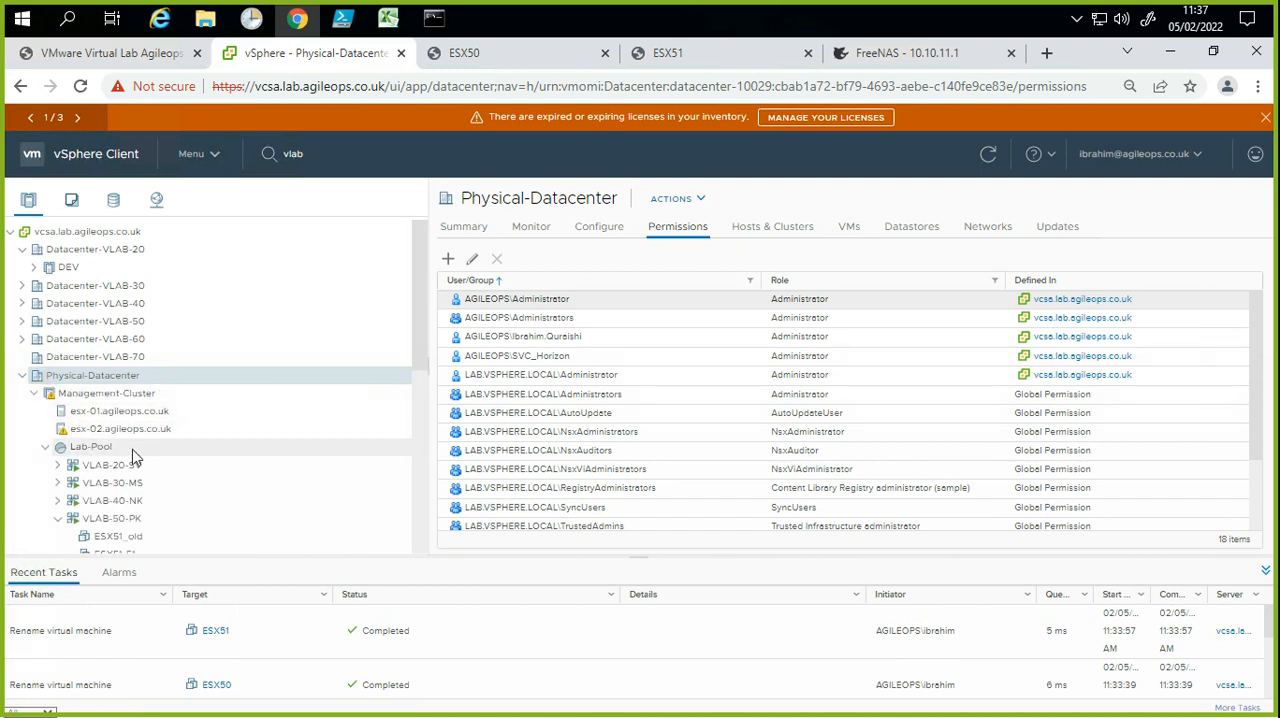
scroll(205, 519, down, 1)
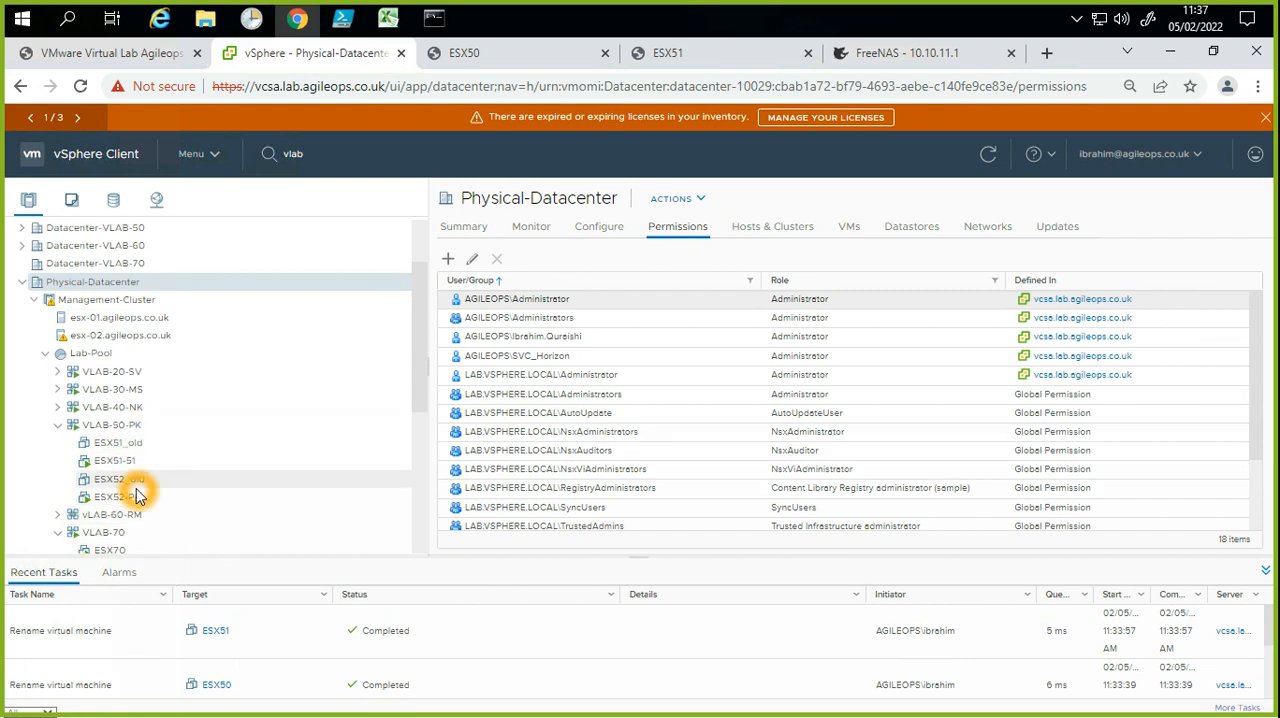
right_click(122, 428)
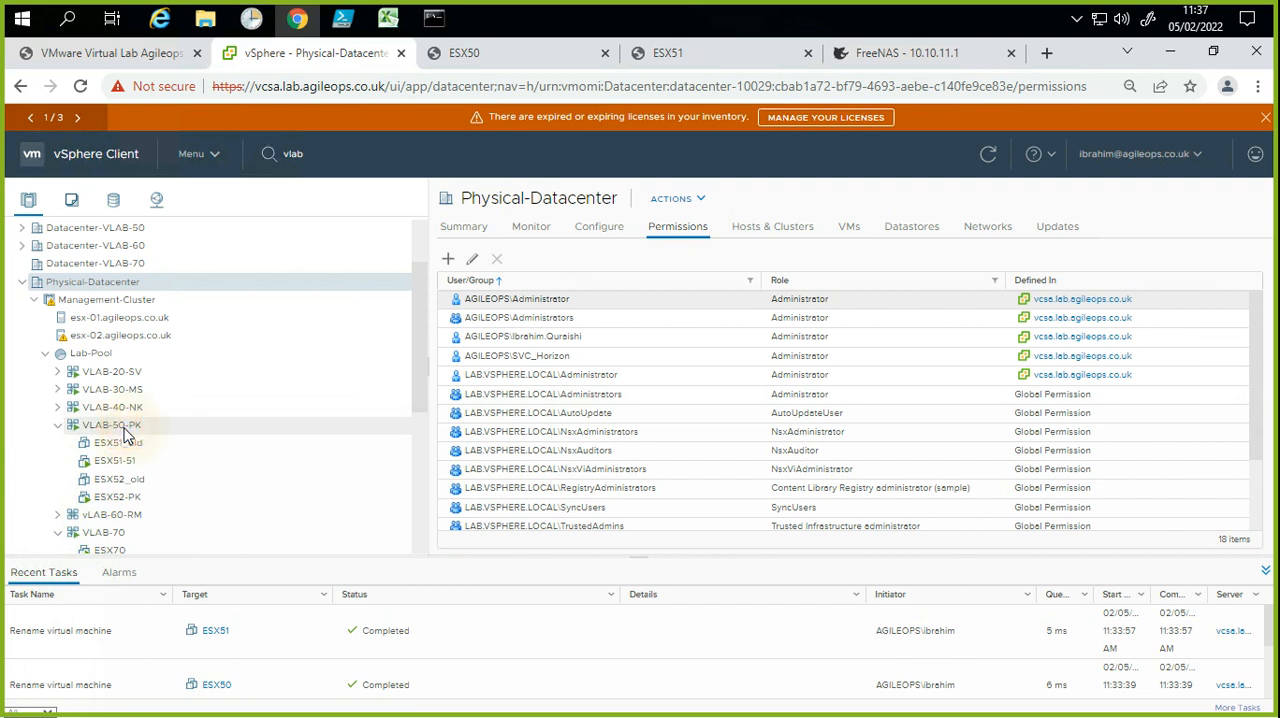
mouse_move(175, 318)
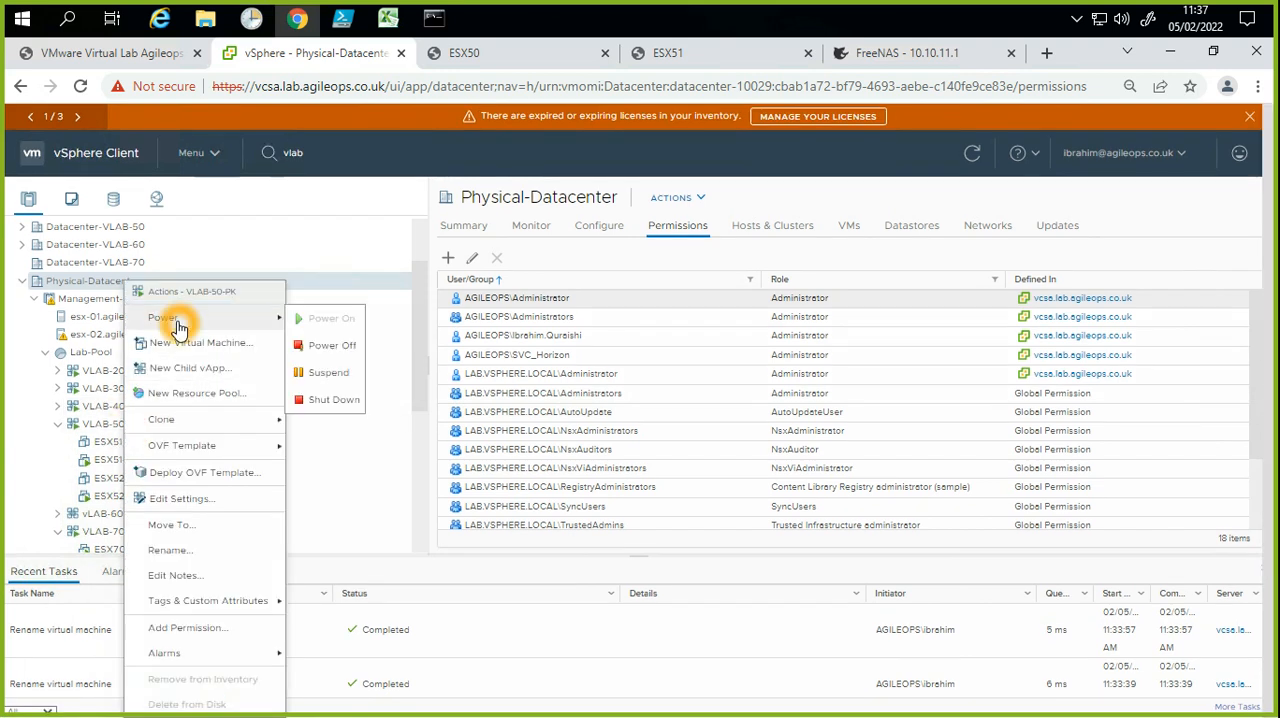
click(322, 320)
Step: Close the Zoom window and dismiss the Start menu to return to the vSphere Client
click(480, 460)
click(656, 426)
click(848, 257)
click(866, 231)
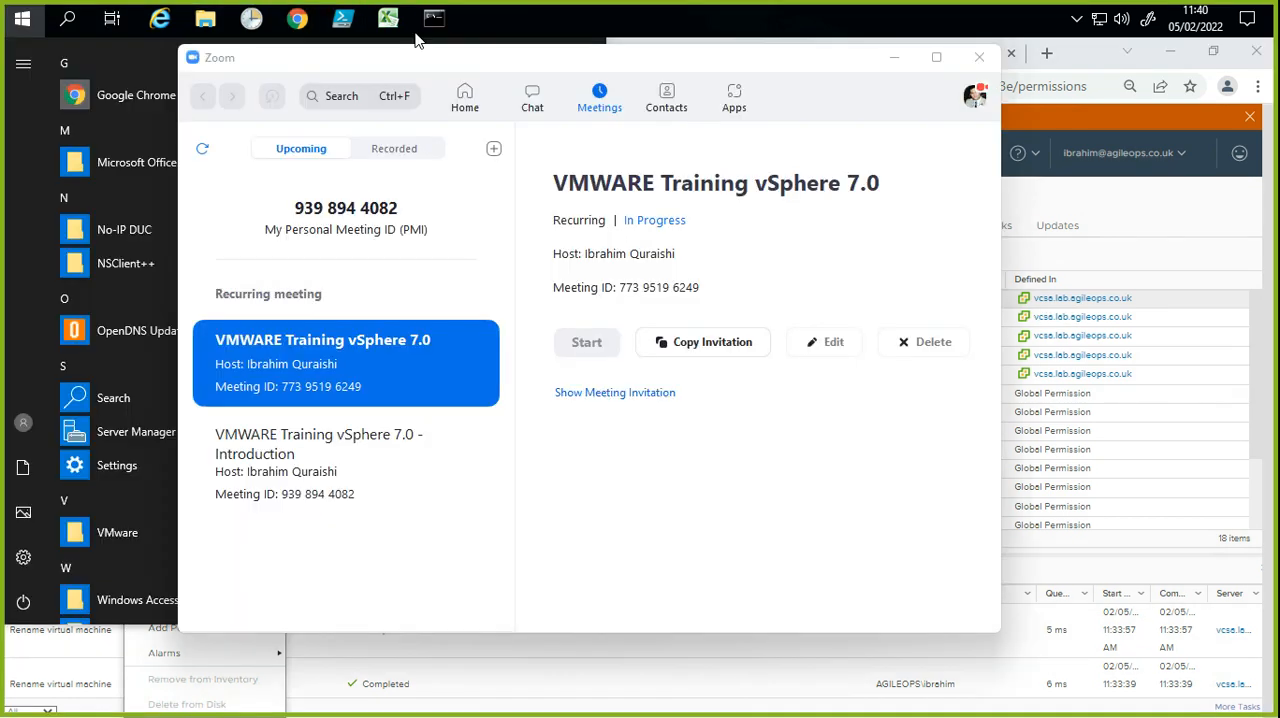
click(979, 57)
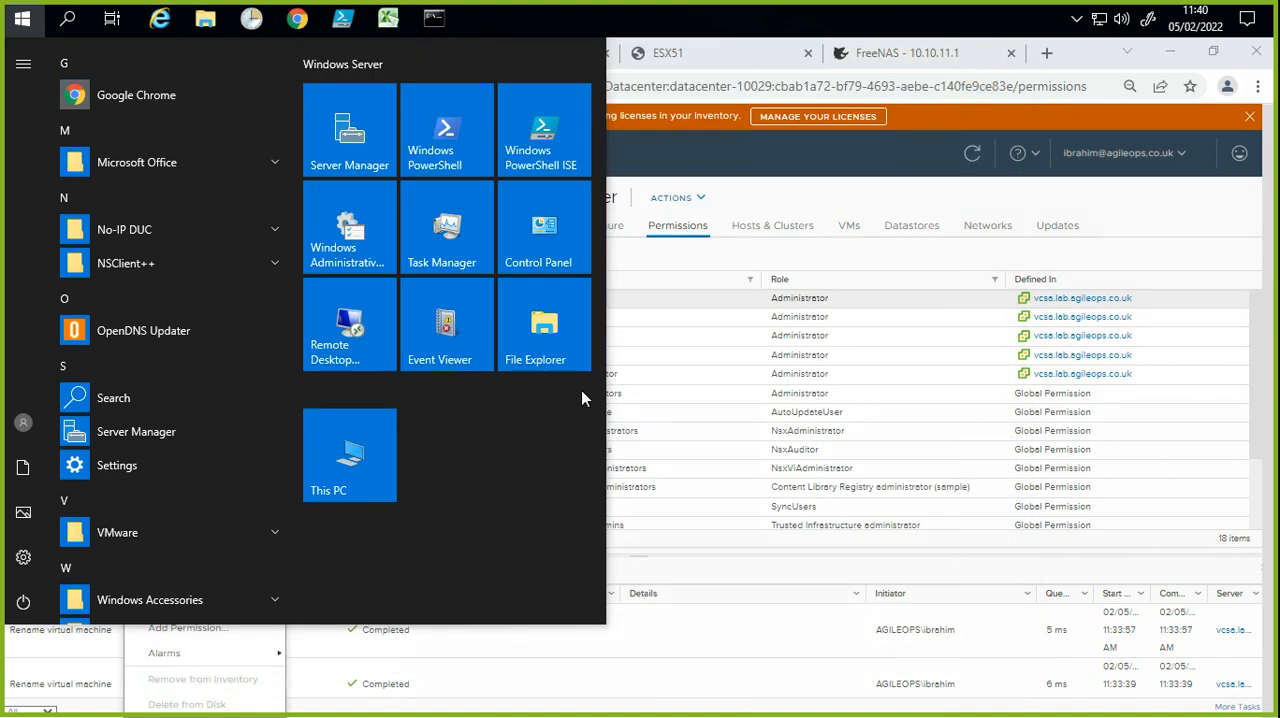
click(913, 172)
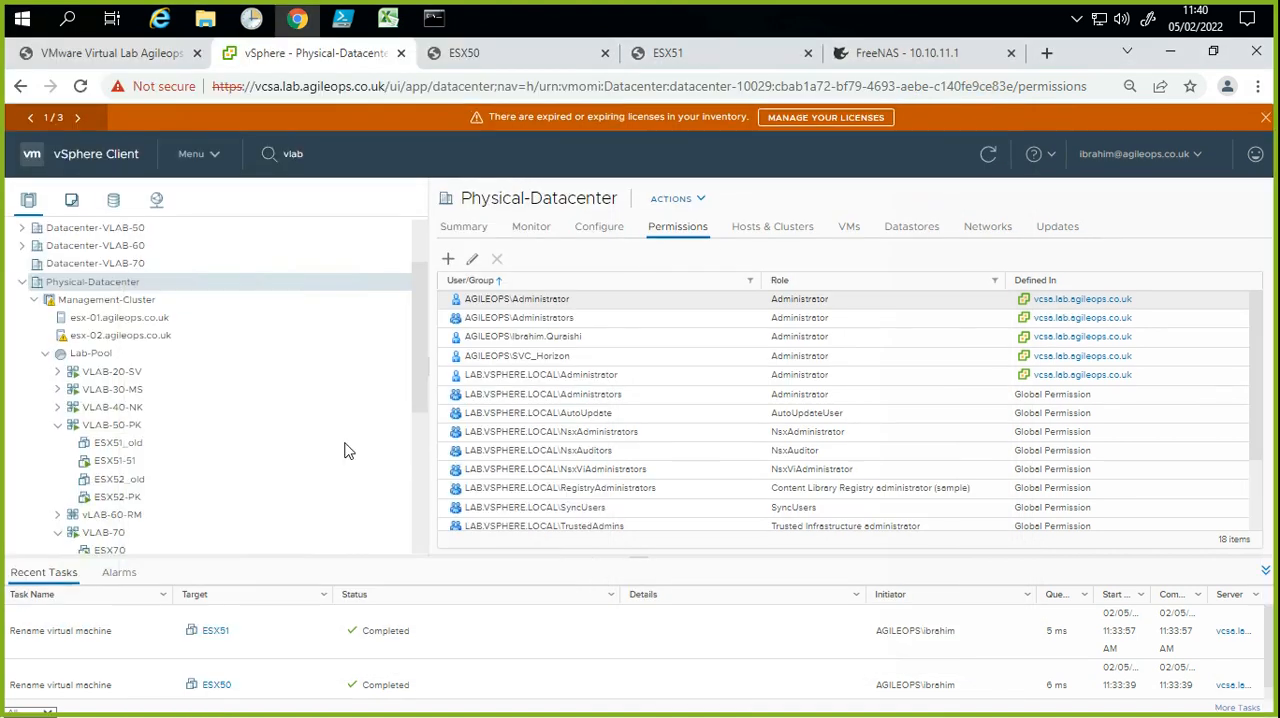
click(82, 469)
click(128, 465)
click(123, 461)
click(136, 460)
click(119, 483)
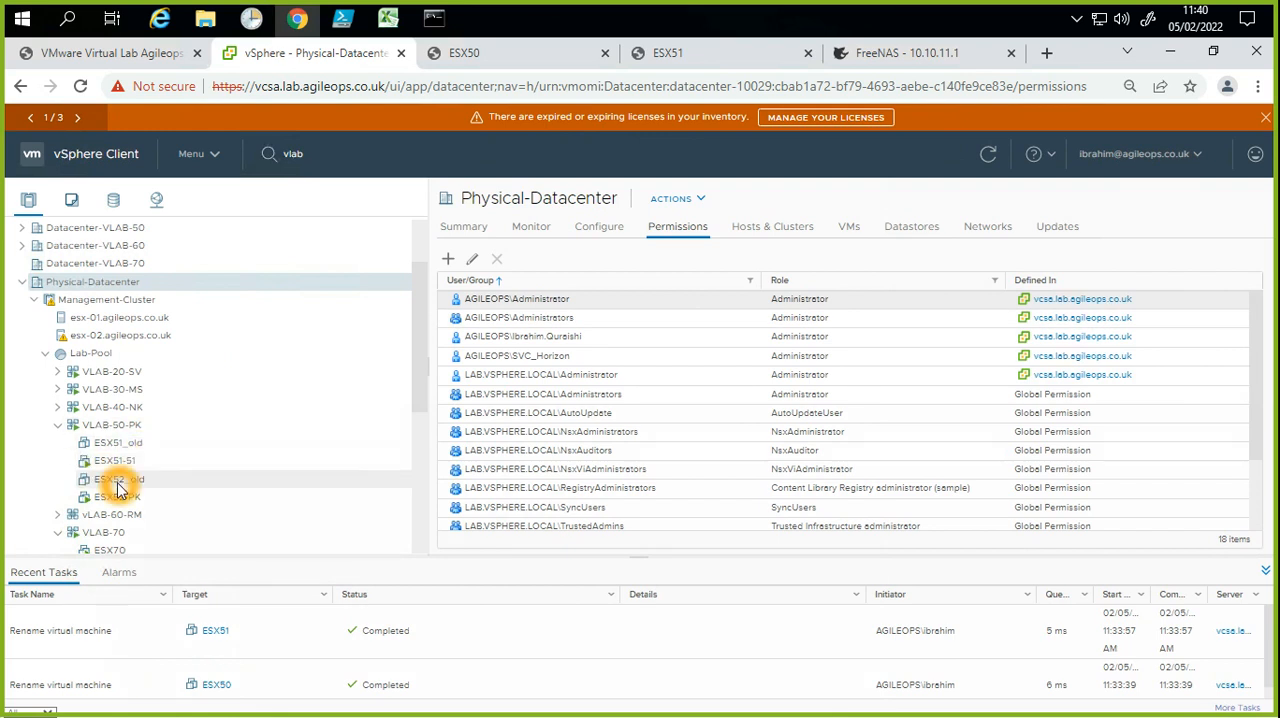
Step: Delete the ESX51_old virtual machine in VLAB-50-PK from disk
click(139, 446)
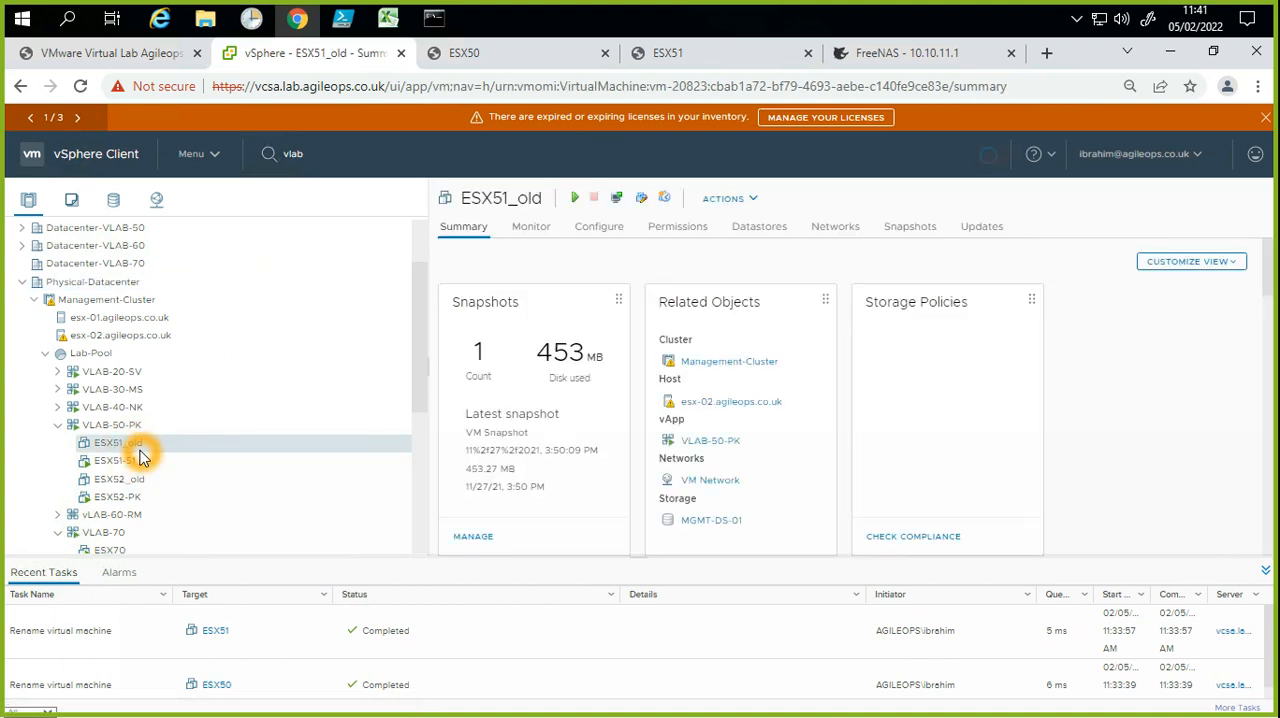
right_click(136, 445)
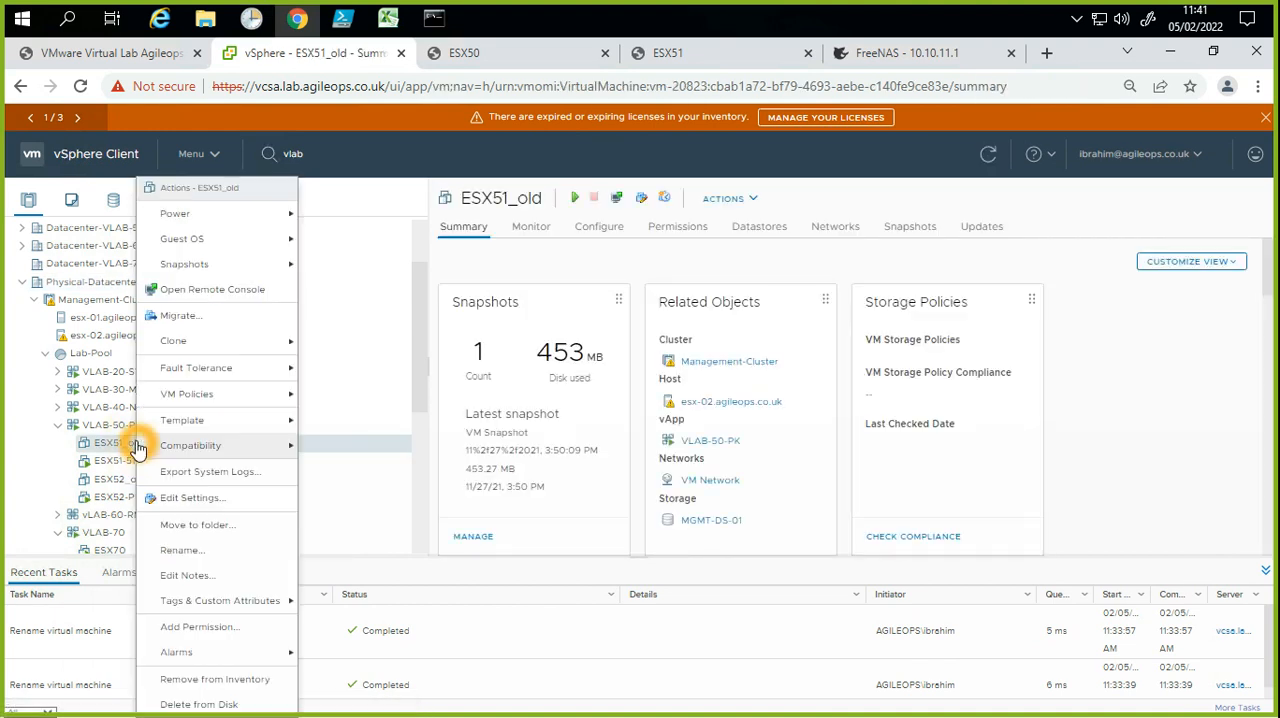
click(218, 704)
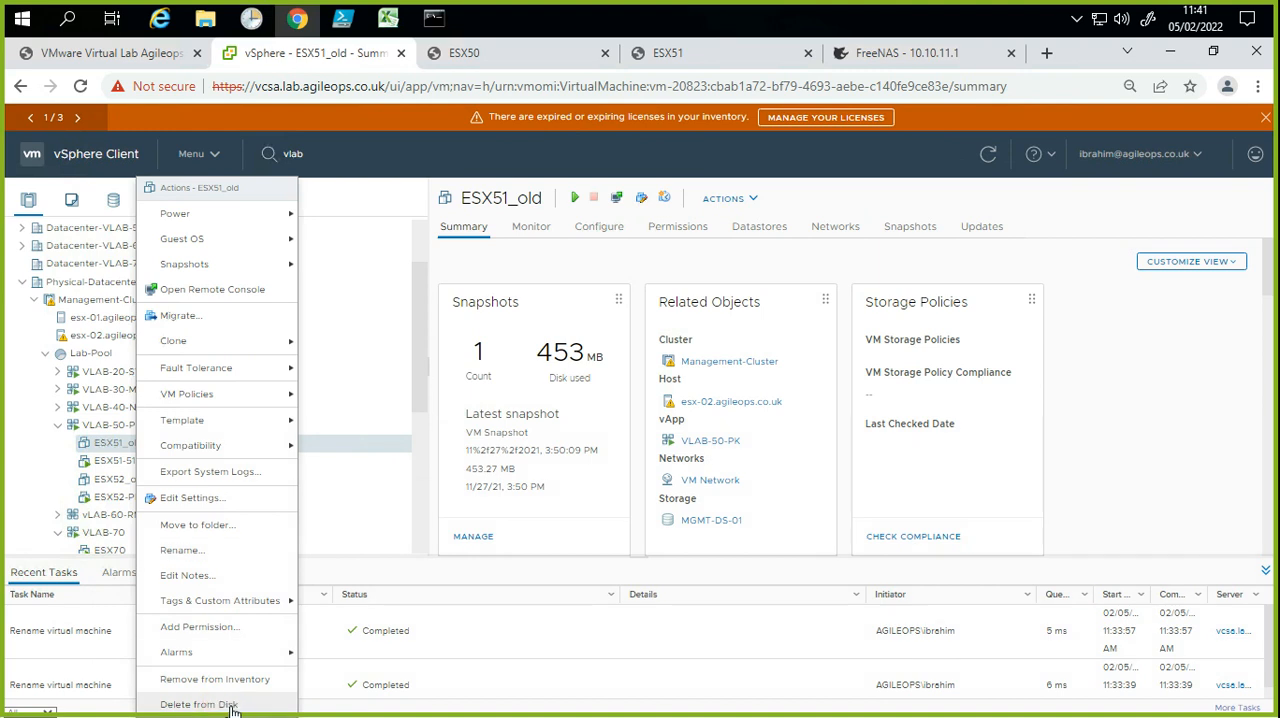
click(199, 704)
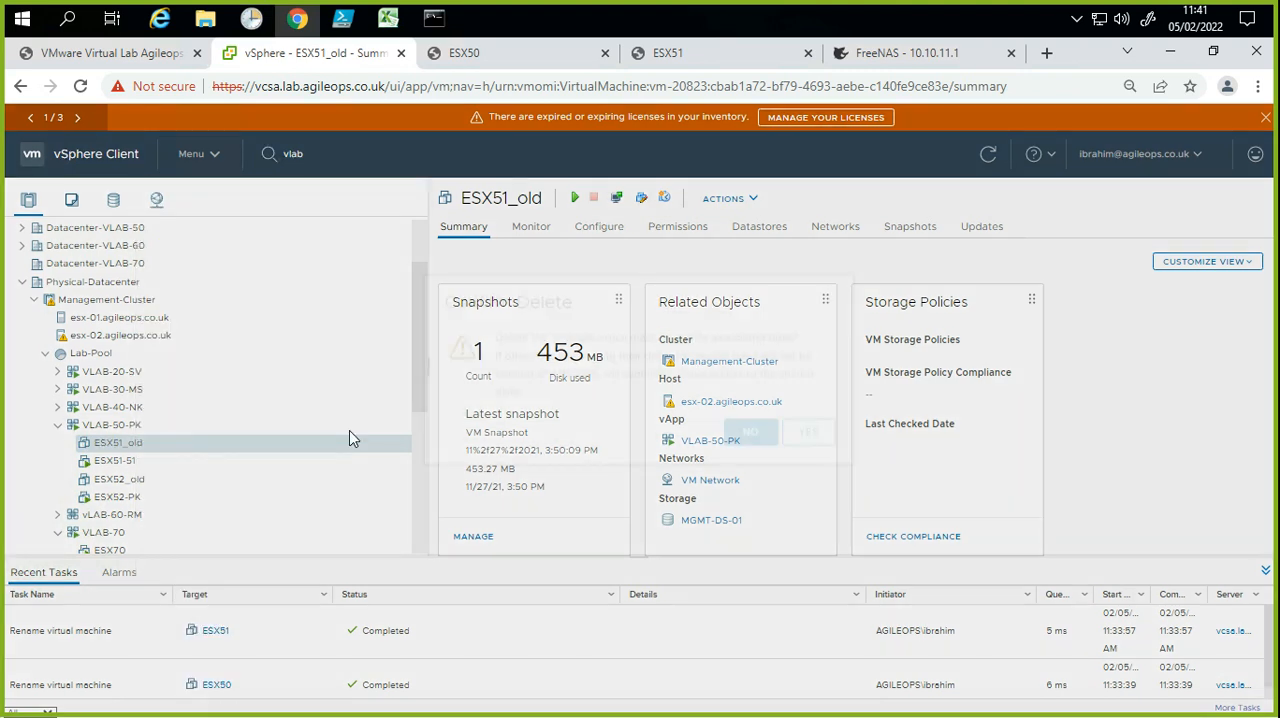
key(Return)
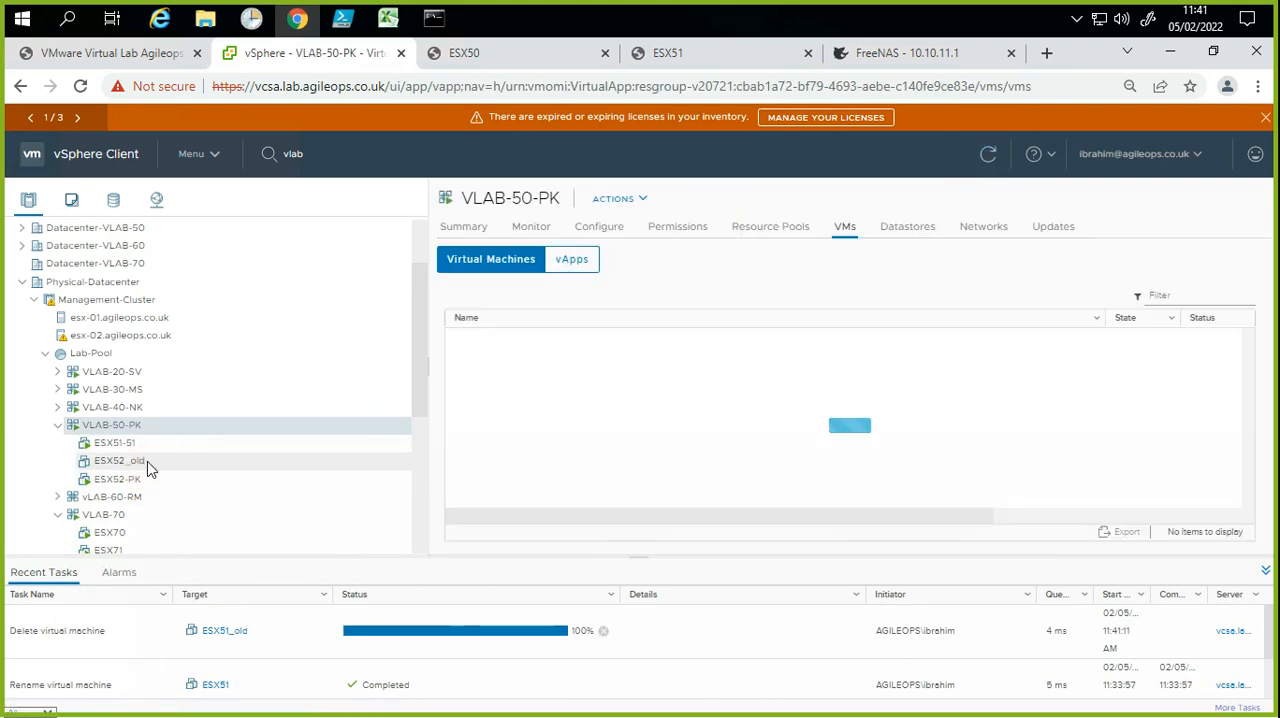
Step: Delete the ESX52_old virtual machine in VLAB-50-PK from disk
right_click(148, 462)
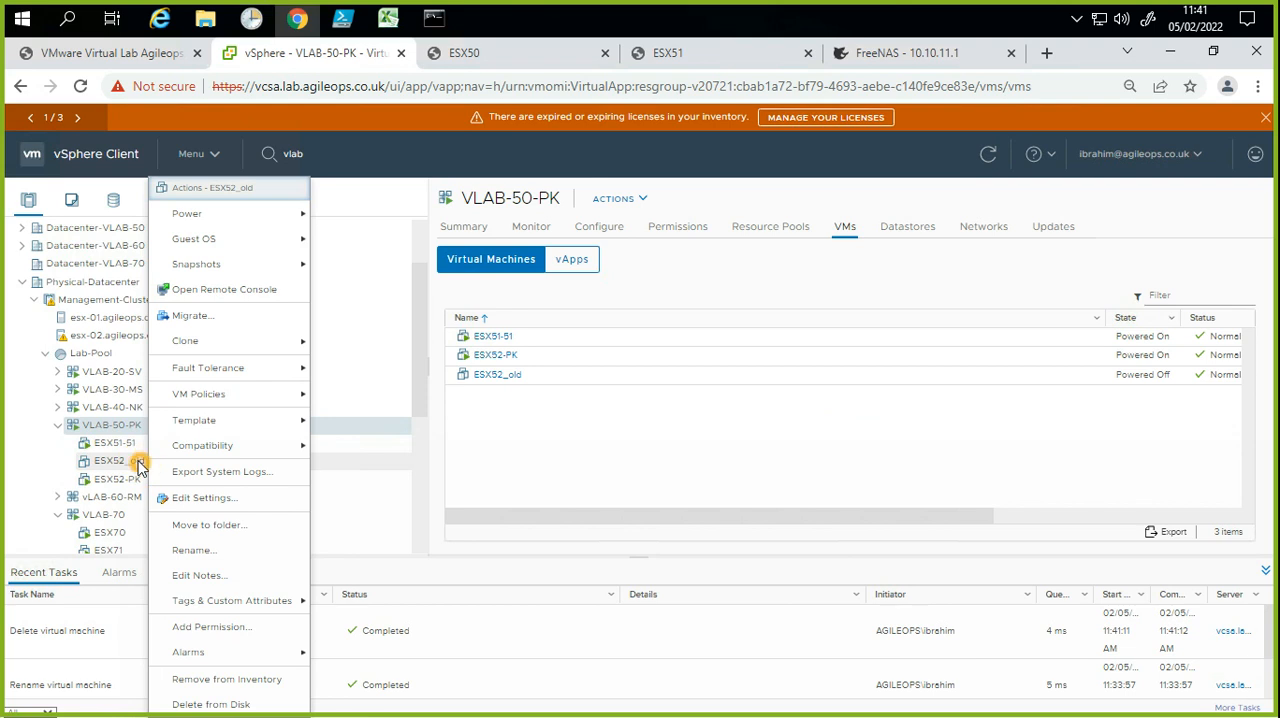
click(141, 466)
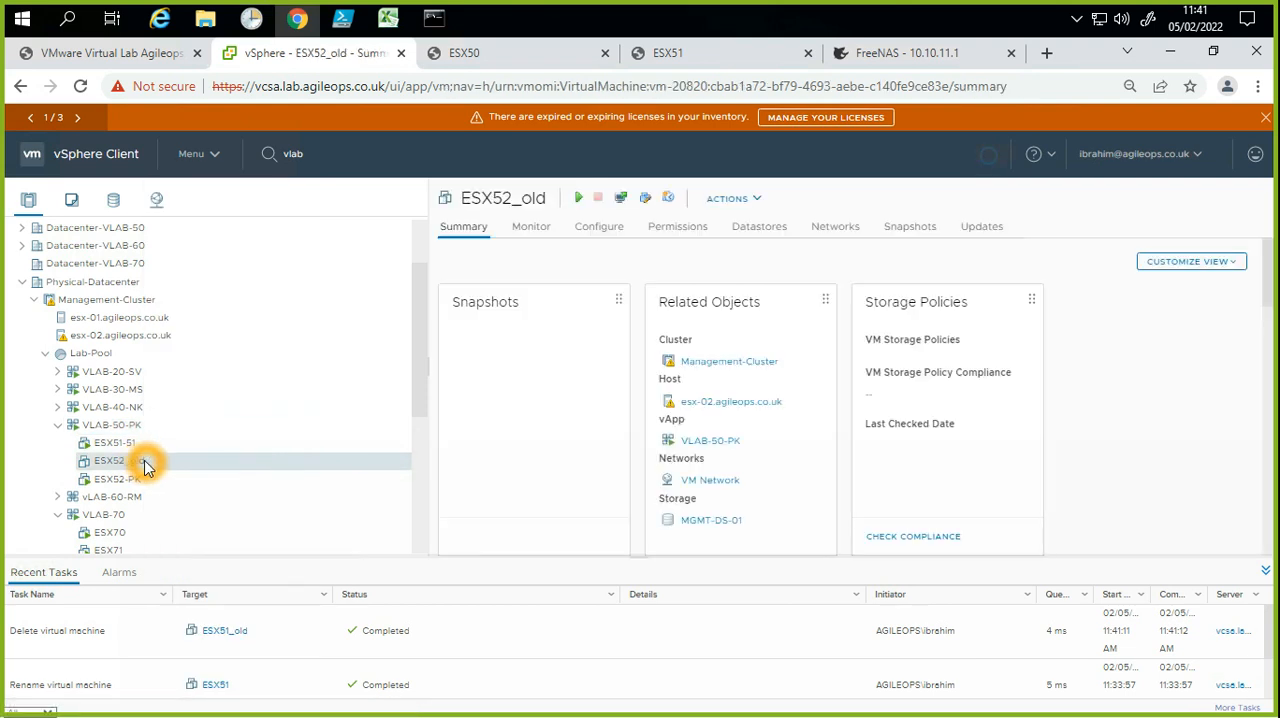
right_click(145, 466)
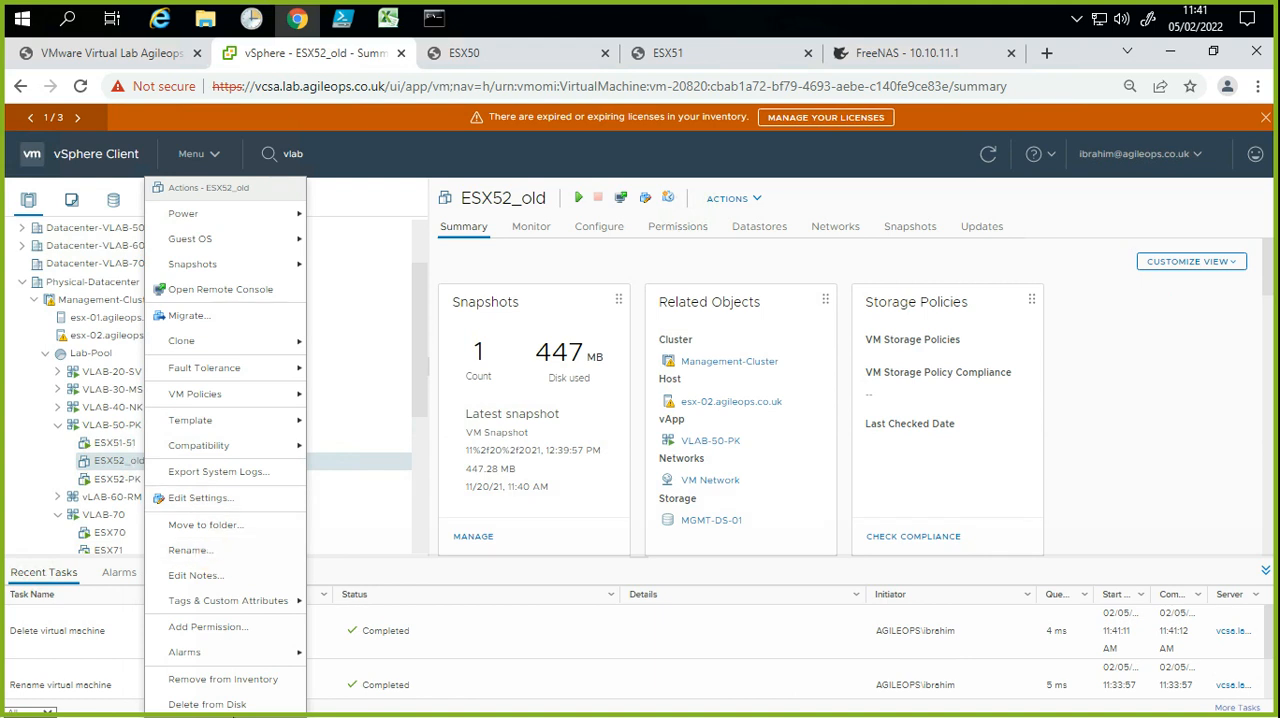
click(378, 587)
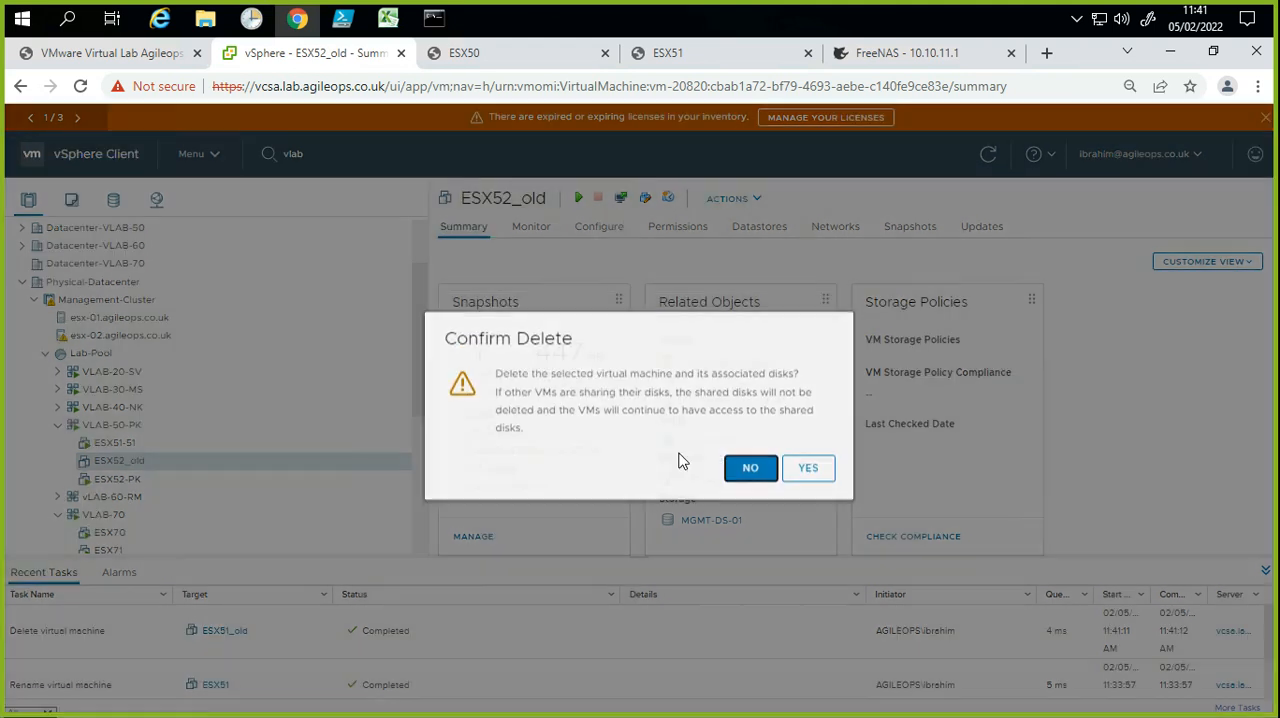
key(Return)
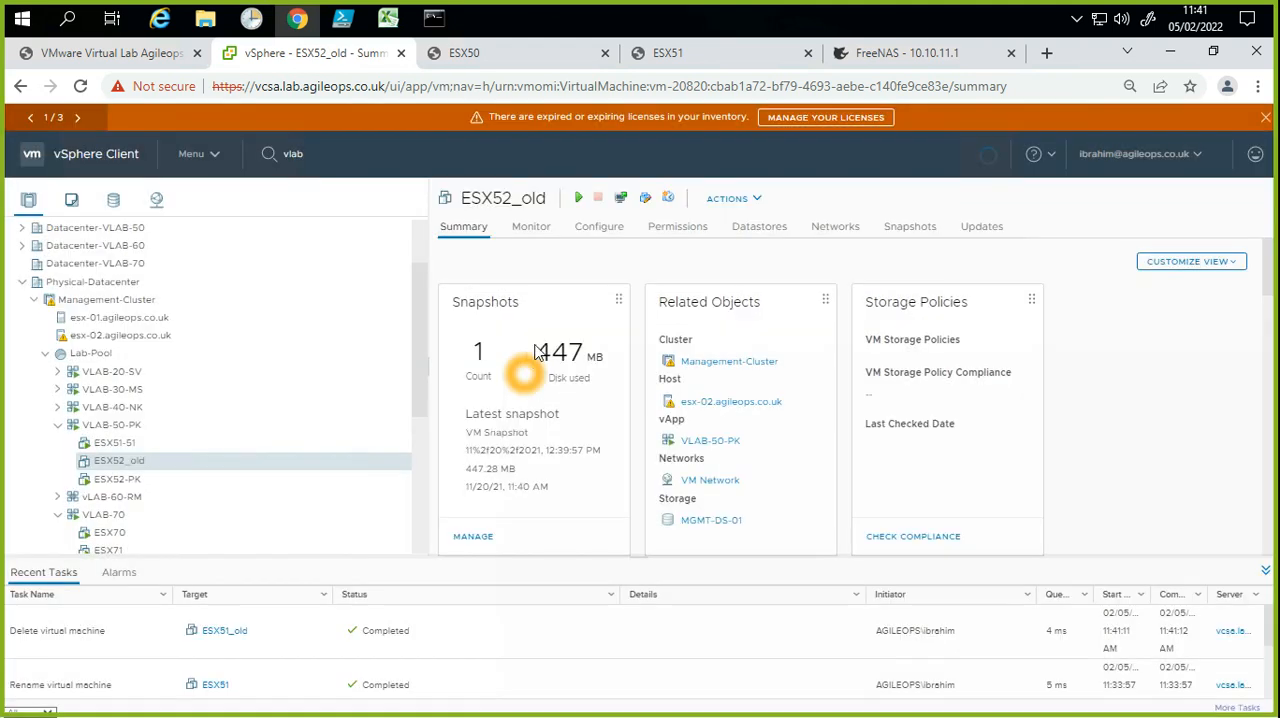
Step: Rename the ESX51-51 virtual machine in VLAB-50-PK to ESX51-51-PK
click(135, 446)
click(135, 446)
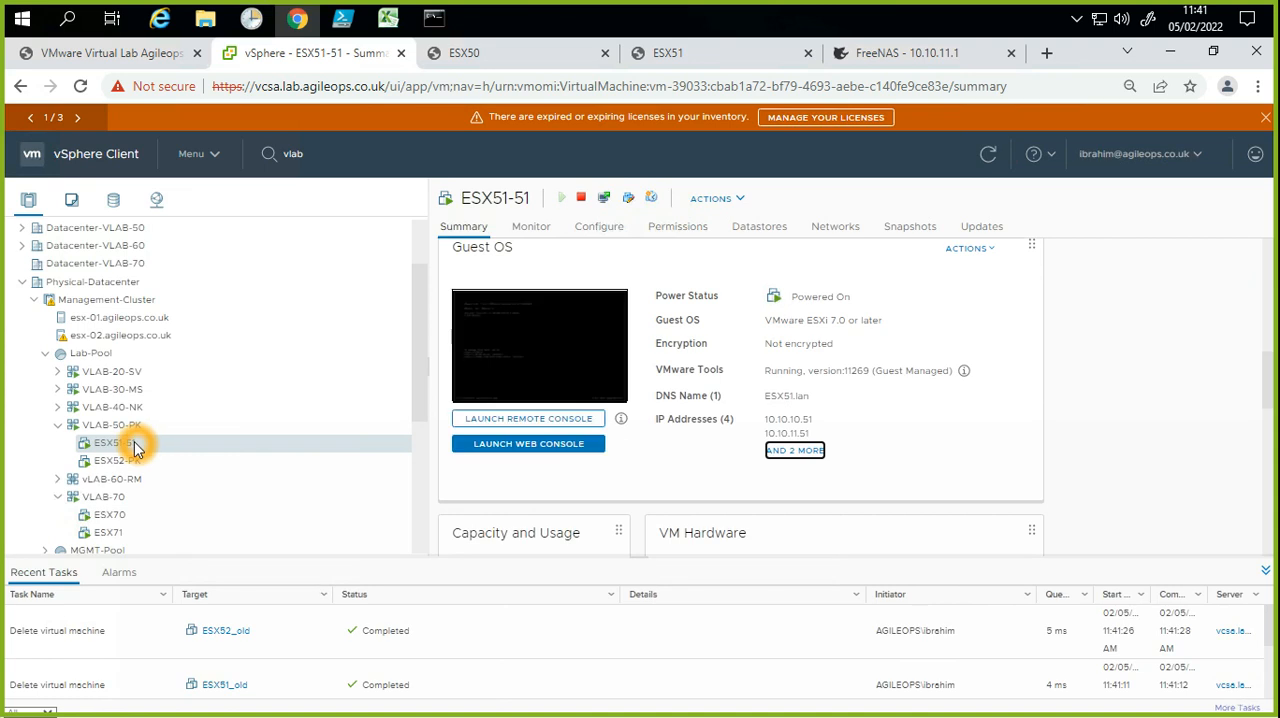
right_click(135, 446)
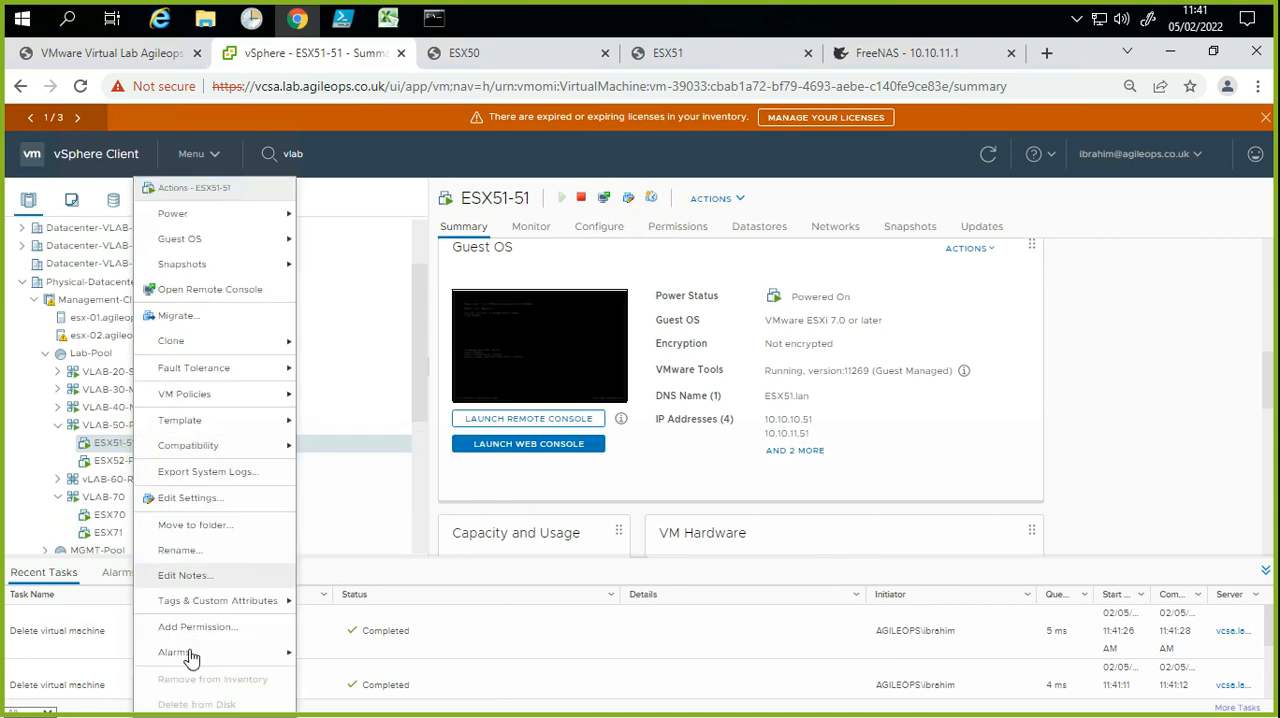
click(214, 551)
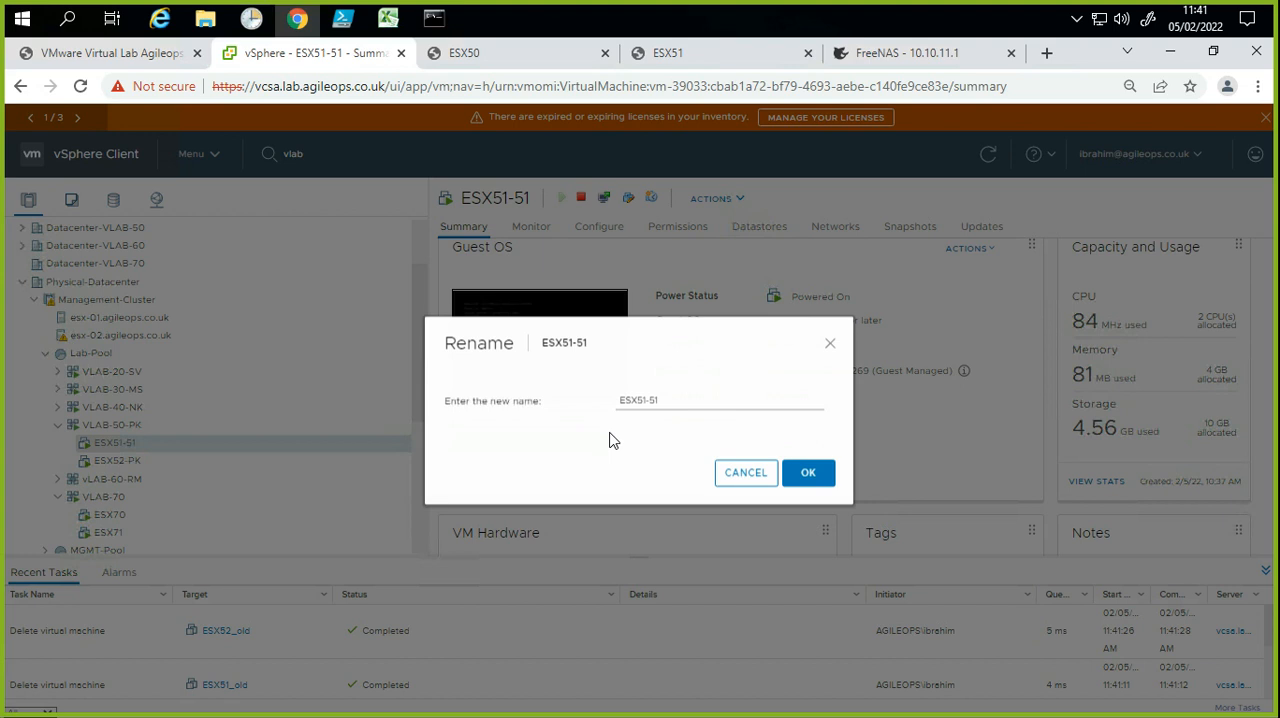
click(666, 397)
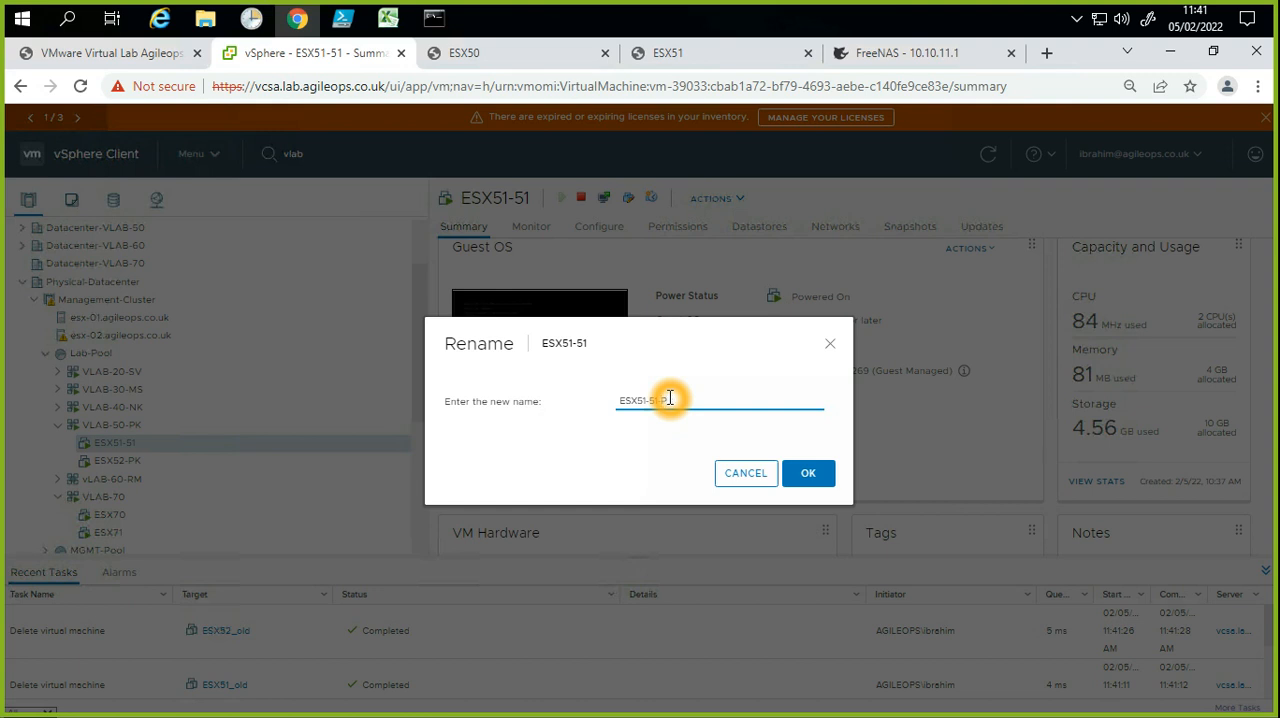
click(816, 482)
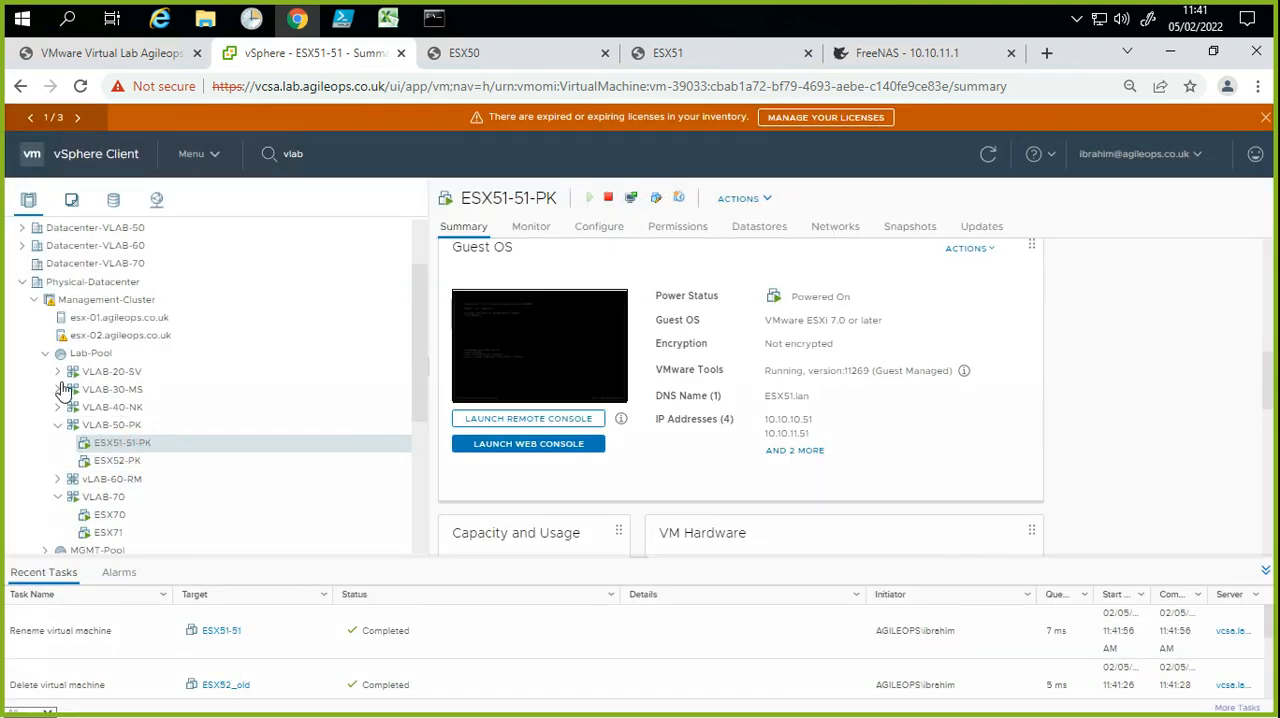
Step: Rename the first virtual machine in VLAB-50-PK to ESX51-PK
right_click(135, 447)
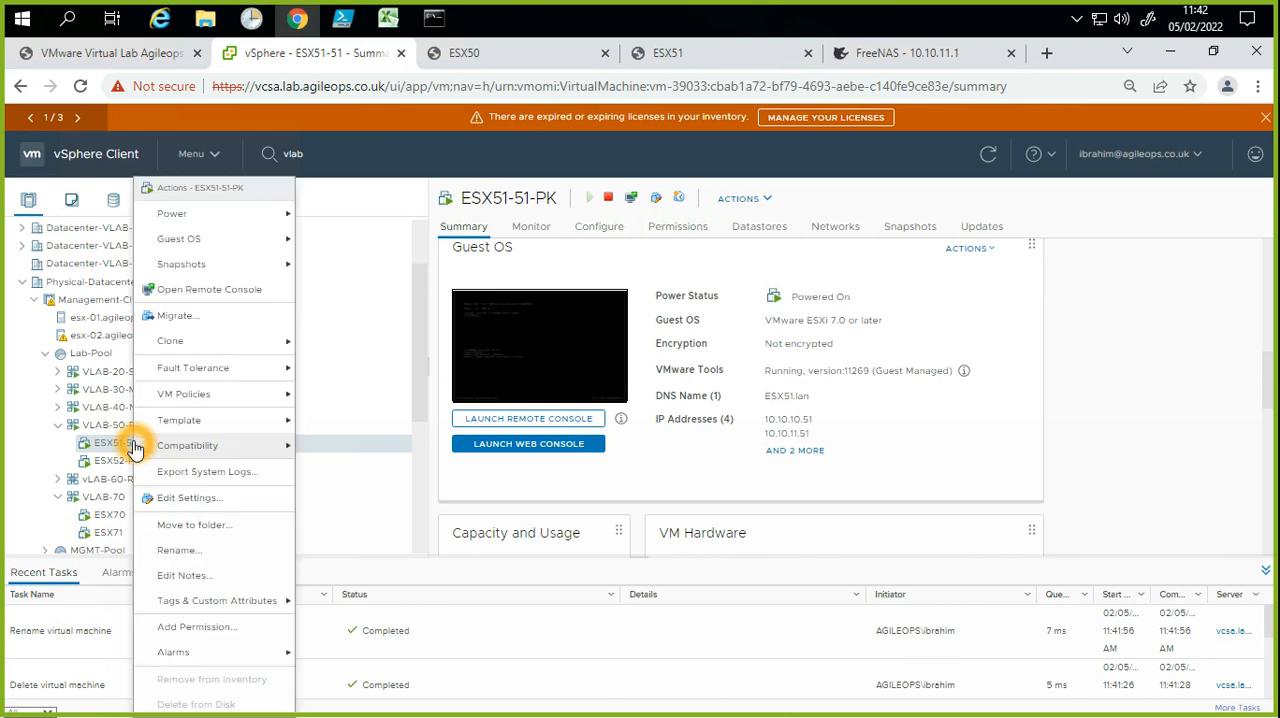
click(202, 560)
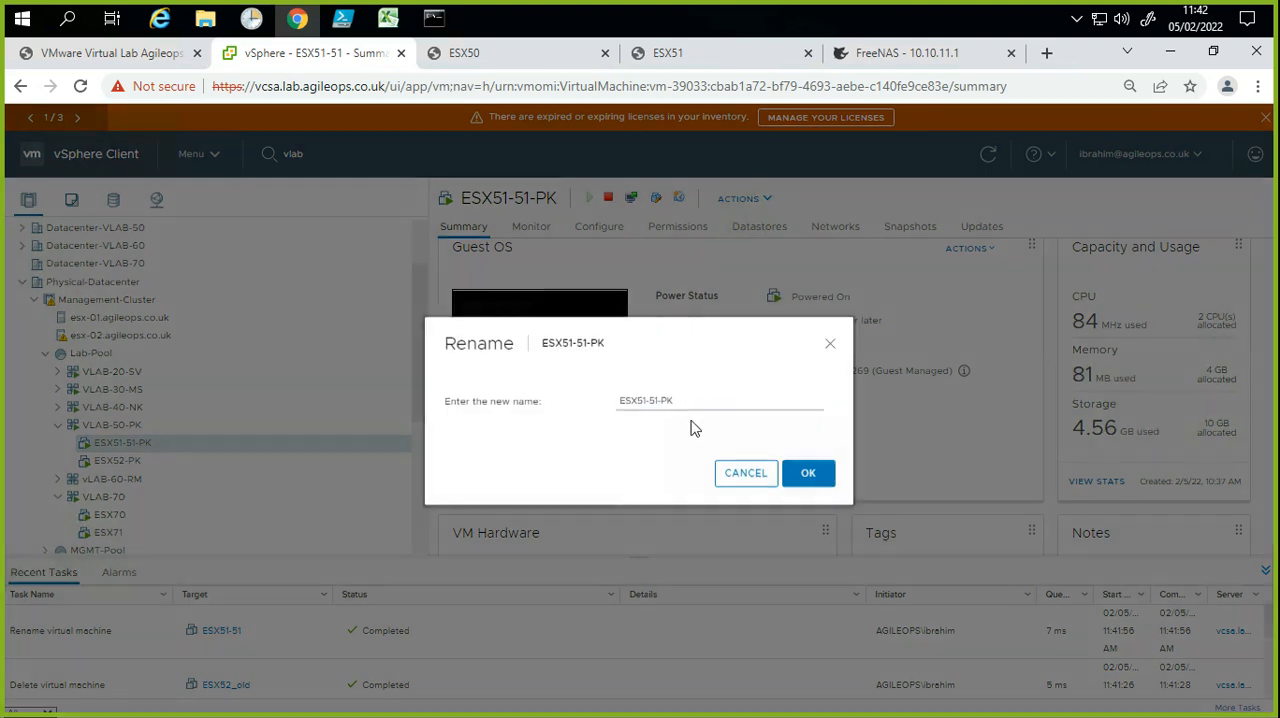
click(662, 402)
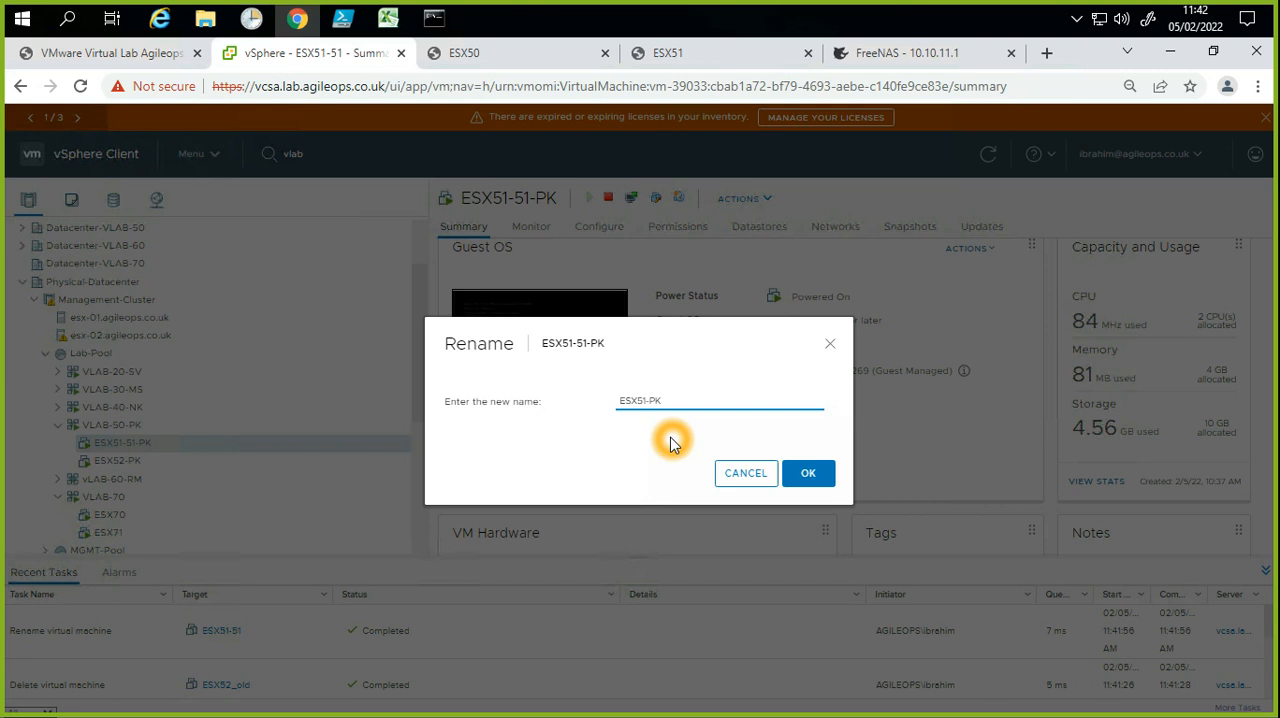
click(830, 471)
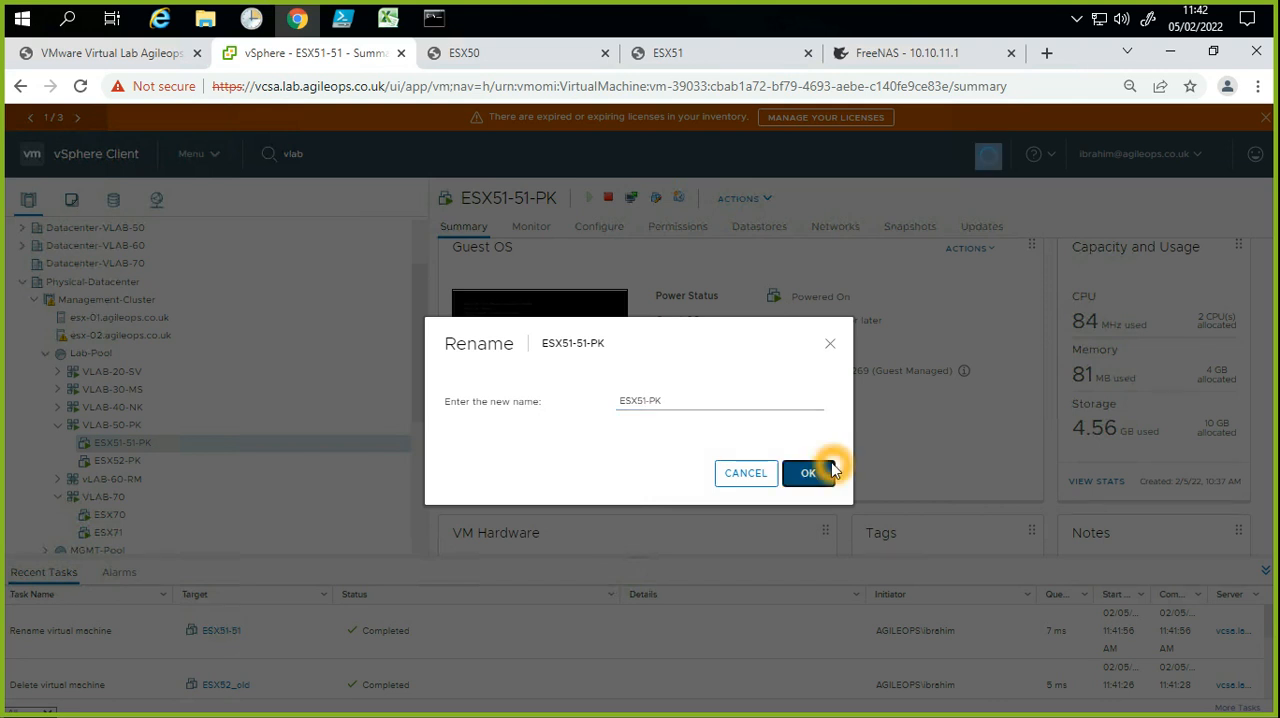
Step: Expand Datacenter-VLAB-50, collapse Physical-Datacenter and view the summary of host esx-51.lab.agileops.co.uk
click(23, 228)
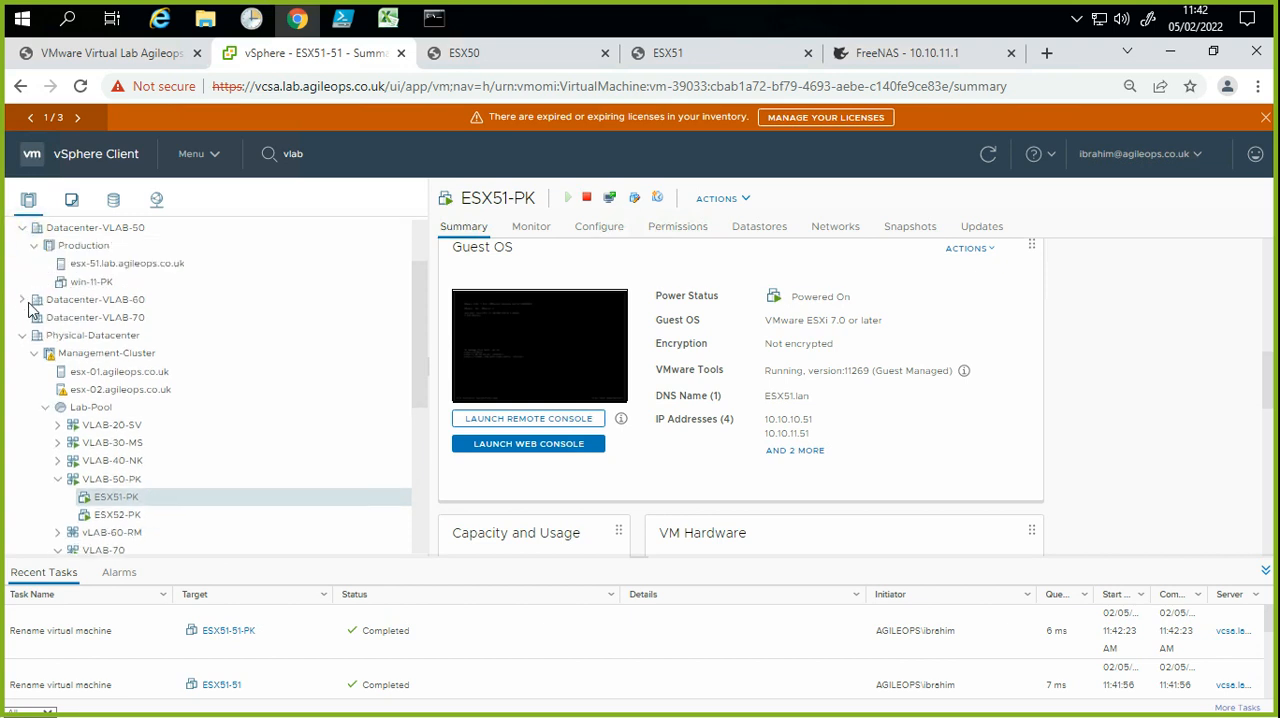
click(32, 337)
click(22, 335)
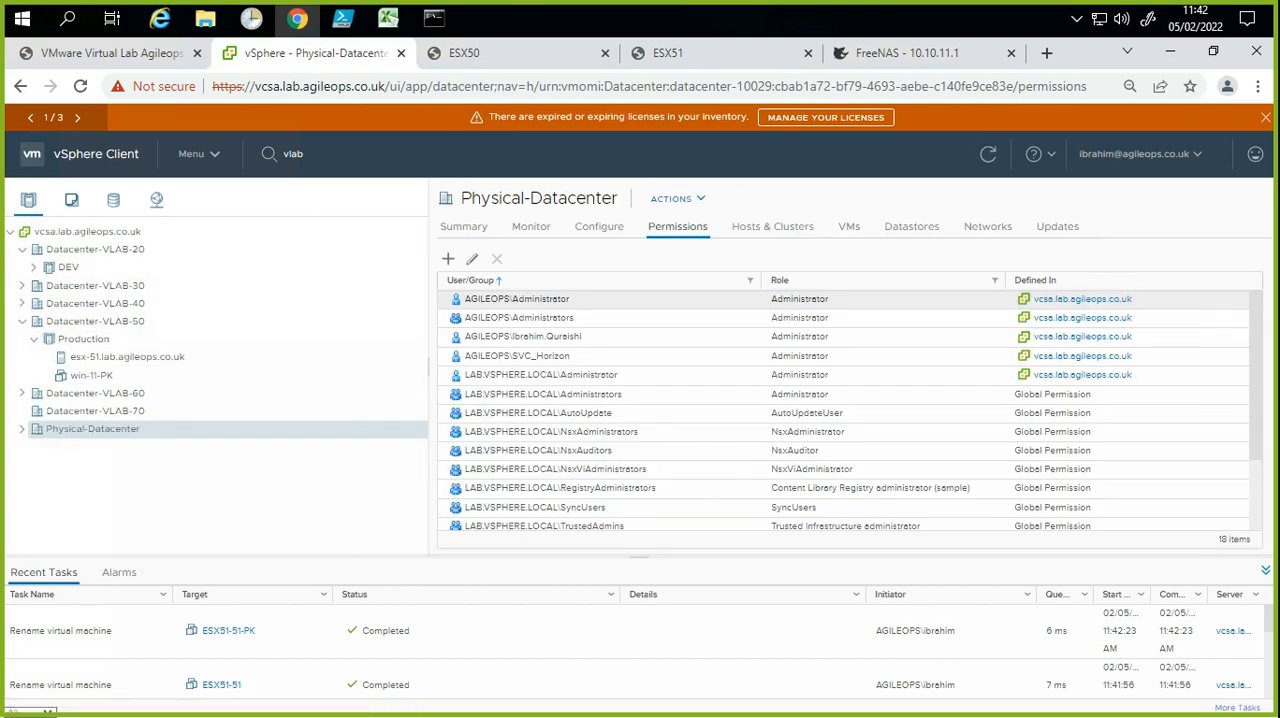
mouse_move(433, 14)
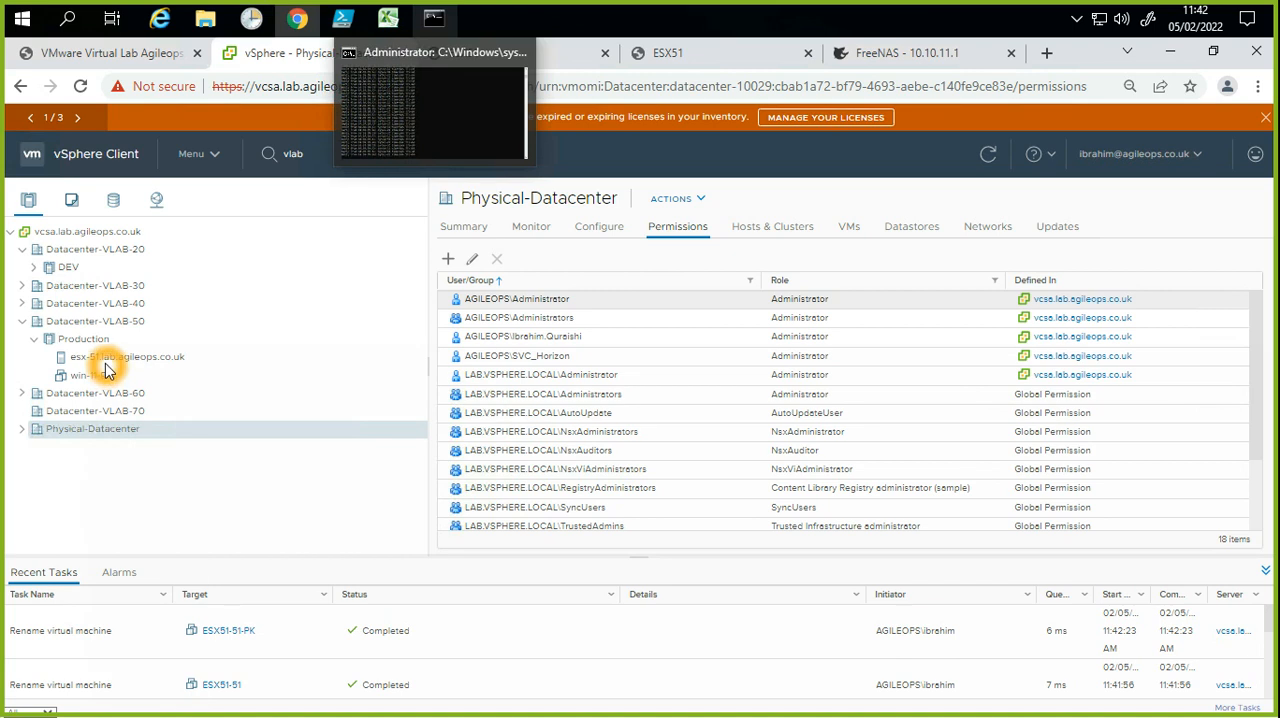
click(105, 358)
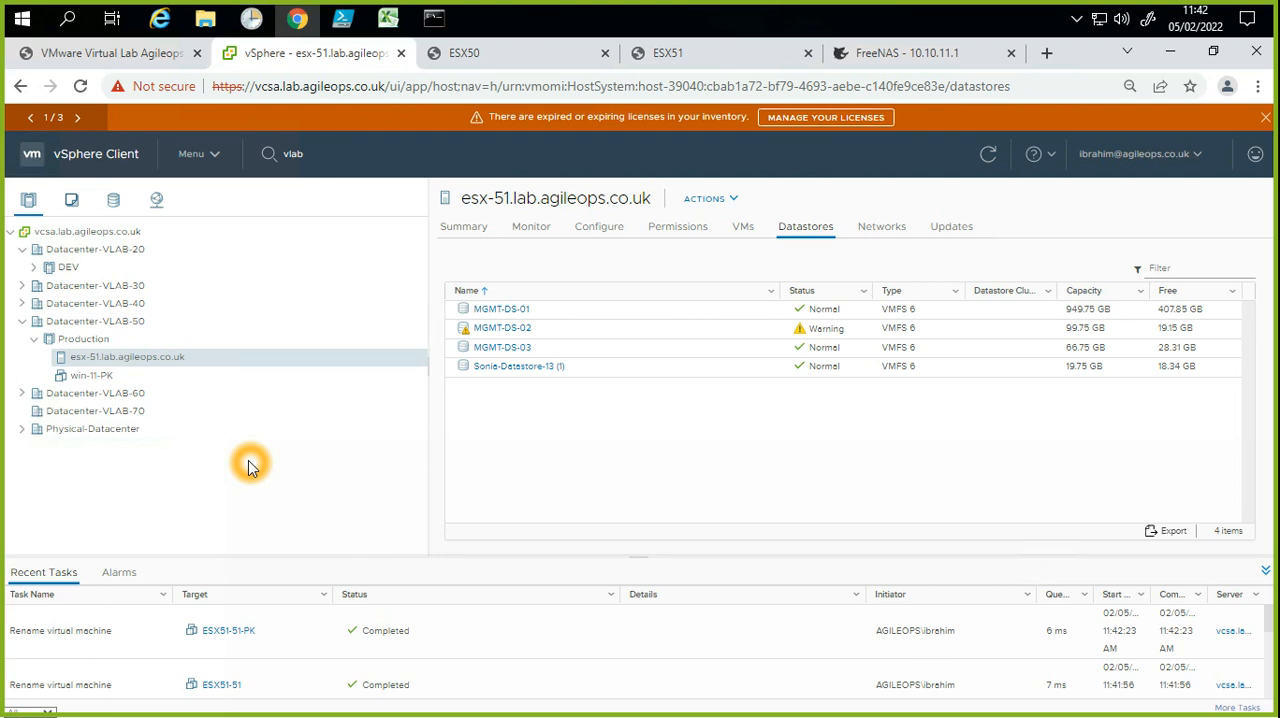
click(465, 228)
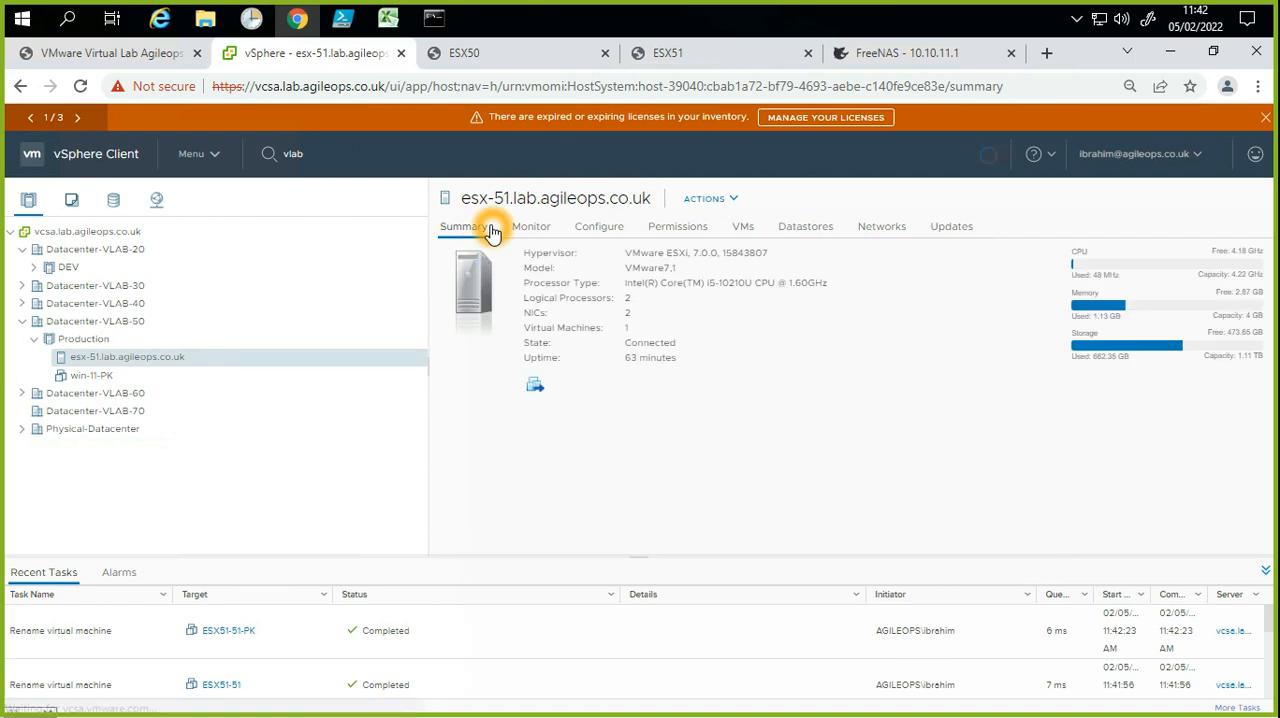
Step: Review the storage adapters and the virtual switches vSwitch0 and vSwitch1 in the configuration of esx-51.lab.agileops.co.uk
click(612, 226)
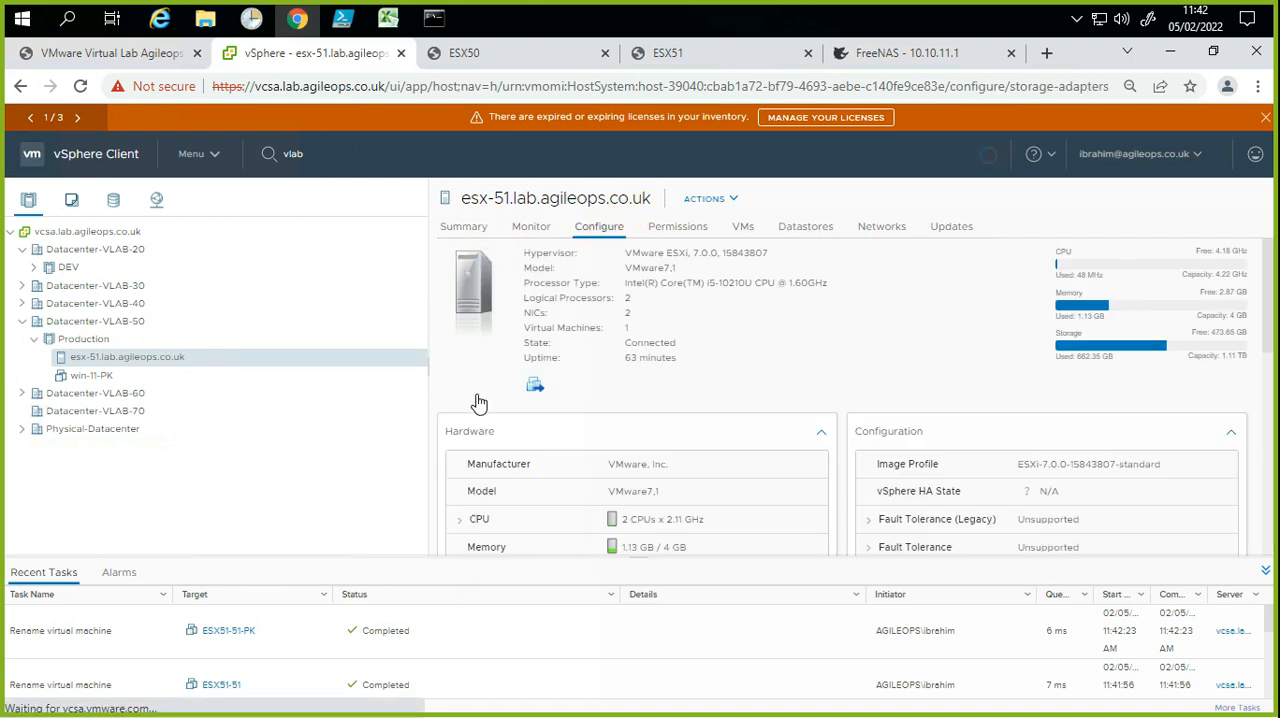
click(530, 289)
click(716, 345)
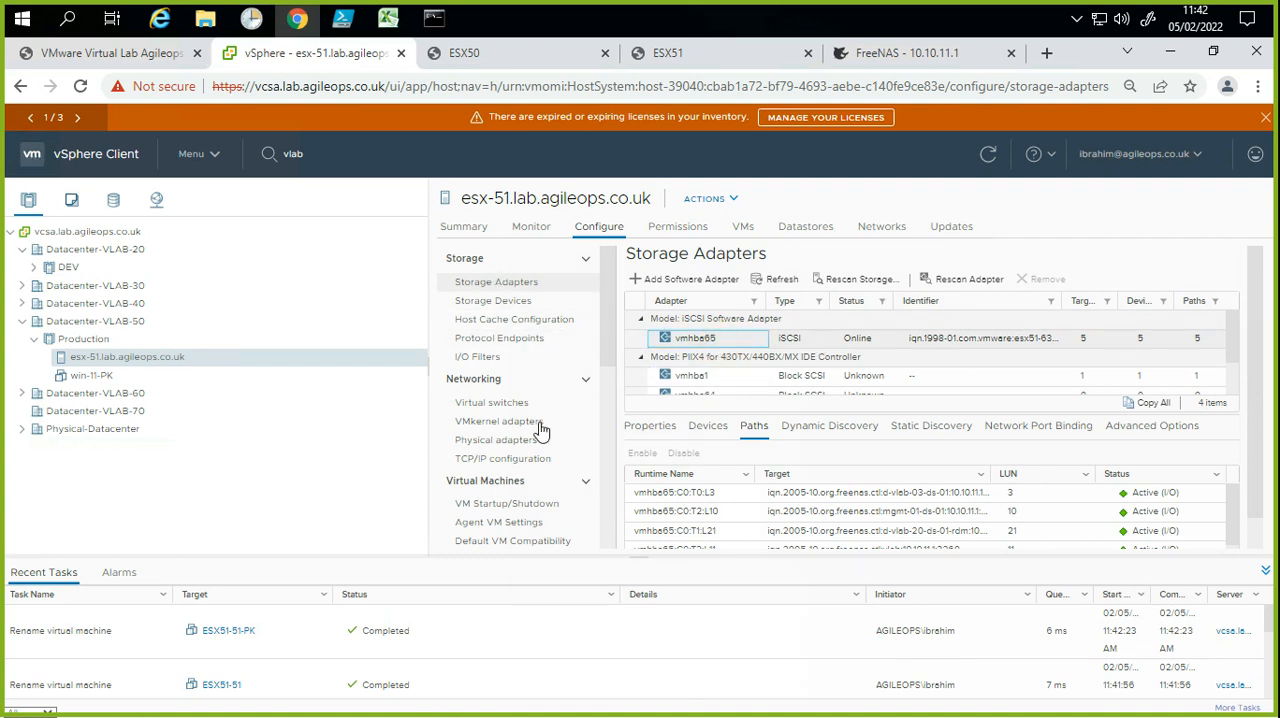
click(493, 403)
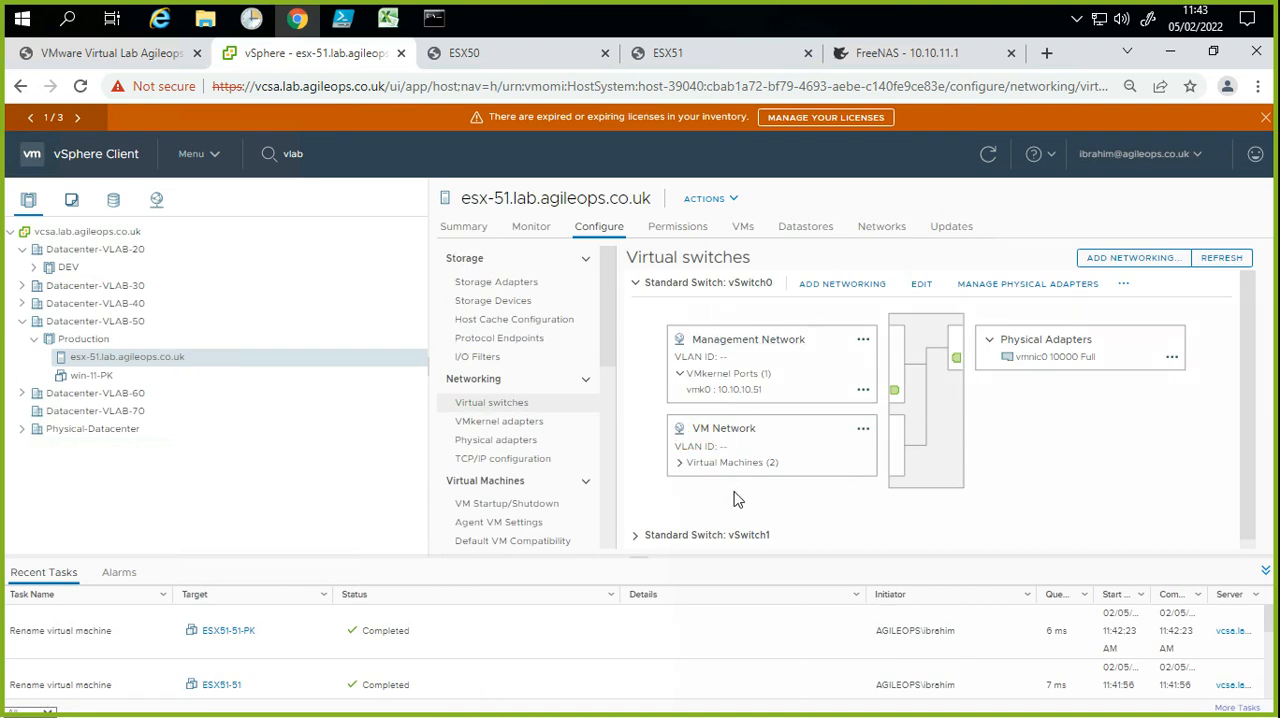
scroll(735, 493, down, 1)
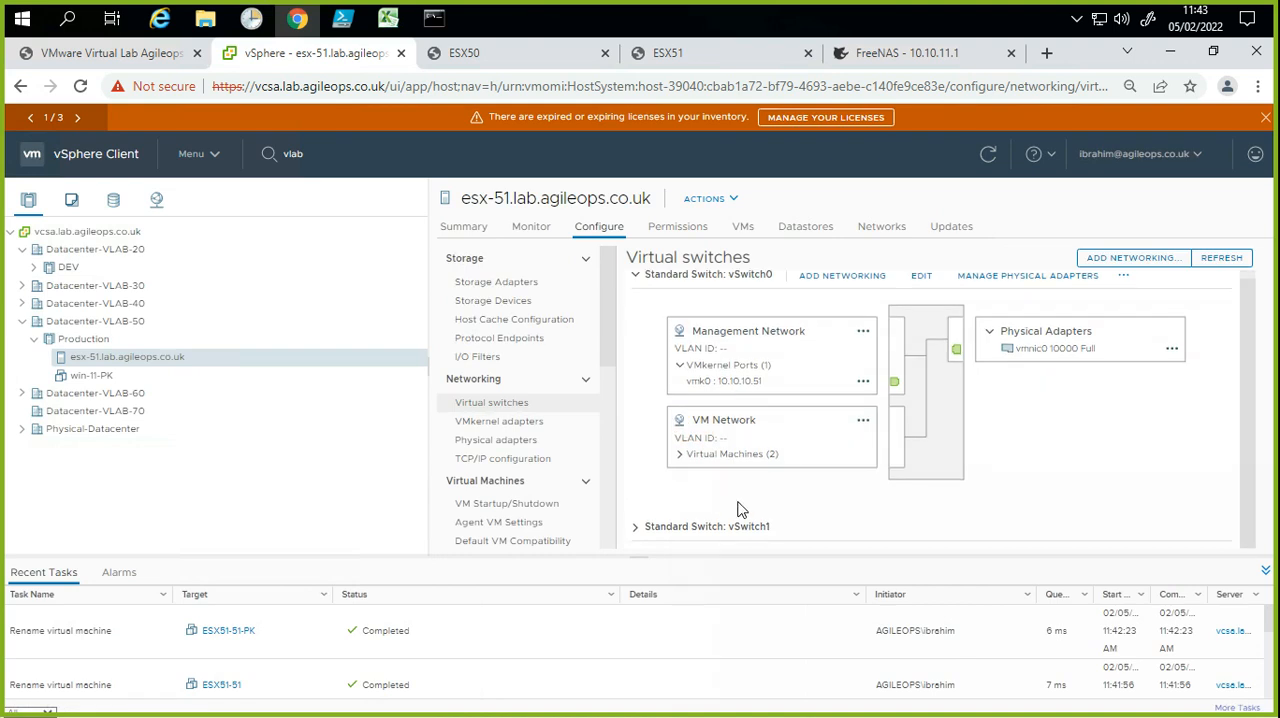
click(636, 527)
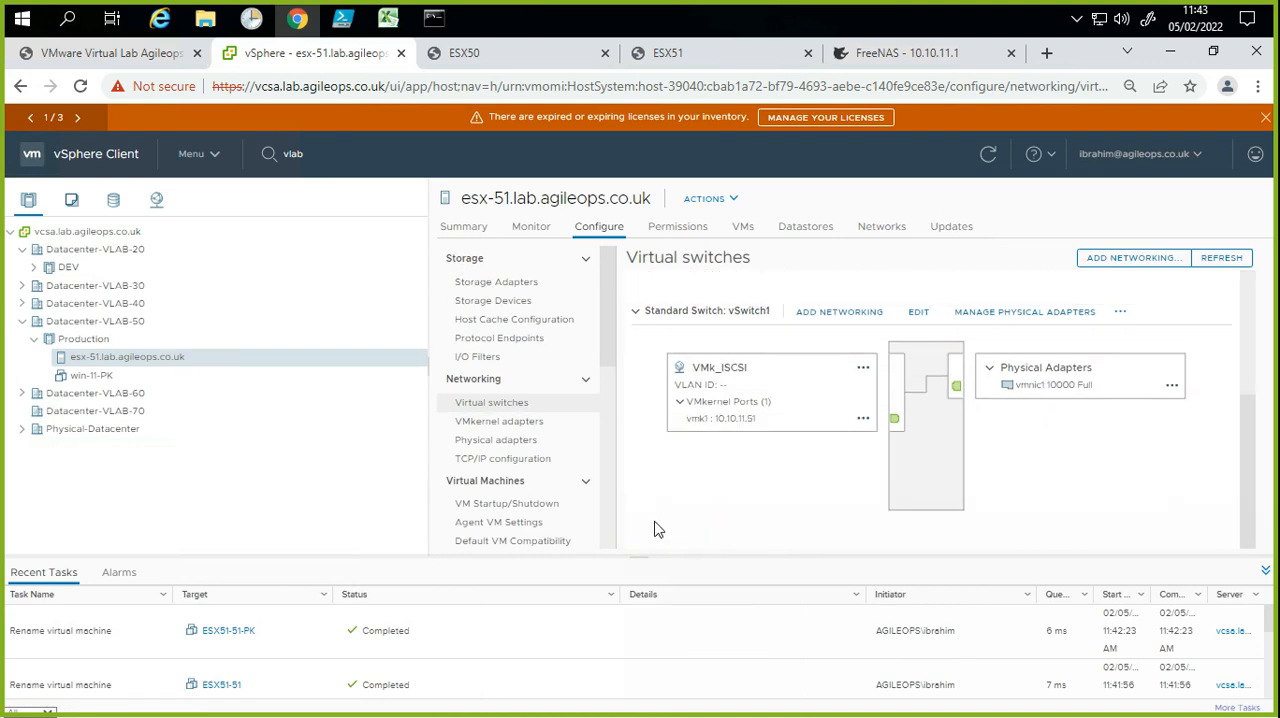
Step: View the time configuration of host esx-51.lab.agileops.co.uk
click(540, 510)
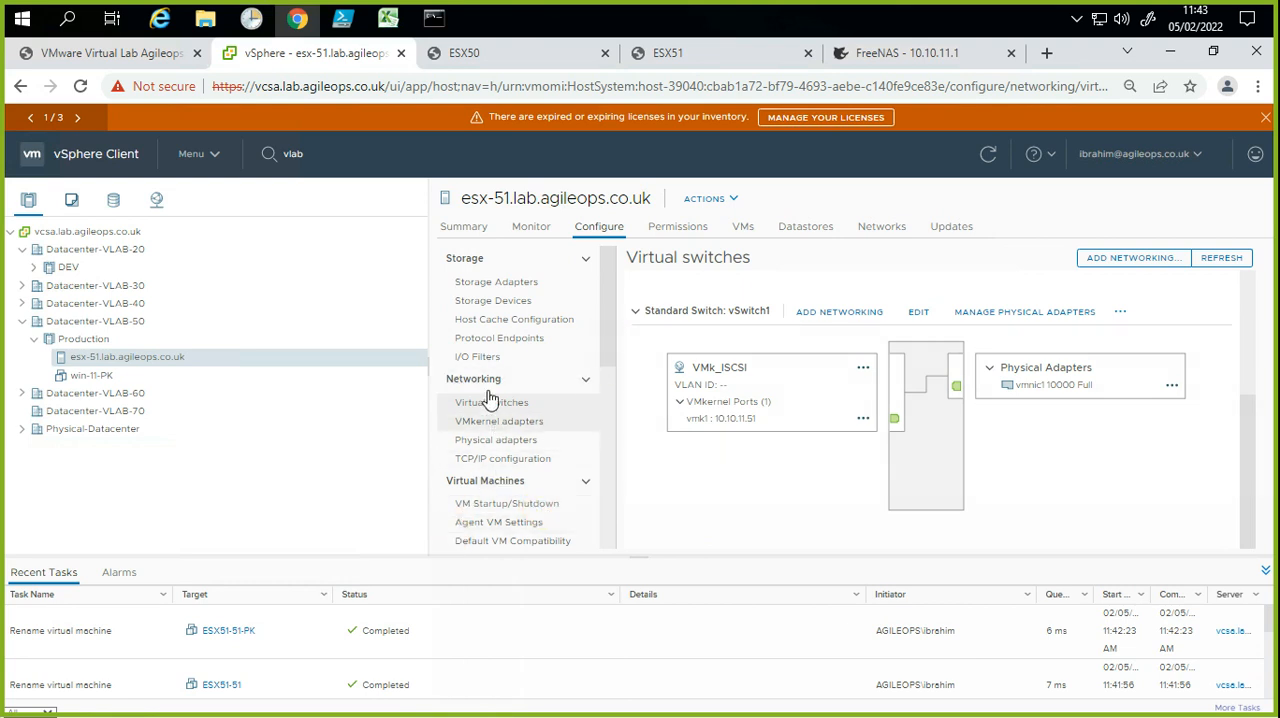
drag(607, 323, 603, 403)
click(538, 420)
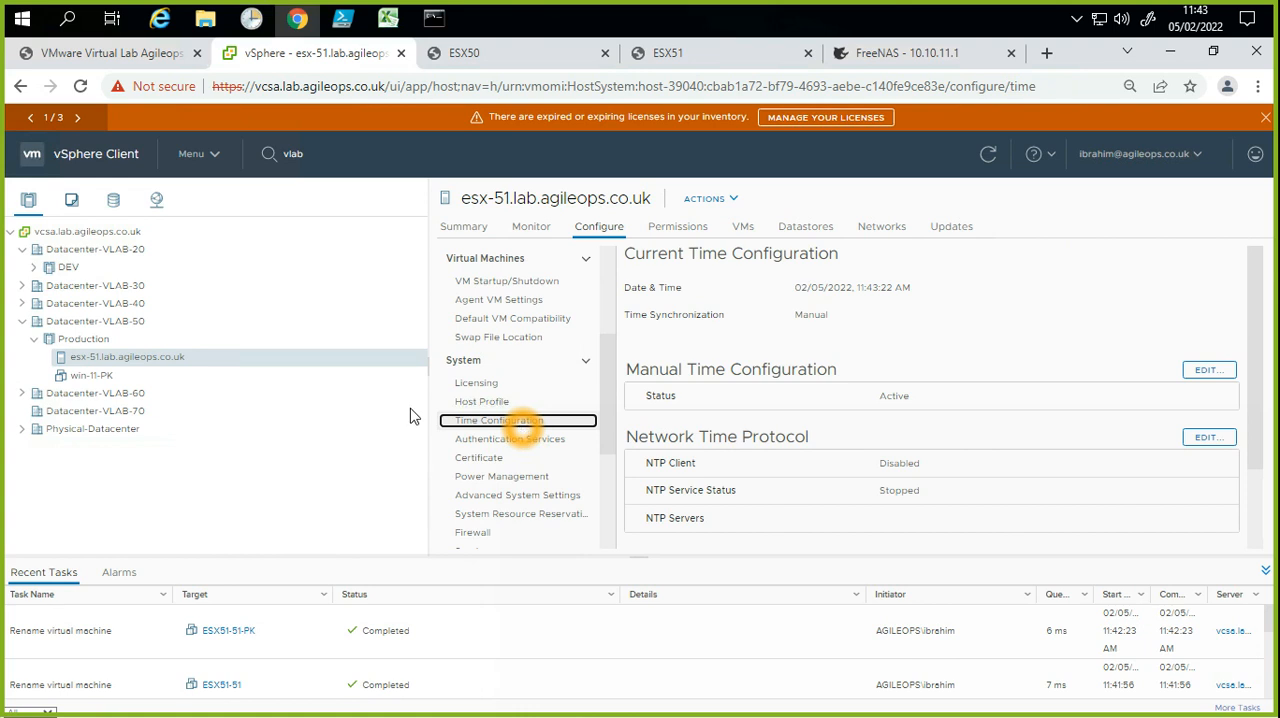
Step: Copy the NTP server list from the Network Time Protocol settings of esx-01.agileops.co.uk and cancel the edit
click(23, 428)
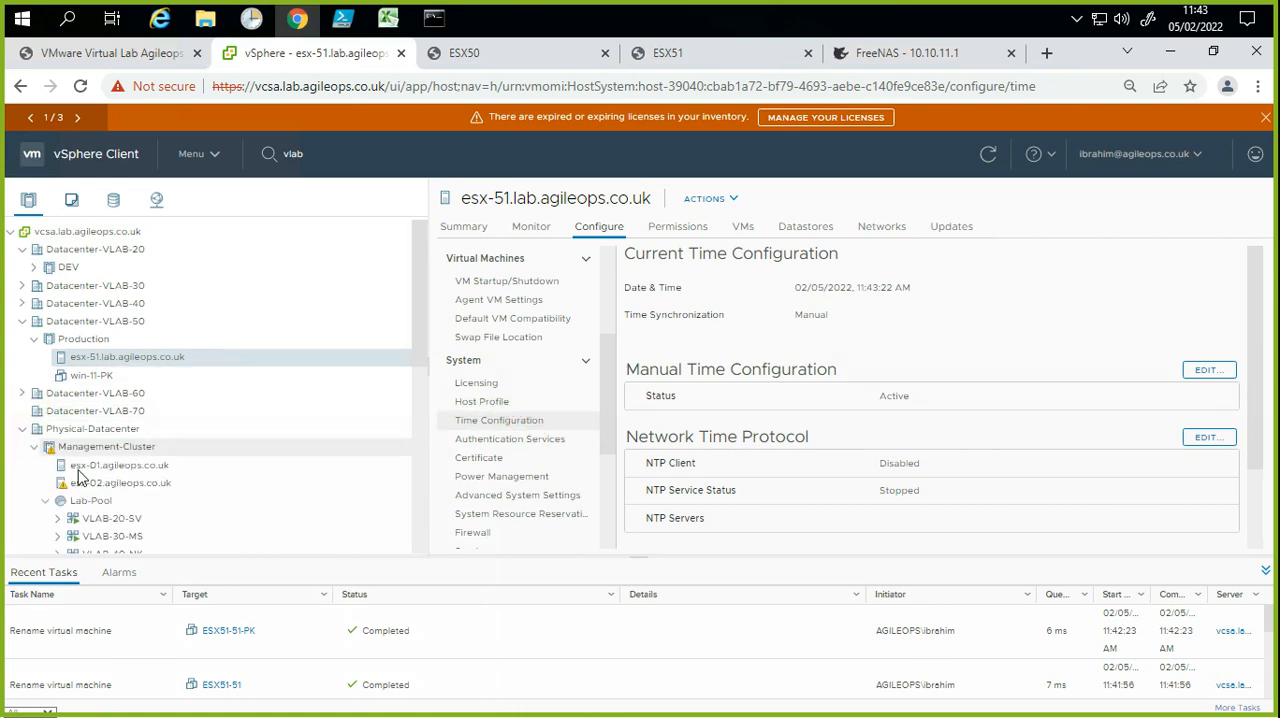
click(110, 466)
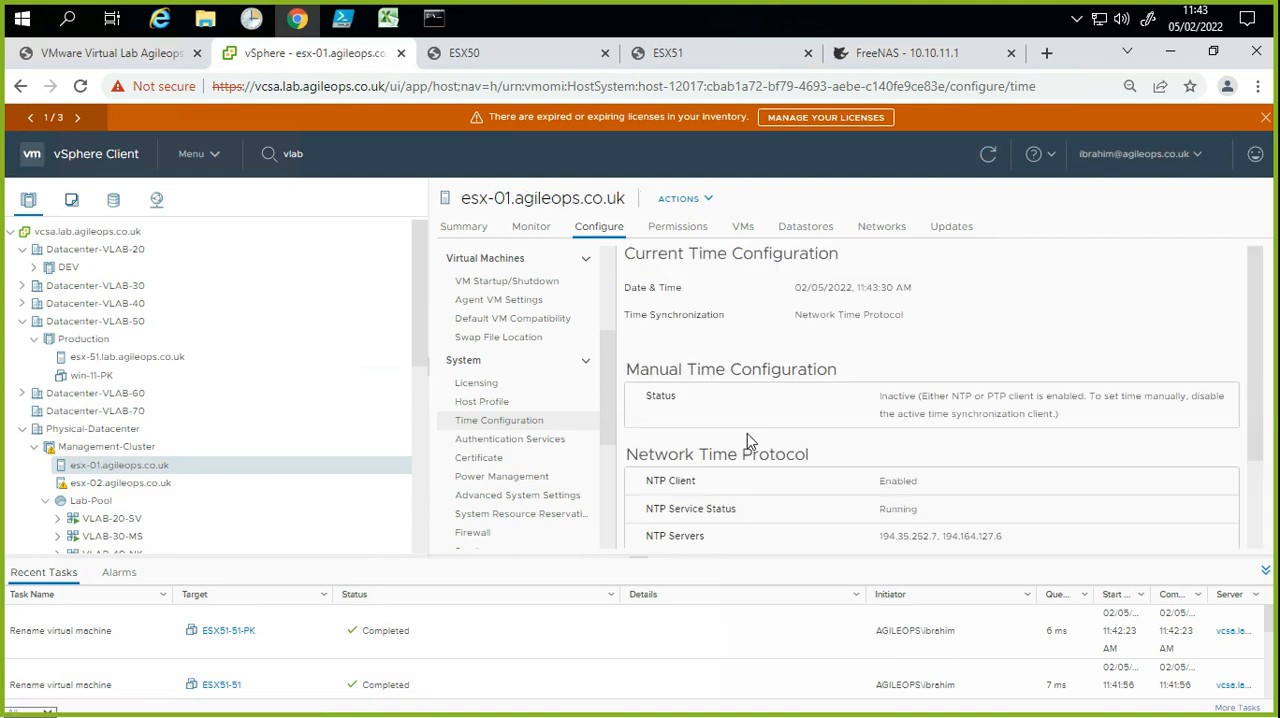
click(1195, 456)
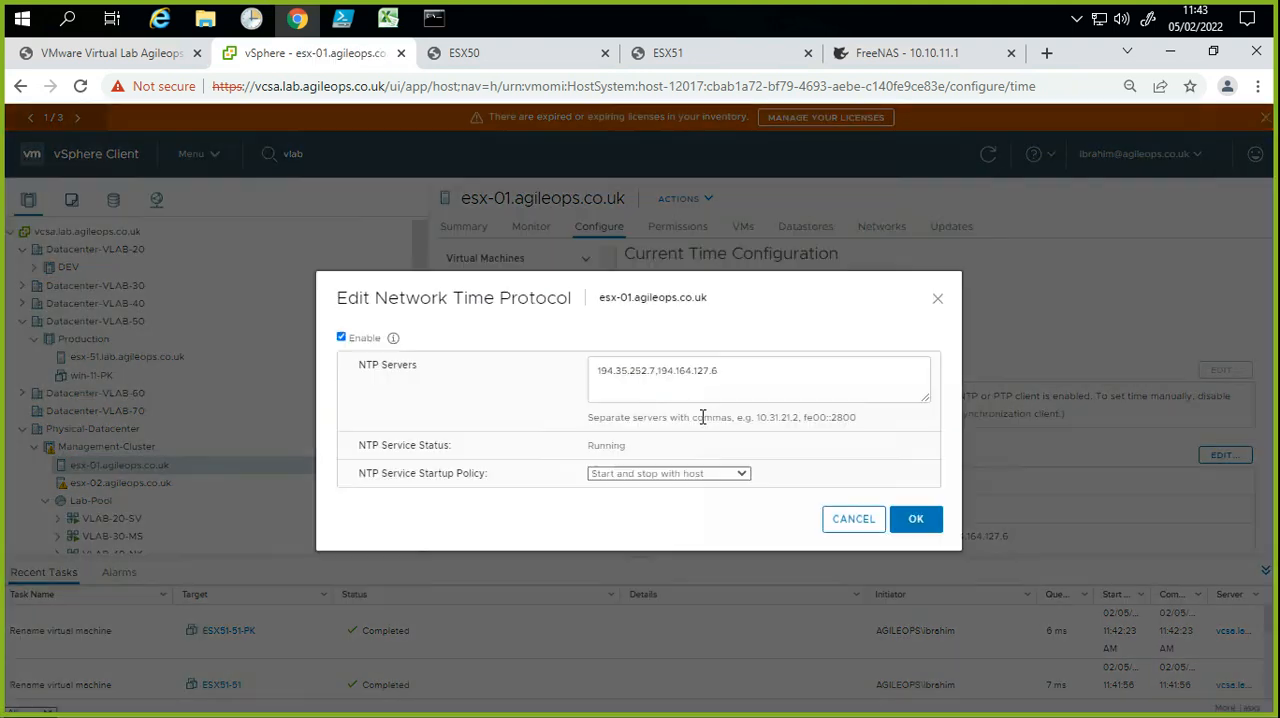
click(726, 376)
drag(692, 377, 586, 382)
key(ctrl+c)
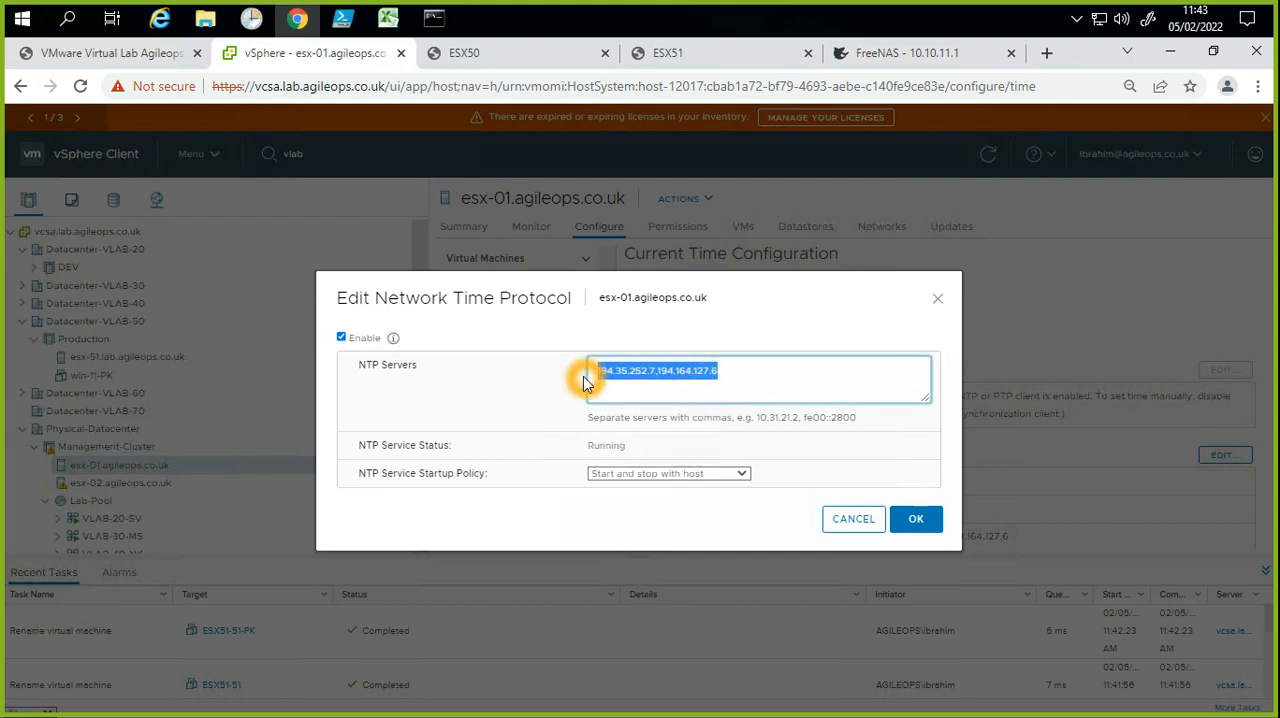
click(830, 521)
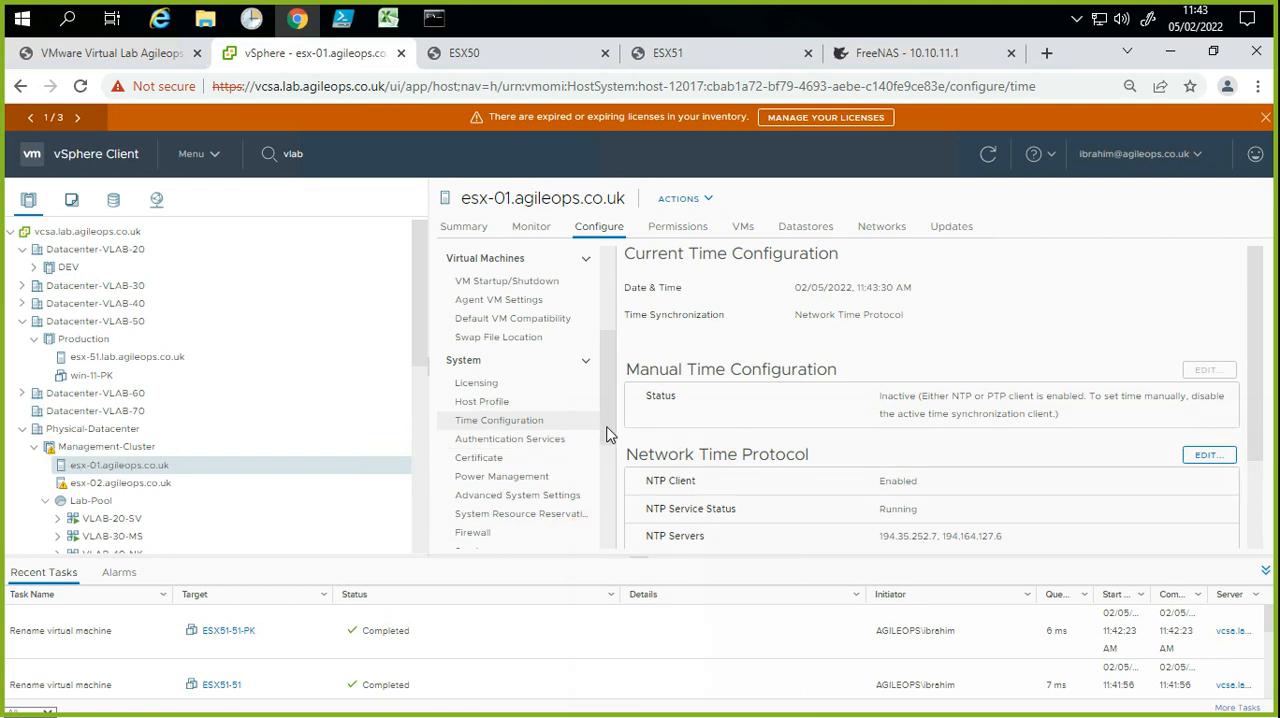
Step: Collapse Physical-Datacenter and return to the time configuration of esx-51.lab.agileops.co.uk
click(22, 429)
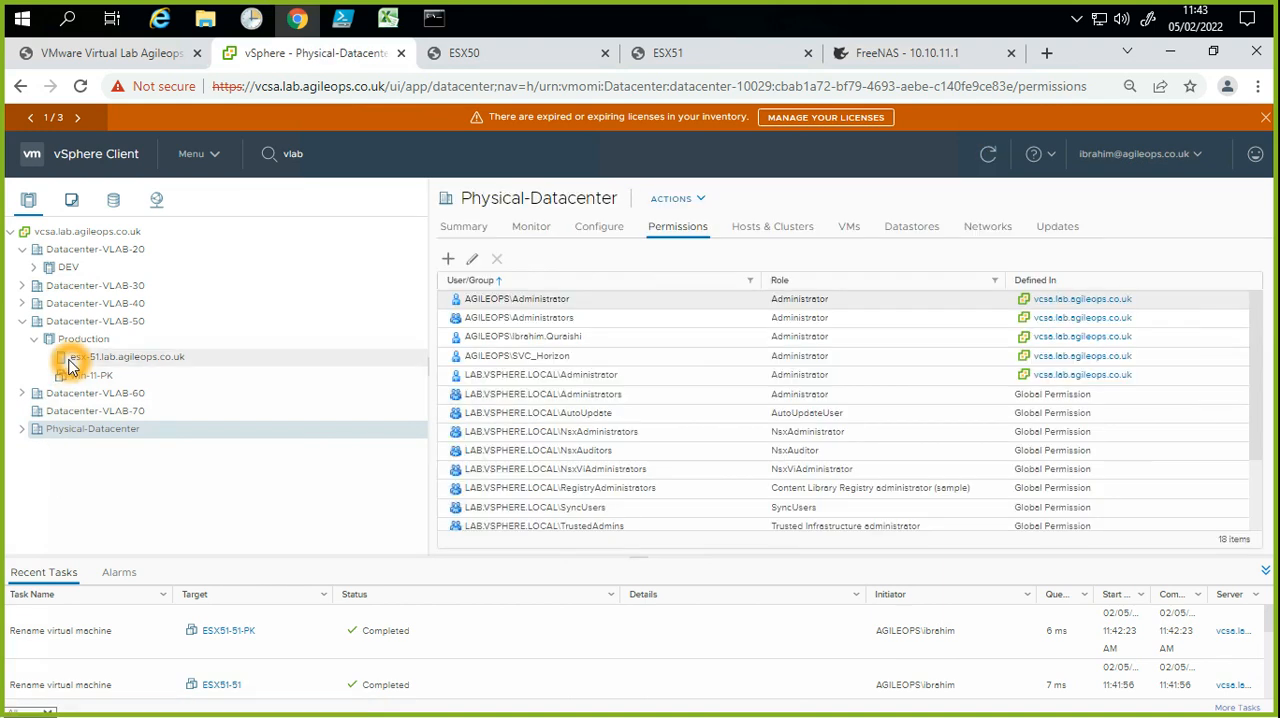
click(84, 362)
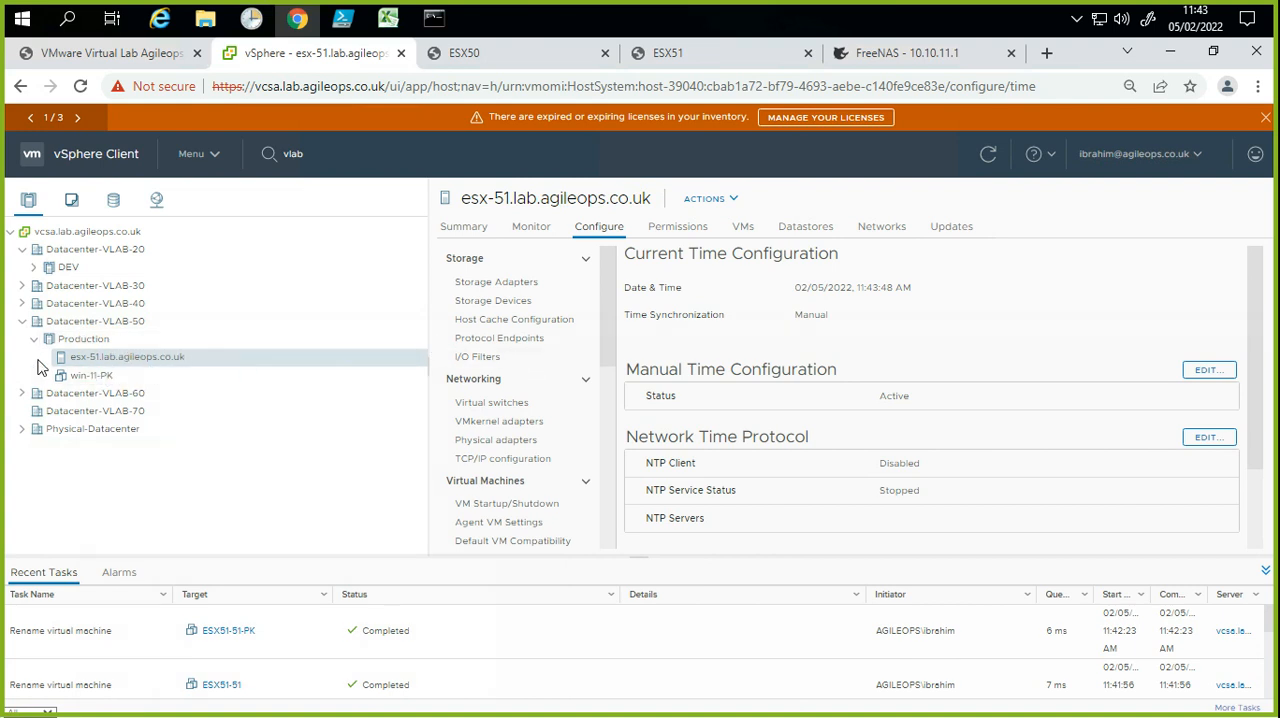
click(100, 358)
click(149, 360)
click(184, 358)
click(1245, 403)
click(1210, 441)
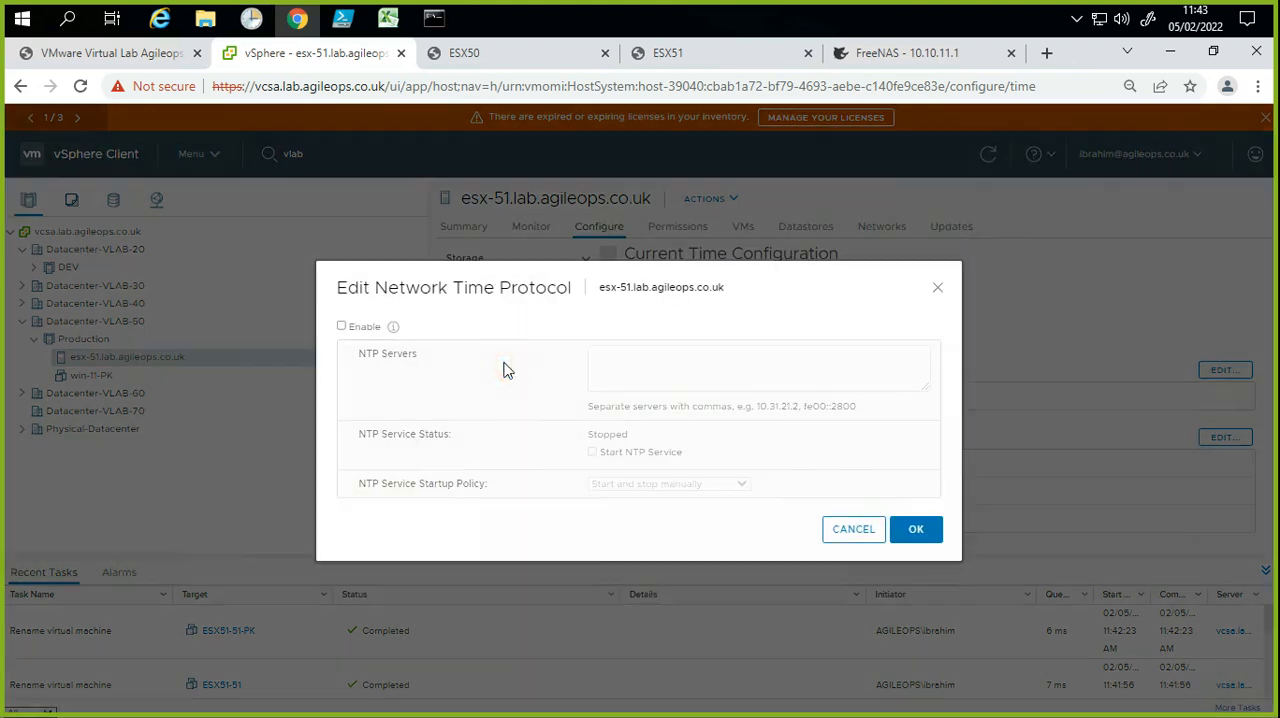
click(505, 365)
click(940, 288)
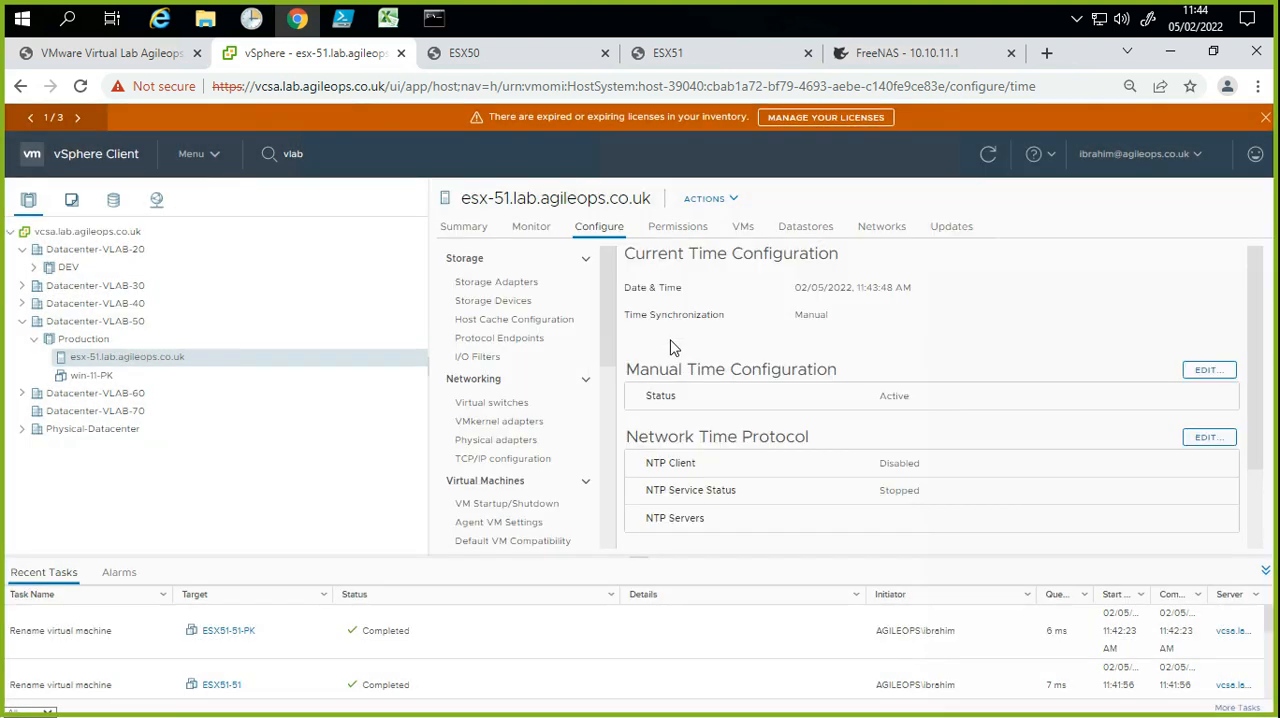
Step: Compare the date and time of esx-51.lab.agileops.co.uk with the Windows system clock
click(818, 303)
click(851, 297)
click(879, 296)
click(882, 300)
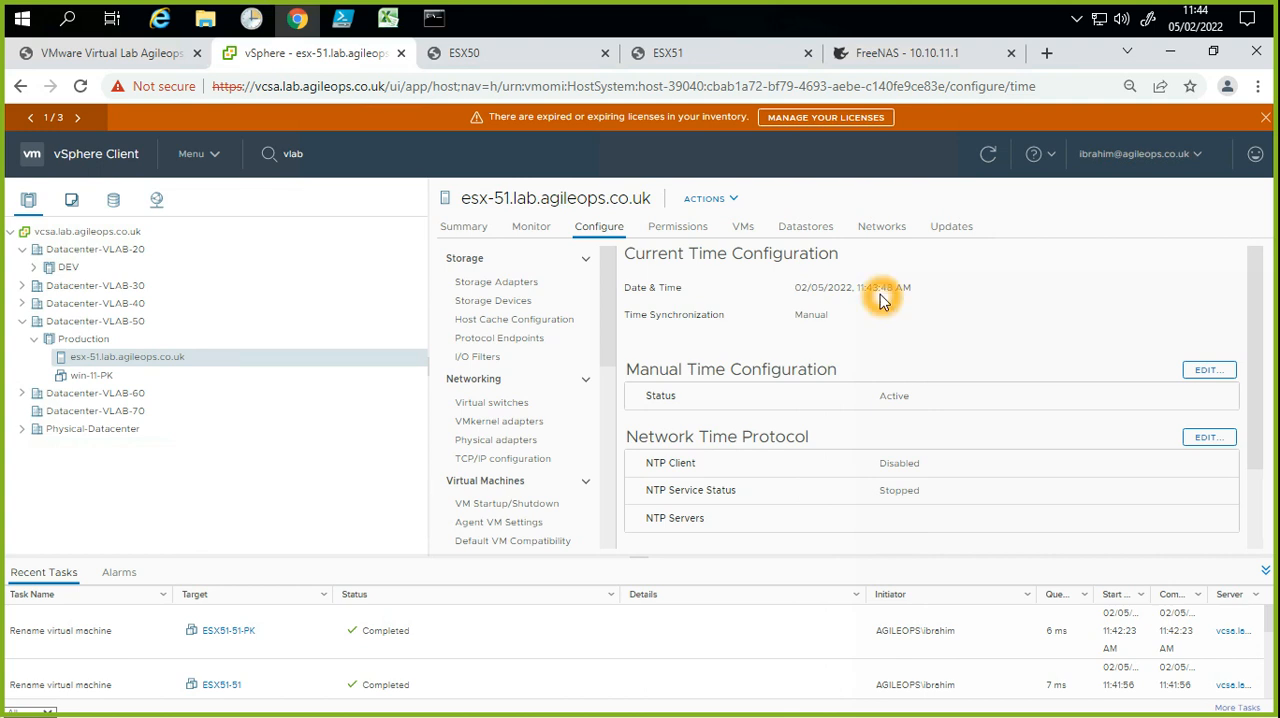
mouse_move(1202, 22)
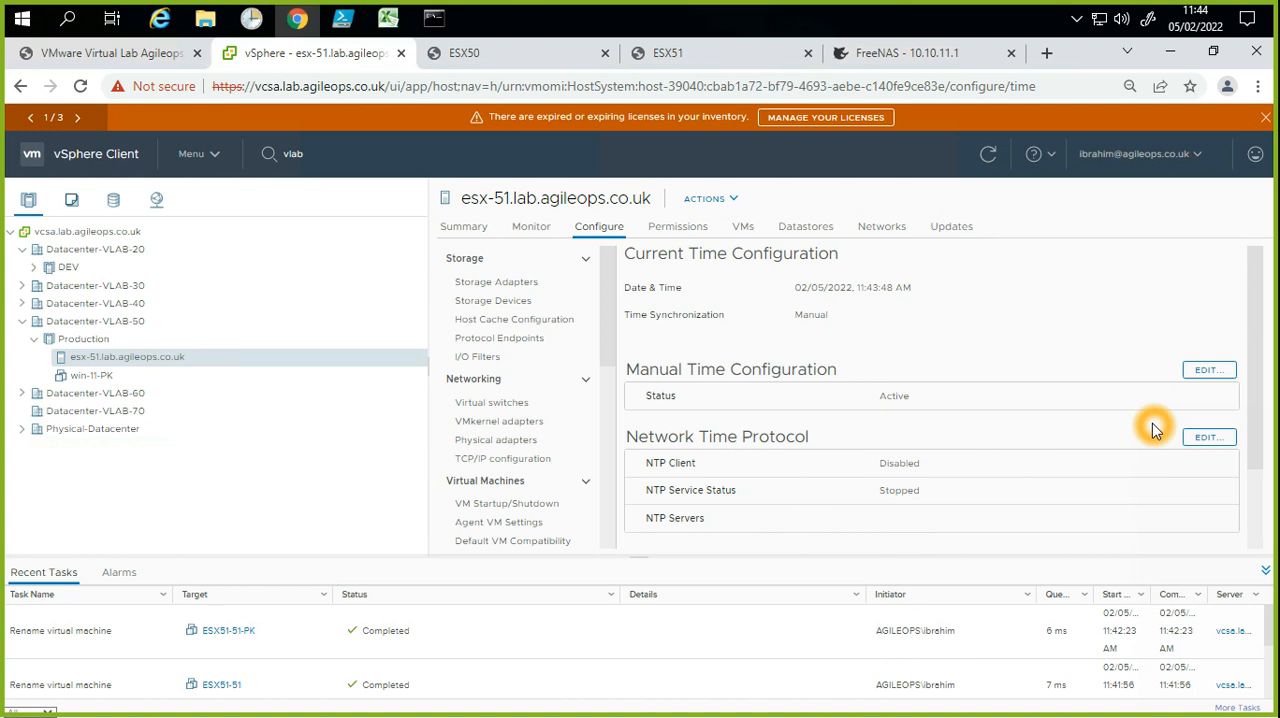
Step: Enable the NTP client on esx-51.lab.agileops.co.uk with servers 194.35.252.7,194.164.127.6 and select starting the NTP service
click(1210, 444)
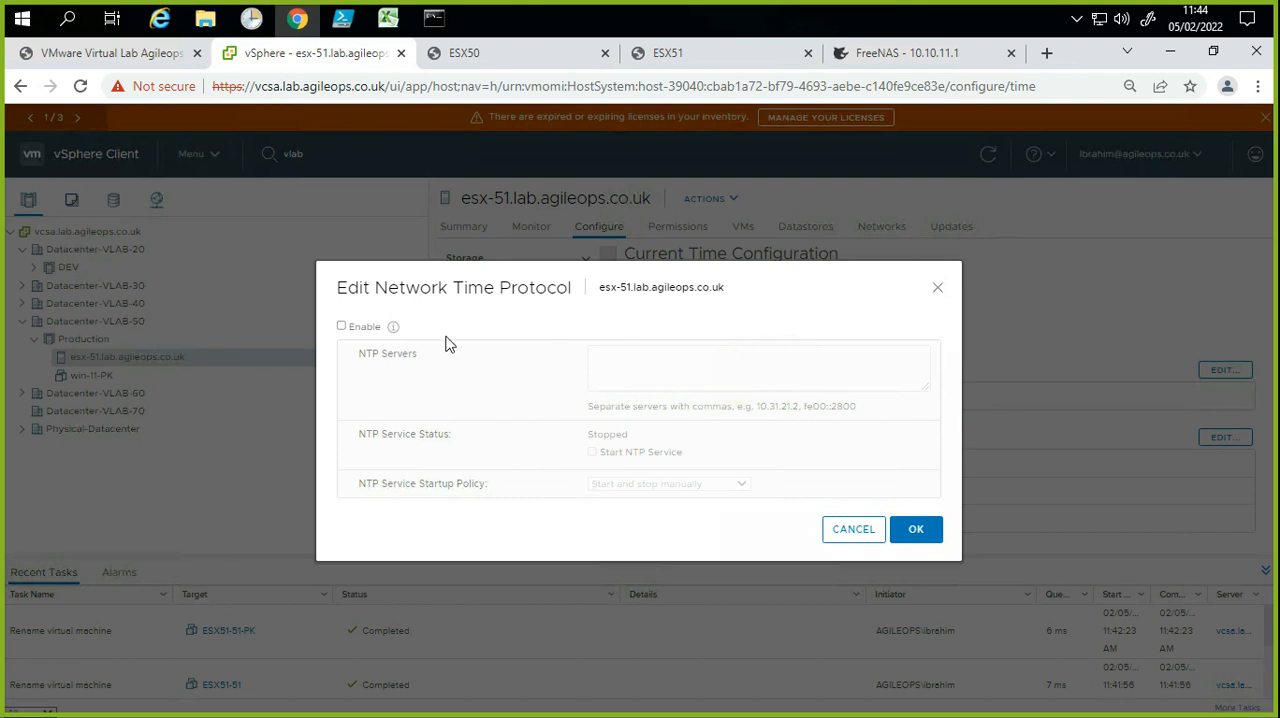
click(363, 331)
click(631, 380)
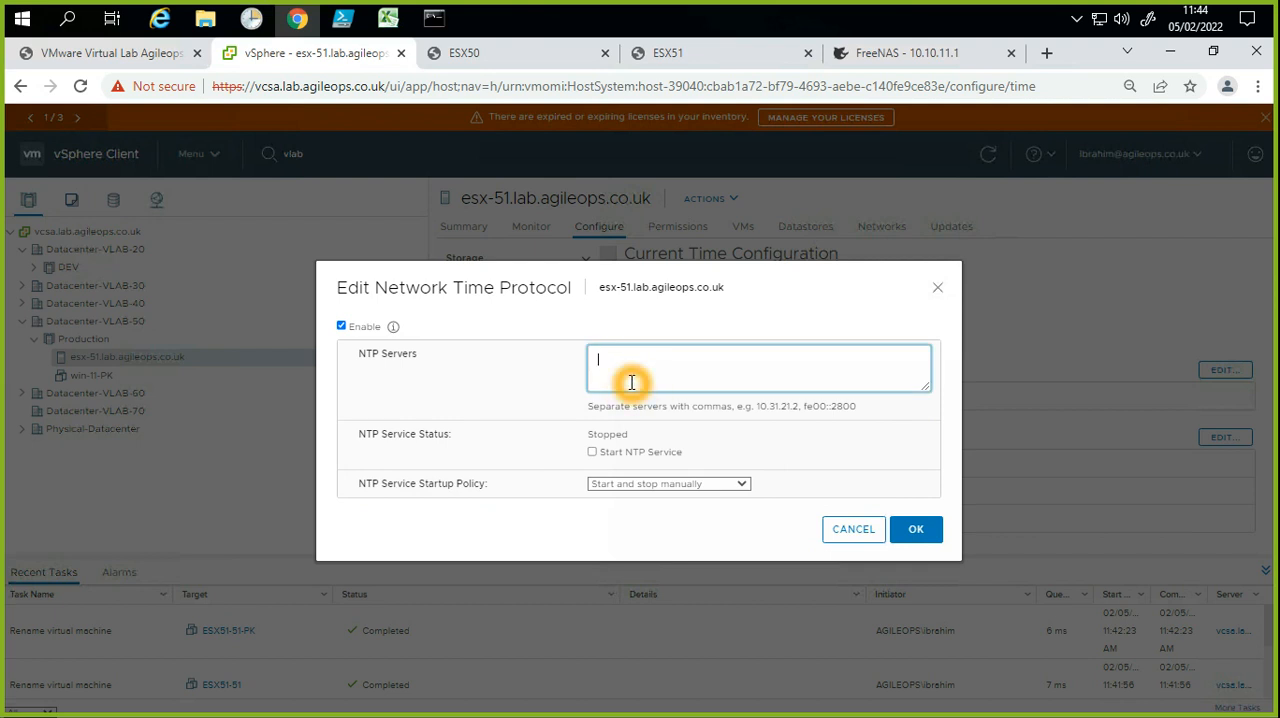
key(ctrl+v)
click(602, 456)
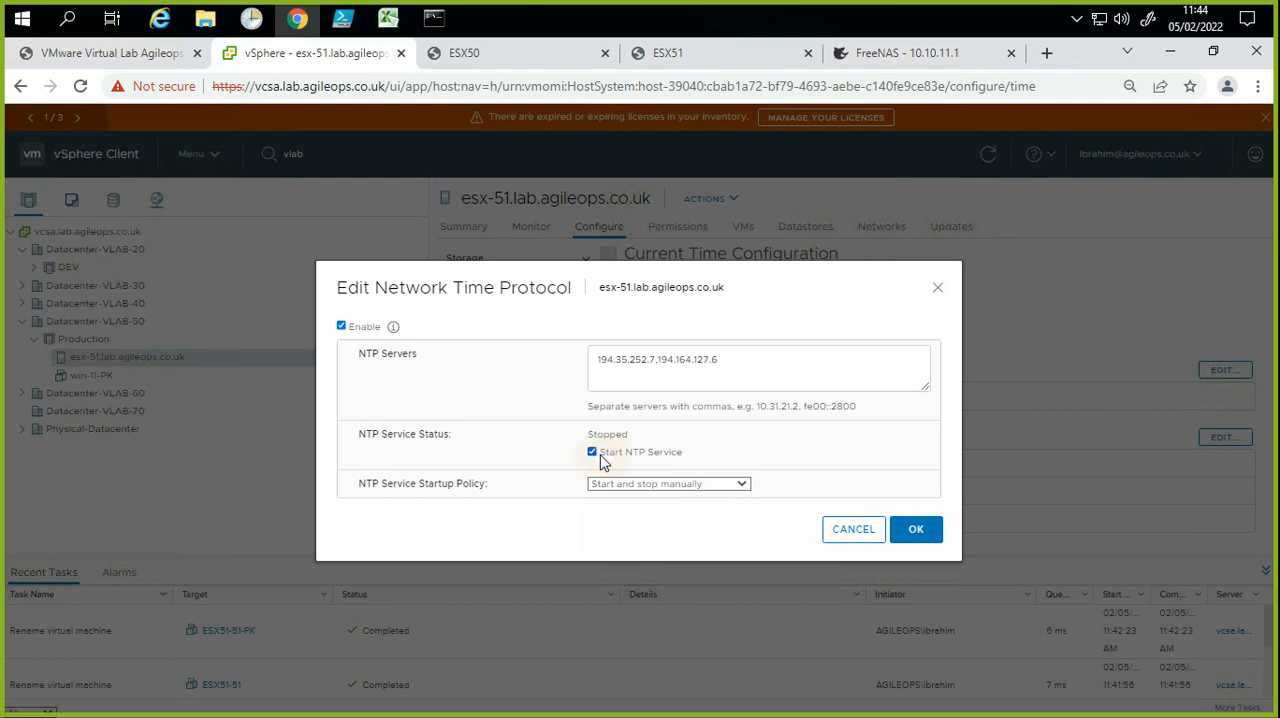
Step: Set the NTP service startup policy to Start and stop with host and apply the Network Time Protocol settings
click(657, 500)
click(702, 496)
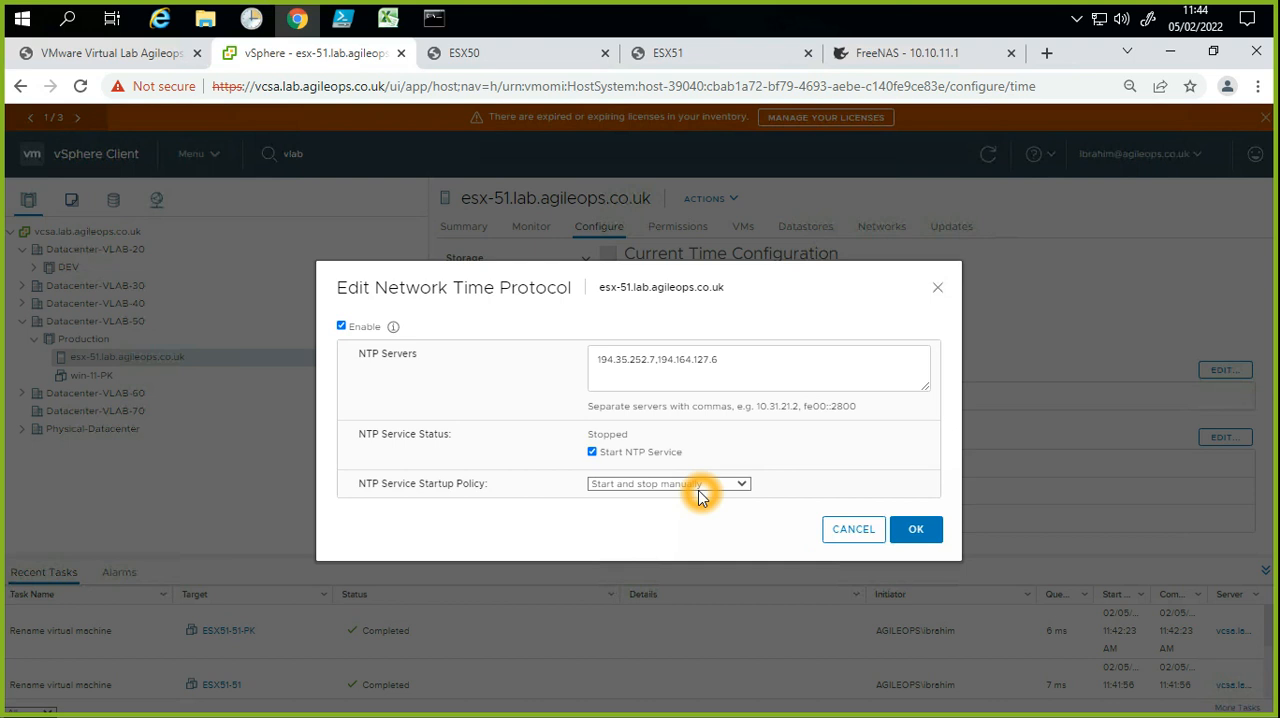
click(716, 486)
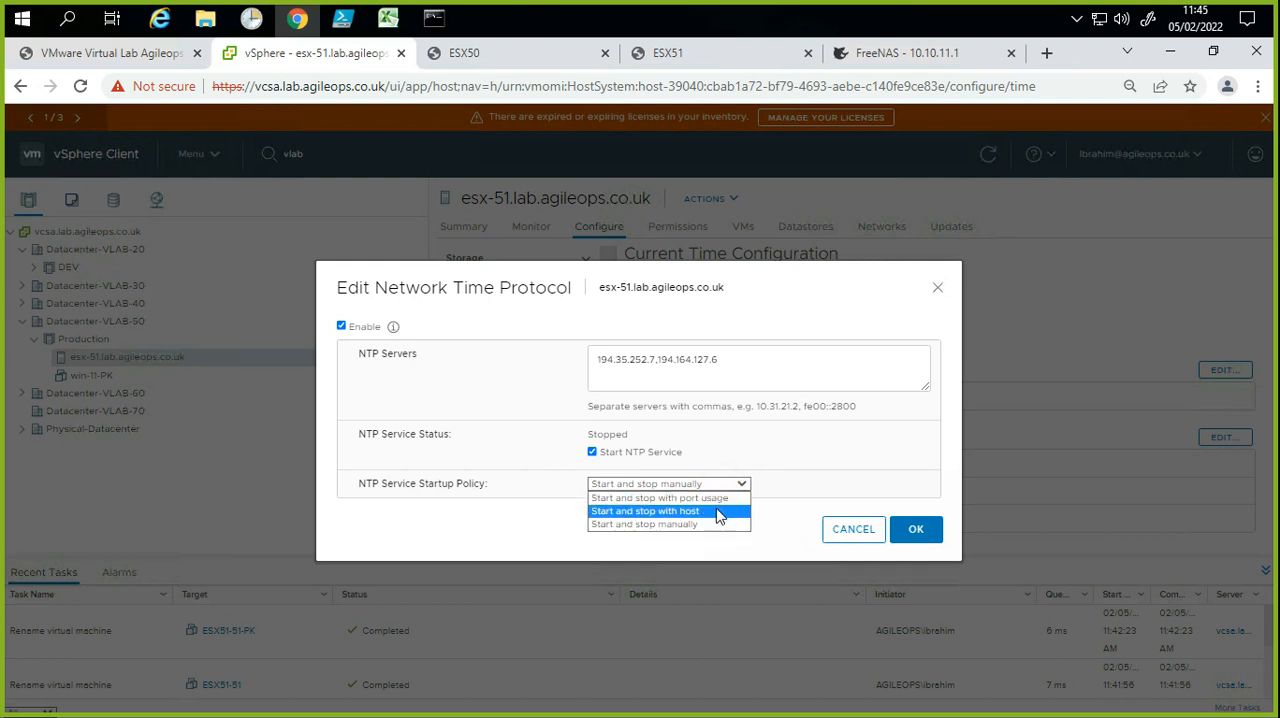
click(722, 504)
click(727, 506)
click(741, 513)
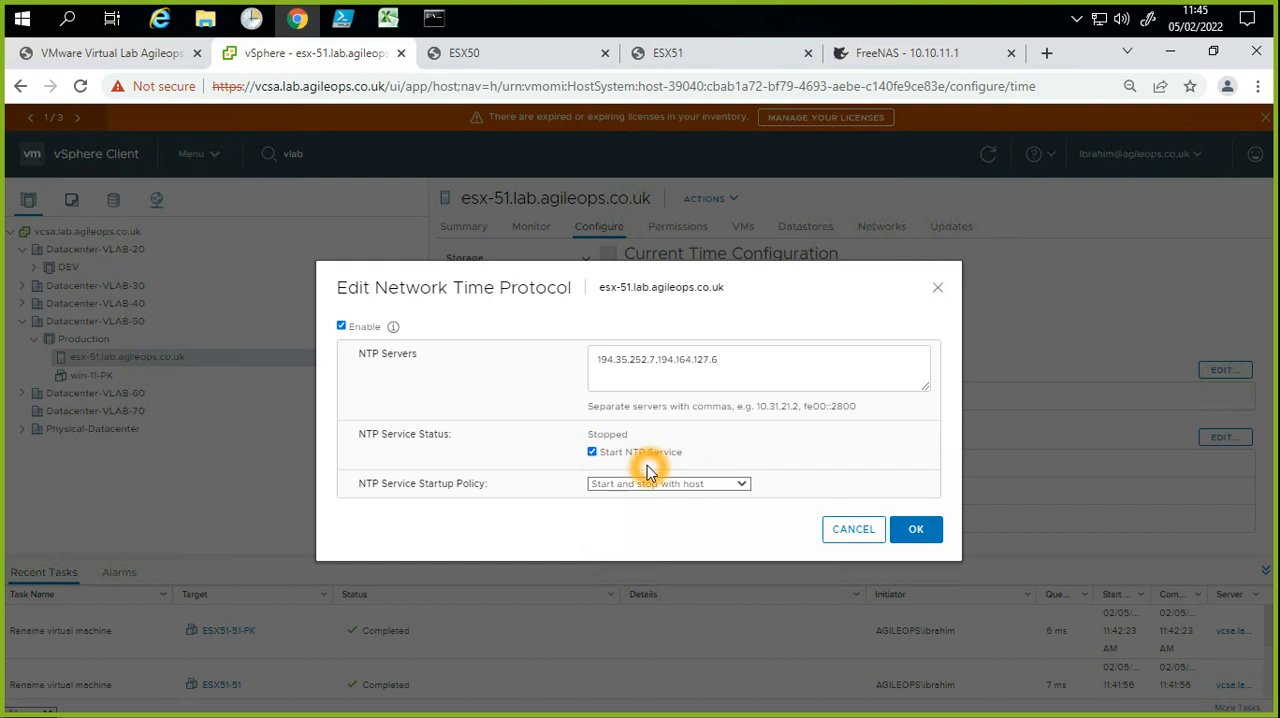
click(916, 529)
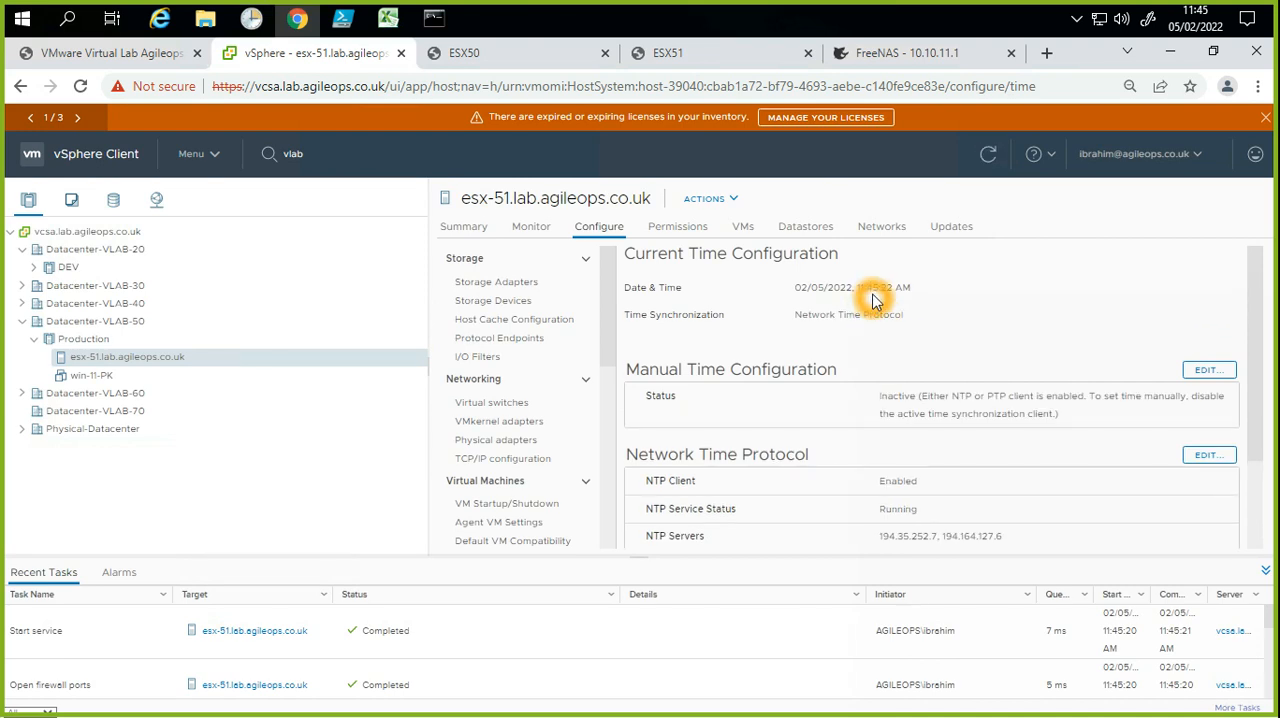
Step: Check the synchronized date and time of esx-51.lab.agileops.co.uk against the Windows system clock
click(878, 296)
click(890, 296)
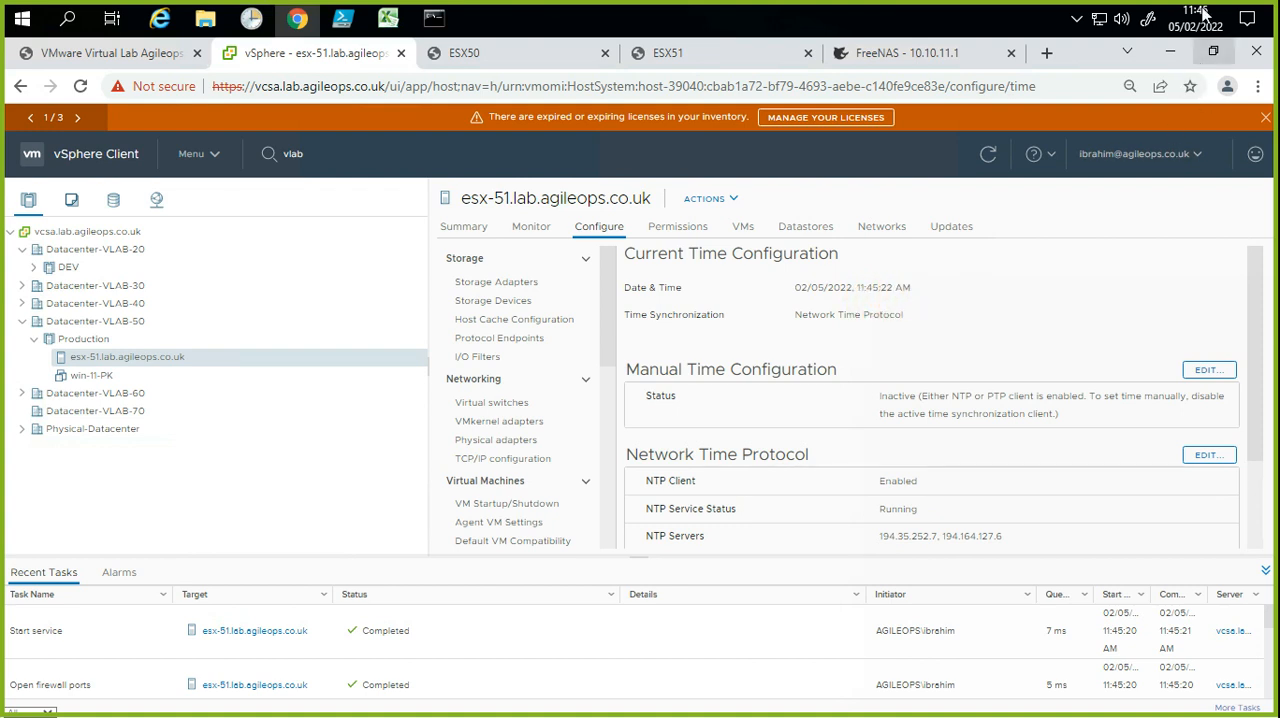
click(1206, 22)
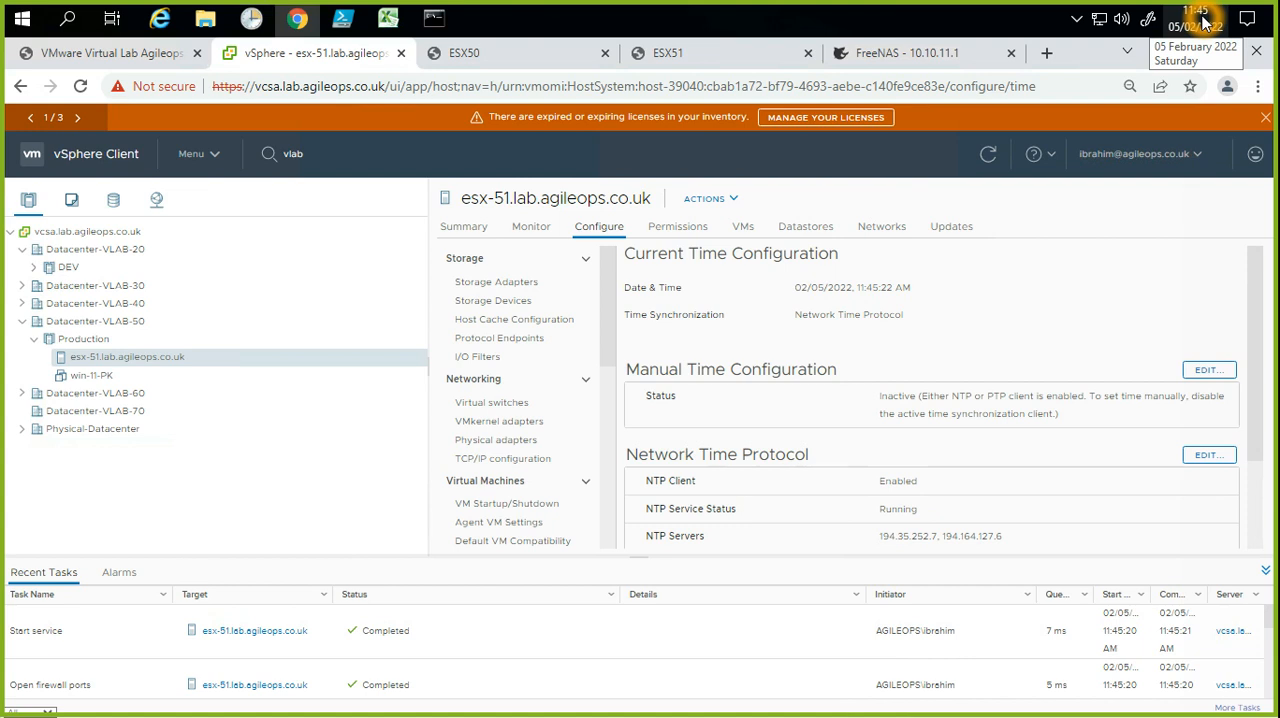
drag(910, 287, 857, 287)
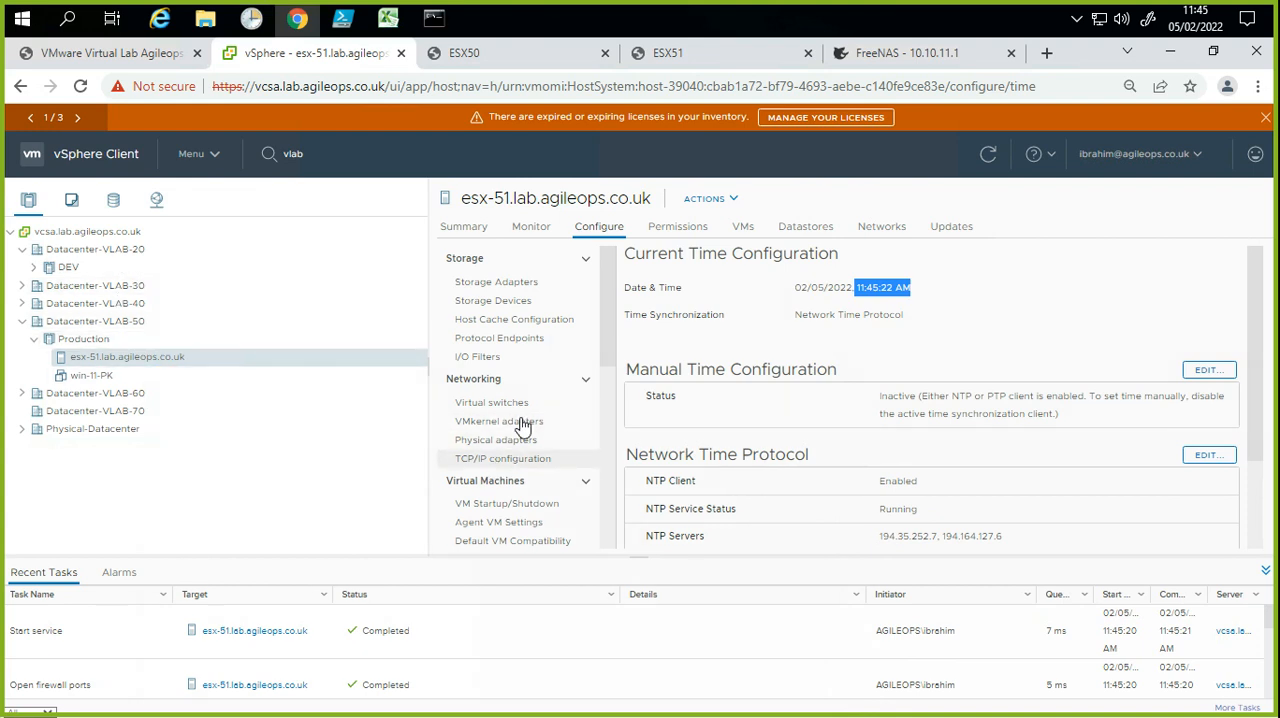
drag(609, 351, 611, 529)
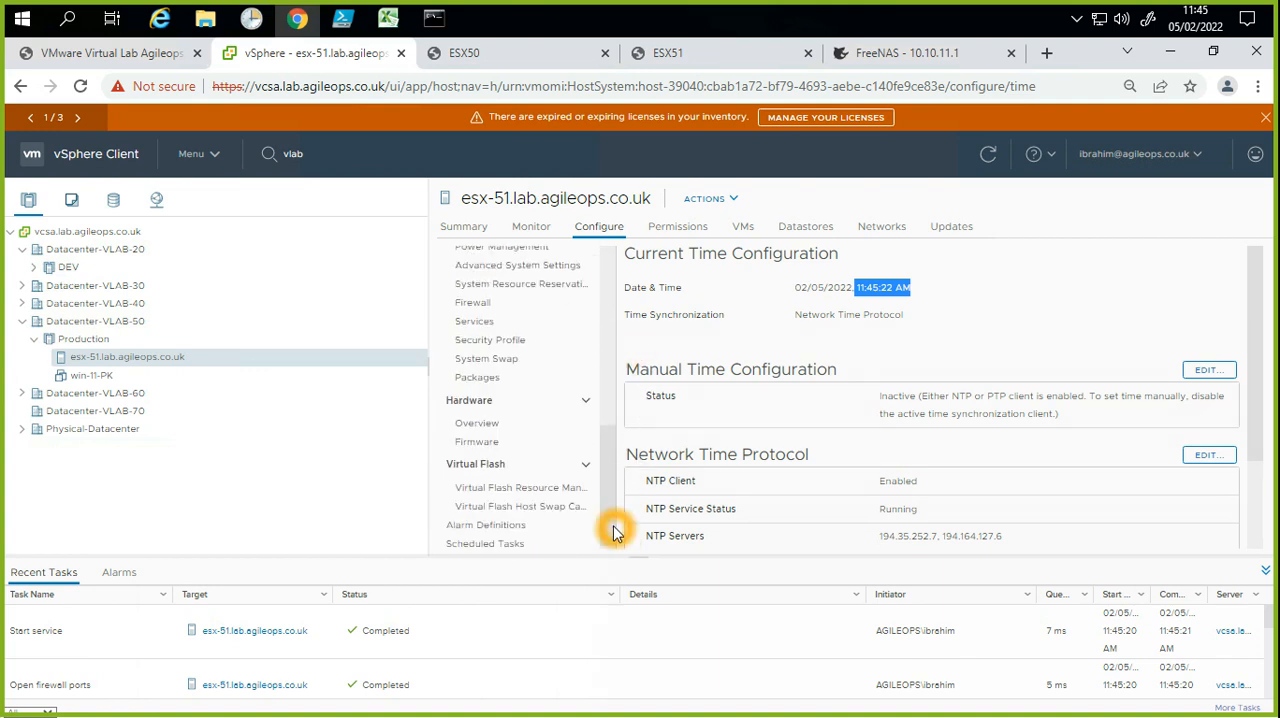
click(808, 316)
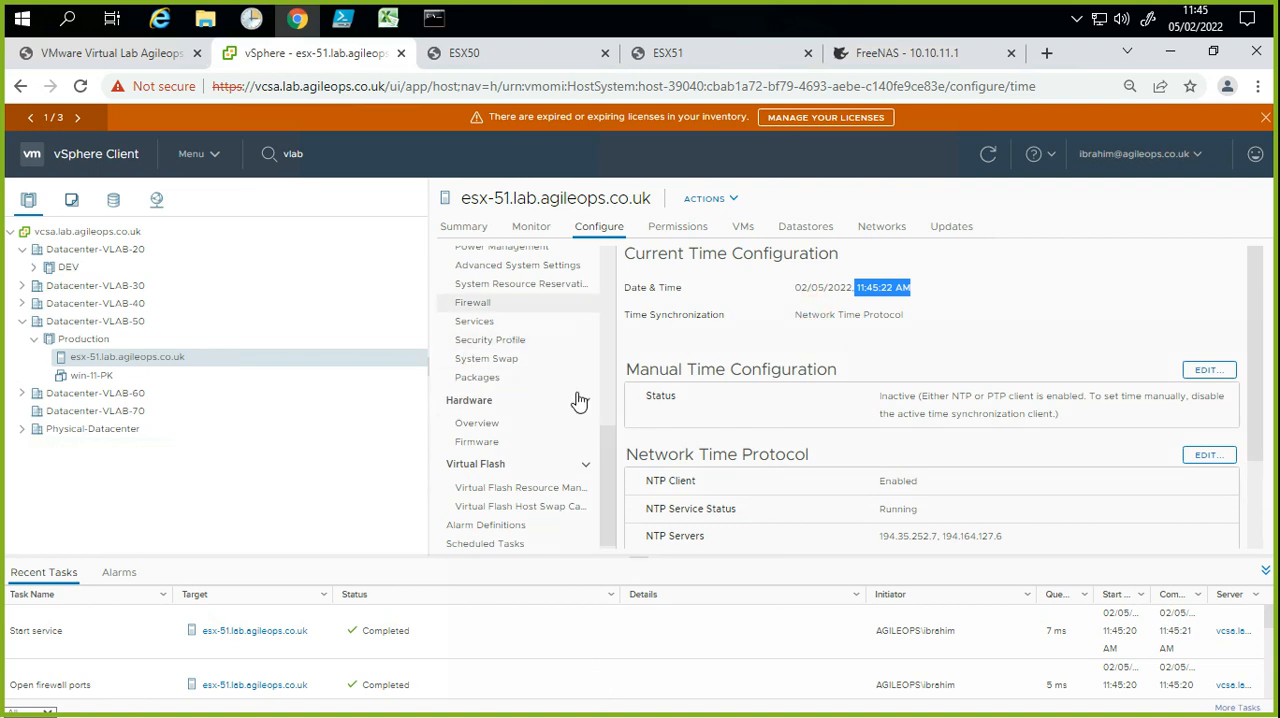
drag(608, 474, 630, 303)
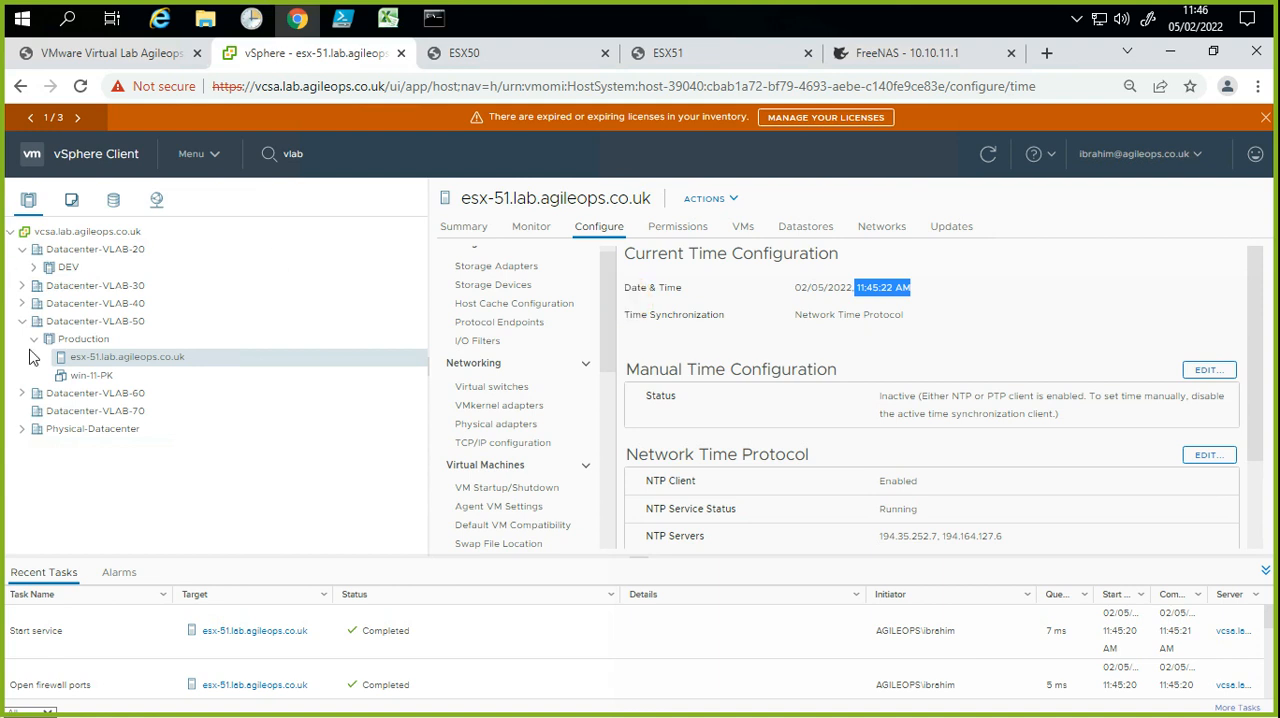
Step: Start extracting a host profile from esx-51.lab.agileops.co.uk and name it Host Profile-LAB50
click(138, 362)
click(138, 362)
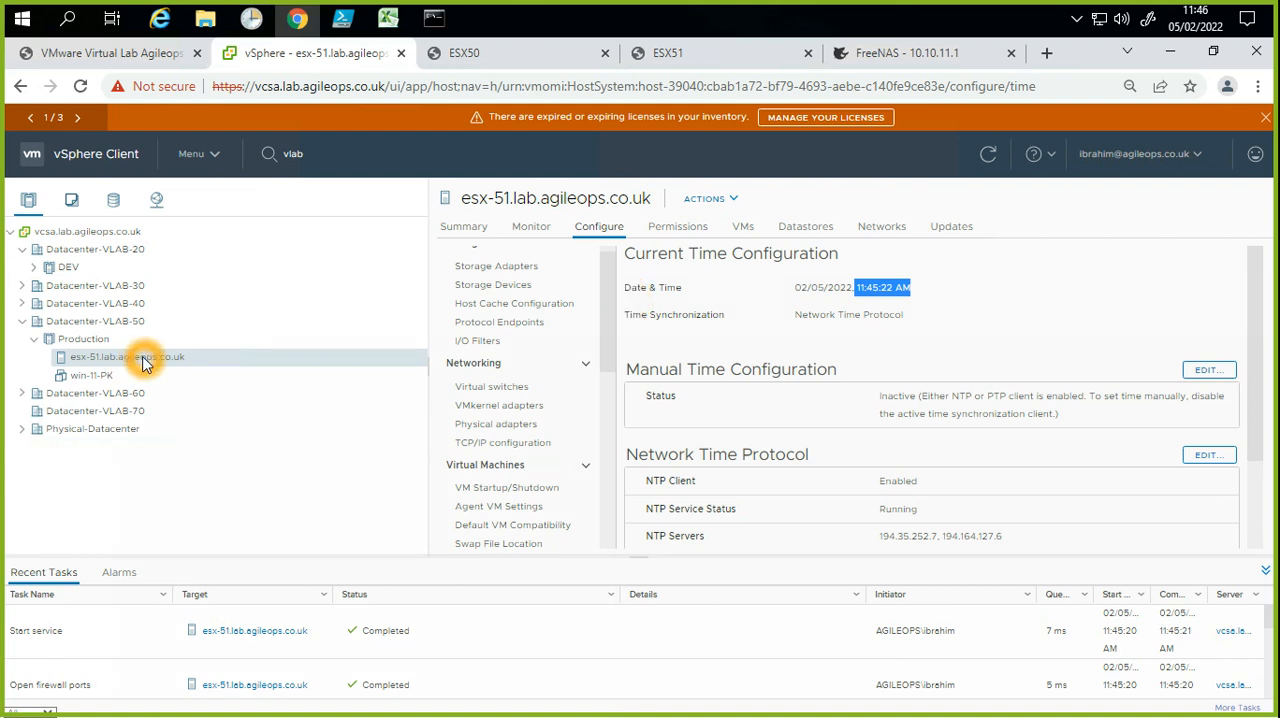
right_click(142, 362)
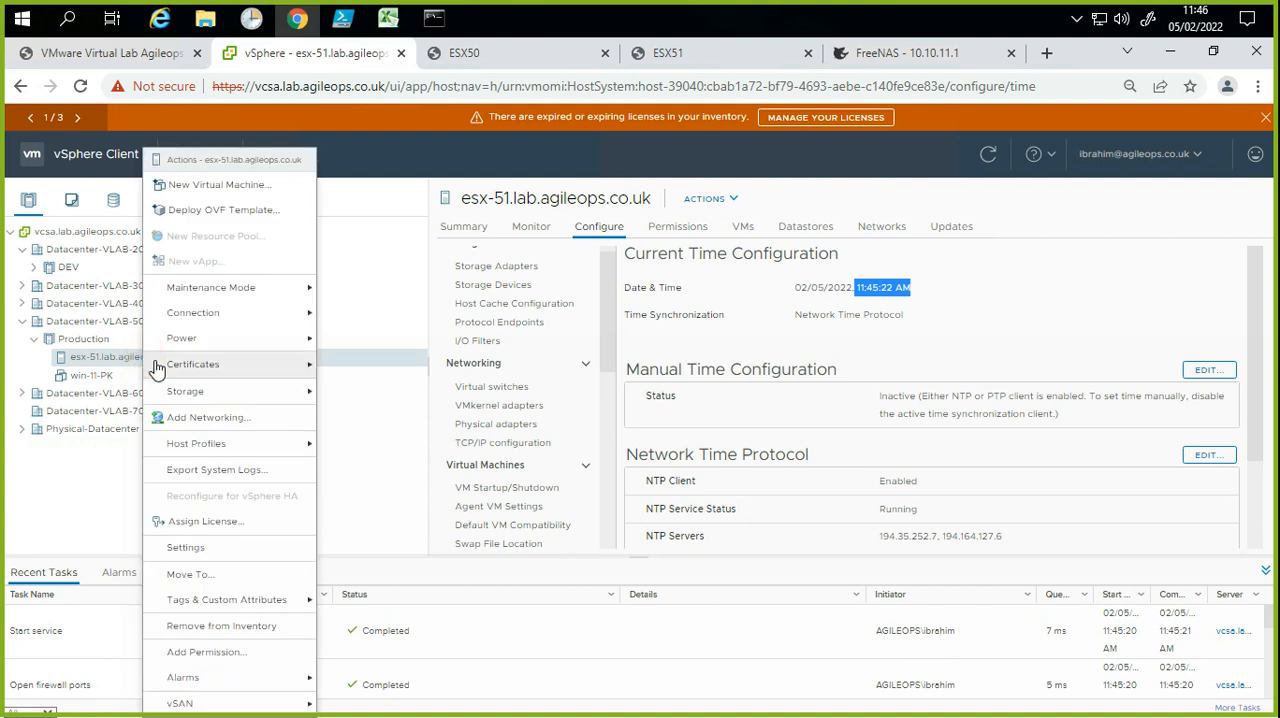
click(163, 373)
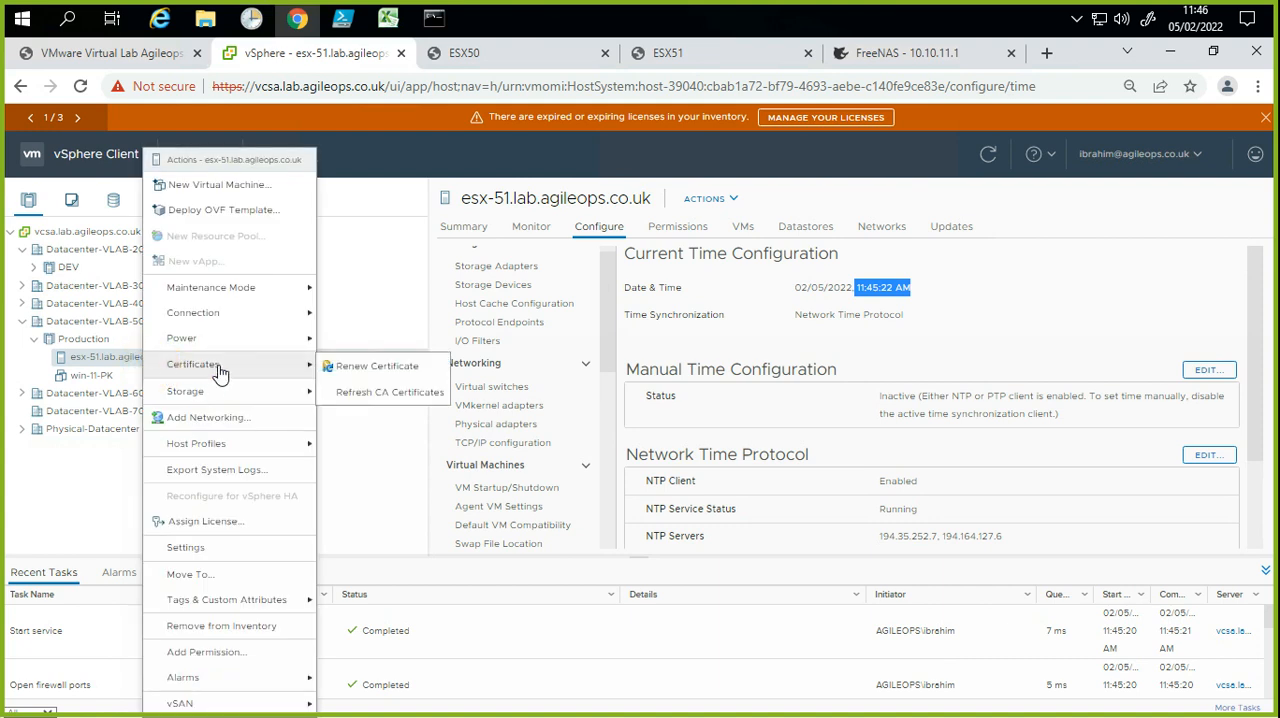
click(267, 368)
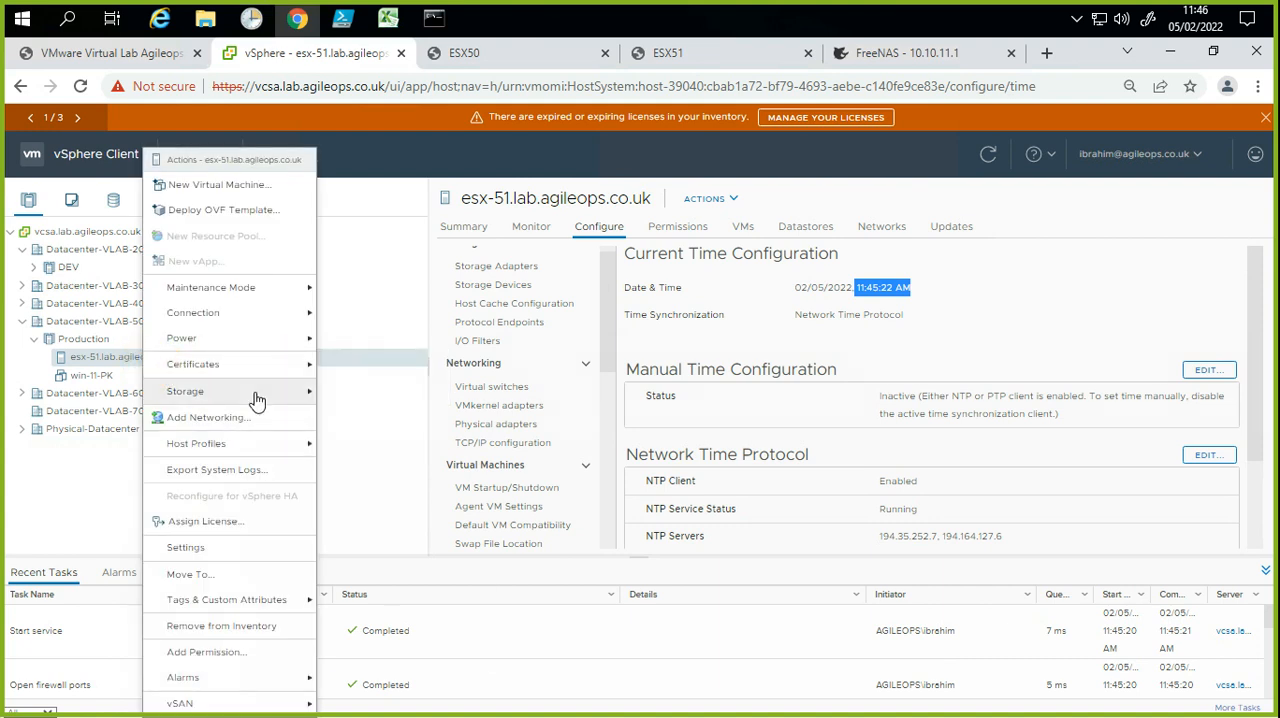
click(254, 377)
click(243, 442)
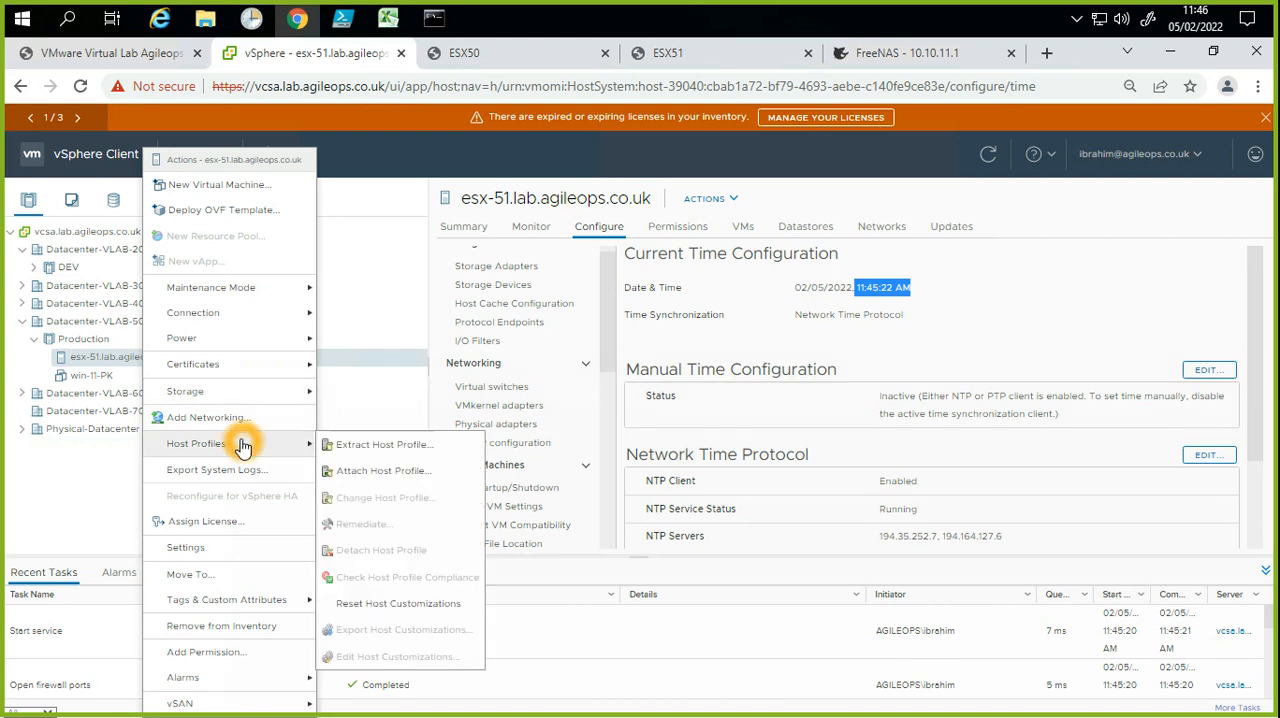
click(368, 456)
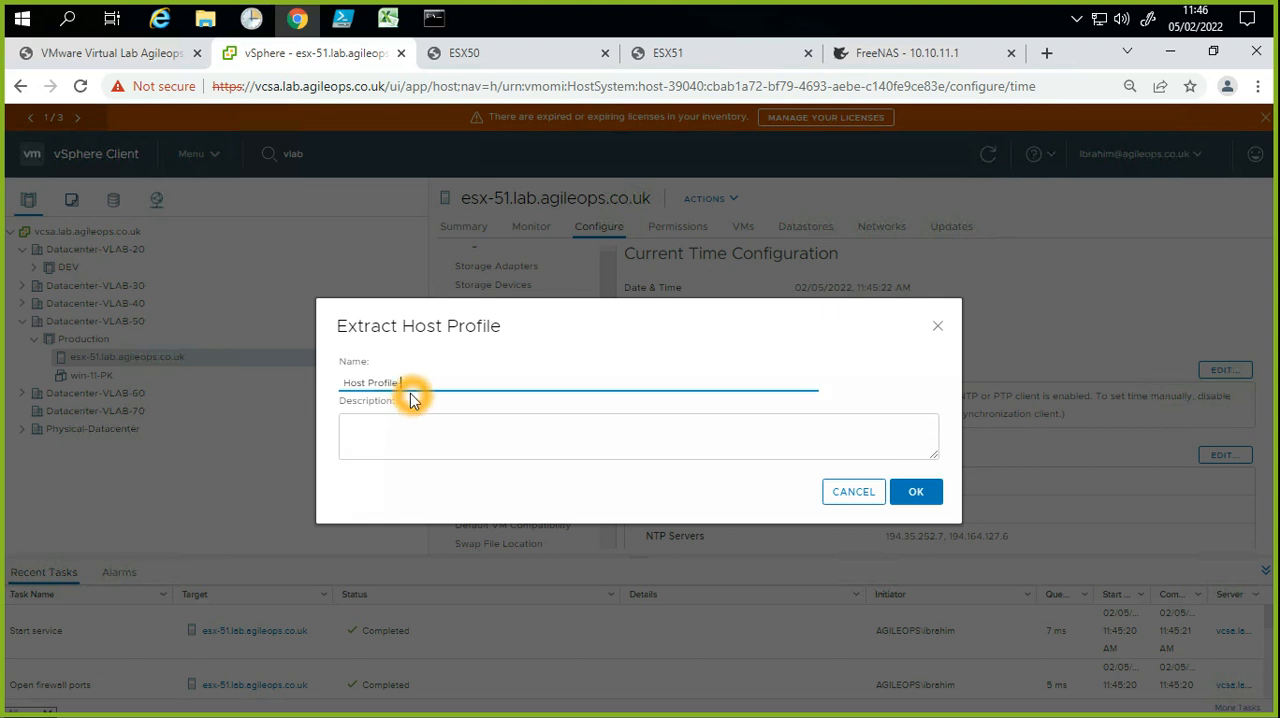
text(LAB)
text(5)
text(0)
text(-)
key(BackSpace)
Step: Enter the profile description "With NTP, ISCSI,Additnal VMNIC1 adapter"
click(407, 427)
text(With NTP)
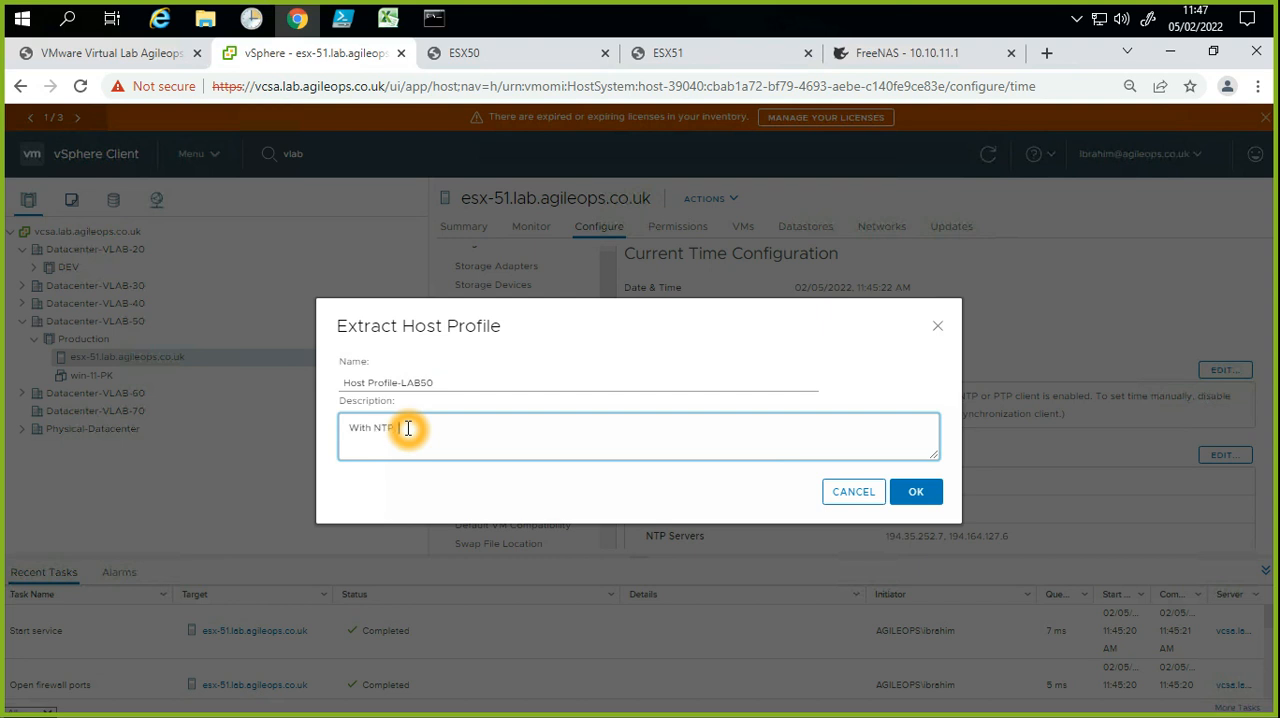
text(, SSH, Additnal N)
key(BackSpace)
text(VMNIC1 adapter)
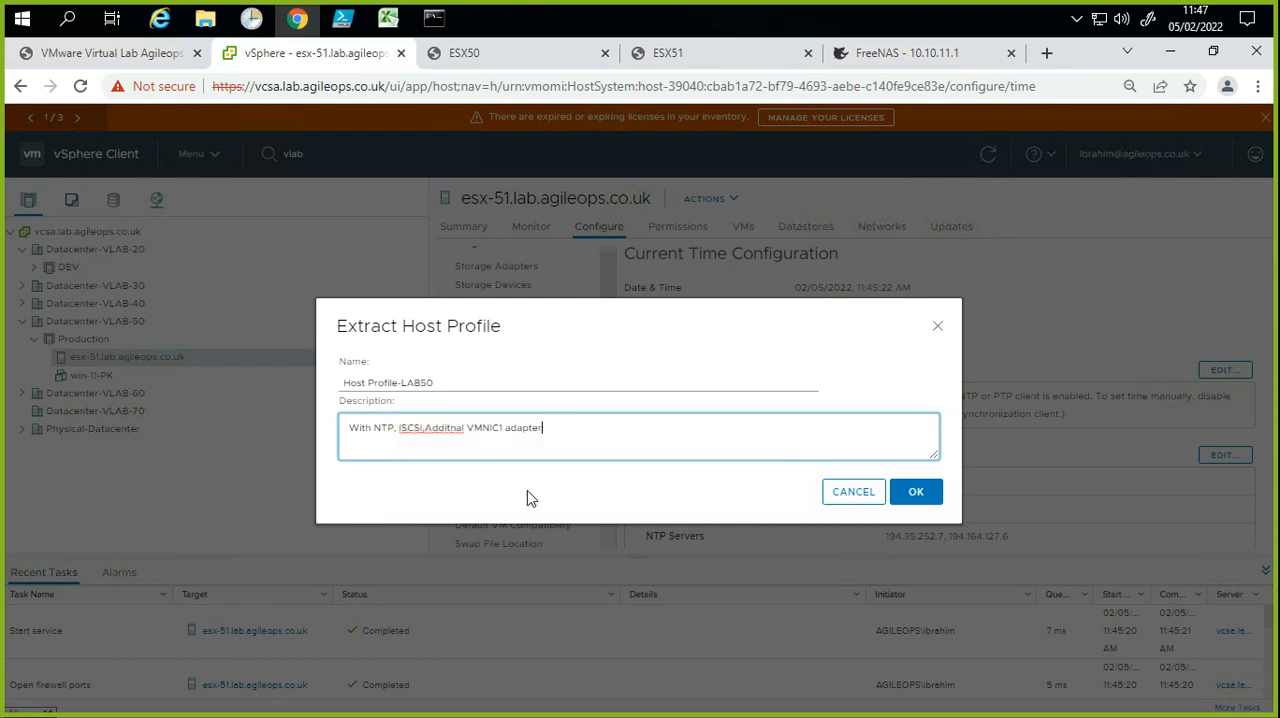
Step: Replace the misspelled word in the description with the suggestion Addental and add a comma after "adapter"
click(444, 427)
click(430, 430)
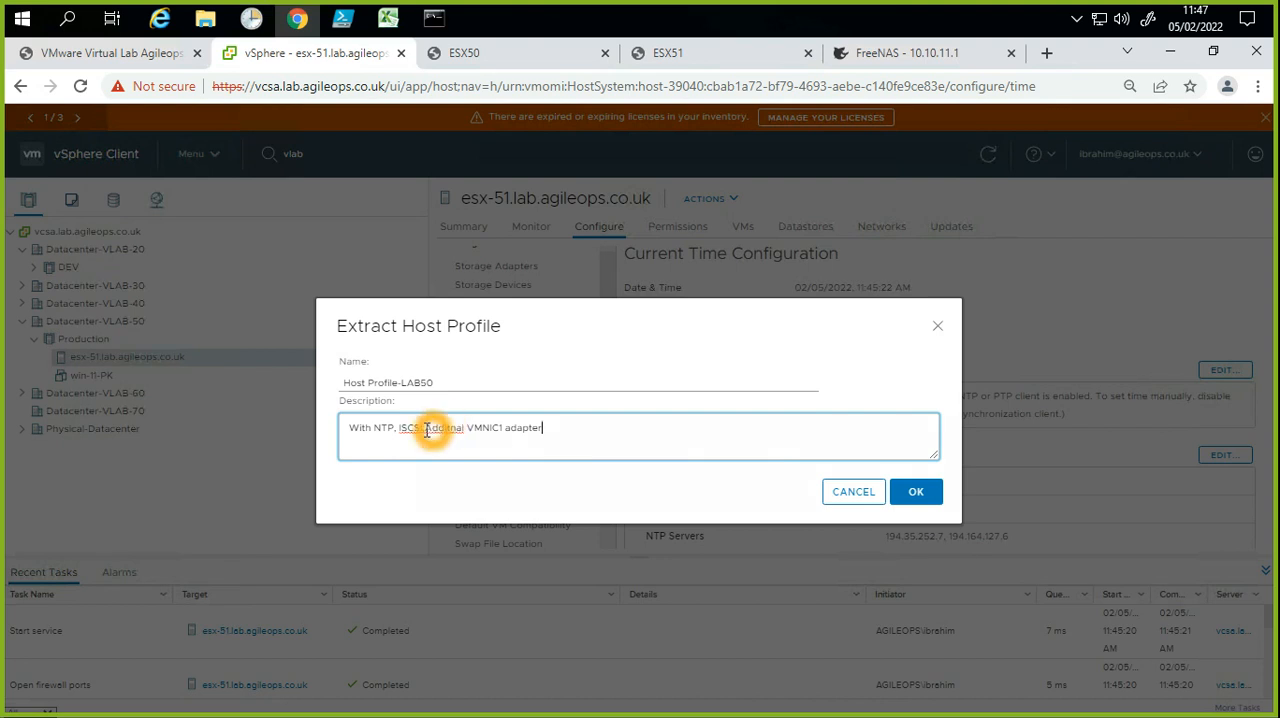
right_click(447, 430)
click(474, 452)
click(564, 435)
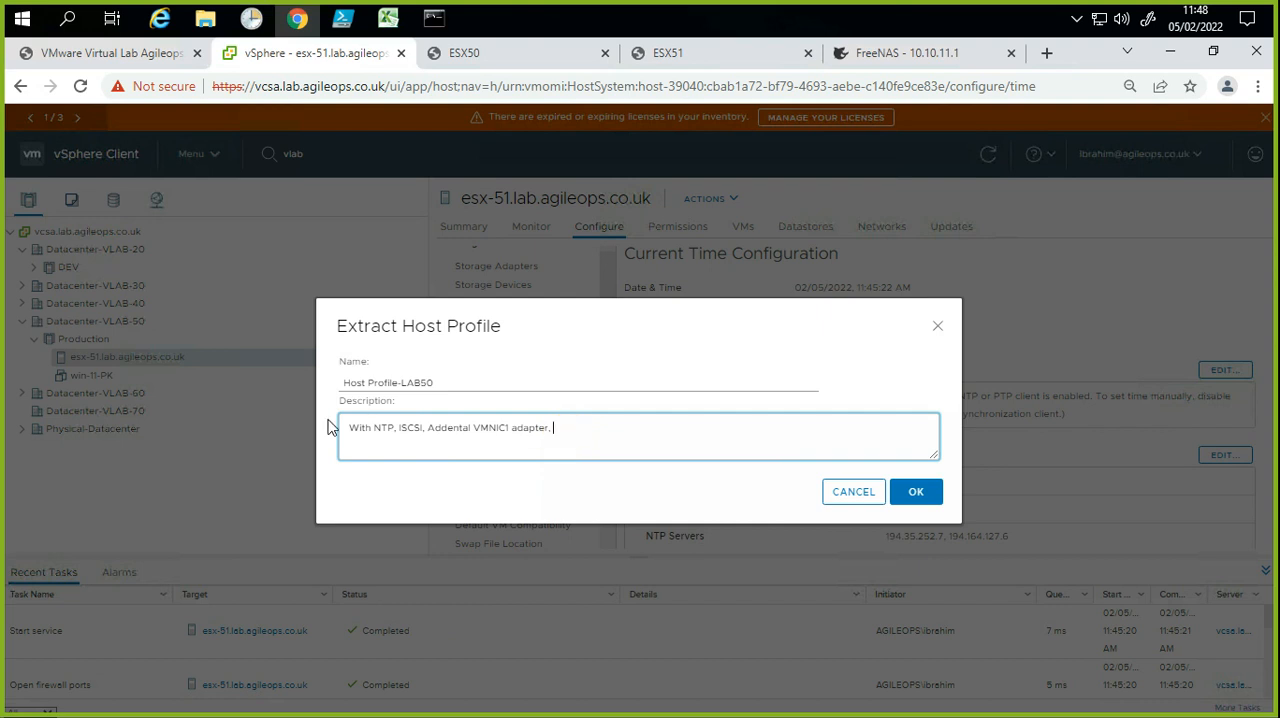
Step: Remove the word "With" and its trailing space from the start of the profile description
drag(371, 428, 304, 423)
key(BackSpace)
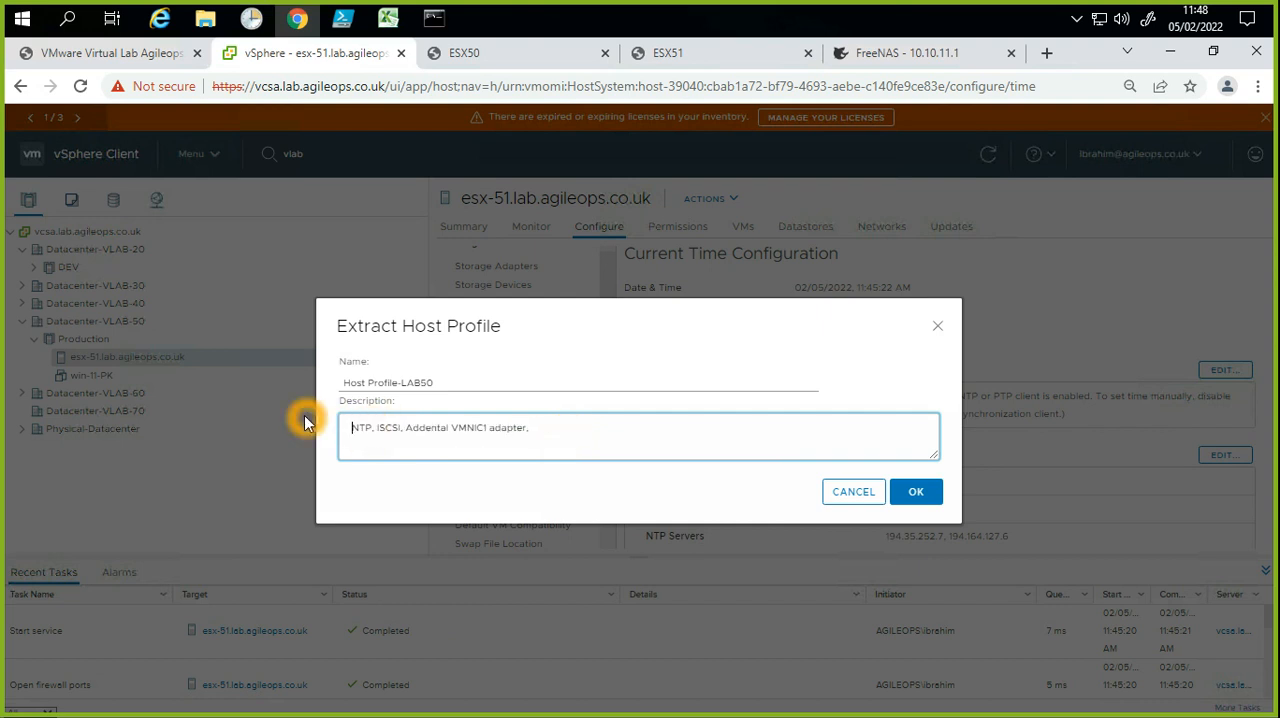
key(Delete)
Step: Respell the word before VMNIC1 in the profile description as Addintal
key(Right)
key(Right)
key(Right)
key(Right)
key(Right)
key(Right)
key(Right)
key(Right)
key(Right)
key(Right)
key(Right)
key(Right)
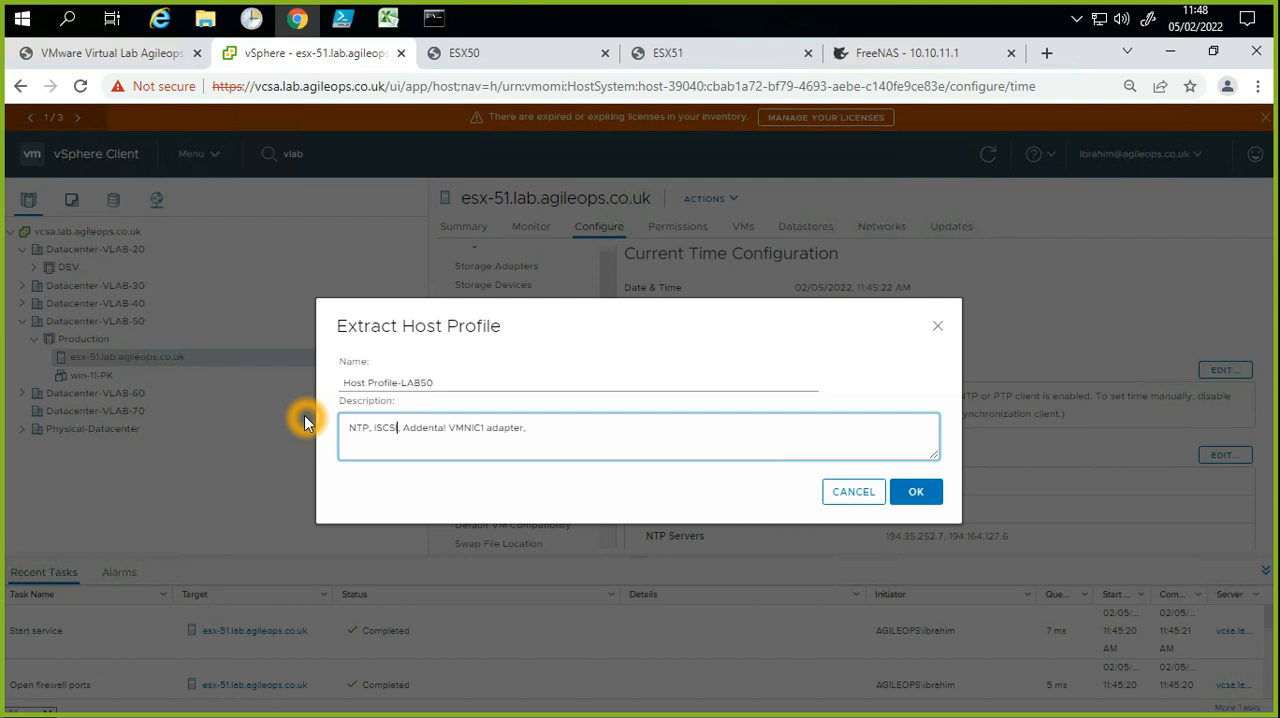
key(Right)
key(Right)
key(Right)
key(Right)
key(Right)
key(Left)
key(Left)
key(BackSpace)
text(i)
Step: Replace the misspelled word before VMNIC1 with "New" and create the host profile
right_click(423, 430)
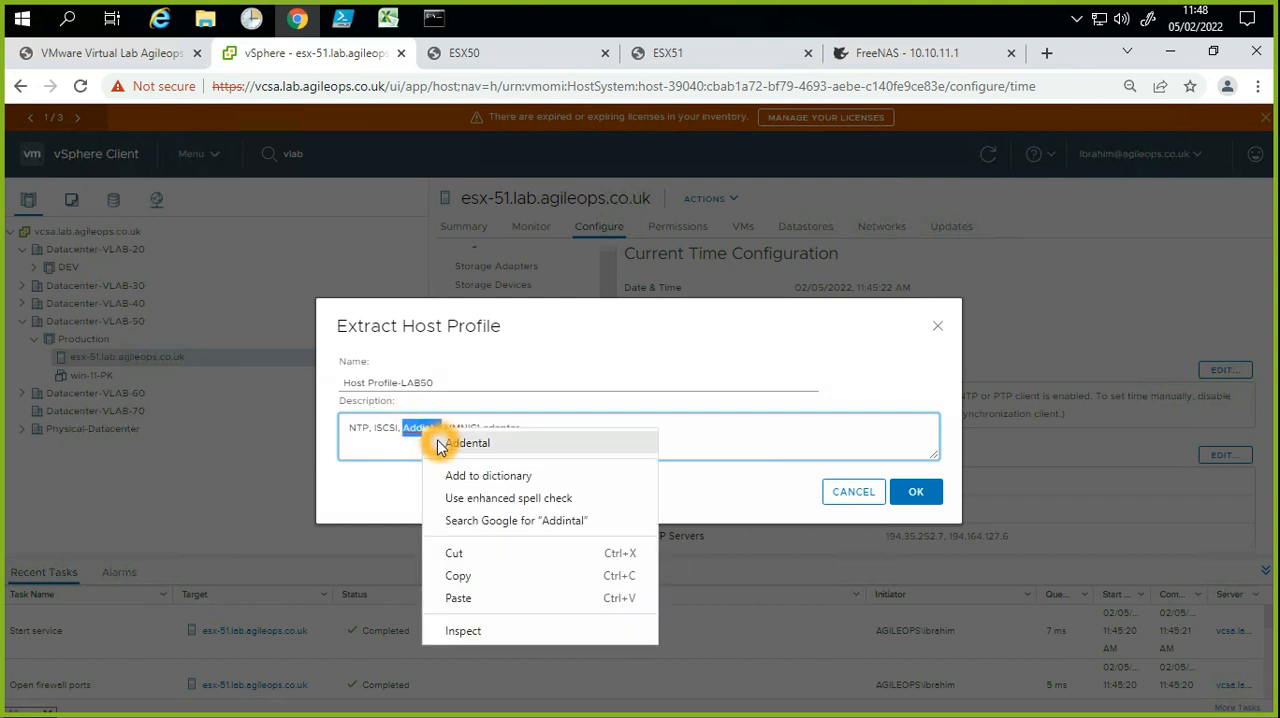
click(424, 429)
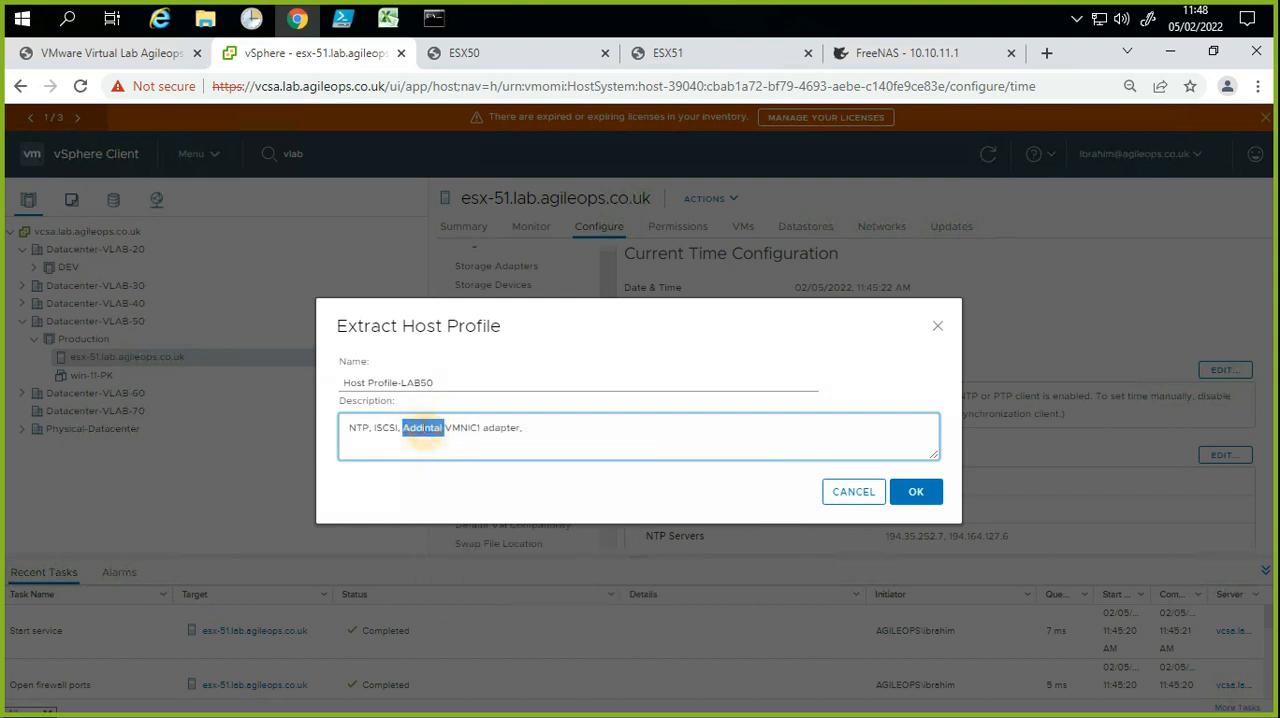
text(New)
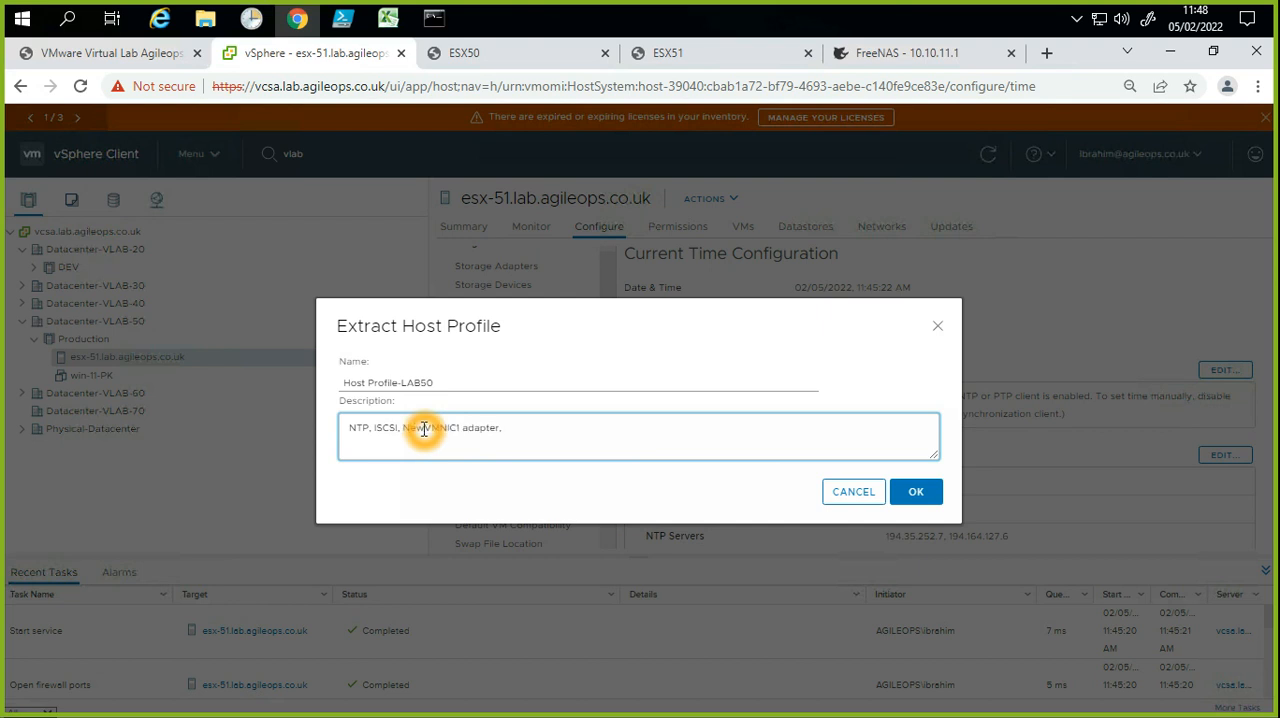
click(714, 446)
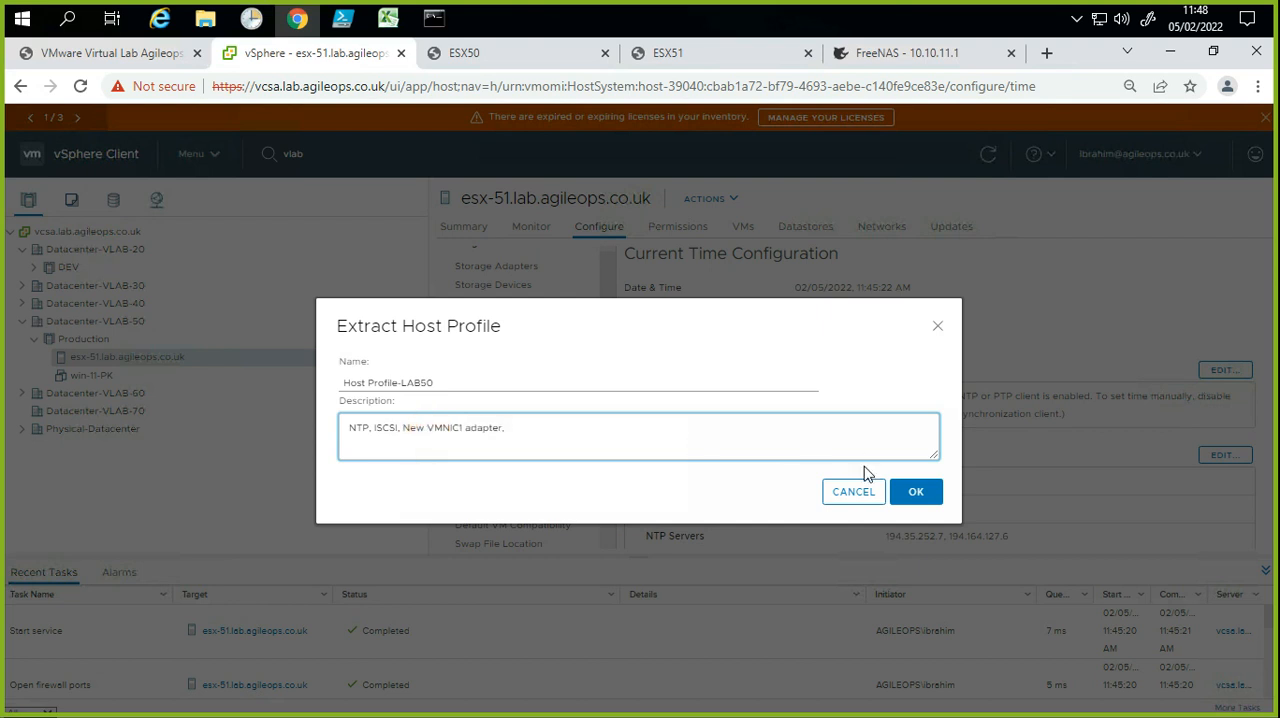
click(917, 492)
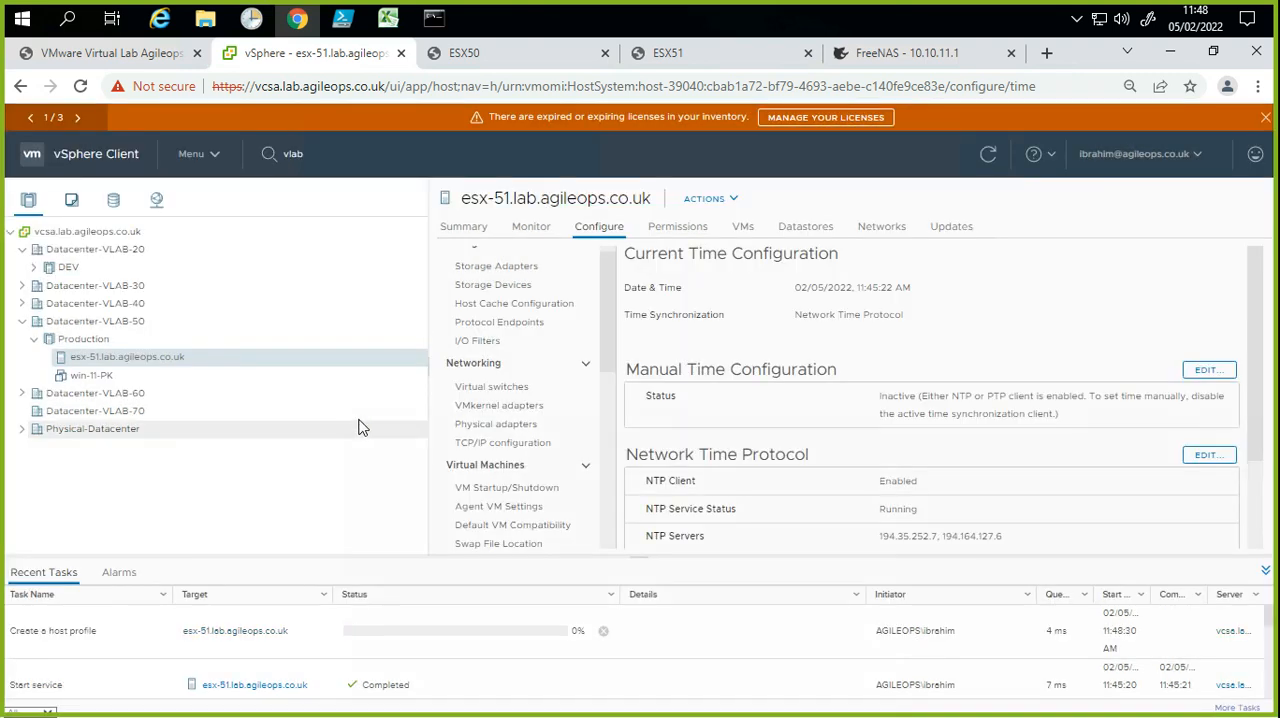
Step: Check the Create a host profile task in the recent tasks, narrowing the Details column
click(398, 419)
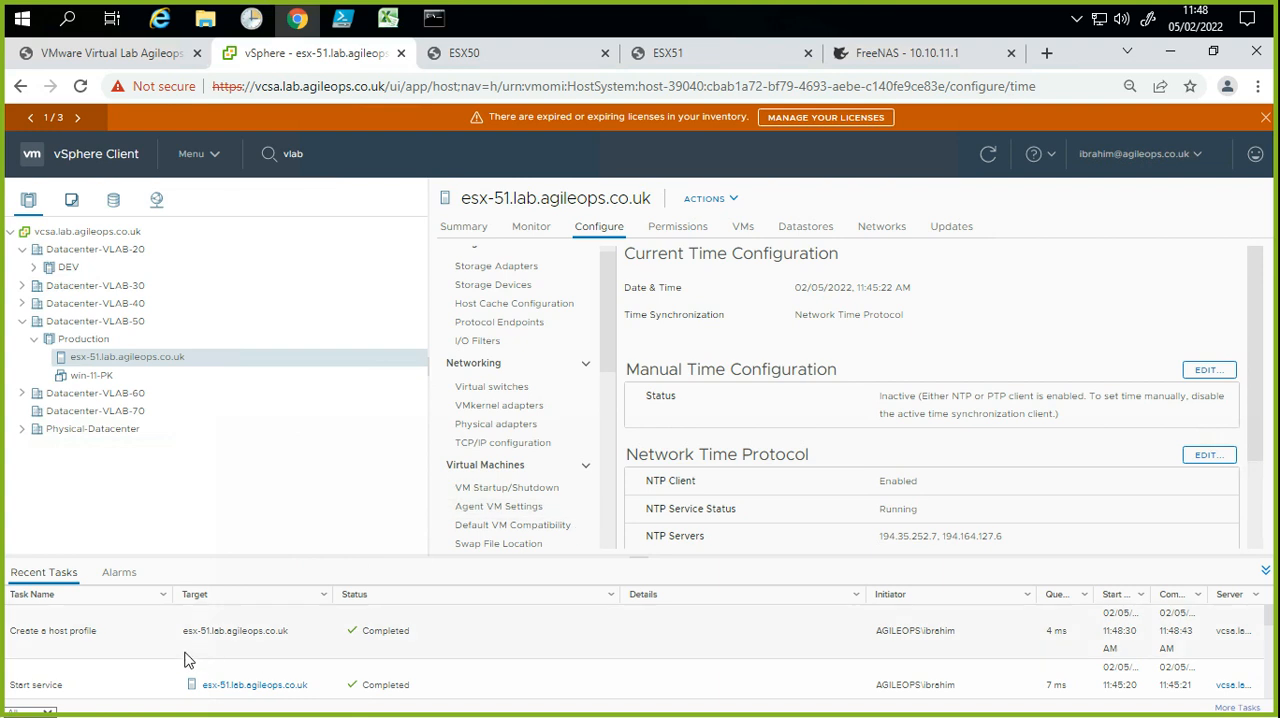
click(91, 625)
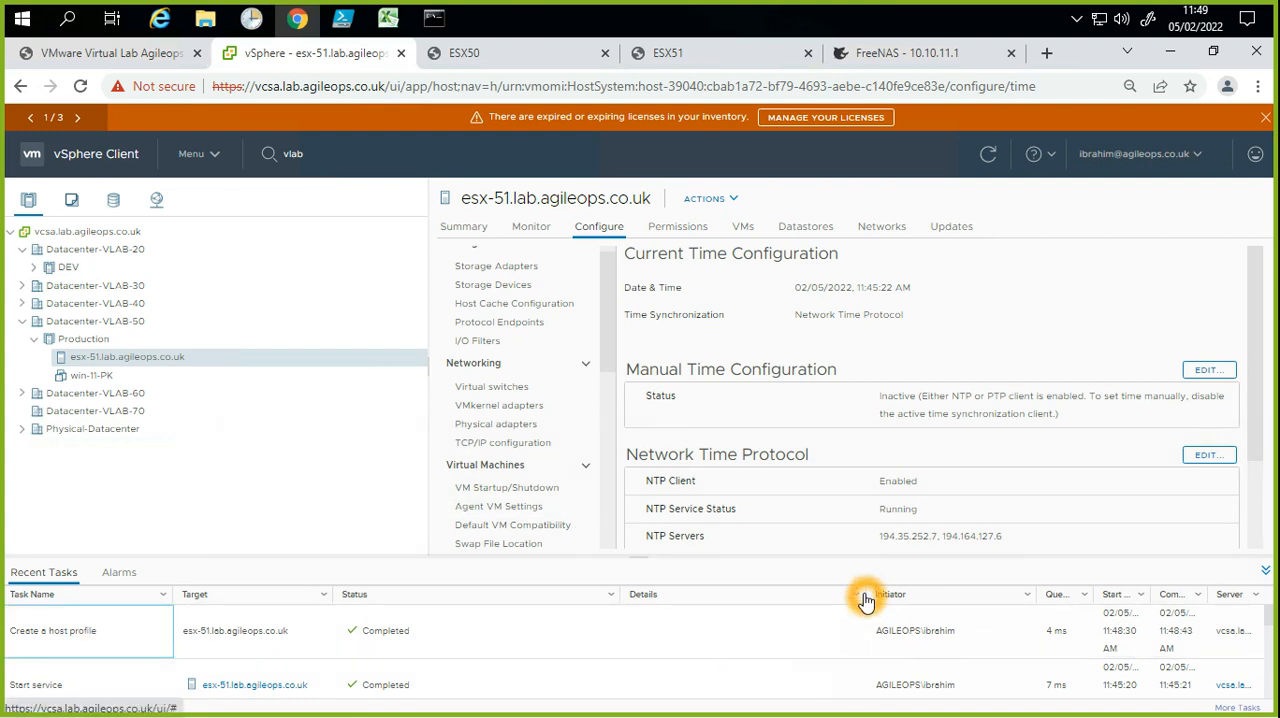
drag(868, 594, 420, 600)
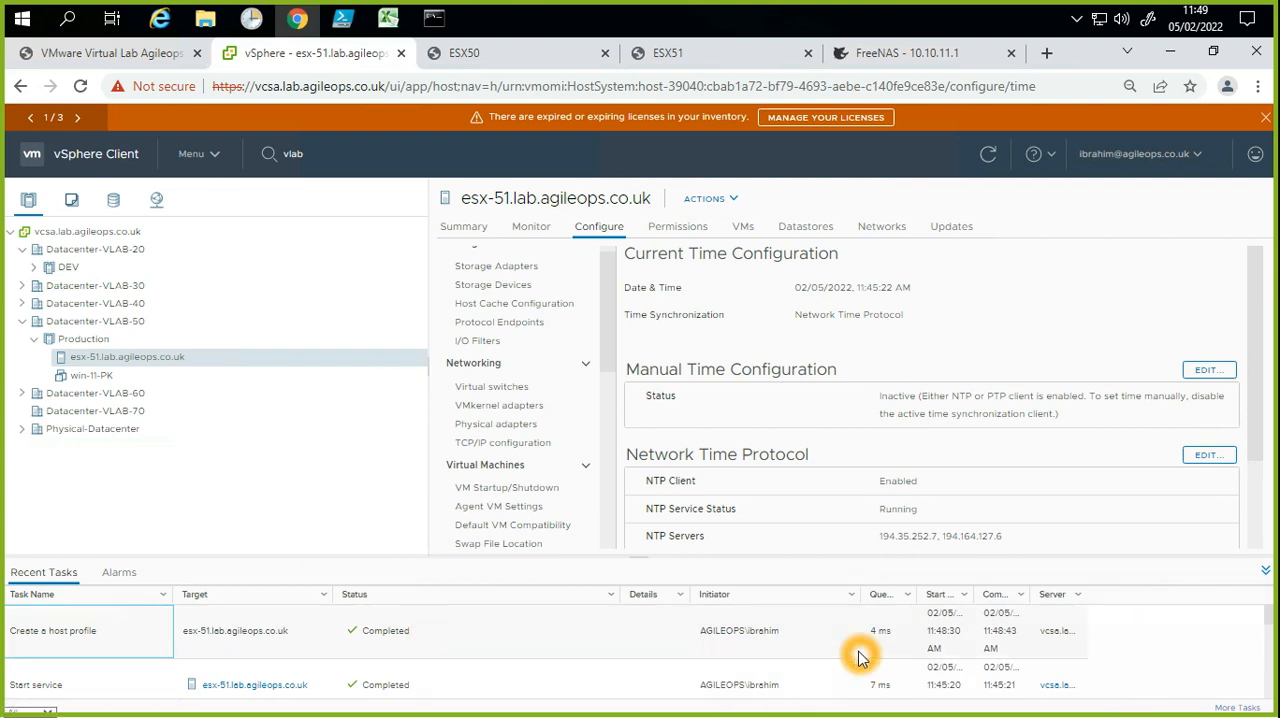
click(290, 649)
click(449, 639)
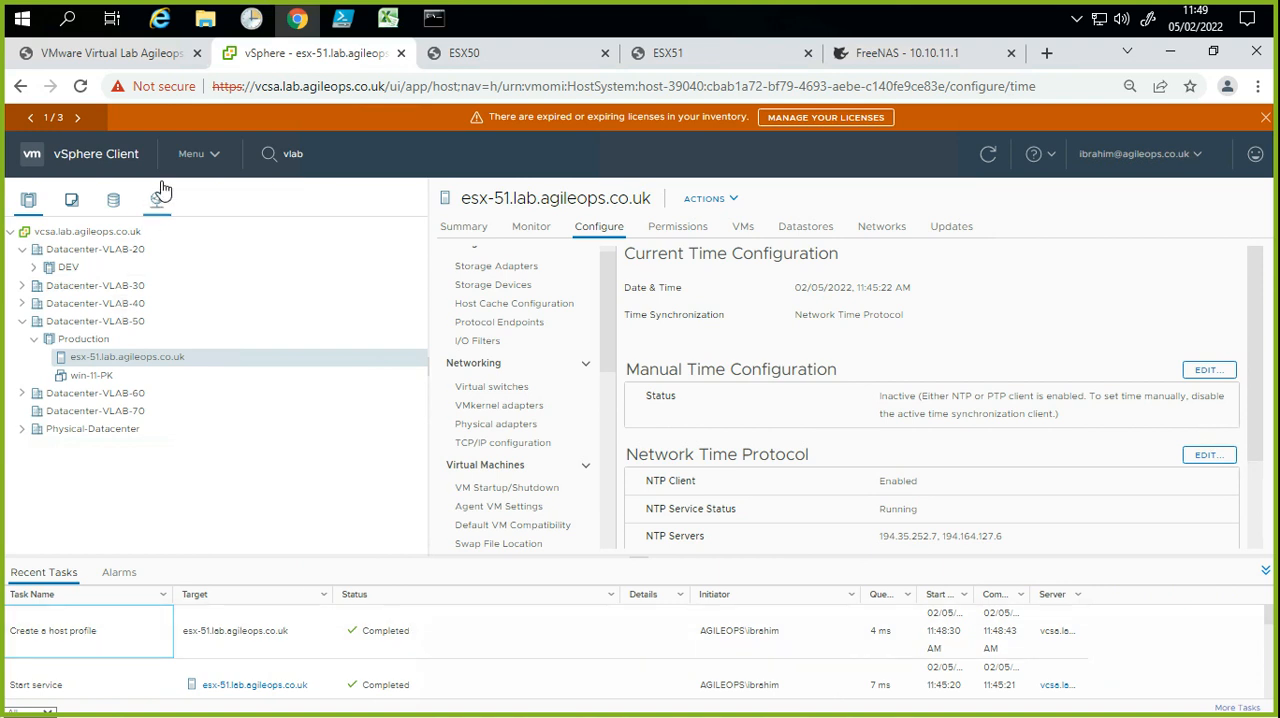
click(204, 158)
click(200, 168)
click(201, 163)
click(209, 395)
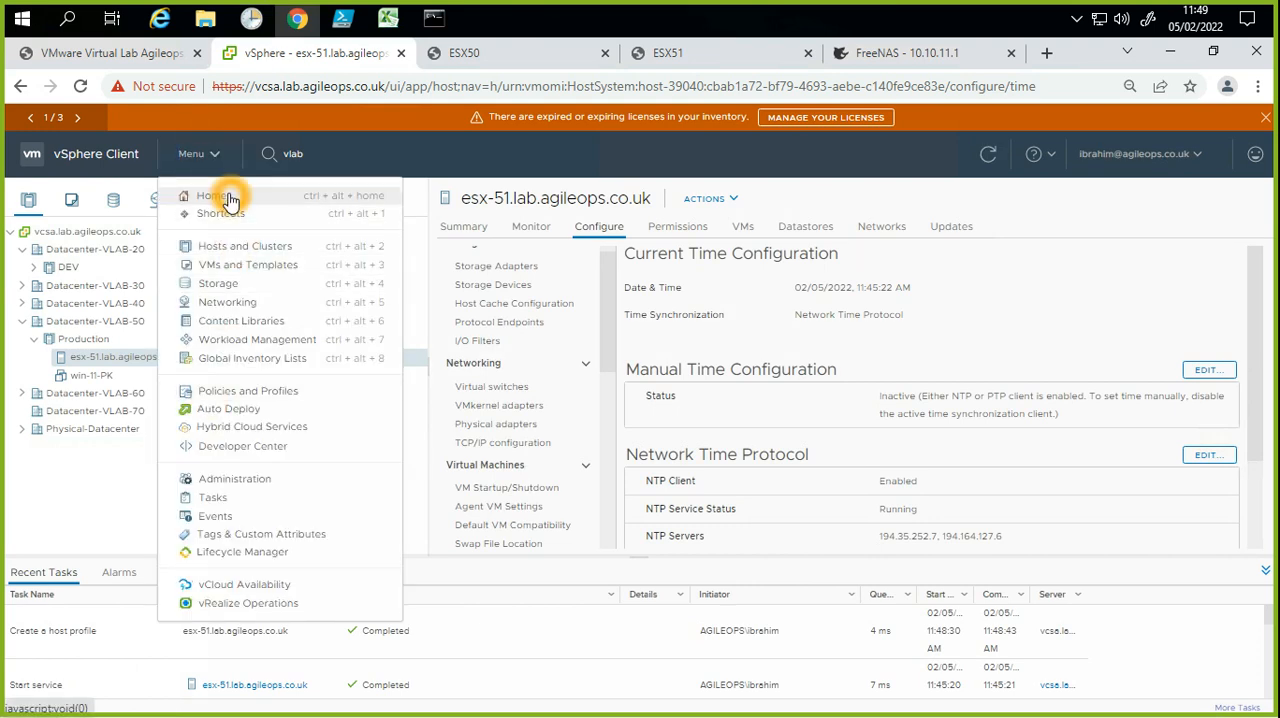
click(241, 247)
click(236, 482)
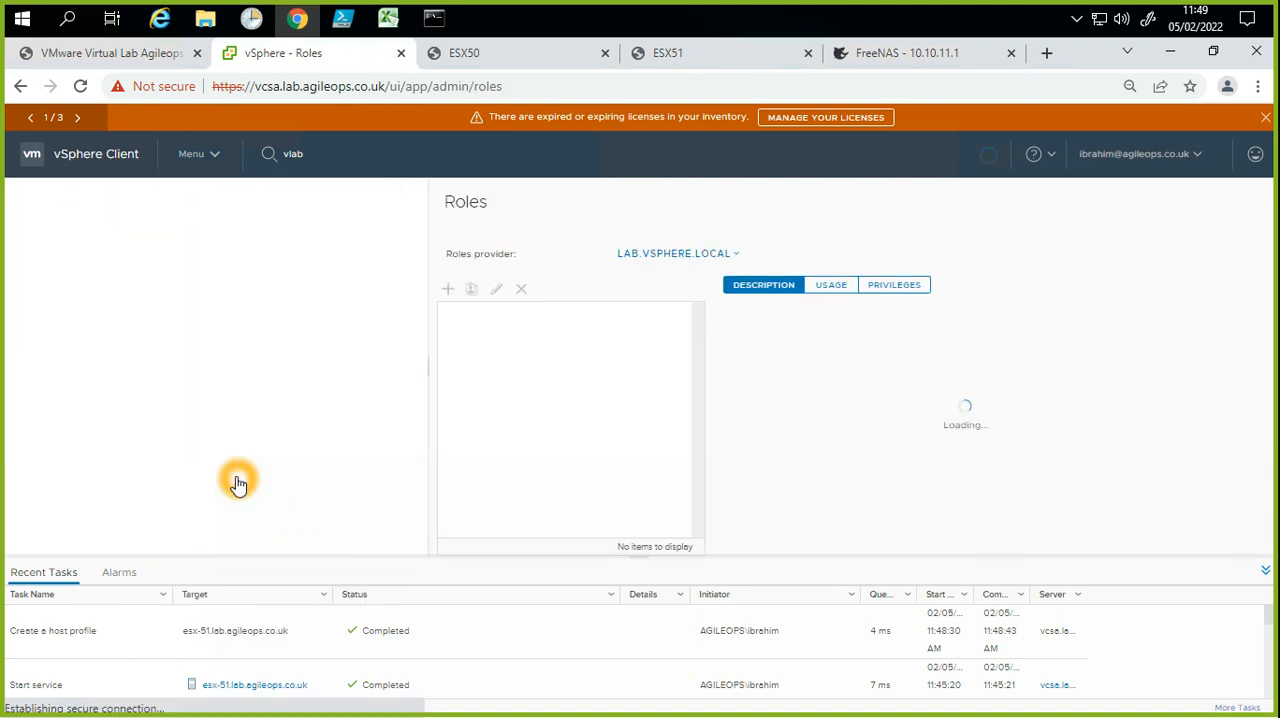
click(166, 230)
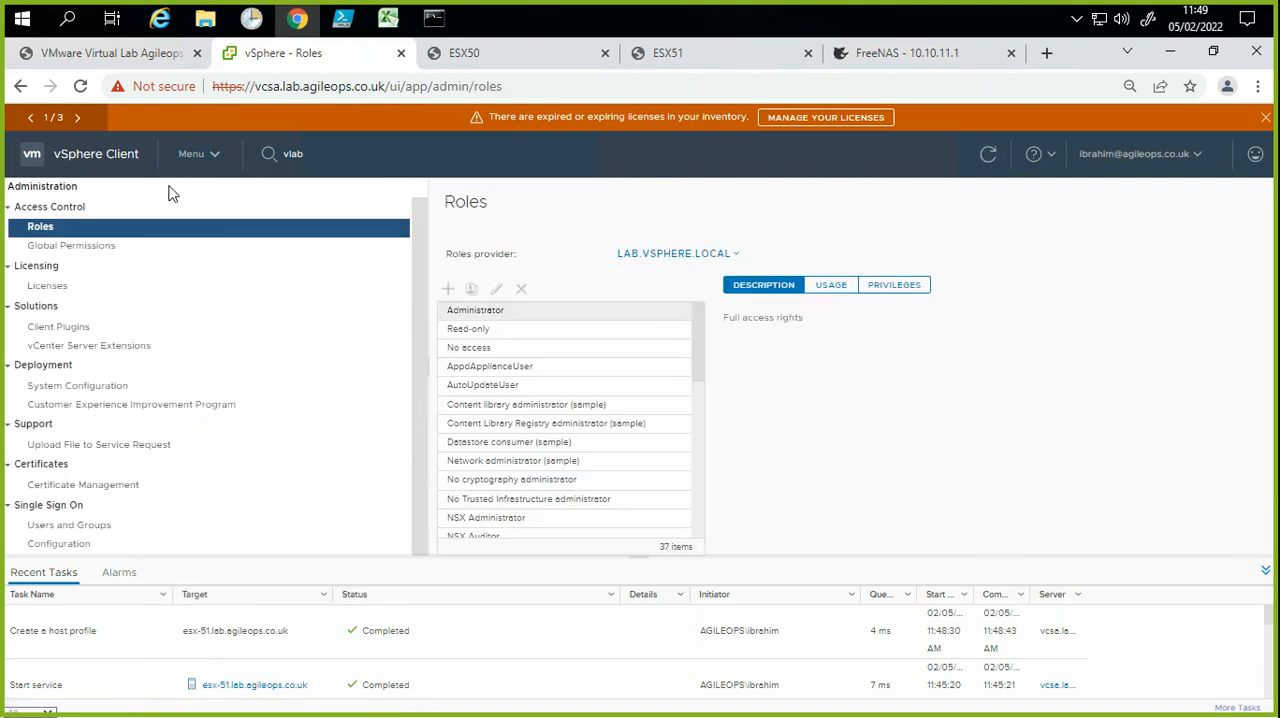
click(183, 160)
click(183, 160)
Step: Open the list of host profiles and sort it by last edited date, newest first
click(116, 162)
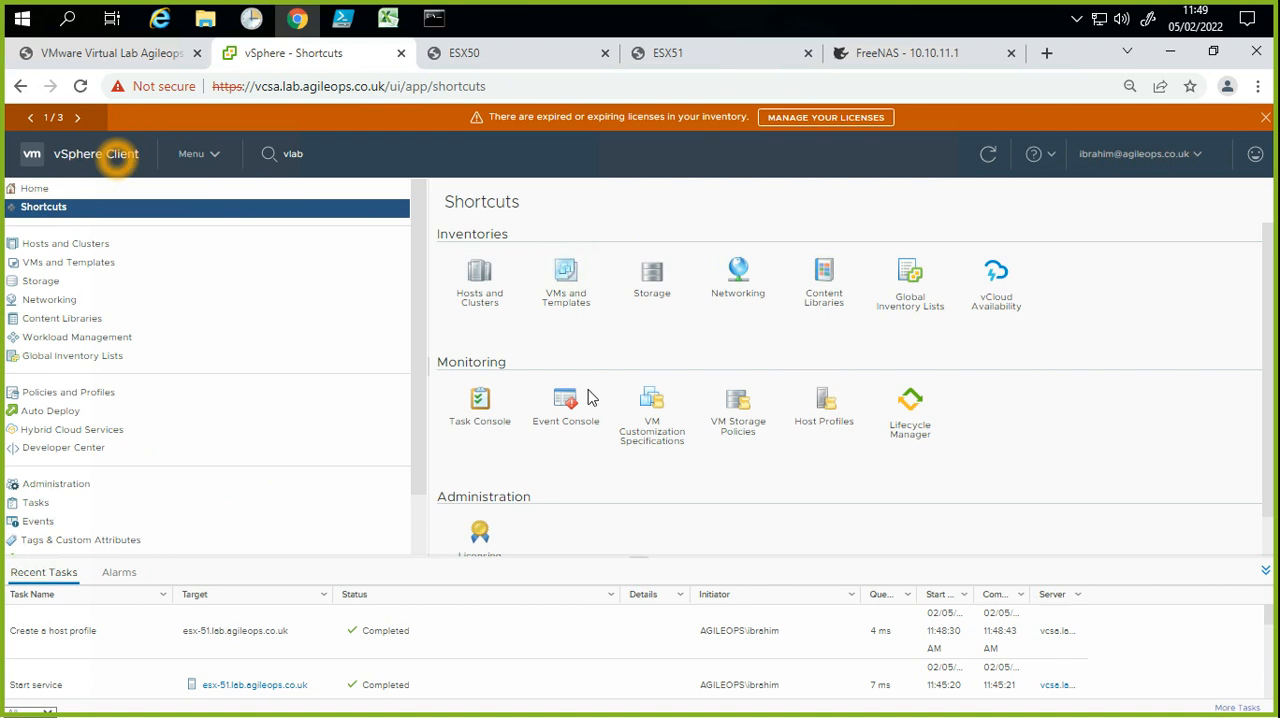
click(823, 418)
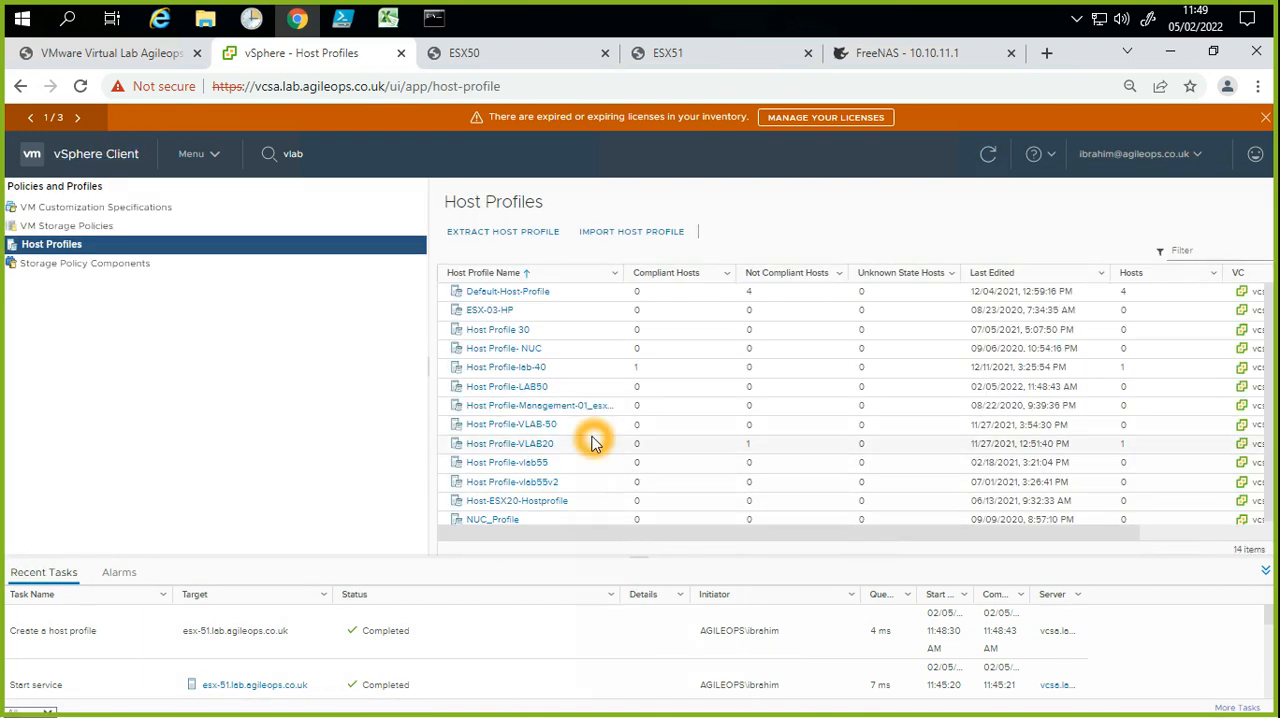
click(587, 424)
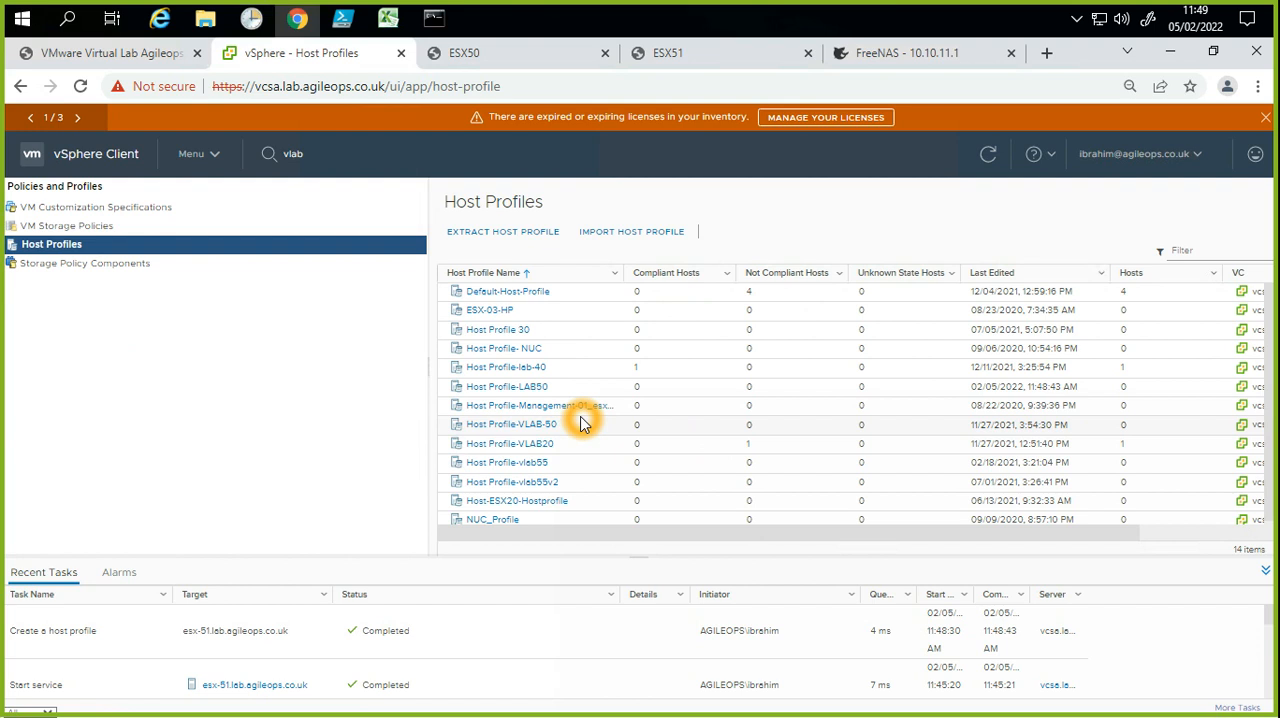
click(1015, 277)
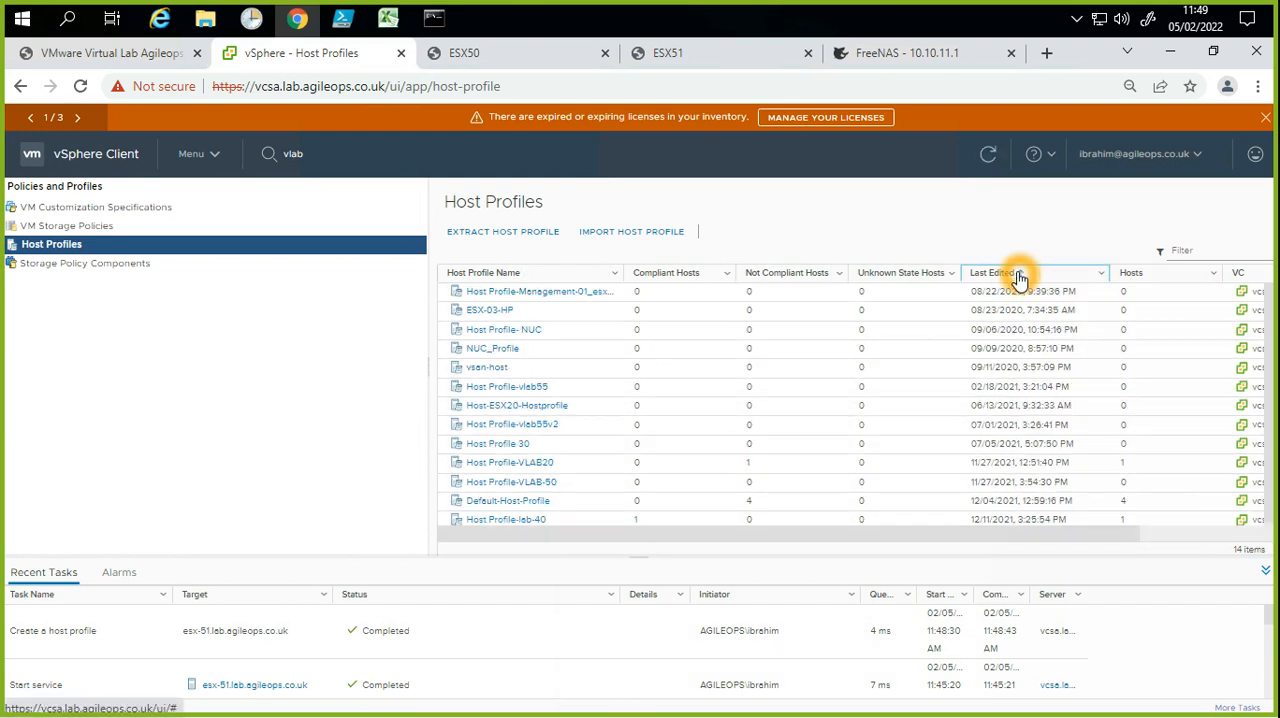
click(1018, 274)
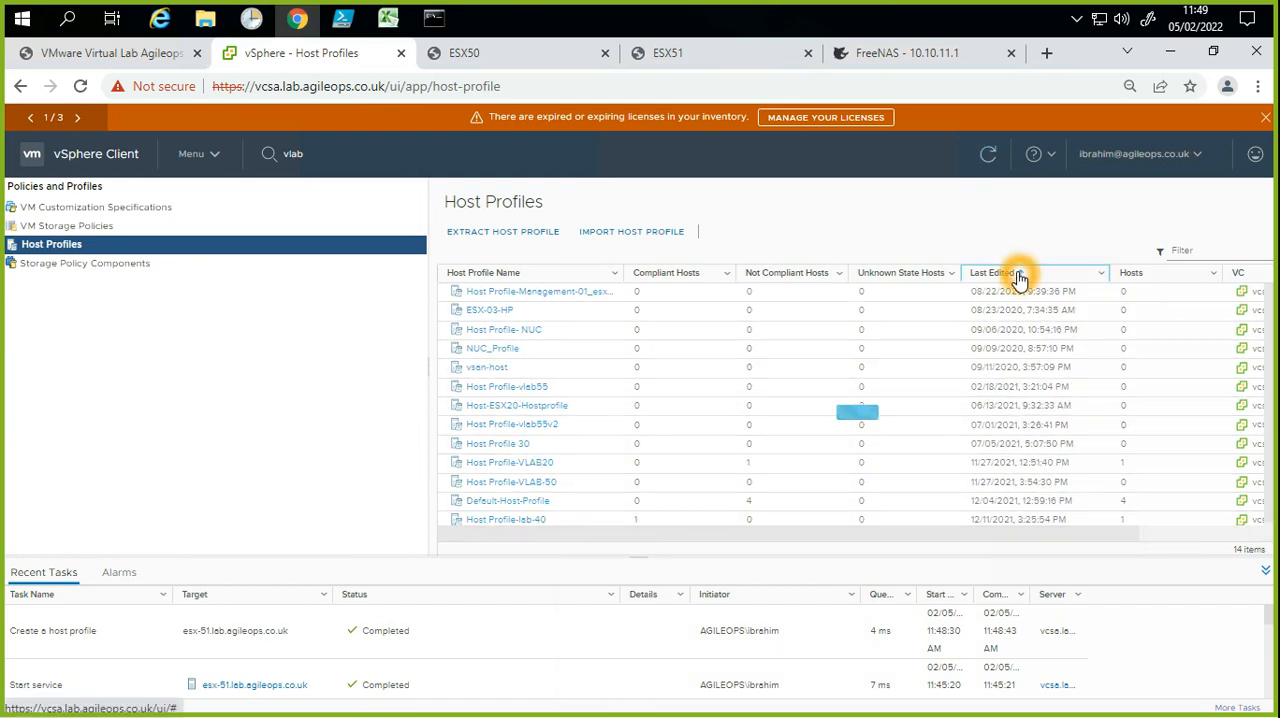
Step: Open Host Profile-LAB50 and review its summary, including the description and compliance counts
click(503, 300)
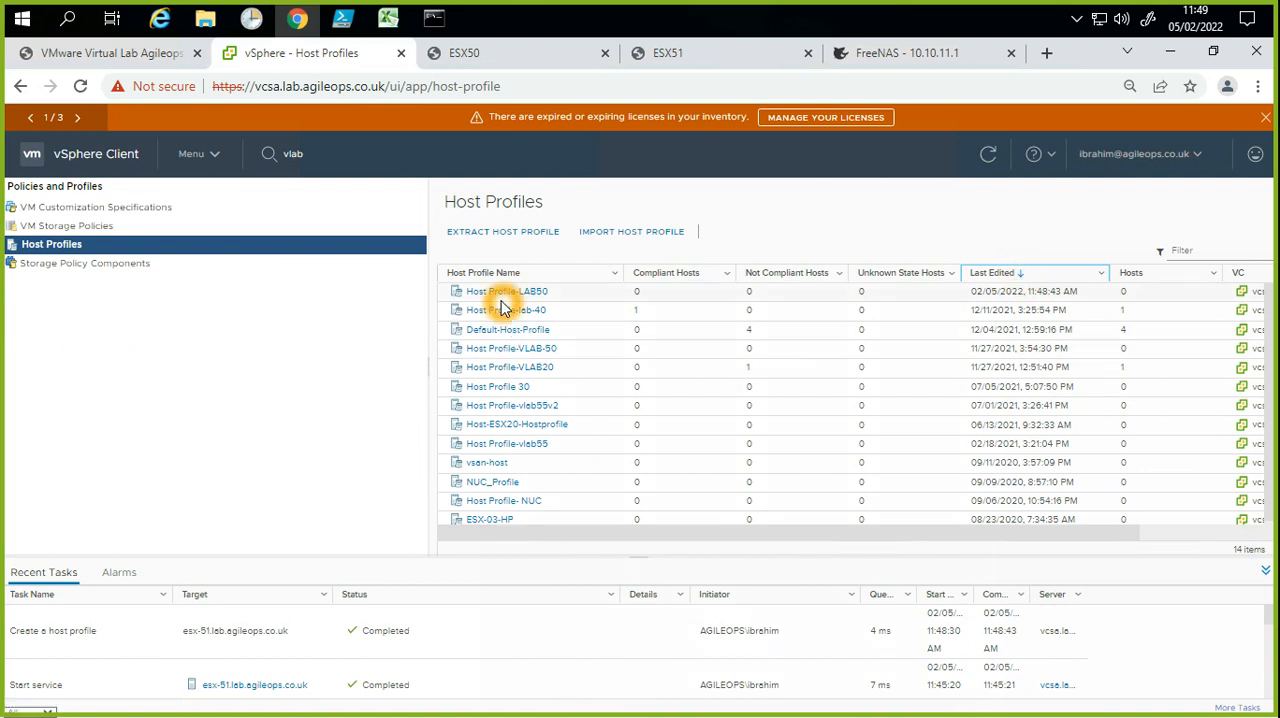
click(562, 297)
click(562, 296)
click(552, 295)
click(541, 295)
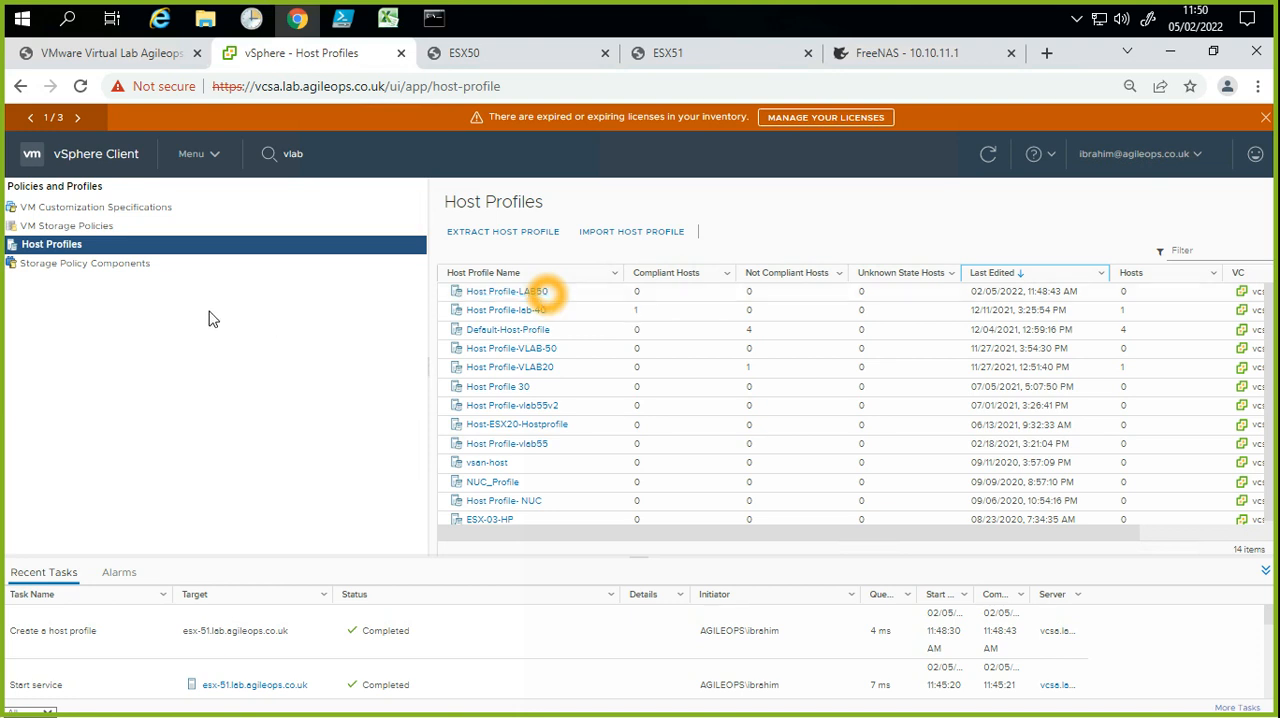
click(491, 296)
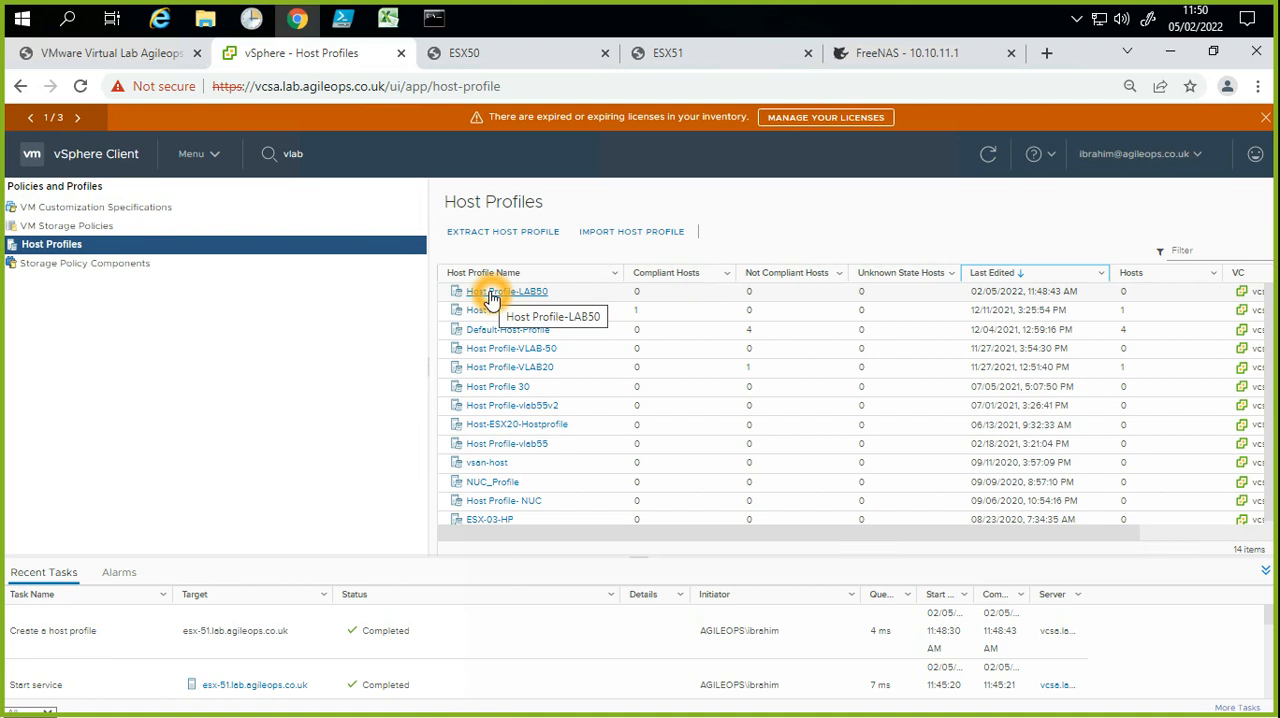
click(516, 292)
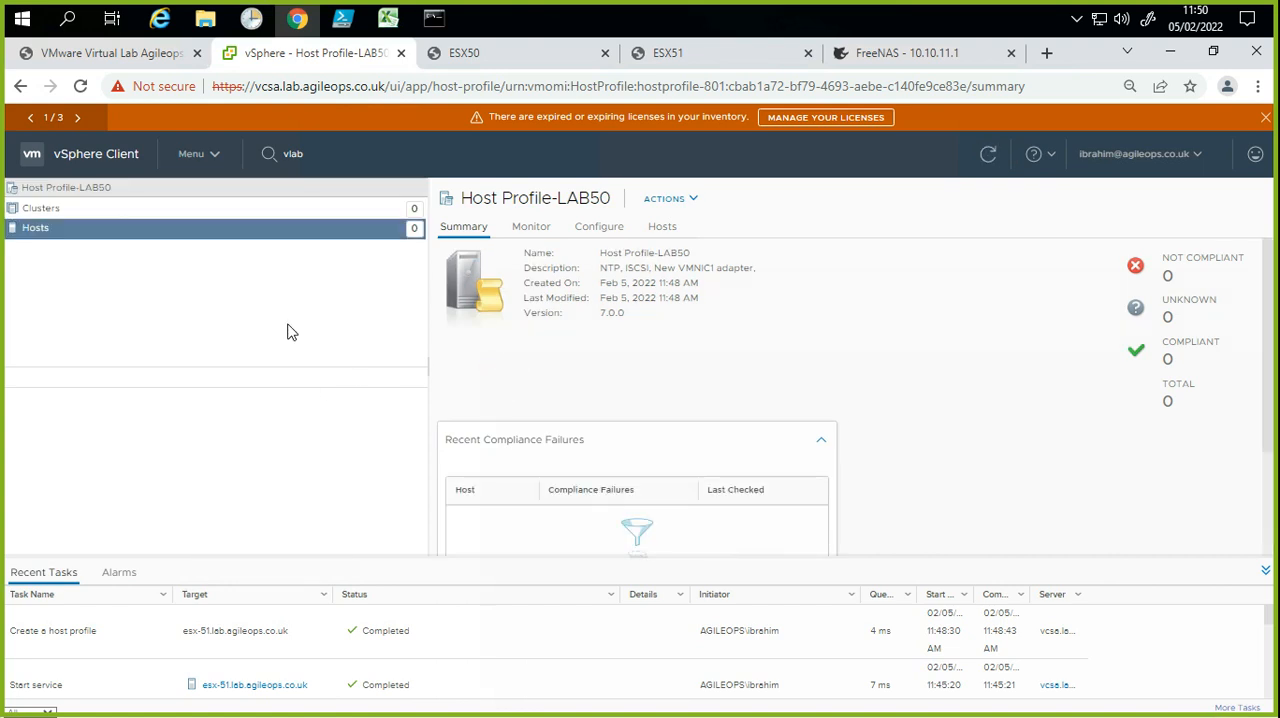
click(541, 338)
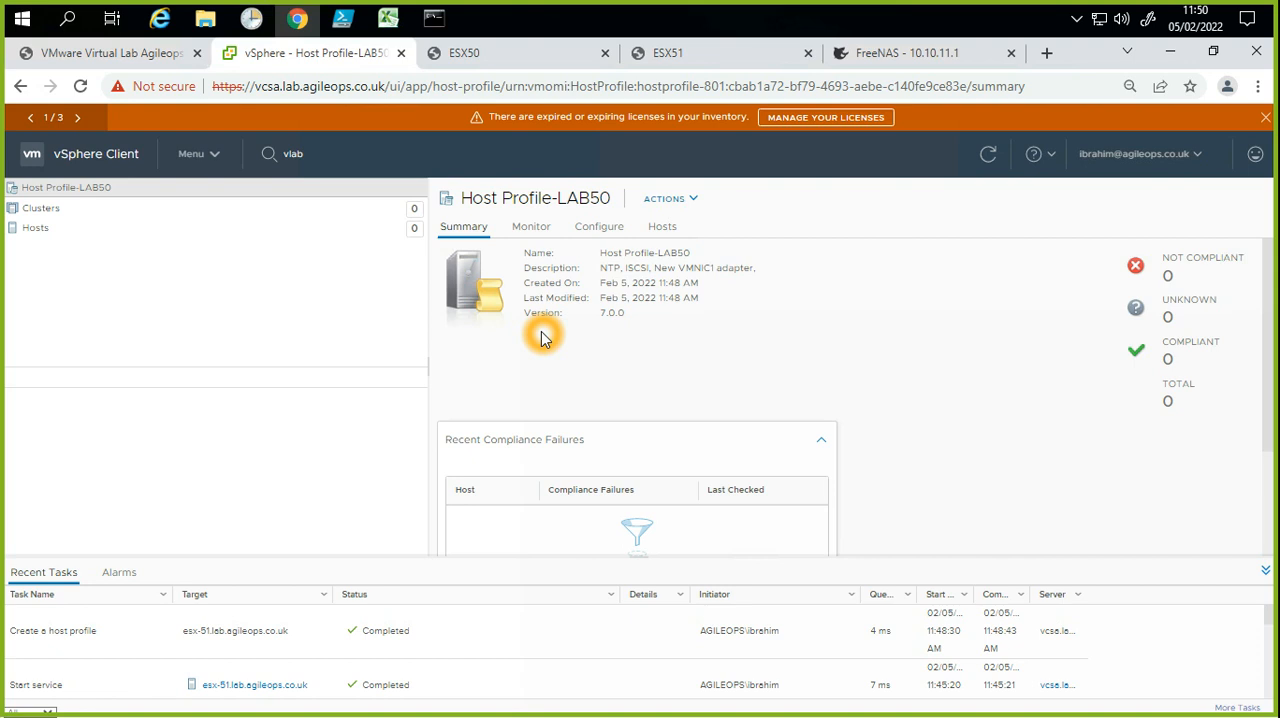
Step: Return to the Hosts and Clusters inventory with esx-51.lab.agileops.co.uk shown
click(118, 157)
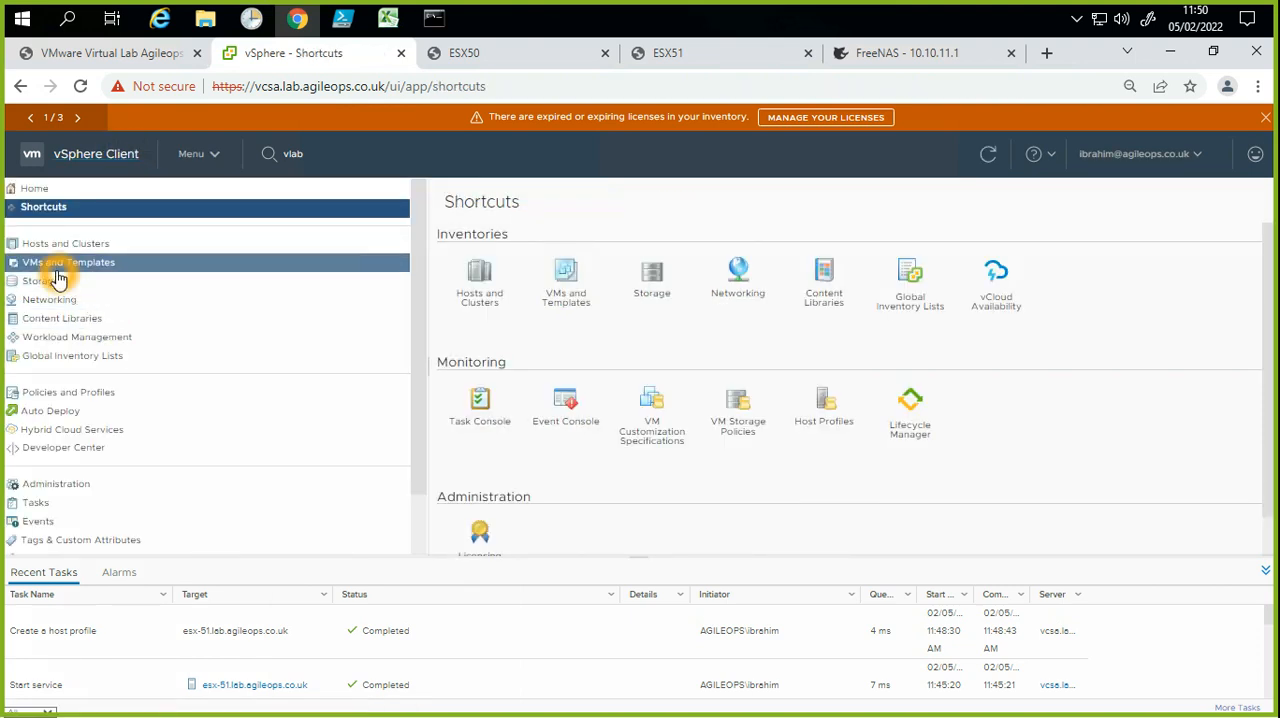
click(56, 245)
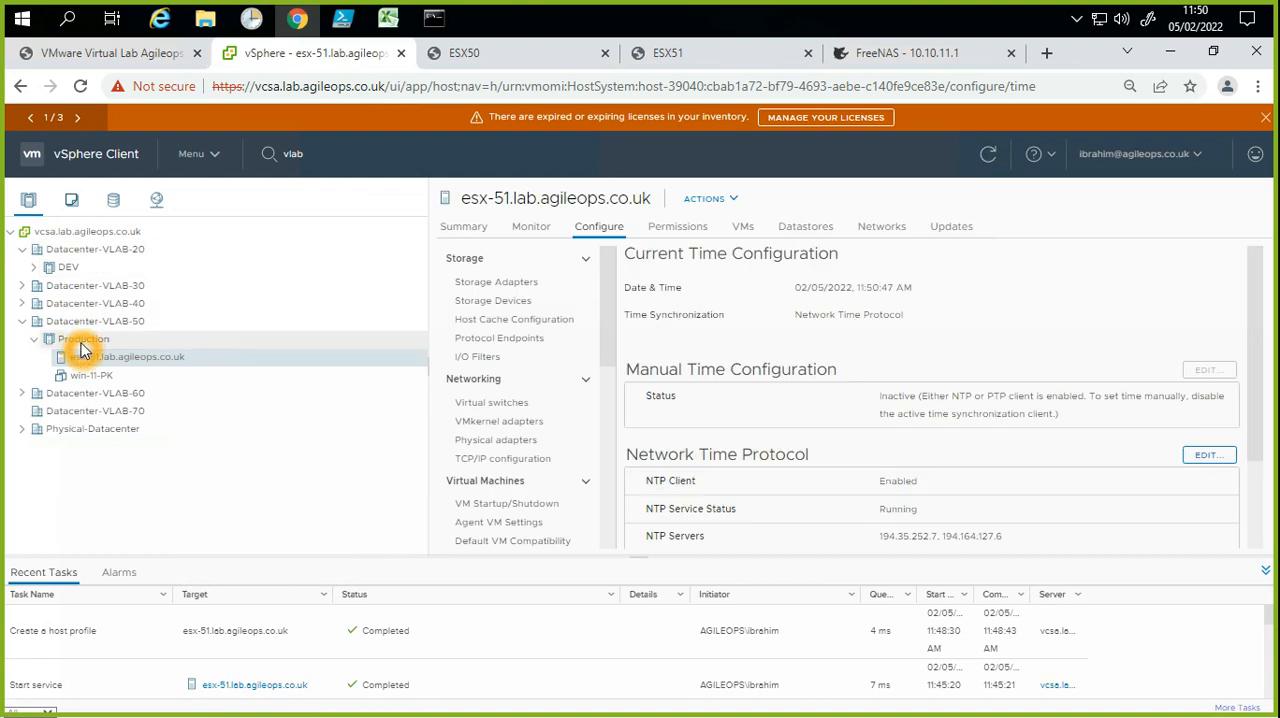
Step: Start adding hosts to the Production cluster and try pasting the copied value as the first new host's address
right_click(82, 344)
click(152, 268)
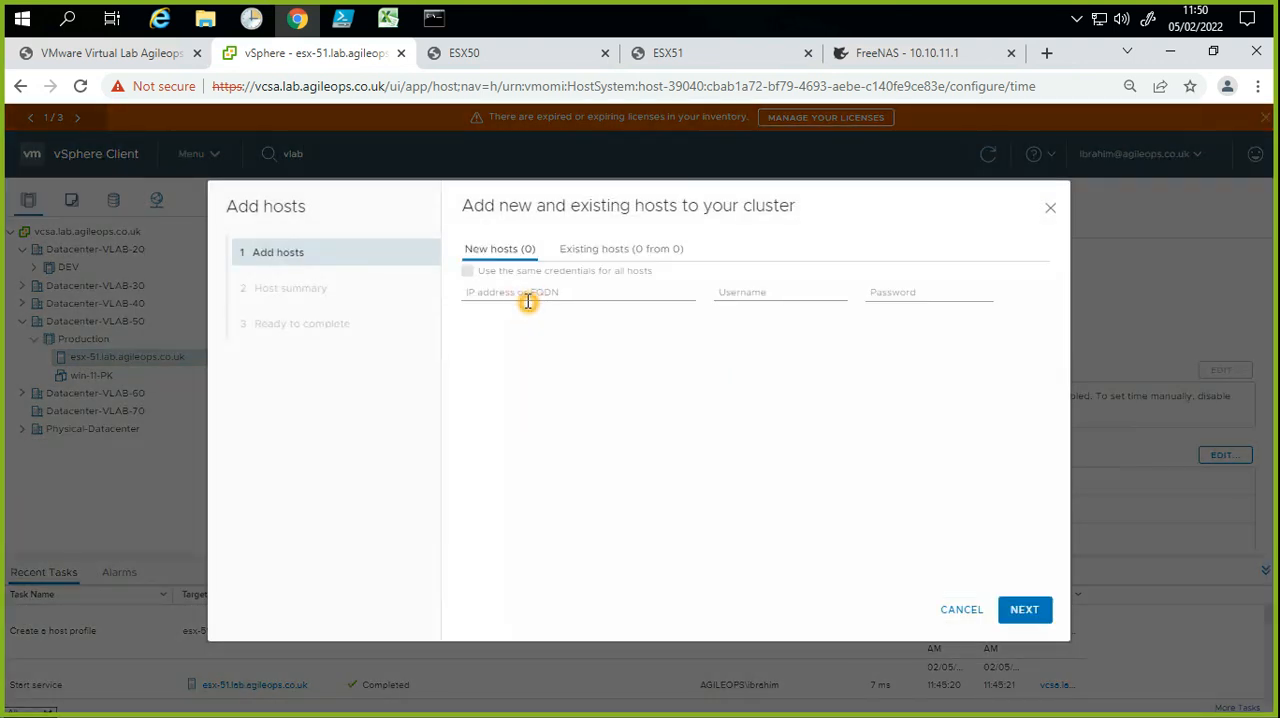
click(527, 300)
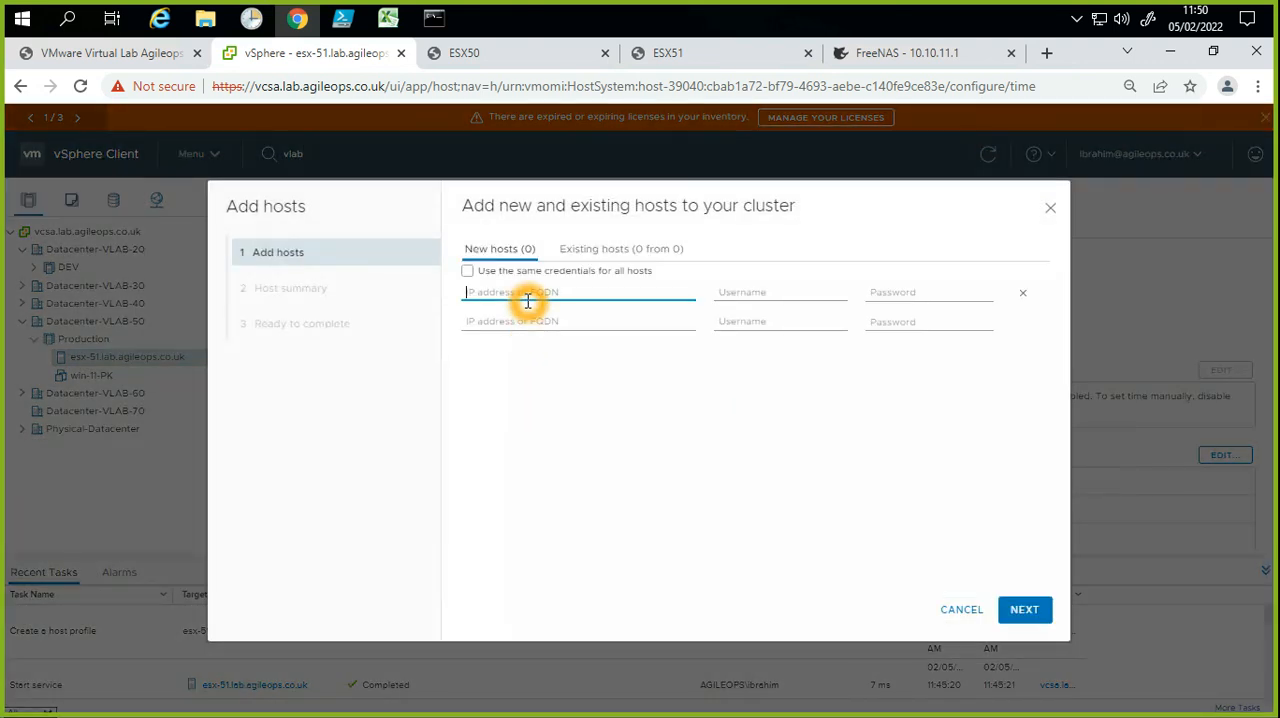
text(194.35.252.7,194.164.127.6)
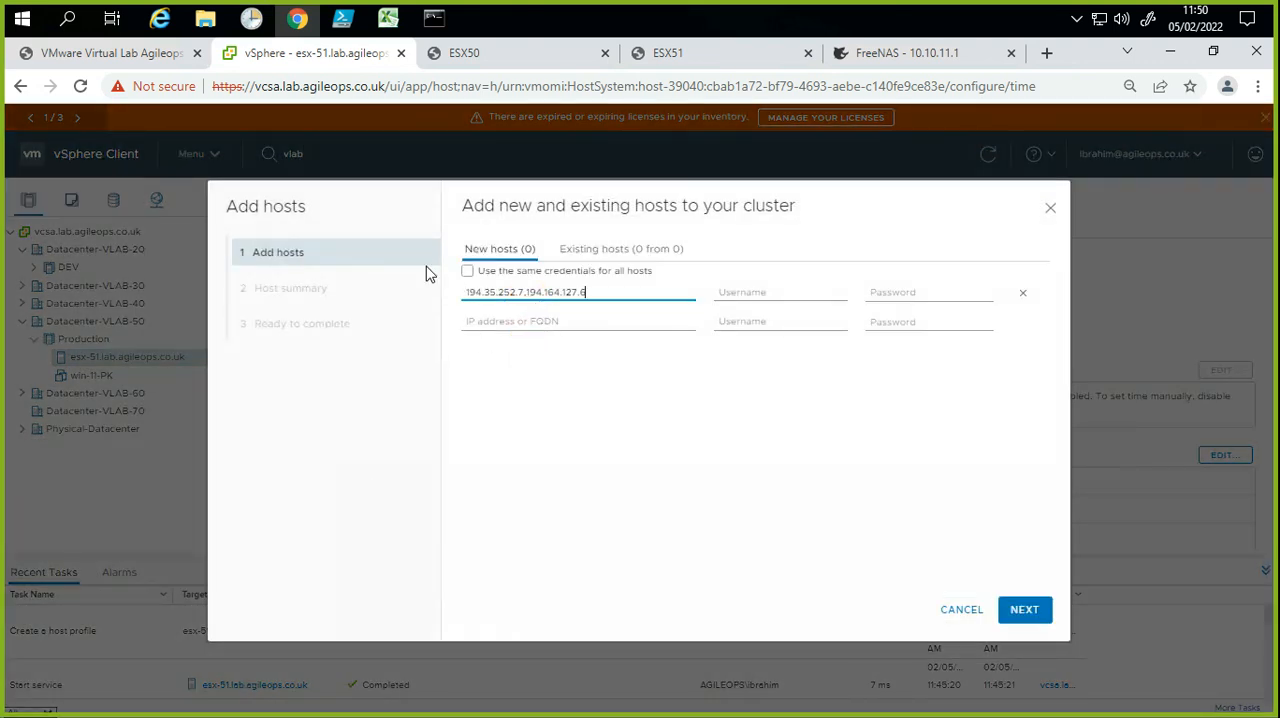
Step: Switch to the Command Prompt, stop the running ping and copy the host name esx-52.lab.agileops.co.uk from the recalled ping command
click(435, 20)
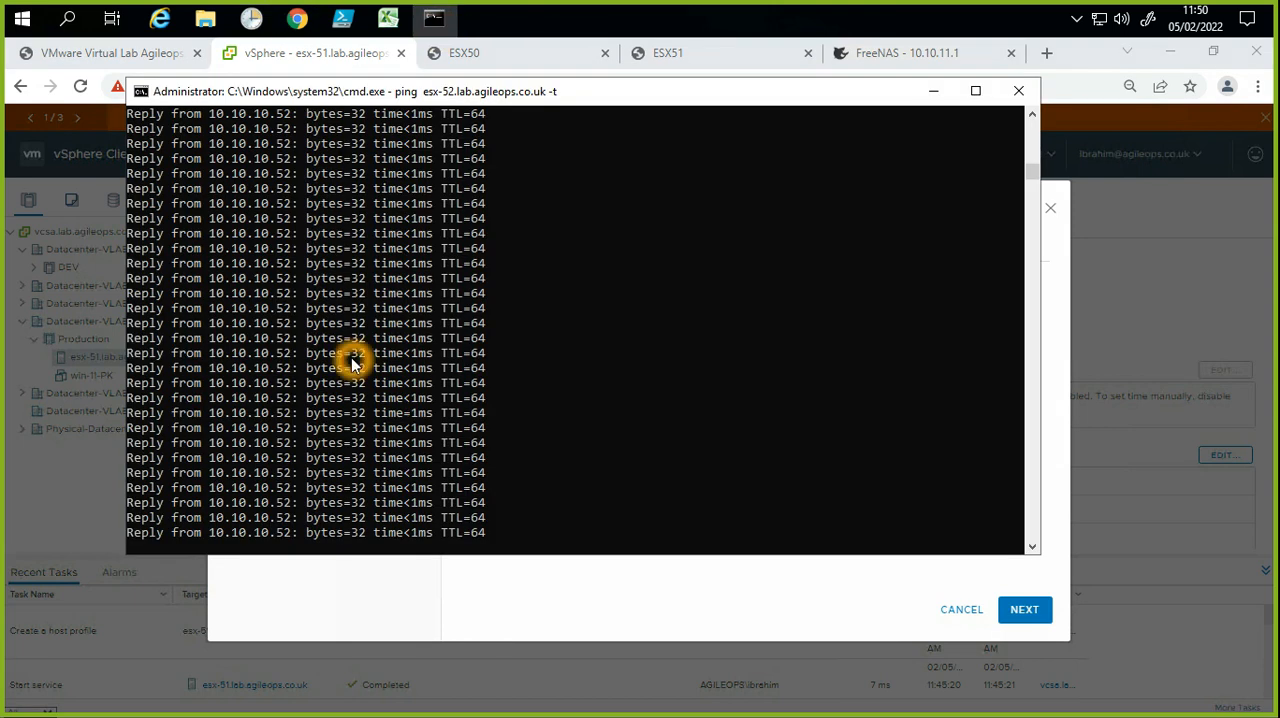
key(ctrl+c)
key(Return)
key(Up)
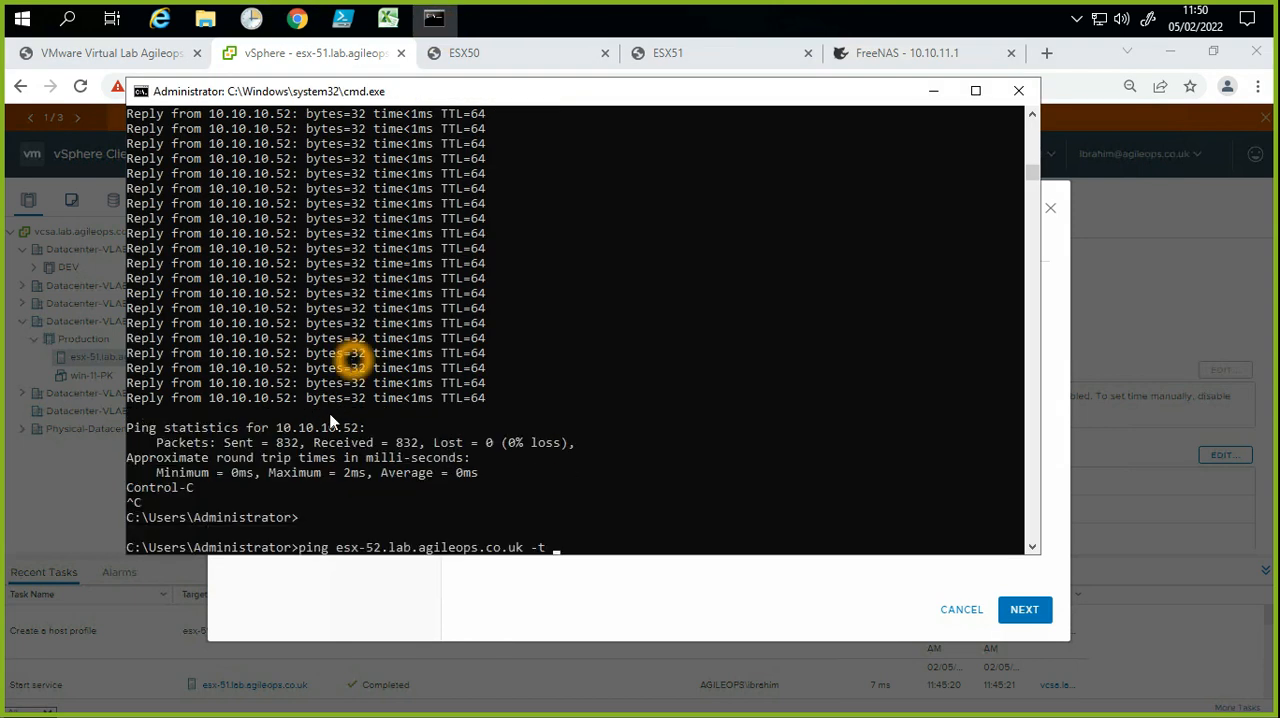
drag(336, 548, 521, 549)
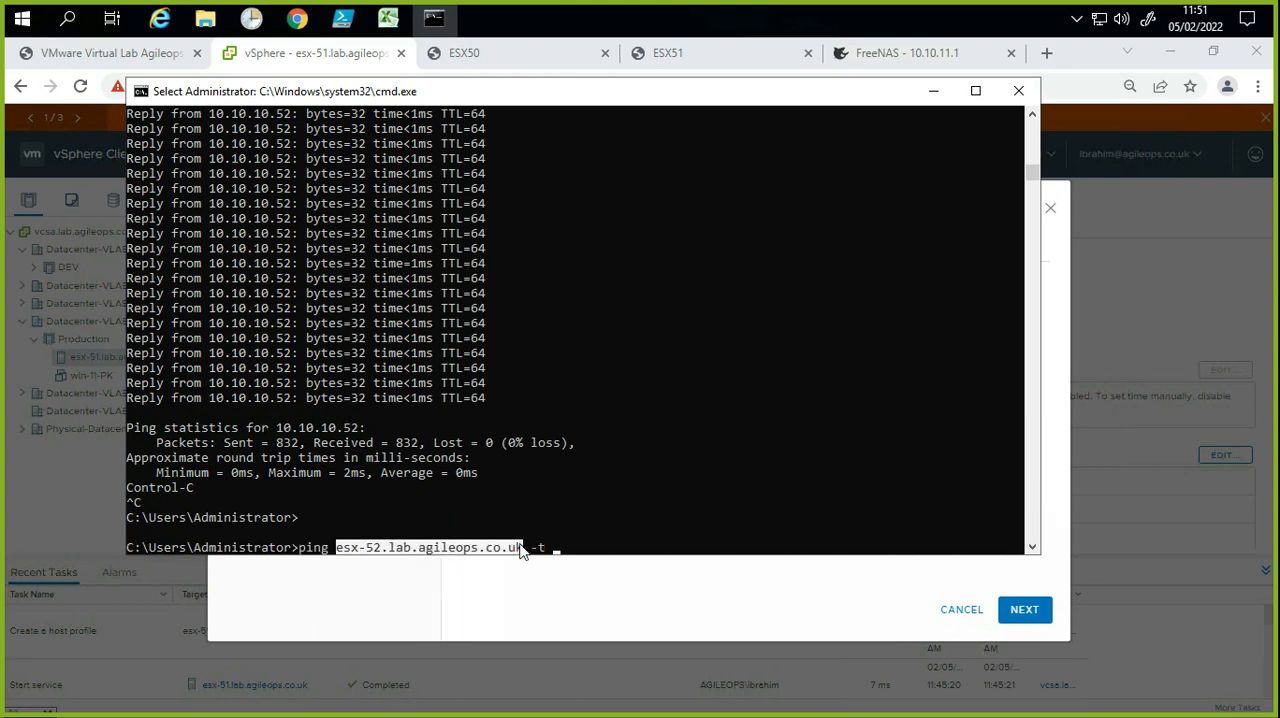
right_click(523, 549)
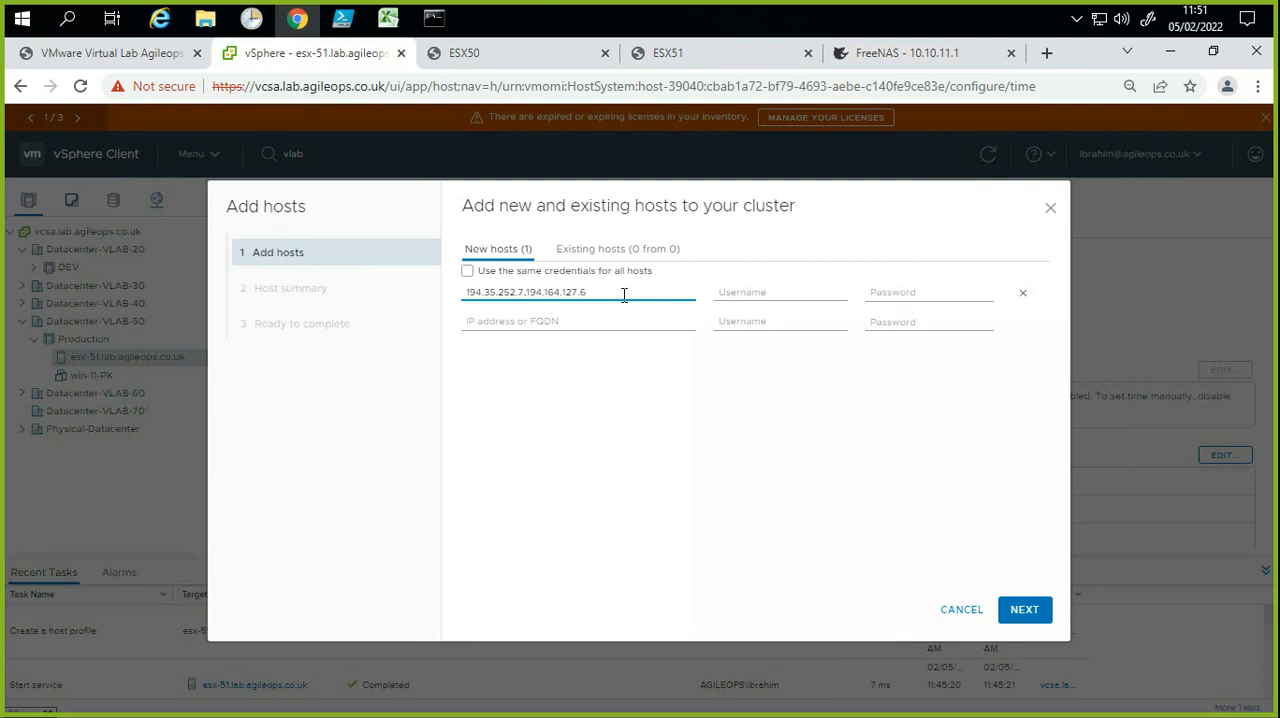
Step: Replace the new host's address with esx-52.lab.agileops.co.uk and enter the username root and the account password
drag(617, 294, 430, 300)
key(ctrl+v)
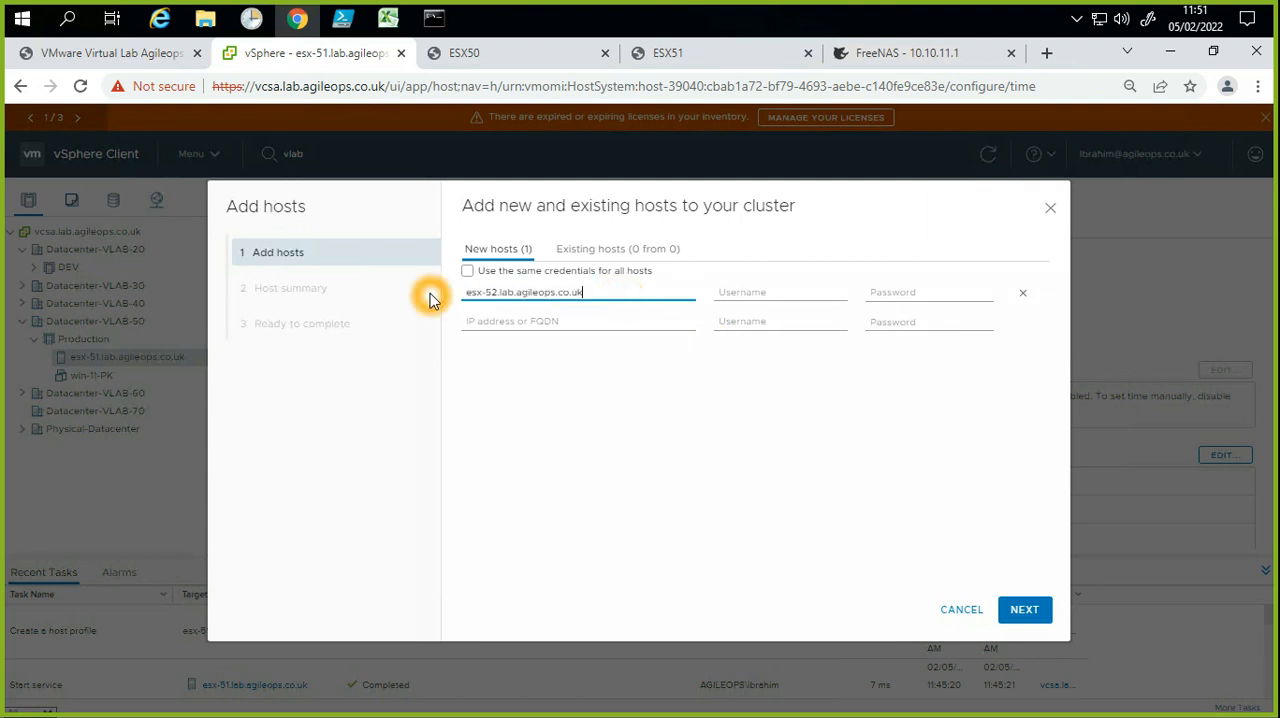
click(751, 290)
text(root)
key(Tab)
text(•••)
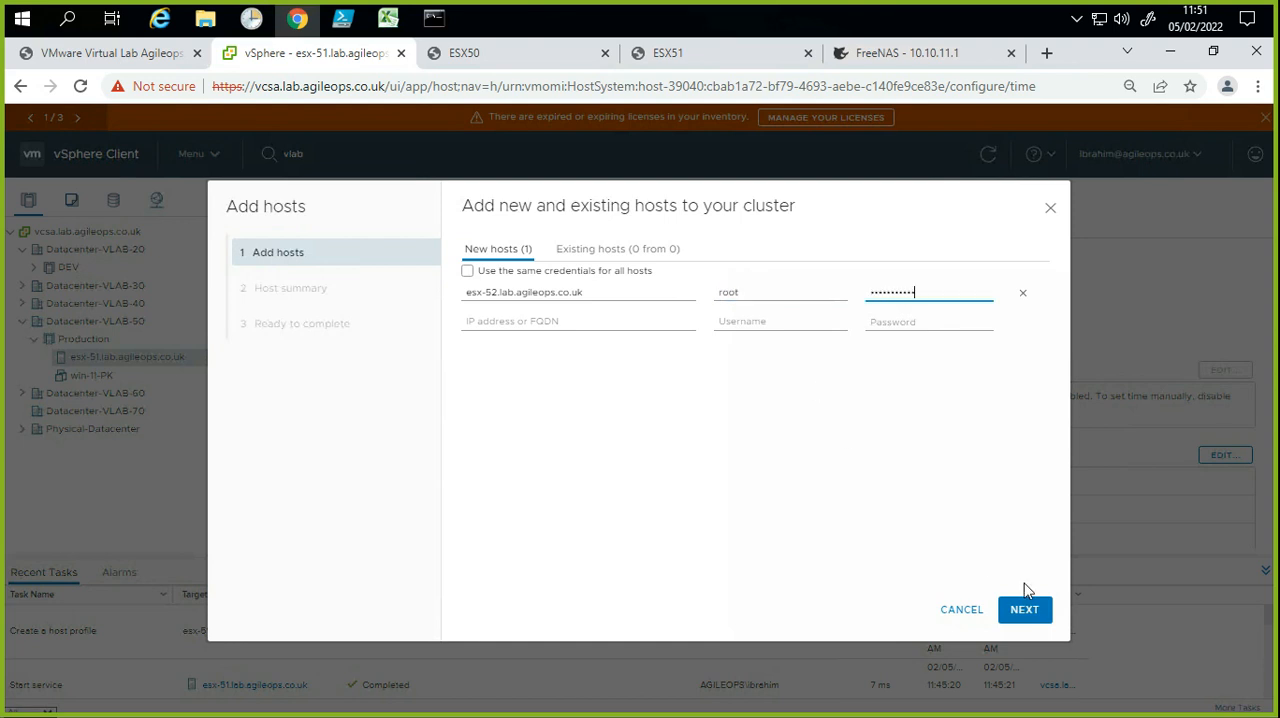
Step: Accept the certificate thumbprint of esx-52.lab.agileops.co.uk, expand its host summary and finish adding it to the cluster
click(1025, 608)
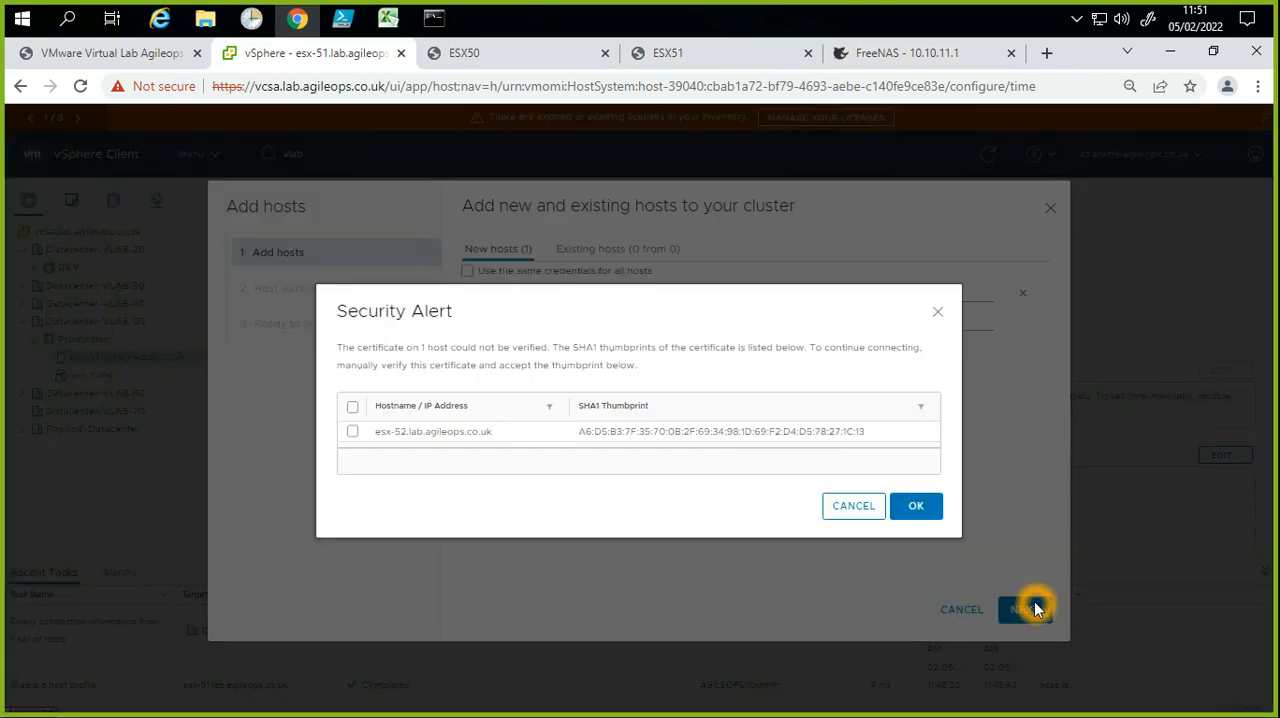
click(352, 409)
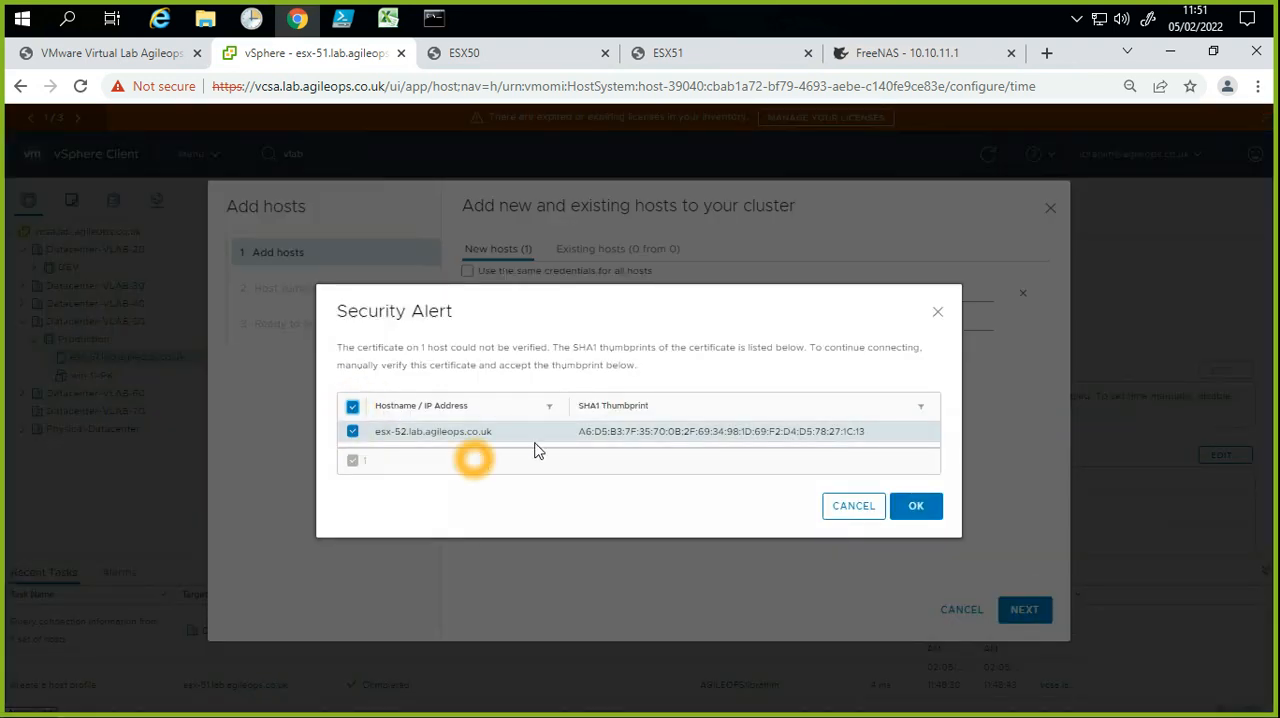
click(940, 508)
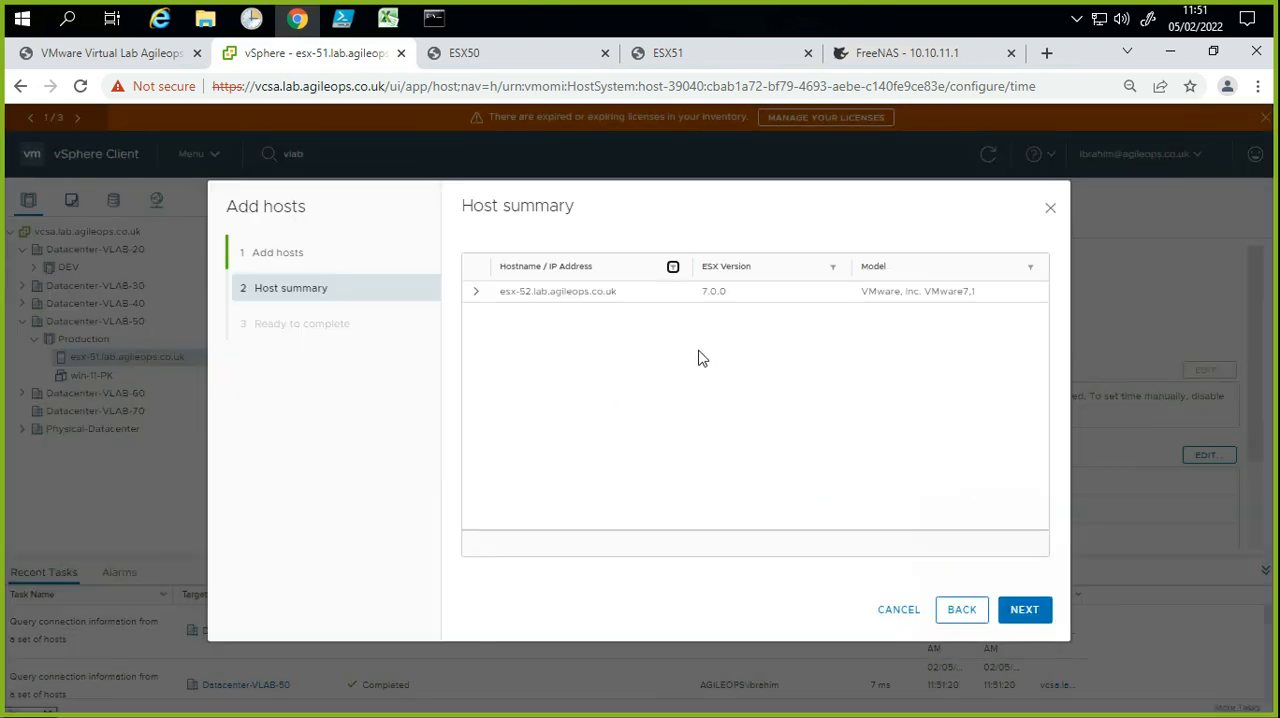
click(477, 290)
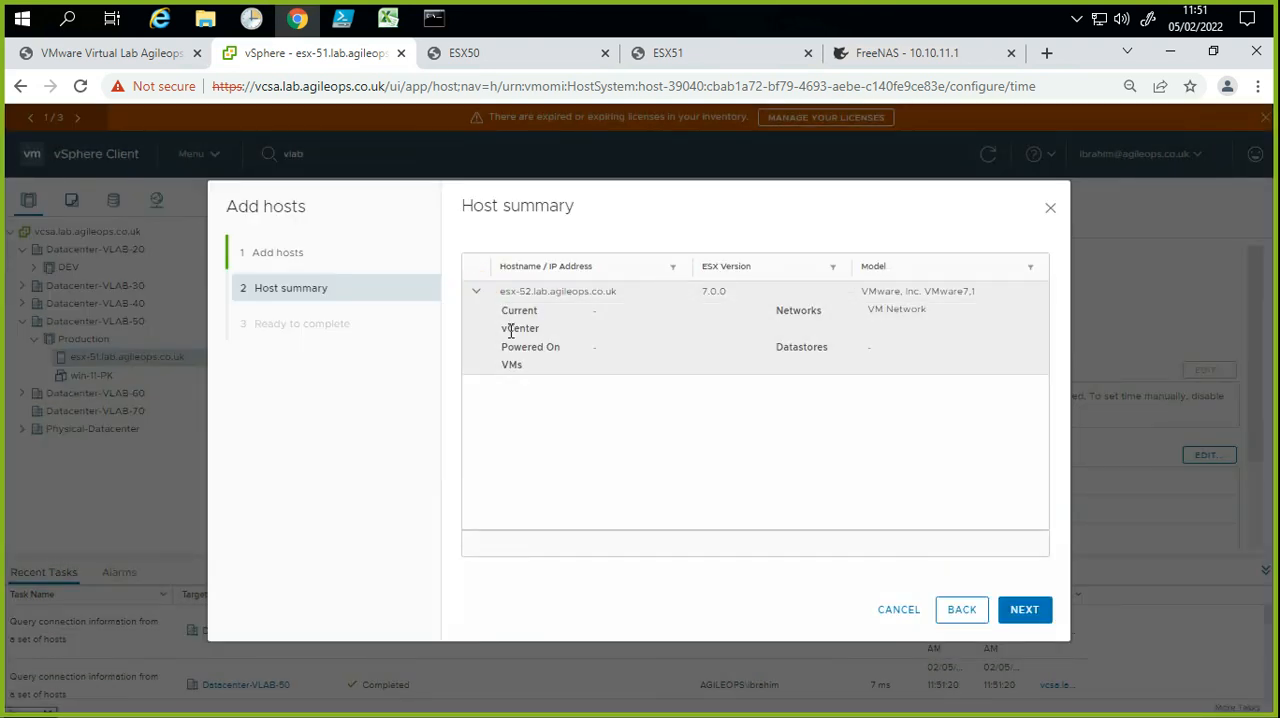
click(1017, 617)
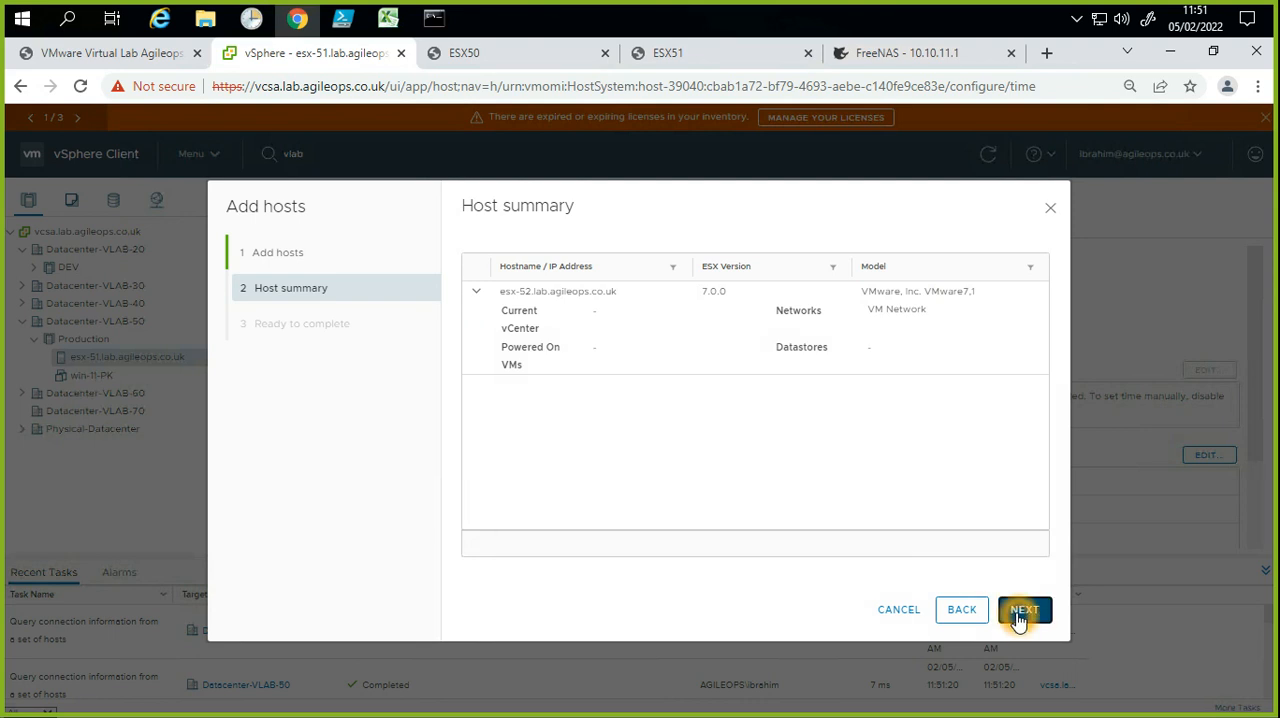
click(1019, 617)
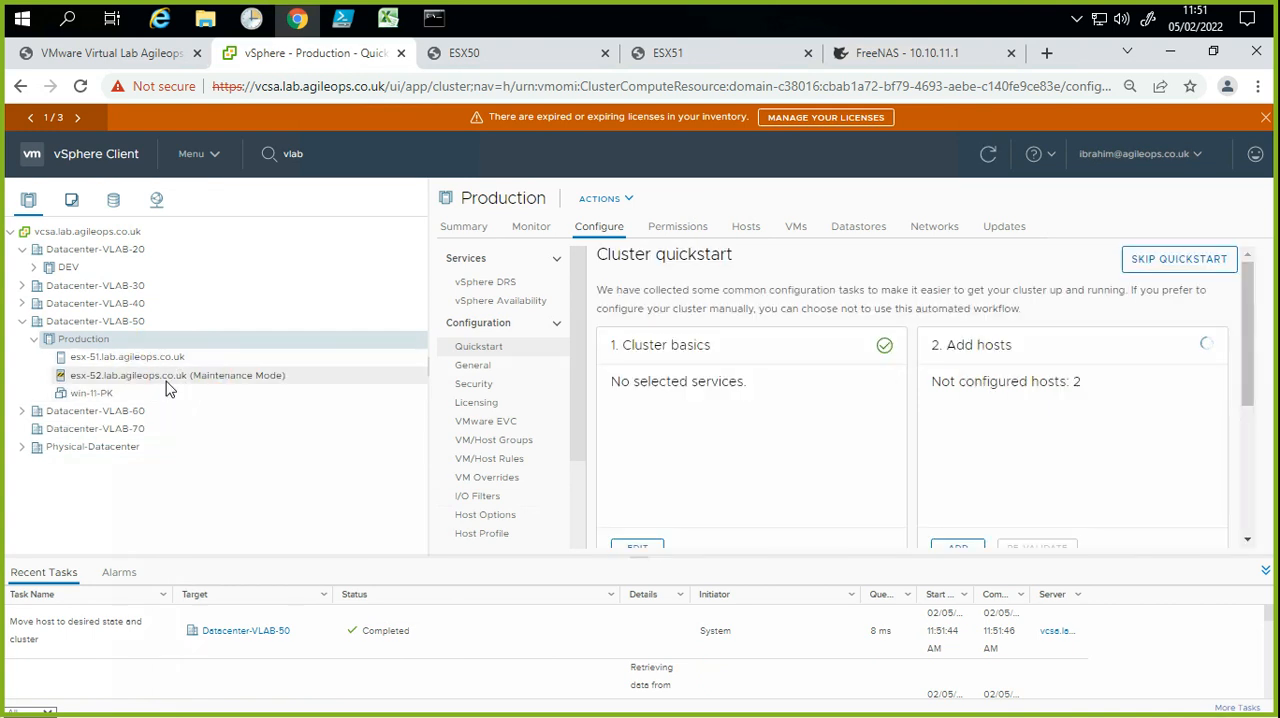
click(219, 382)
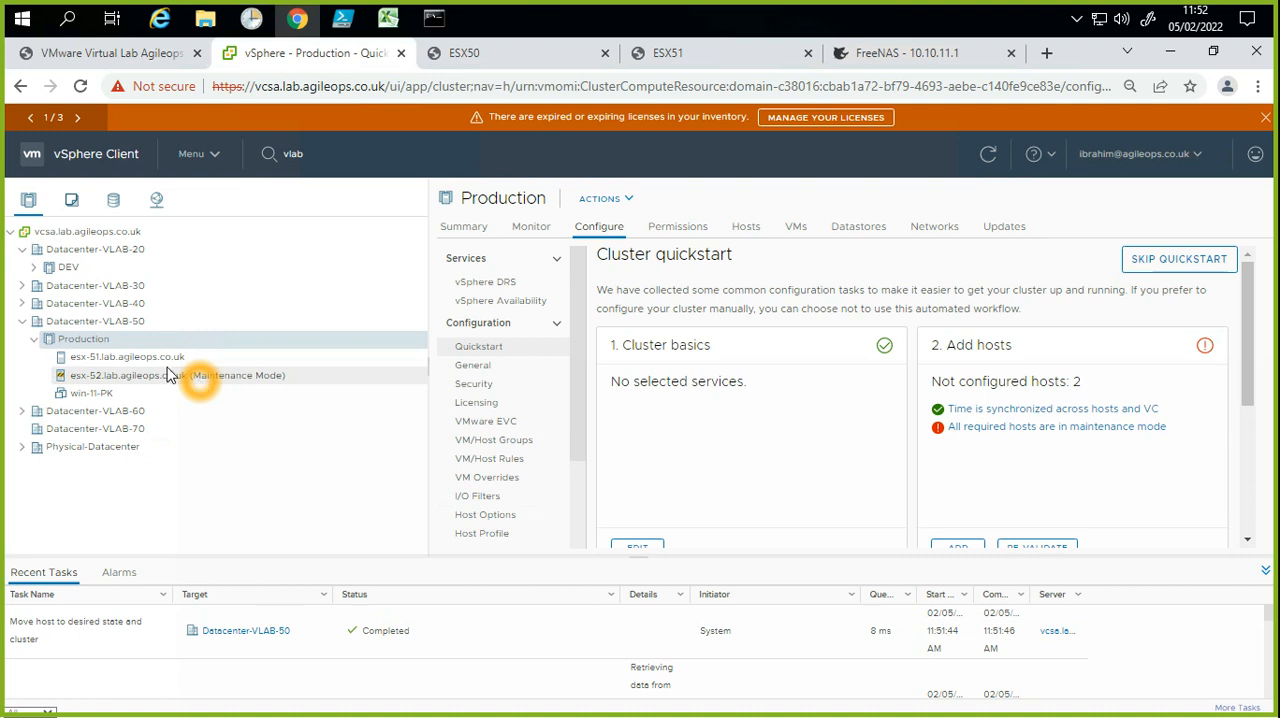
right_click(96, 346)
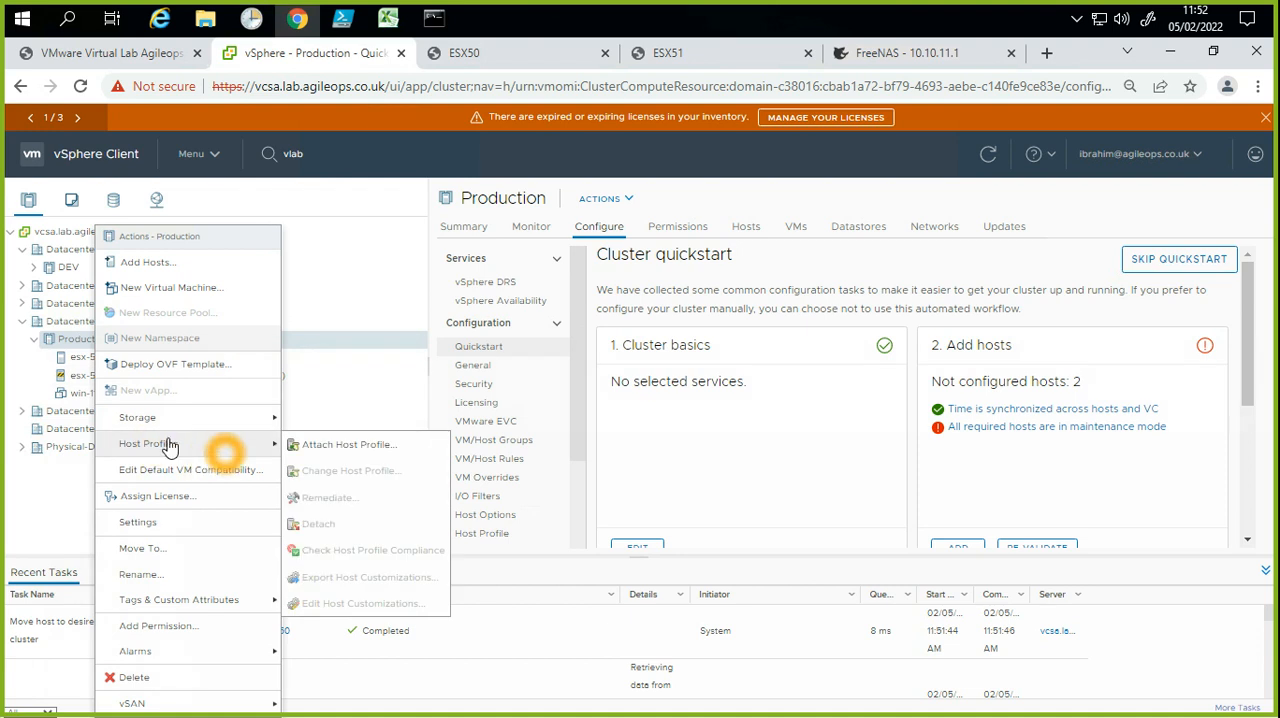
mouse_move(128, 418)
click(331, 427)
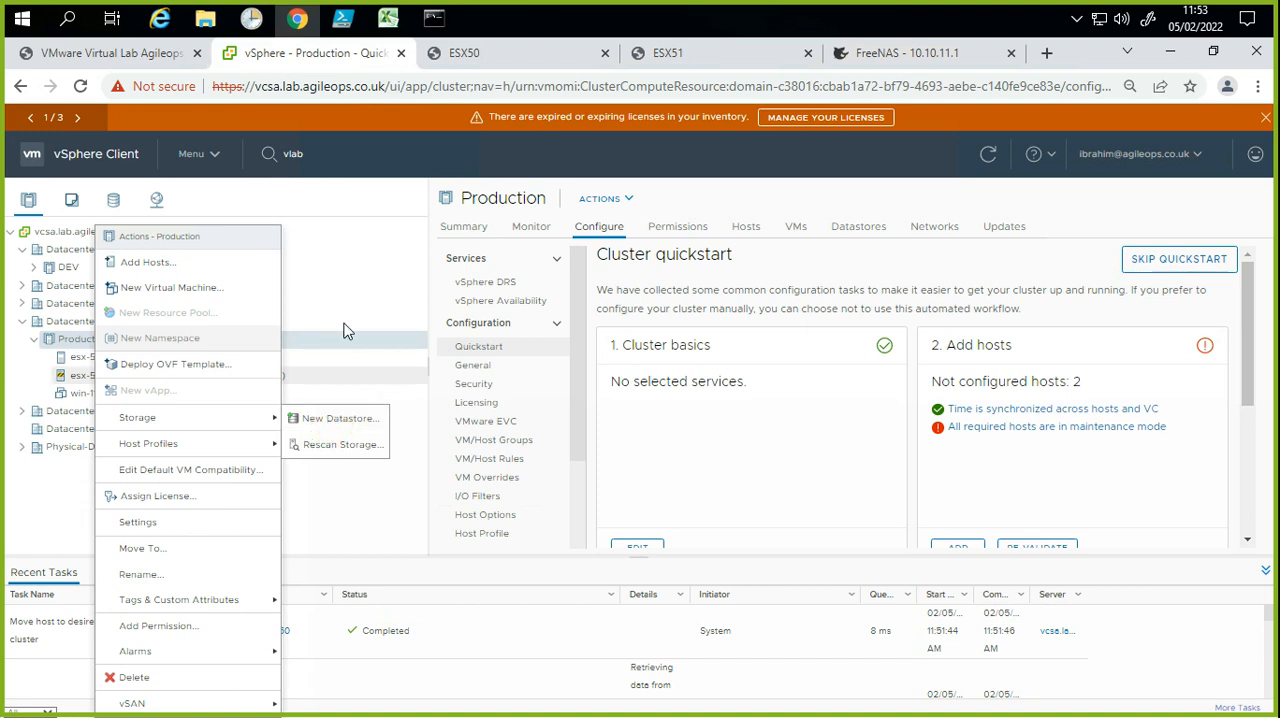
click(72, 343)
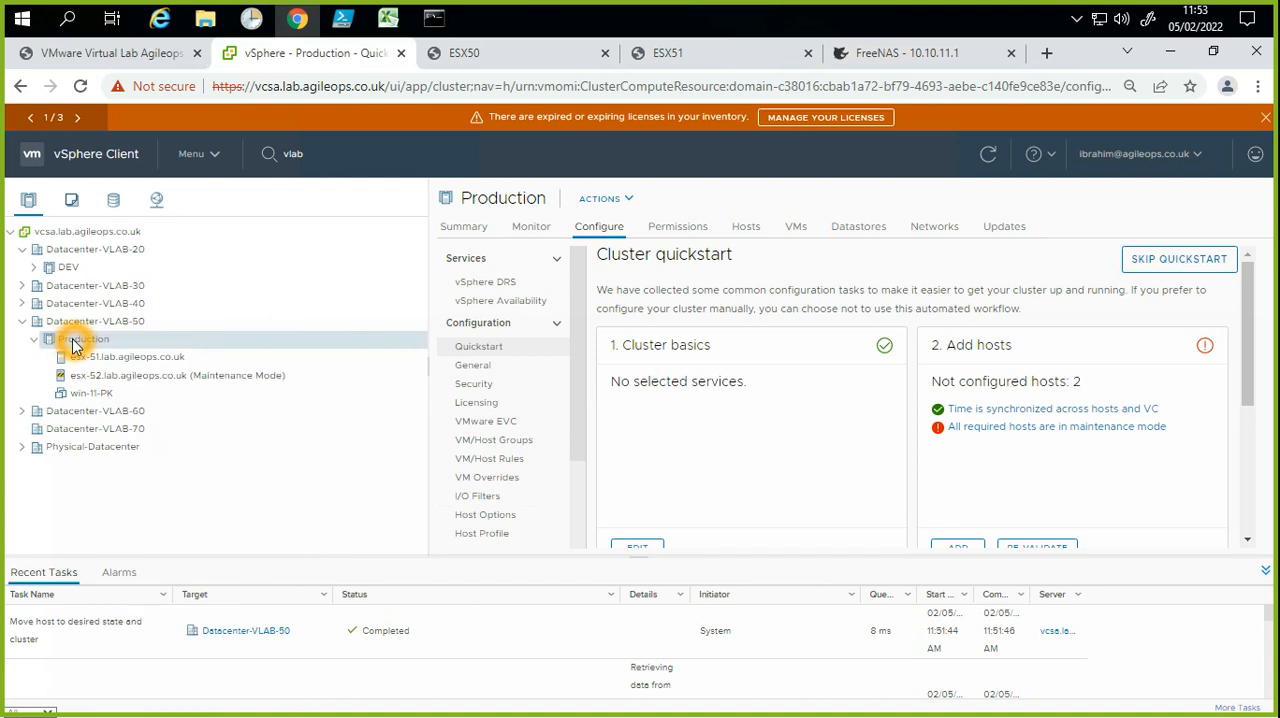
Step: Attach Host Profile-LAB50 to the Production cluster
right_click(72, 340)
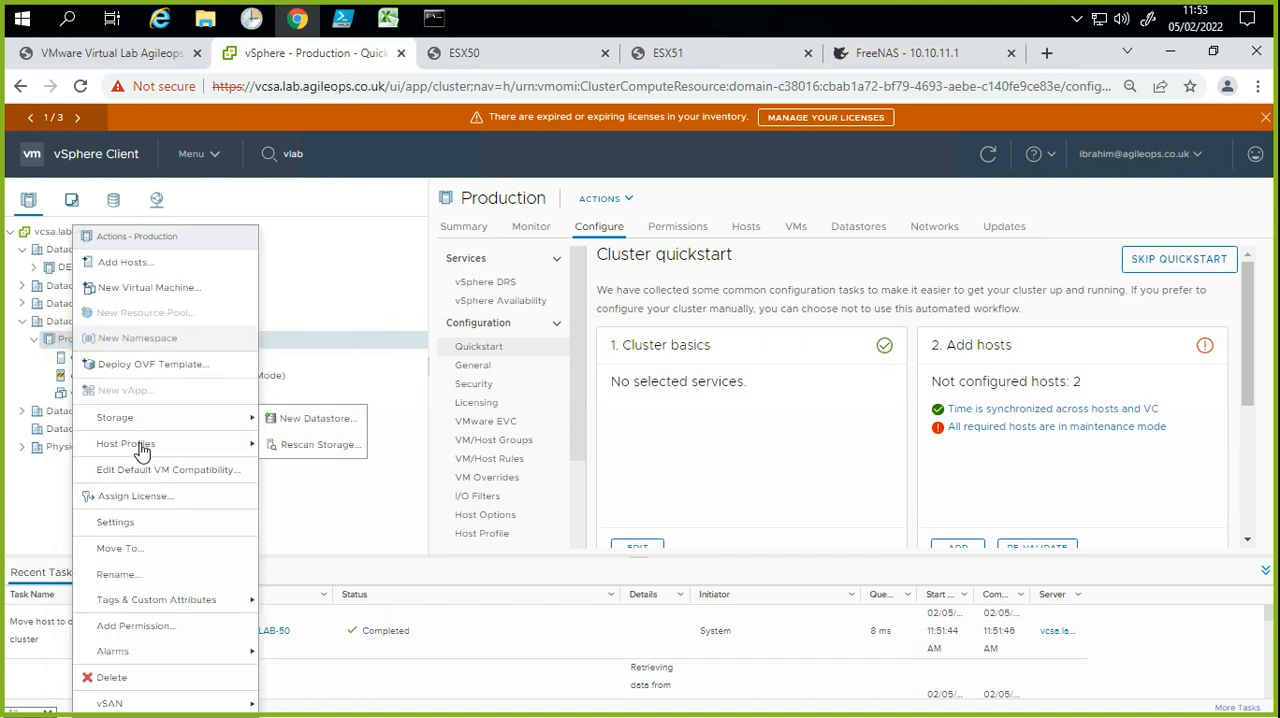
mouse_move(143, 443)
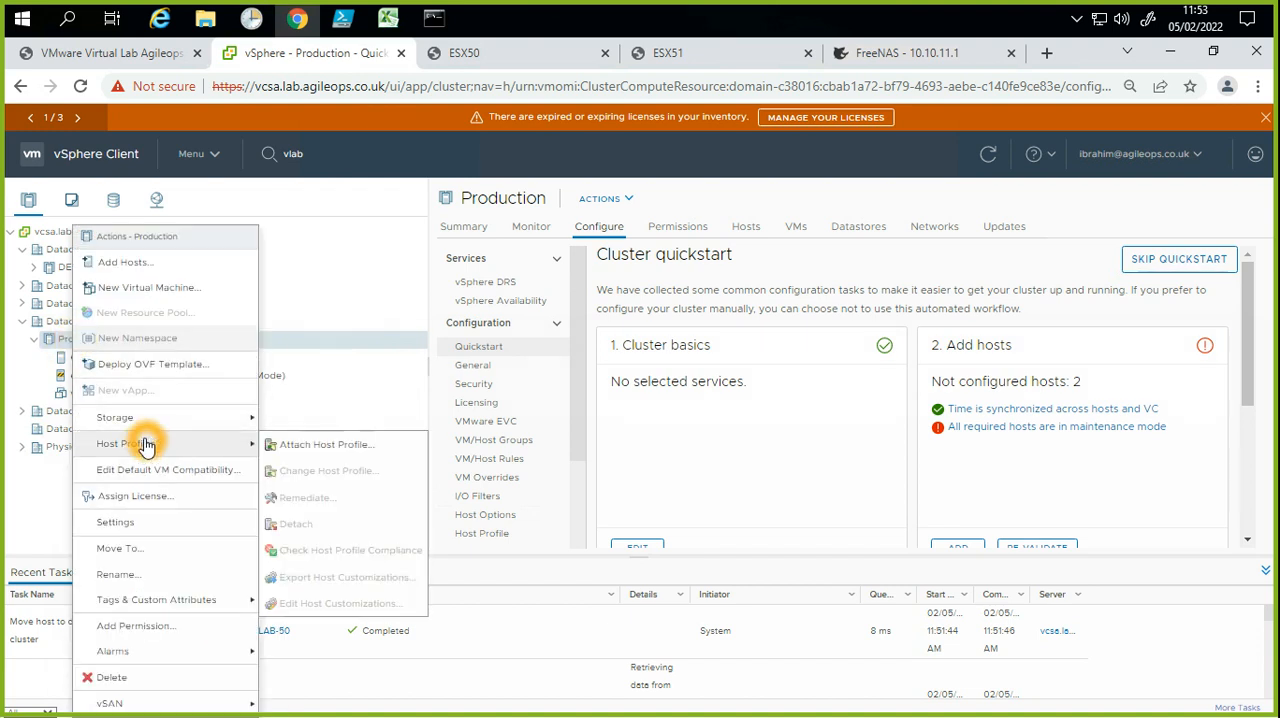
click(312, 456)
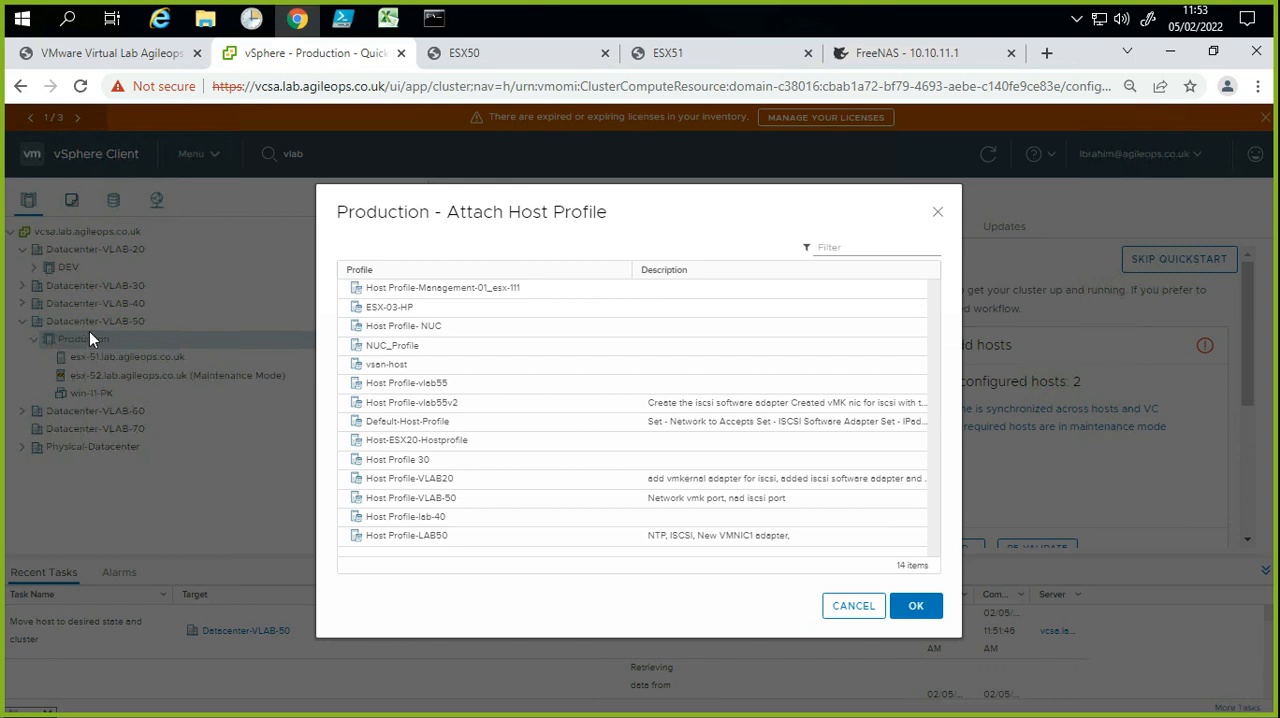
click(449, 406)
click(473, 287)
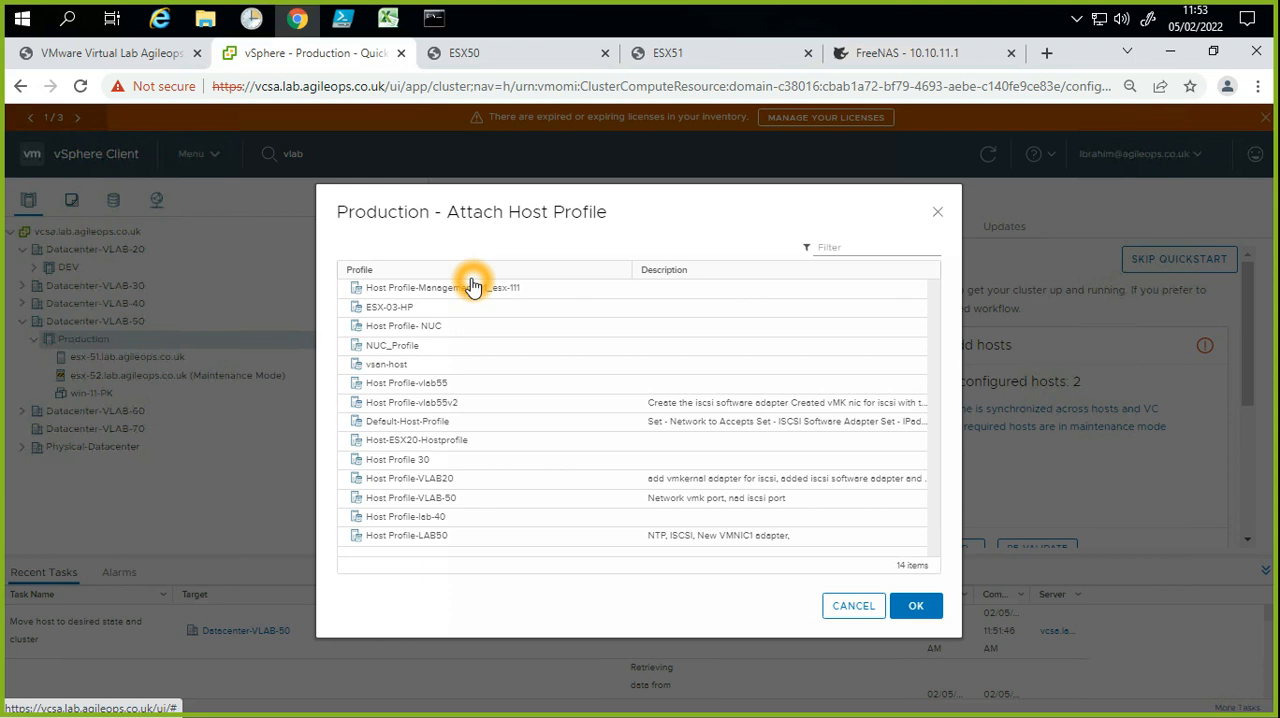
click(425, 538)
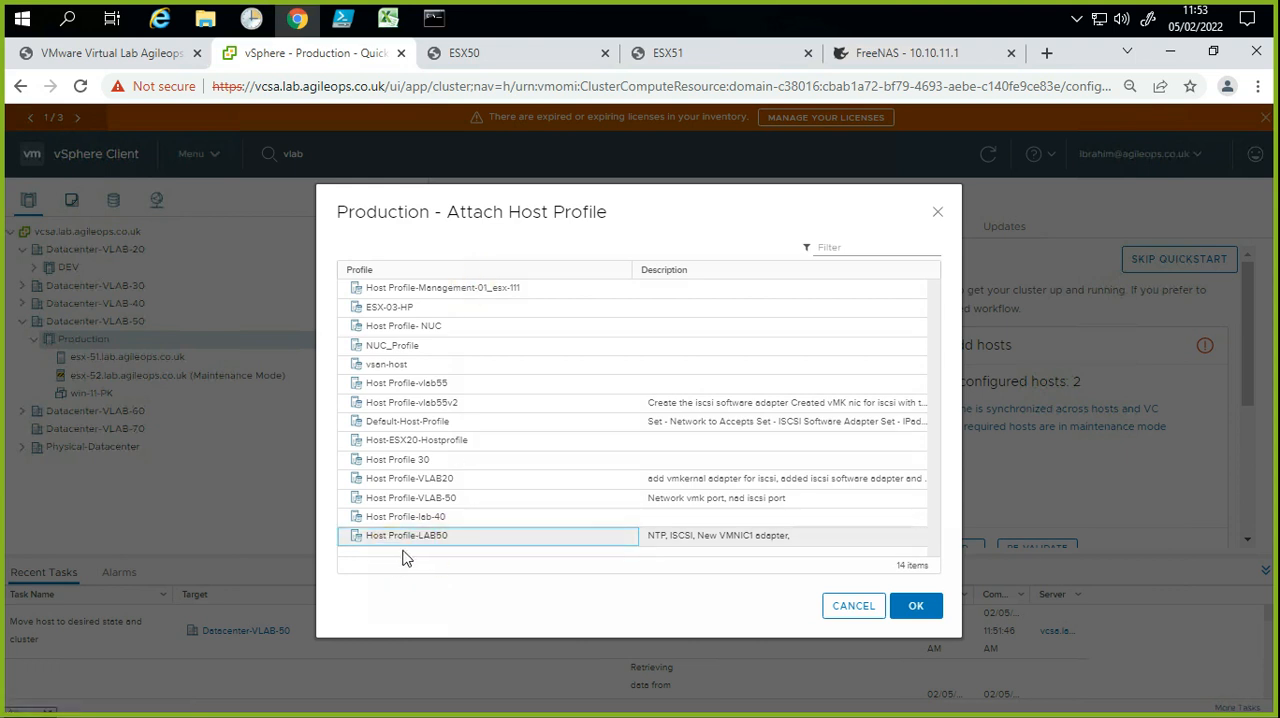
click(436, 550)
click(460, 548)
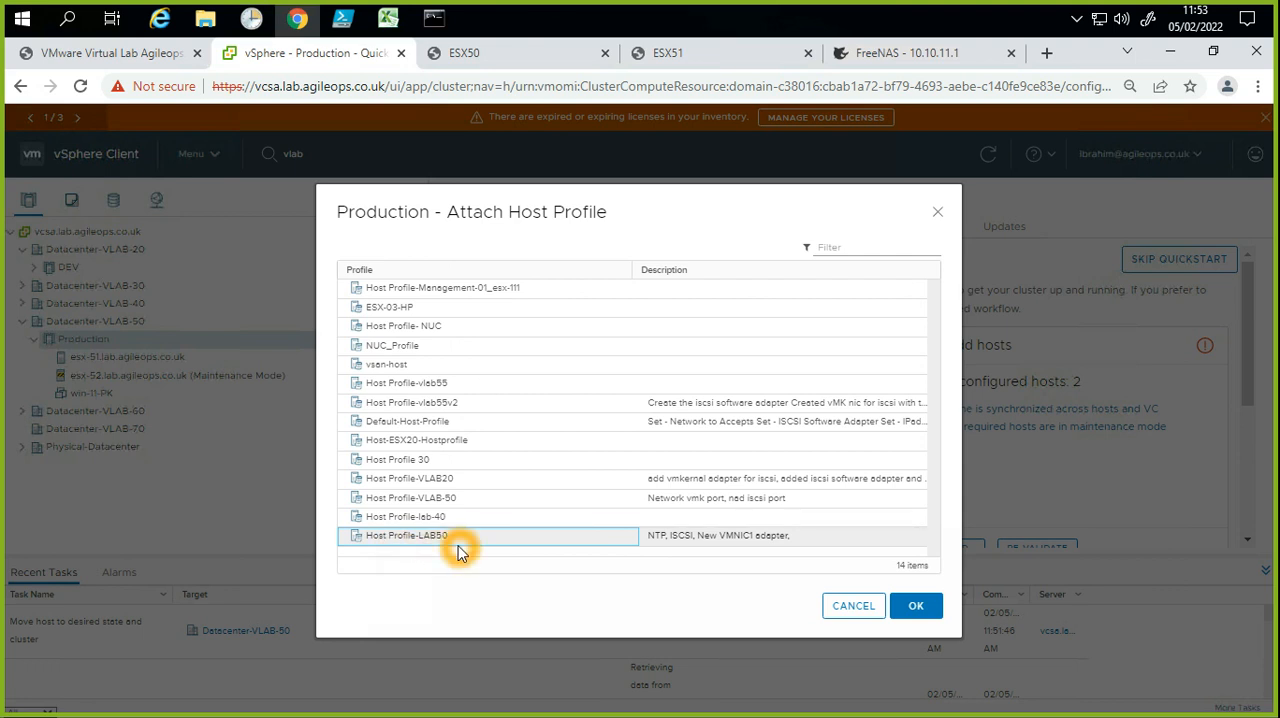
click(662, 549)
click(684, 539)
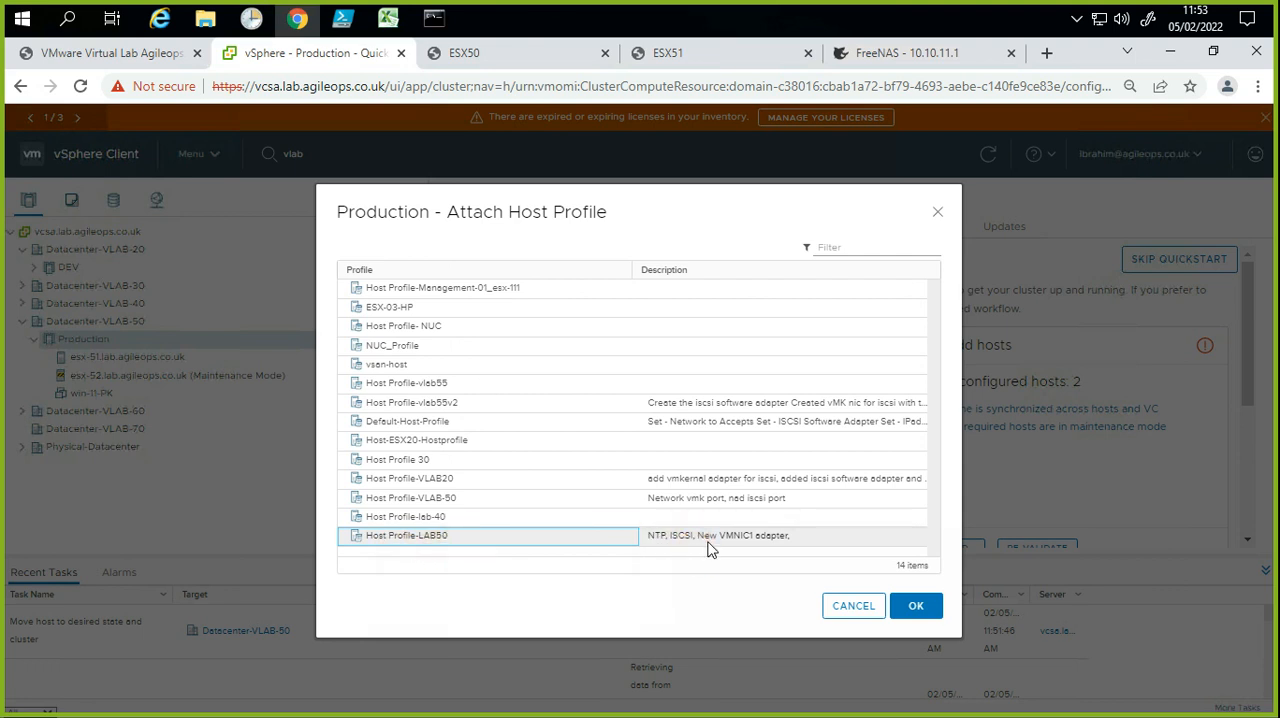
click(913, 608)
click(520, 589)
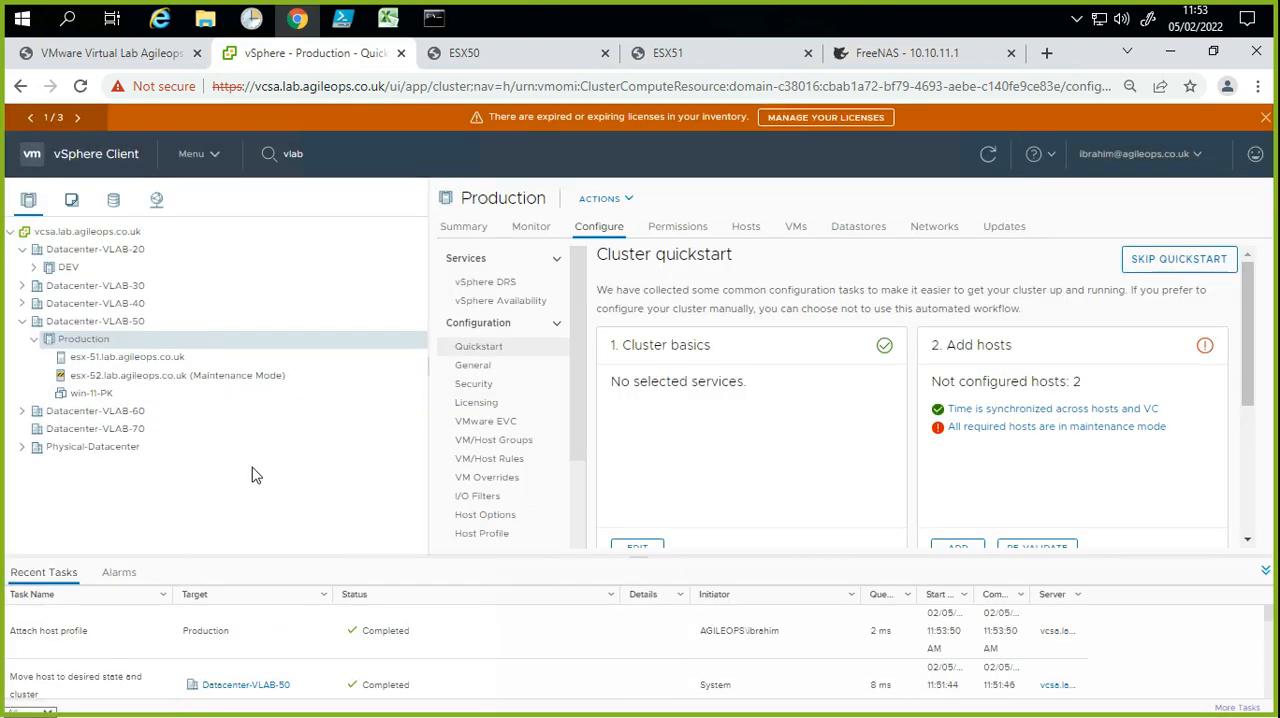
right_click(230, 378)
mouse_move(263, 386)
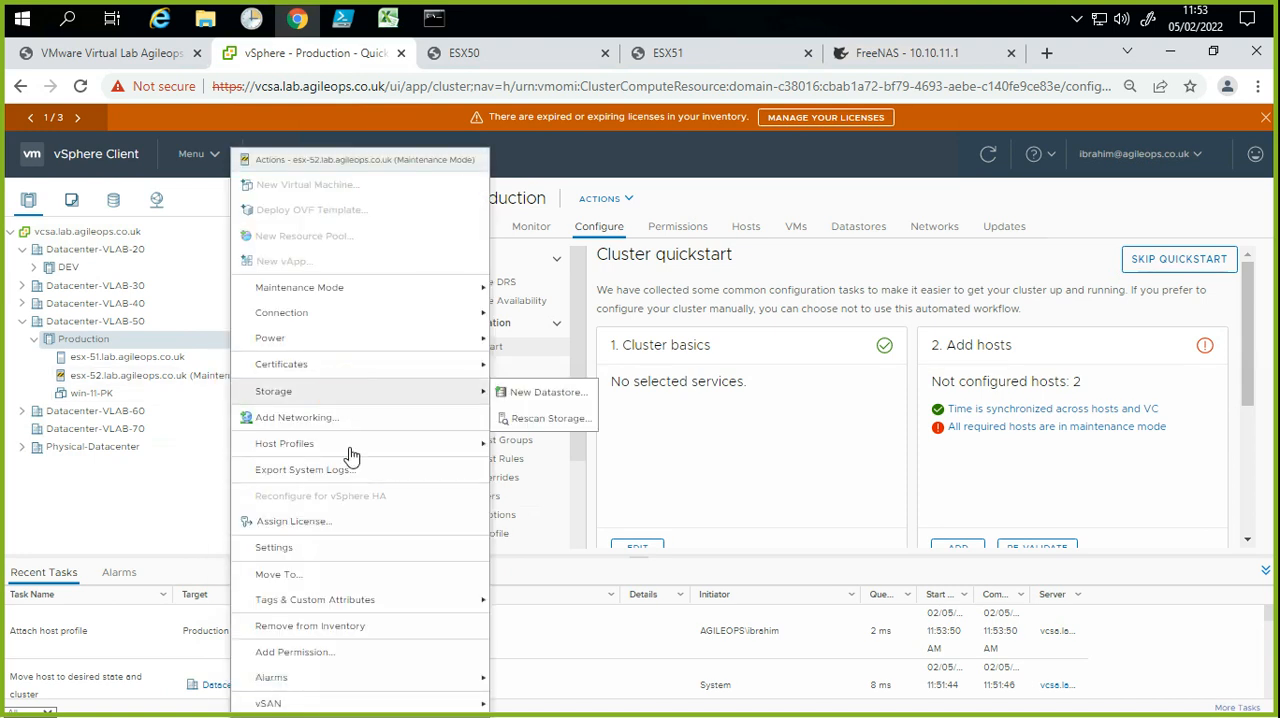
mouse_move(349, 445)
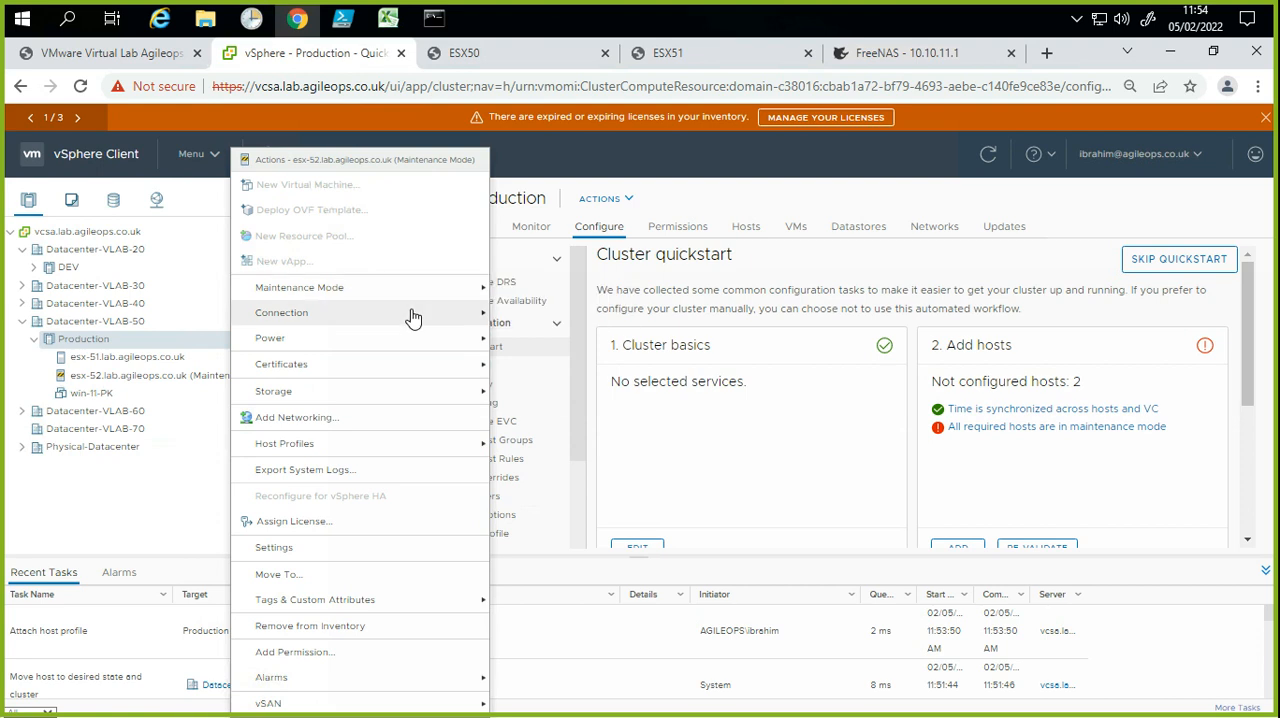
click(285, 400)
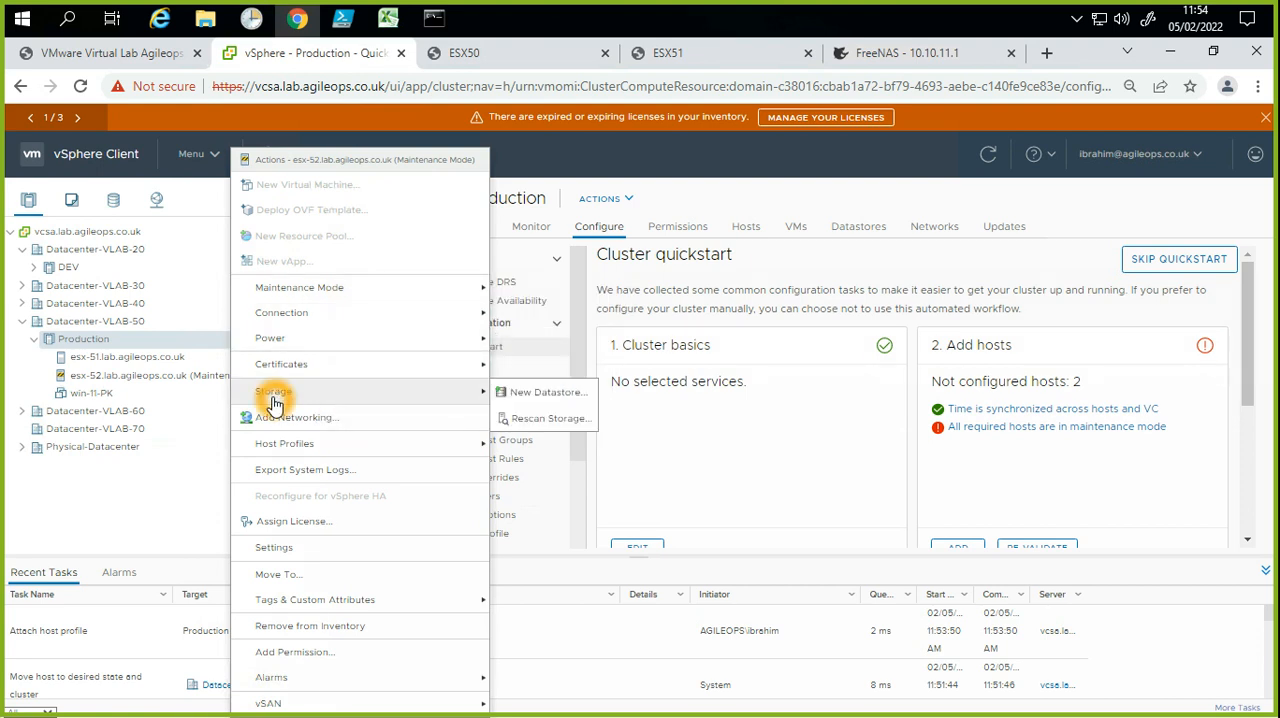
click(300, 432)
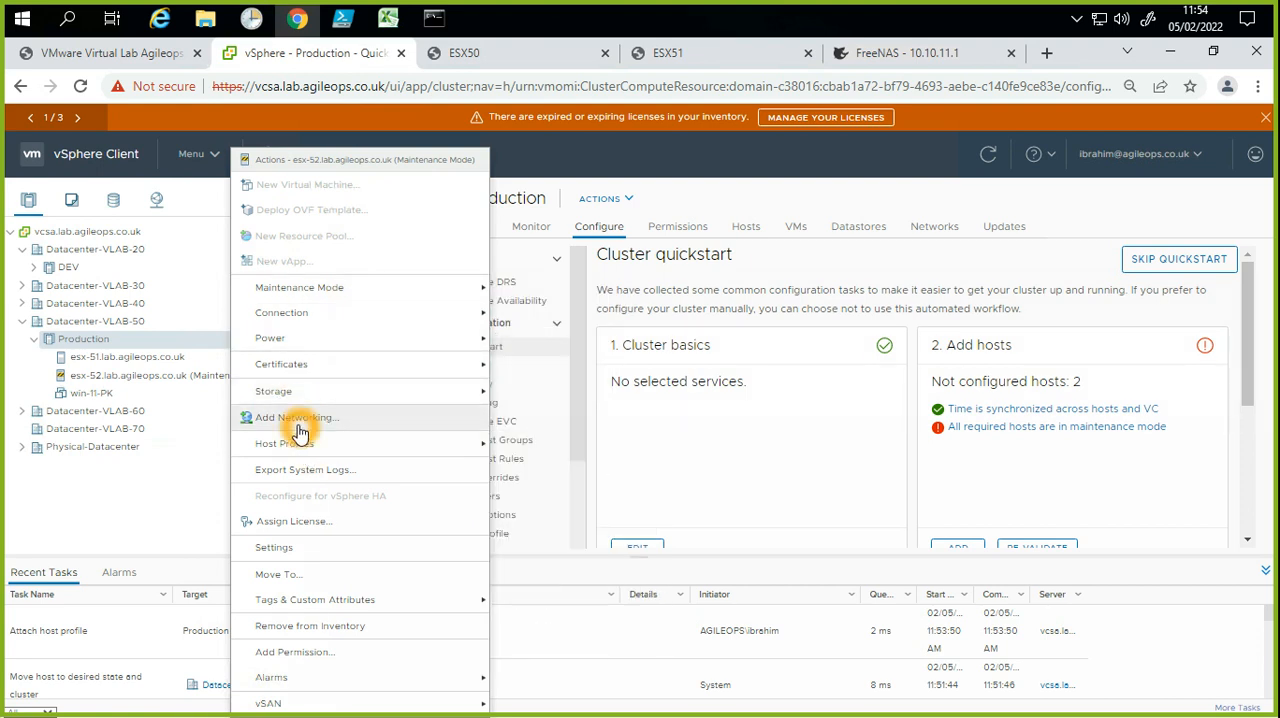
click(314, 338)
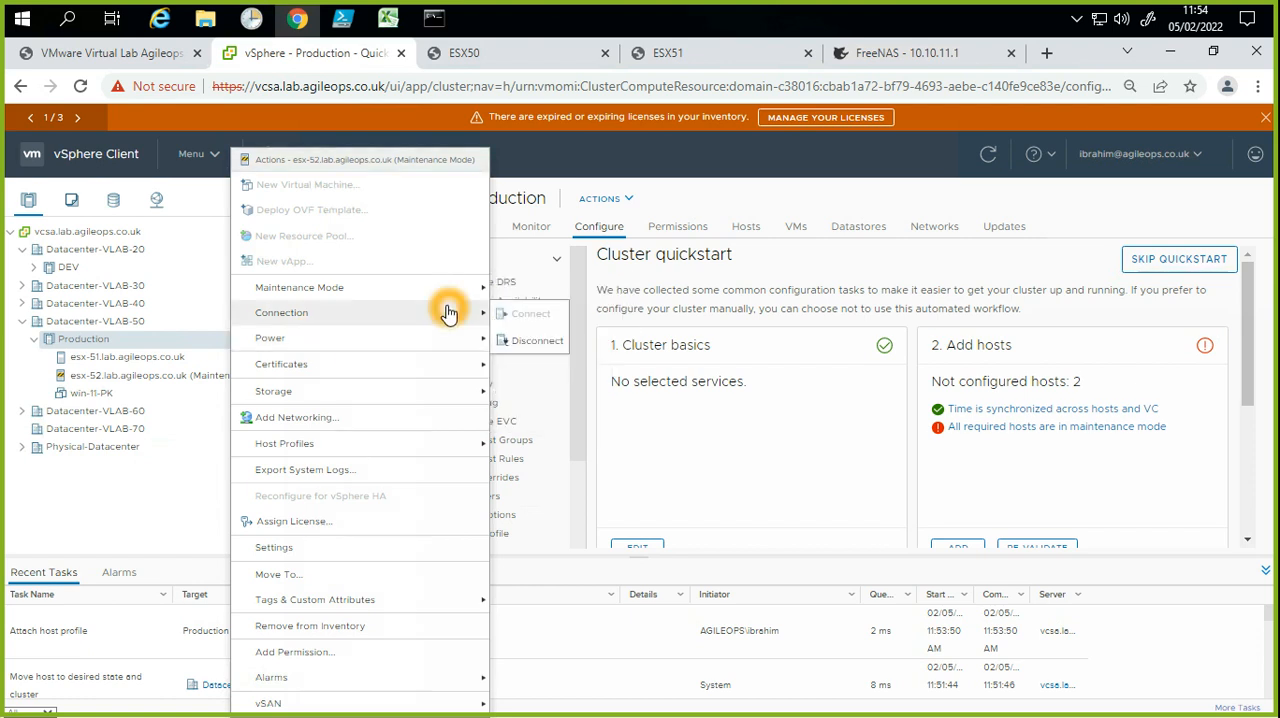
click(800, 287)
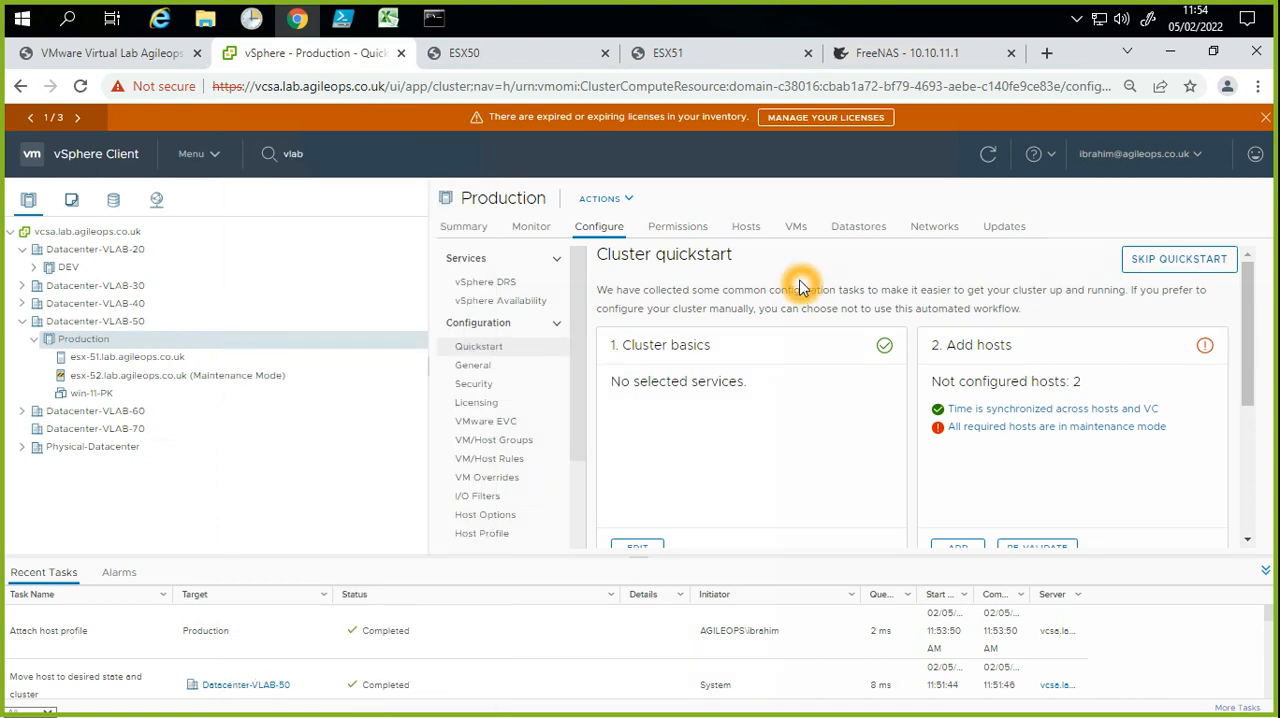
Step: Open the summary of host esx-52.lab.agileops.co.uk to review its hardware and maintenance state
click(138, 386)
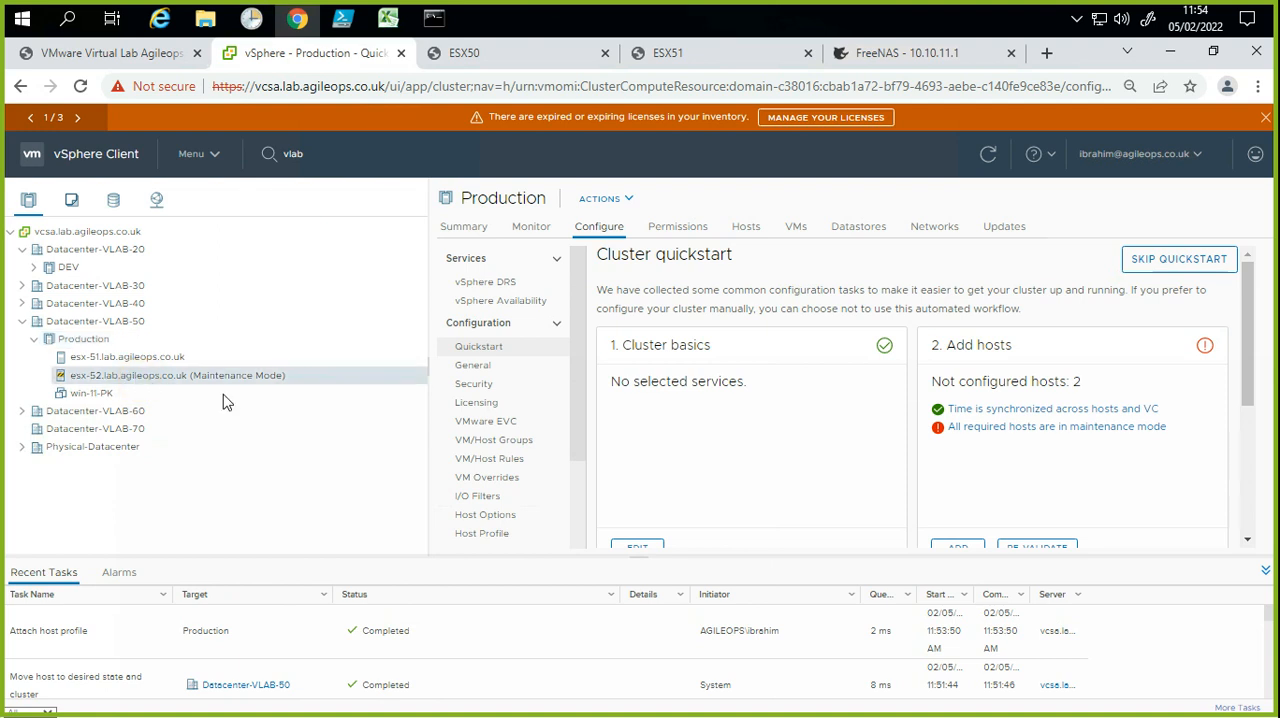
click(478, 234)
click(586, 296)
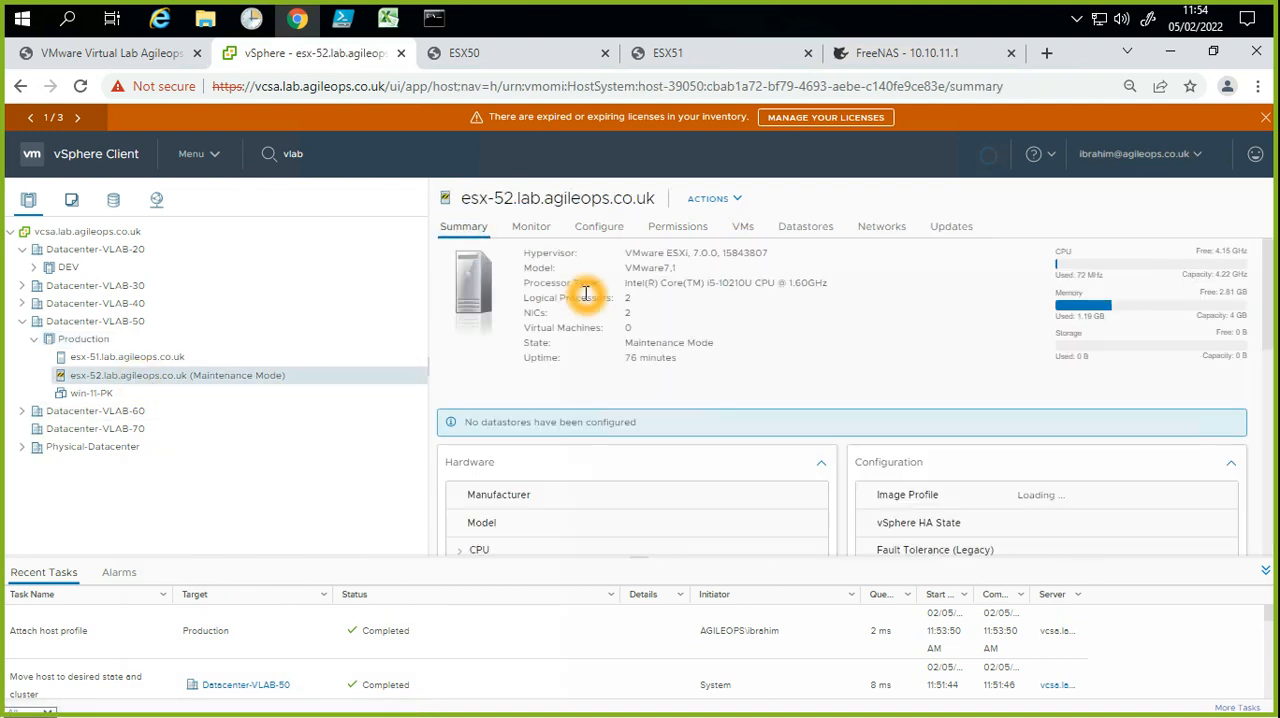
Step: Widen the details area and examine the hardware, configuration and related cluster of host esx-52.lab.agileops.co.uk
click(675, 334)
click(752, 373)
scroll(755, 378, down, 1)
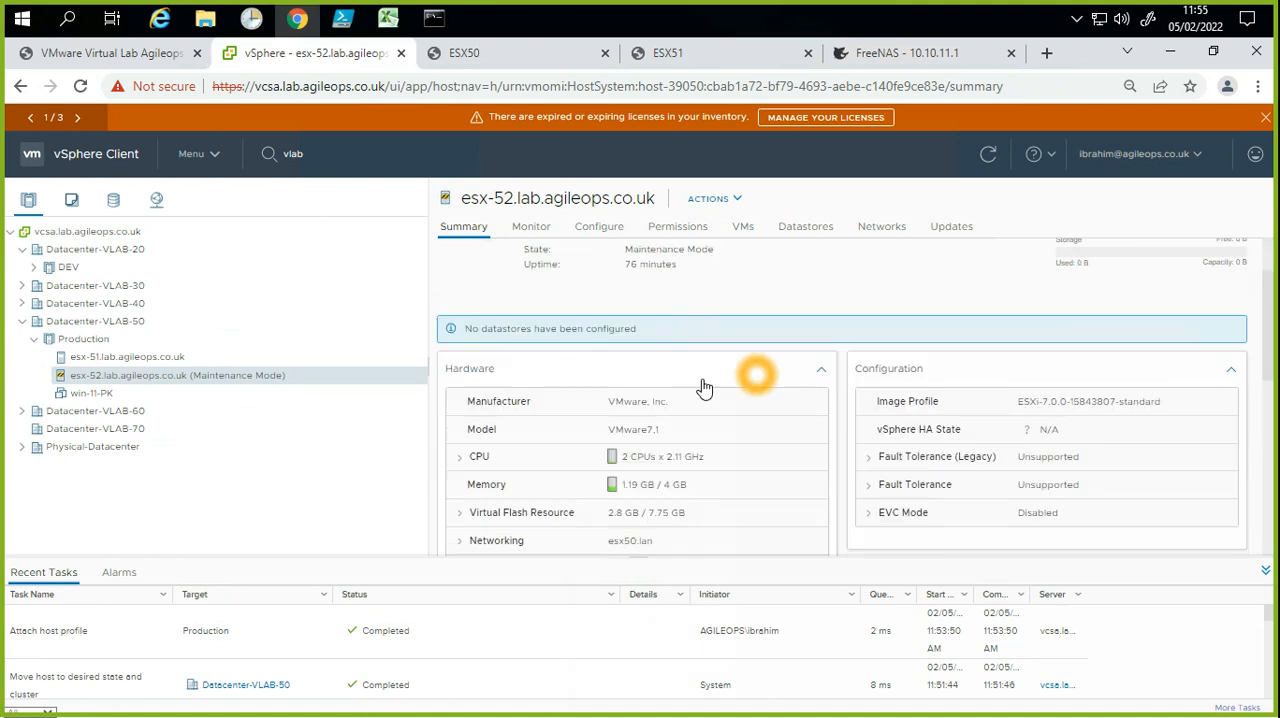
drag(429, 367, 266, 380)
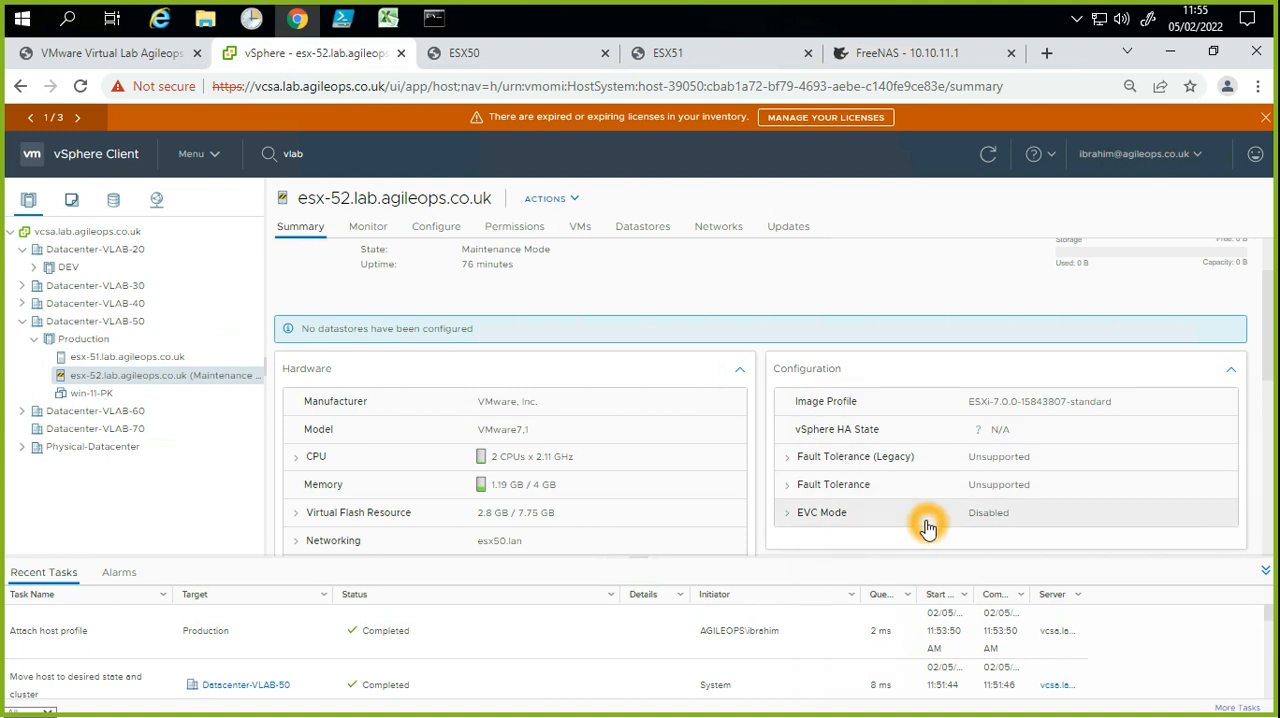
scroll(928, 528, down, 1)
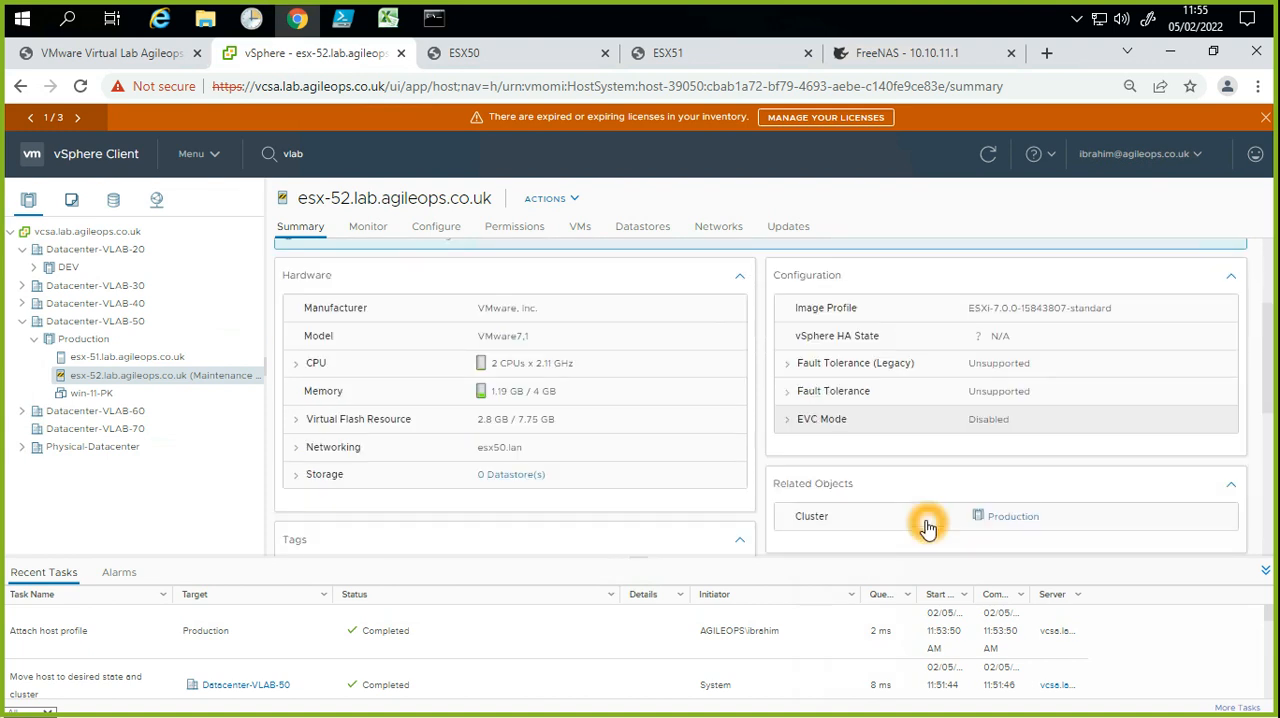
scroll(928, 528, down, 1)
scroll(928, 528, down, 1)
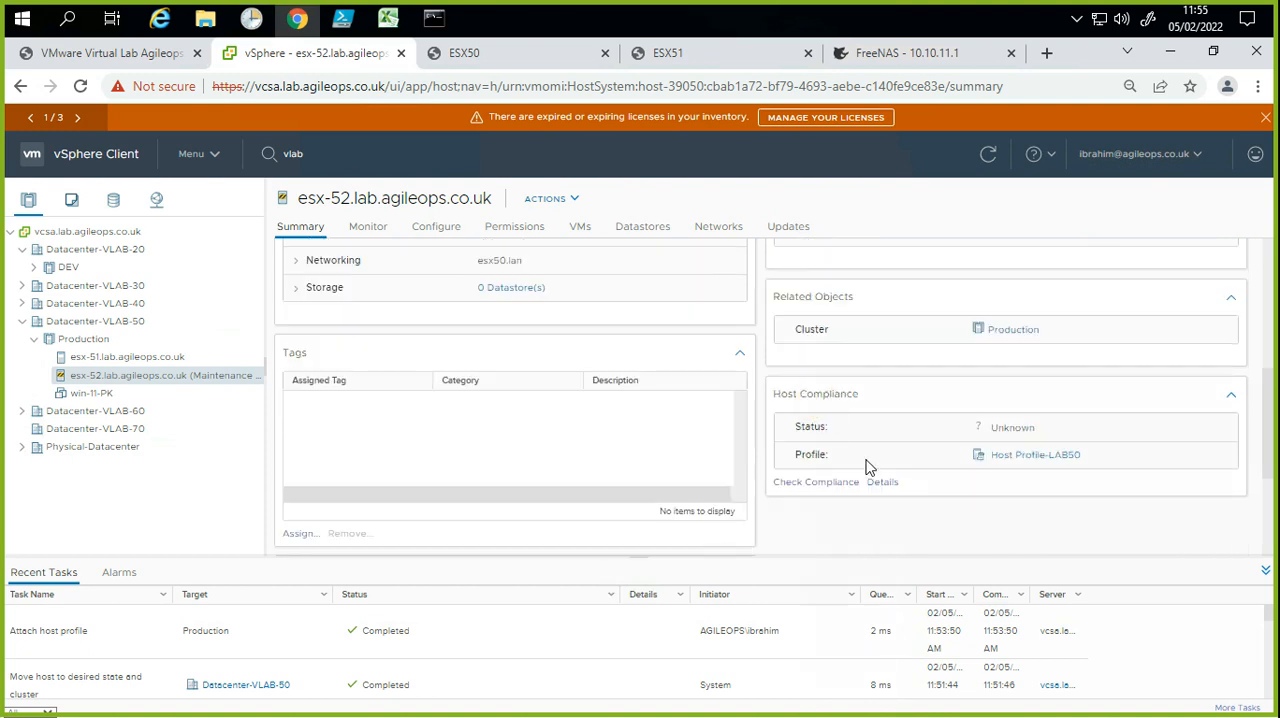
Step: Examine the compliance status and attached profile in the Host Compliance section of esx-52.lab.agileops.co.uk
click(1036, 469)
click(838, 458)
drag(838, 458, 792, 461)
click(1046, 460)
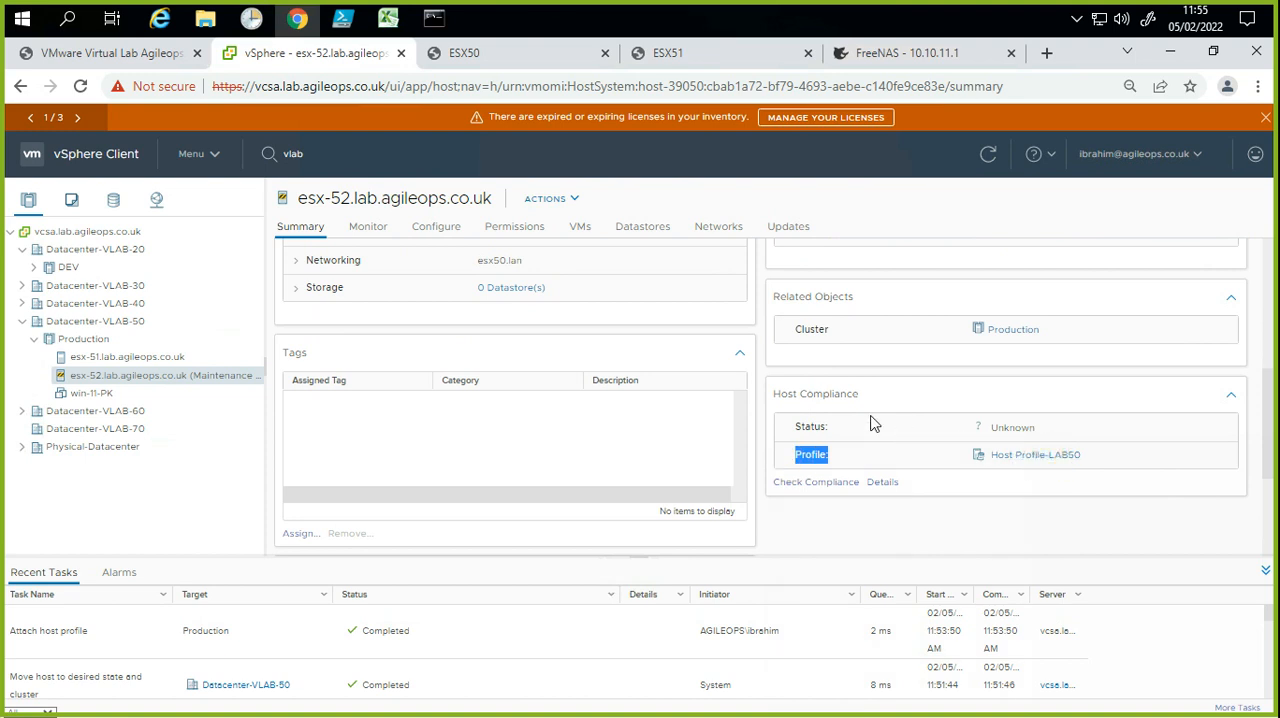
drag(858, 398, 968, 455)
click(1010, 428)
Step: Open the host profile customizations of esx-52.lab.agileops.co.uk for editing
click(249, 386)
right_click(249, 386)
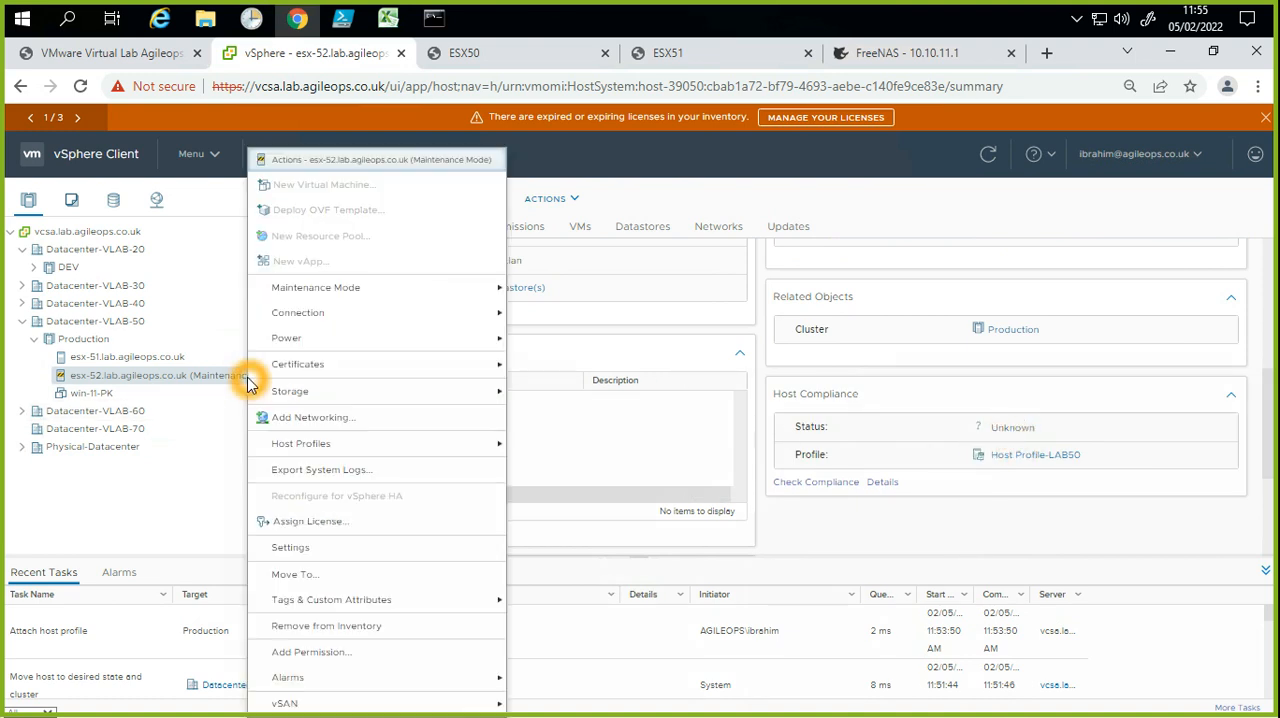
click(334, 455)
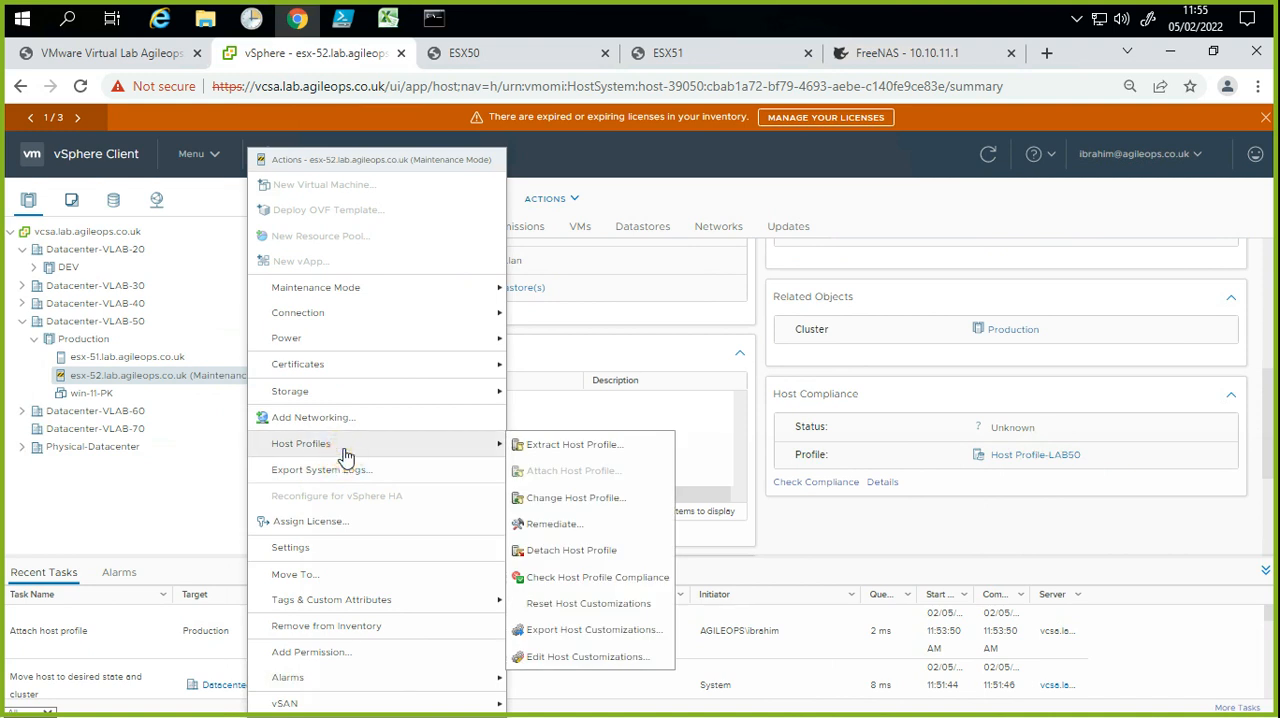
click(682, 485)
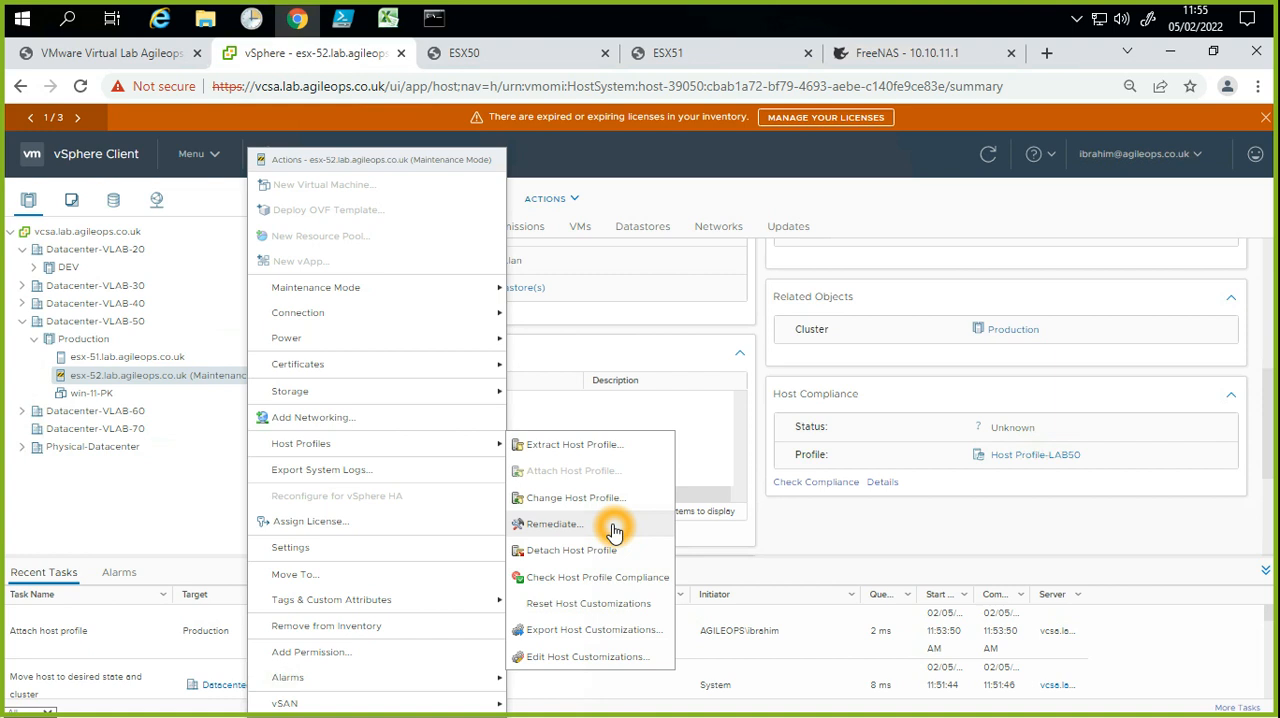
click(605, 453)
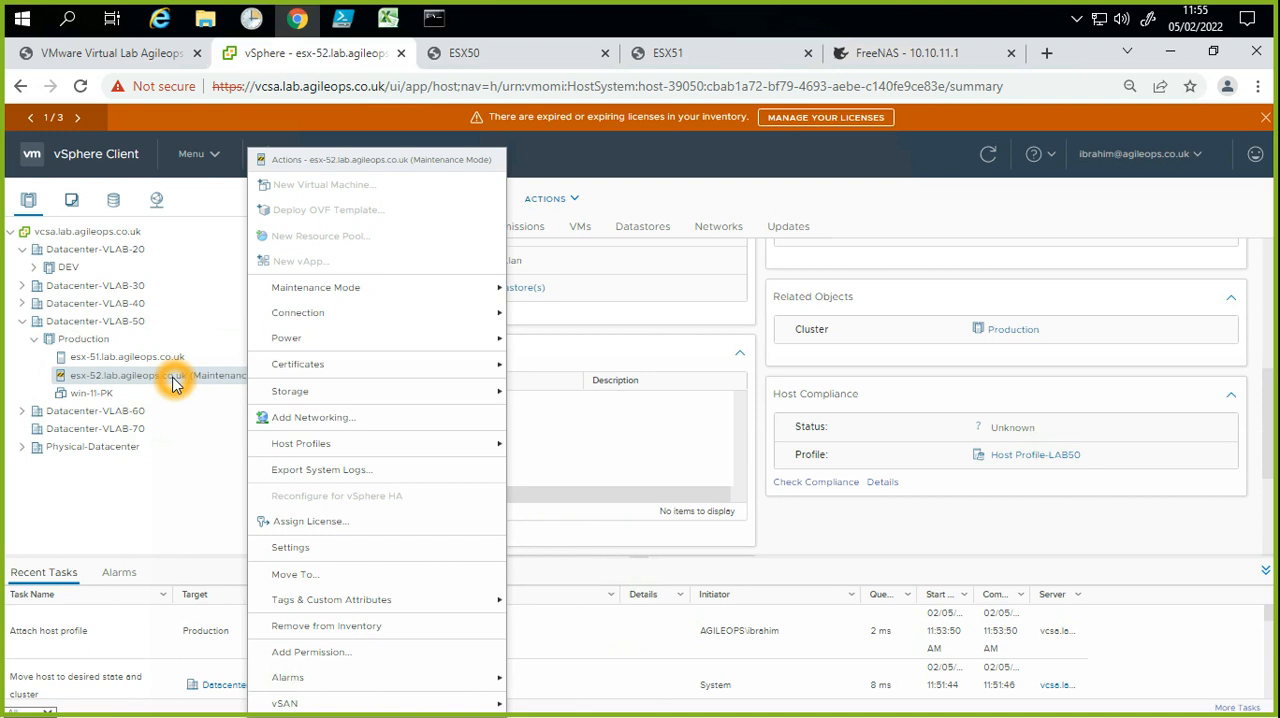
mouse_move(306, 448)
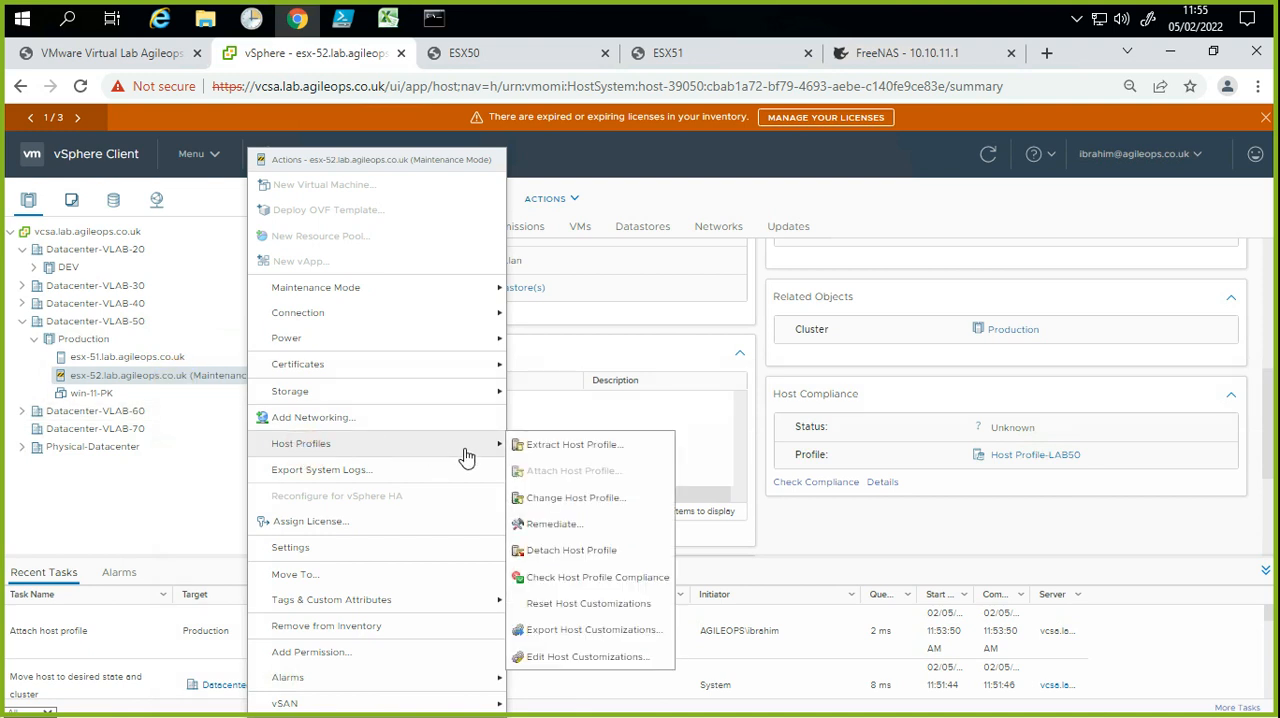
click(572, 530)
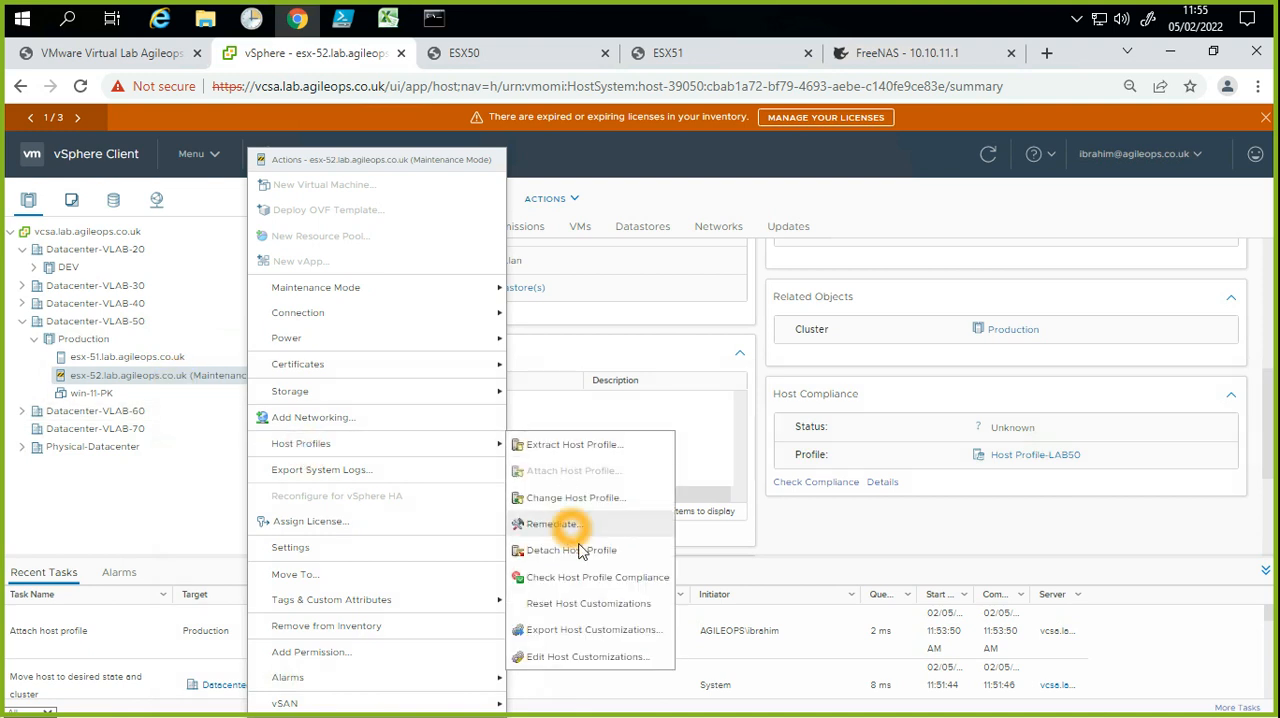
click(597, 657)
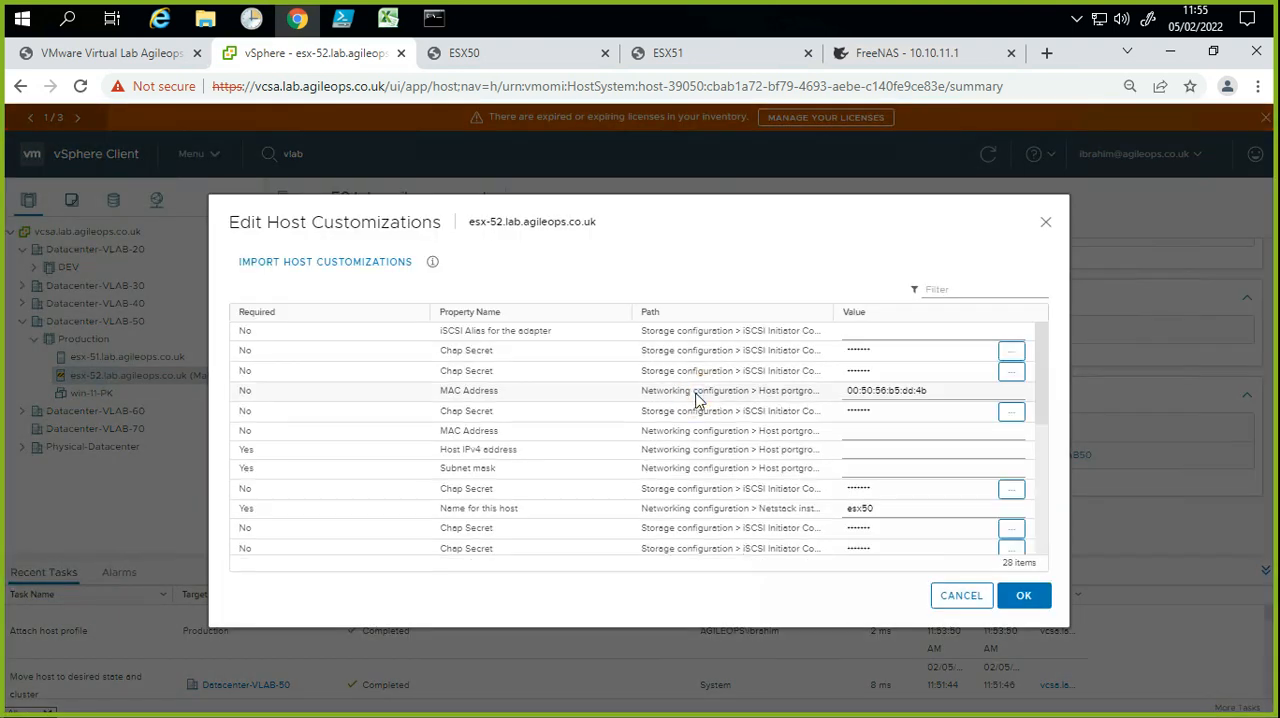
click(697, 400)
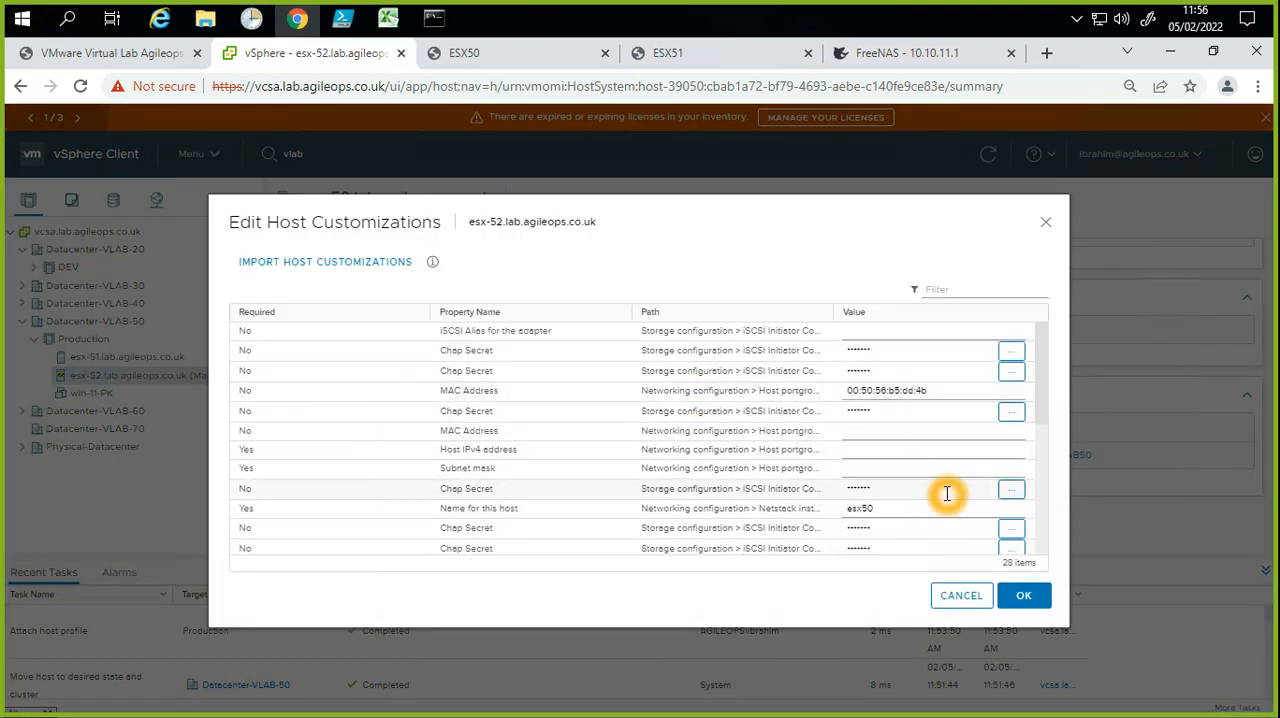
Step: Narrow the Required and Property Name columns and widen the Path column to make the full property paths readable
click(510, 472)
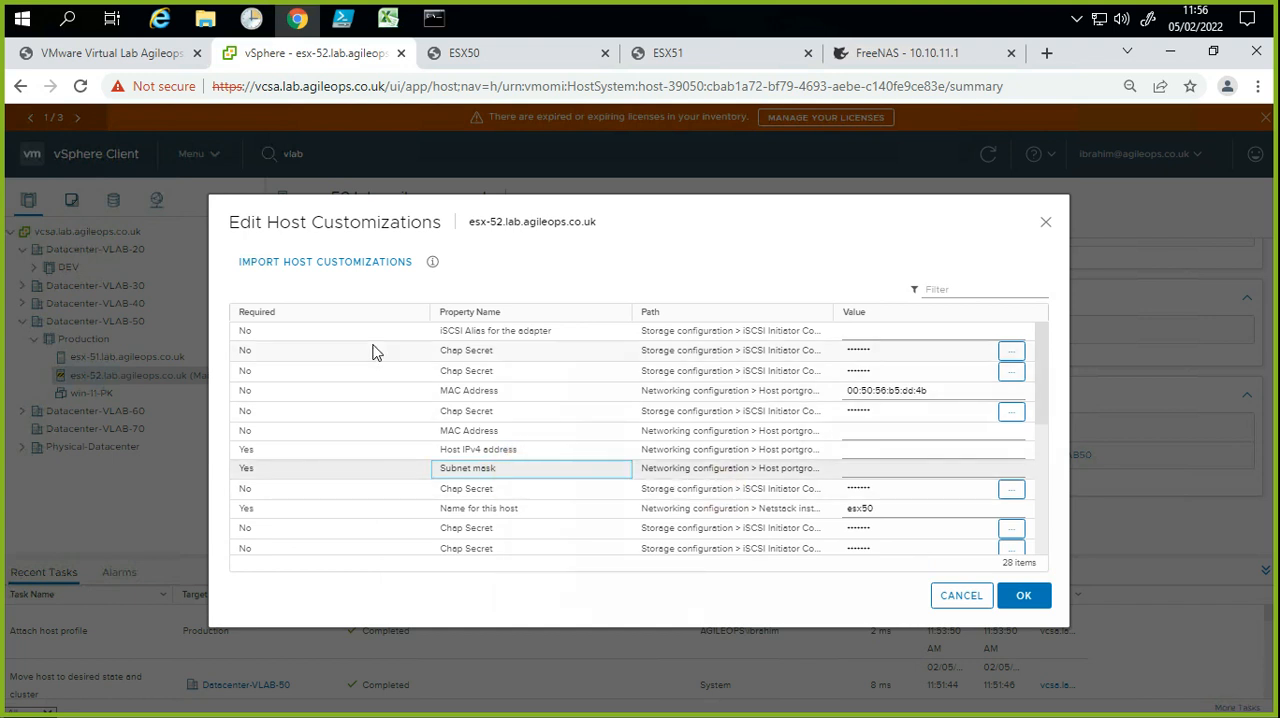
drag(429, 307, 266, 310)
click(505, 319)
drag(471, 310, 340, 320)
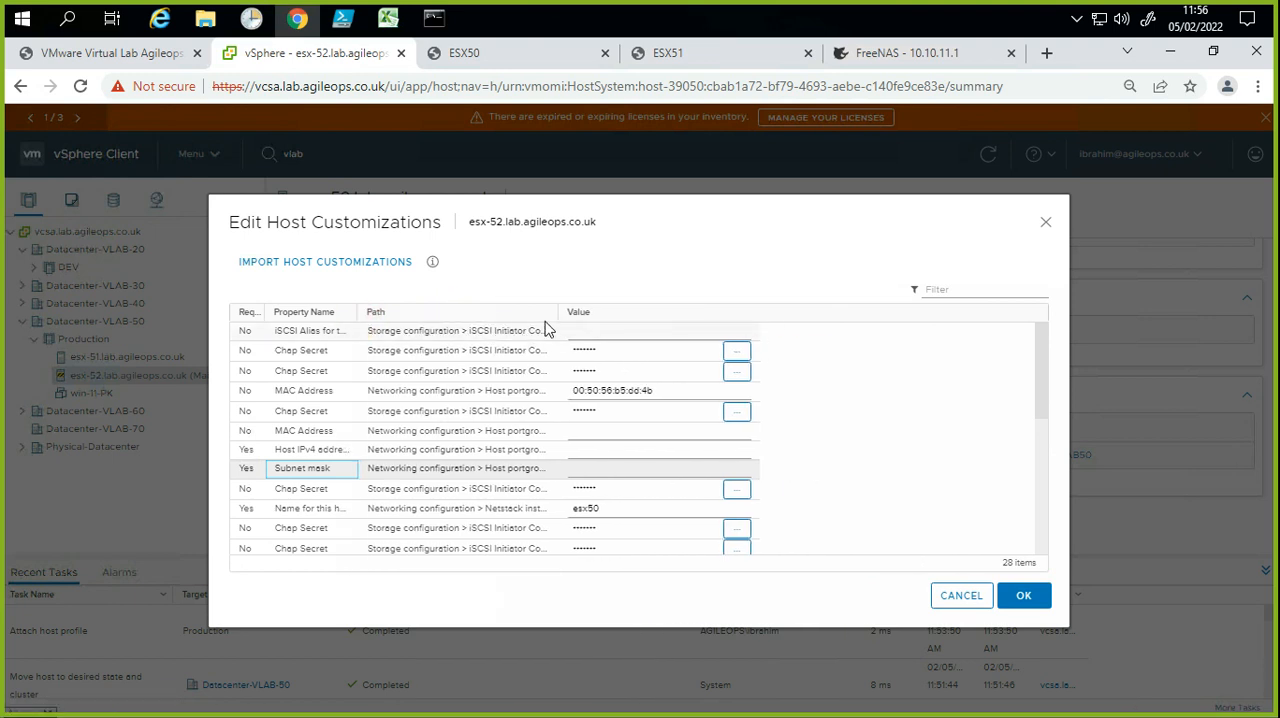
drag(556, 318, 858, 306)
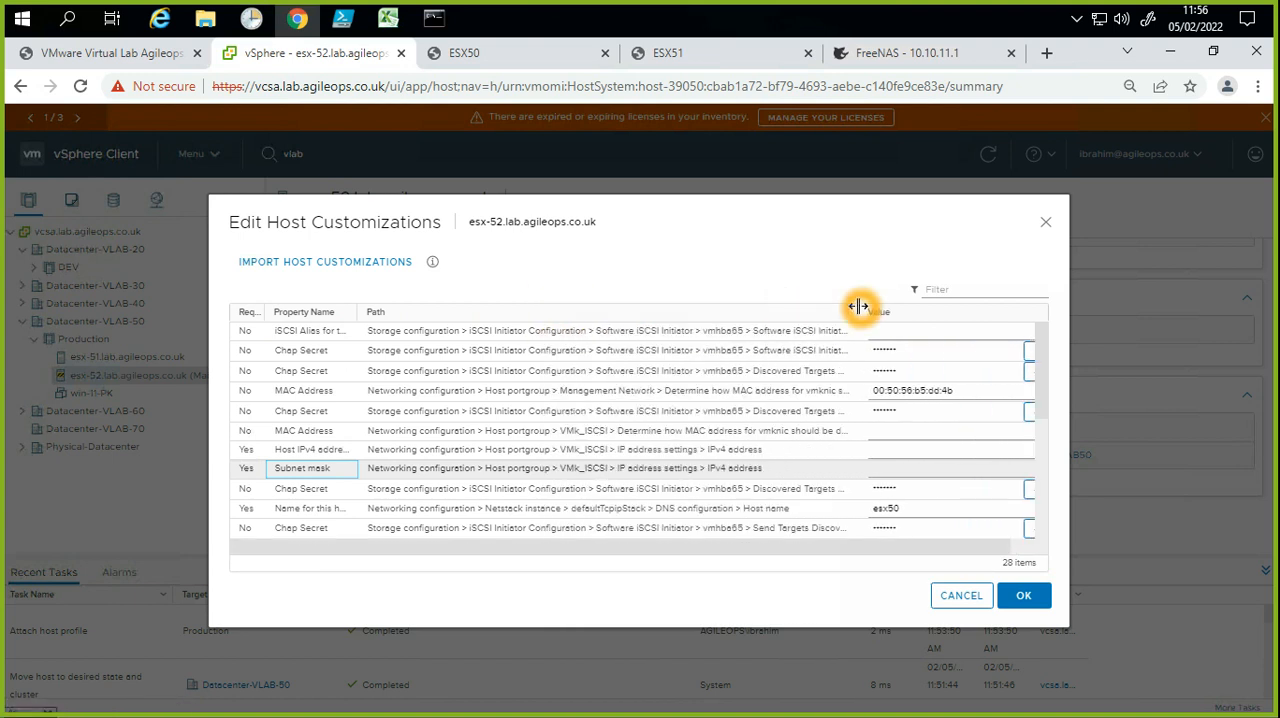
Step: Examine the paths of the required Host IPv4 address and Subnet mask properties under the VMk_ISCSI port group
click(630, 454)
click(685, 469)
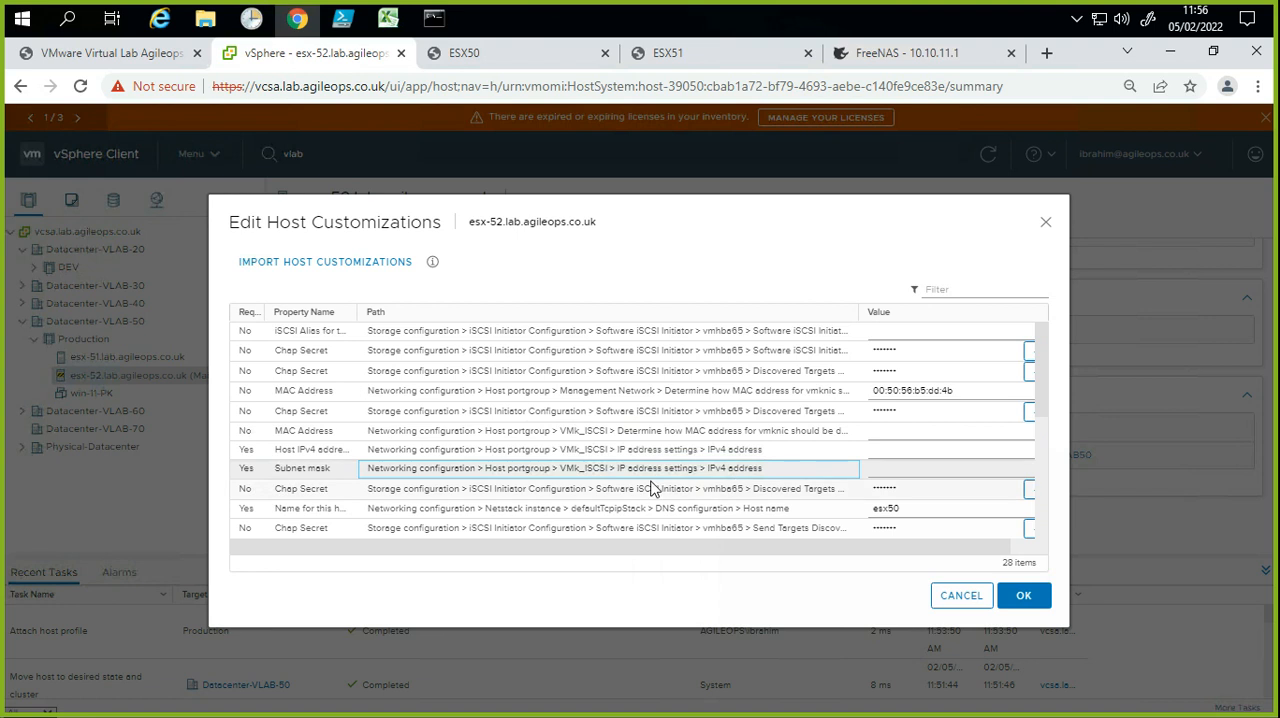
click(710, 478)
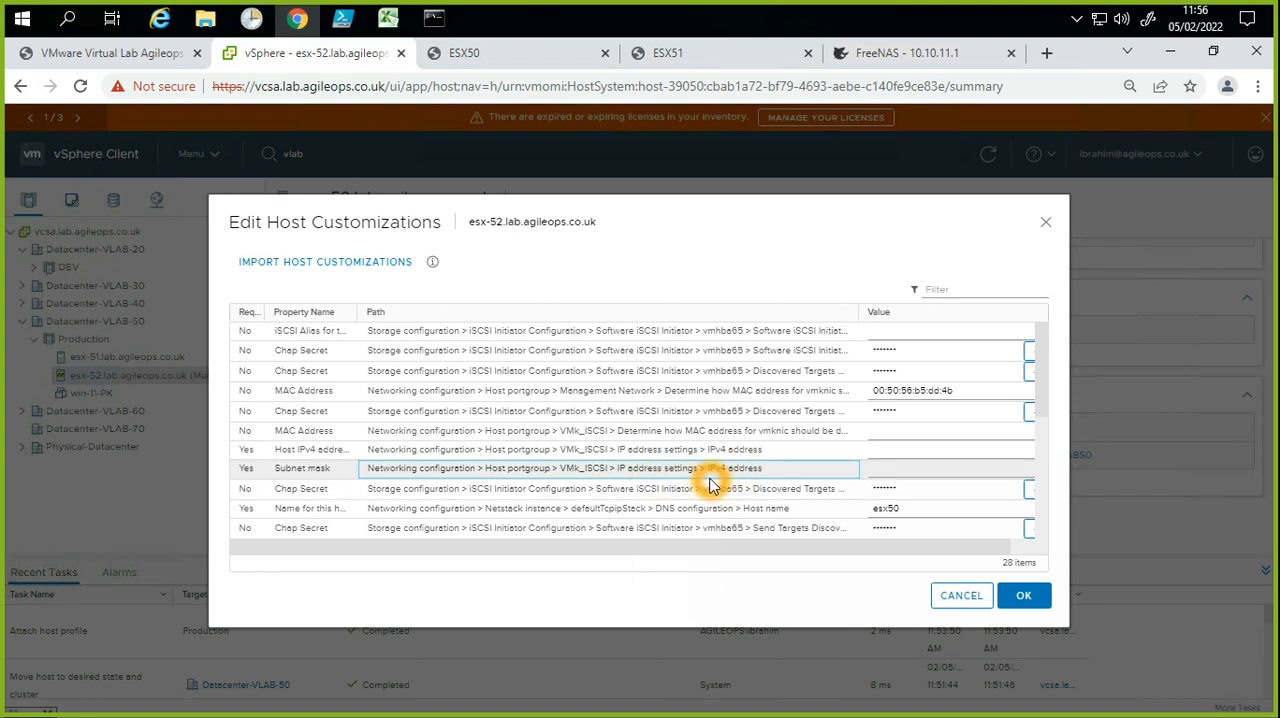
click(299, 466)
click(314, 455)
click(318, 450)
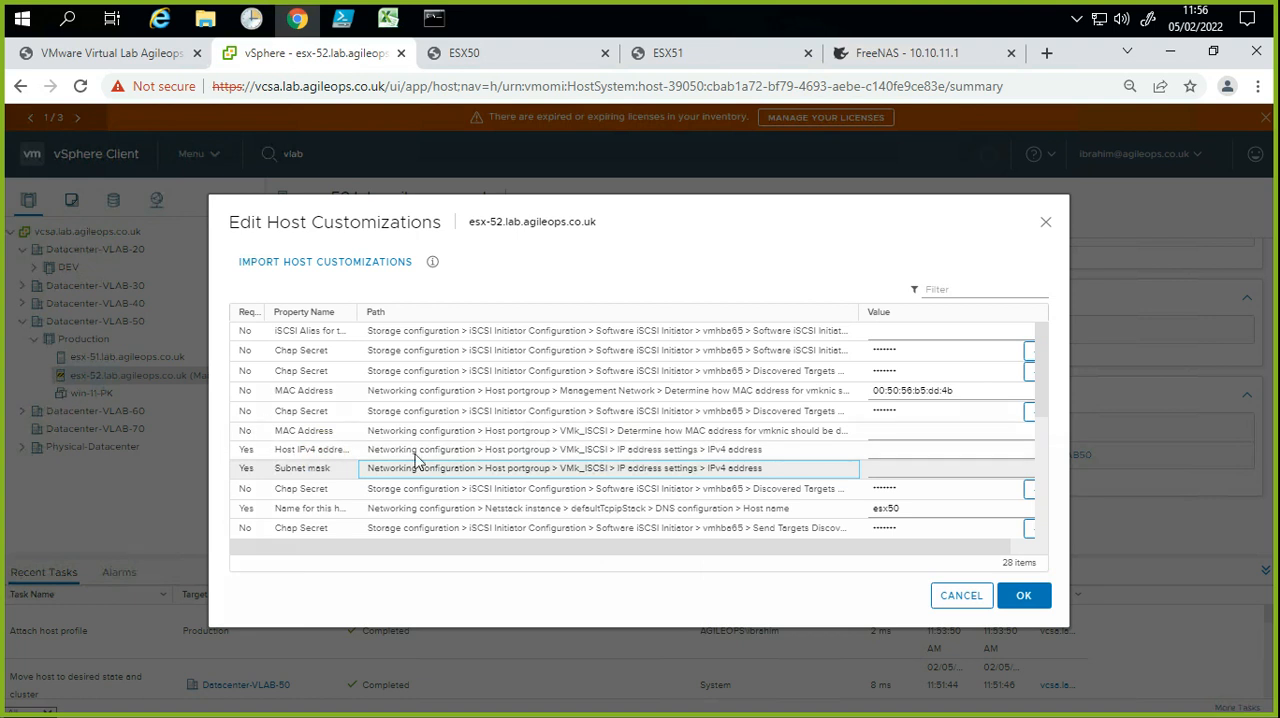
click(25, 450)
click(25, 446)
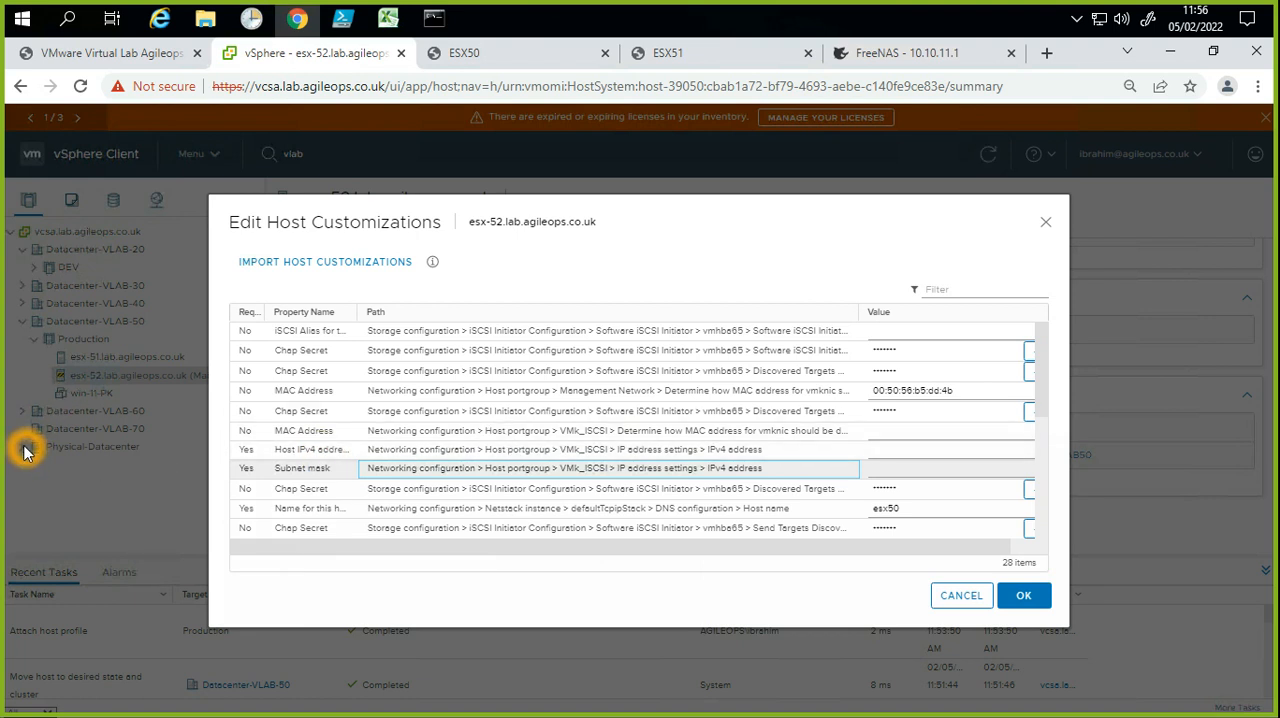
Step: Set the VMk_ISCSI Host IPv4 address to 10.10.10.52 and its subnet mask to 255.0.0.0
click(880, 452)
click(886, 440)
click(878, 457)
click(880, 455)
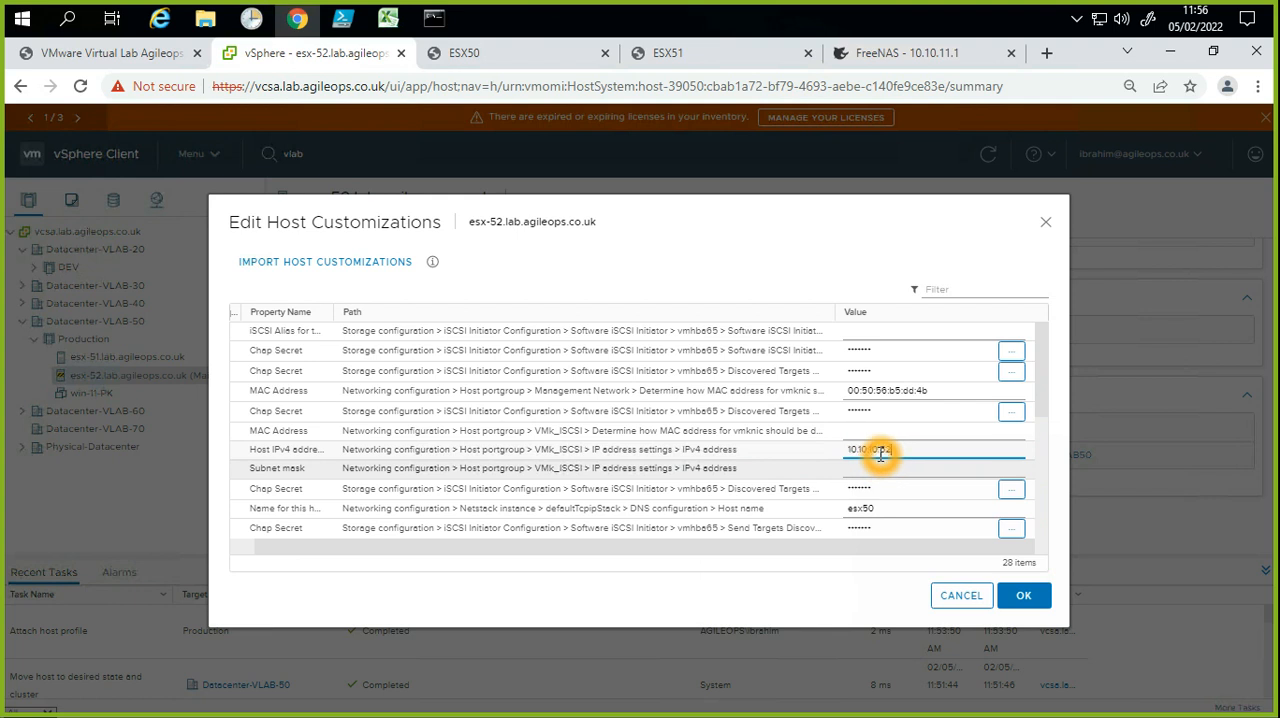
click(884, 470)
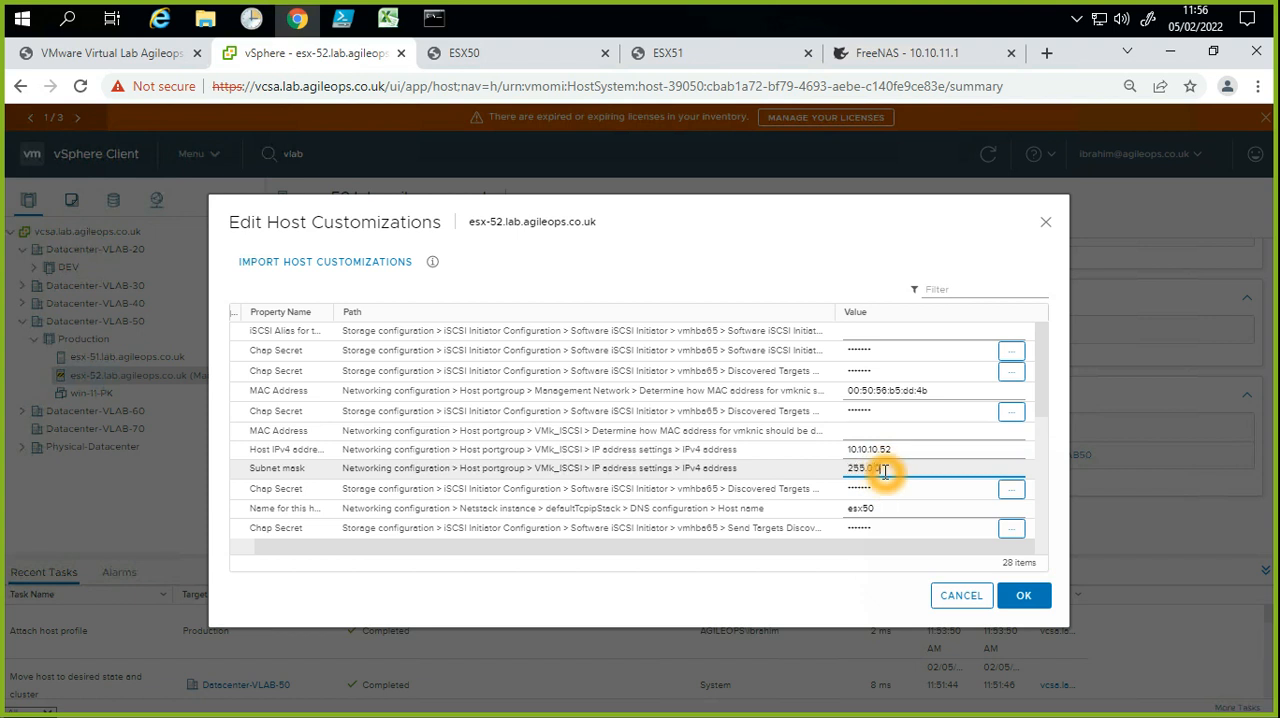
Step: Shorten the VMk_ISCSI subnet mask to 255.0
click(868, 497)
click(872, 491)
click(876, 502)
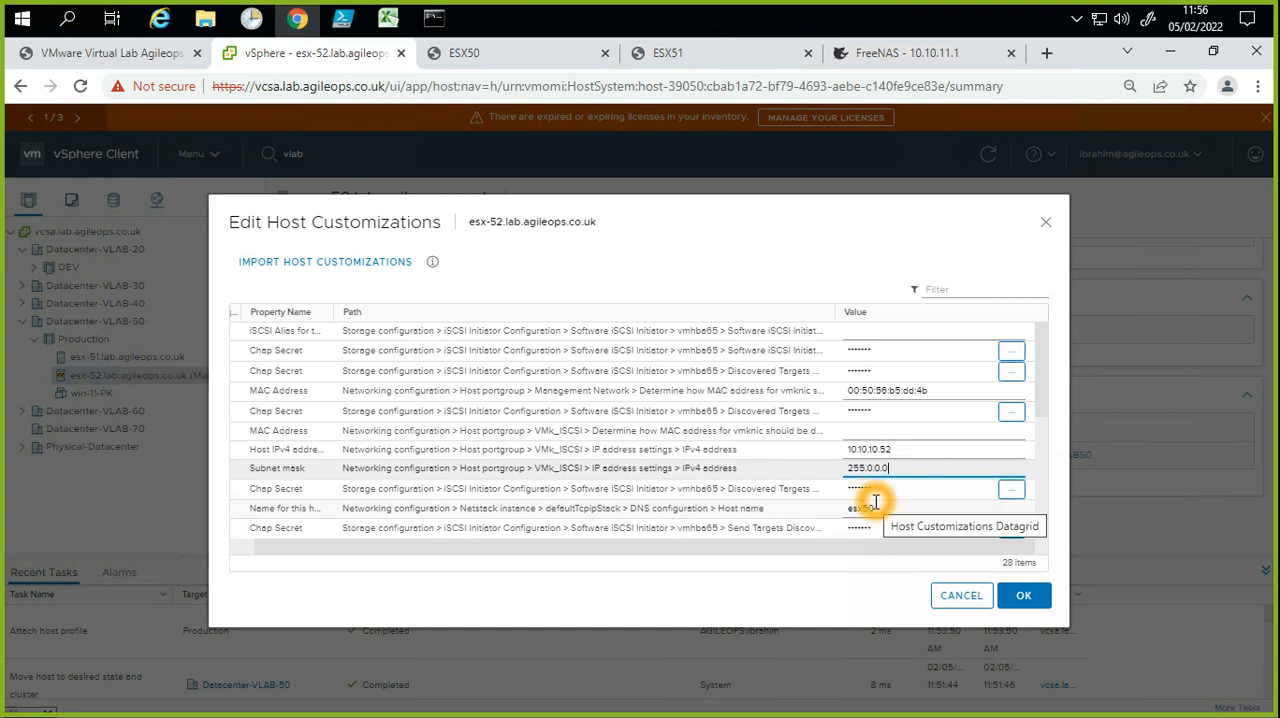
key(BackSpace)
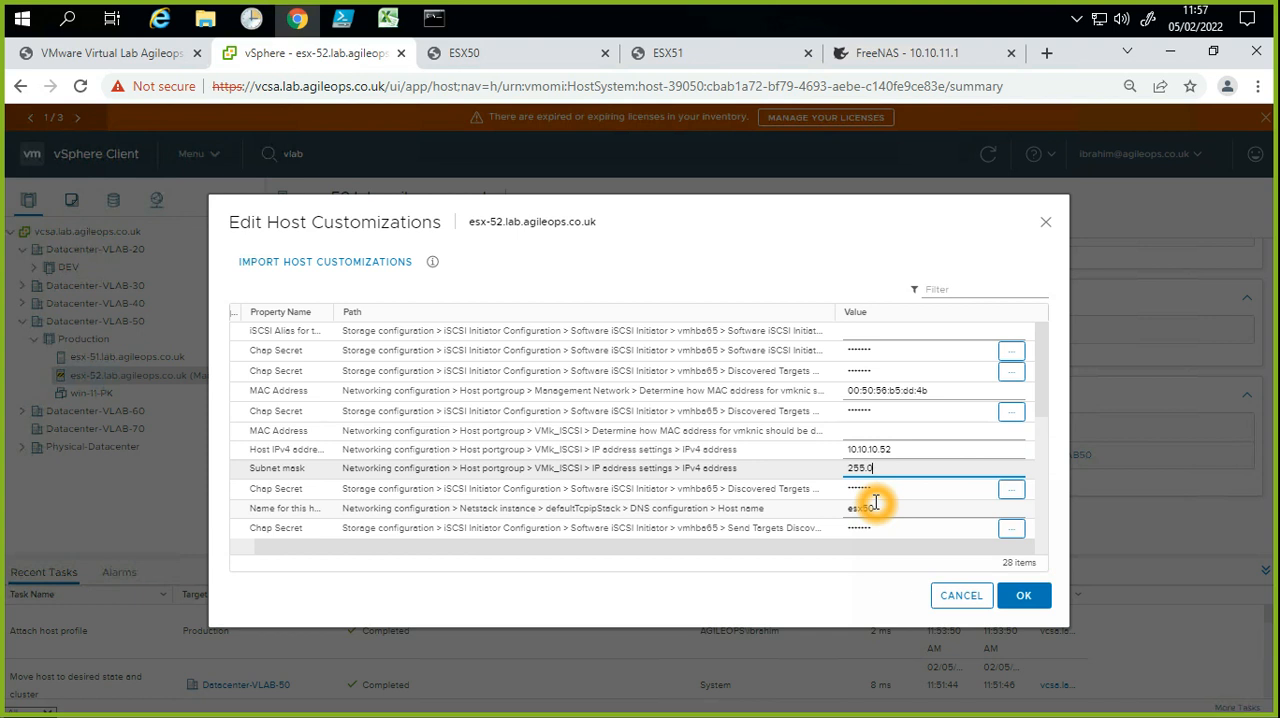
Step: Review the remaining host customization values, including the Management Network IPv4 address and mask, iSCSI settings and adapter MAC addresses
key(ctrl+plus)
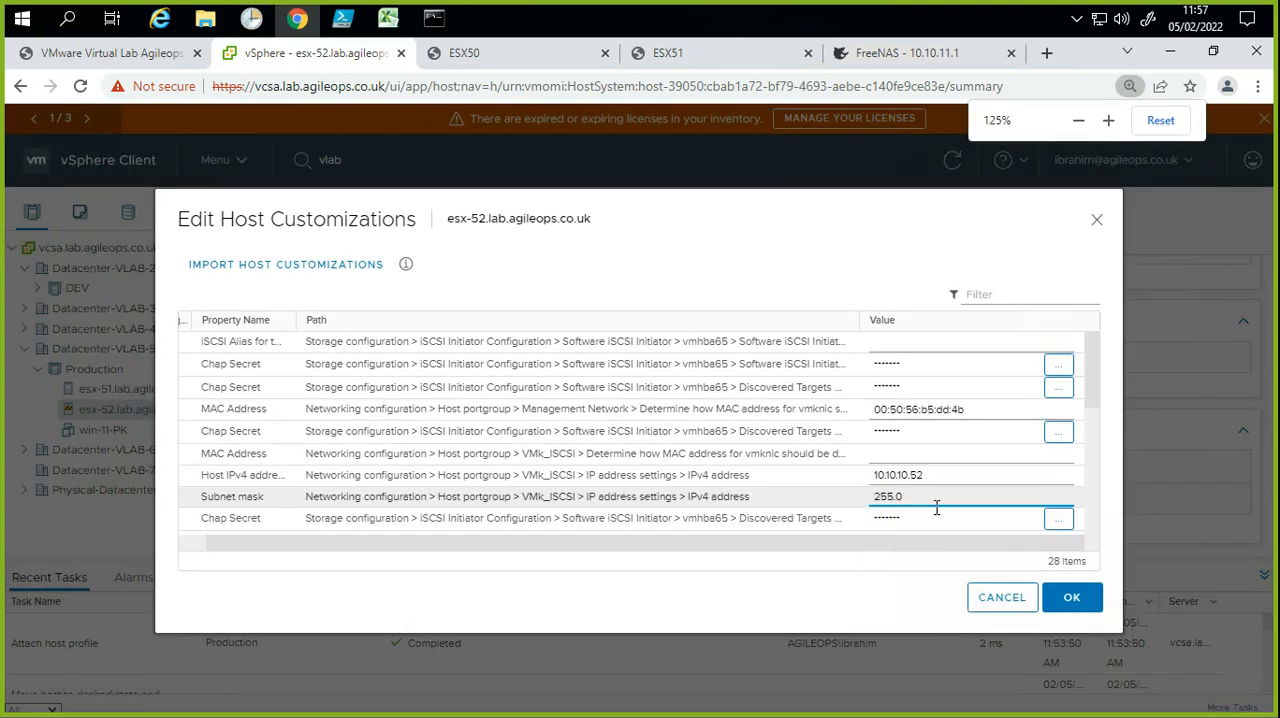
key(ctrl+plus)
key(ctrl+plus)
scroll(1005, 495, down, 5)
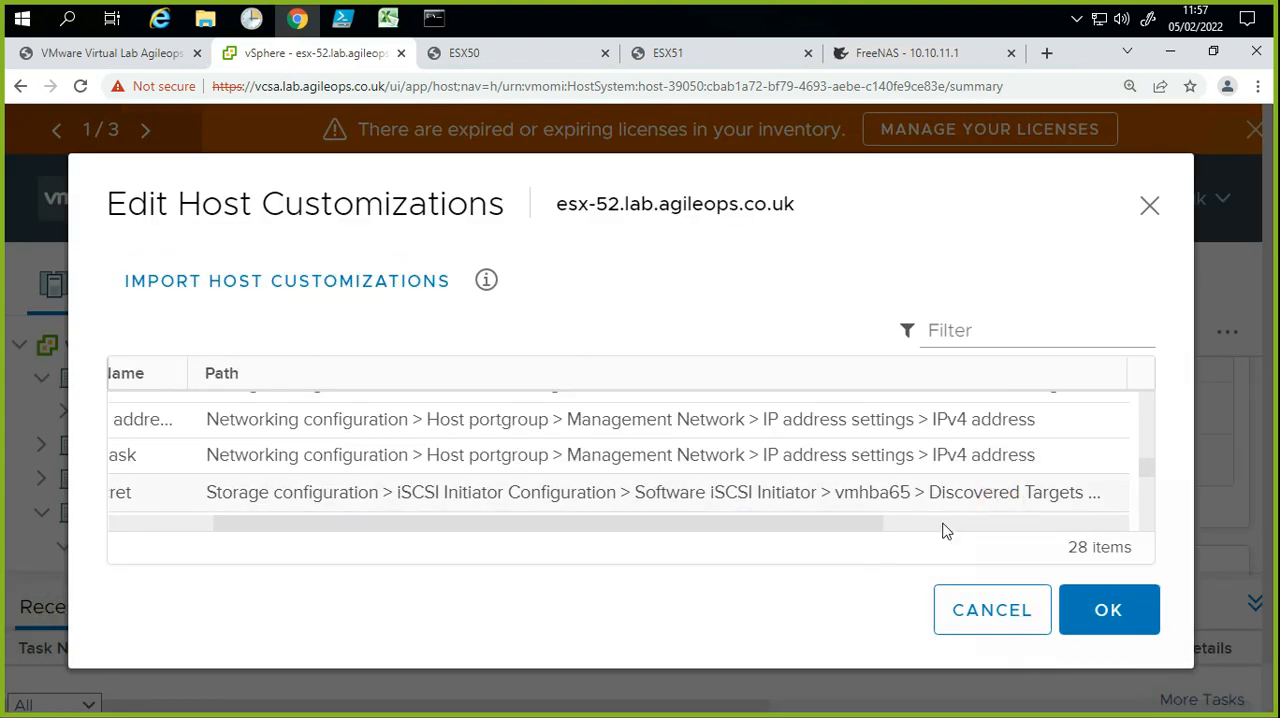
drag(906, 527, 1015, 524)
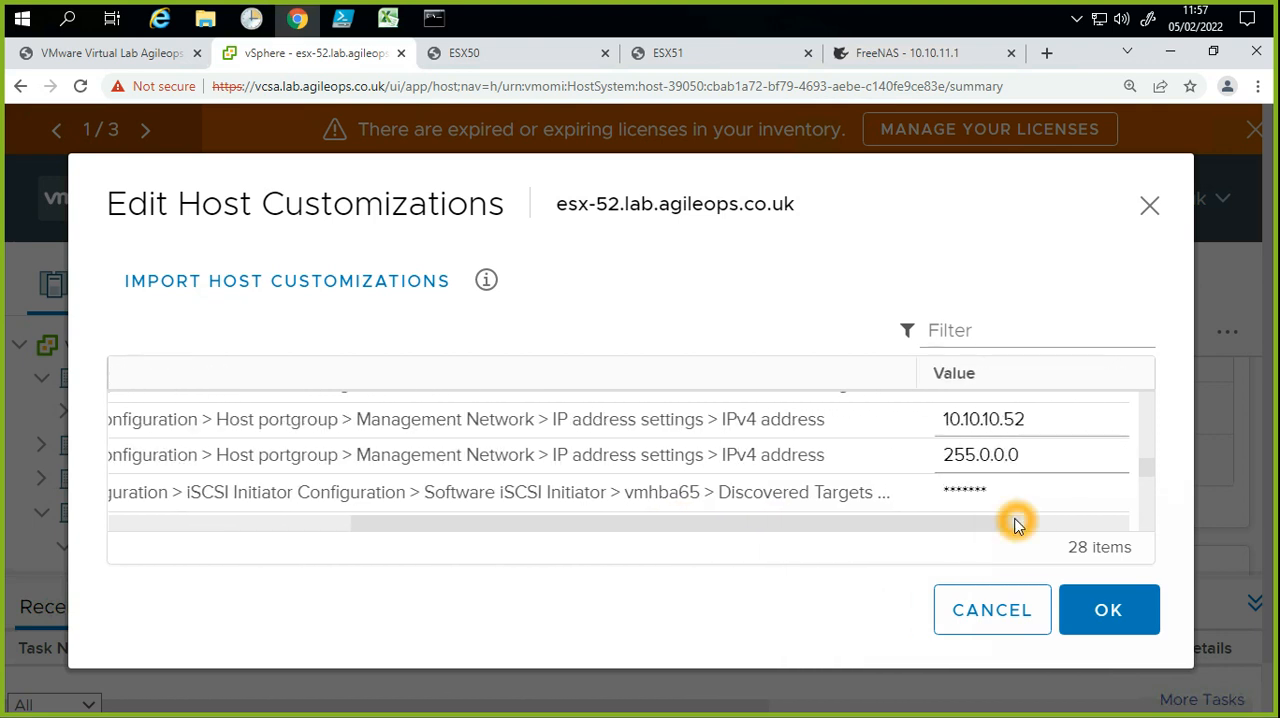
click(1066, 455)
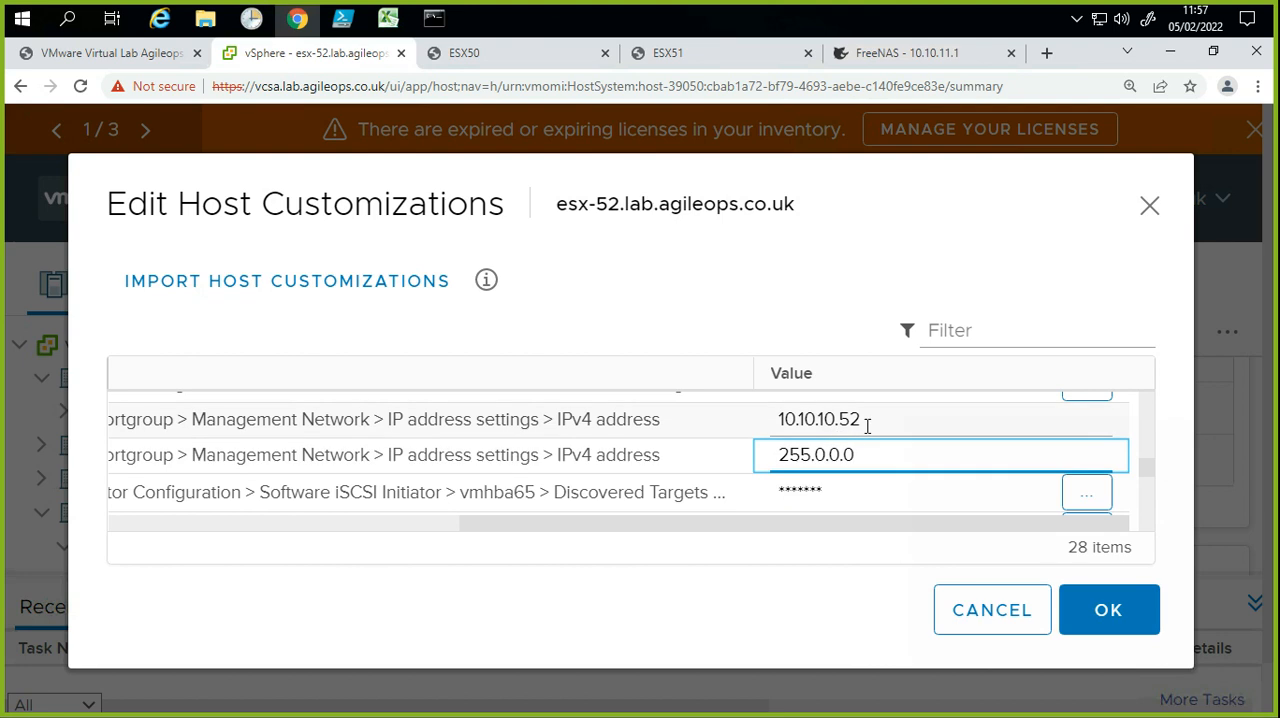
click(920, 463)
scroll(920, 464, down, 2)
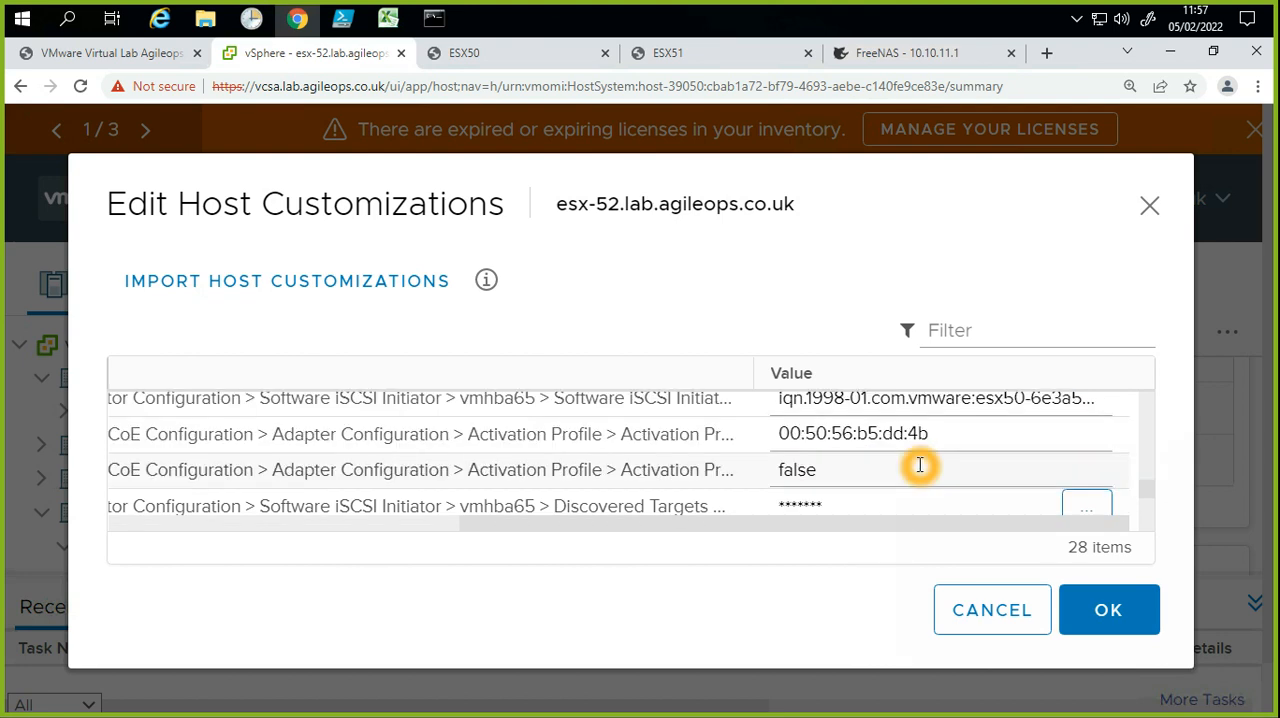
scroll(920, 464, down, 1)
scroll(920, 464, down, 1)
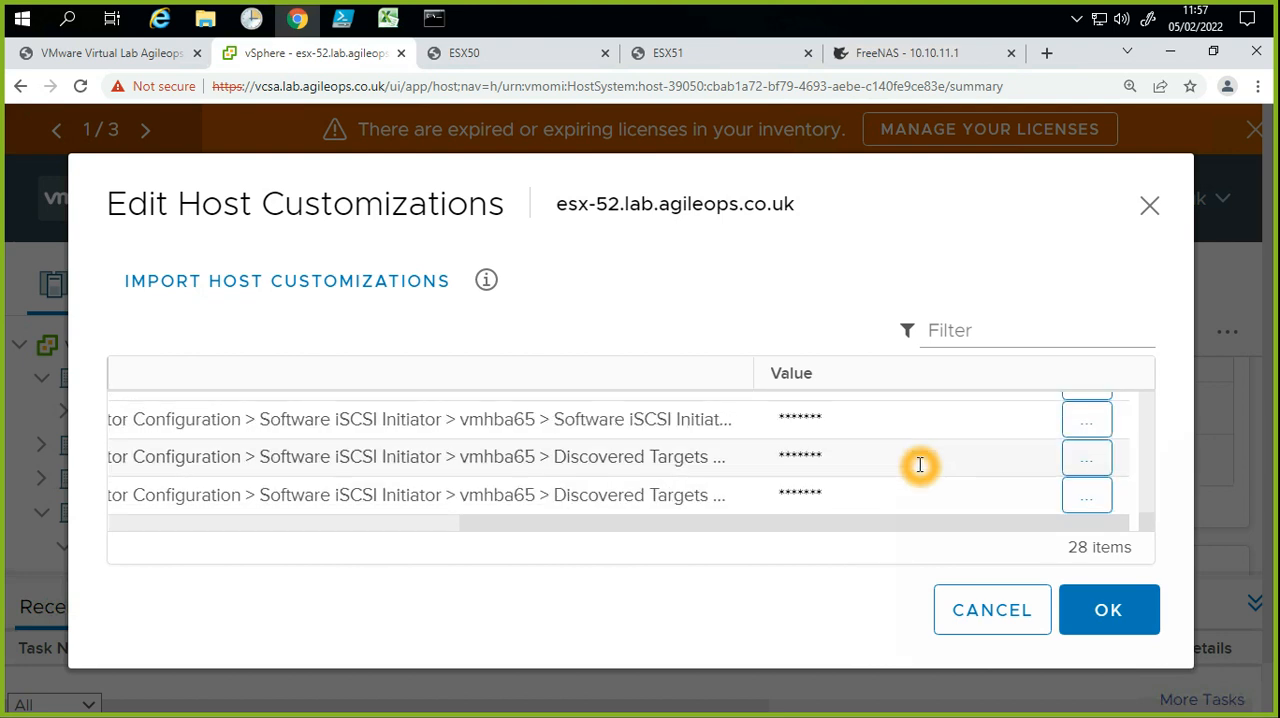
scroll(920, 464, down, 3)
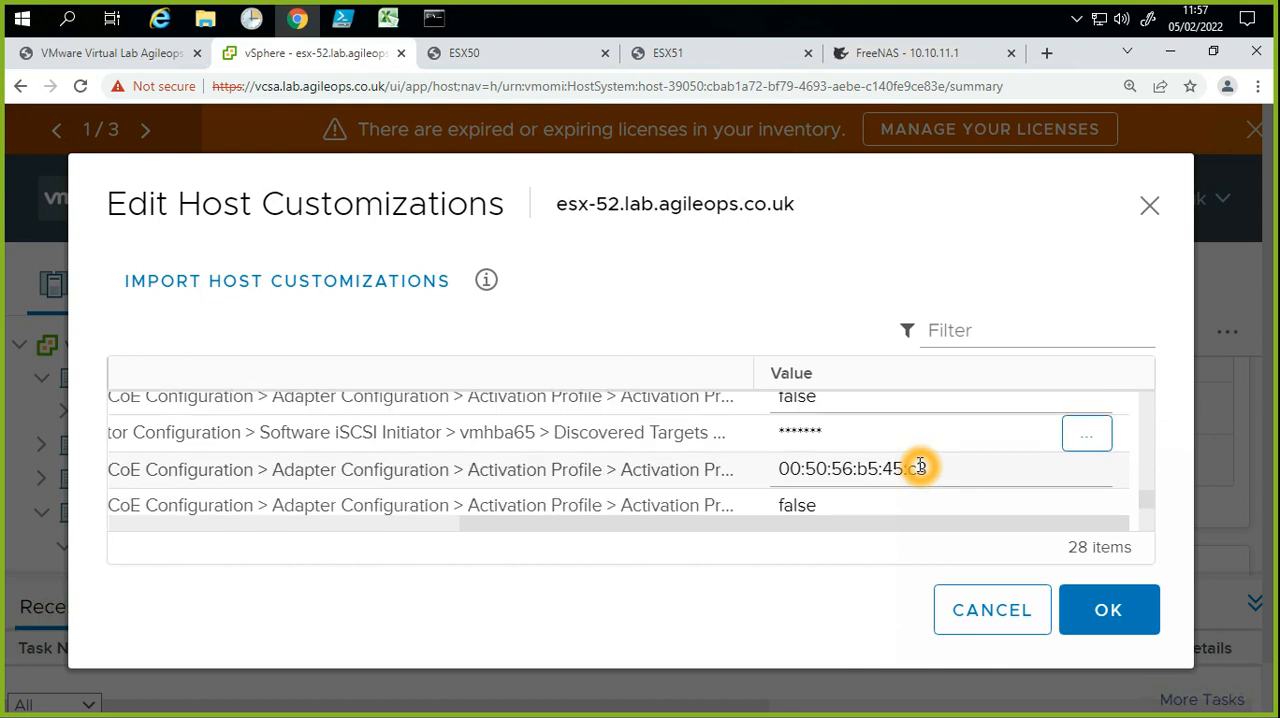
scroll(920, 465, up, 3)
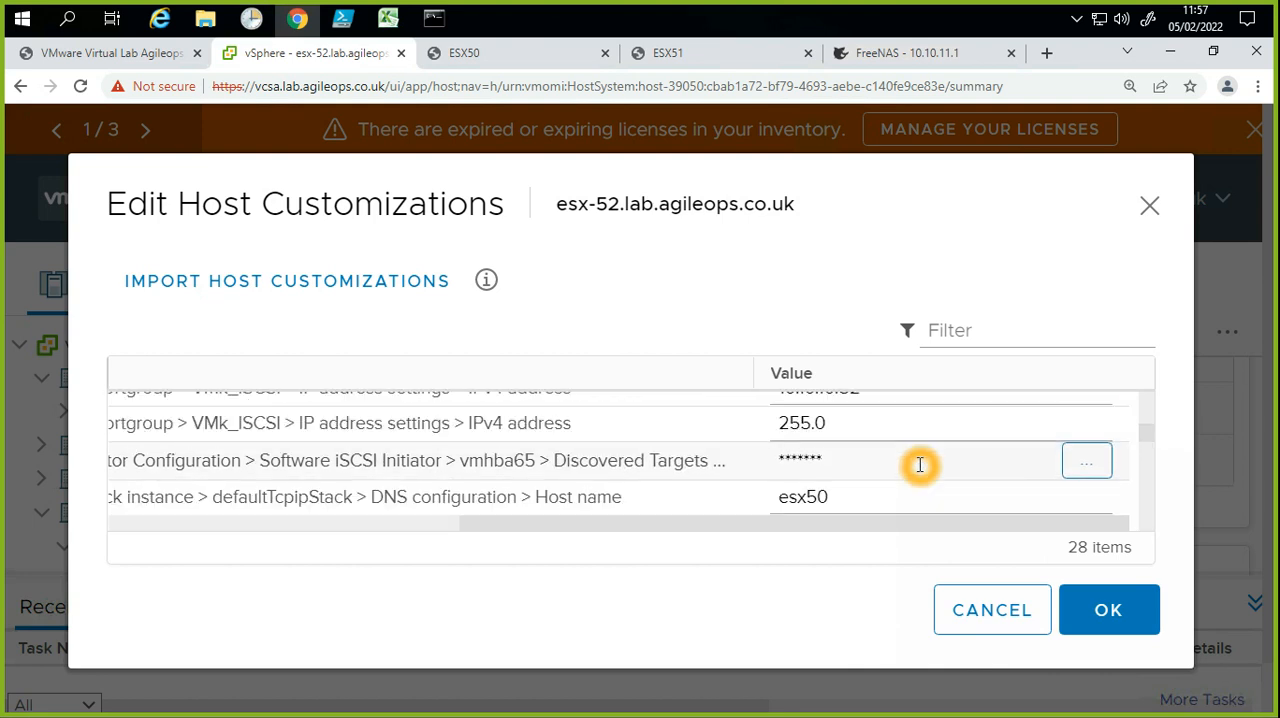
scroll(910, 476, down, 1)
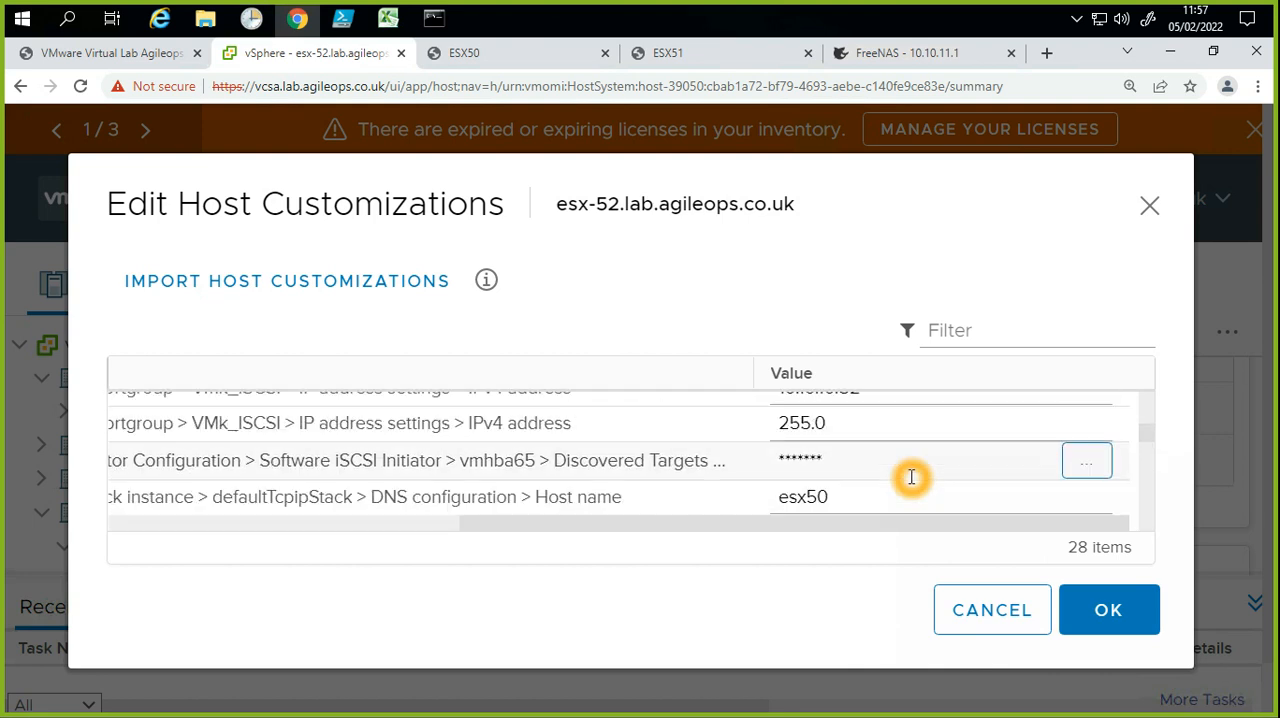
click(889, 426)
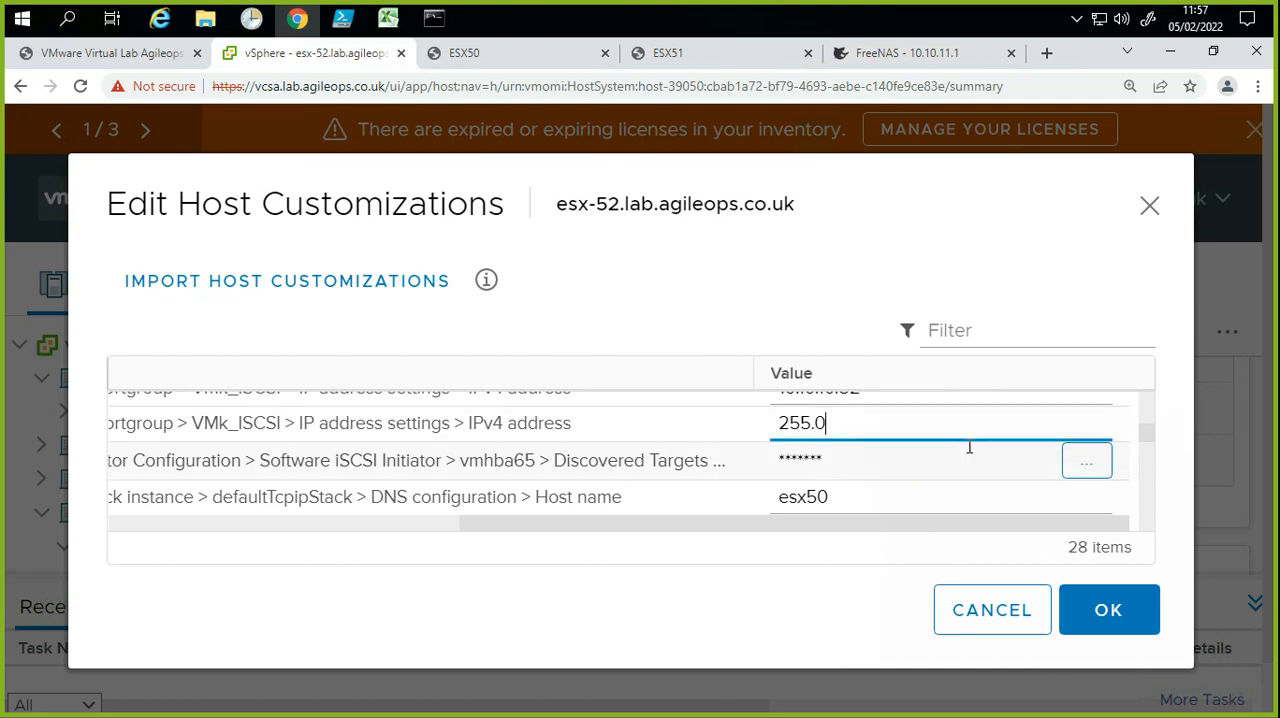
click(1094, 429)
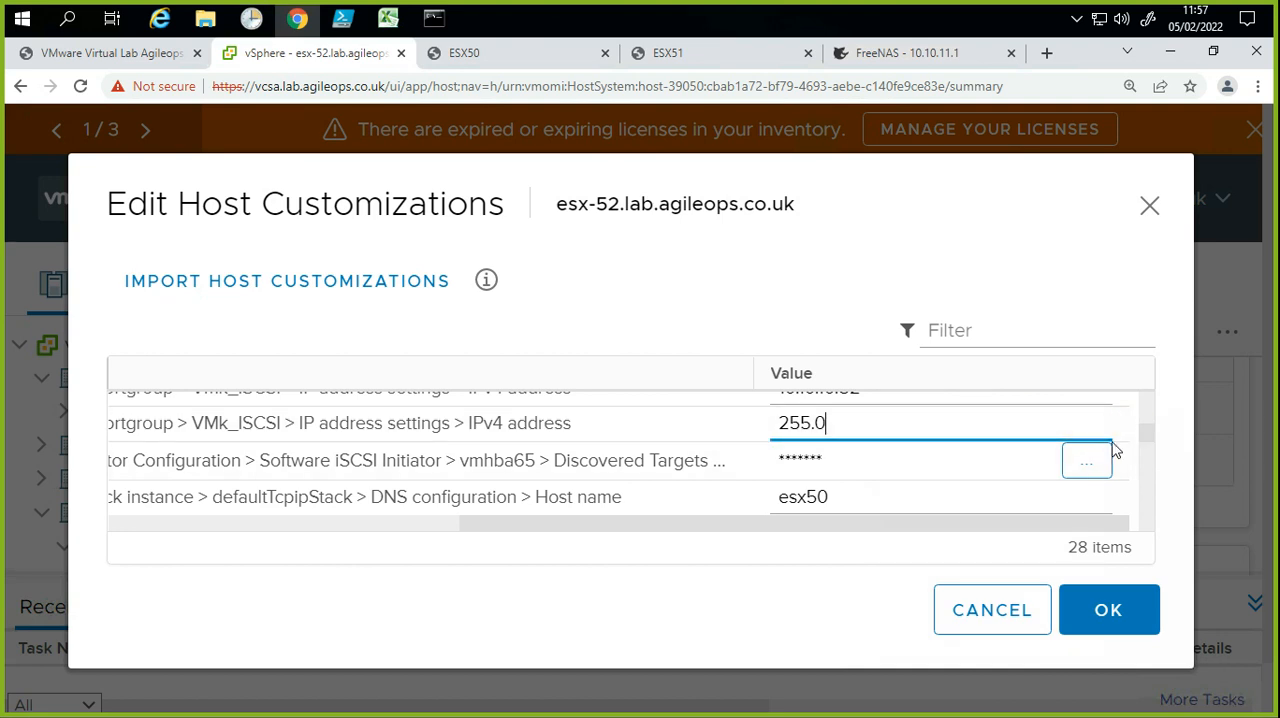
click(940, 509)
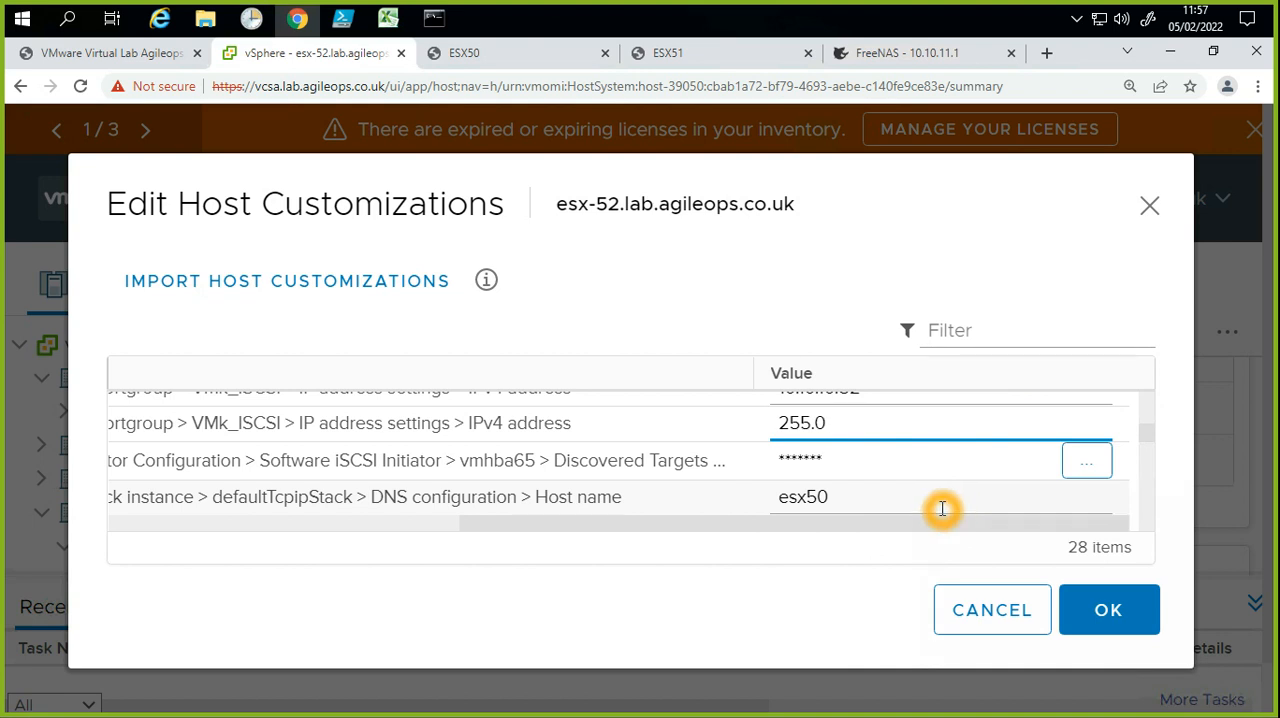
key(ctrl+plus)
click(978, 470)
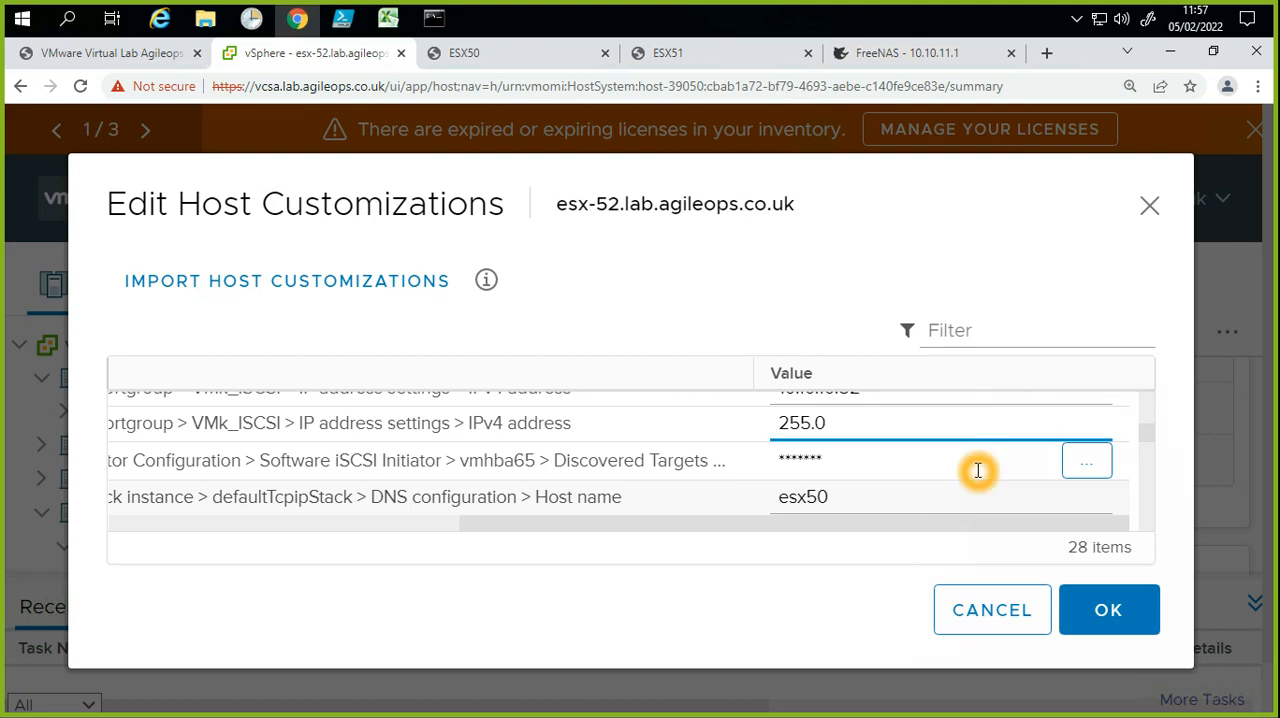
key(ctrl+plus)
key(ctrl+plus)
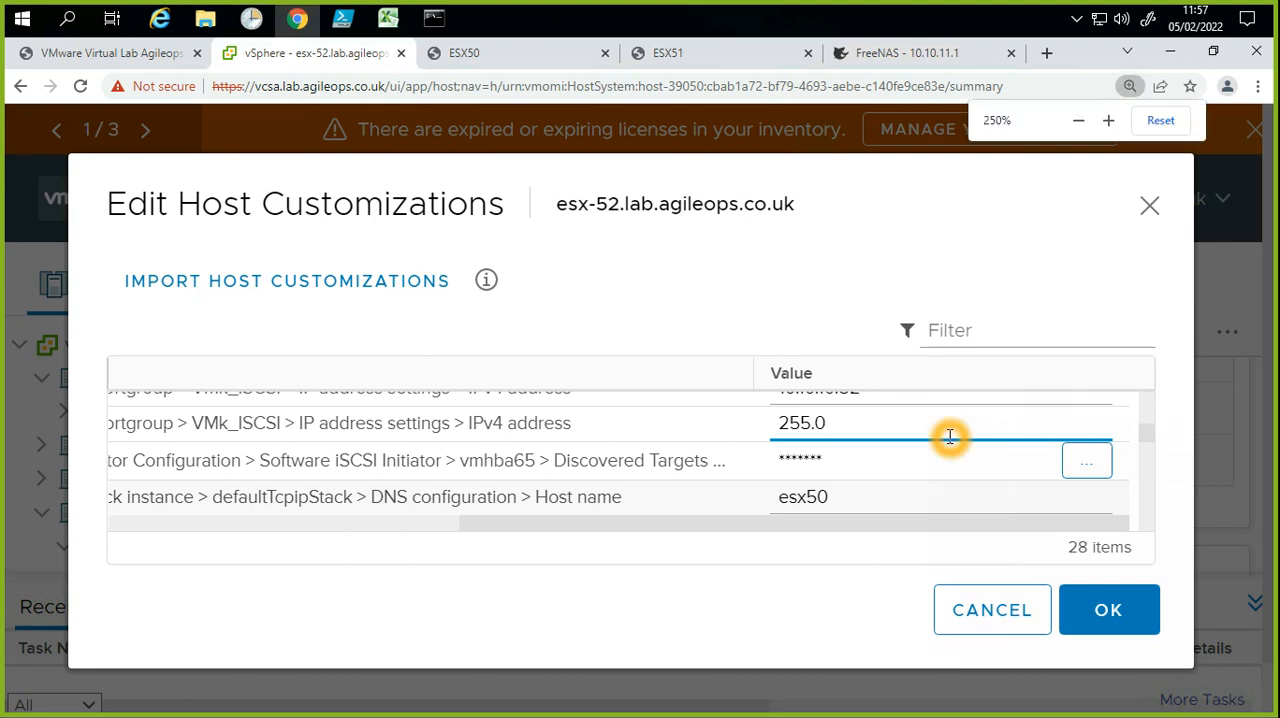
Step: Set the Host IPv4 address of the VMk_ISCSI port group to 10.10.11.52
click(1131, 86)
click(1079, 121)
click(1079, 121)
click(1079, 121)
click(1079, 121)
click(1079, 121)
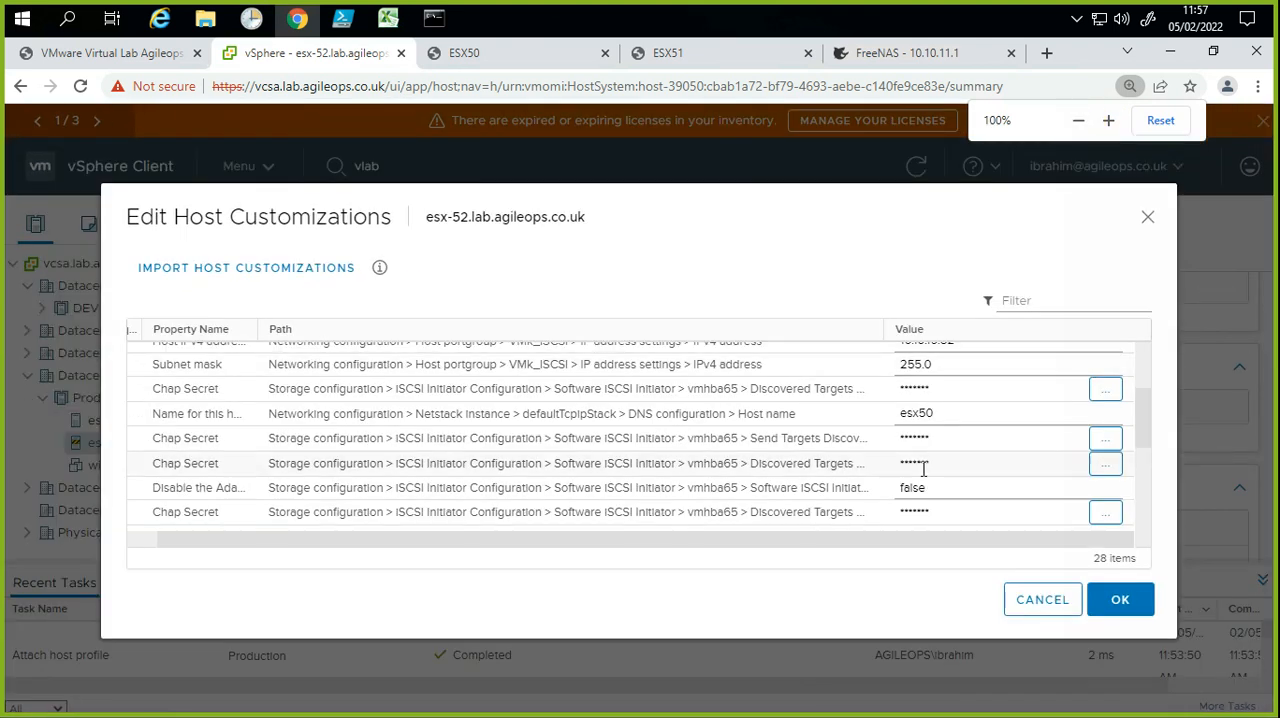
scroll(923, 469, up, 2)
click(956, 479)
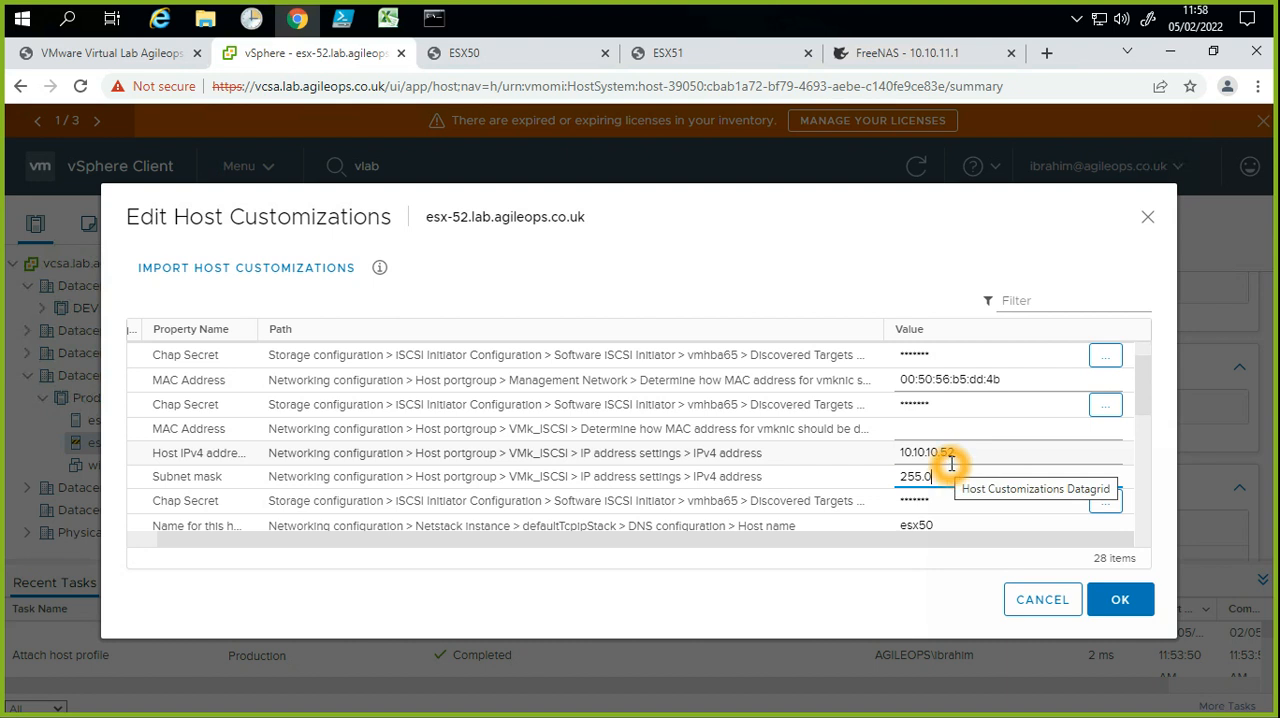
click(938, 457)
key(BackSpace)
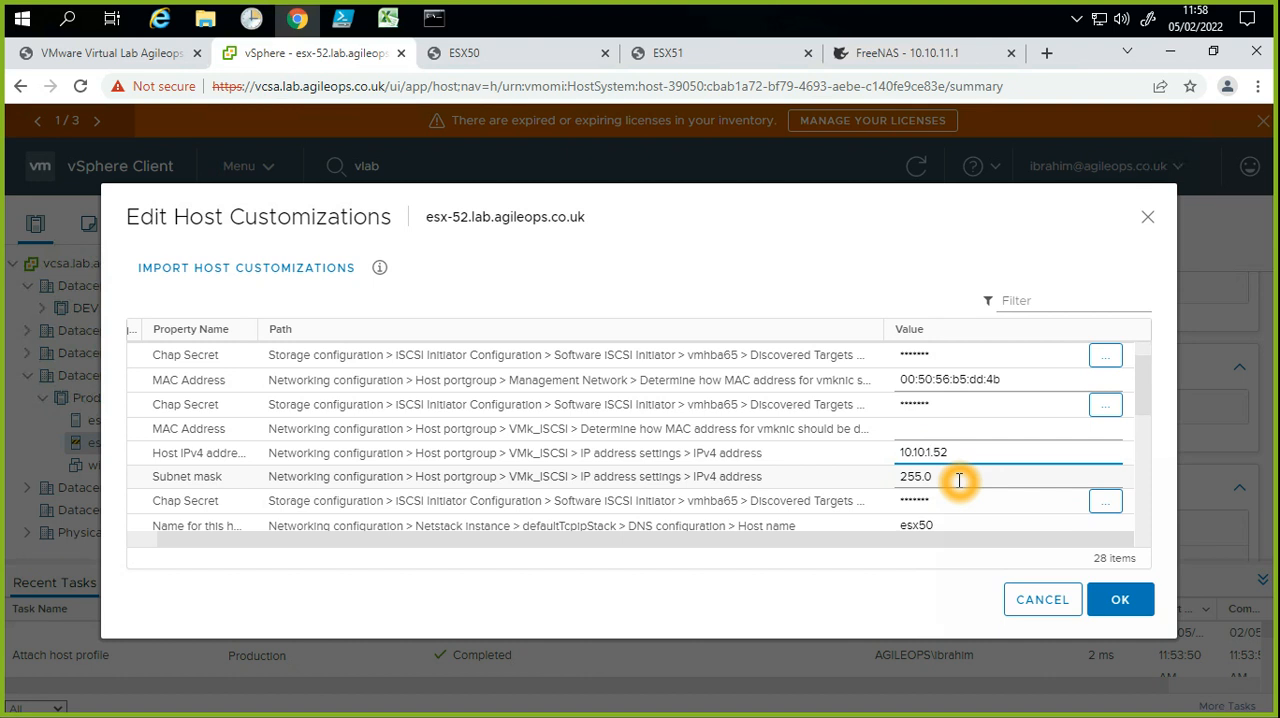
Step: Complete the VMk_ISCSI subnet mask and save the host customizations for esx-52
click(959, 483)
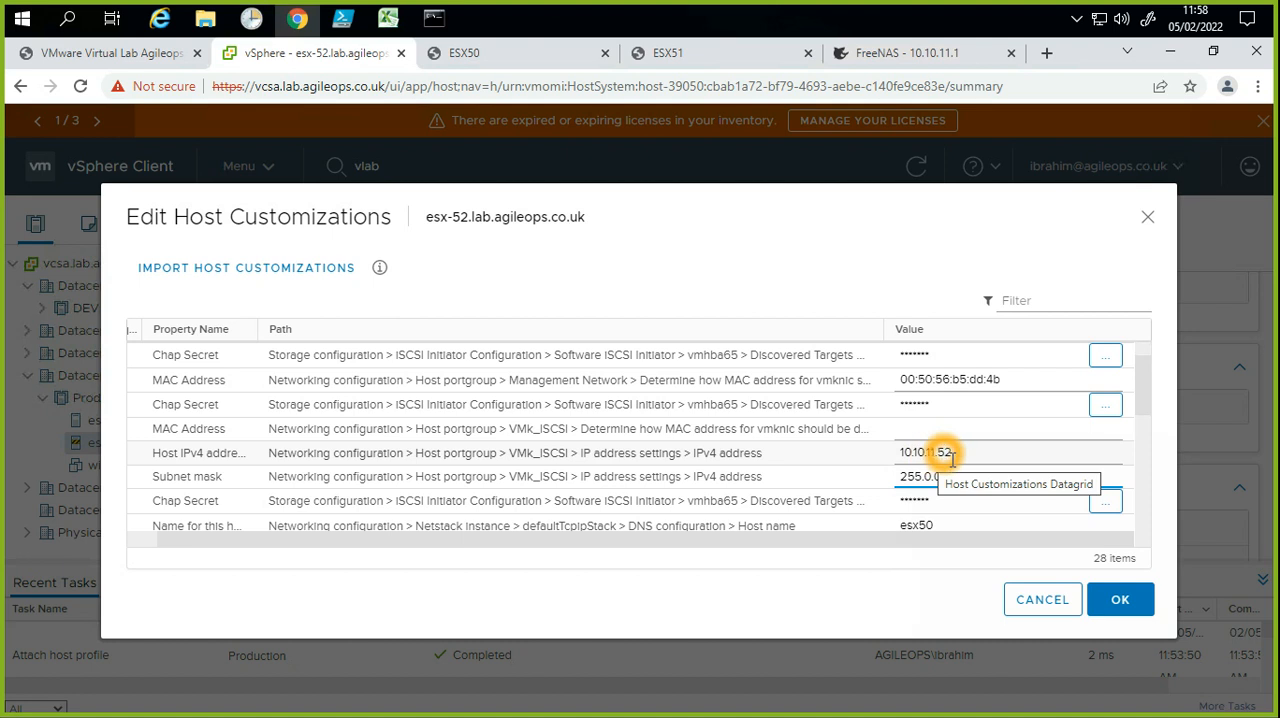
click(950, 476)
click(1098, 592)
click(1001, 527)
click(888, 534)
click(848, 512)
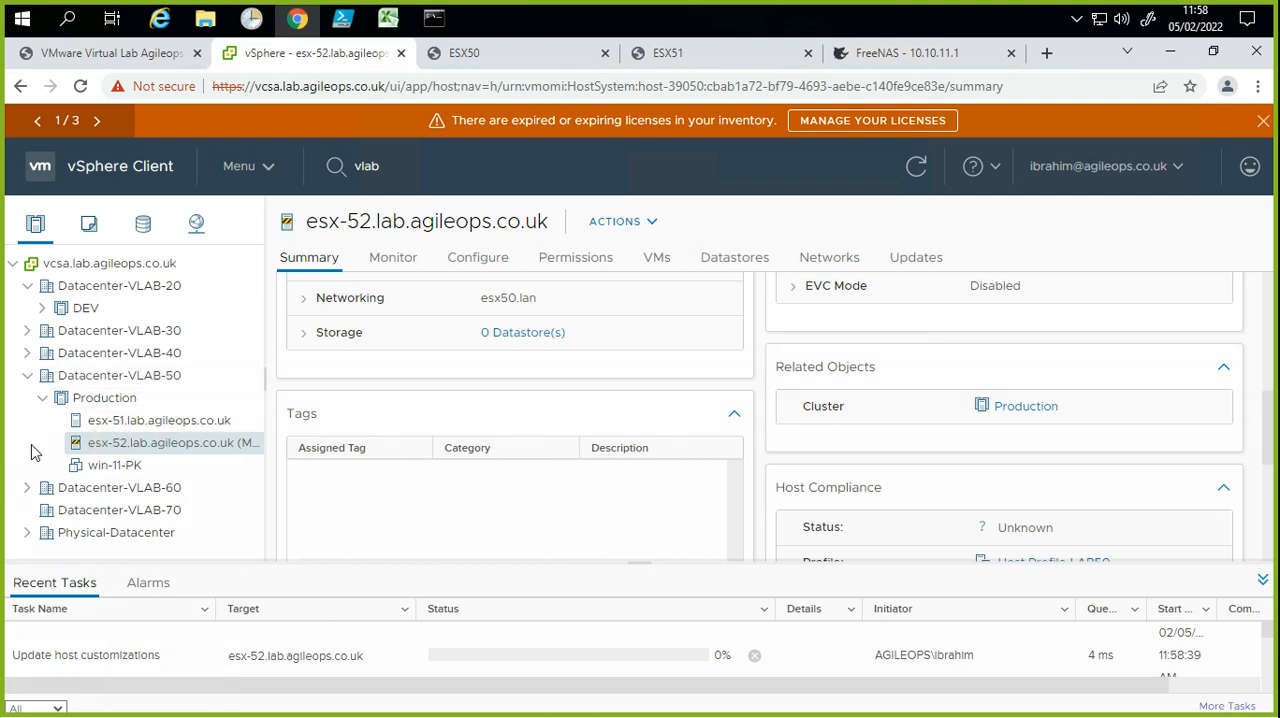
Step: Expand Physical-Datacenter and its Management-Cluster in the inventory tree
click(30, 451)
click(20, 539)
click(28, 535)
click(41, 545)
click(73, 557)
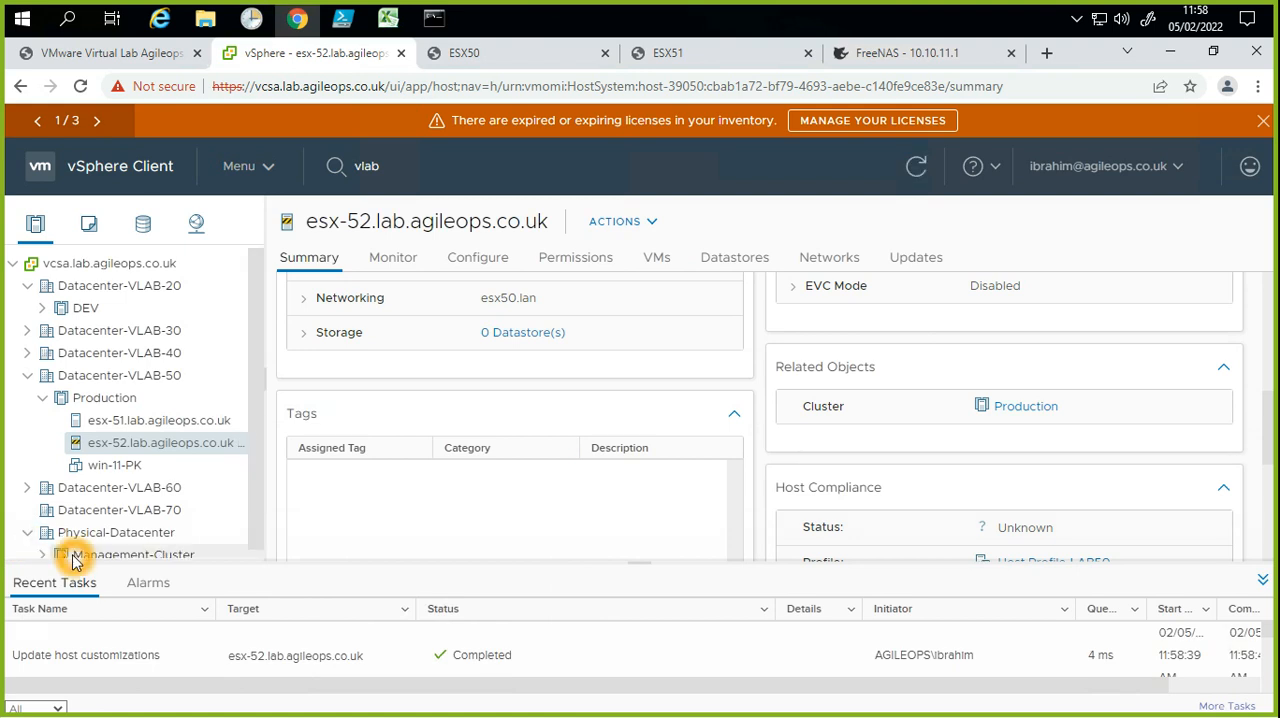
click(81, 557)
click(81, 560)
click(258, 423)
click(40, 546)
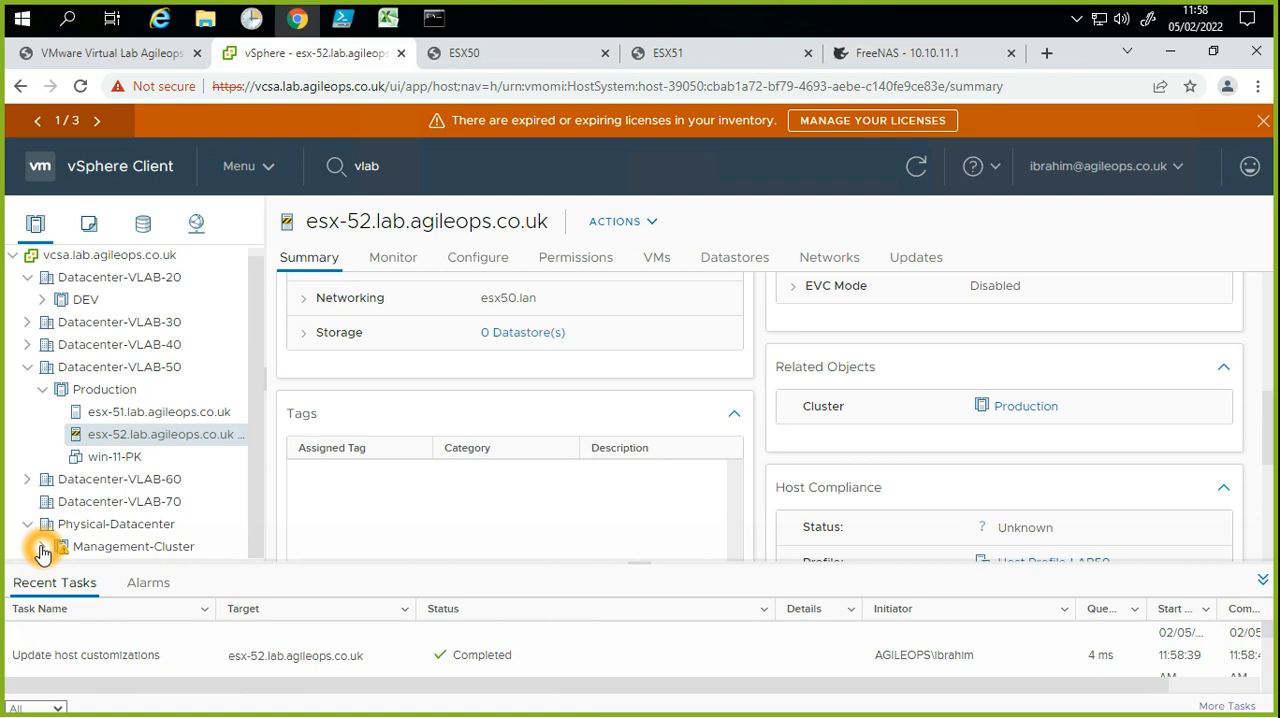
click(103, 545)
scroll(100, 540, down, 3)
click(138, 470)
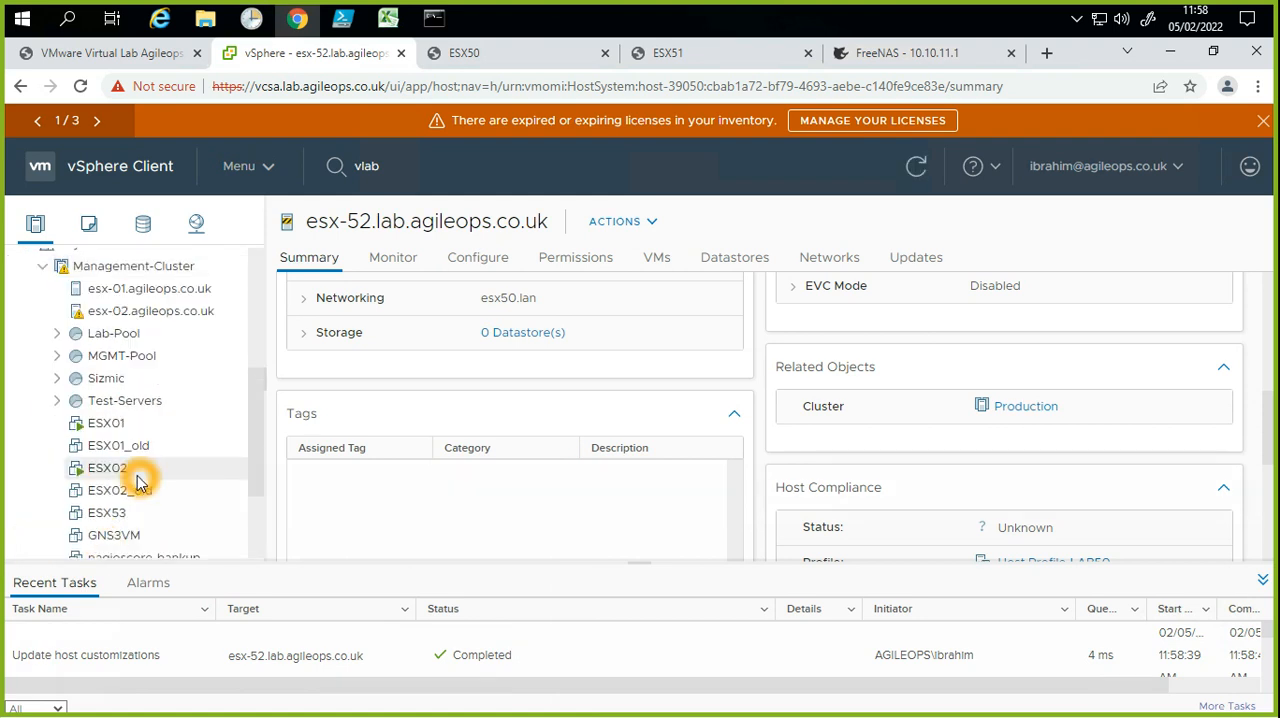
Step: Find ESX52-PK in VLAB-50-PK under Lab-Pool and inspect its virtual hardware settings, making no changes
click(60, 398)
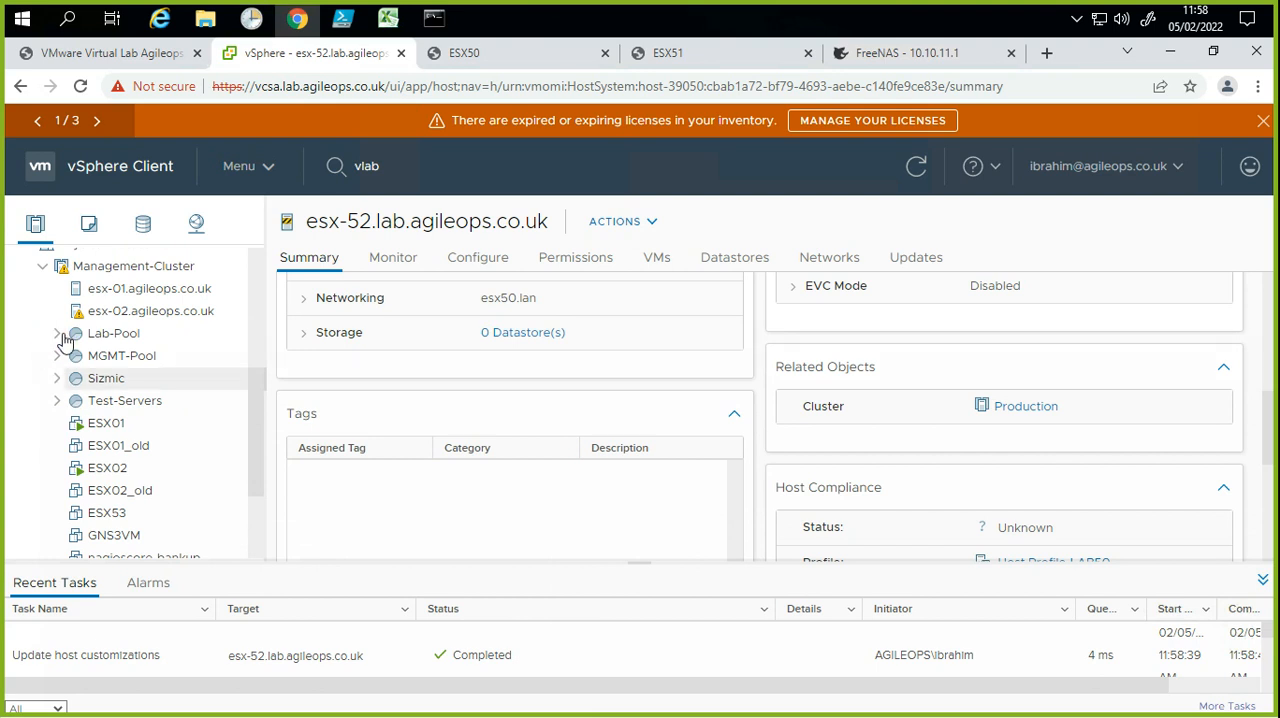
click(58, 335)
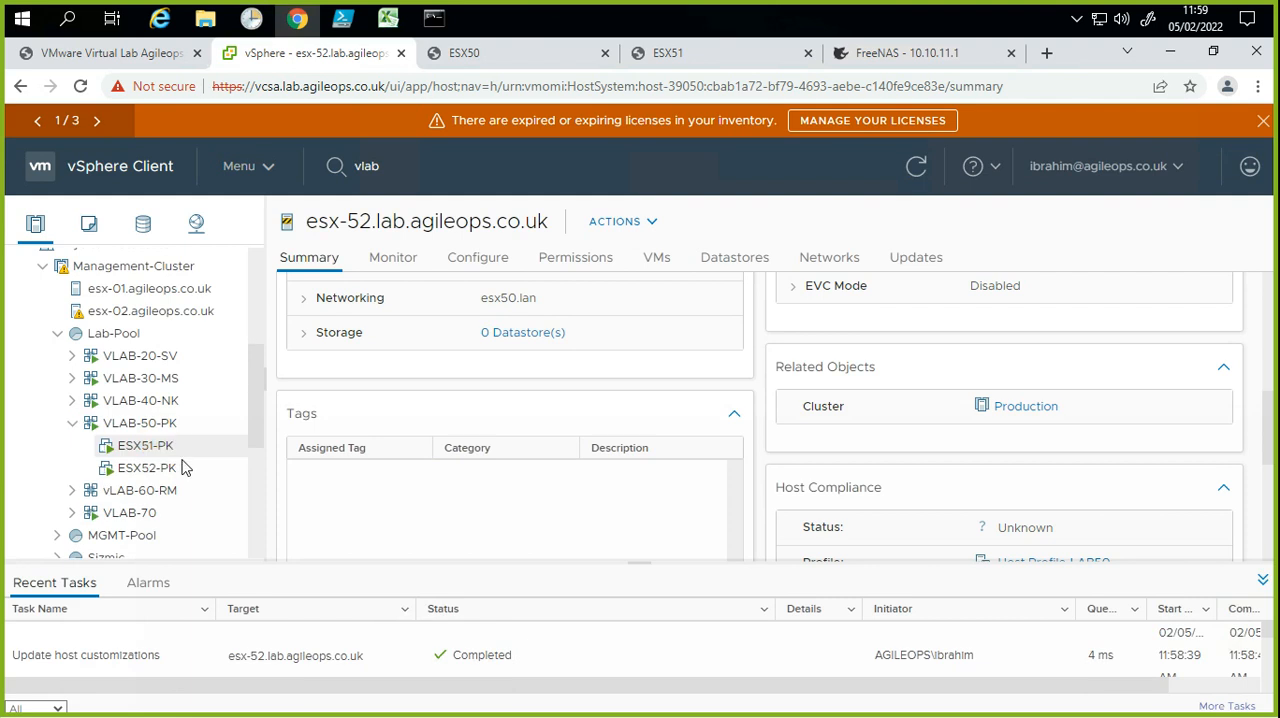
click(186, 467)
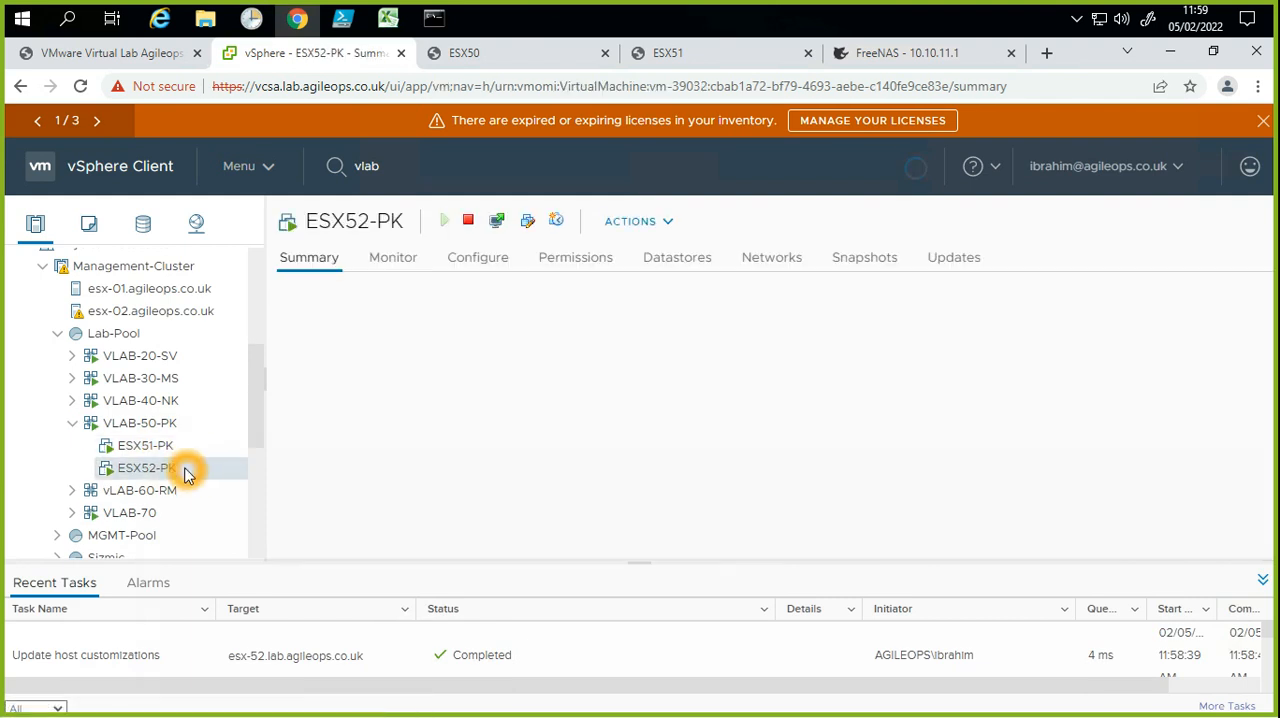
right_click(188, 471)
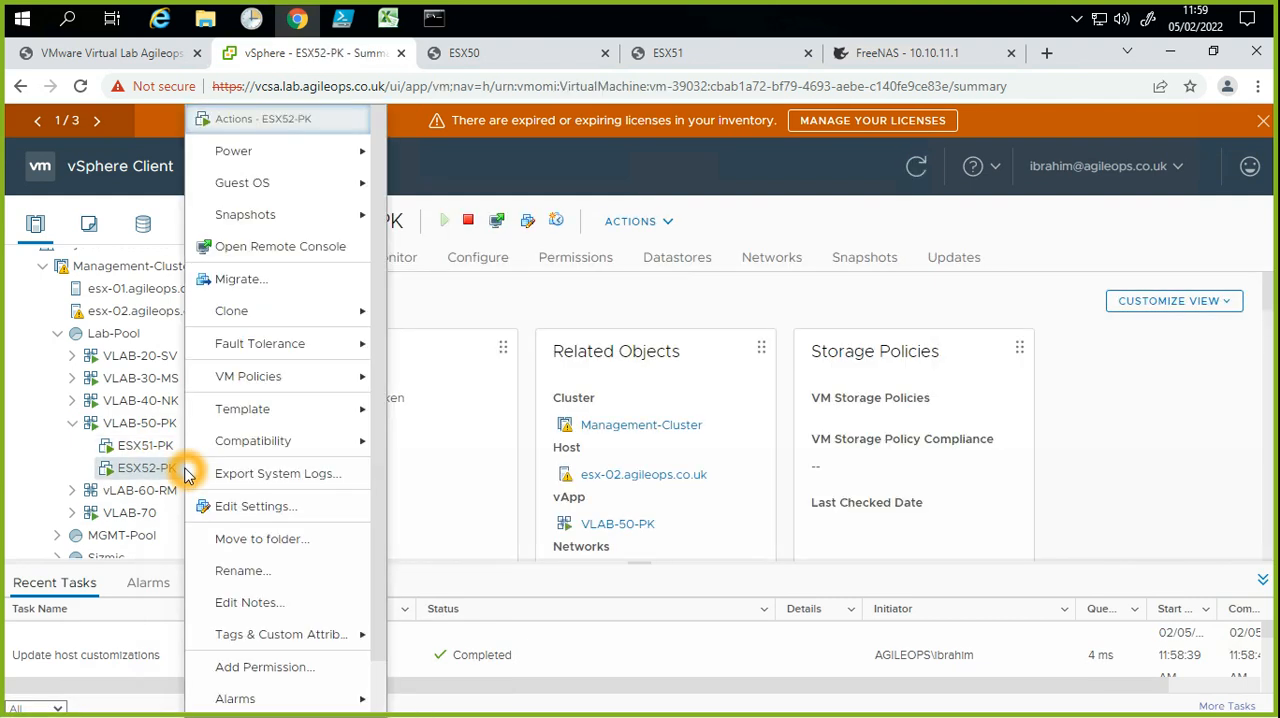
click(256, 506)
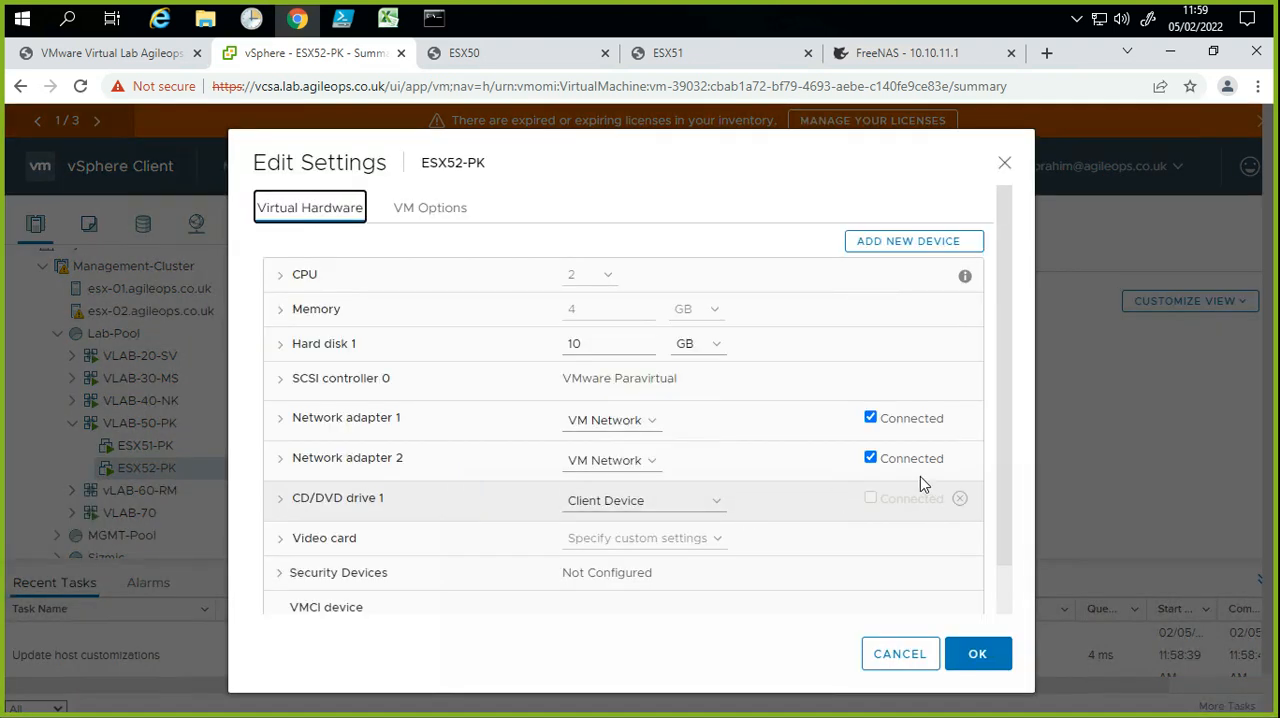
click(918, 480)
click(926, 666)
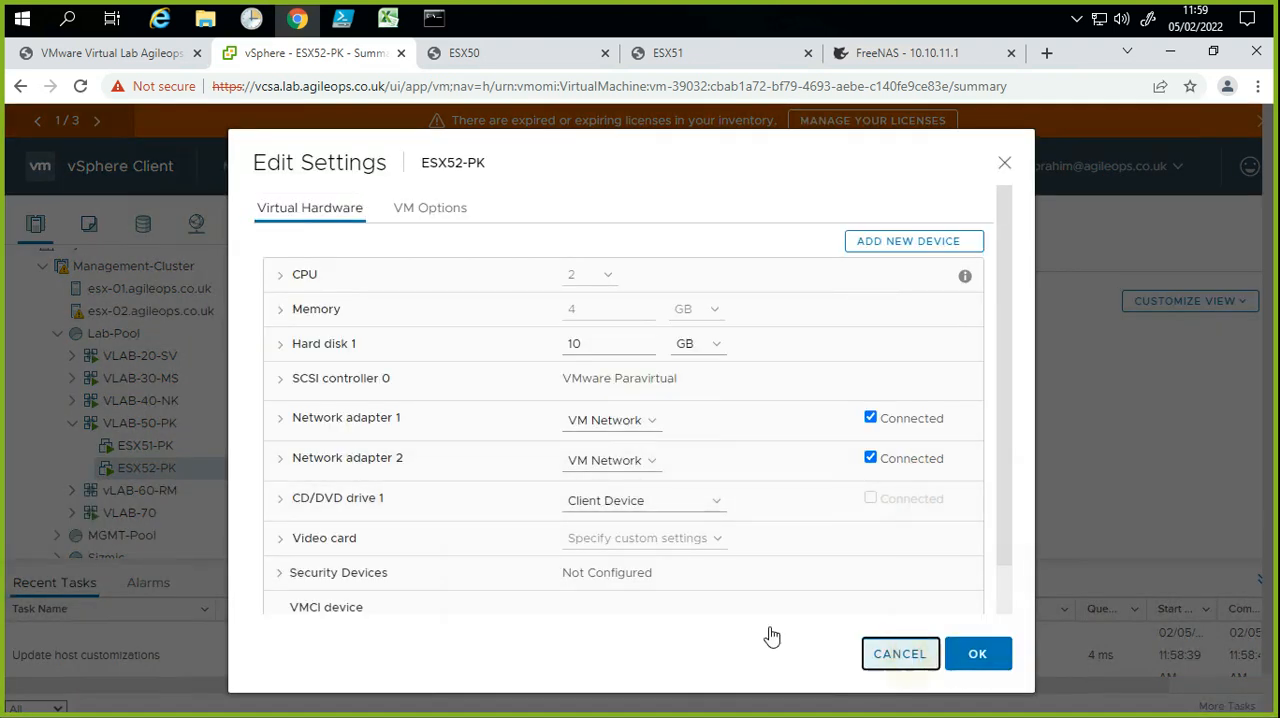
click(160, 470)
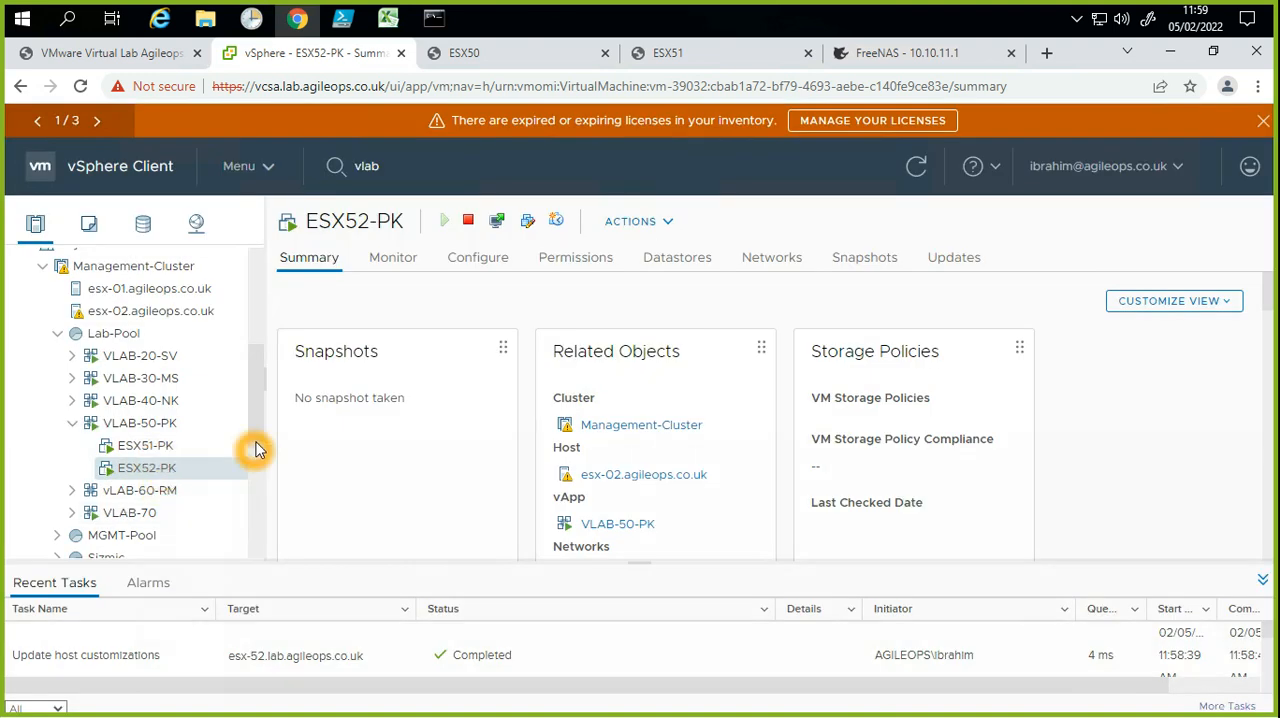
Step: Power off the virtual machine ESX01 in Management-Cluster
drag(257, 446, 254, 478)
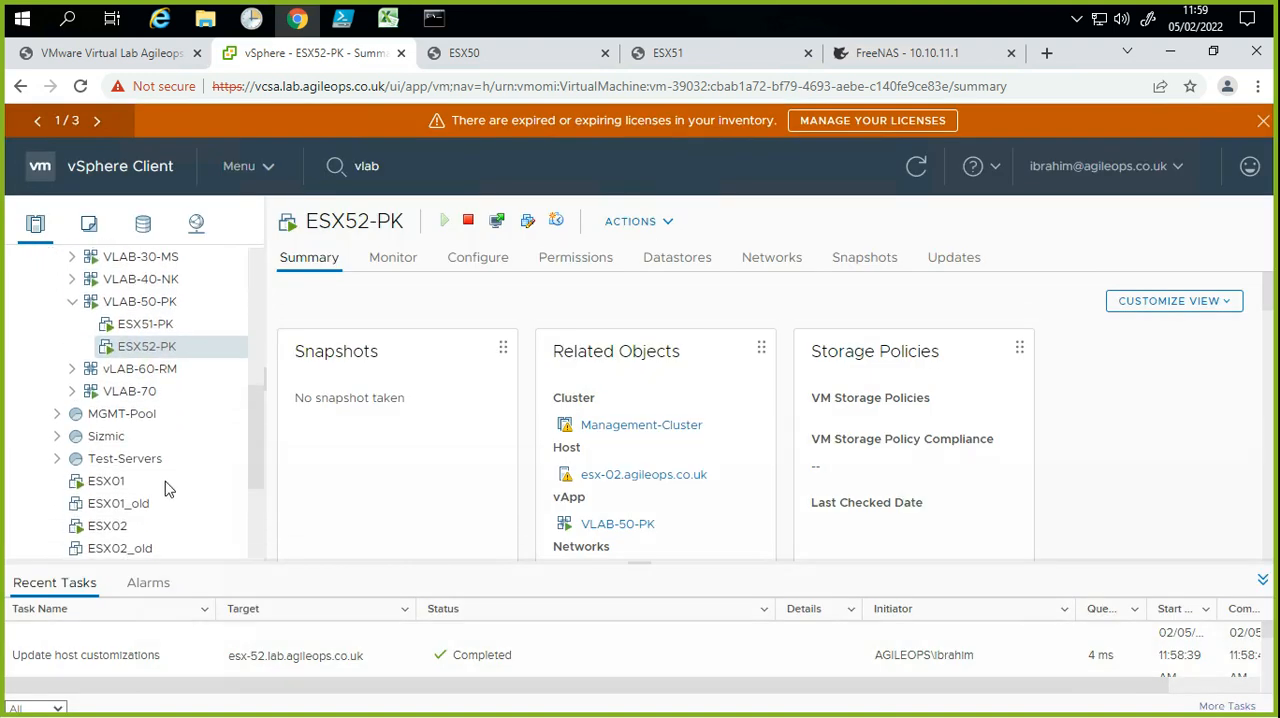
click(118, 486)
right_click(118, 486)
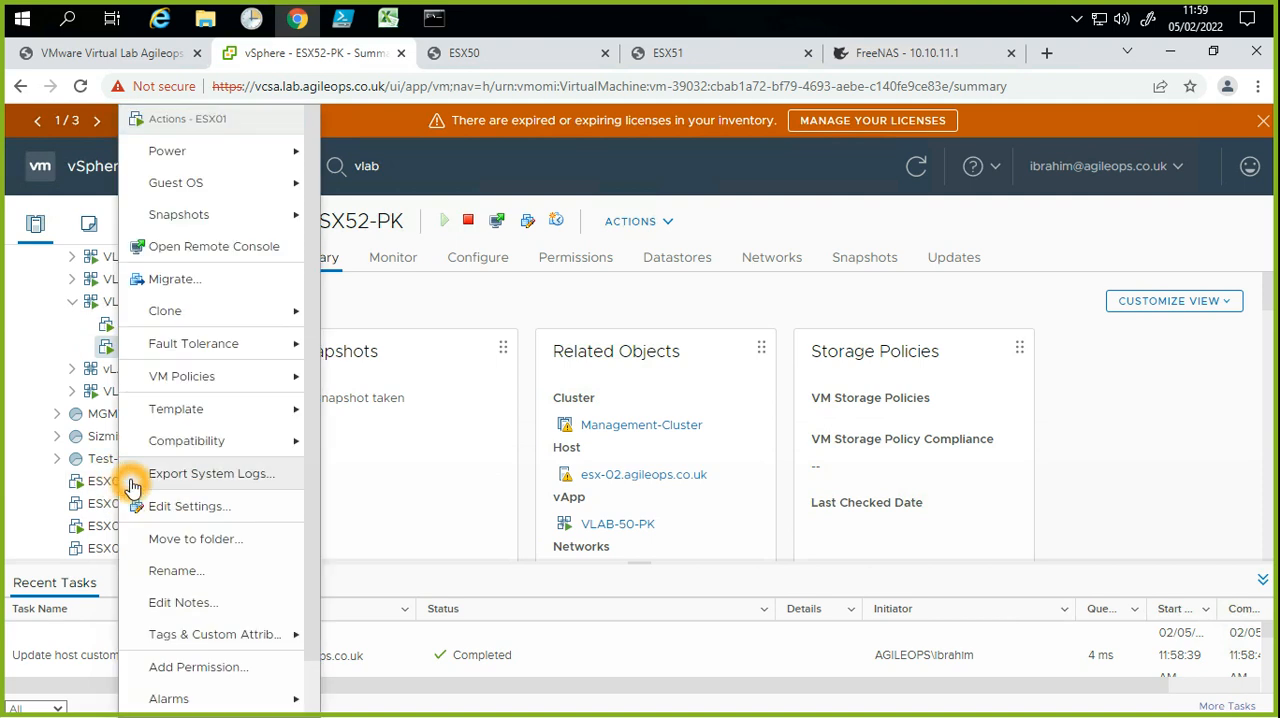
mouse_move(279, 166)
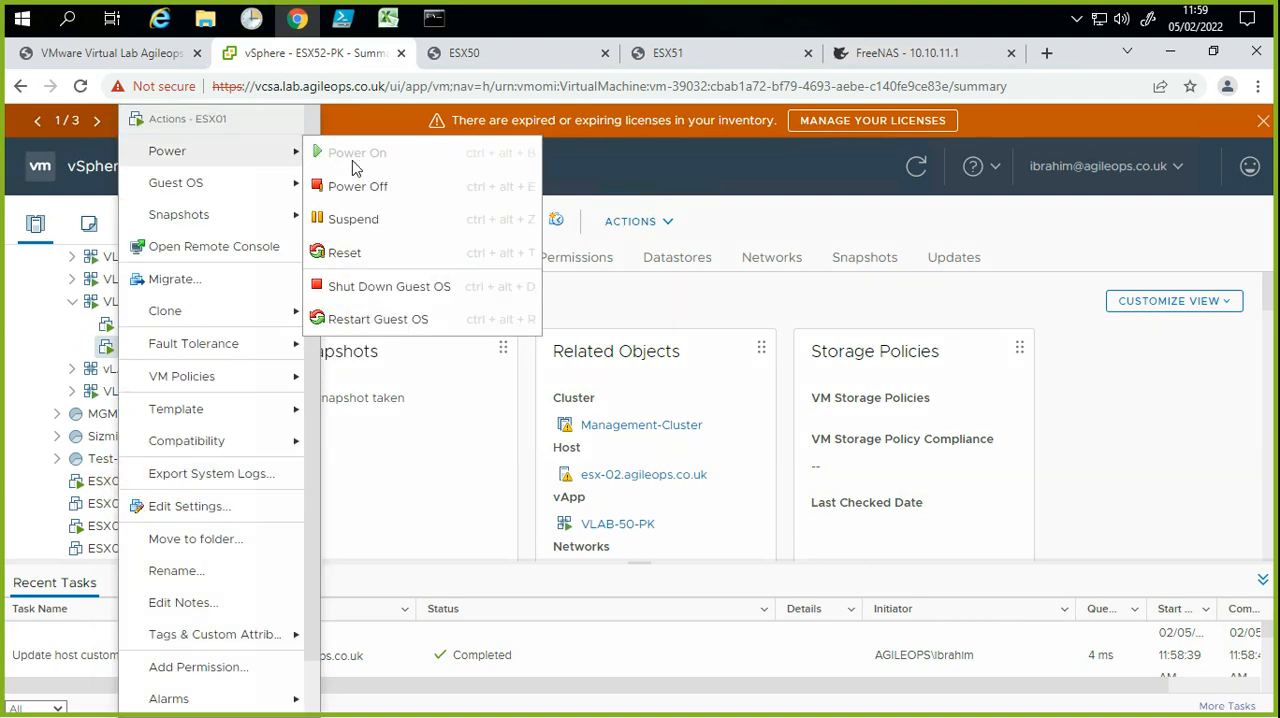
click(357, 186)
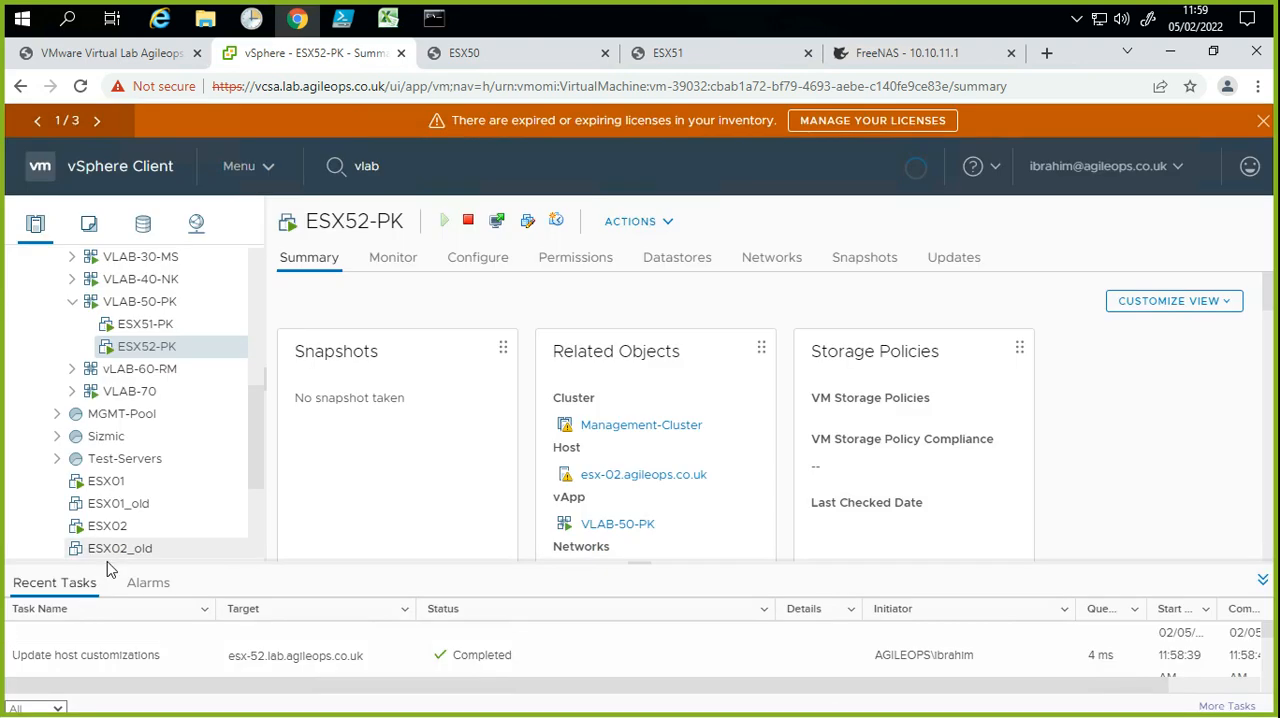
Step: Power off the virtual machine ESX02 in Management-Cluster
right_click(115, 552)
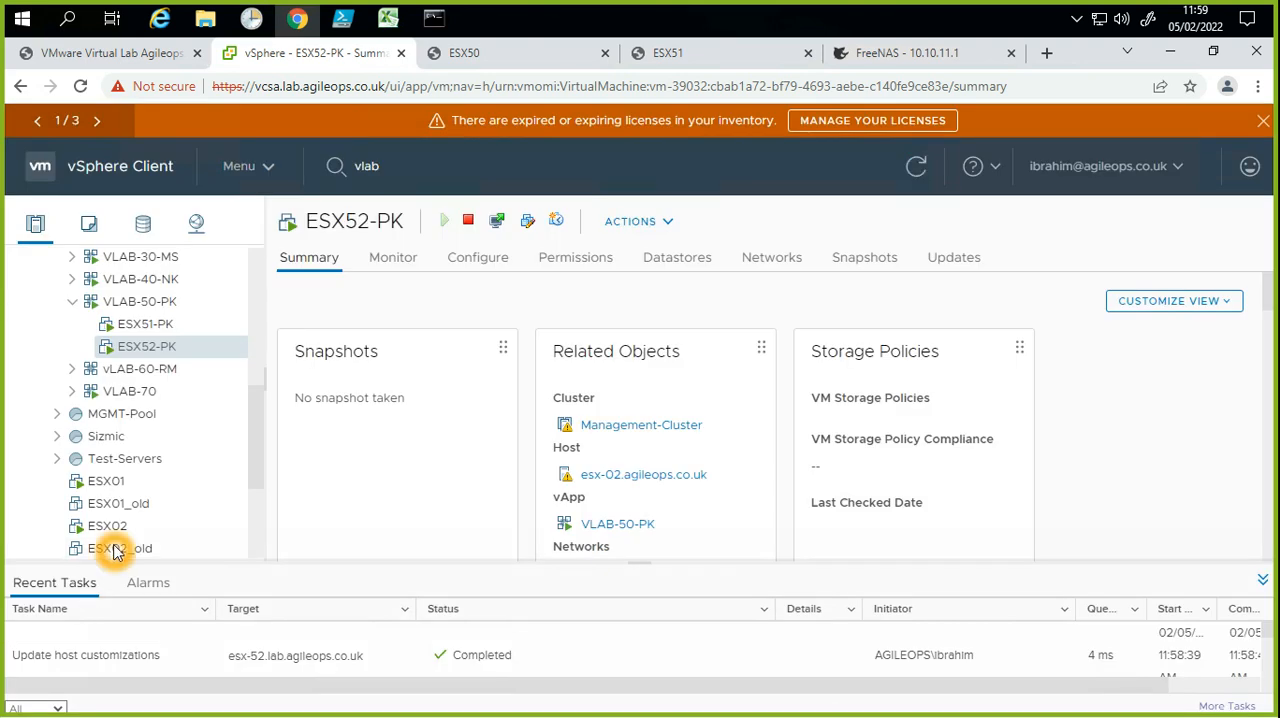
right_click(114, 533)
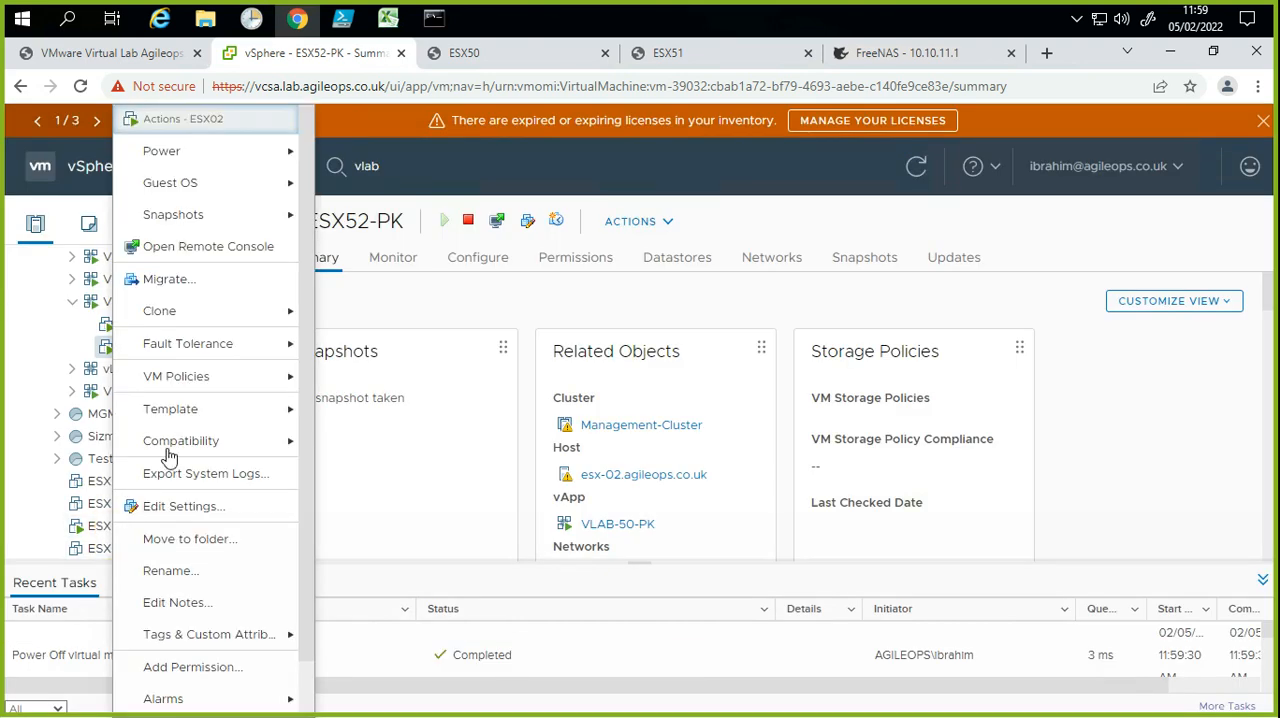
click(240, 160)
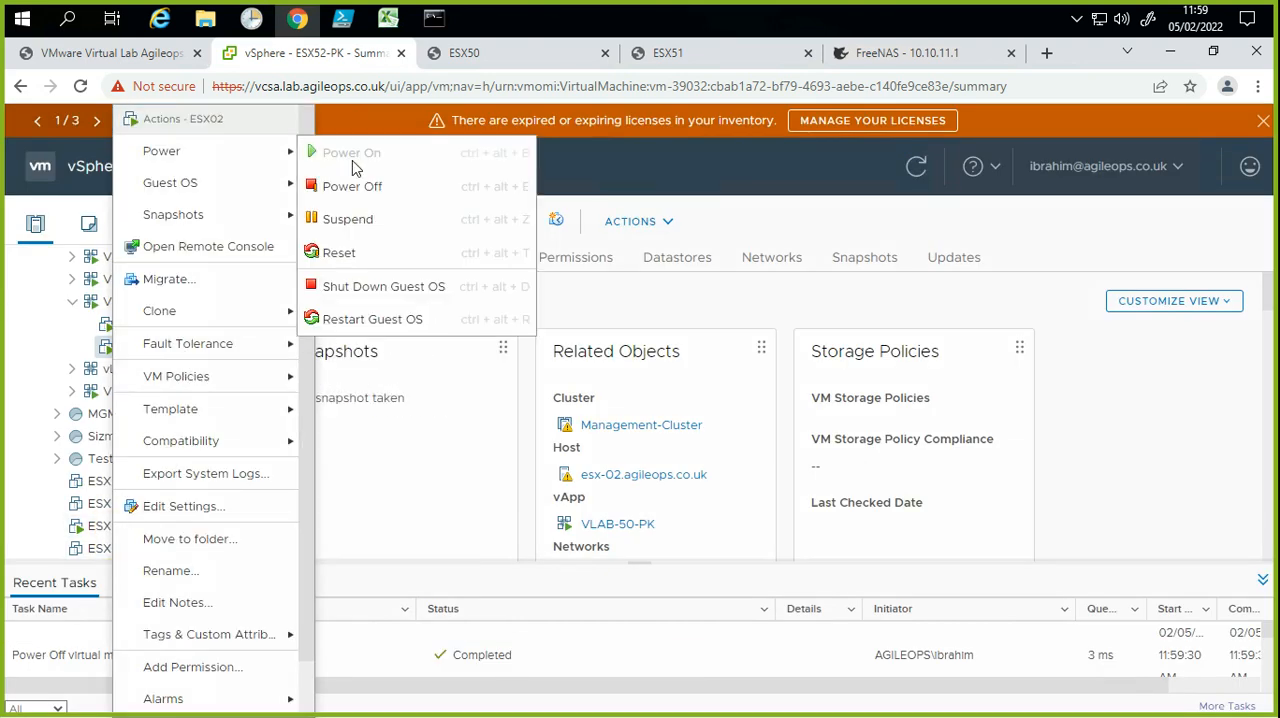
click(366, 188)
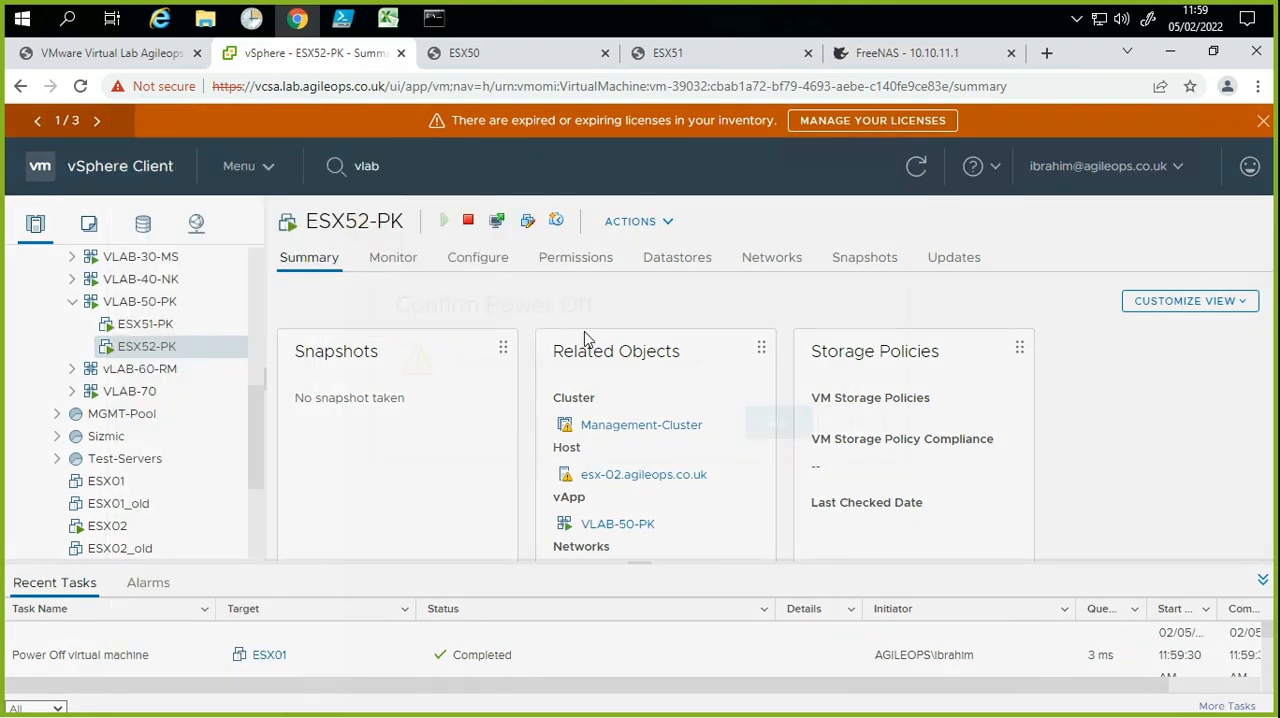
click(840, 474)
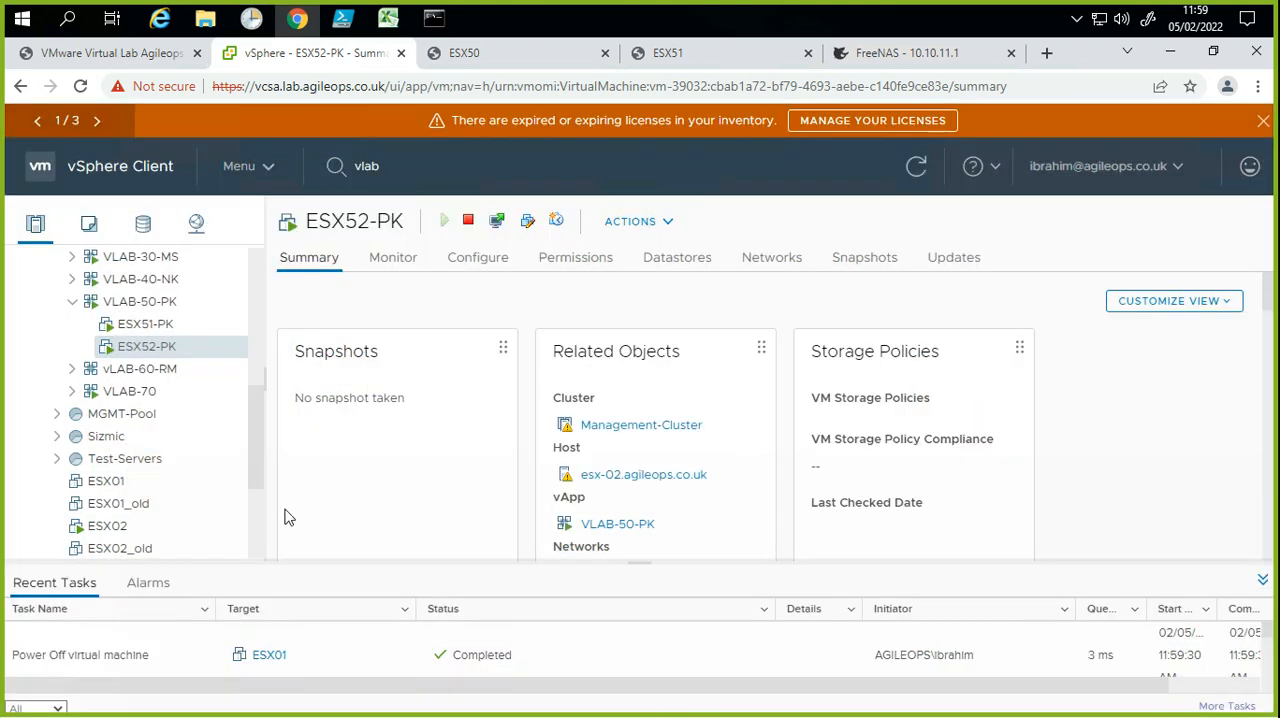
Step: Collapse Physical-Datacenter in the inventory tree and view its summary page
drag(258, 463, 252, 343)
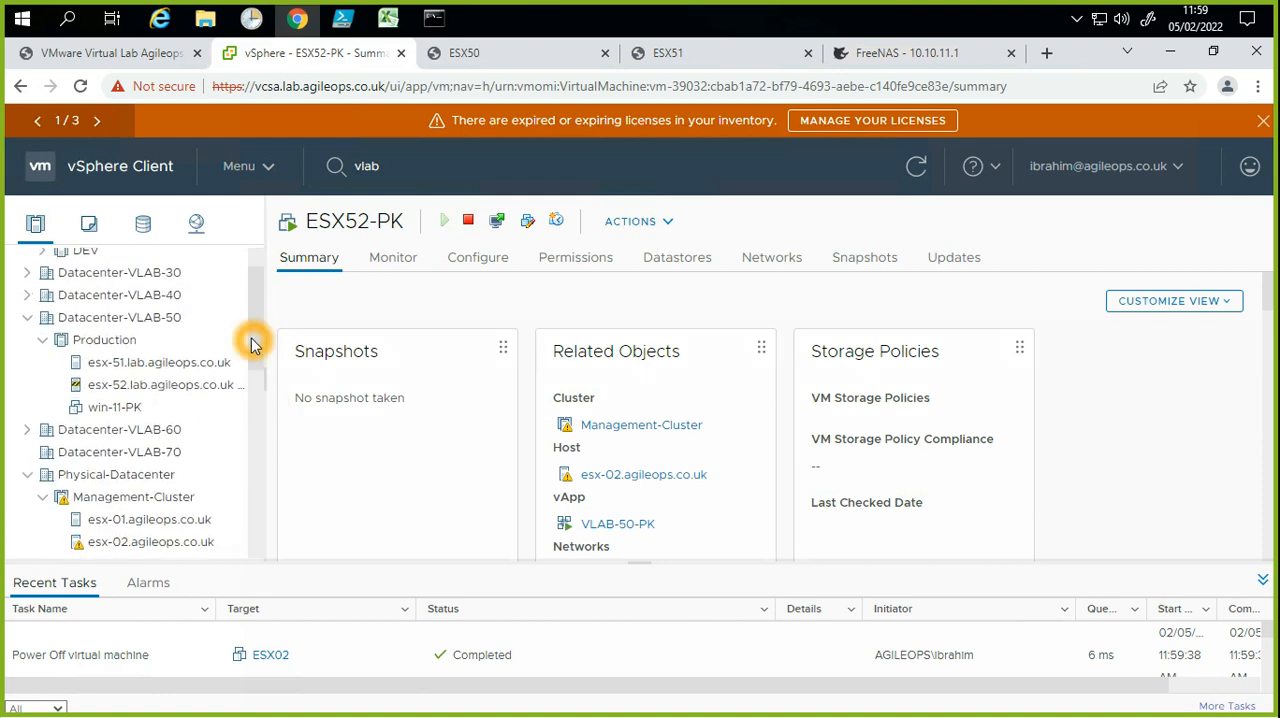
double_click(30, 481)
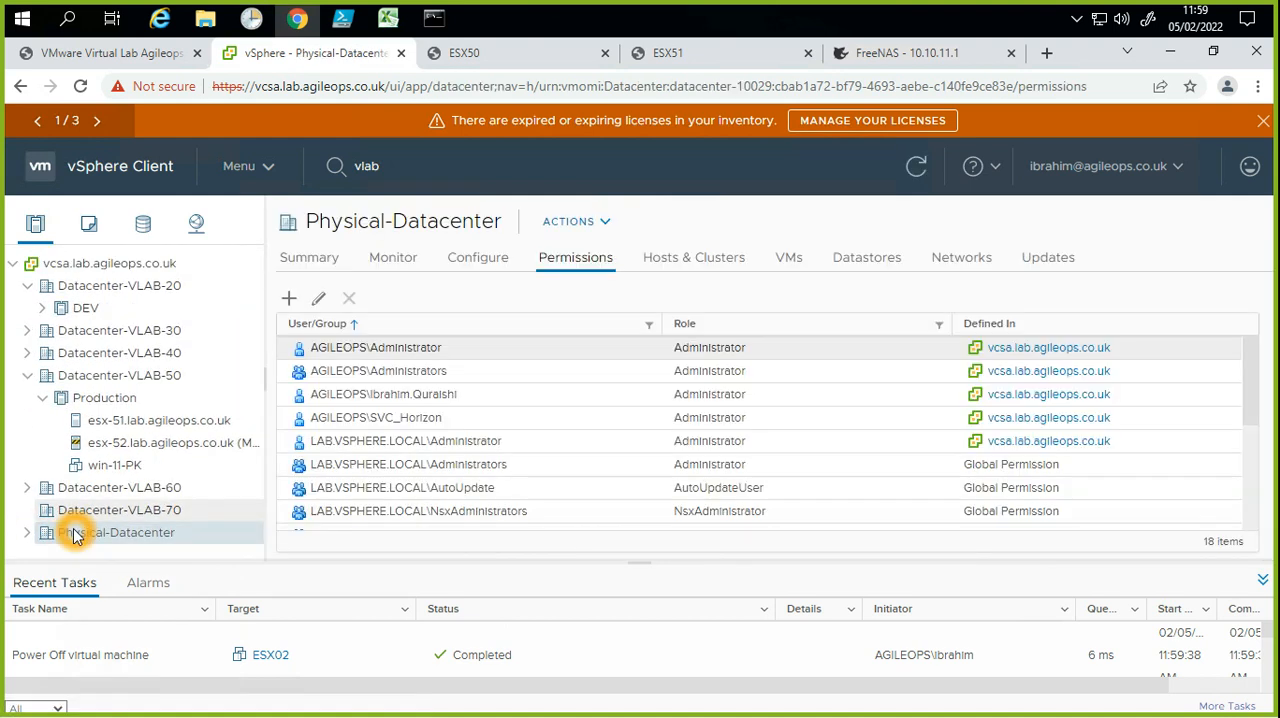
click(120, 427)
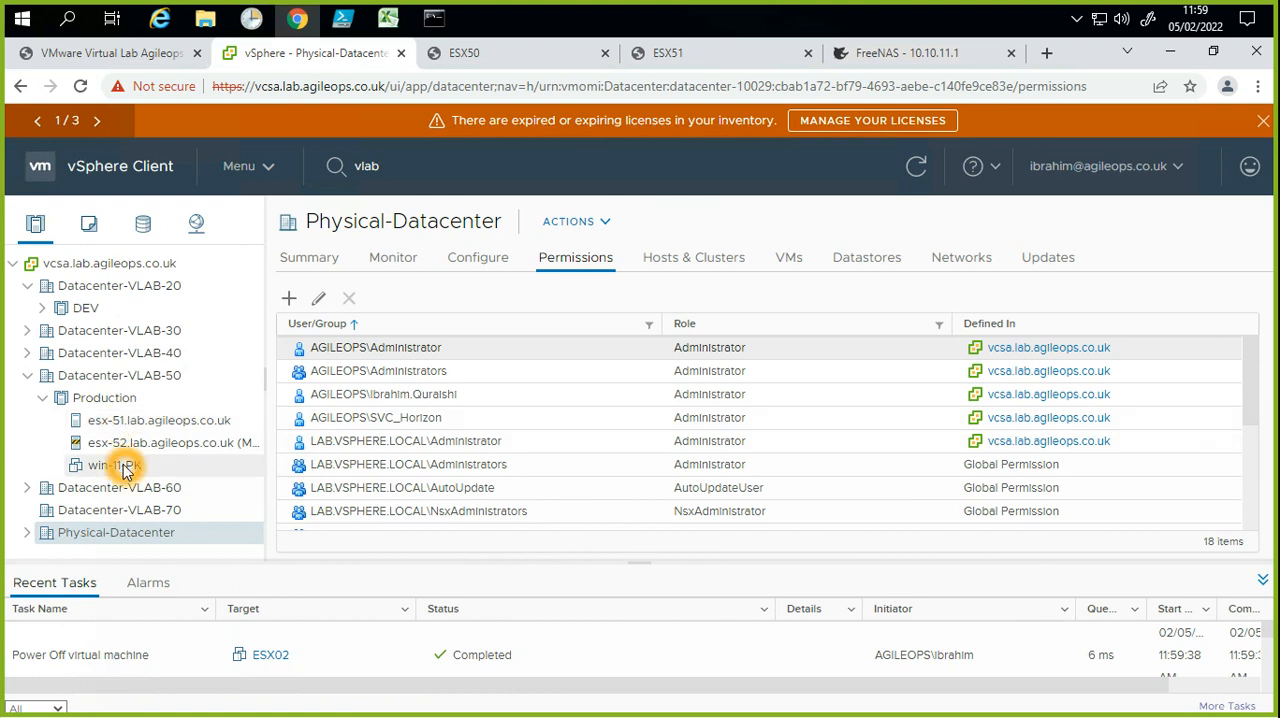
right_click(157, 452)
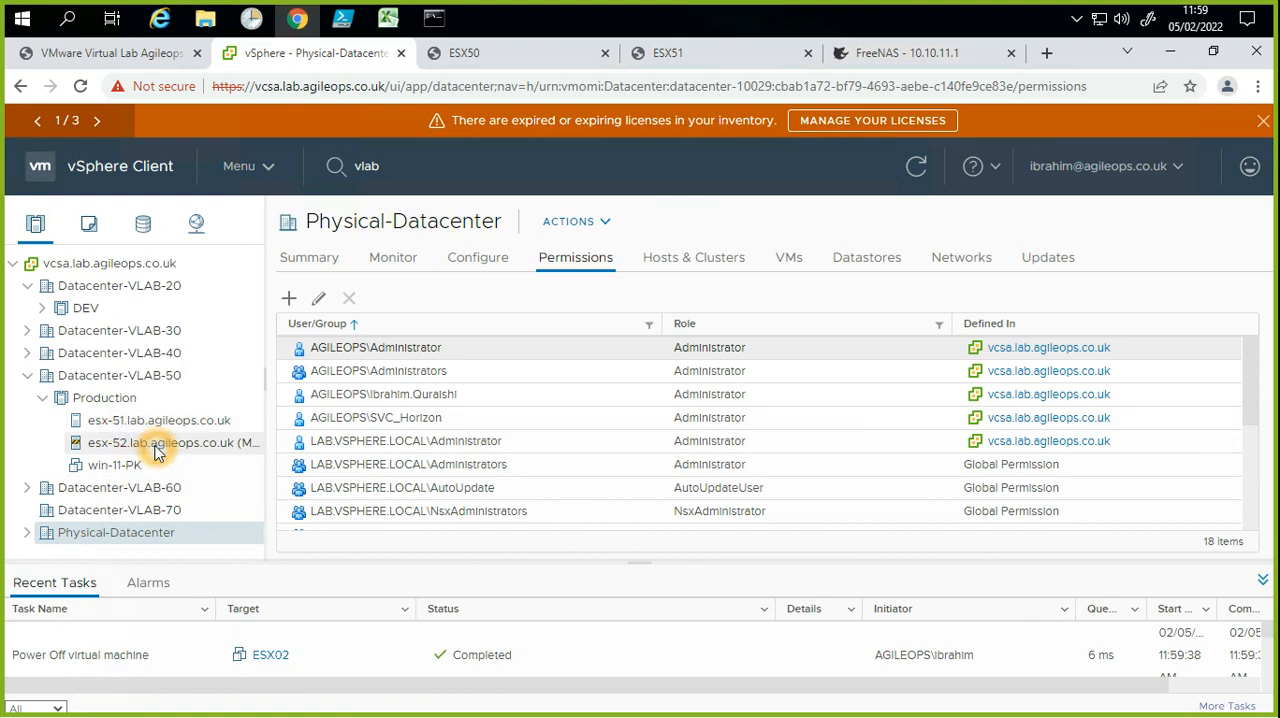
click(533, 298)
click(304, 266)
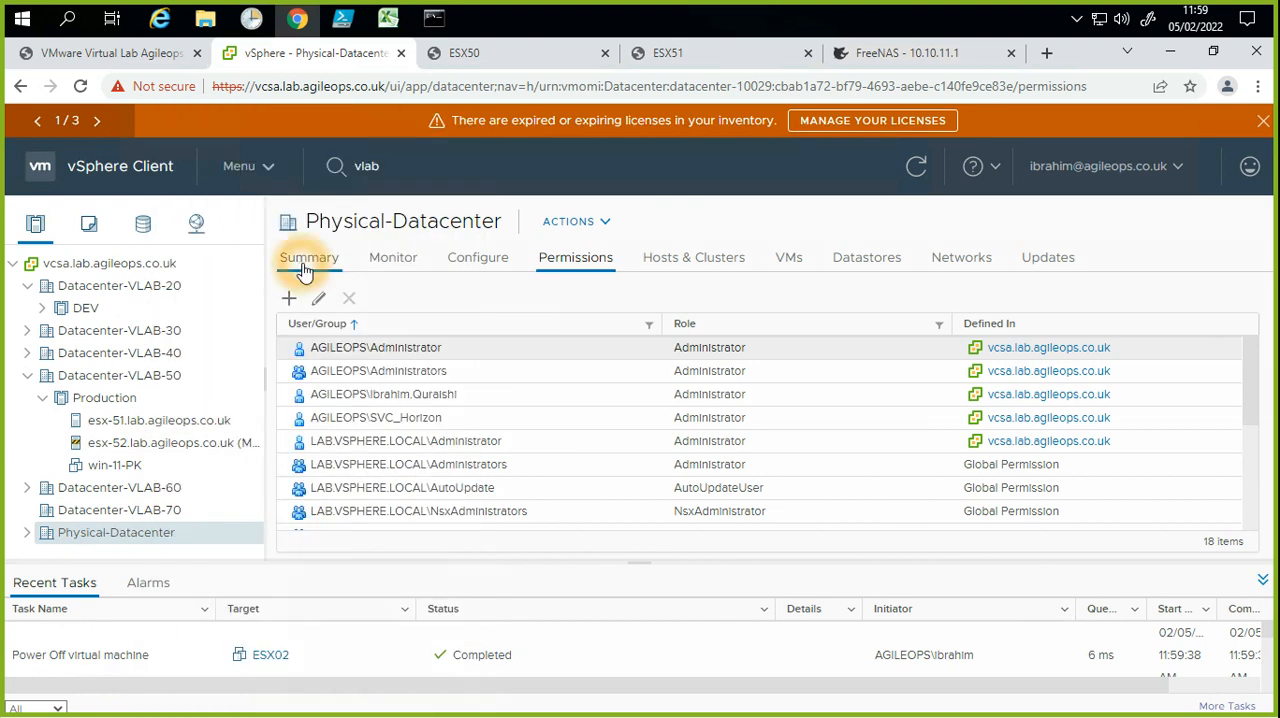
scroll(857, 494, down, 2)
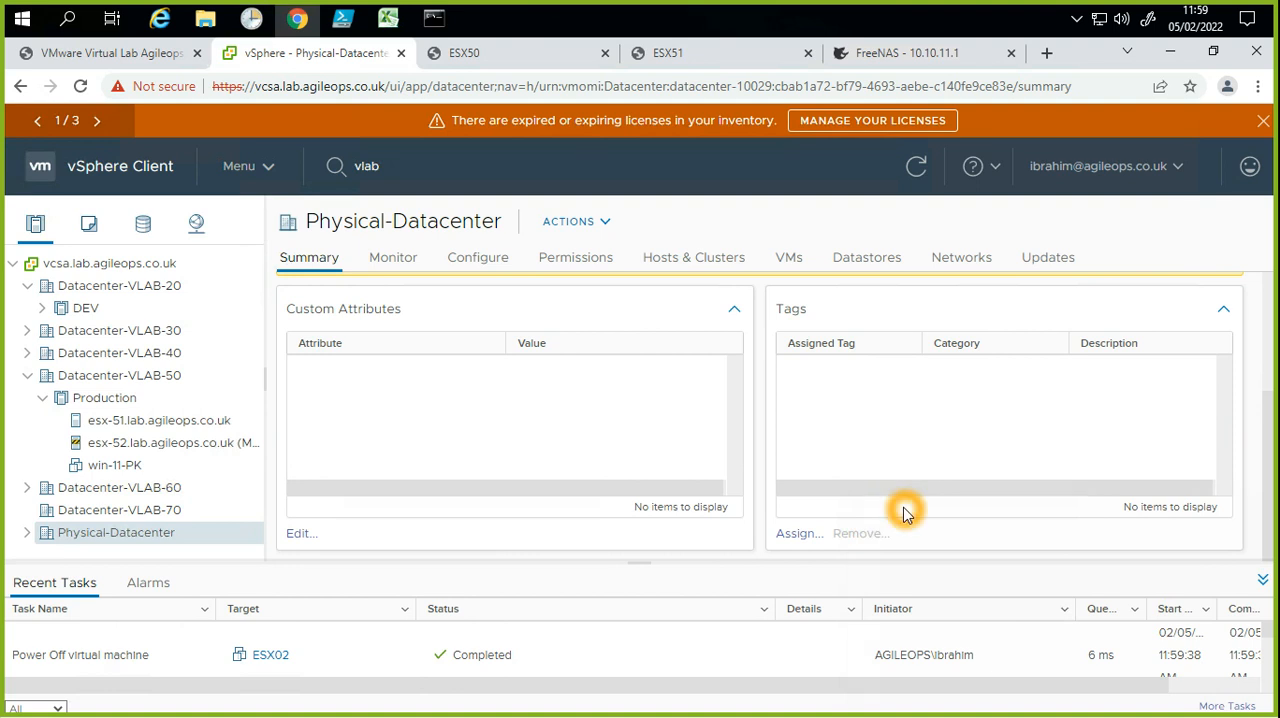
Step: Open the summary of esx-52.lab.agileops.co.uk and examine its host compliance status and attached profile
scroll(903, 512, up, 2)
scroll(904, 513, down, 2)
click(248, 440)
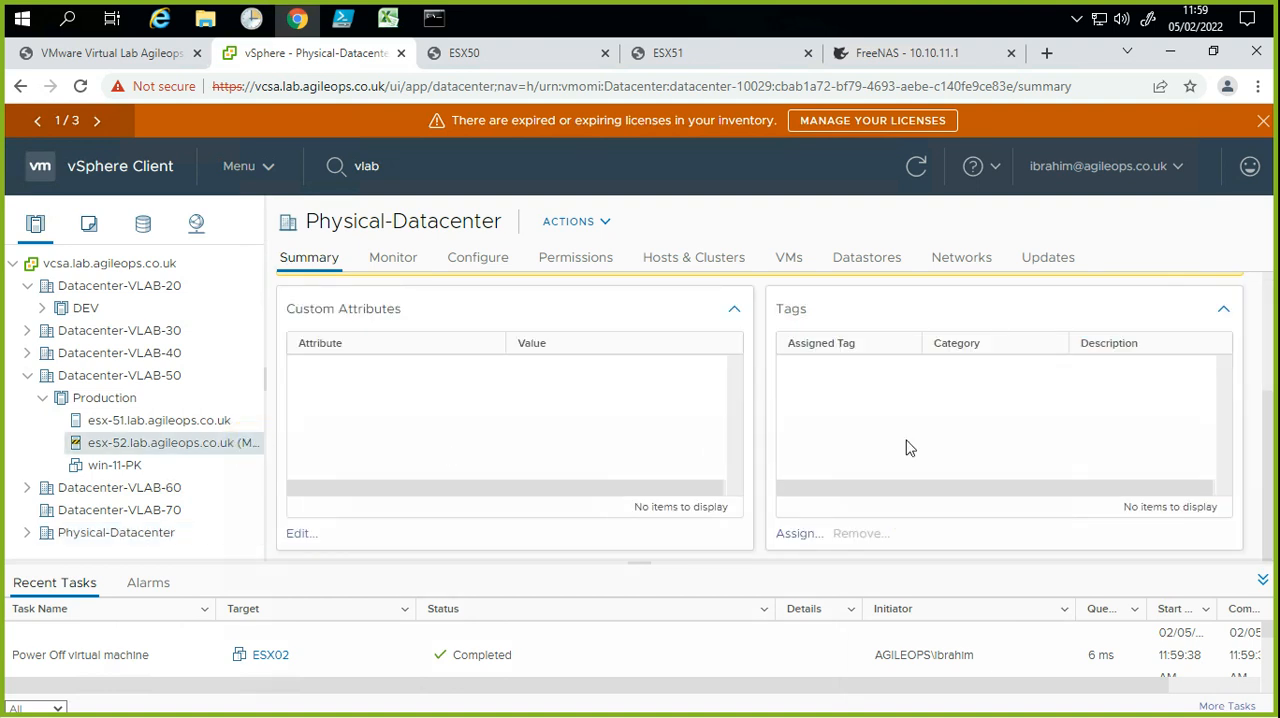
click(970, 450)
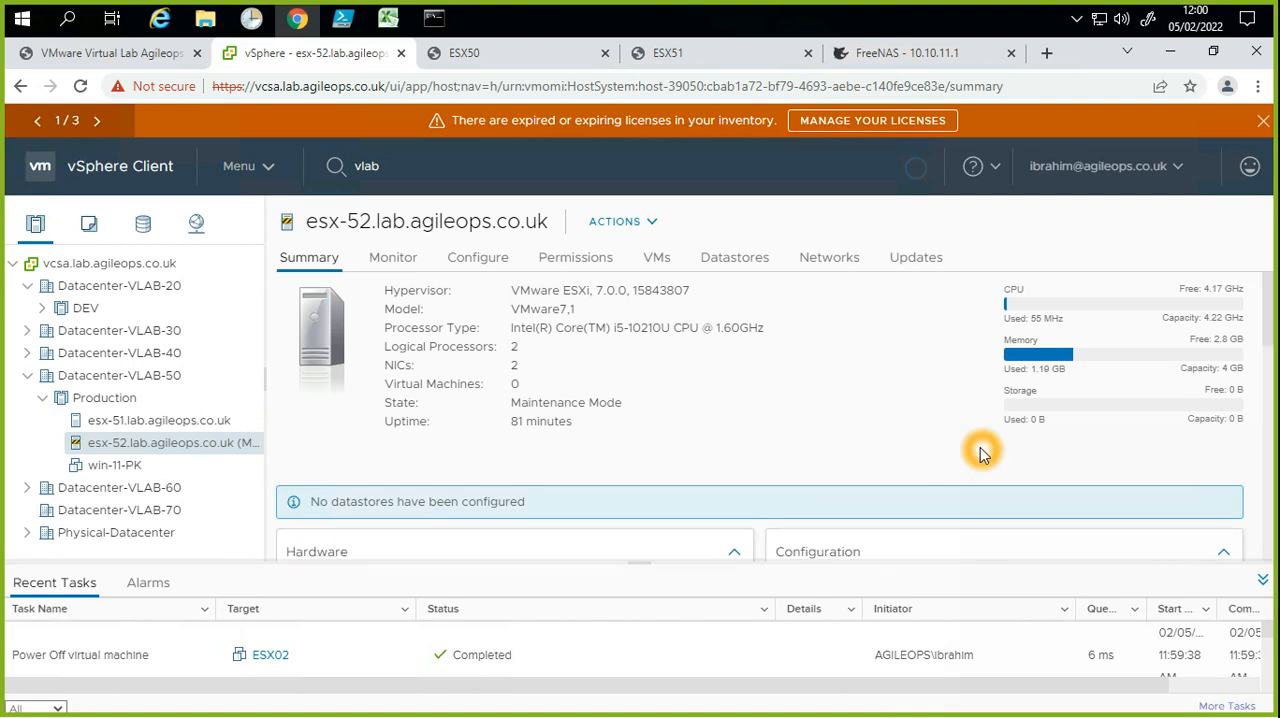
scroll(980, 450, down, 3)
scroll(980, 450, down, 5)
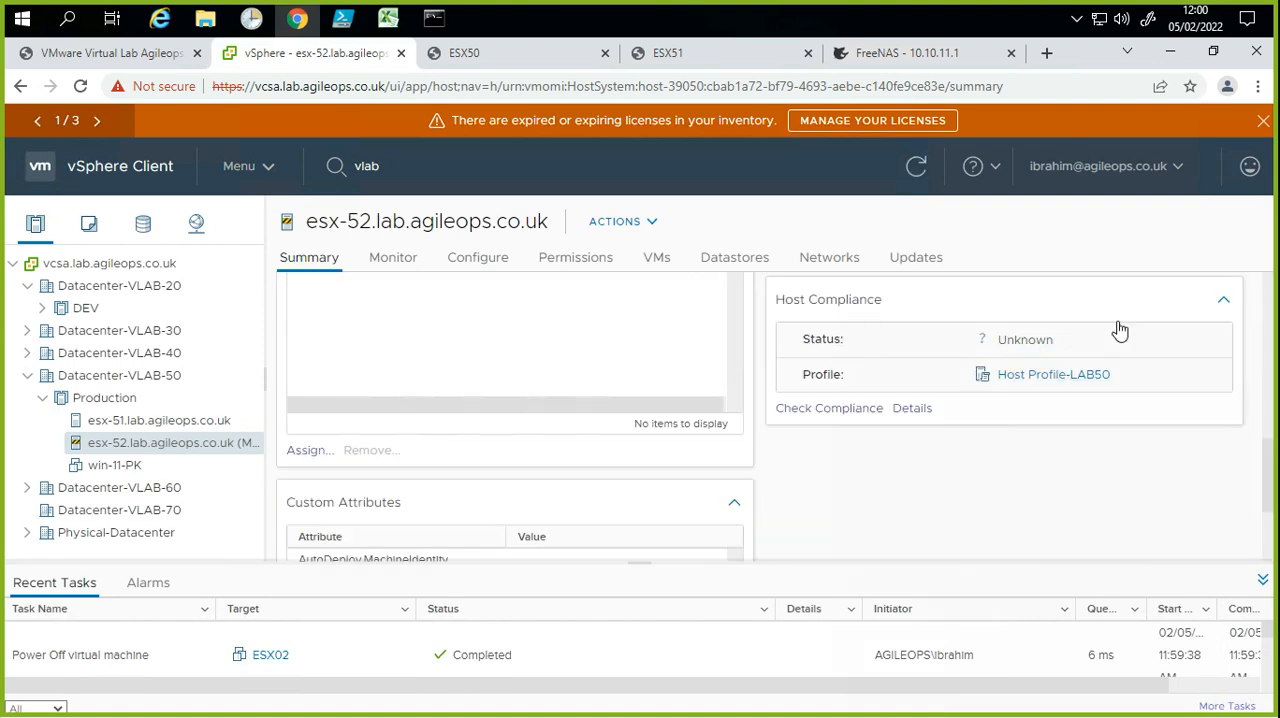
drag(1046, 339, 970, 350)
click(152, 449)
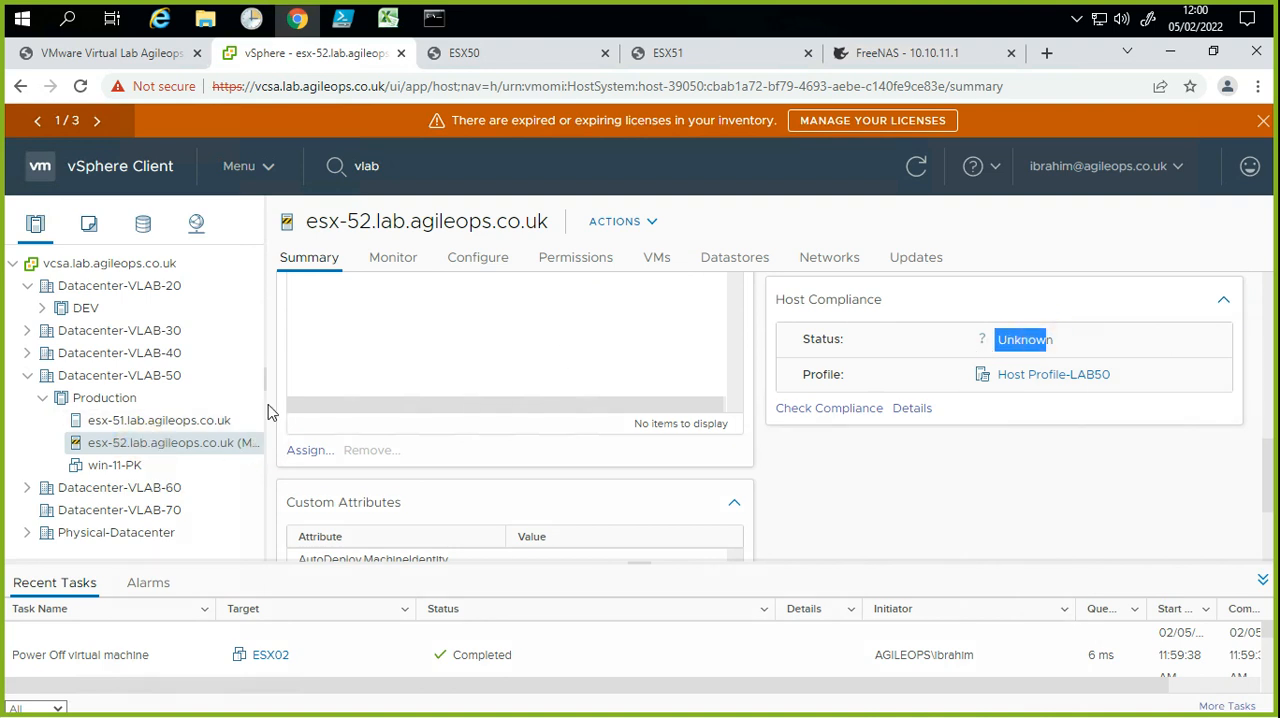
Step: Widen the inventory tree and run a host profile remediation pre-check on esx-52.lab.agileops.co.uk
drag(264, 375, 325, 378)
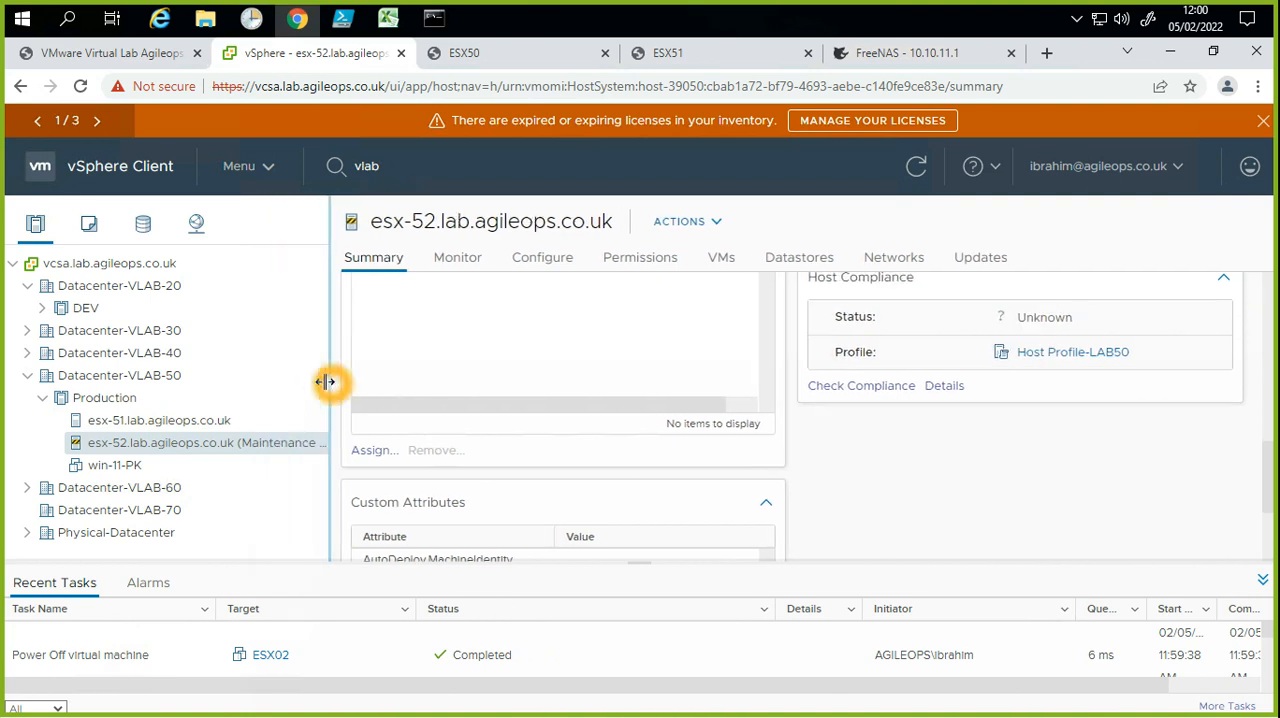
right_click(256, 455)
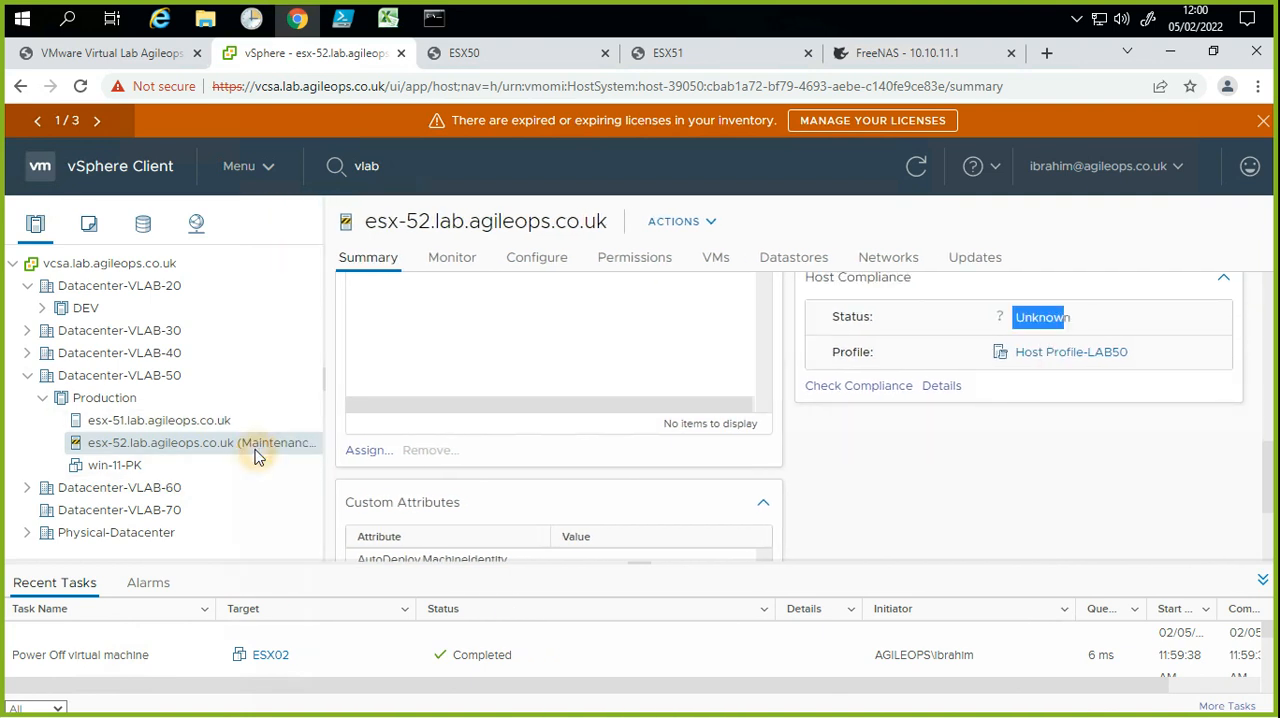
mouse_move(318, 465)
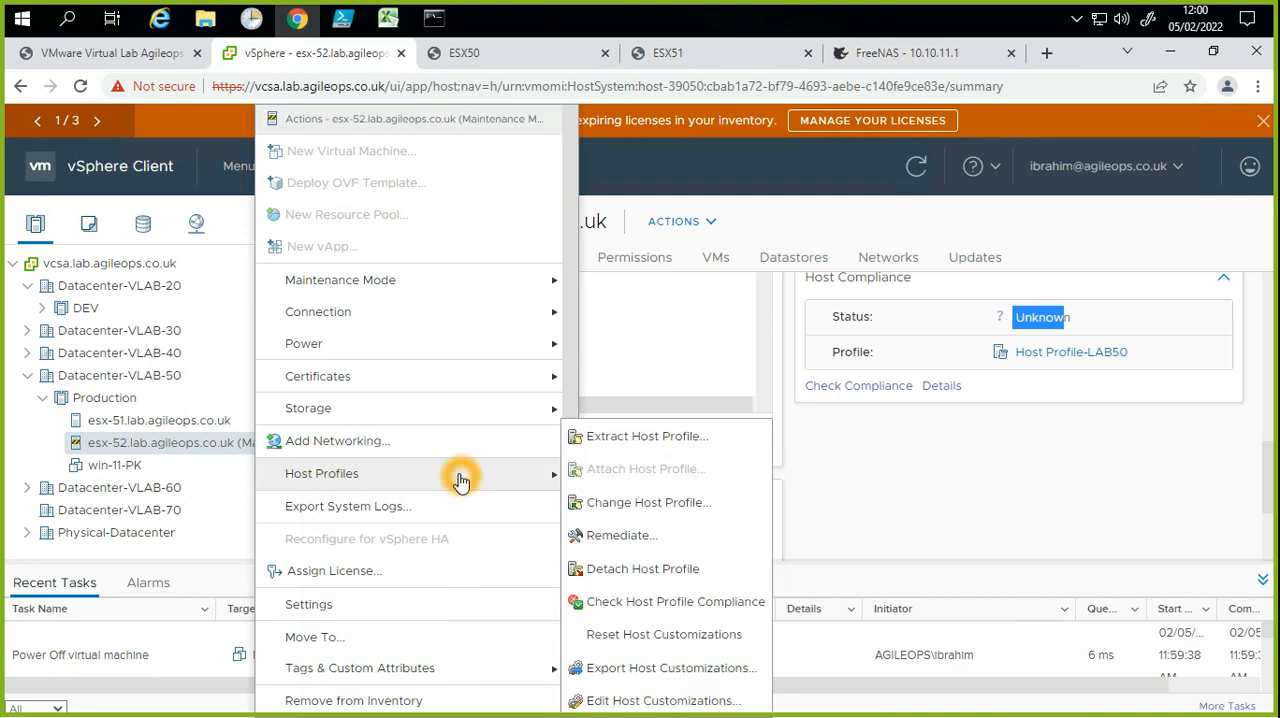
click(641, 540)
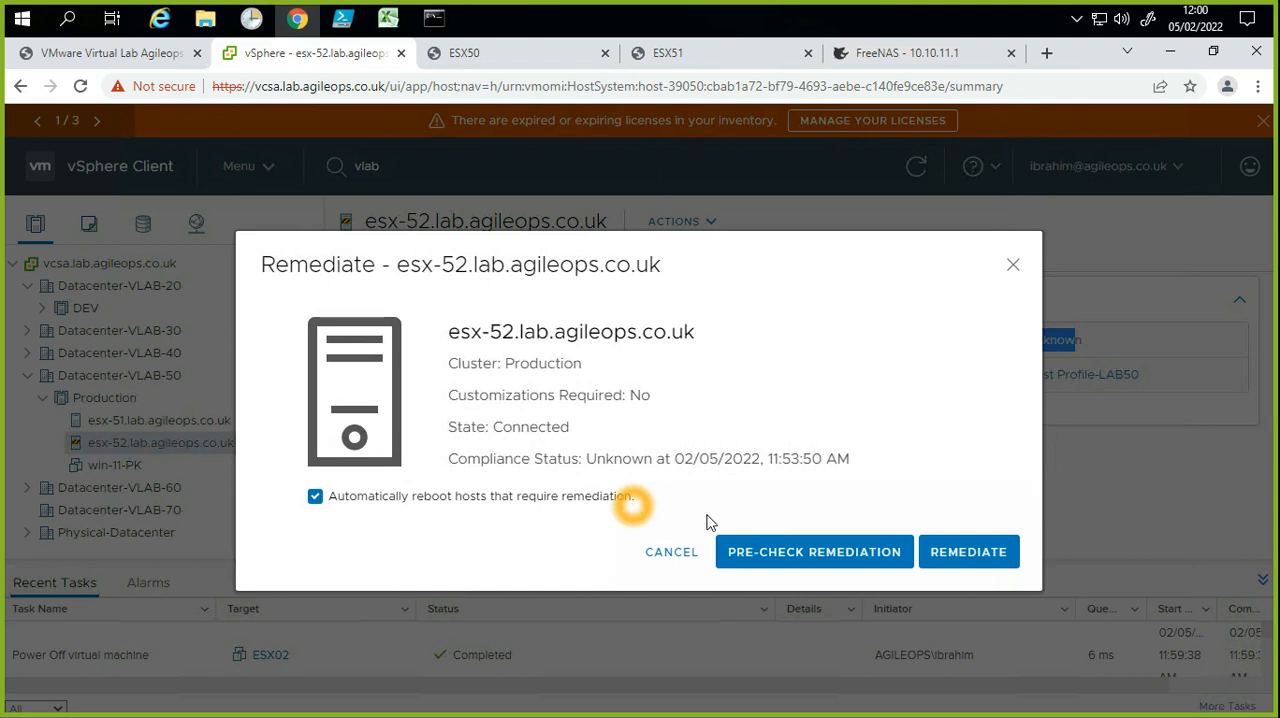
click(804, 561)
click(805, 559)
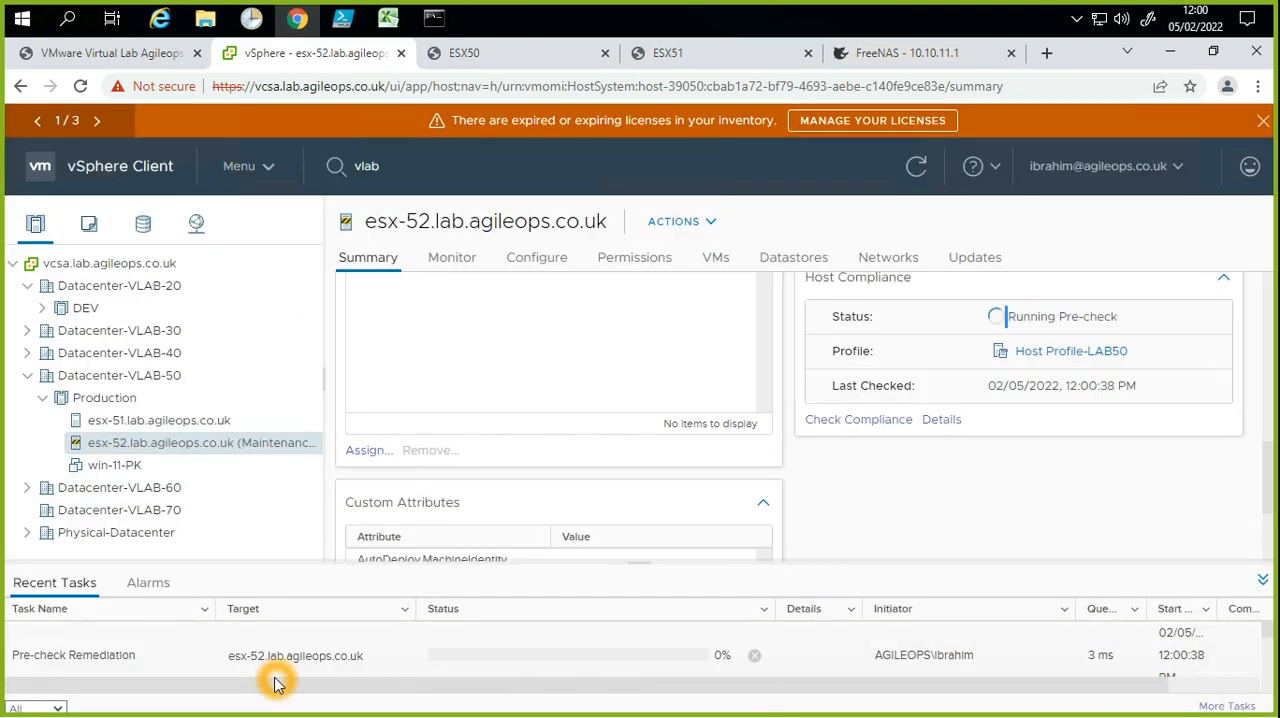
click(74, 655)
click(469, 646)
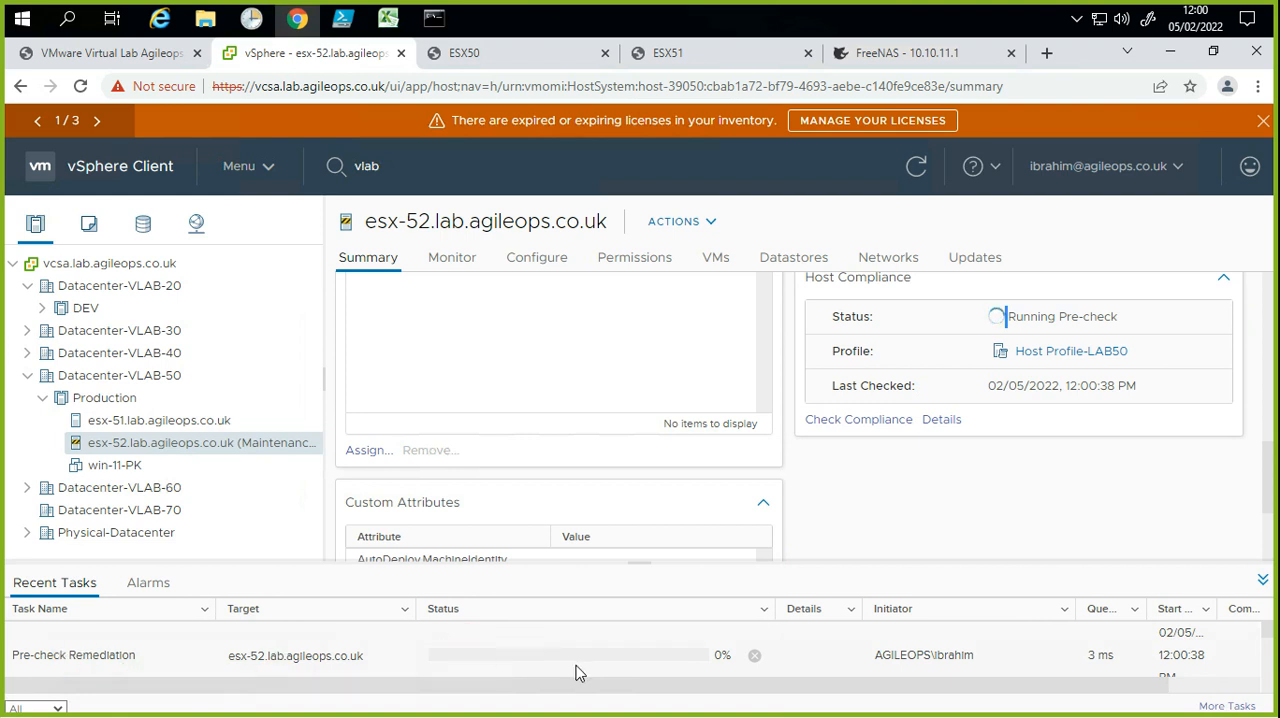
click(609, 666)
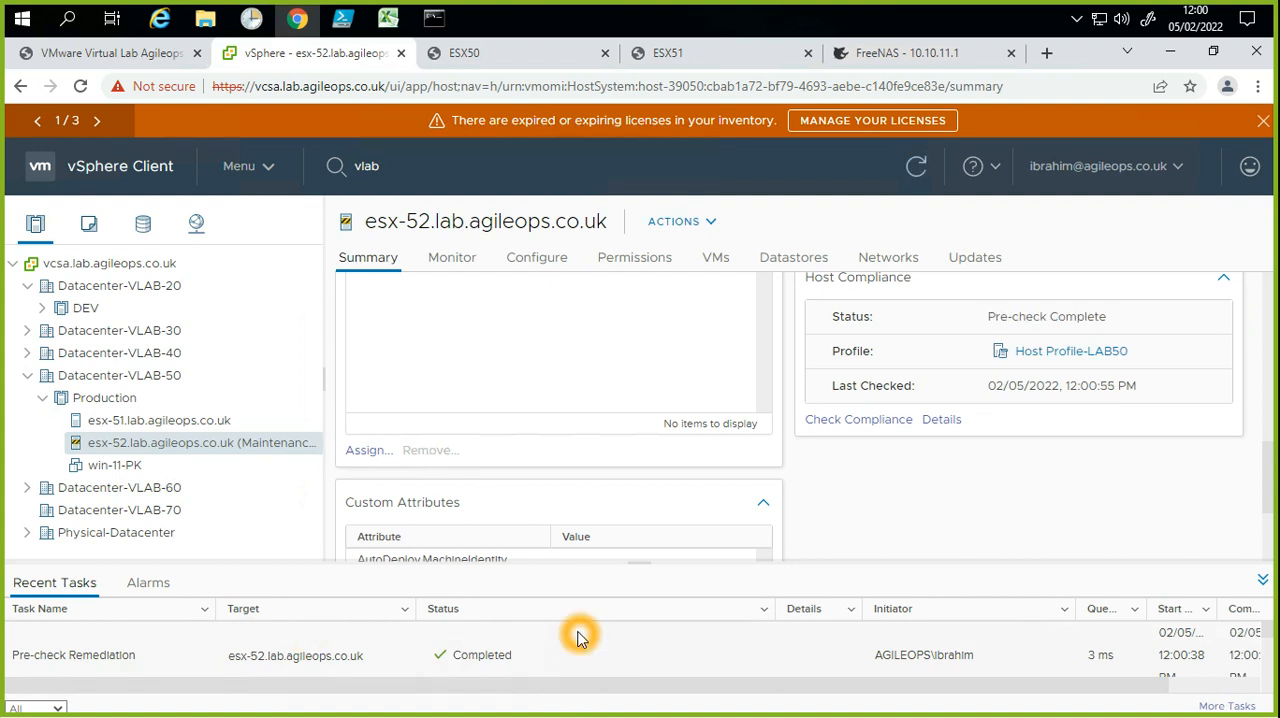
Step: Remediate esx-52.lab.agileops.co.uk against its attached host profile, keeping the automatic reboot option enabled
click(260, 445)
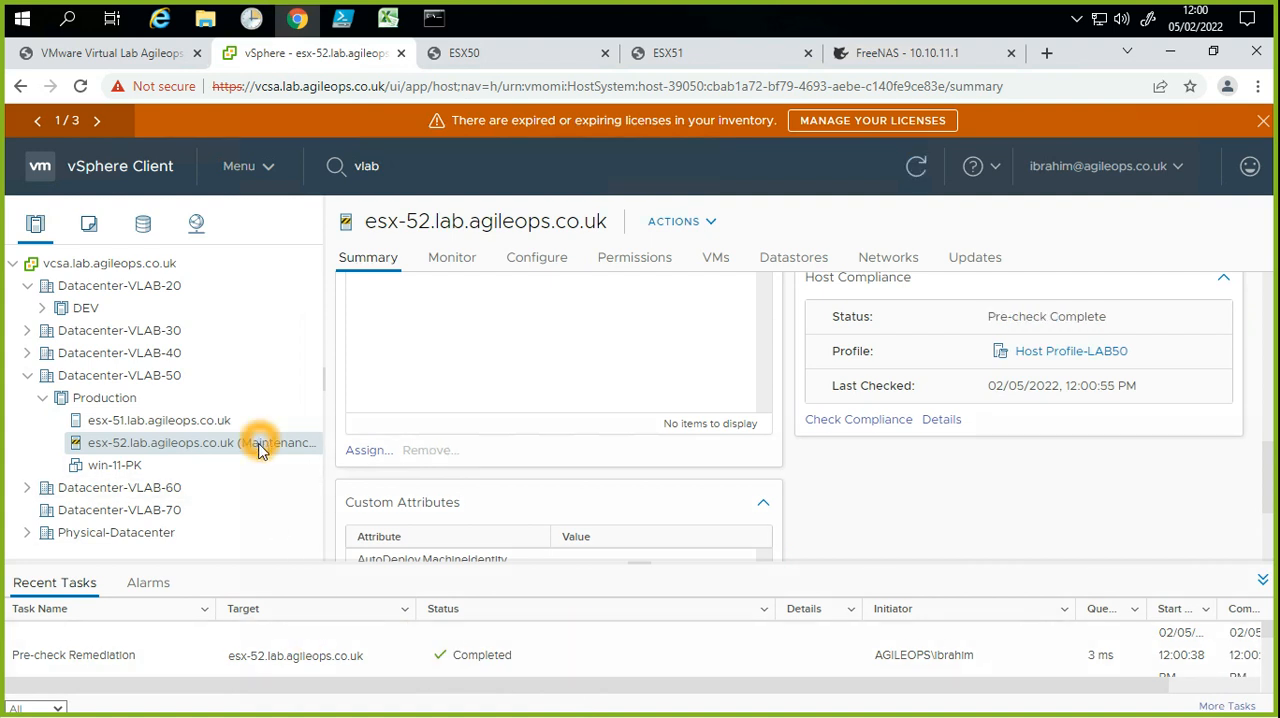
right_click(258, 449)
click(363, 408)
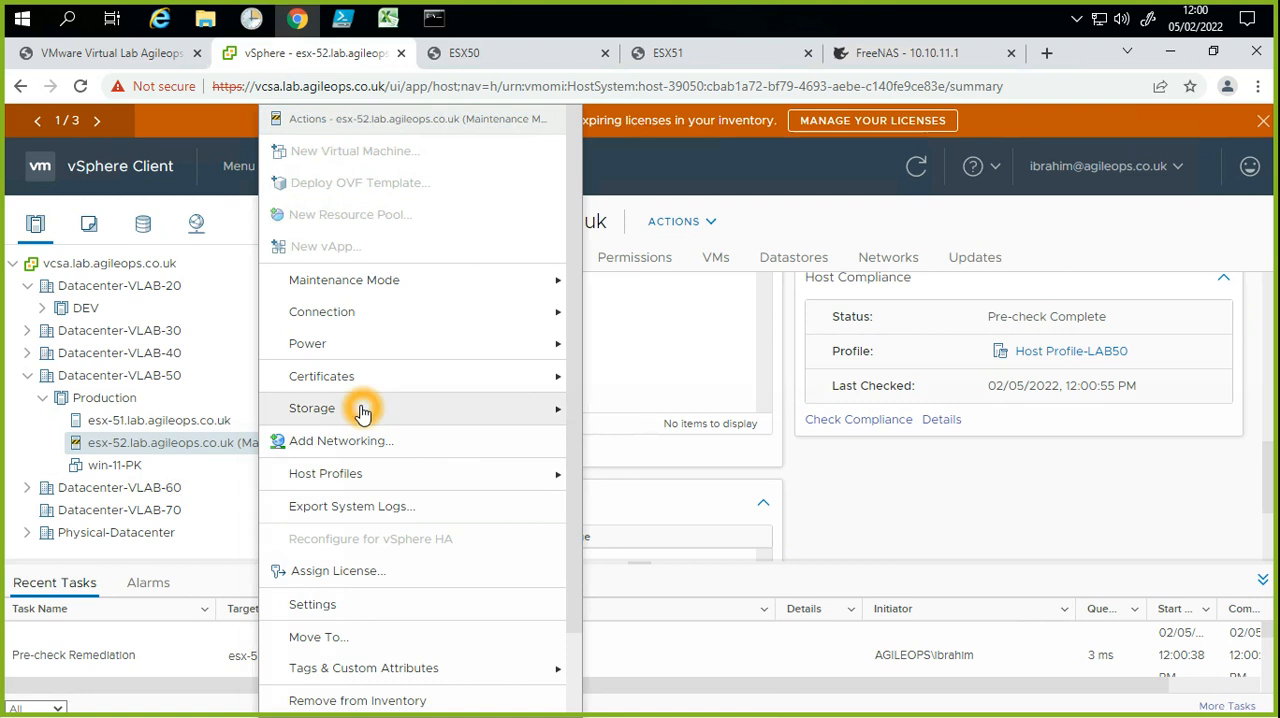
click(380, 476)
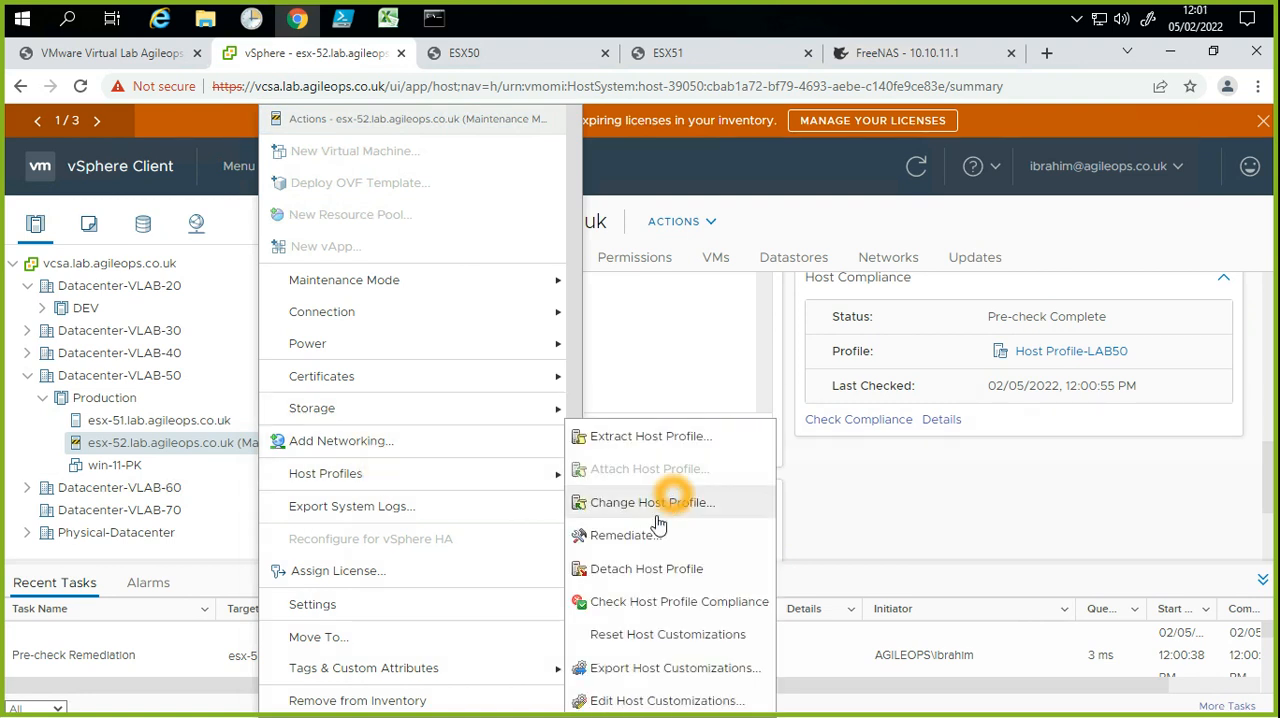
click(652, 536)
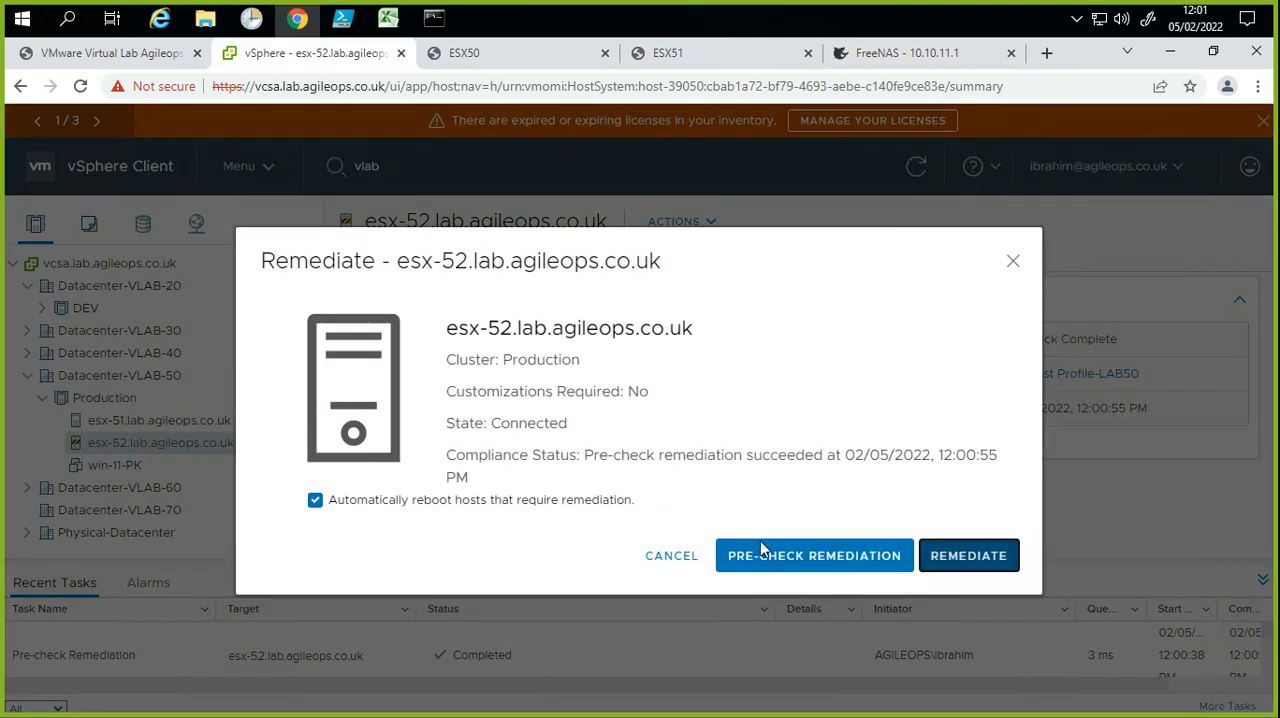
click(760, 552)
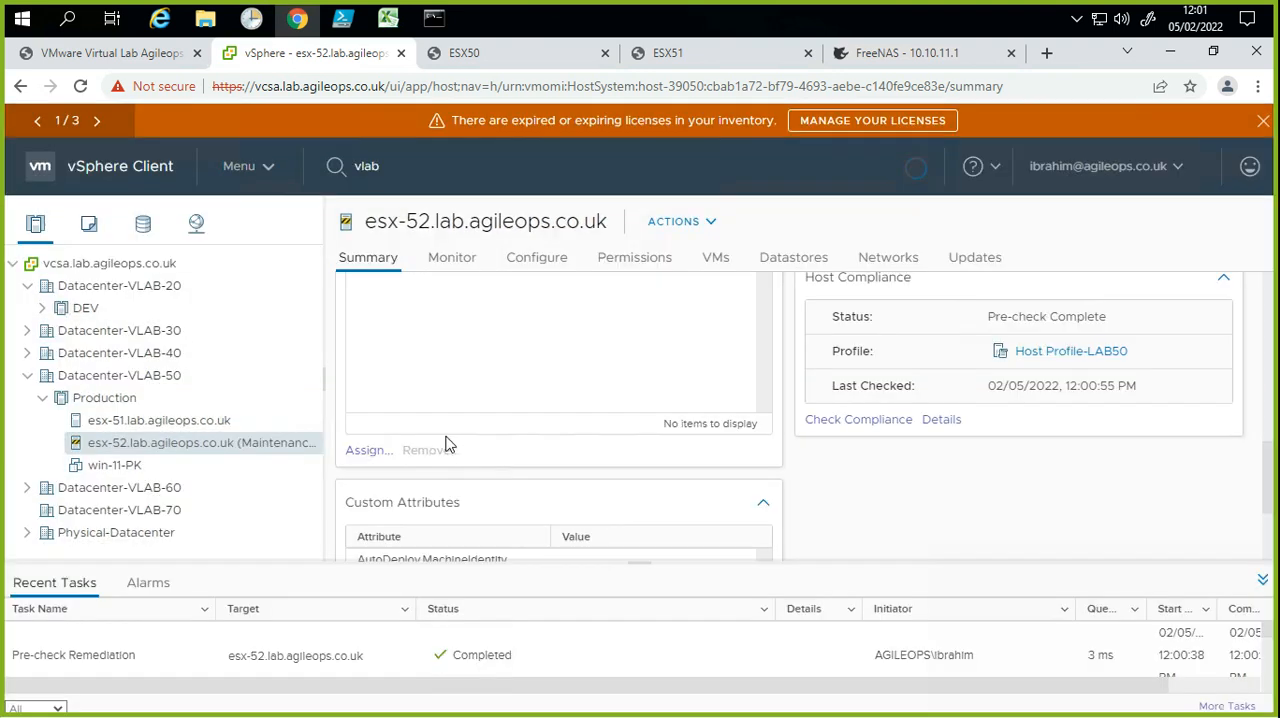
Step: Examine the virtual switches of esx-52, checking the port groups and physical adapters of vSwitch0
click(535, 262)
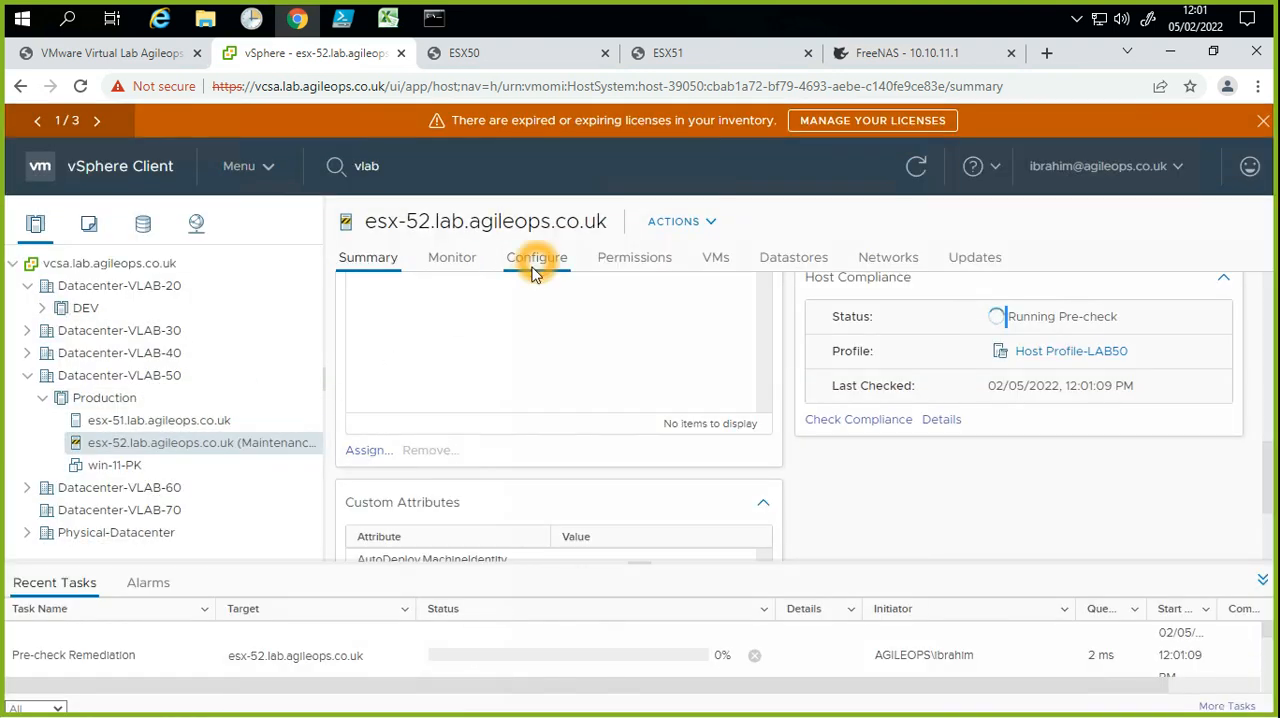
click(465, 399)
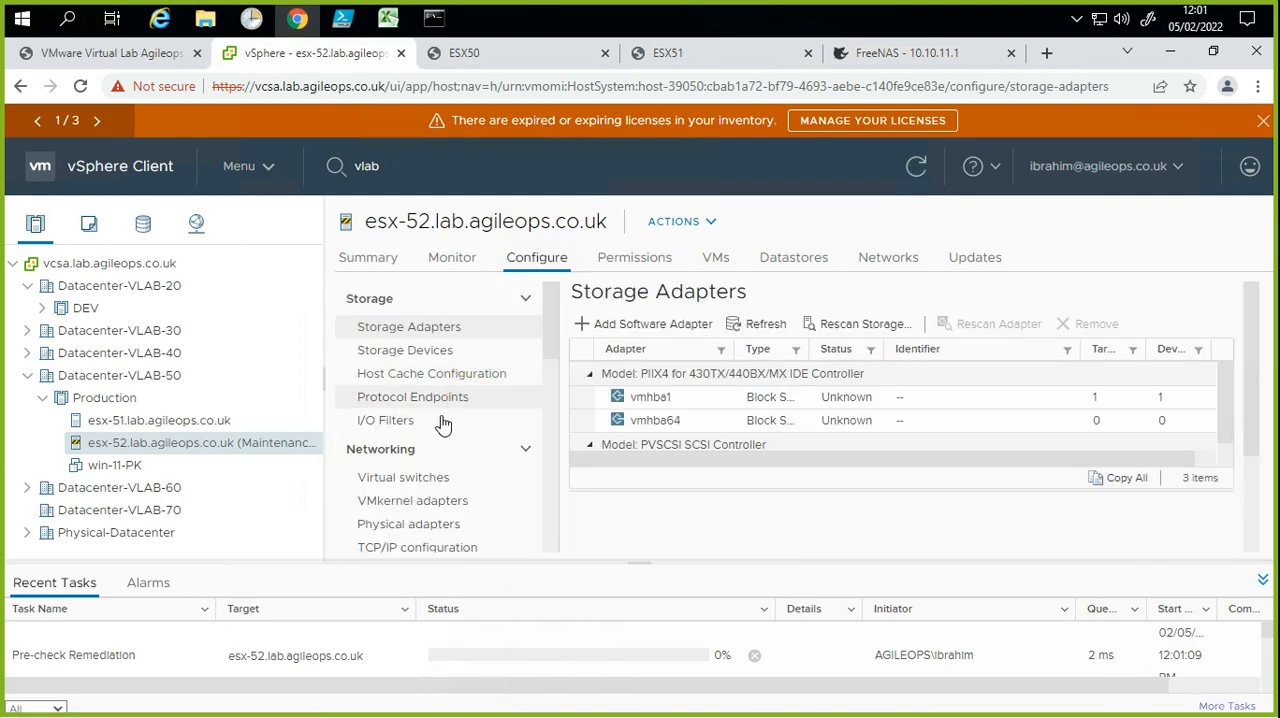
click(392, 477)
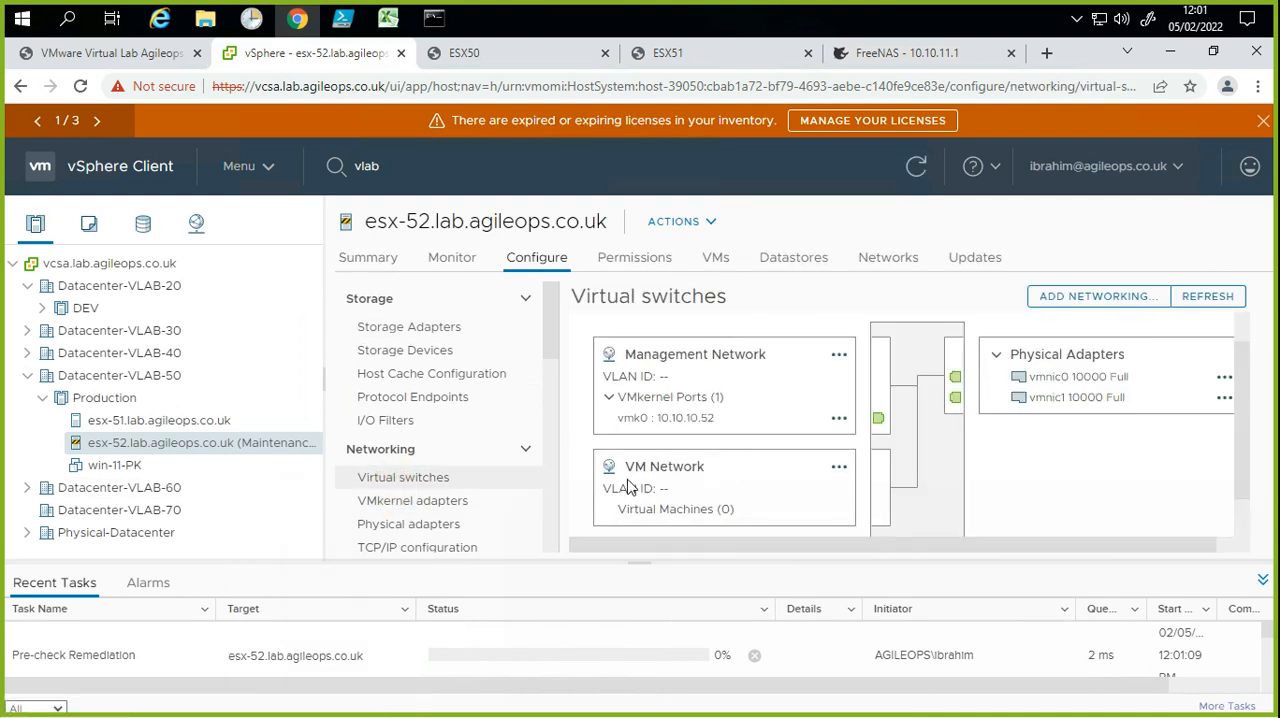
scroll(786, 455, down, 1)
click(777, 482)
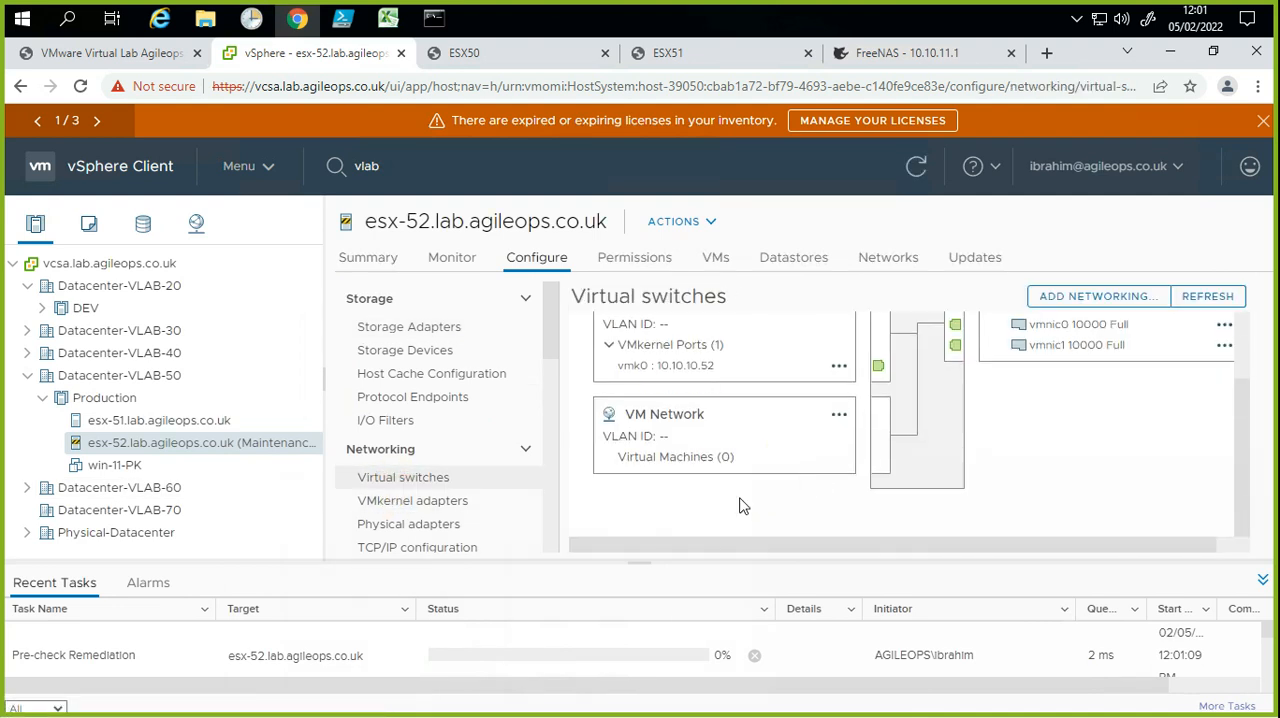
click(734, 460)
click(726, 458)
click(711, 525)
click(715, 491)
click(664, 495)
click(668, 498)
click(686, 493)
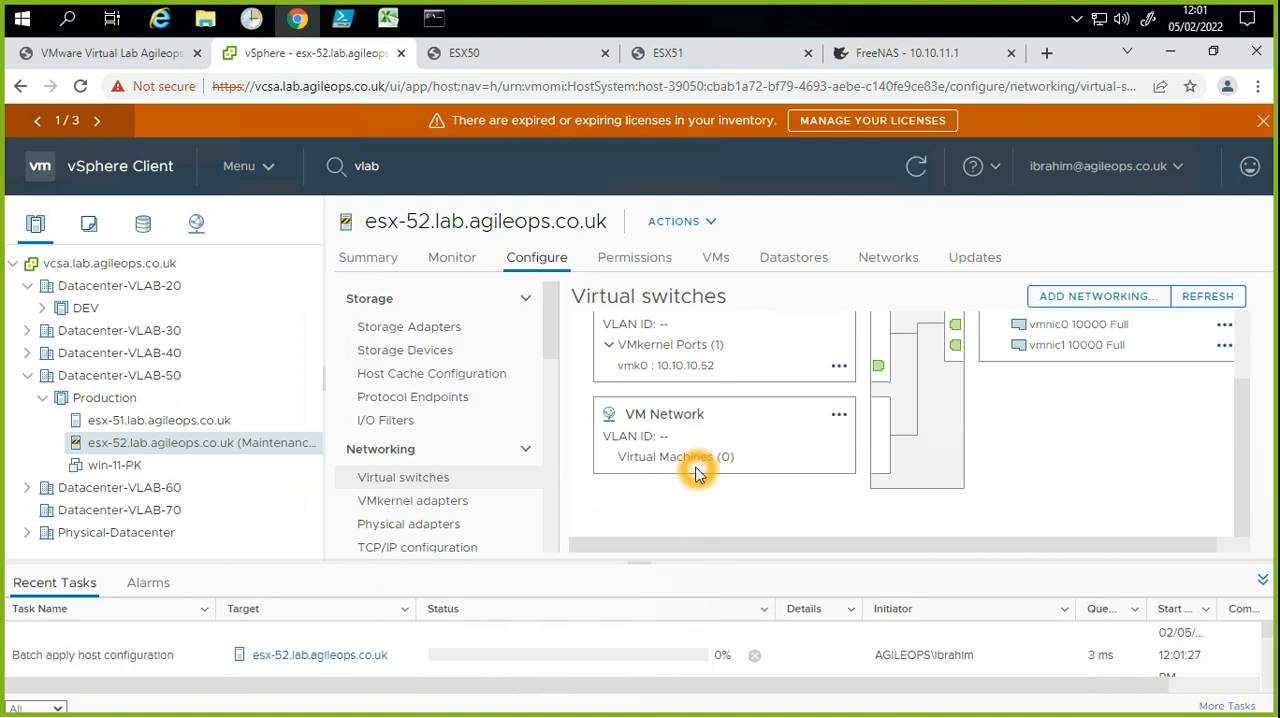
click(779, 451)
click(795, 495)
scroll(795, 495, up, 2)
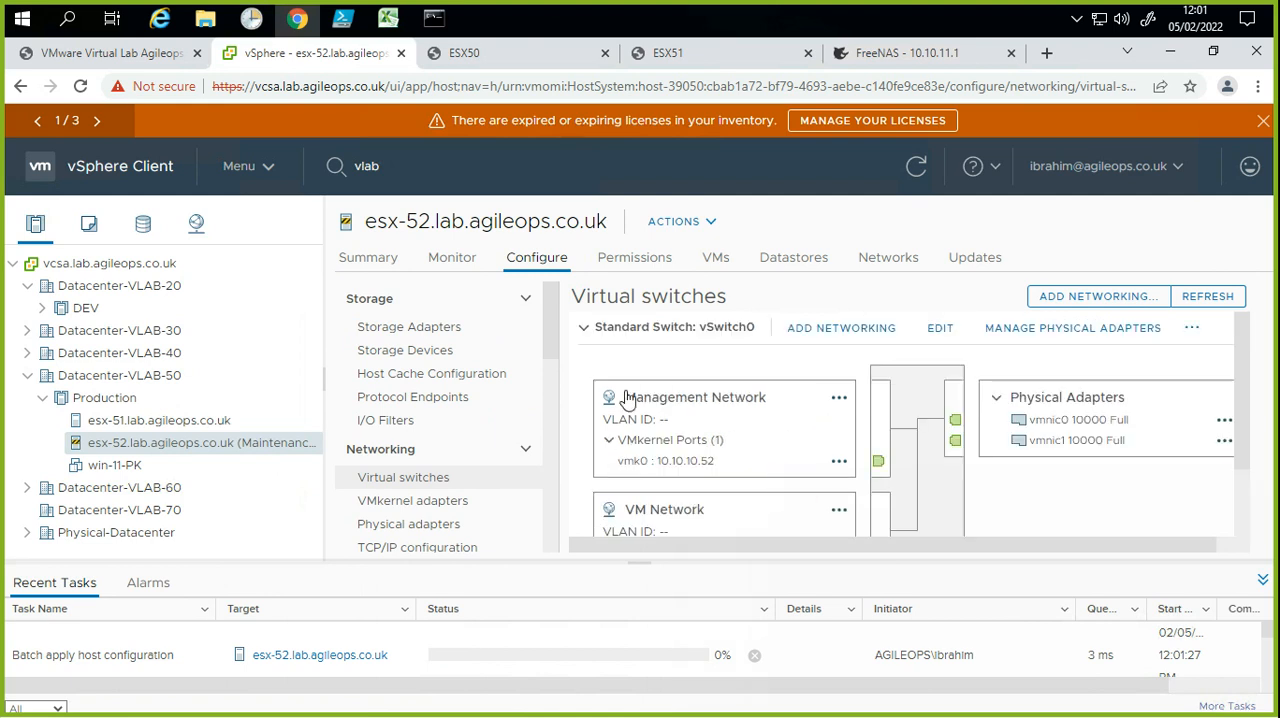
Step: Collapse vSwitch0 in the virtual switches view and expand vSwitch1 to examine its port group
click(583, 331)
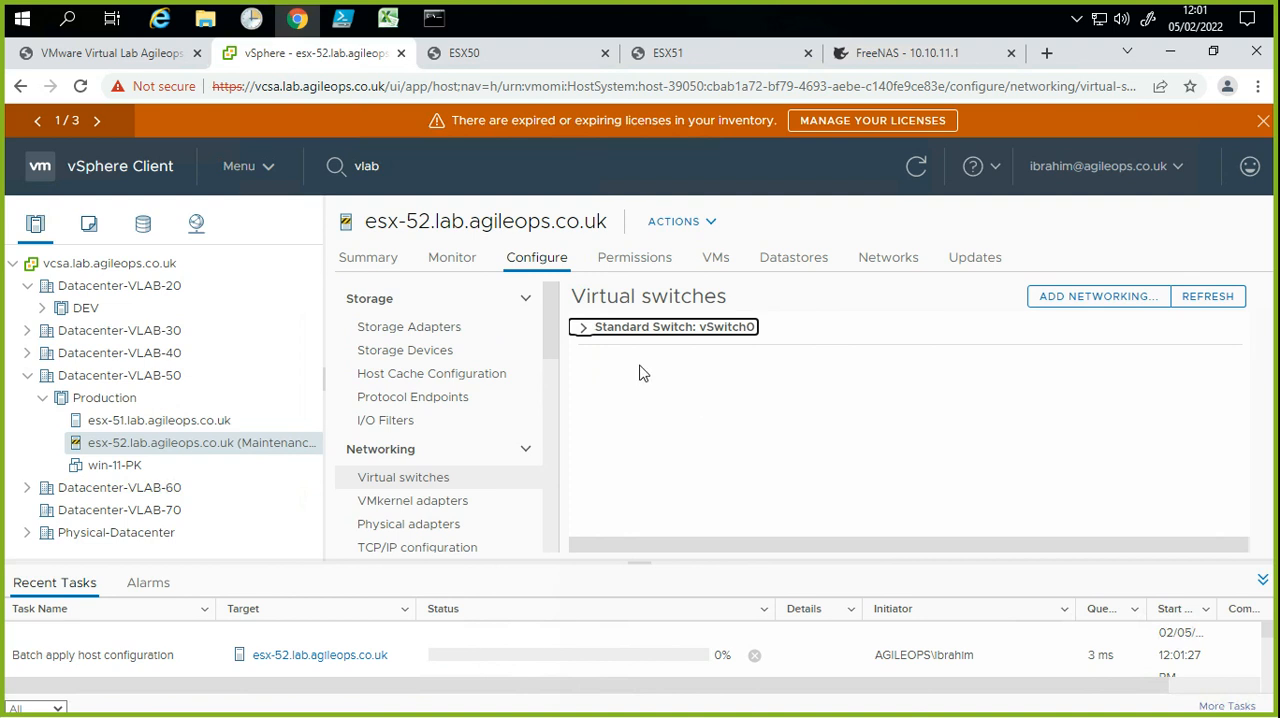
click(673, 380)
click(665, 392)
click(727, 402)
click(772, 369)
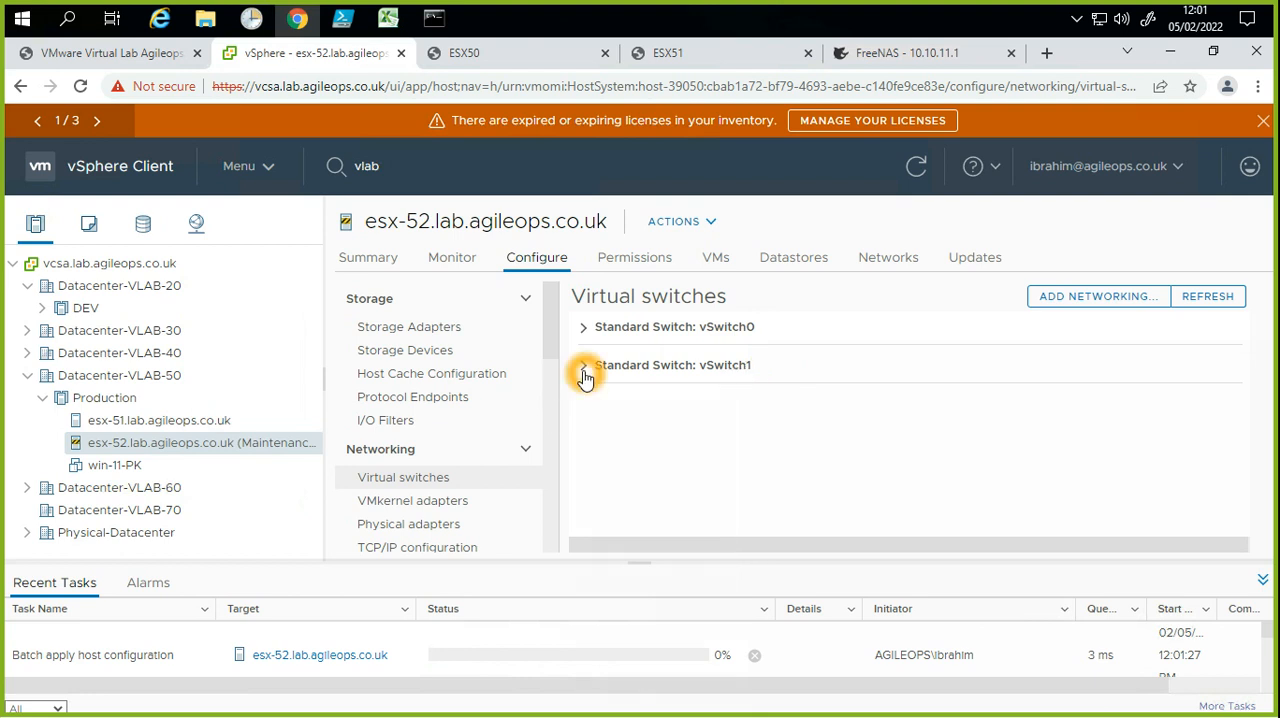
scroll(669, 423, down, 1)
click(758, 466)
click(680, 398)
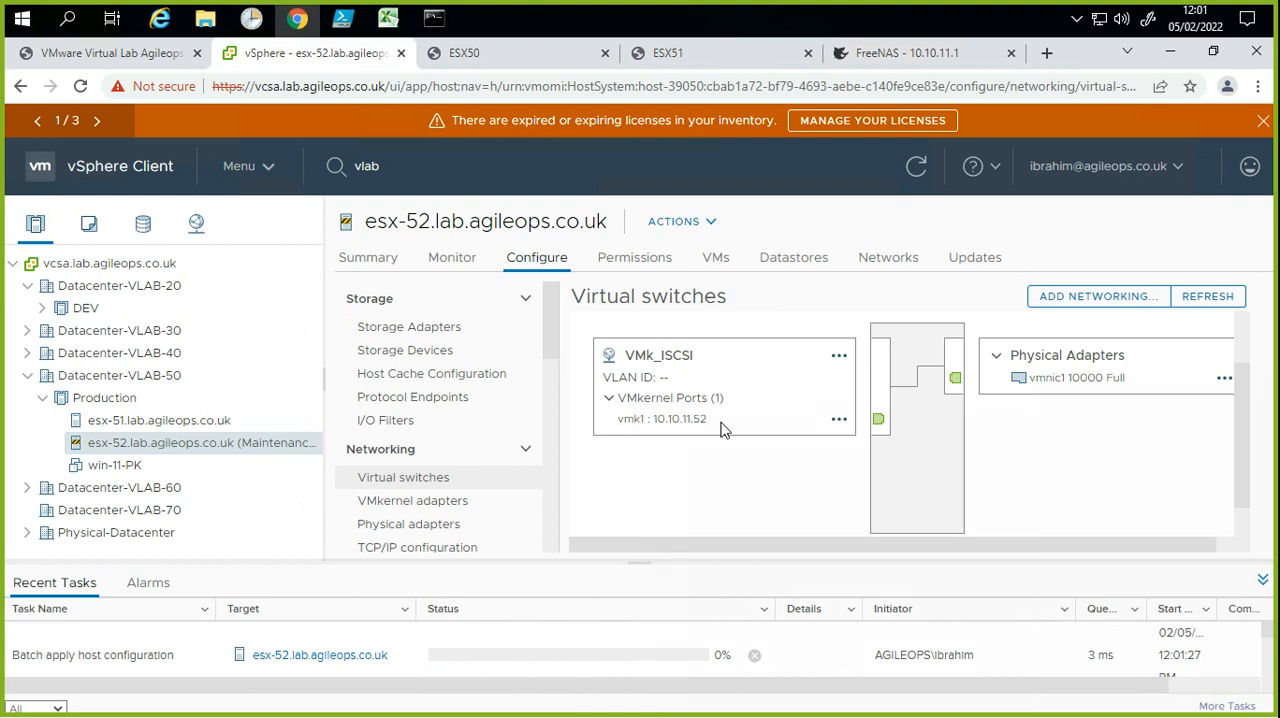
Step: Check the VMk_ISCSI port's address on vSwitch1 and inspect vmk1 among the host's VMkernel adapters
drag(723, 429, 660, 428)
click(695, 440)
drag(662, 429, 749, 486)
click(753, 486)
click(752, 486)
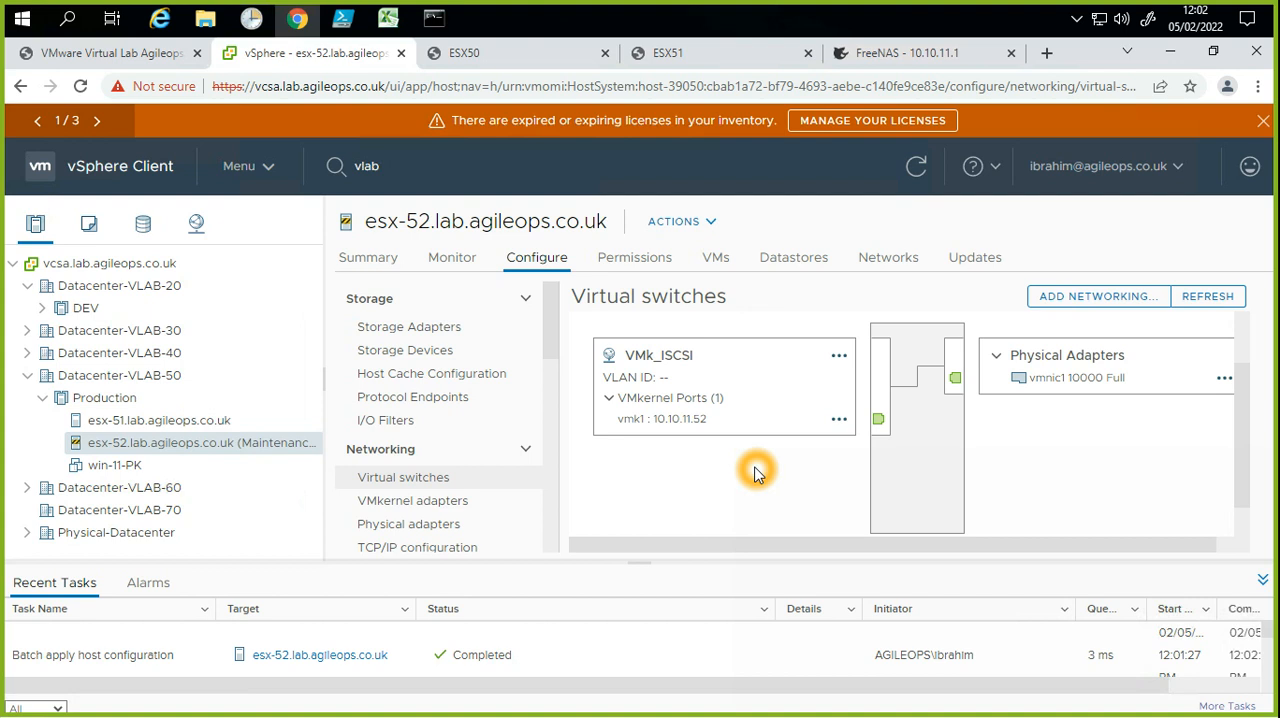
click(515, 500)
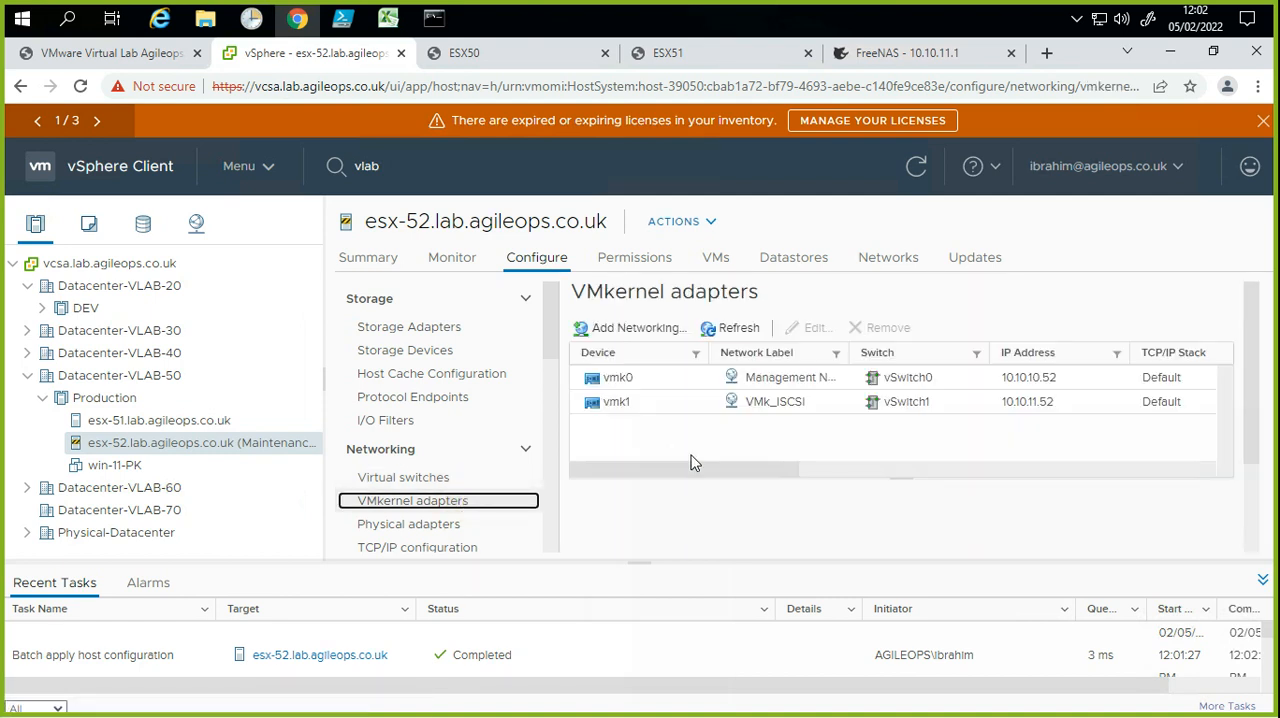
click(870, 403)
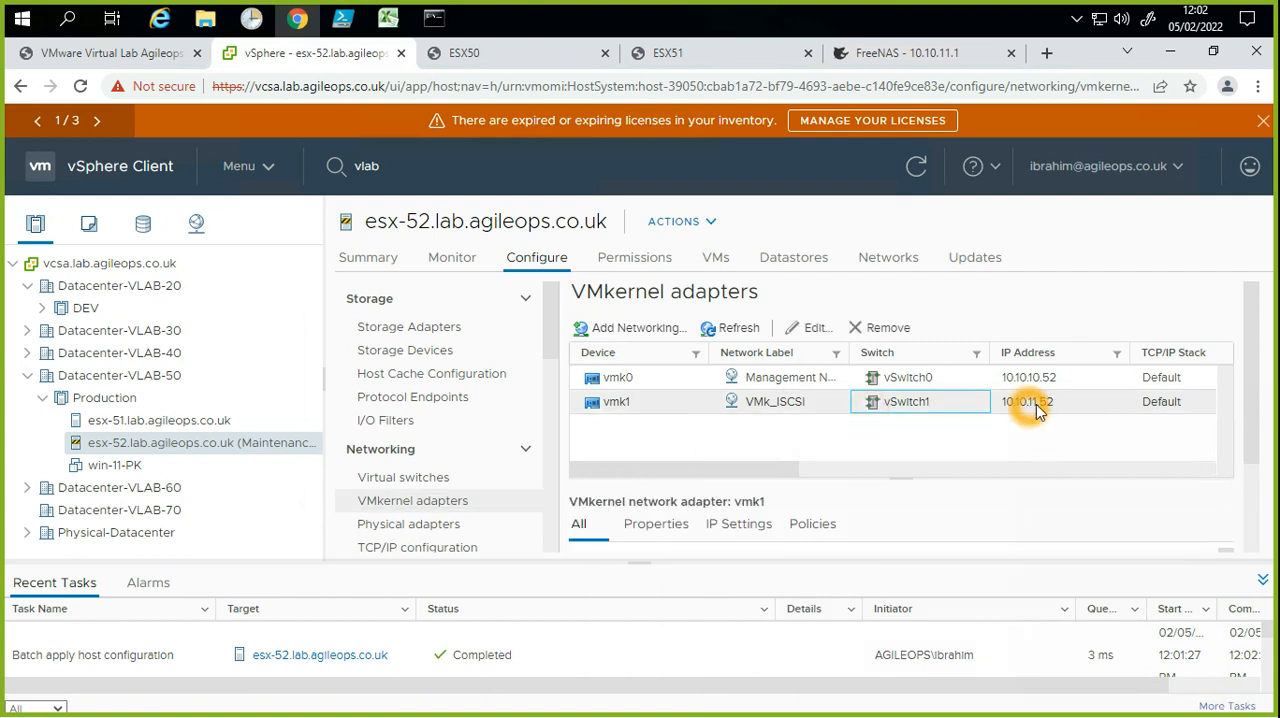
Step: Select the iSCSI software adapter vmhba65 among the storage adapters and examine its paths and devices
click(424, 328)
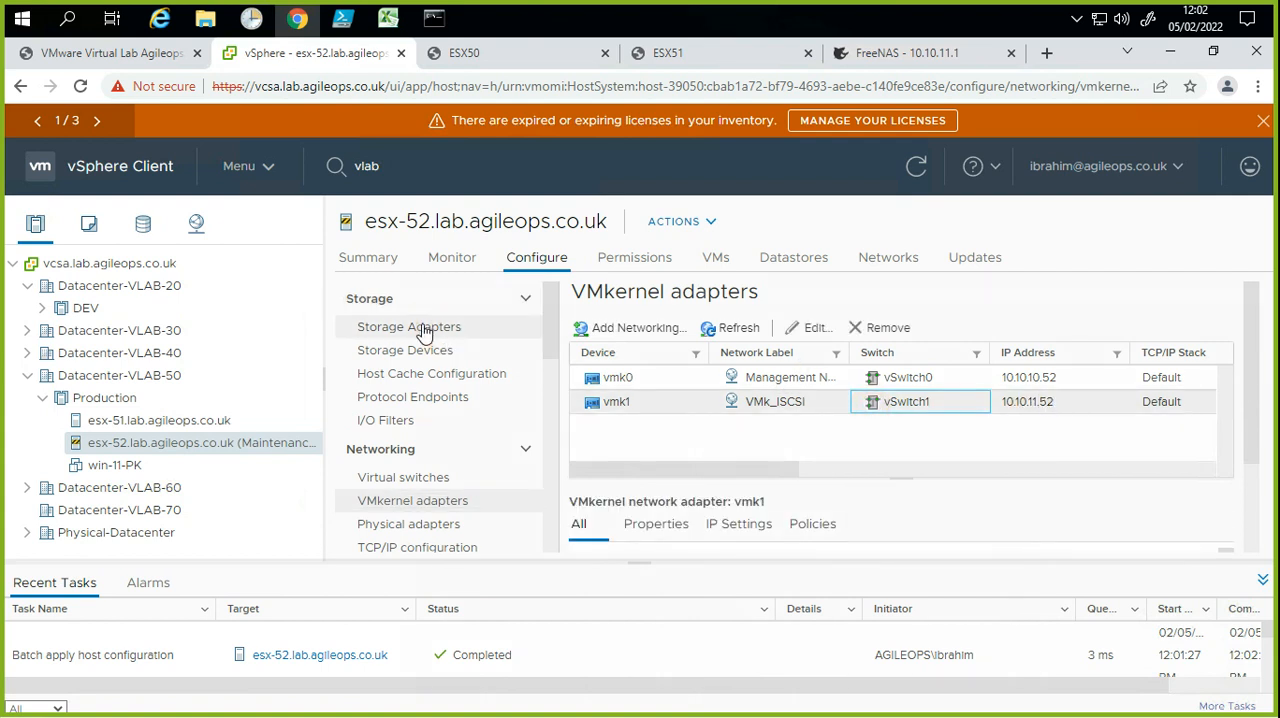
click(898, 422)
click(805, 413)
click(790, 398)
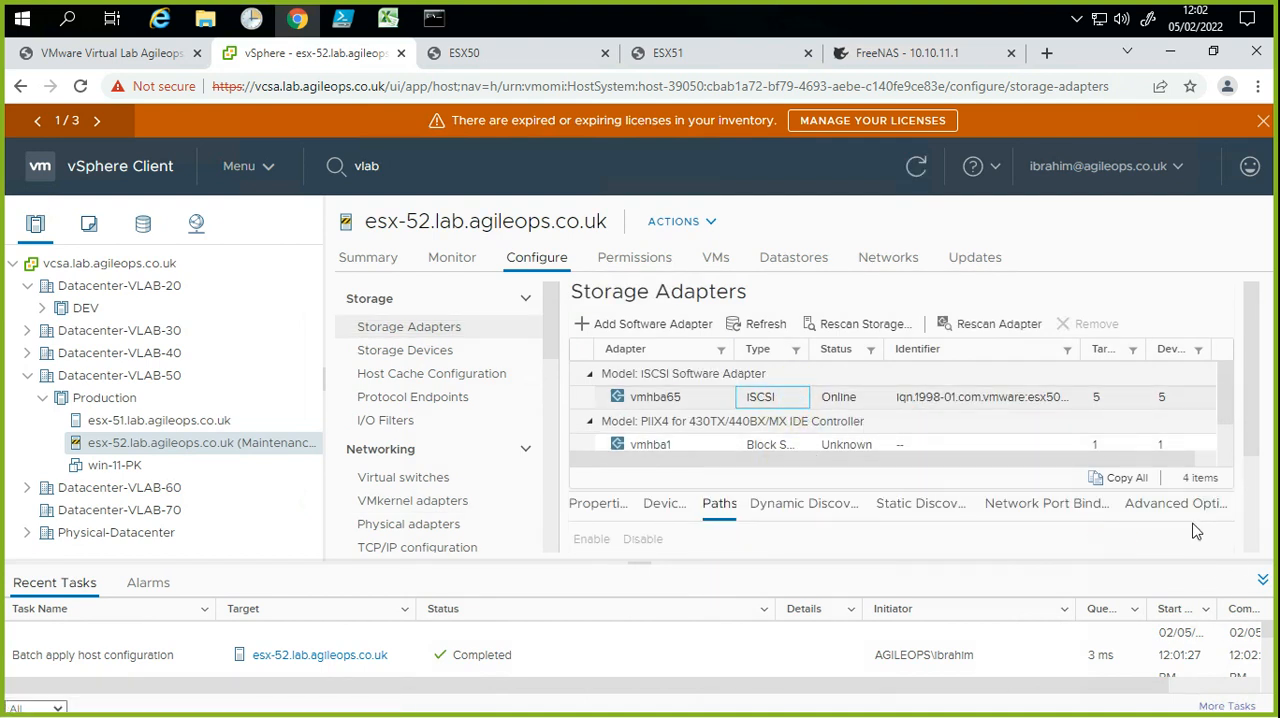
scroll(1174, 523, down, 3)
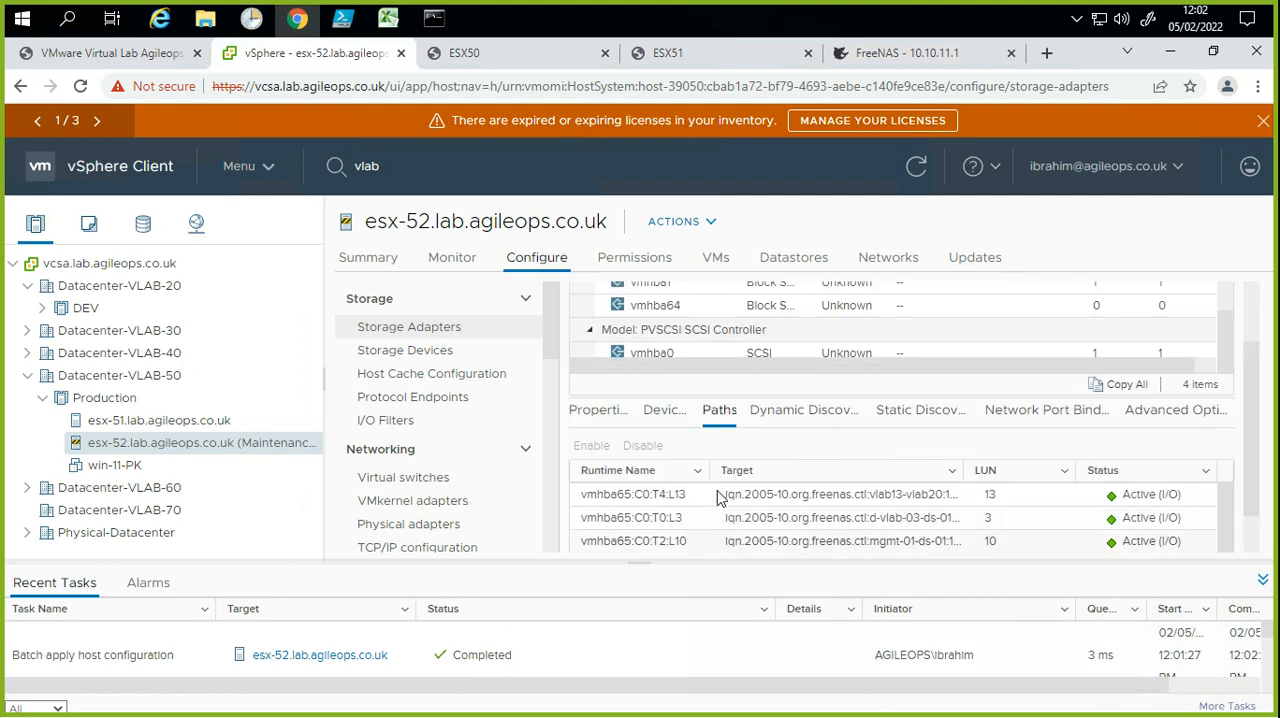
click(668, 390)
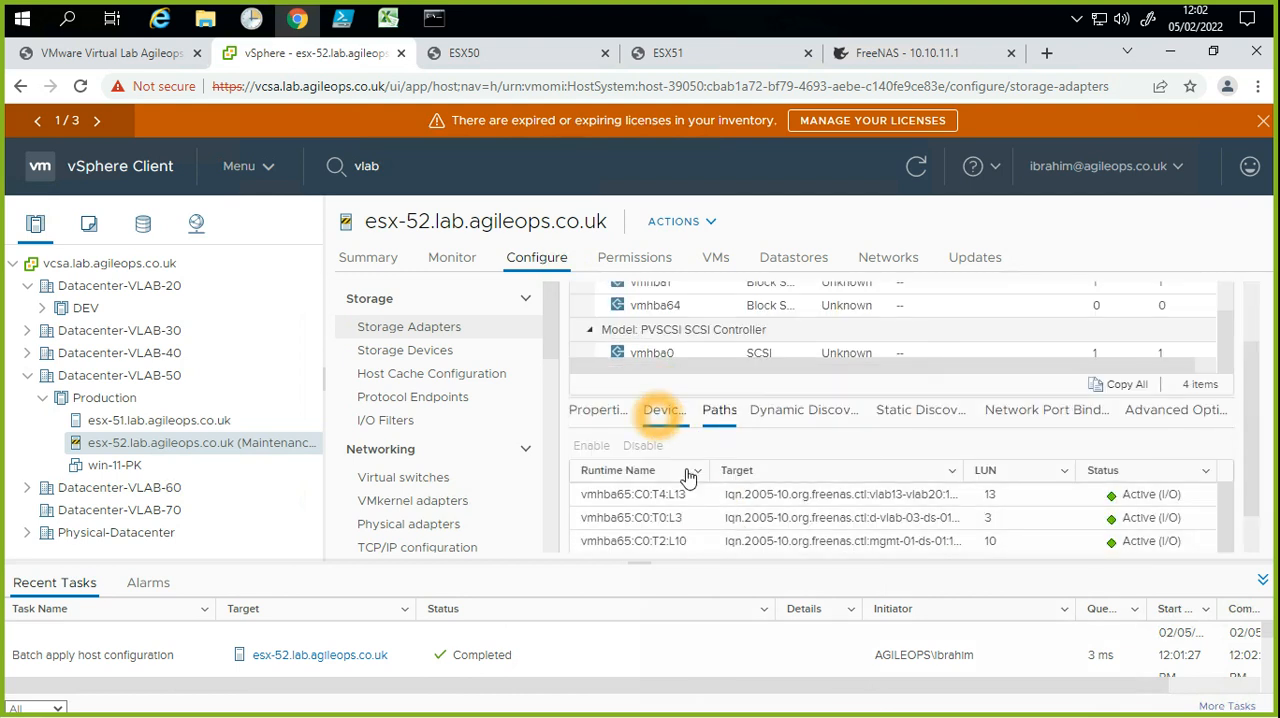
click(660, 411)
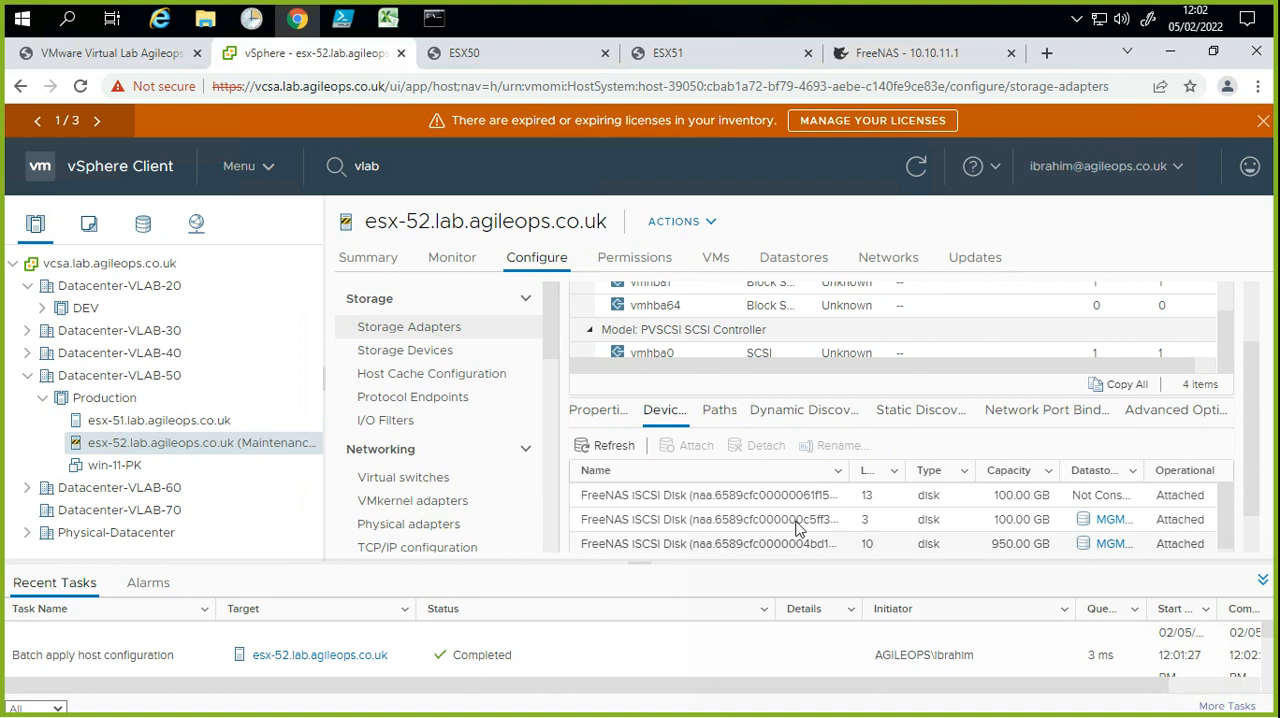
Step: Review the datastores attached to esx-52 and its summary page with the hardware and configuration details
click(799, 262)
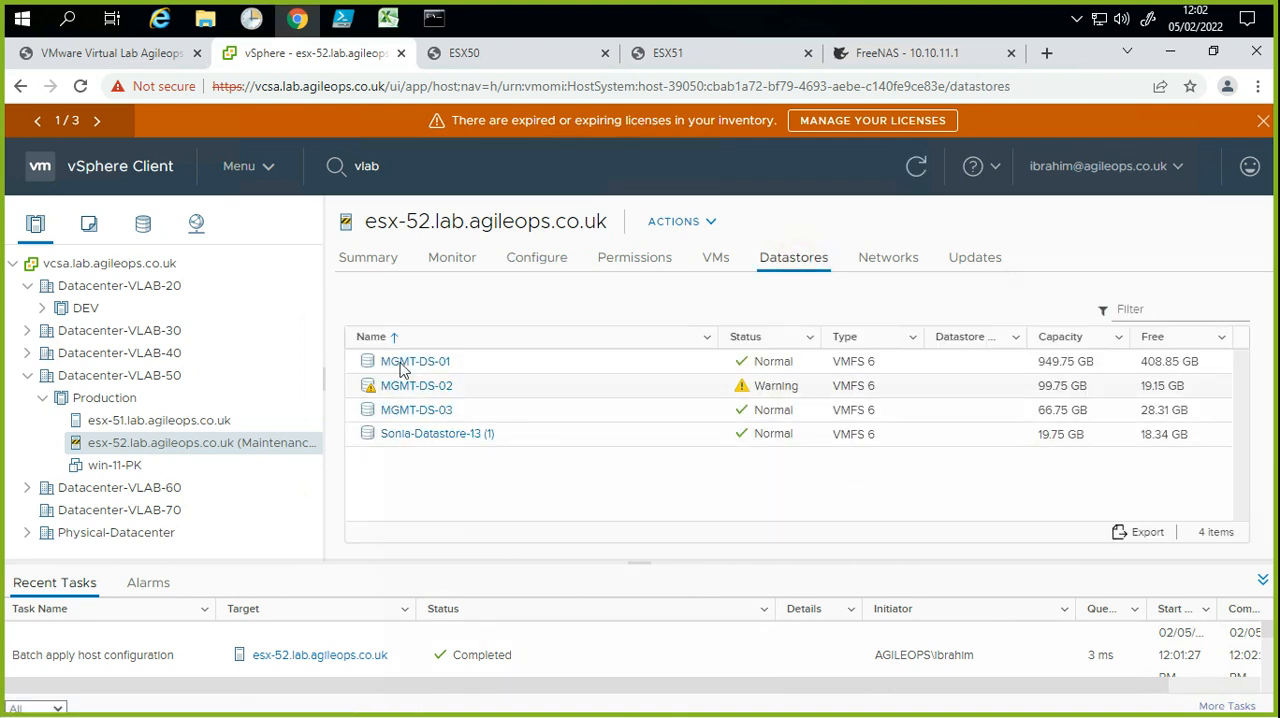
click(370, 295)
click(368, 258)
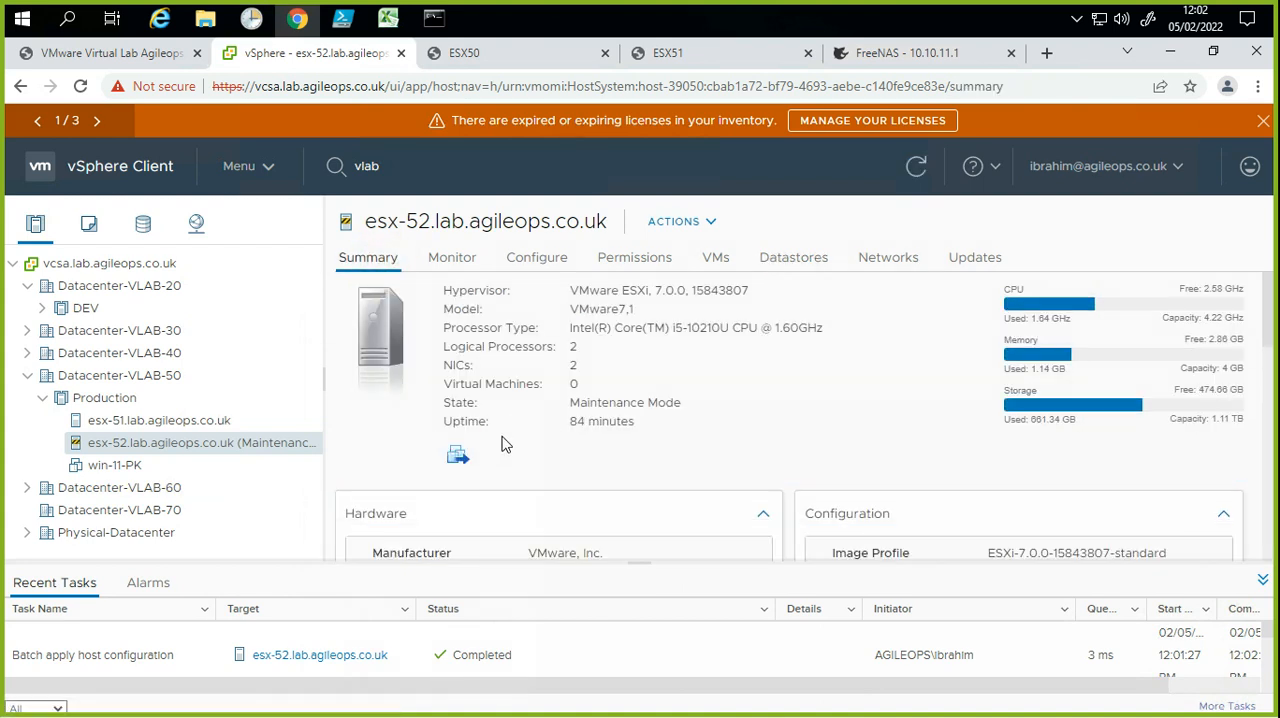
scroll(592, 423, down, 2)
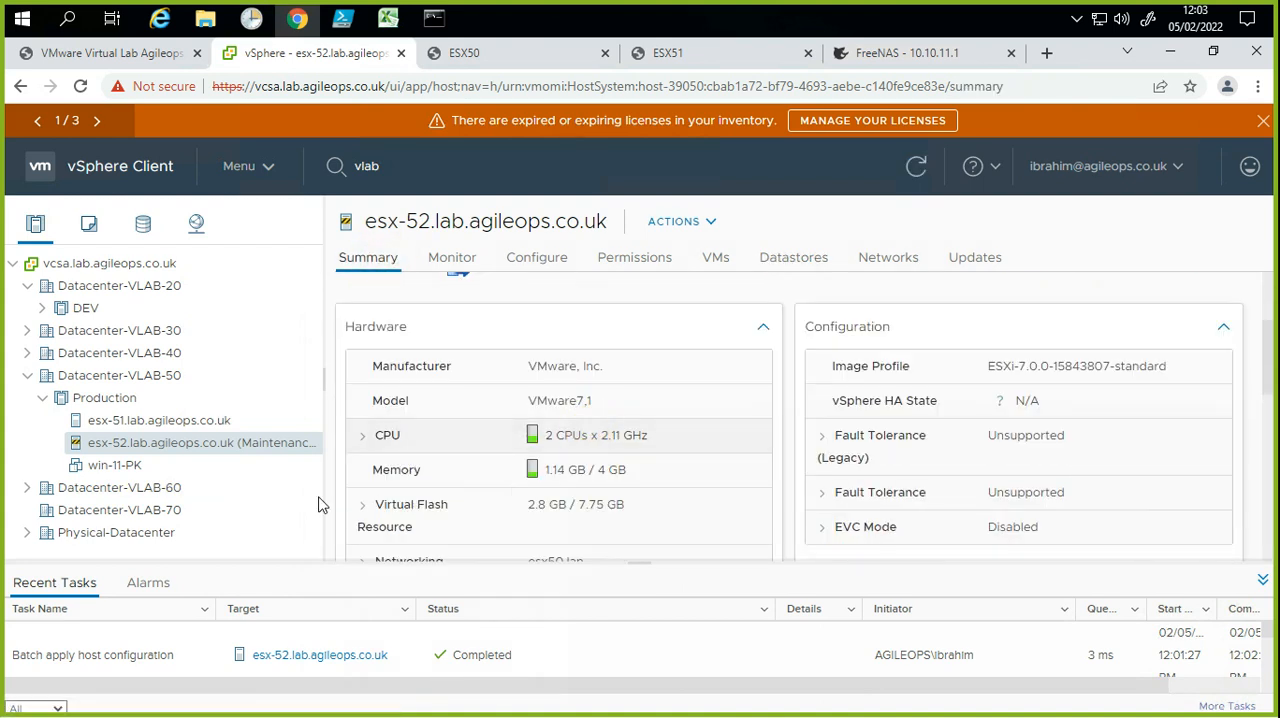
Step: Take host esx-52 in the Production cluster out of maintenance mode
click(265, 452)
right_click(265, 452)
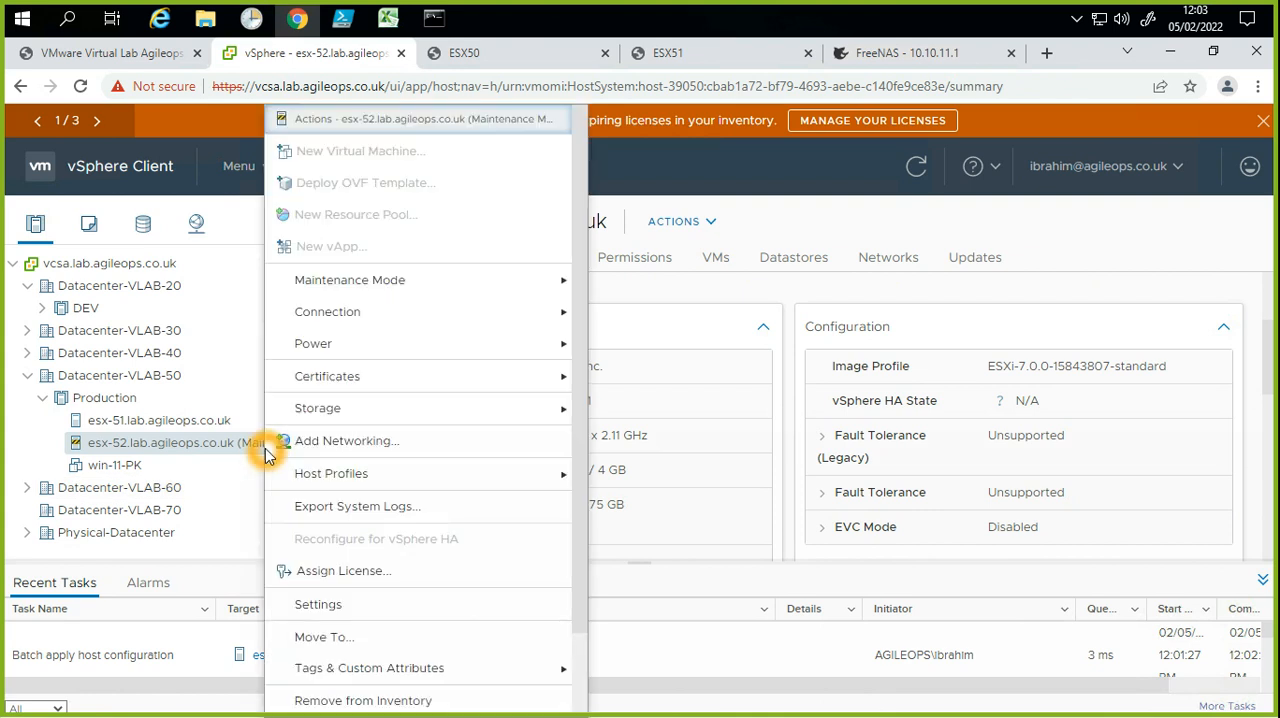
mouse_move(412, 286)
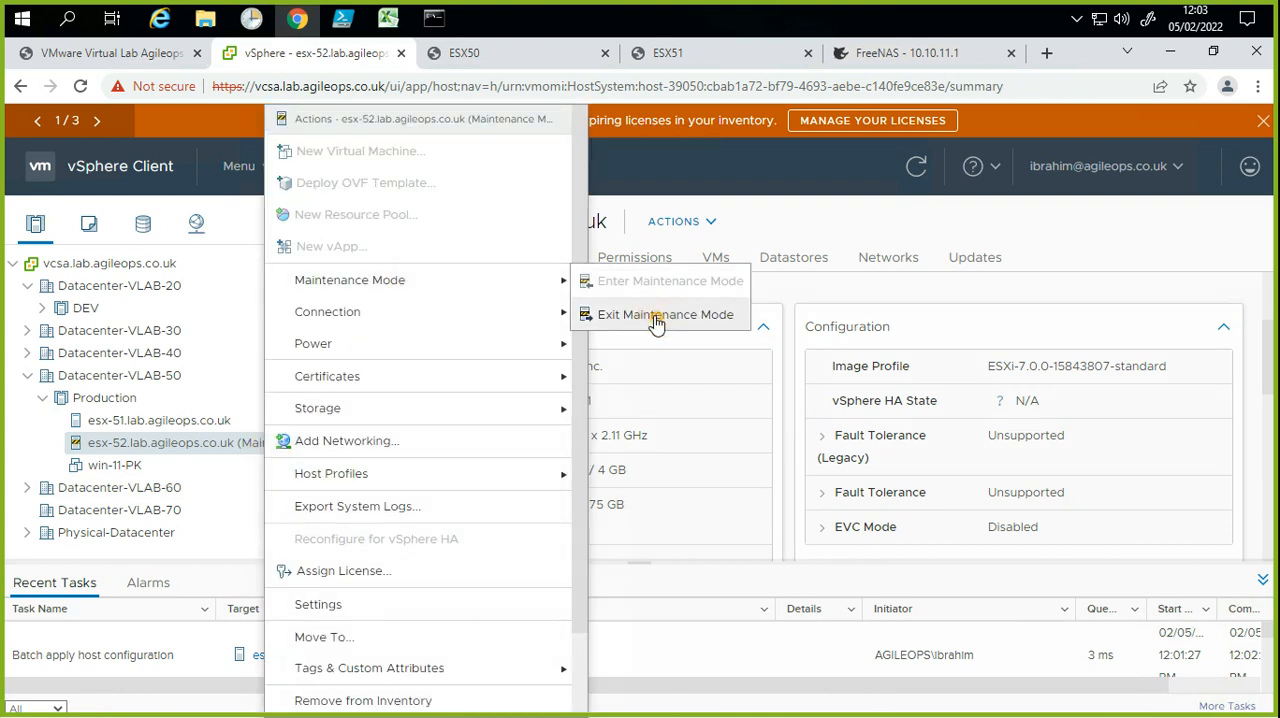
click(423, 381)
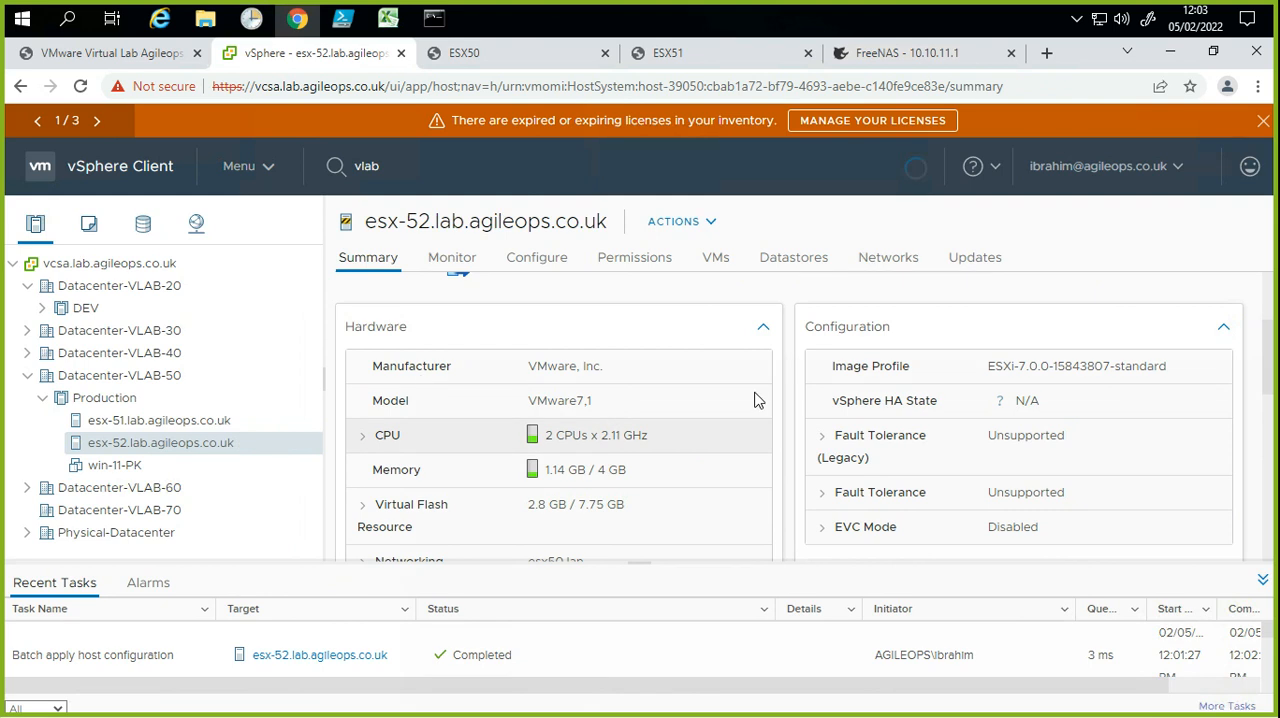
Step: Review the Host Compliance status of esx-52 against Host Profile-LAB50 on its summary page
click(750, 402)
scroll(749, 403, down, 3)
scroll(760, 460, down, 3)
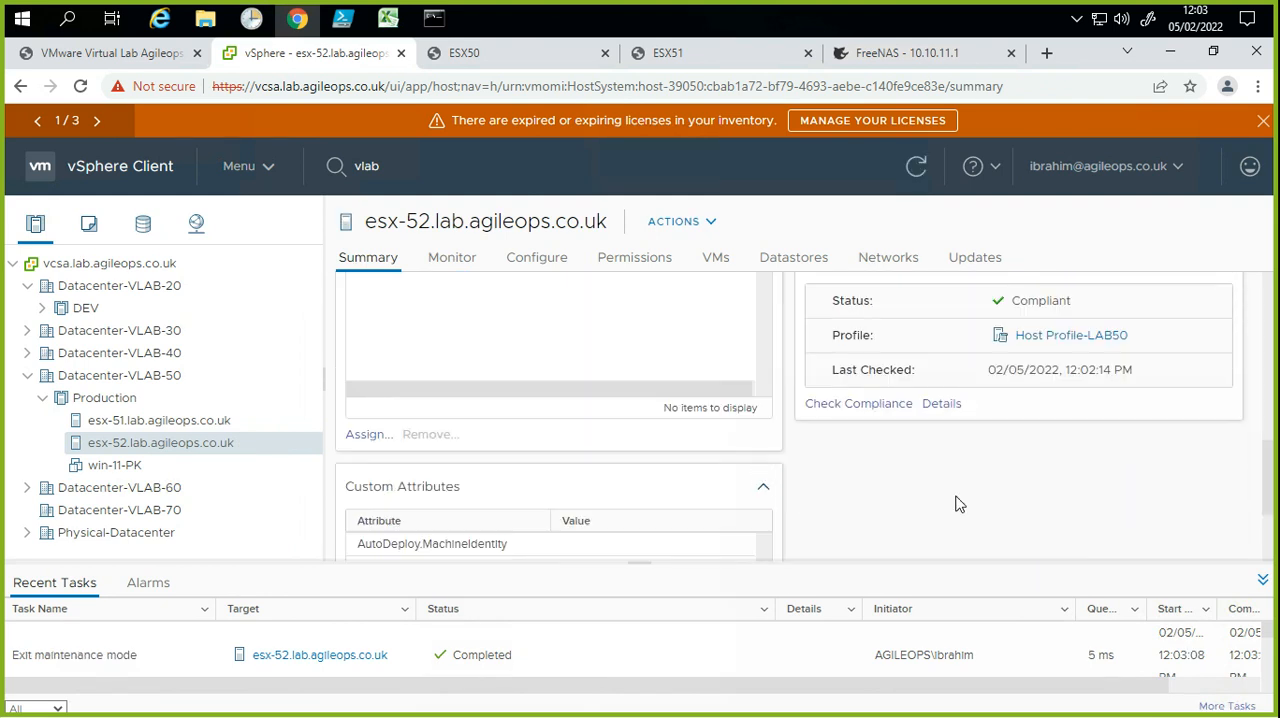
drag(1072, 303, 1010, 296)
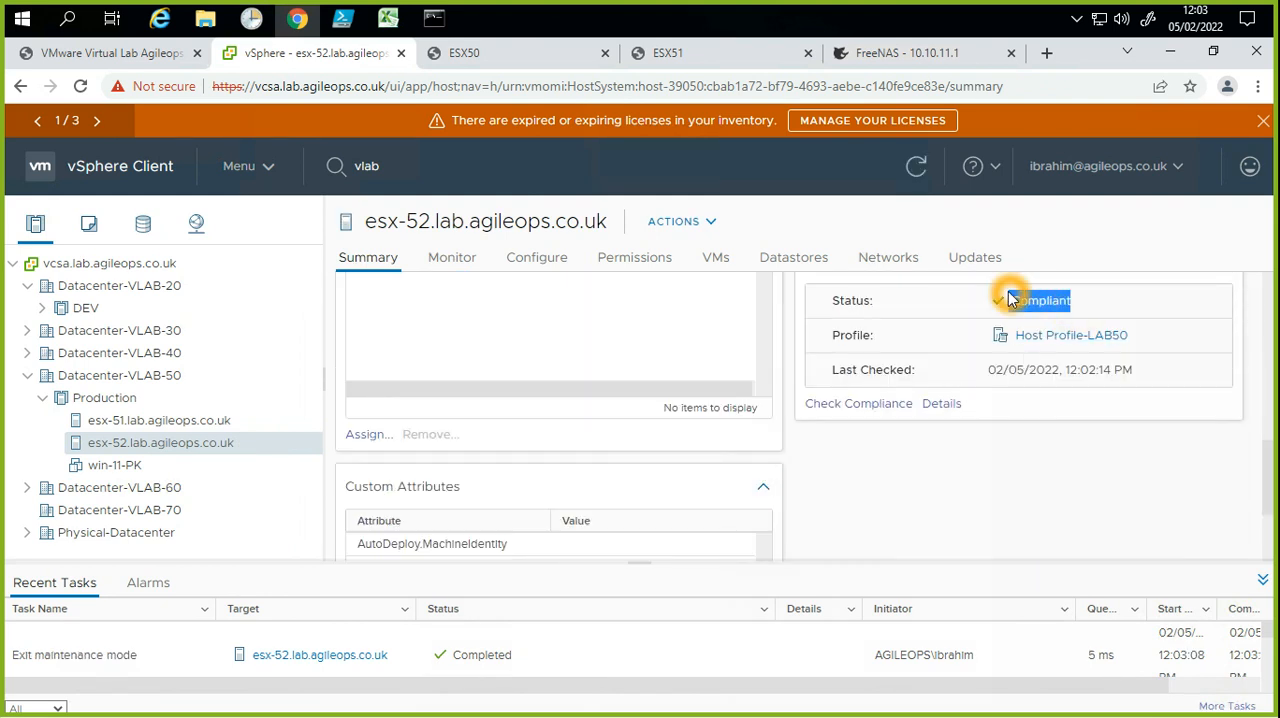
scroll(1020, 535, up, 2)
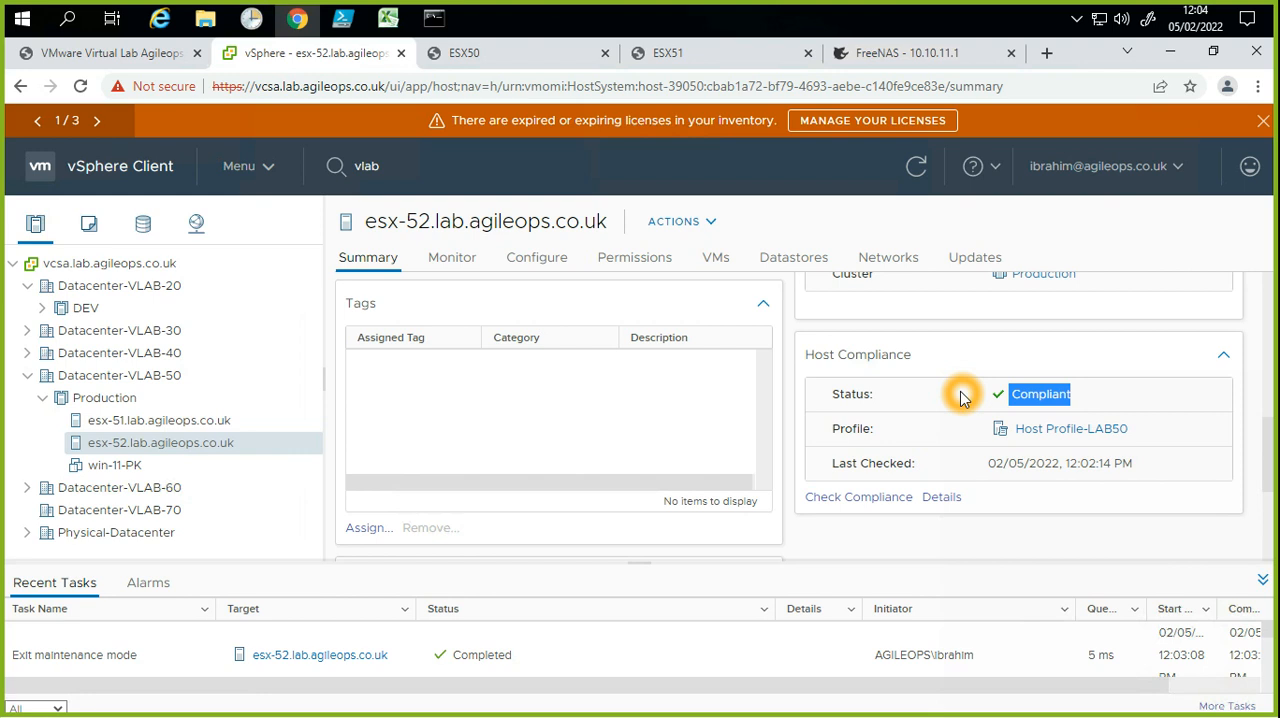
click(1110, 409)
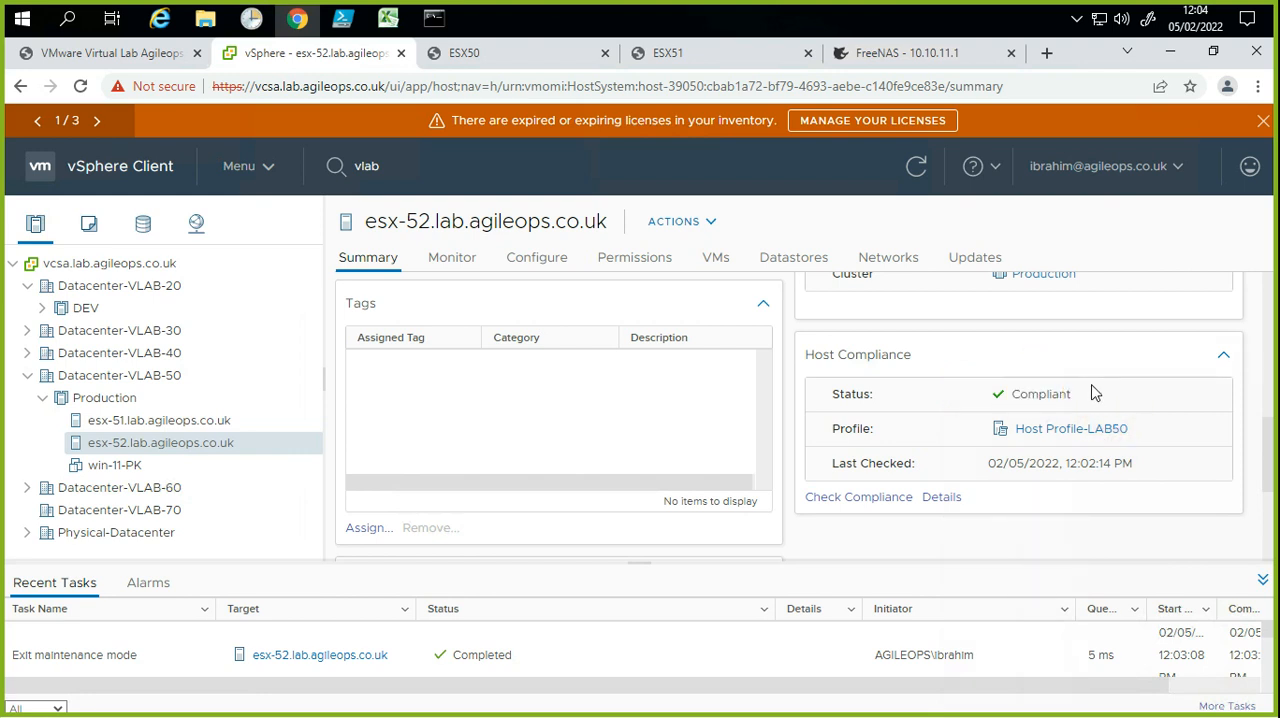
Step: Run a compliance check of host esx-51 against Host Profile-LAB50 from its summary page
click(247, 427)
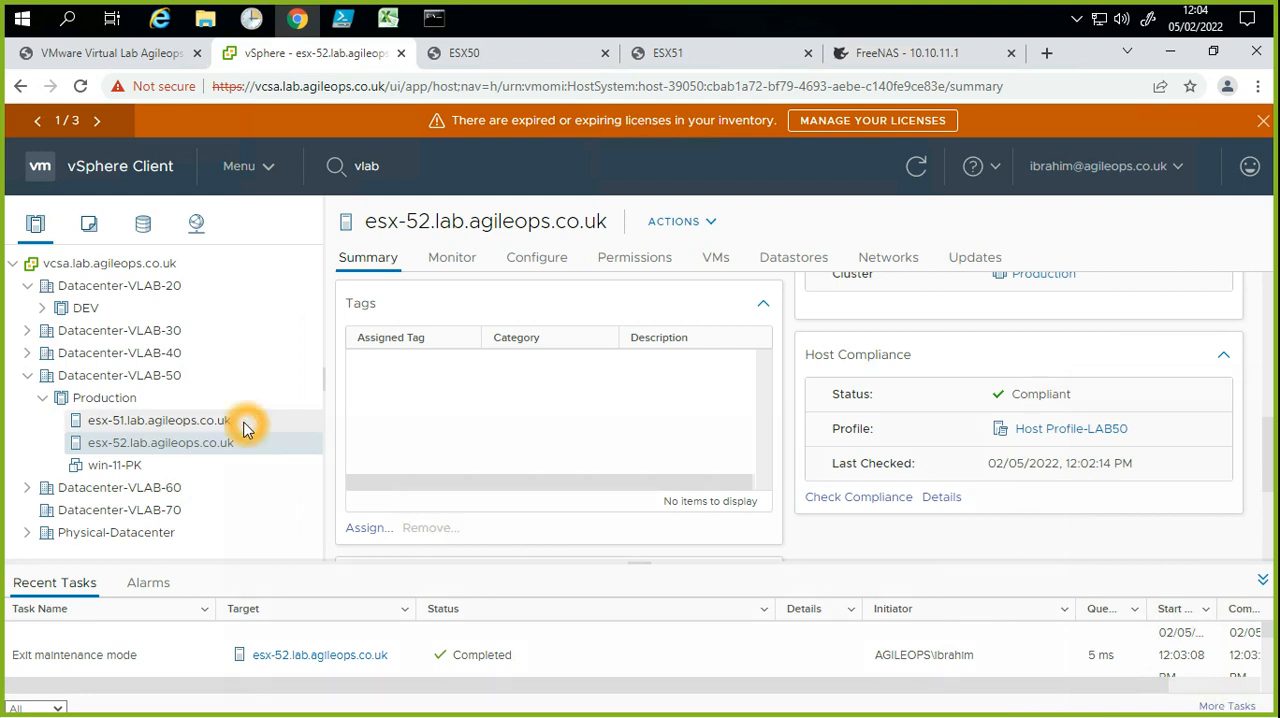
click(932, 475)
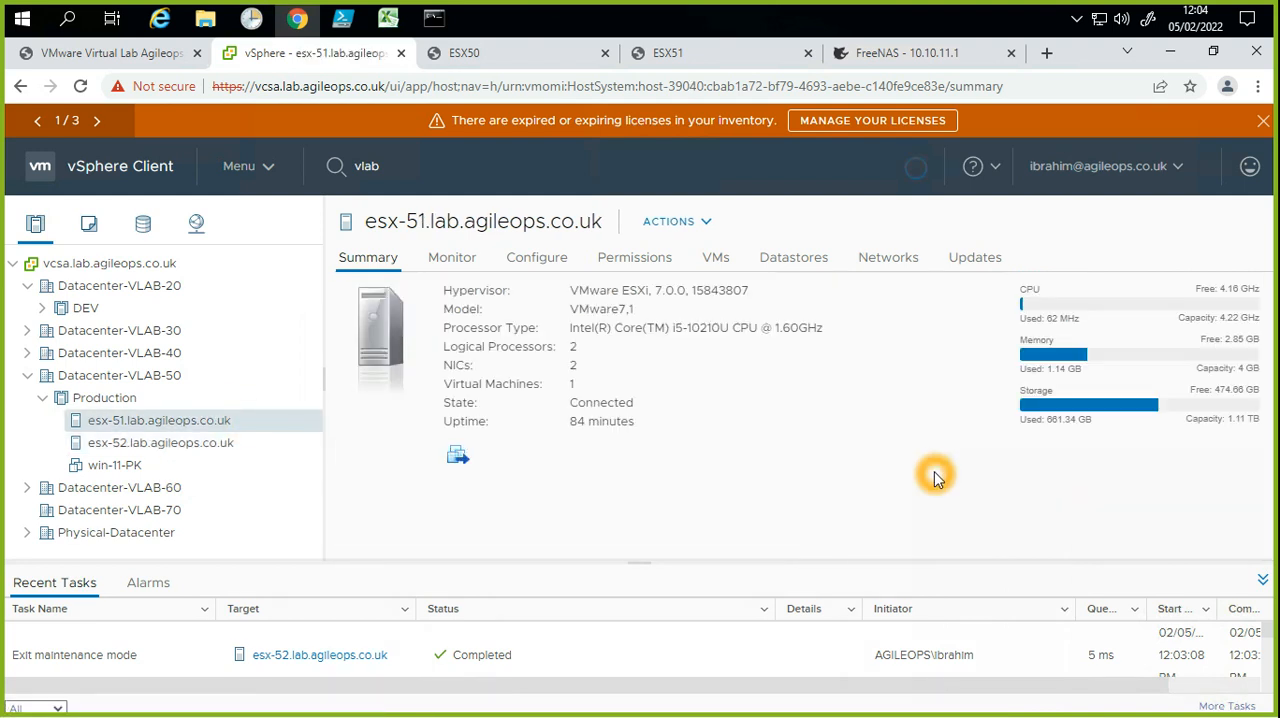
scroll(938, 478, down, 4)
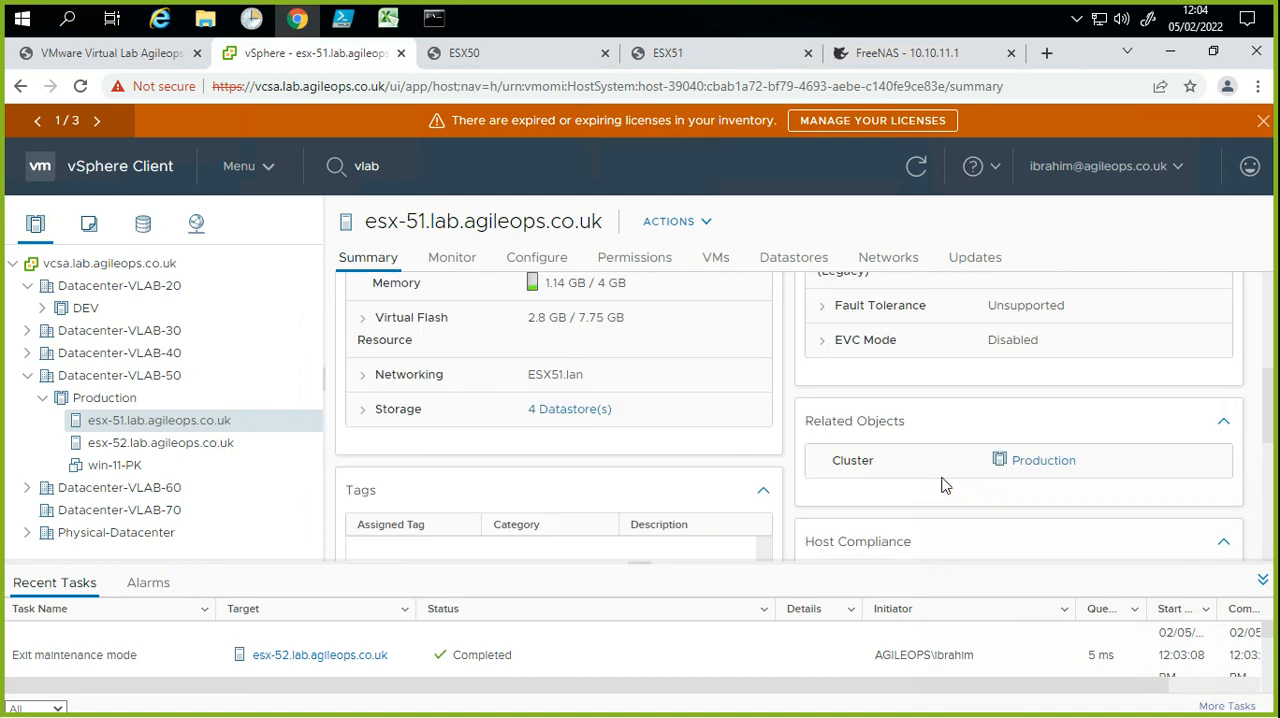
scroll(941, 485, down, 3)
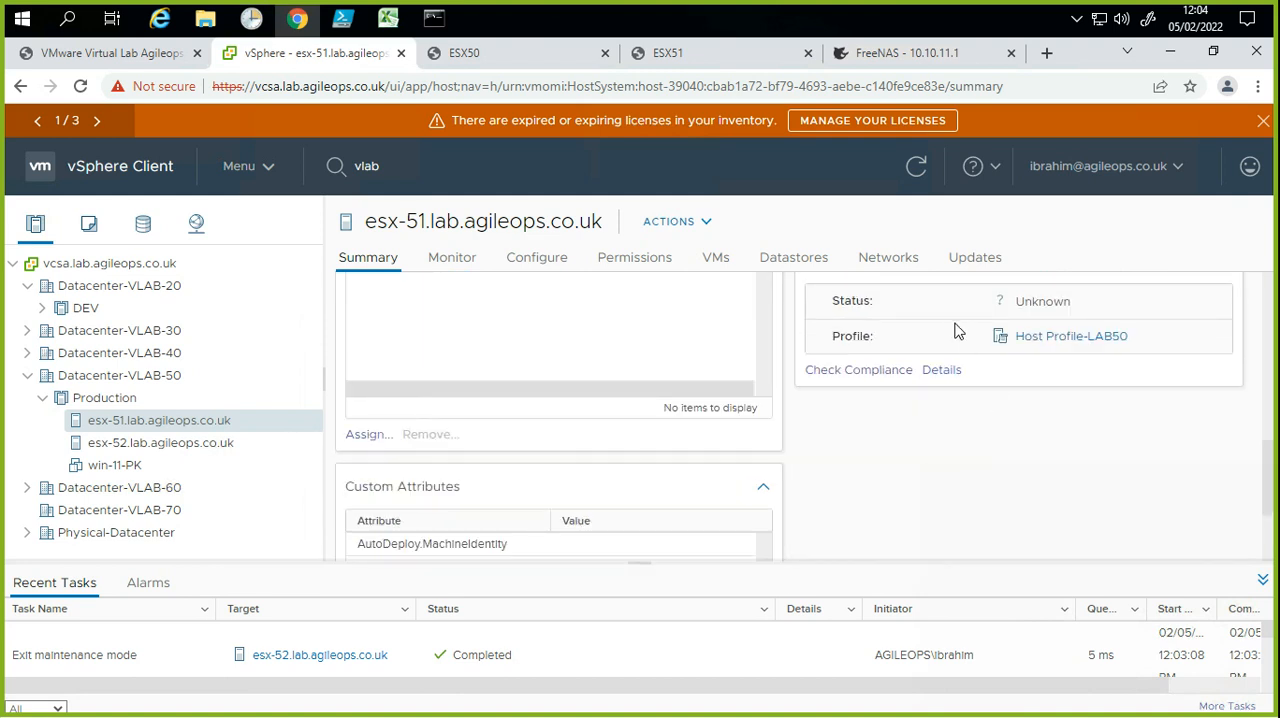
click(1012, 304)
click(893, 368)
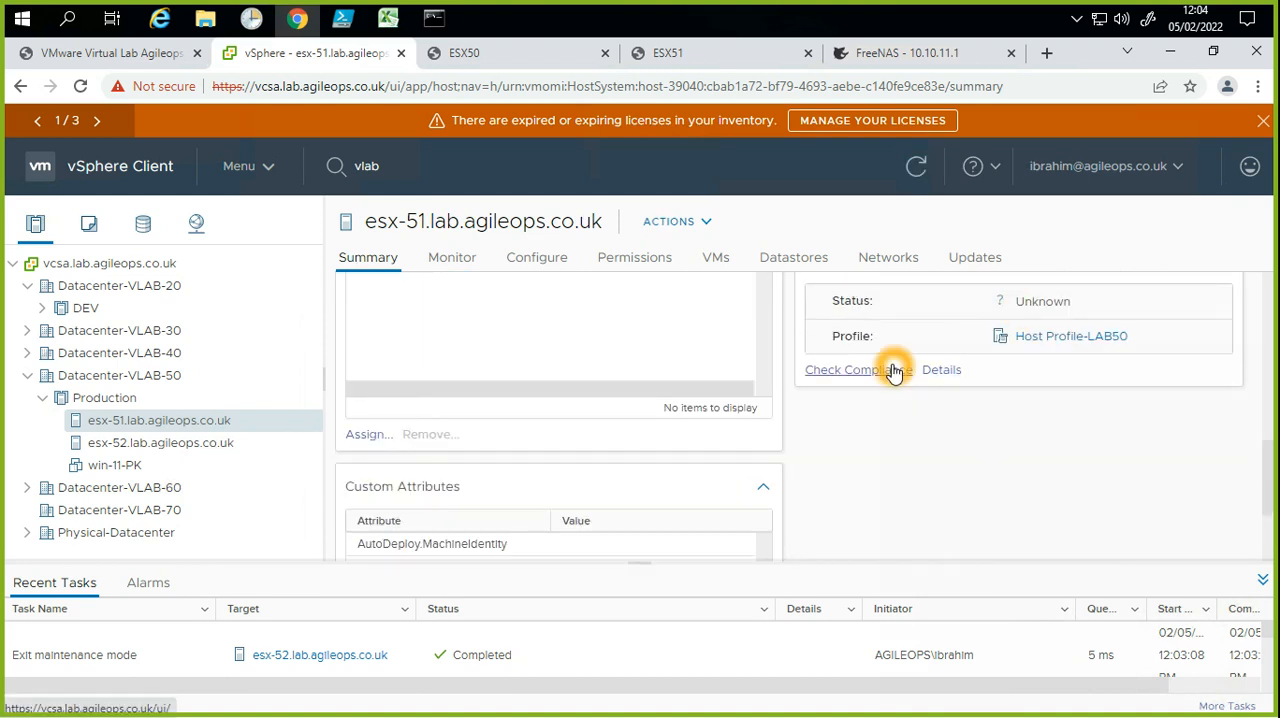
click(886, 374)
click(854, 388)
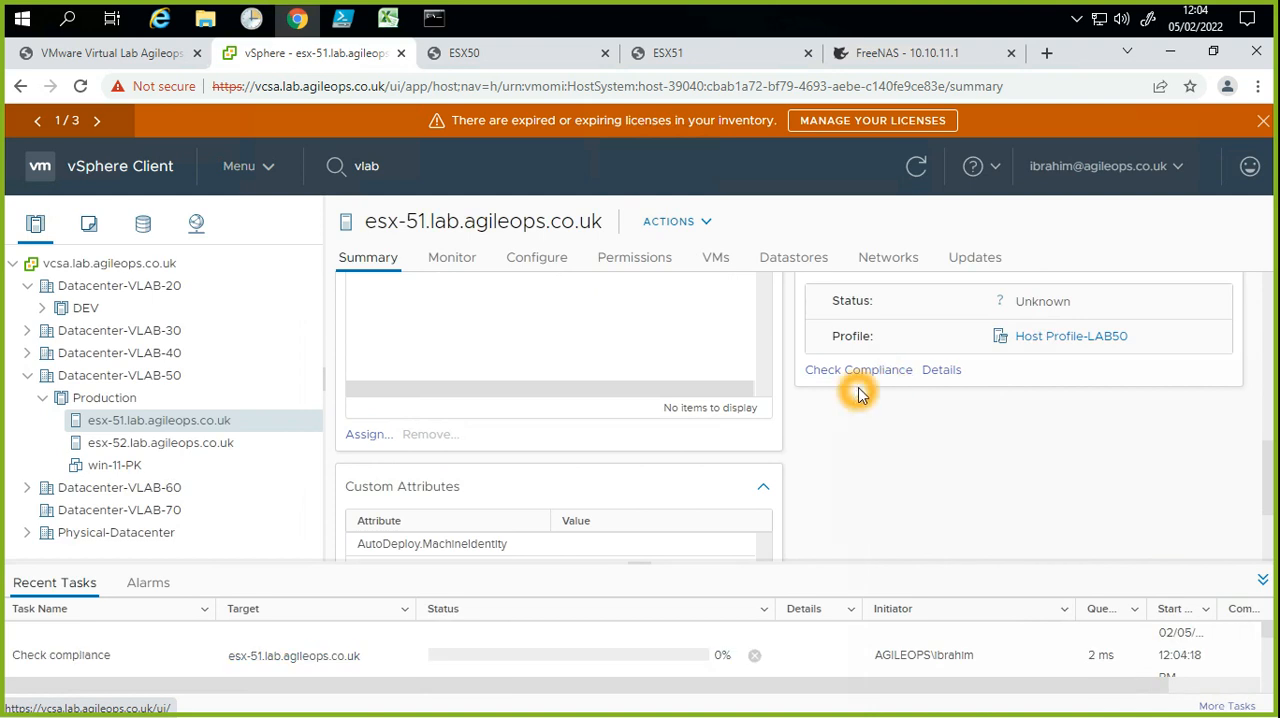
click(1030, 288)
click(1054, 307)
click(1098, 318)
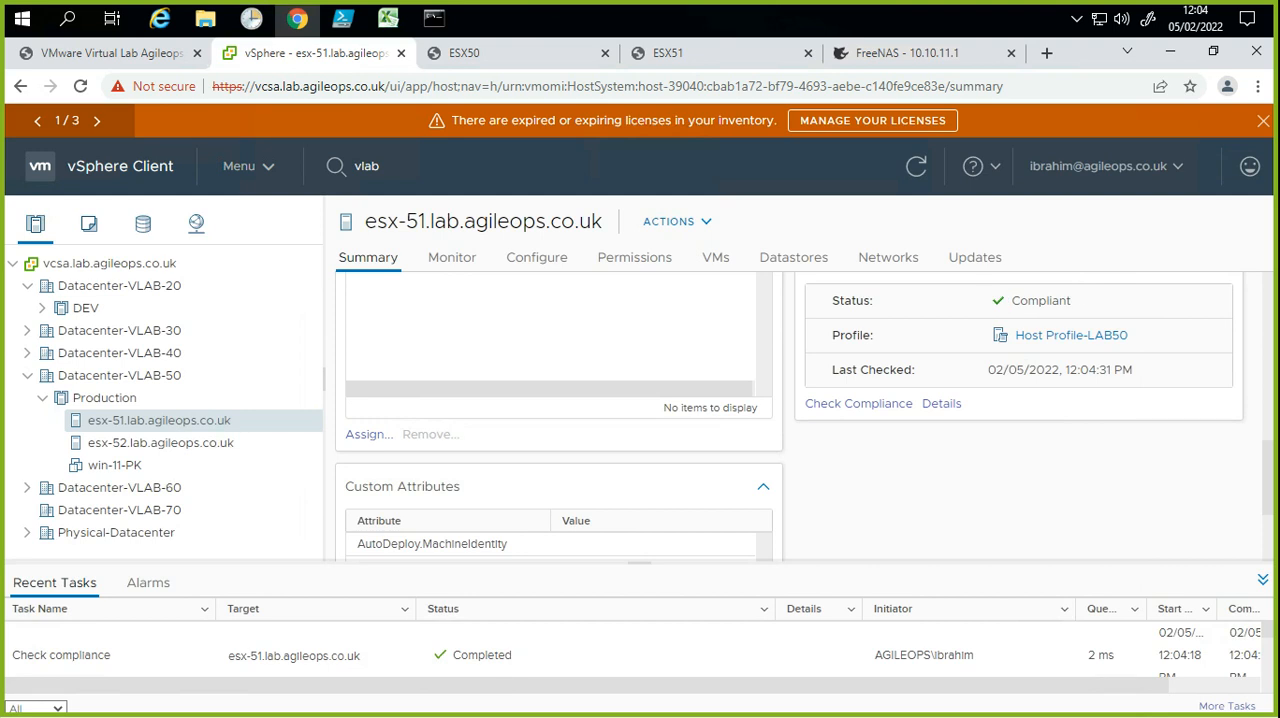
click(1036, 428)
click(979, 473)
click(985, 468)
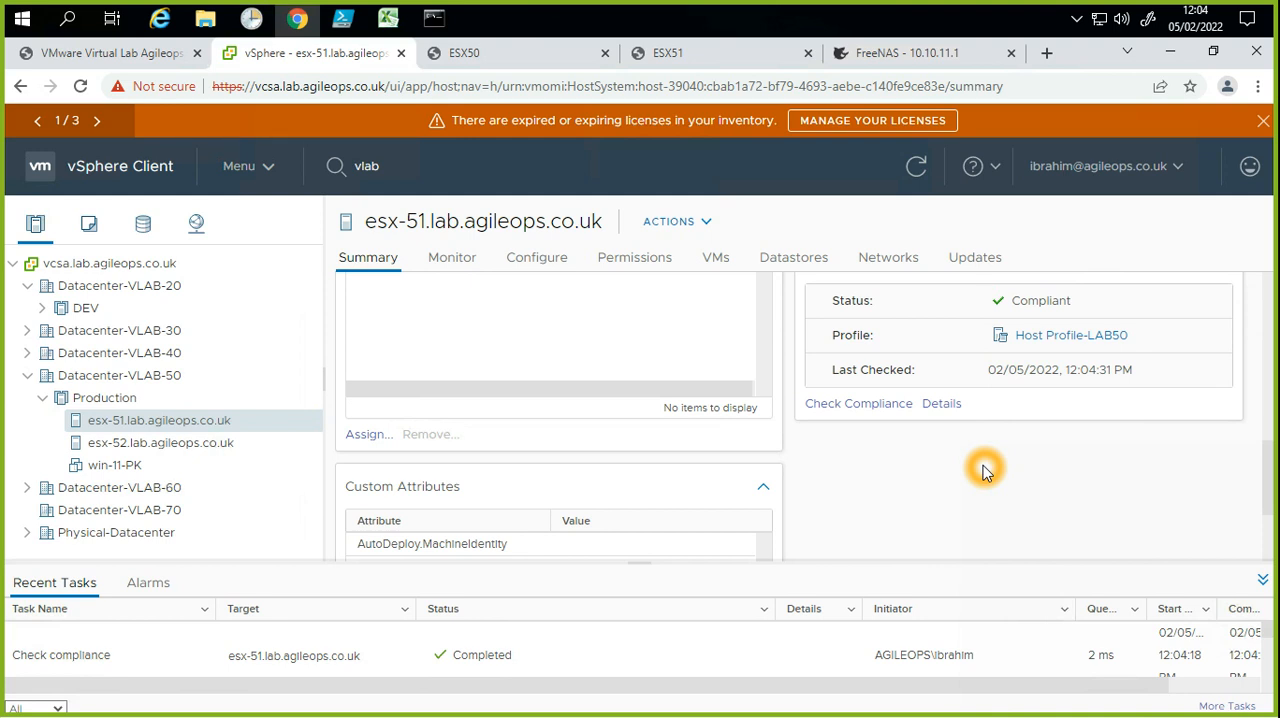
click(505, 380)
click(340, 460)
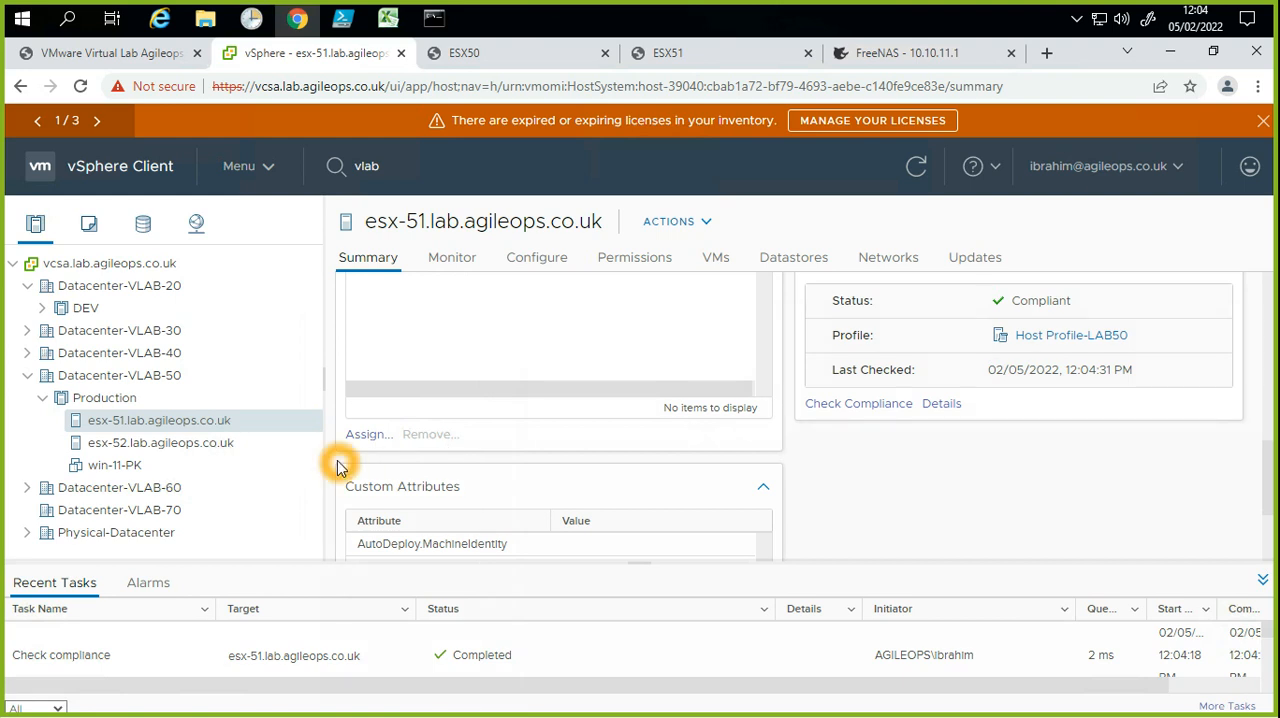
Step: Examine the virtual switches in the networking configuration of host esx-51
click(235, 430)
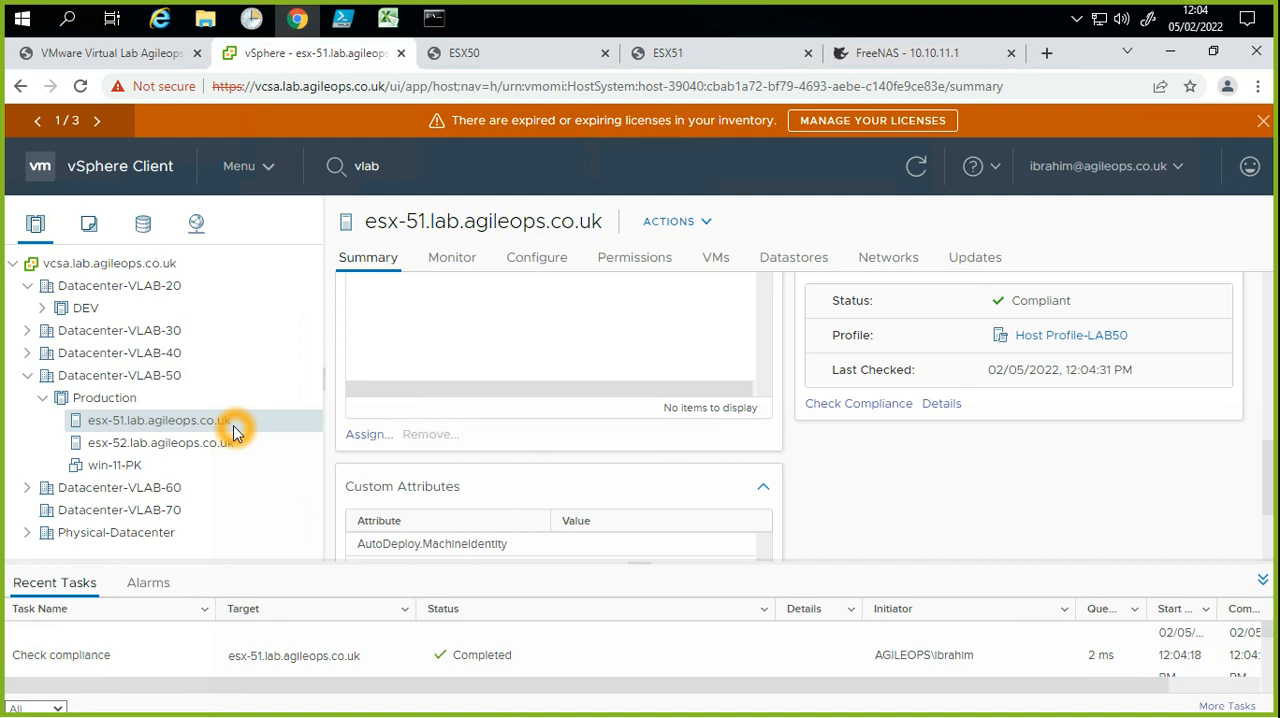
click(523, 261)
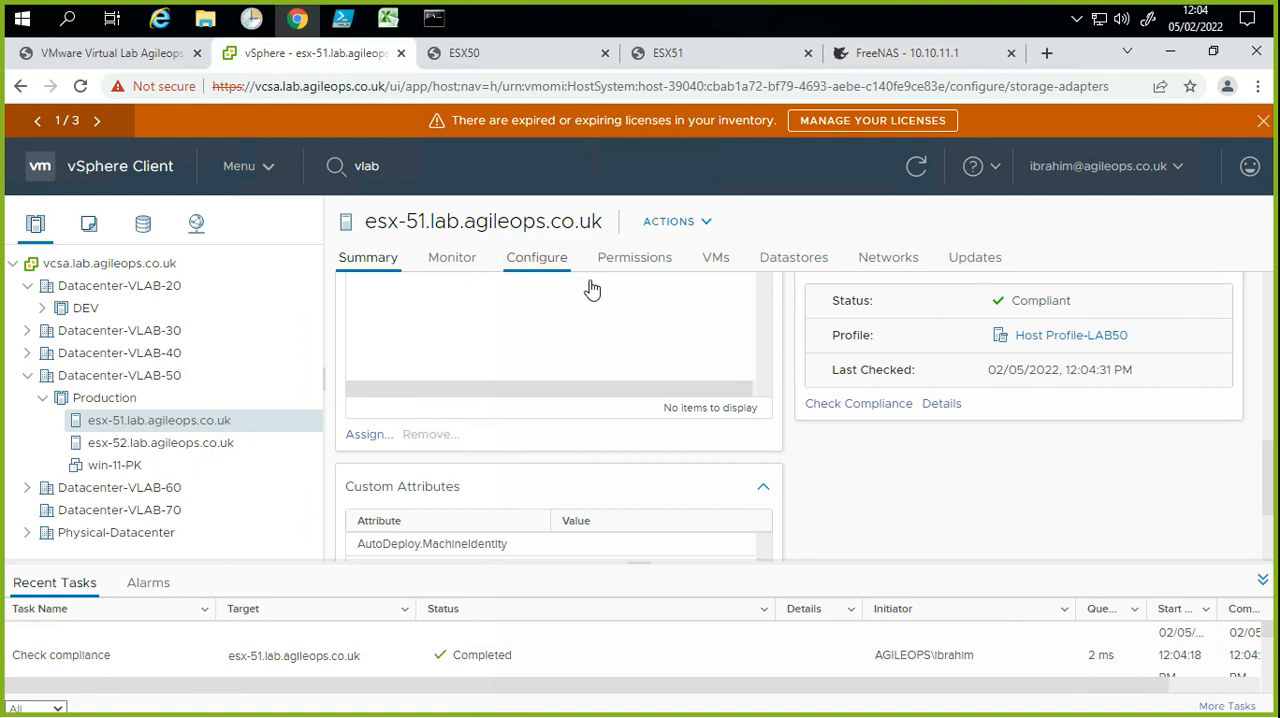
click(692, 330)
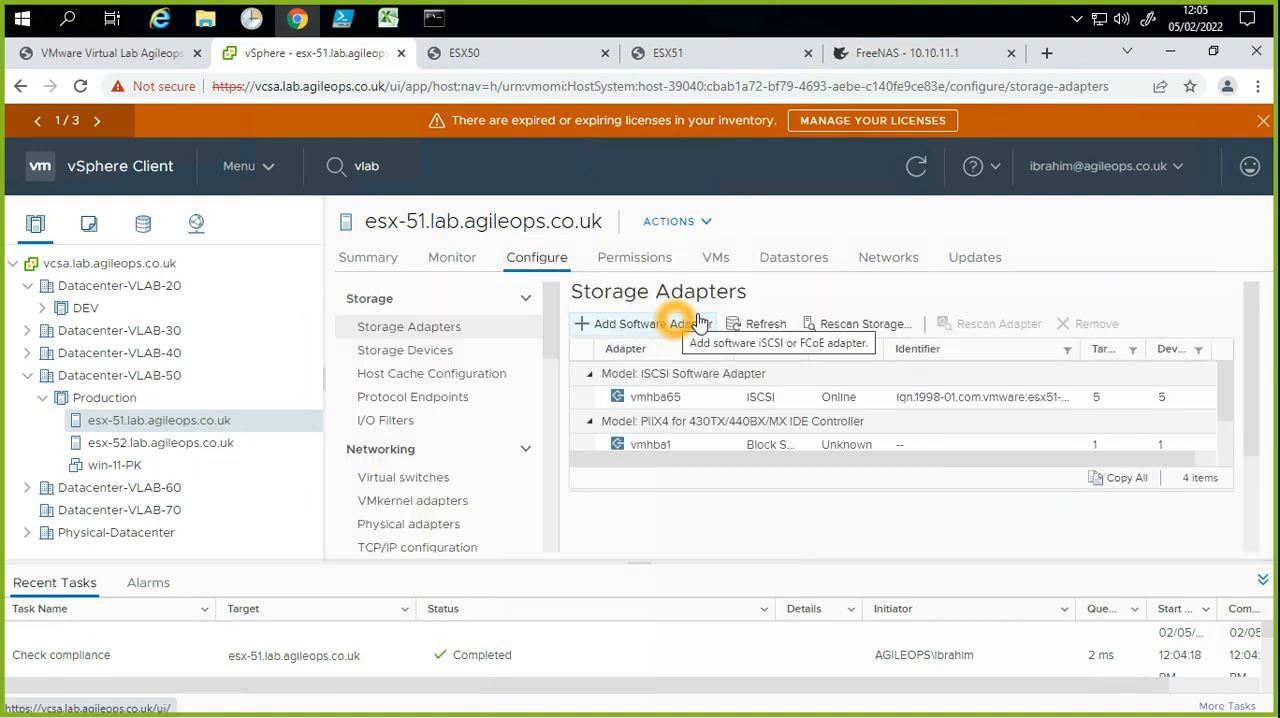
click(416, 480)
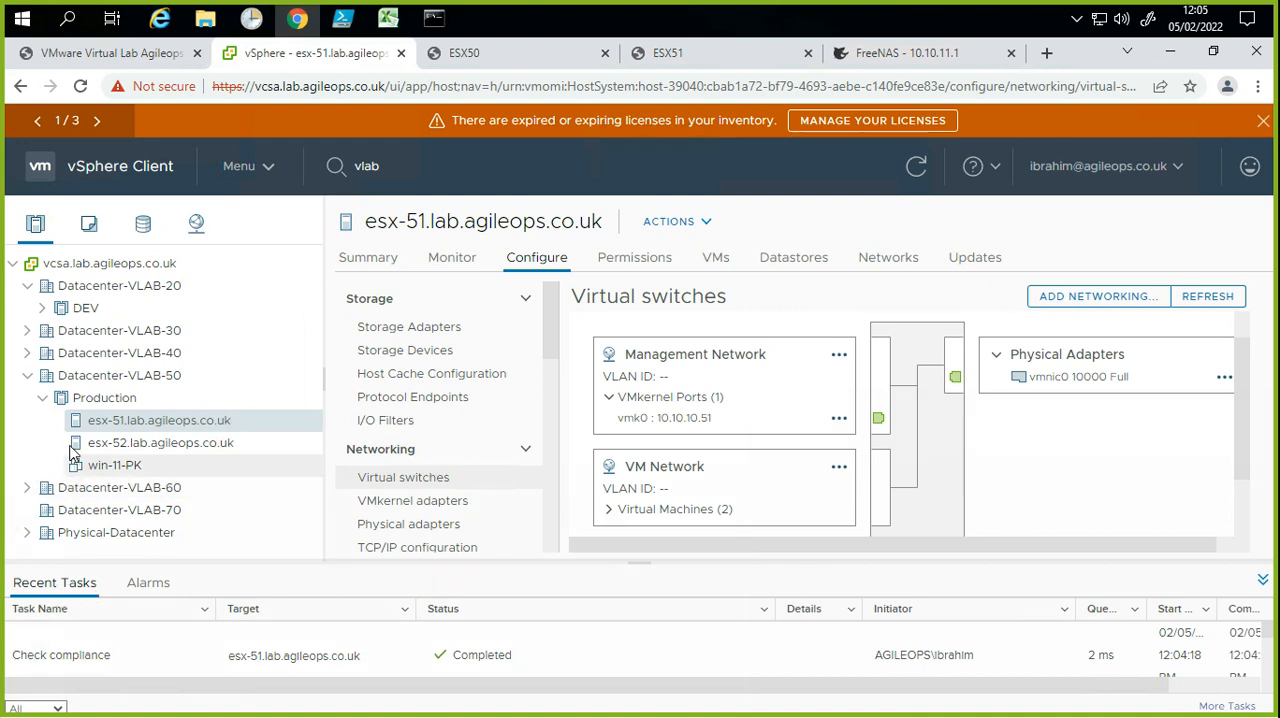
Step: Collapse Datacenter-VLAB-50 and open the virtual switches of esx30 in Datacenter-VLAB-30's production cluster
click(38, 391)
click(33, 381)
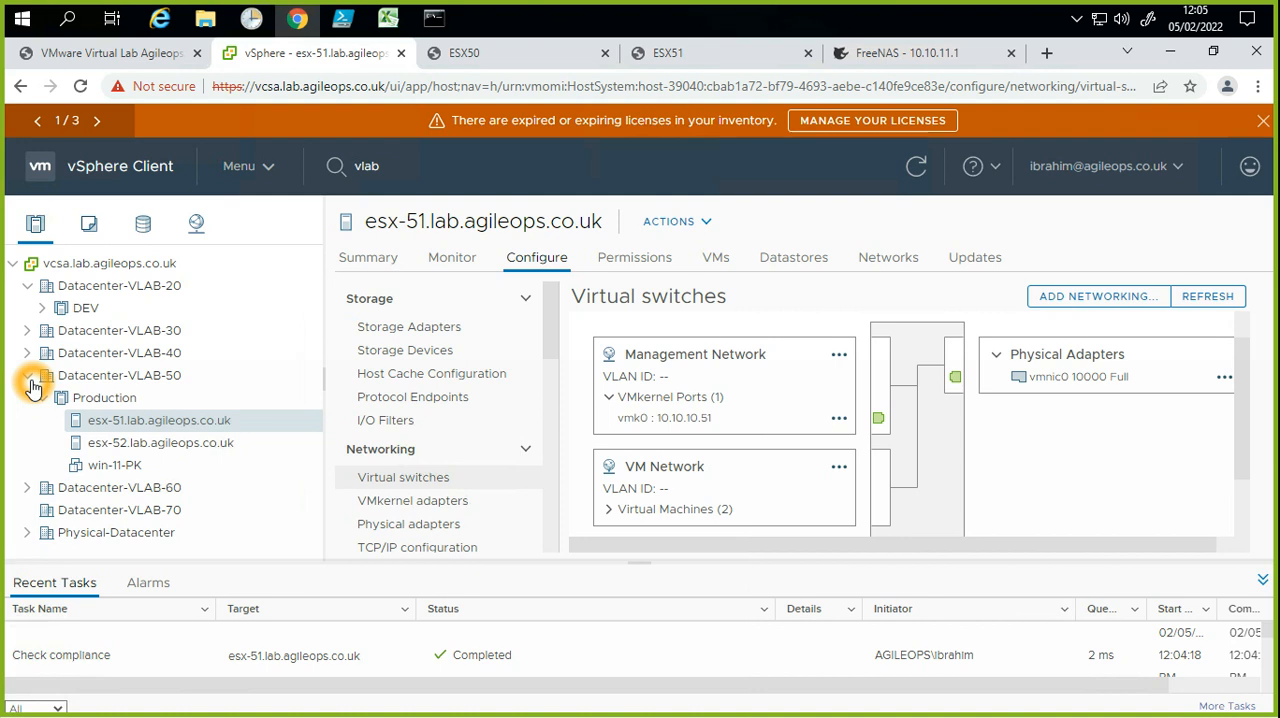
click(30, 379)
click(24, 338)
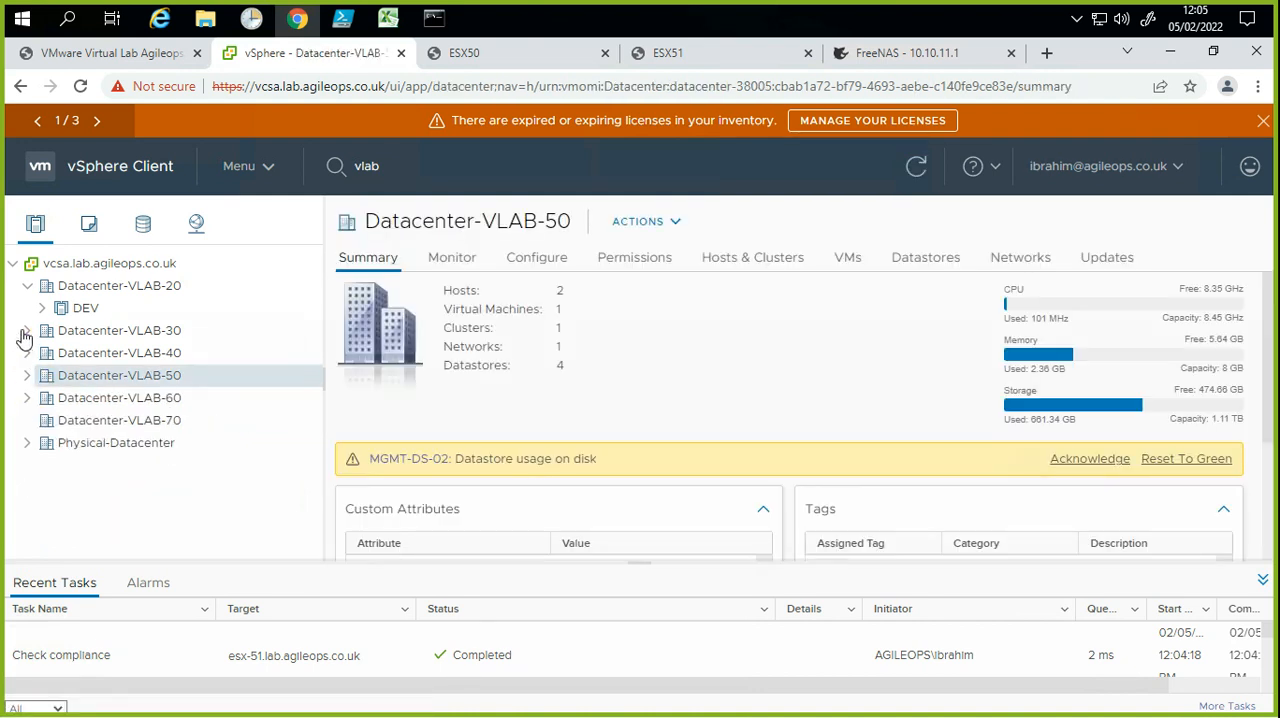
click(40, 355)
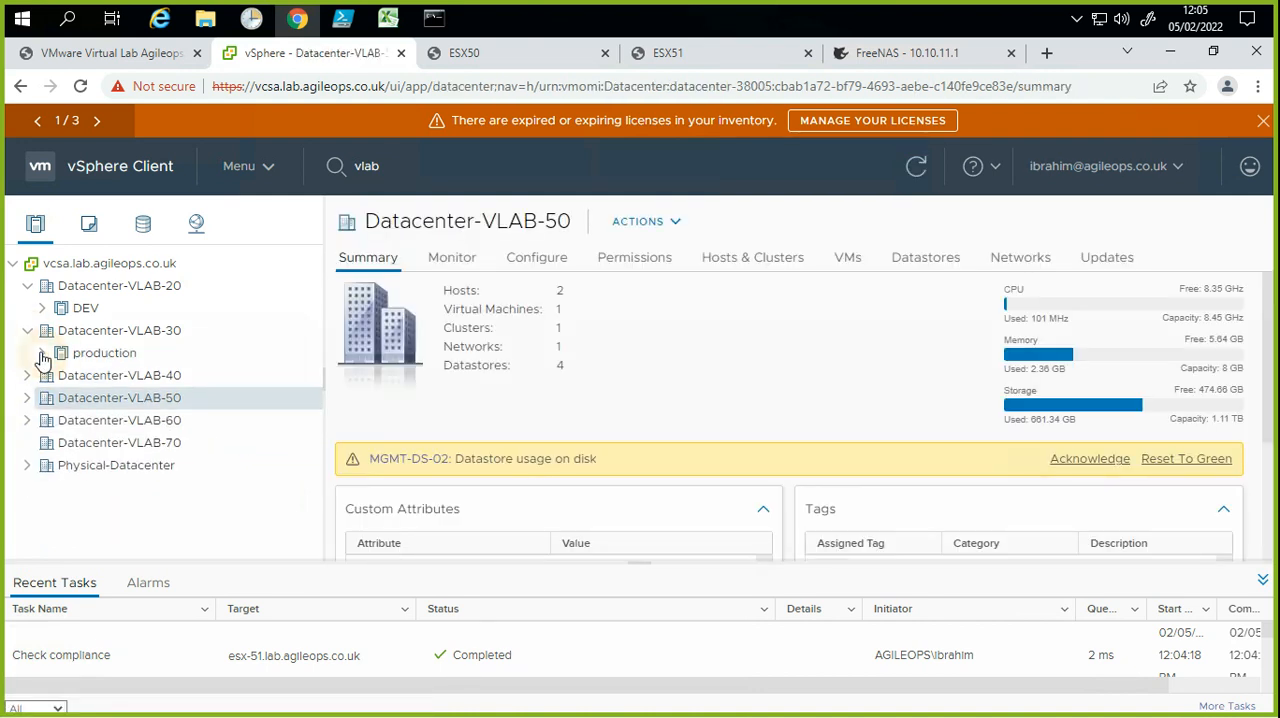
click(119, 384)
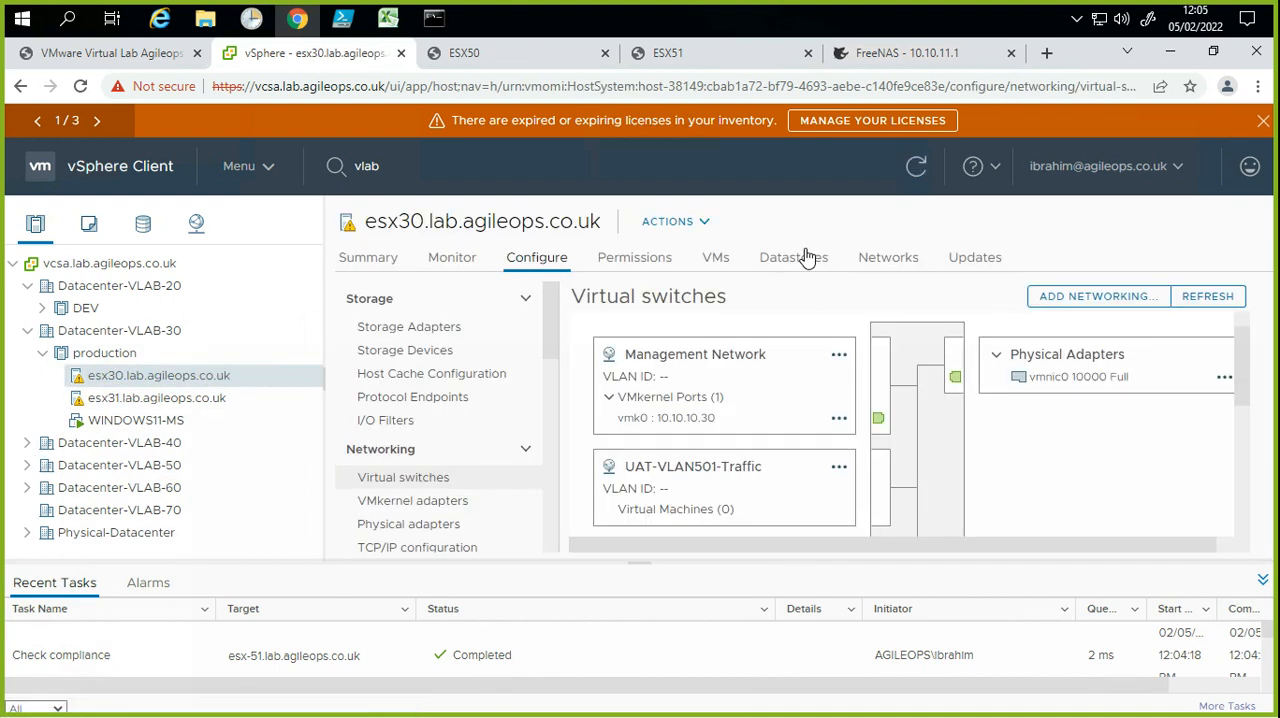
Step: Examine the UAT-VLAN501-Traffic port group and its virtual machines on esx30's virtual switch
click(785, 482)
drag(784, 482, 659, 485)
click(774, 476)
click(766, 494)
click(723, 481)
click(758, 481)
click(746, 481)
click(758, 482)
click(768, 481)
click(765, 489)
click(737, 480)
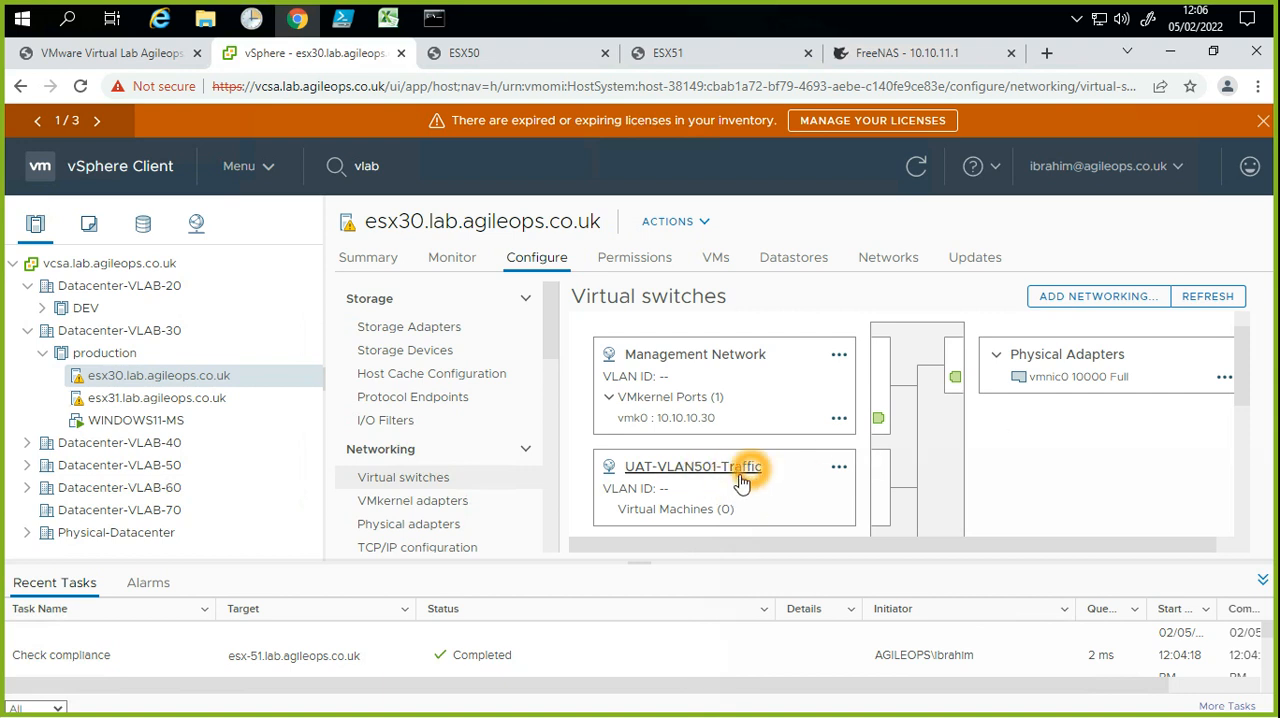
click(712, 511)
click(719, 512)
click(719, 512)
Step: Expand Datacenter-VLAB-50 again and review the Management Network and VM Network port groups of esx-51
click(131, 444)
click(28, 488)
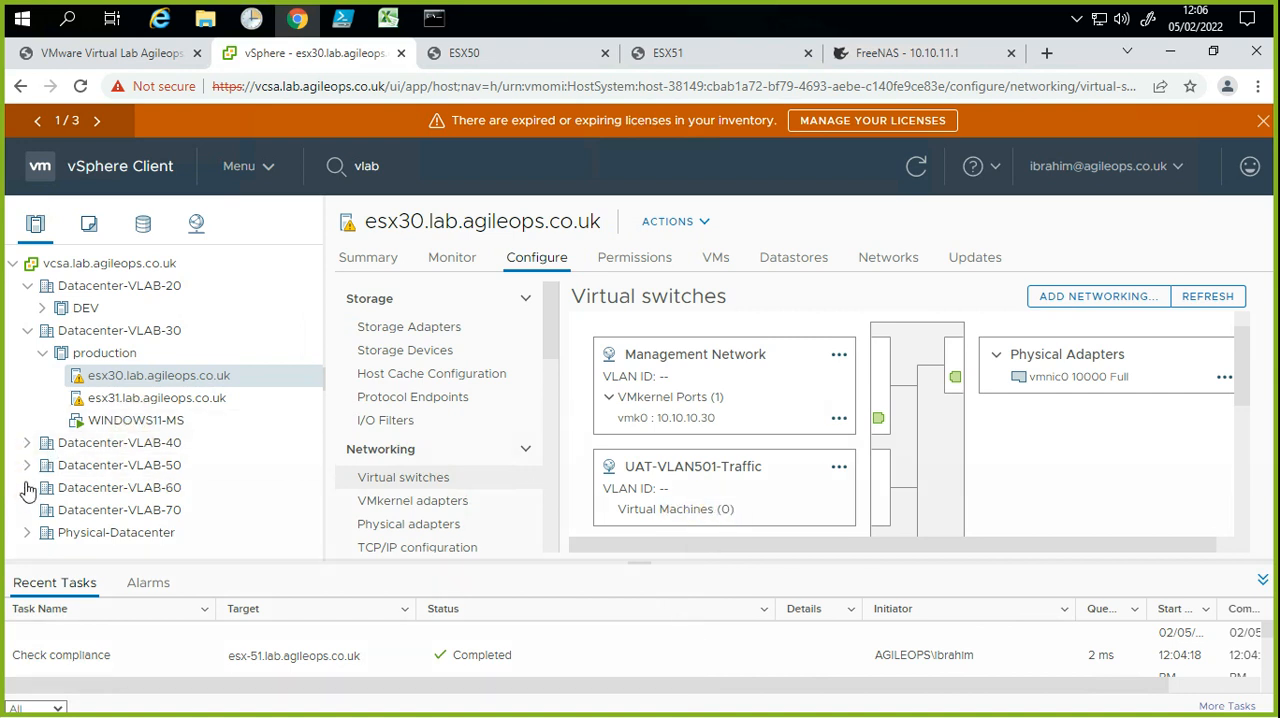
click(27, 465)
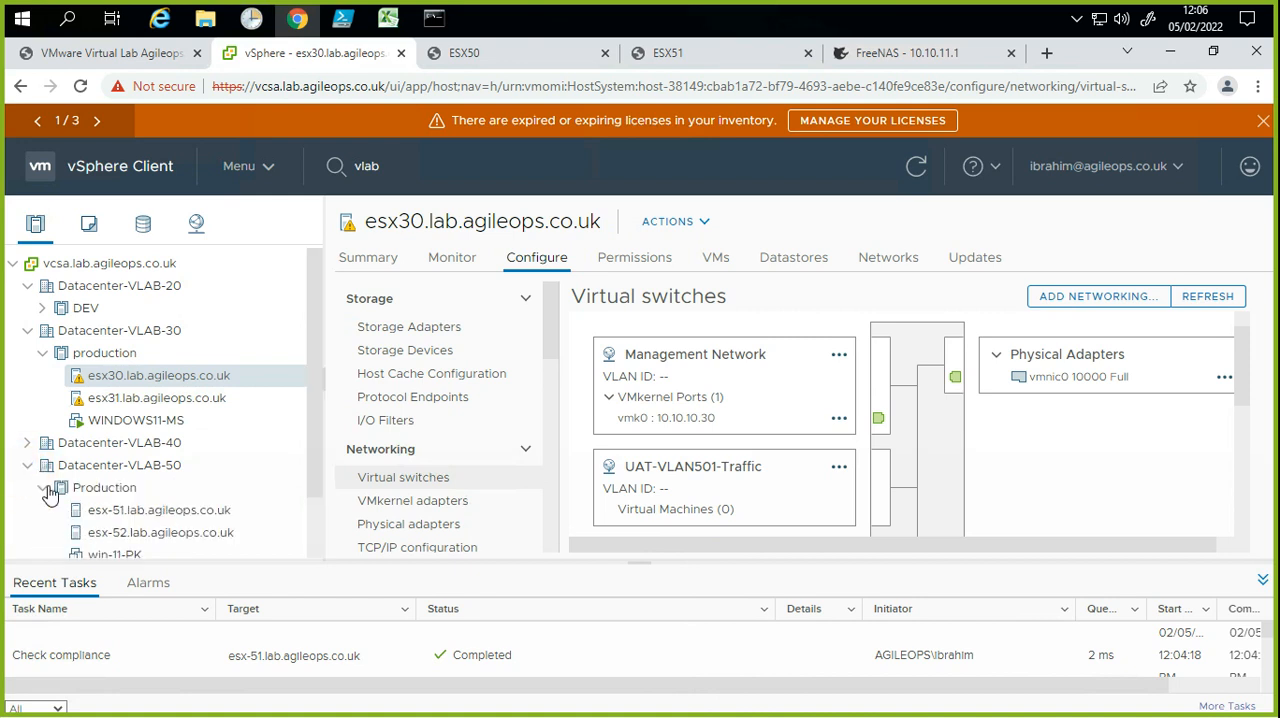
click(112, 510)
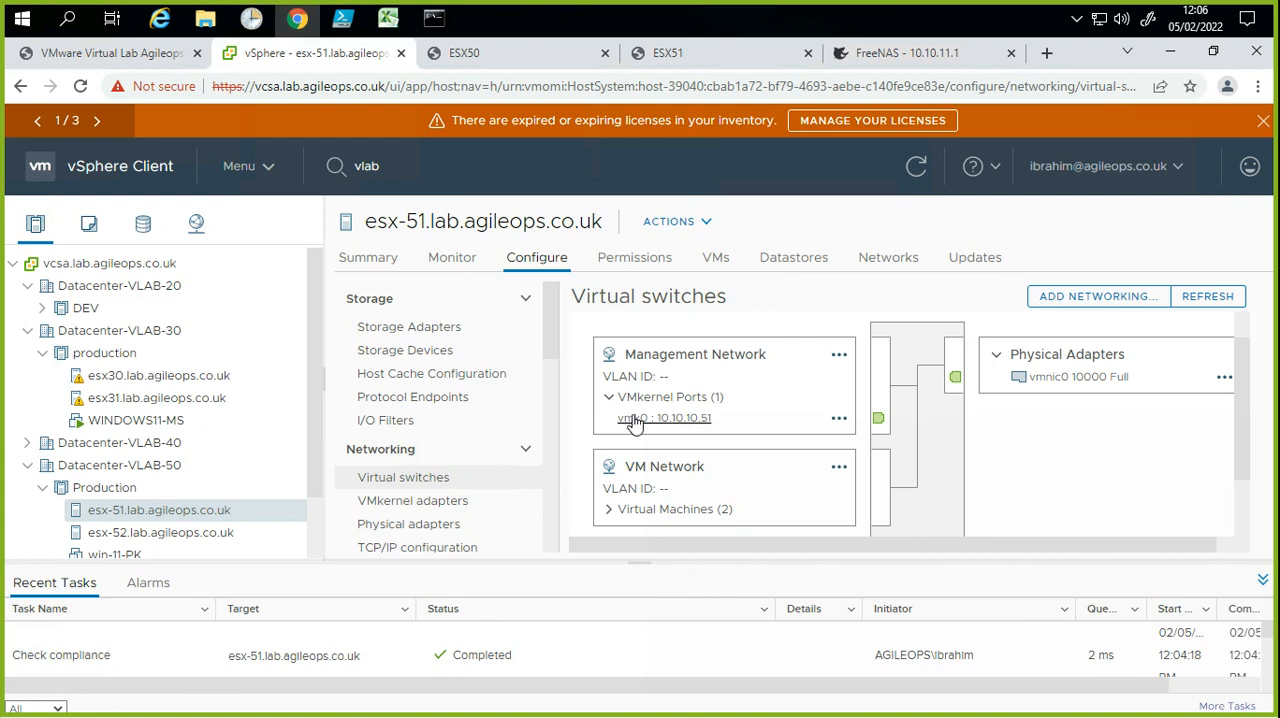
click(746, 416)
click(146, 530)
scroll(150, 525, down, 2)
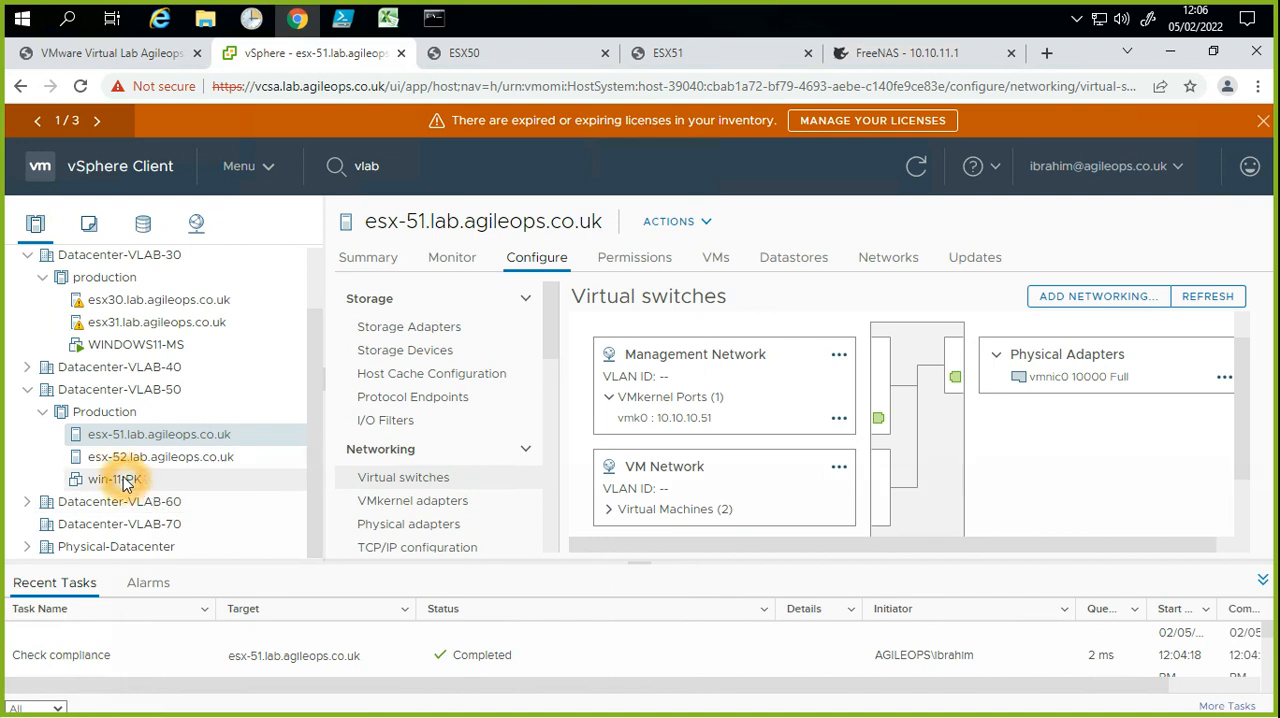
Step: Edit the settings of win-11-PK, browse the networks available for Network adapter 1, and cancel the network selection
right_click(125, 484)
click(214, 506)
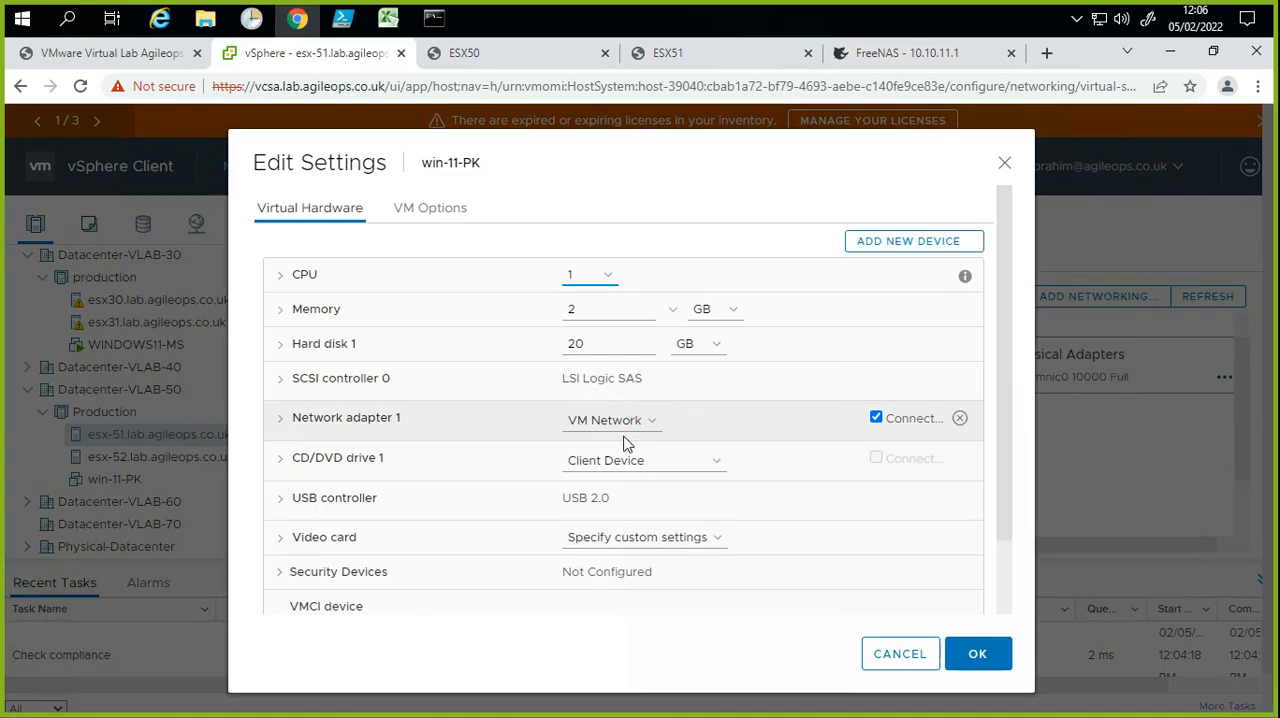
click(640, 420)
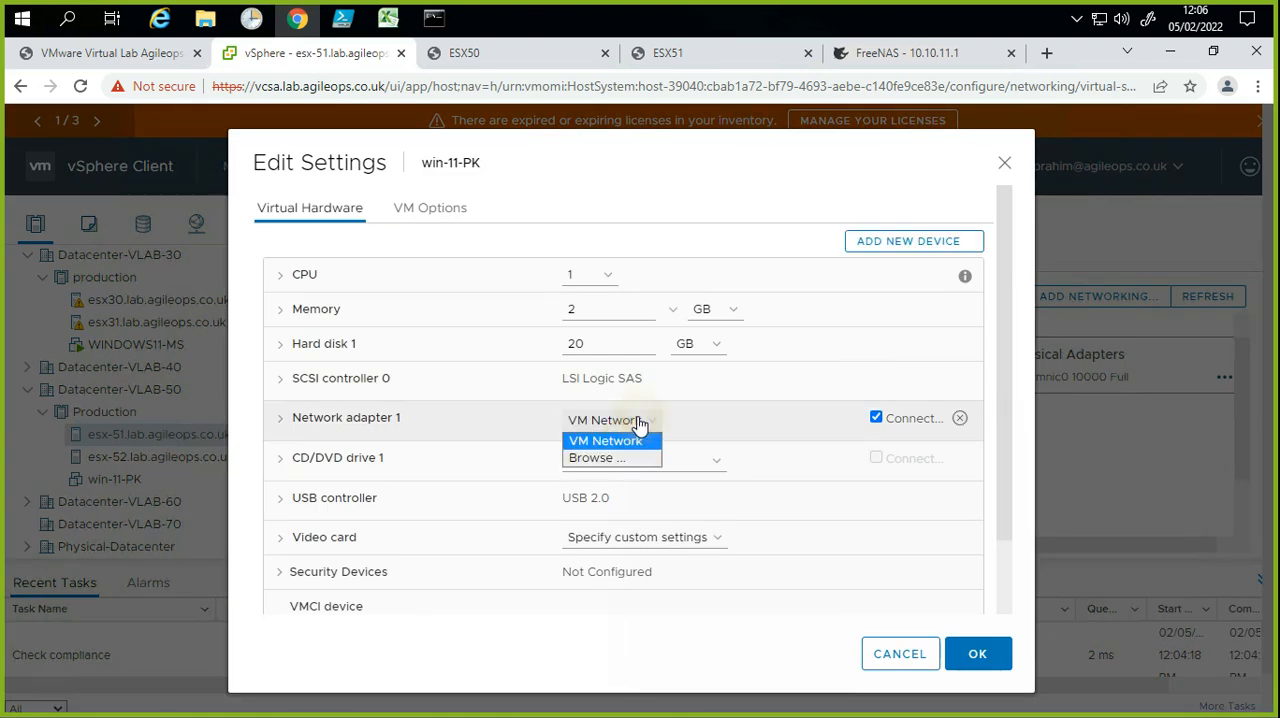
click(608, 457)
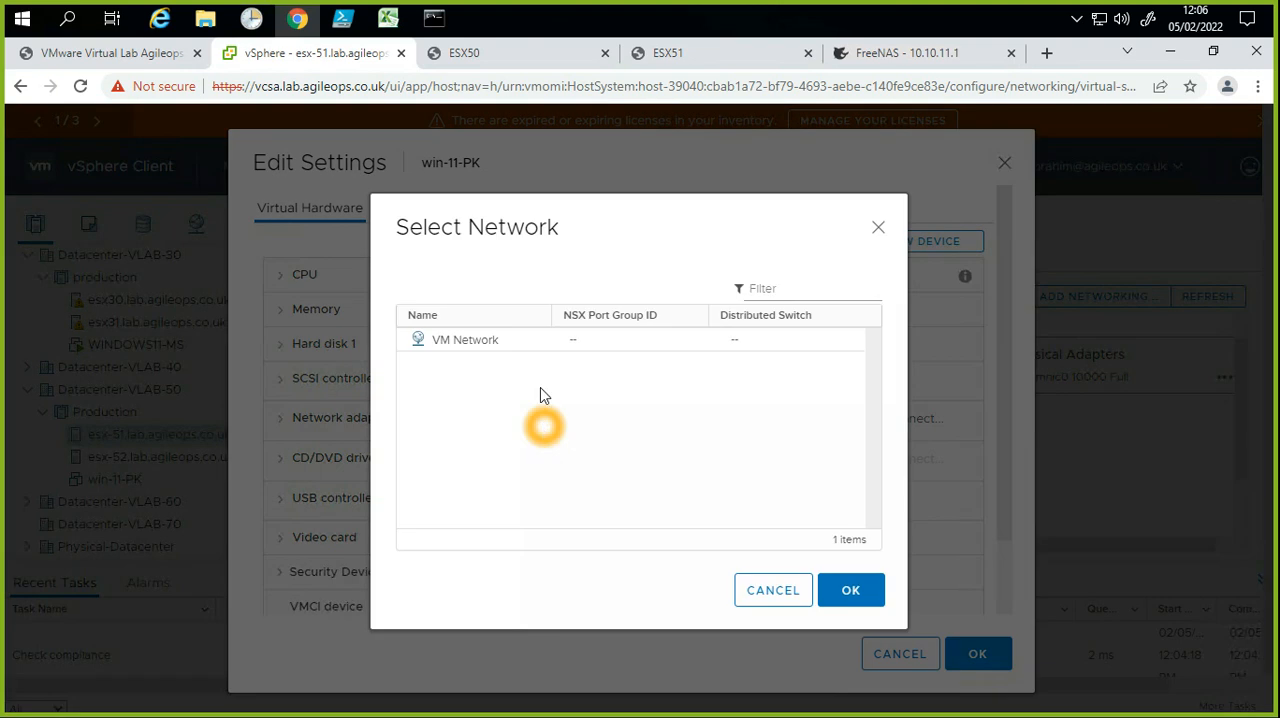
click(450, 345)
click(449, 343)
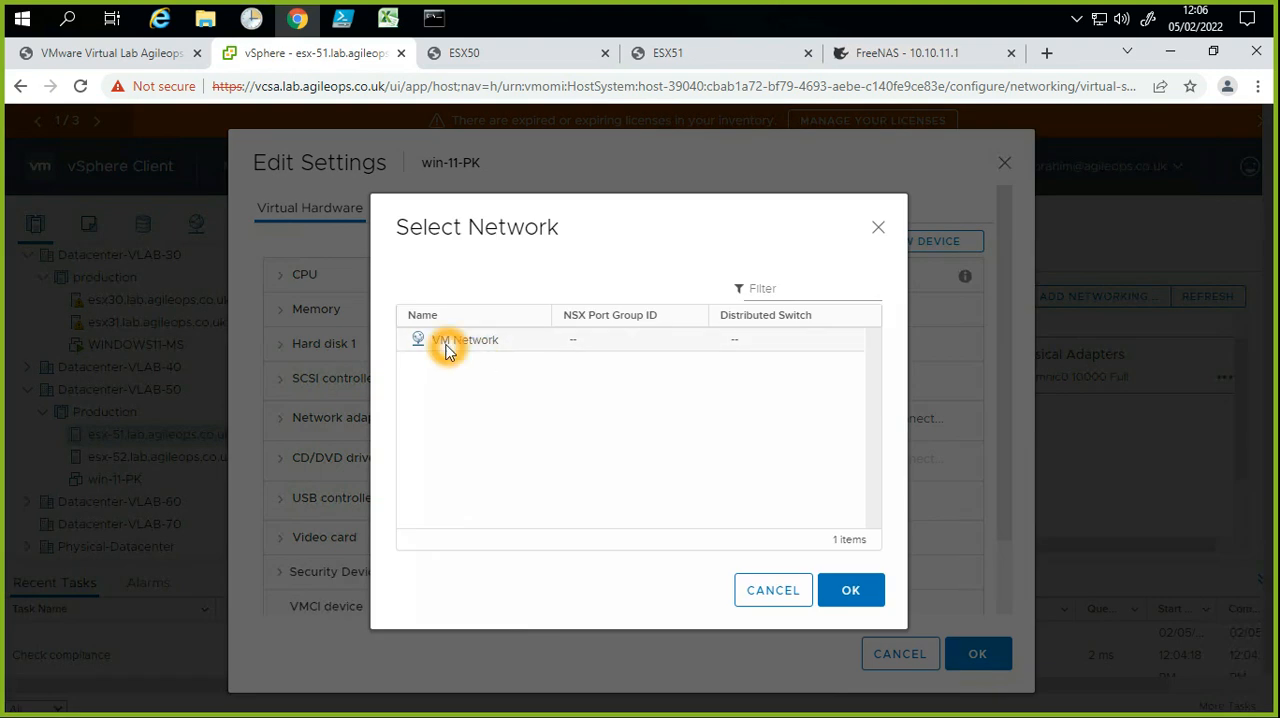
click(584, 338)
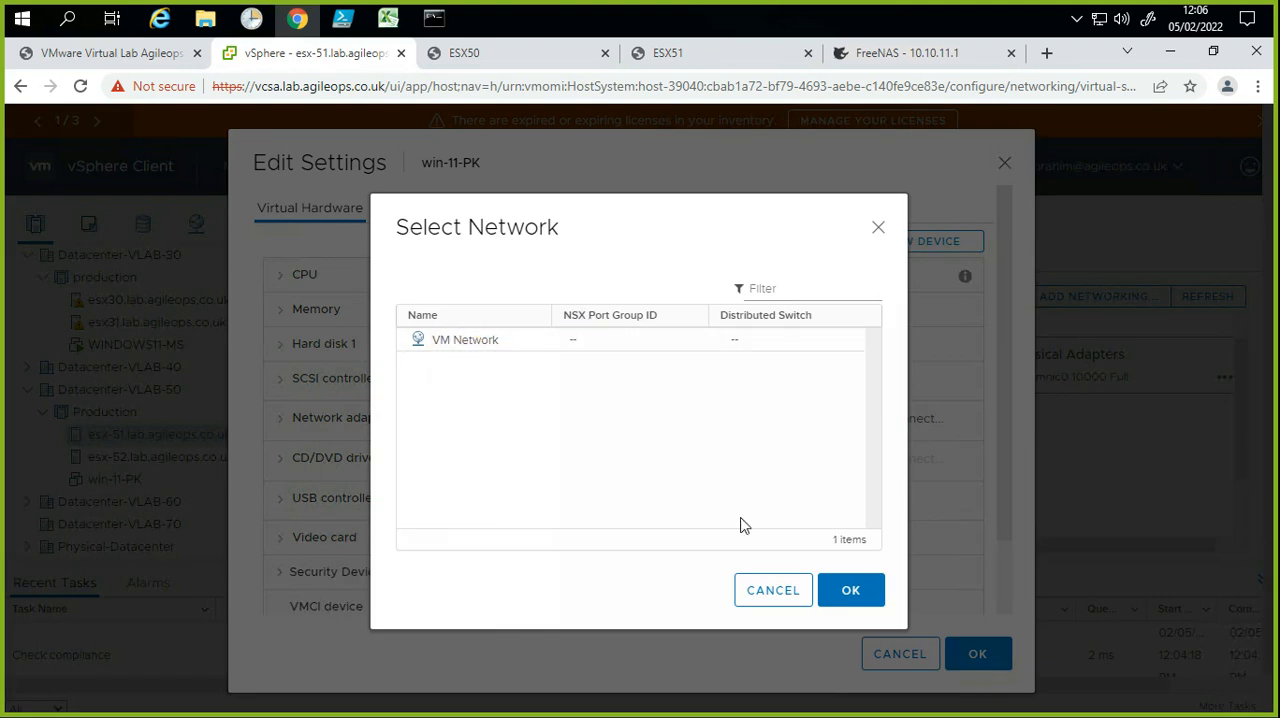
click(764, 579)
click(724, 404)
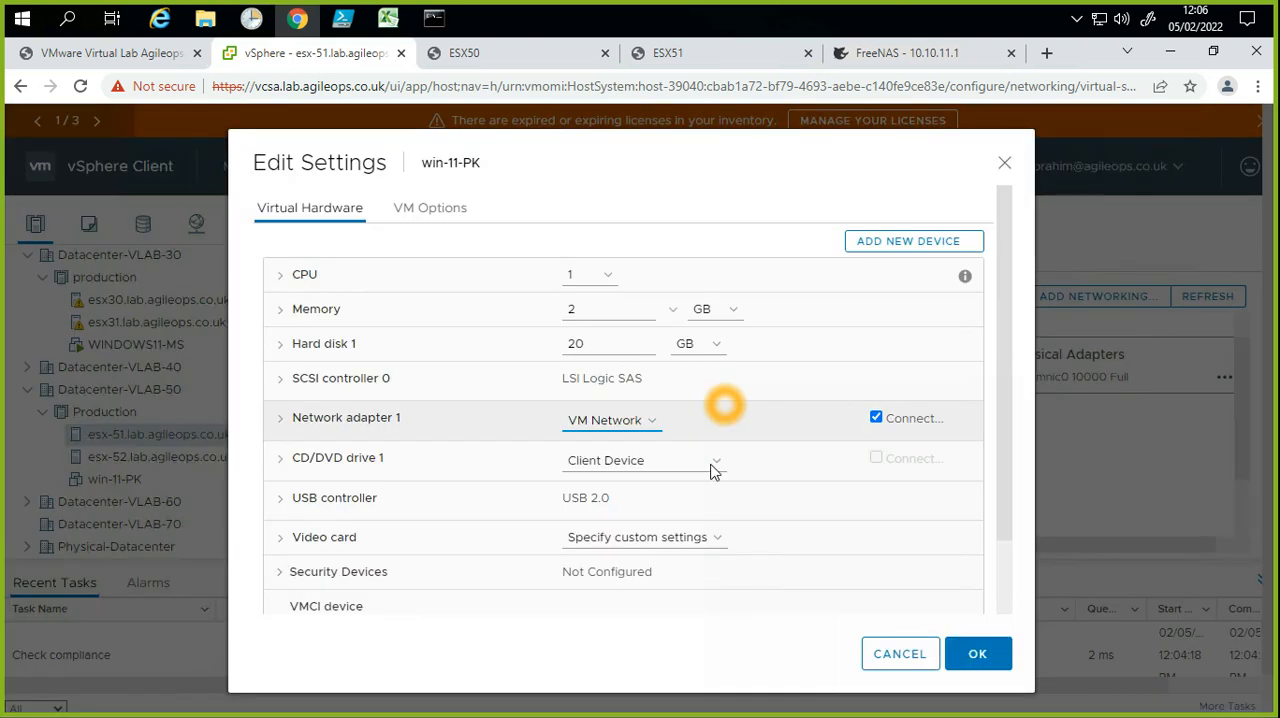
Step: Cancel editing win-11-PK's settings and start adding a Virtual Machine Port Group for a Standard Switch on esx-51
click(866, 660)
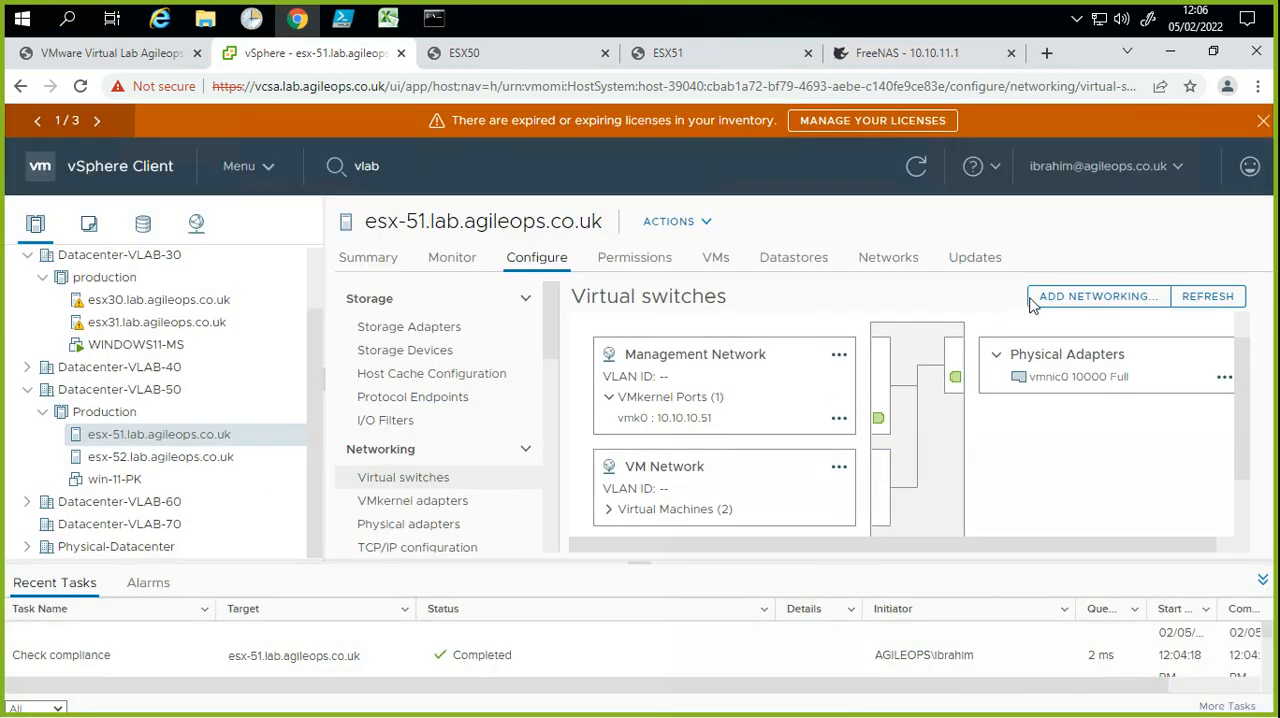
click(1044, 303)
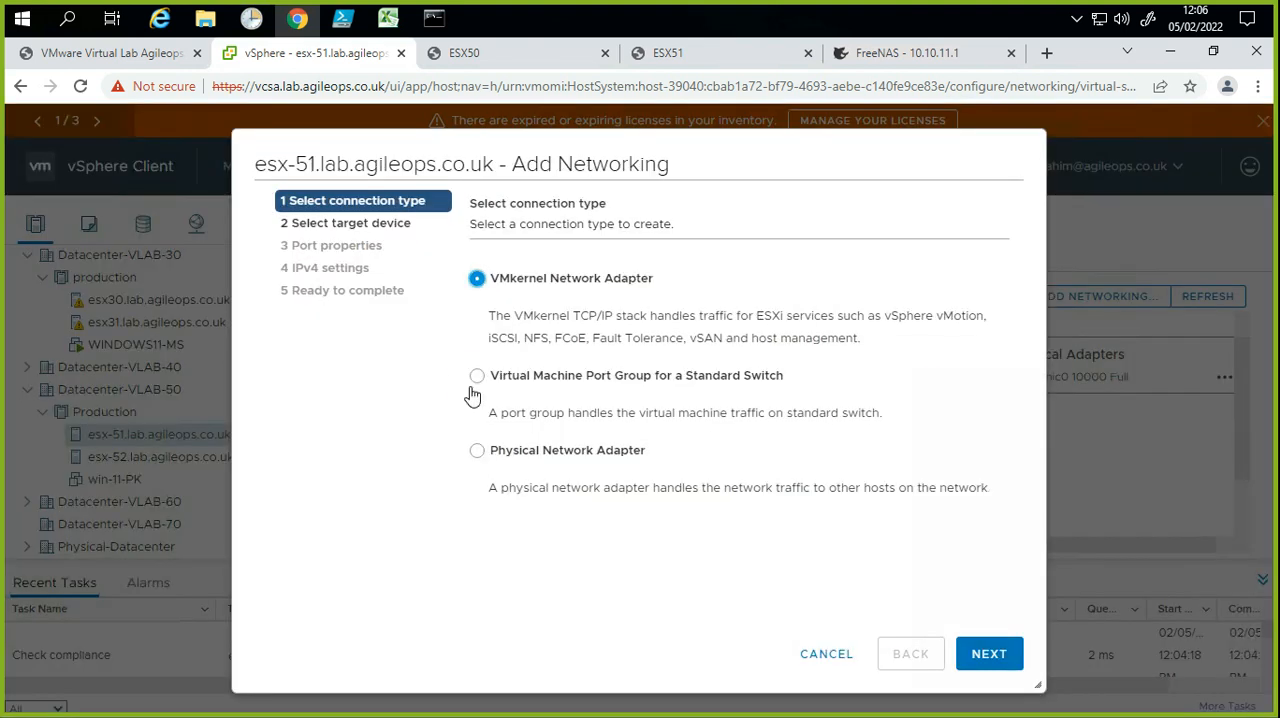
click(476, 379)
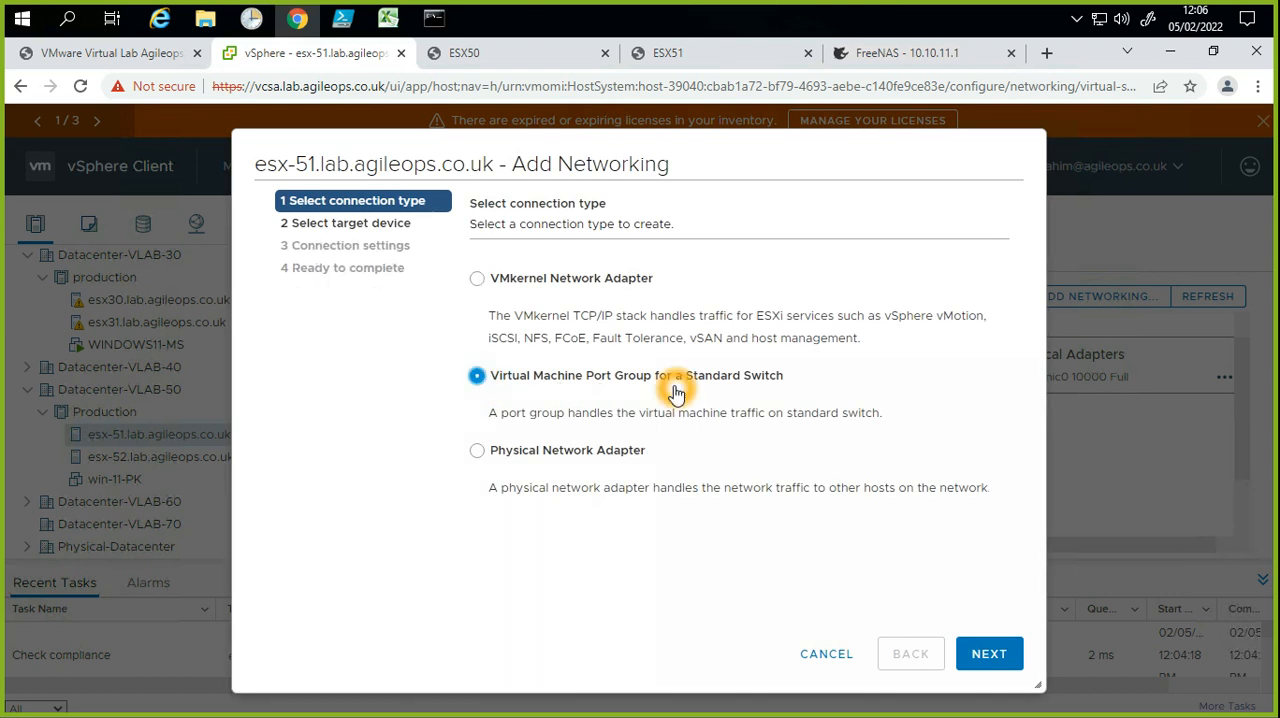
click(778, 376)
click(993, 658)
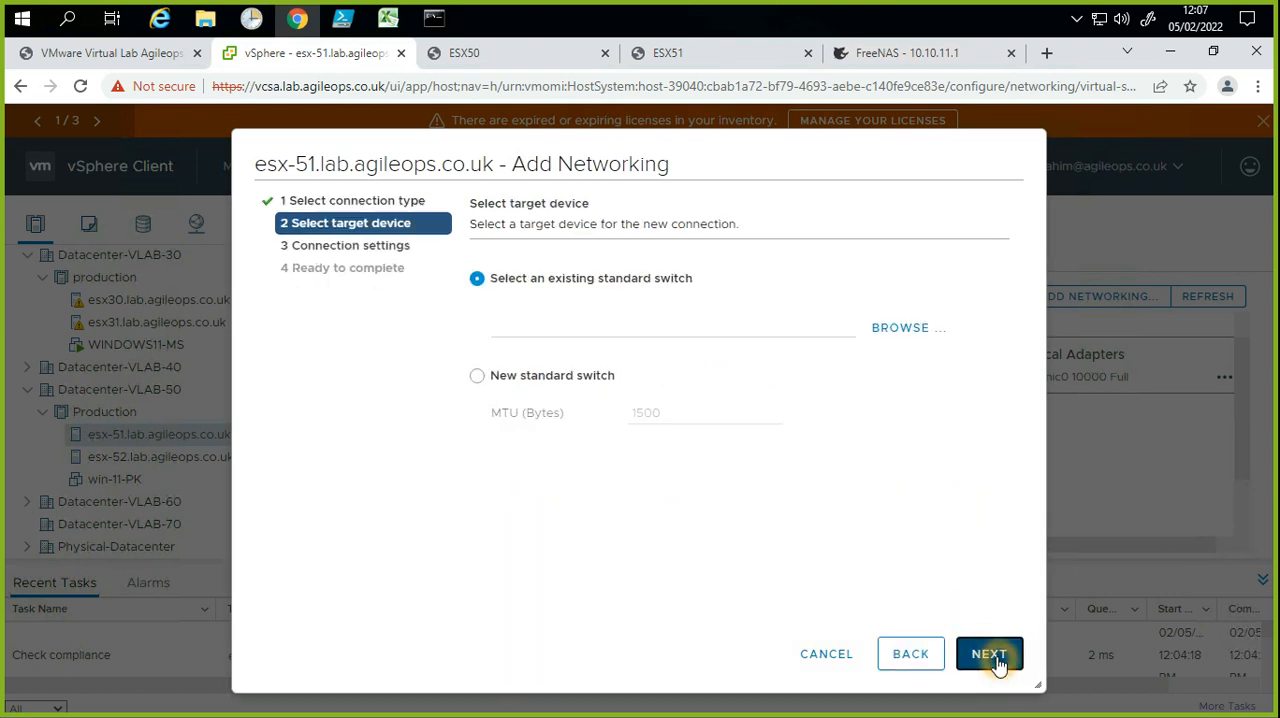
Step: Select the existing standard switch vSwitch0 as the target device for esx-51's new port group
click(648, 331)
click(657, 297)
click(523, 420)
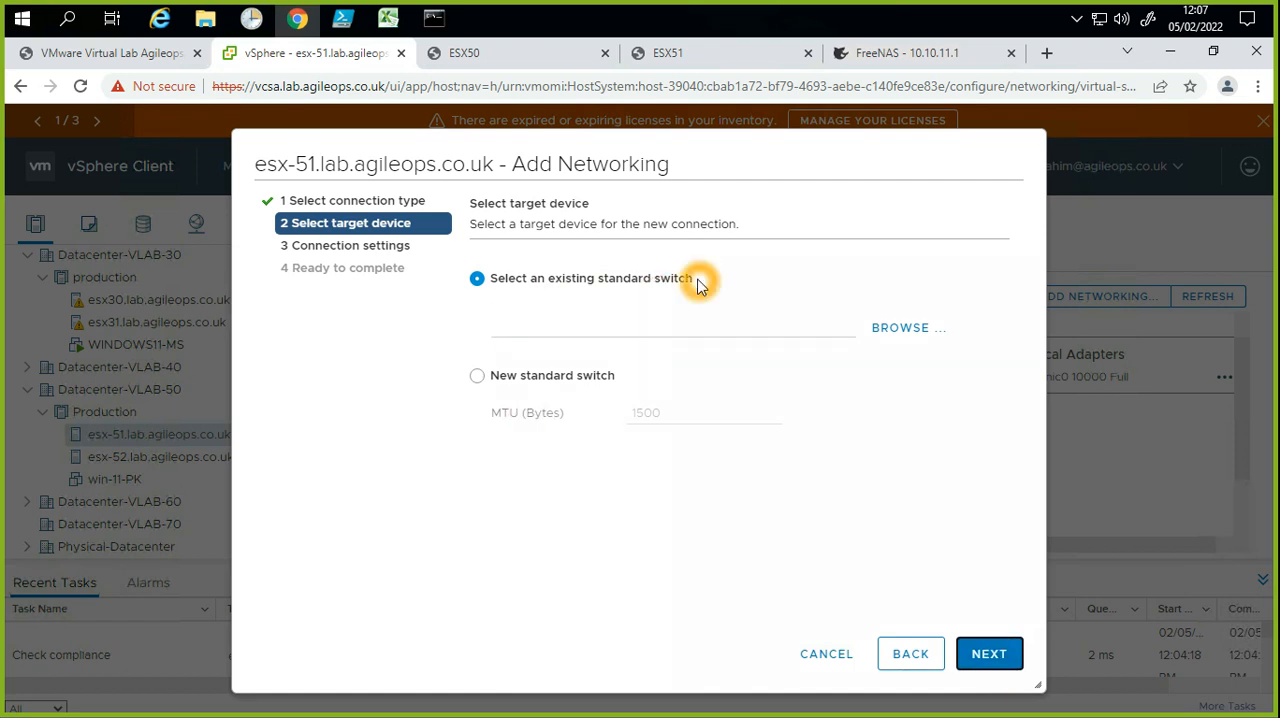
click(878, 330)
click(880, 331)
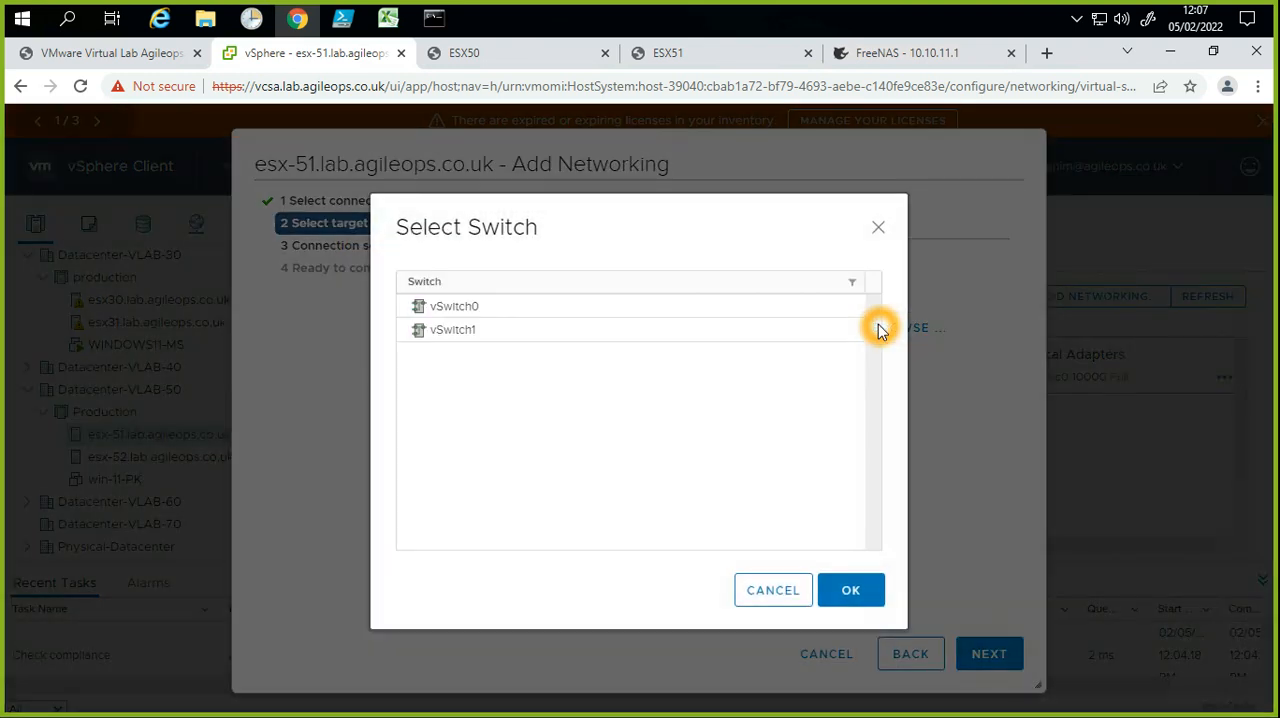
click(612, 325)
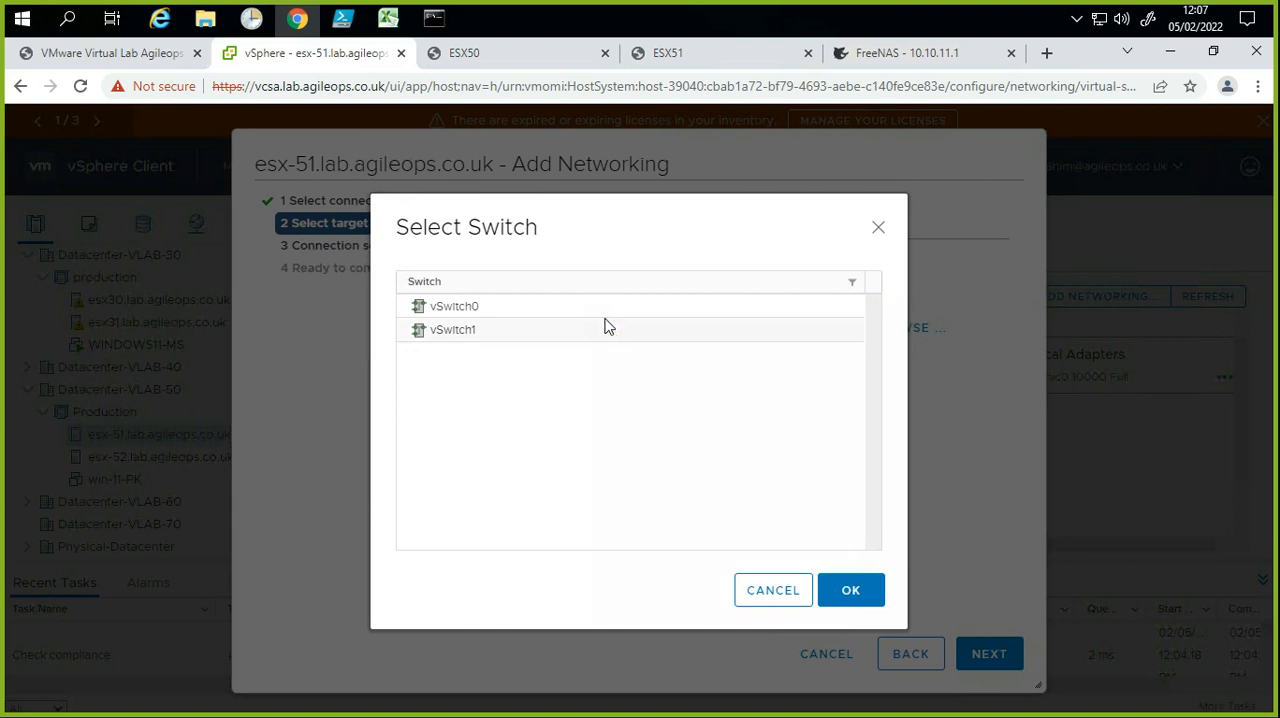
click(599, 310)
click(858, 612)
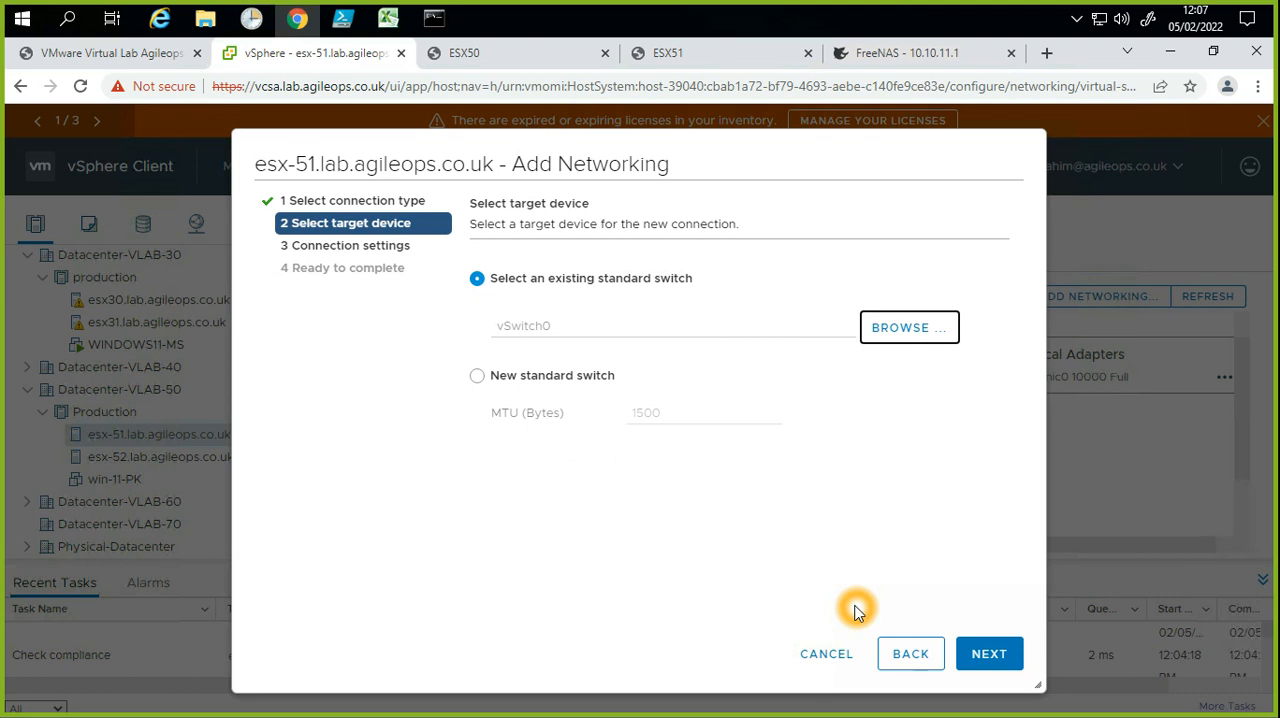
click(988, 655)
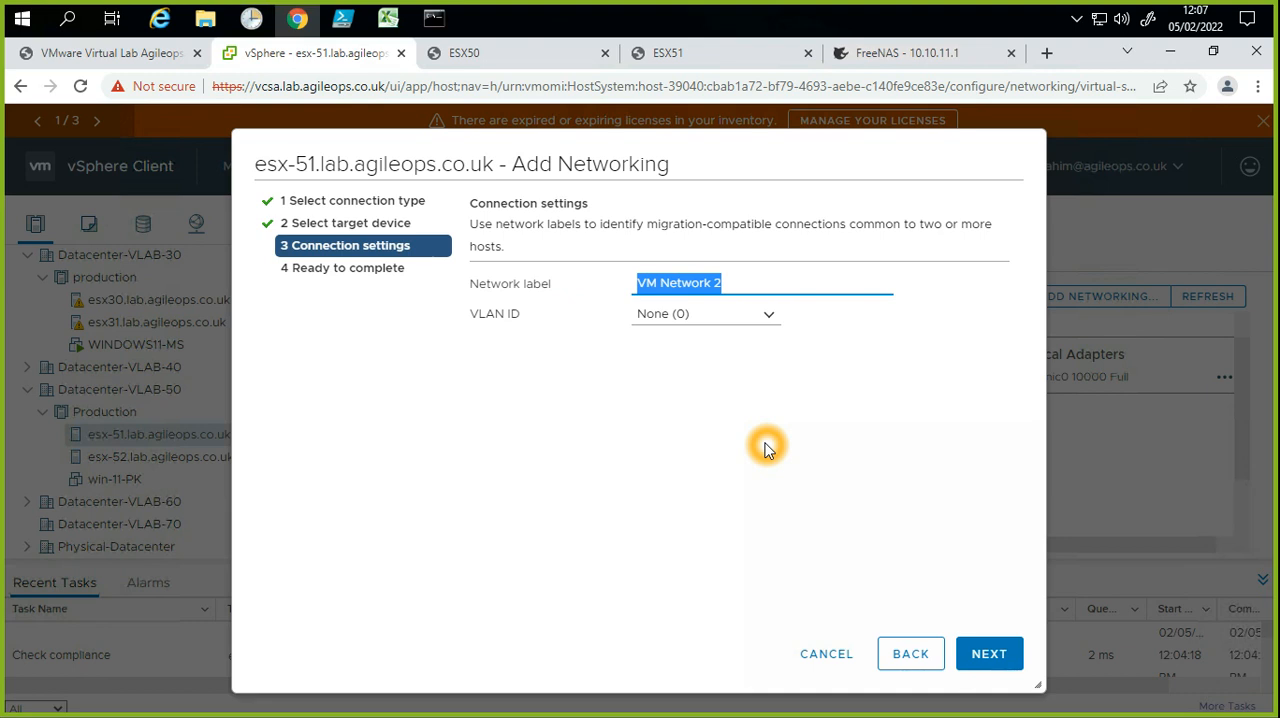
Step: Replace the network label with VM-Traffic-VLAN500 and check the VLAN ID options, keeping None (0)
key(BackSpace)
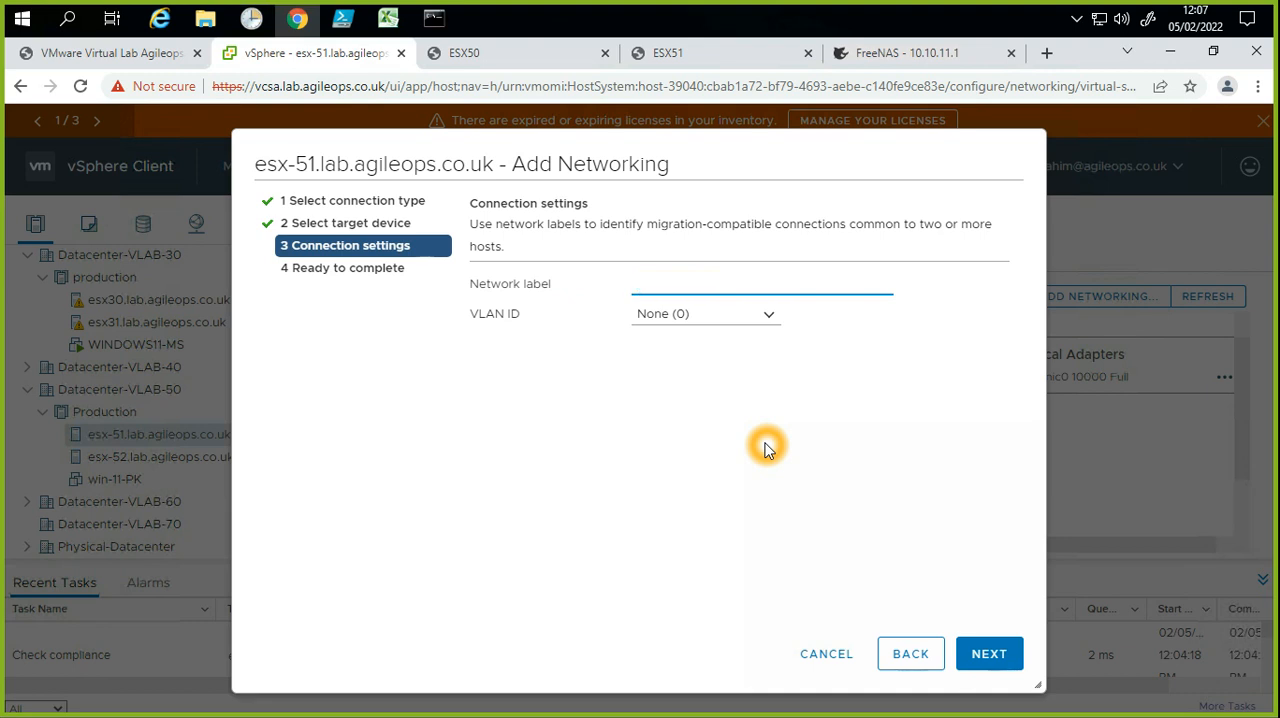
text(vm)
click(766, 318)
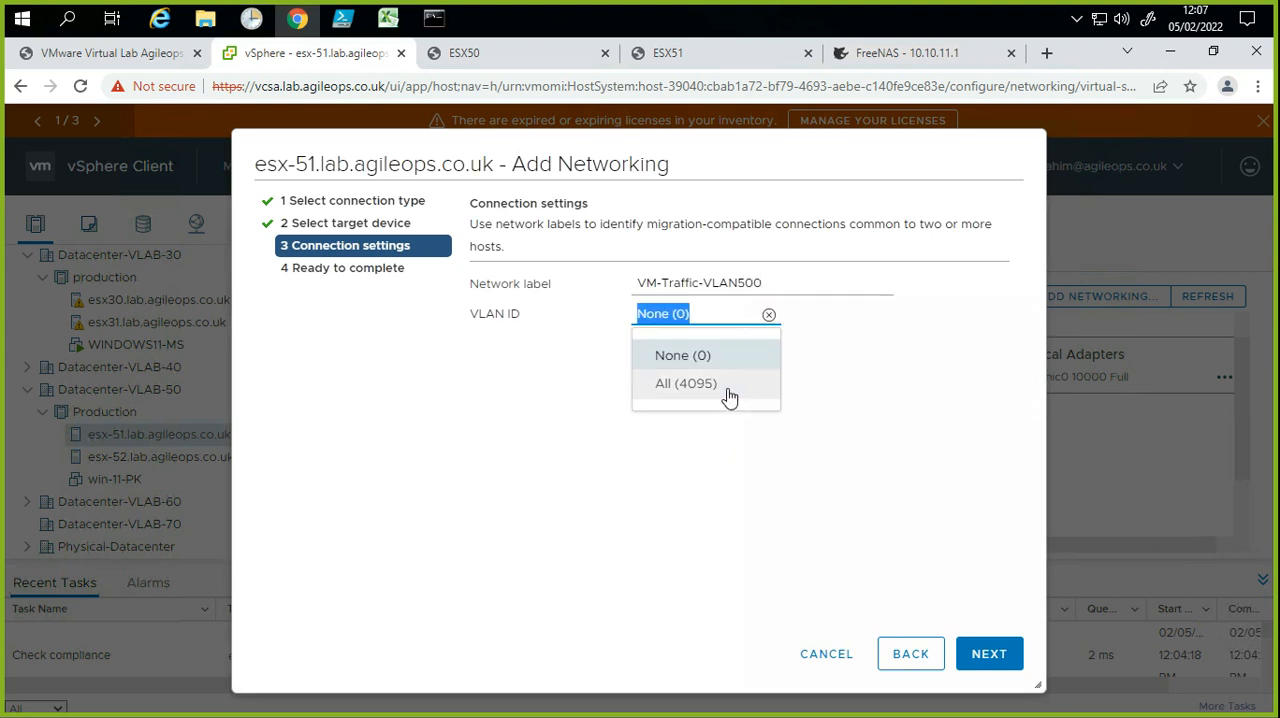
click(509, 341)
click(660, 319)
click(691, 314)
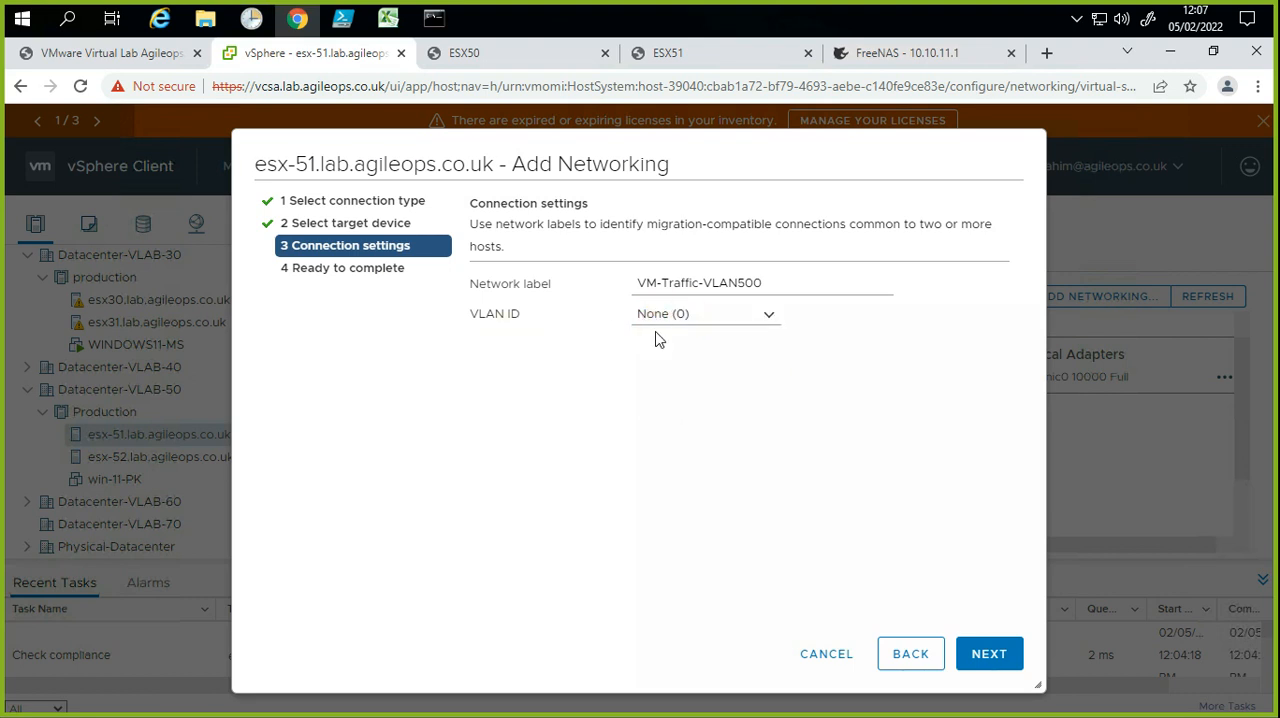
click(687, 333)
click(572, 360)
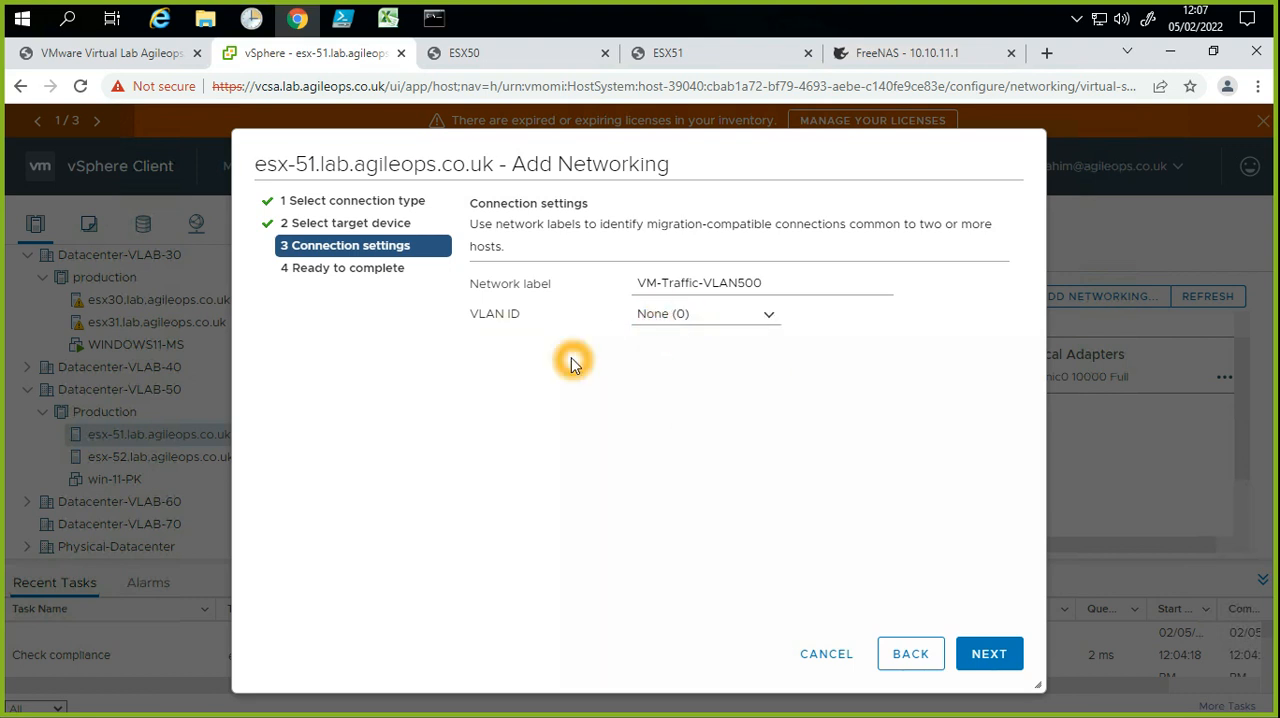
Step: Extend the network label to VM-Traffic-VLAN500-UAT, copy it, and finish creating the port group on esx-51
click(760, 282)
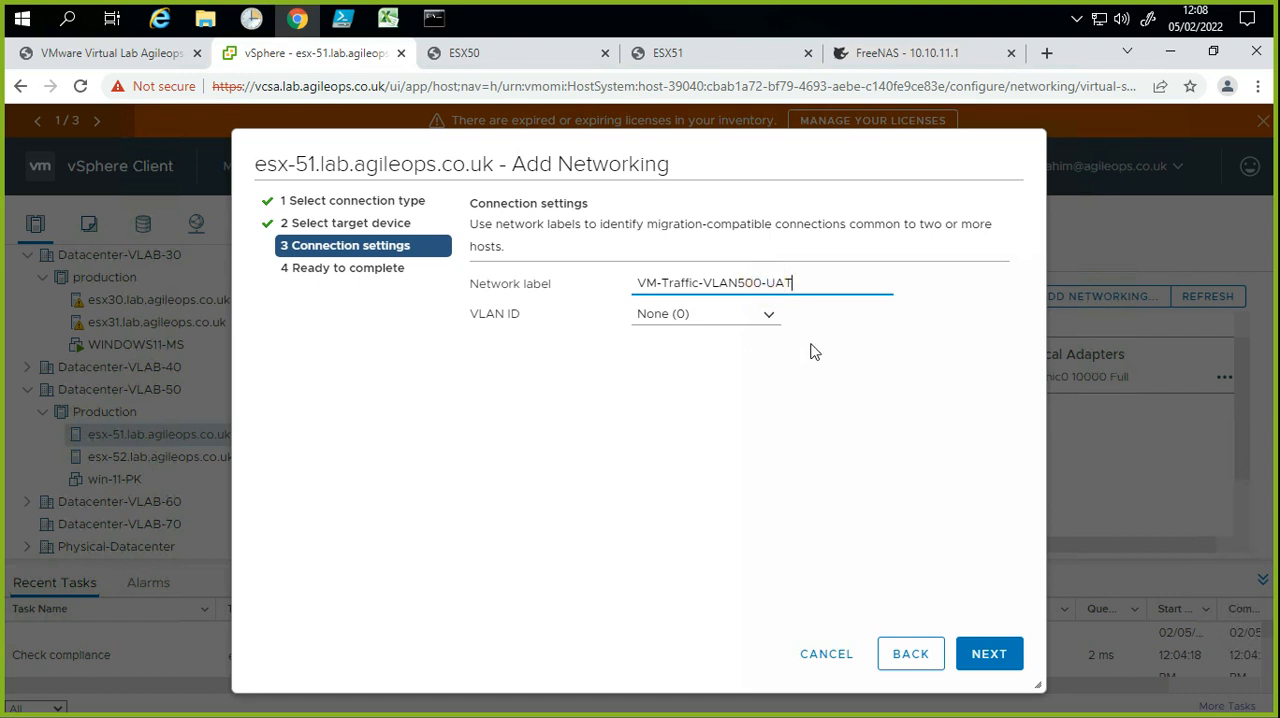
drag(813, 282, 645, 273)
key(ctrl+c)
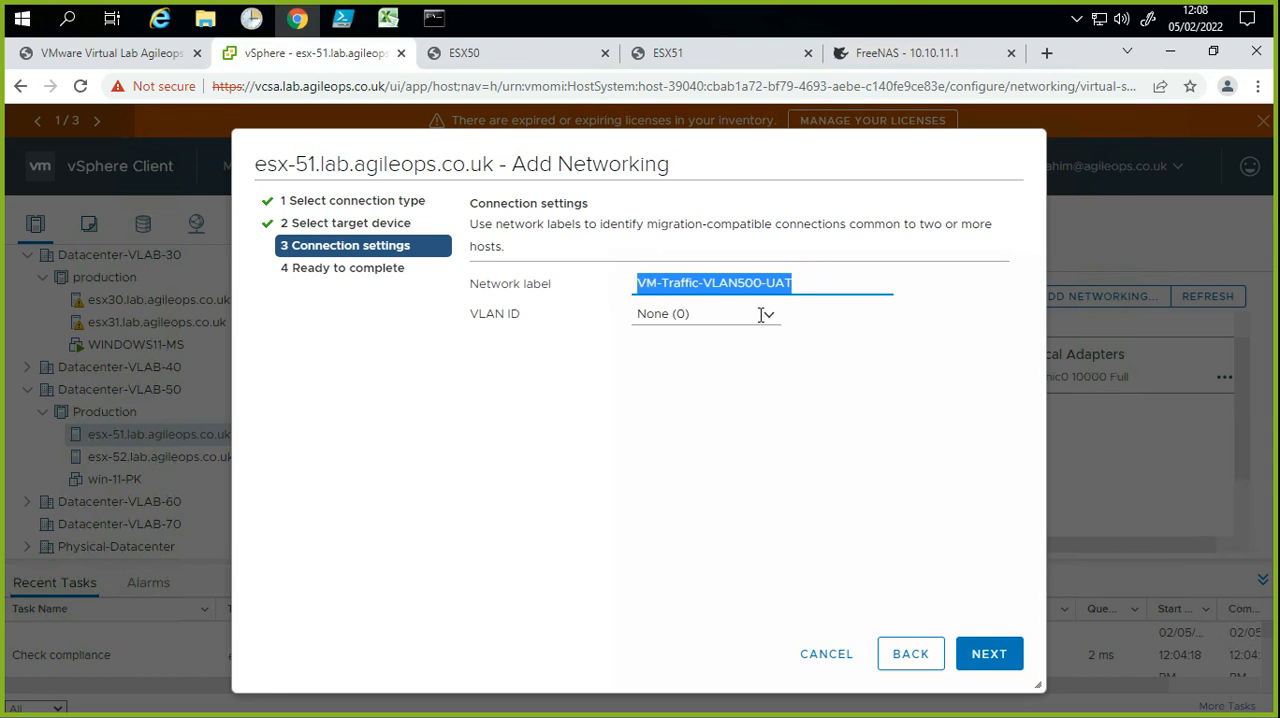
click(990, 655)
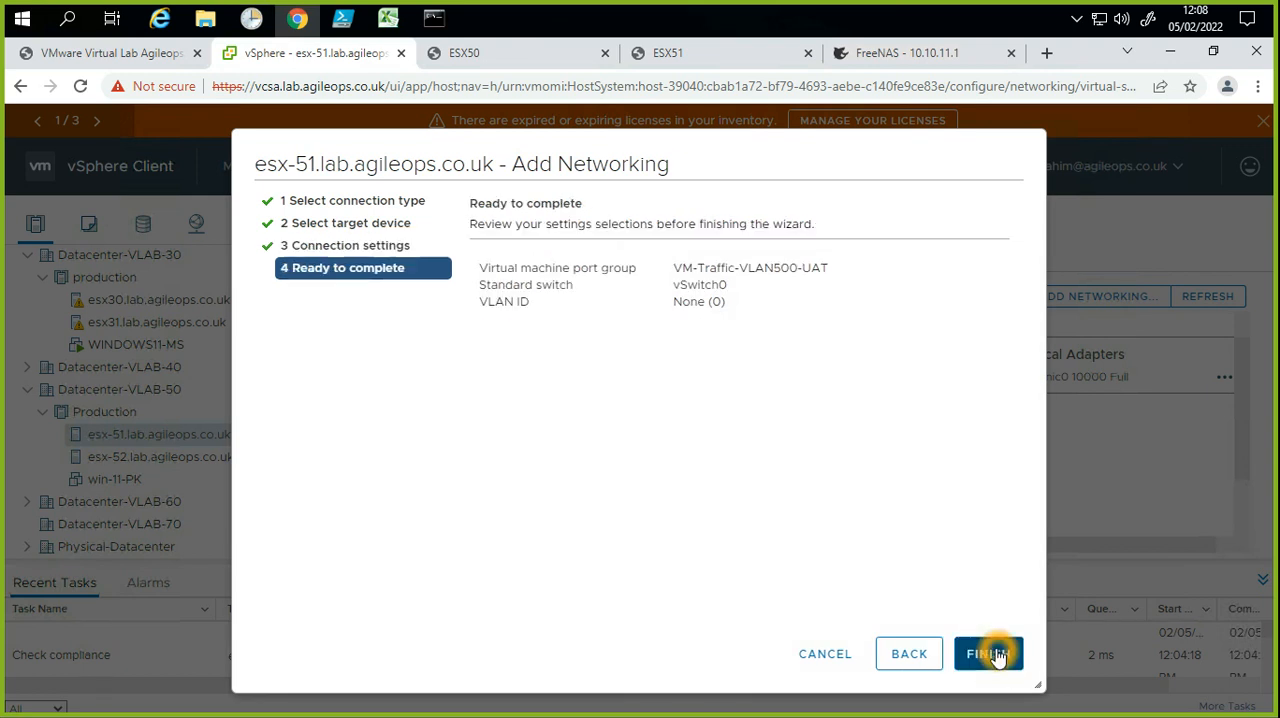
click(993, 654)
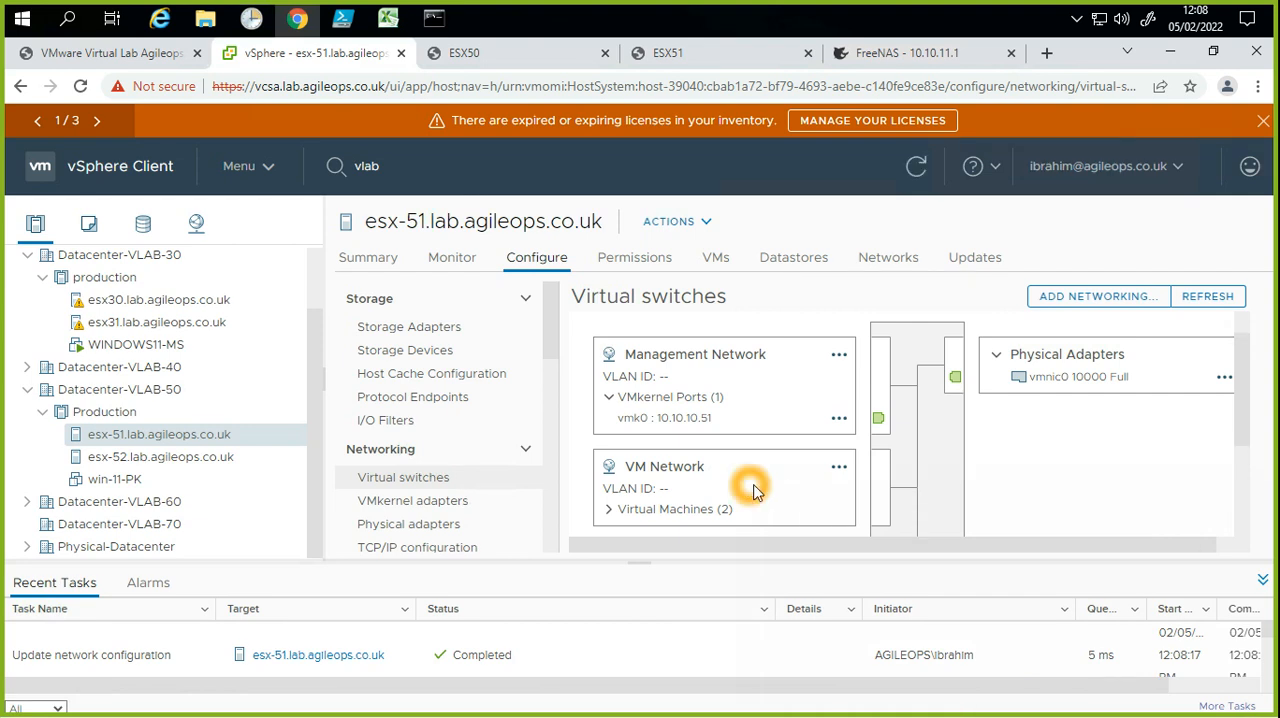
scroll(766, 494, down, 3)
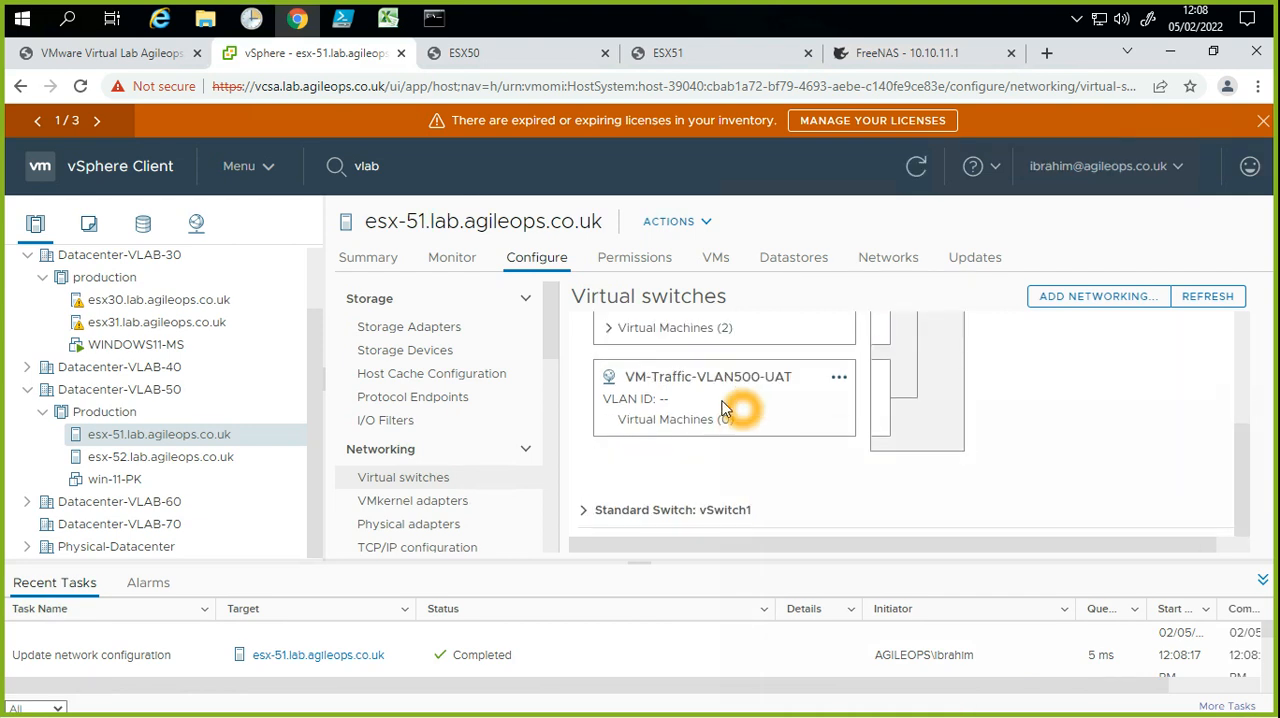
Step: Start adding a Virtual Machine Port Group for a Standard Switch on esx-52
click(193, 460)
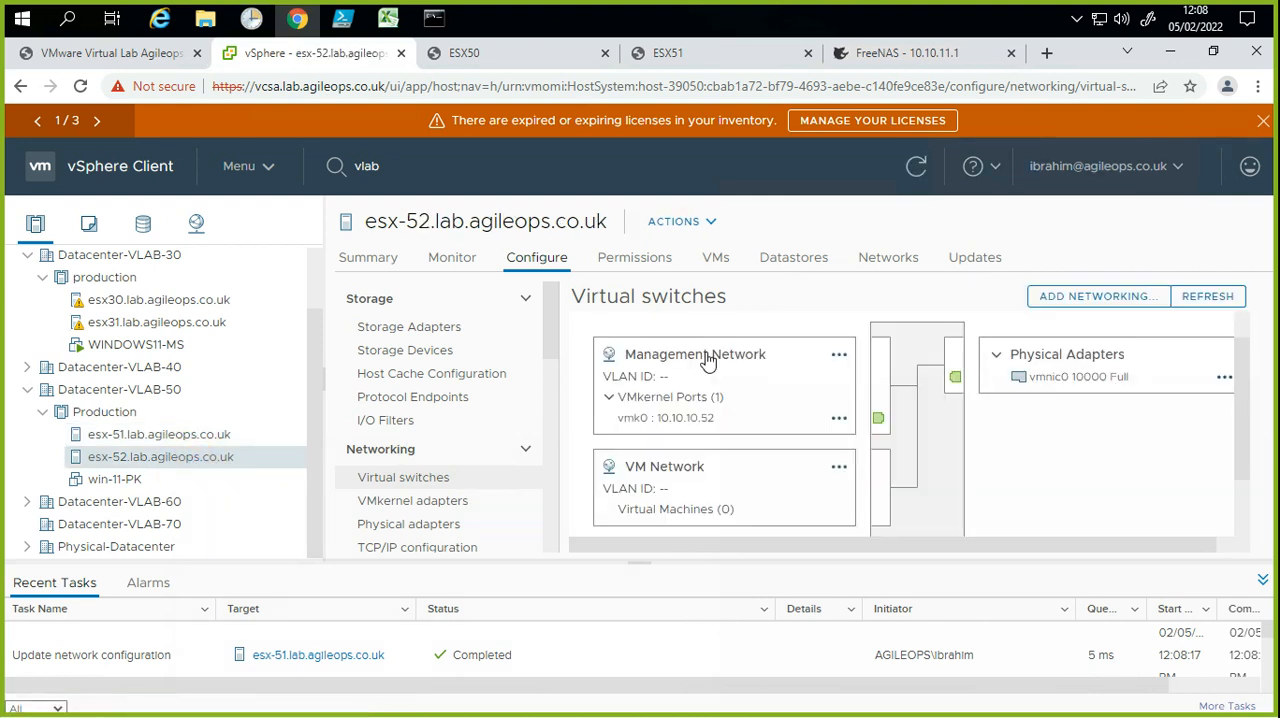
click(1076, 300)
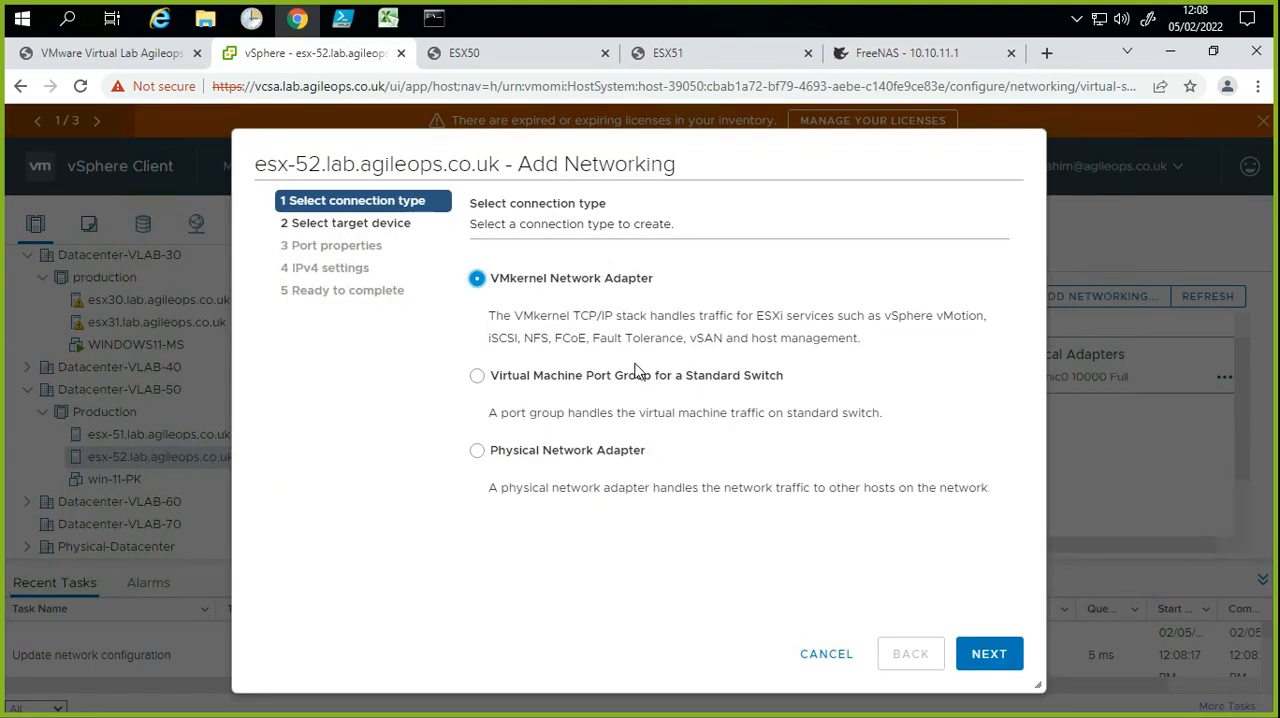
click(574, 384)
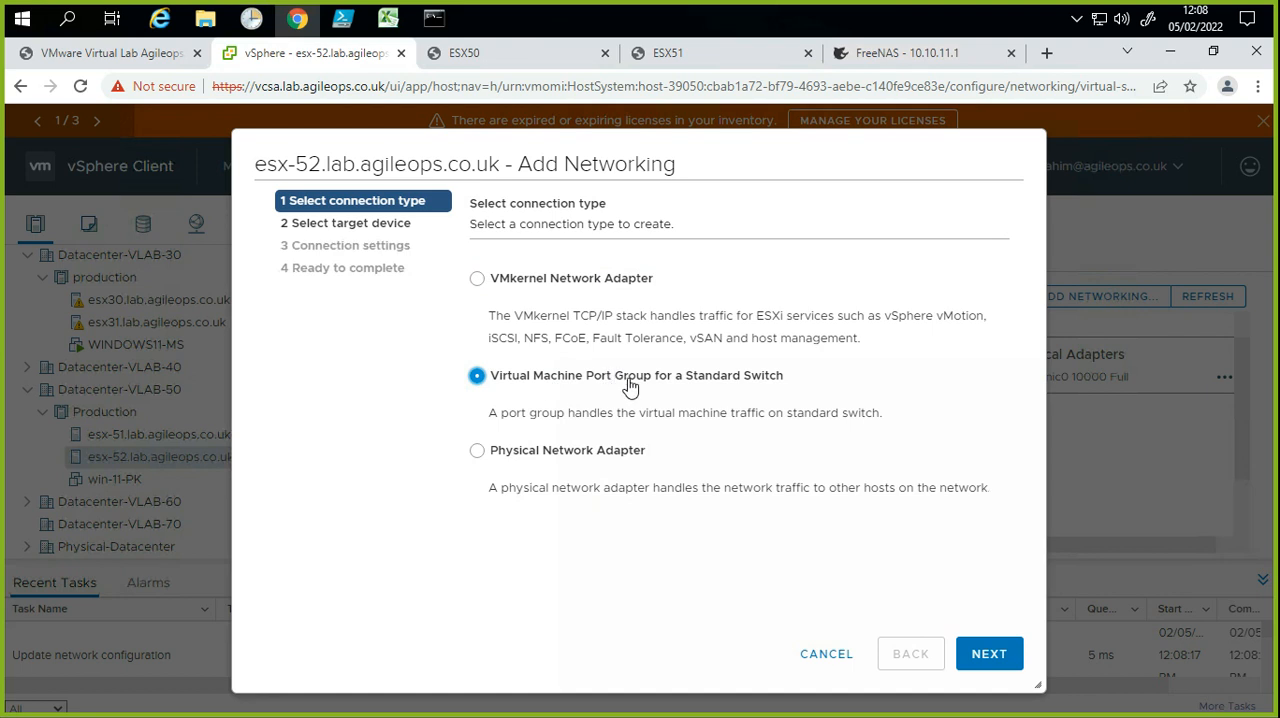
click(993, 656)
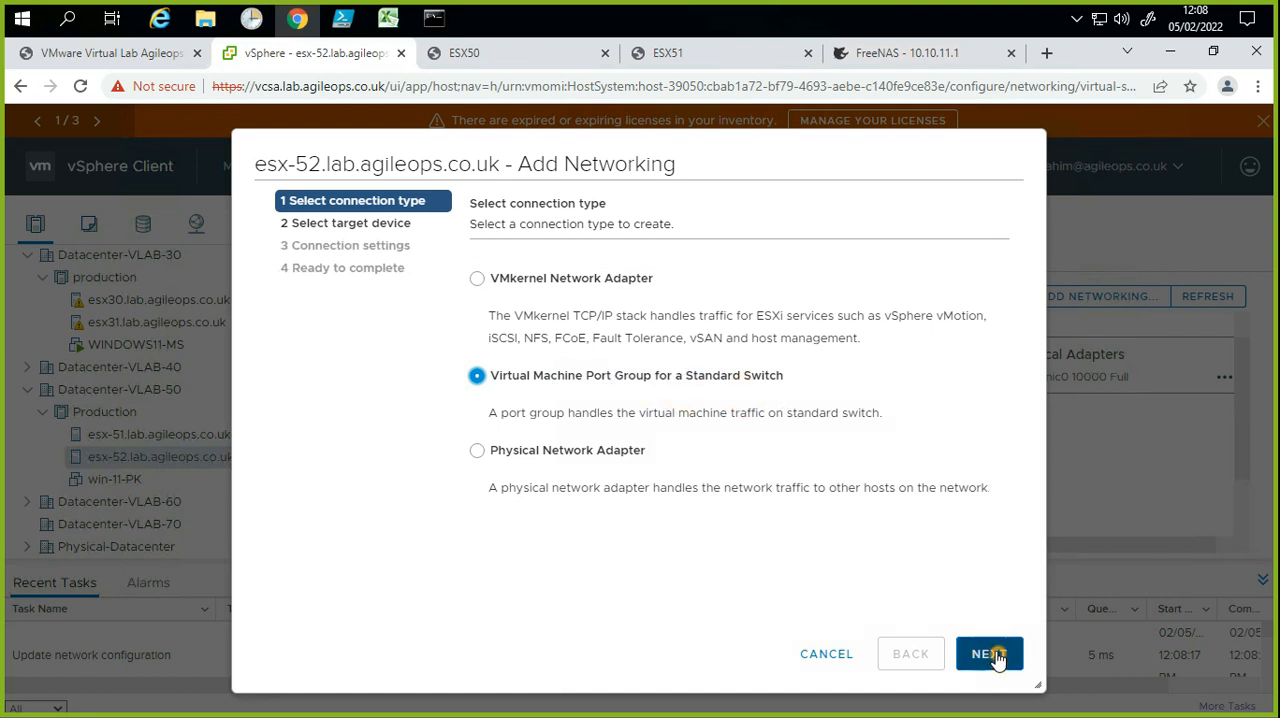
Step: Select the existing standard switch vSwitch0 as the target device for esx-52's new port group
click(665, 374)
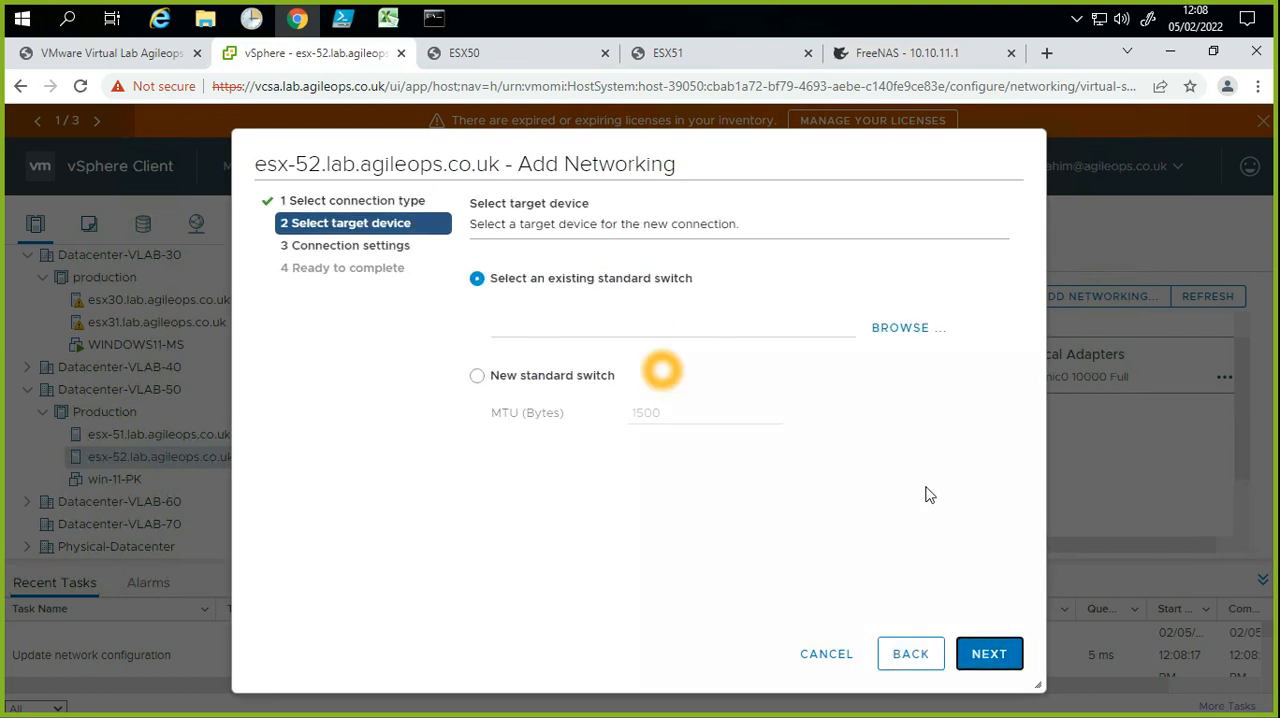
click(1015, 658)
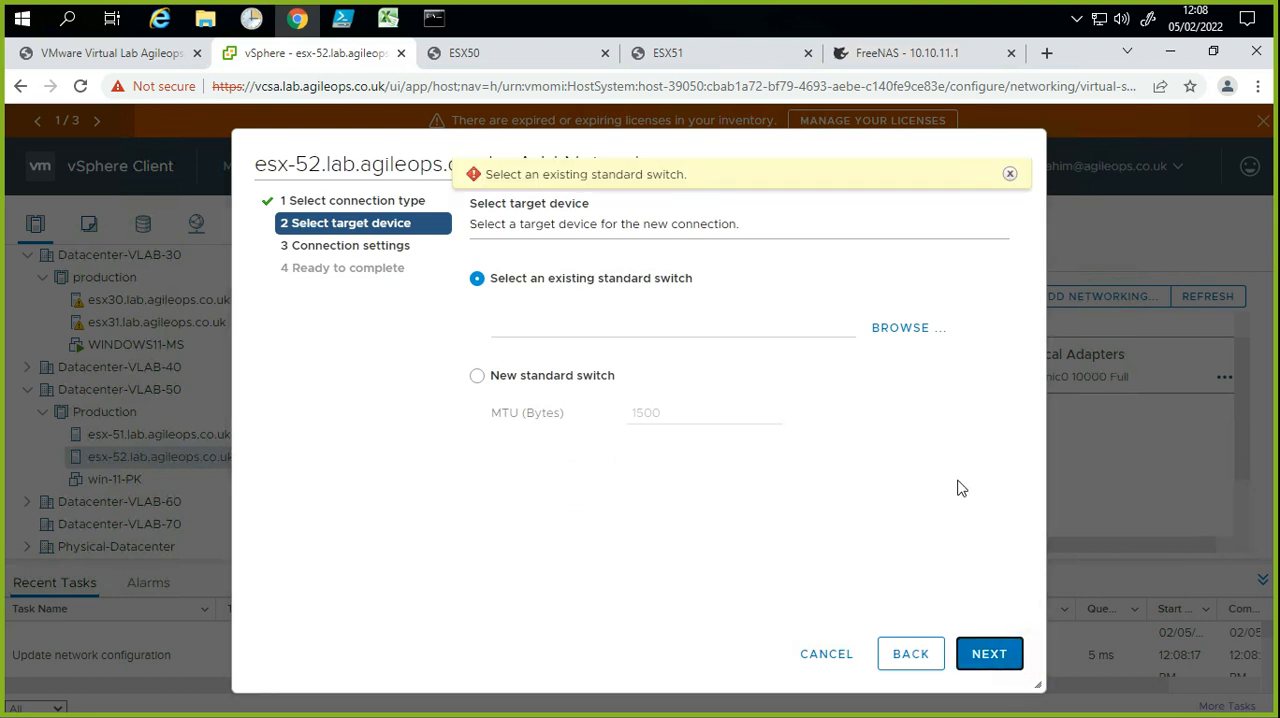
click(905, 330)
click(609, 313)
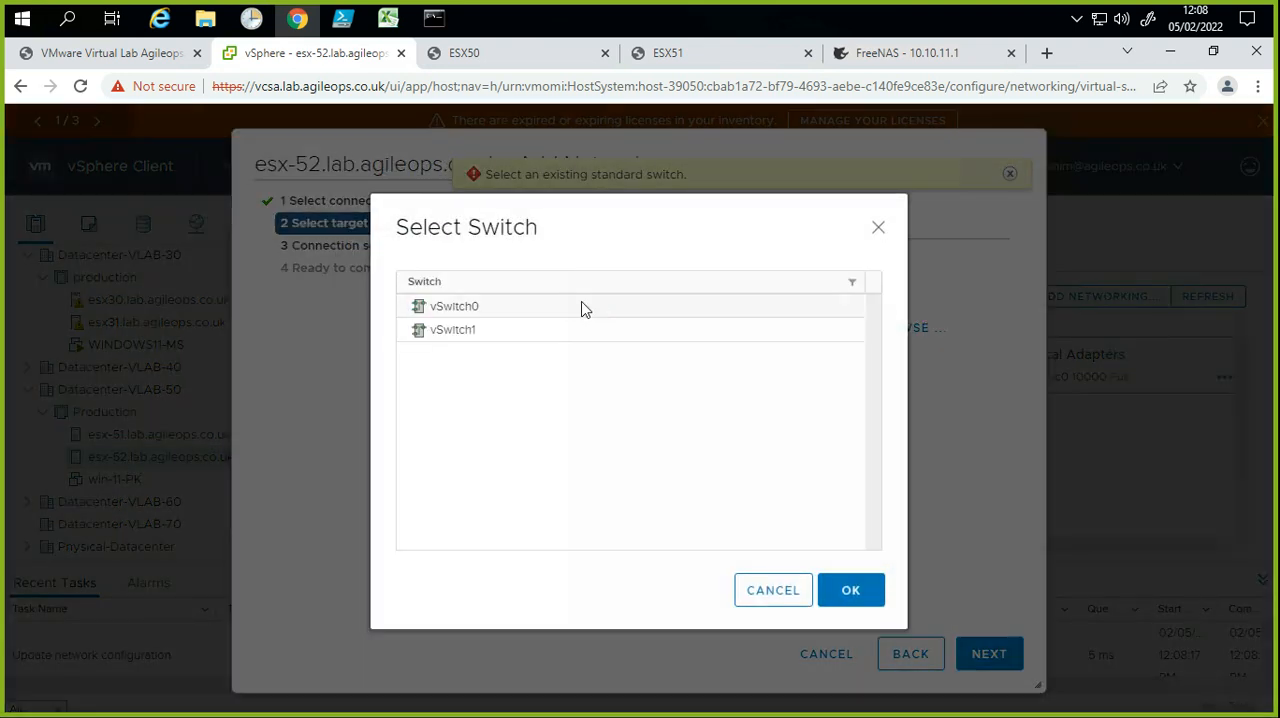
click(582, 305)
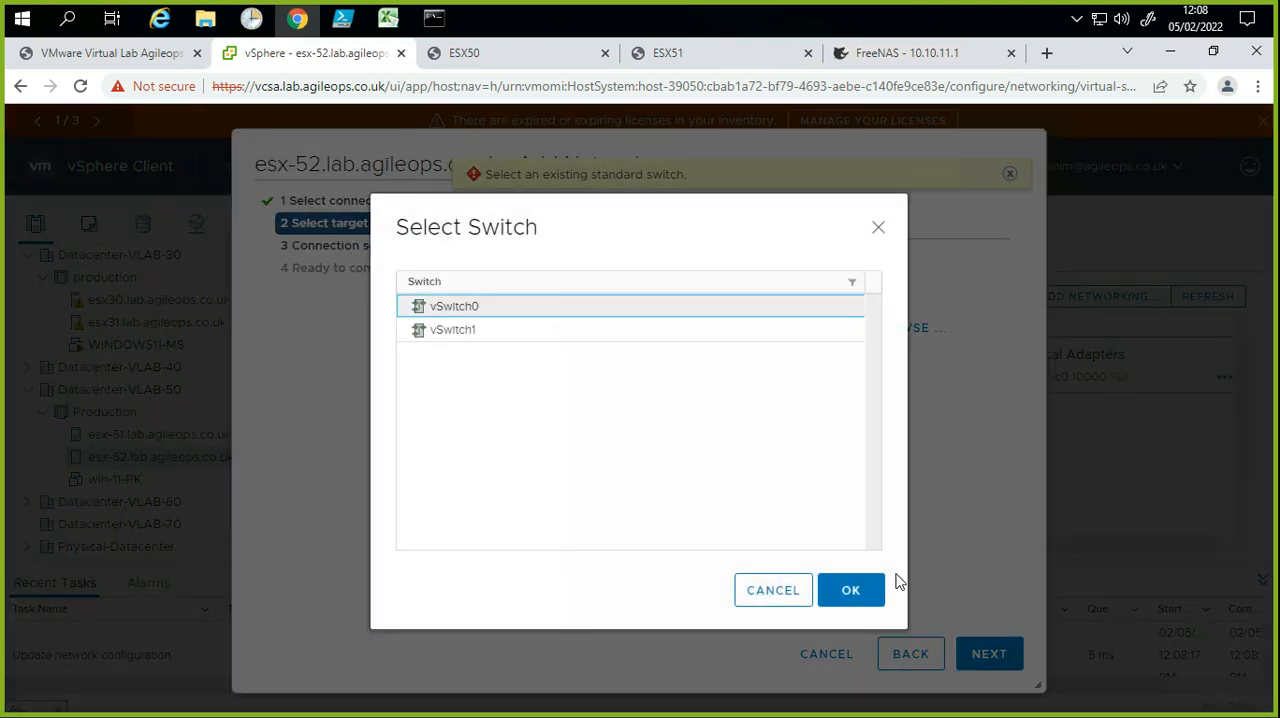
click(860, 592)
click(998, 655)
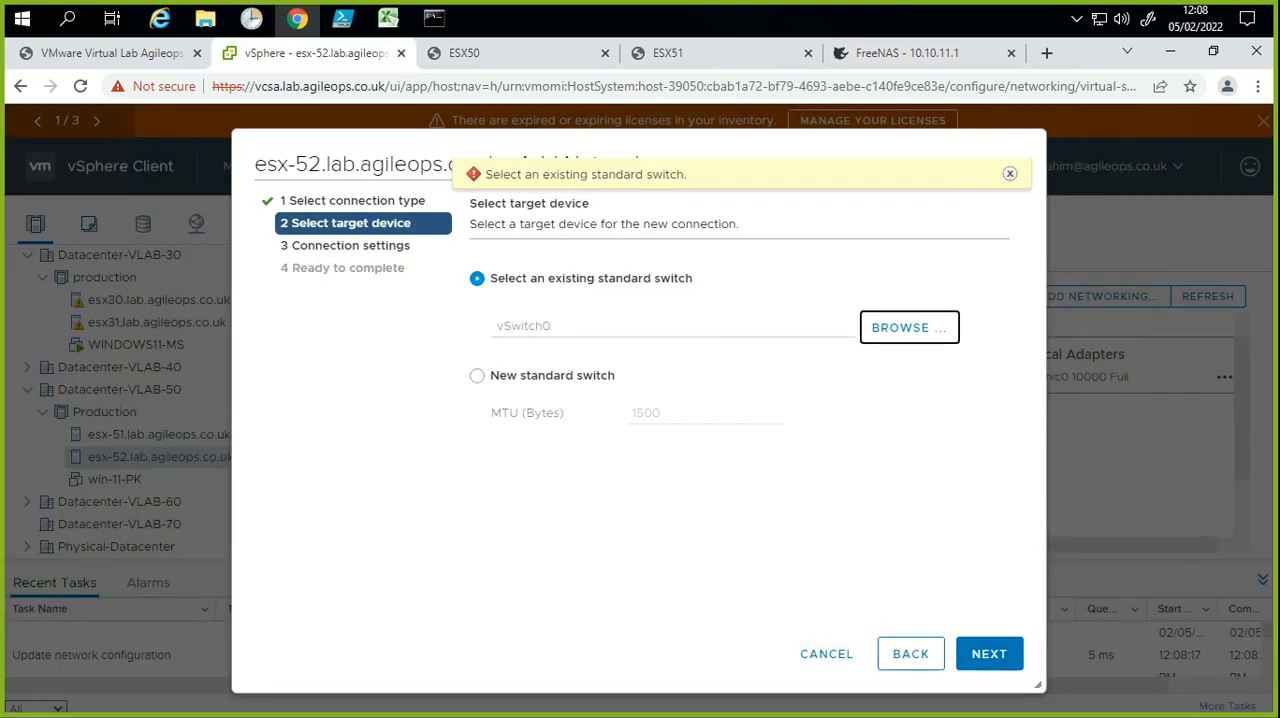
click(990, 652)
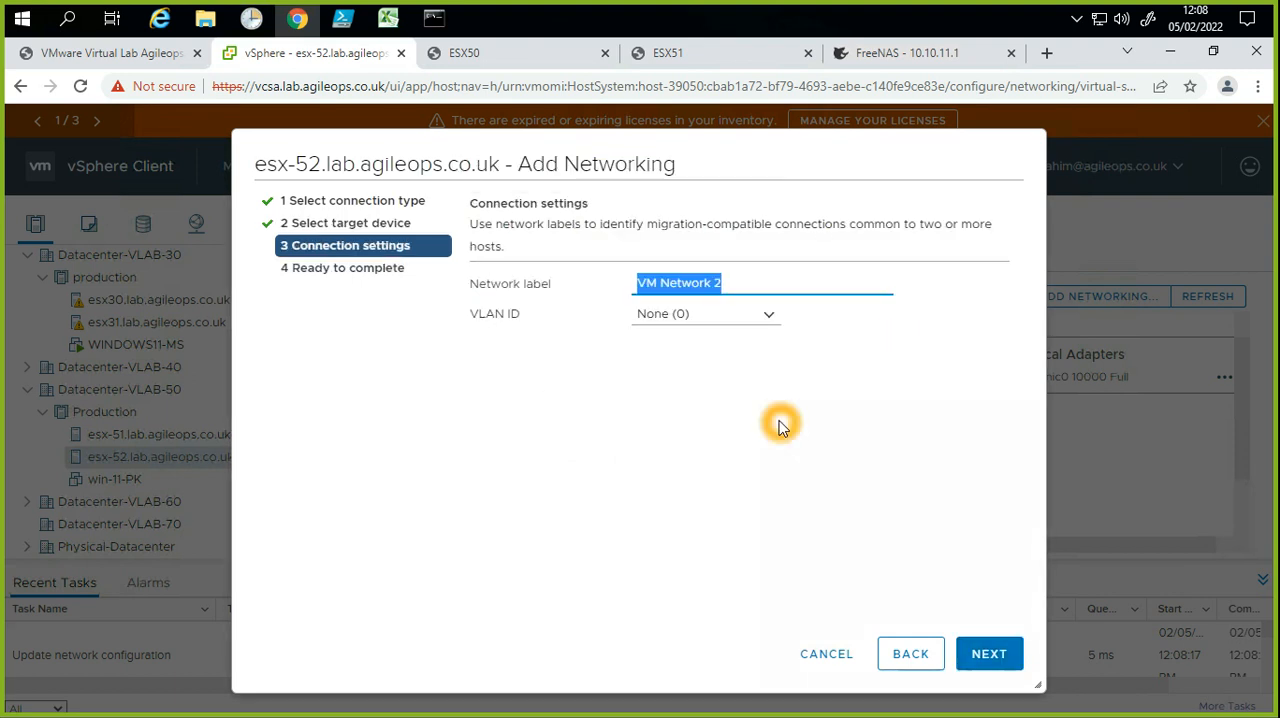
Step: Paste VM-Traffic-VLAN500-UAT as the network label, finish creating esx-52's port group, and select it on the virtual switch
key(ctrl+v)
click(1000, 652)
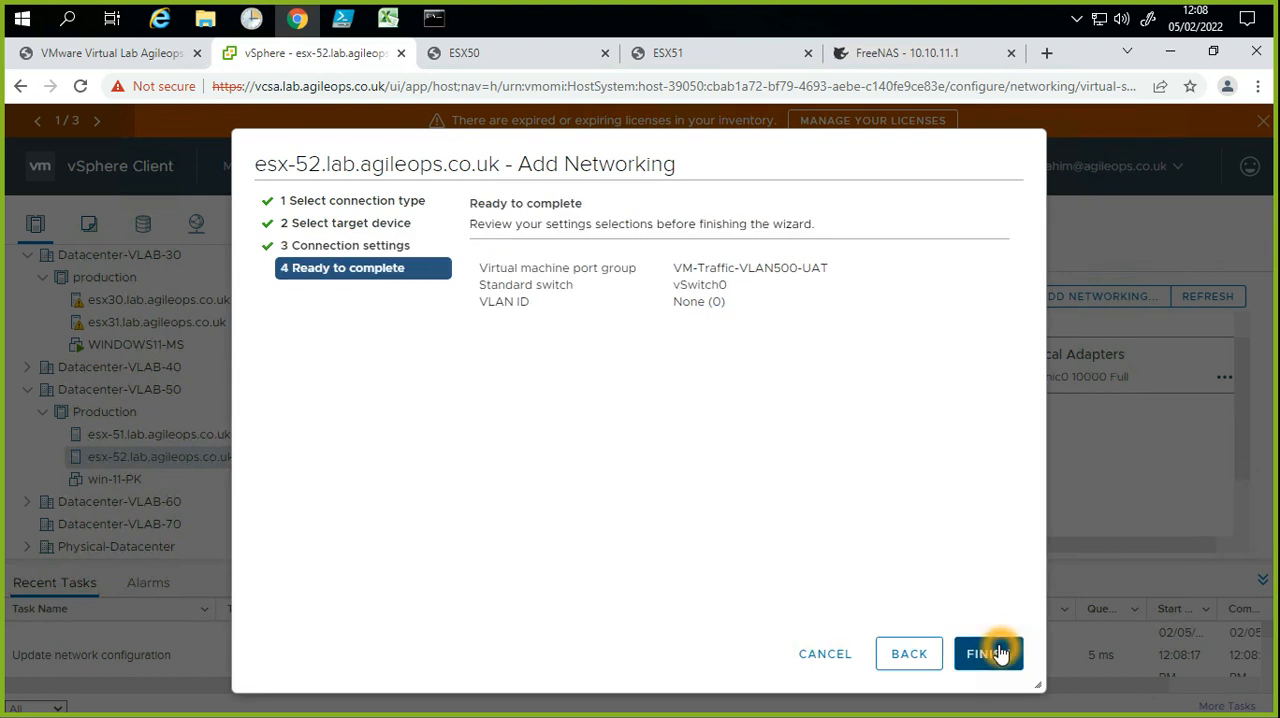
click(788, 395)
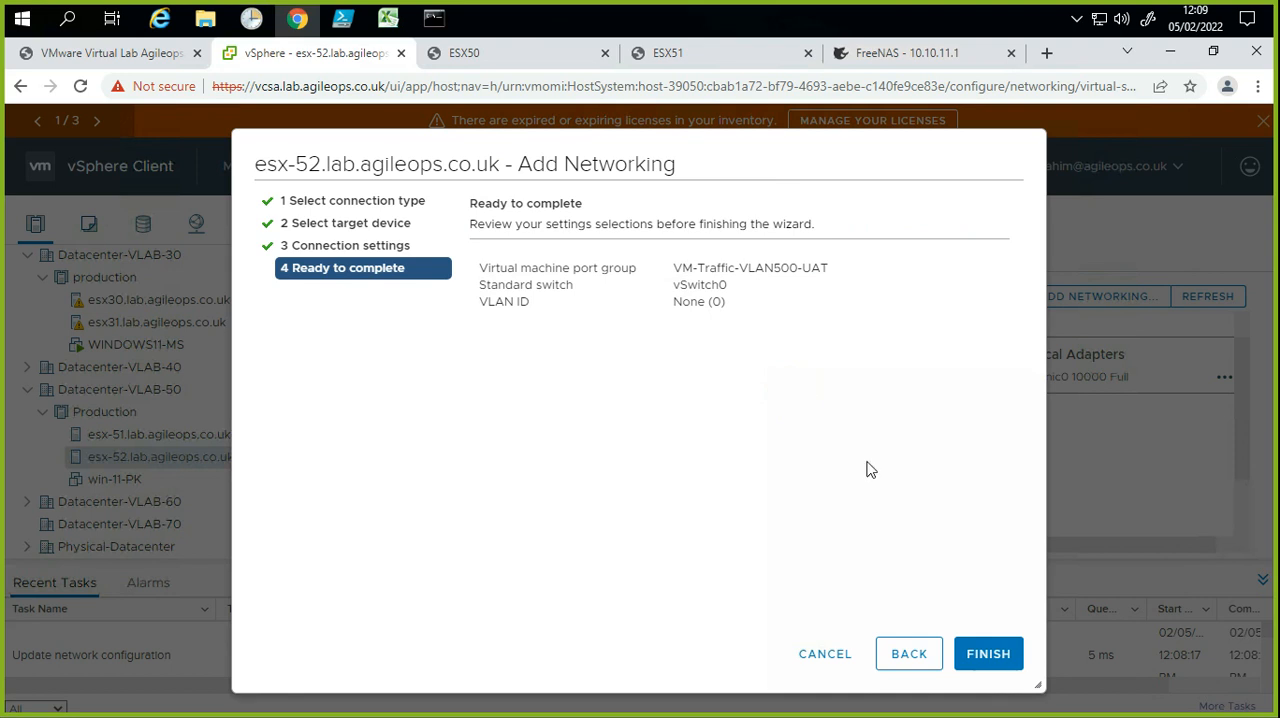
click(1003, 657)
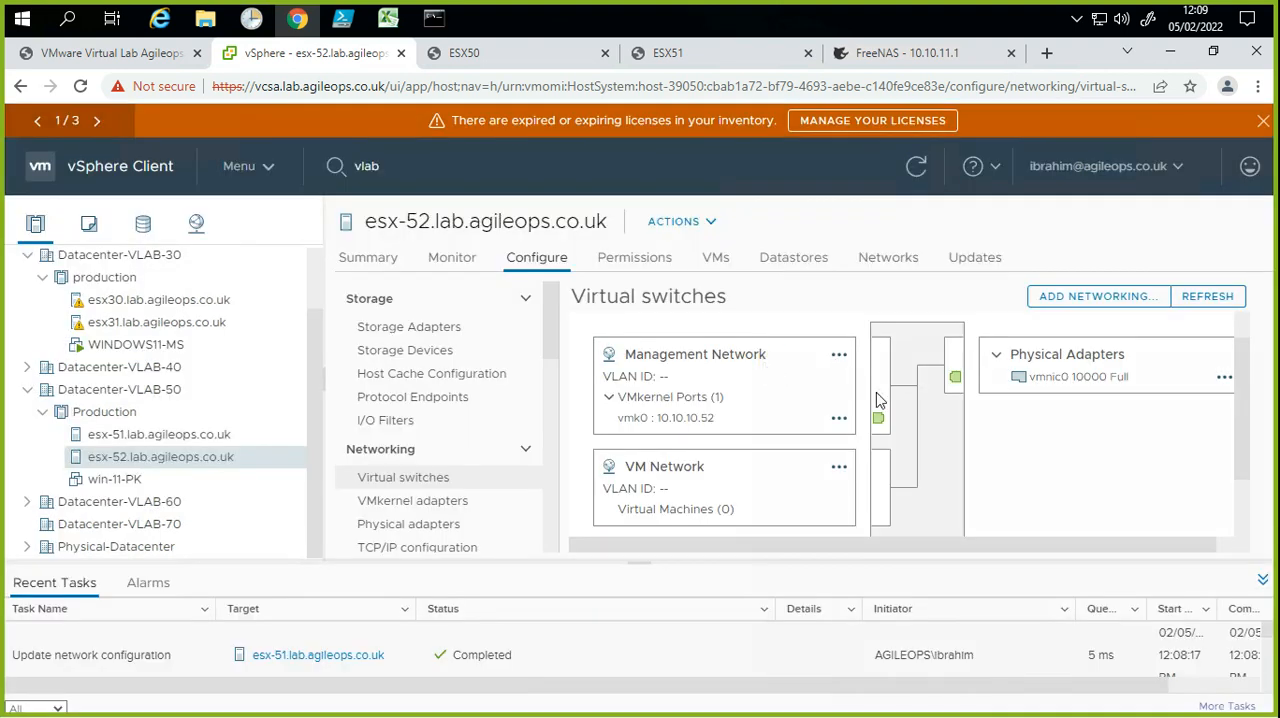
scroll(749, 451, down, 1)
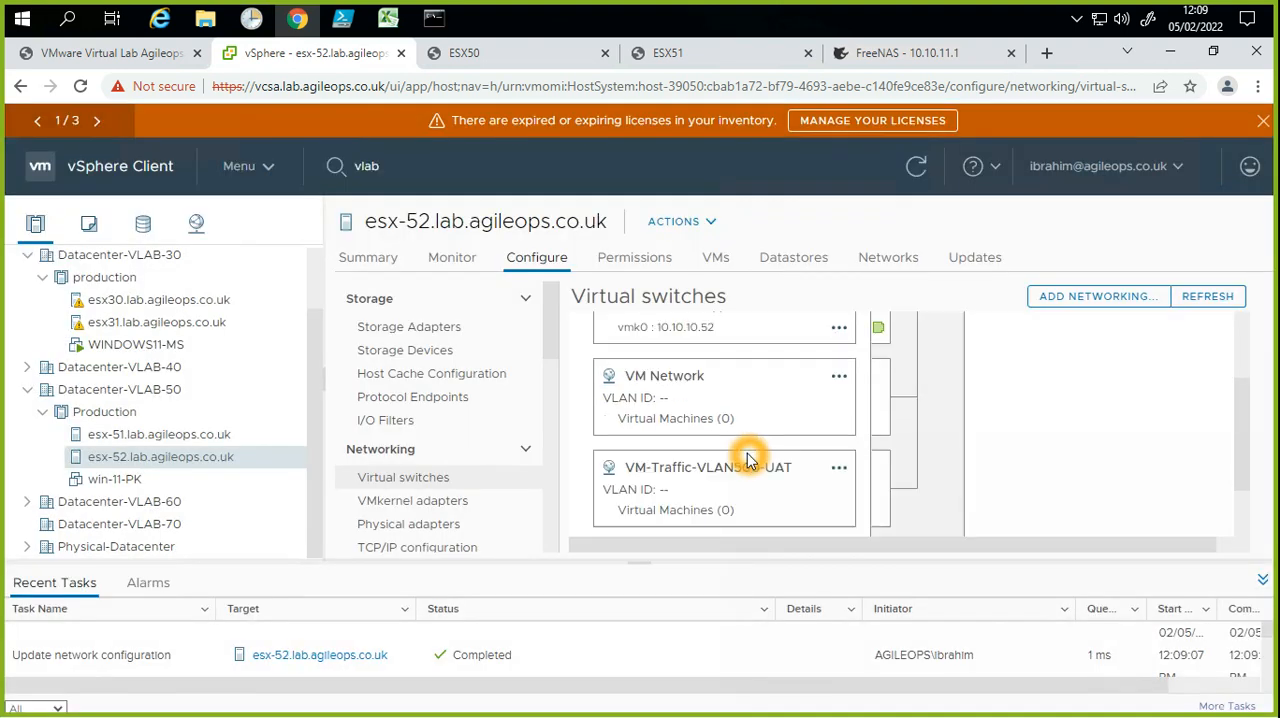
click(686, 483)
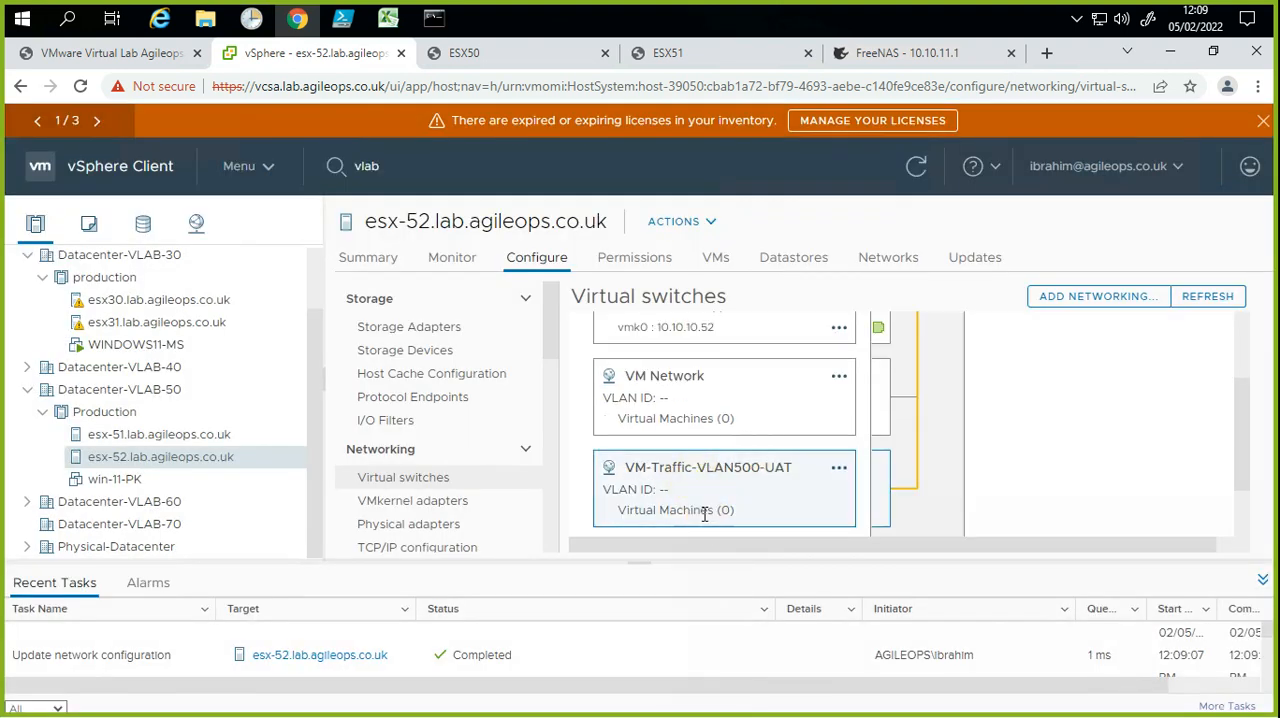
Step: Assign win-11-PK's Network adapter 1 to the VM-Traffic-VLAN500-UAT port group and save the virtual machine's settings
click(178, 436)
scroll(722, 470, down, 3)
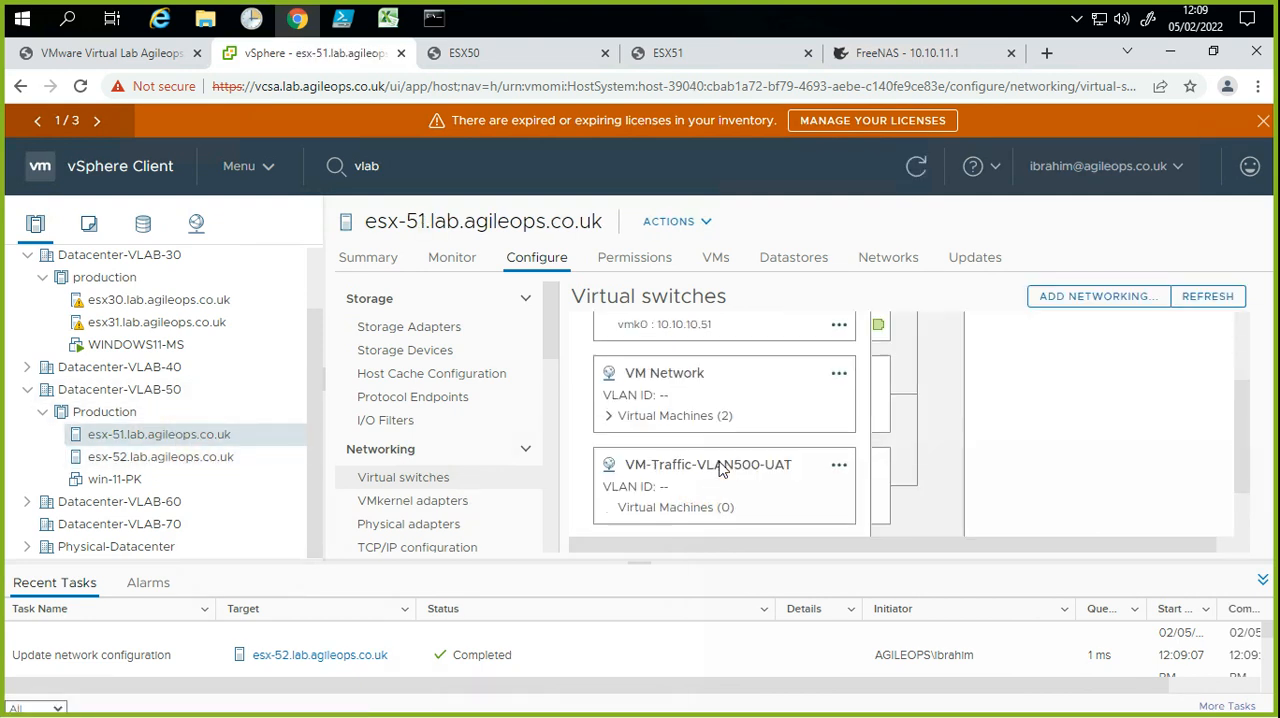
right_click(124, 479)
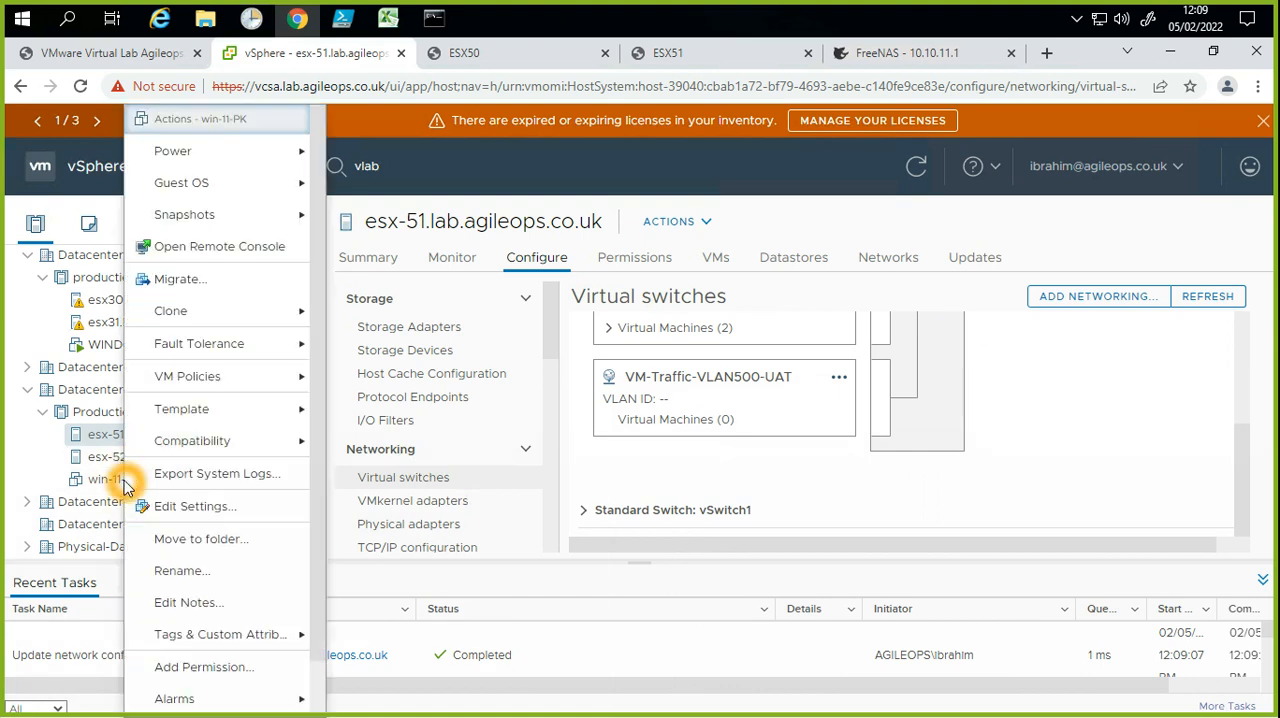
click(190, 505)
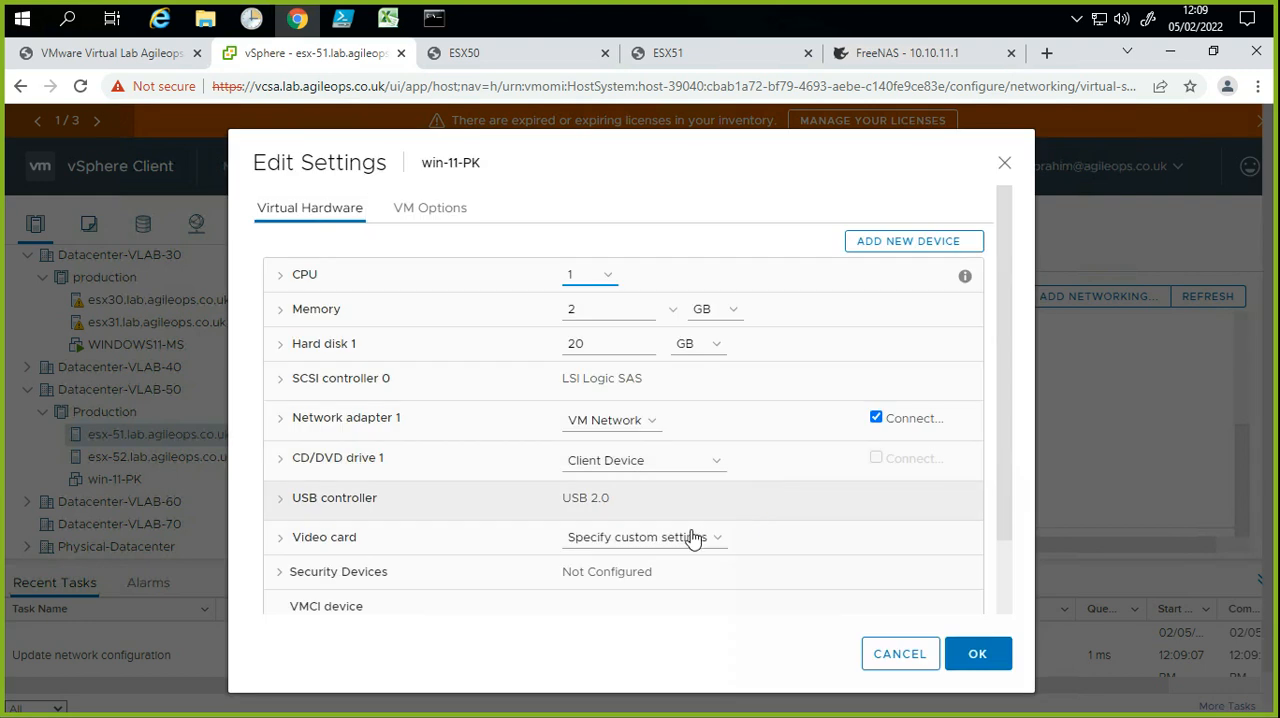
click(644, 424)
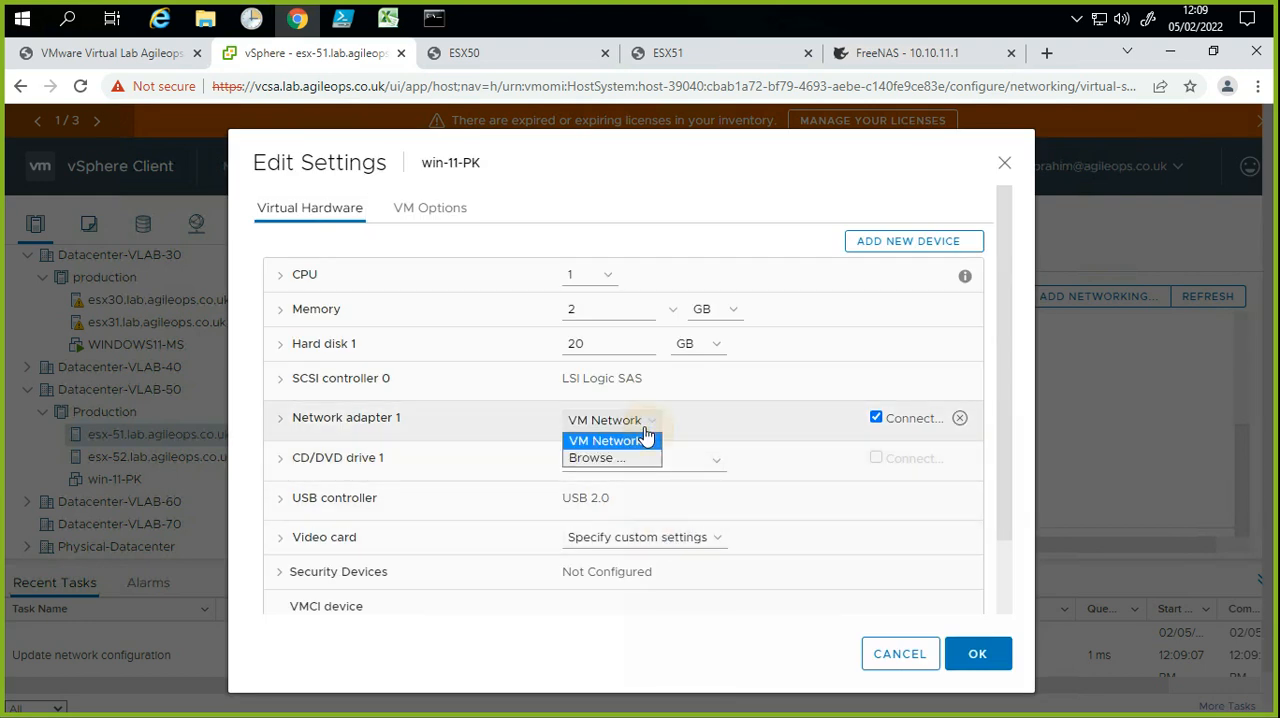
click(666, 409)
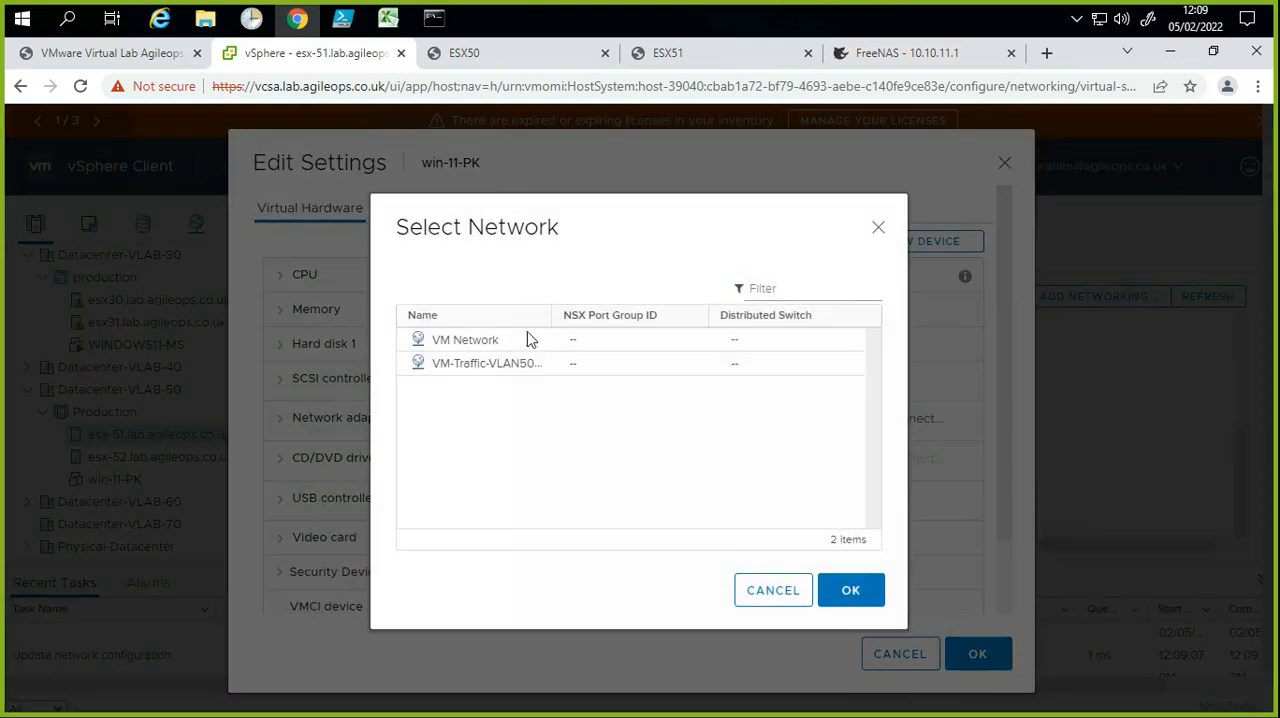
click(500, 363)
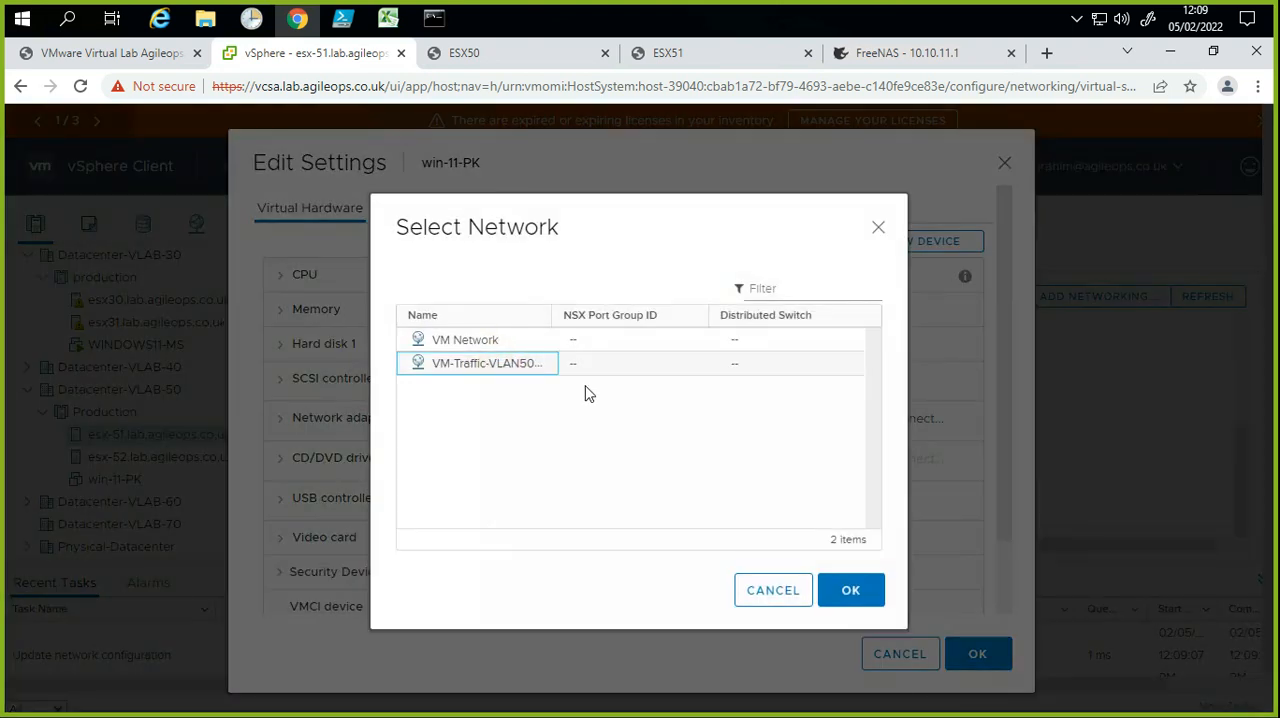
drag(551, 309, 648, 302)
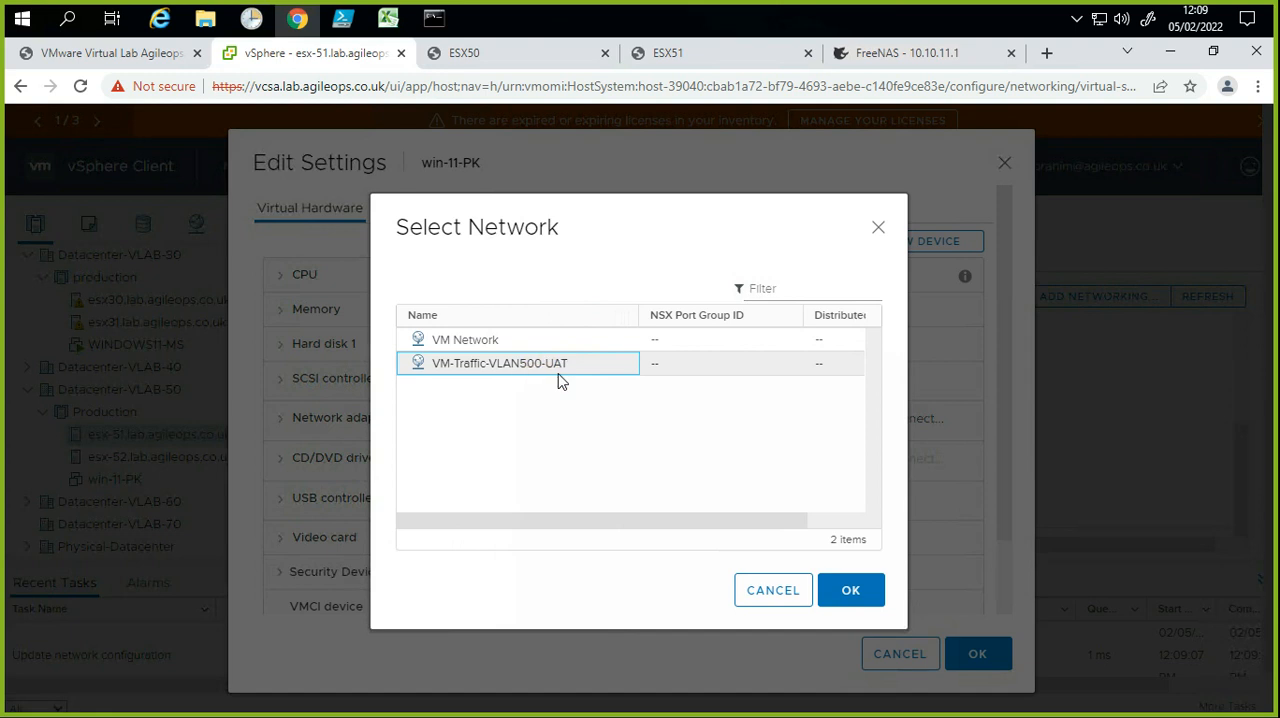
click(855, 595)
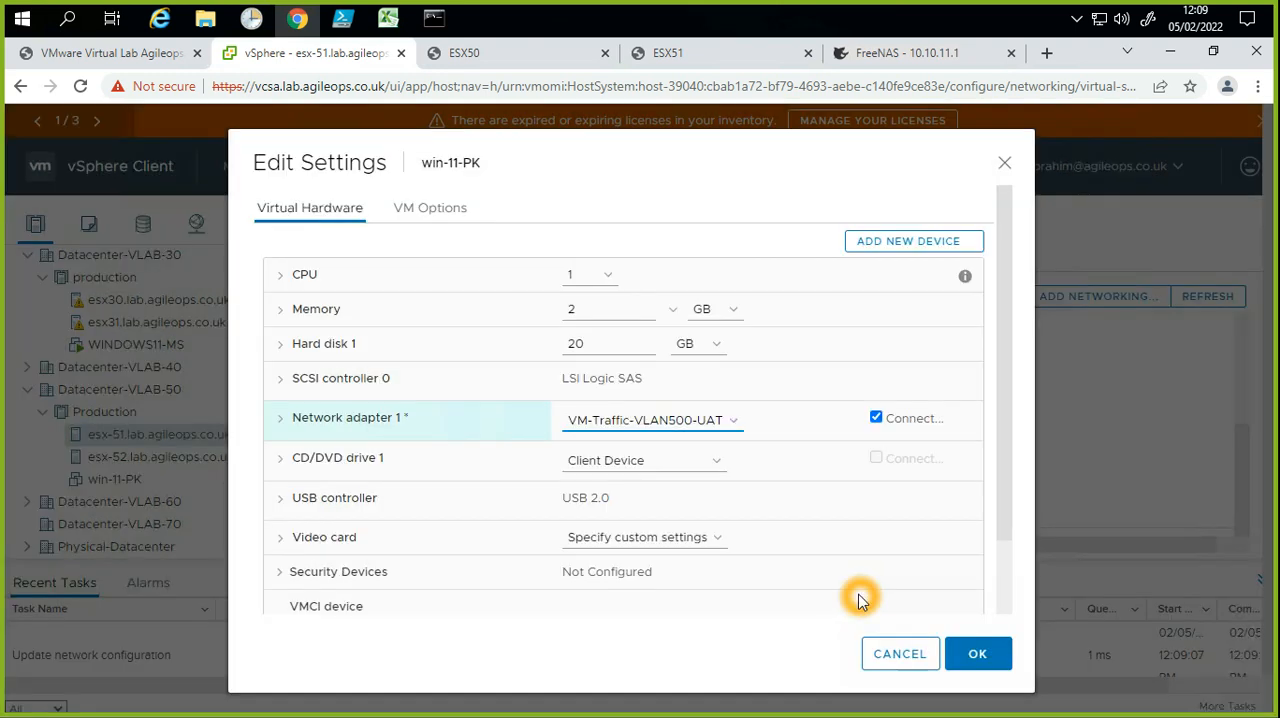
click(978, 662)
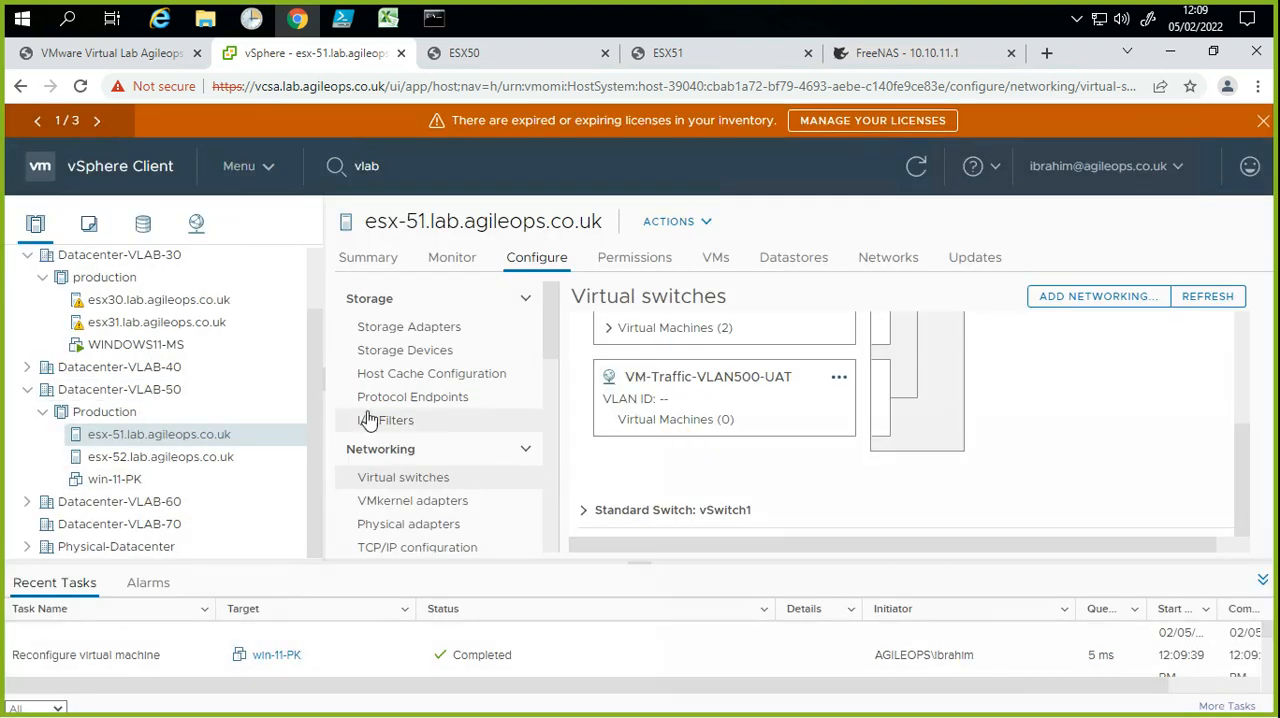
Step: Compare the VM-Traffic-VLAN500-UAT port group on esx-52's virtual switch with the one on esx-51
click(238, 455)
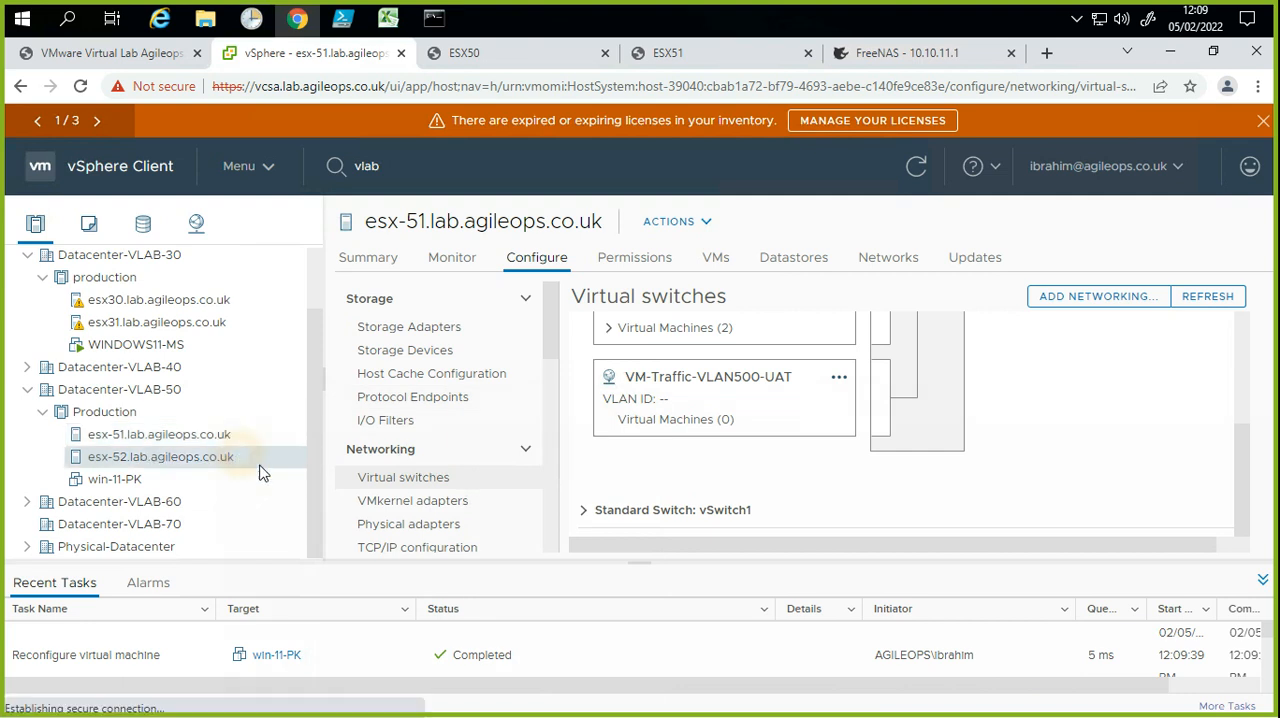
scroll(729, 457, down, 3)
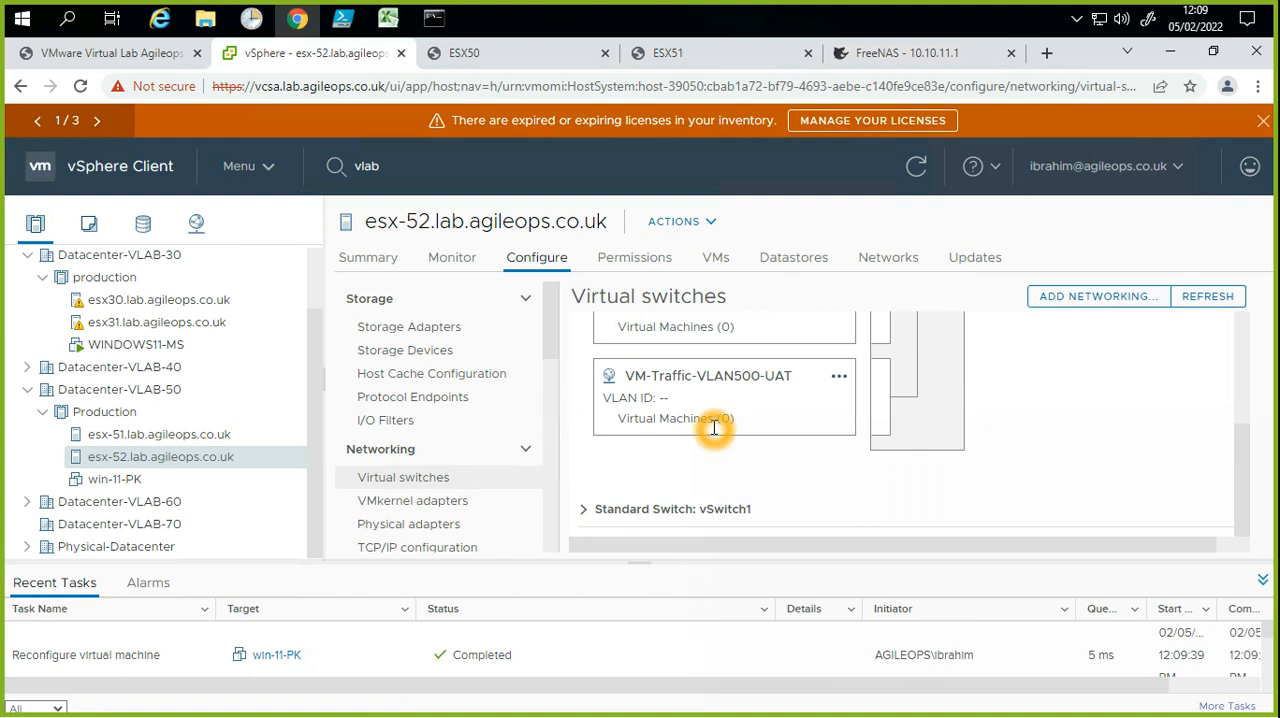
click(146, 440)
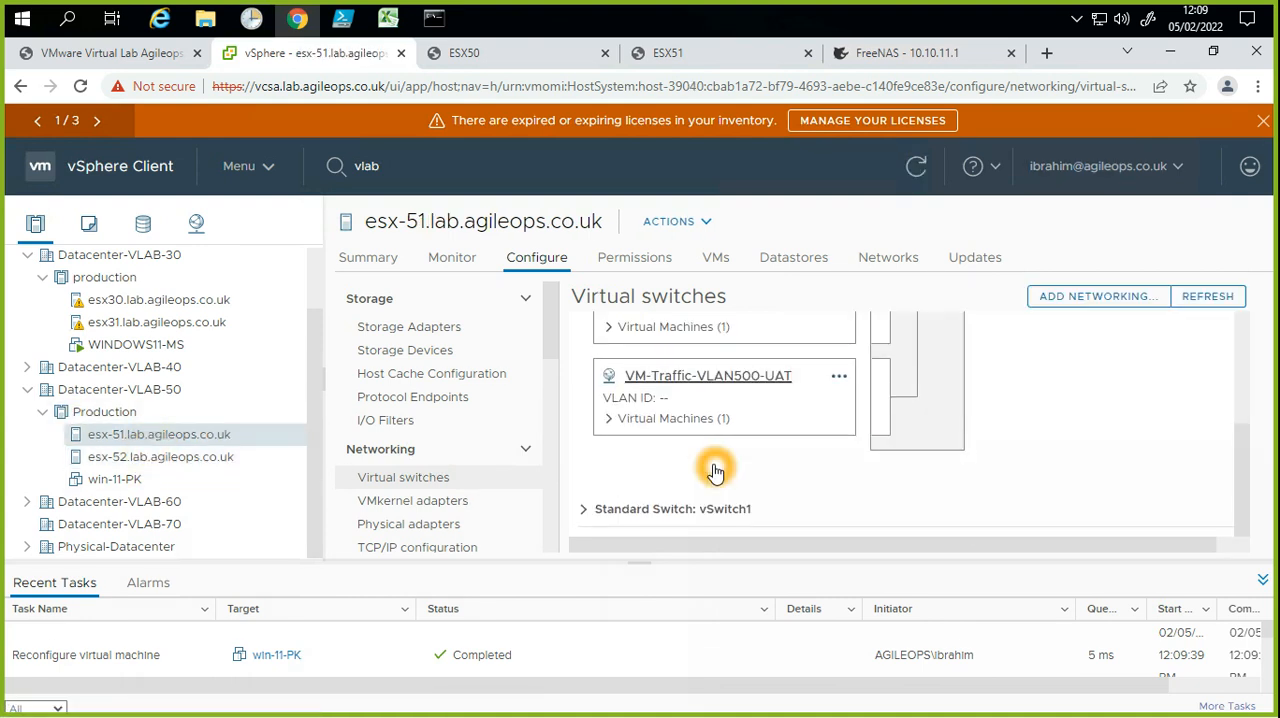
Step: Expand the virtual machines in esx-51's VM-Traffic-VLAN500-UAT port group and trace win-11-PK's connection to the physical adapter on vSwitch0
click(610, 419)
click(650, 445)
click(968, 574)
scroll(977, 512, up, 1)
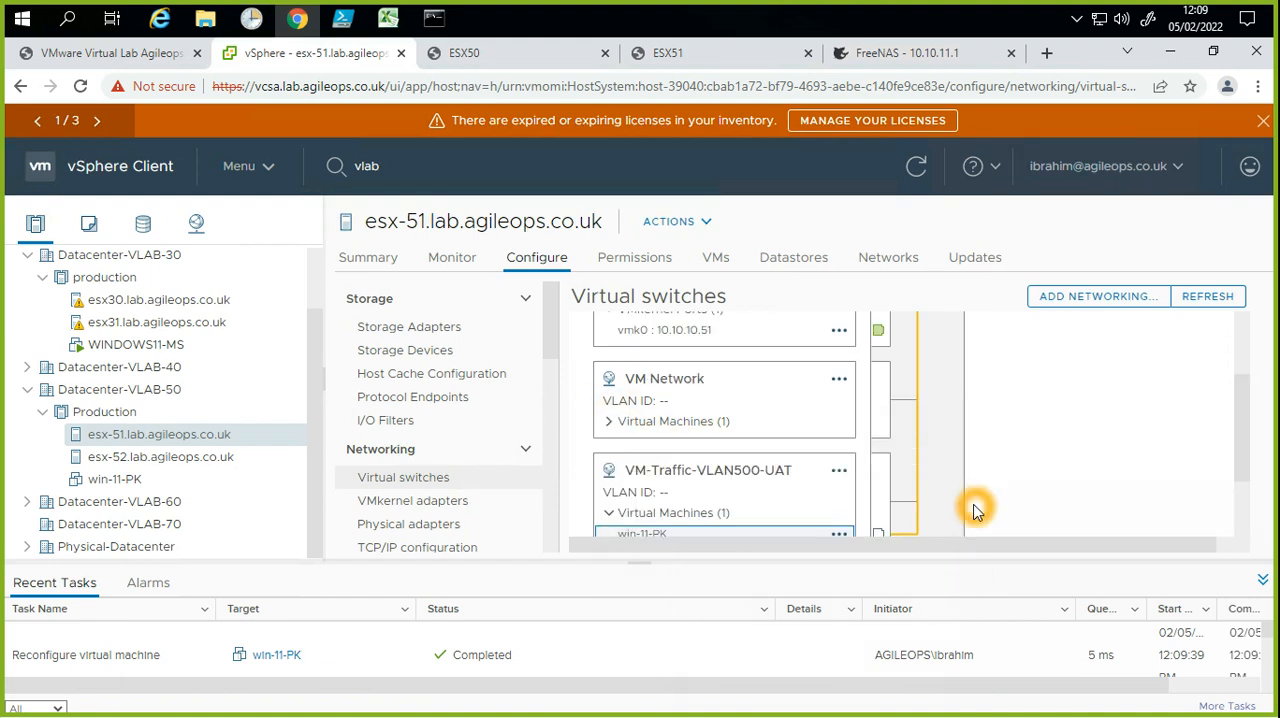
scroll(977, 512, up, 2)
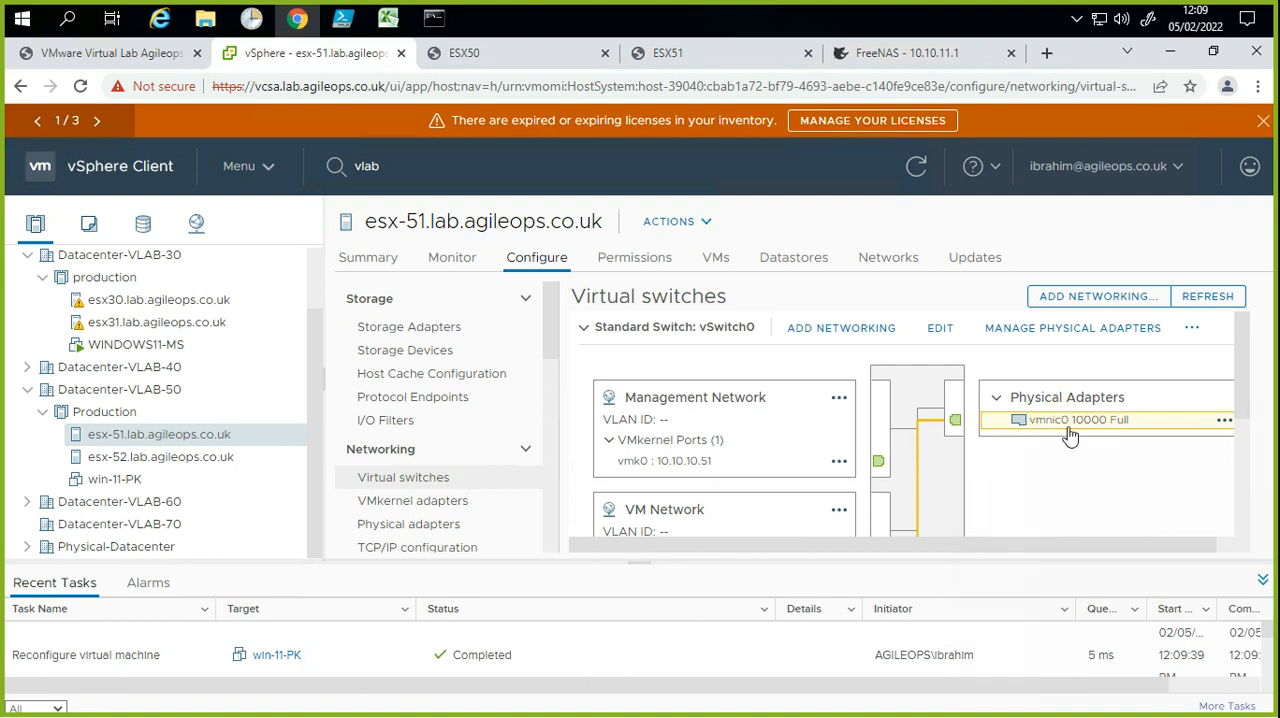
scroll(1059, 460, down, 3)
scroll(1059, 460, up, 3)
scroll(308, 333, up, 1)
scroll(308, 333, down, 1)
Step: Switch to PowerShell ISE to view the DeployVMv2_withAddvMotionNIC.ps1 script and its console output
click(323, 494)
click(32, 554)
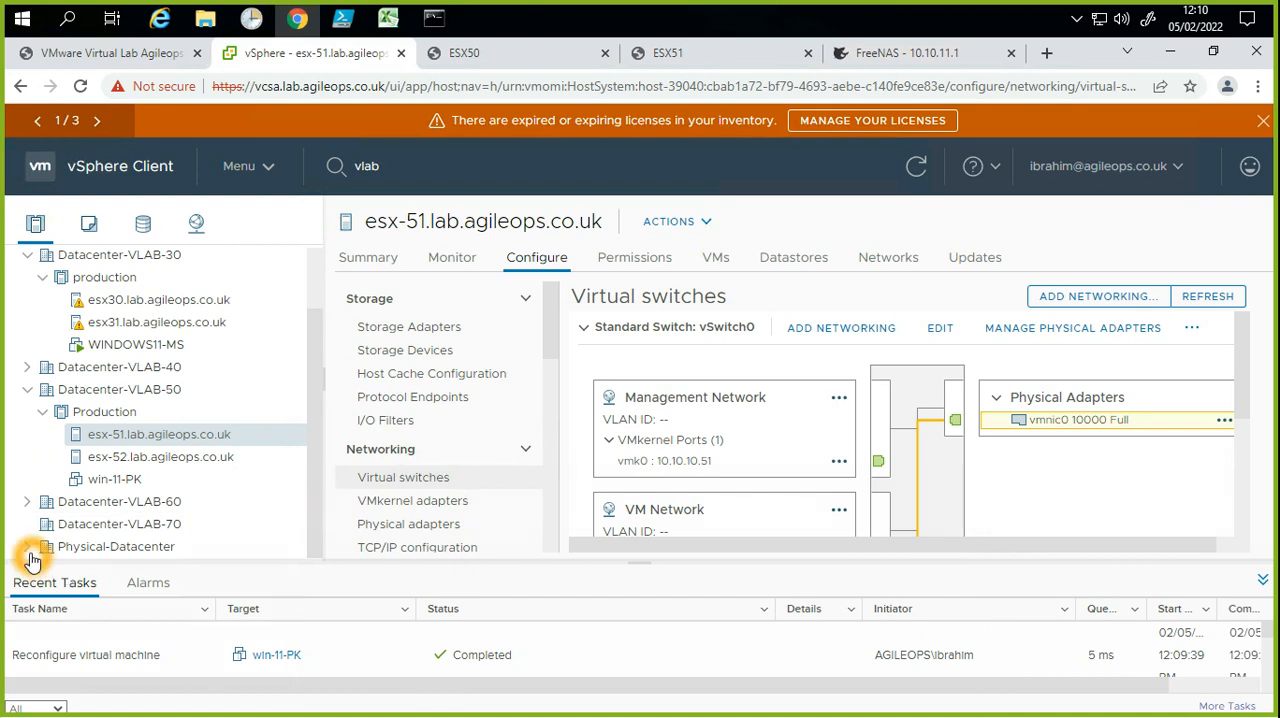
click(737, 466)
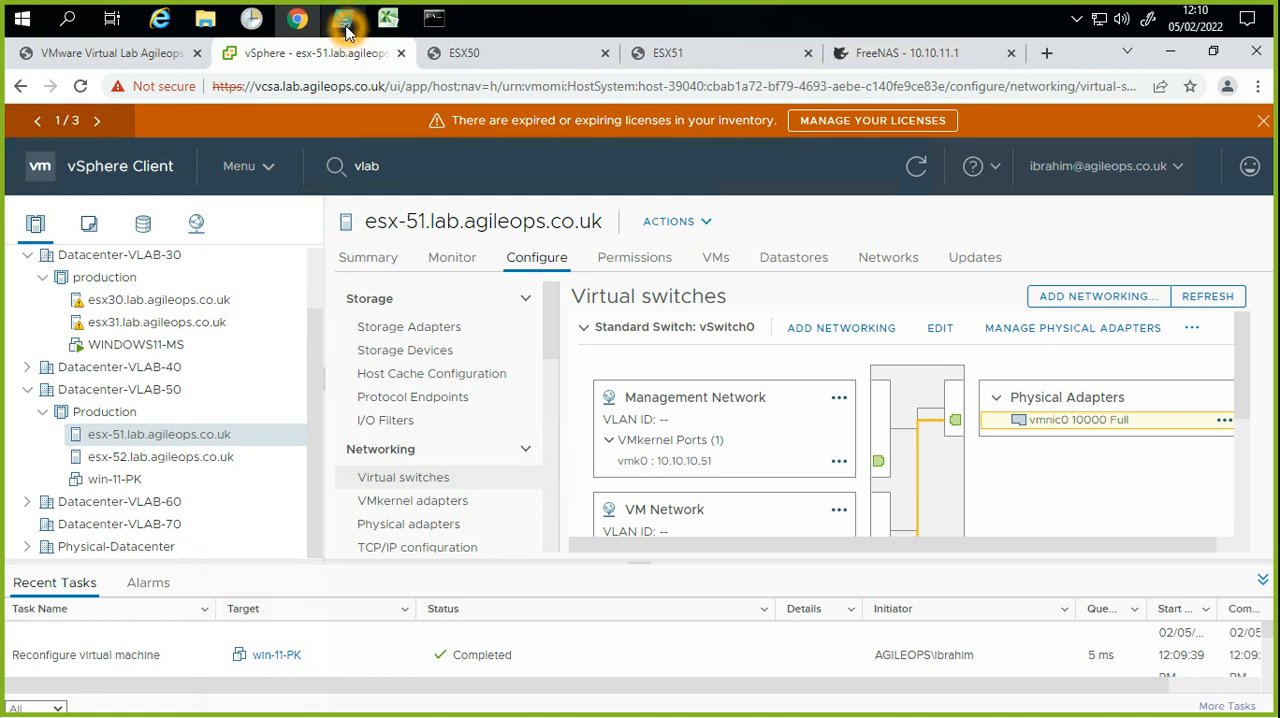
click(342, 146)
click(325, 573)
click(434, 545)
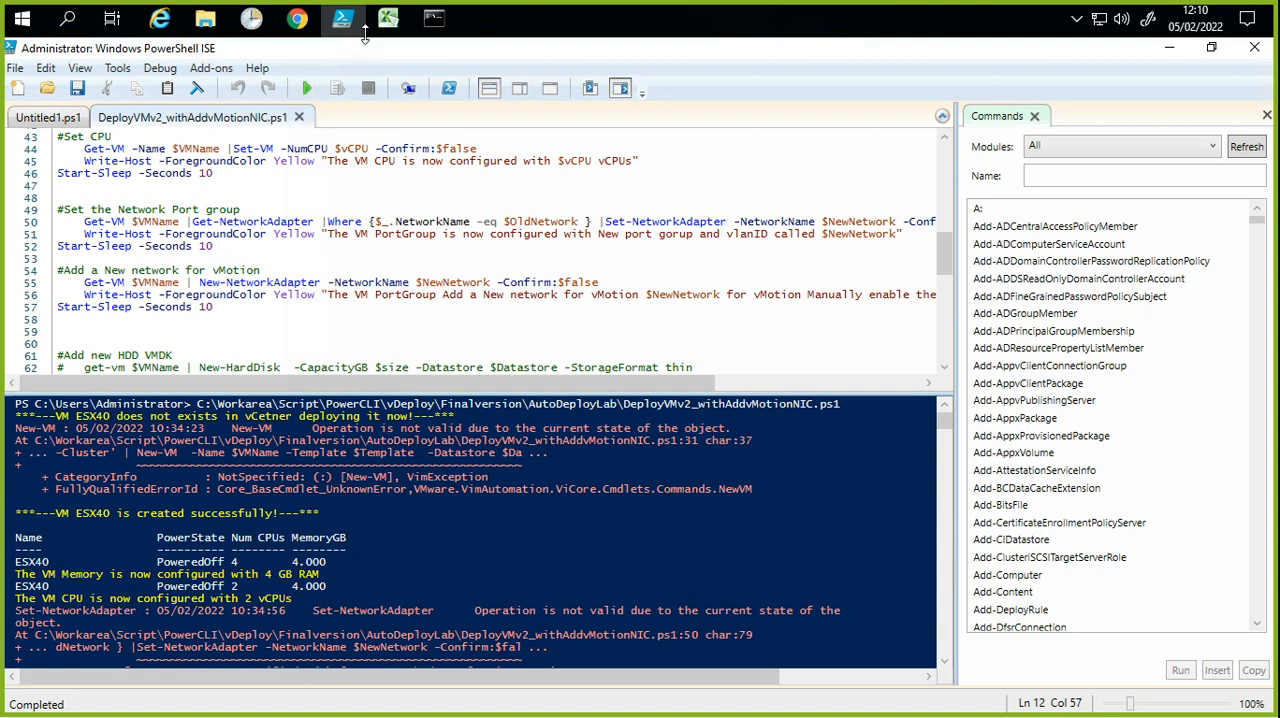
Step: Switch to Excel and close it without saving VM.csv, dismissing the recovered-files prompt and returning to PowerShell ISE
click(388, 17)
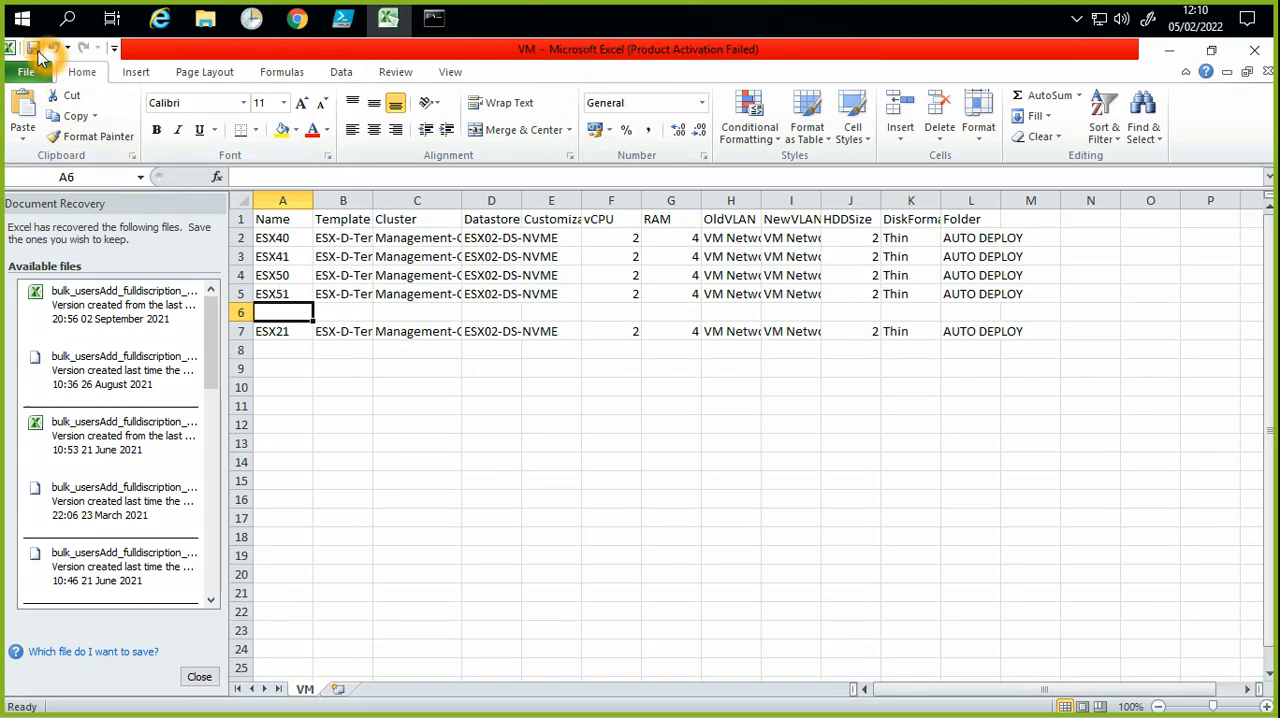
click(1256, 57)
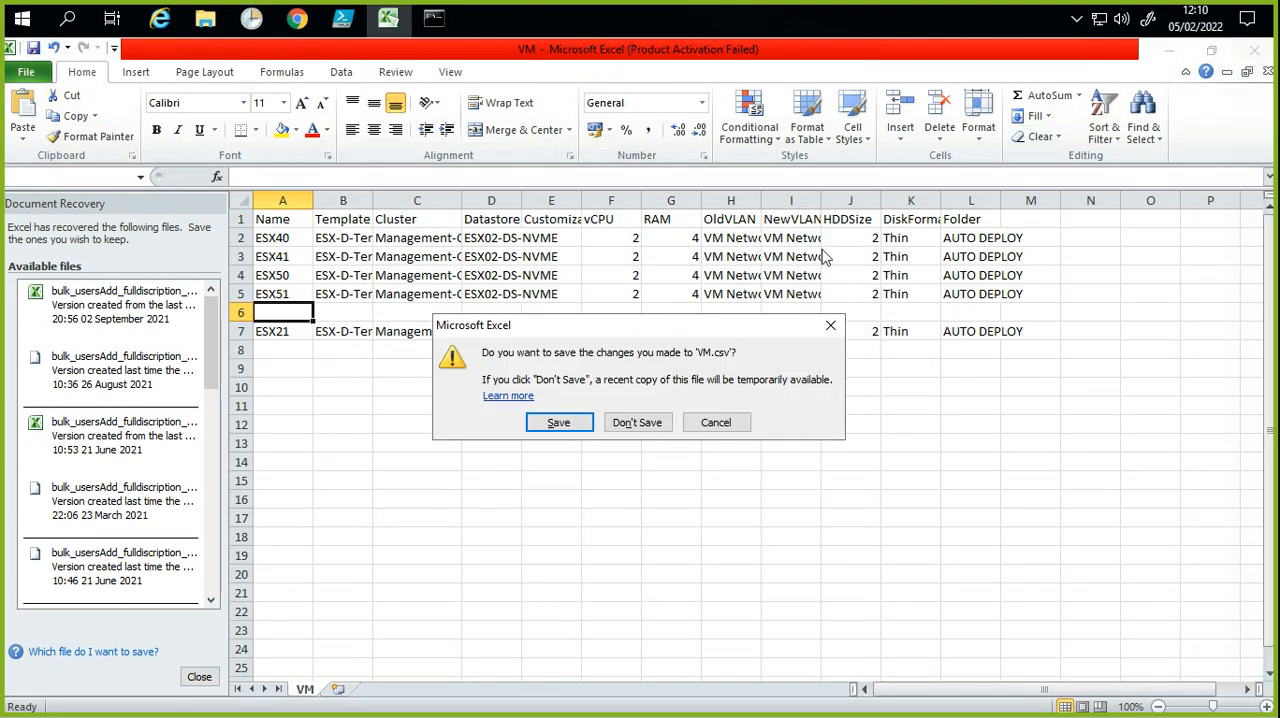
click(638, 420)
click(636, 494)
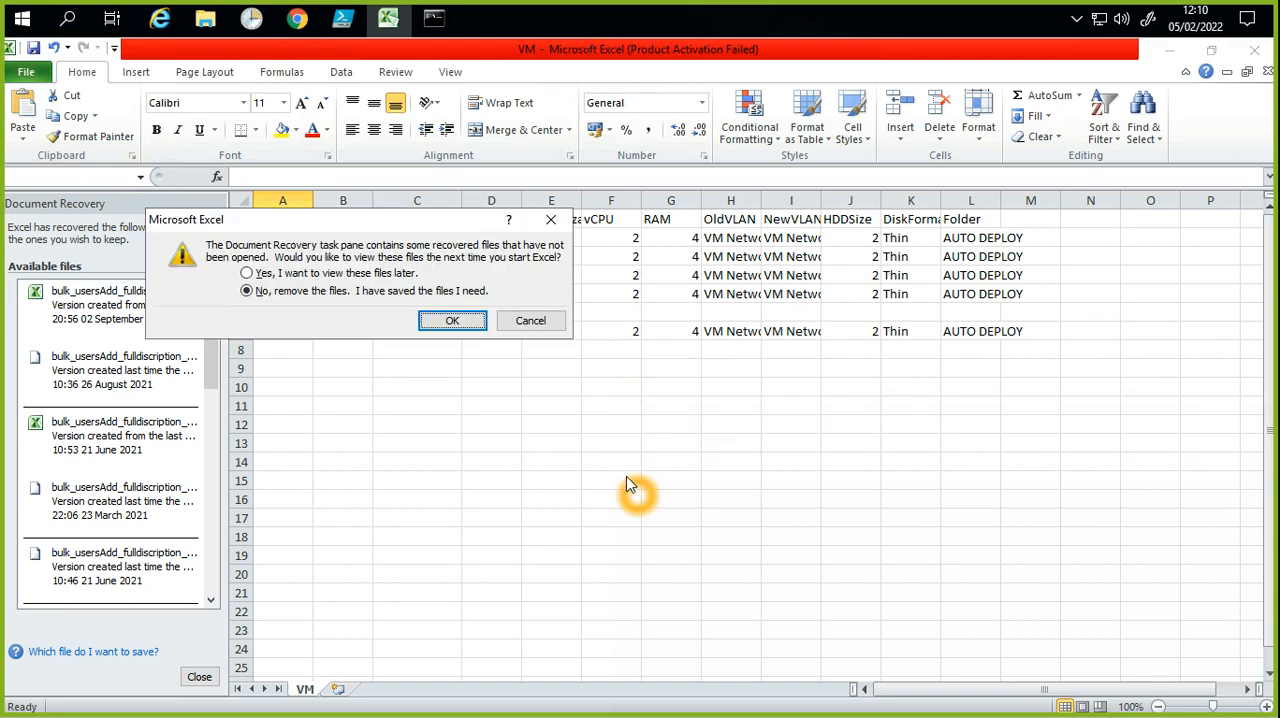
click(440, 330)
click(388, 277)
click(457, 330)
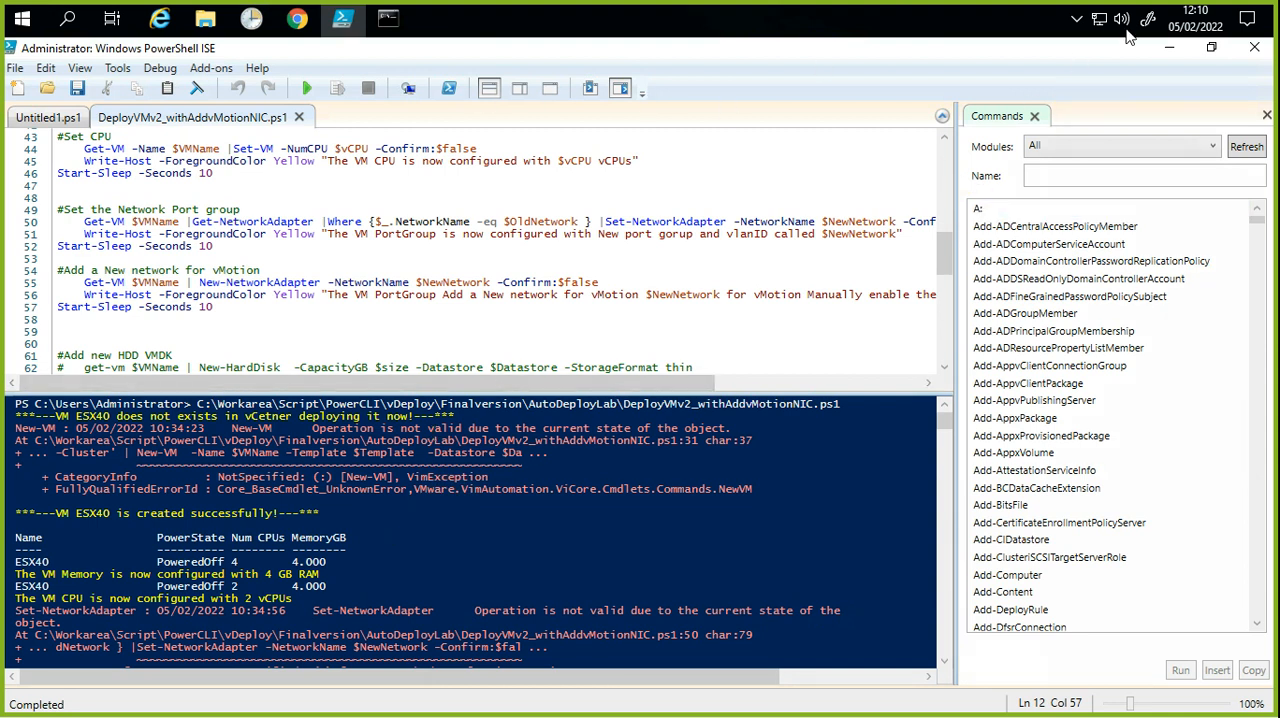
click(879, 197)
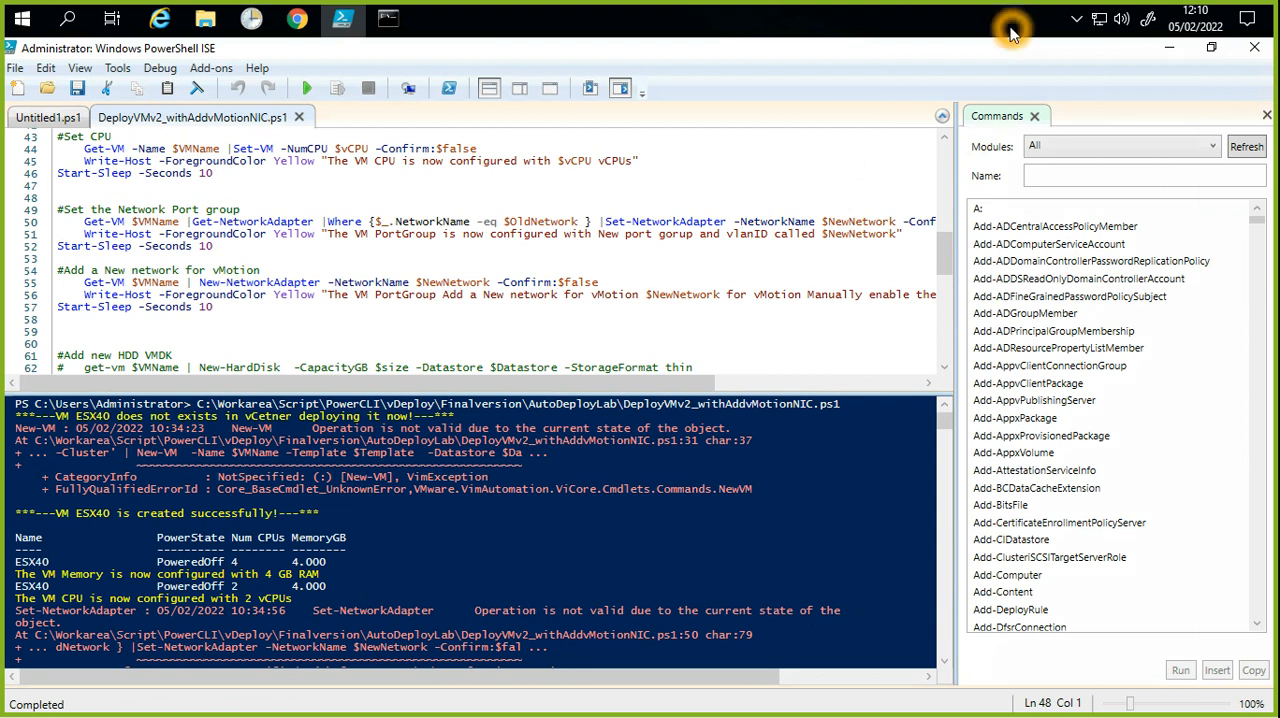
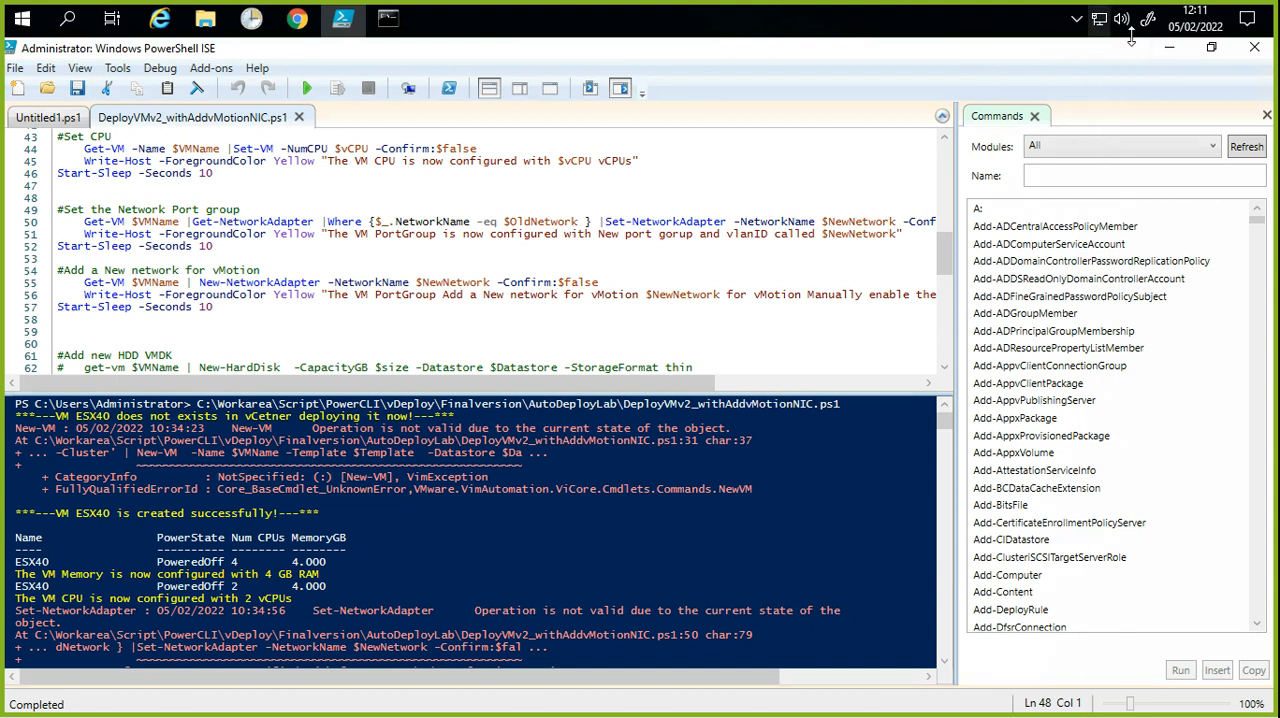
Step: Return to the vSphere Client and open the settings of ESX51-PK under VLAB-50-PK in the Physical-Datacenter
click(1163, 55)
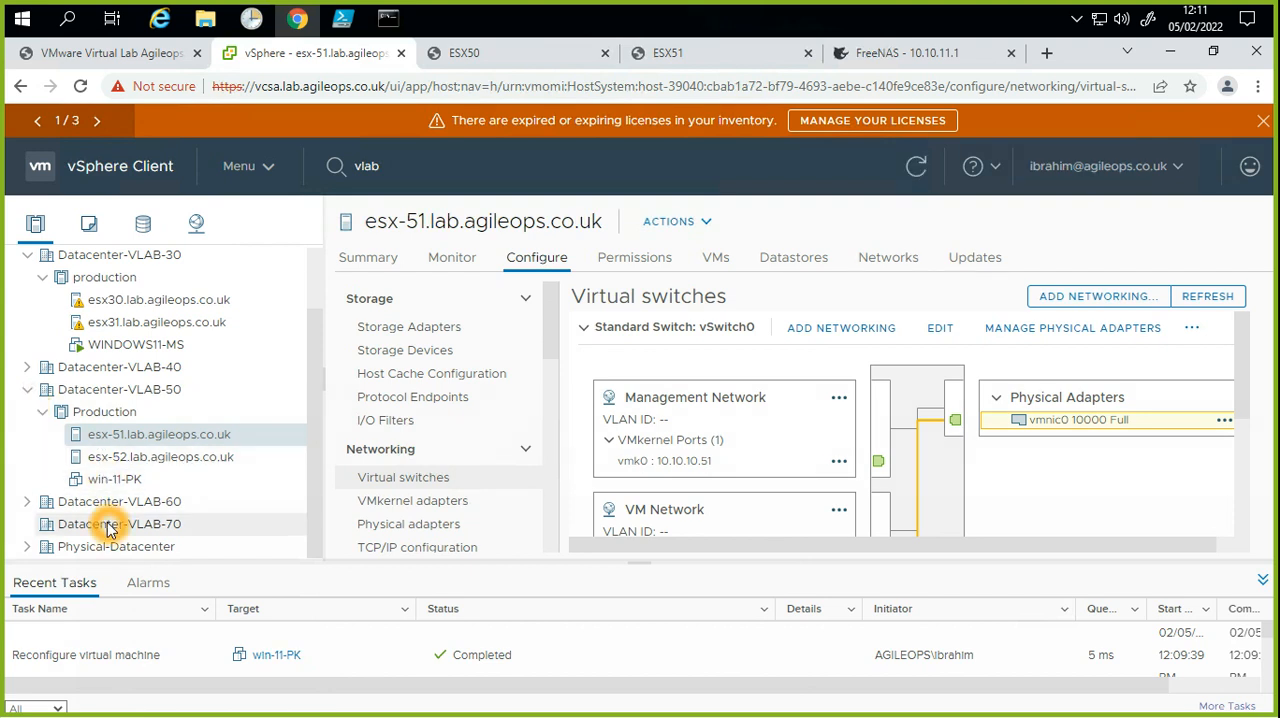
click(26, 550)
scroll(129, 514, down, 4)
scroll(160, 500, up, 1)
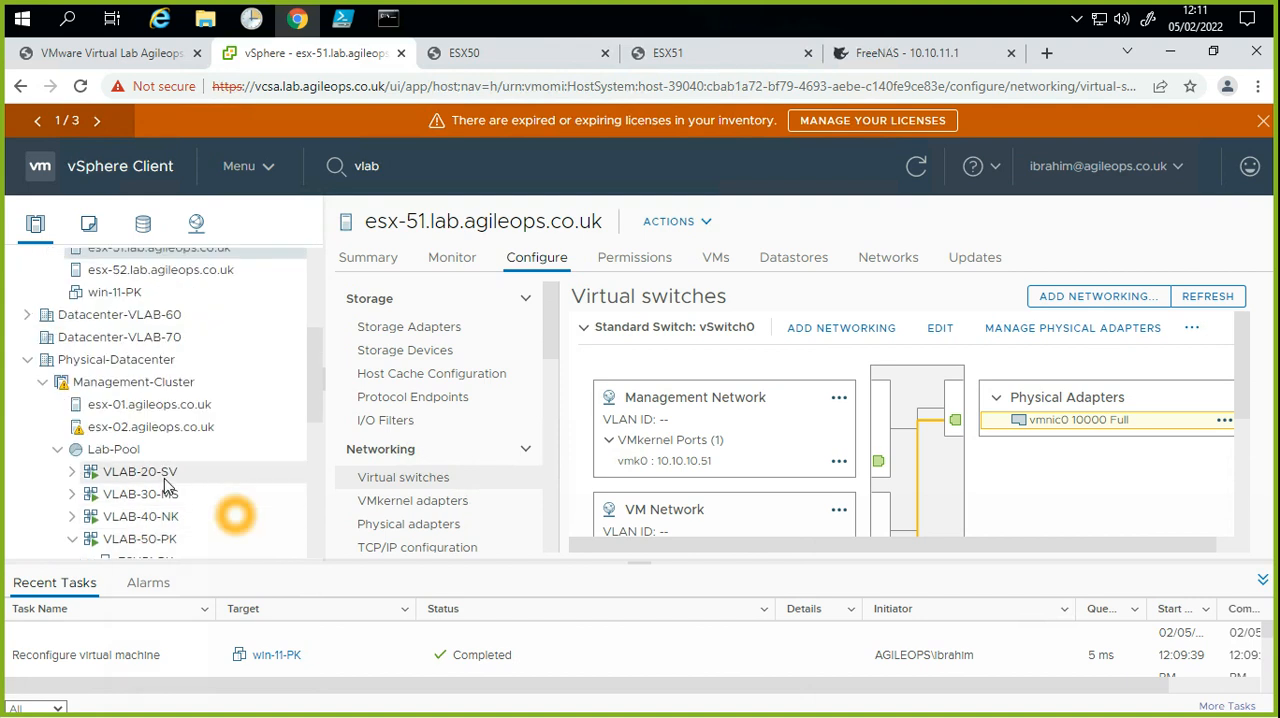
scroll(180, 520, down, 2)
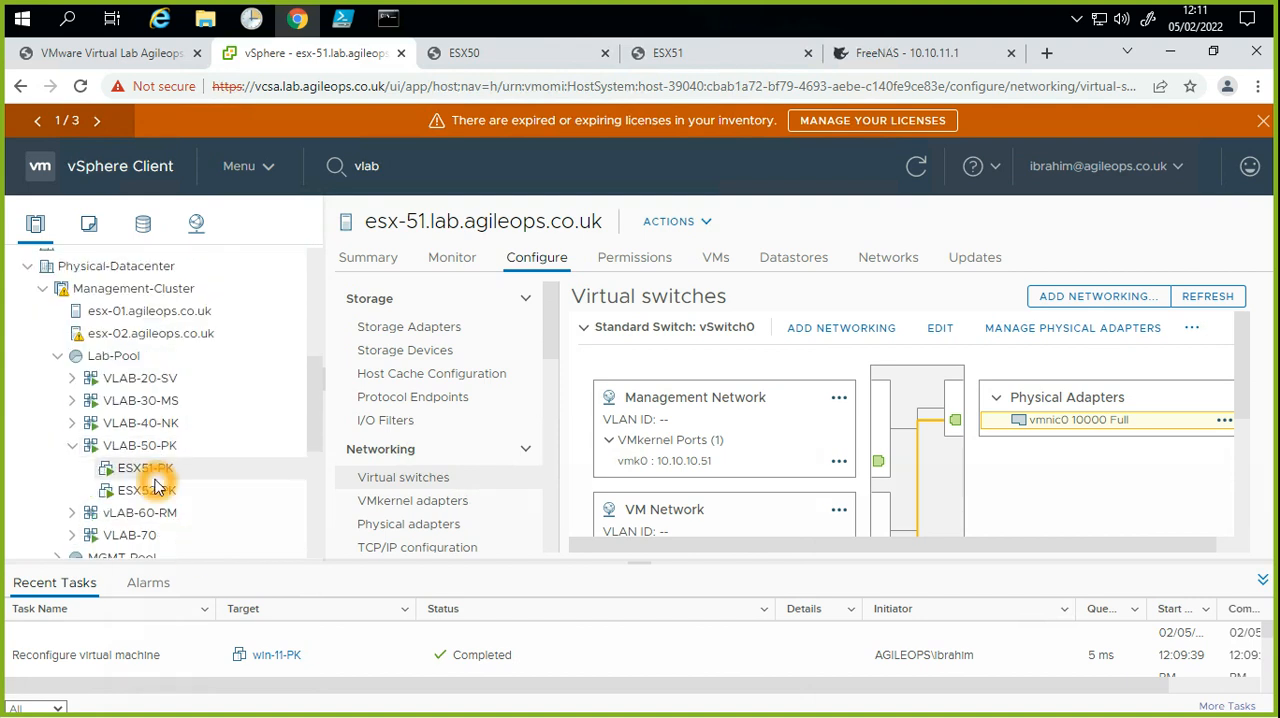
right_click(157, 470)
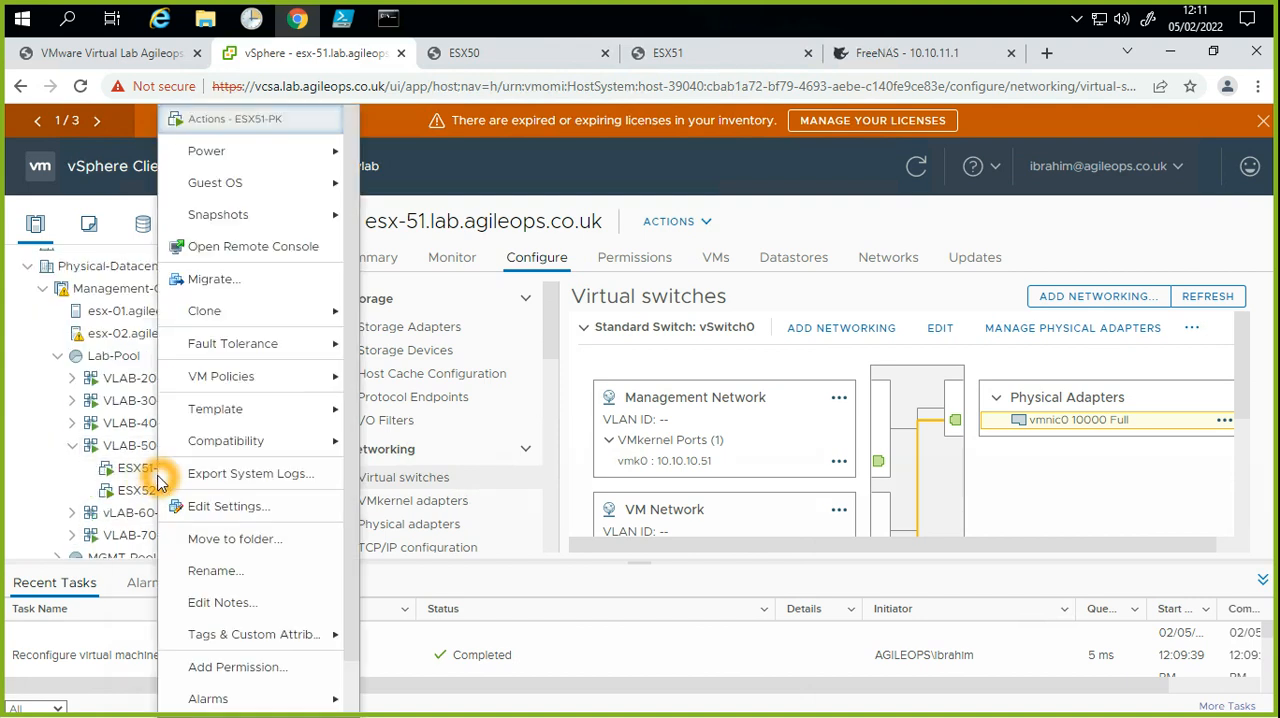
click(246, 510)
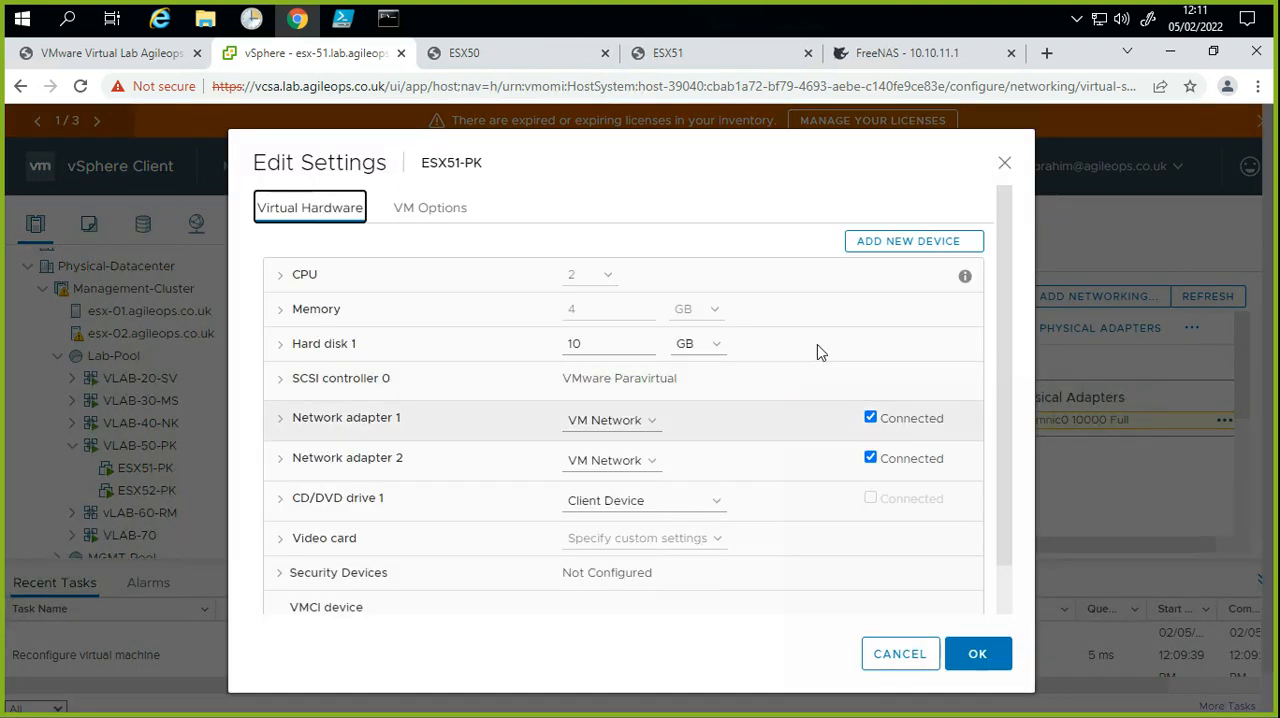
Step: Add a network adapter to ESX51-PK, connected to VM Network, and save the virtual machine's settings
click(872, 245)
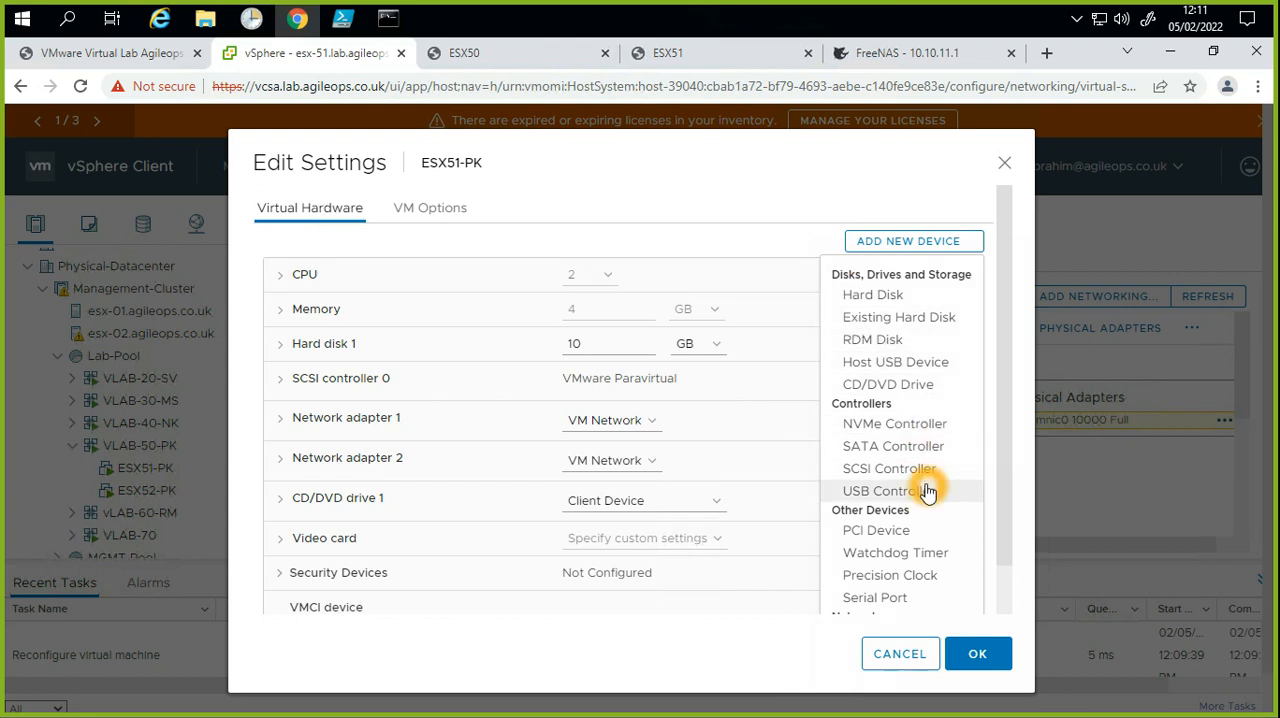
scroll(925, 495, down, 1)
click(935, 537)
click(935, 537)
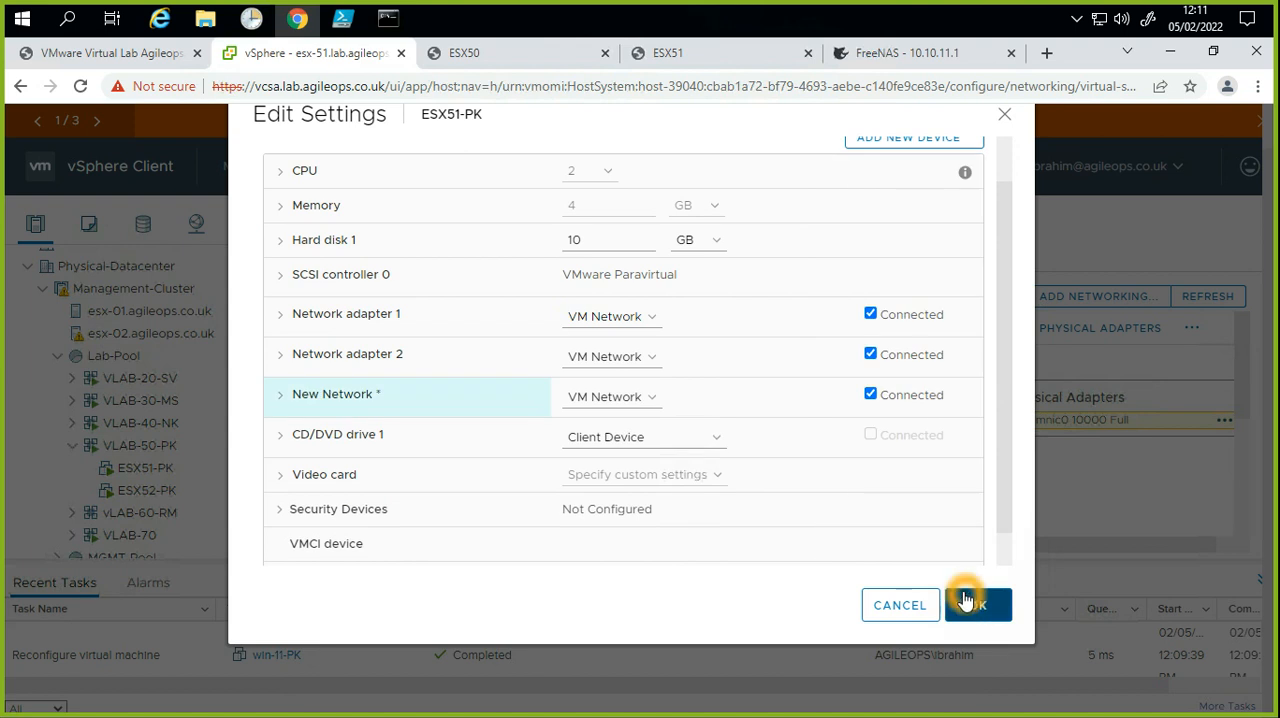
click(602, 398)
click(629, 337)
click(605, 393)
click(1005, 620)
click(870, 396)
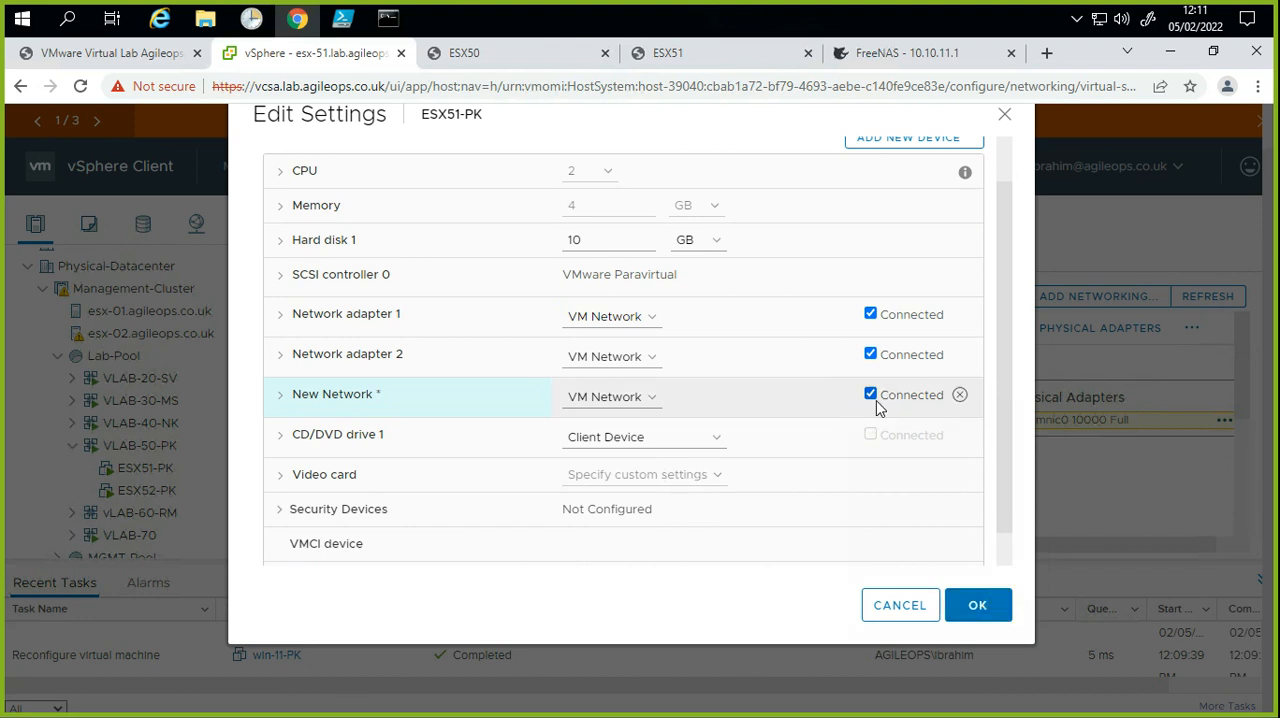
click(990, 625)
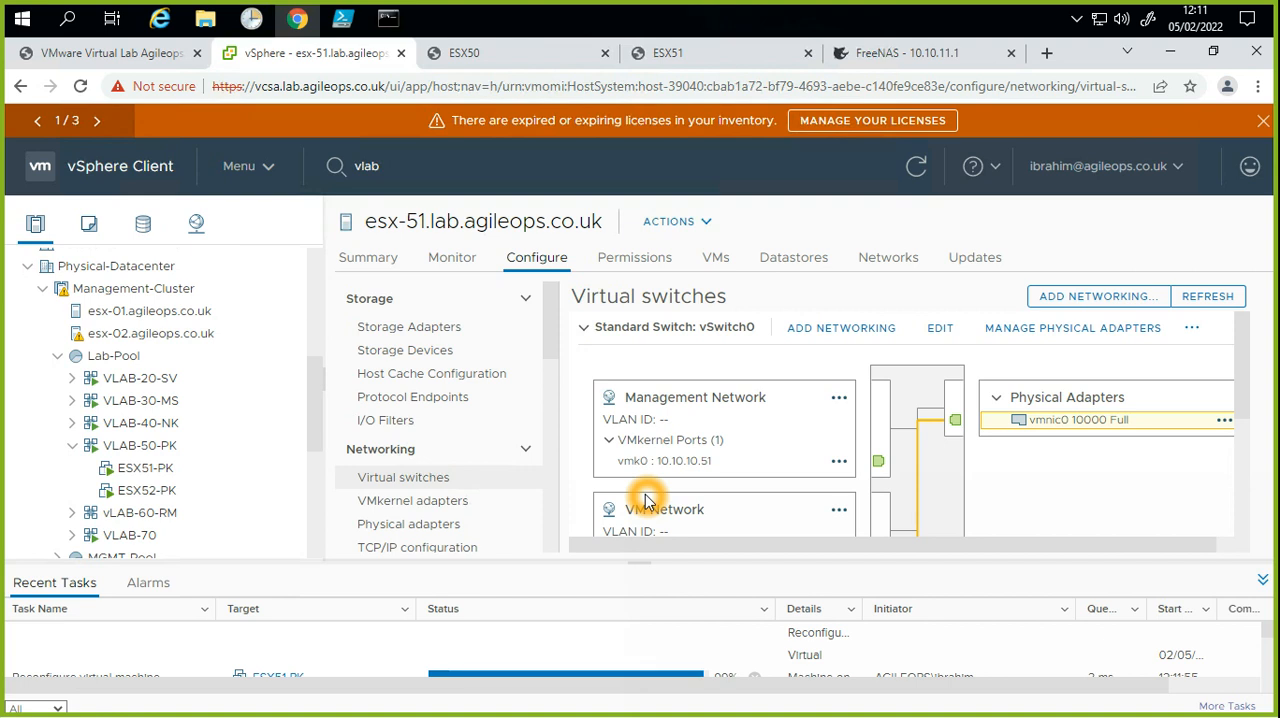
Step: Reopen ESX51-PK's settings and add a further network adapter connected to VM Network
click(148, 493)
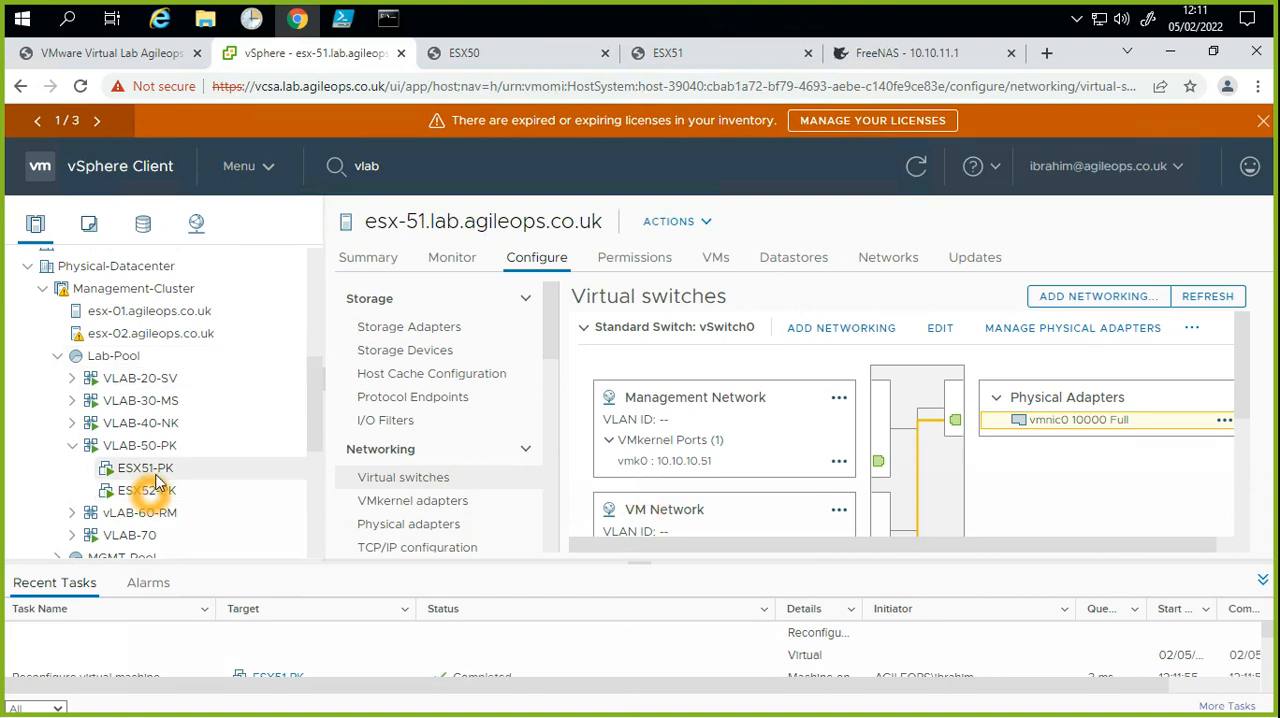
right_click(154, 468)
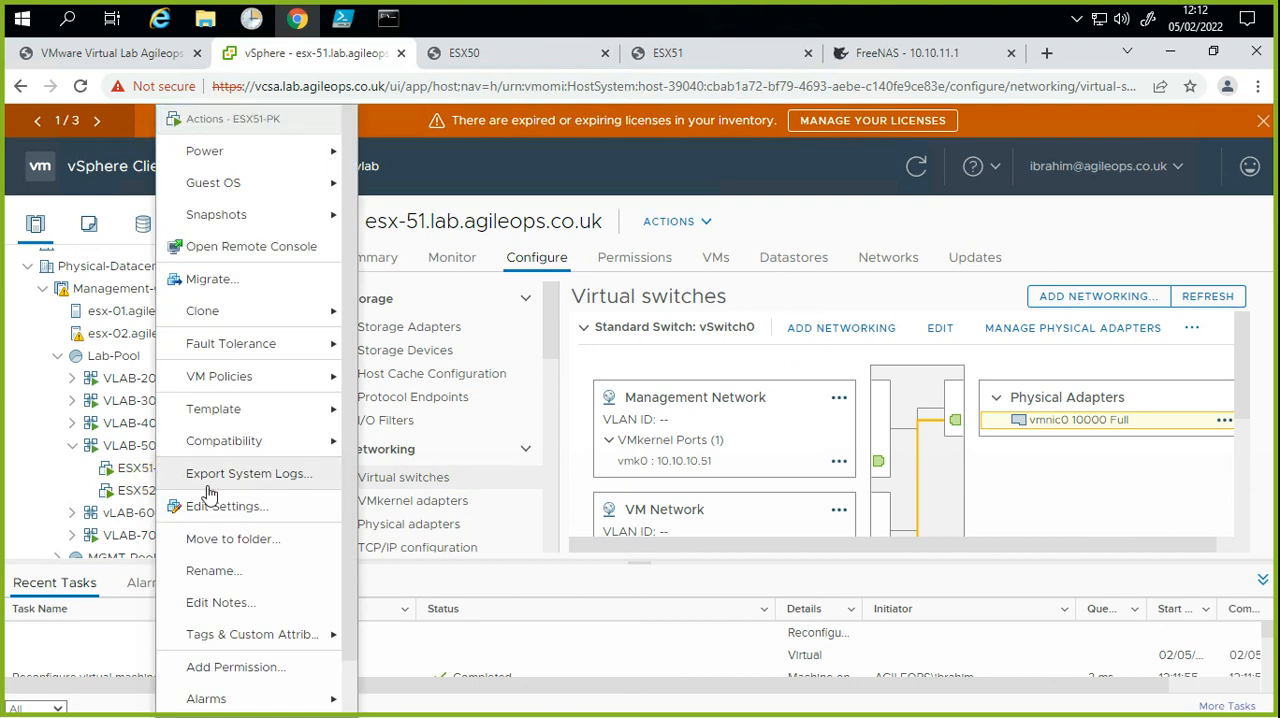
click(508, 460)
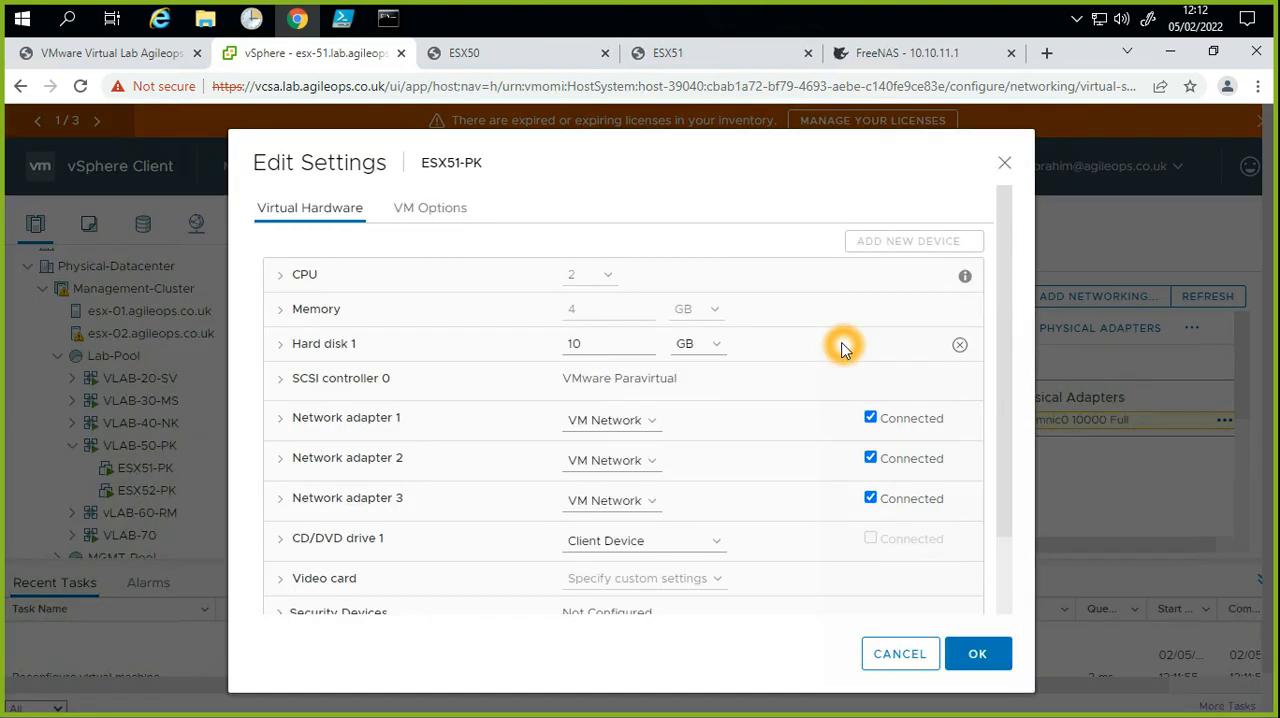
click(924, 281)
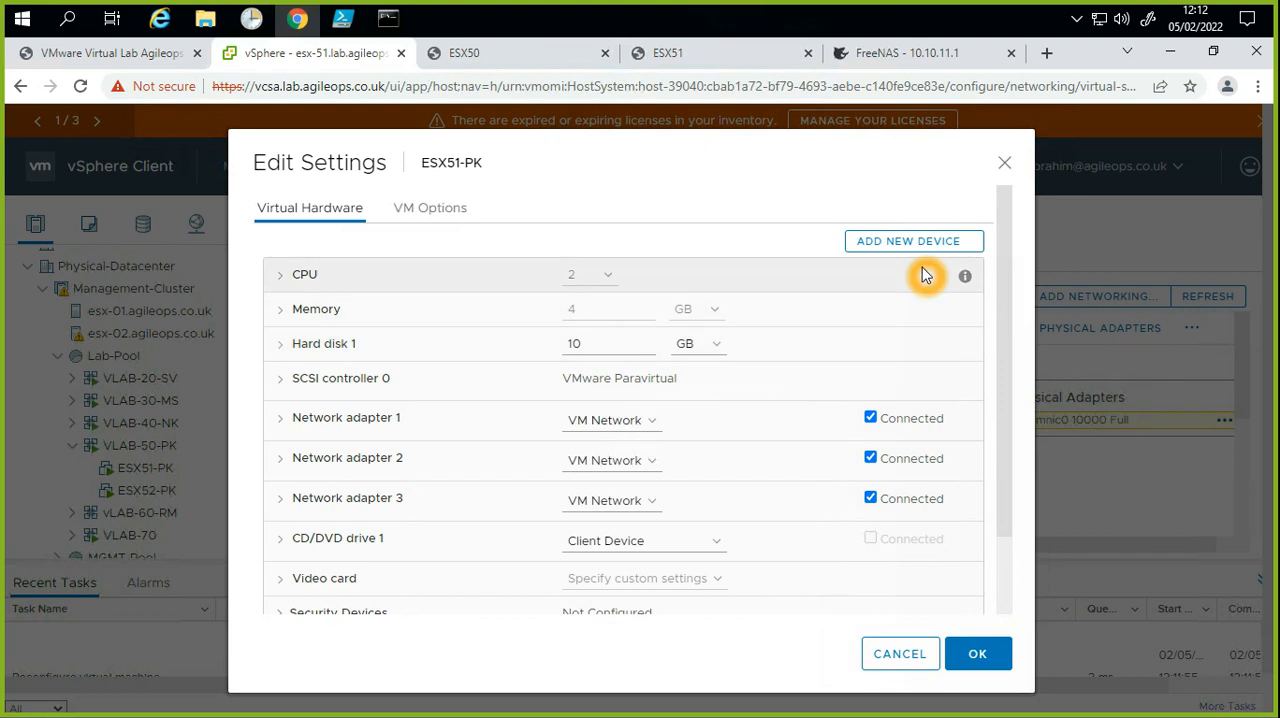
click(920, 245)
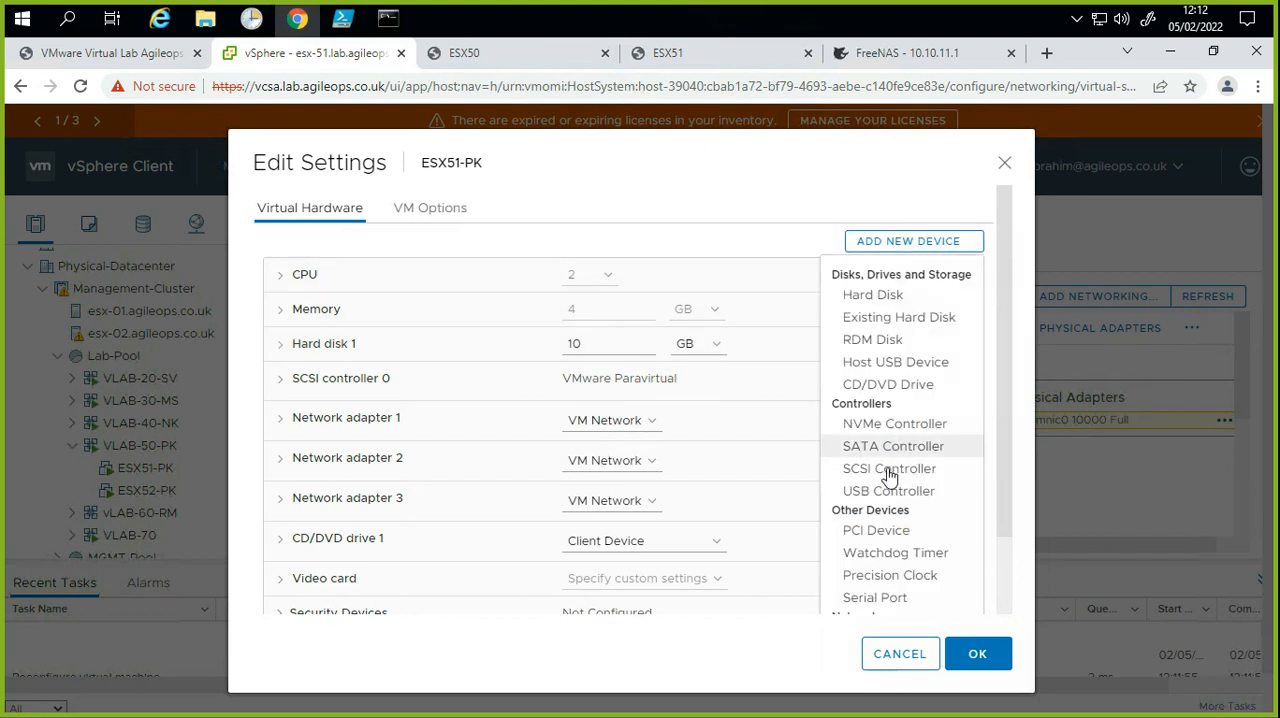
scroll(930, 595, down, 1)
click(918, 548)
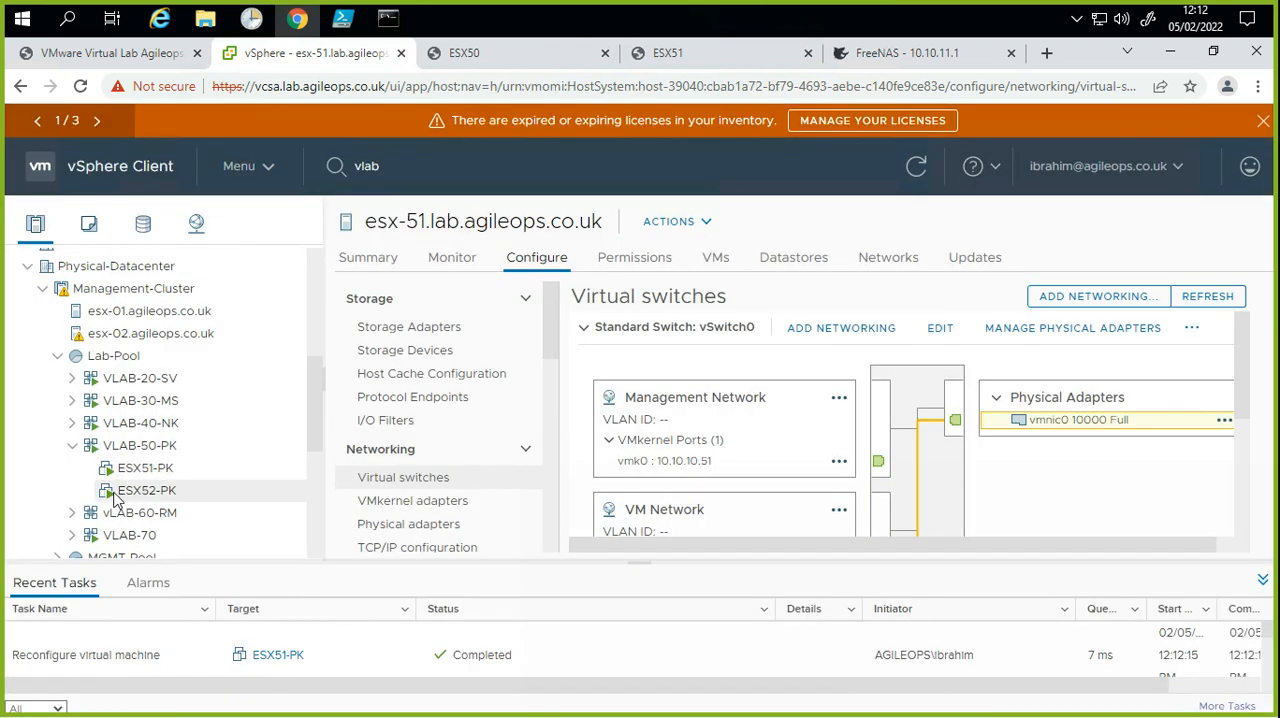
Step: Add two network adapters connected to VM Network to ESX52-PK and save its settings
right_click(116, 494)
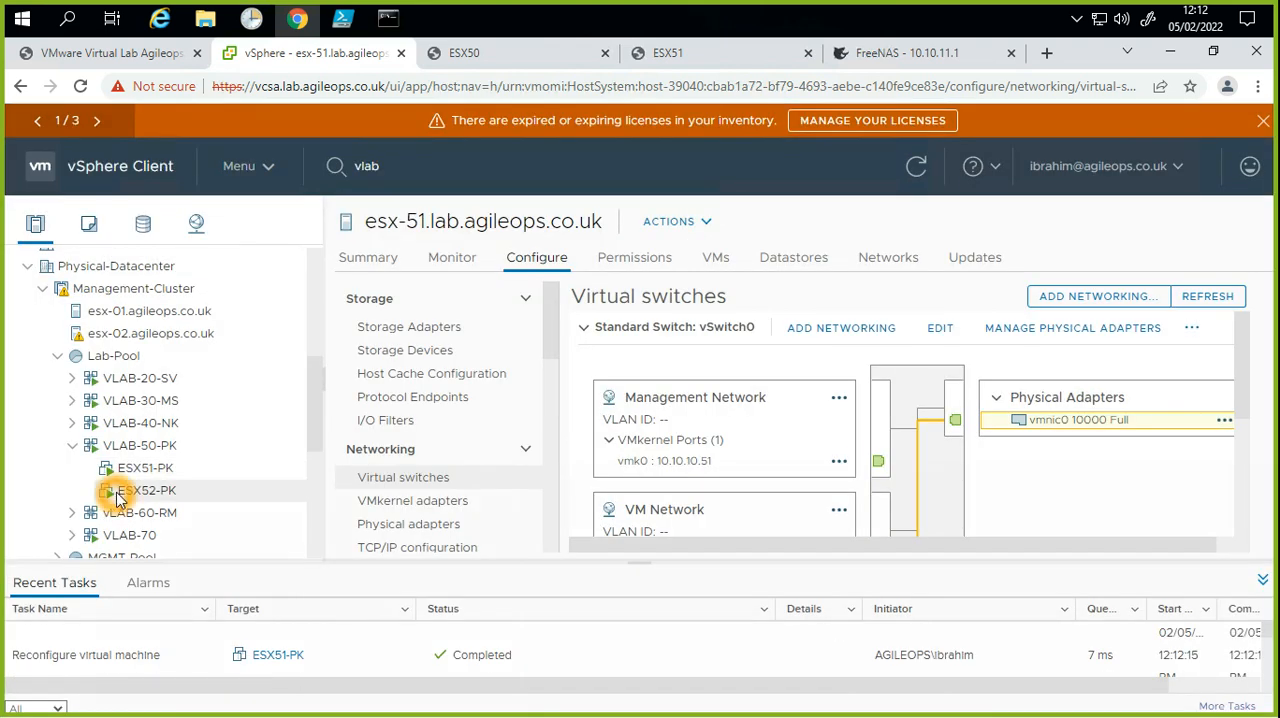
click(408, 484)
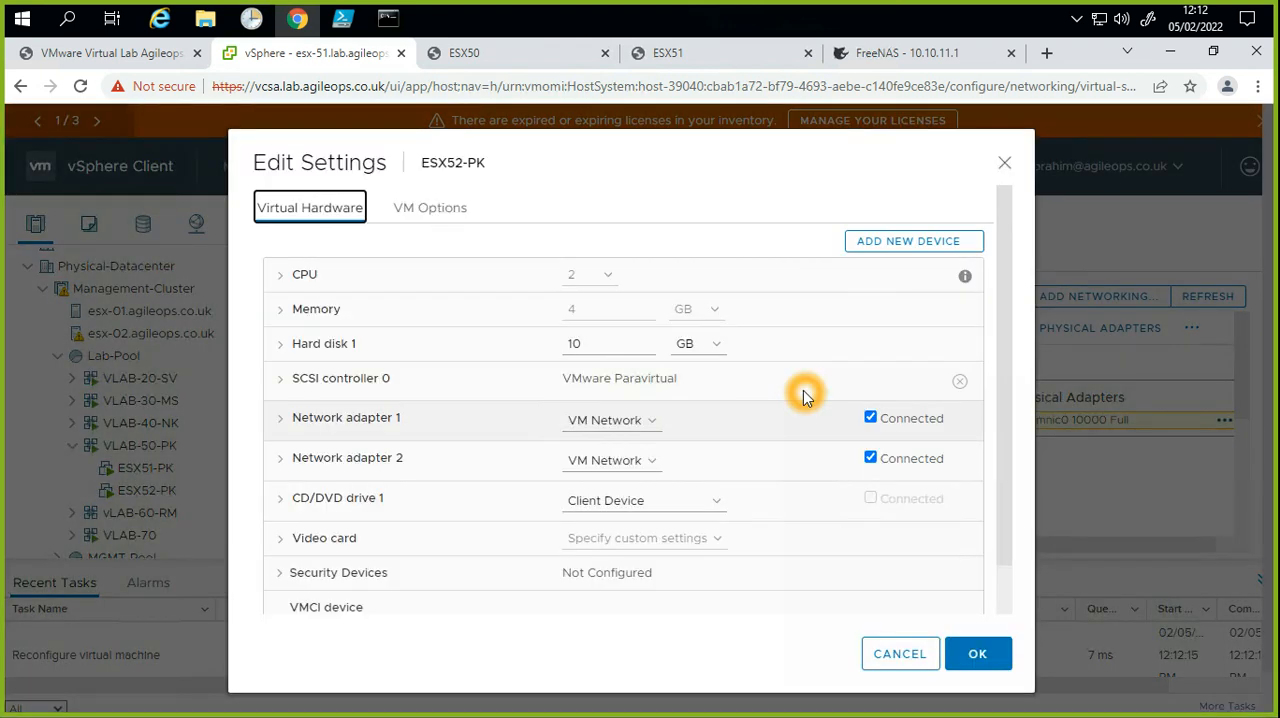
click(928, 248)
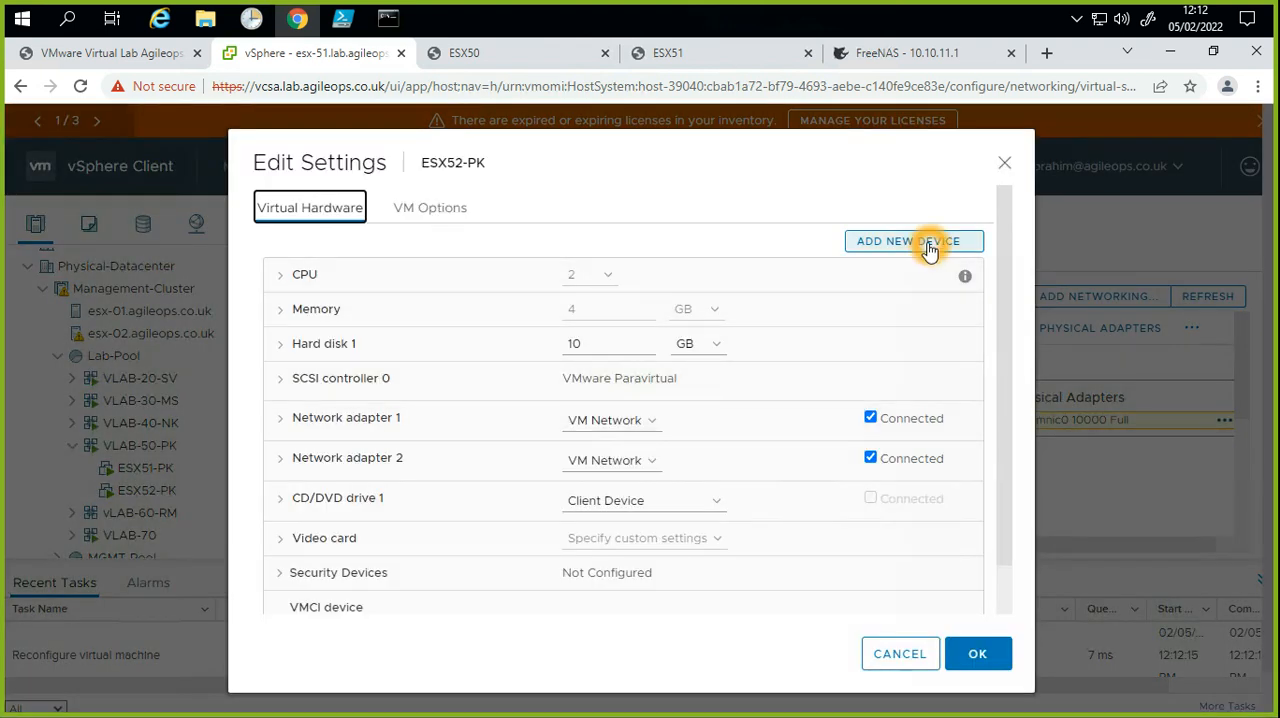
scroll(955, 490, down, 1)
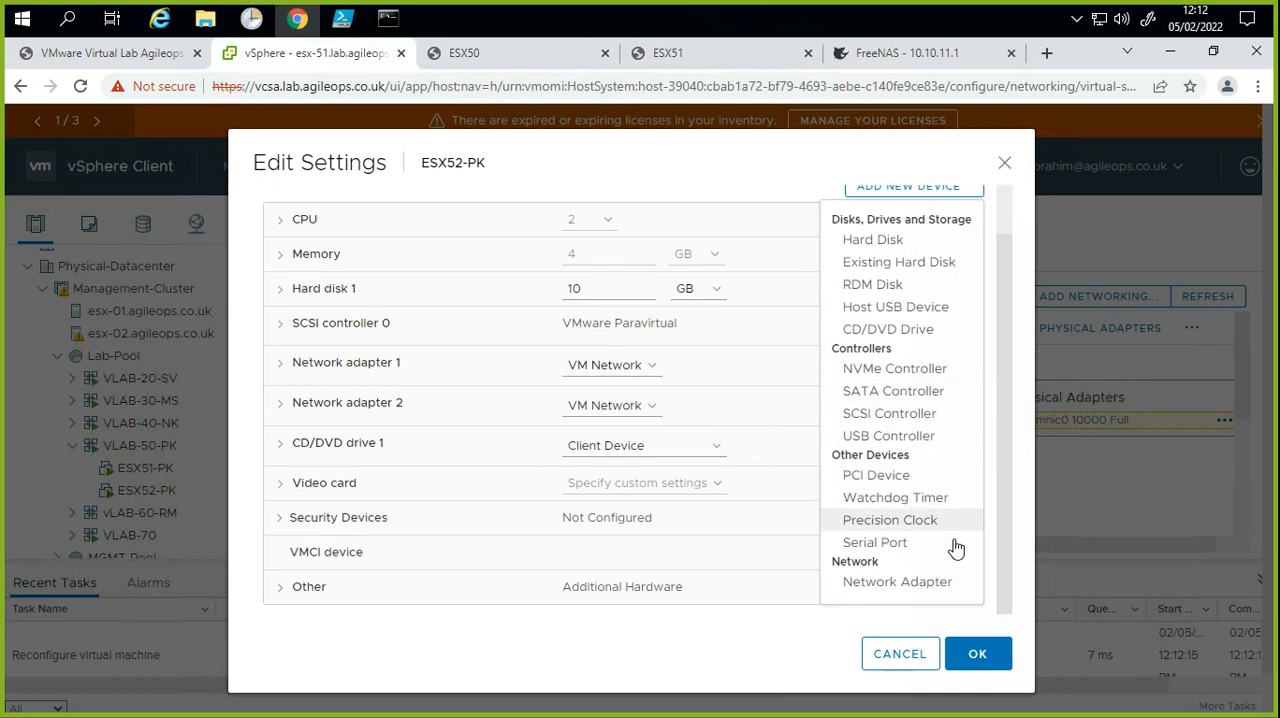
click(950, 581)
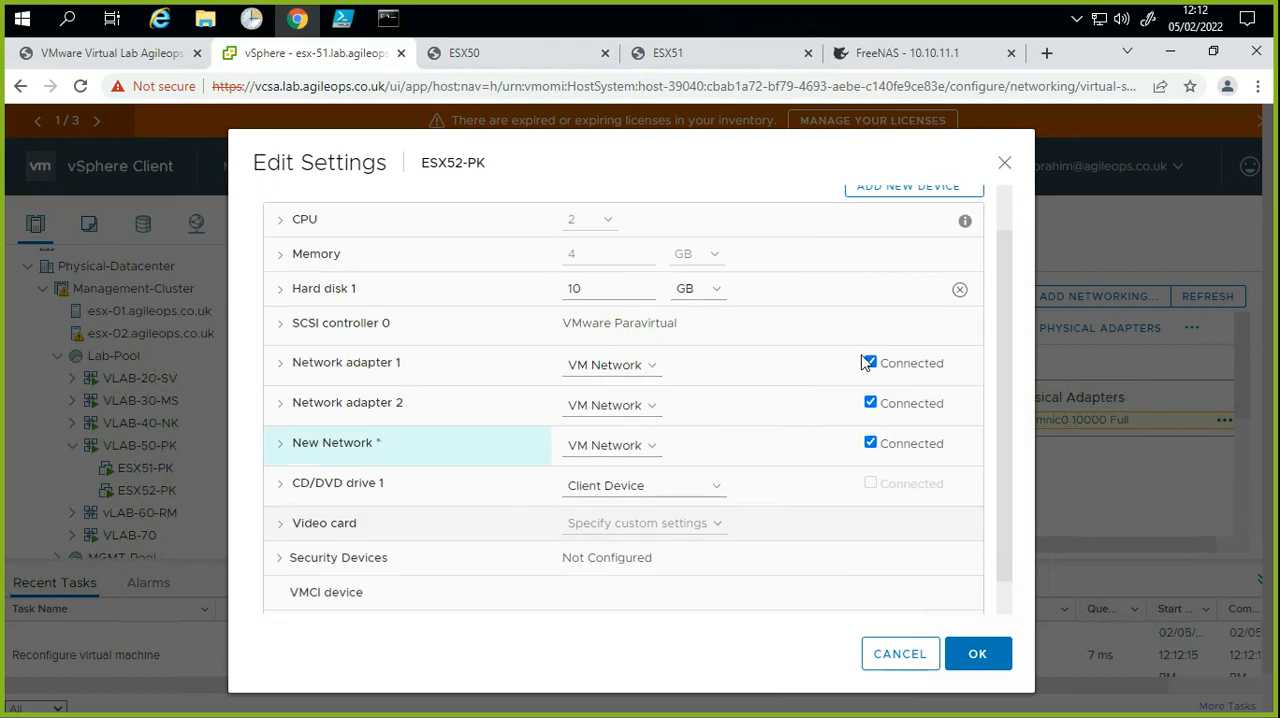
click(870, 200)
click(958, 578)
click(980, 652)
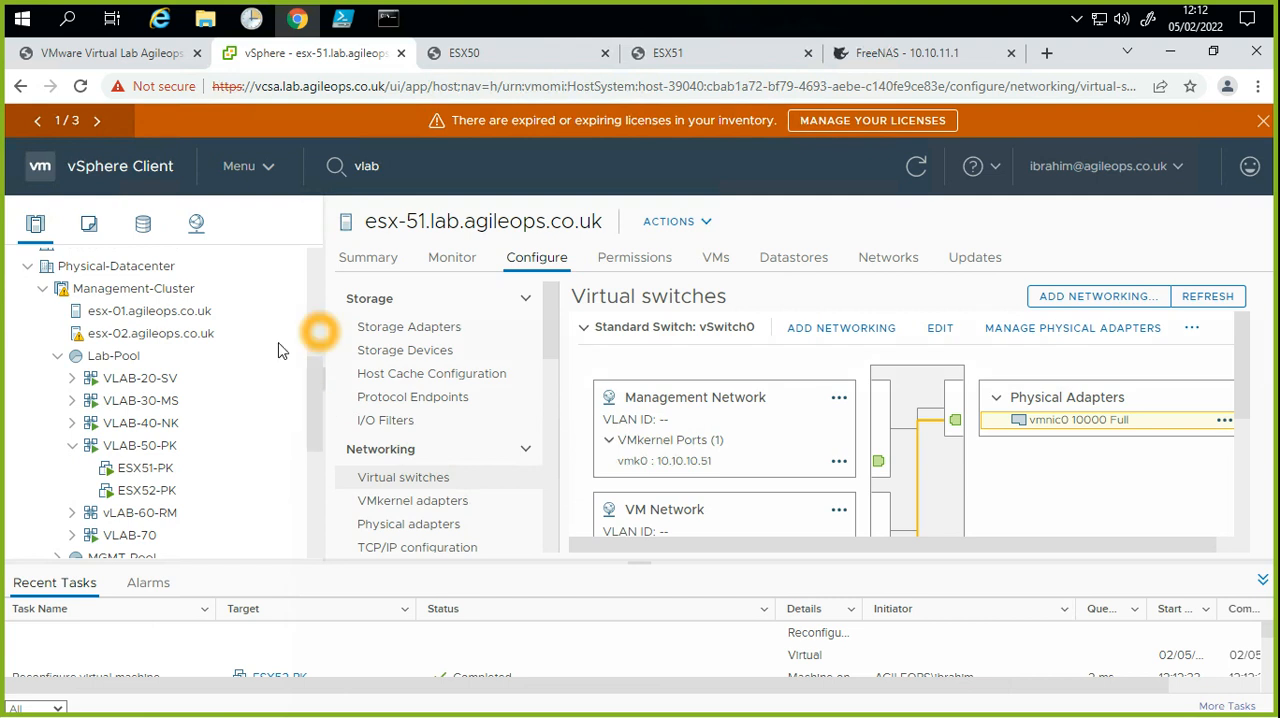
click(27, 267)
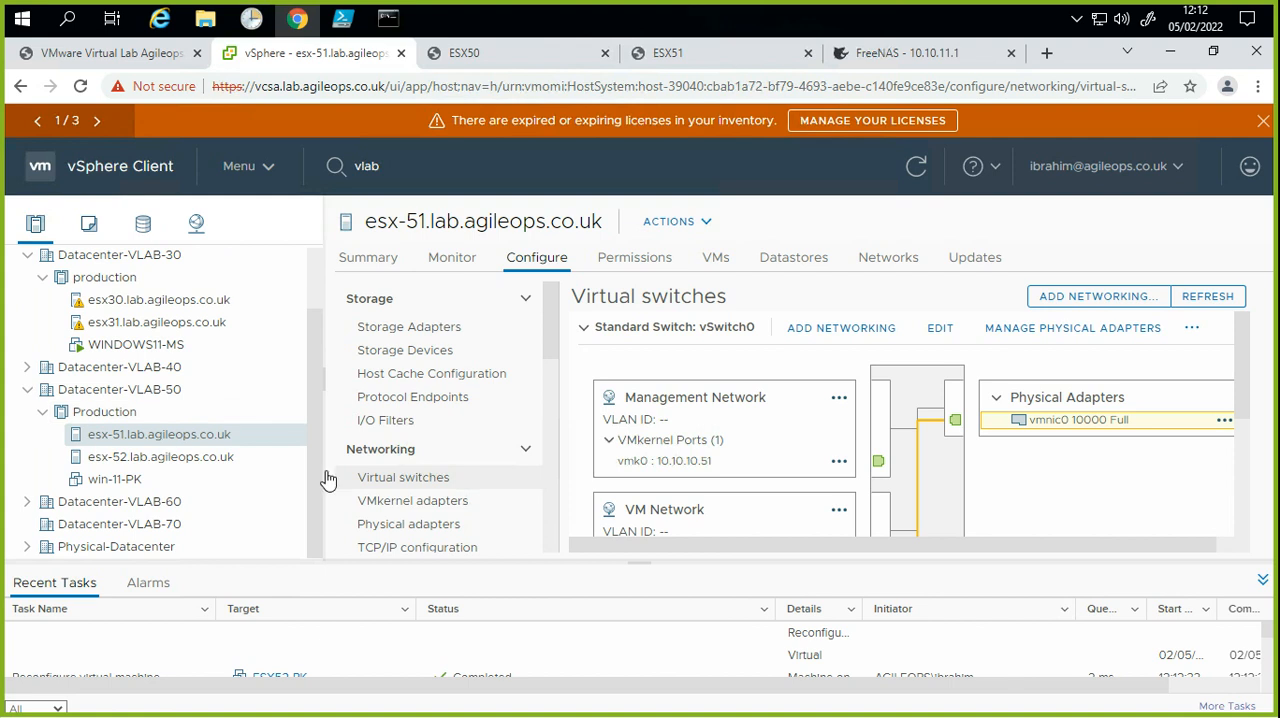
click(218, 437)
click(875, 331)
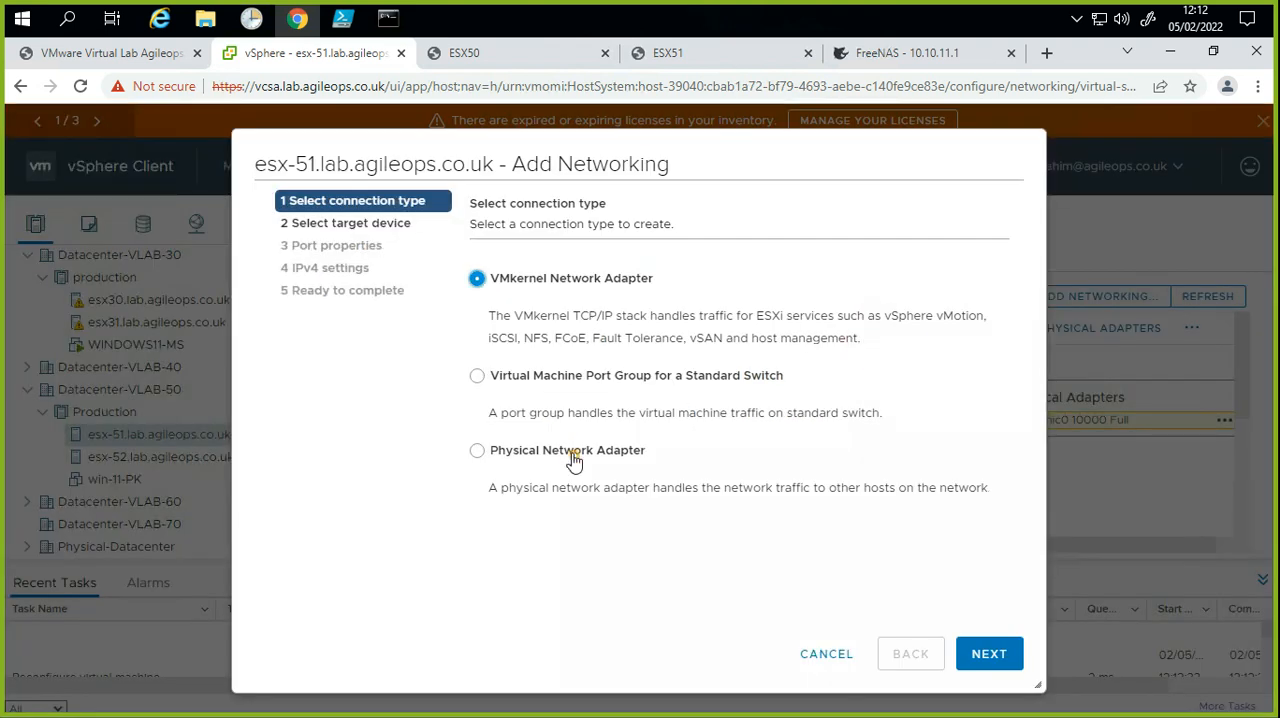
click(574, 458)
click(986, 645)
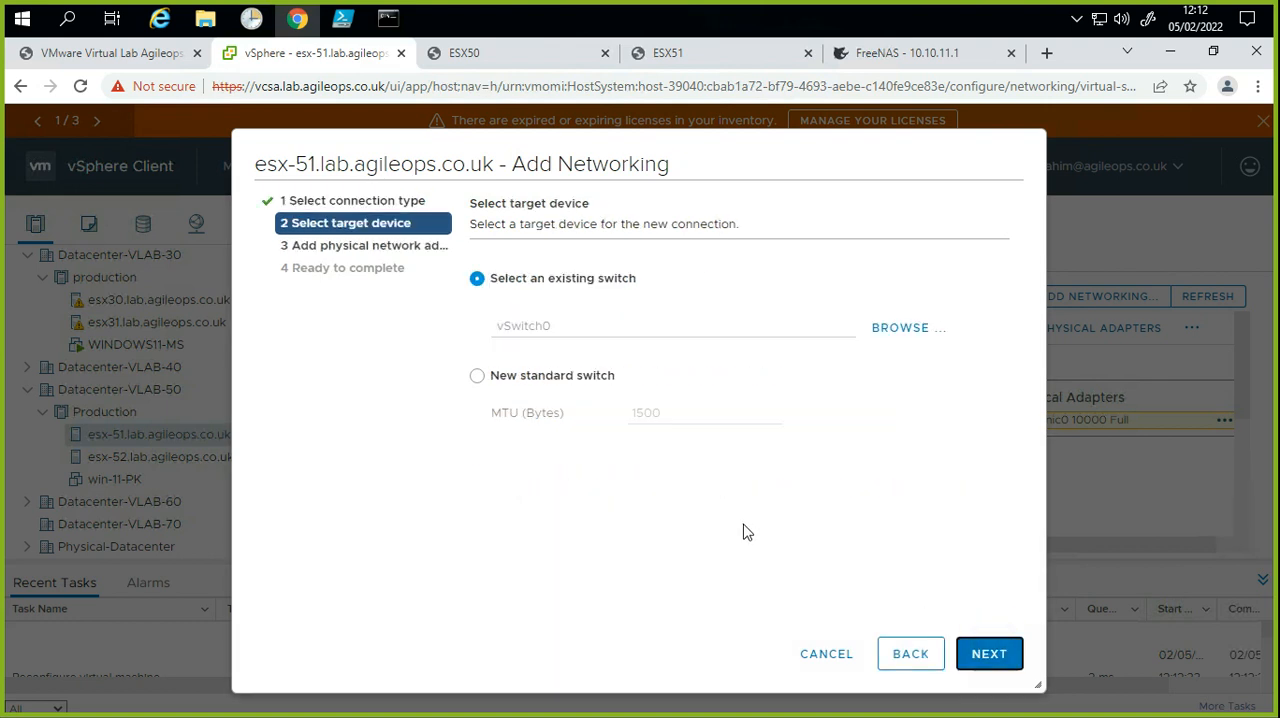
click(828, 656)
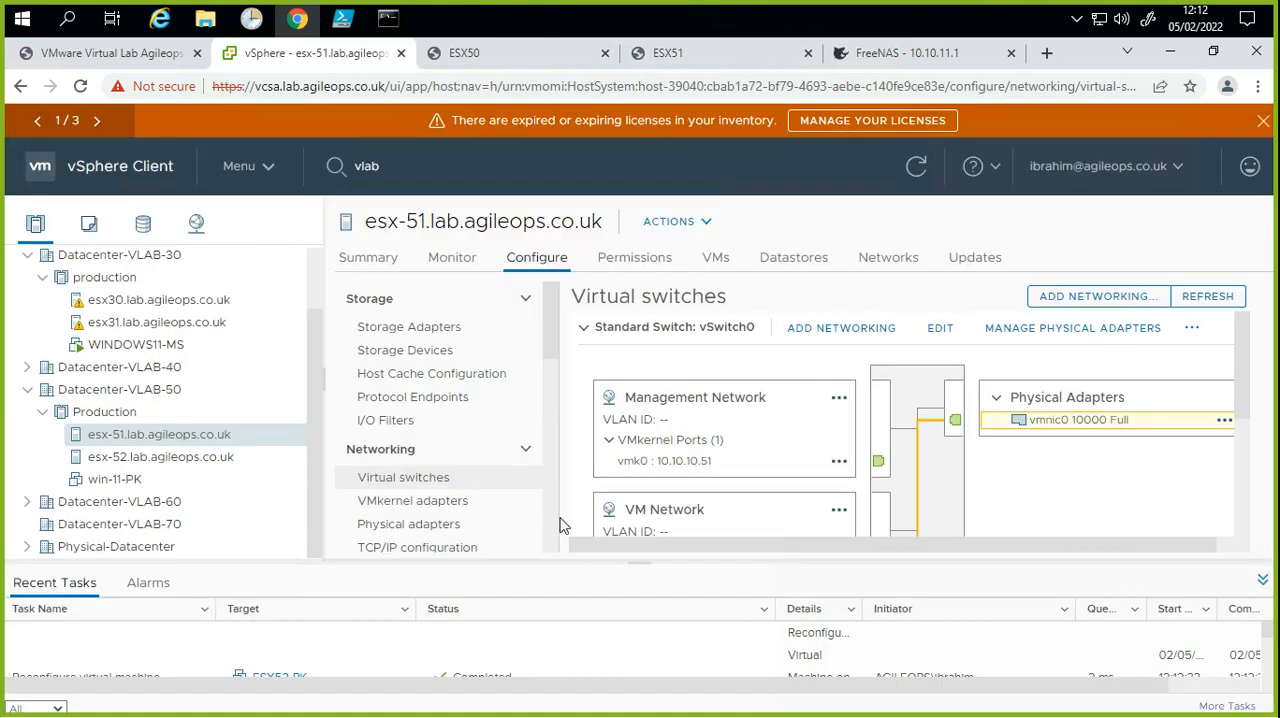
Step: Examine esx-51's physical adapters and the virtual switch each one is assigned to
drag(554, 354, 558, 378)
click(462, 468)
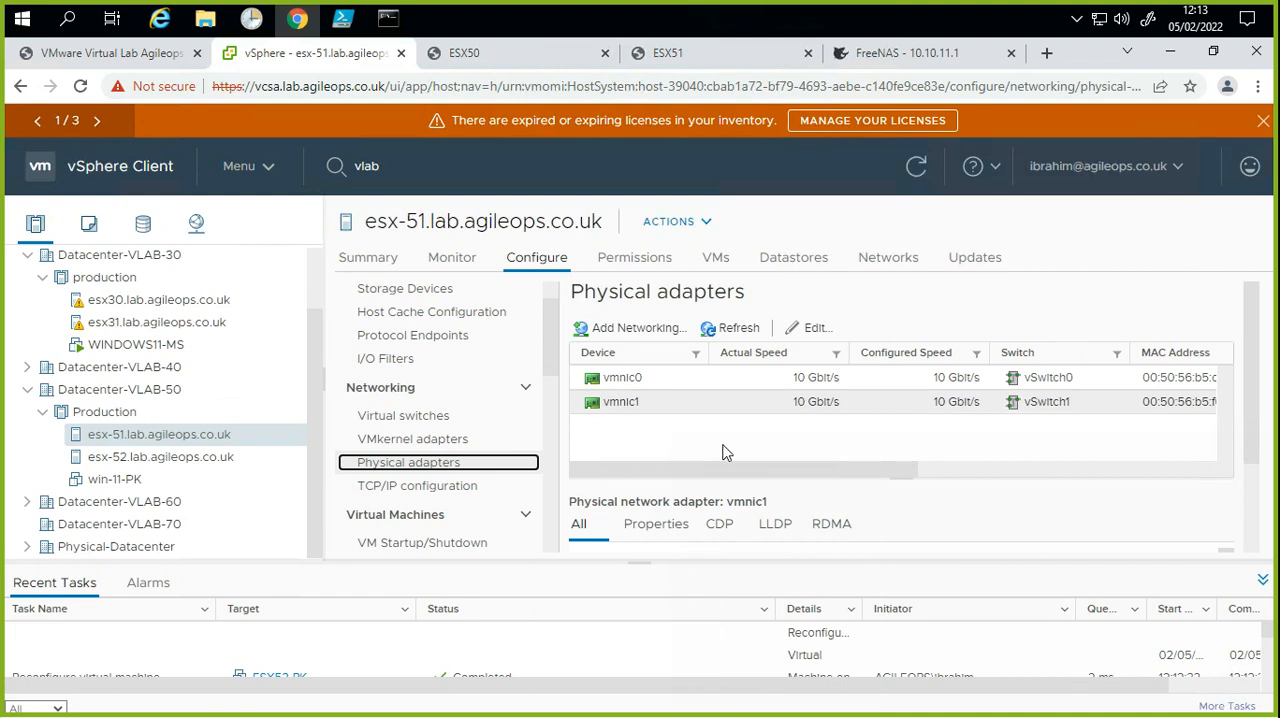
click(763, 453)
Step: Try to assign a free physical network adapter to a new standard switch on esx-51
click(472, 417)
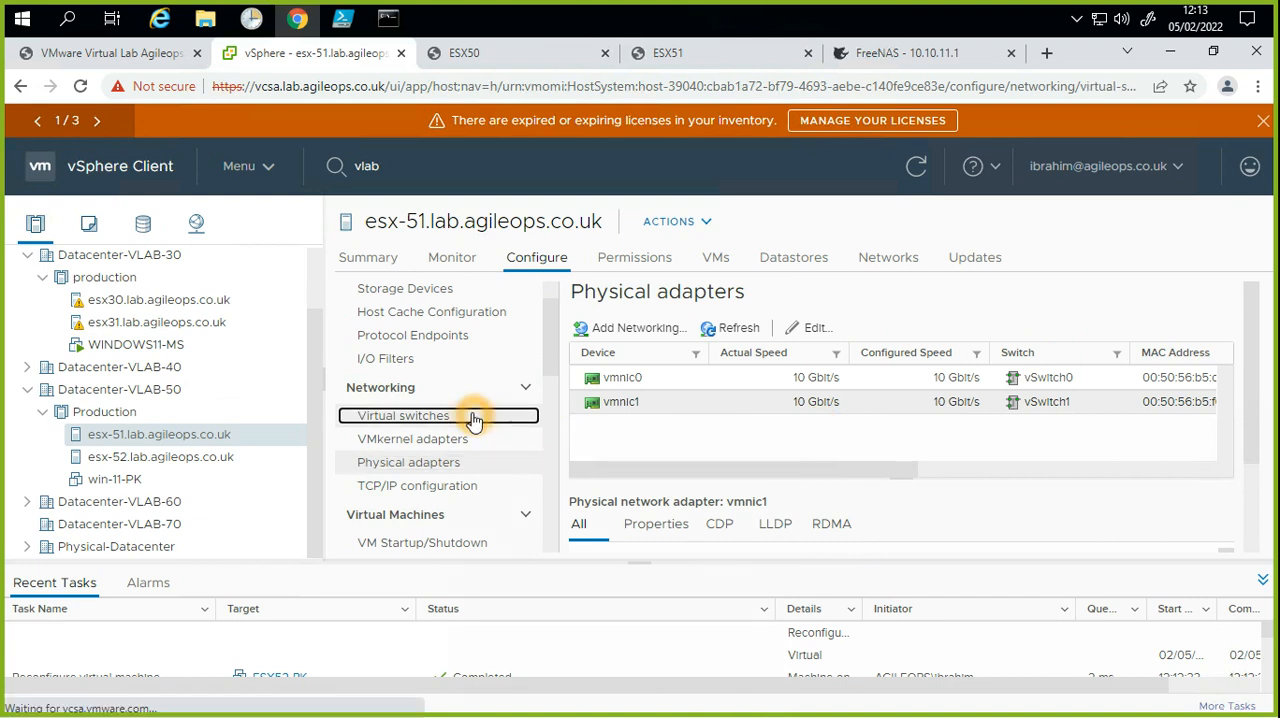
click(812, 328)
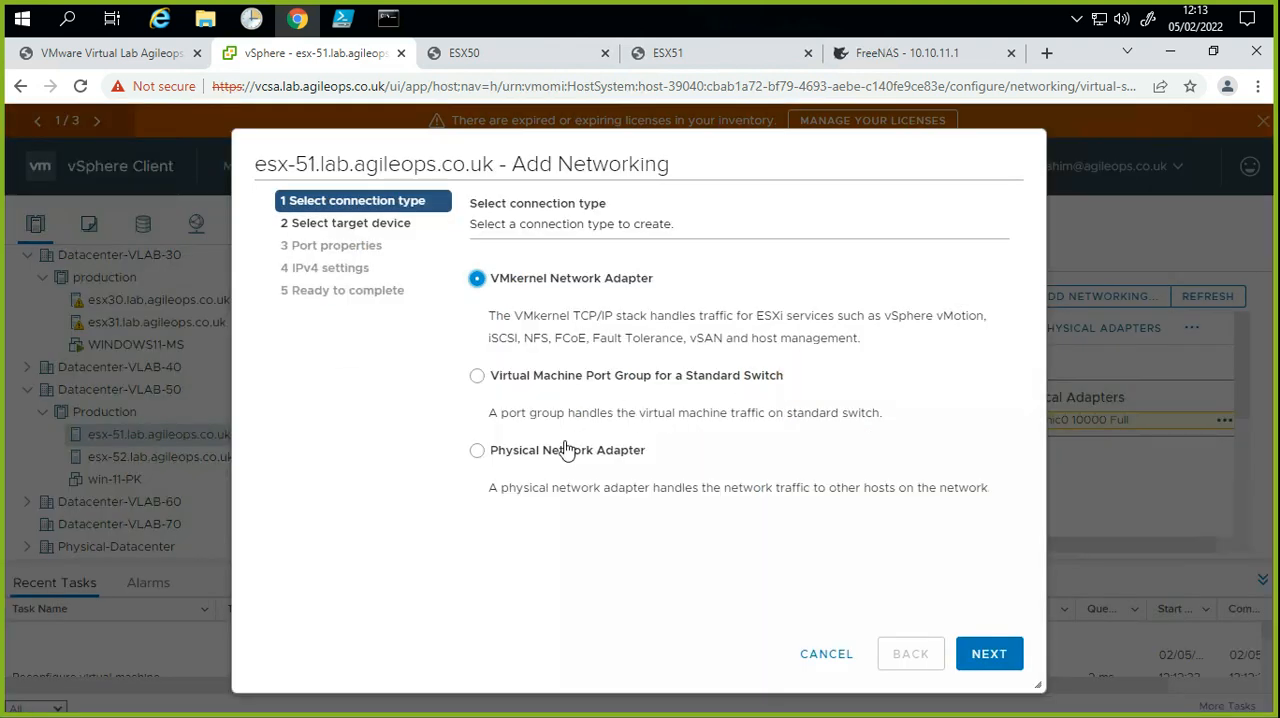
click(565, 451)
click(975, 654)
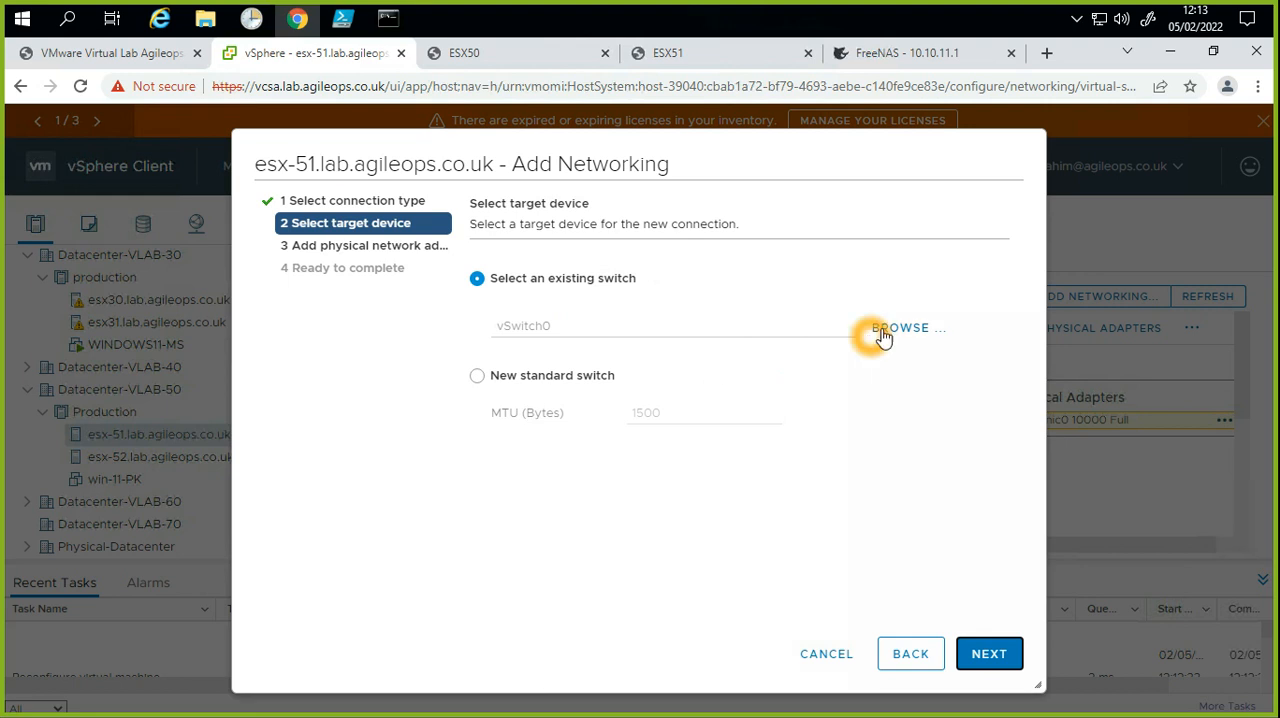
click(548, 374)
click(1000, 654)
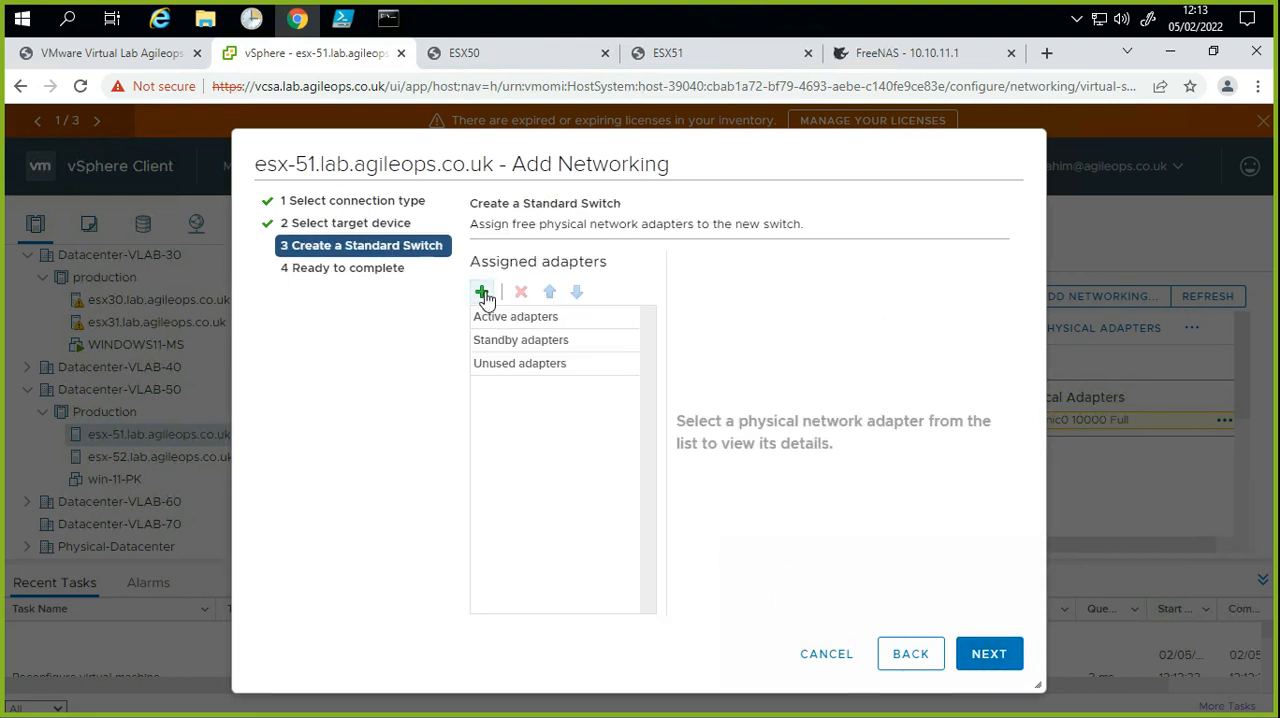
click(483, 293)
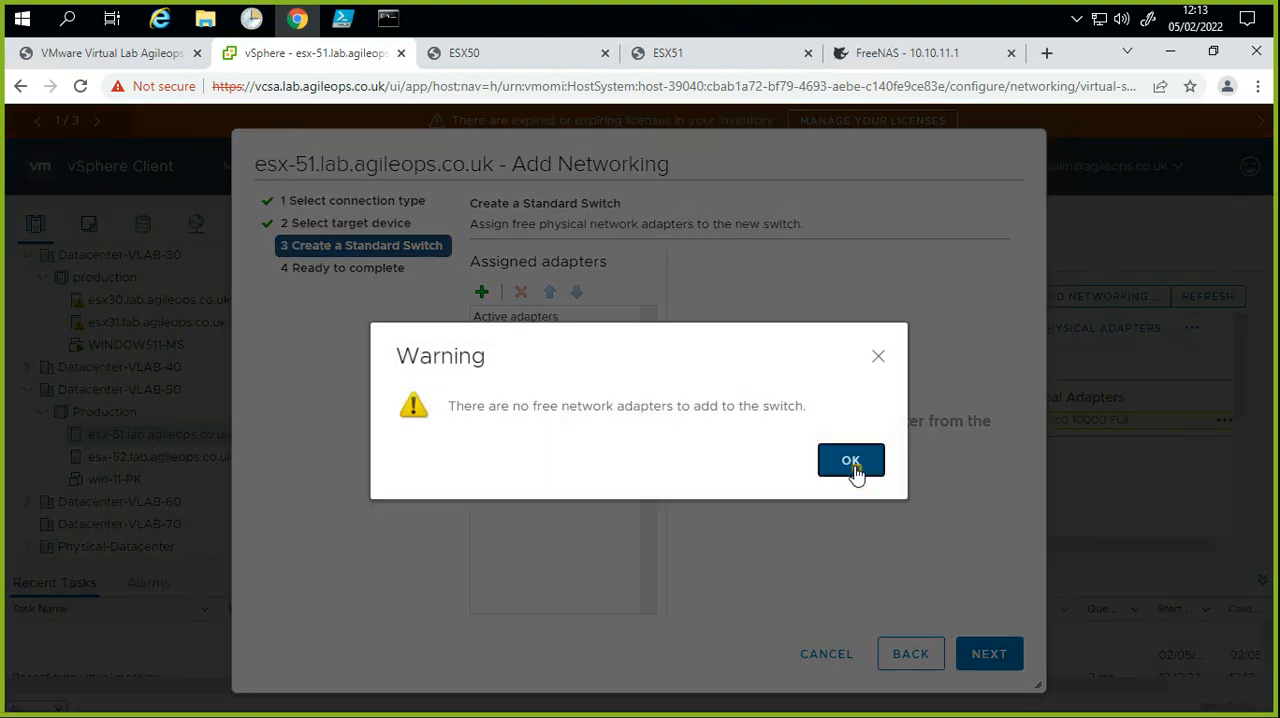
click(851, 466)
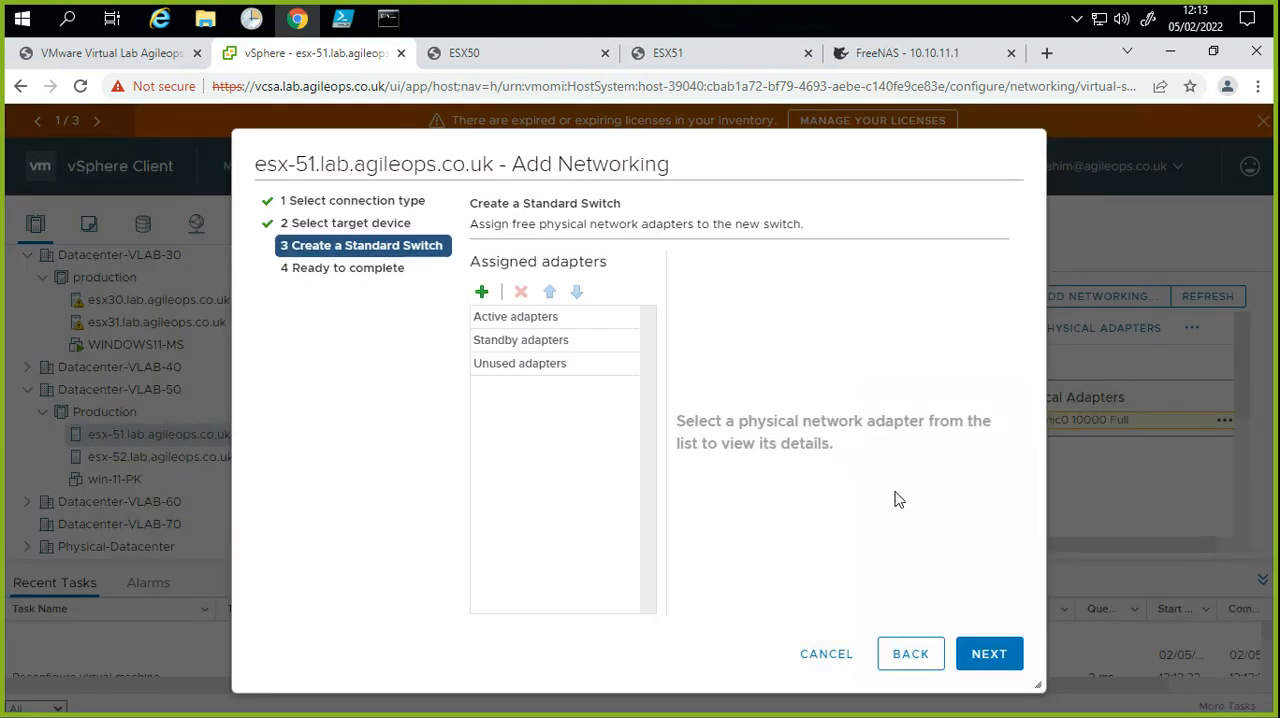
click(812, 658)
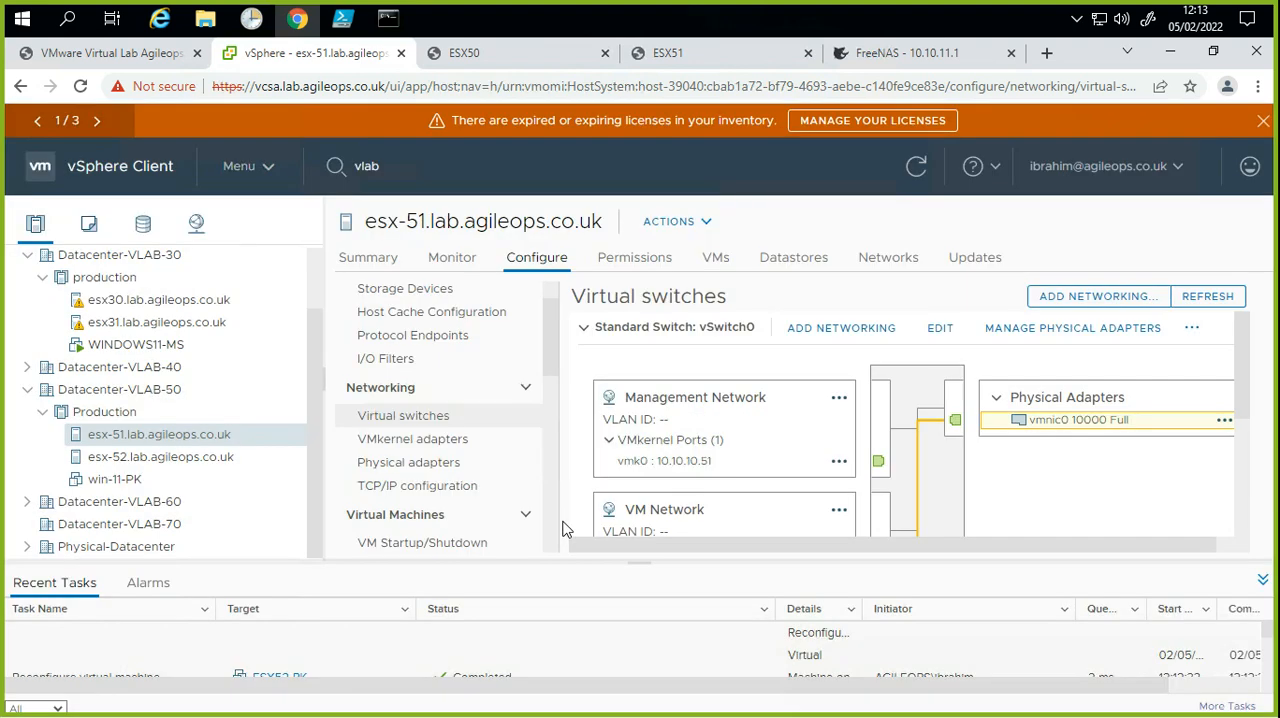
Step: Switch to the ESX50 console and log in to its system customization as root with the account password
click(490, 60)
click(445, 440)
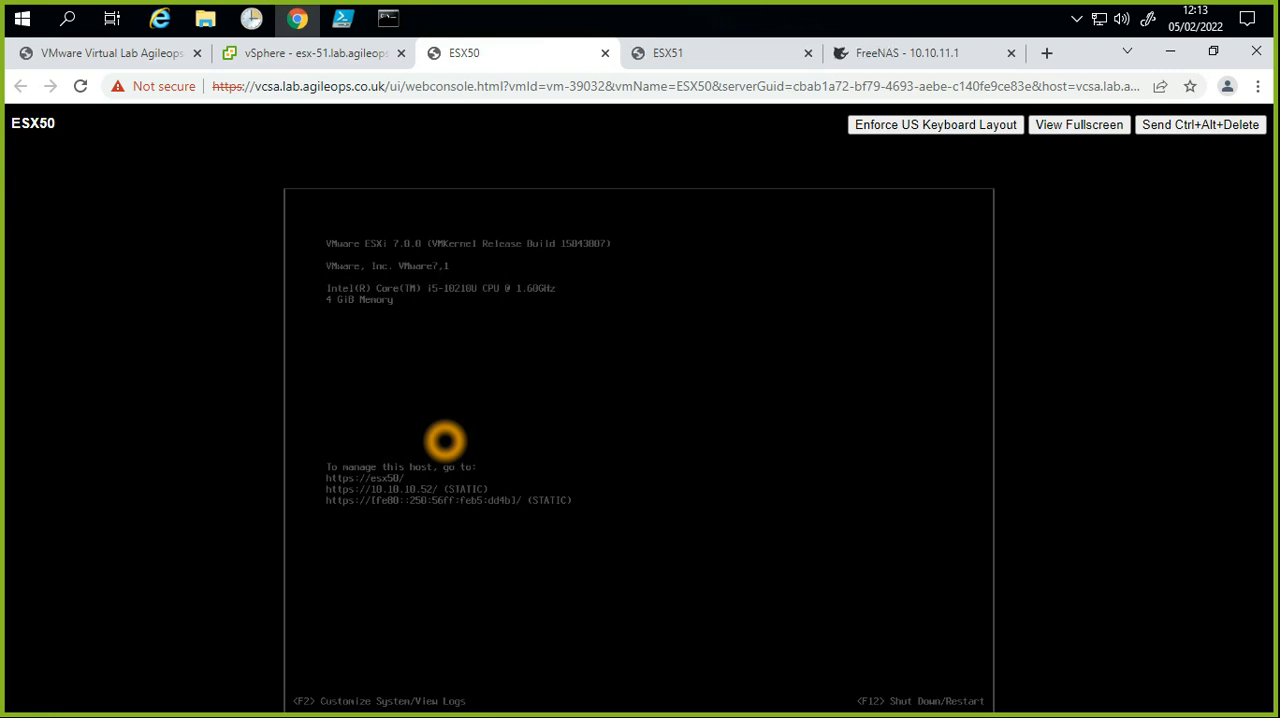
key(F2)
key(Tab)
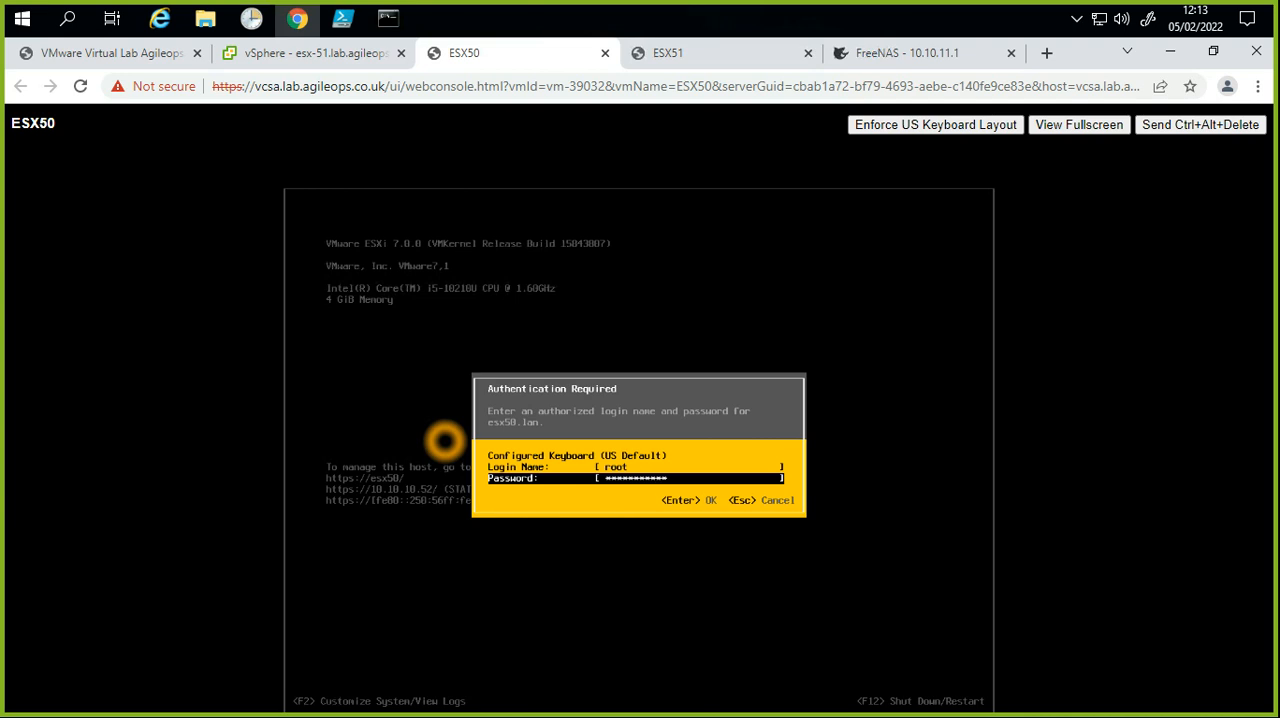
key(Return)
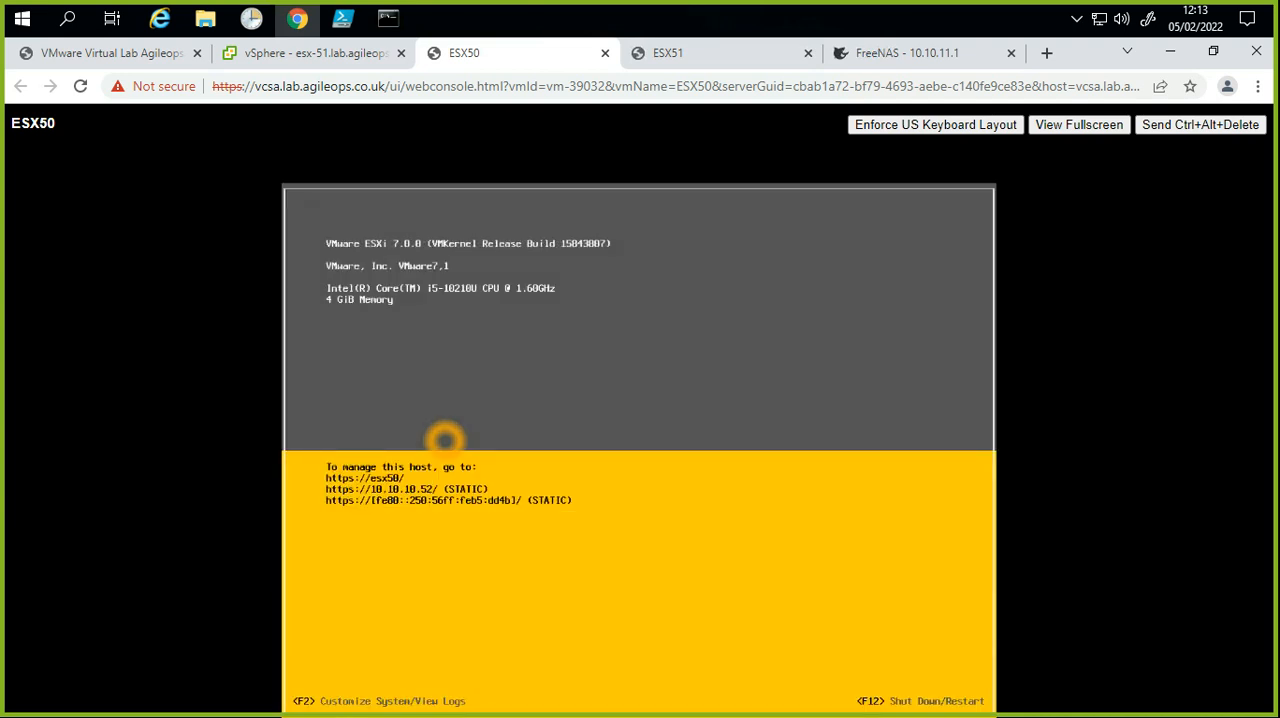
Step: Examine the network adapters available to ESX50's management network and leave the selection without changes
key(Down)
key(Down)
key(Up)
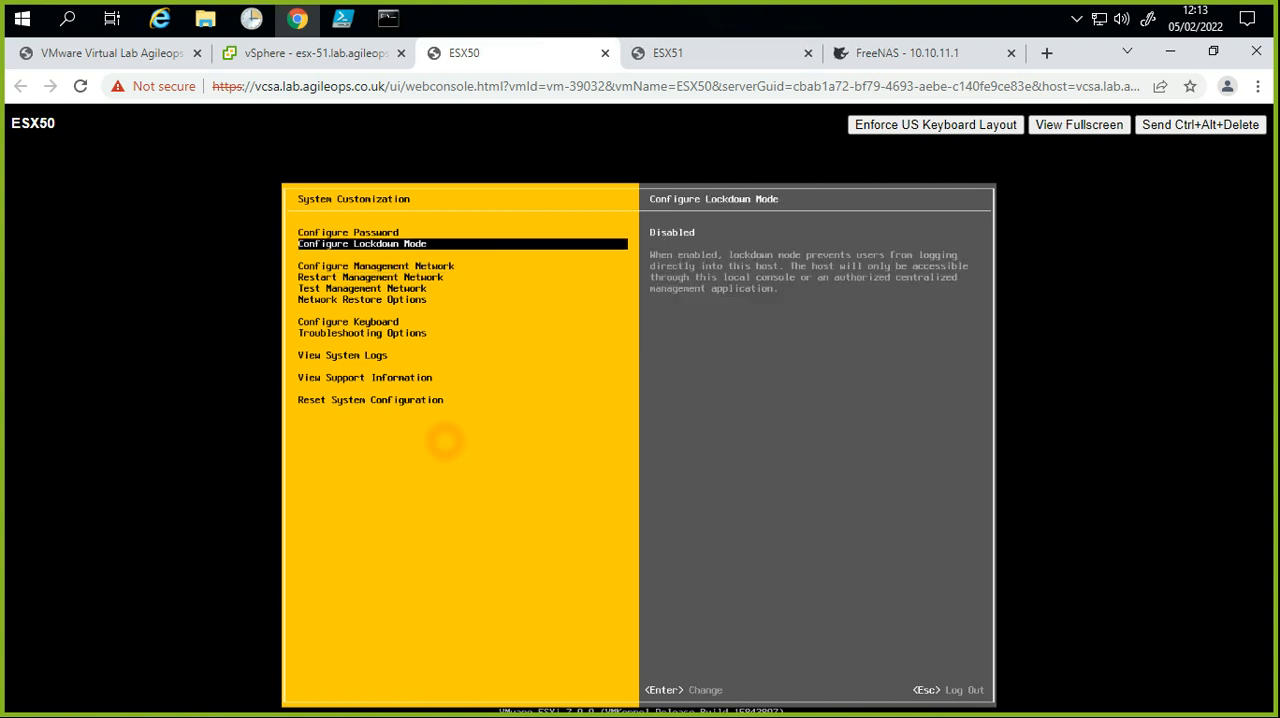
key(Down)
key(Return)
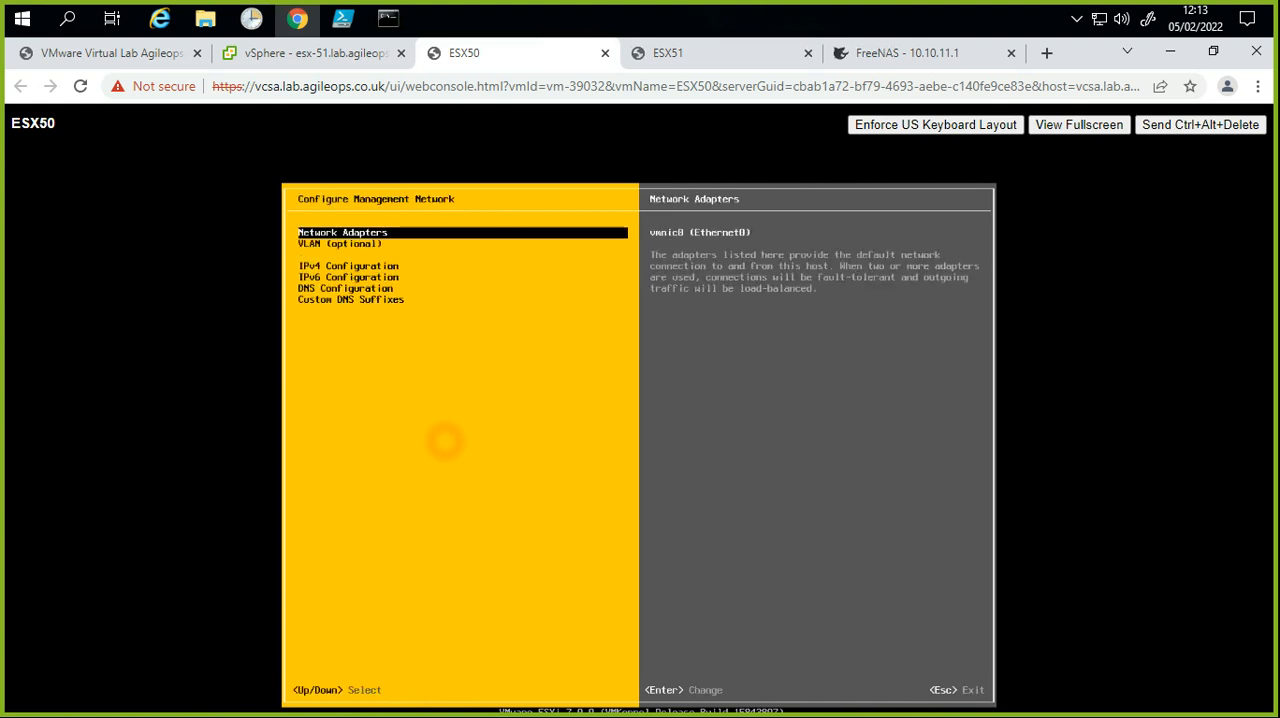
key(Return)
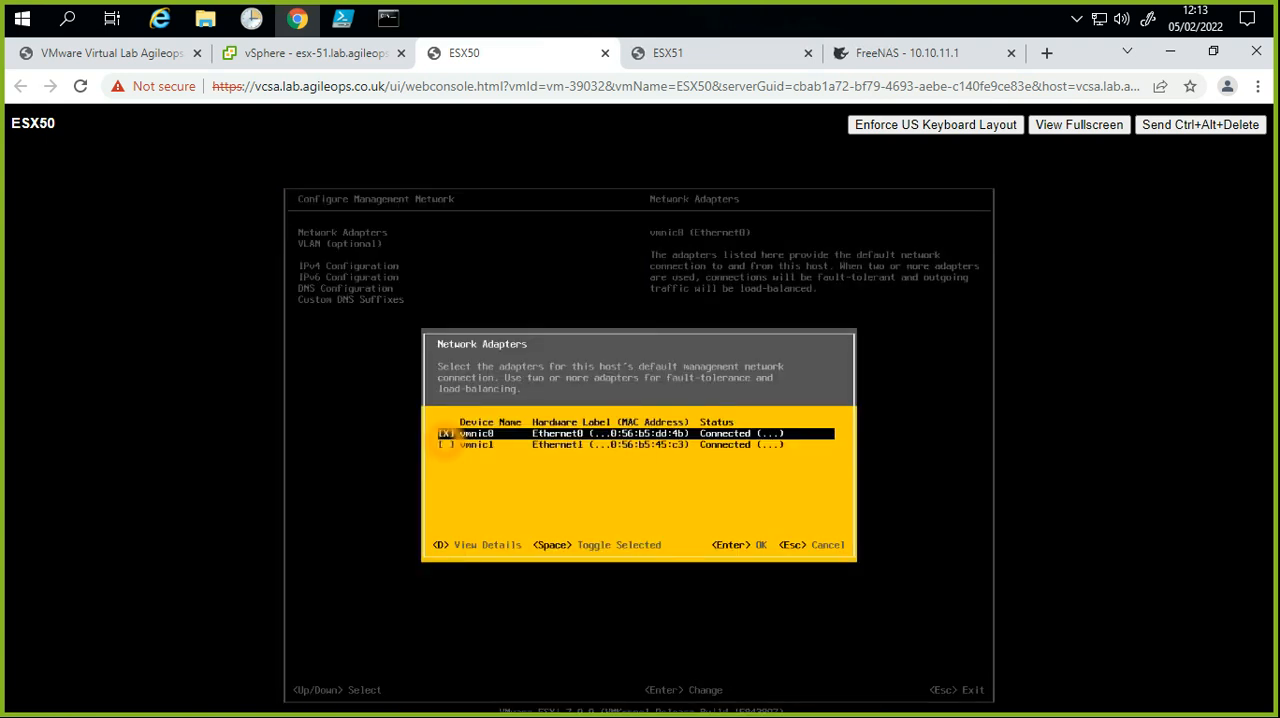
key(Down)
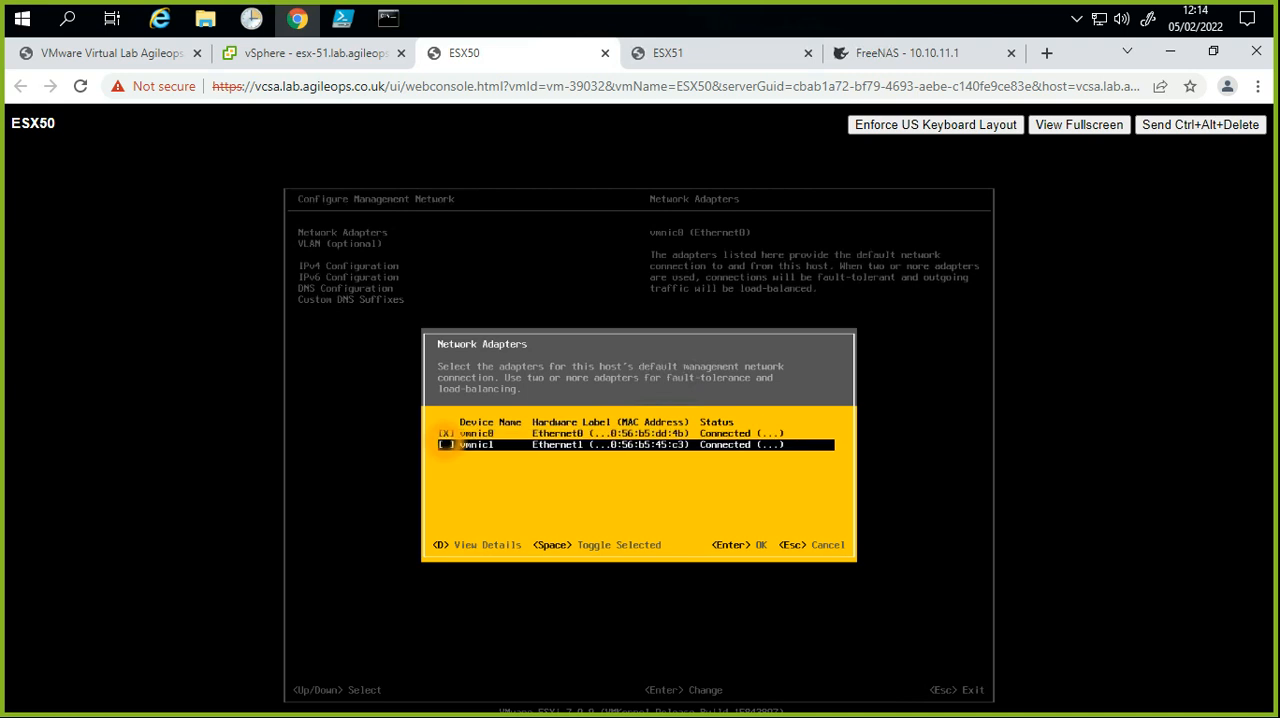
key(Escape)
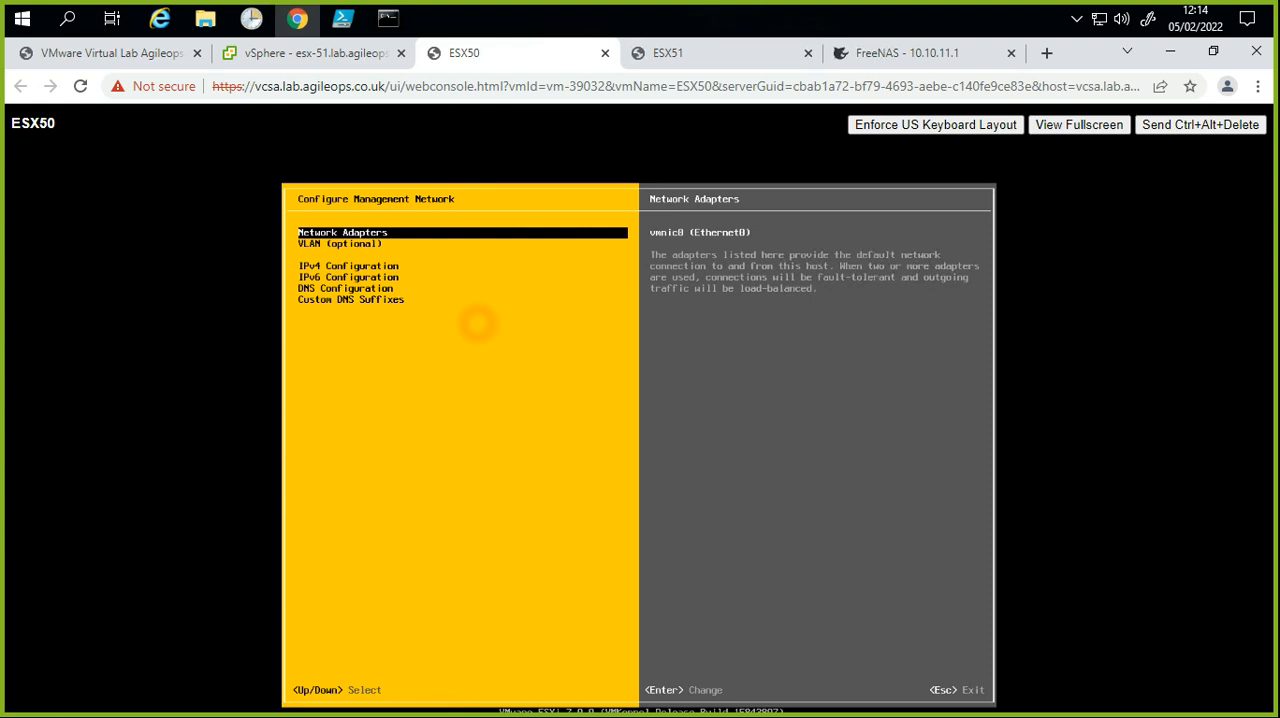
Step: Return to vSphere Client and reboot host esx-51, logging "adding Network adapter" as the reason
click(330, 55)
click(172, 438)
right_click(171, 441)
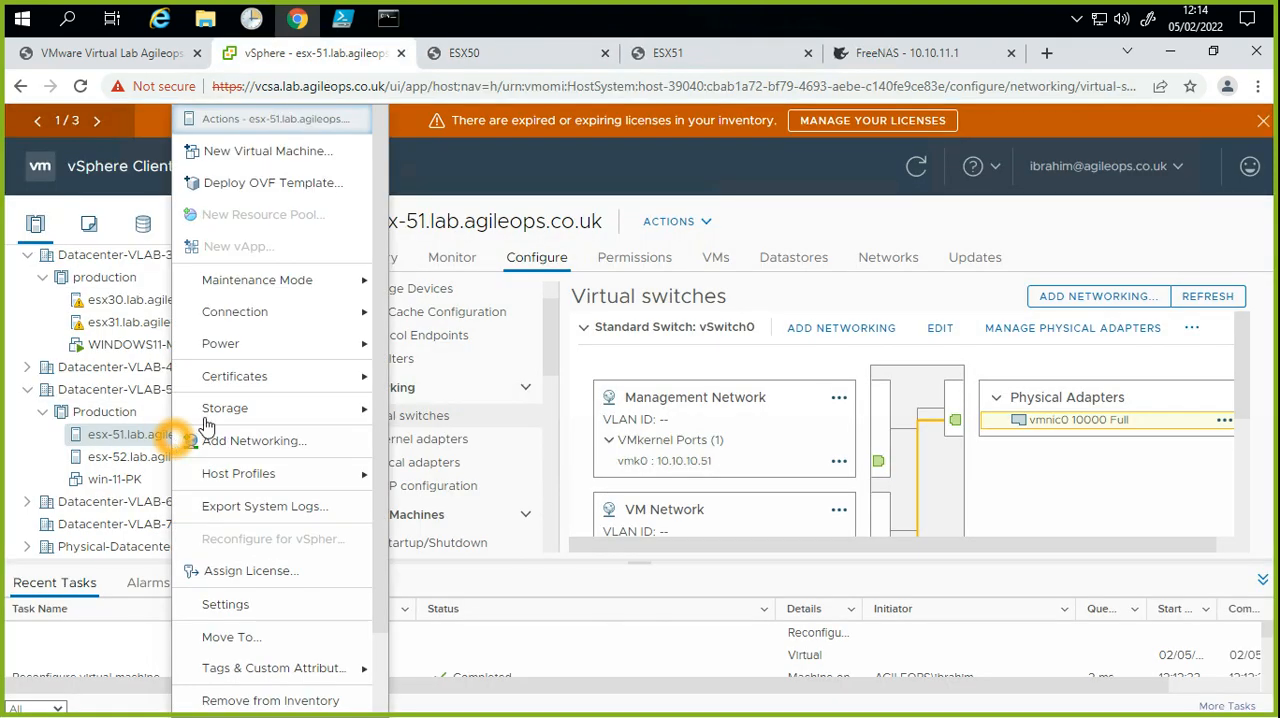
click(254, 347)
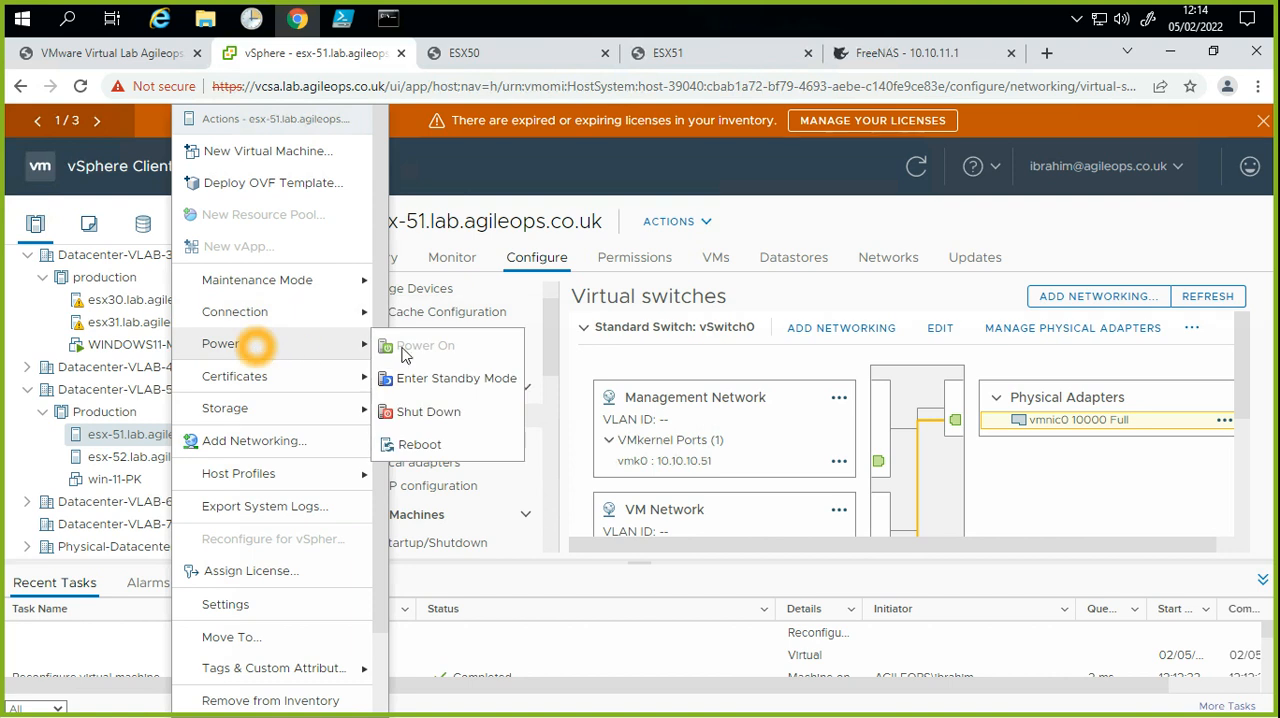
click(425, 444)
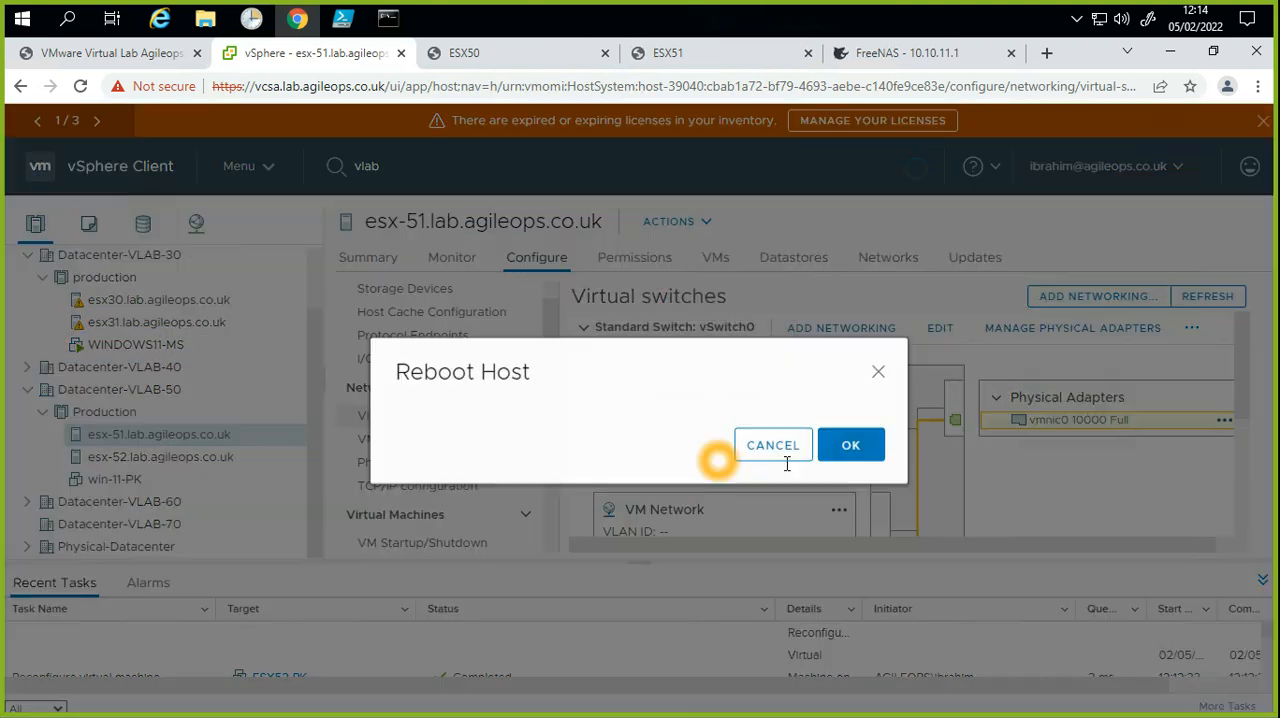
text(adding newtw)
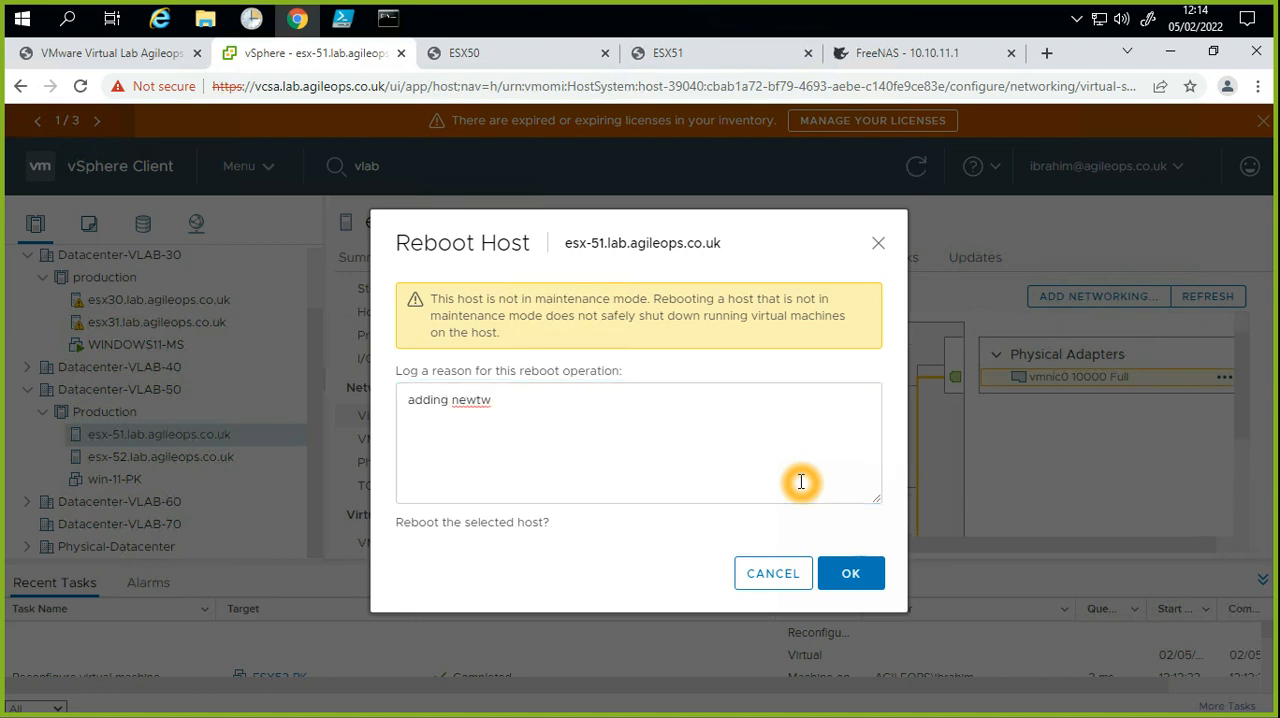
click(688, 440)
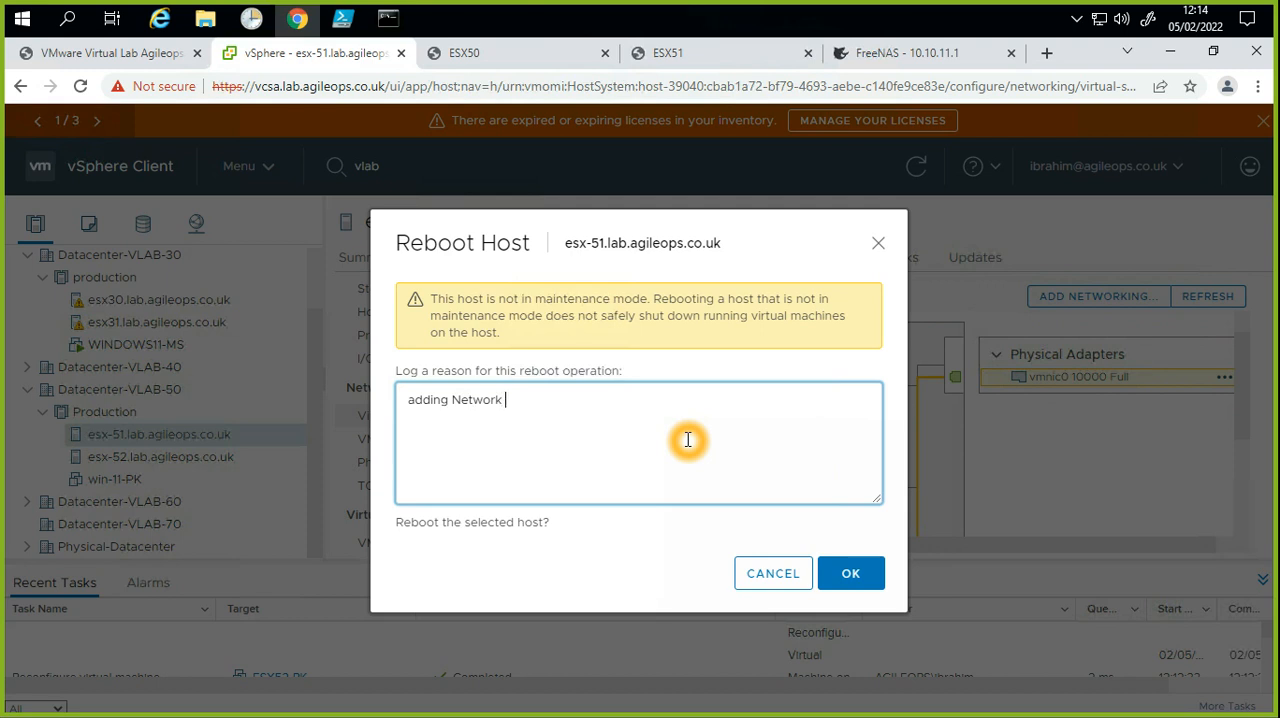
text(apter)
click(851, 573)
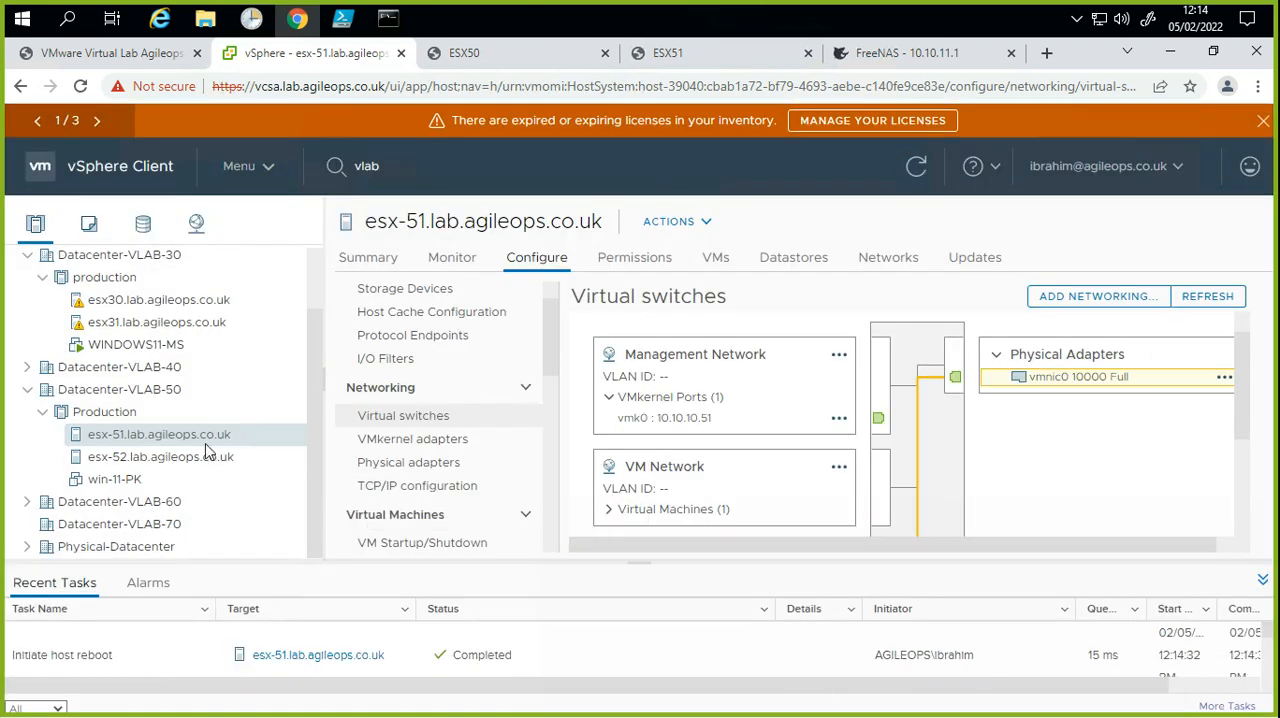
Step: Request a reboot of host esx-52 and enter adding a network adapter as the logged reason
right_click(210, 461)
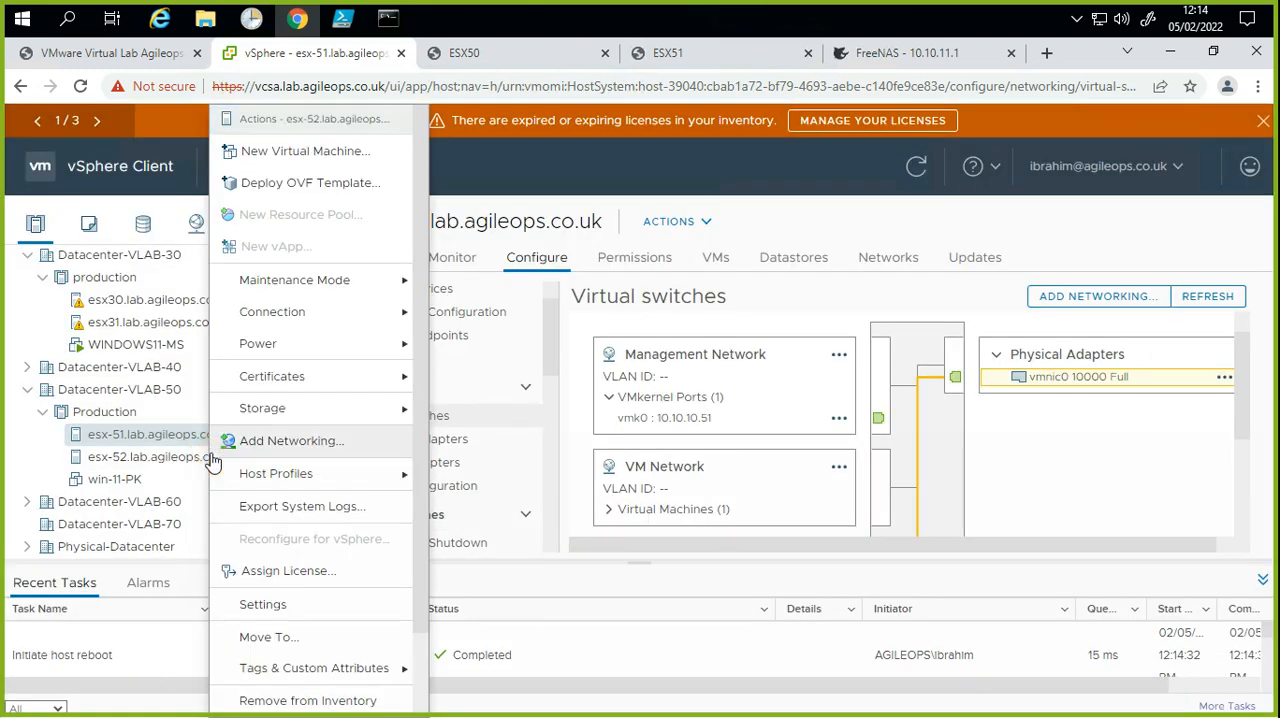
mouse_move(312, 343)
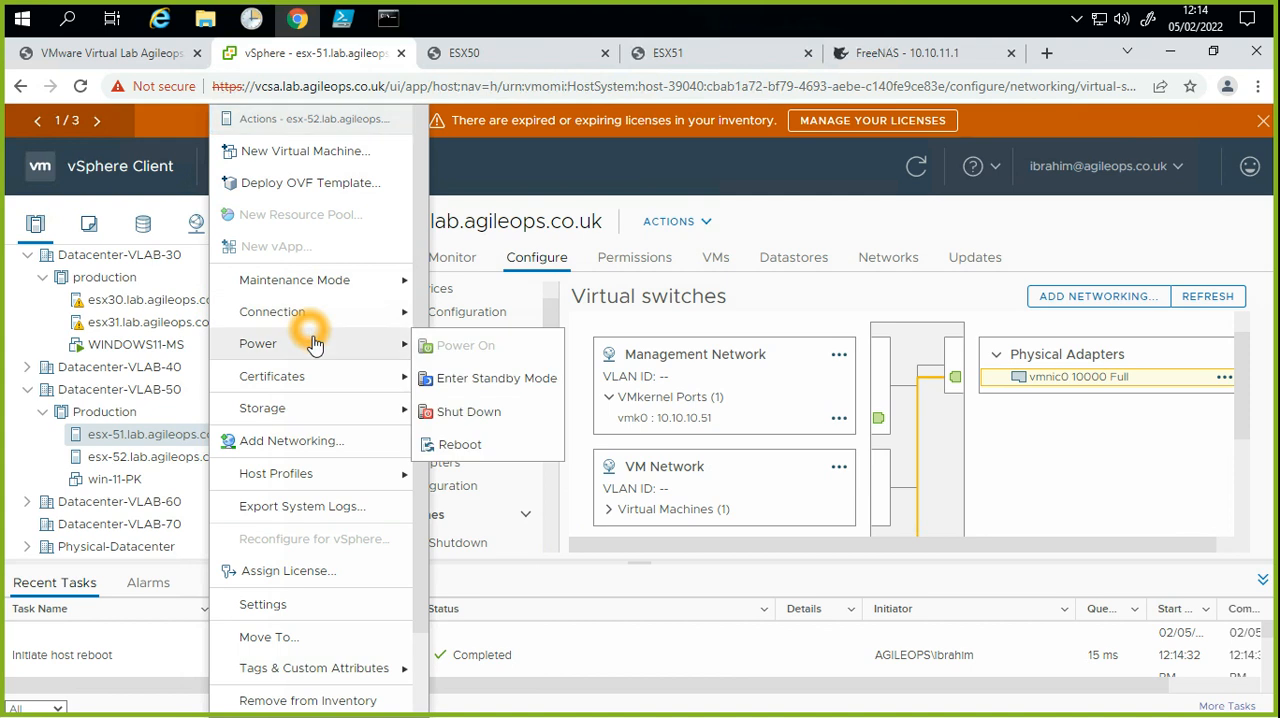
click(461, 451)
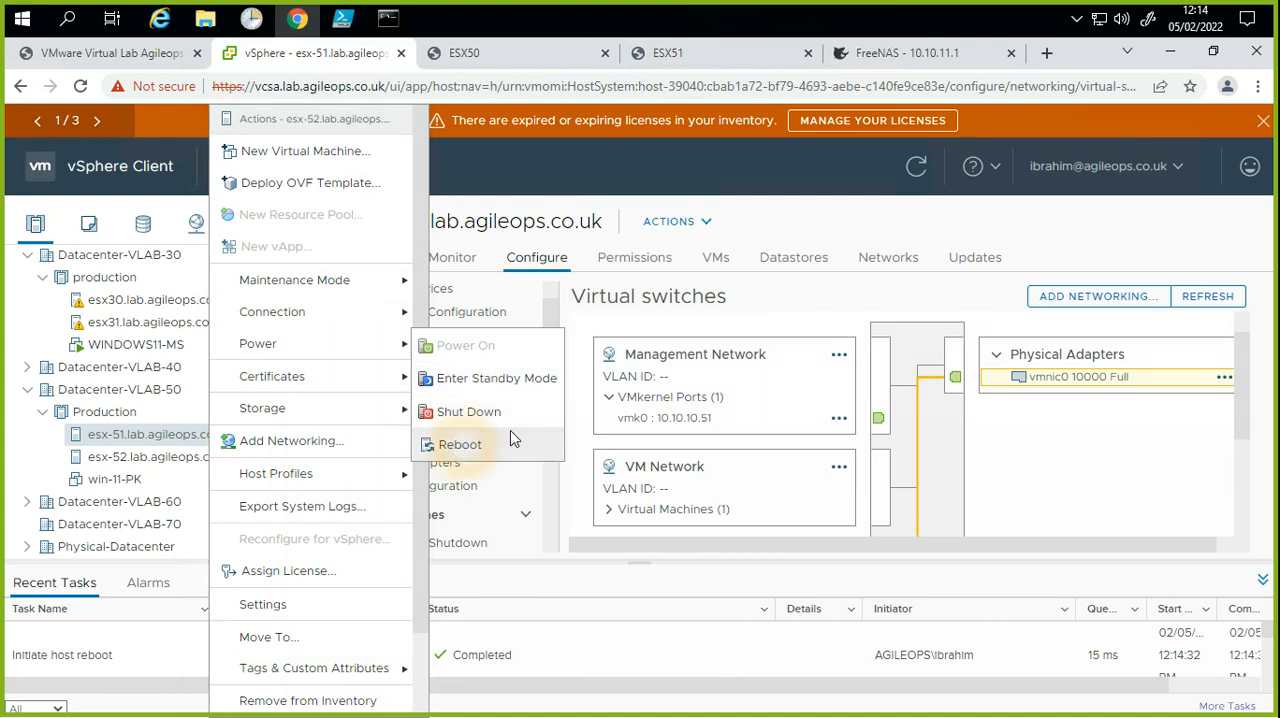
click(536, 413)
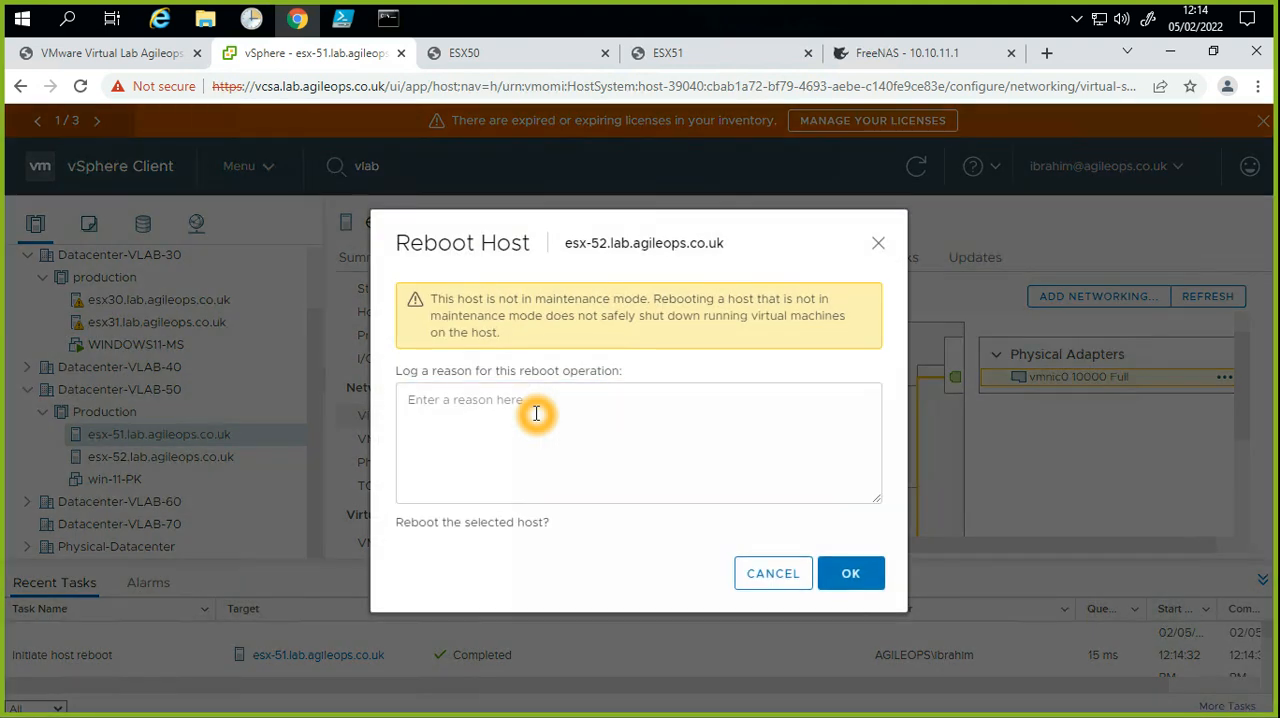
click(536, 413)
text(adding netwrokin)
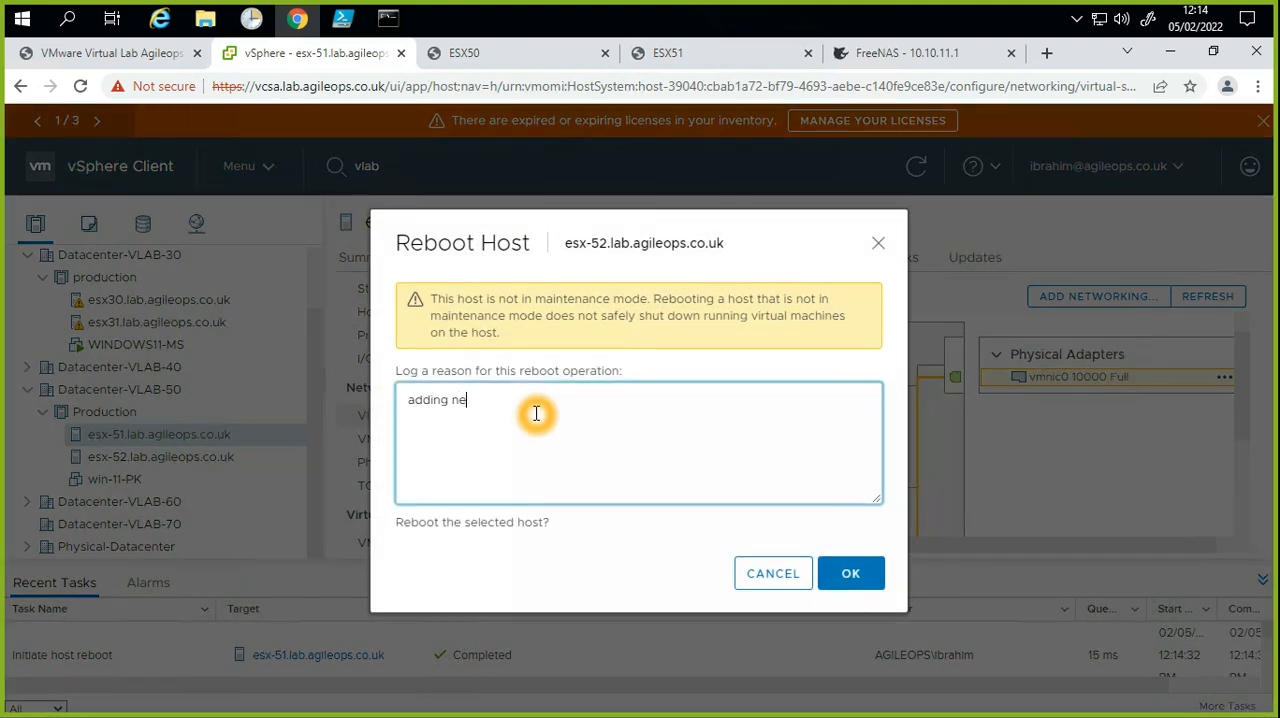
key(BackSpace)
key(BackSpace)
text(adapter)
Step: Correct the reason to read "adding network adapter- REF 0023423" and confirm the reboot of esx-52
right_click(473, 402)
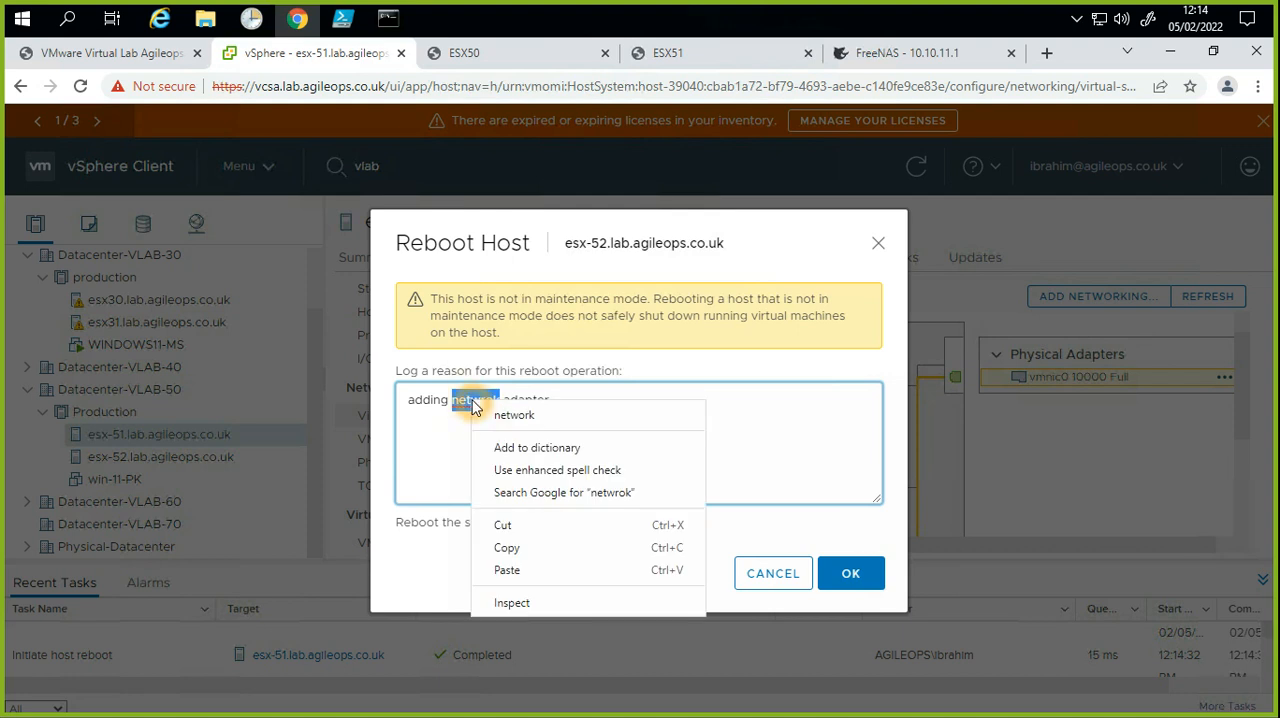
click(506, 413)
text(- RE)
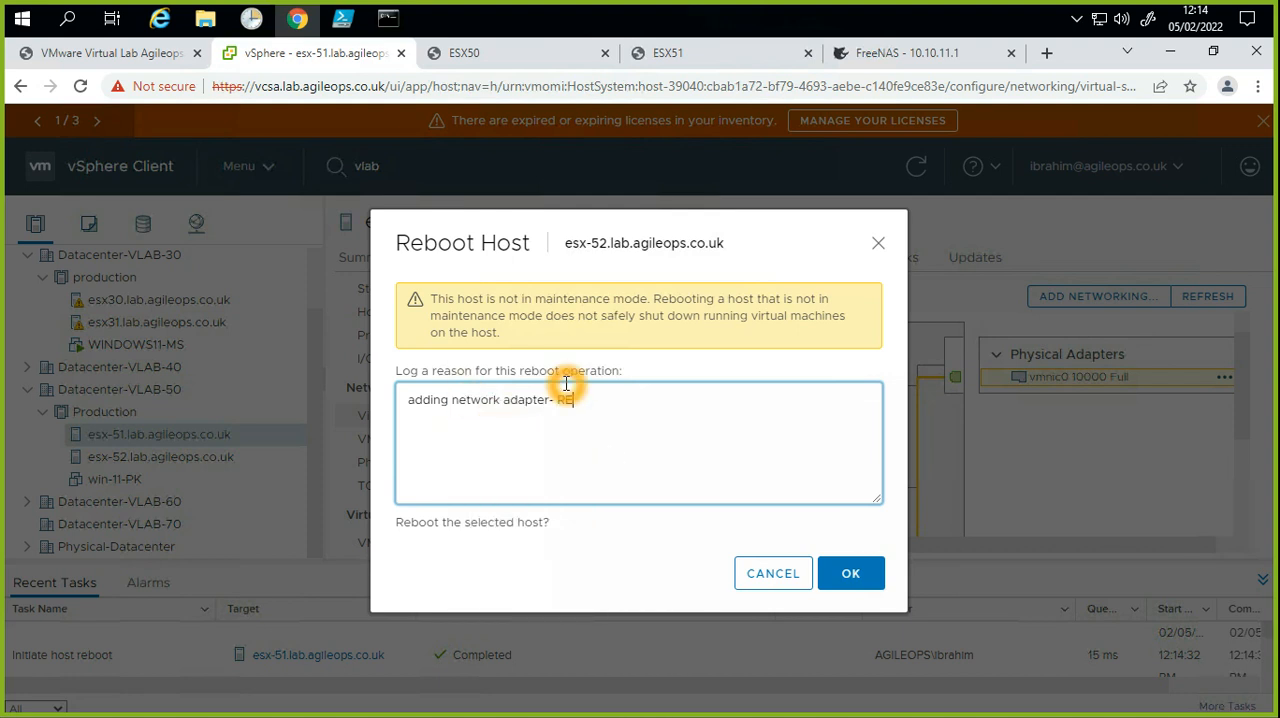
text(F 0023423)
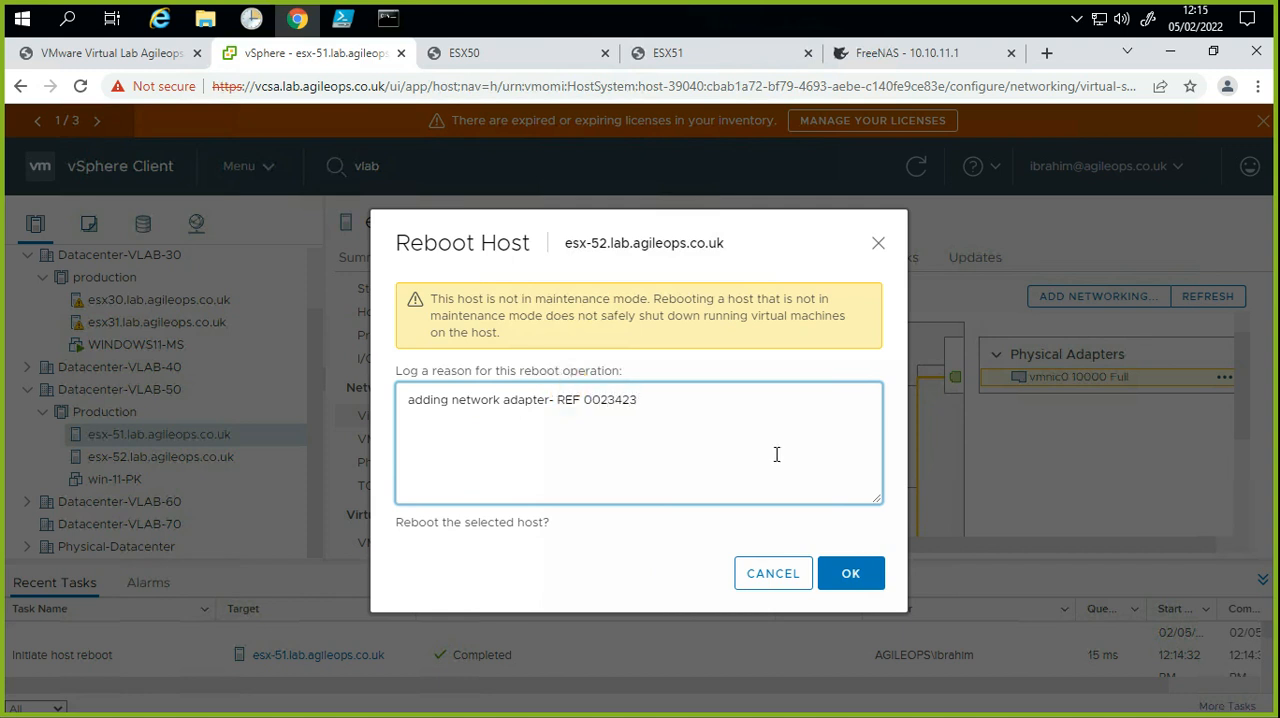
click(842, 578)
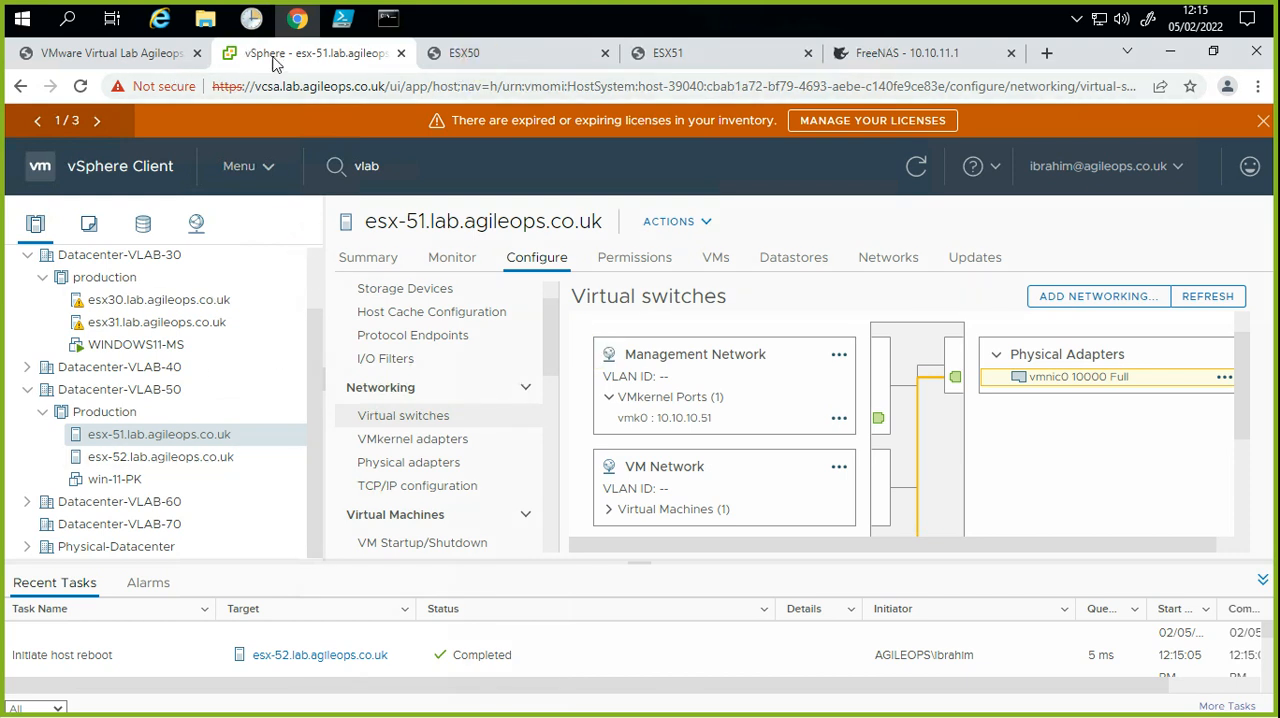
Step: Check the connection status of the rebooting host esx-51 in the inventory
click(164, 438)
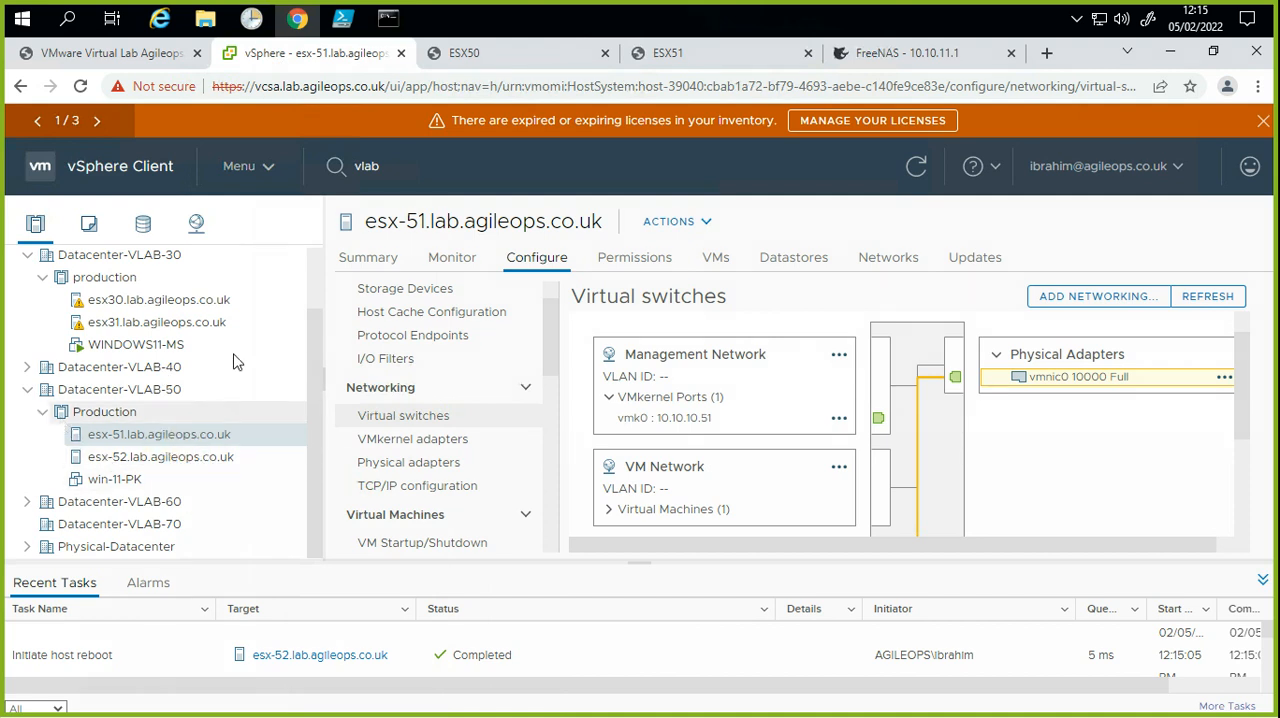
click(43, 556)
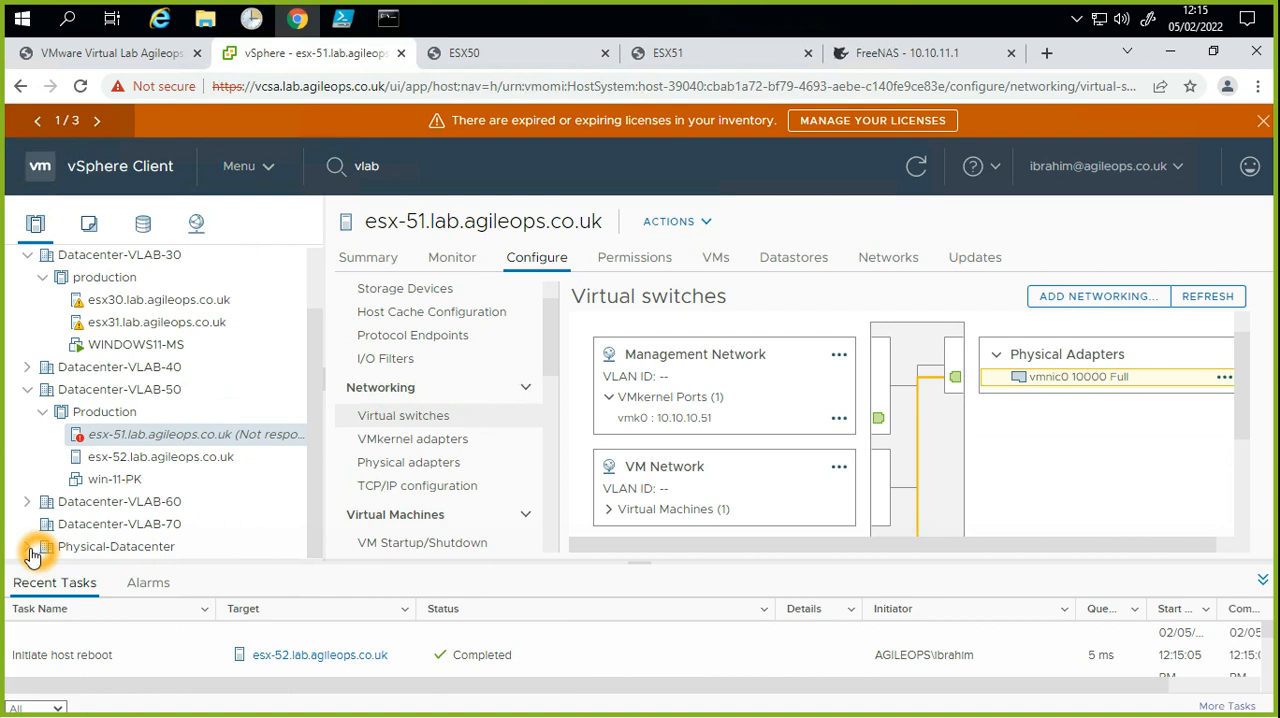
click(165, 445)
click(172, 442)
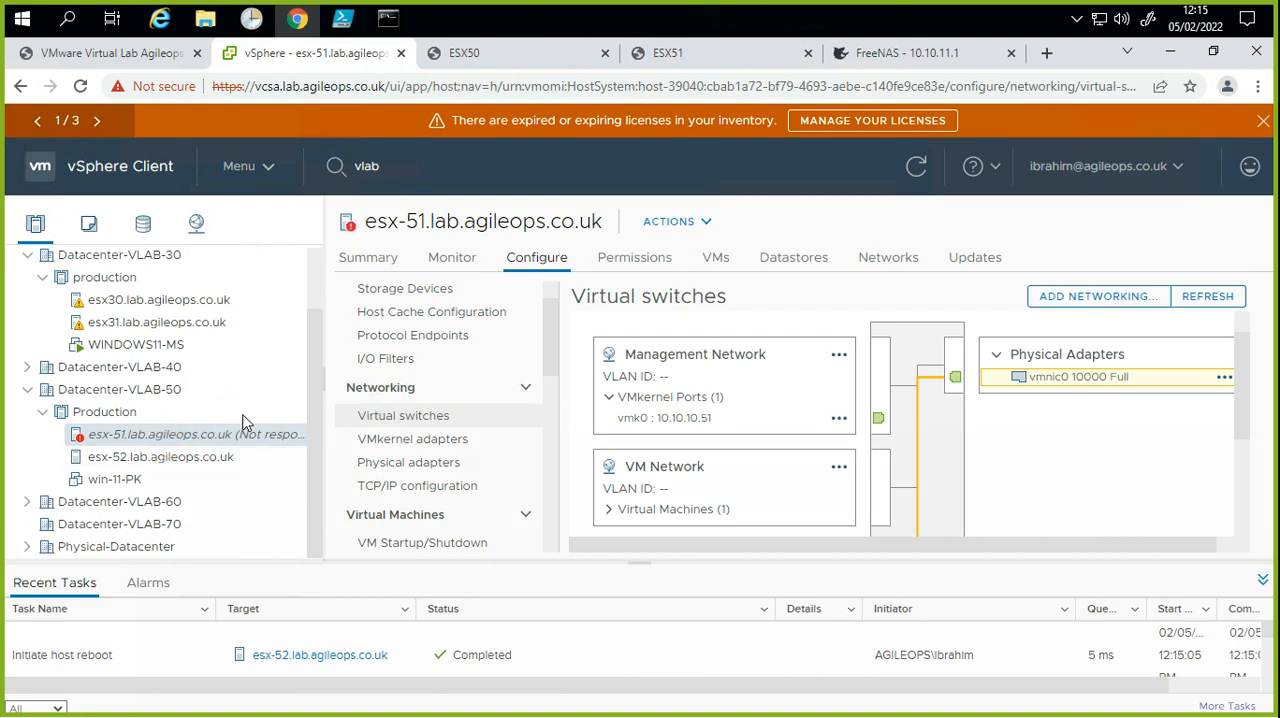
Step: Switch to the command prompt and run nslookup 10.10.10.50
click(392, 20)
click(625, 397)
key(Up)
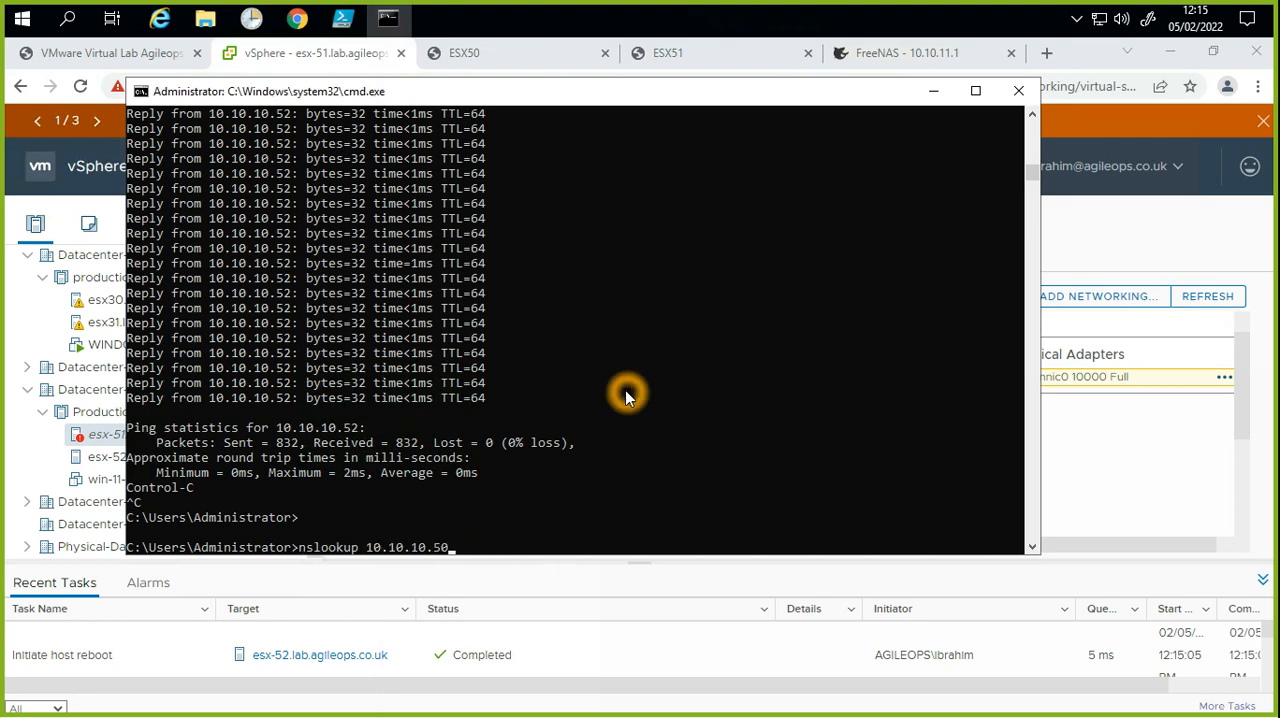
key(Return)
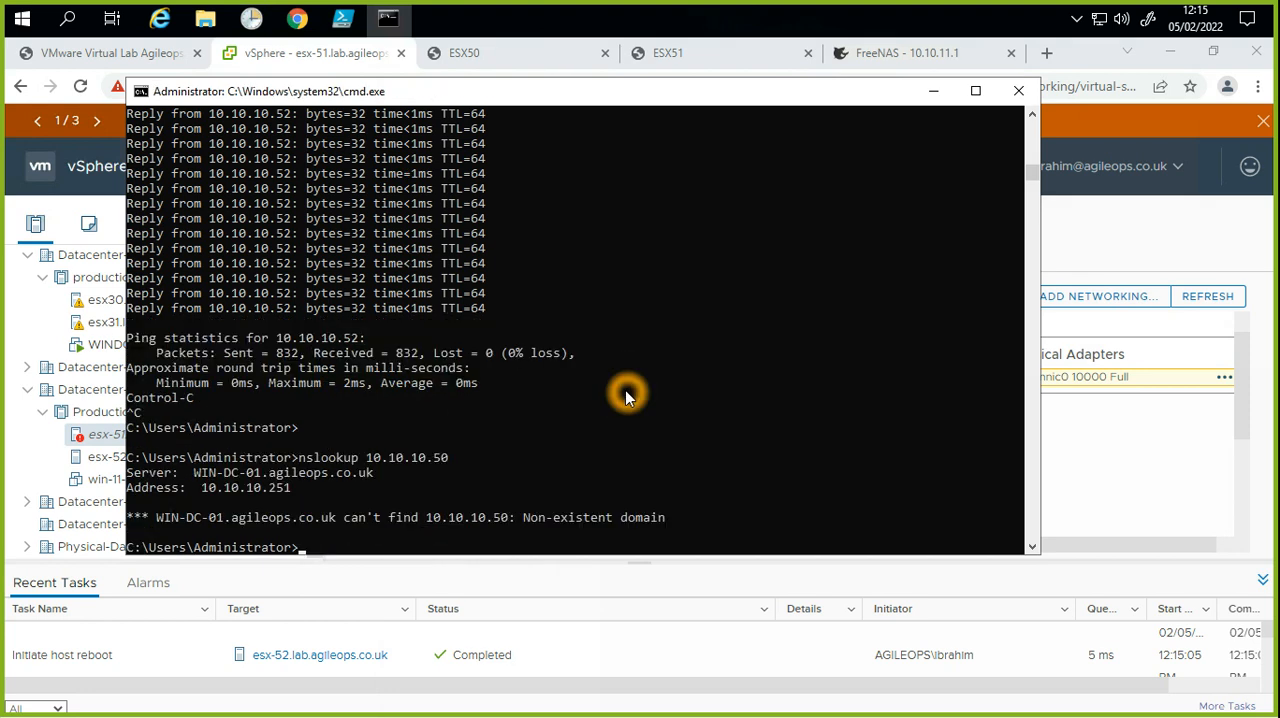
Step: Run a continuous ping to esx-51.lab.agileops.co.uk to monitor the host, and stop it once enough replies are collected
key(Return)
key(Up)
key(Up)
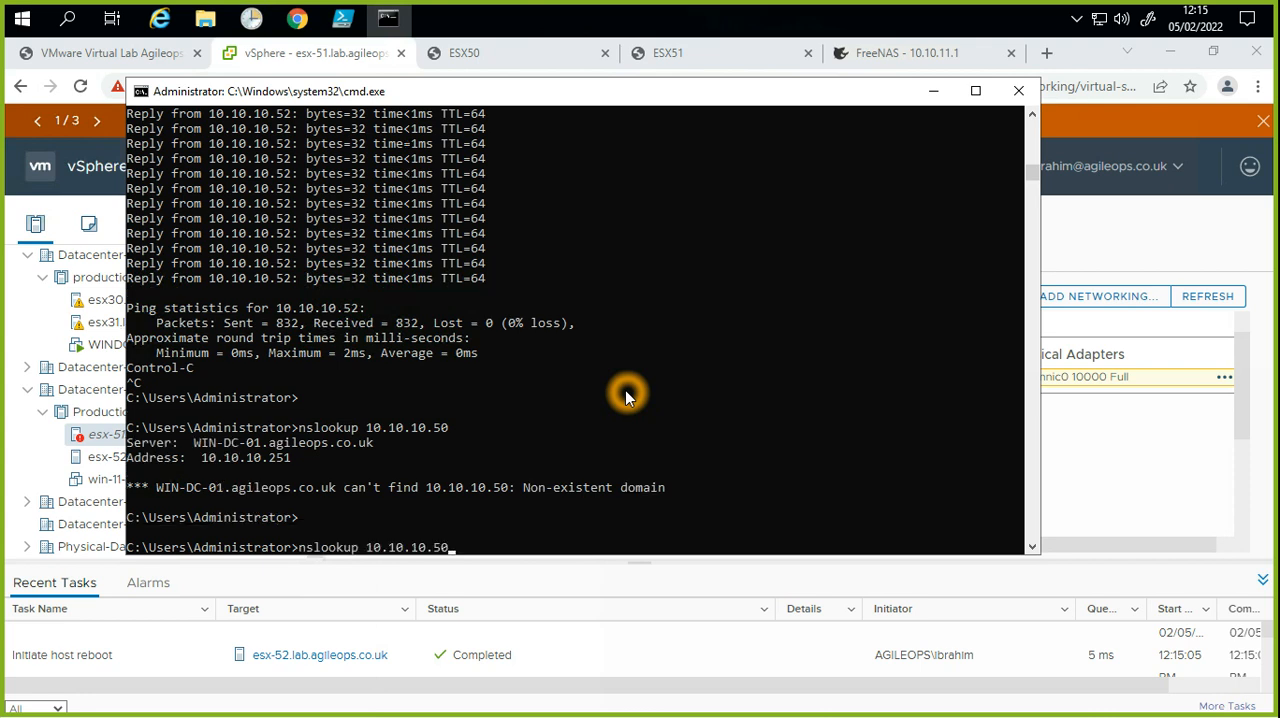
key(Up)
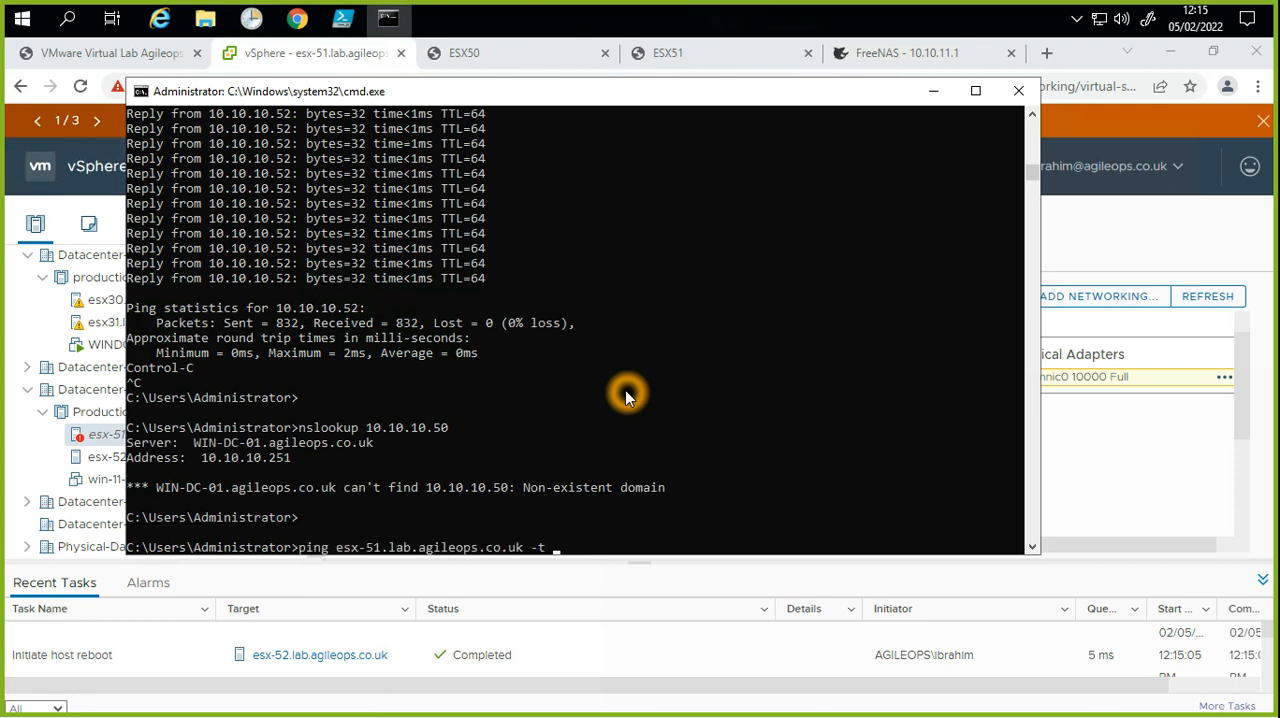
key(Return)
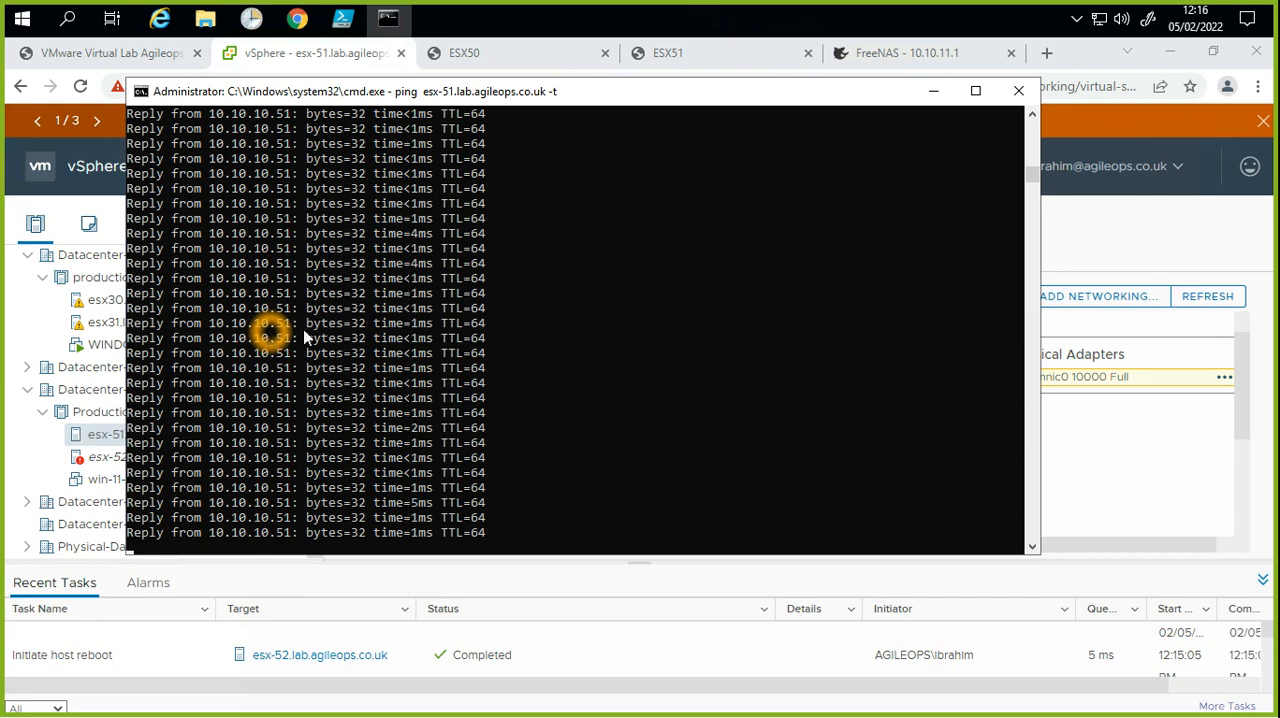
key(ctrl+c)
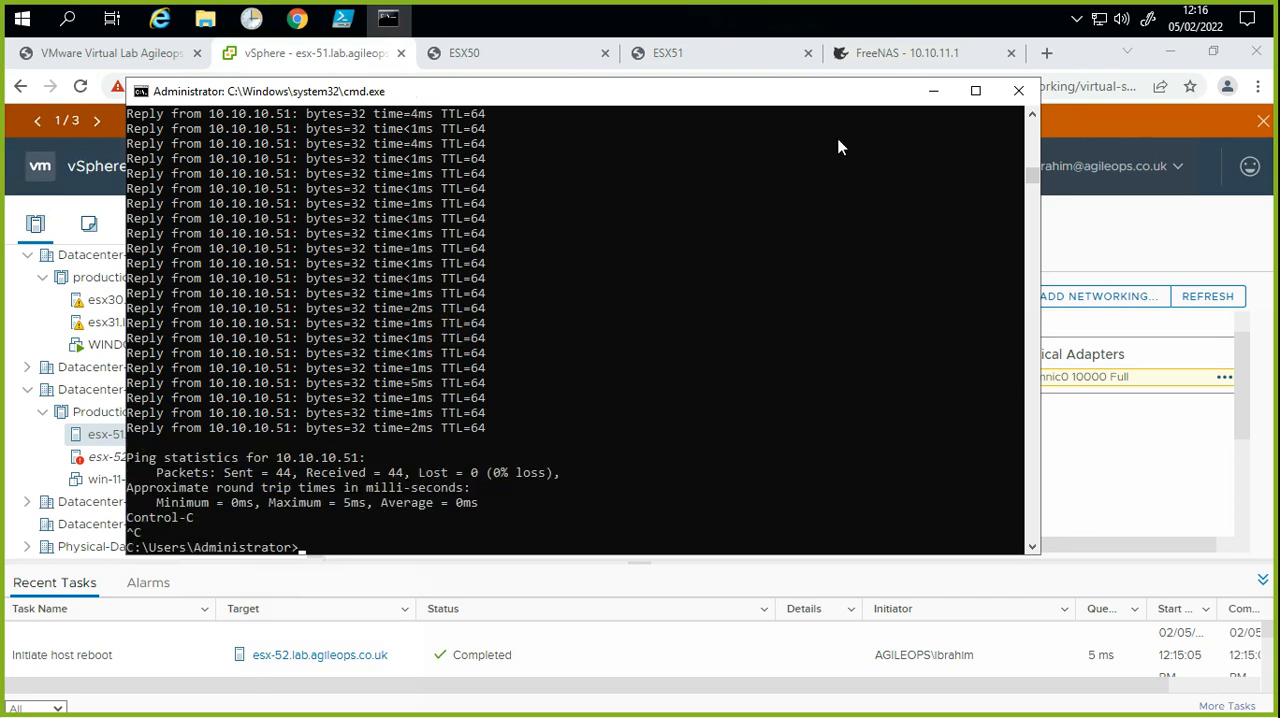
Step: Run a continuous ping to esx-52.lab.agileops.co.uk to monitor the host, and return to vSphere Client
click(839, 234)
key(Up)
key(Left)
key(Left)
key(Left)
key(Left)
key(Left)
key(Left)
key(Left)
key(Left)
key(Left)
key(Left)
key(Left)
key(Left)
key(Left)
key(Left)
key(Left)
key(Left)
key(Left)
key(Left)
key(Left)
key(Left)
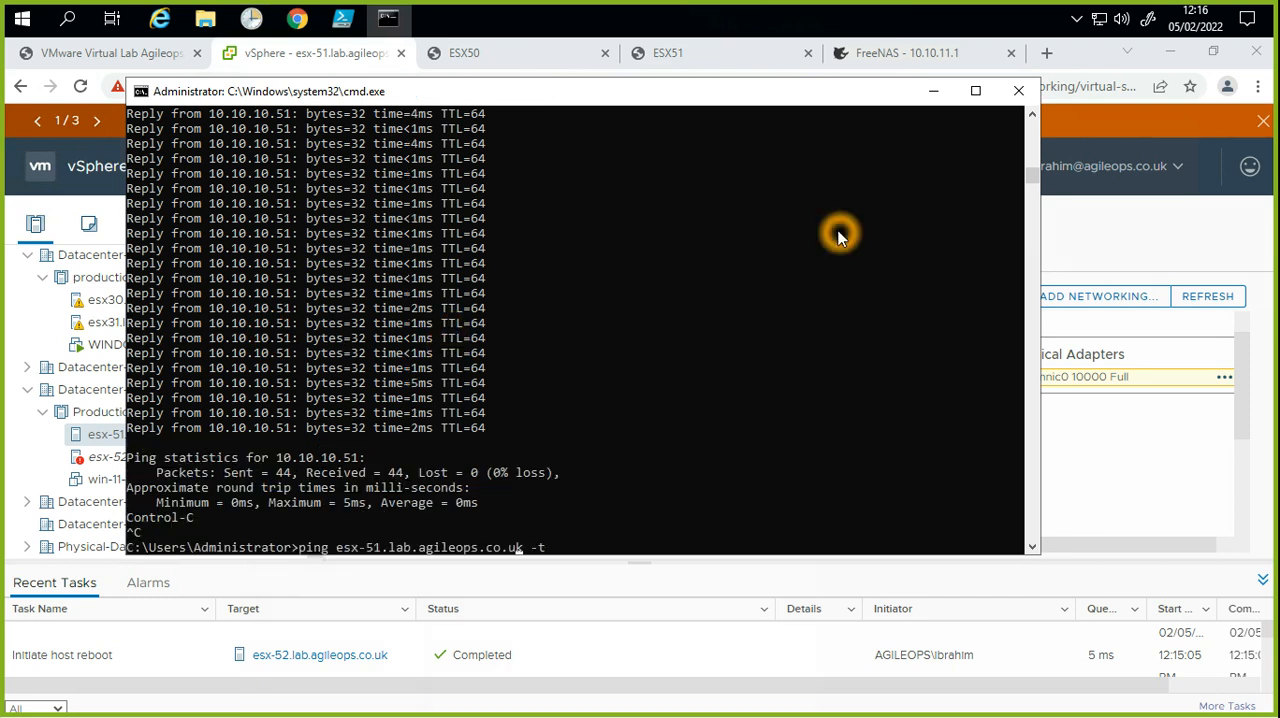
key(BackSpace)
text(1)
key(BackSpace)
text(2)
key(Return)
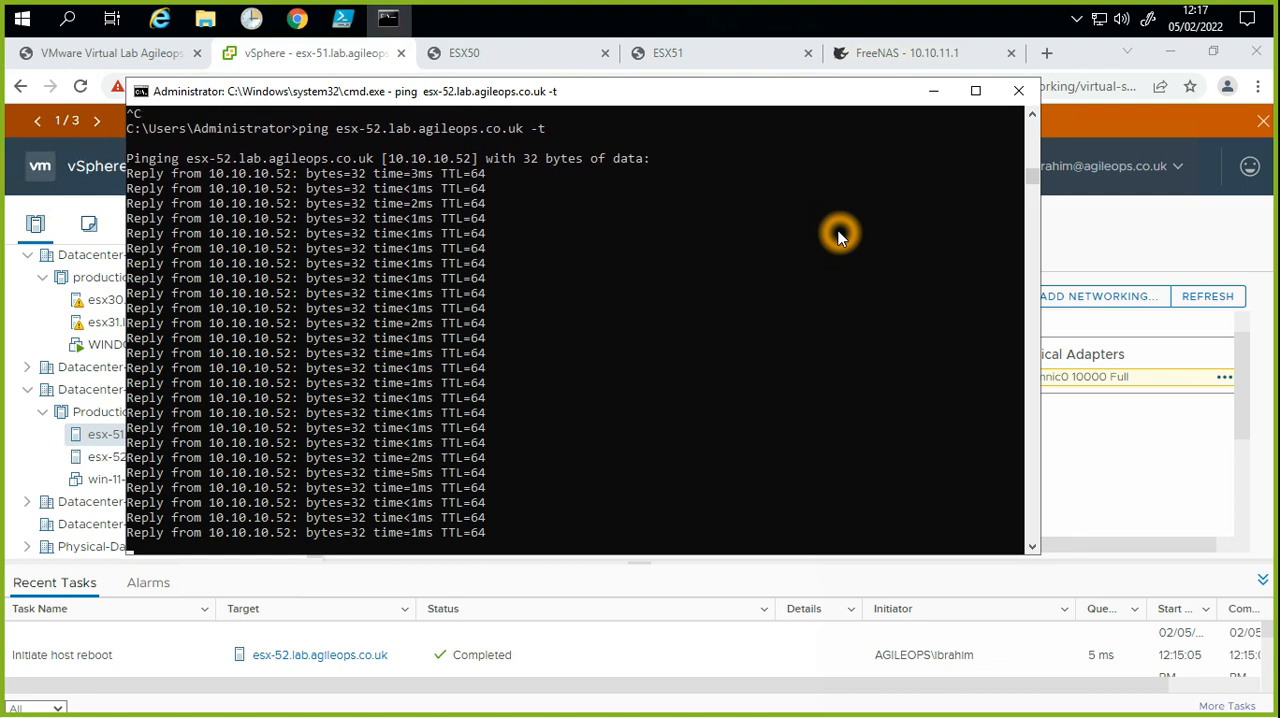
click(933, 90)
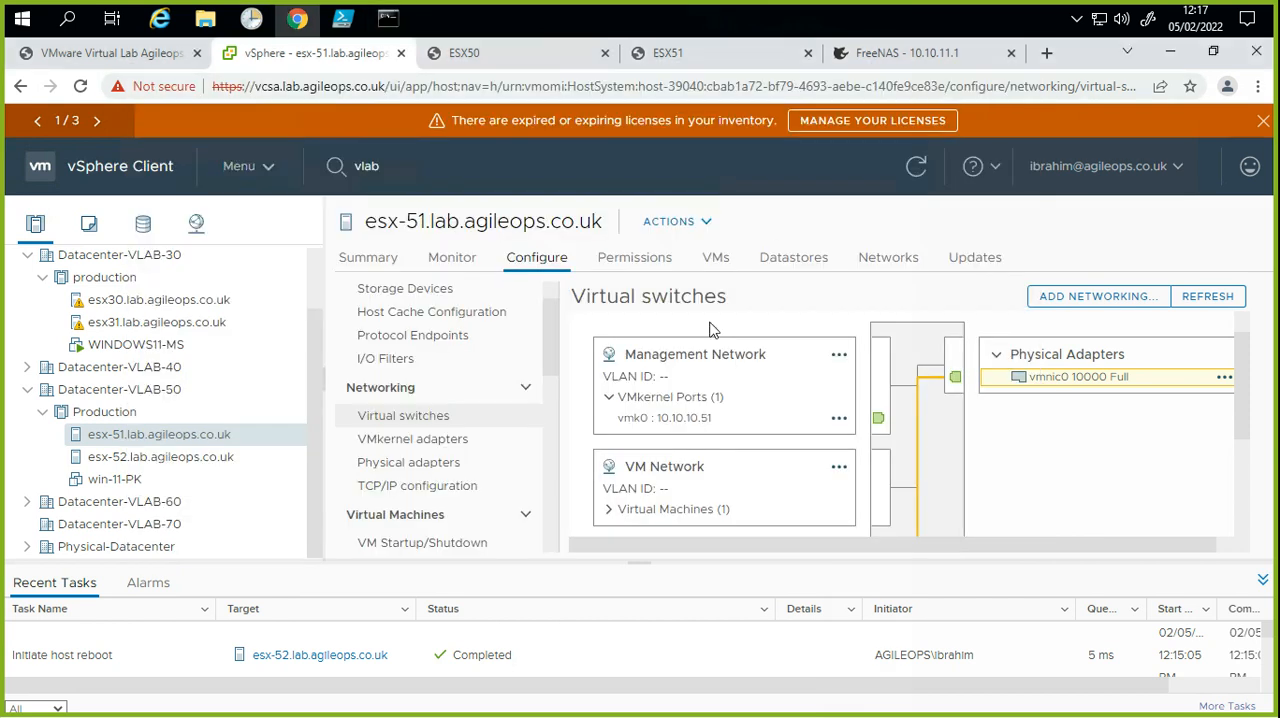
Step: Start adding networking on esx-52.lab.agileops.co.uk with a Physical Network Adapter connection, targeting a new standard switch with MTU 1500
click(175, 458)
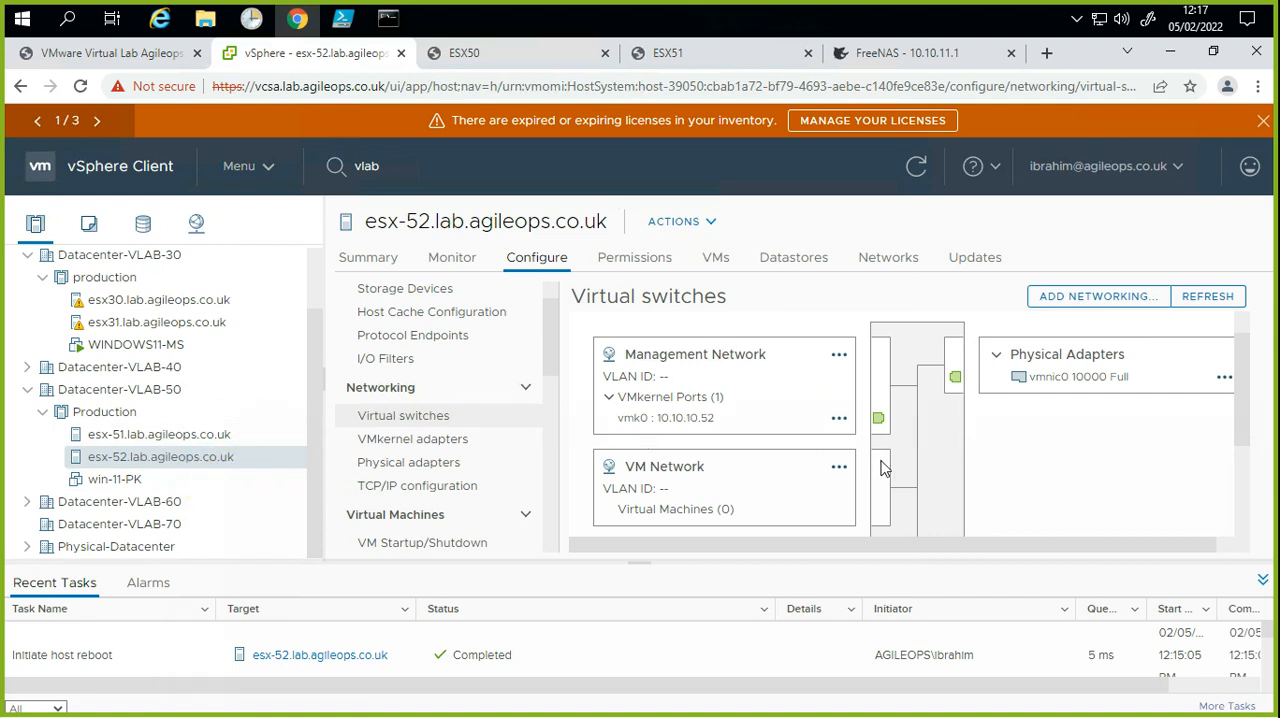
click(1055, 304)
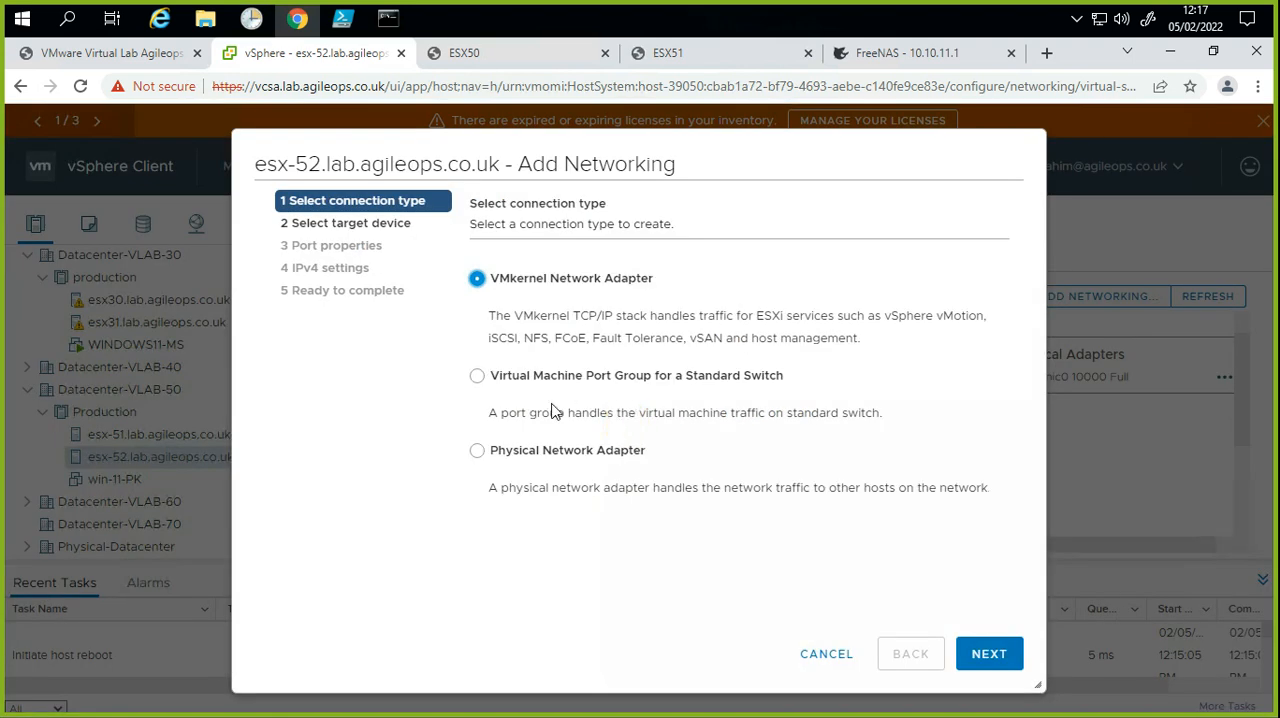
click(553, 455)
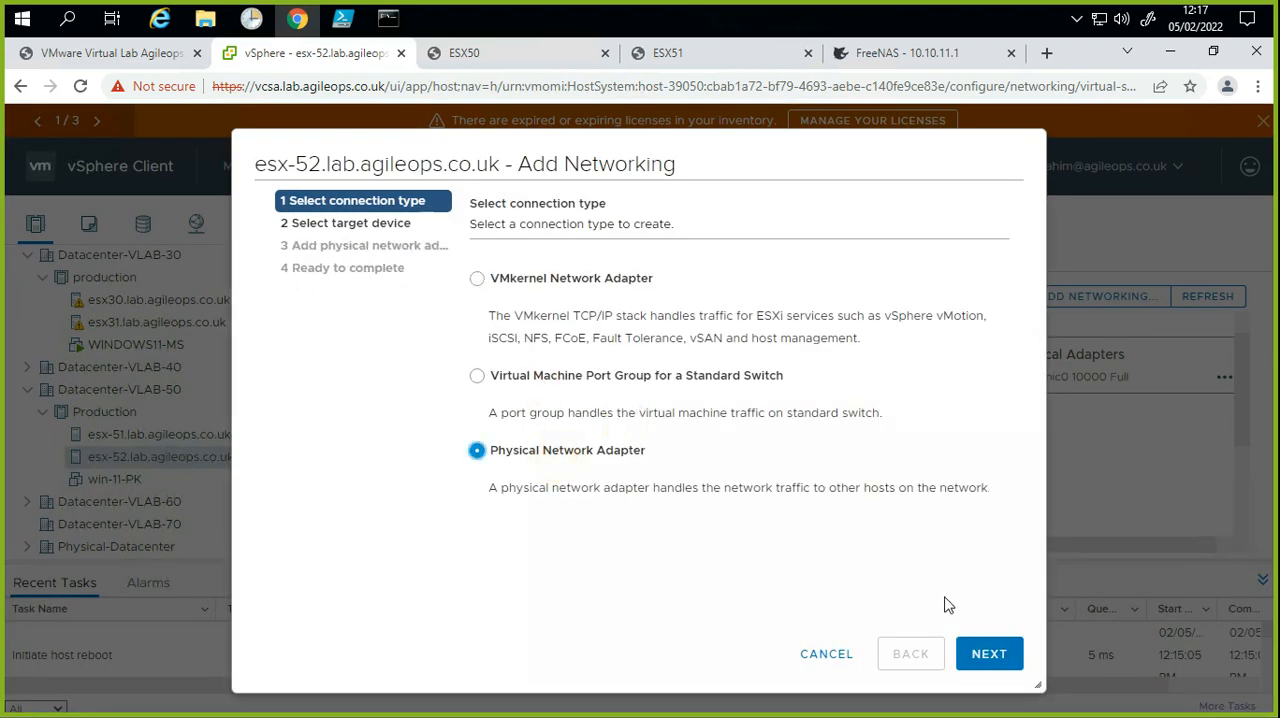
click(995, 664)
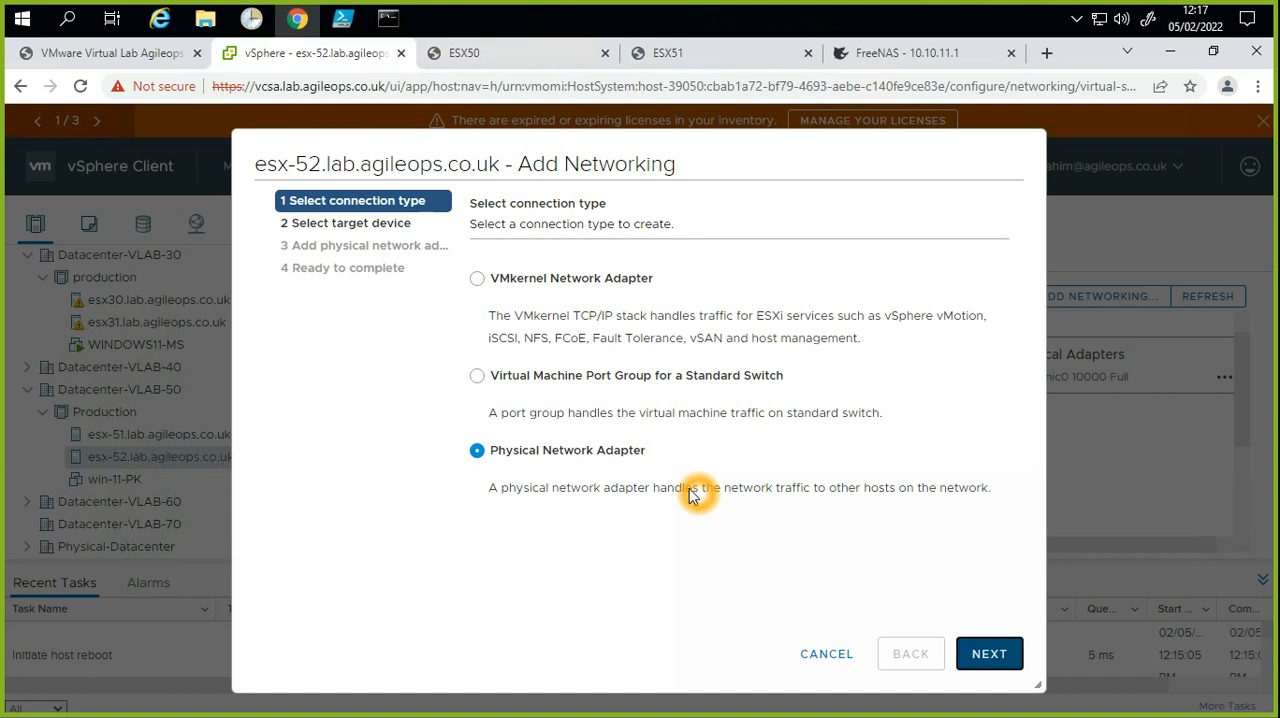
click(599, 374)
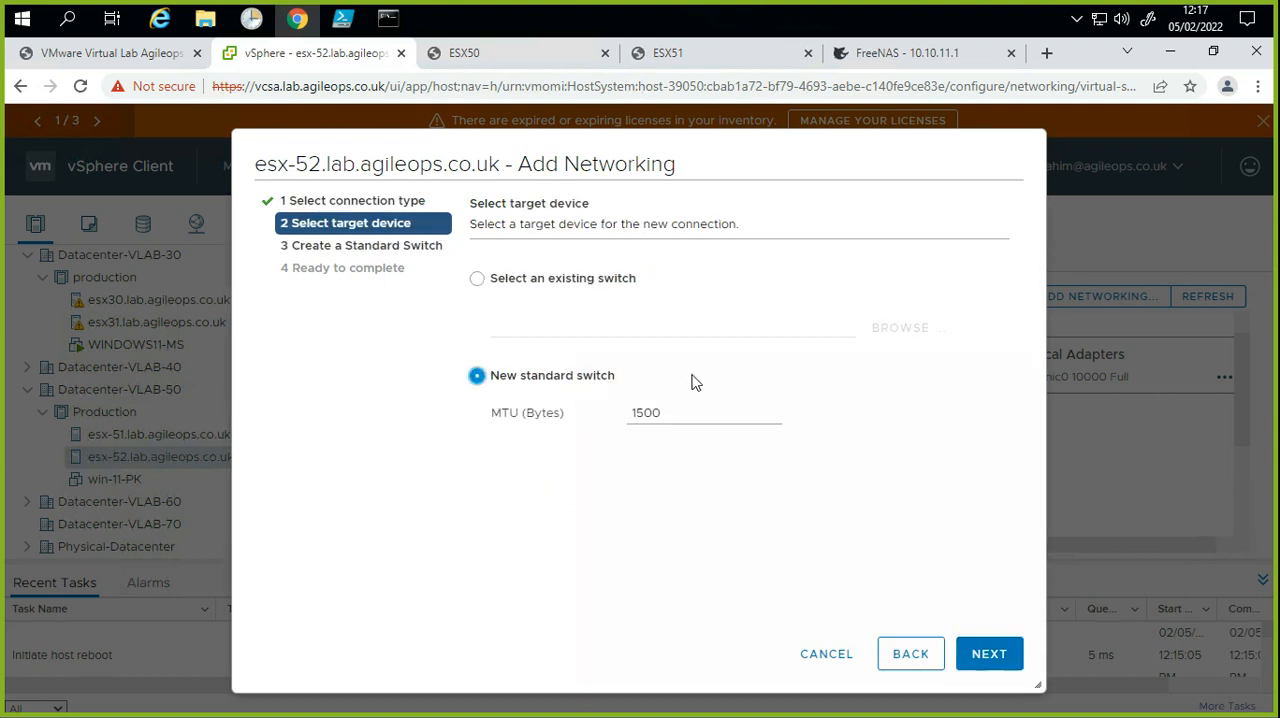
click(991, 655)
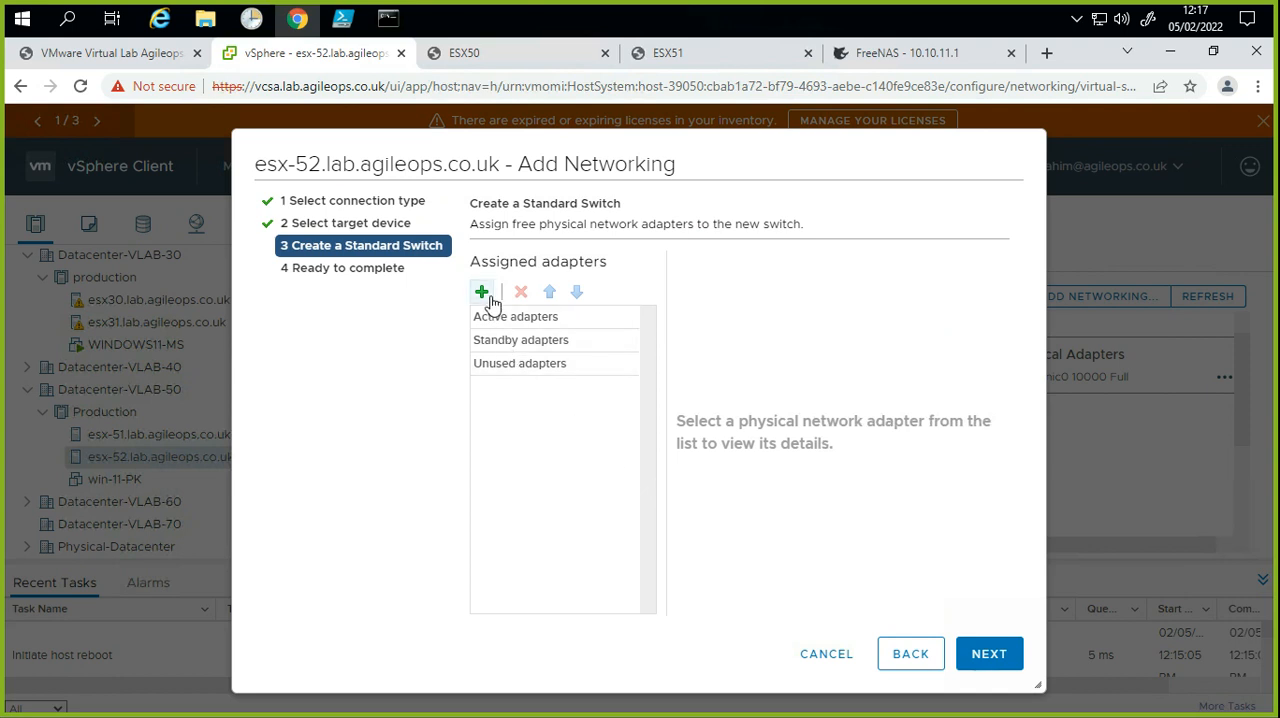
Step: Assign the free physical adapters vmnic2 and vmnic3 to the new standard switch
click(543, 493)
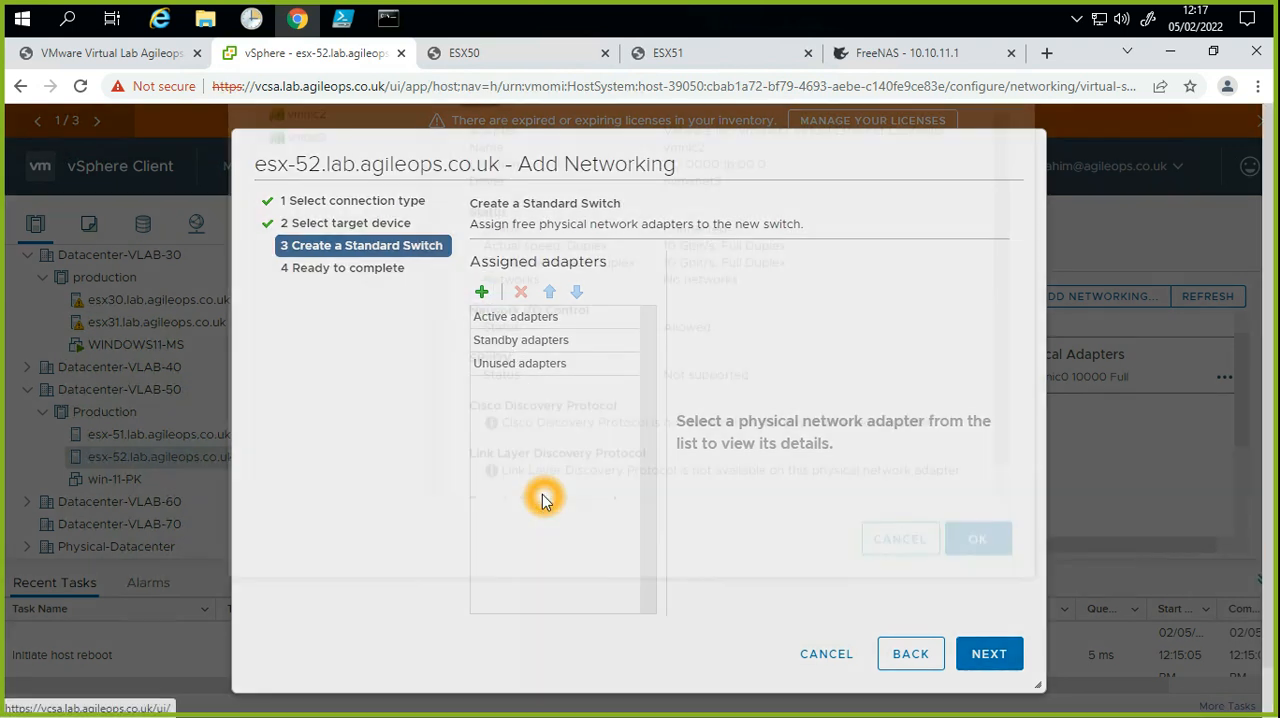
click(334, 240)
ctrl+click(333, 259)
click(980, 662)
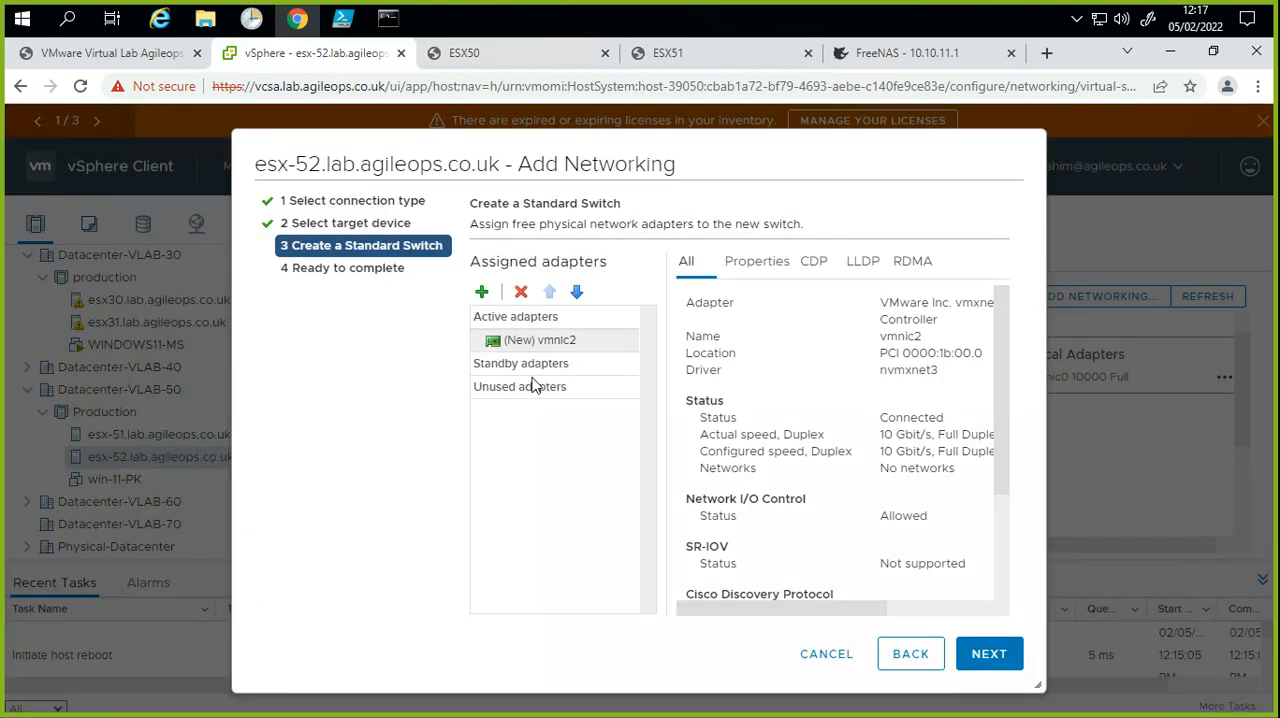
click(490, 298)
click(481, 291)
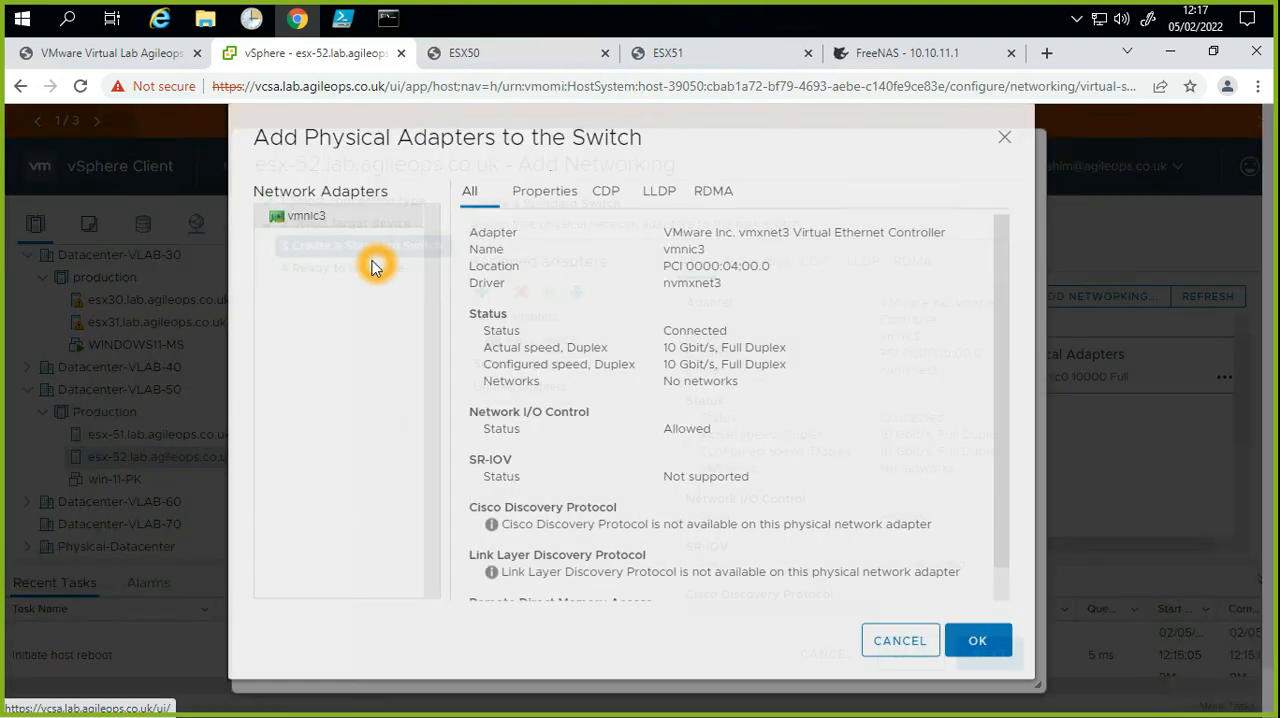
click(962, 656)
Step: Make vmnic3 a standby adapter below the active vmnic2, and finish creating the standard switch on esx-52
click(545, 396)
click(518, 364)
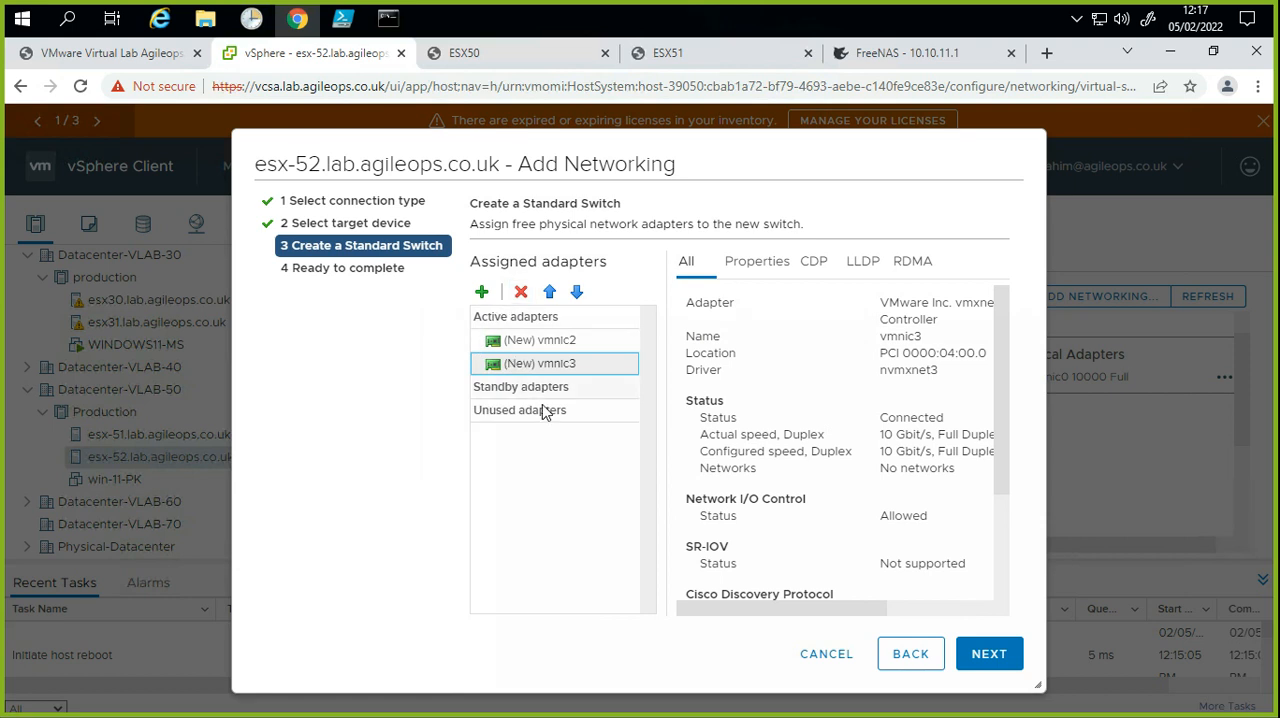
click(528, 317)
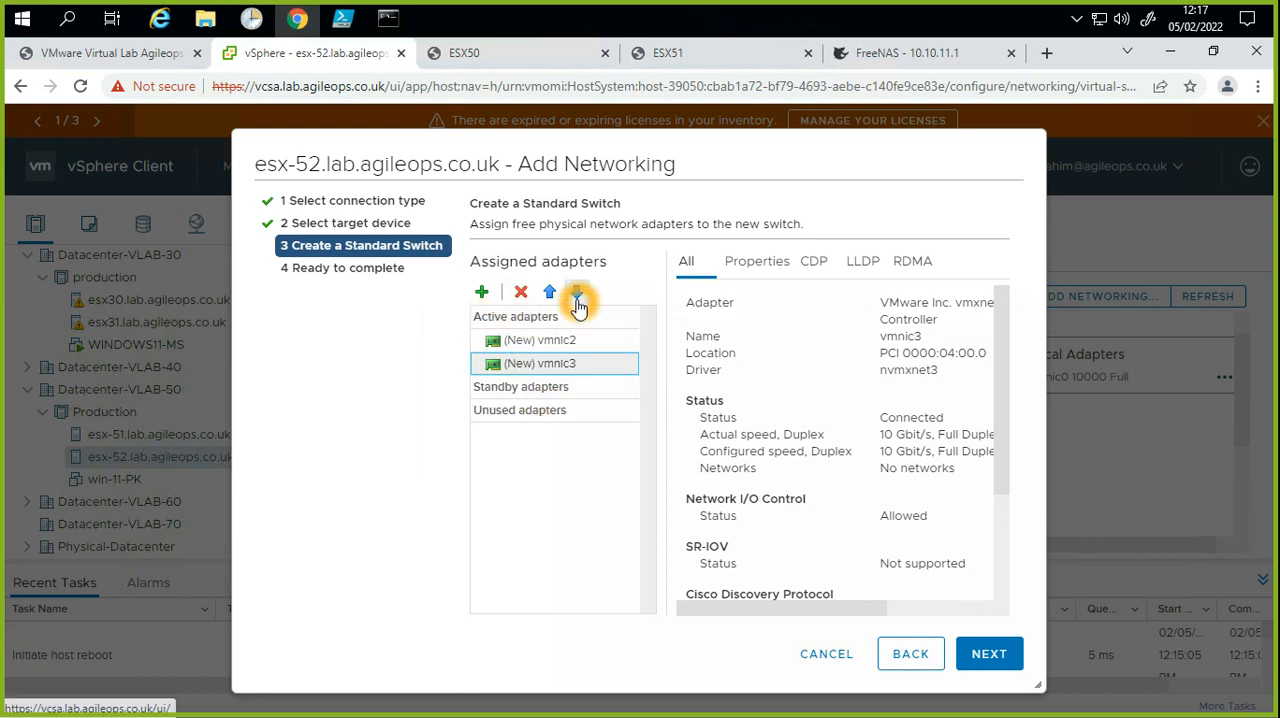
click(577, 292)
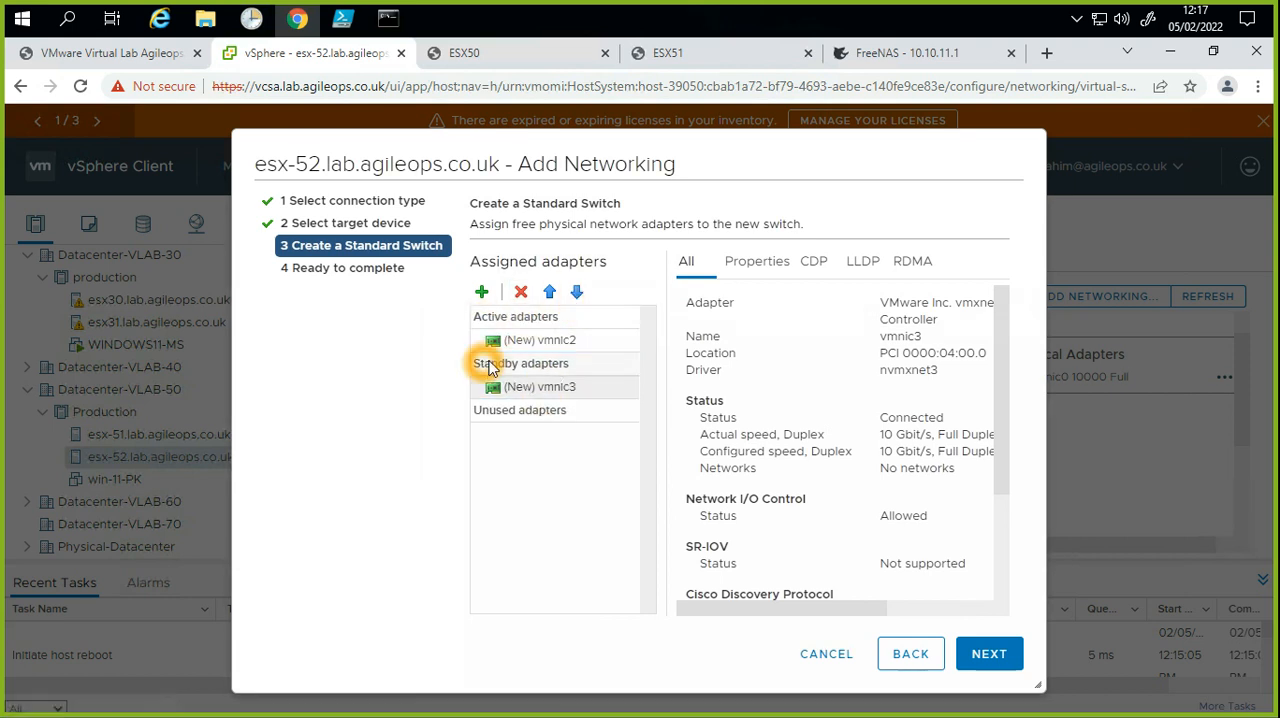
click(988, 652)
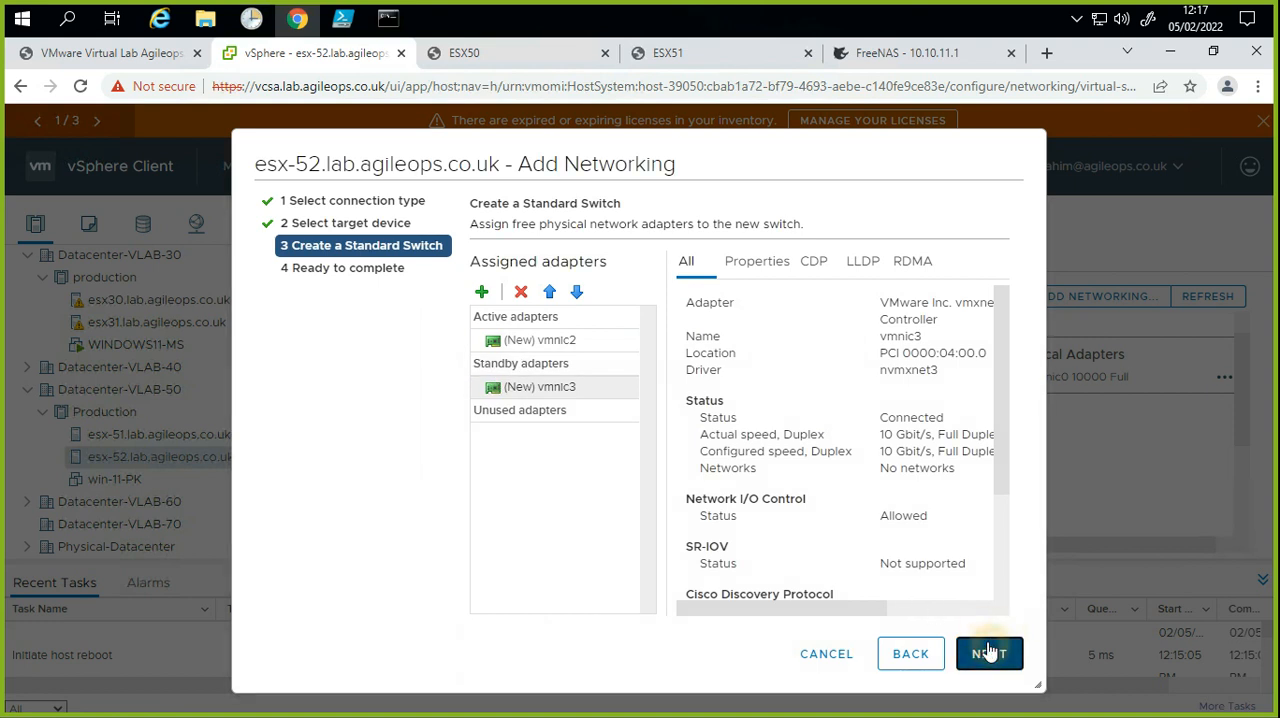
click(988, 652)
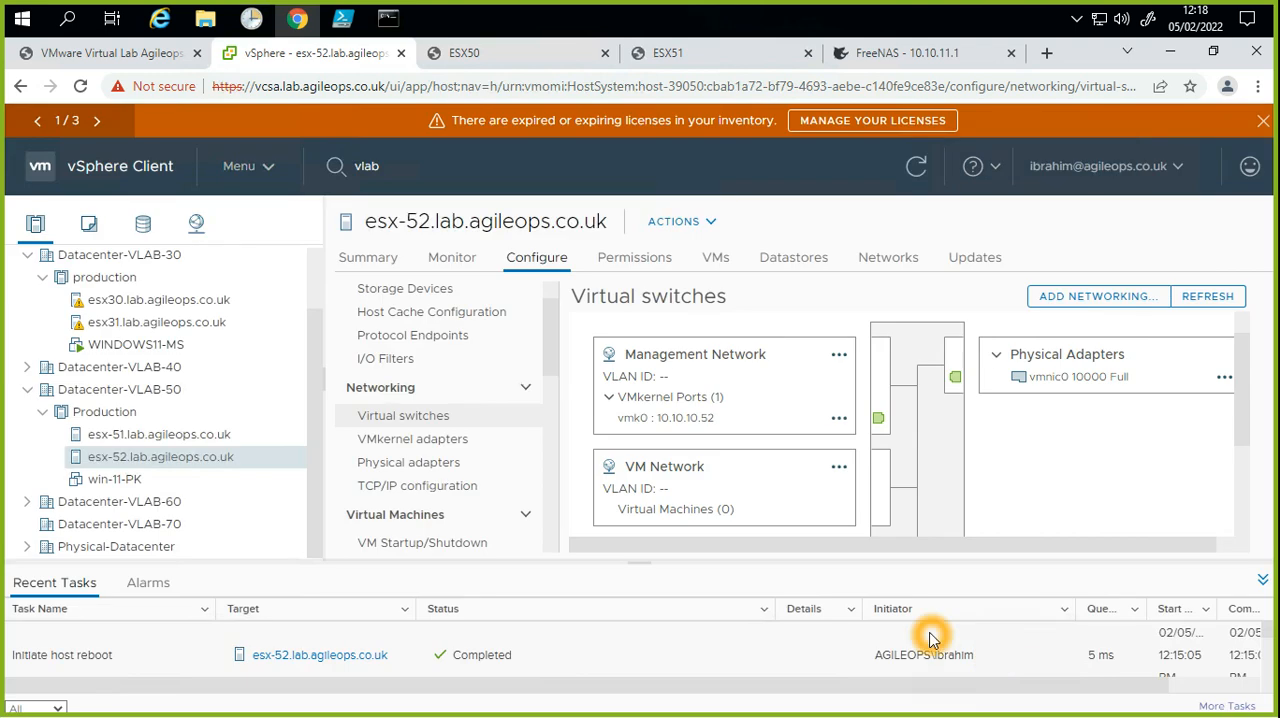
Step: Expand vSwitch2 in the virtual switches of esx-52 to examine its port groups and physical adapters
drag(879, 564, 898, 478)
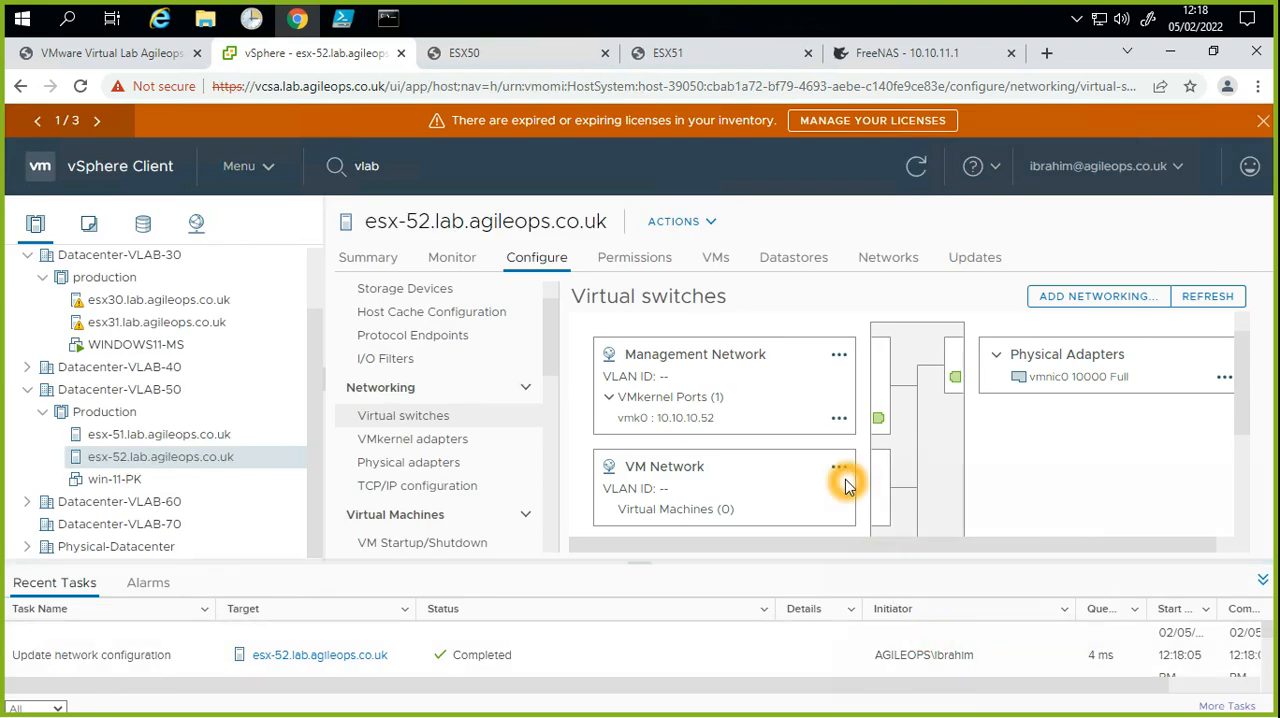
scroll(845, 486, down, 5)
click(845, 486)
click(586, 511)
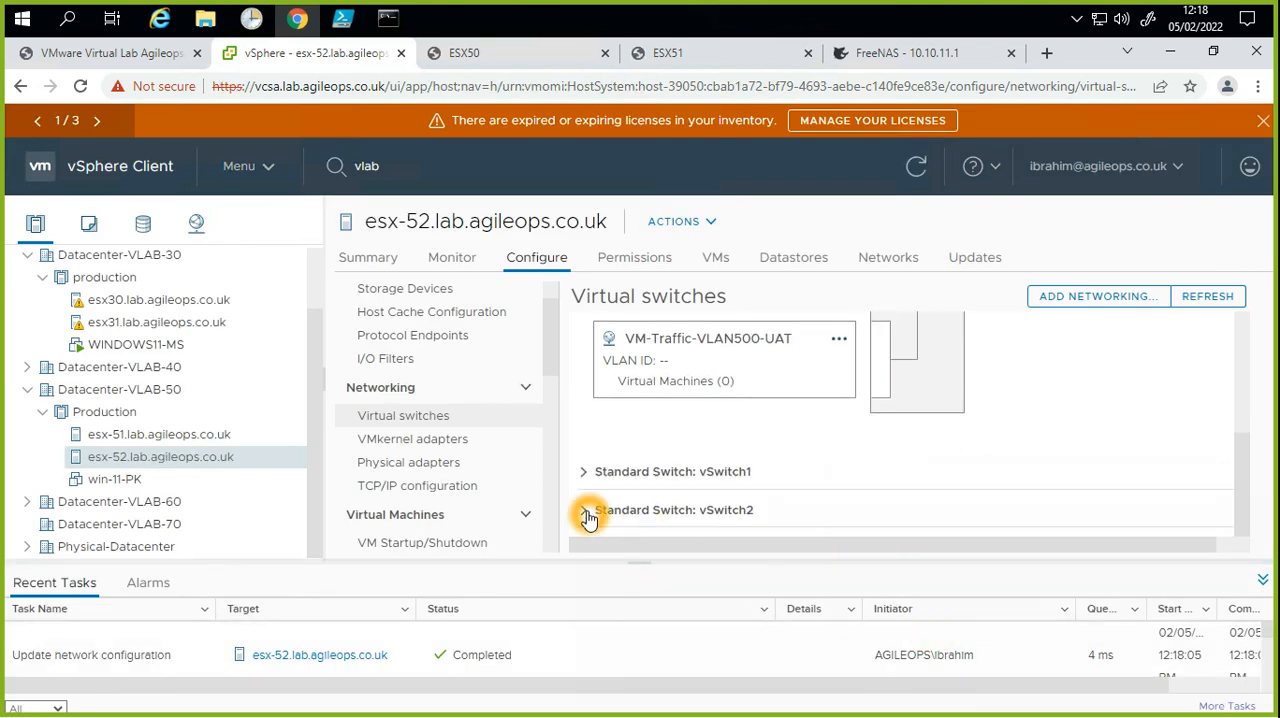
scroll(787, 447, up, 1)
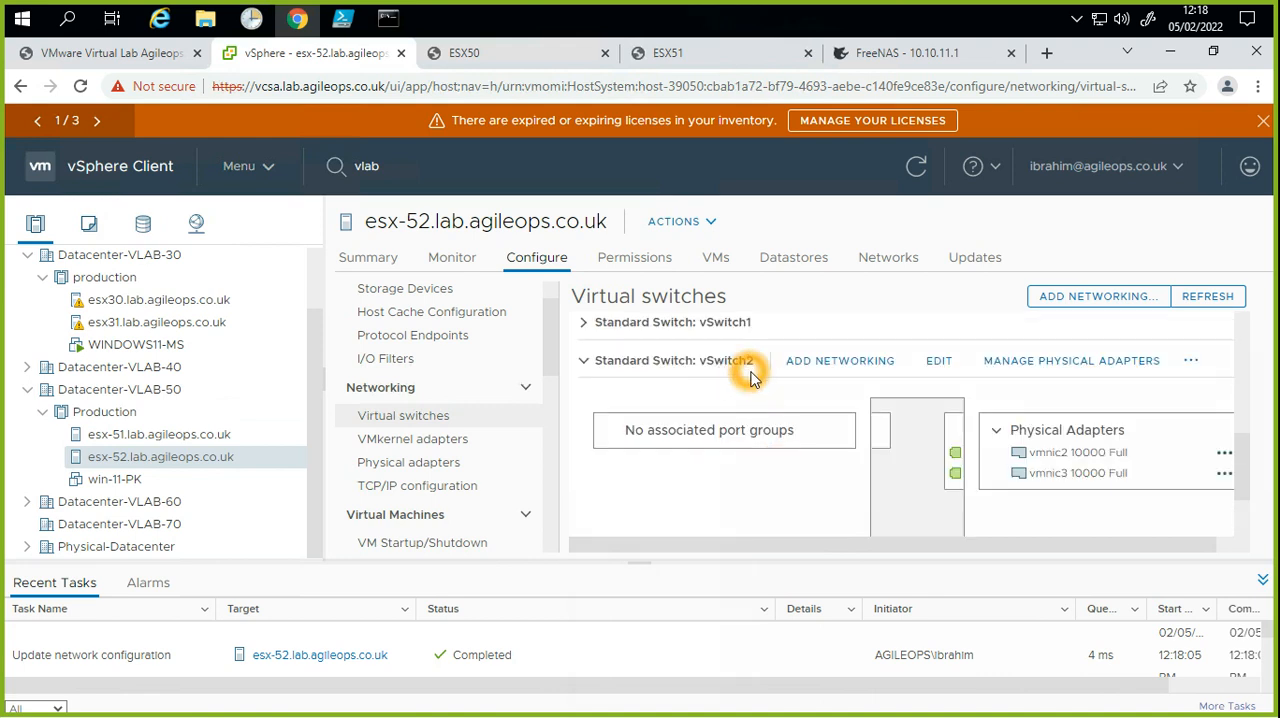
Step: Remove the VM-Traffic-VLAN500-UAT port group from esx-52
click(752, 490)
scroll(752, 492, up, 2)
click(838, 382)
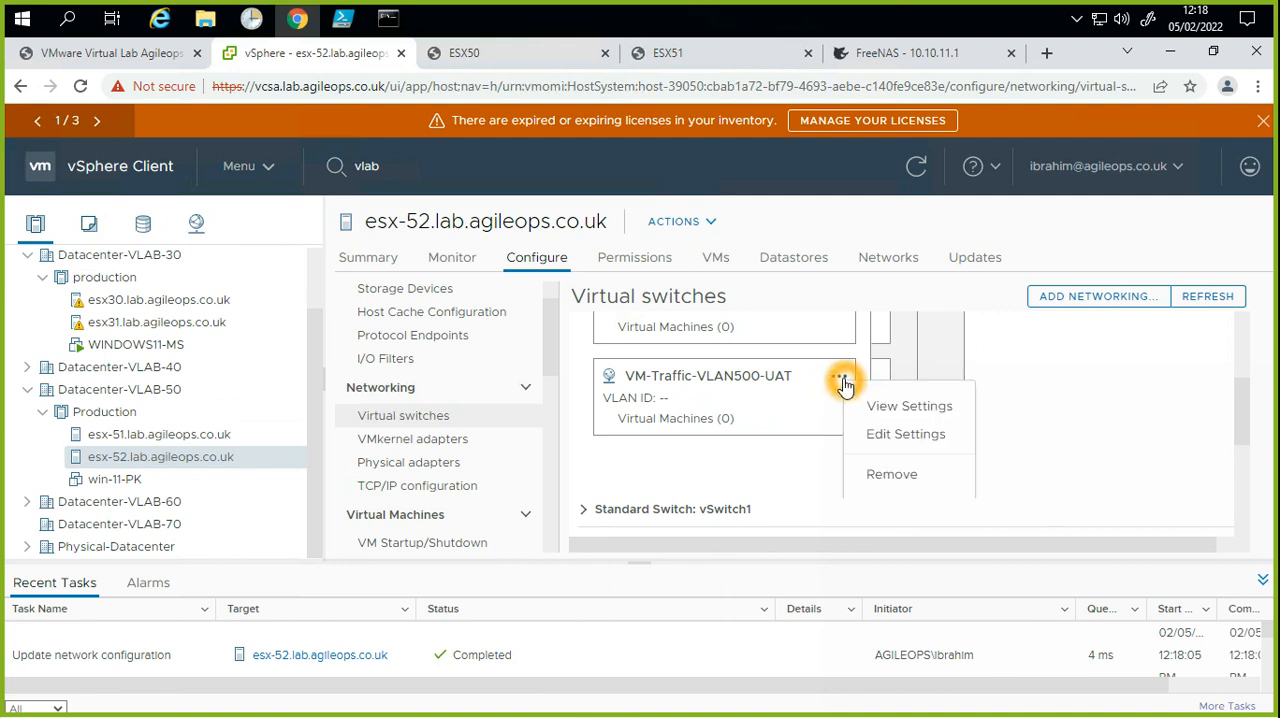
click(895, 479)
click(895, 478)
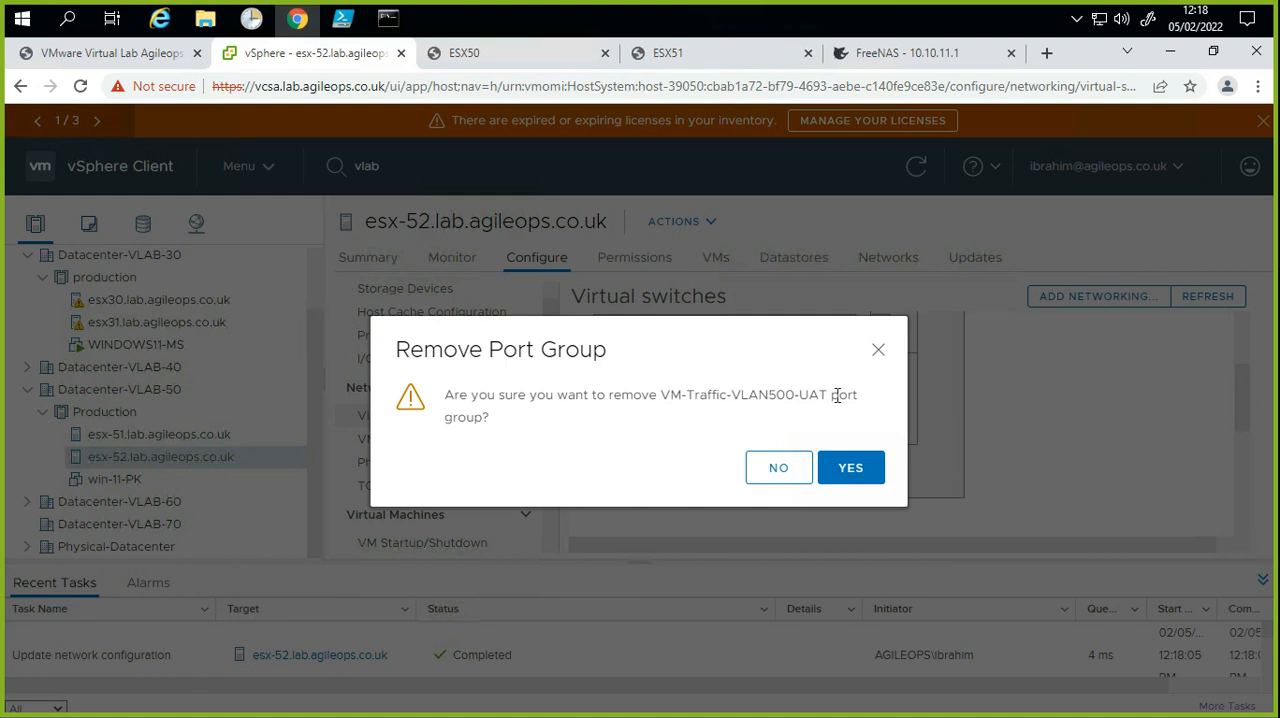
drag(828, 395, 660, 395)
key(ctrl+c)
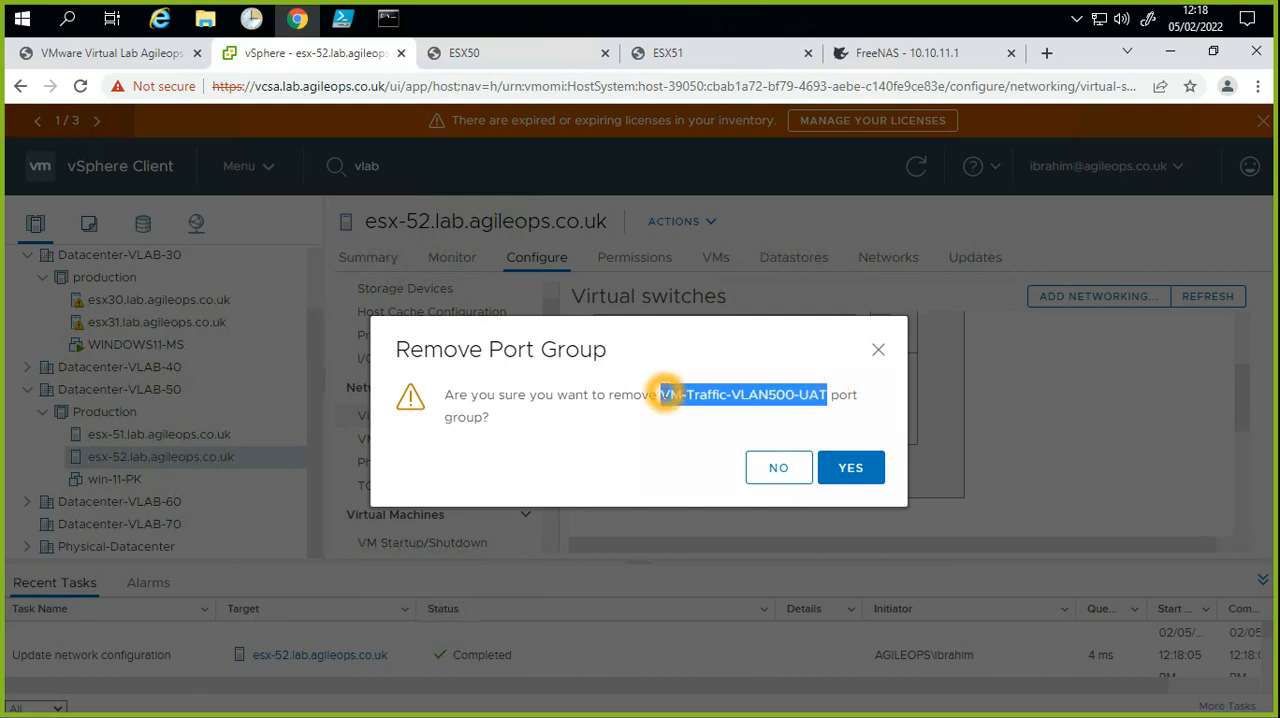
click(846, 467)
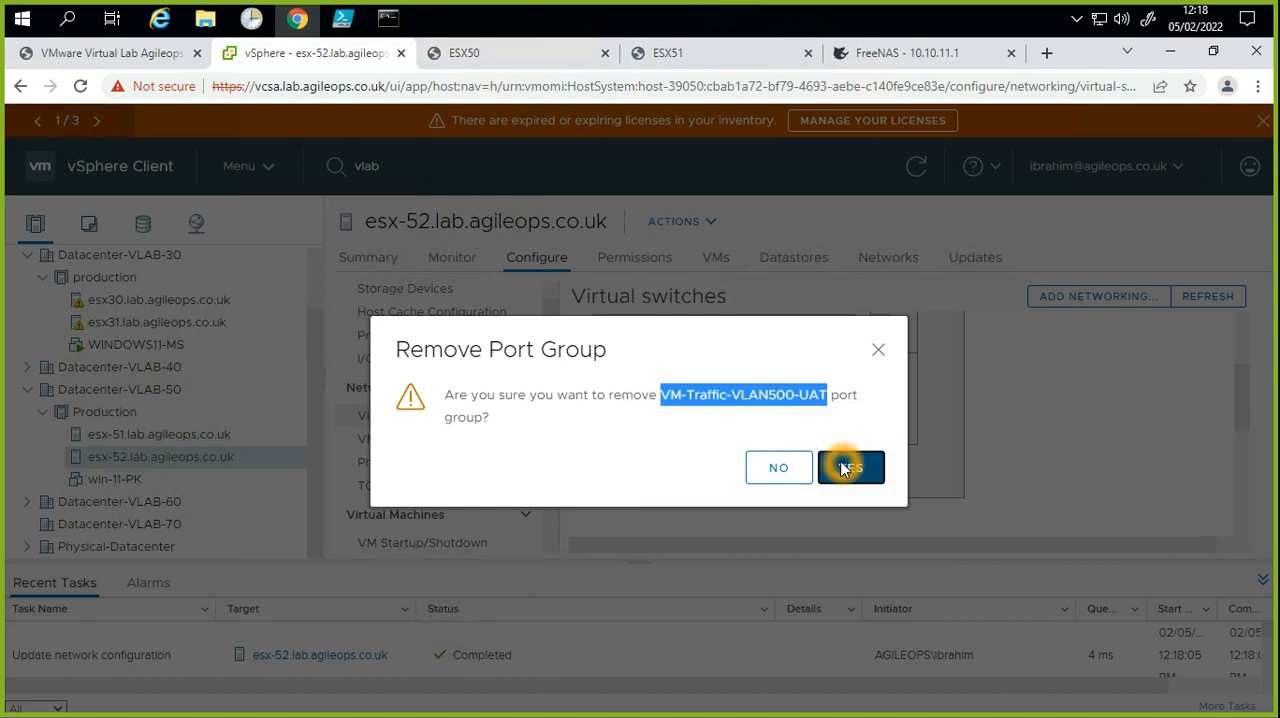
Step: Start adding networking to vSwitch2 with Virtual Machine Port Group for a Standard Switch as the connection type
scroll(808, 454, down, 1)
scroll(796, 483, up, 3)
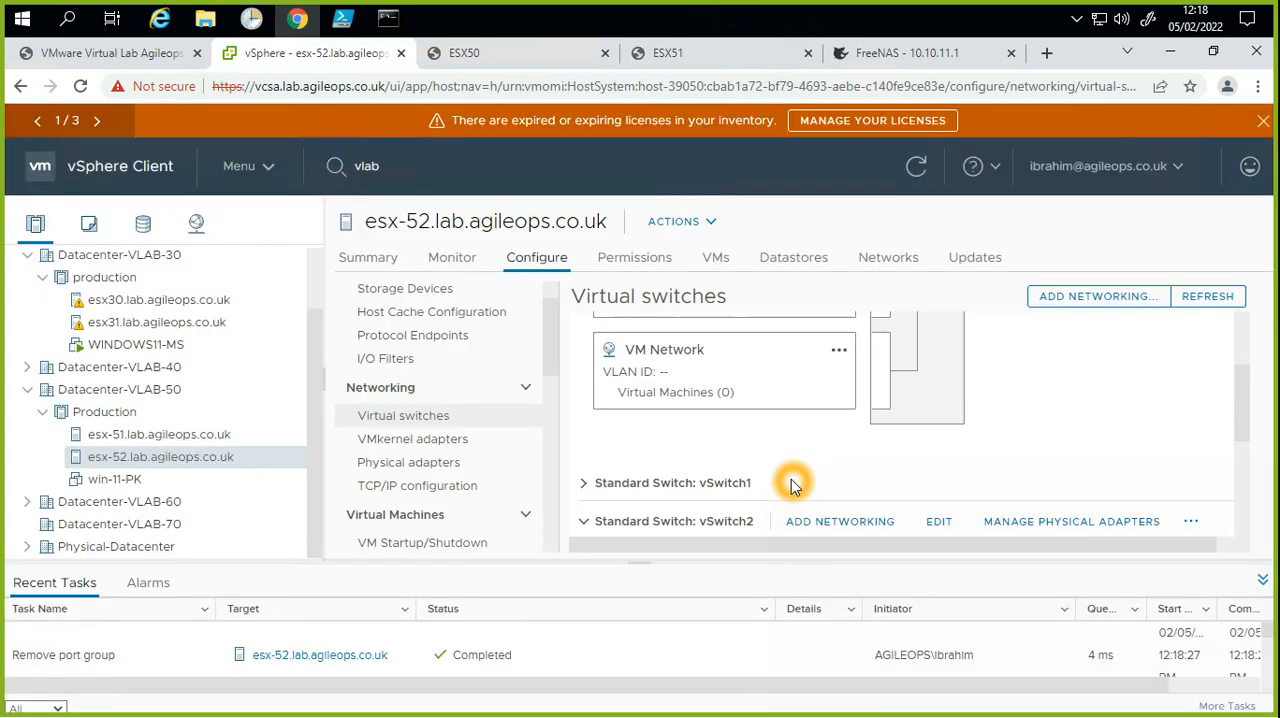
scroll(792, 482, down, 1)
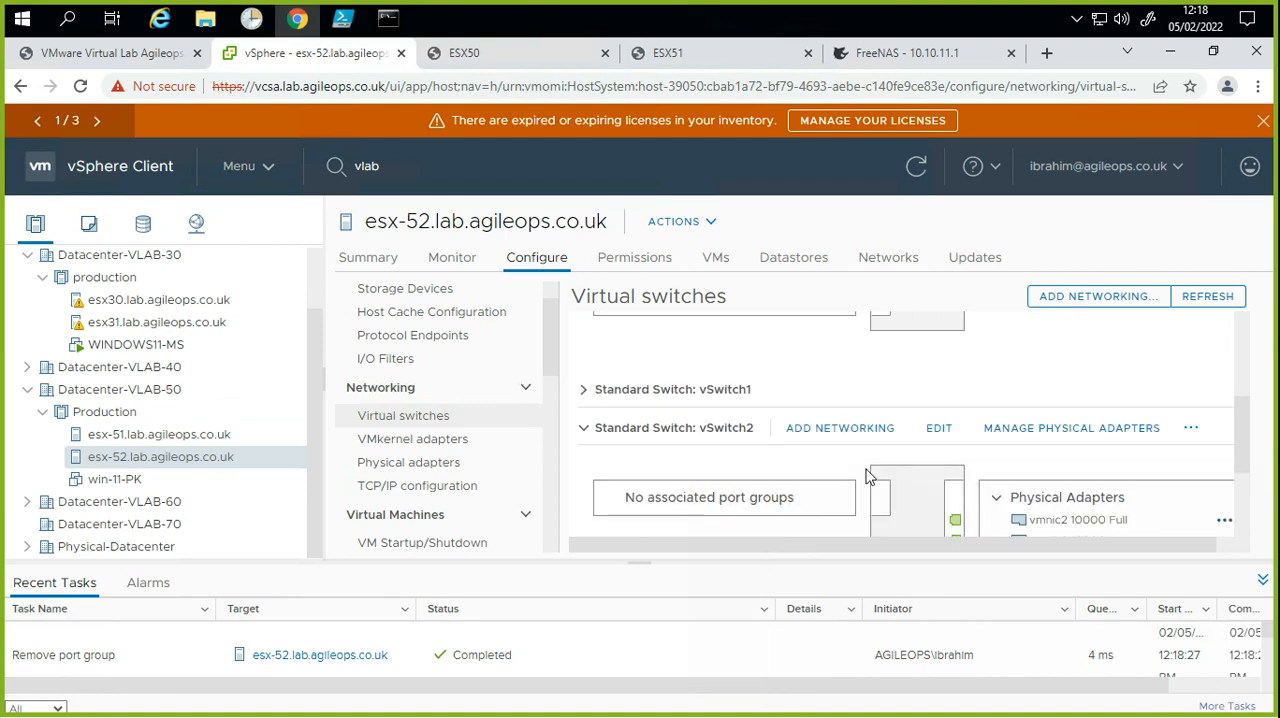
click(851, 433)
click(851, 433)
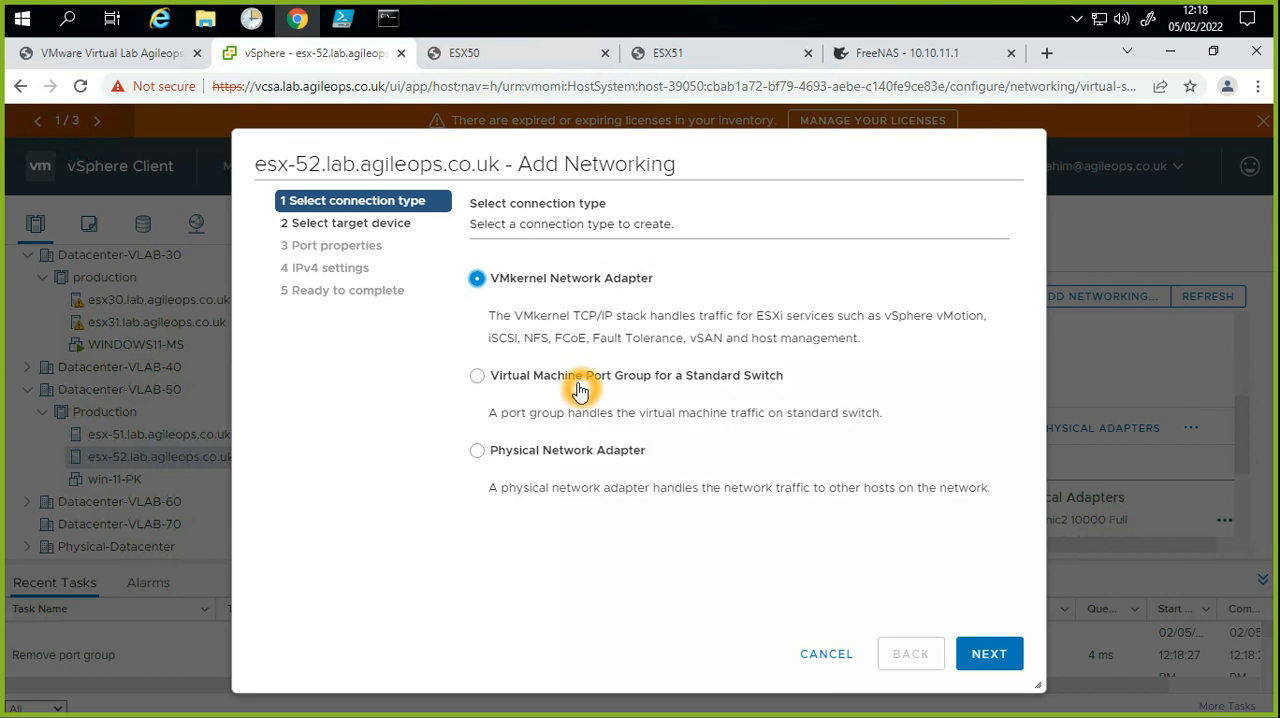
click(514, 382)
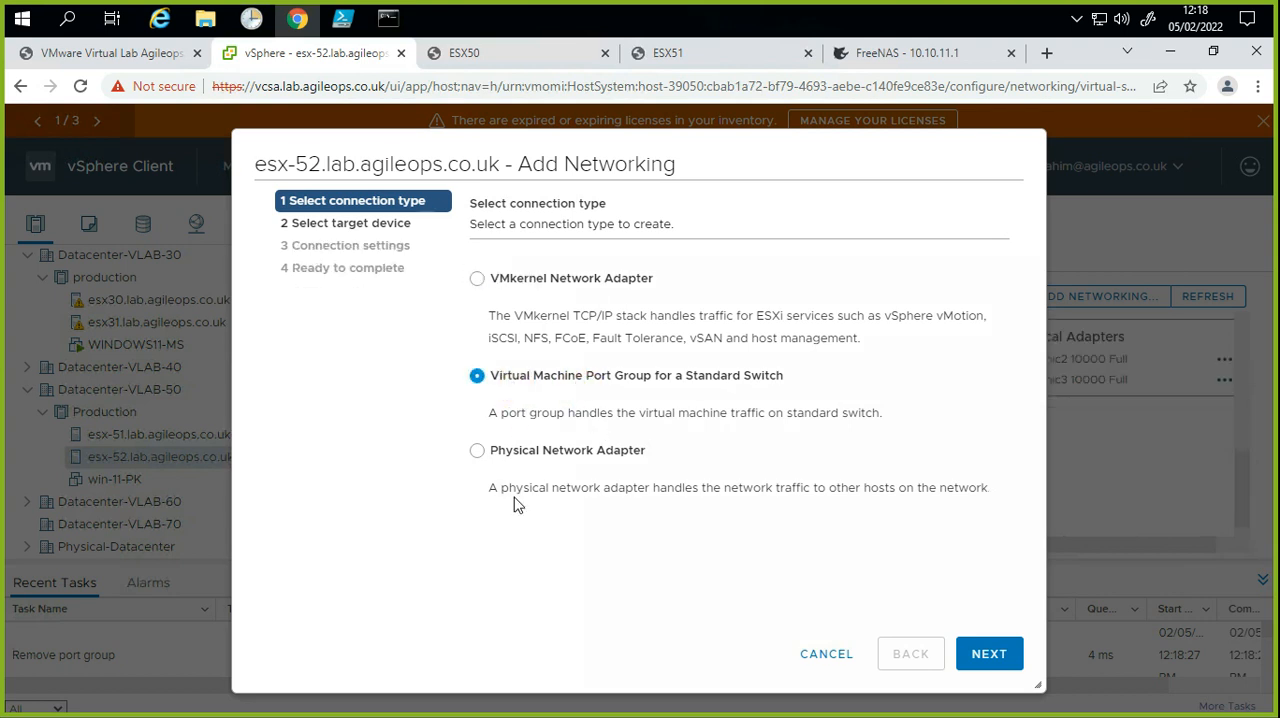
Step: Dismiss the Zoom upgrade pop-up and reposition the Add Networking dialog
click(495, 271)
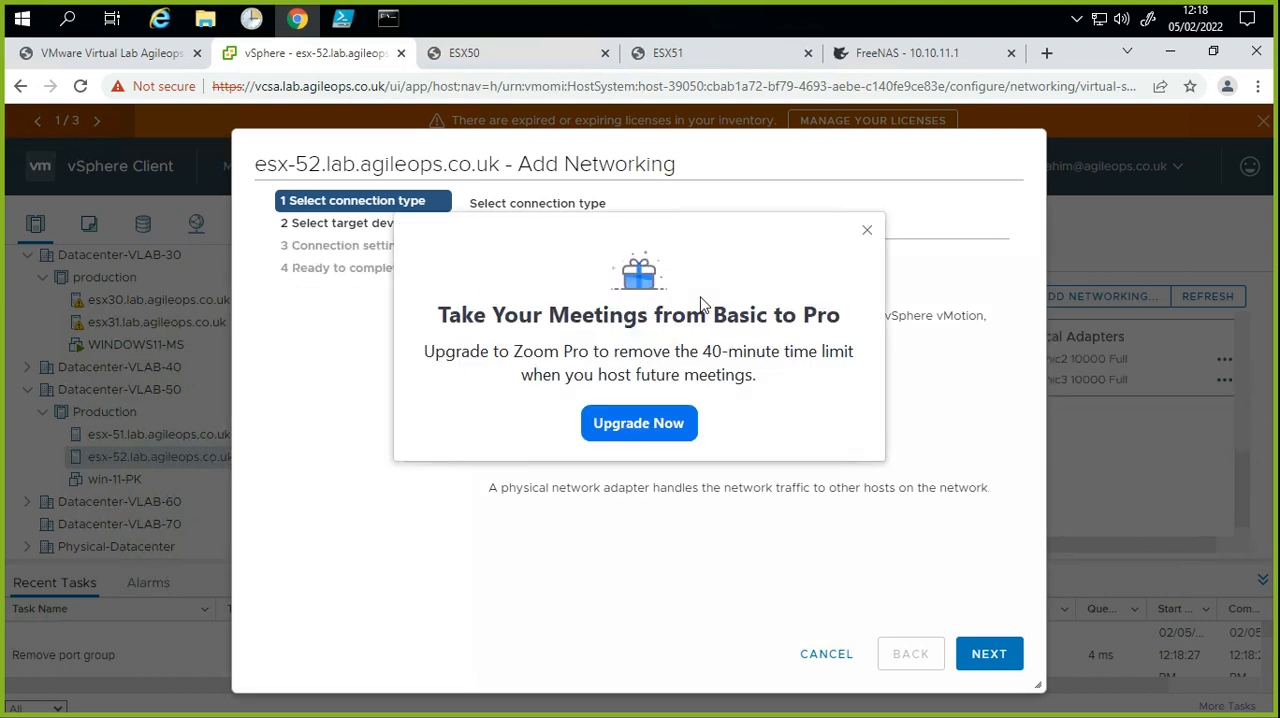
click(867, 230)
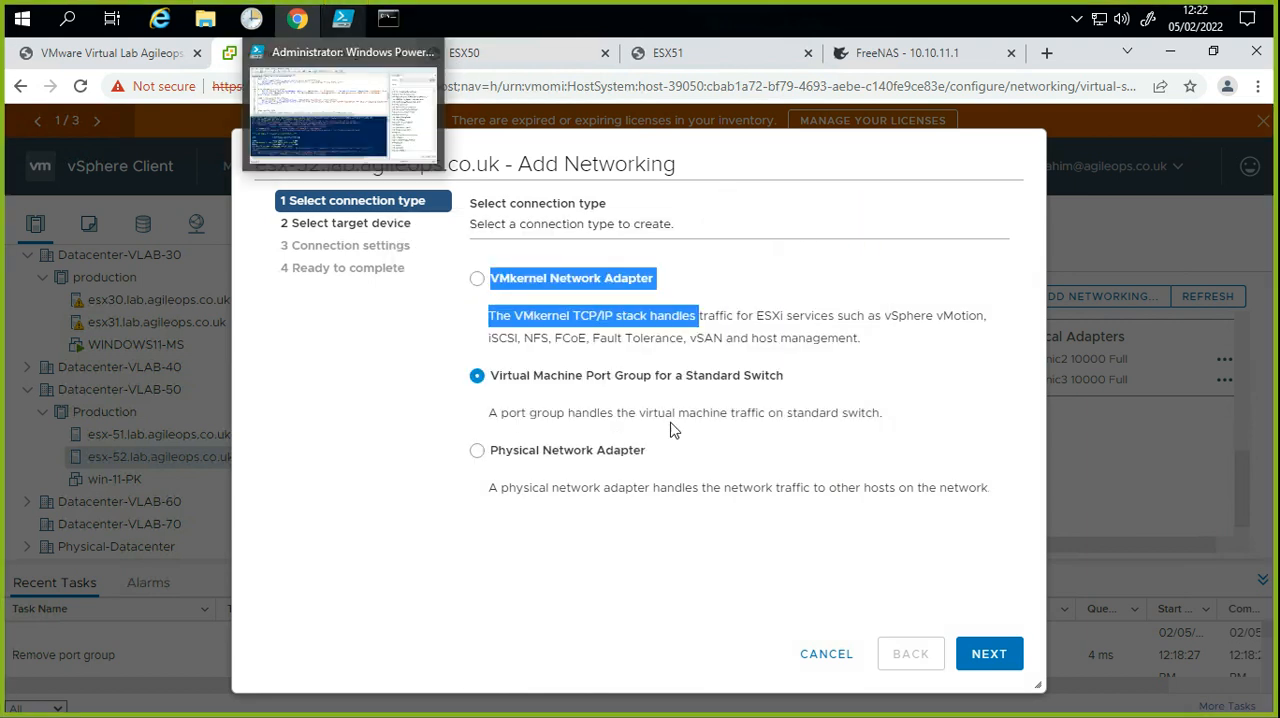
click(668, 307)
drag(523, 153, 470, 136)
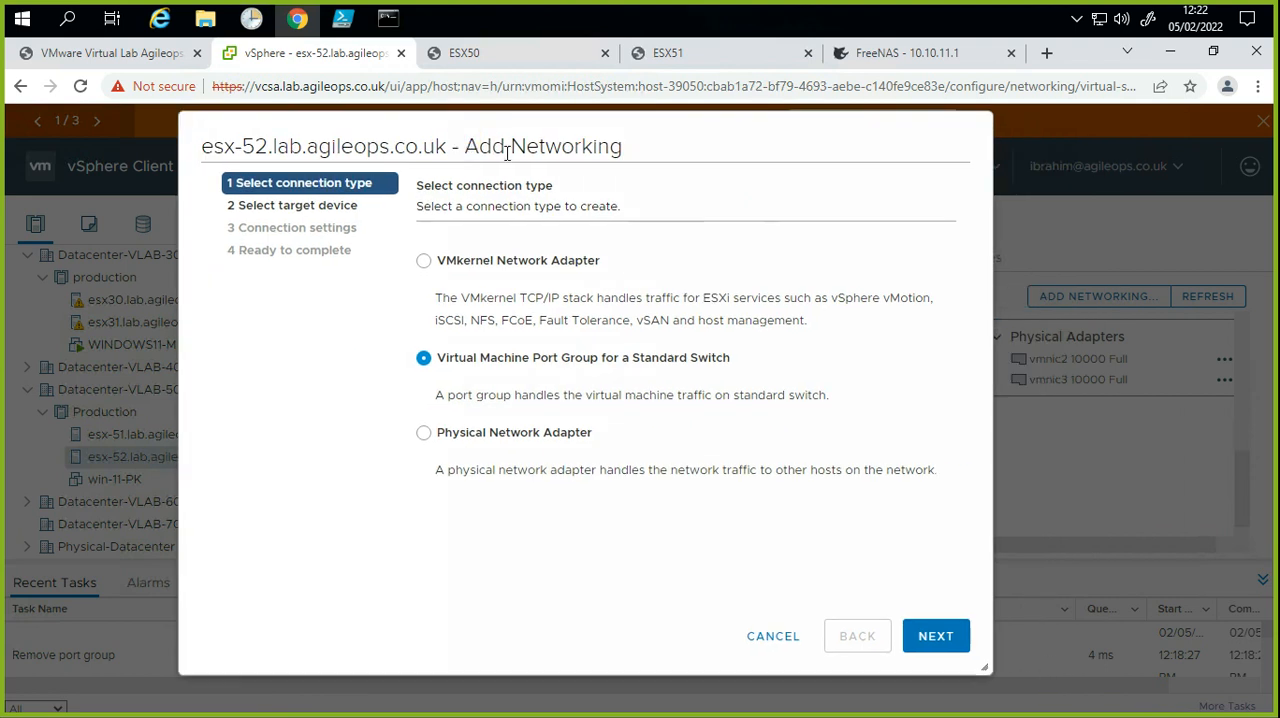
Step: Keep the virtual machine port group connection type and select the existing standard switch vSwitch2 as the target device
click(455, 265)
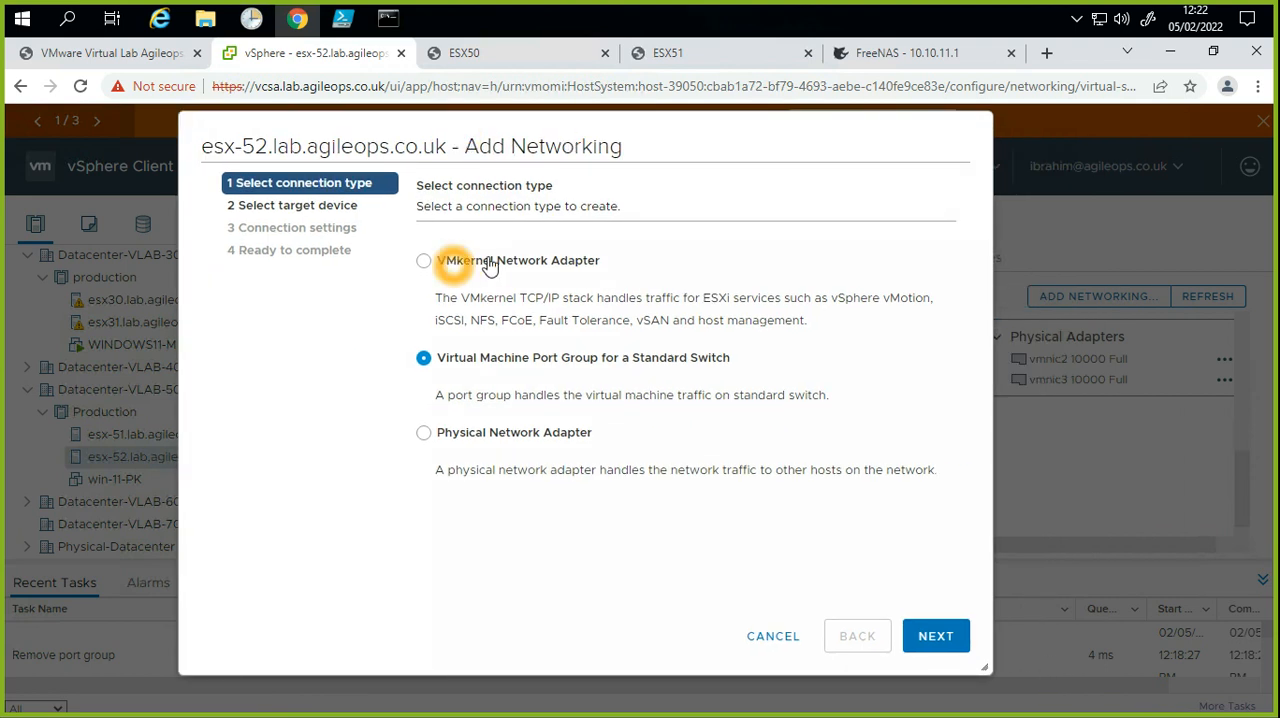
click(460, 358)
click(485, 442)
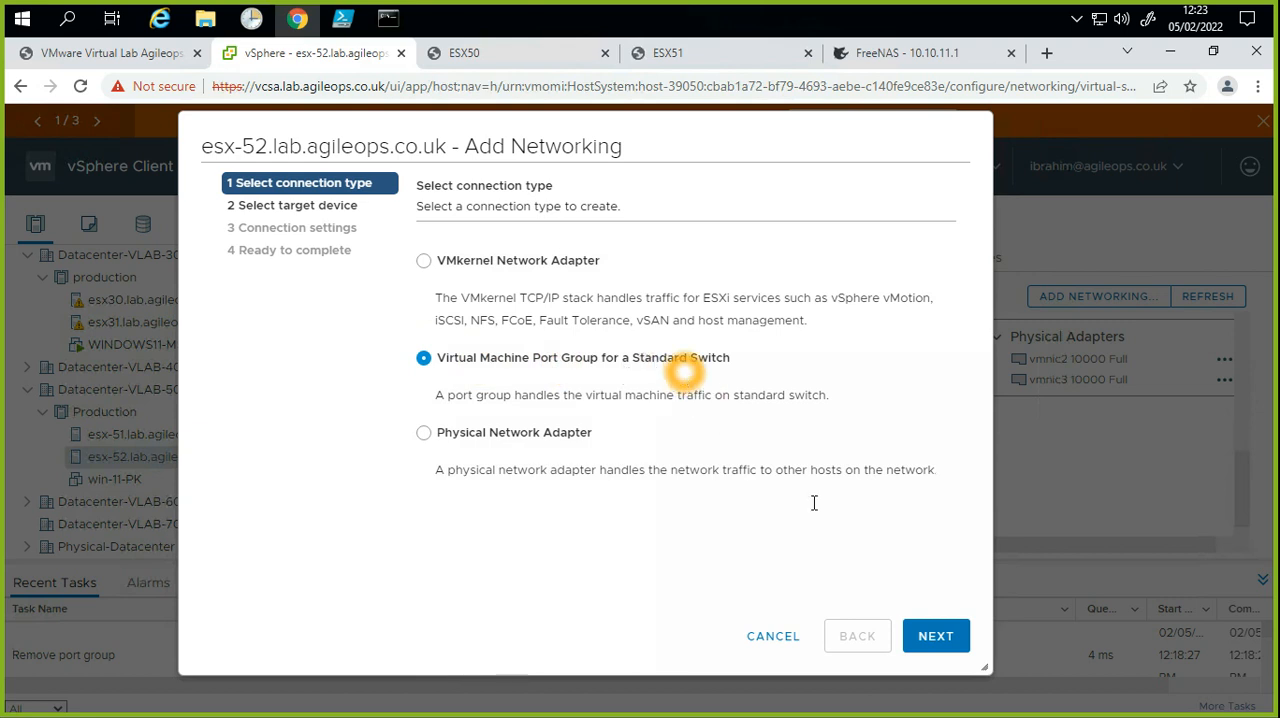
click(950, 645)
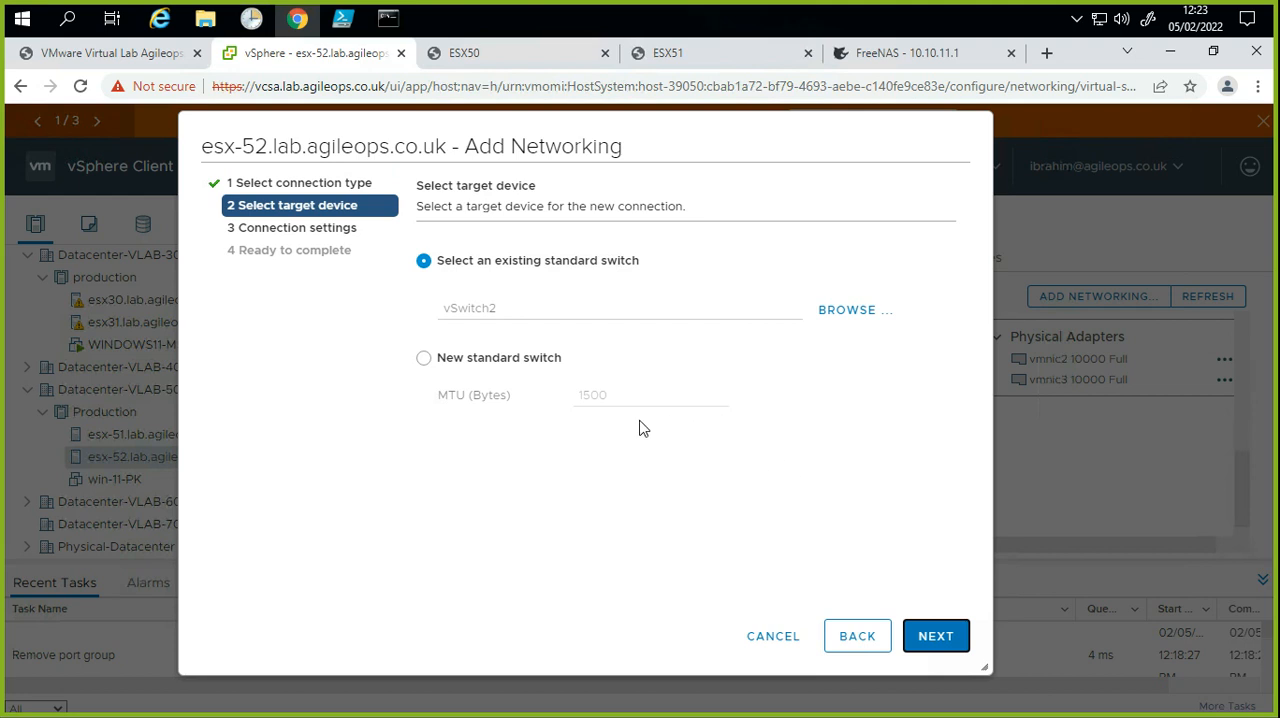
click(842, 313)
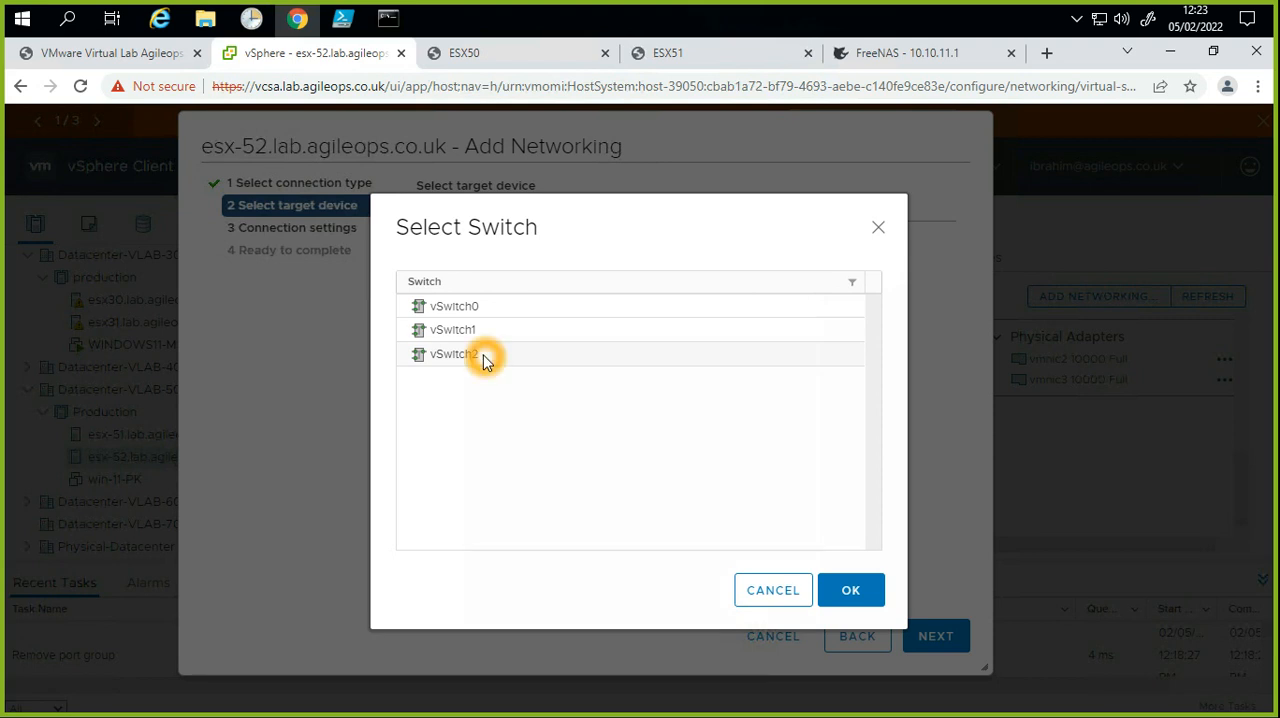
click(484, 357)
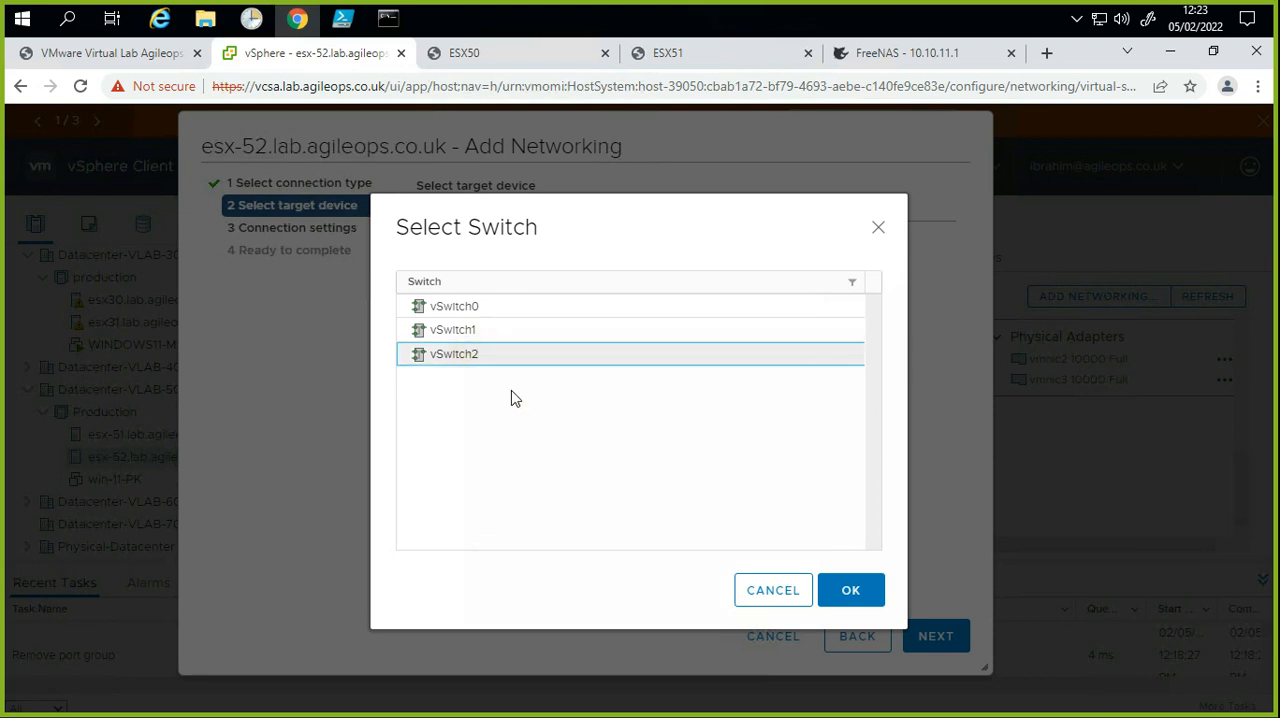
click(826, 584)
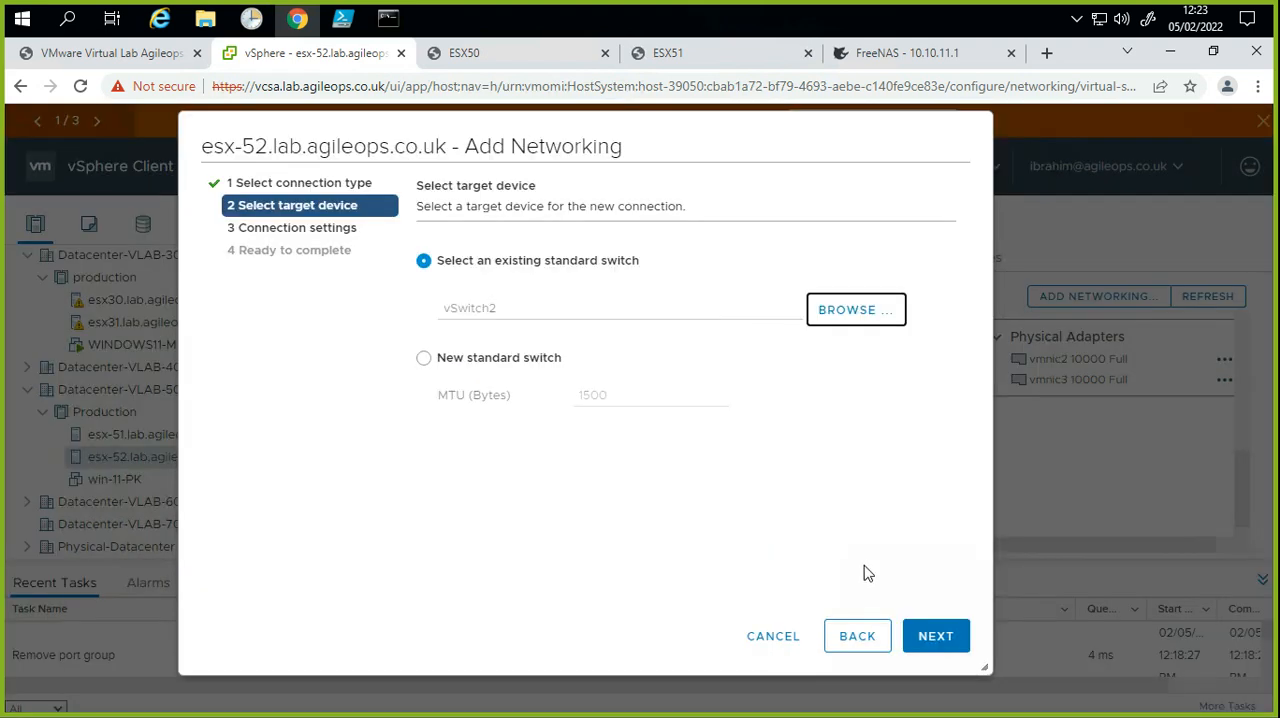
Step: Label the new port group VM-Traffic-VLAN500-UAT, leave its VLAN ID at None (0), and finish adding it to vSwitch2 on esx-52
click(929, 641)
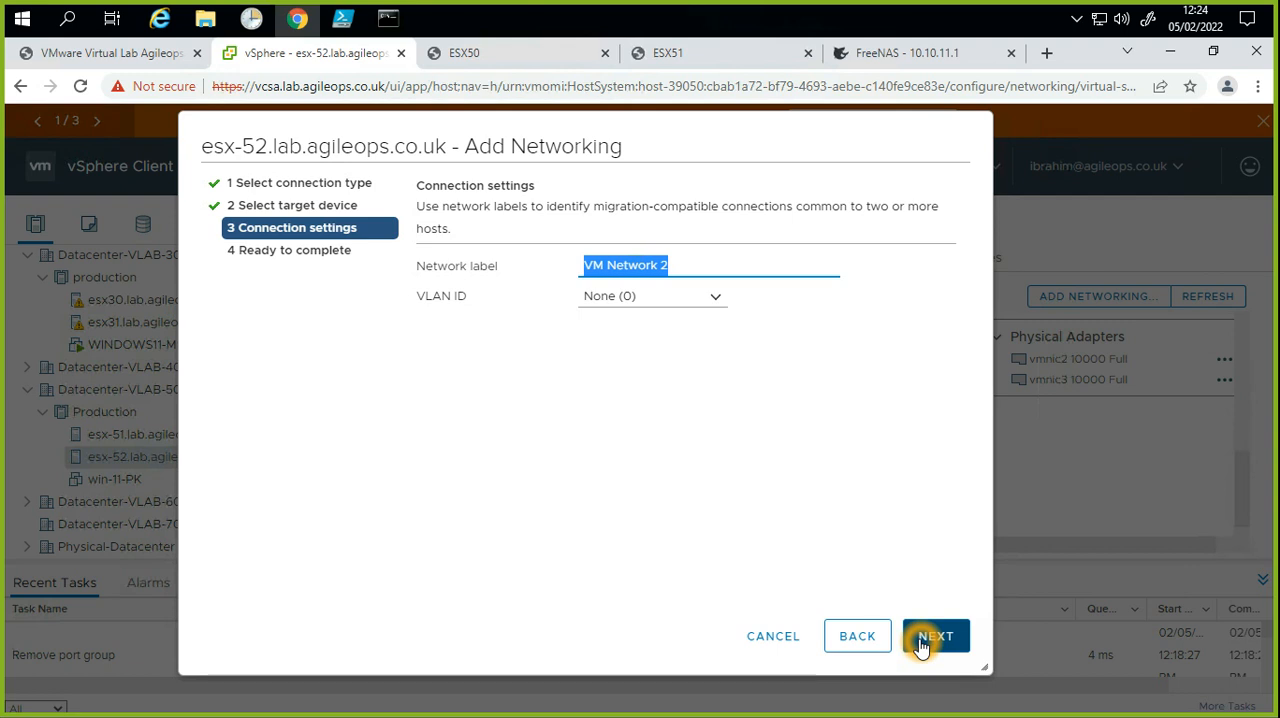
key(BackSpace)
key(ctrl+v)
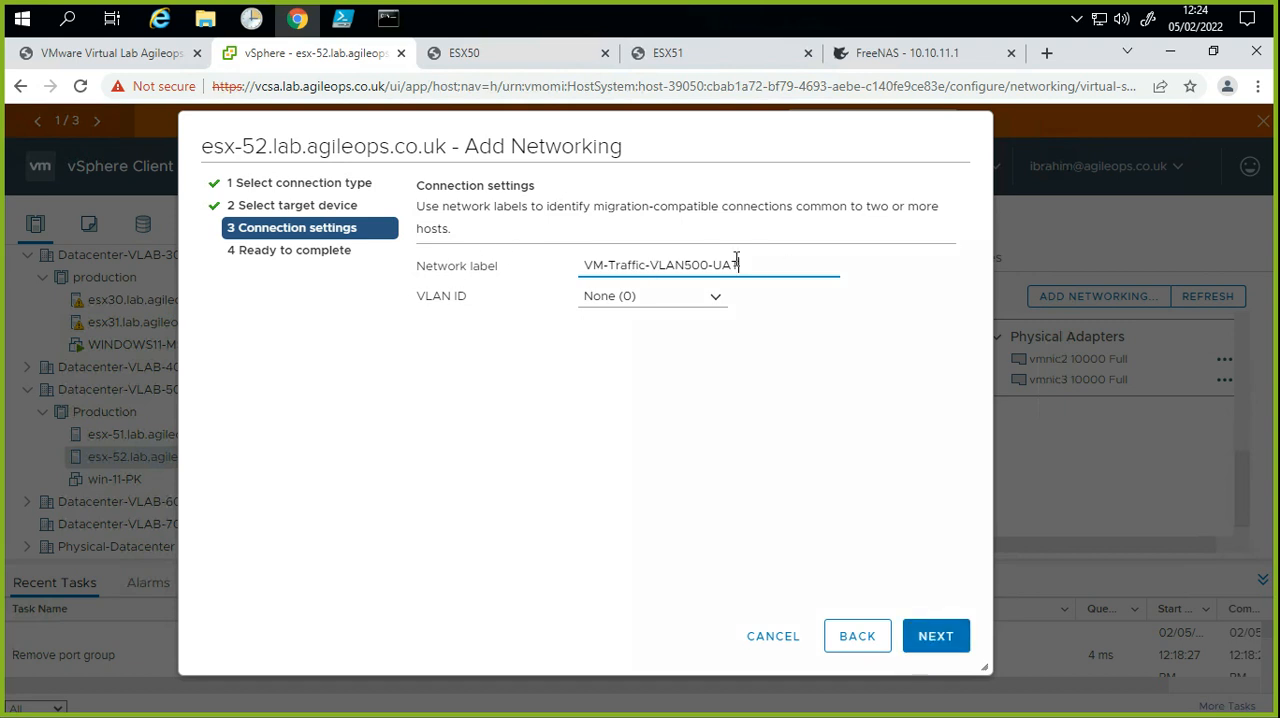
click(638, 297)
click(668, 418)
click(934, 635)
click(943, 636)
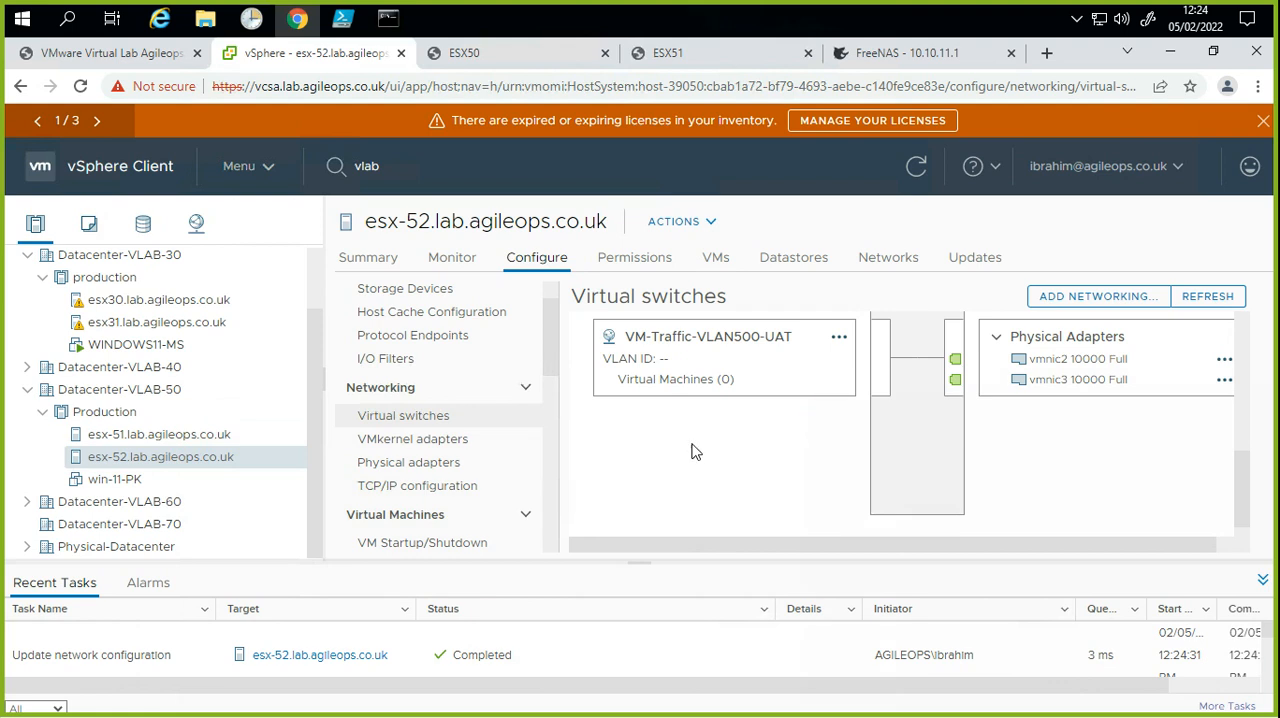
Step: Review the port groups and physical adapters of vSwitch0 and vSwitch1 on esx-51, and collapse both switches
click(217, 438)
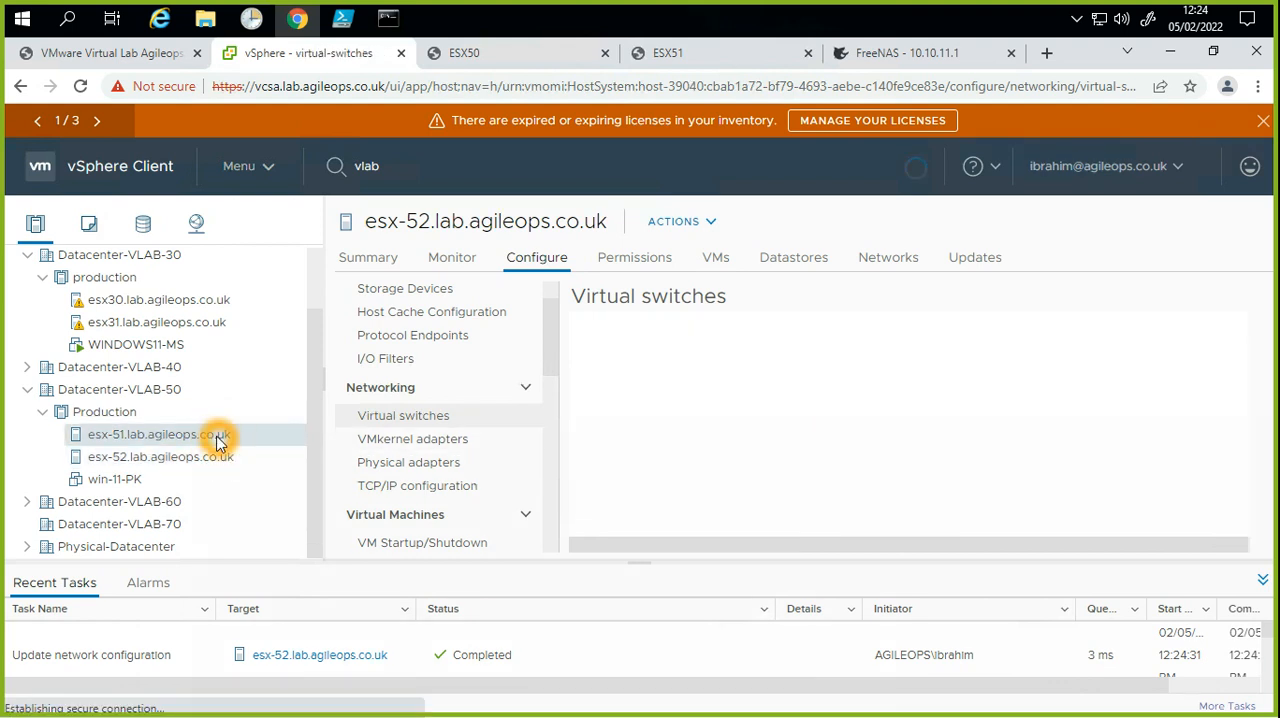
scroll(785, 480, down, 3)
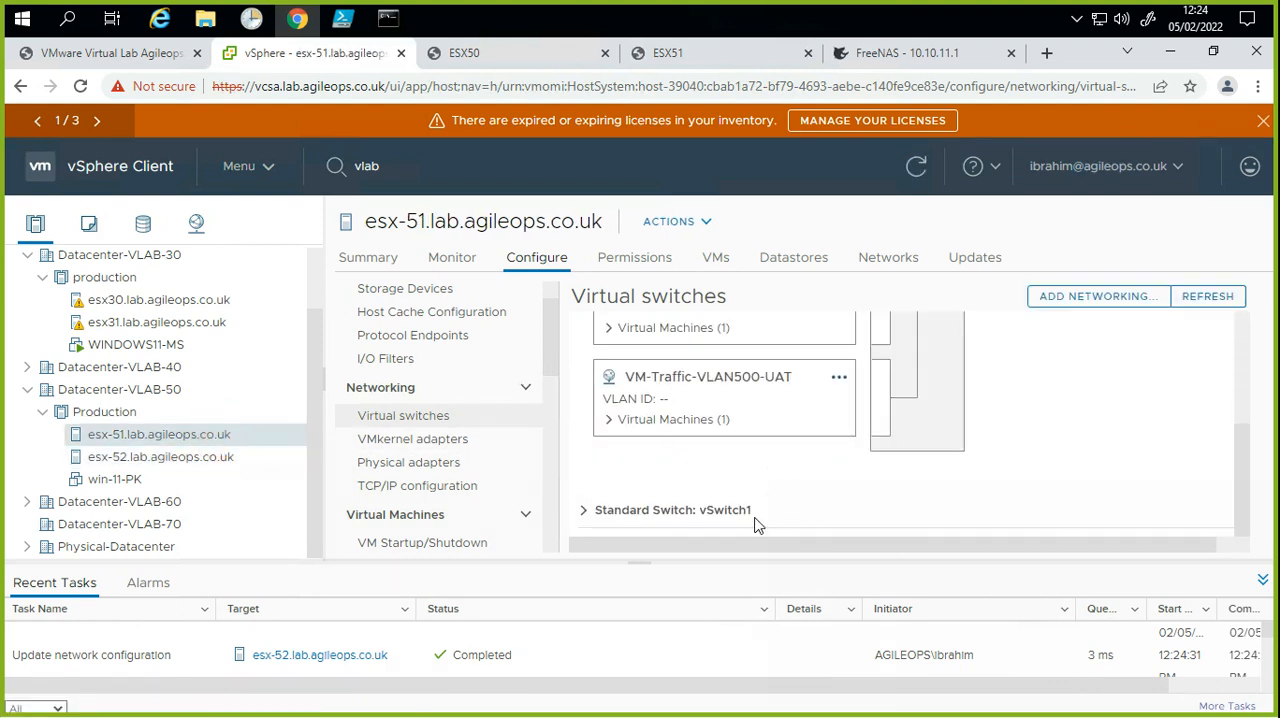
click(584, 511)
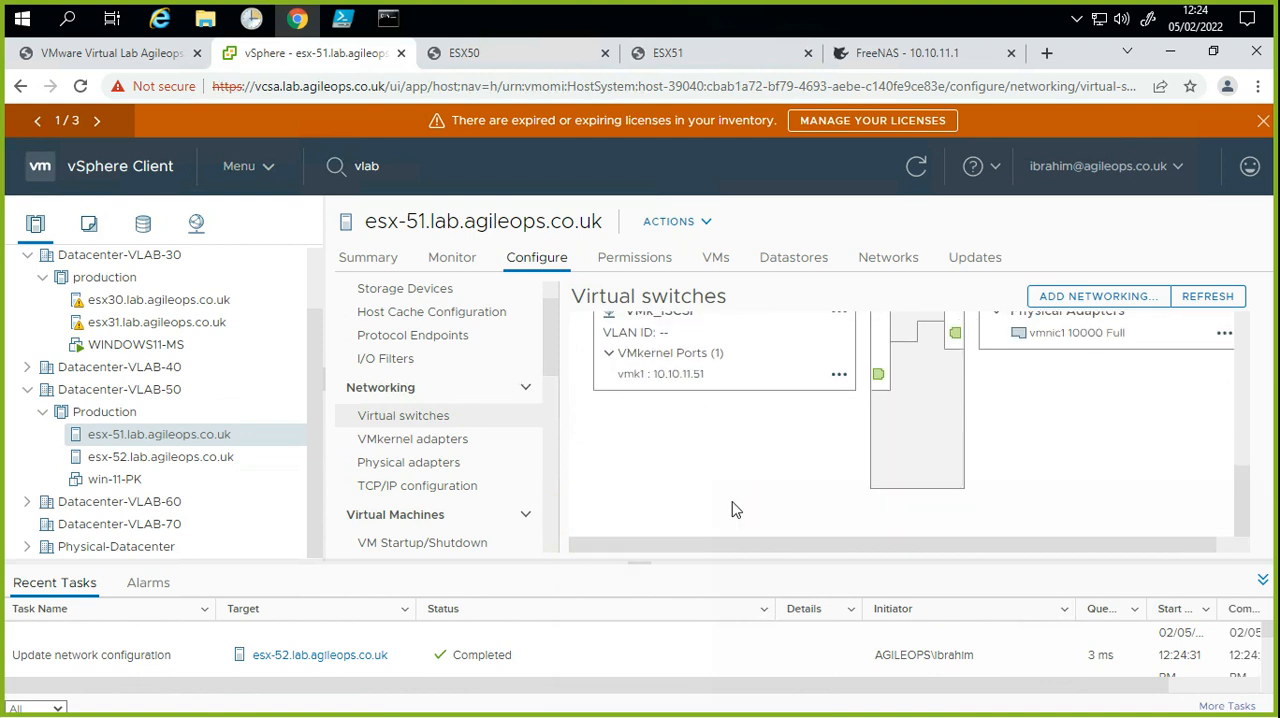
scroll(731, 509, up, 5)
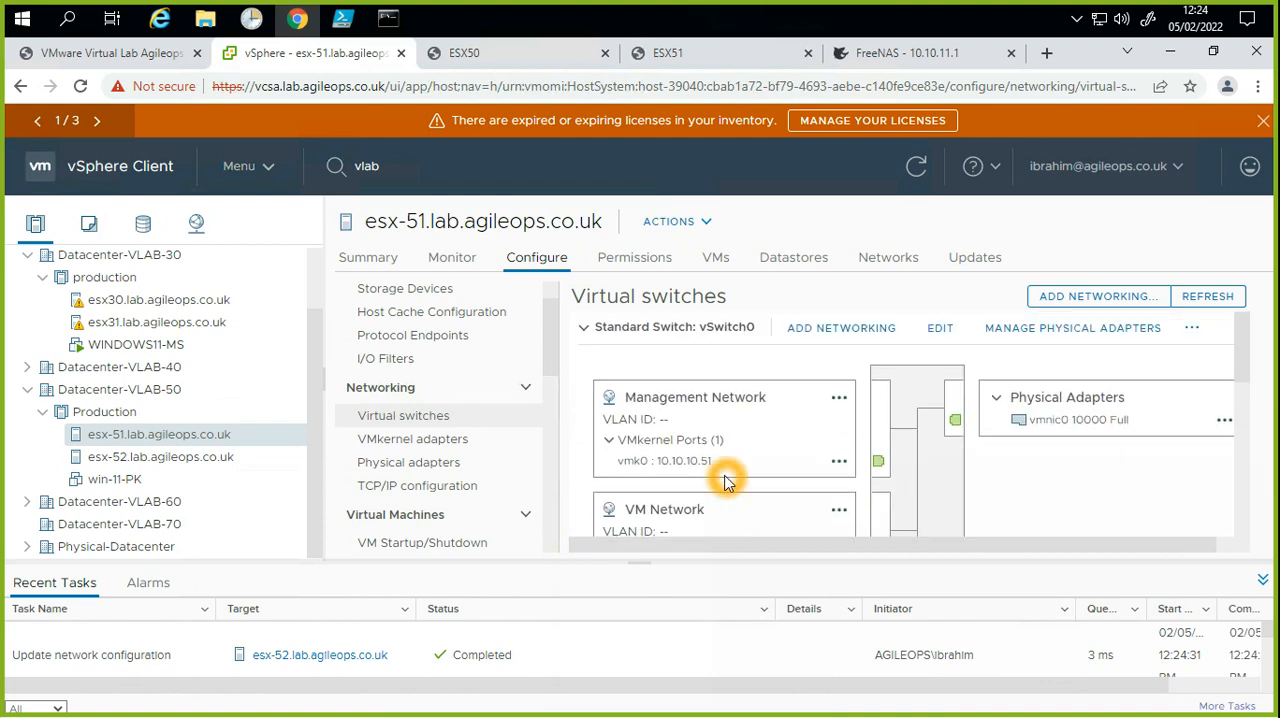
scroll(726, 480, down, 5)
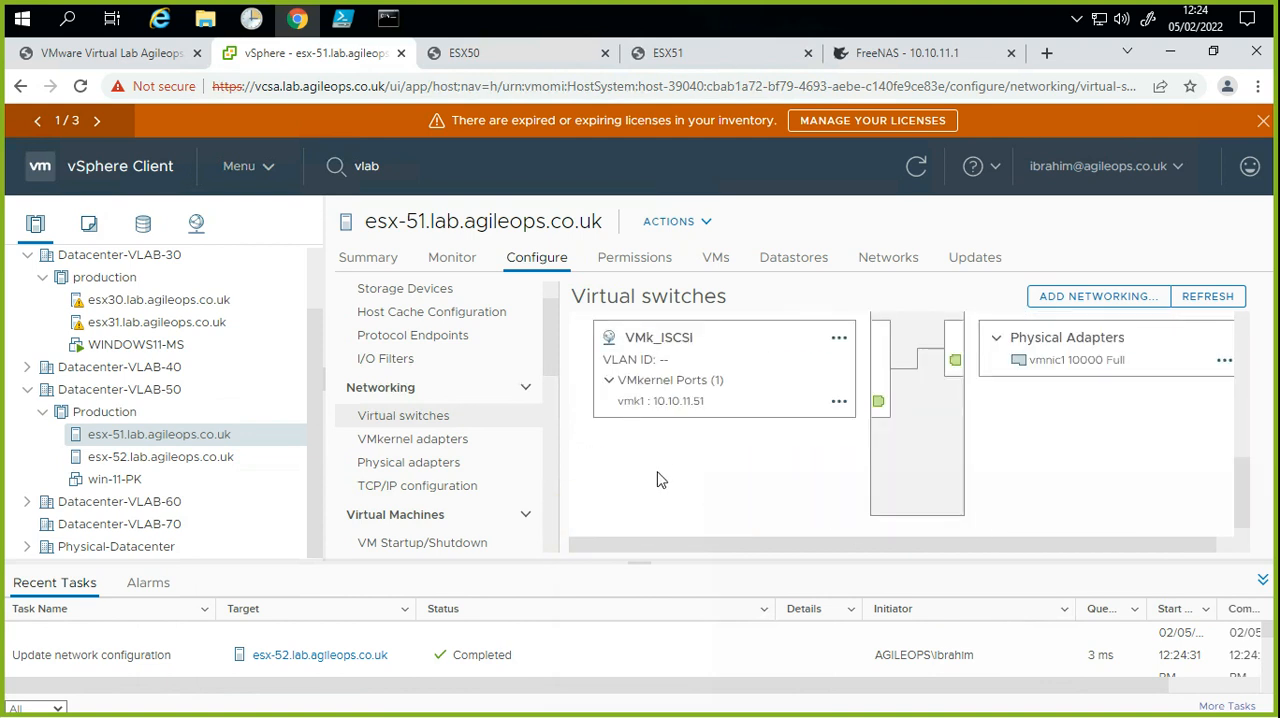
scroll(652, 472, up, 5)
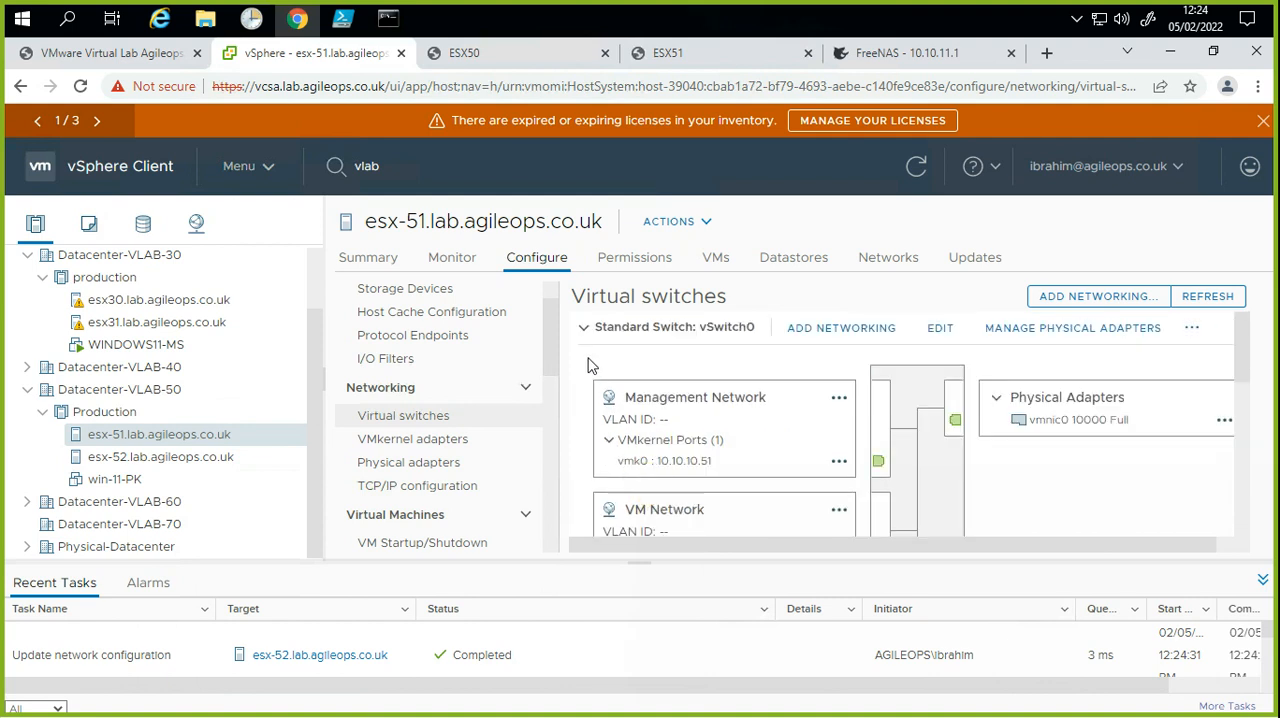
click(583, 328)
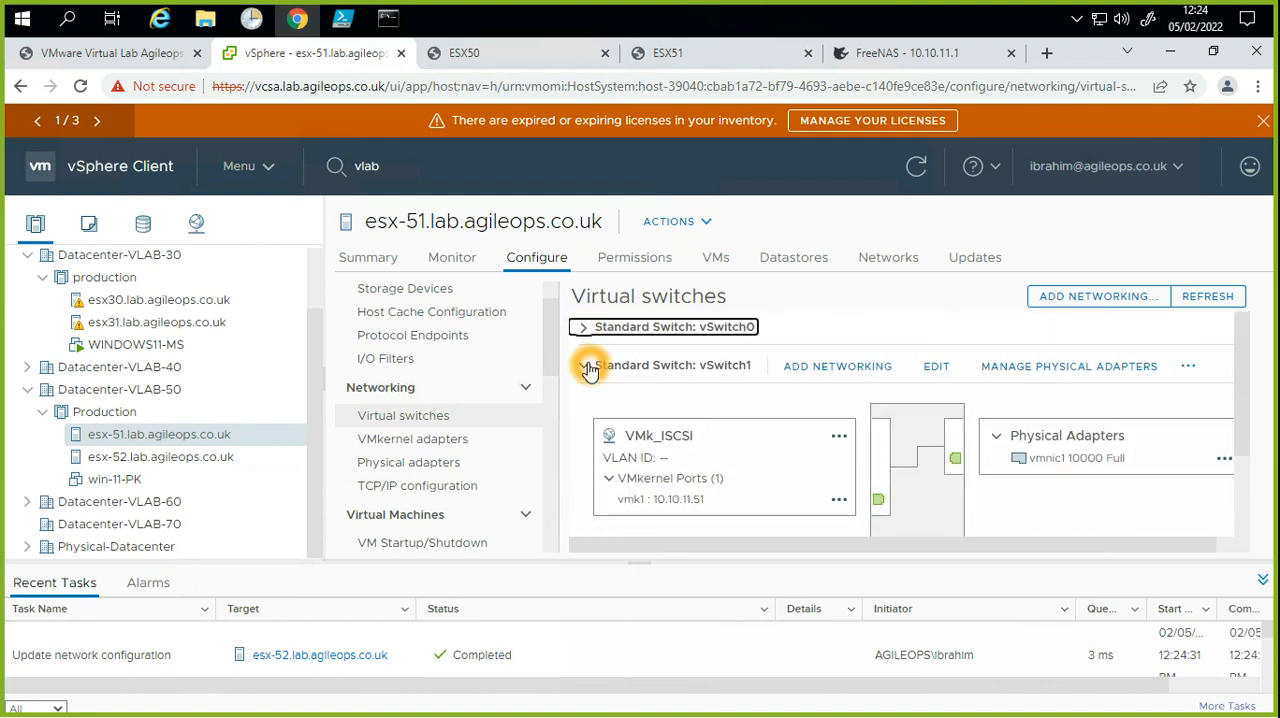
click(586, 366)
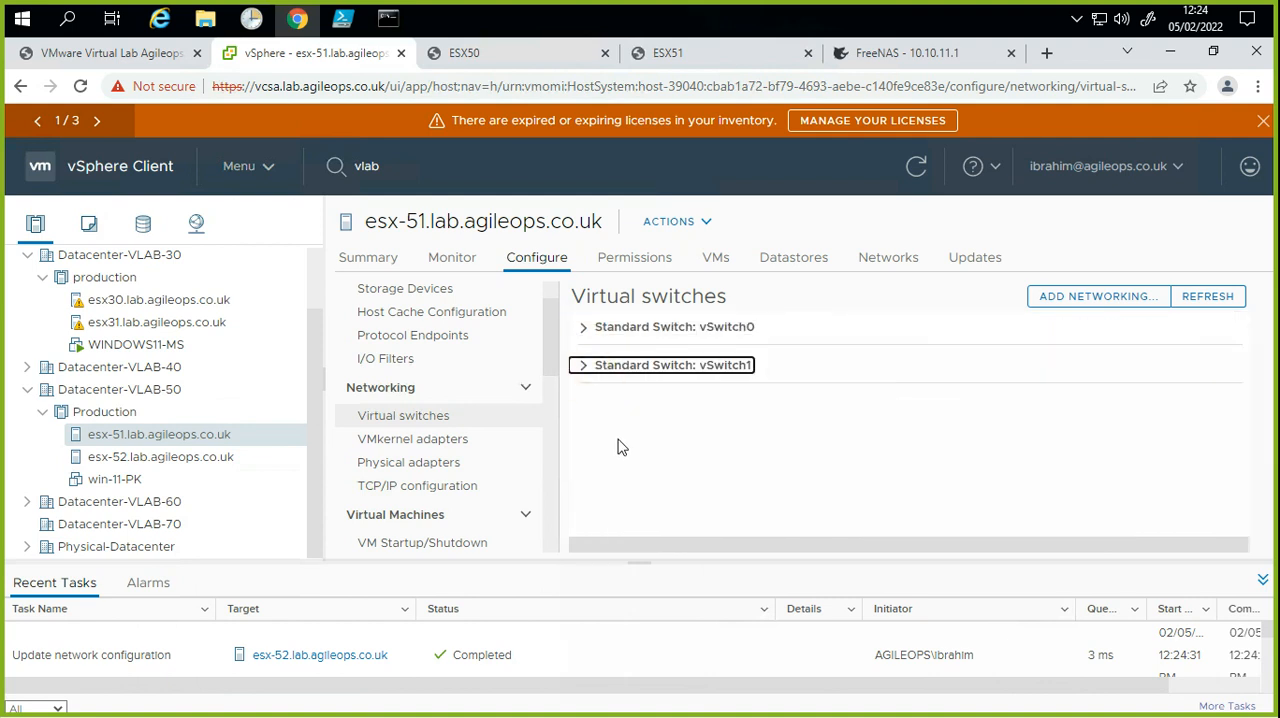
Step: Check the physical adapters of esx-51 for the switch assignments of vmnic2 and vmnic3
click(457, 462)
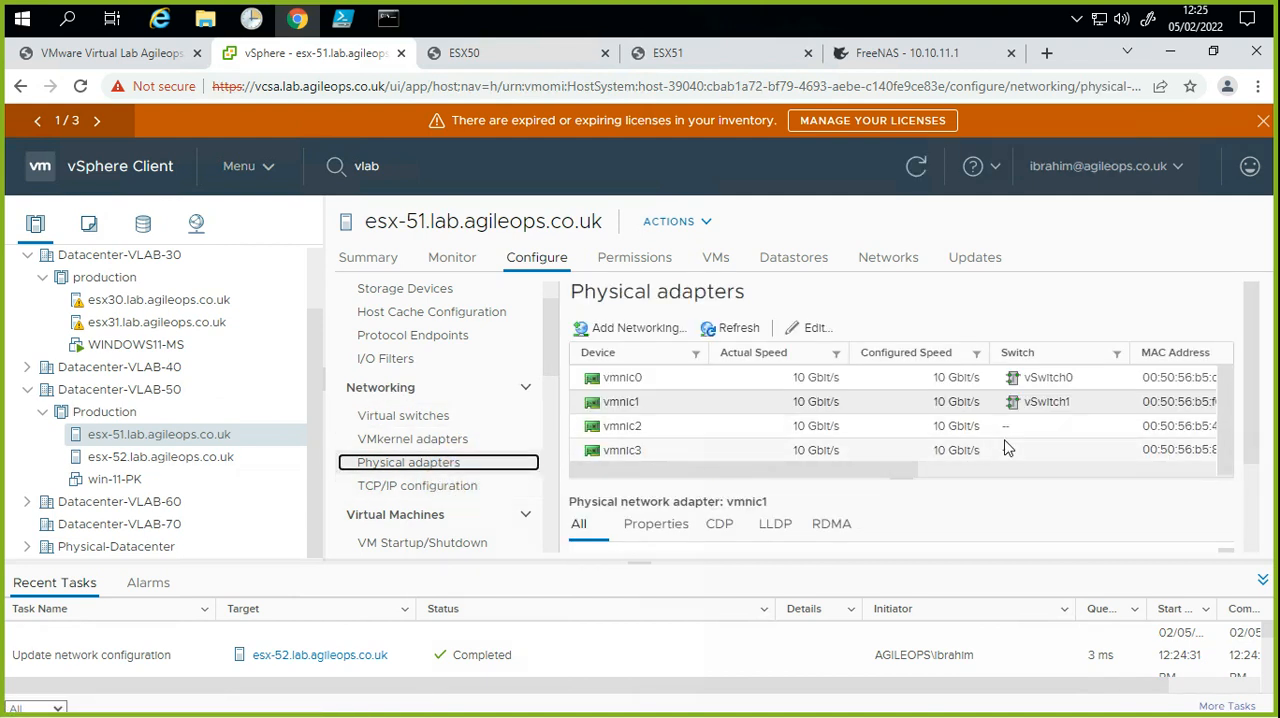
click(672, 432)
click(671, 447)
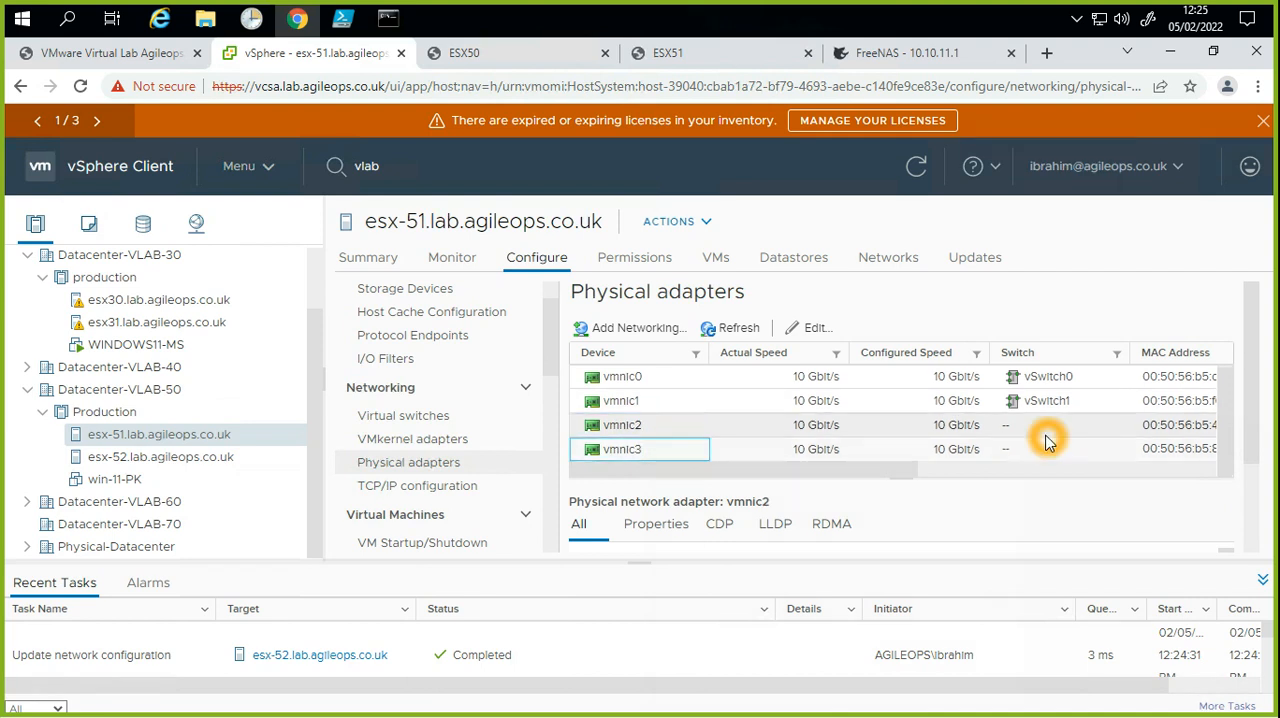
click(1048, 446)
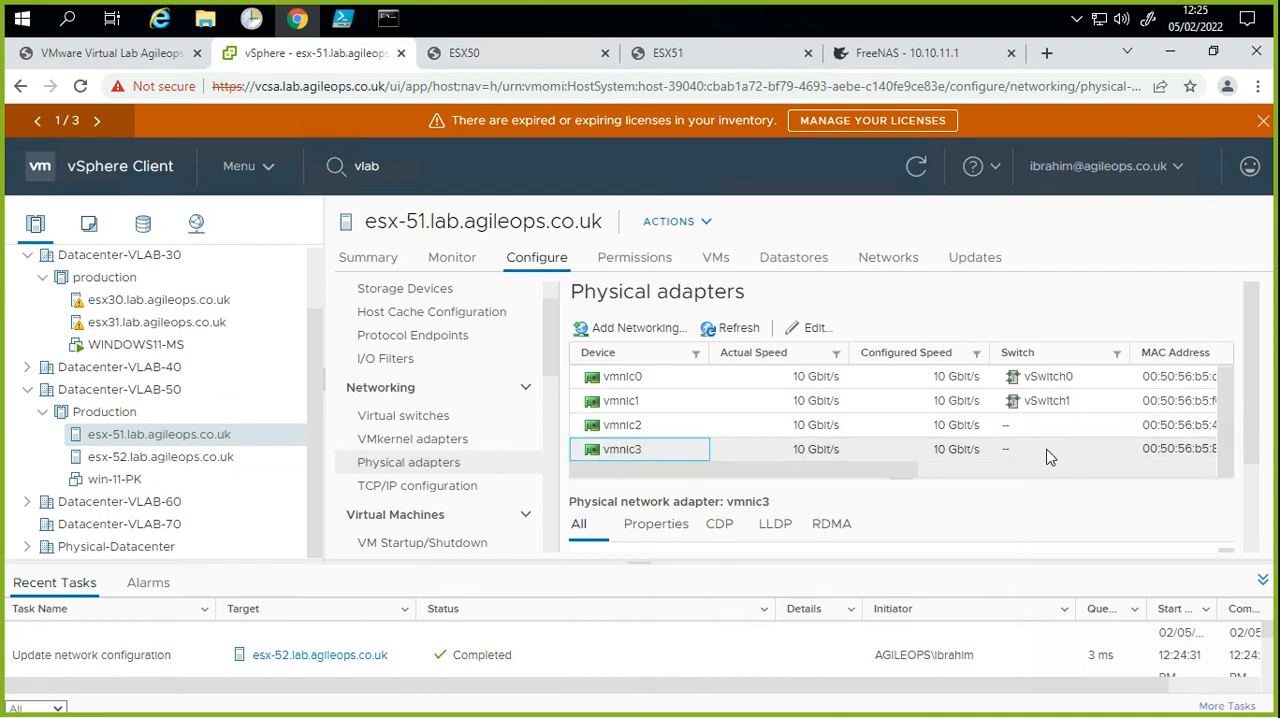
click(1048, 452)
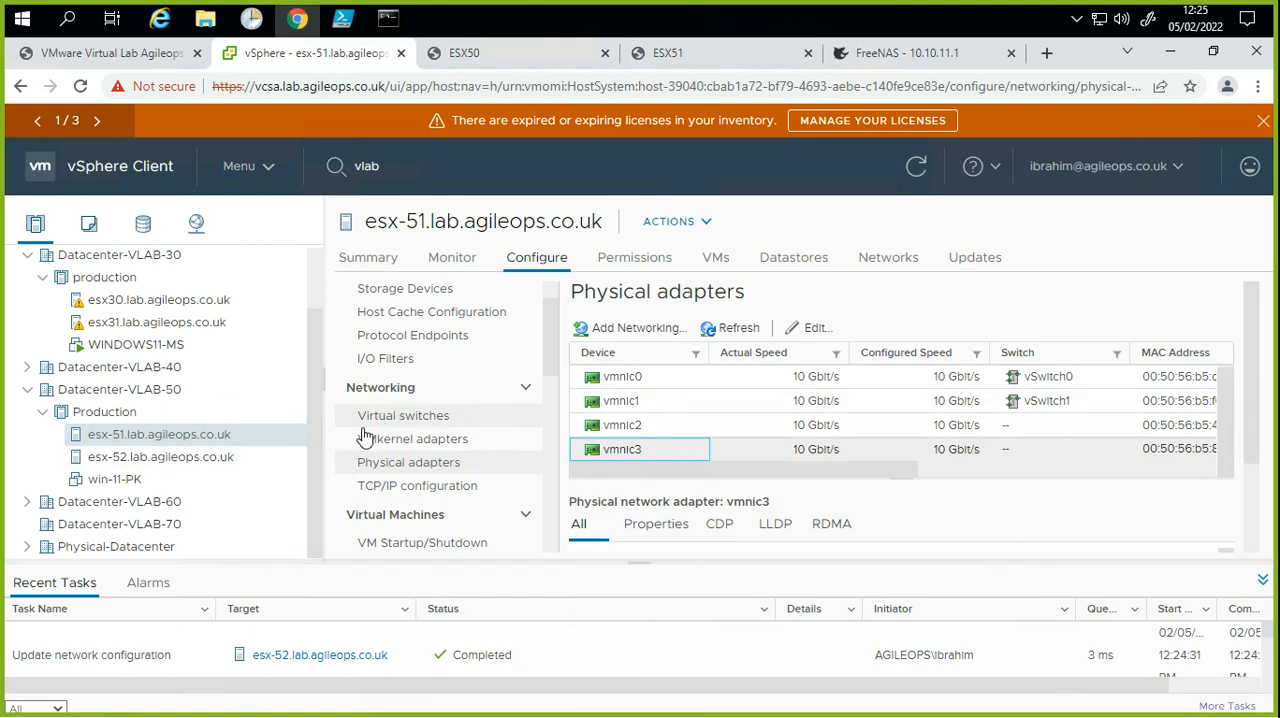
click(475, 417)
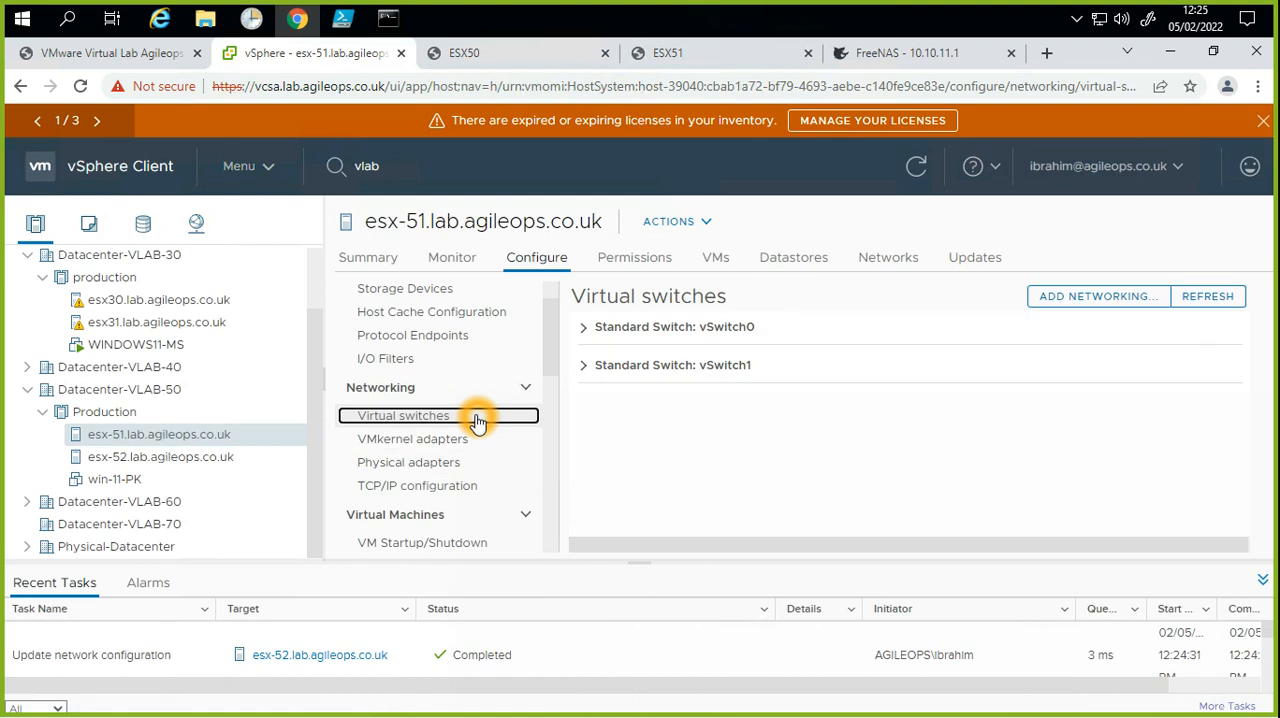
click(1118, 302)
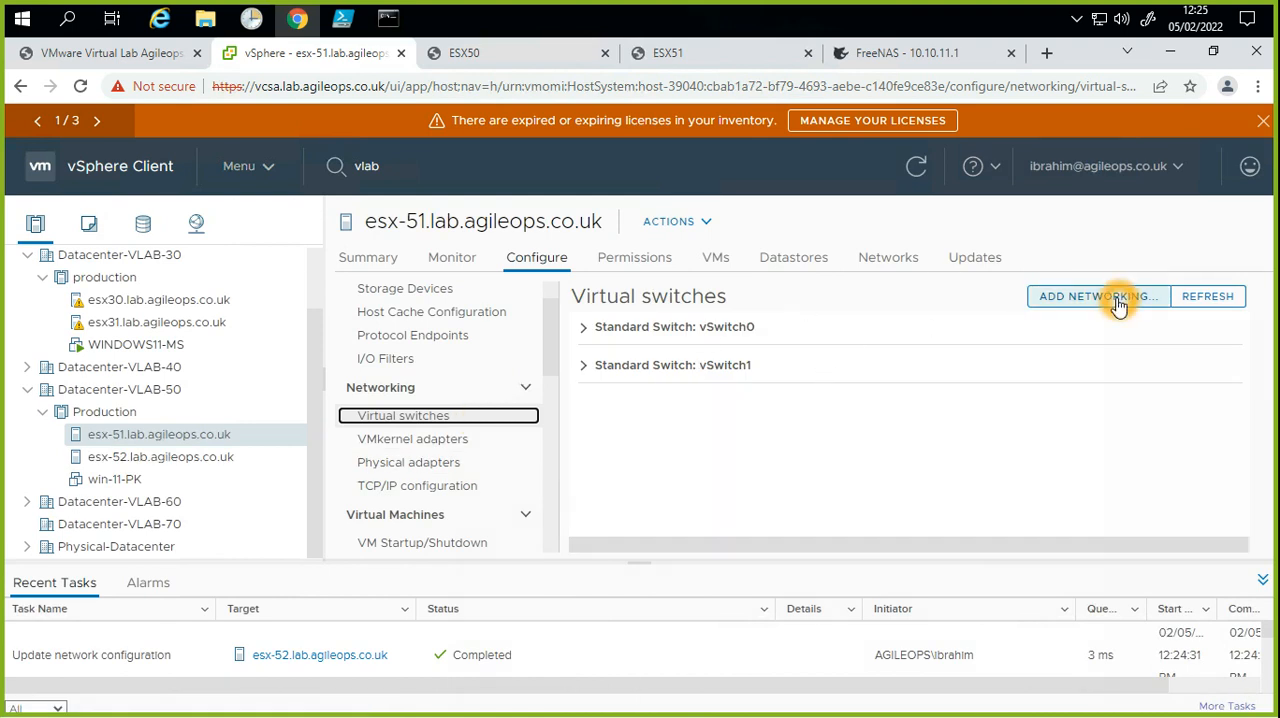
click(466, 479)
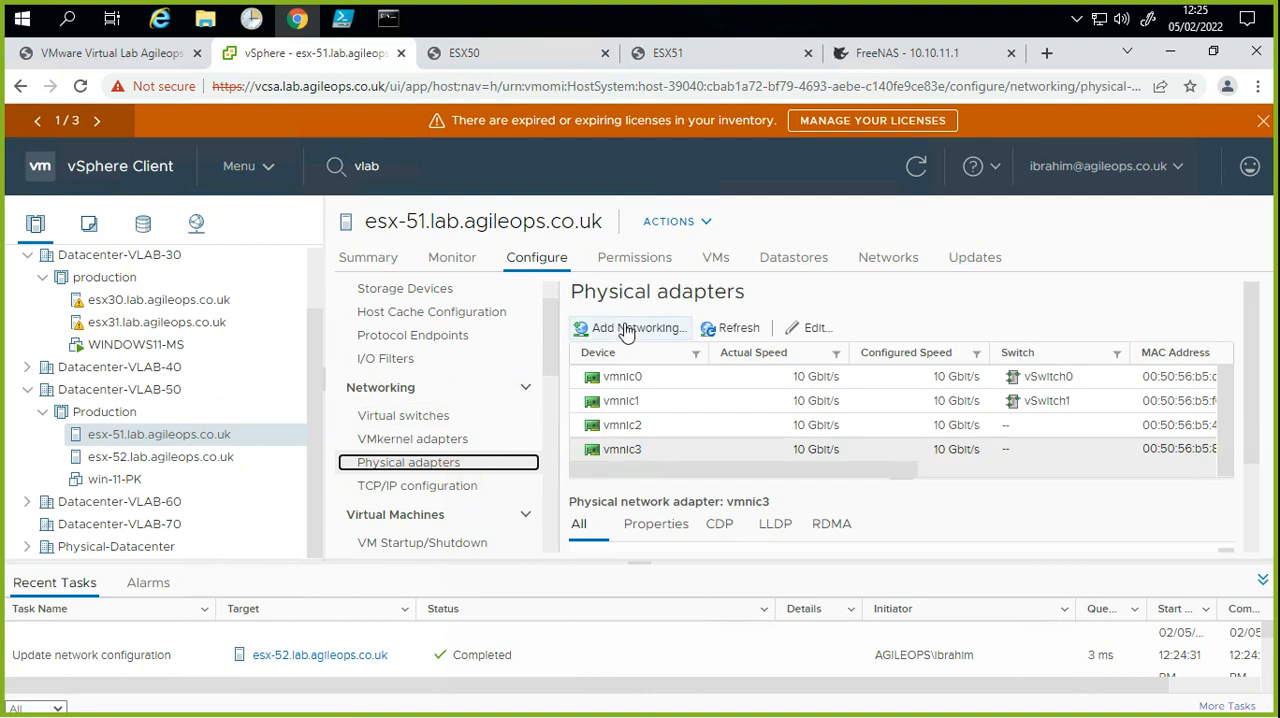
click(626, 328)
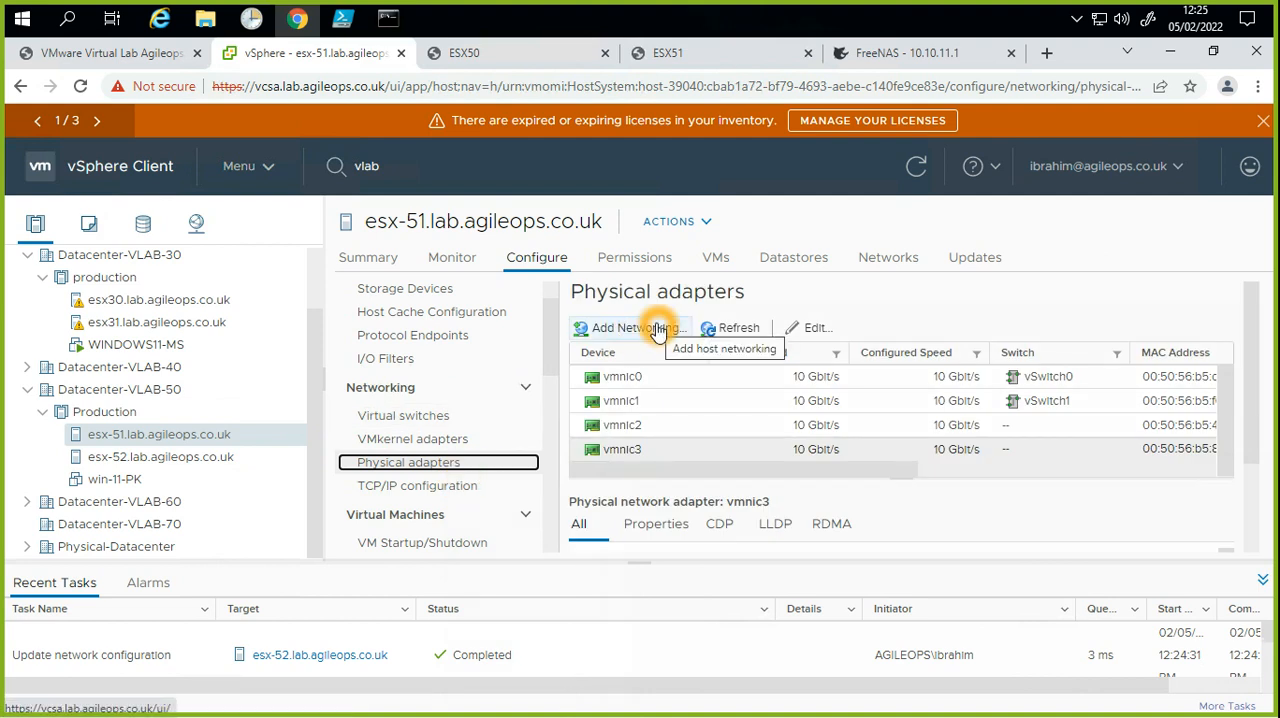
click(658, 329)
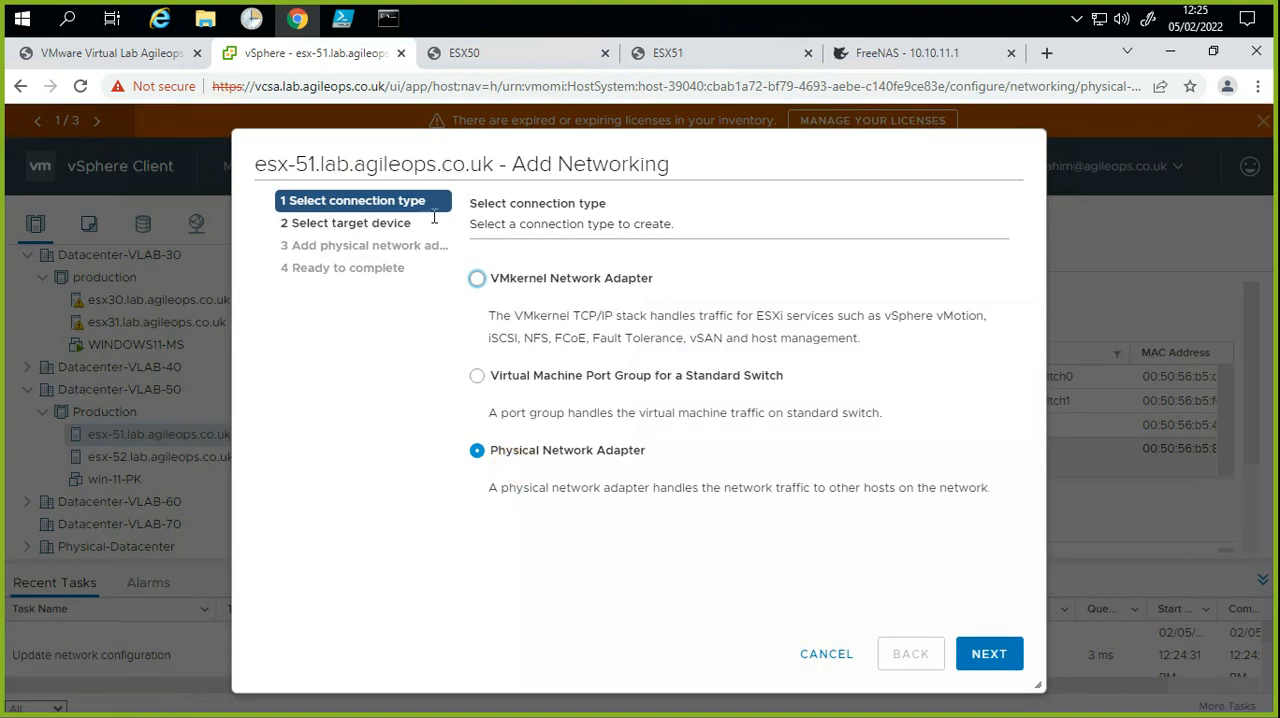
click(540, 455)
click(986, 654)
click(580, 314)
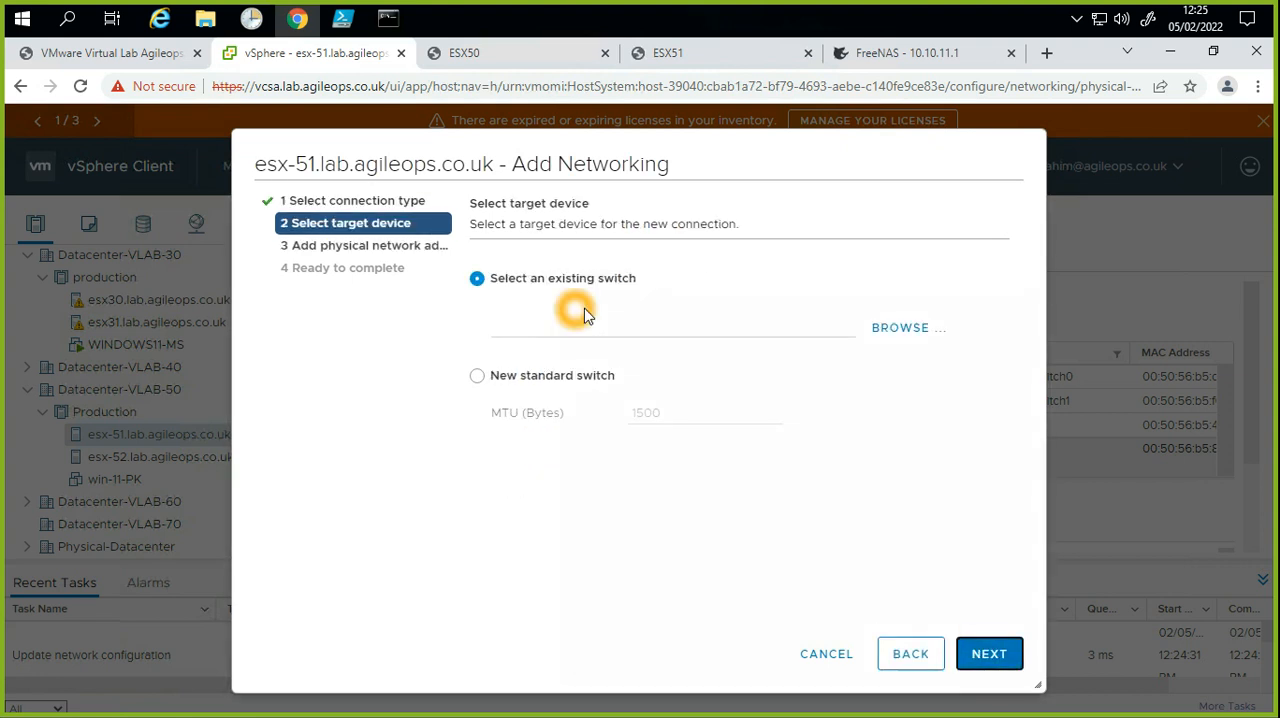
click(909, 330)
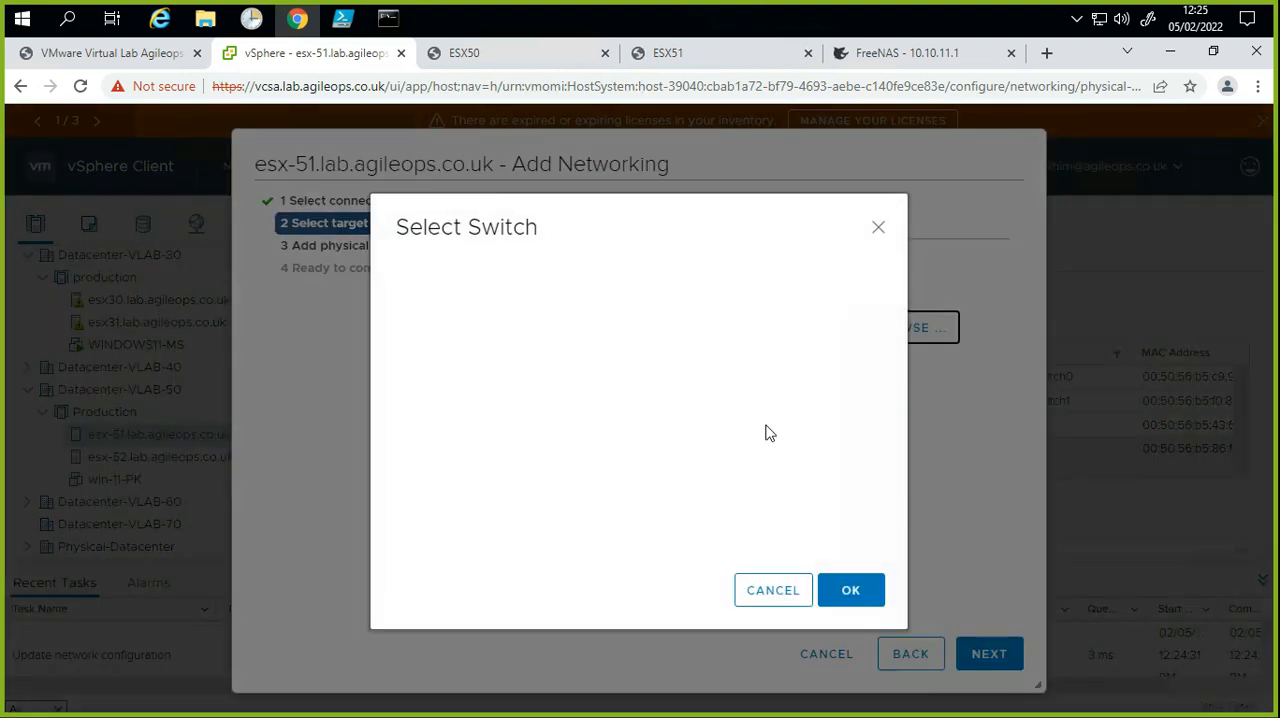
click(758, 585)
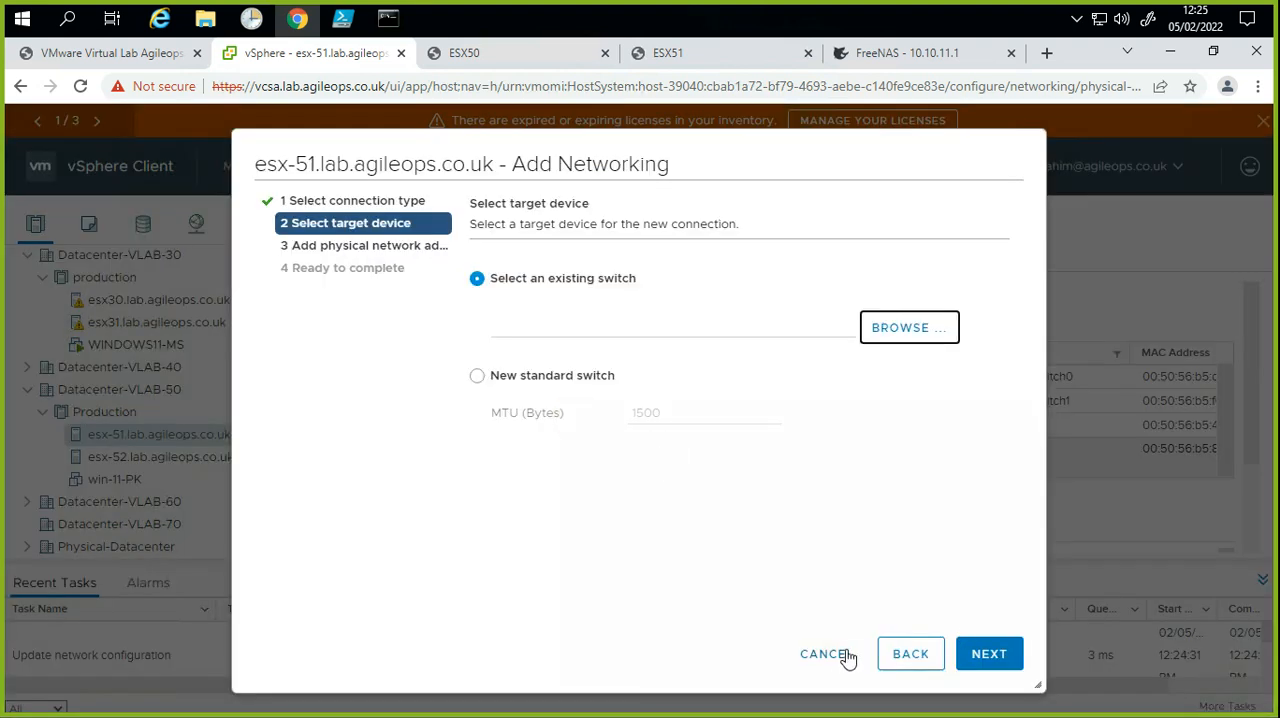
click(841, 655)
click(906, 654)
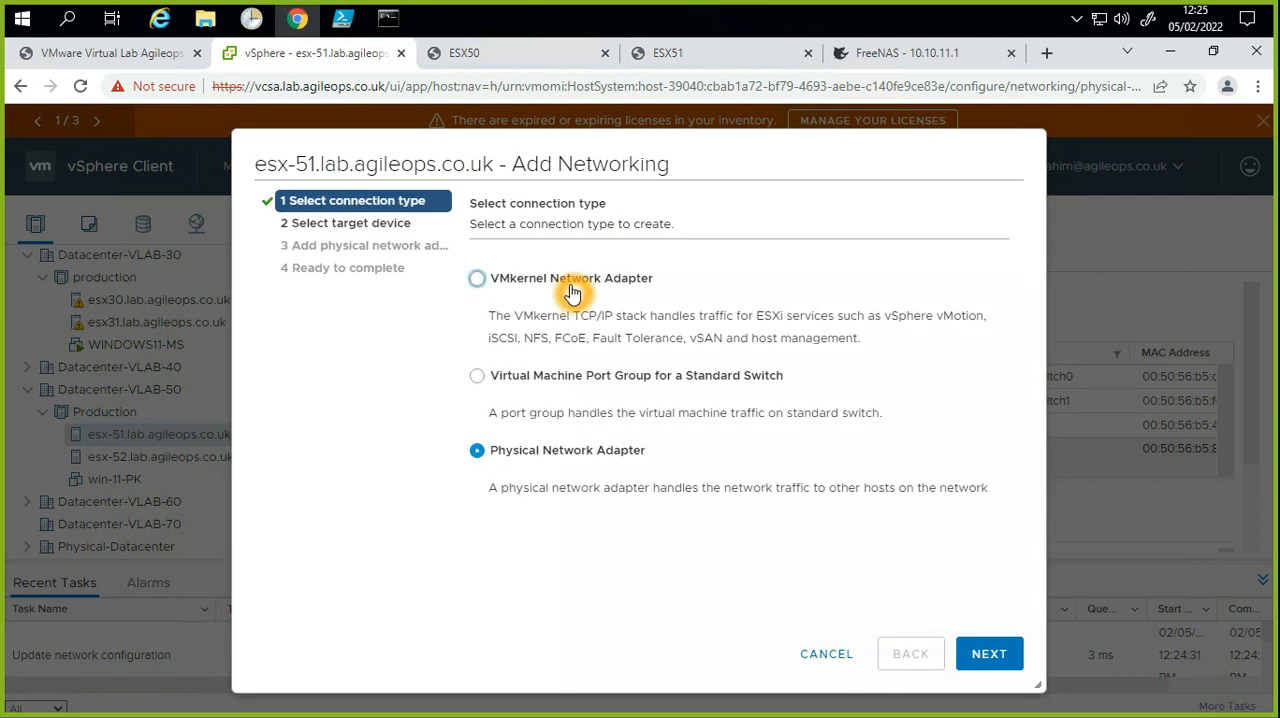
click(826, 656)
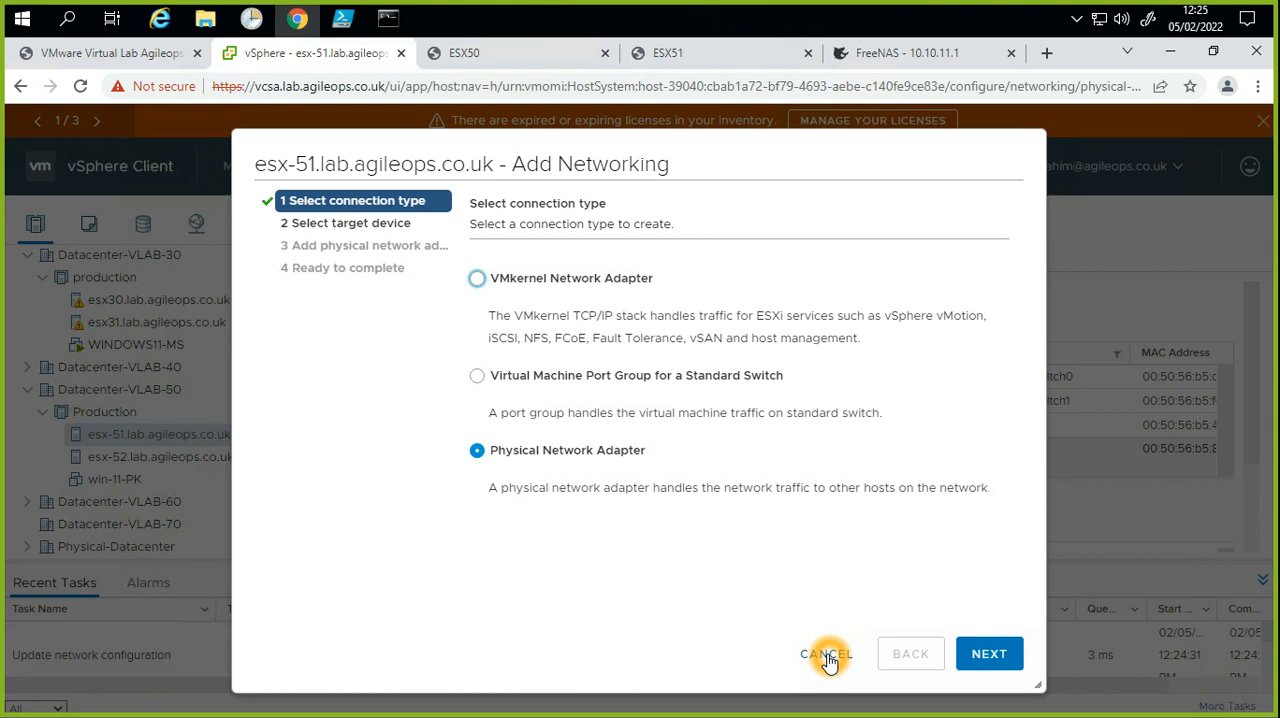
click(827, 656)
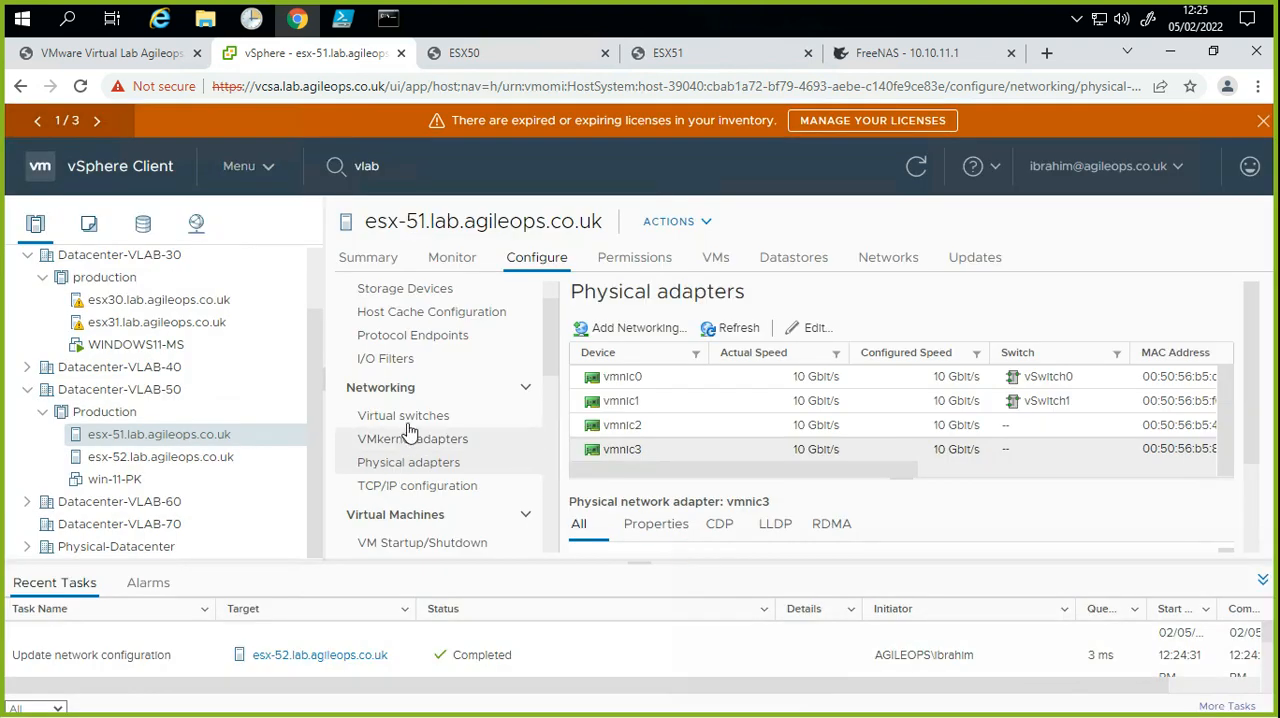
Step: Start adding networking from the virtual switches of esx-51 with Physical Network Adapter as the connection type
click(405, 416)
click(1078, 302)
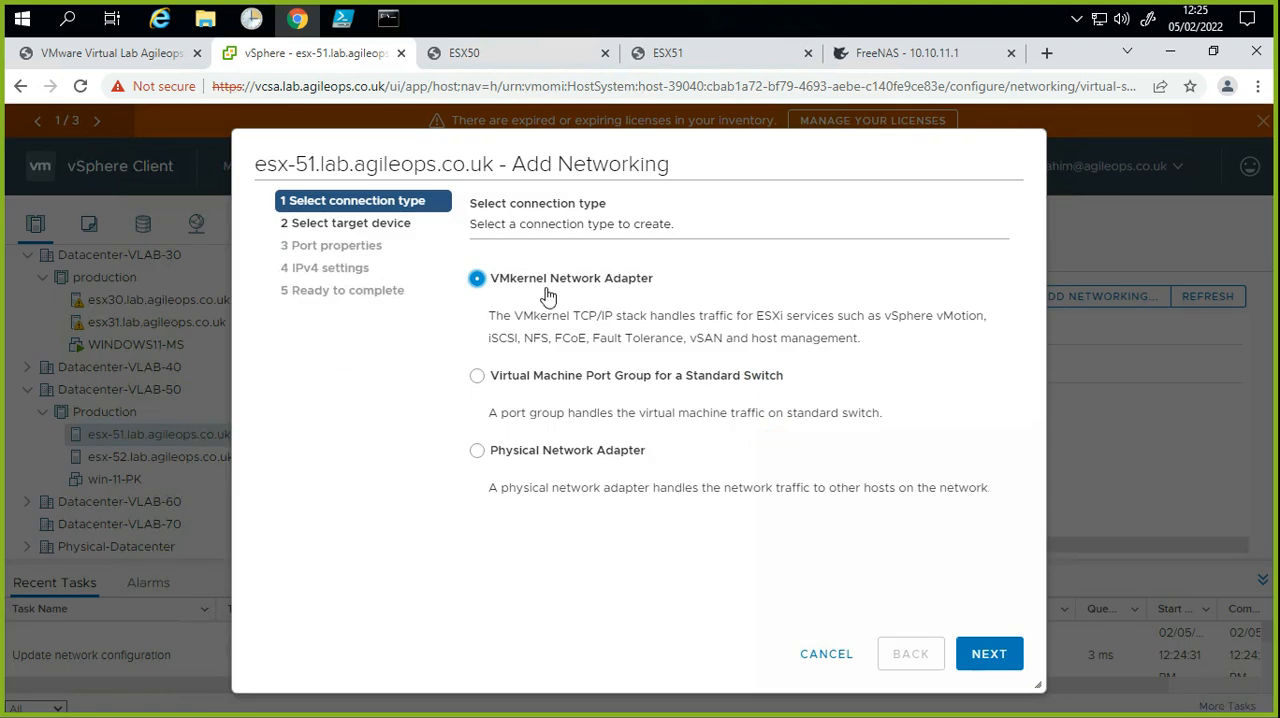
click(570, 456)
click(576, 451)
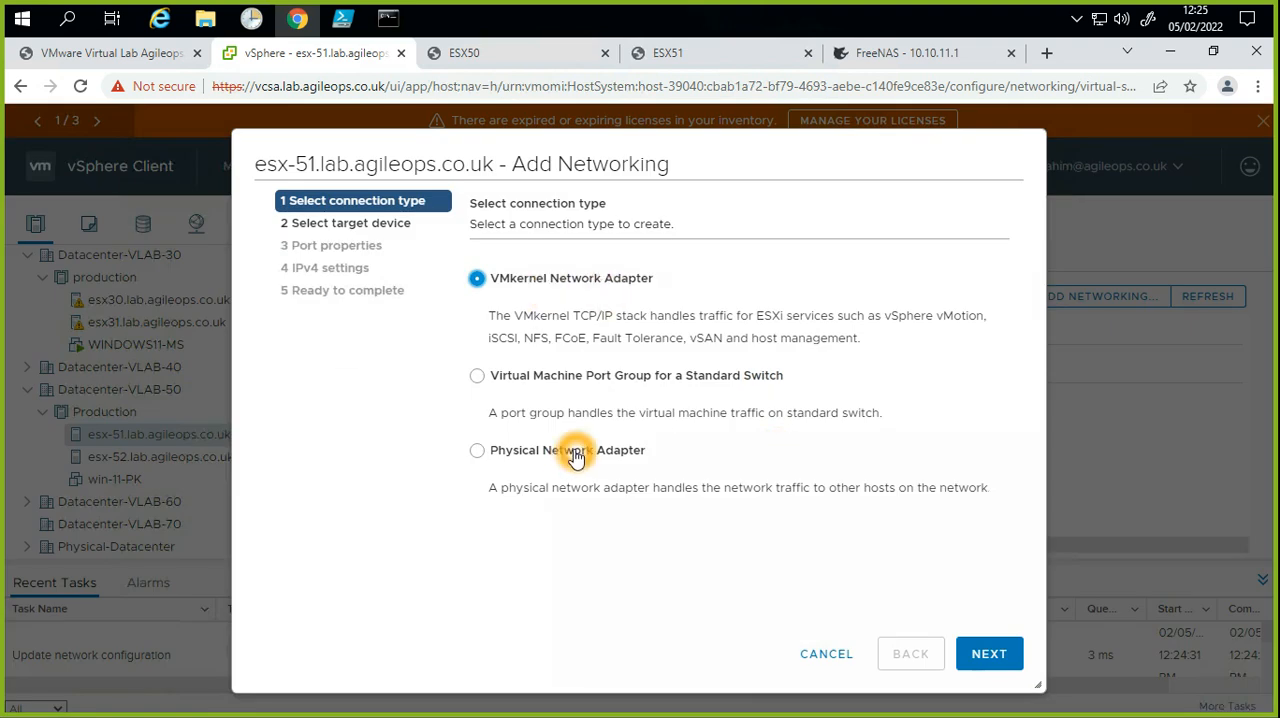
click(667, 383)
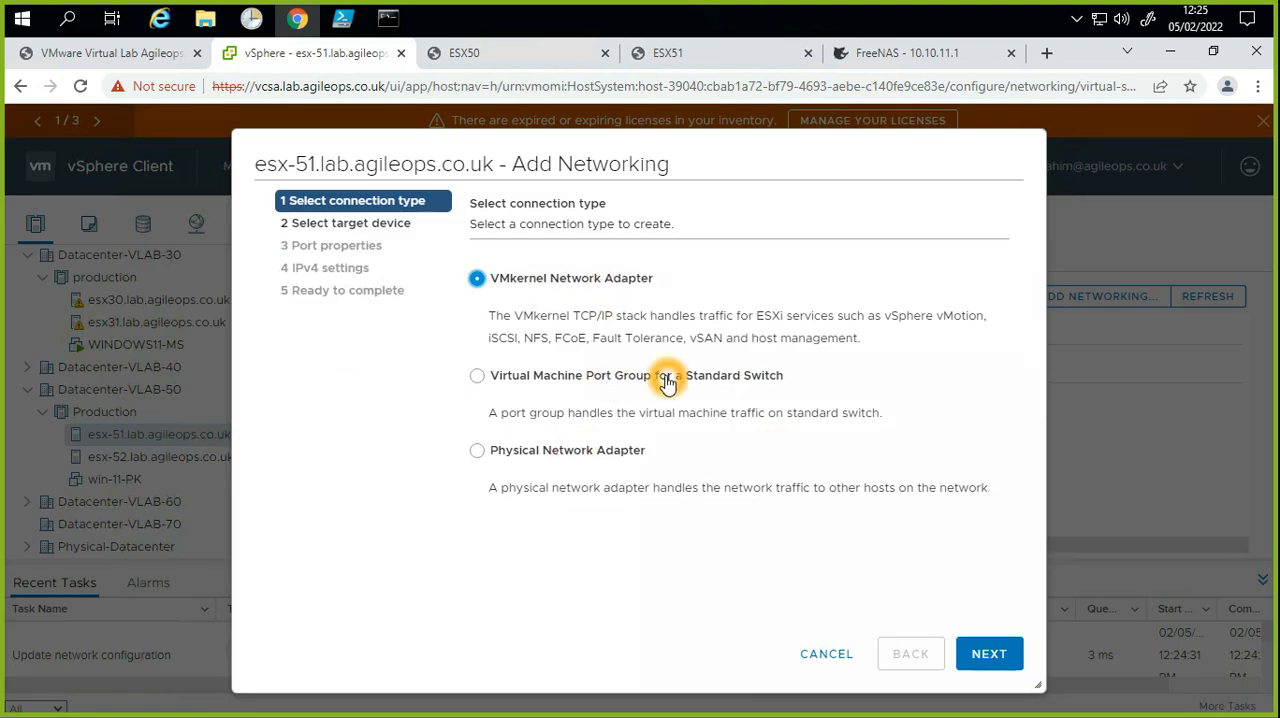
click(667, 383)
drag(667, 383, 626, 471)
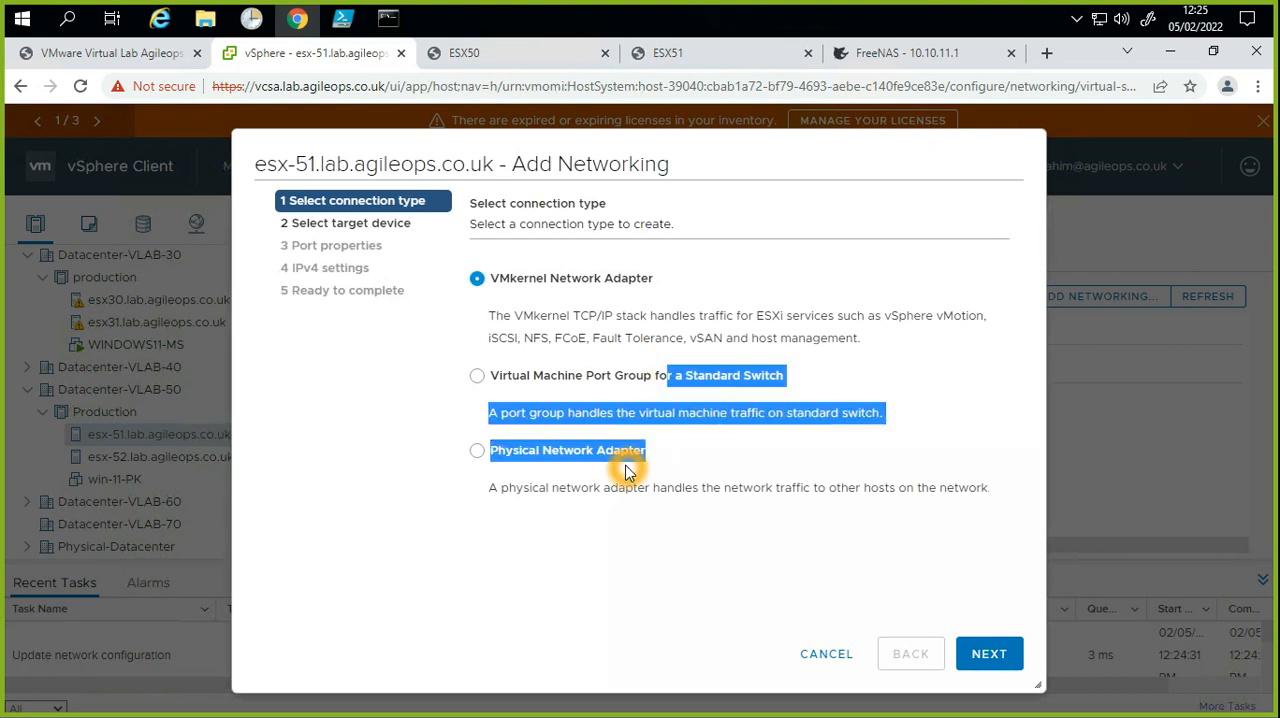
click(643, 455)
click(869, 546)
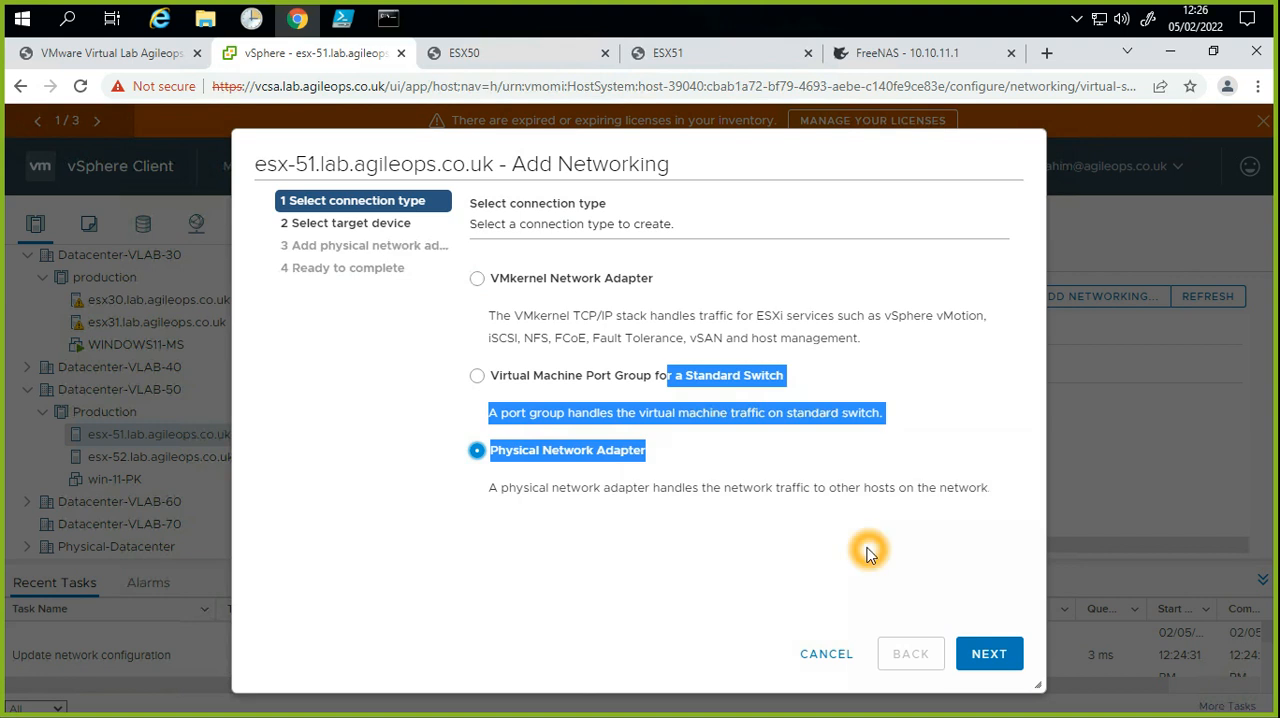
Step: Choose a new standard switch with an MTU of 1500 bytes as the target device and proceed to its adapter assignment
click(992, 653)
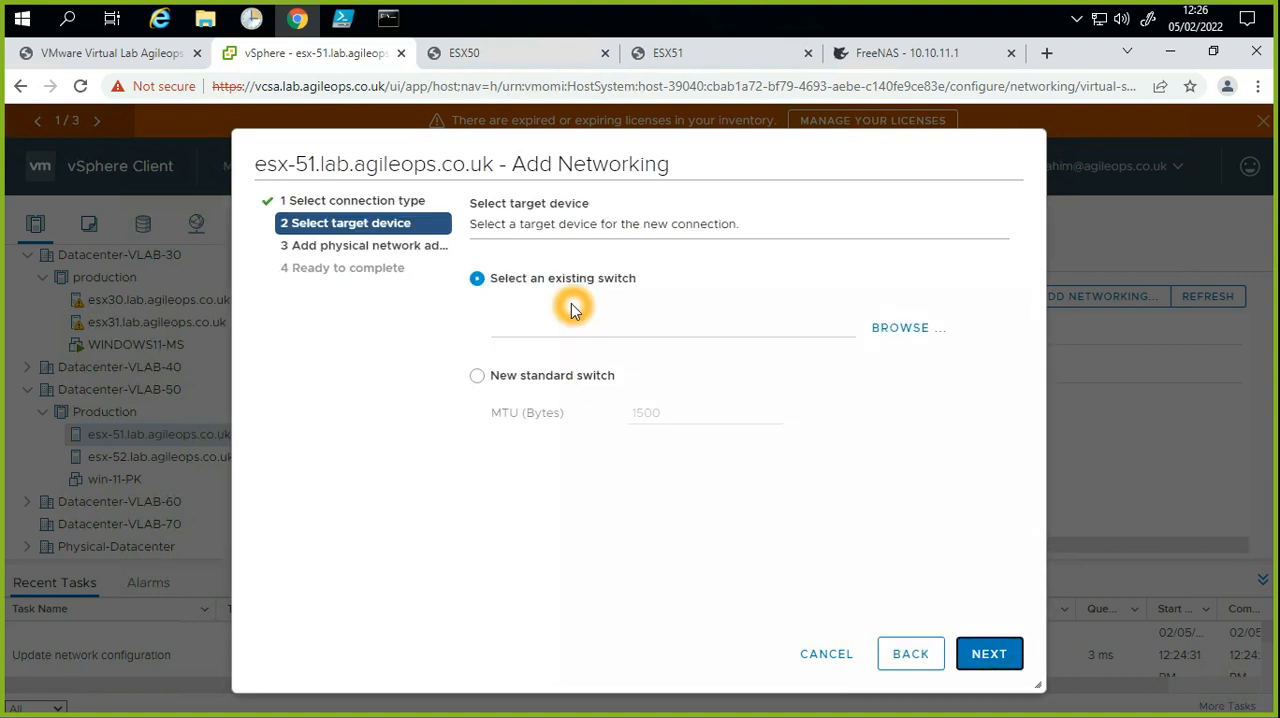
click(579, 389)
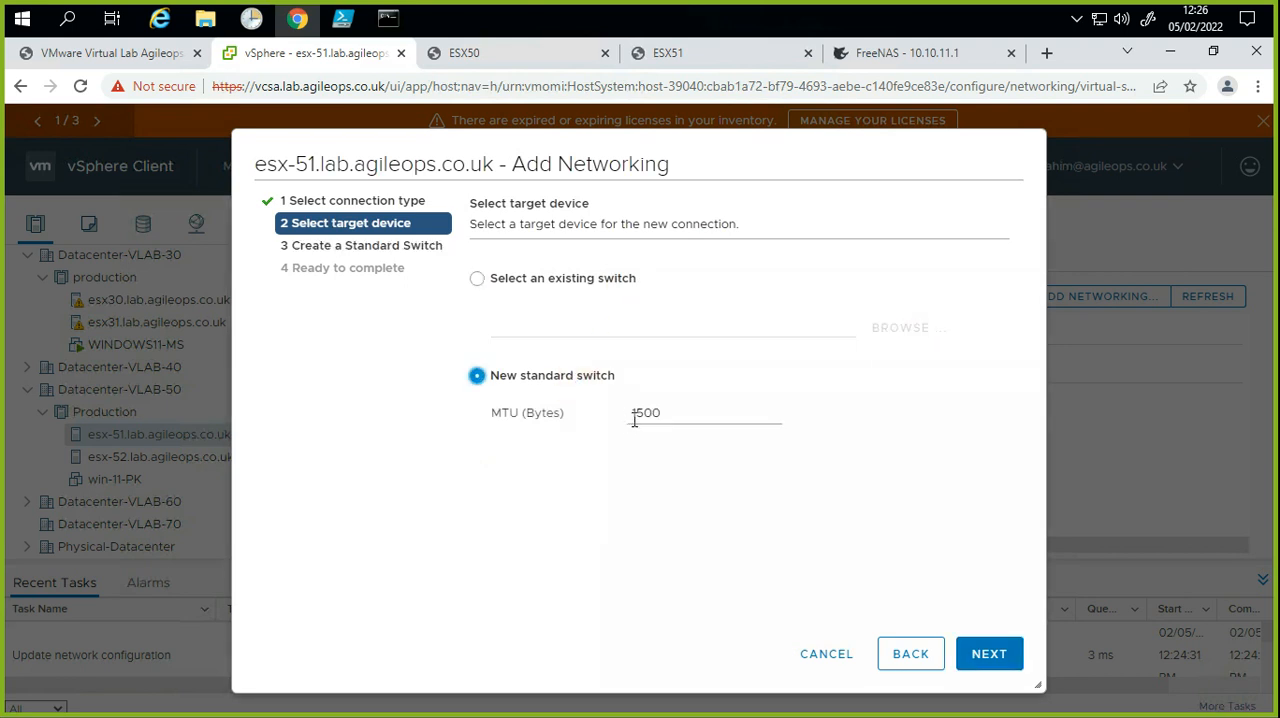
click(988, 656)
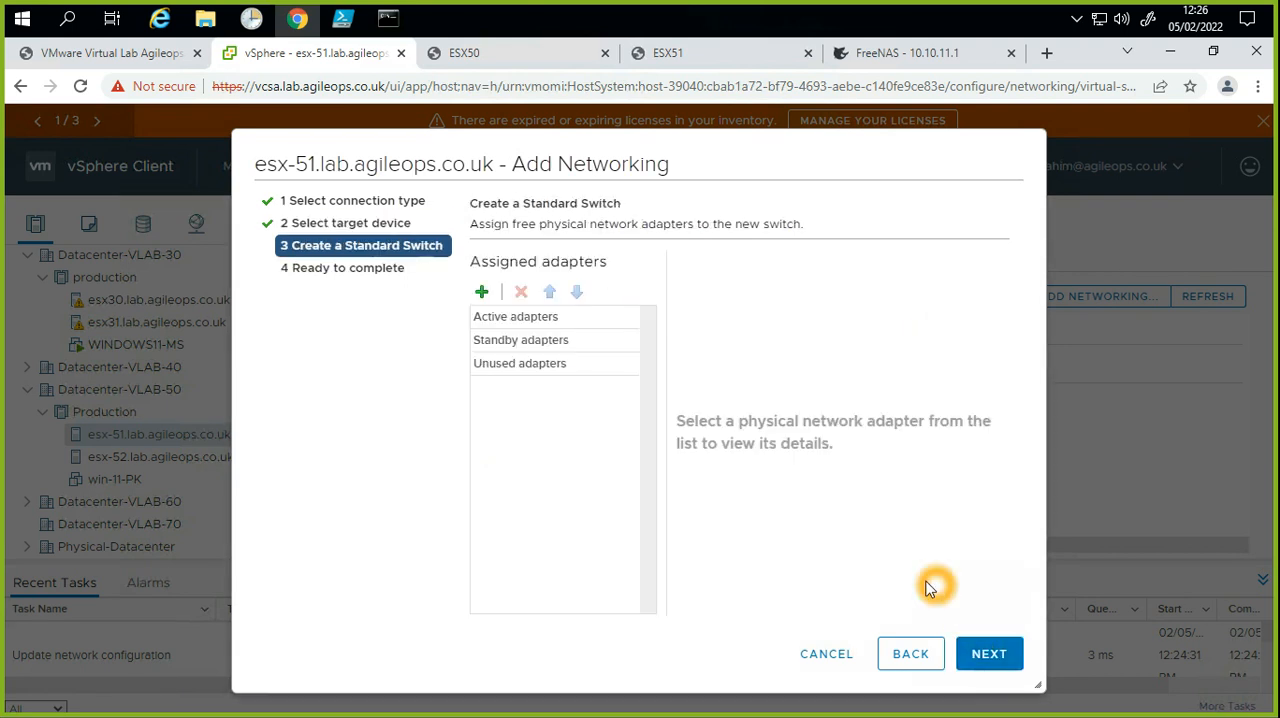
Step: Assign vmnic2 and vmnic3 to the new standard switch as active adapters
click(484, 296)
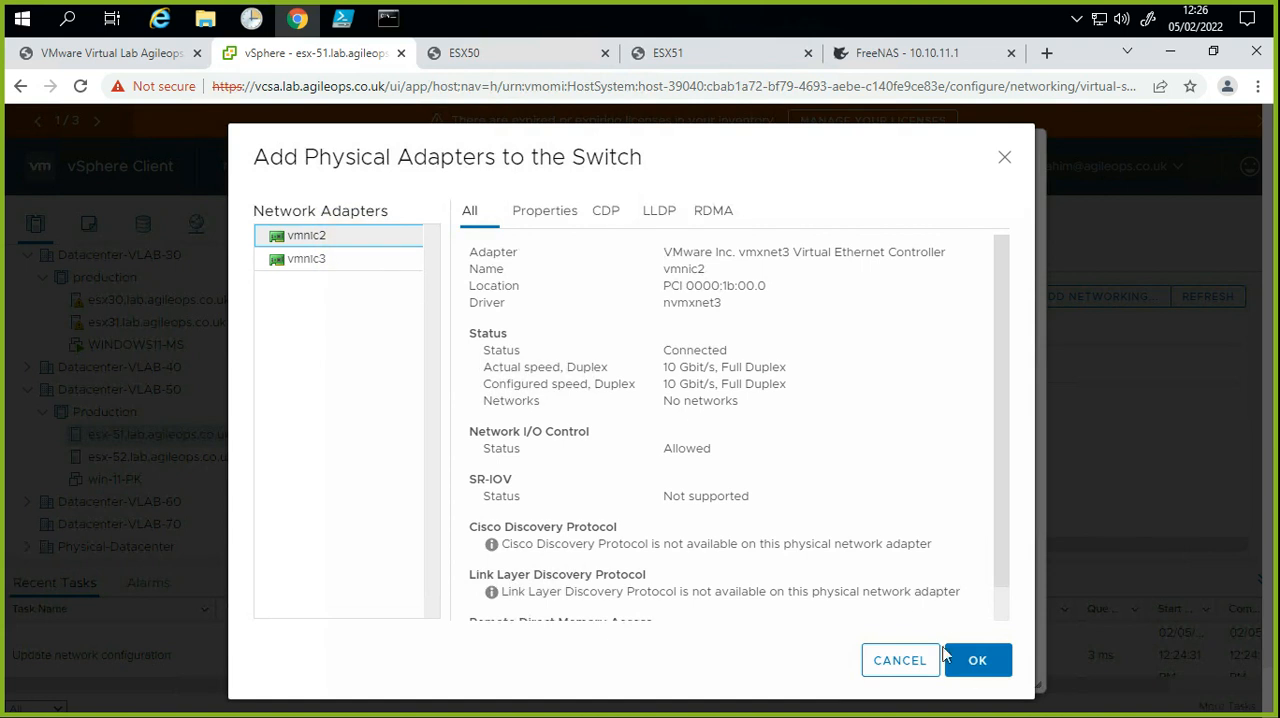
click(975, 662)
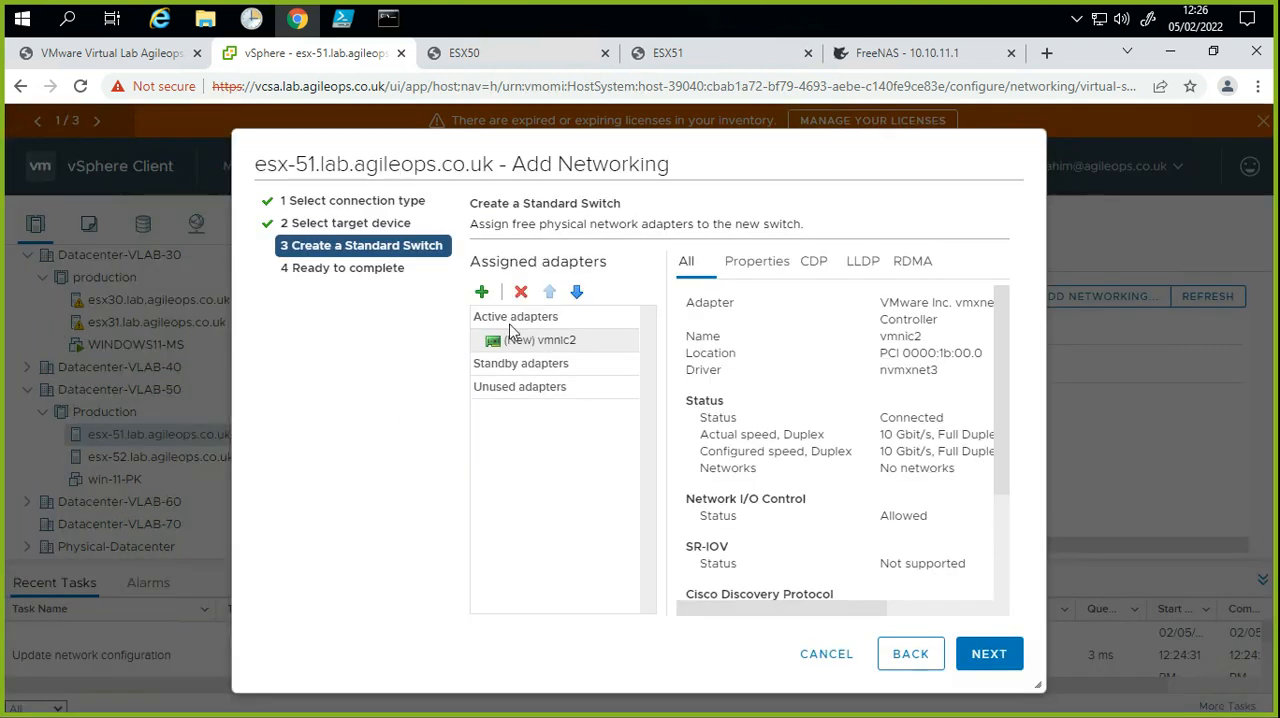
click(482, 293)
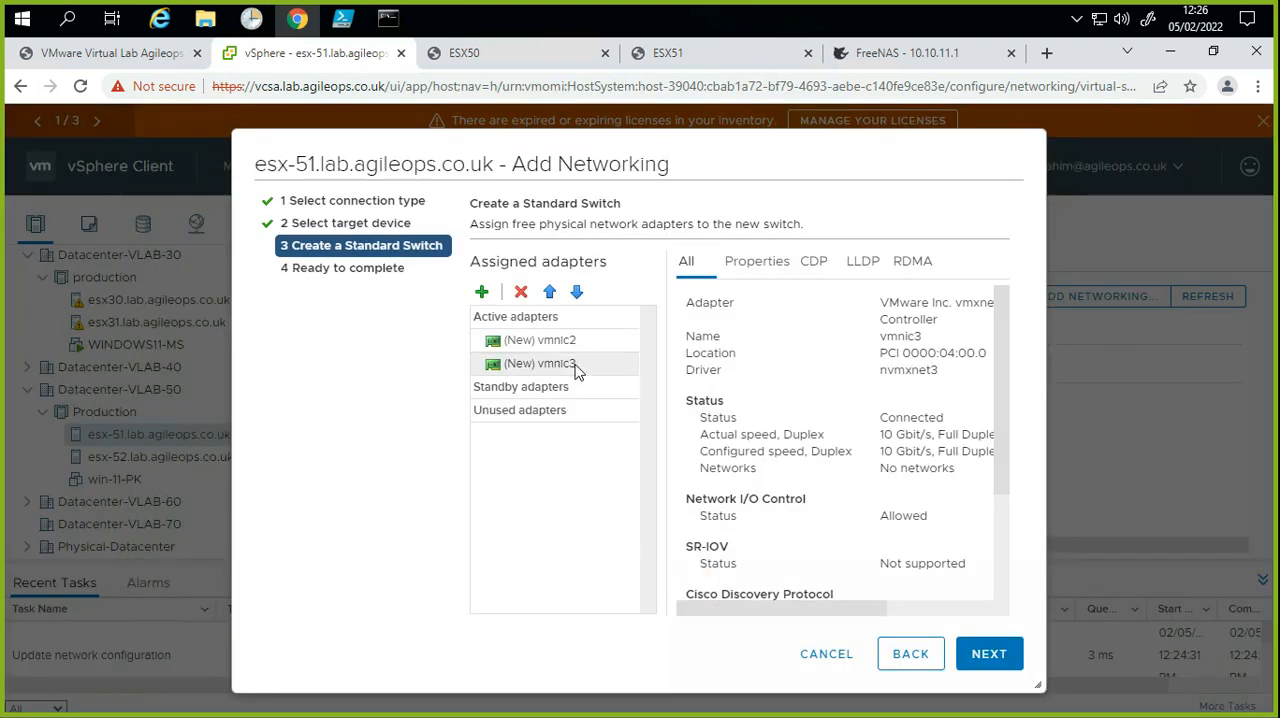
click(576, 368)
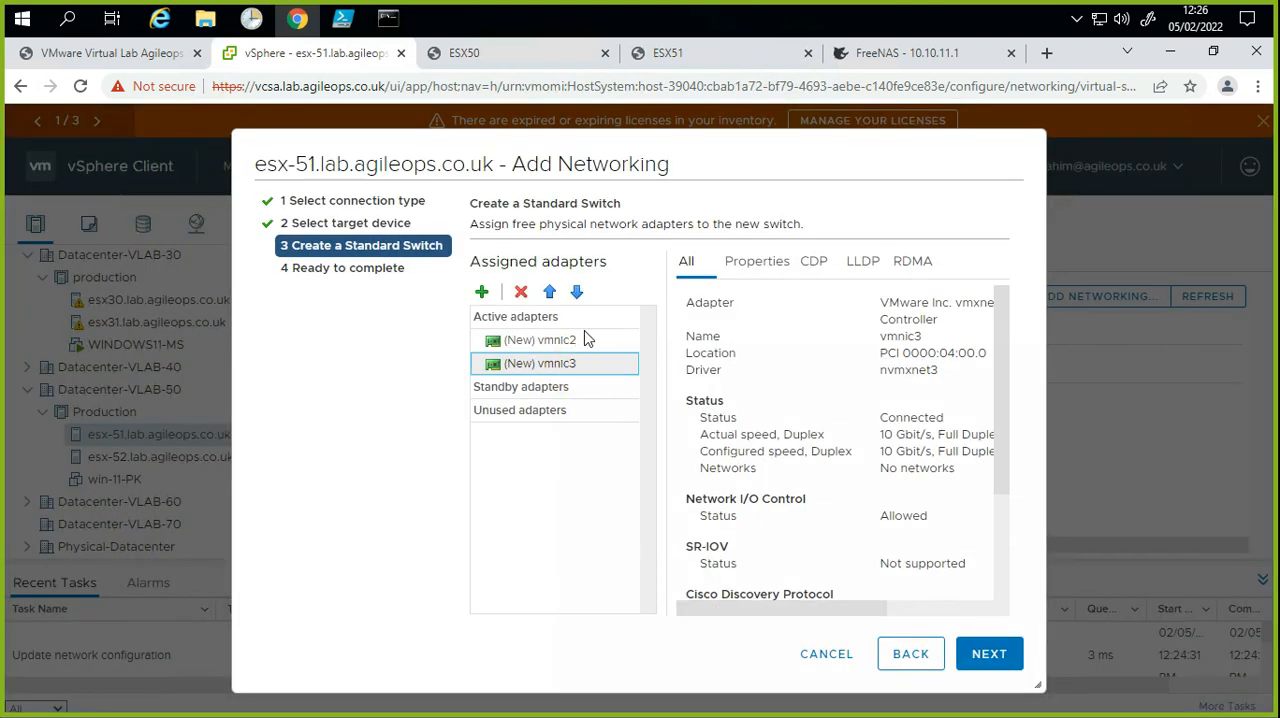
Step: Try vmnic3 as a standby adapter of the new switch, and return it to the active adapters
click(576, 293)
click(520, 346)
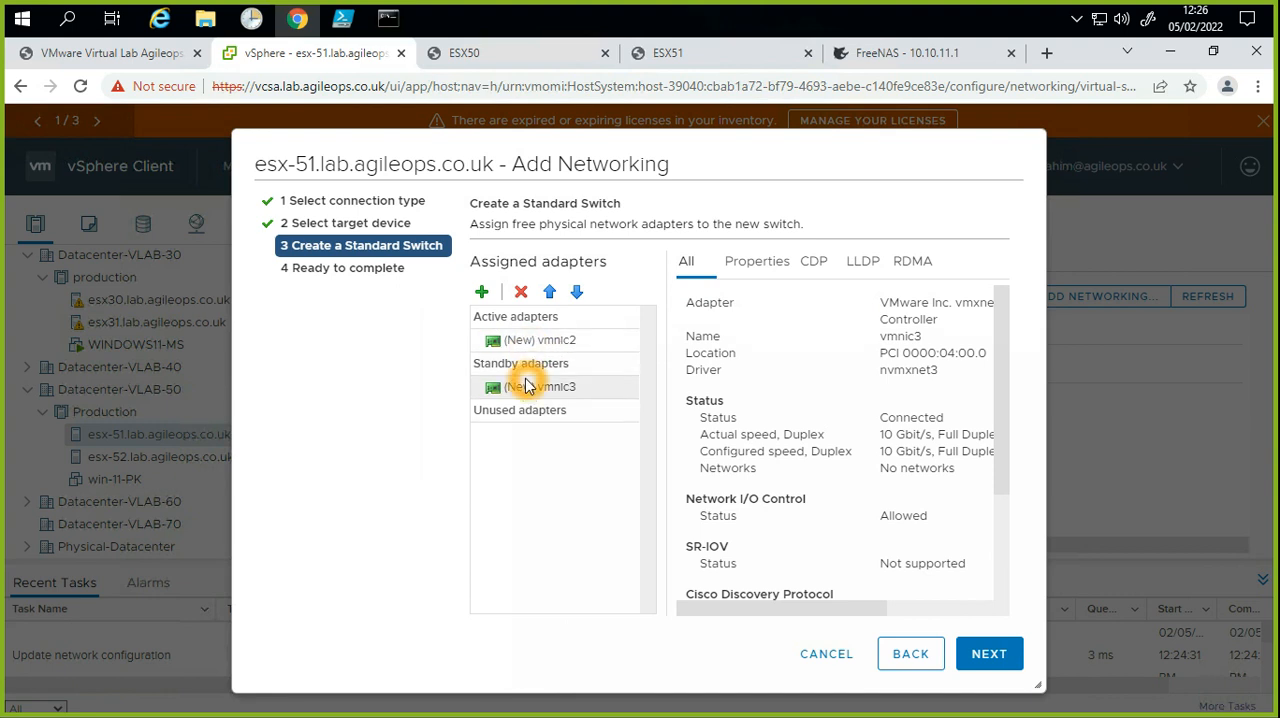
click(588, 383)
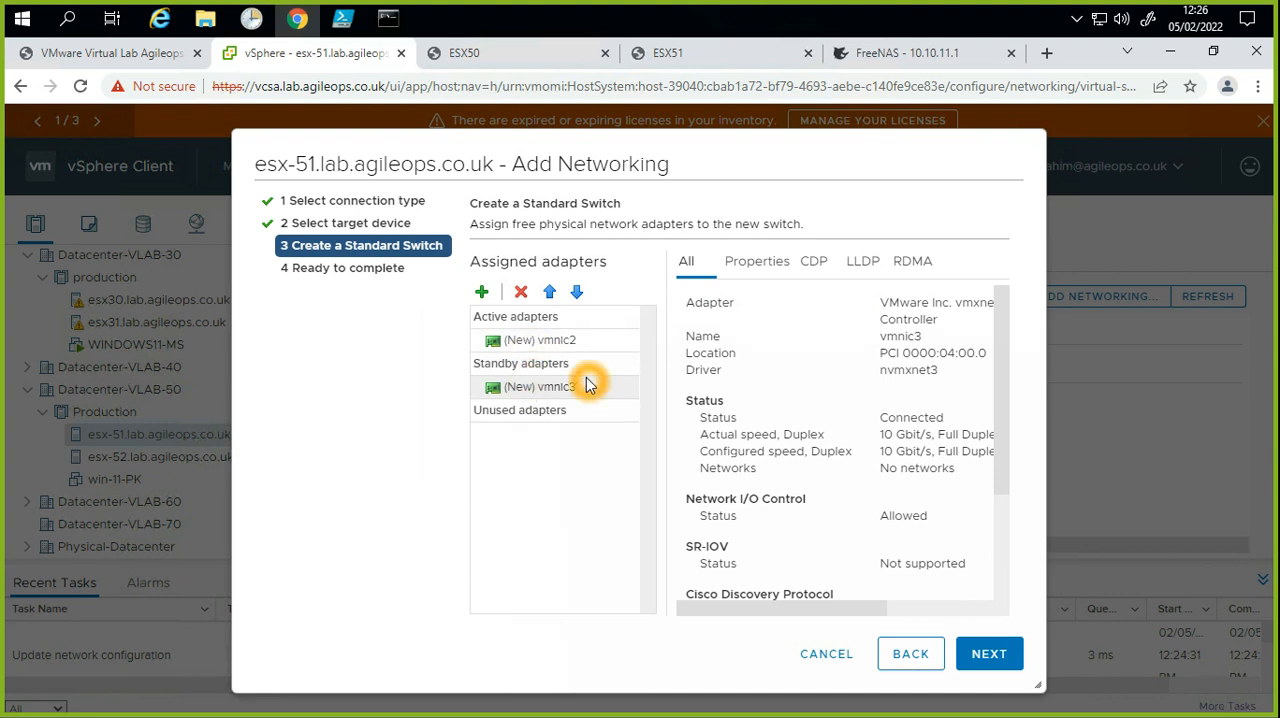
click(550, 293)
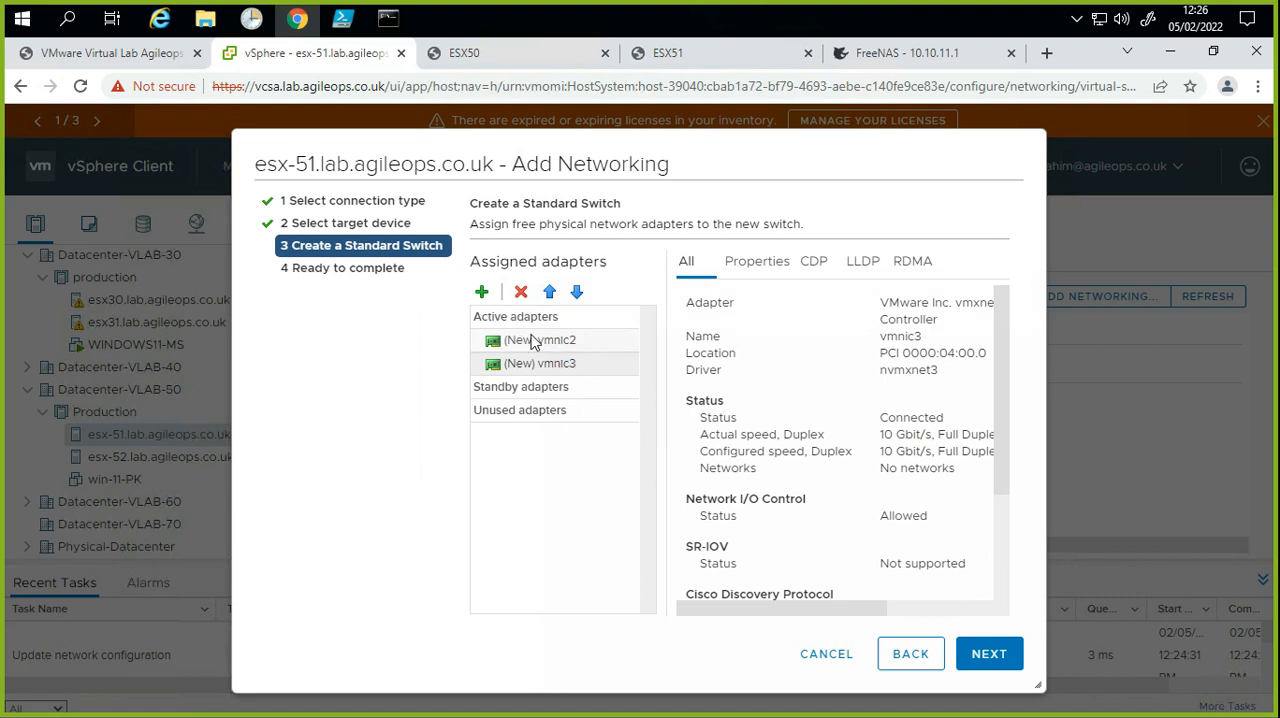
click(566, 360)
click(764, 389)
Step: Make vmnic3 the standby adapter behind vmnic2 and finish creating the new standard switch on esx-51
click(578, 292)
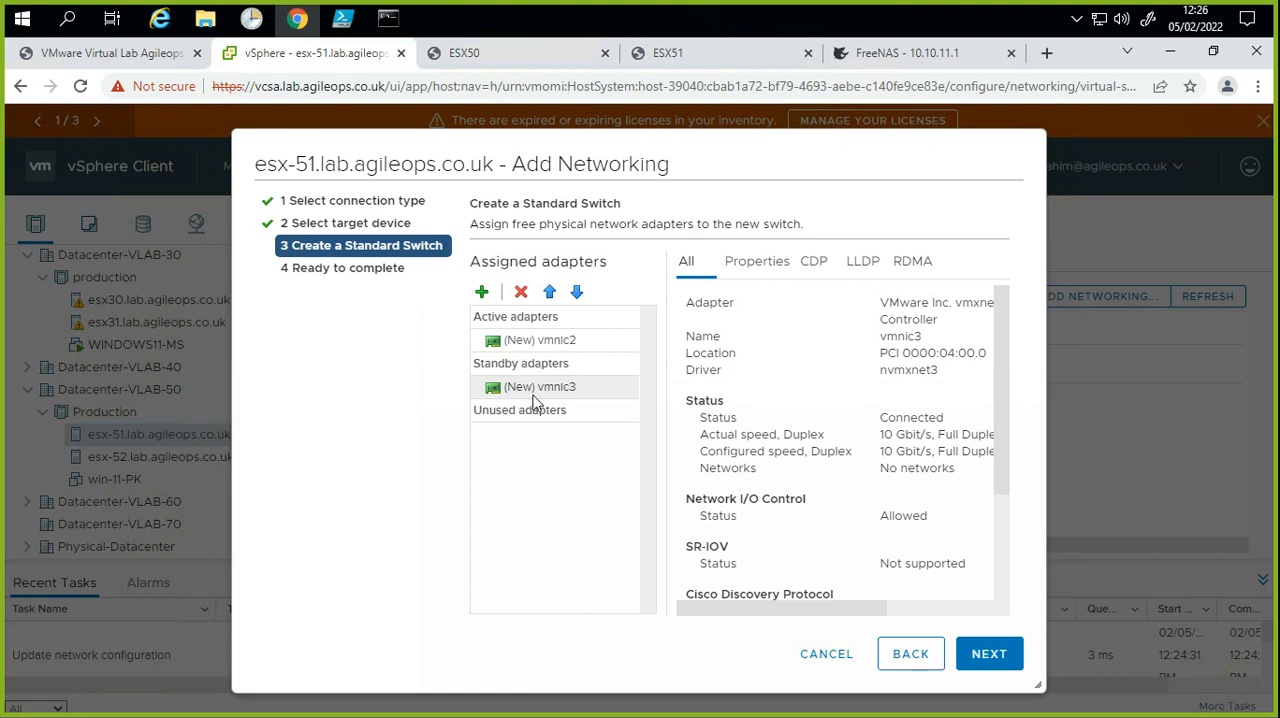
click(982, 654)
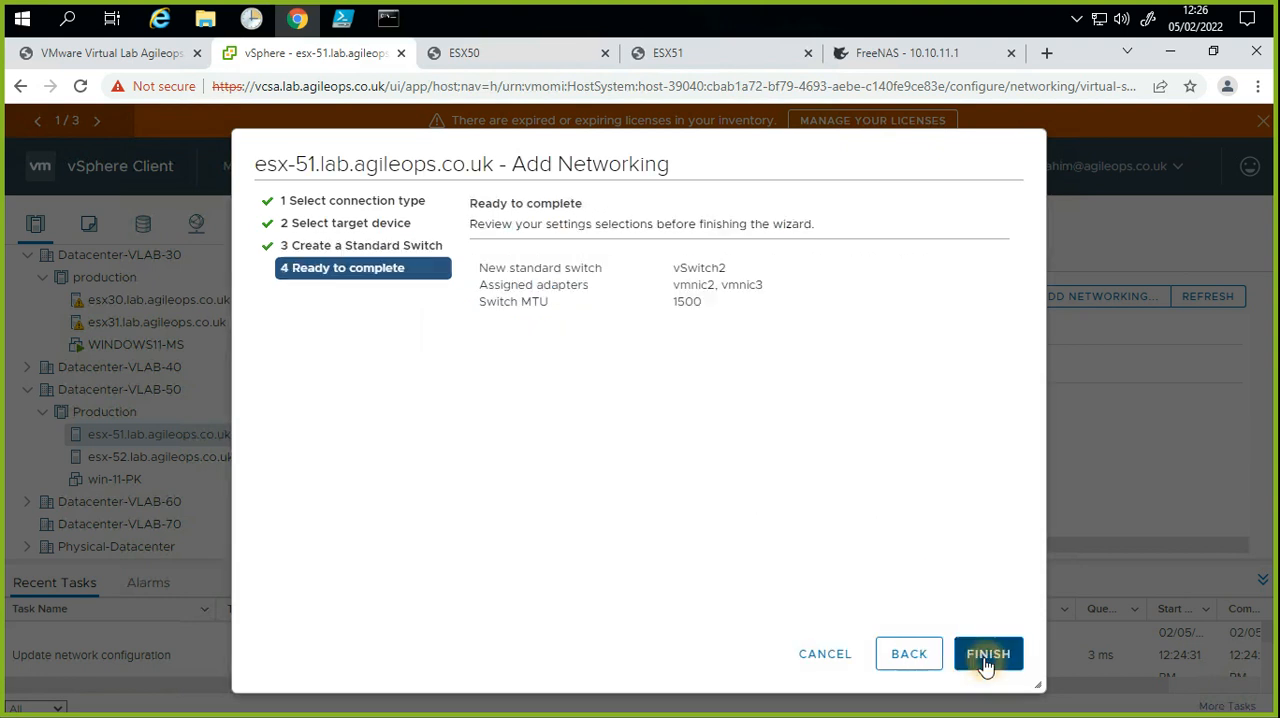
click(986, 664)
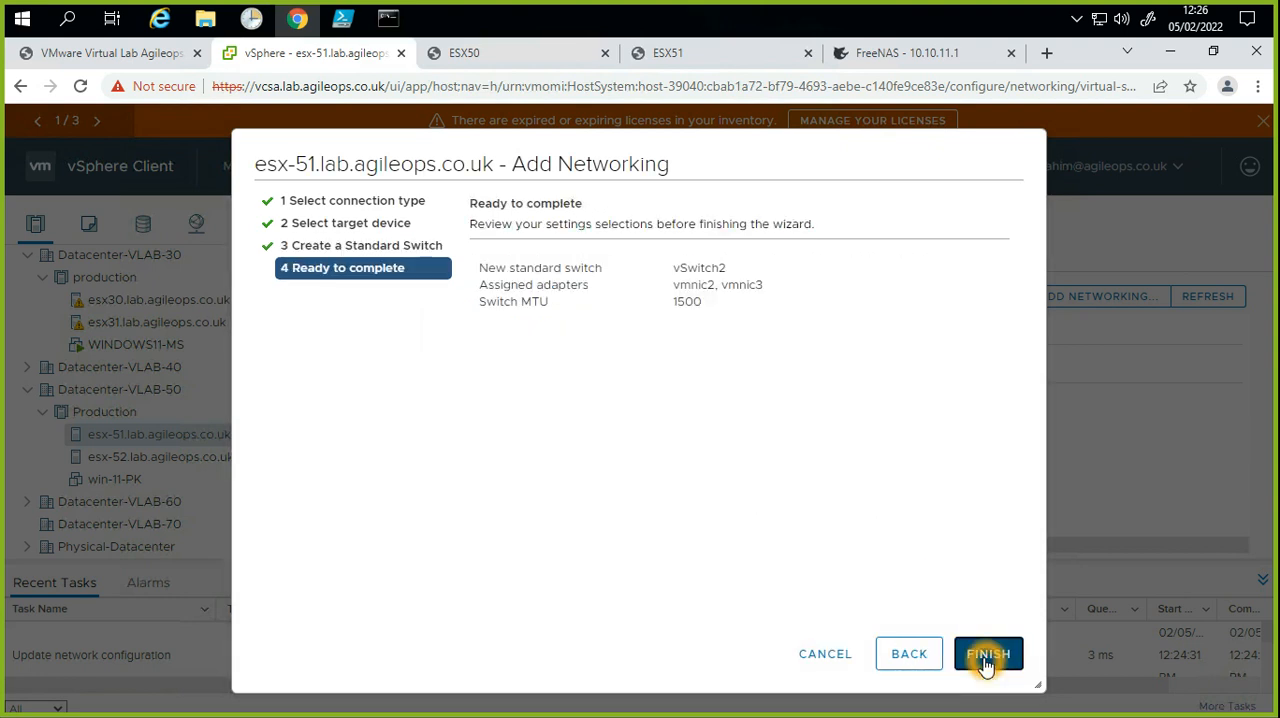
drag(738, 274, 662, 274)
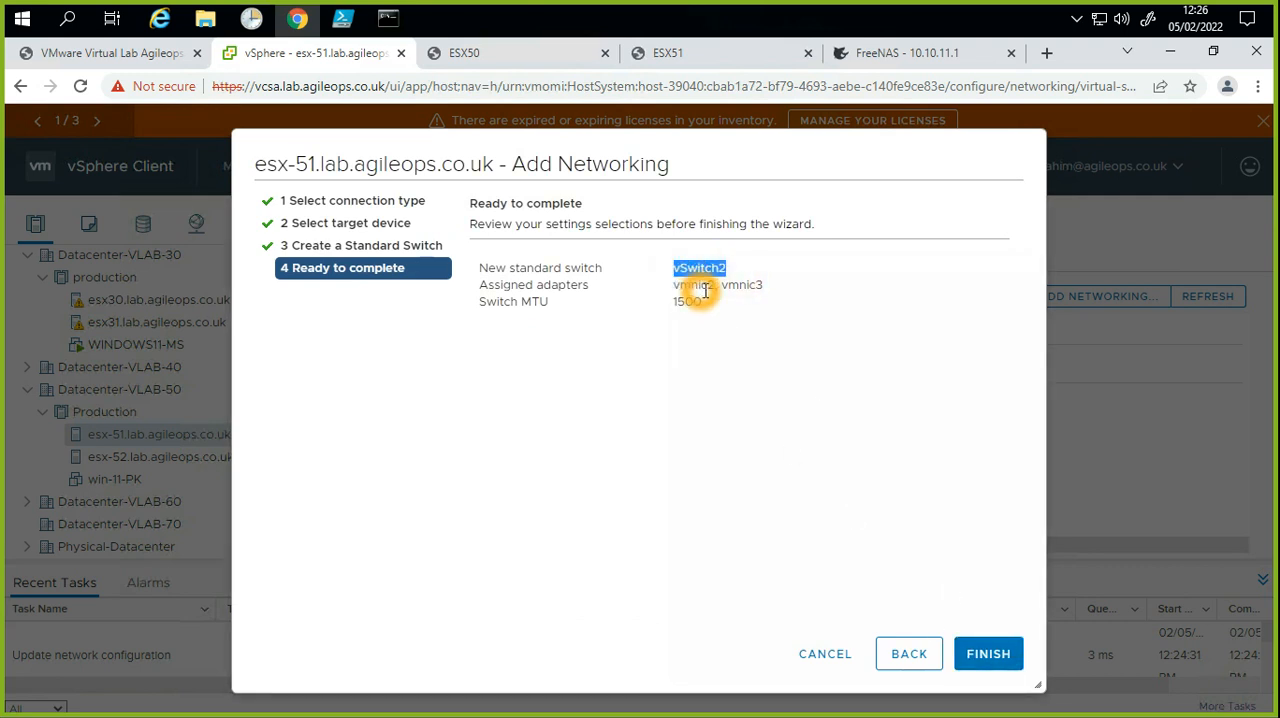
click(1013, 660)
Step: Check the physical adapters of esx-51 for the switch that vmnic2 and vmnic3 are assigned to
click(455, 470)
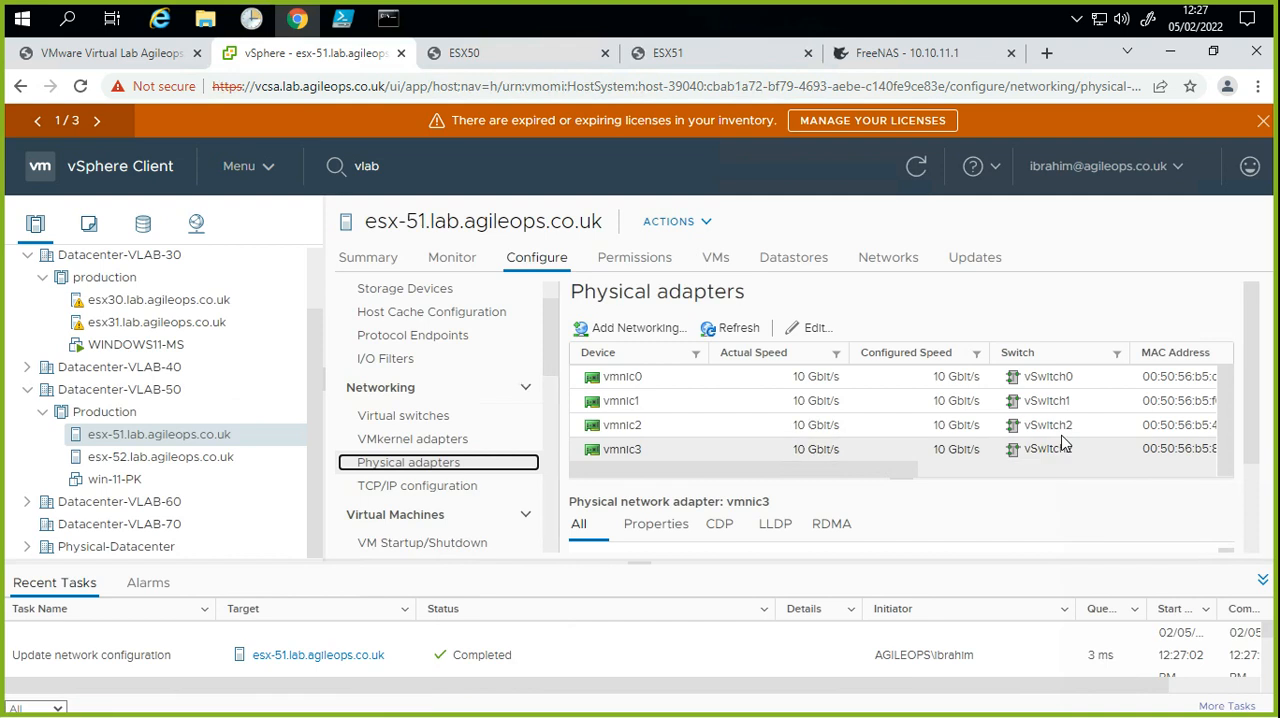
click(1071, 429)
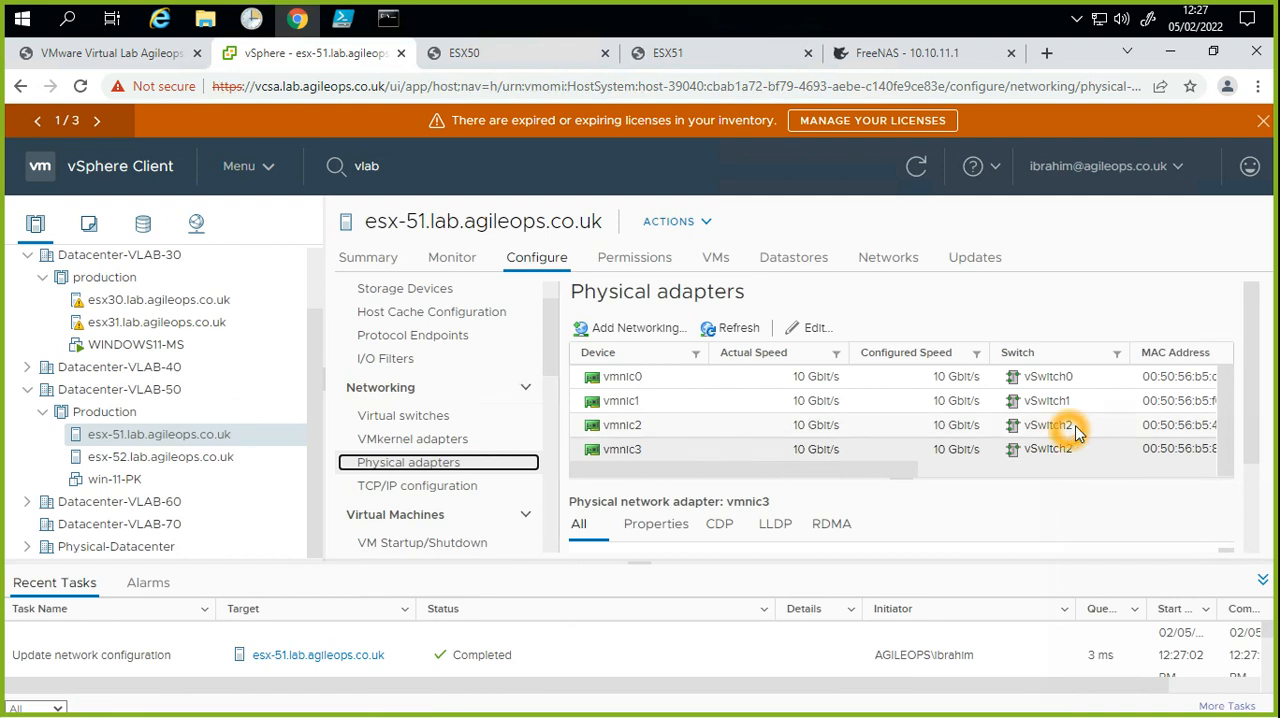
click(643, 430)
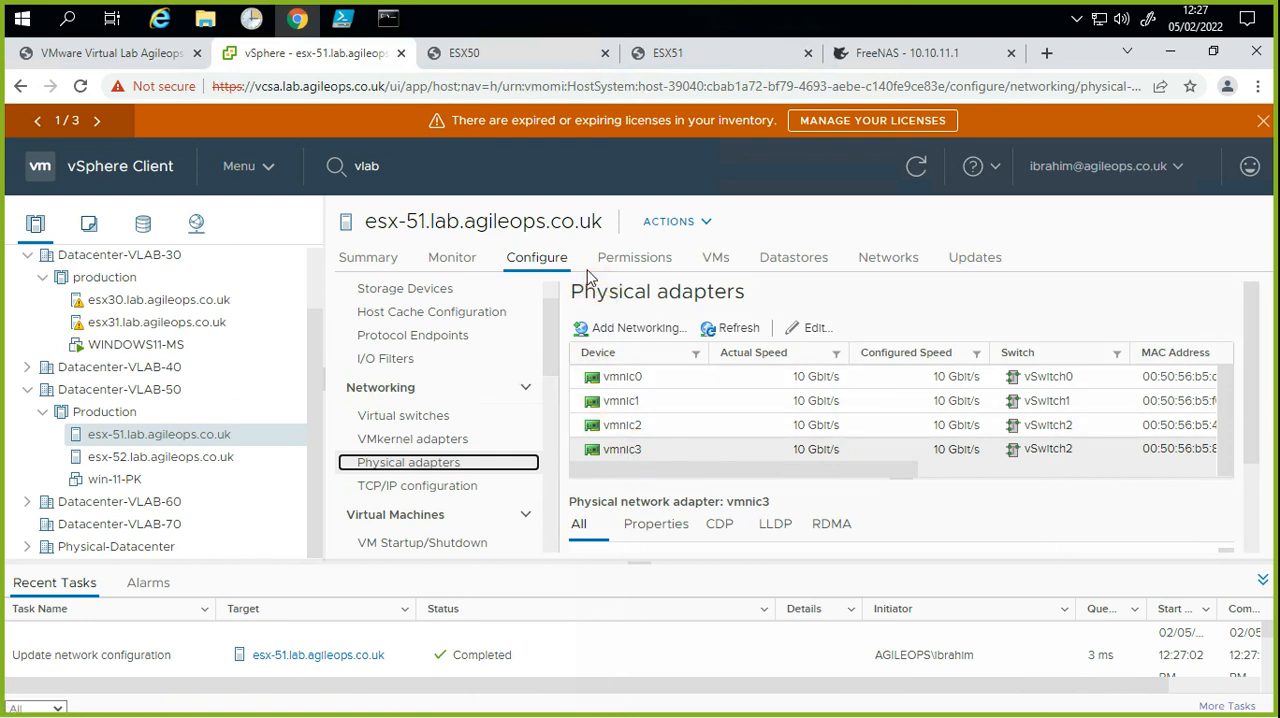
Step: Review the port groups and physical adapters of vSwitch1, vSwitch2 and vSwitch0 in the virtual switches of esx-51
click(499, 422)
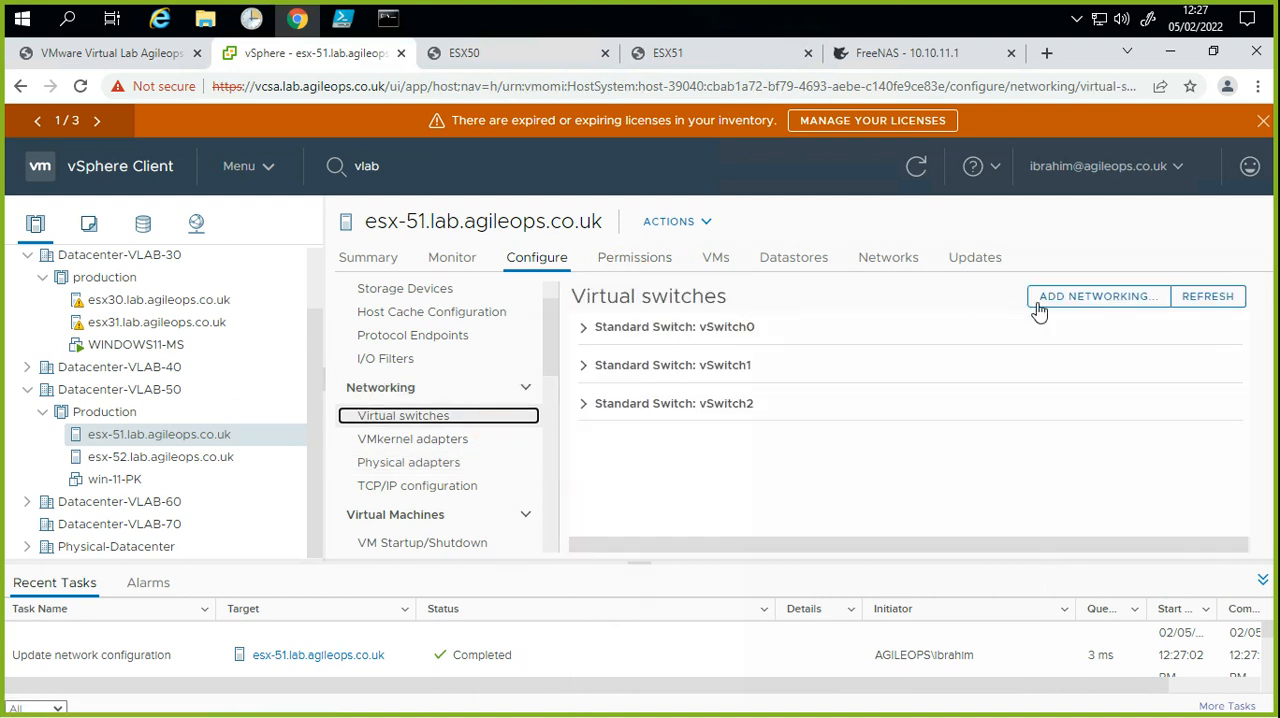
click(1050, 304)
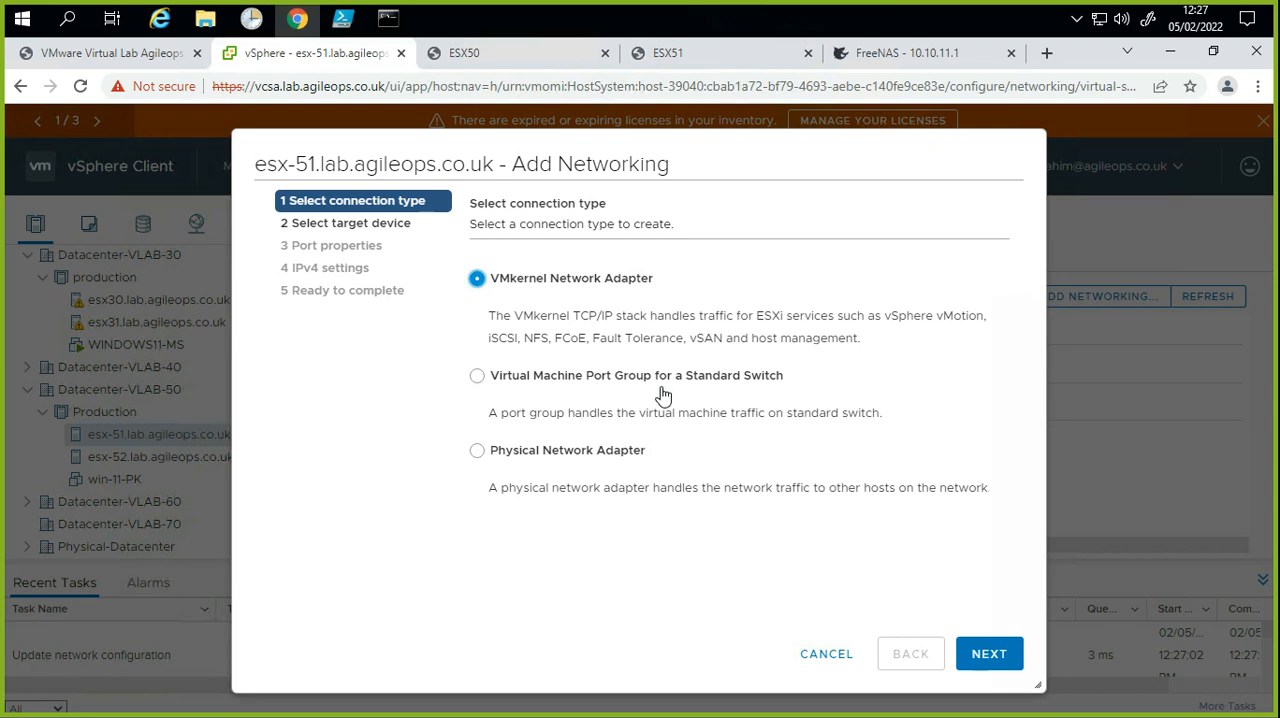
click(809, 654)
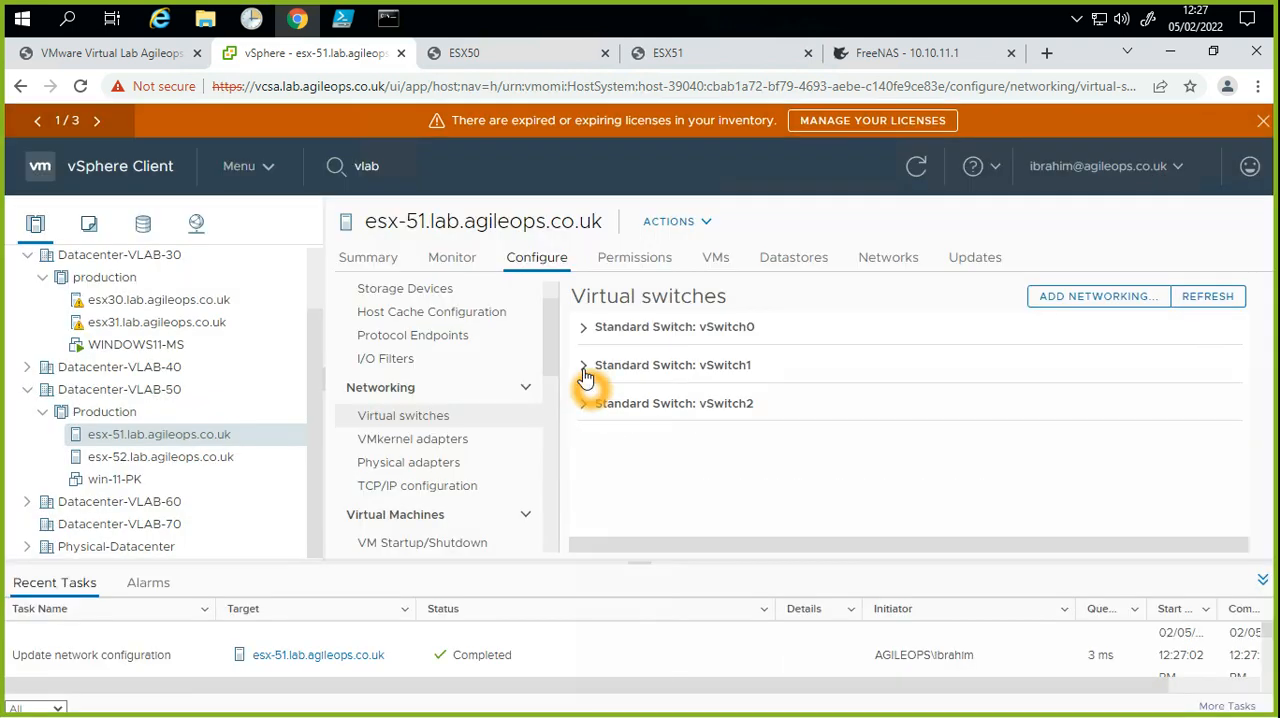
click(584, 367)
scroll(826, 466, down, 2)
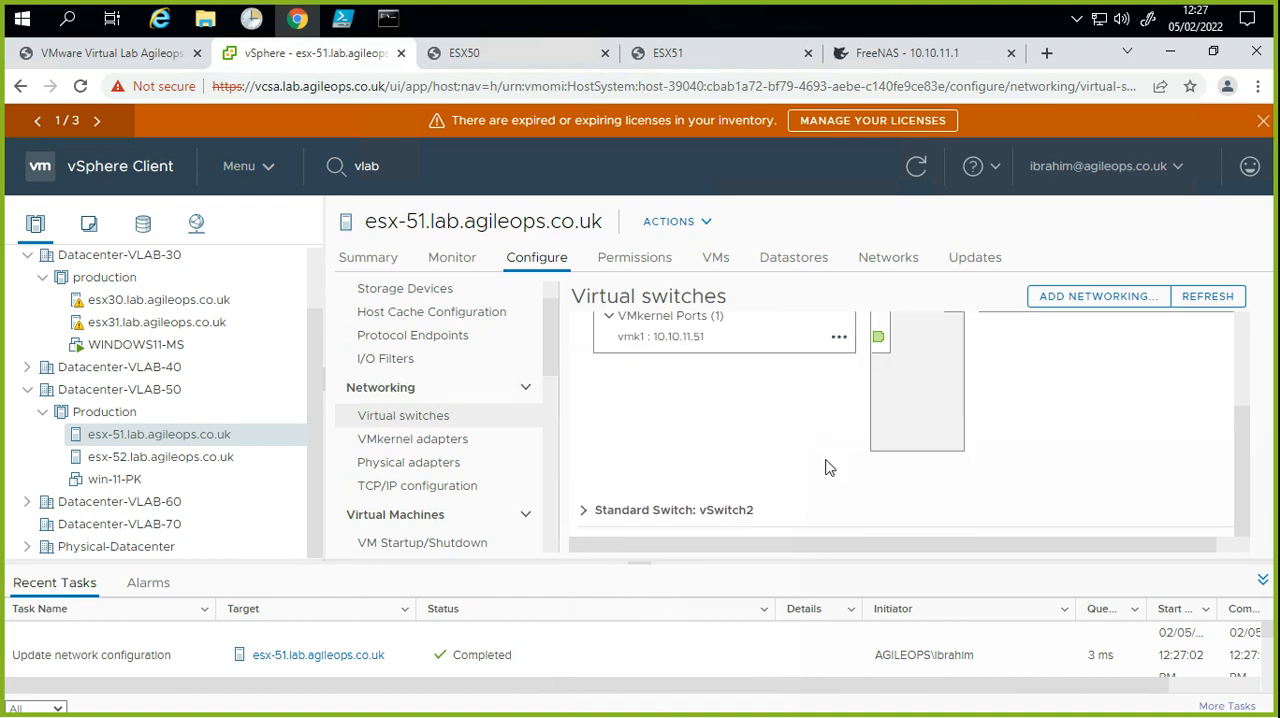
click(585, 512)
scroll(658, 492, down, 3)
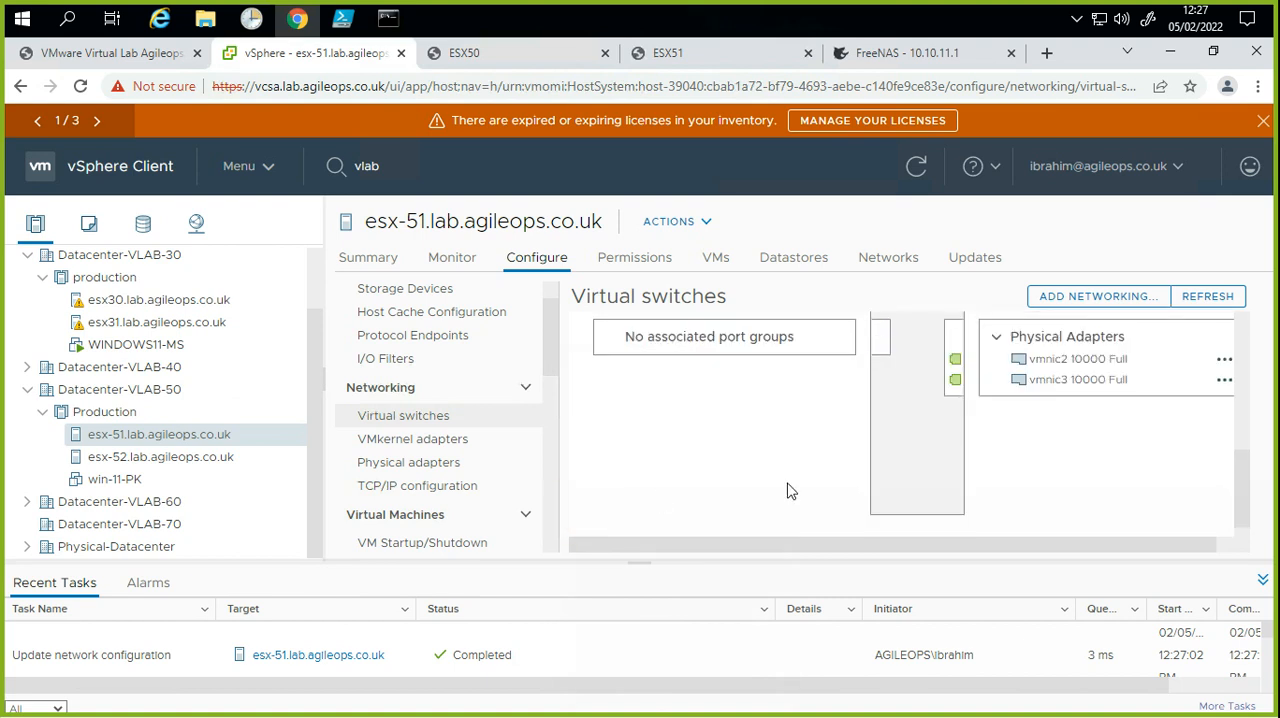
click(796, 487)
scroll(796, 487, up, 3)
scroll(796, 487, up, 2)
scroll(796, 487, down, 2)
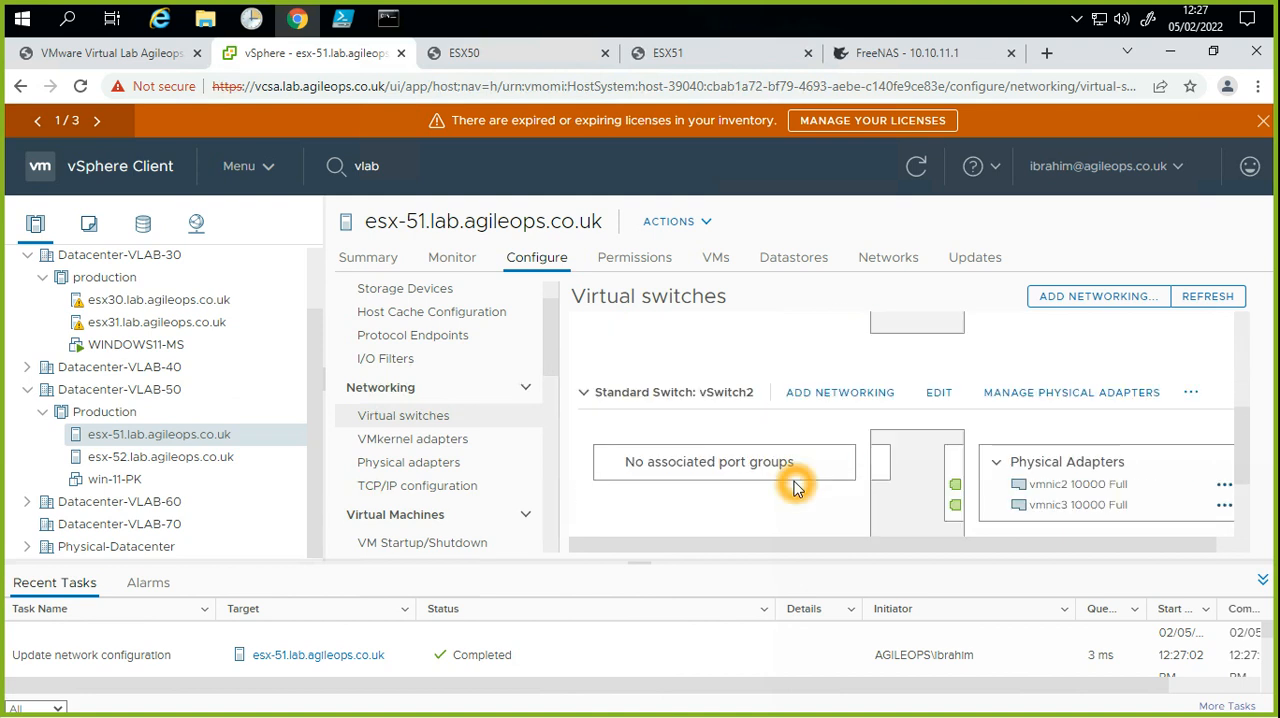
scroll(796, 487, down, 1)
scroll(796, 487, up, 3)
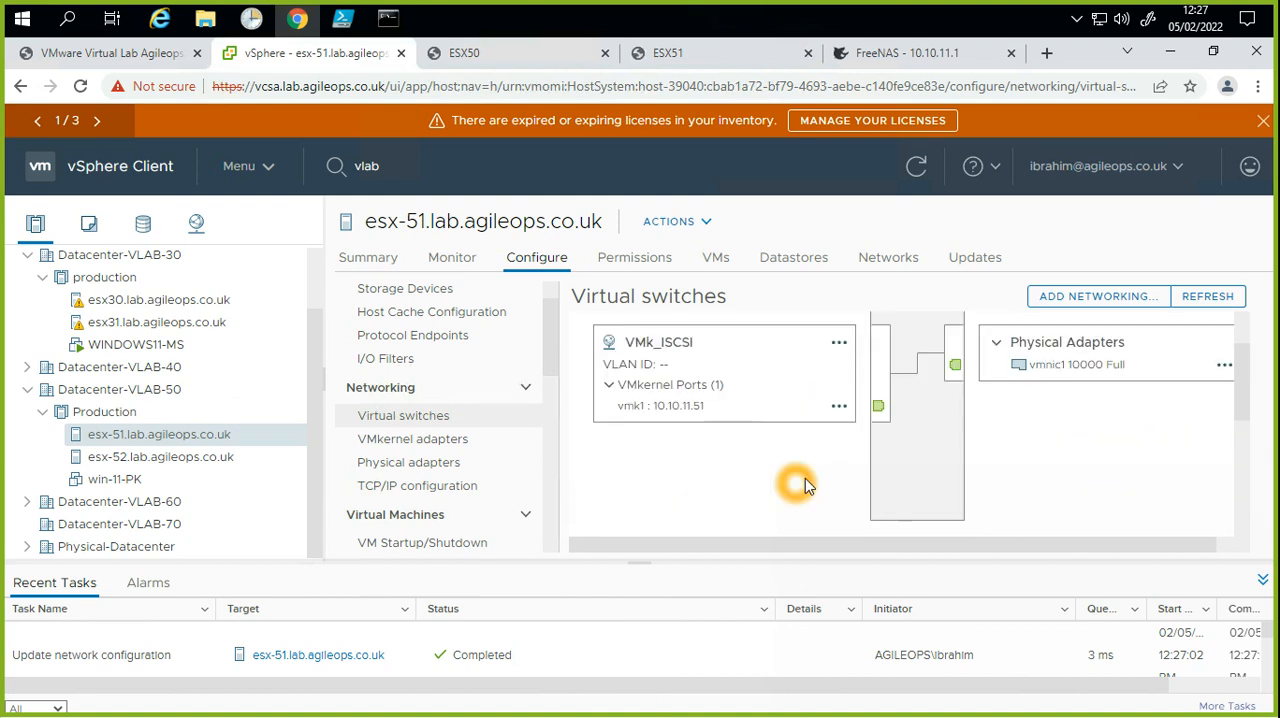
scroll(805, 483, up, 1)
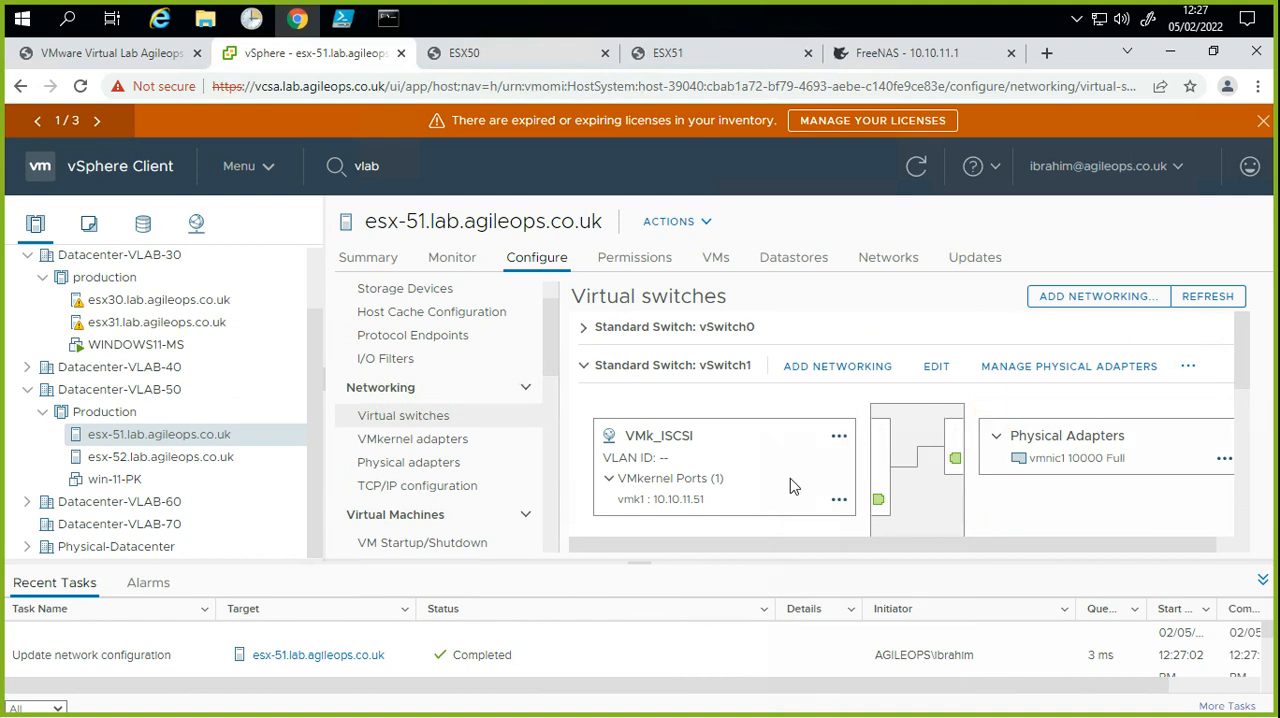
click(585, 329)
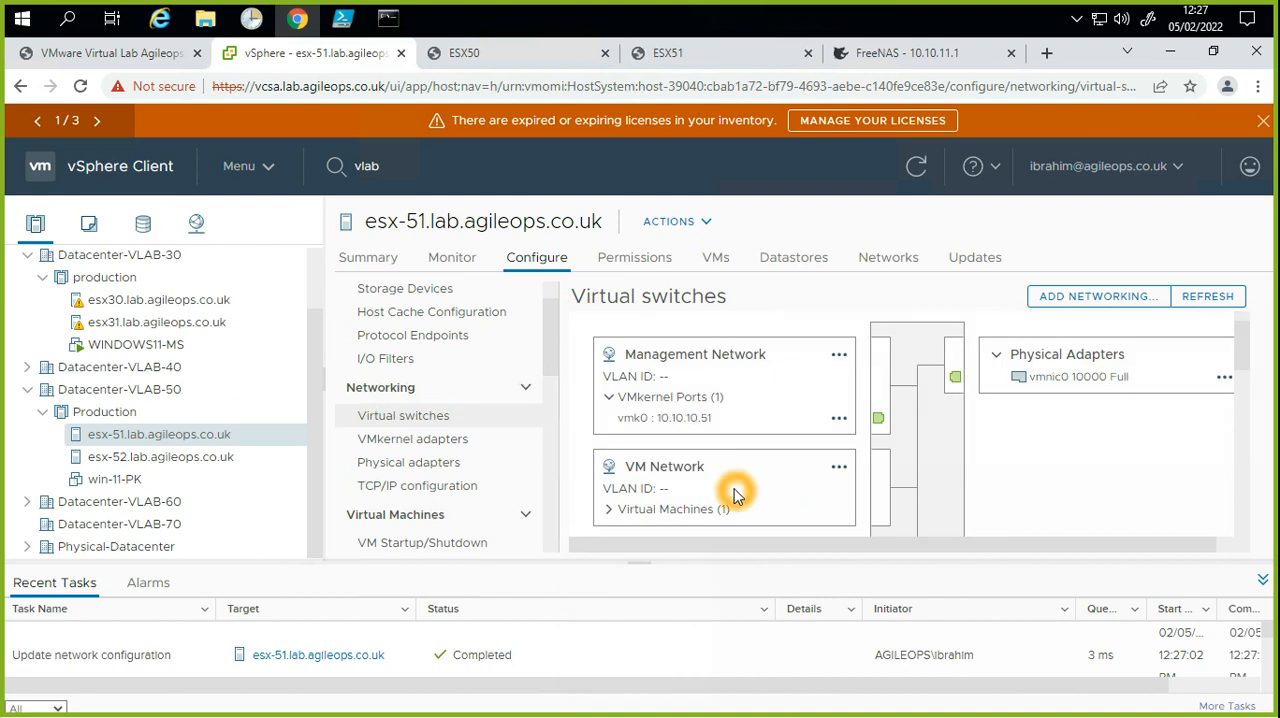
scroll(735, 495, down, 1)
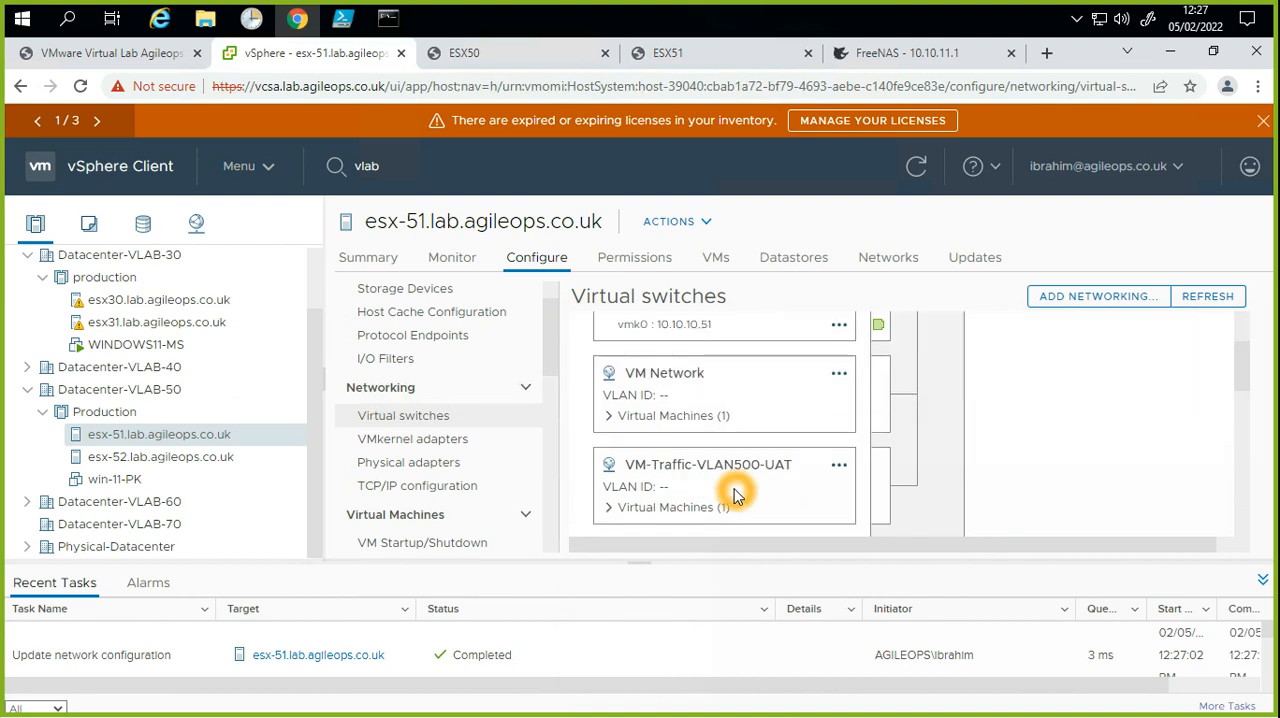
click(840, 466)
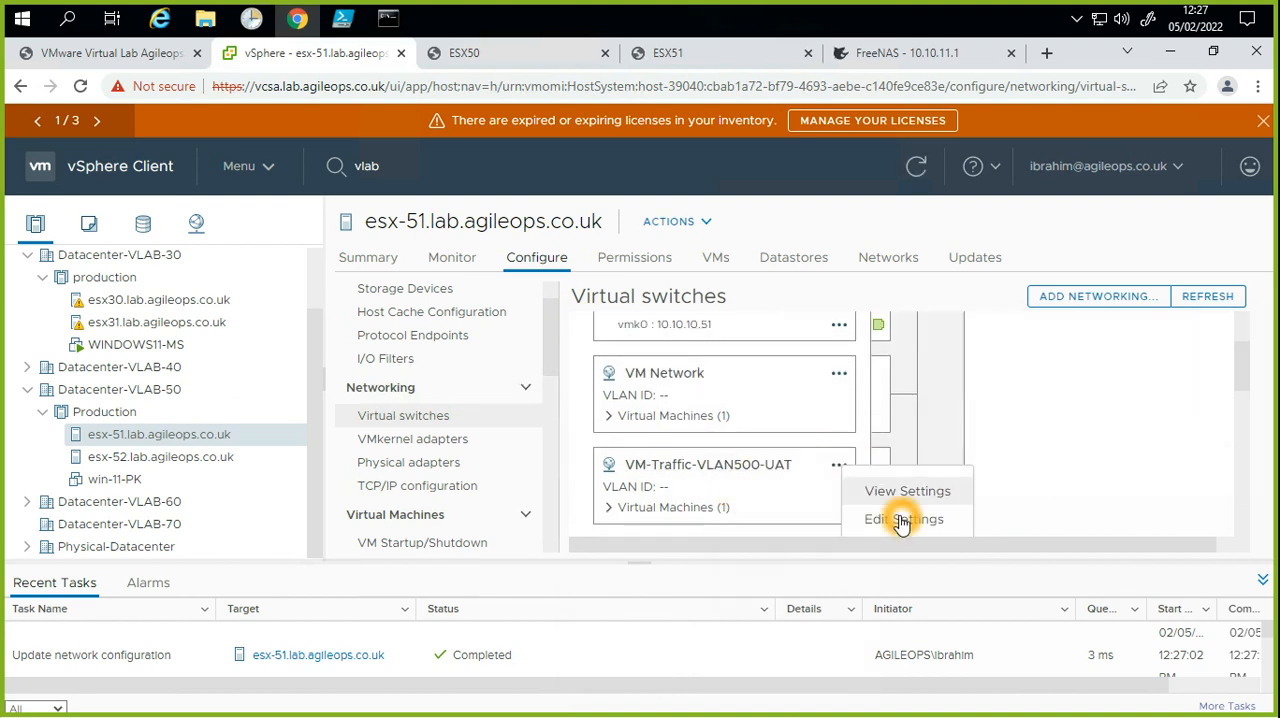
scroll(903, 516, down, 1)
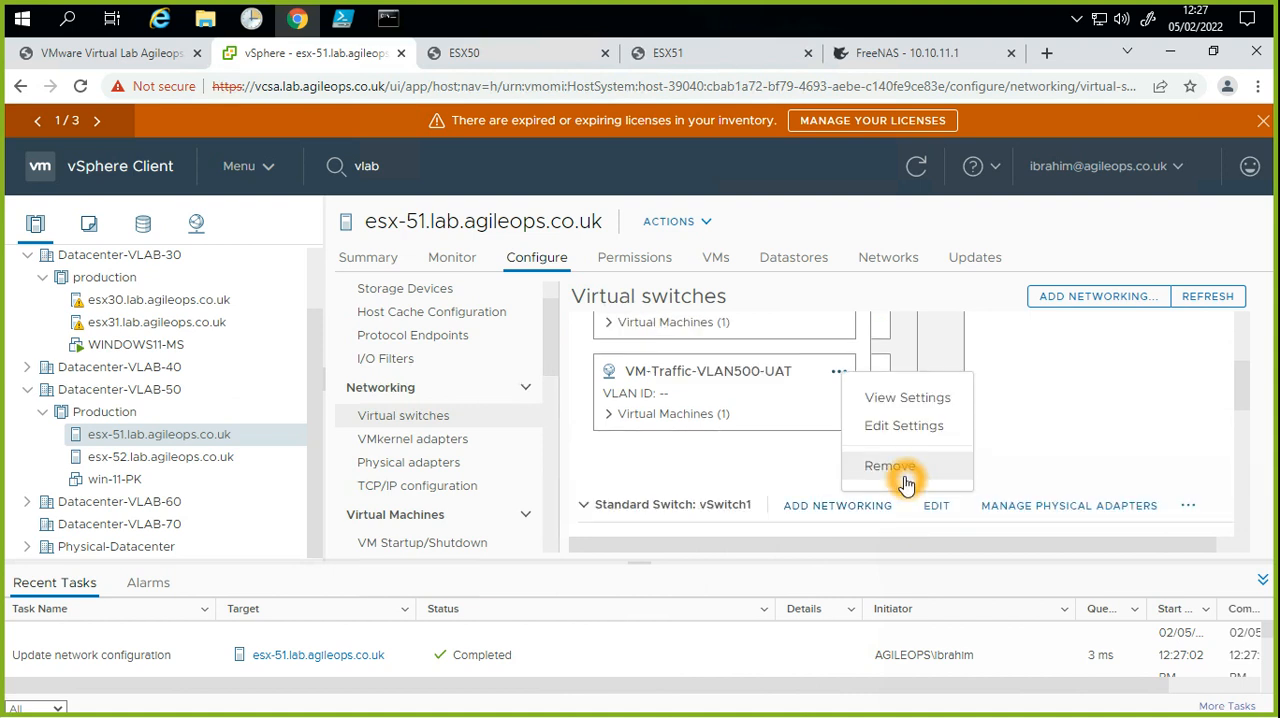
click(900, 468)
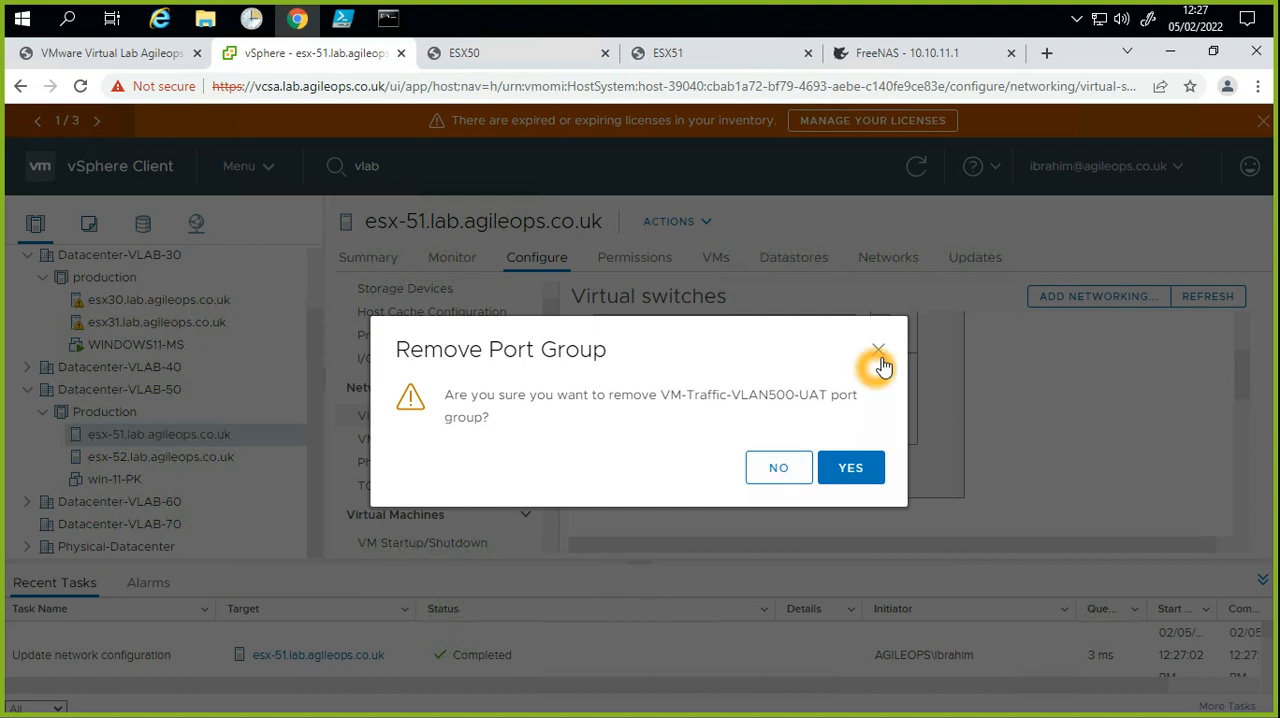
key(Escape)
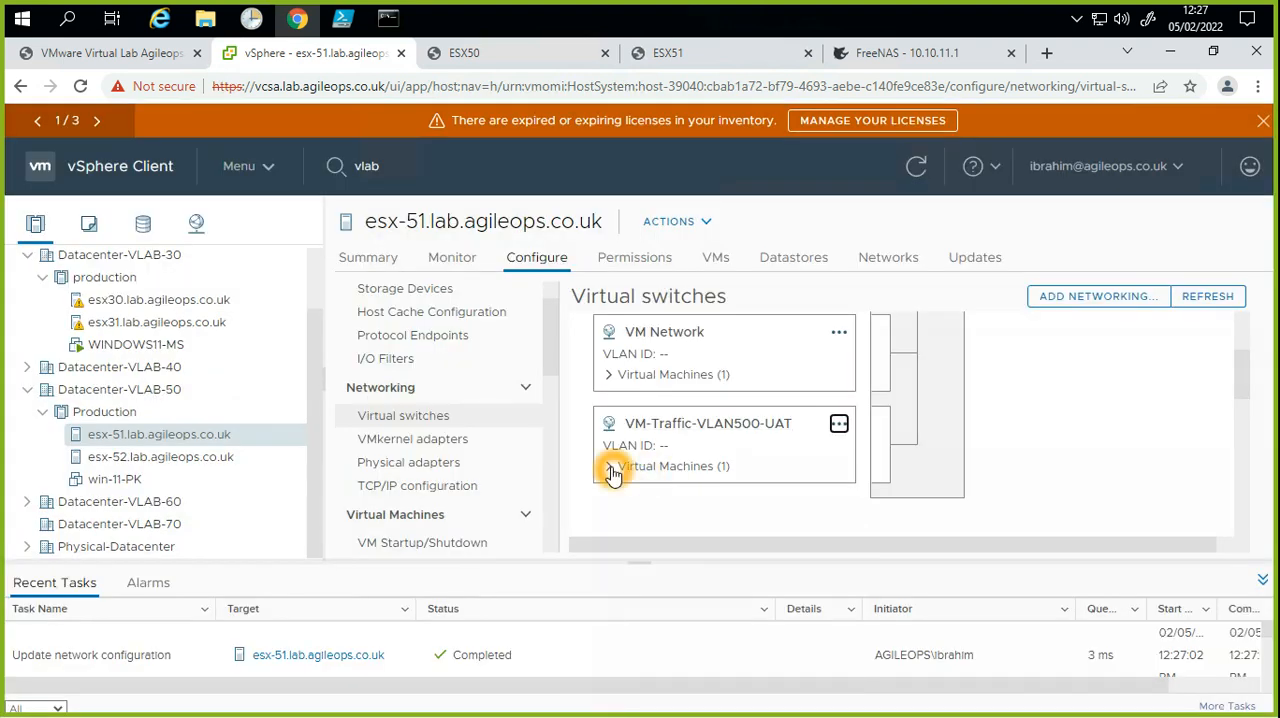
Step: Check which virtual machine is connected to the VM-Traffic-VLAN500-UAT port group on vSwitch0
click(658, 488)
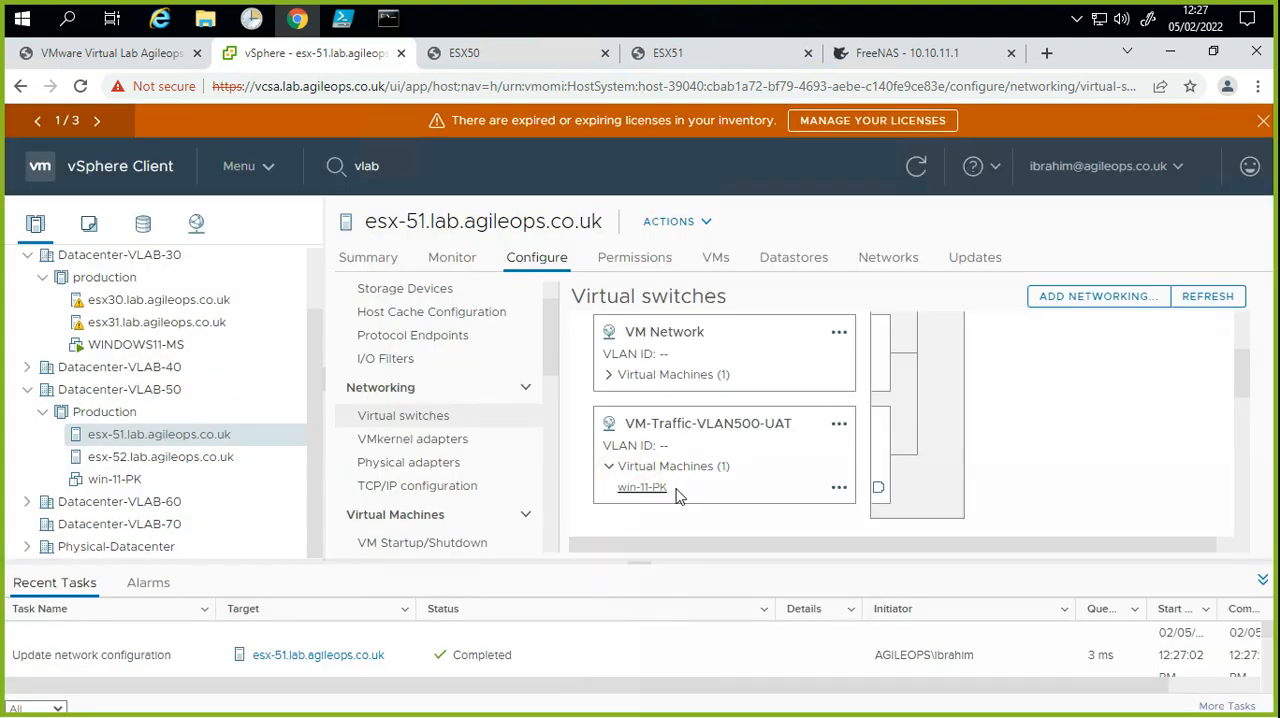
click(662, 493)
click(662, 493)
click(750, 495)
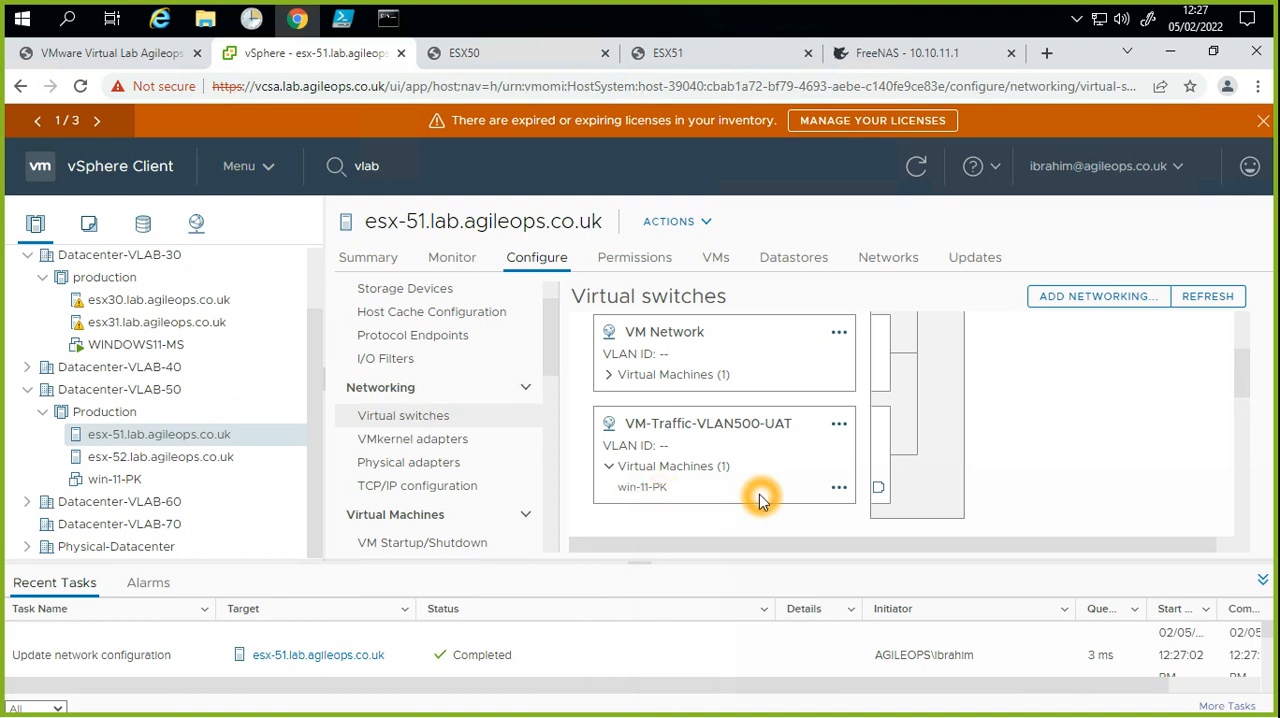
click(761, 453)
click(742, 433)
click(755, 441)
click(785, 452)
click(752, 442)
click(751, 449)
click(752, 443)
click(748, 444)
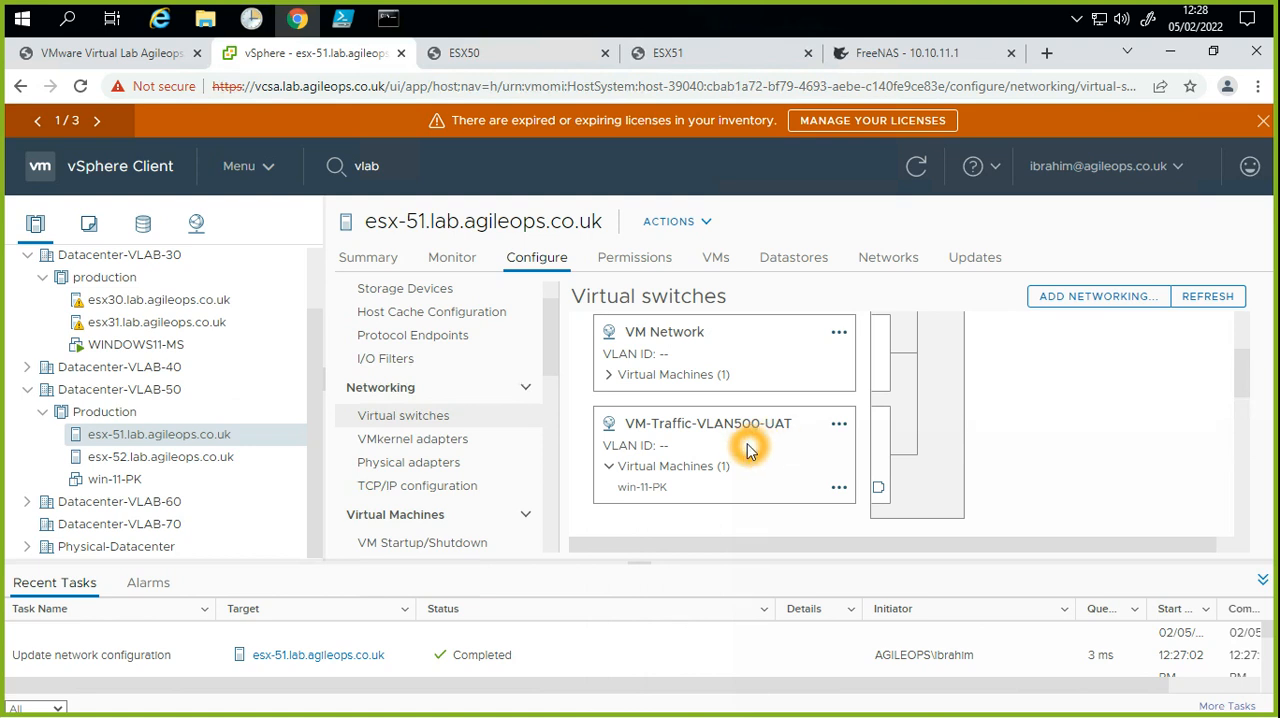
click(754, 443)
click(760, 446)
click(760, 446)
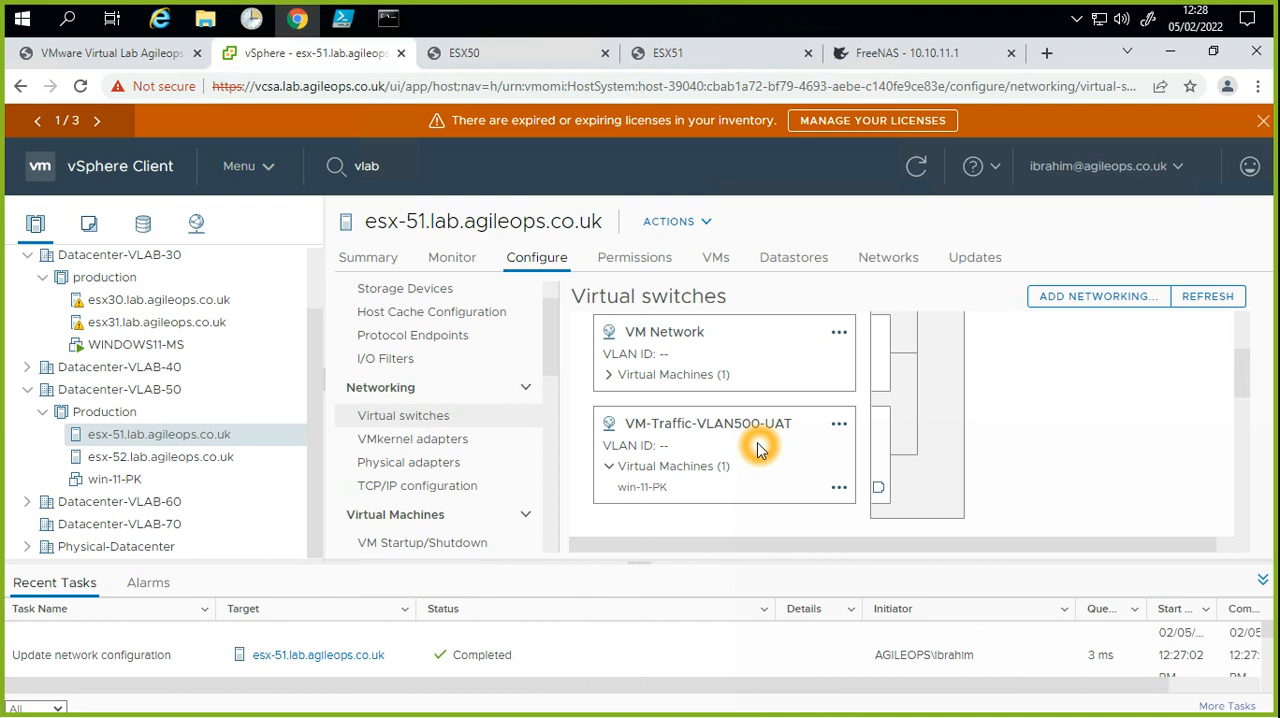
click(759, 468)
click(701, 436)
click(714, 497)
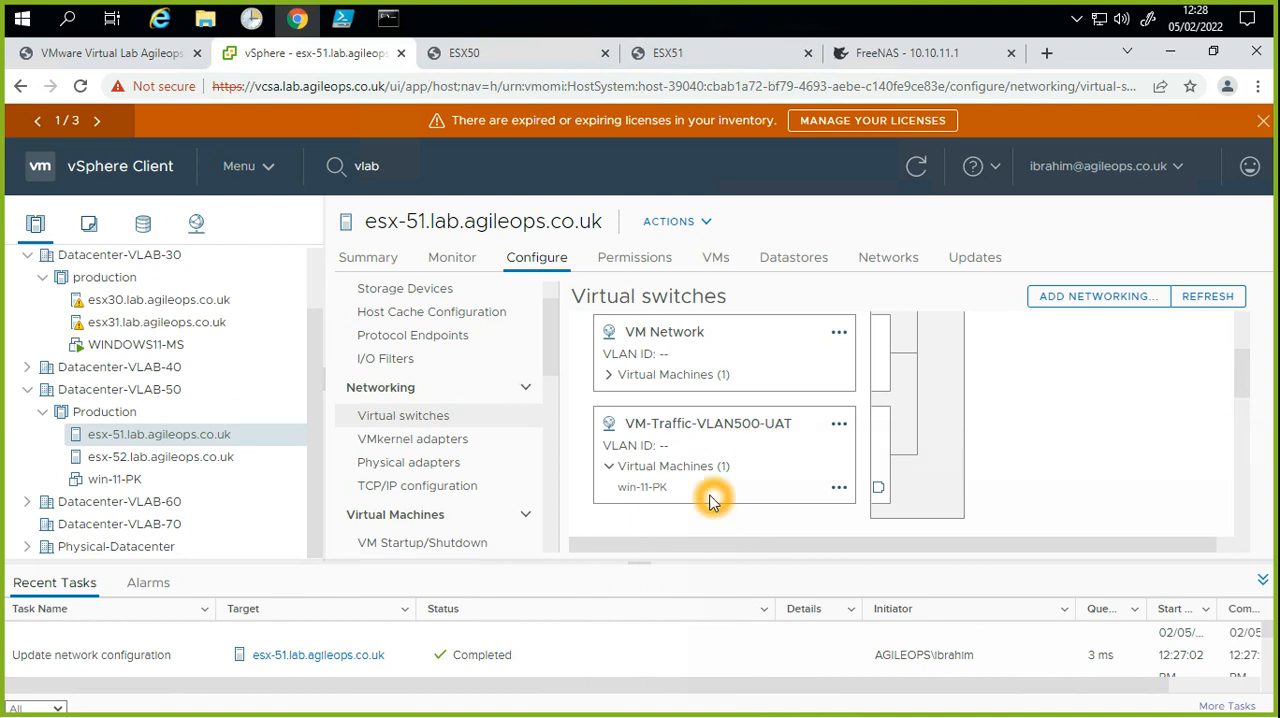
click(672, 464)
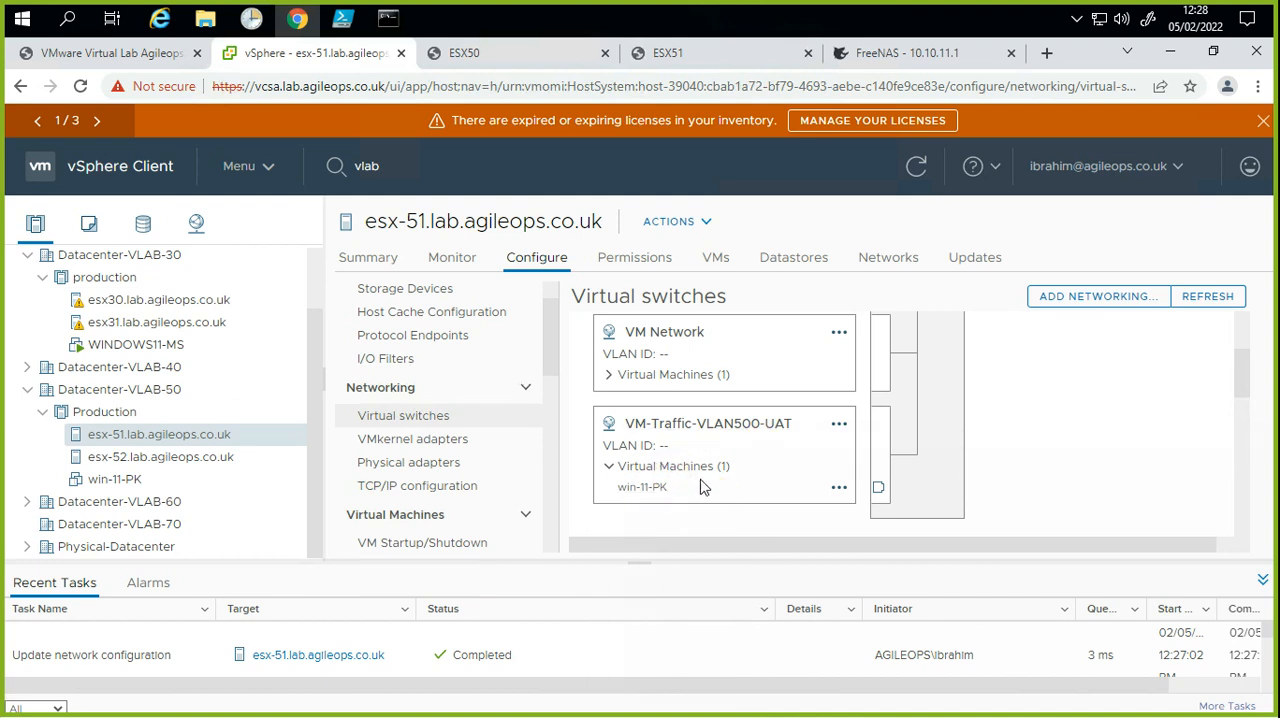
click(654, 495)
click(708, 437)
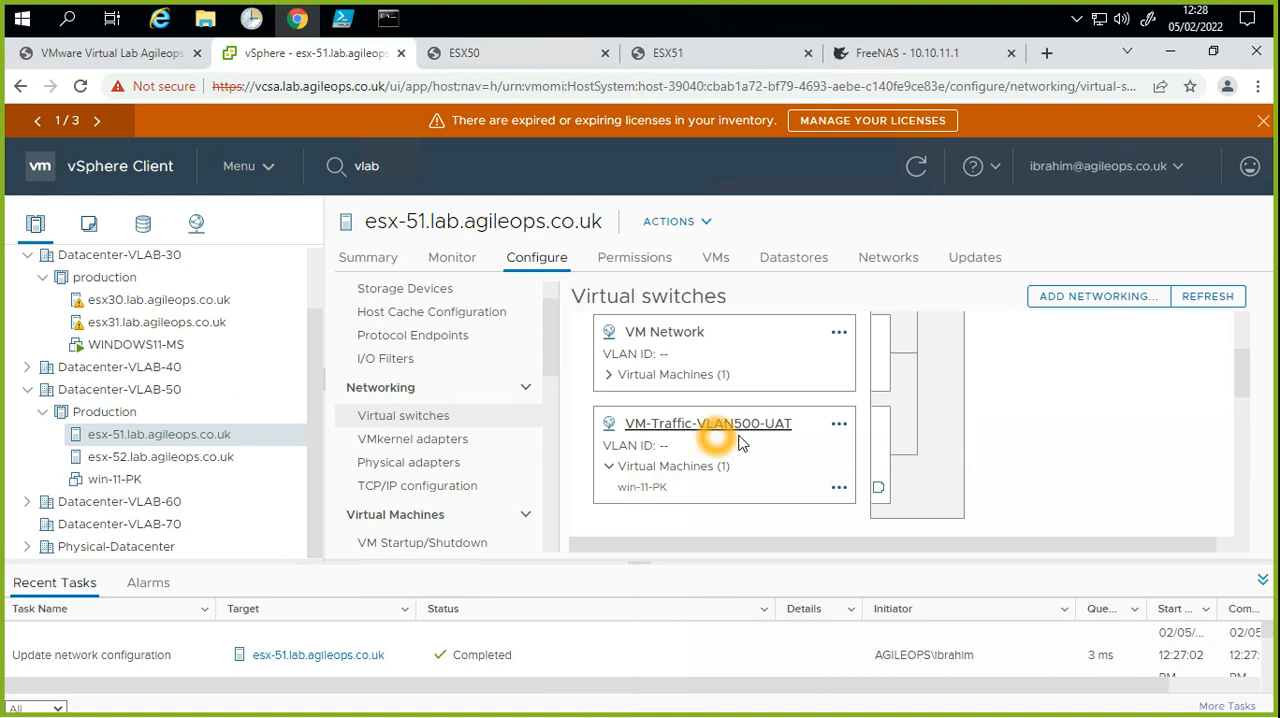
click(728, 423)
click(785, 433)
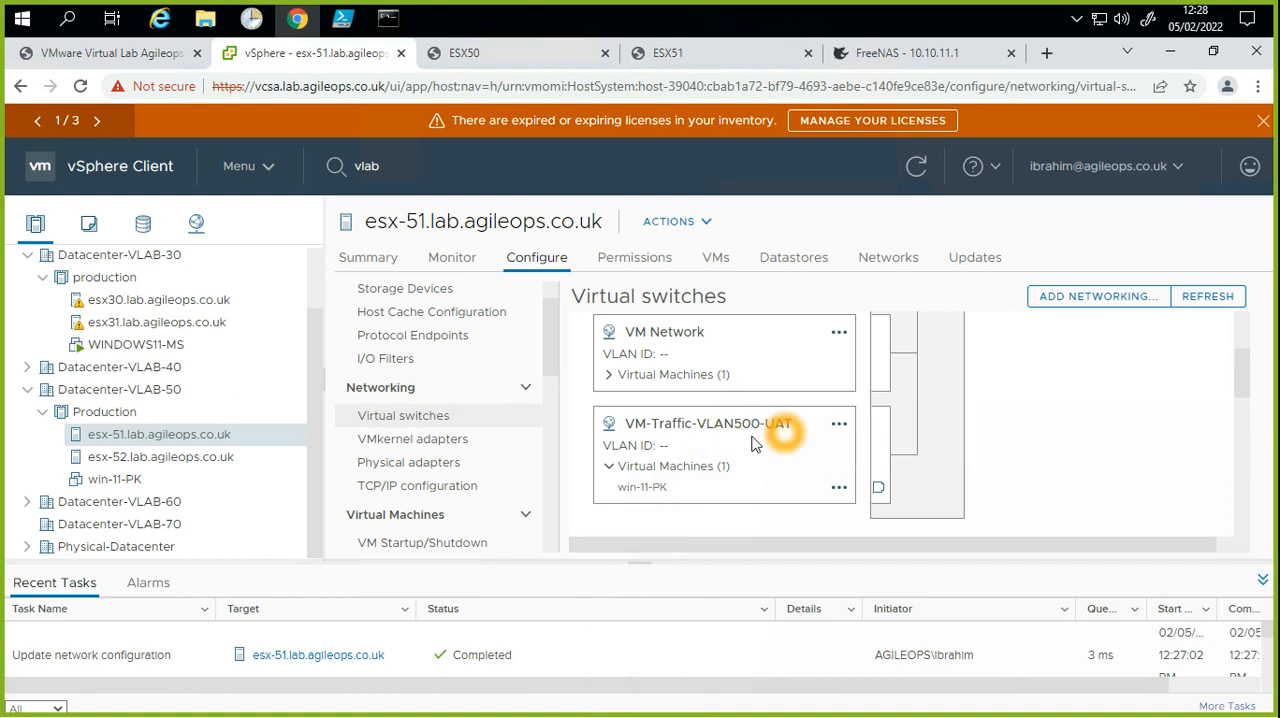
click(844, 450)
click(812, 447)
click(769, 472)
click(829, 471)
click(829, 460)
Step: Rename the VM-Traffic-VLAN500-UAT port group on vSwitch0 of esx-51 as VM-Traffic-VLAN500-UAT_old
click(836, 426)
click(880, 479)
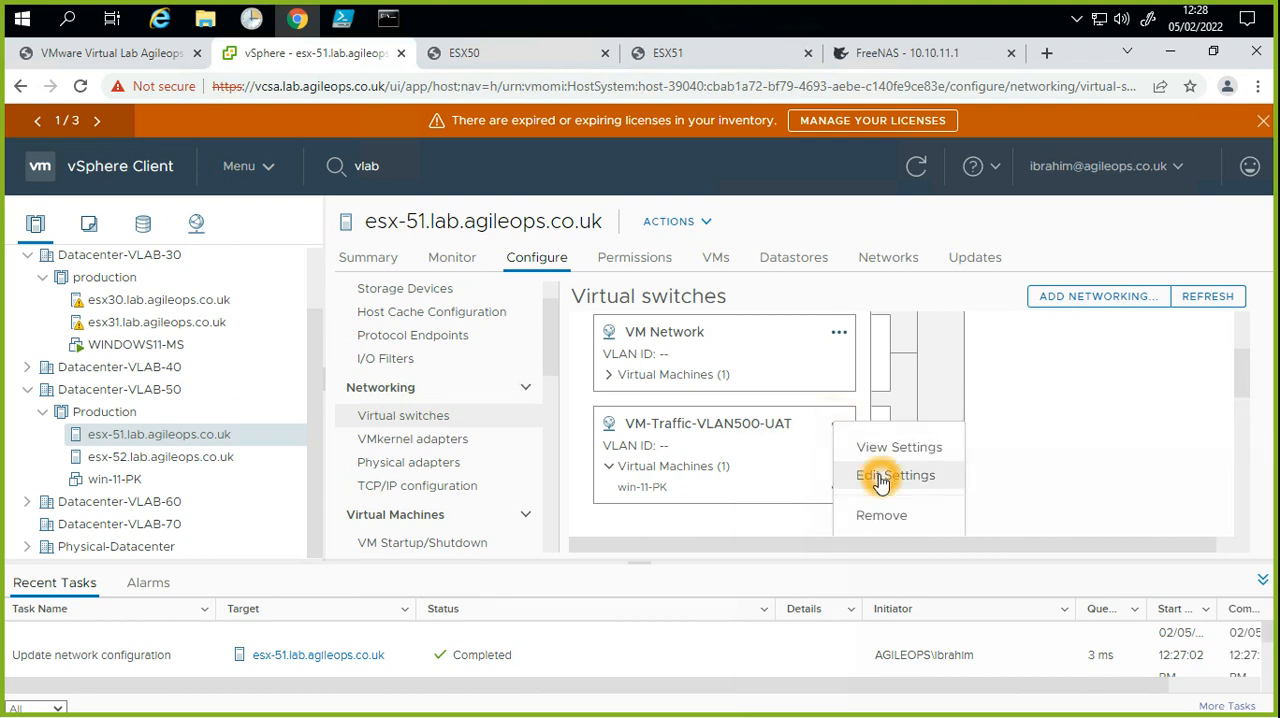
click(880, 480)
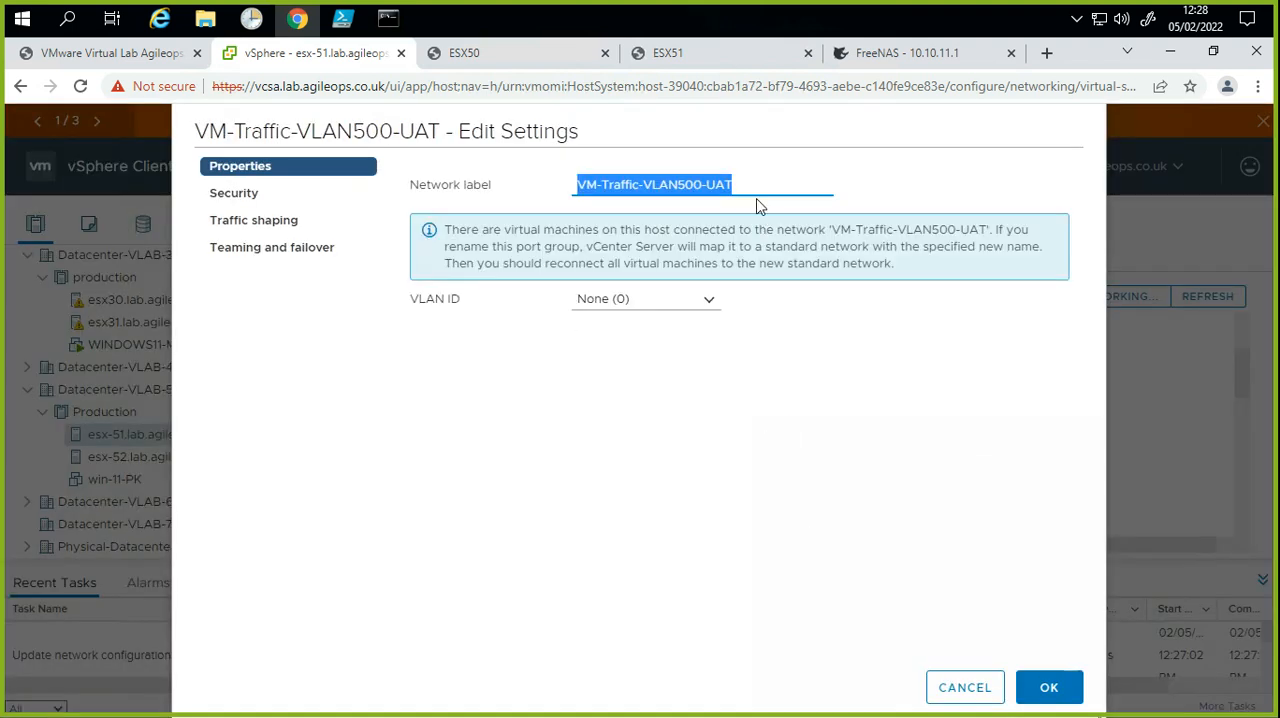
click(749, 186)
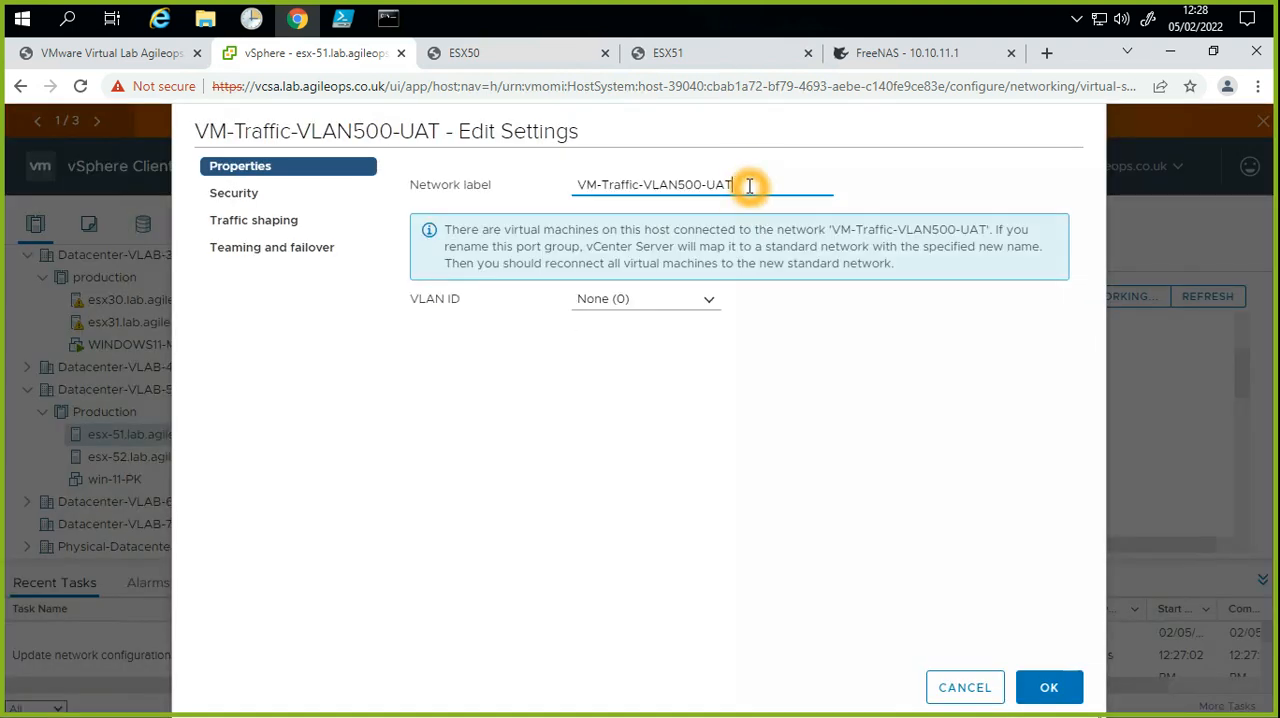
text(_old)
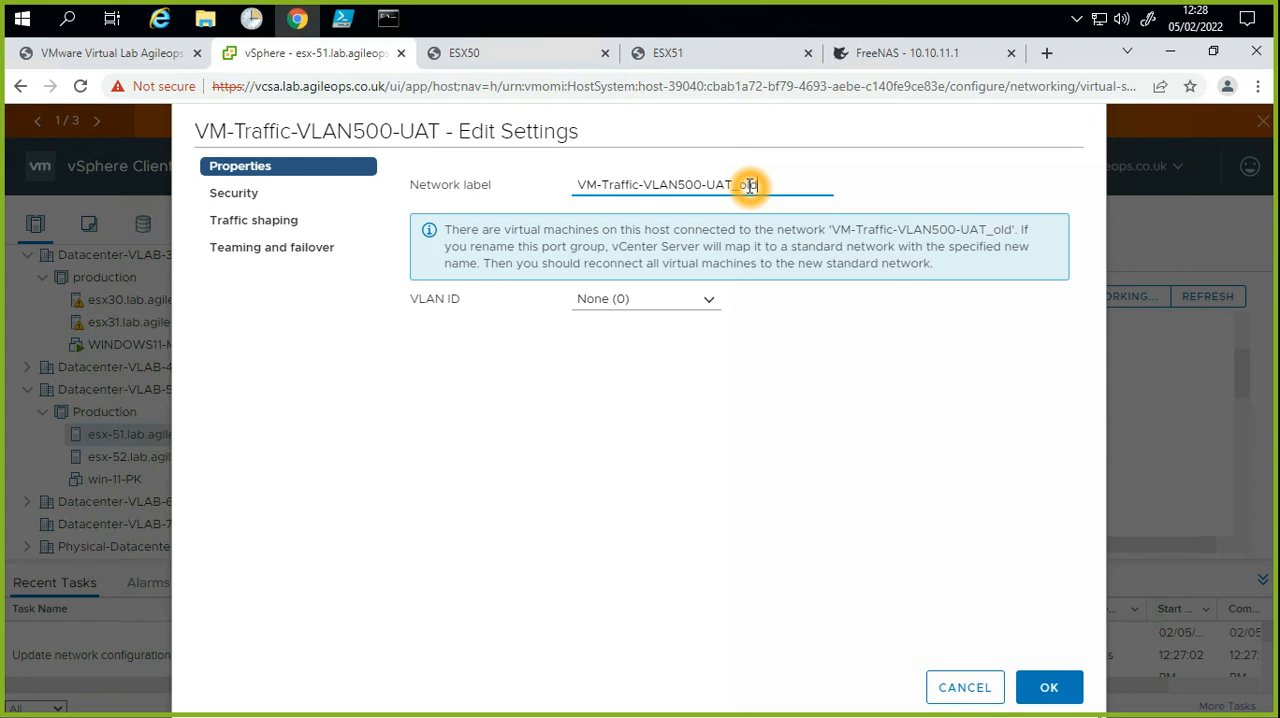
click(1049, 687)
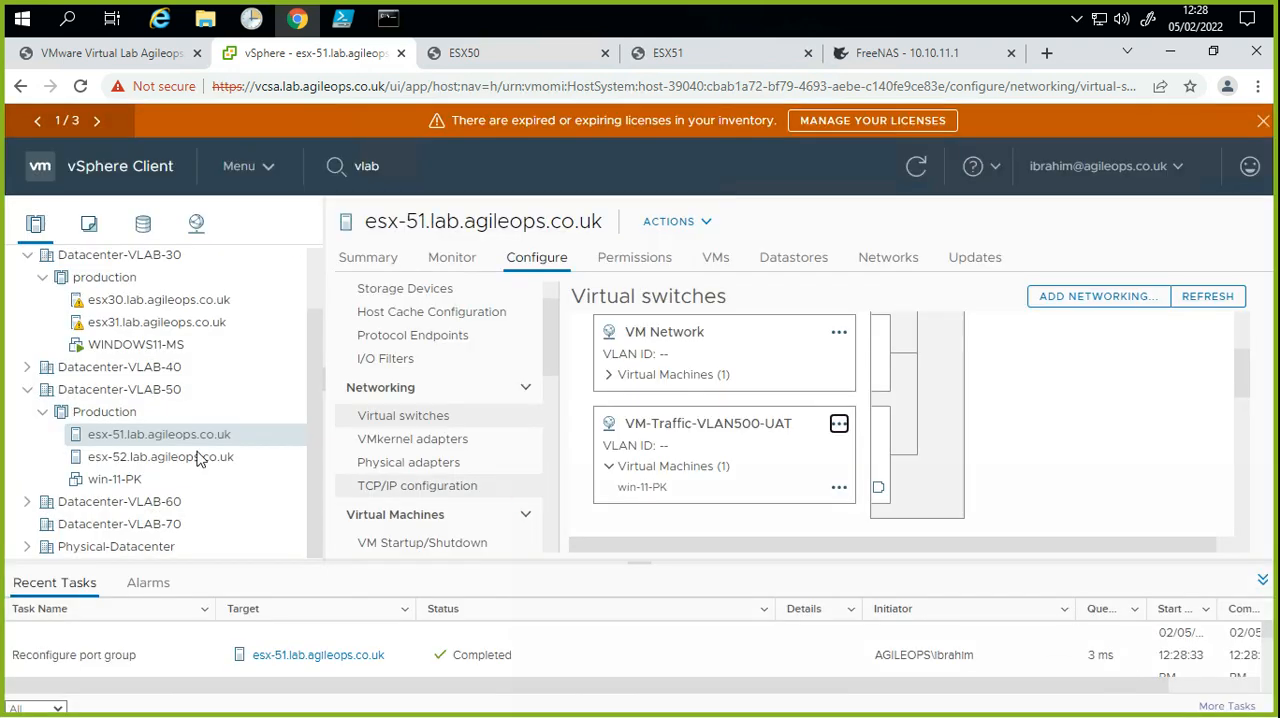
right_click(106, 486)
click(195, 506)
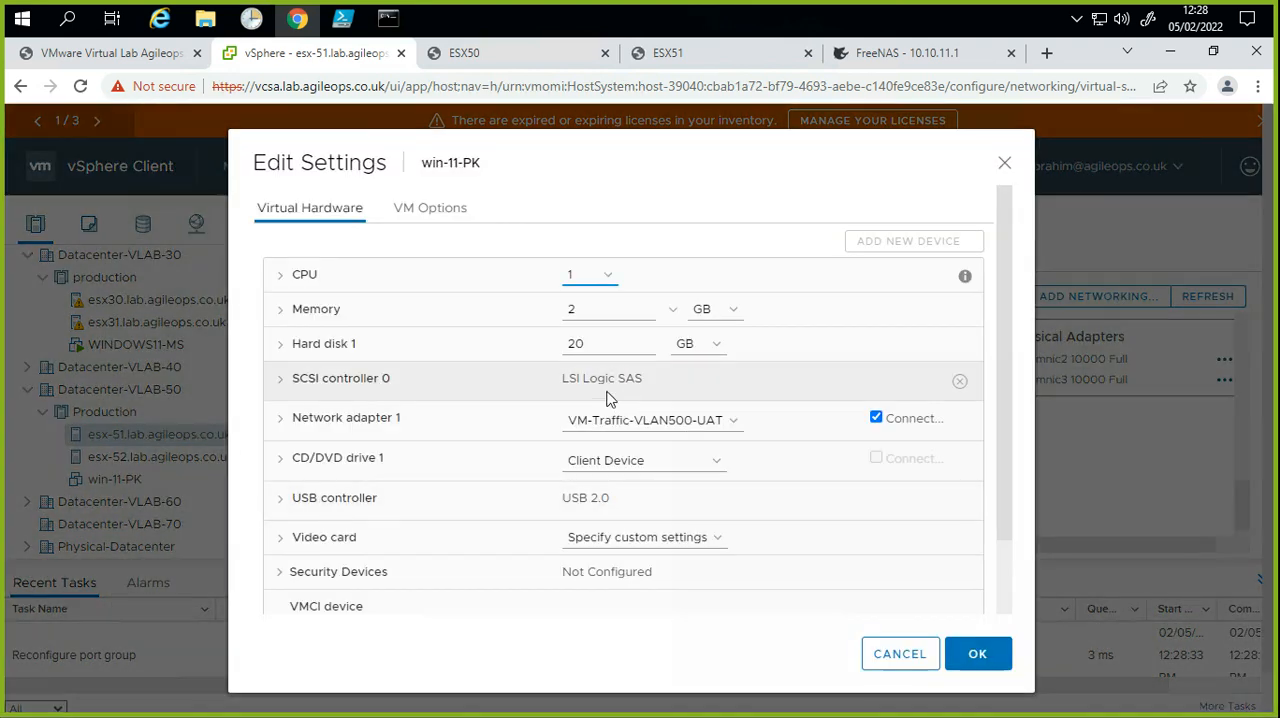
click(728, 420)
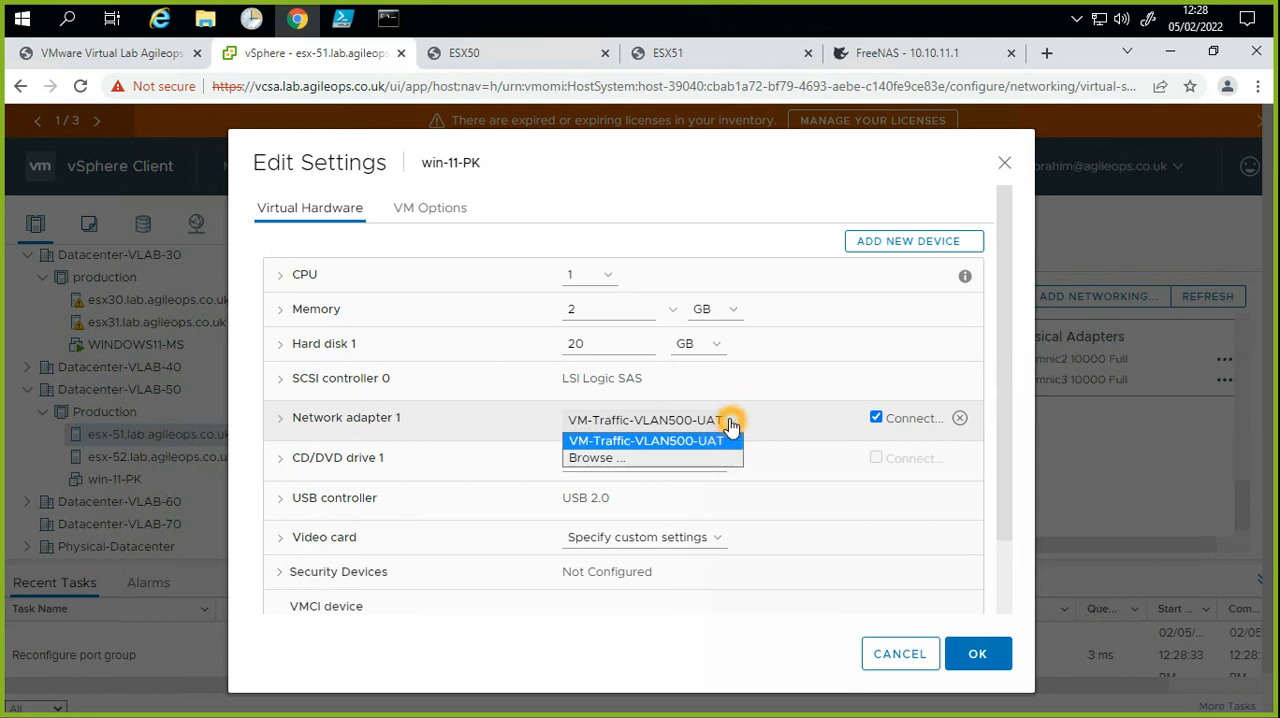
click(646, 459)
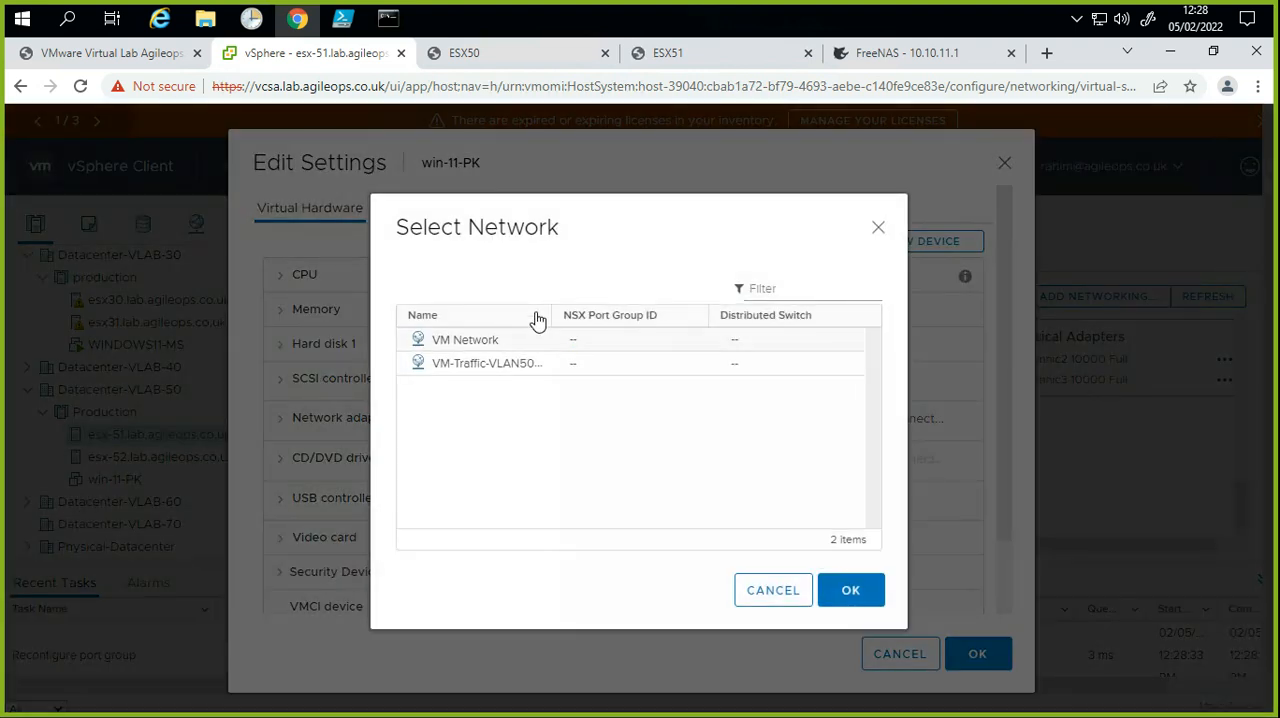
drag(550, 309, 682, 323)
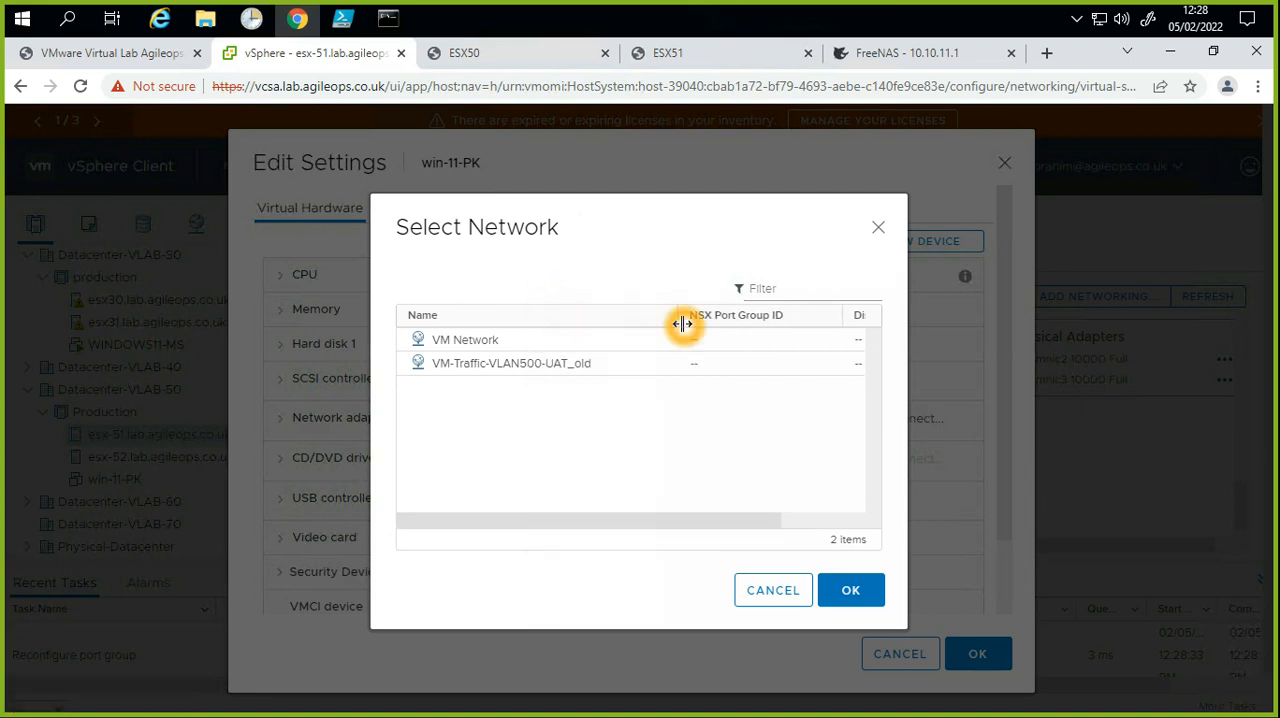
click(599, 364)
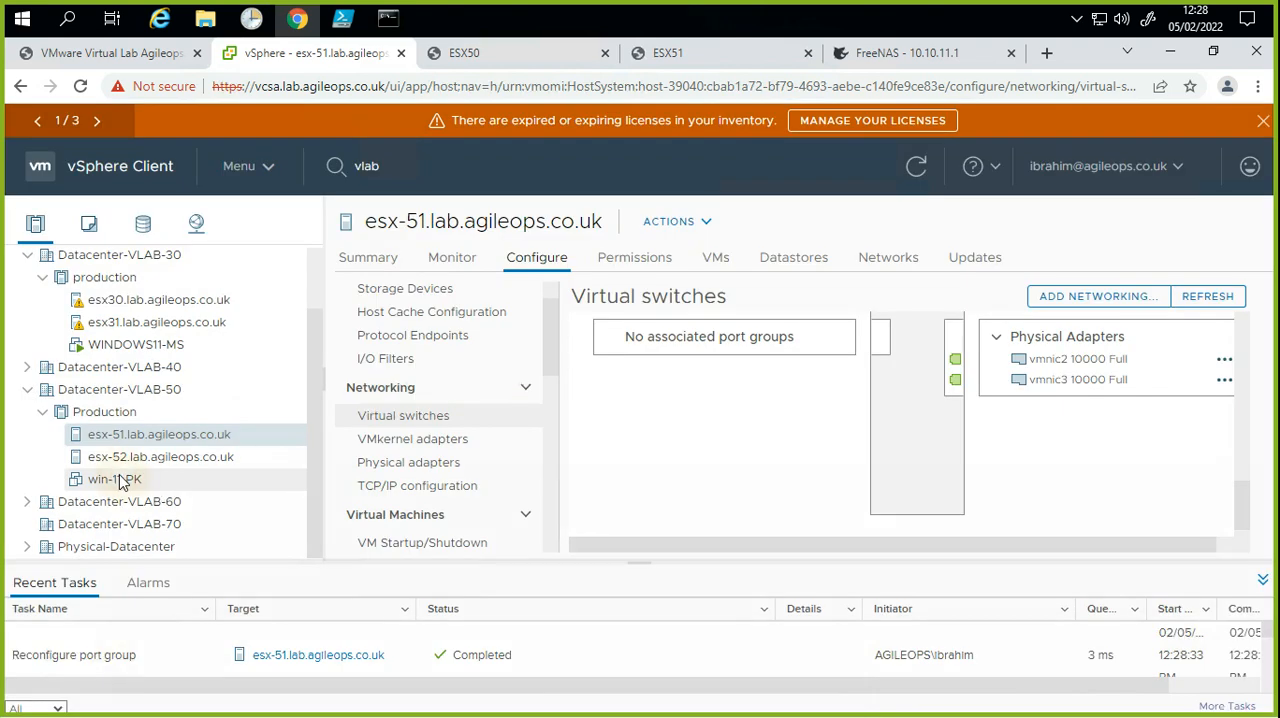
Step: Try to power on the win-11-PK virtual machine and dismiss the notification
right_click(122, 482)
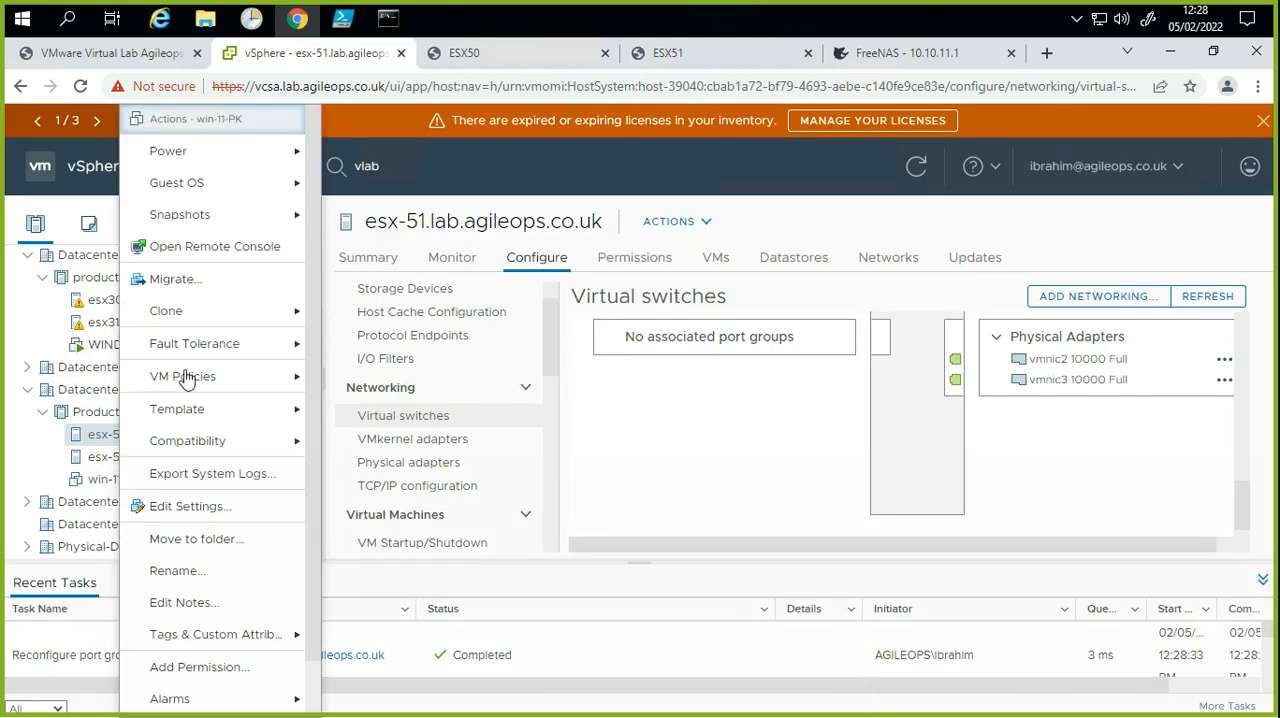
click(215, 158)
click(360, 158)
click(563, 389)
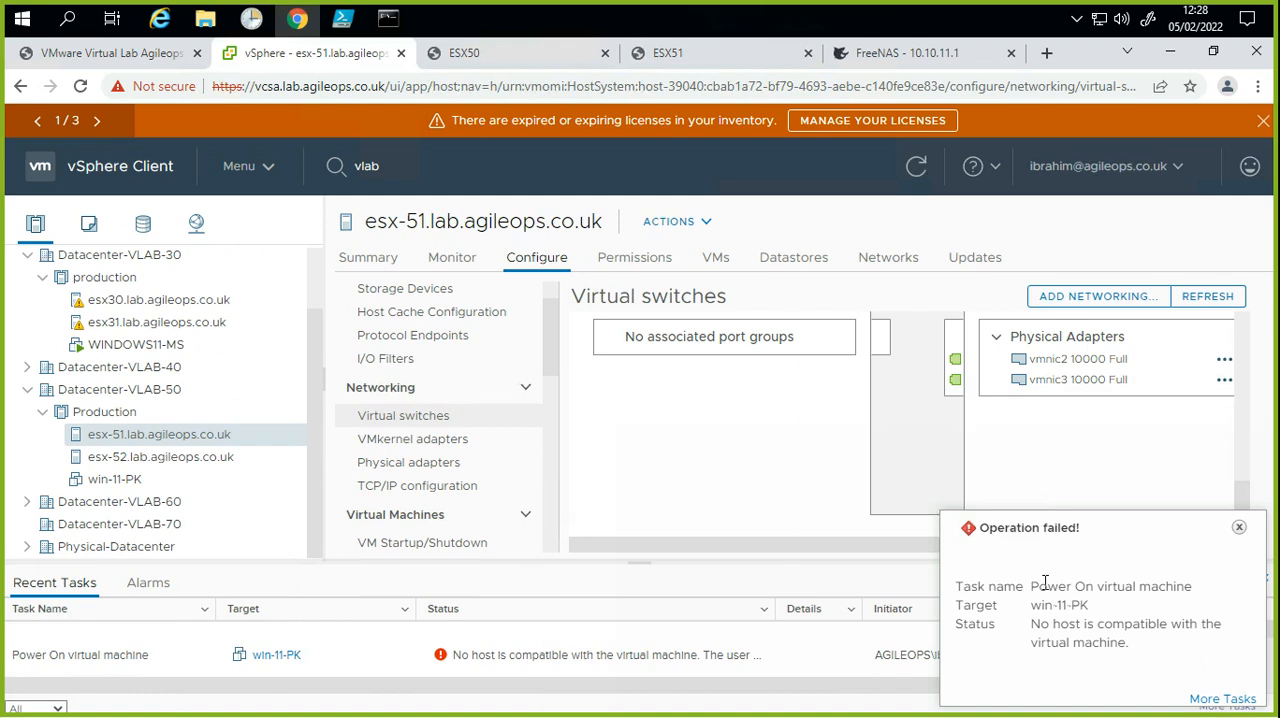
click(1243, 563)
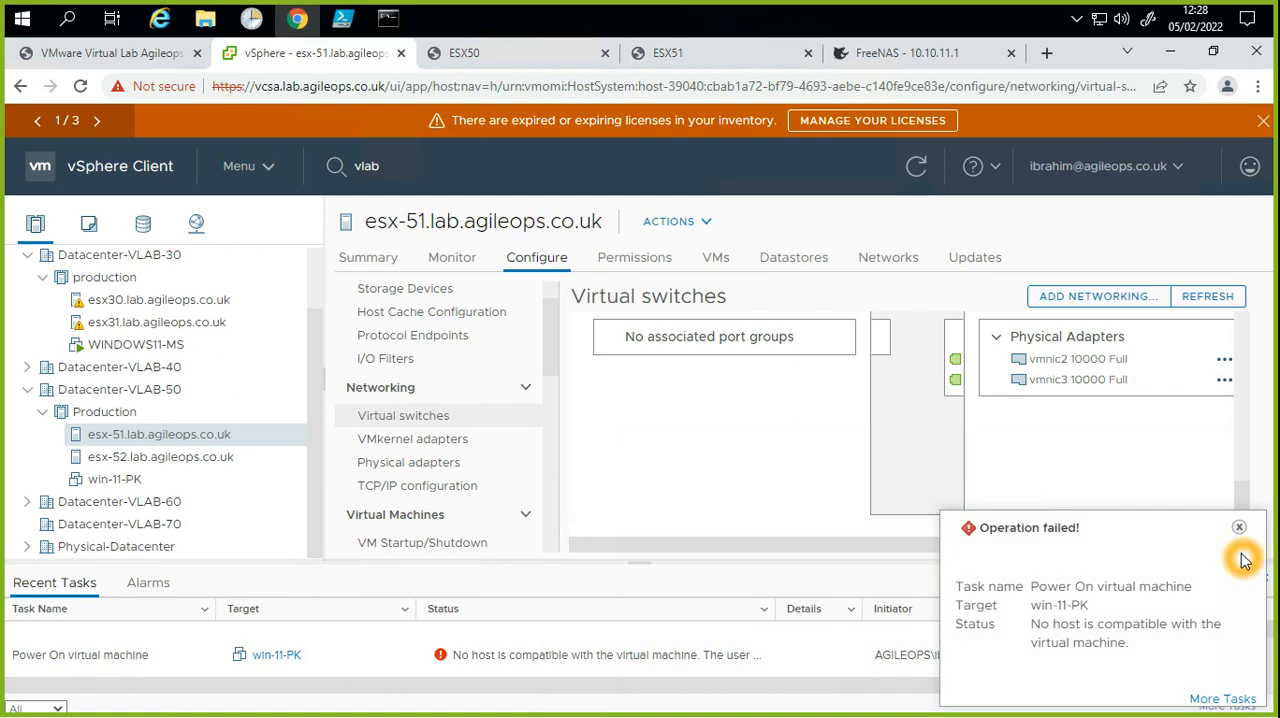
click(737, 443)
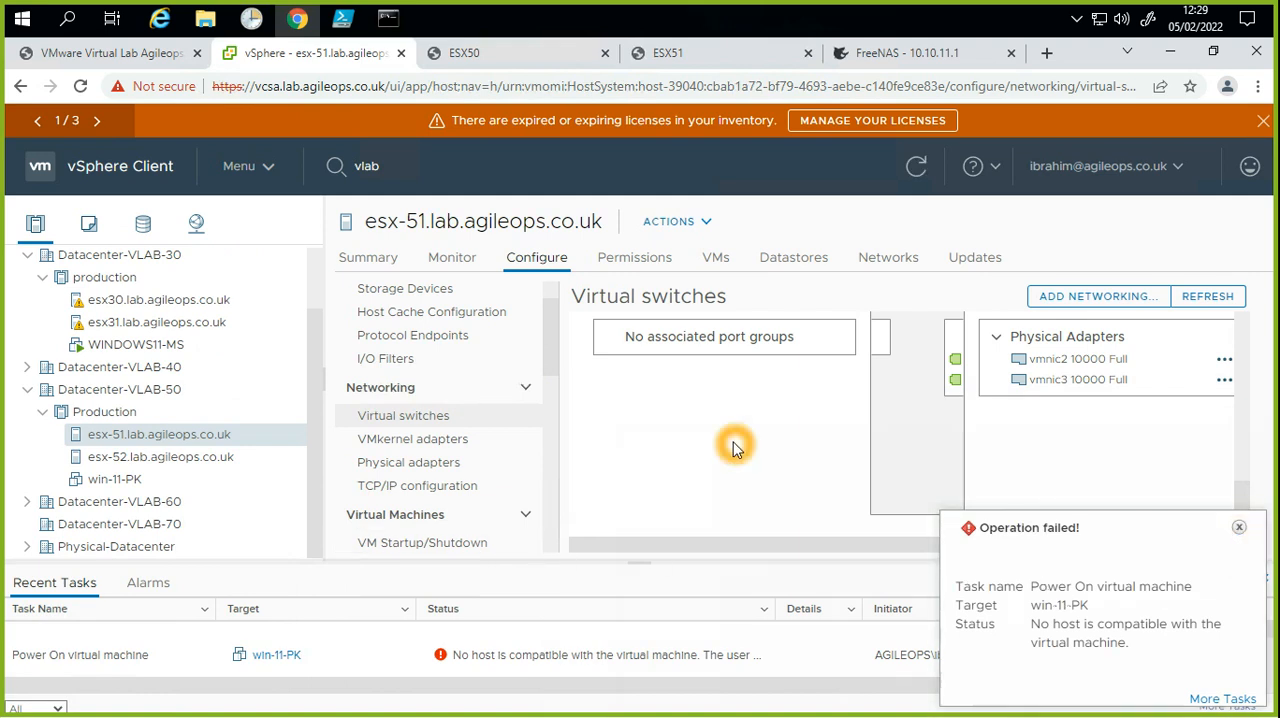
click(1238, 527)
click(672, 488)
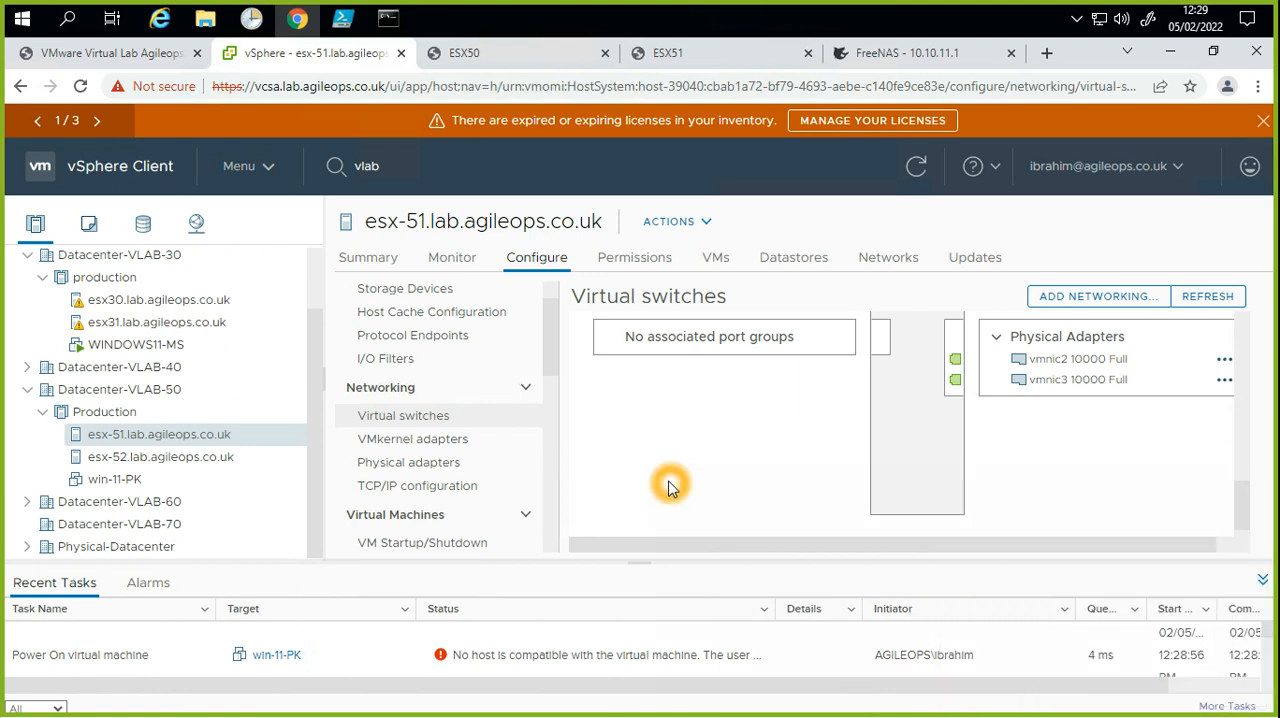
Step: Examine the port groups and physical adapters of the standard switches on esx-51, collapsing vSwitch1 to reach vSwitch2
click(651, 428)
scroll(650, 432, down, 1)
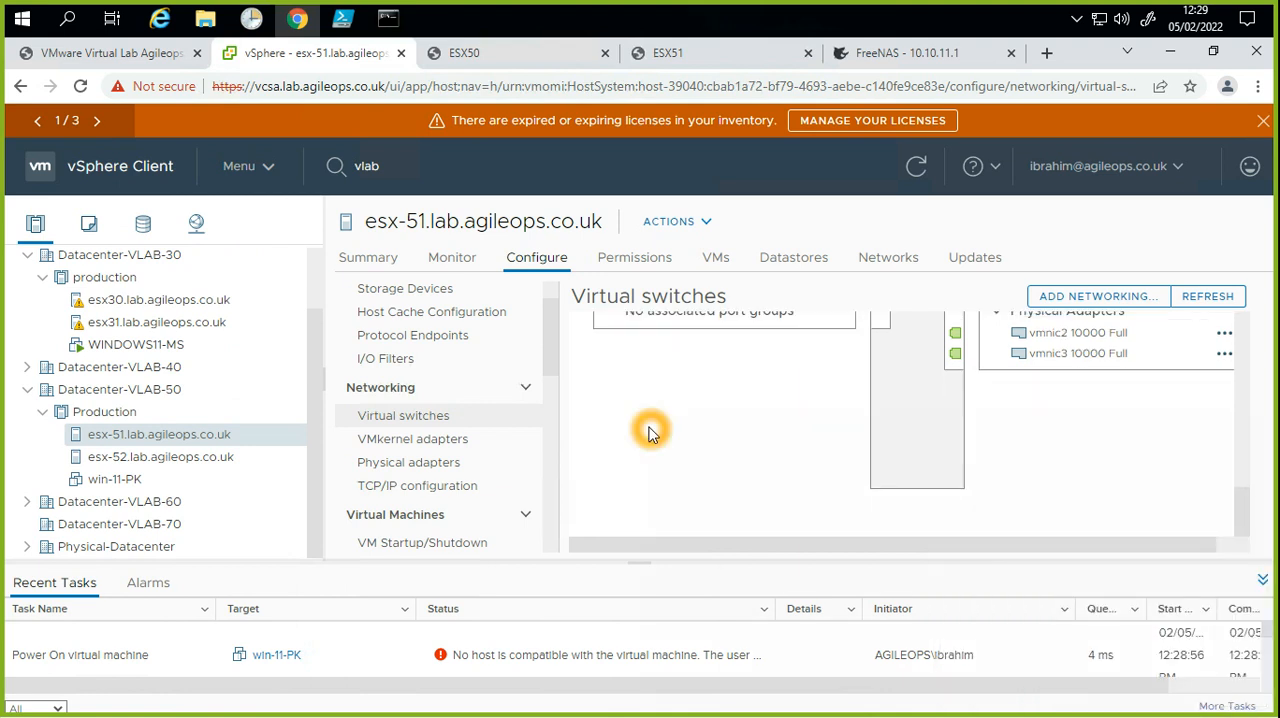
scroll(651, 432, up, 4)
scroll(690, 480, down, 1)
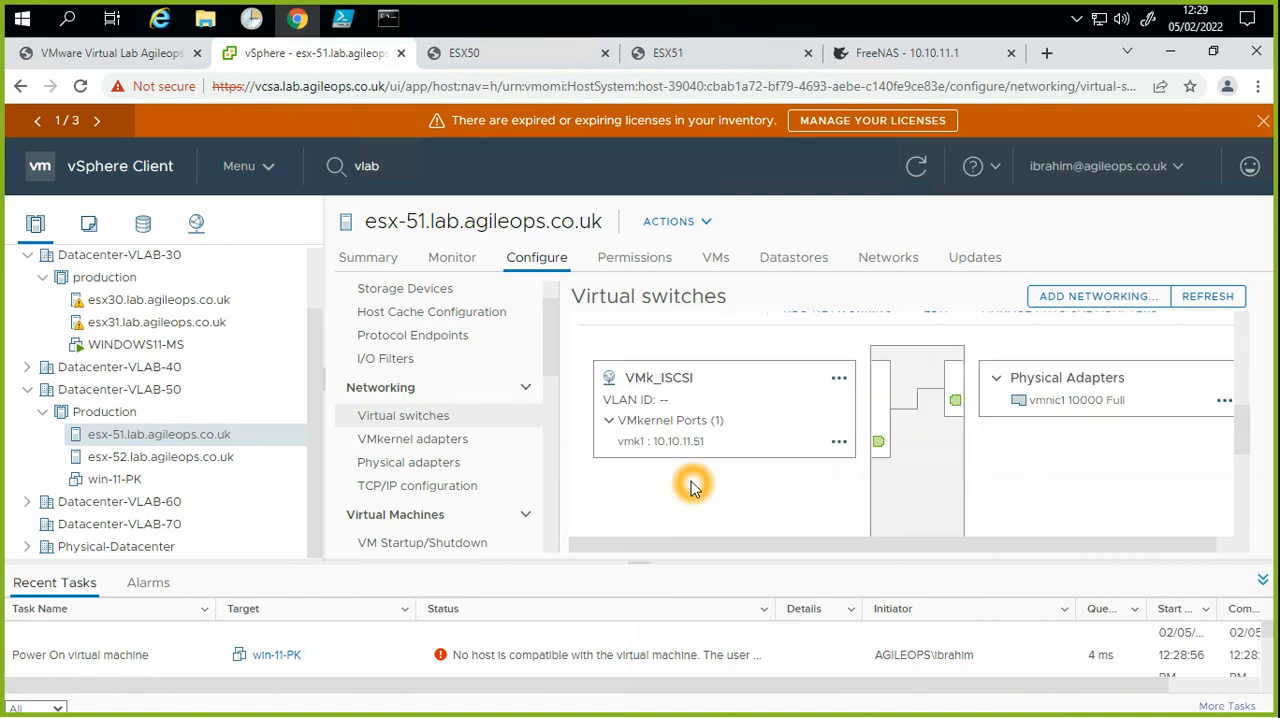
scroll(690, 487, up, 4)
scroll(700, 470, up, 5)
scroll(710, 485, down, 5)
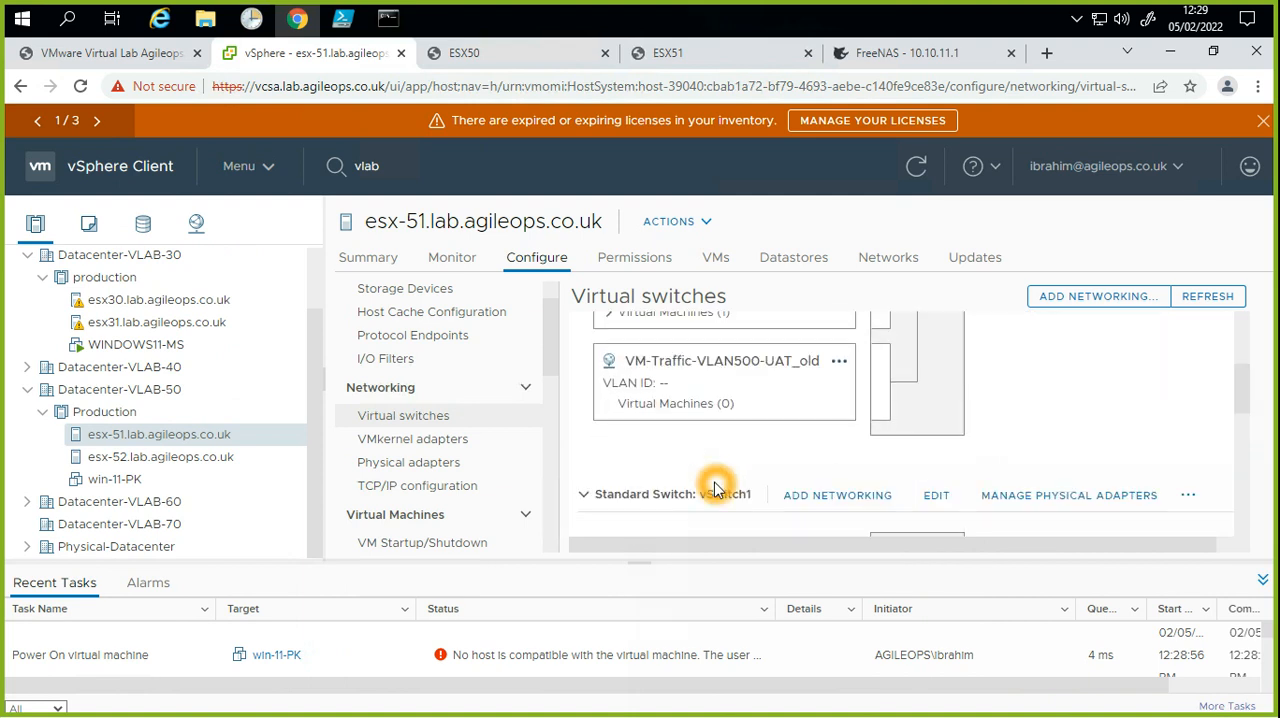
click(585, 495)
scroll(735, 525, down, 2)
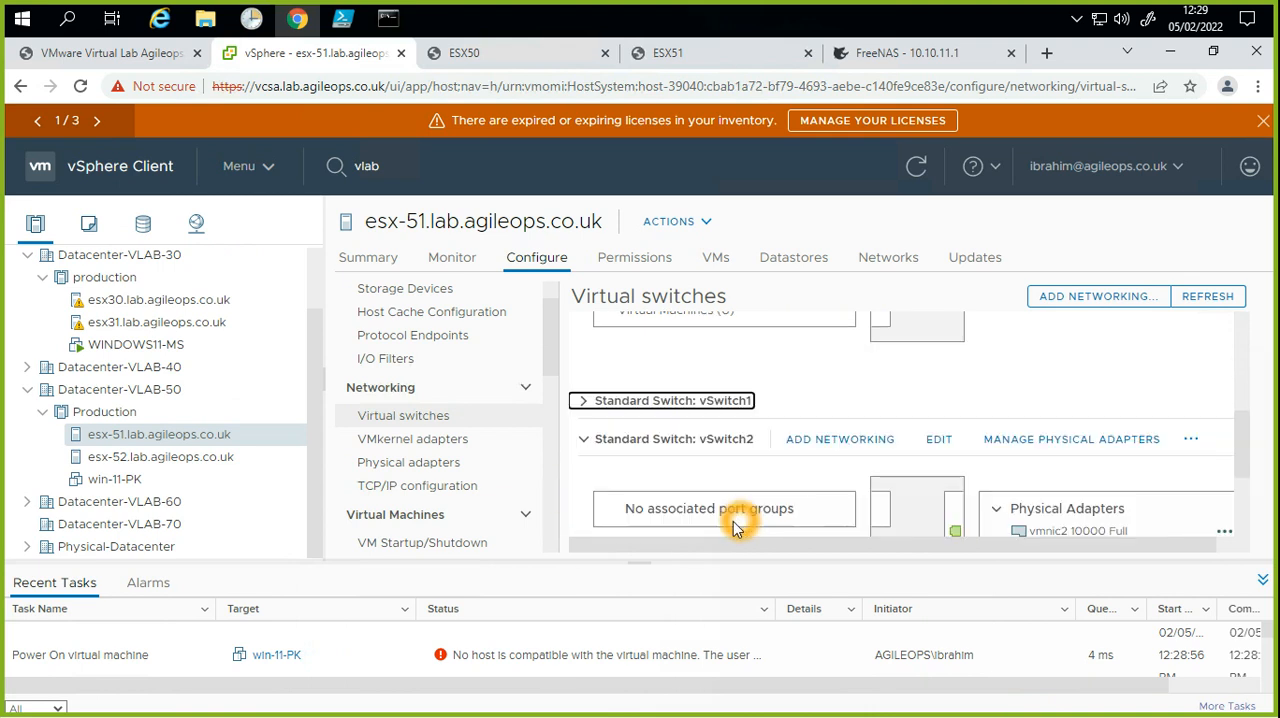
scroll(800, 528, down, 2)
scroll(794, 488, up, 1)
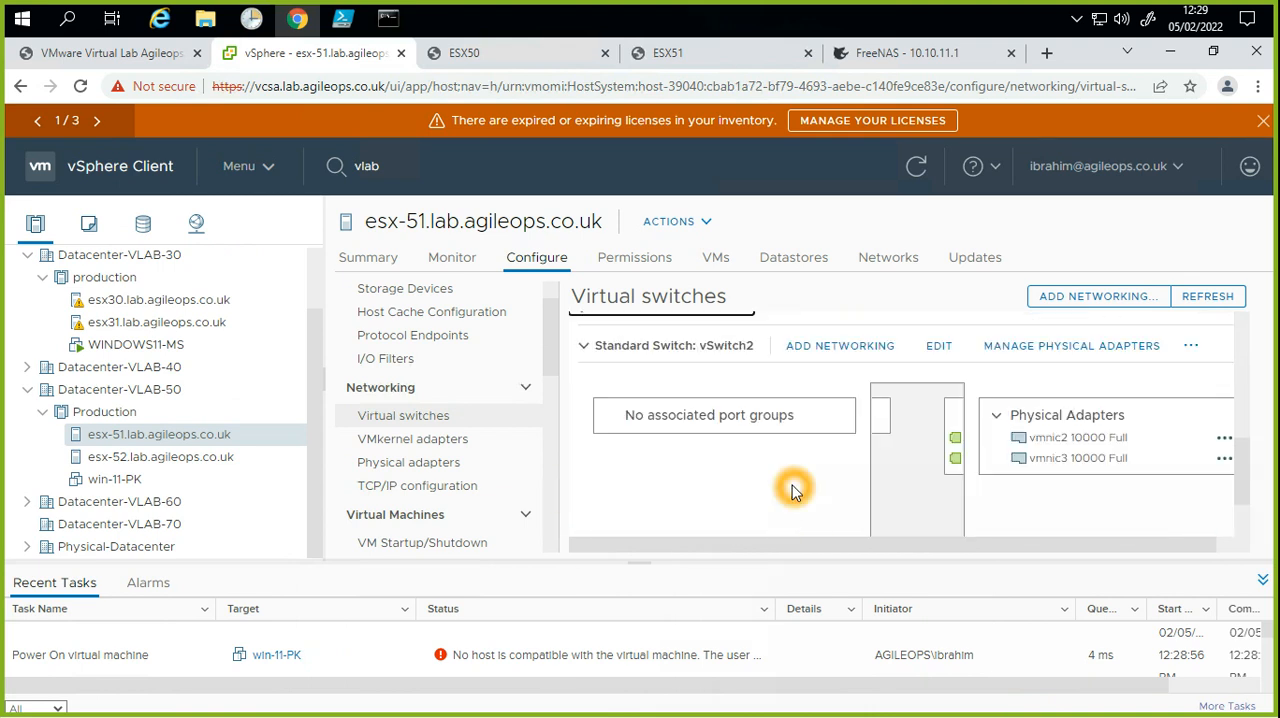
Step: Add a virtual machine port group labelled VM-Traffic-VLAN500-UAT to the existing standard switch vSwitch2 on esx-51
click(846, 358)
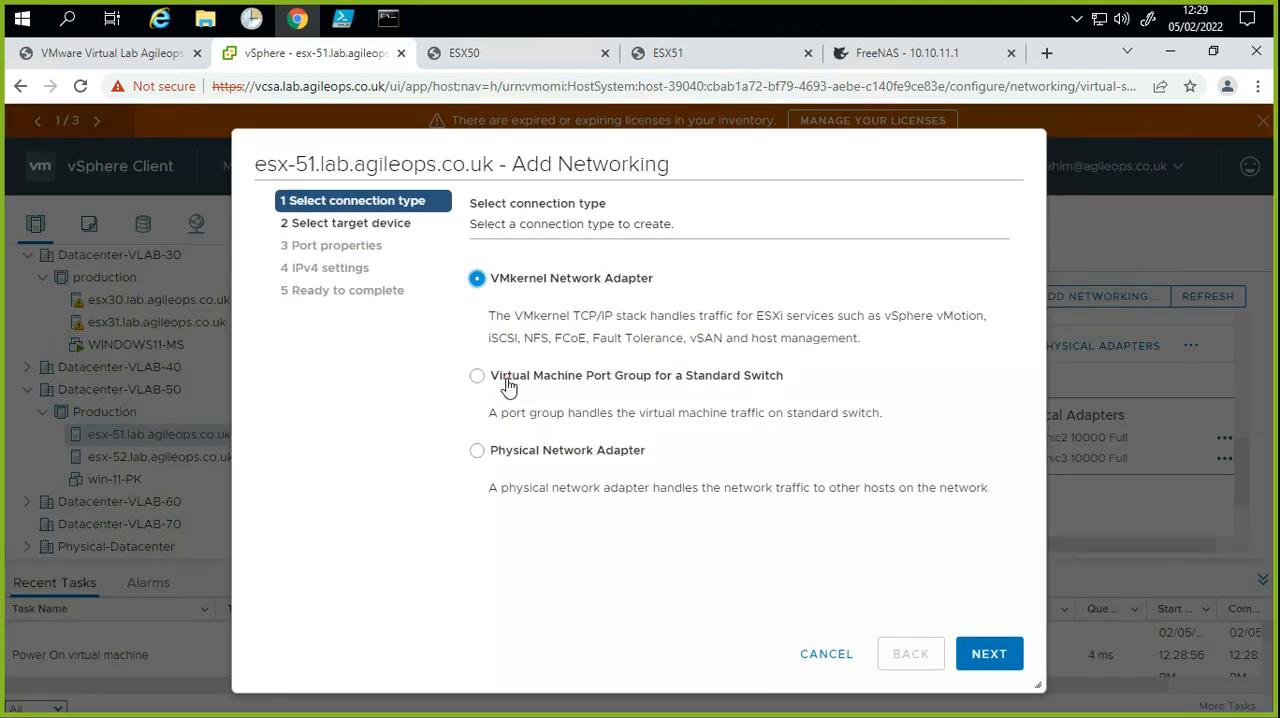
click(508, 382)
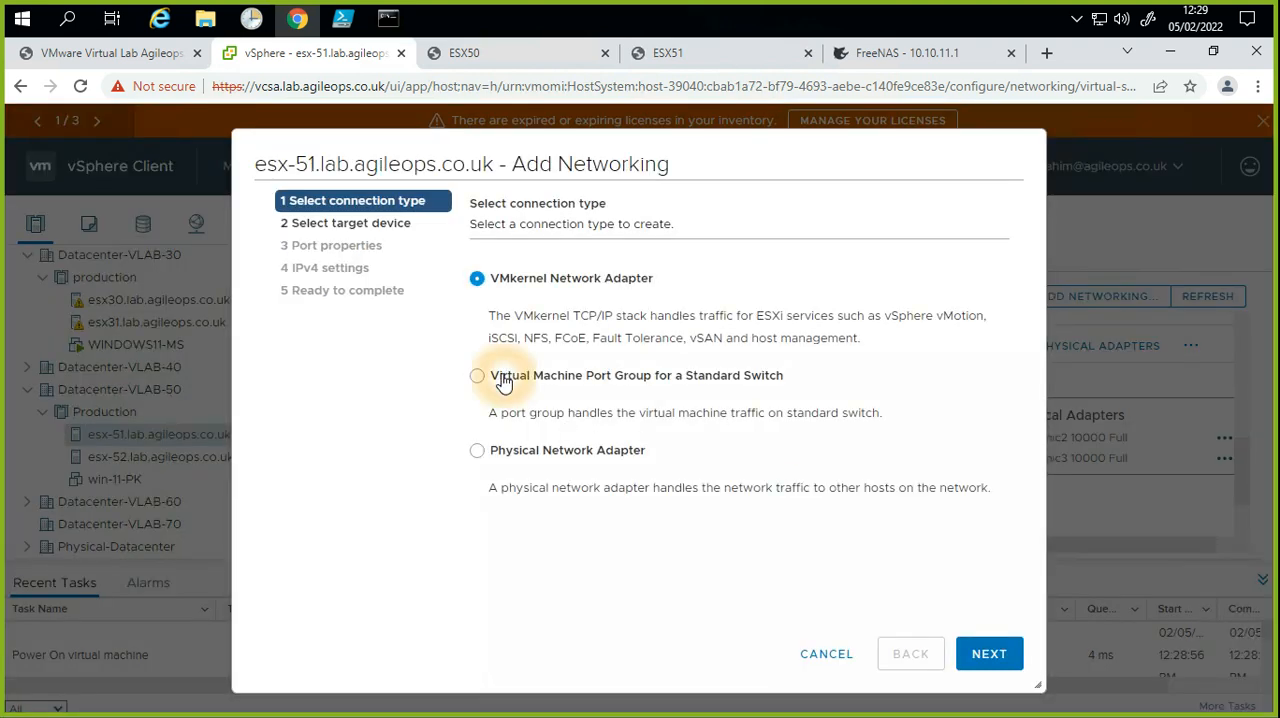
click(988, 652)
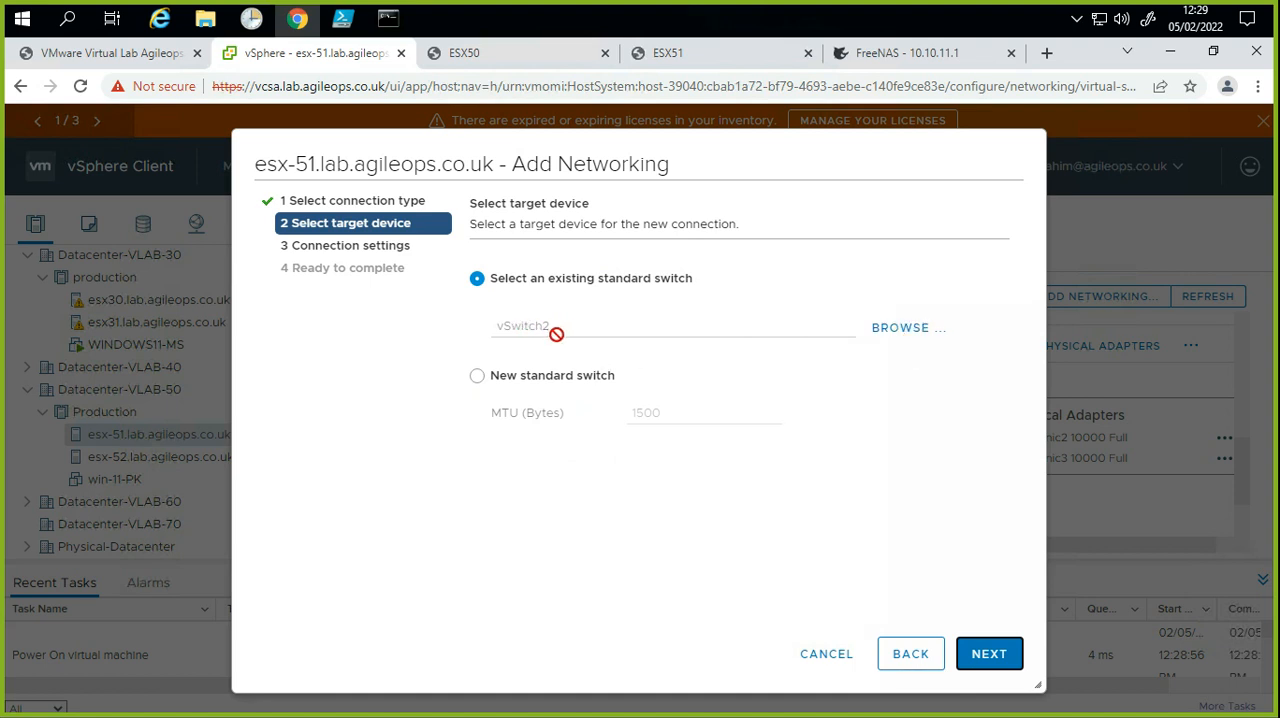
click(987, 653)
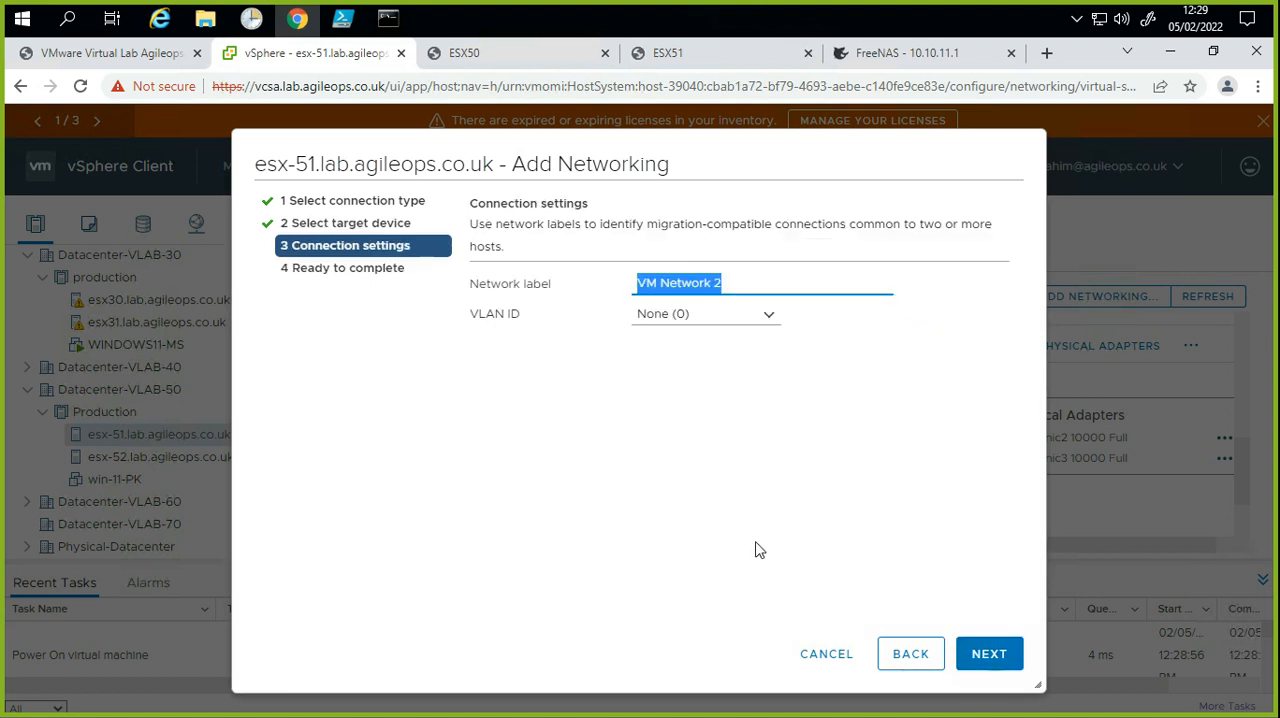
text(VM-Traffic-VLAN500-UAT)
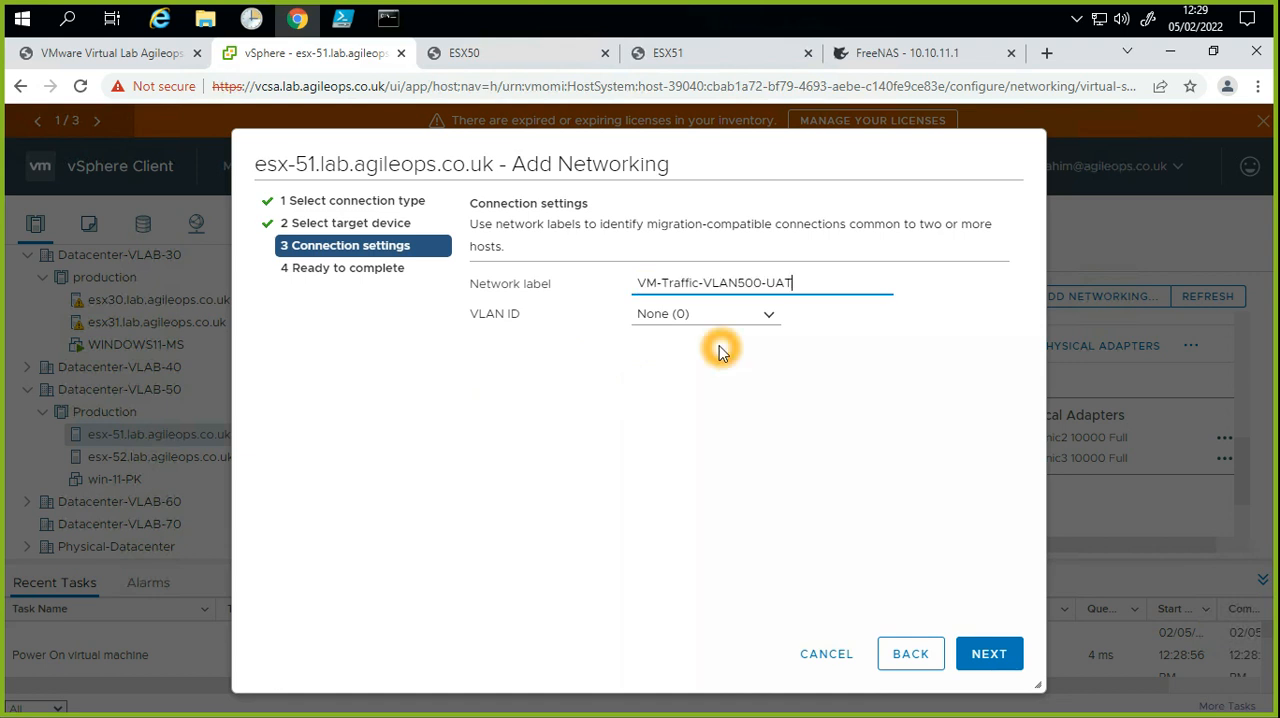
click(988, 653)
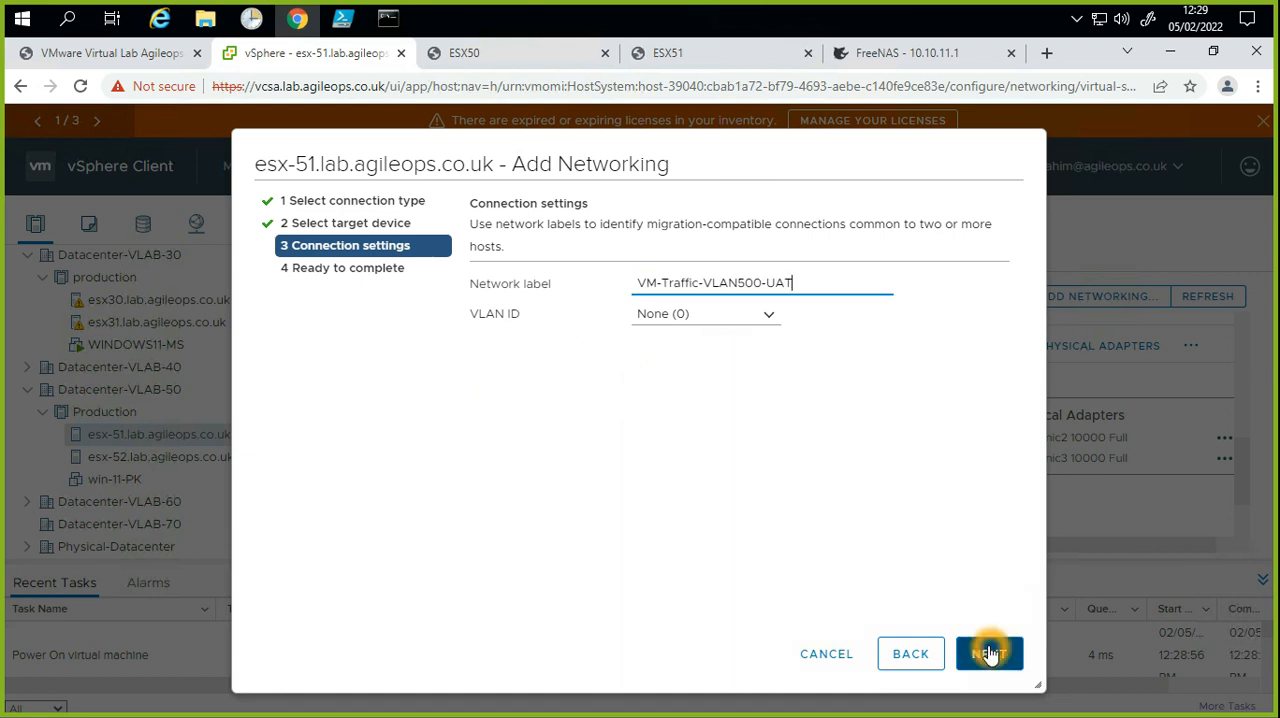
click(988, 653)
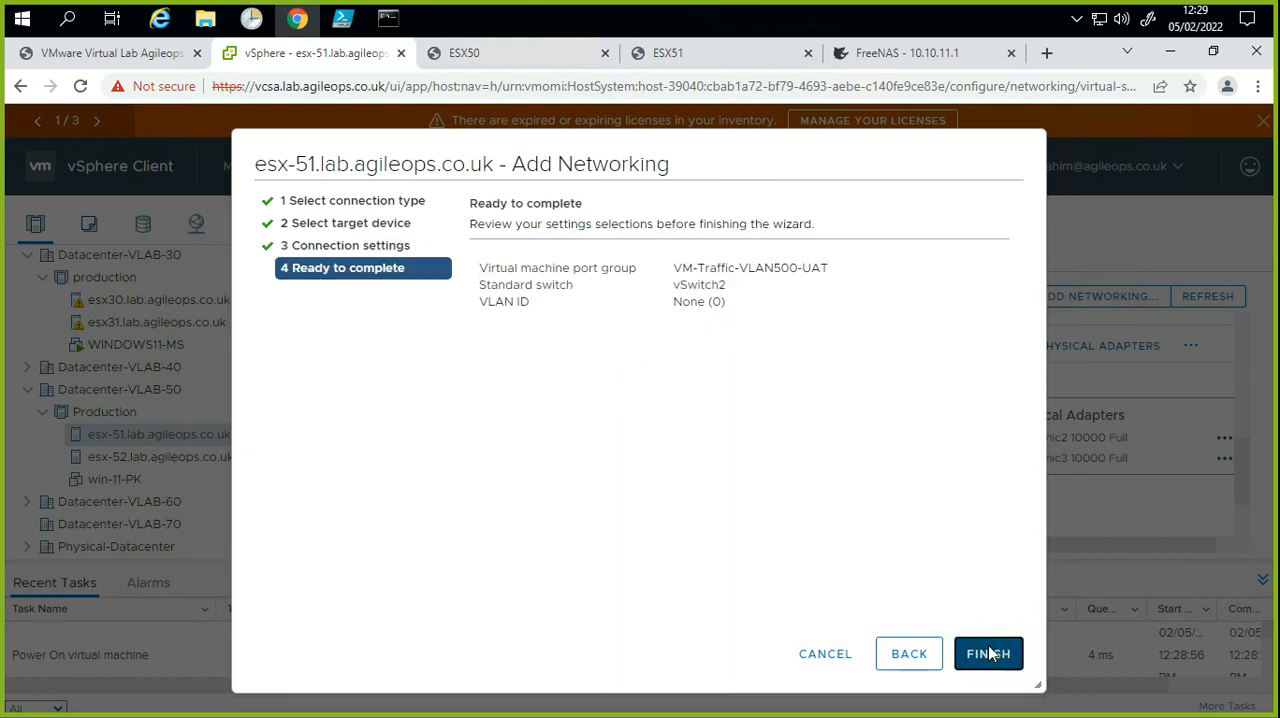
click(744, 477)
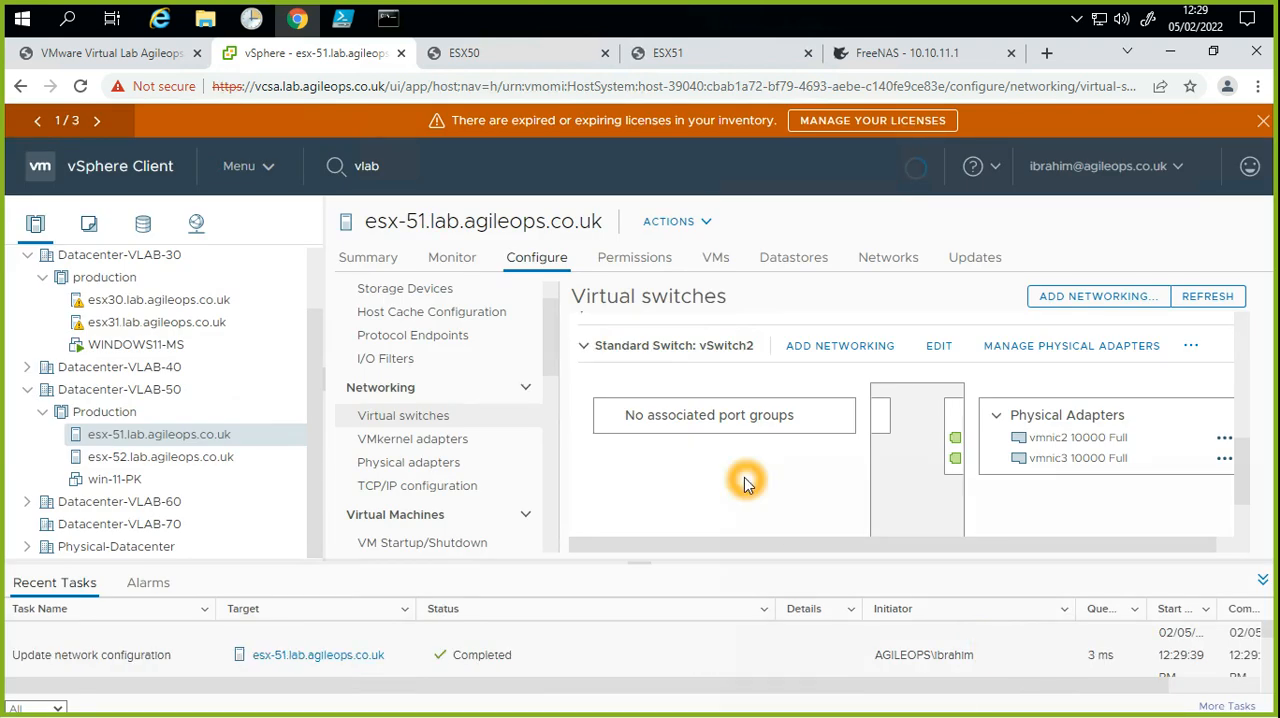
scroll(744, 480, down, 2)
scroll(744, 480, up, 2)
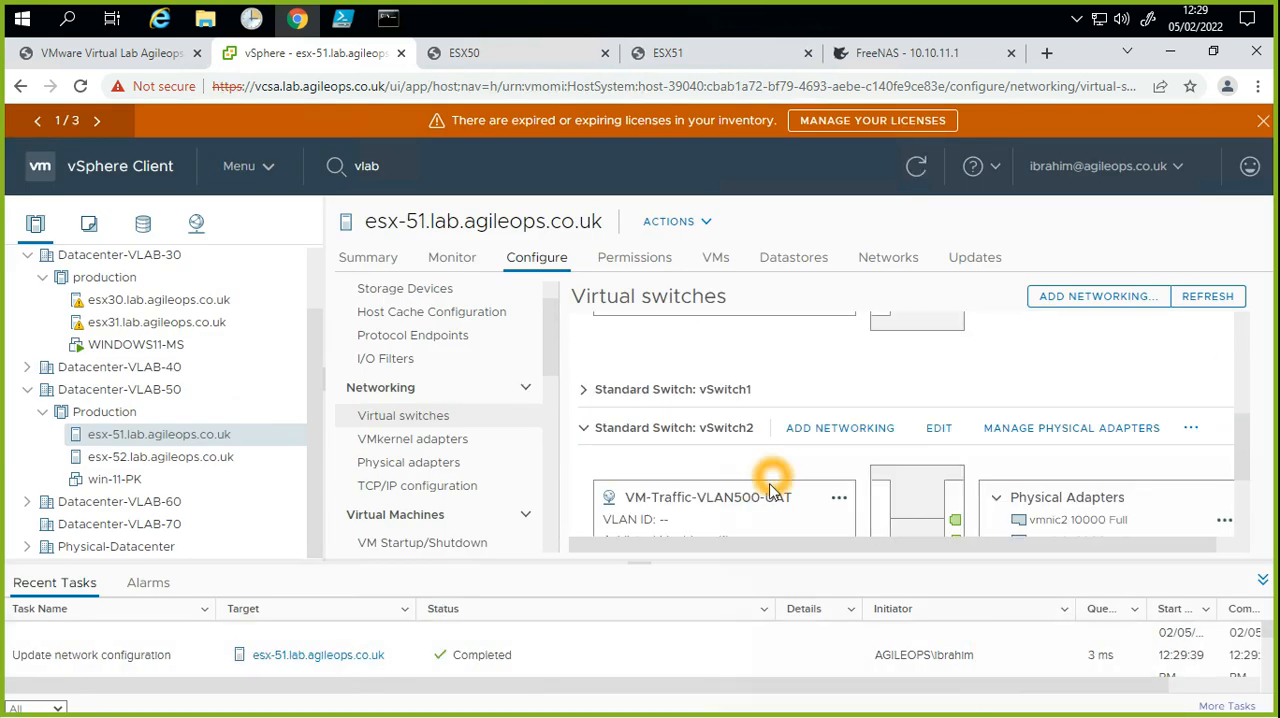
Step: Add a virtual machine port group labelled VM-Traffic-VLAN501-UAT with VLAN ID None (0) to the existing standard switch vSwitch2 on esx-51
scroll(800, 450, down, 1)
click(830, 335)
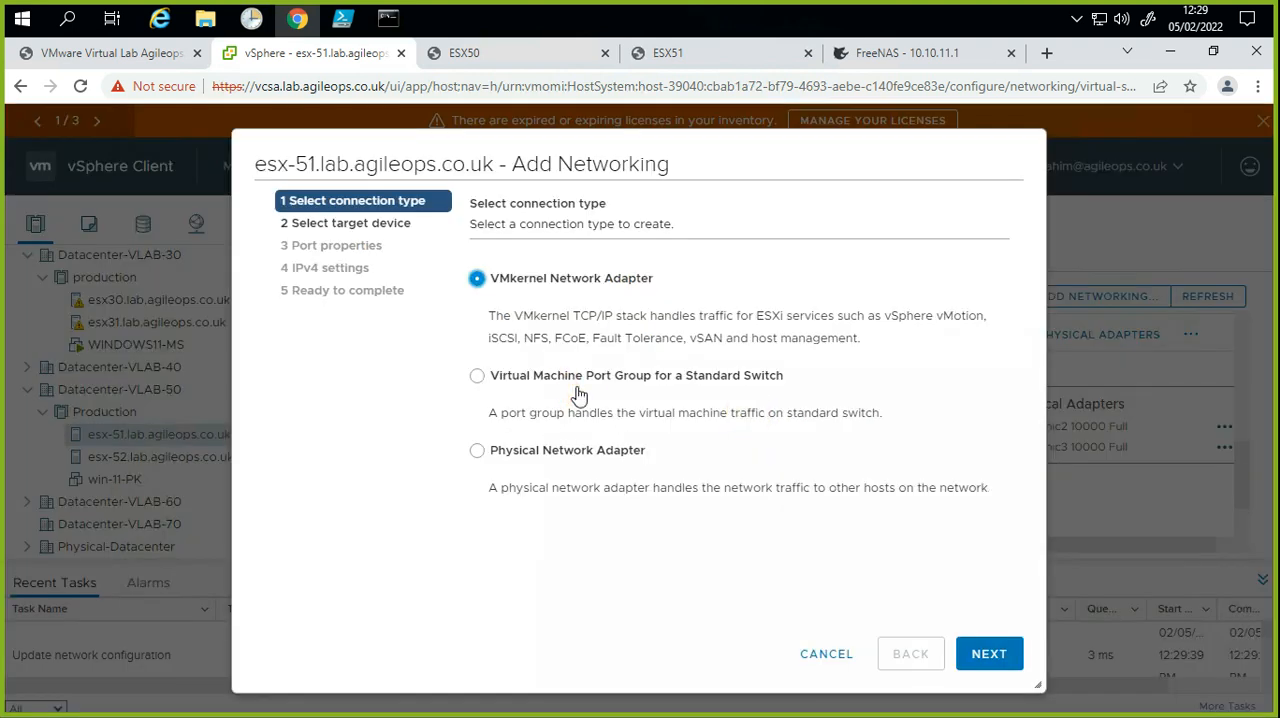
click(640, 376)
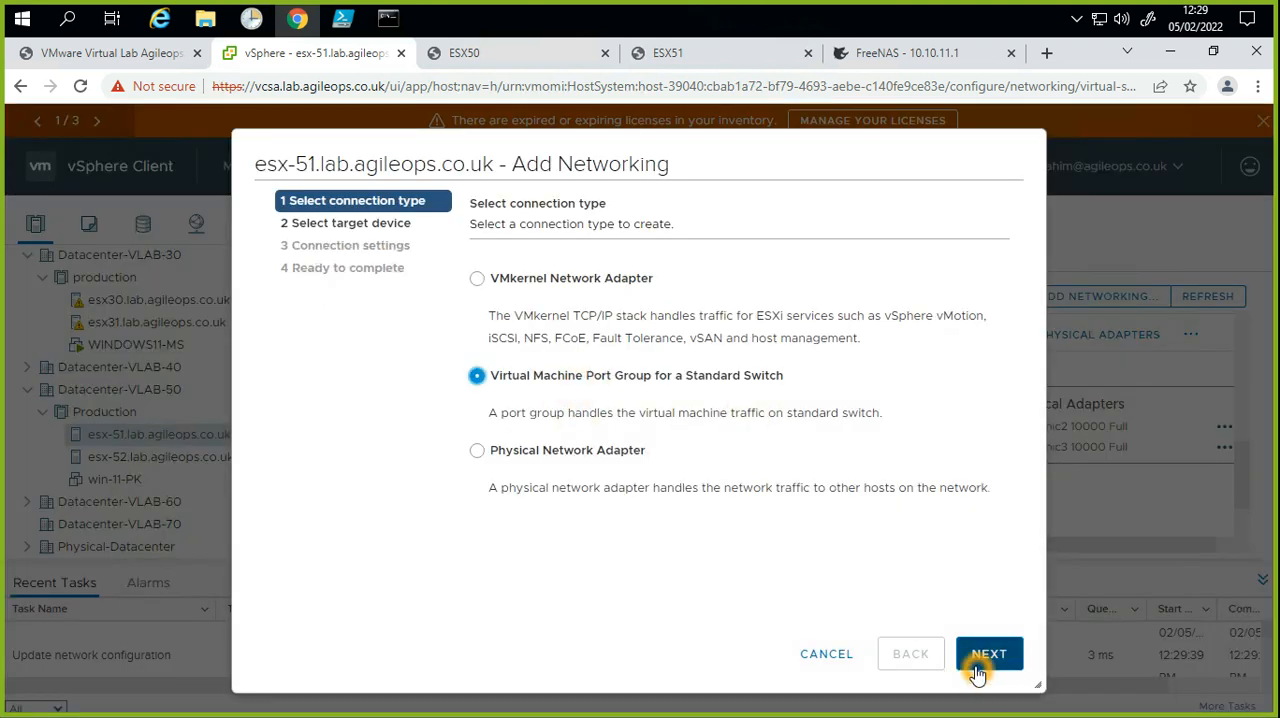
click(985, 660)
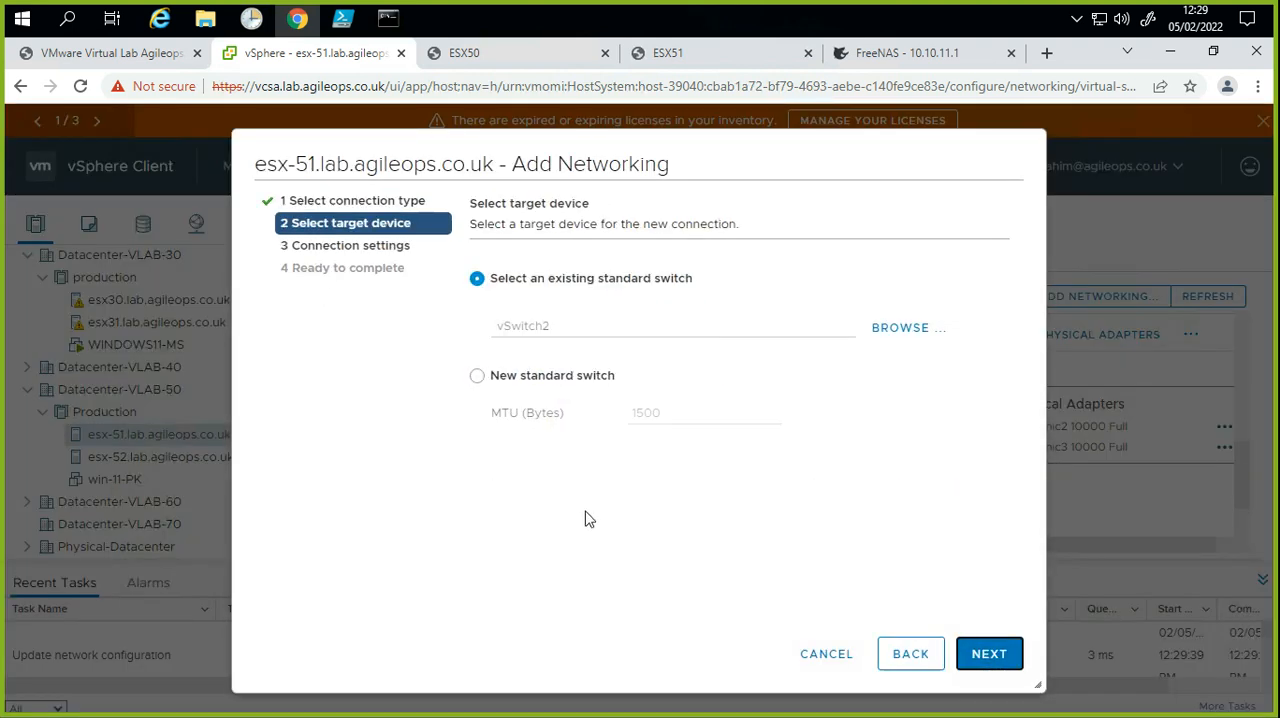
click(988, 650)
click(731, 268)
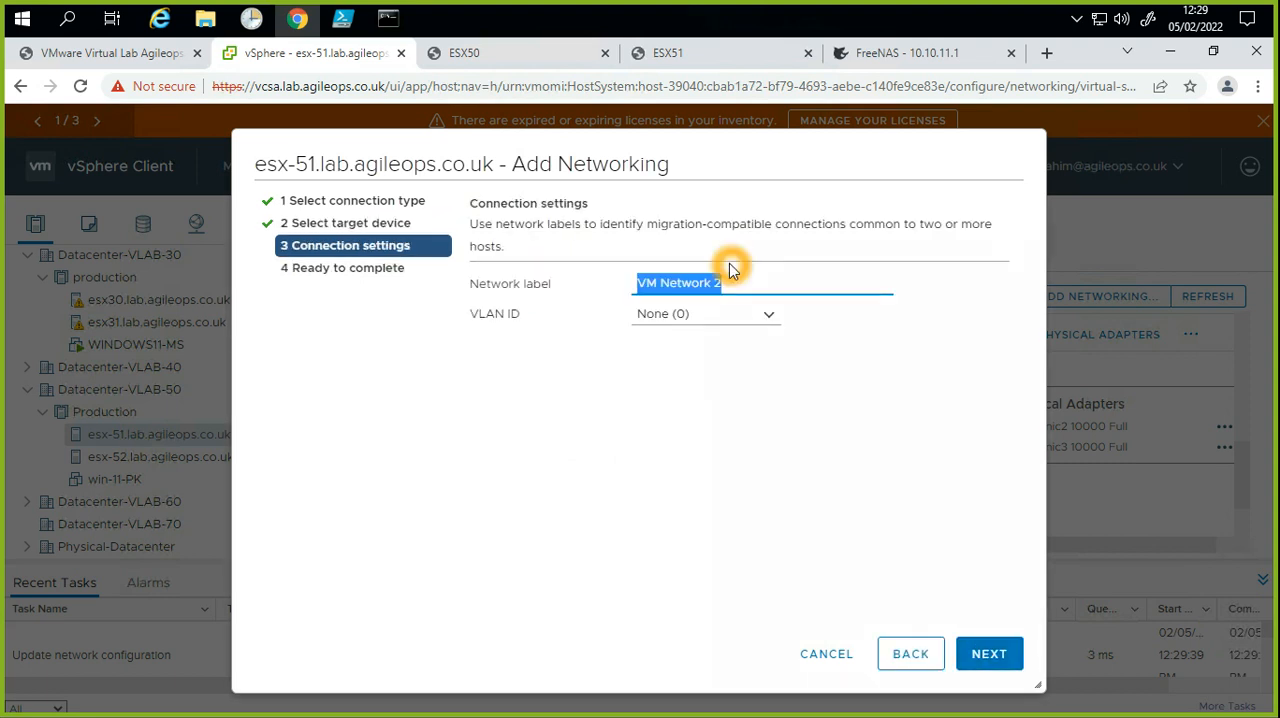
text(VM-Traffic-VLAN500-UAT)
click(691, 318)
click(766, 287)
click(680, 317)
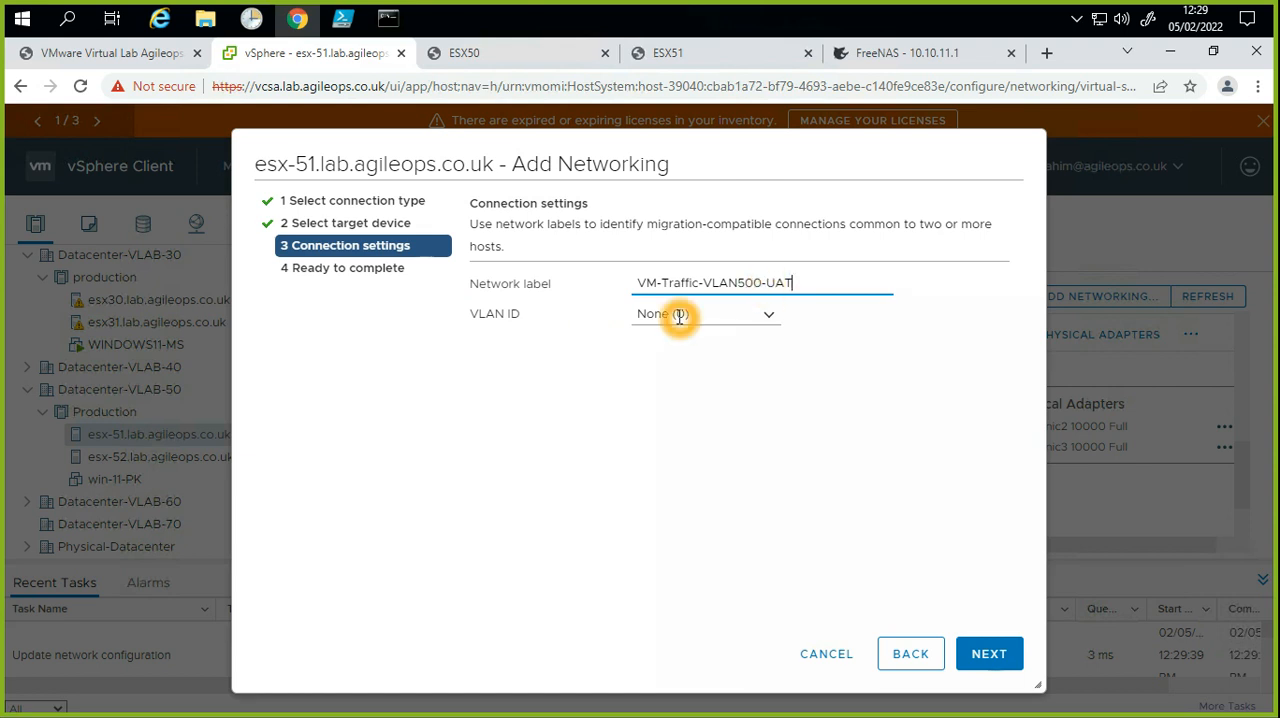
click(758, 289)
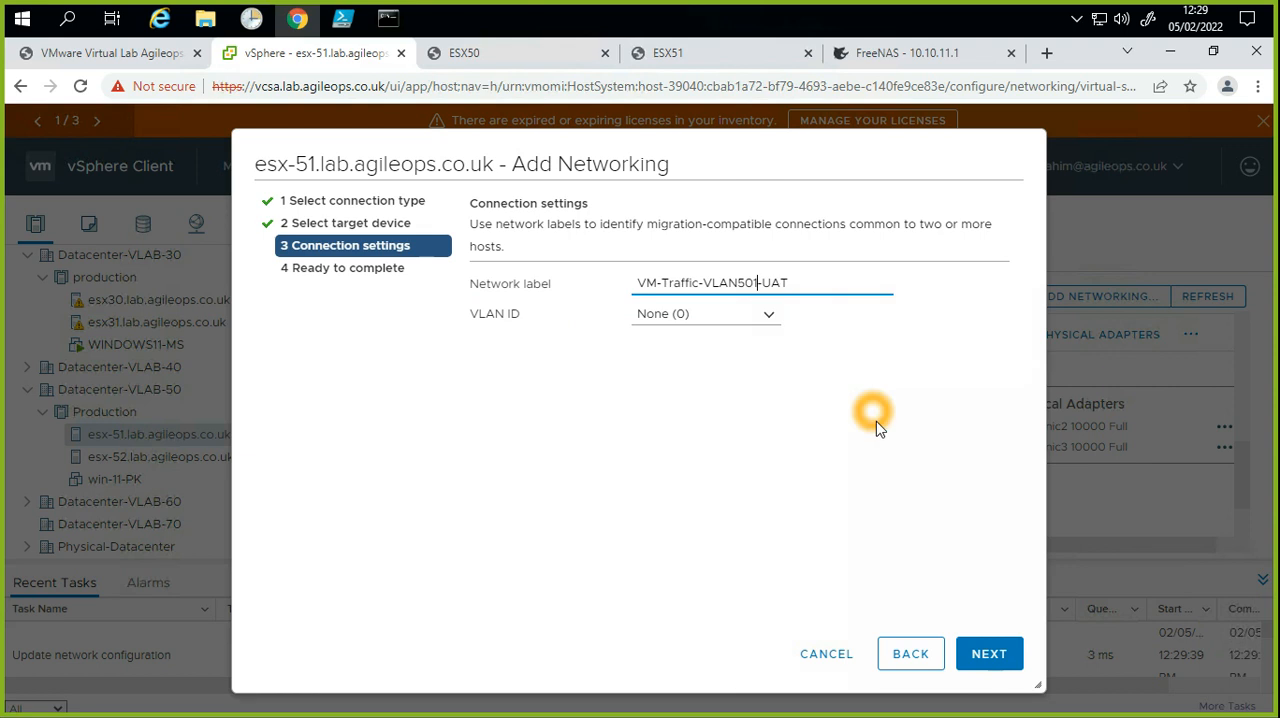
click(995, 654)
click(1000, 650)
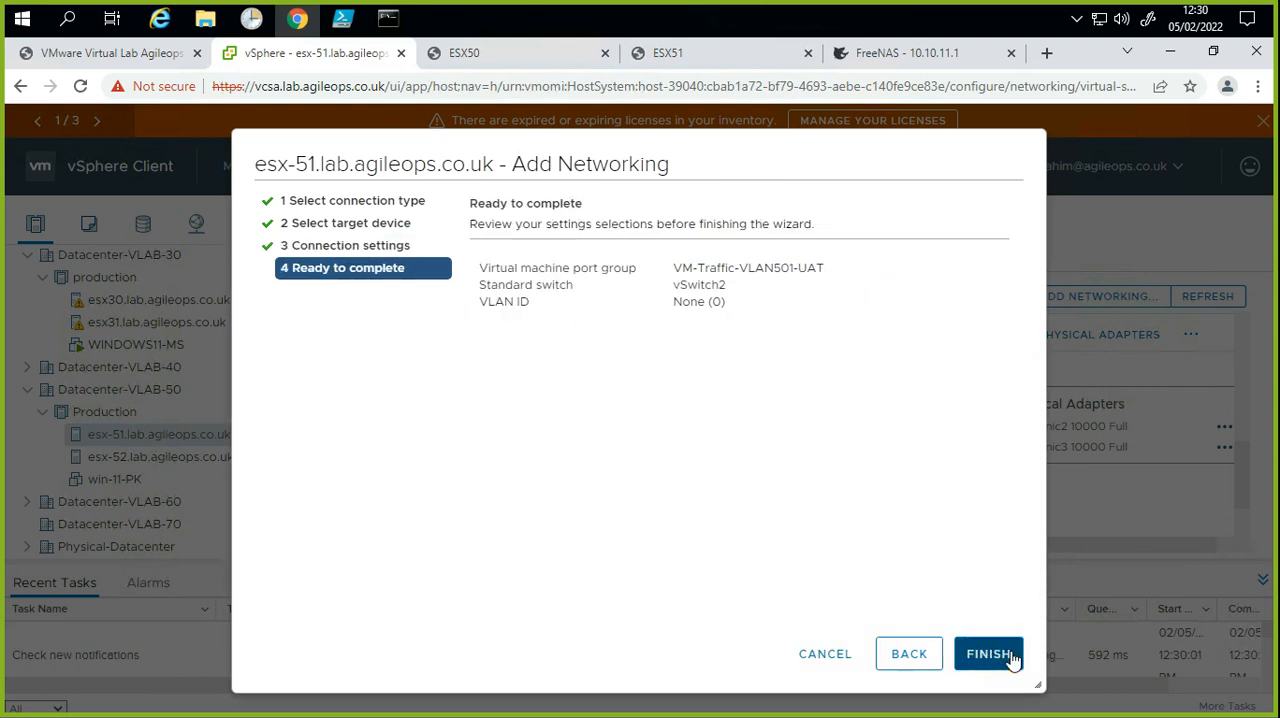
click(1010, 657)
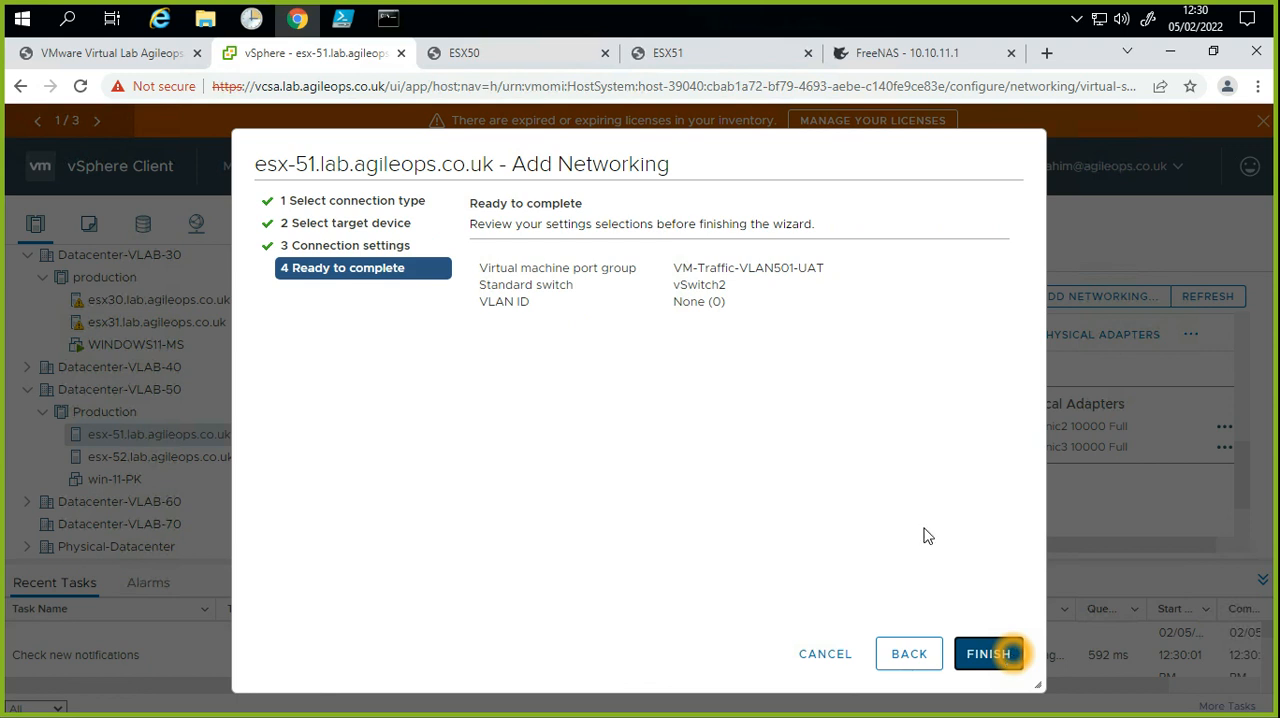
click(679, 294)
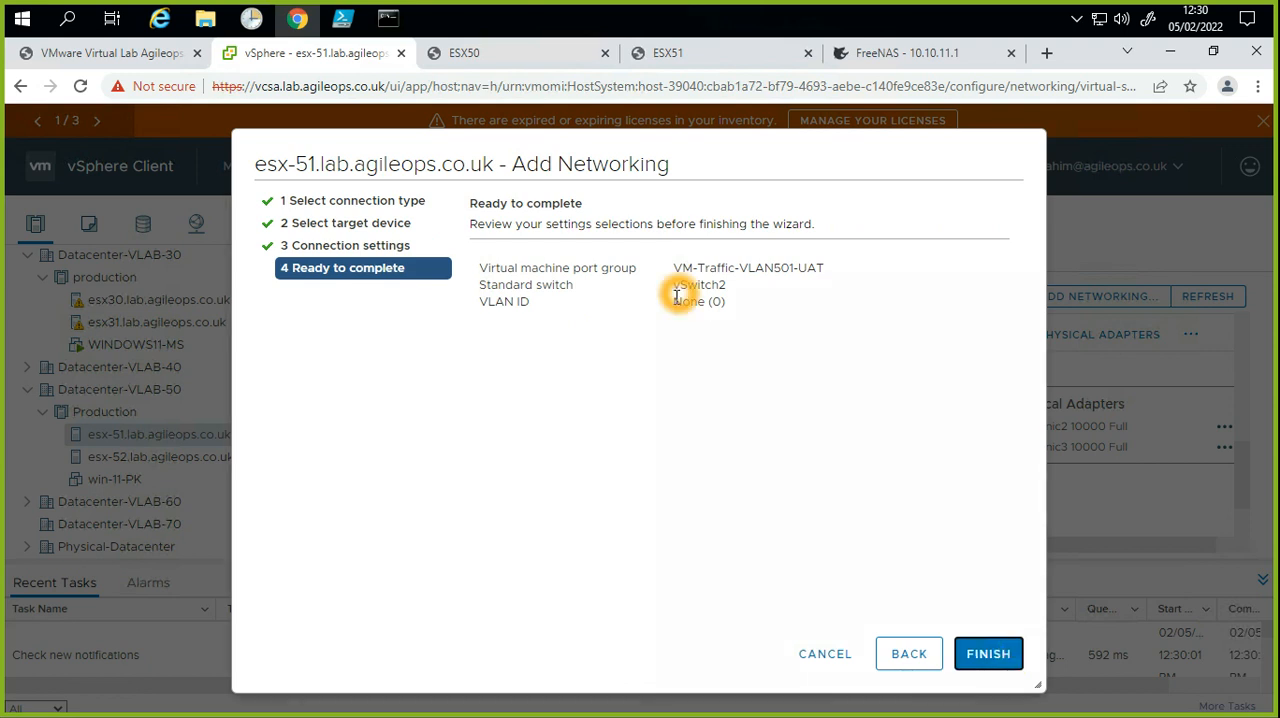
click(1015, 657)
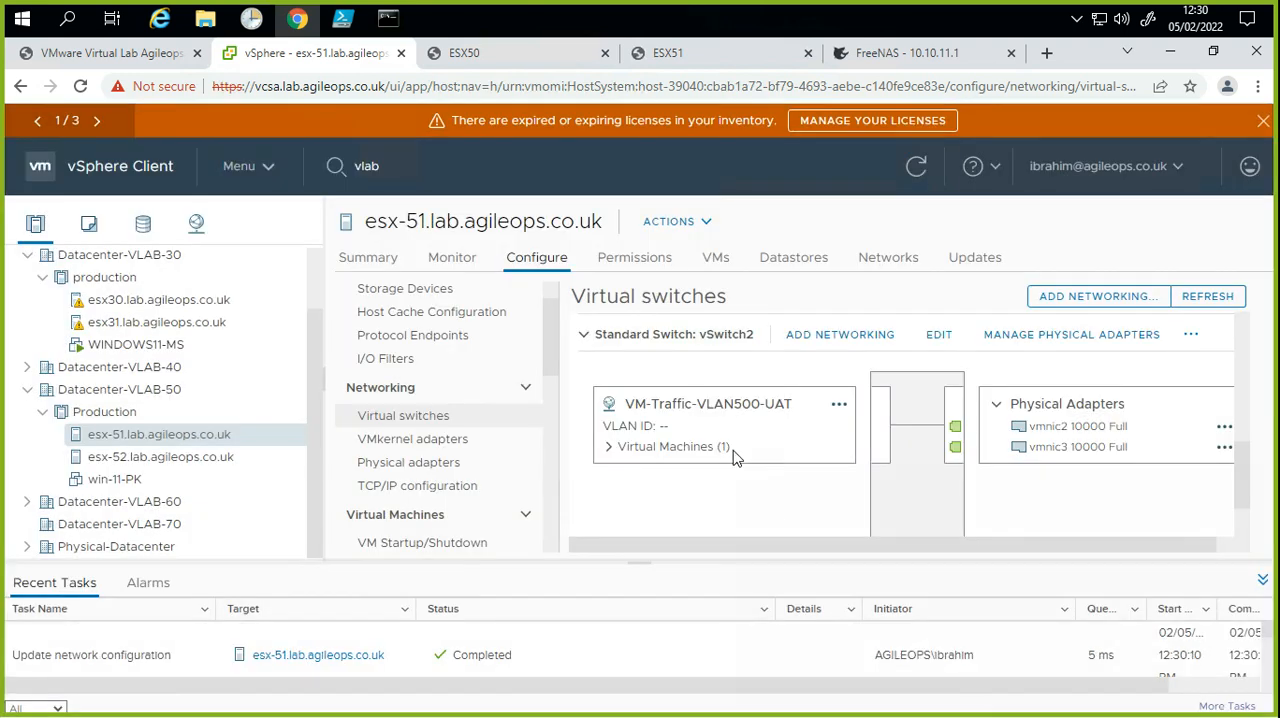
Step: Add a virtual machine port group labelled VM-Traffic-VLAN1001-Prod with VLAN ID None (0) to the existing standard switch vSwitch2 on esx-51
scroll(858, 426, down, 1)
click(851, 351)
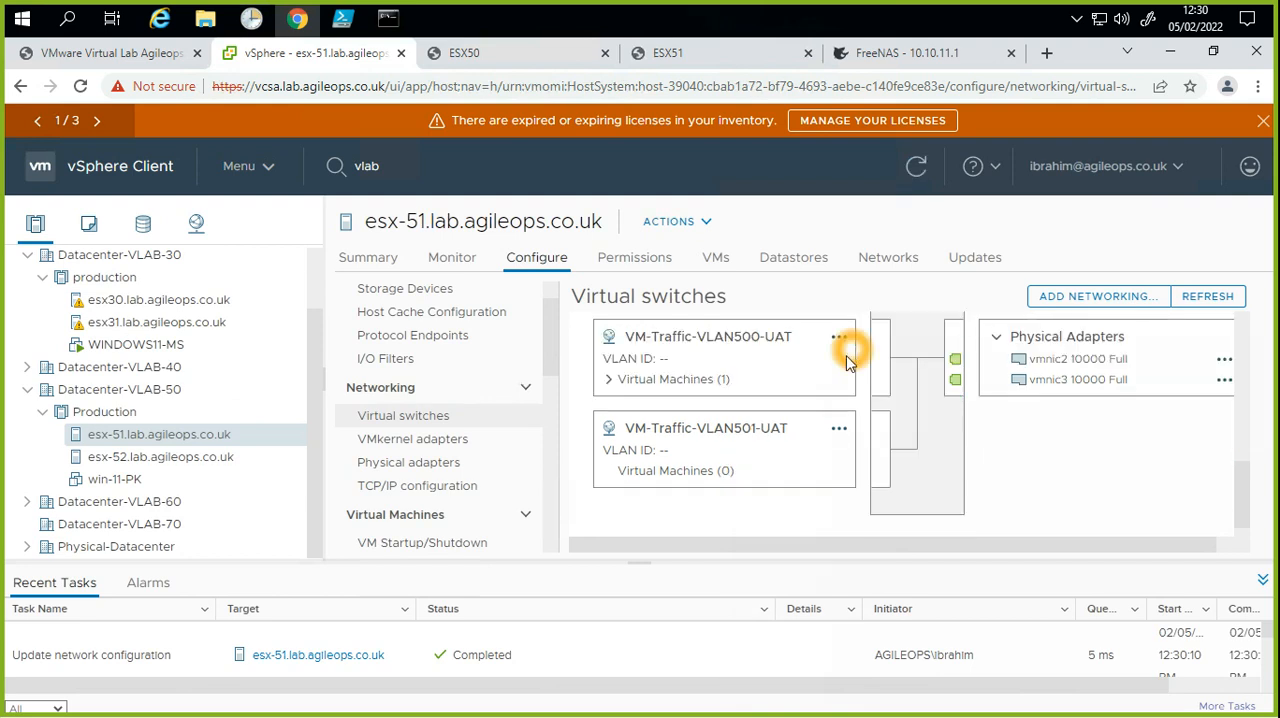
scroll(811, 462, down, 1)
click(812, 472)
scroll(797, 500, up, 1)
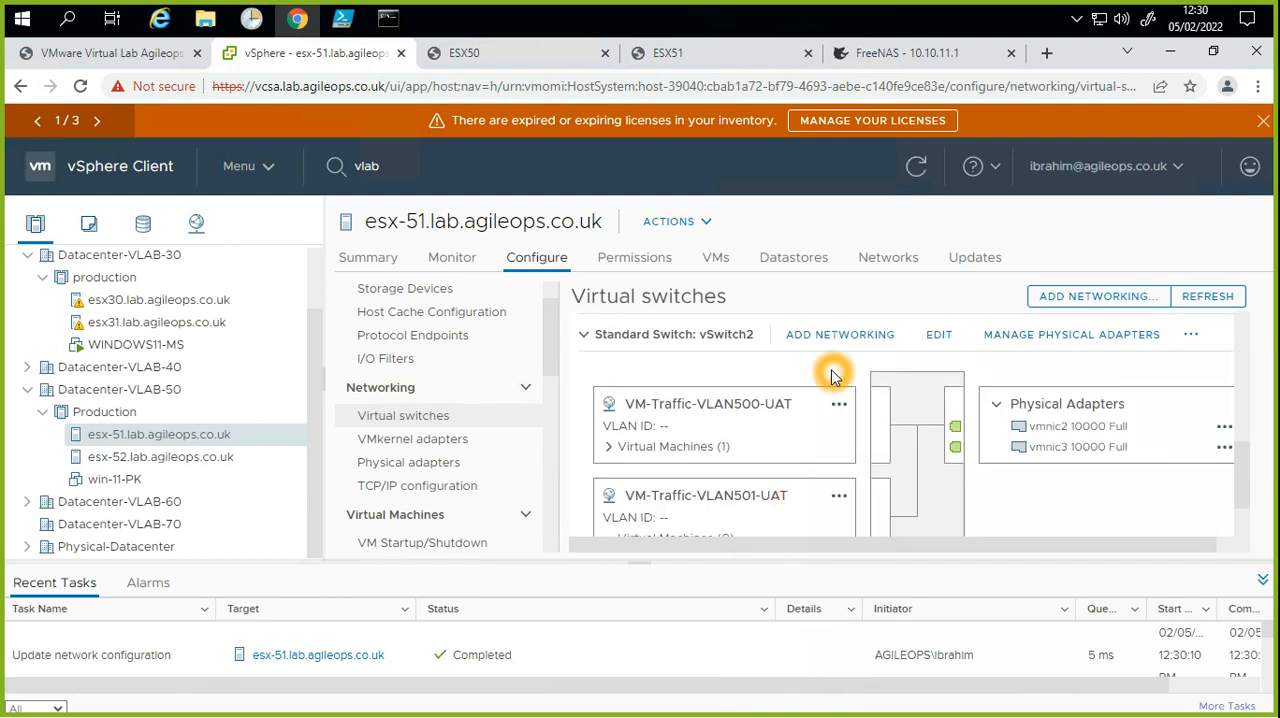
click(820, 335)
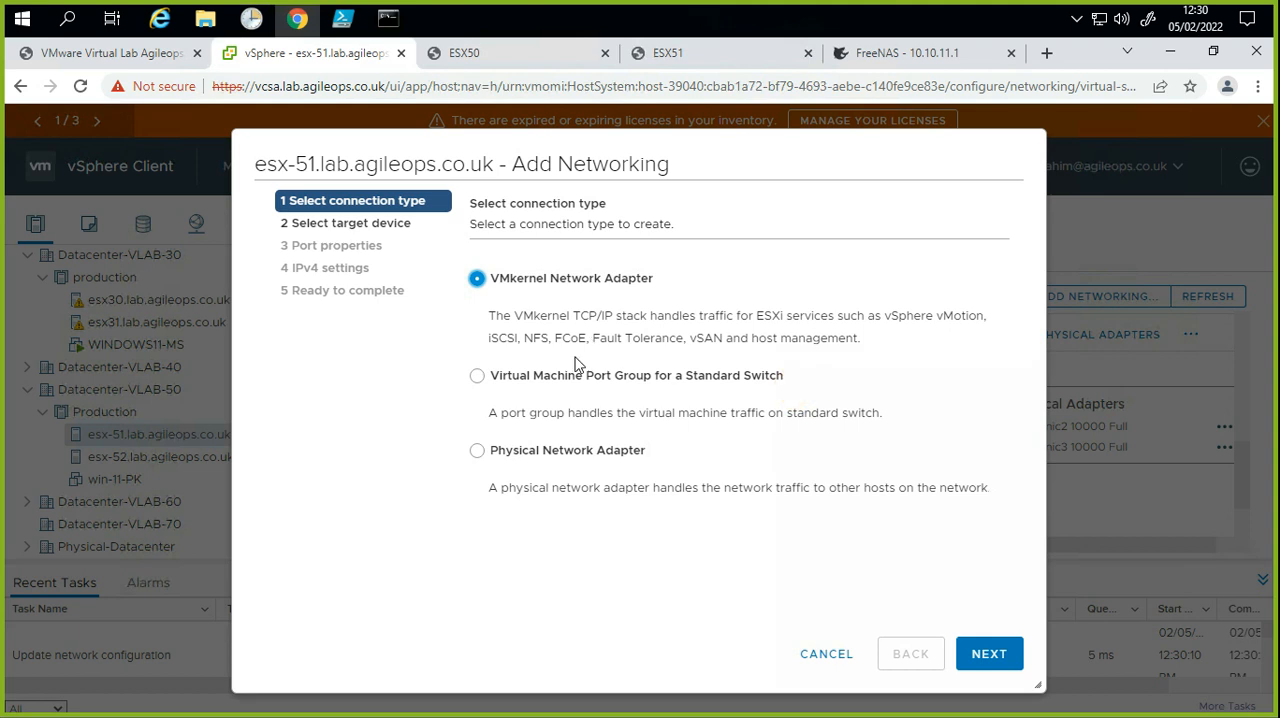
click(570, 462)
click(600, 380)
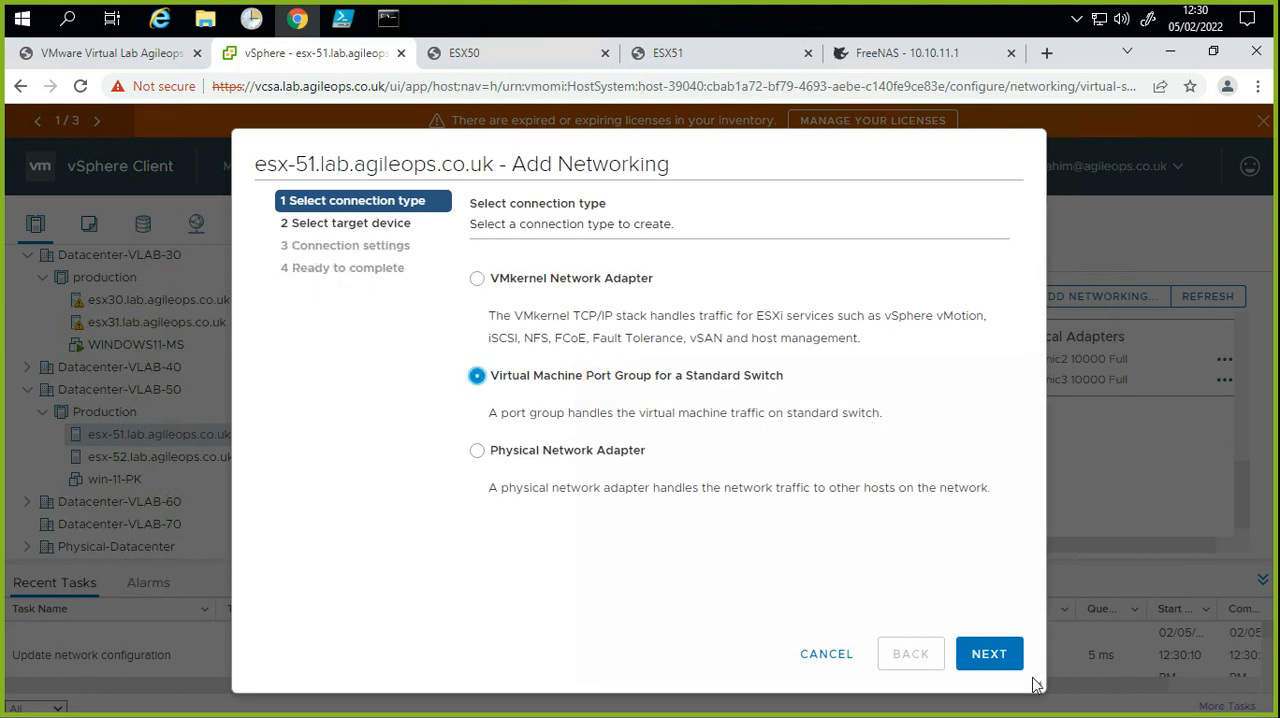
click(1012, 654)
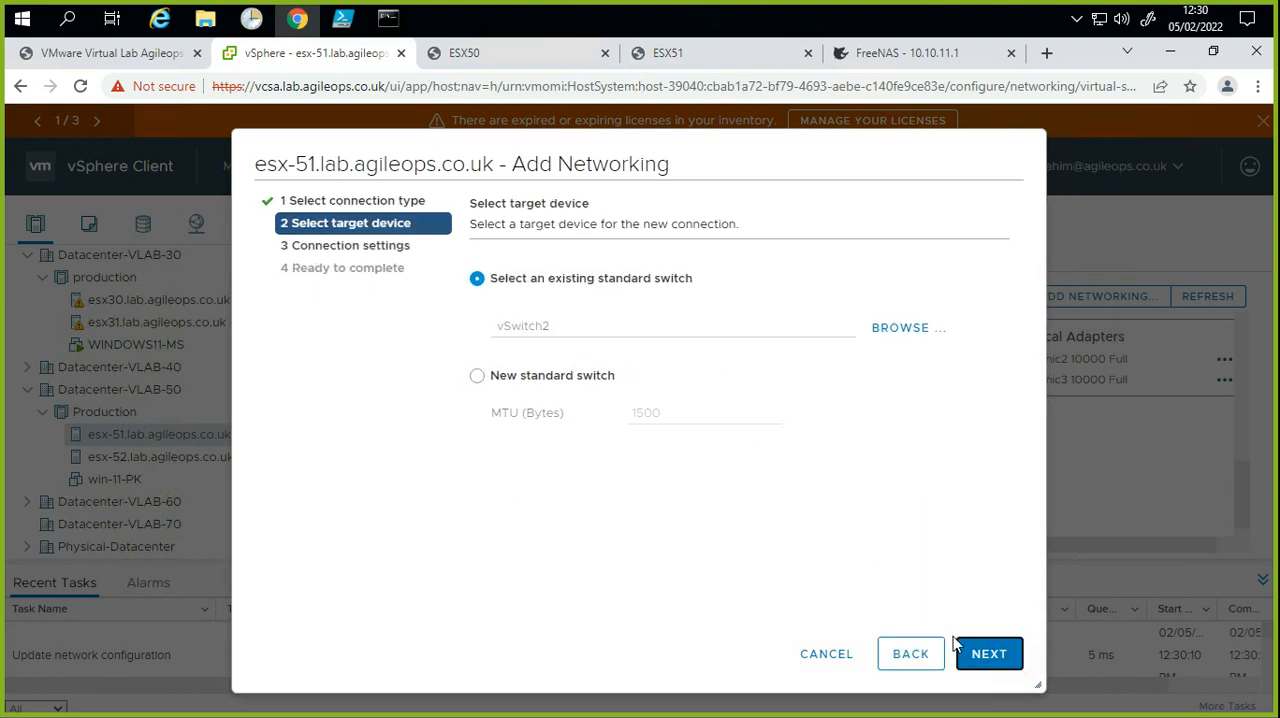
click(986, 652)
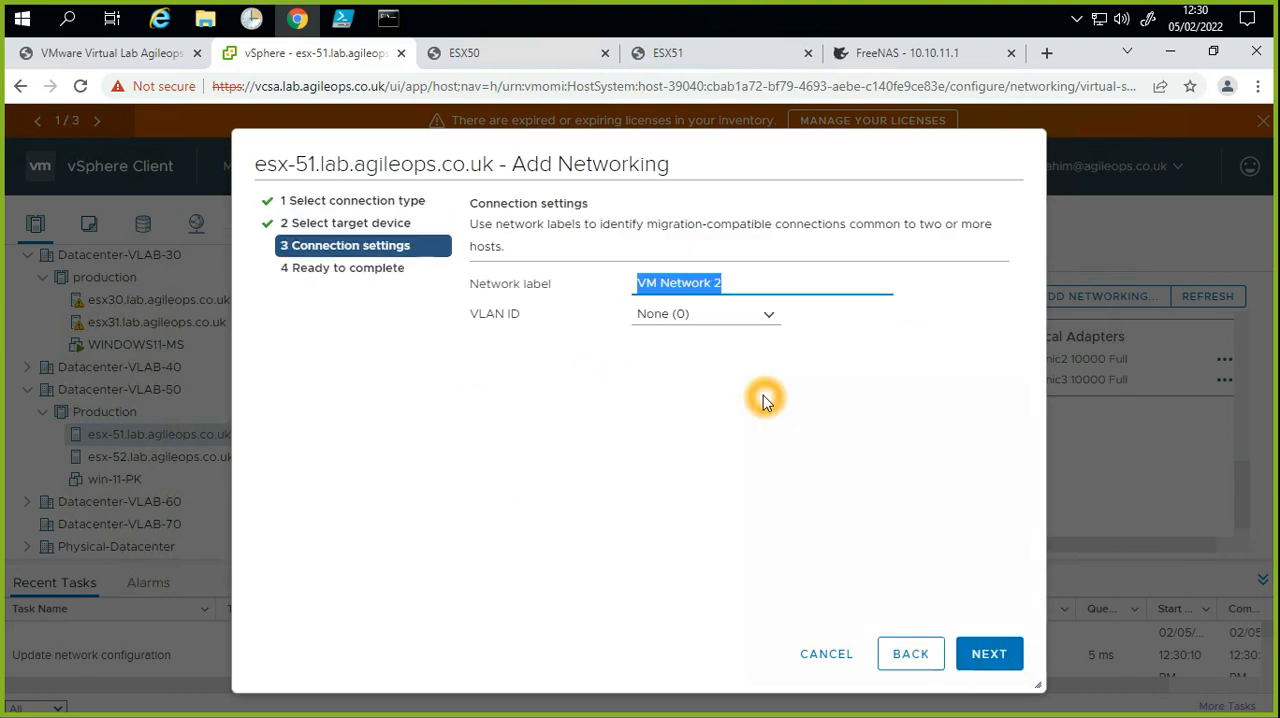
text(VM-Traffic-VLAN500-UAT)
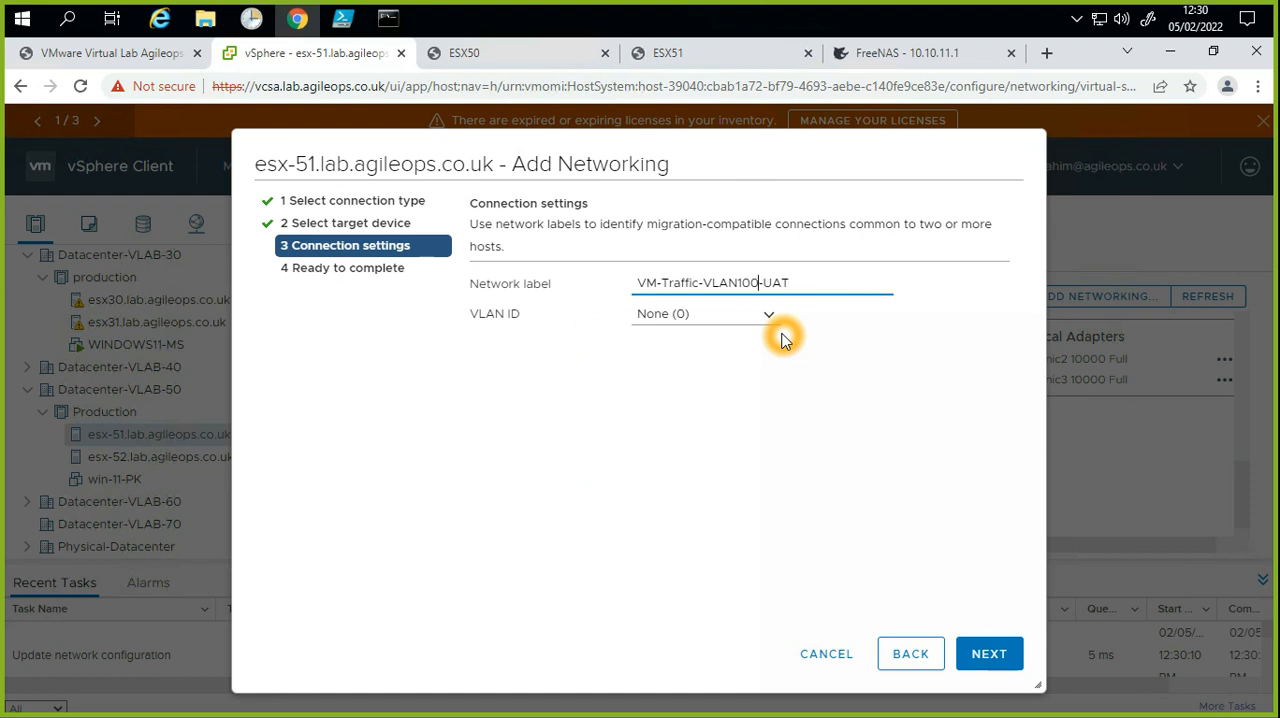
click(800, 284)
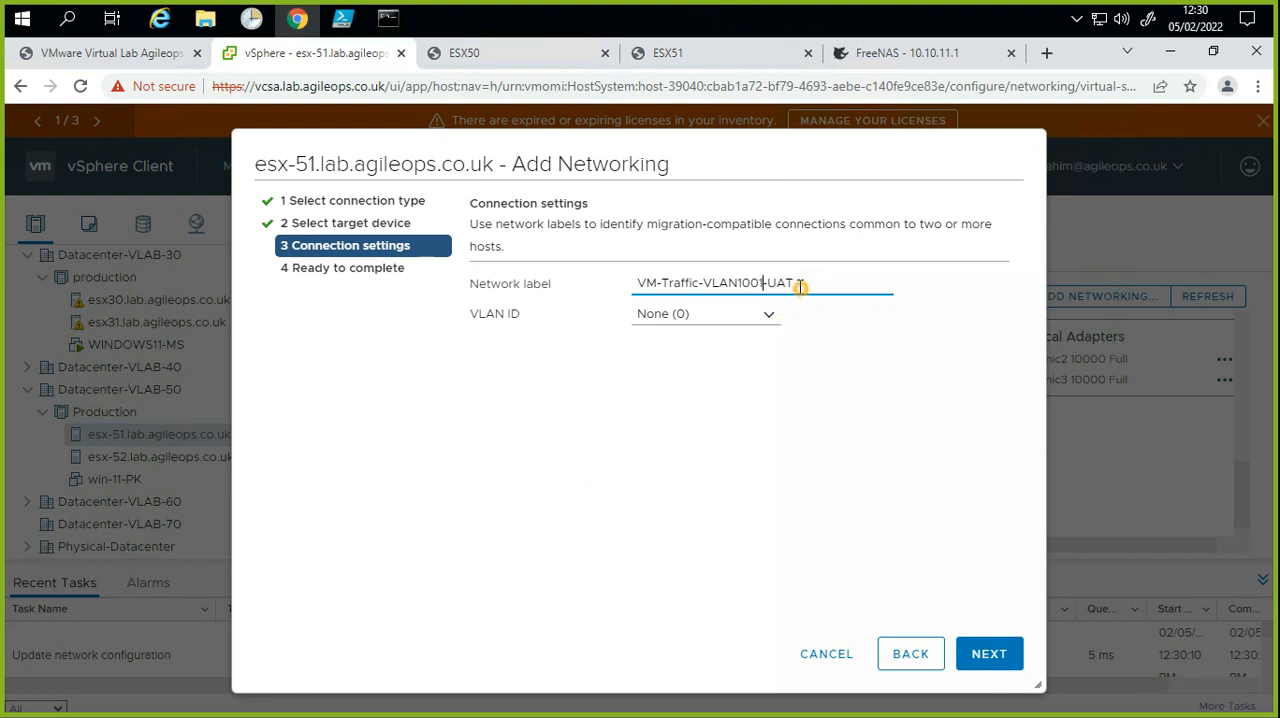
key(BackSpace)
drag(800, 283, 633, 266)
key(ctrl+c)
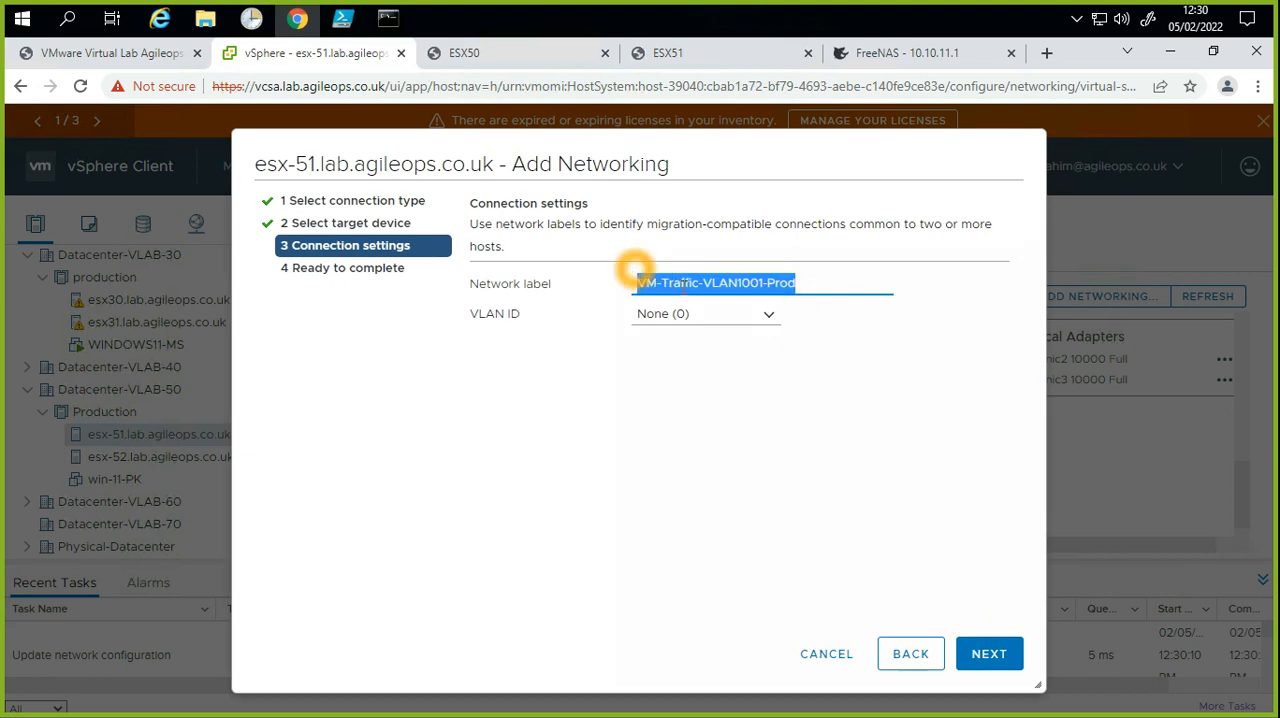
click(1005, 655)
click(992, 654)
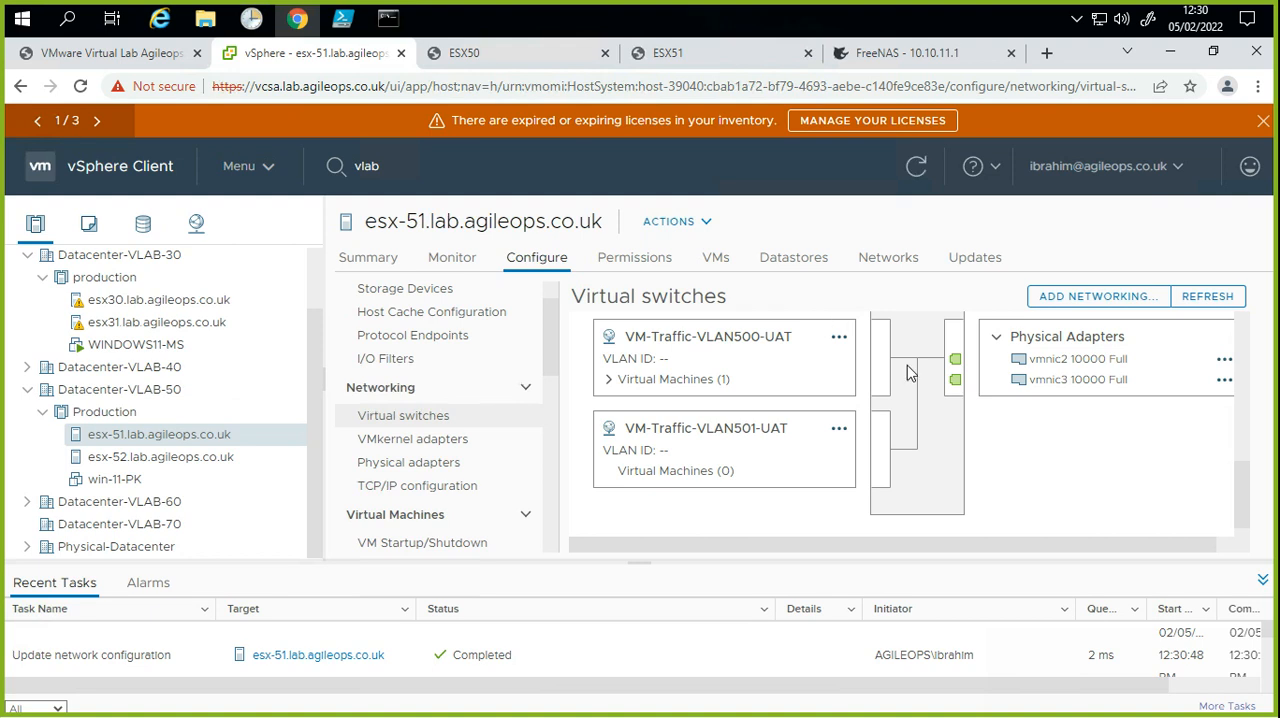
click(1080, 296)
click(1079, 305)
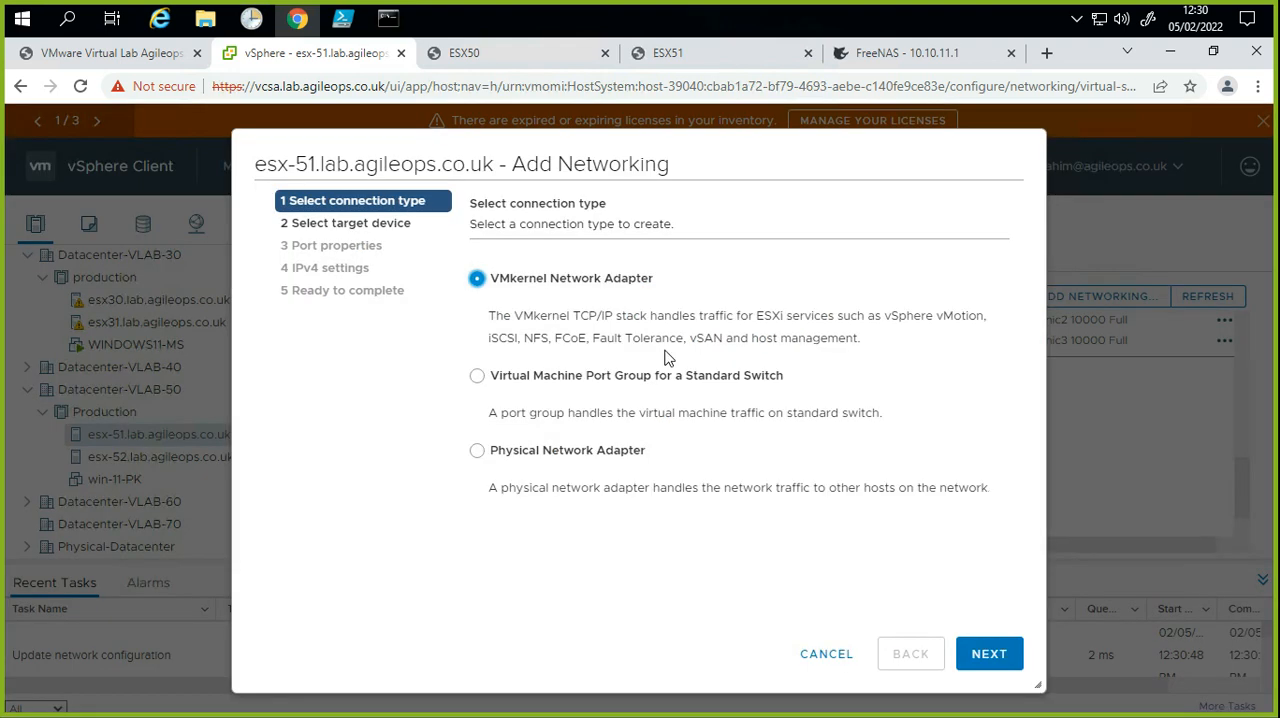
click(685, 381)
click(988, 651)
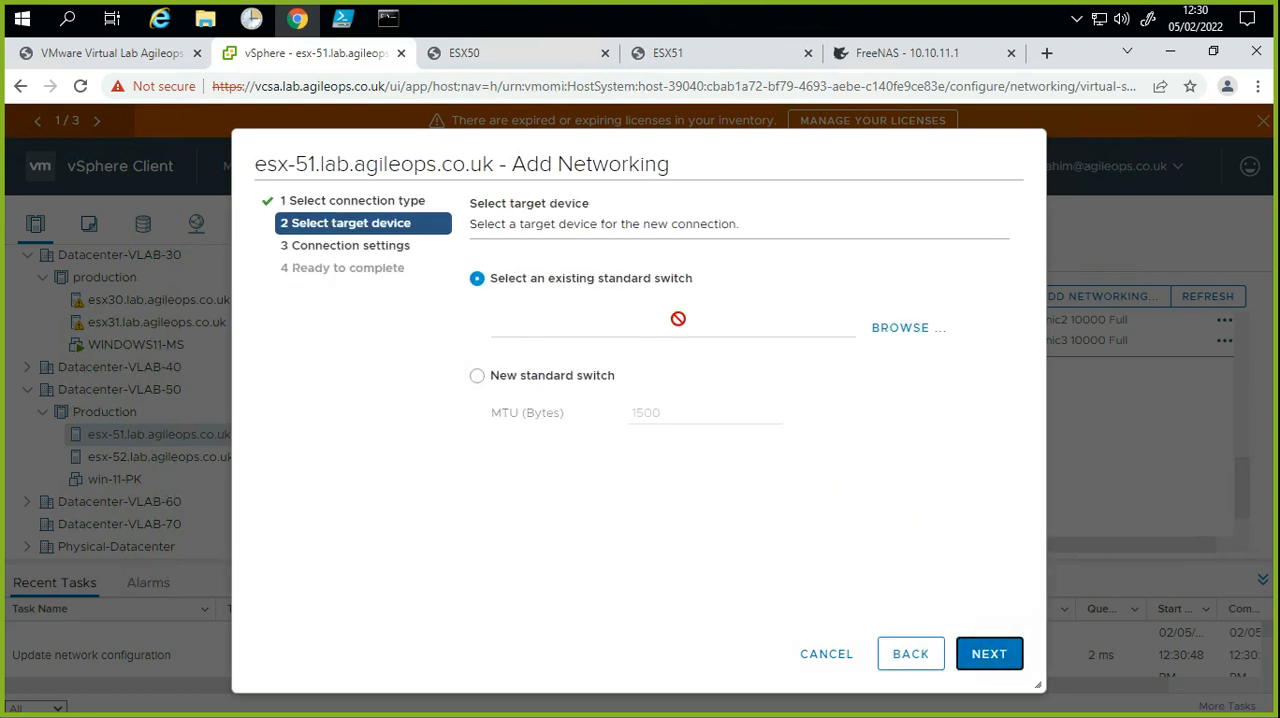
click(830, 653)
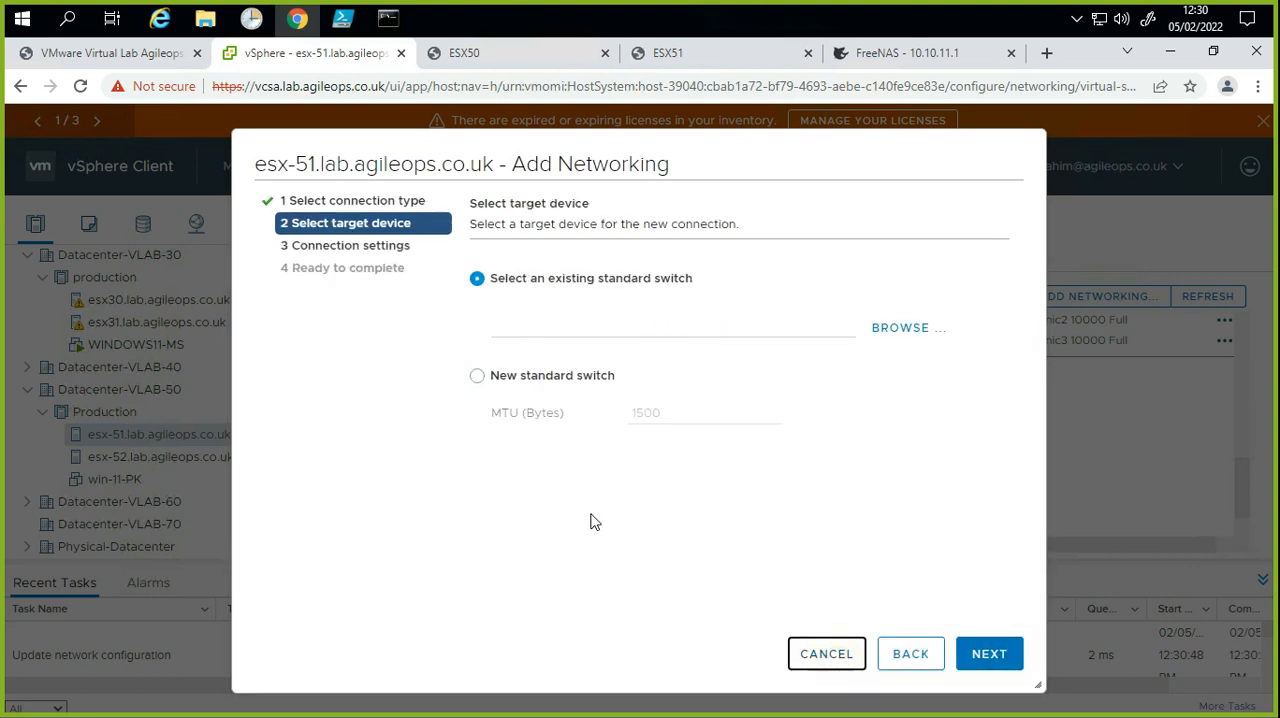
Step: Configure a new virtual machine port group on vSwitch2 of esx-51, labelled VM-Traffic-VLAN1002-Prod with VLAN ID 1002, up to its summary
scroll(797, 527, up, 3)
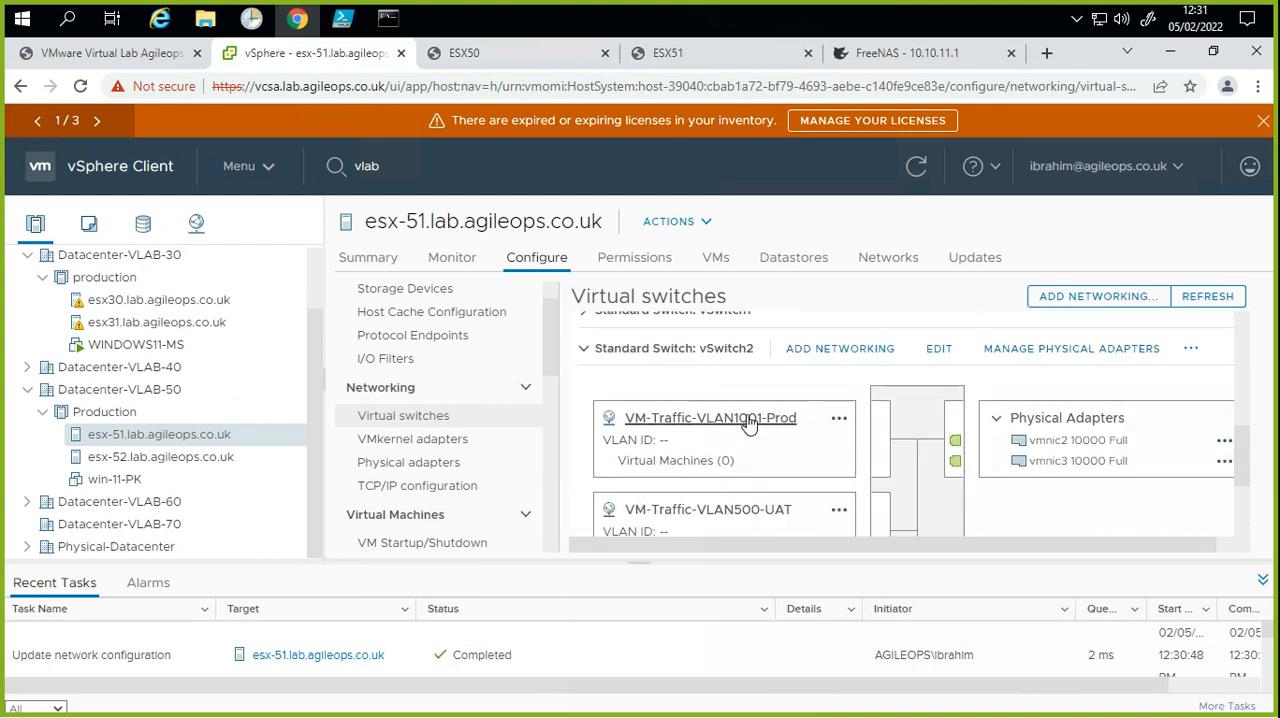
click(832, 361)
click(645, 374)
click(990, 656)
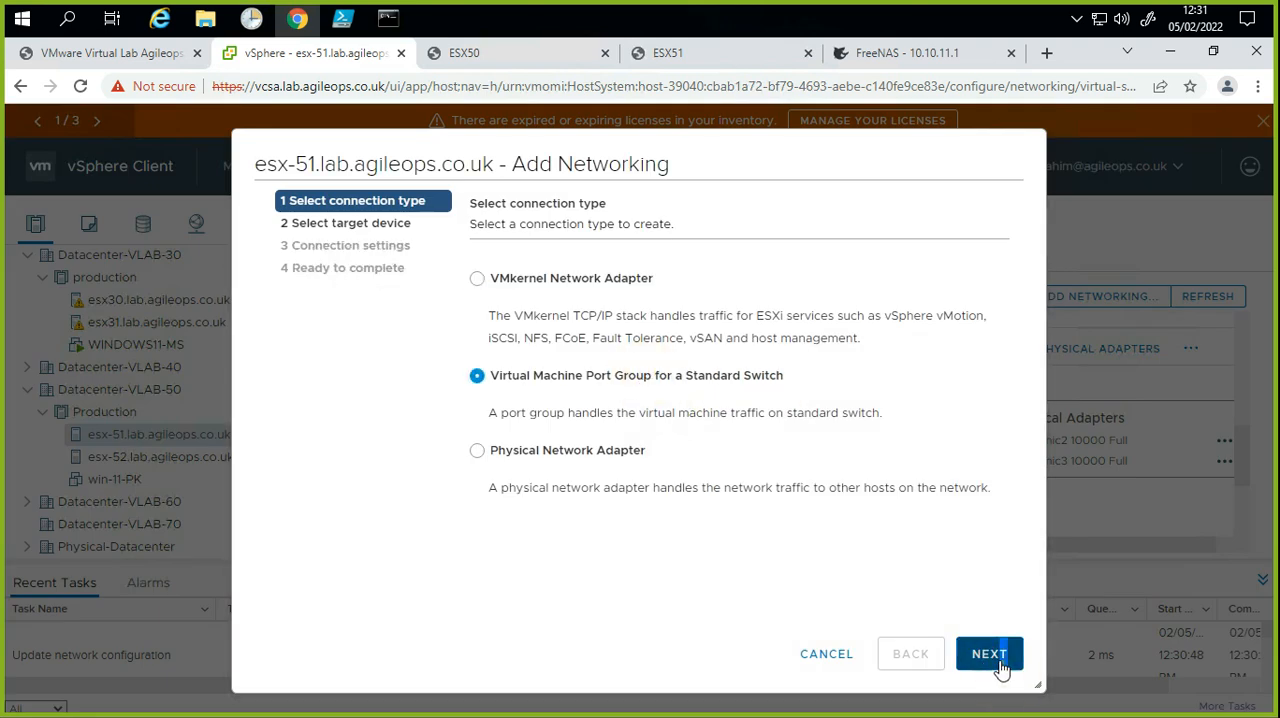
click(893, 329)
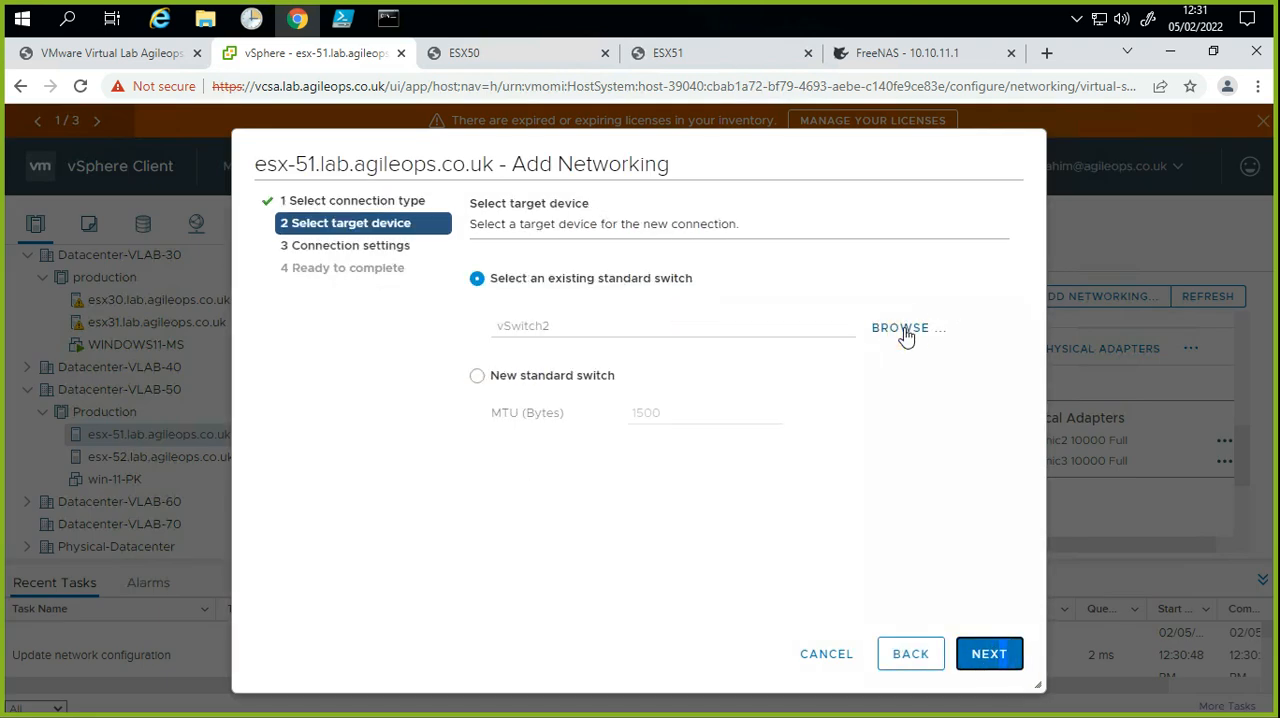
click(990, 653)
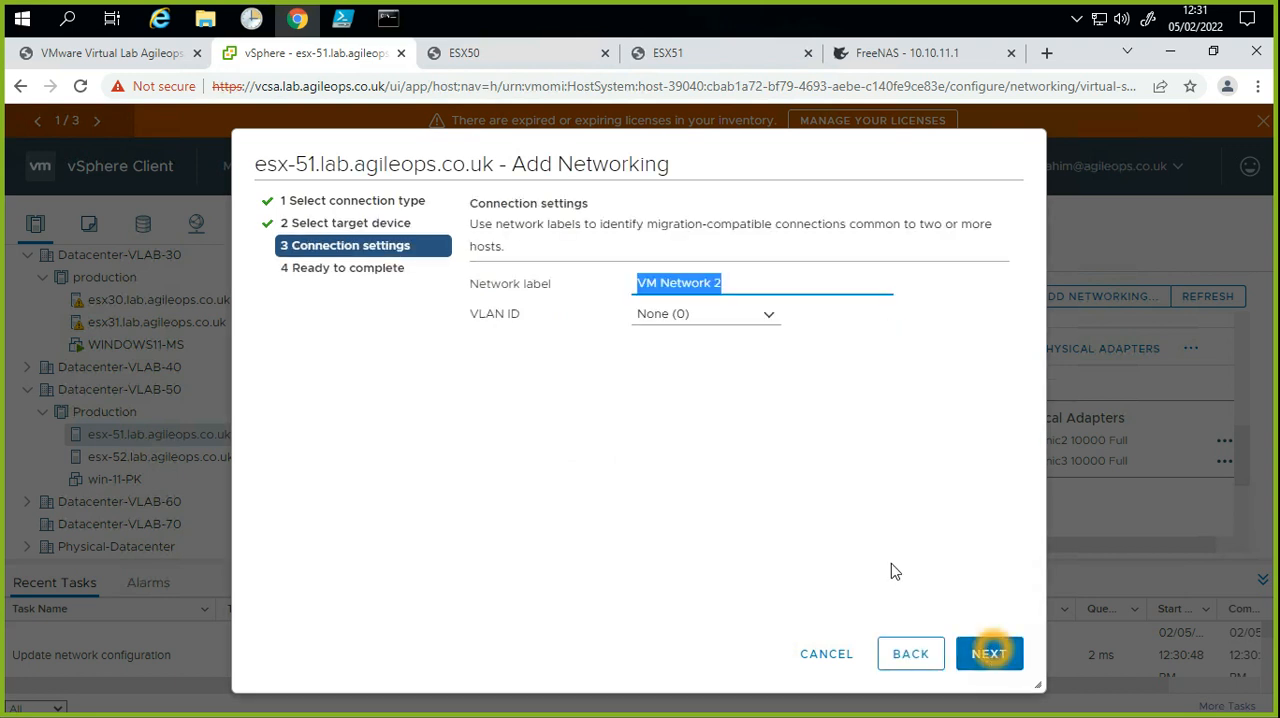
key(ctrl+v)
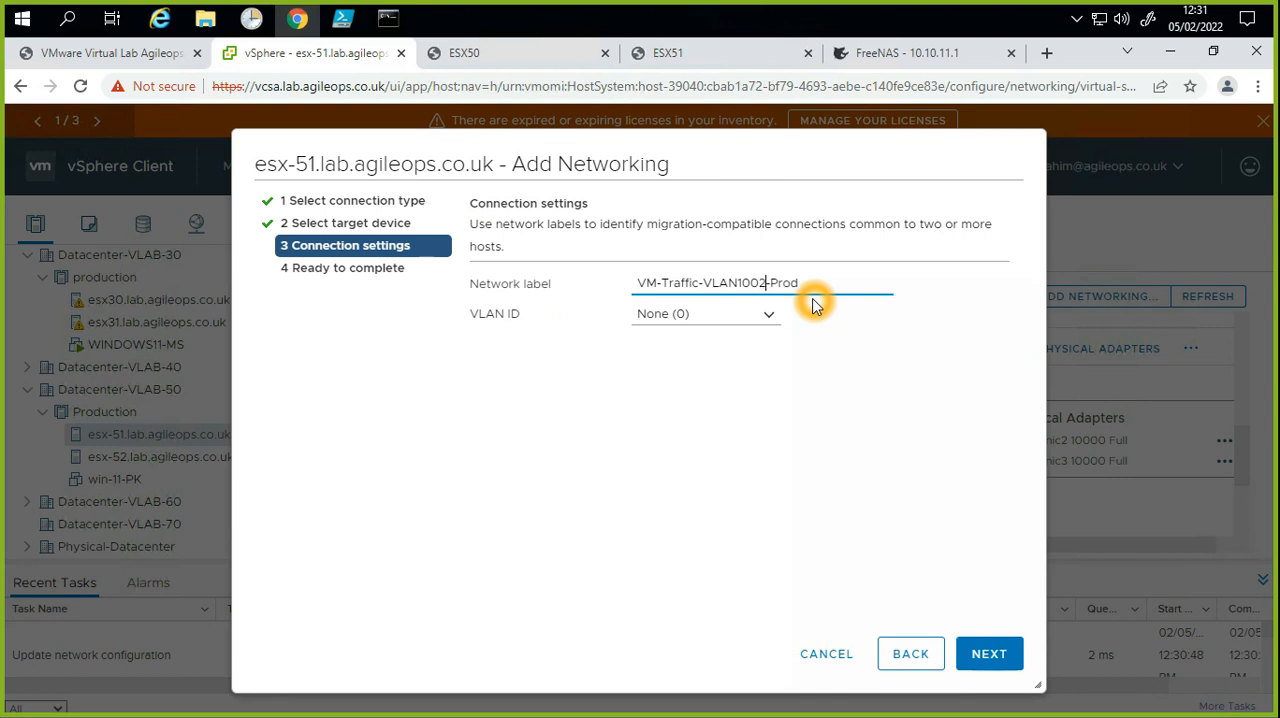
click(716, 317)
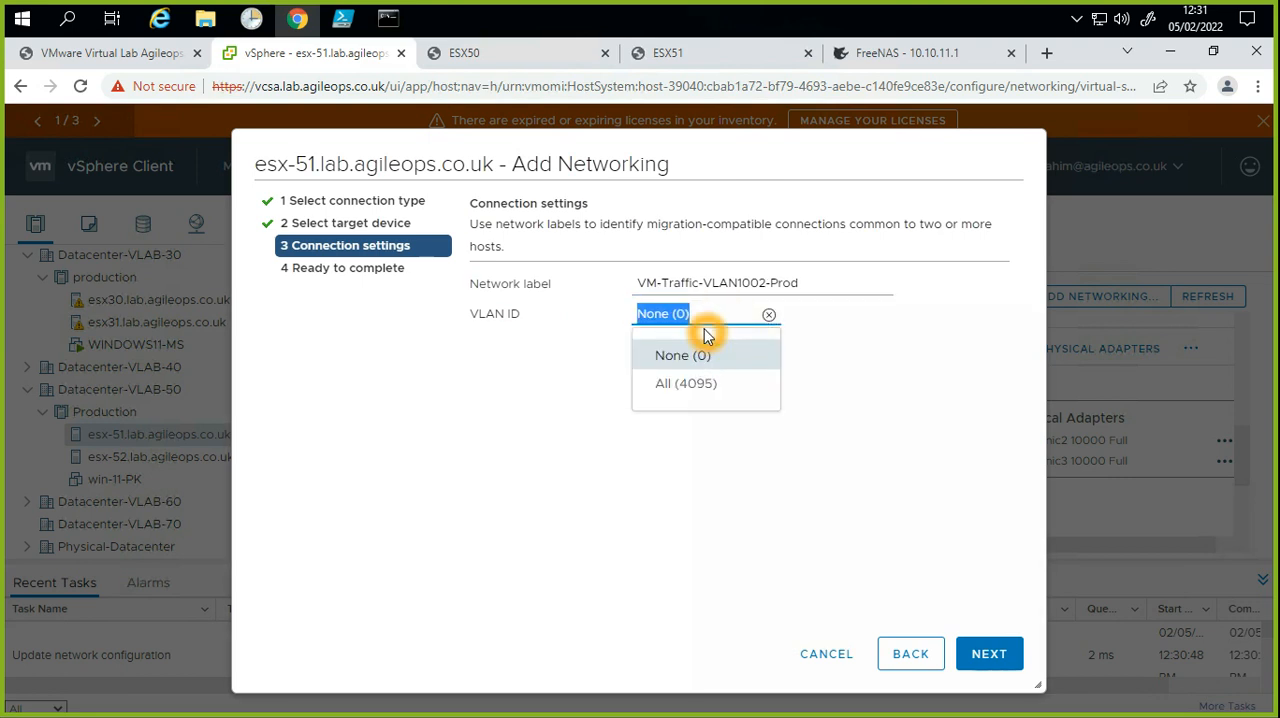
key(BackSpace)
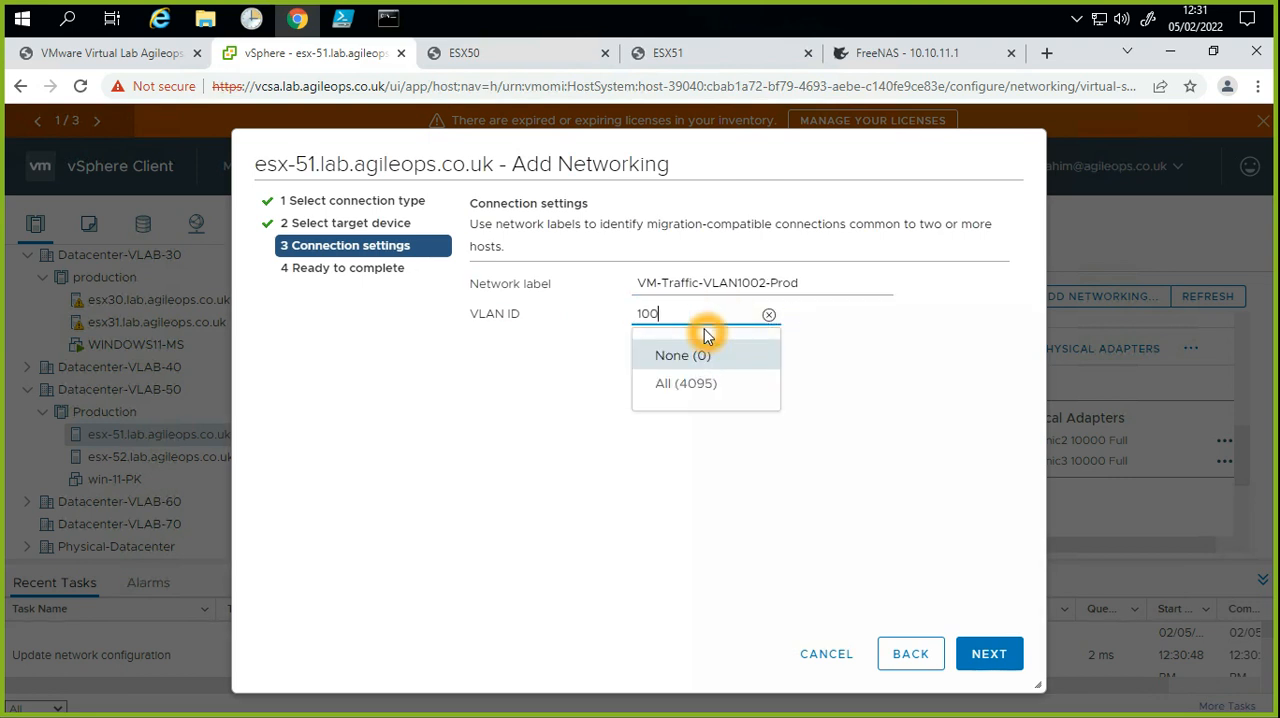
click(980, 434)
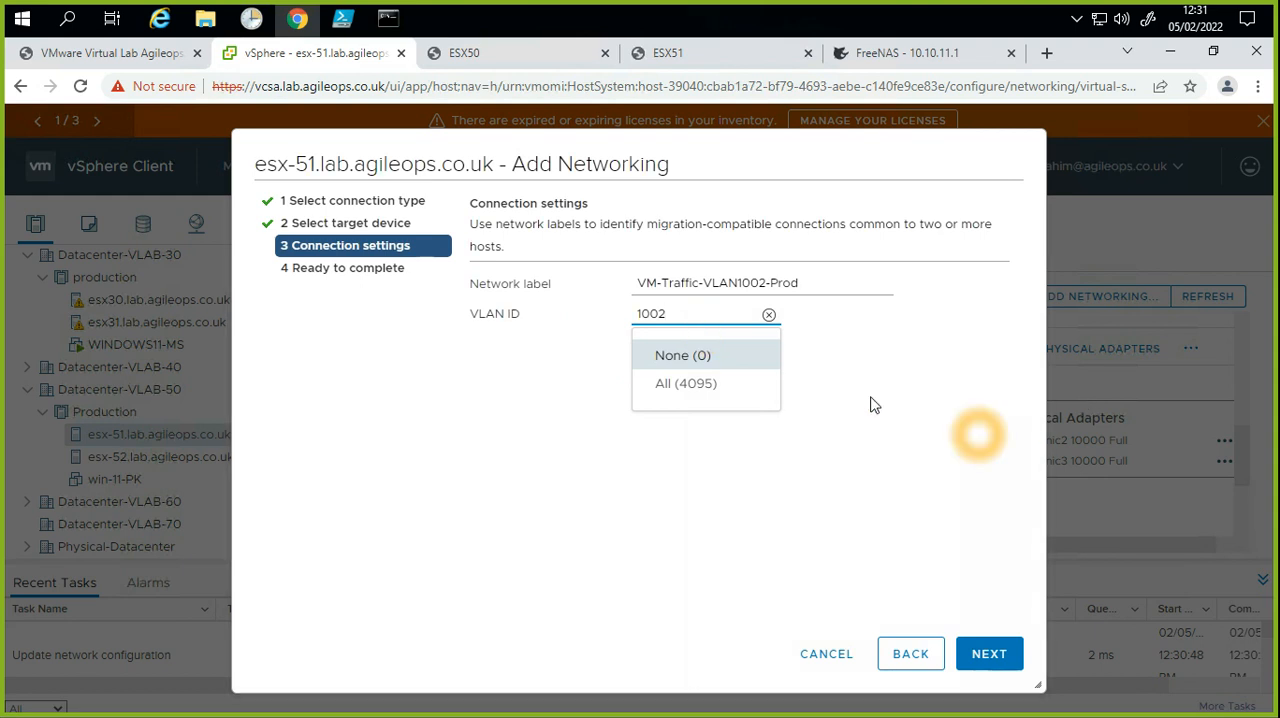
click(989, 645)
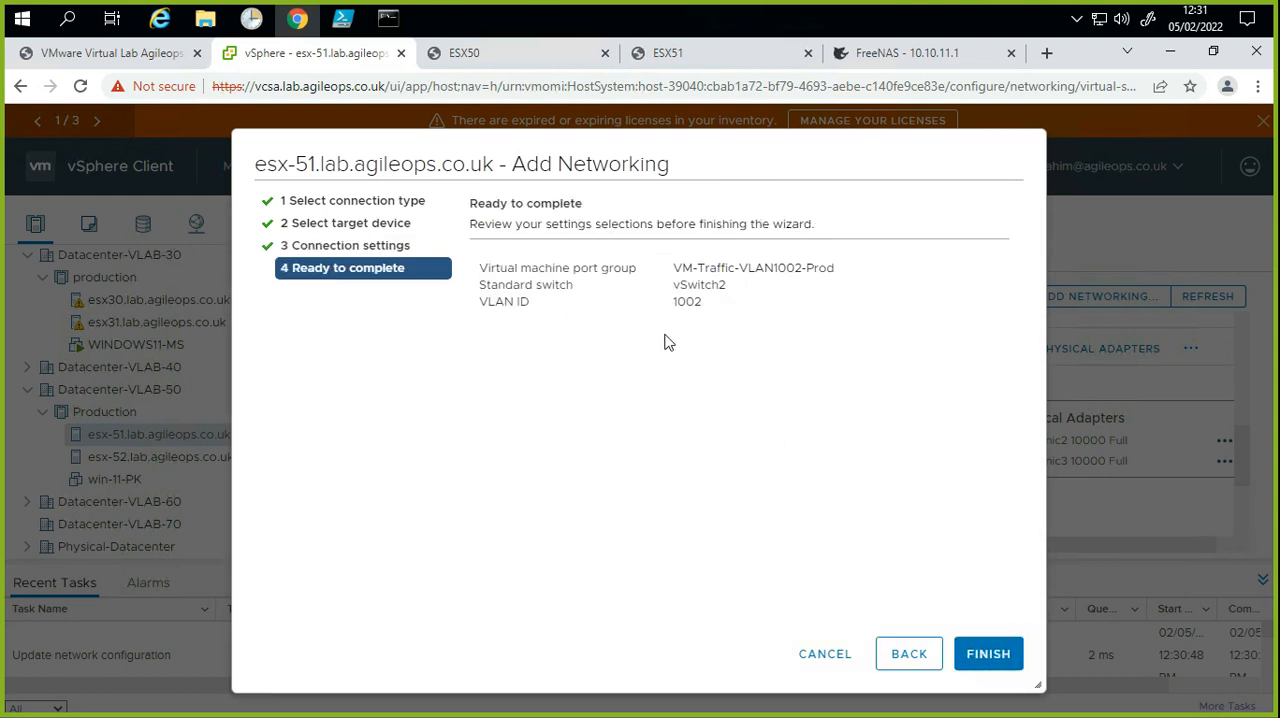
Step: Set the VLAN ID of the new VM-Traffic-VLAN1002-Prod port group to None (0) and finish adding it to vSwitch2
drag(778, 270, 825, 274)
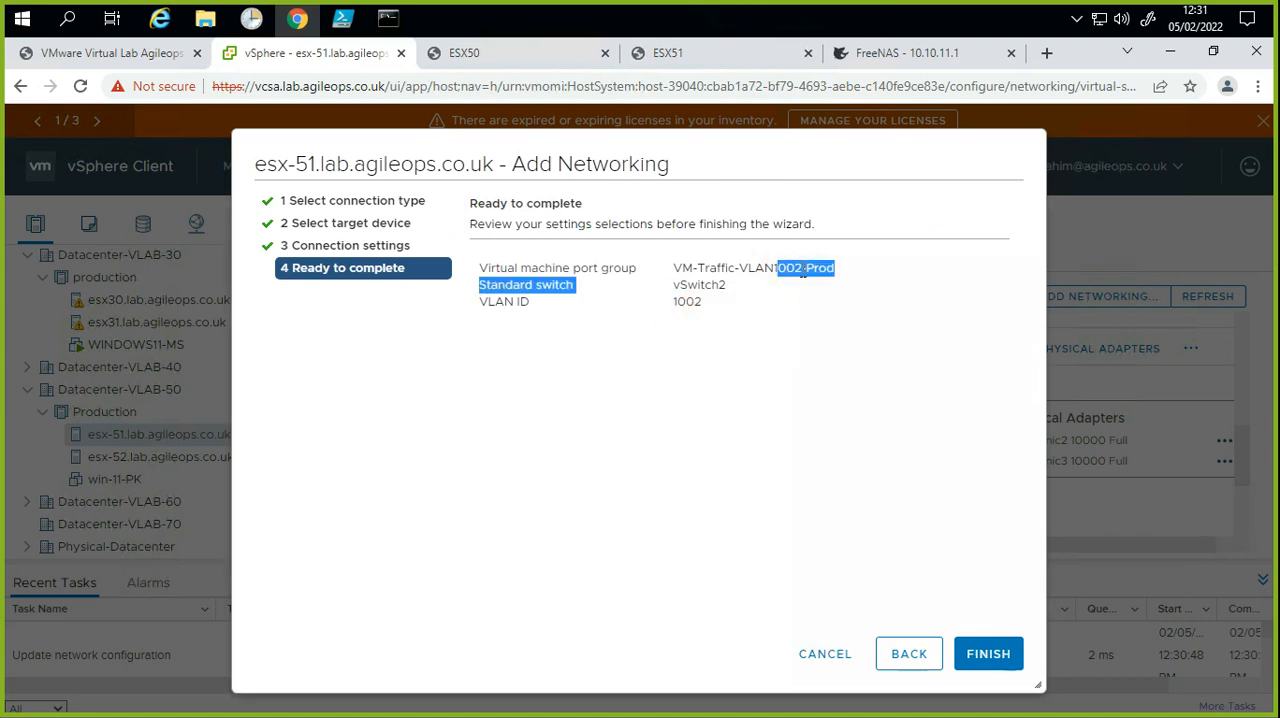
click(674, 328)
click(681, 305)
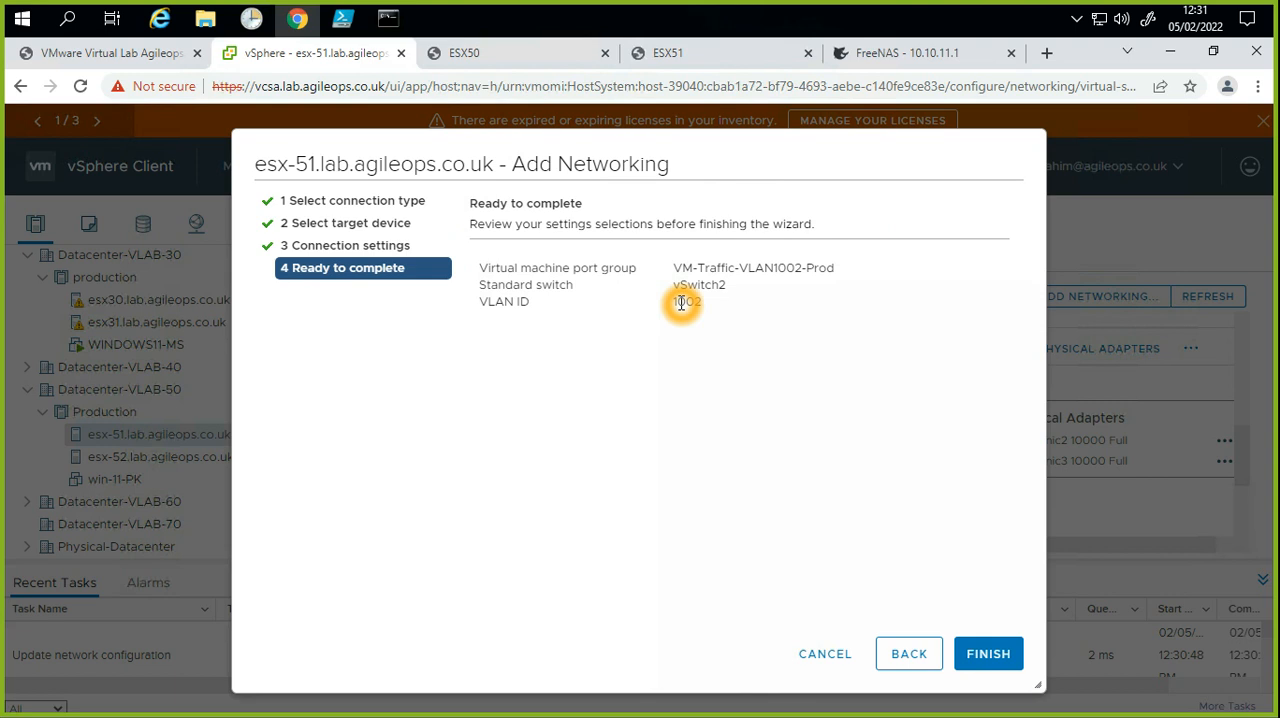
click(906, 655)
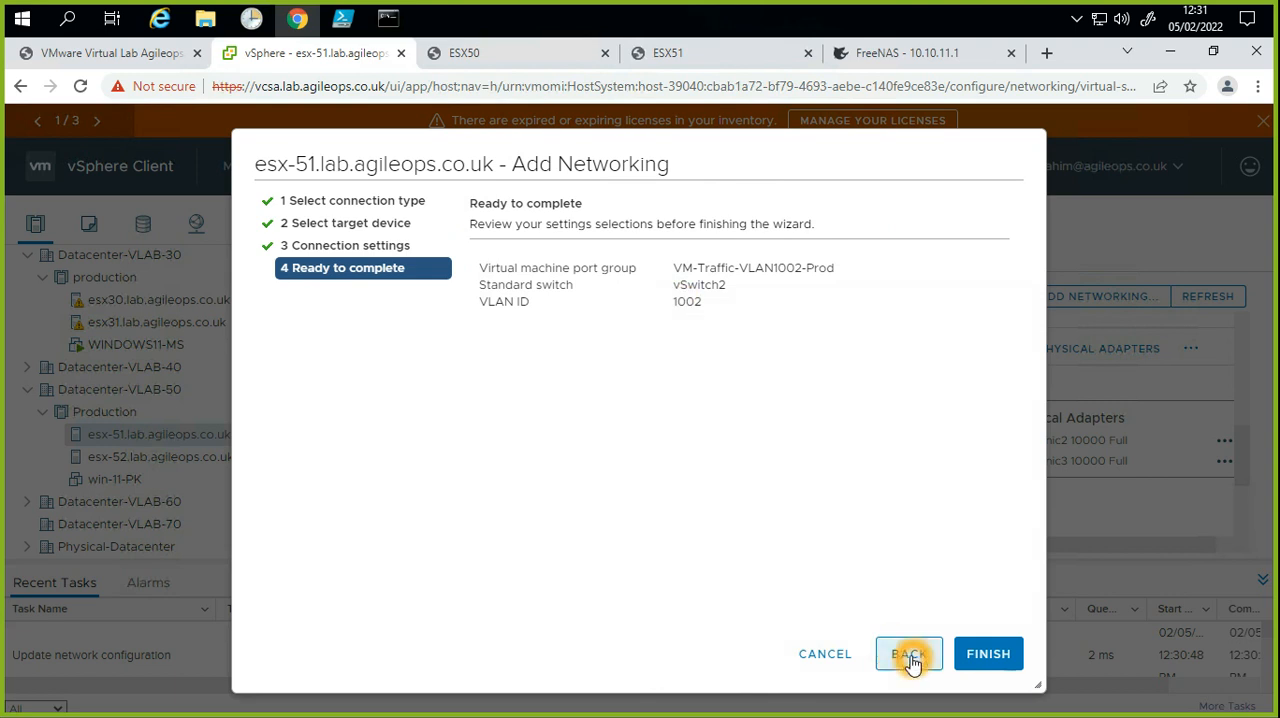
click(677, 316)
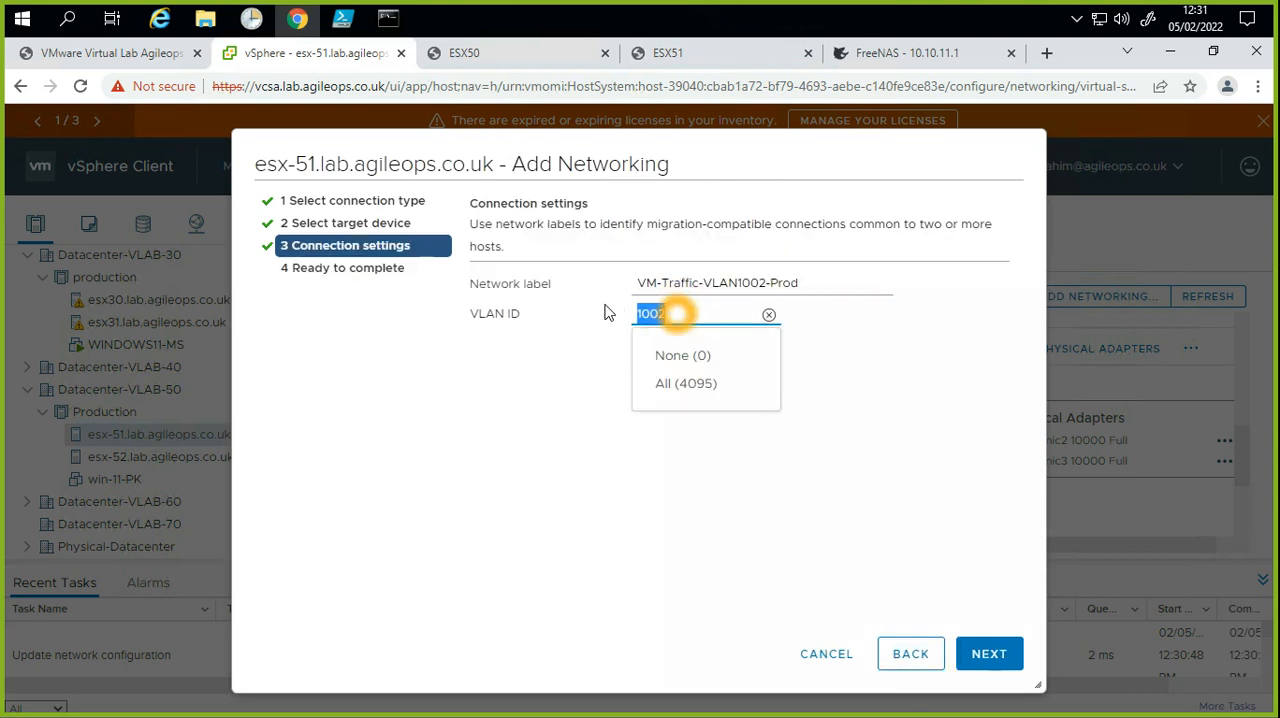
key(BackSpace)
click(650, 352)
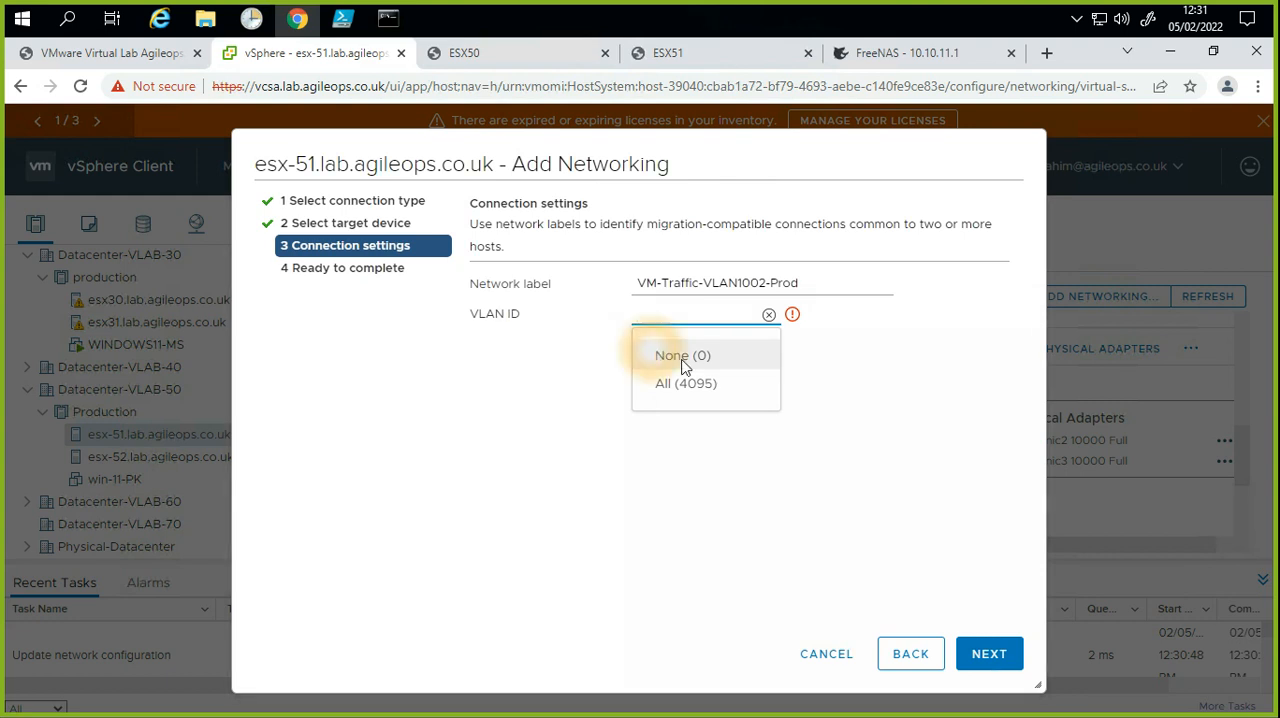
click(1016, 676)
click(1008, 668)
click(1007, 664)
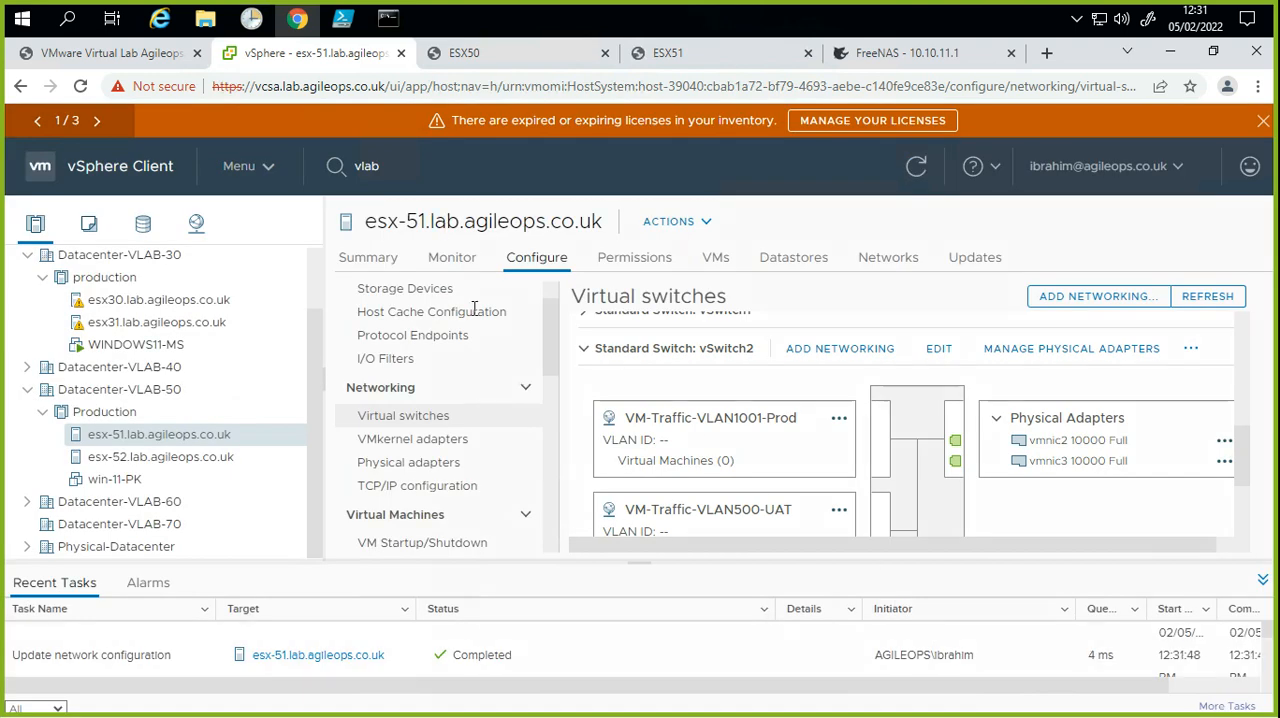
Step: Start extracting a host profile from esx-51, keeping the name Host Profile, with description lines -NTP, -VMK_ISCSI, -Additnal NIC and -VM Portgroups
click(185, 468)
click(235, 442)
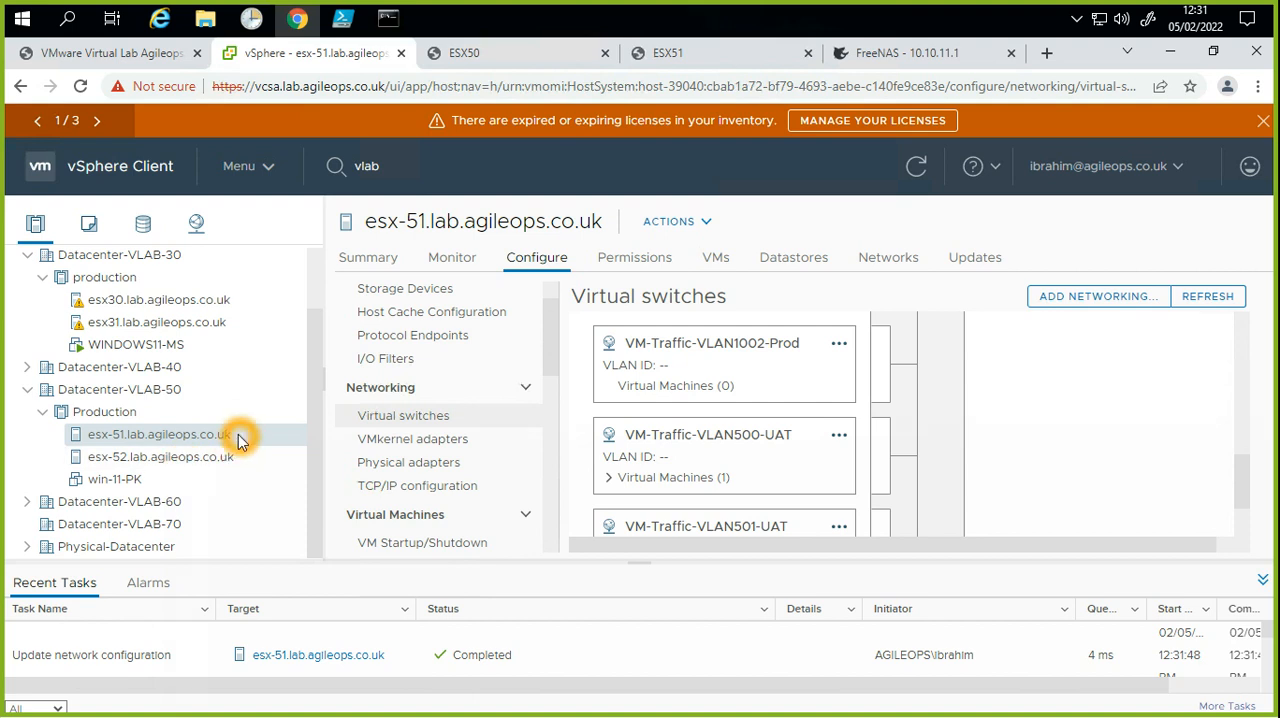
right_click(240, 438)
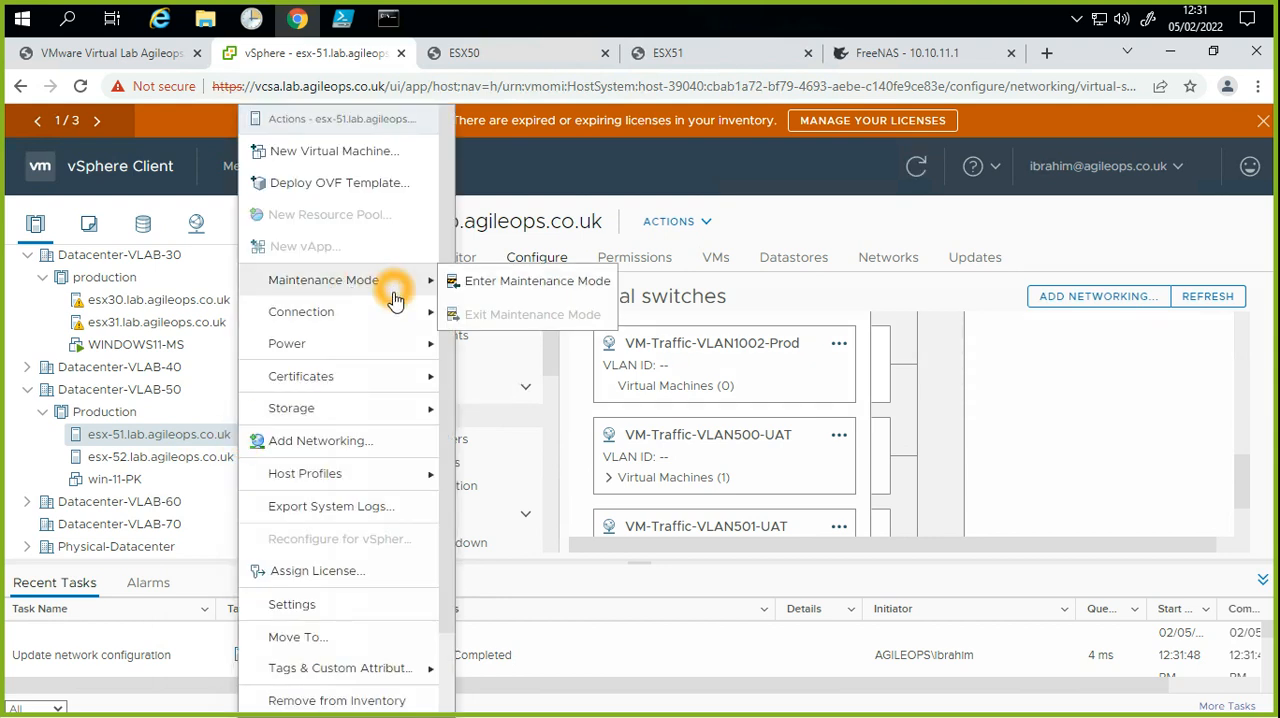
mouse_move(363, 476)
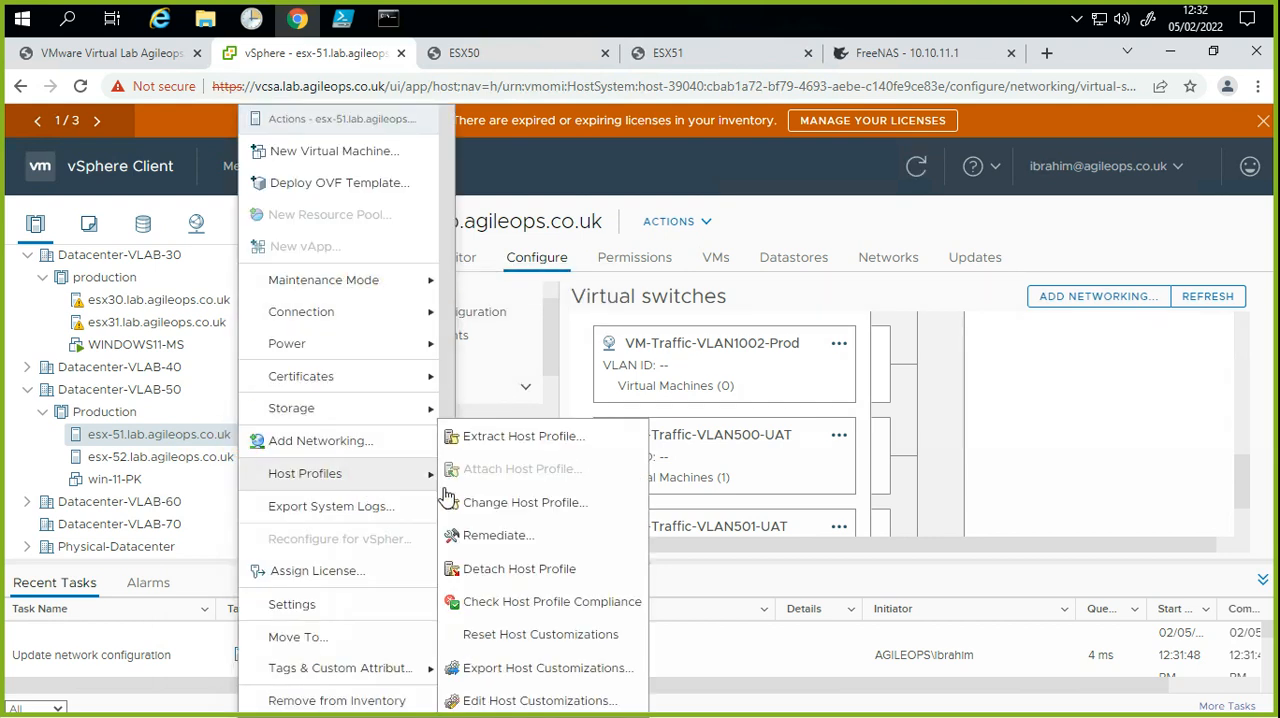
click(527, 448)
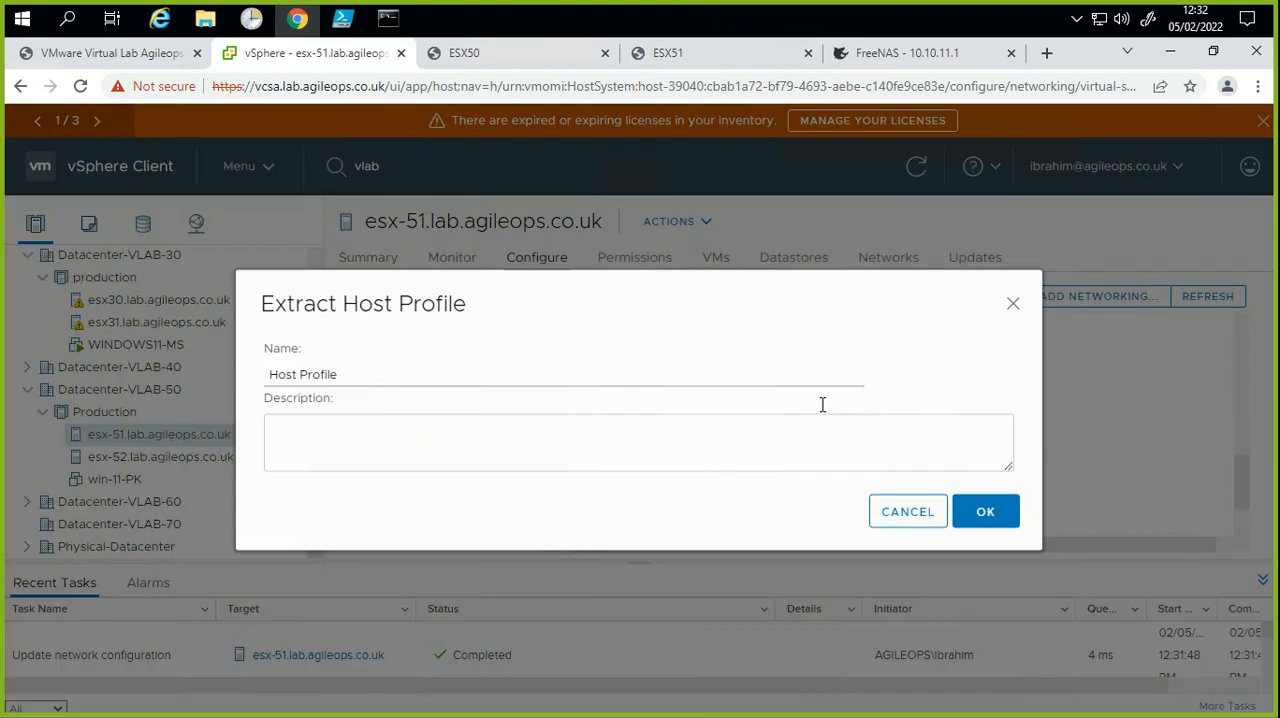
click(393, 453)
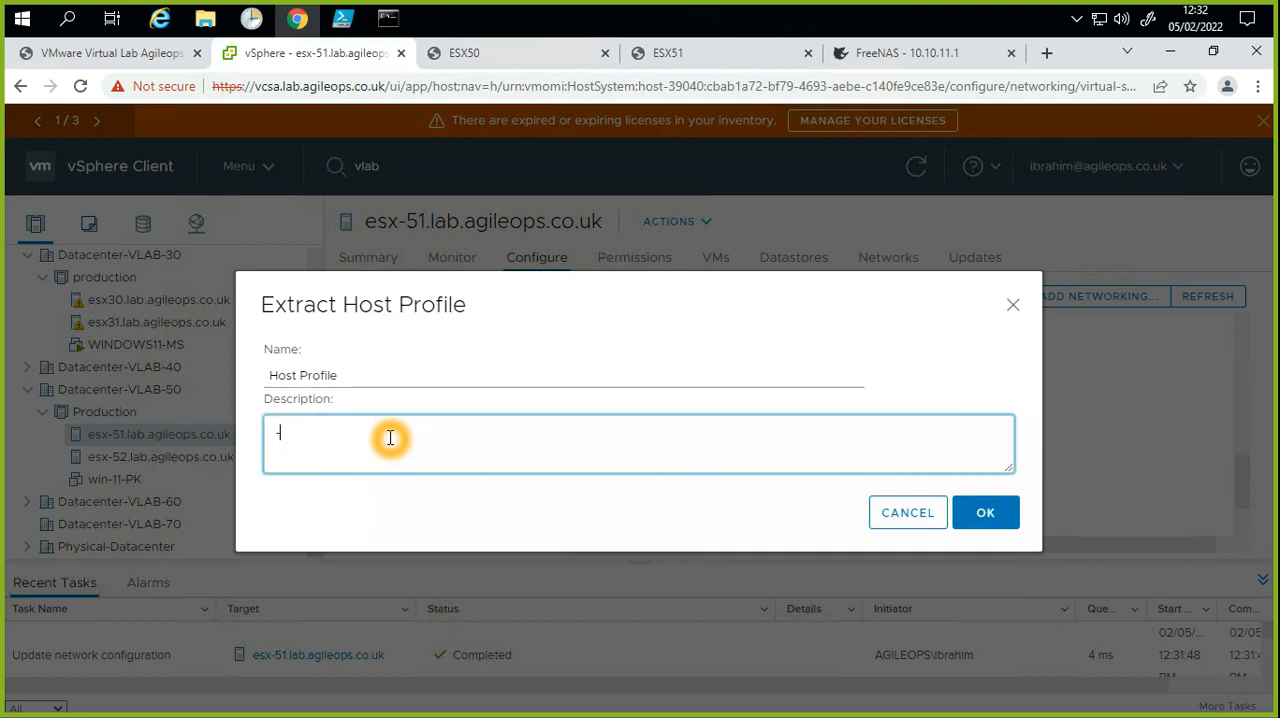
text(-NTP)
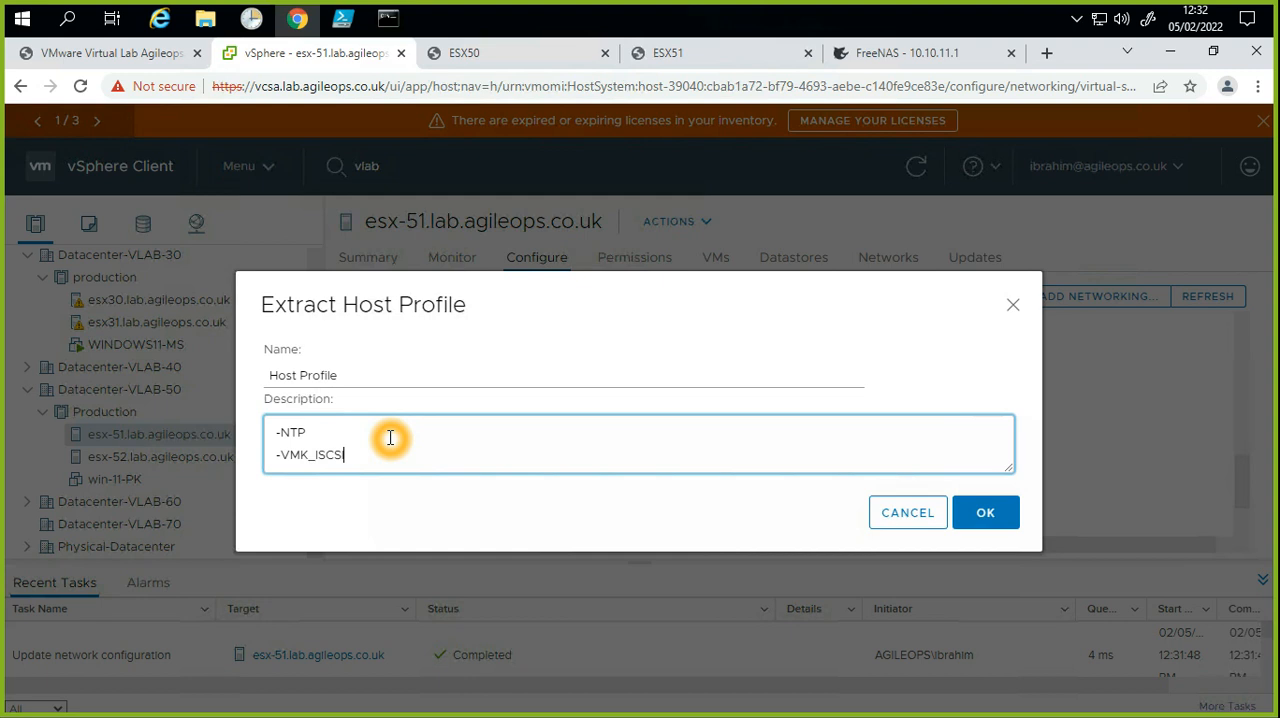
text(I)
key(Return)
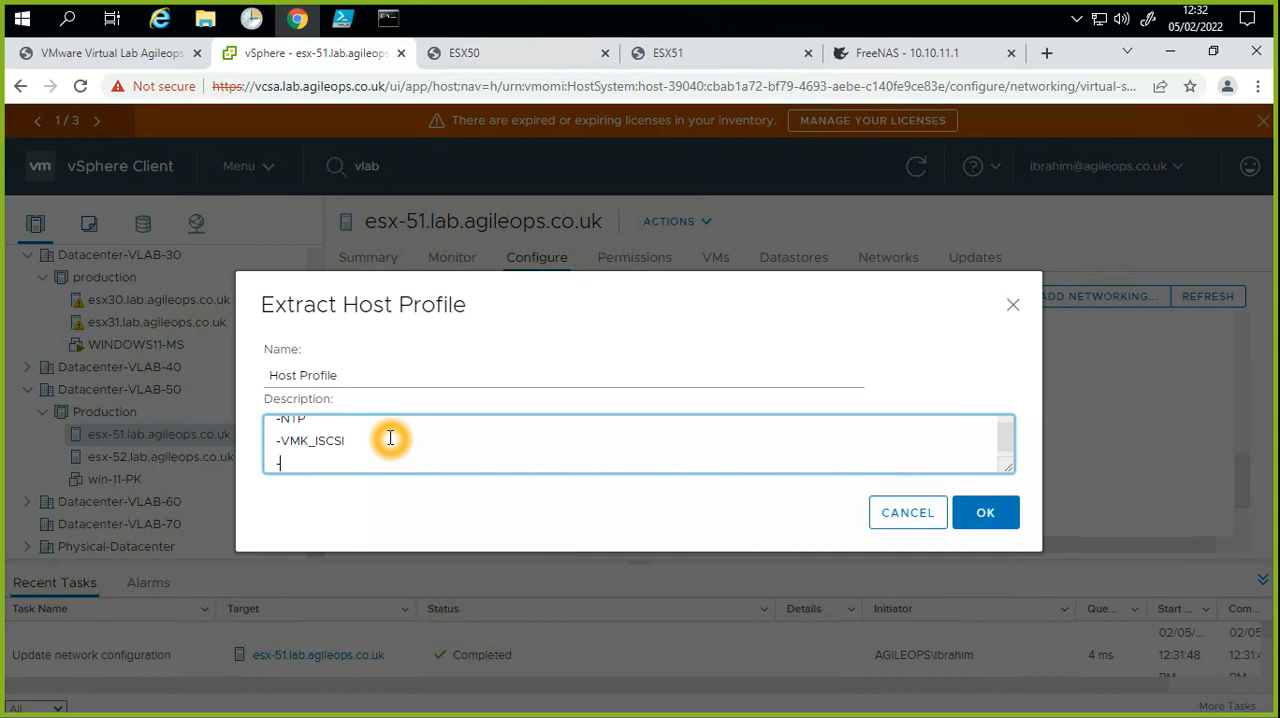
text(-Additnal NIC)
key(Return)
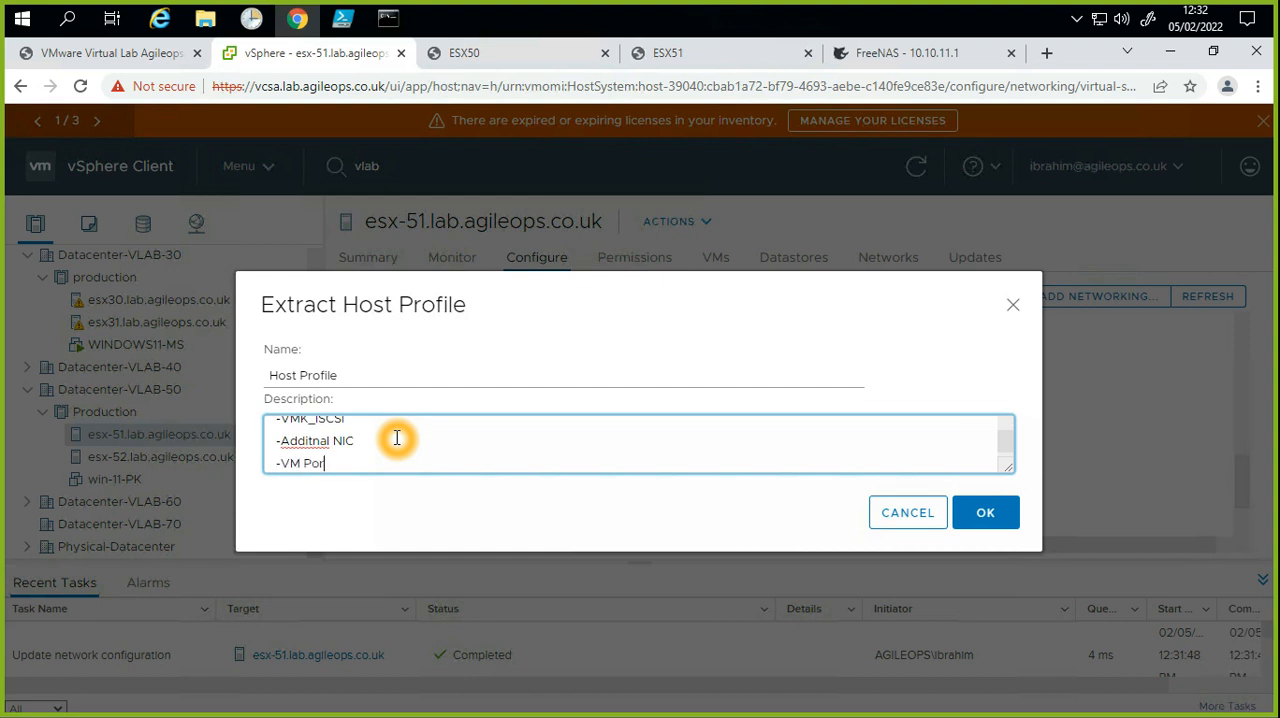
text(-VM Portgroups)
Step: Change the NIC line of the host profile description to "-Addental NIC 3" and create the profile
click(390, 439)
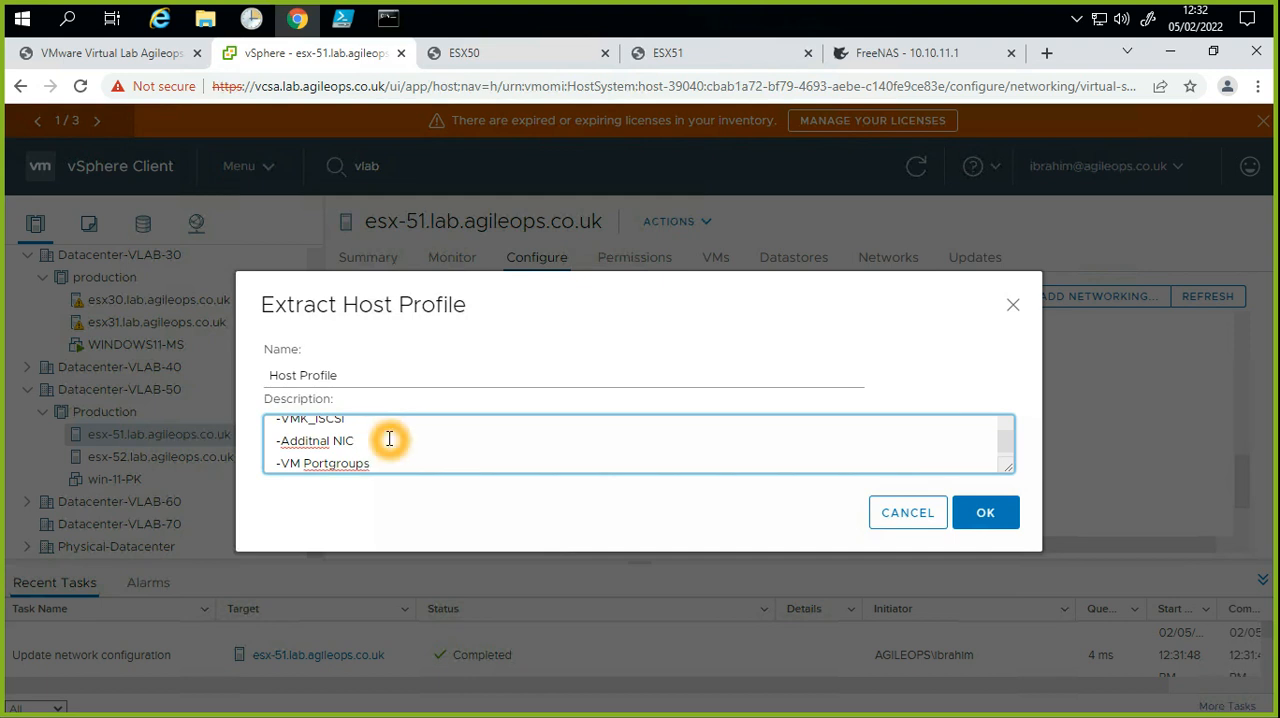
right_click(318, 441)
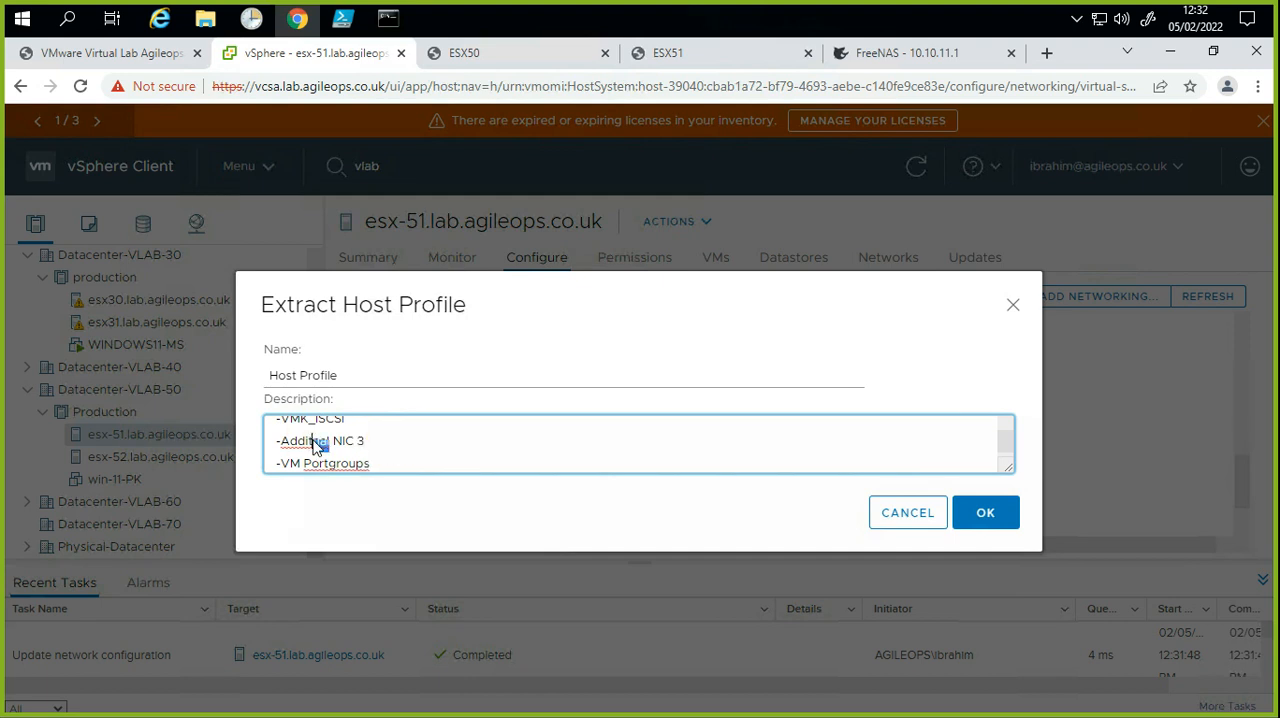
click(345, 450)
click(988, 522)
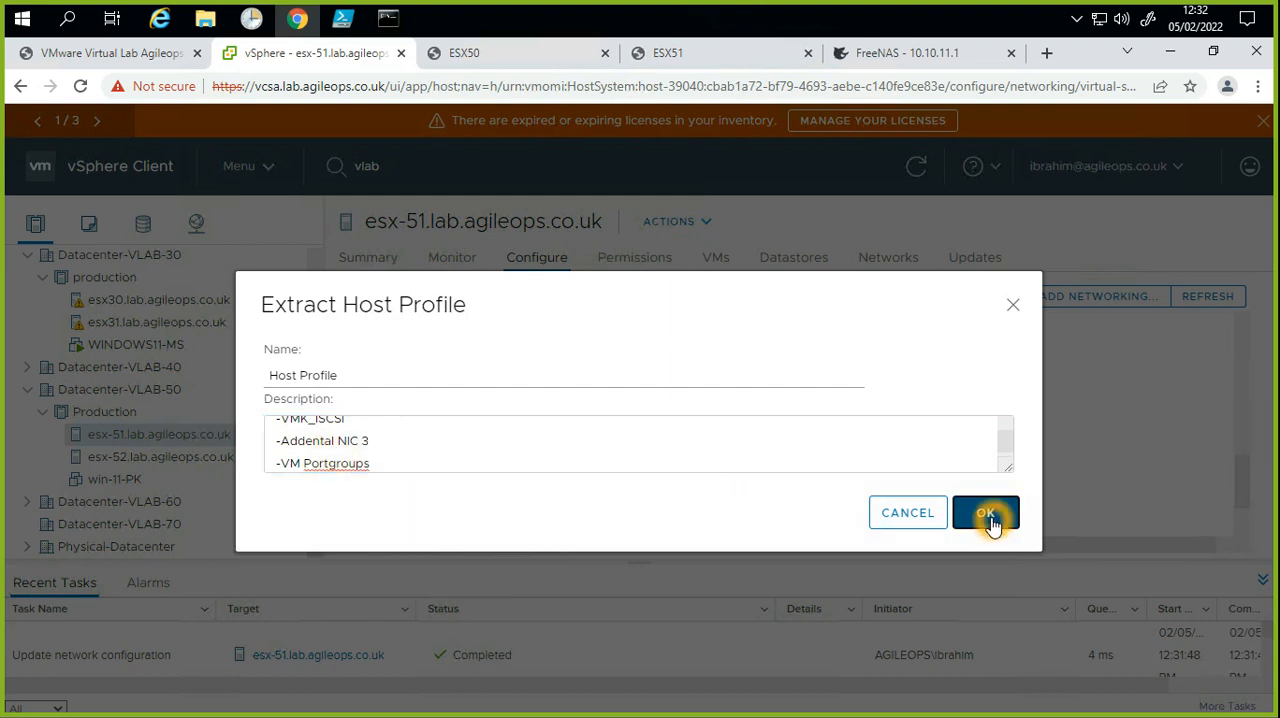
click(988, 516)
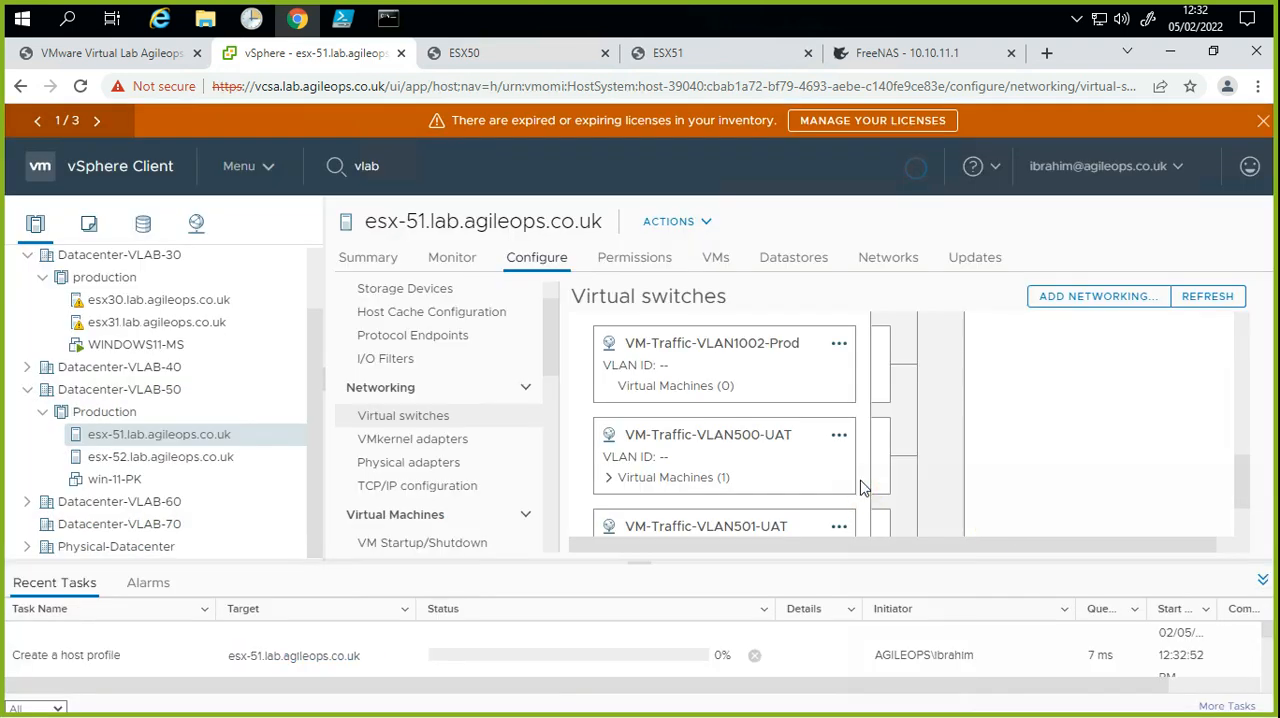
Step: Look through the summary page of the Production cluster in Datacenter-VLAB-50
click(244, 458)
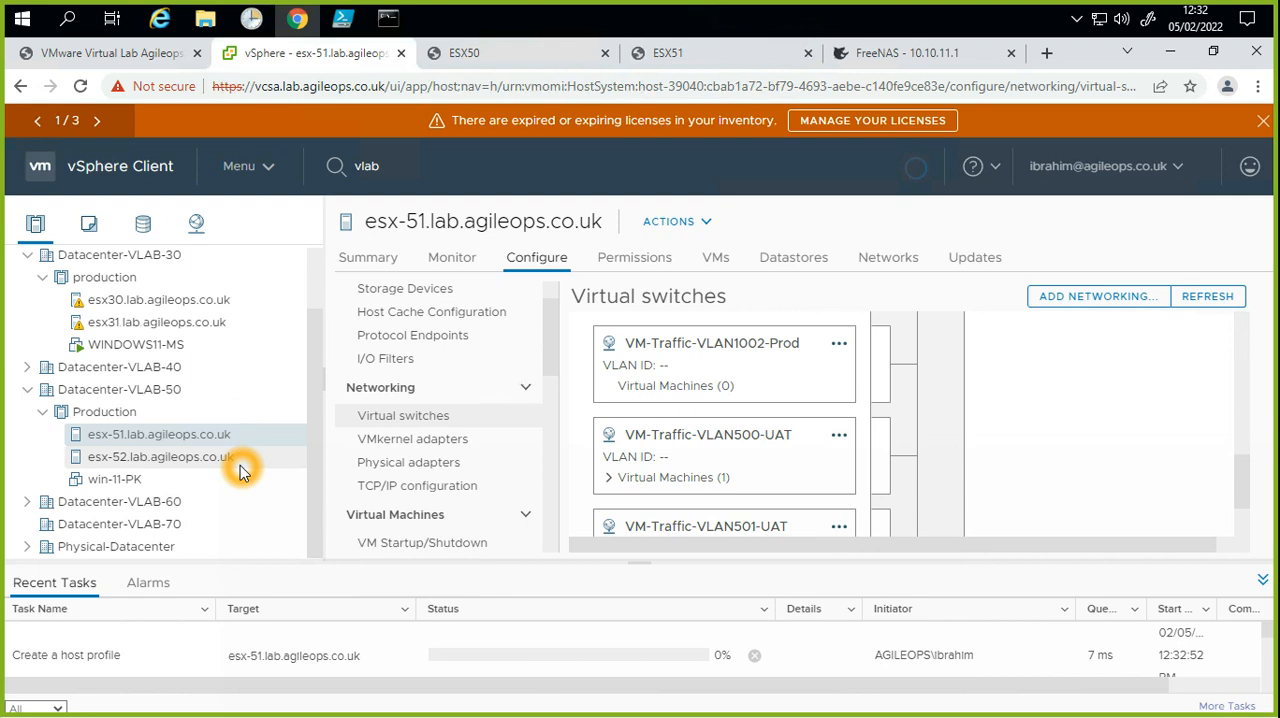
click(140, 422)
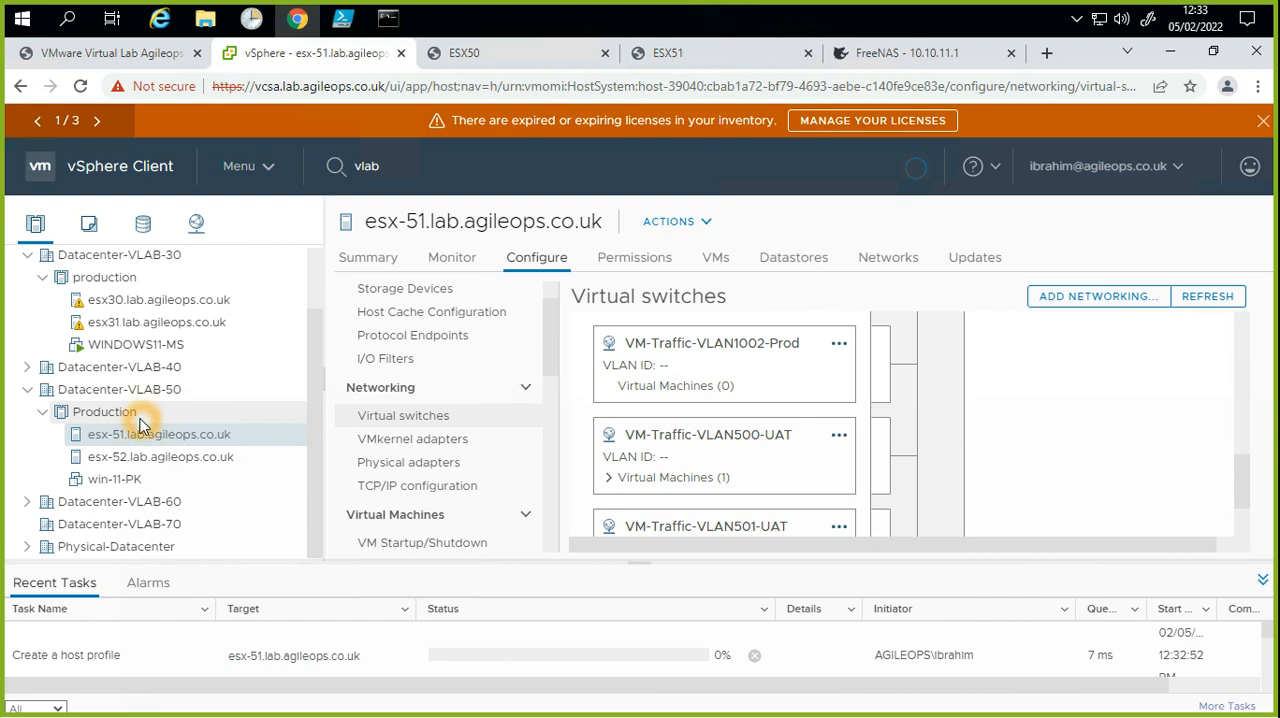
right_click(140, 420)
click(297, 389)
click(405, 269)
click(81, 406)
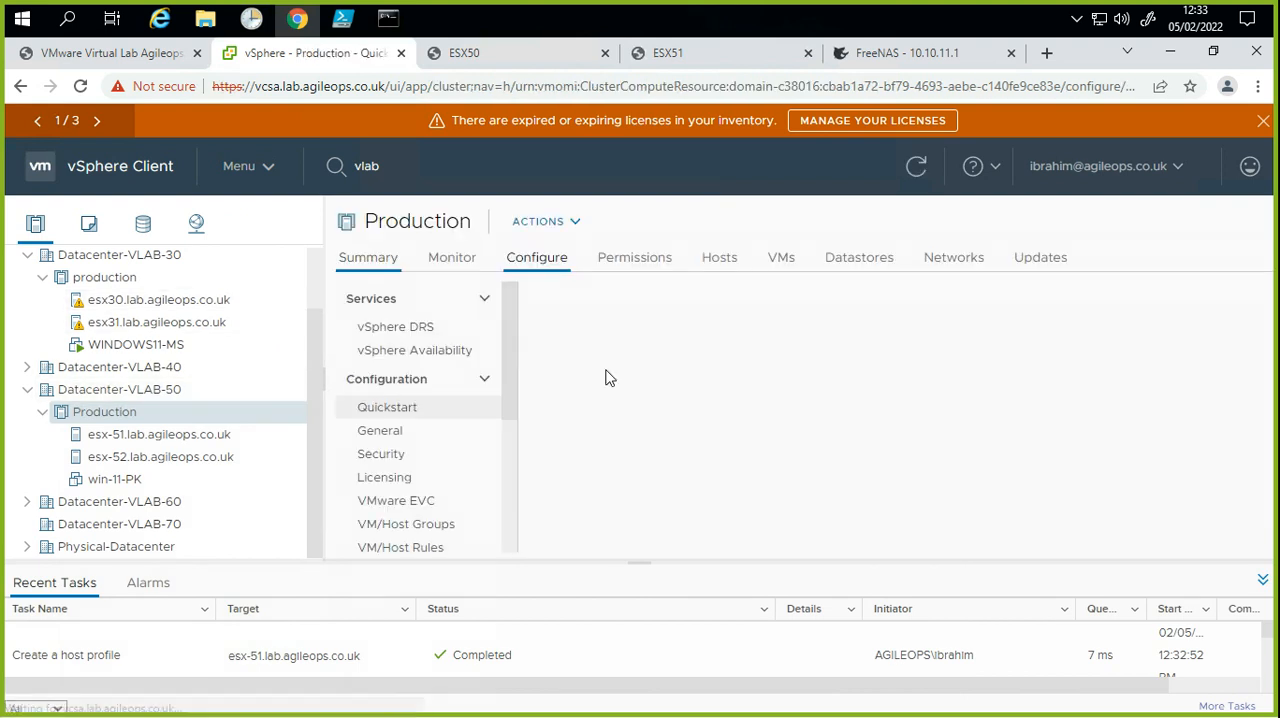
scroll(977, 485, down, 3)
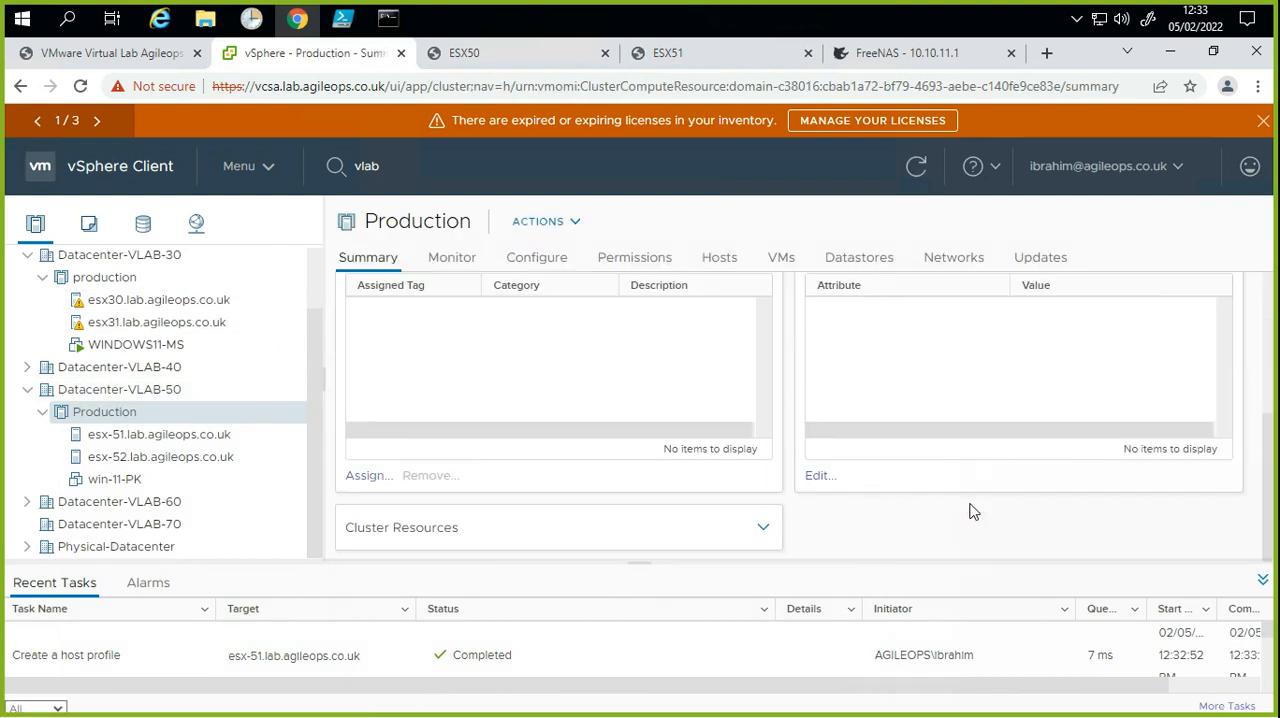
scroll(970, 505, up, 3)
scroll(970, 510, down, 4)
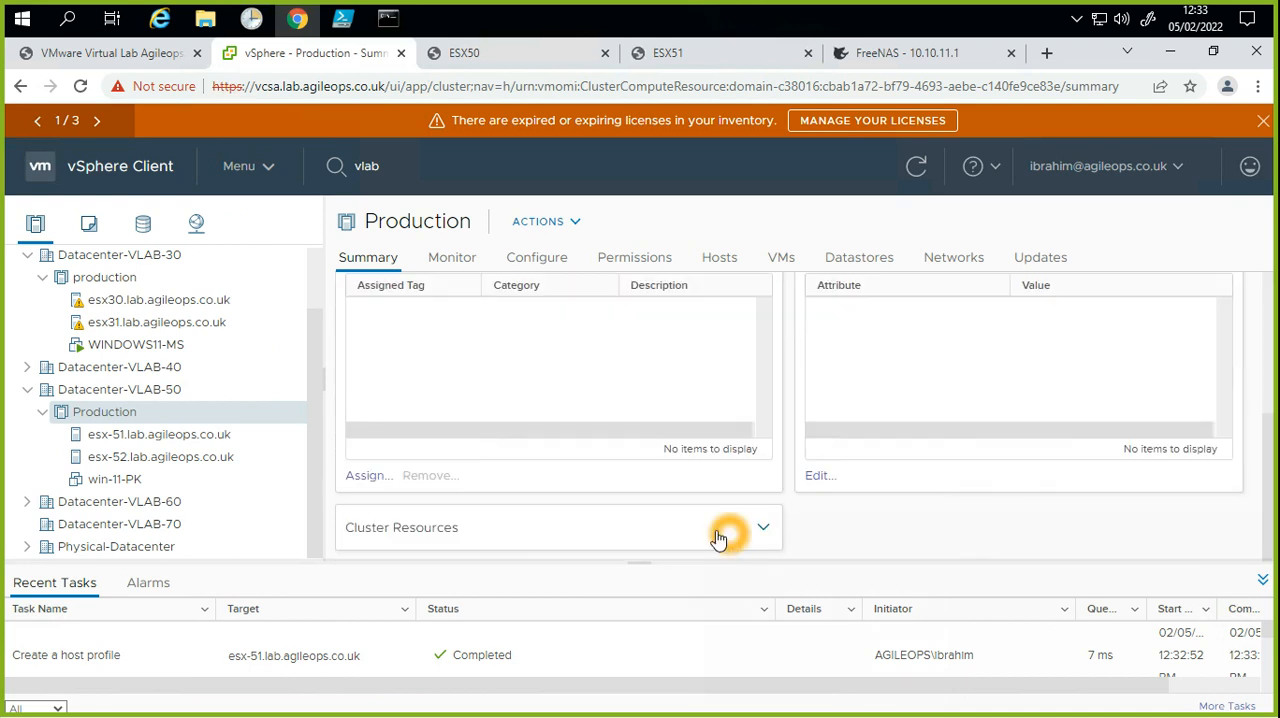
Step: Check the host compliance status and attached host profile in the summary of esx-51
click(170, 437)
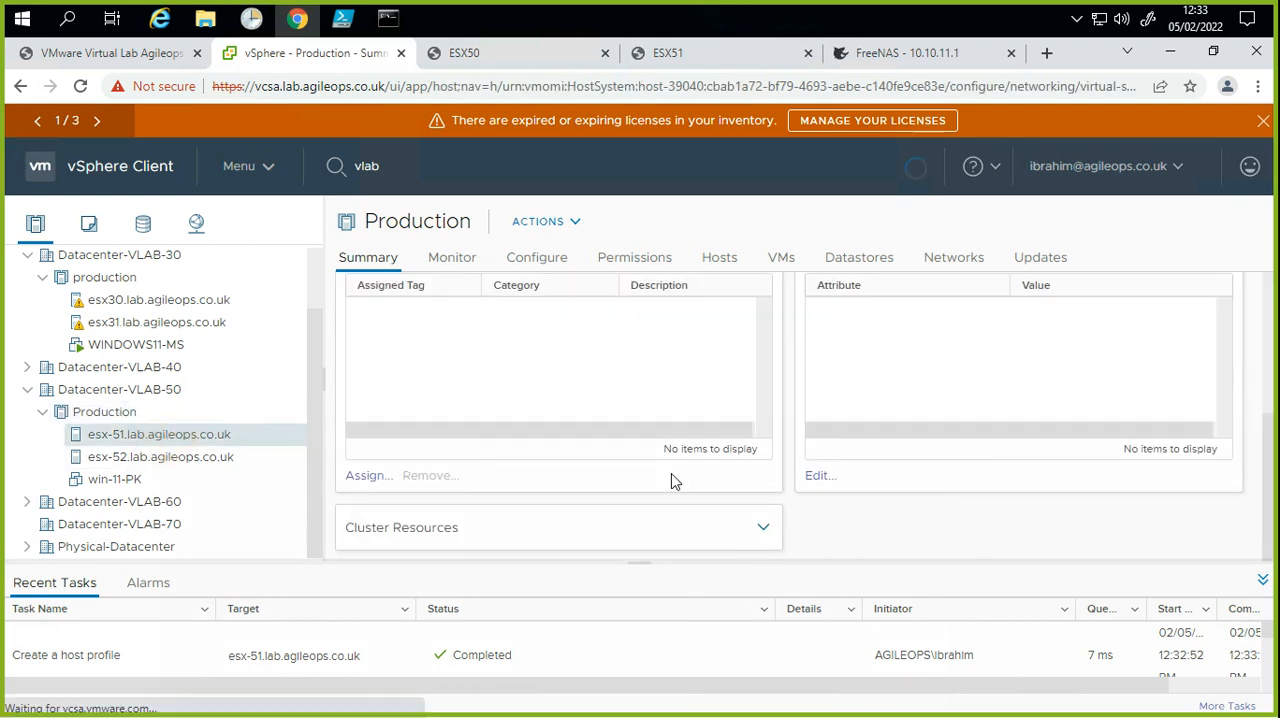
click(388, 256)
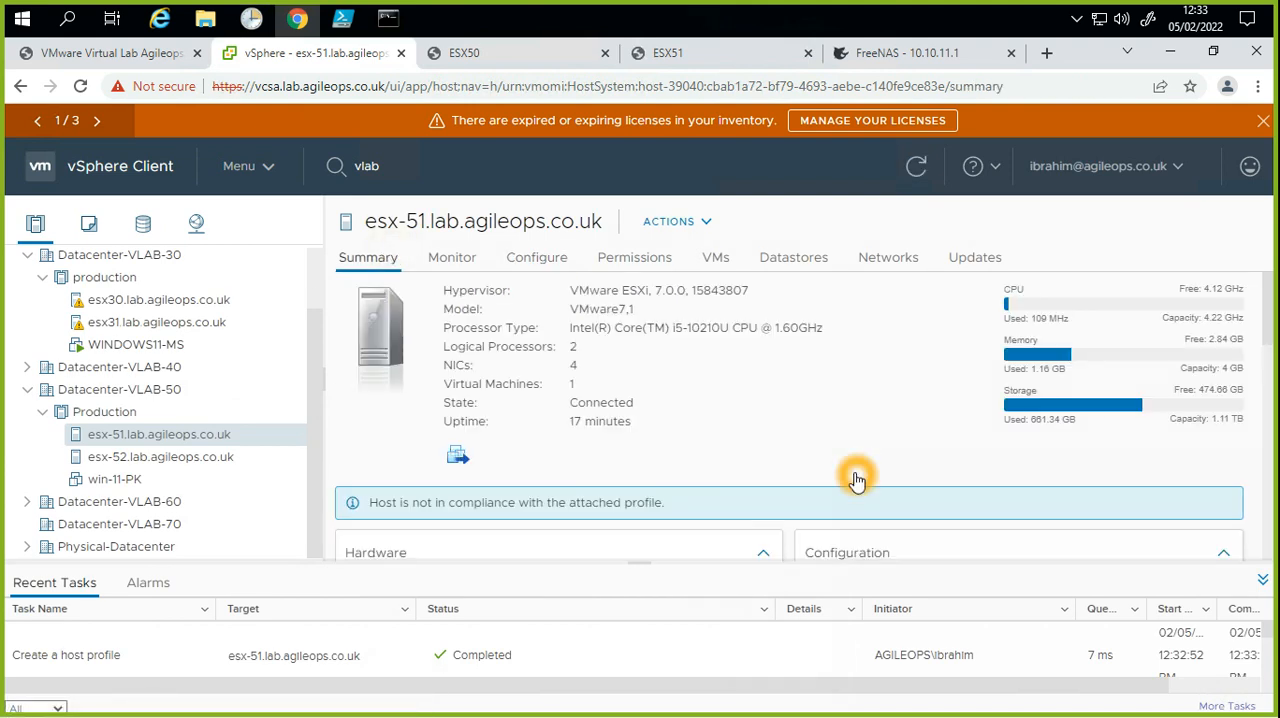
scroll(854, 477, down, 5)
scroll(866, 490, down, 5)
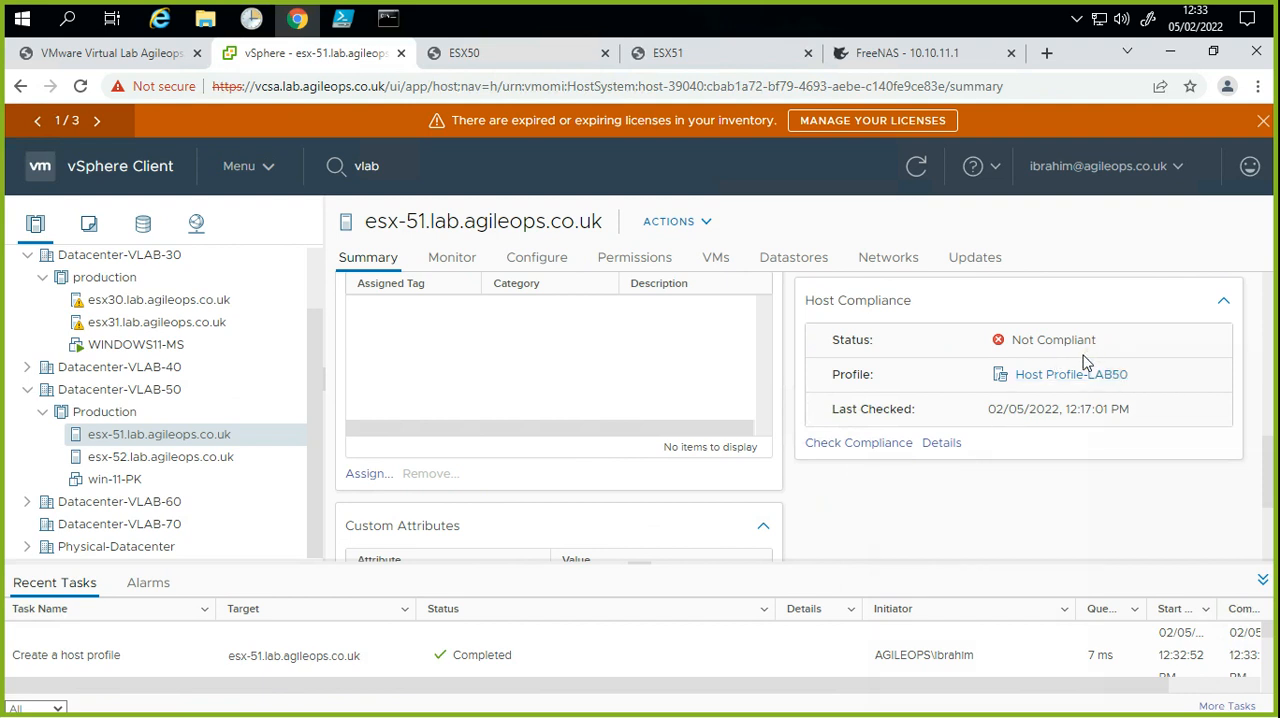
click(1056, 342)
click(1032, 343)
click(1030, 340)
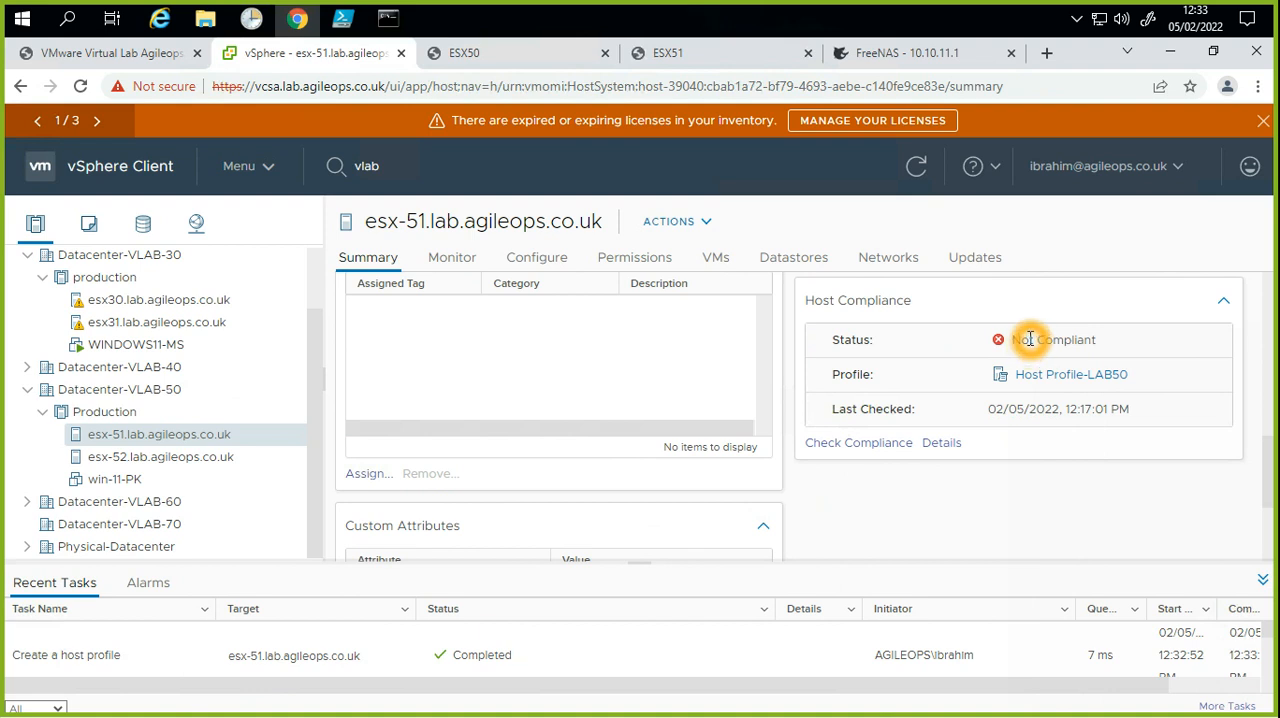
Step: Show the virtual switches of esx-51 and expand standard switch vSwitch2 to view its port groups
click(552, 265)
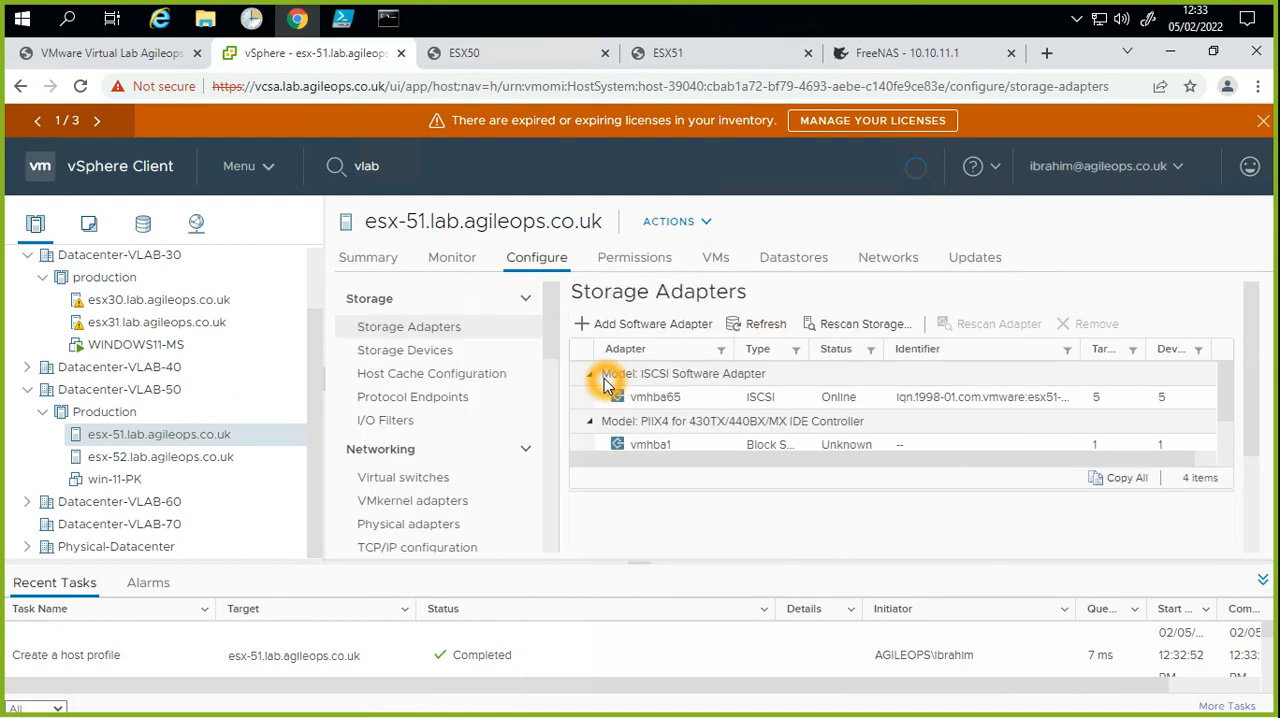
click(403, 477)
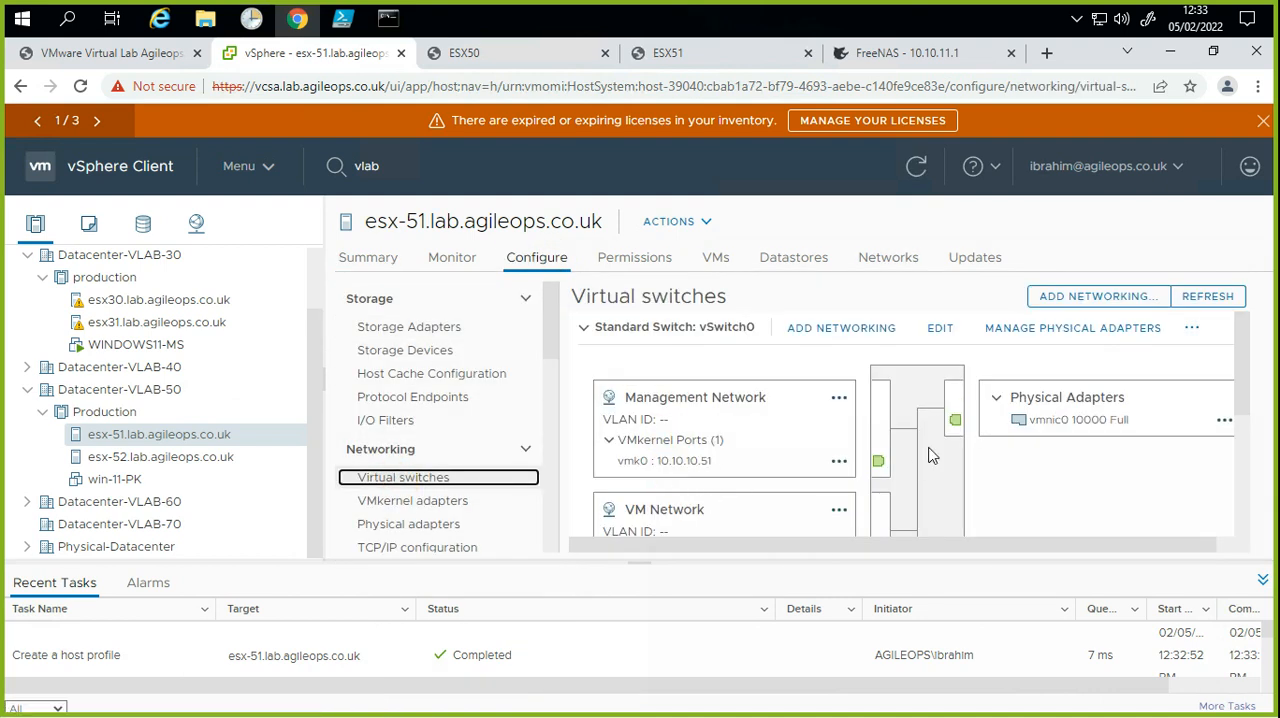
scroll(905, 480, down, 5)
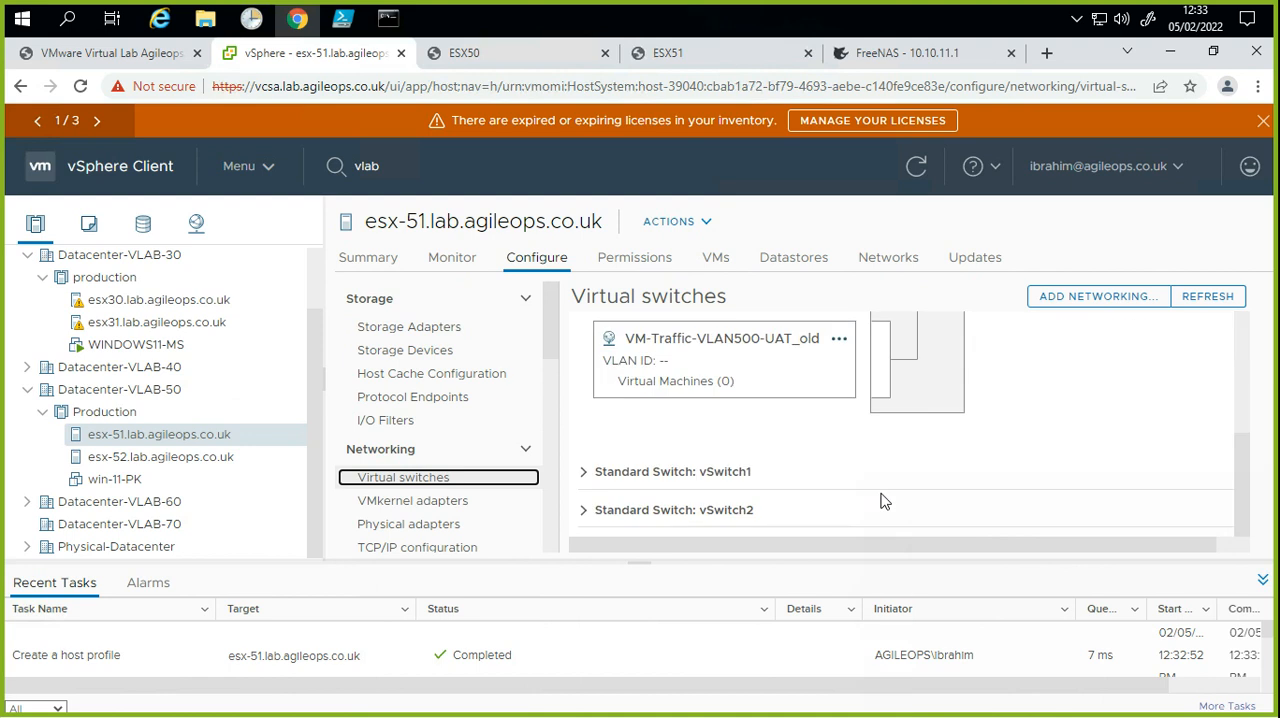
click(585, 509)
scroll(843, 470, down, 2)
click(823, 486)
scroll(822, 487, up, 3)
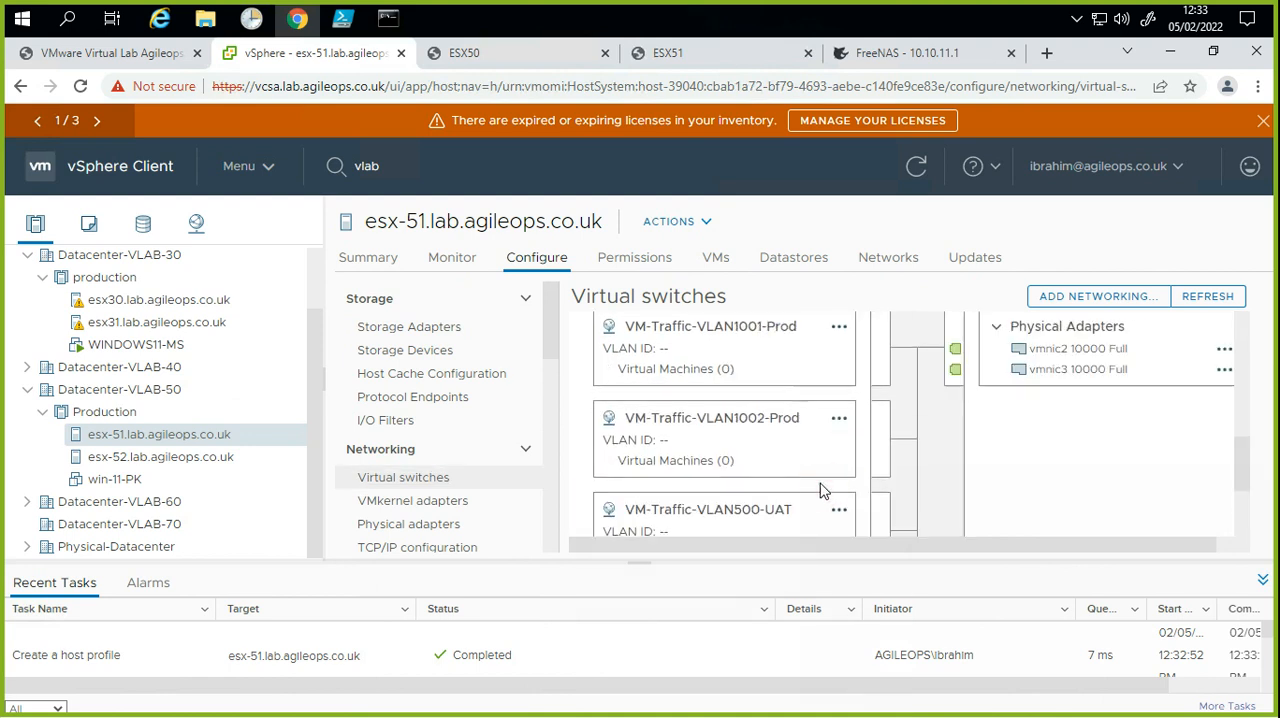
Step: Set the browser page zoom to 67% so more of the virtual switch diagram fits on screen
key(ctrl+minus)
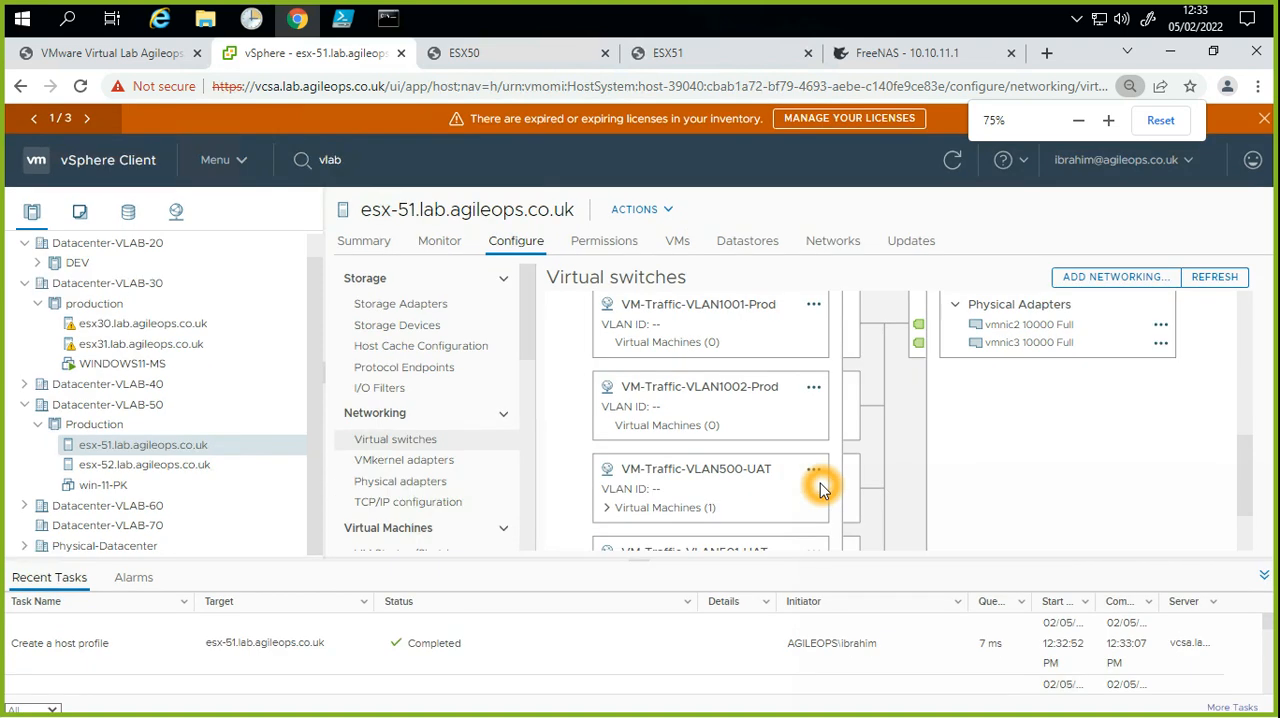
key(ctrl+minus)
key(ctrl+minus)
key(ctrl+minus)
key(ctrl+minus)
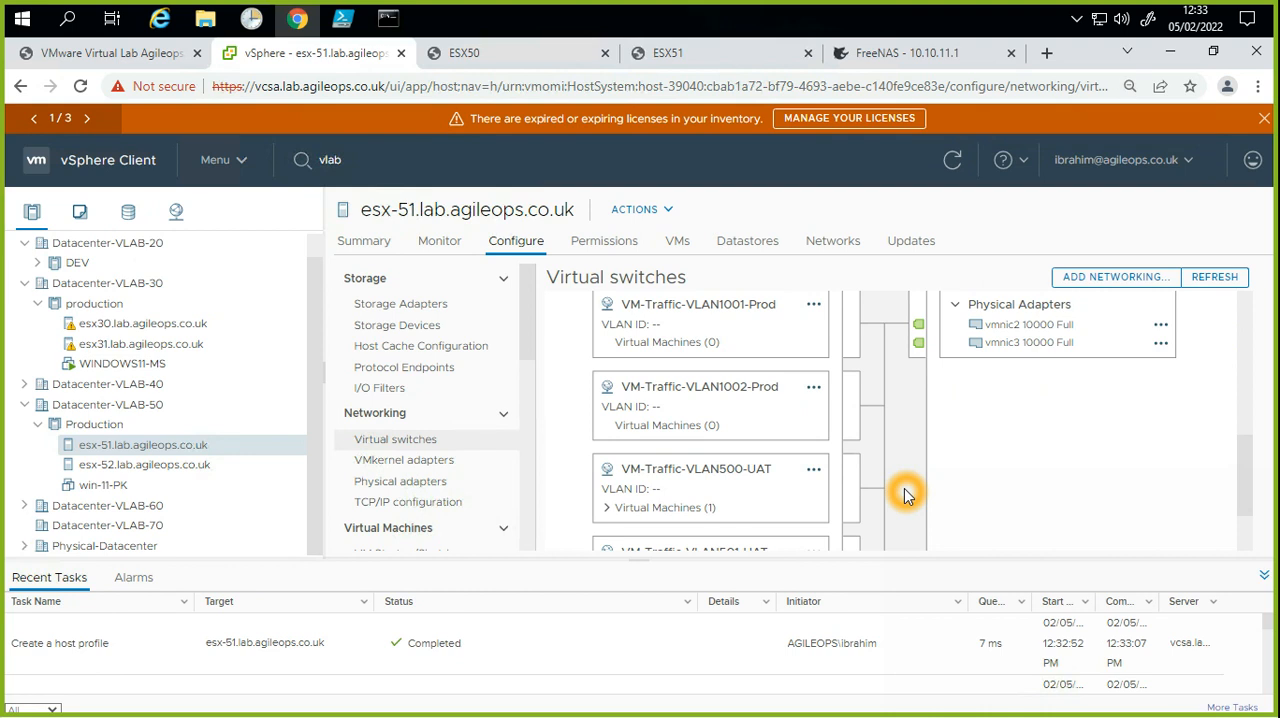
click(1130, 86)
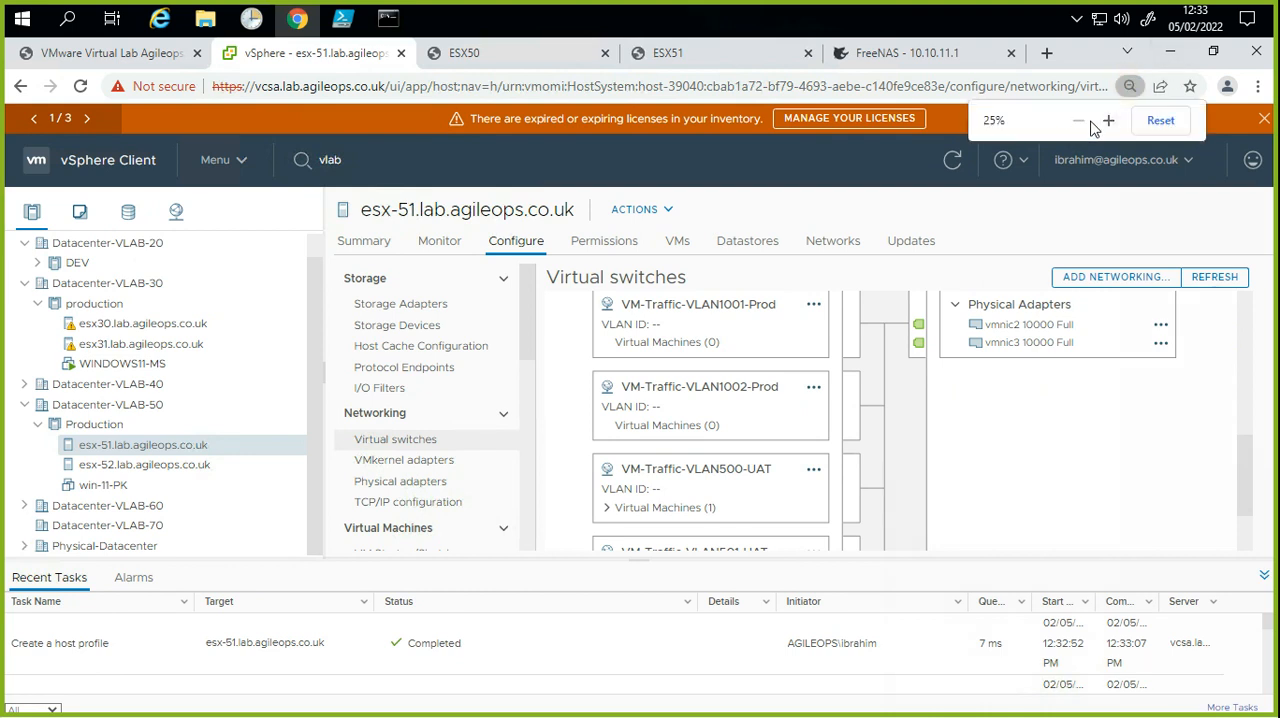
click(1107, 121)
click(1107, 121)
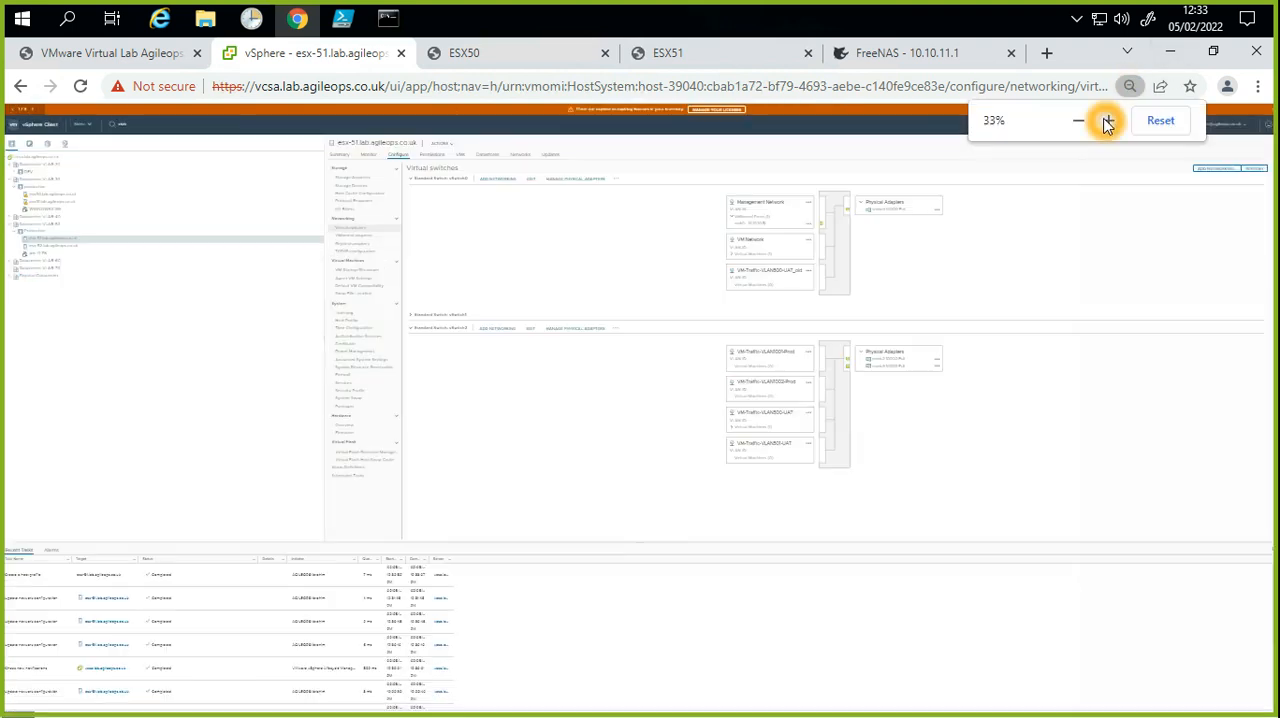
click(1107, 121)
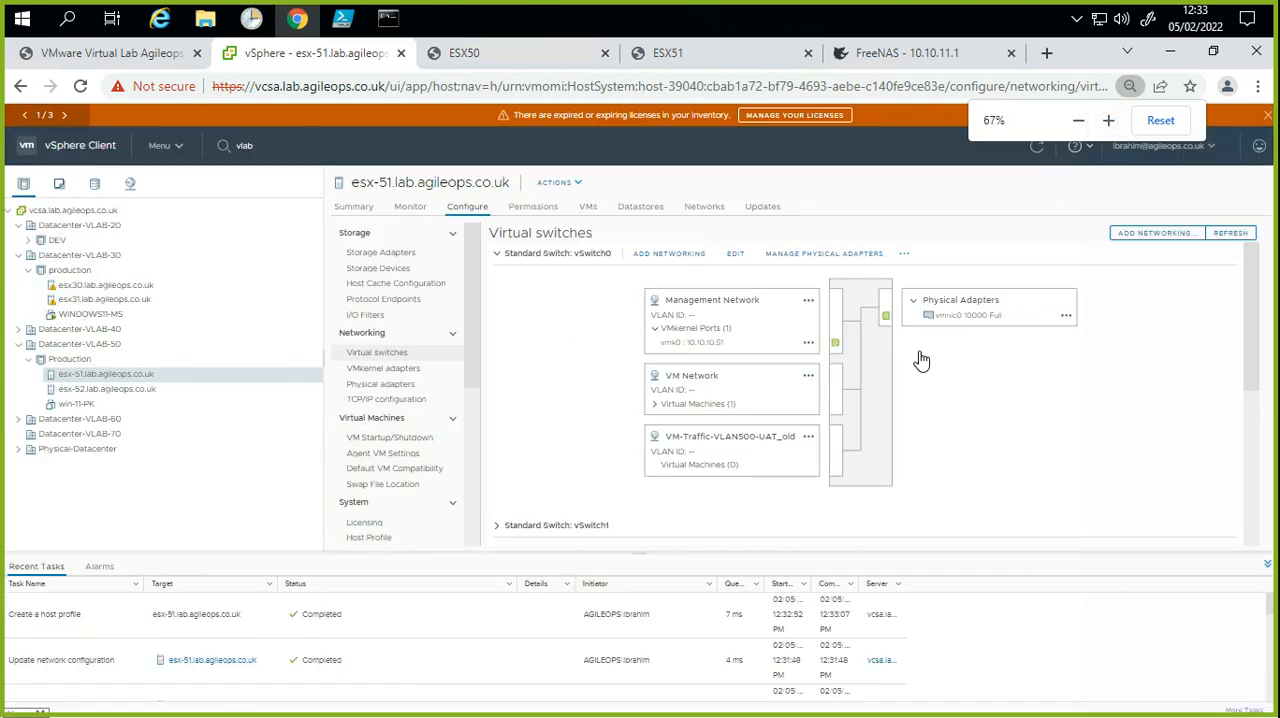
Step: Review the UAT and Prod VM traffic port groups and the physical adapters on vSwitch2 of esx-51
scroll(922, 424, down, 5)
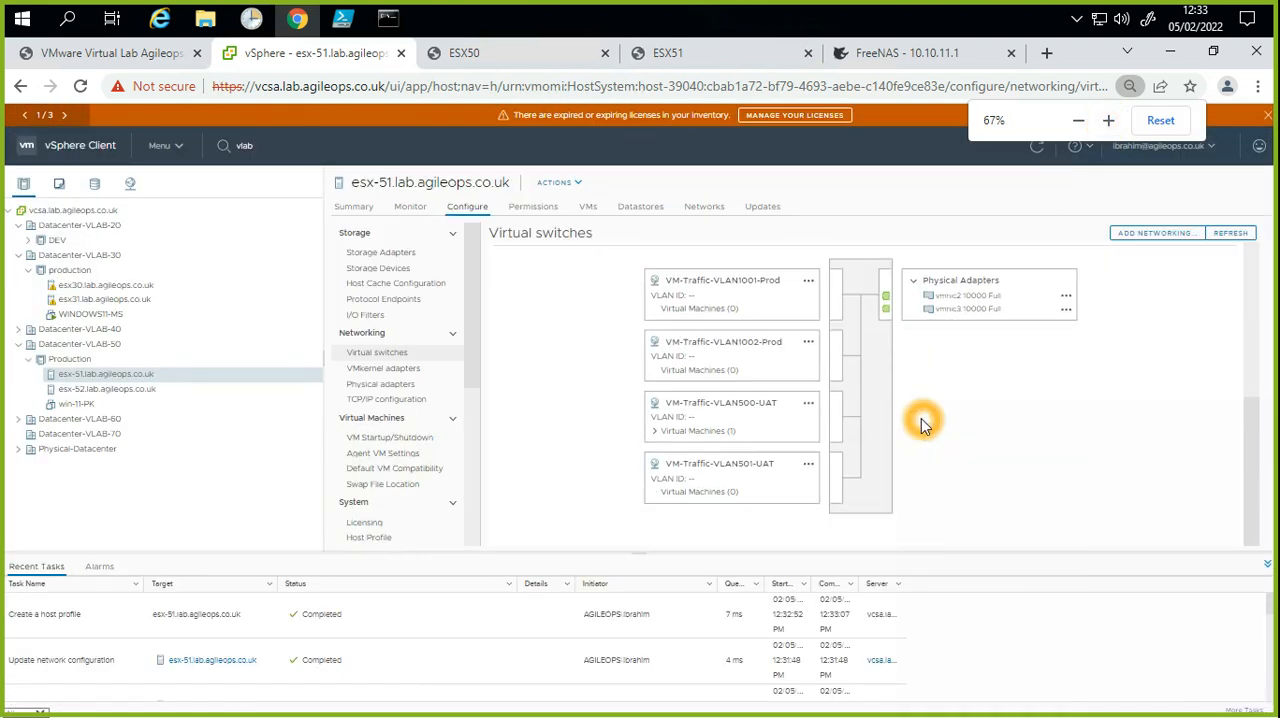
scroll(922, 424, up, 2)
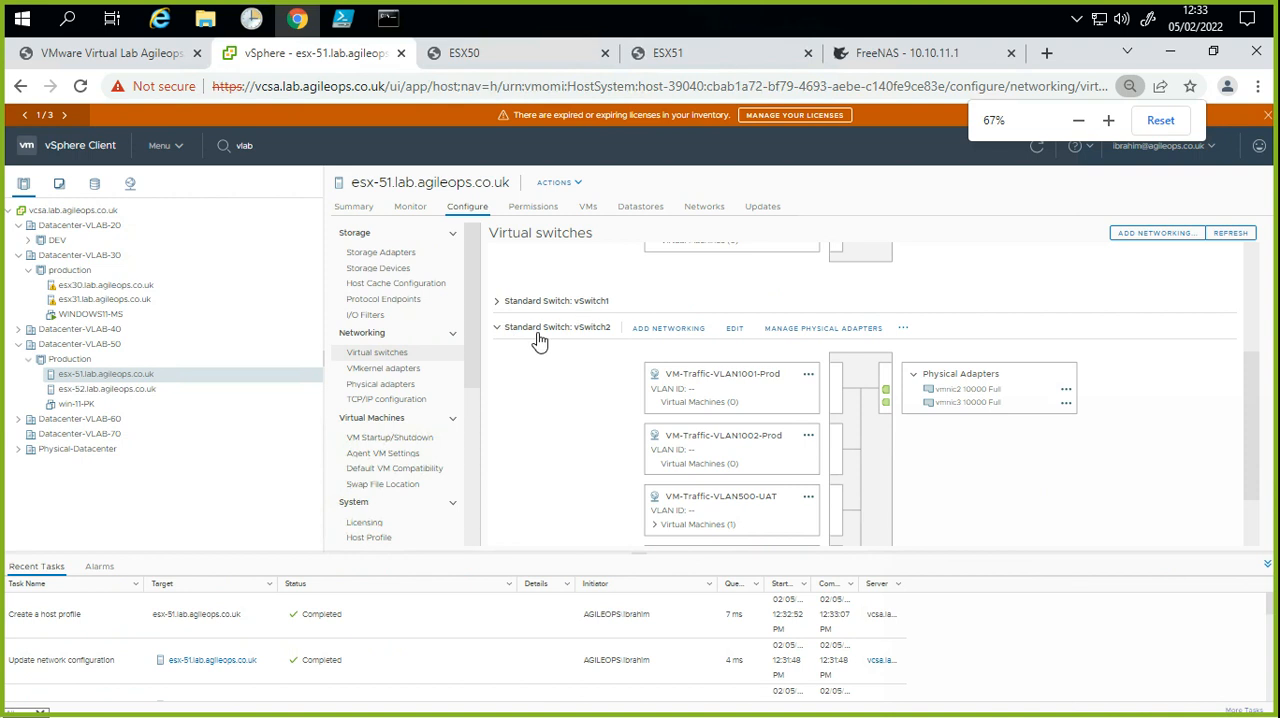
click(764, 374)
click(740, 445)
scroll(762, 504, down, 2)
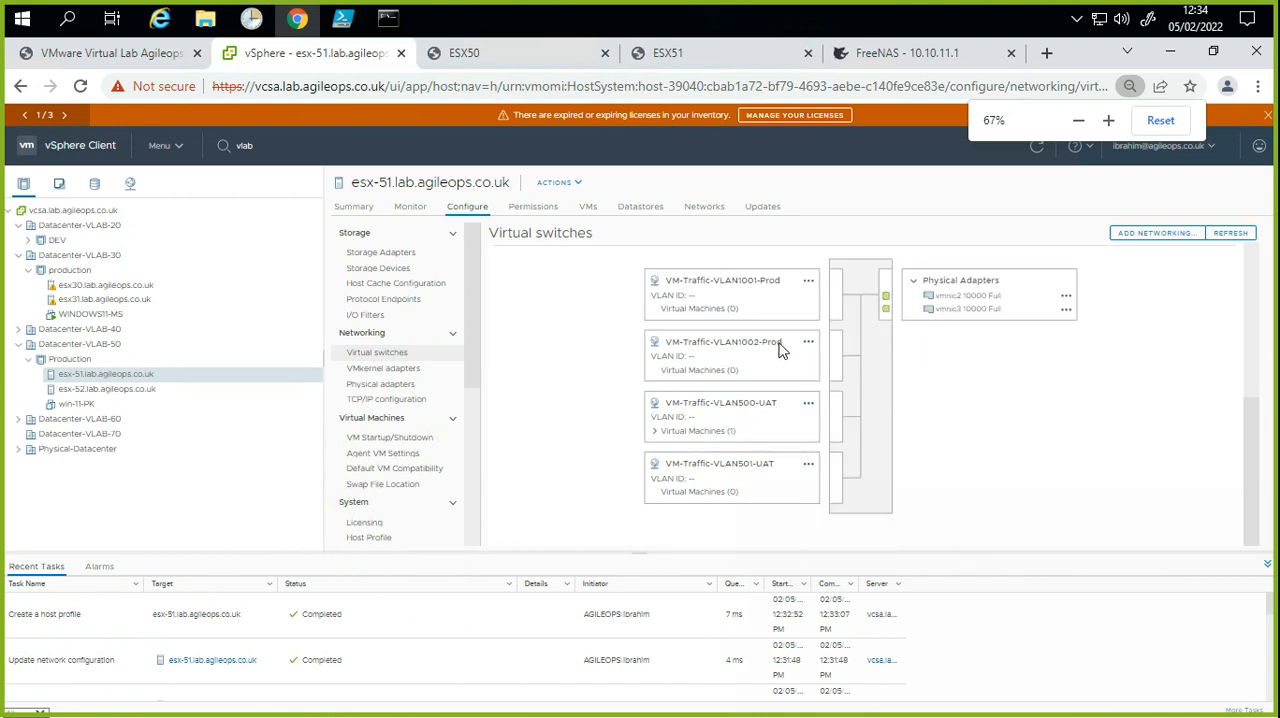
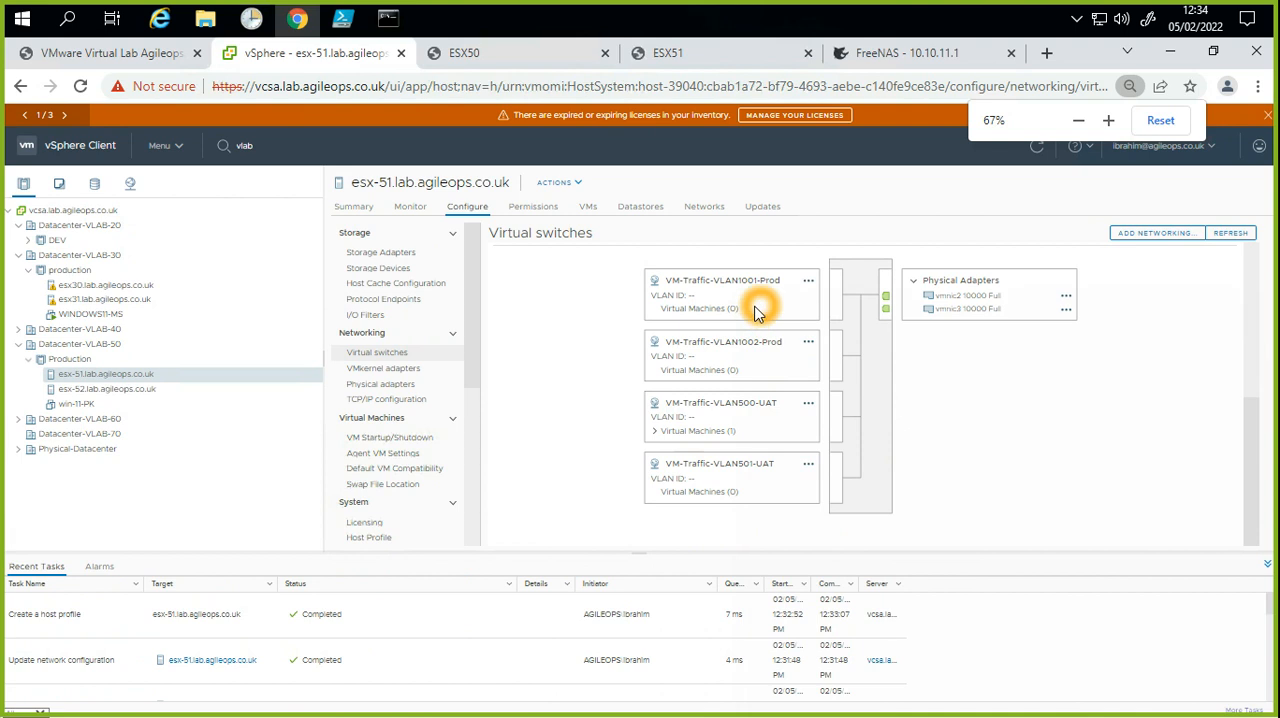
Step: Open the network browser for network adapter 1 of the win-11-PK virtual machine and widen the name column to show full names
right_click(90, 407)
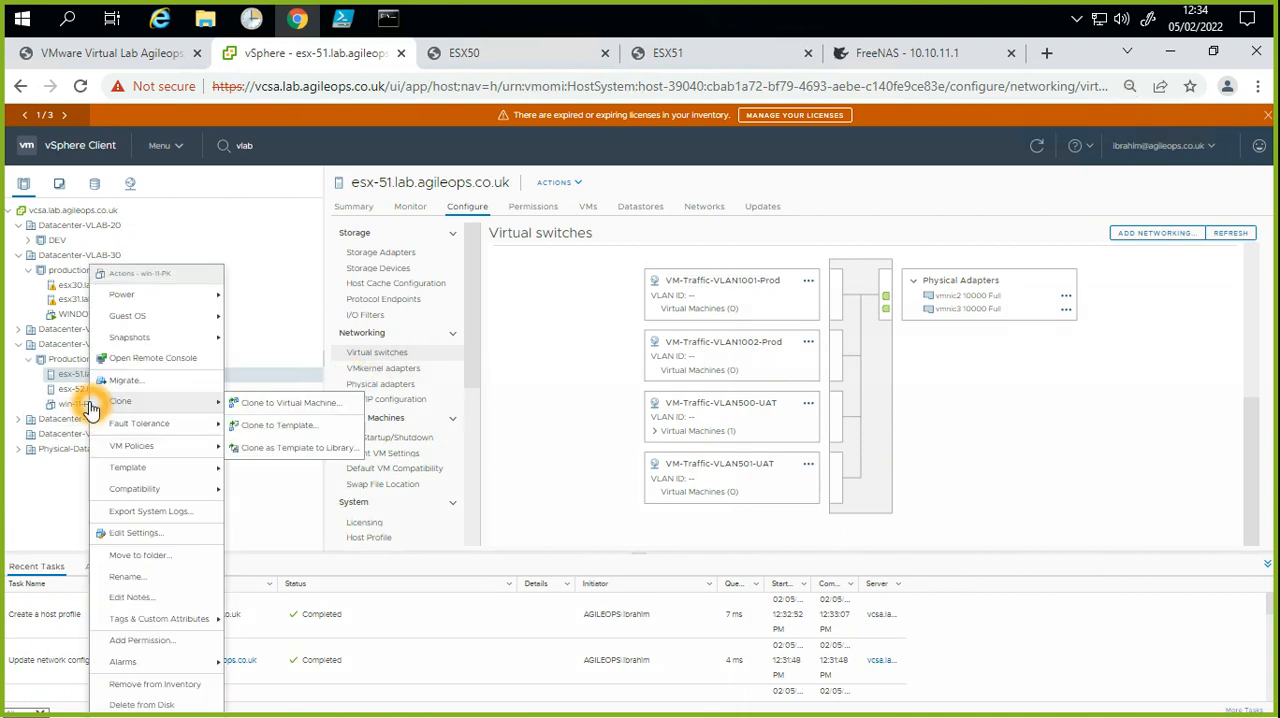
click(135, 535)
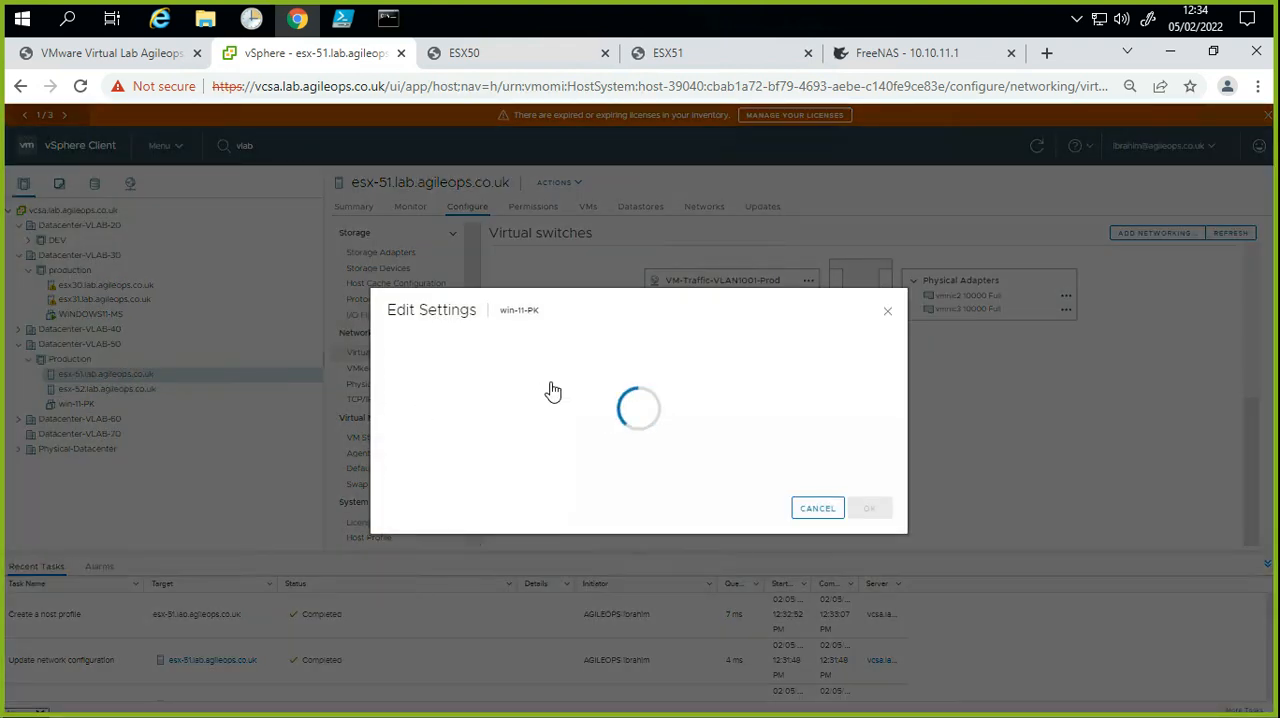
click(645, 389)
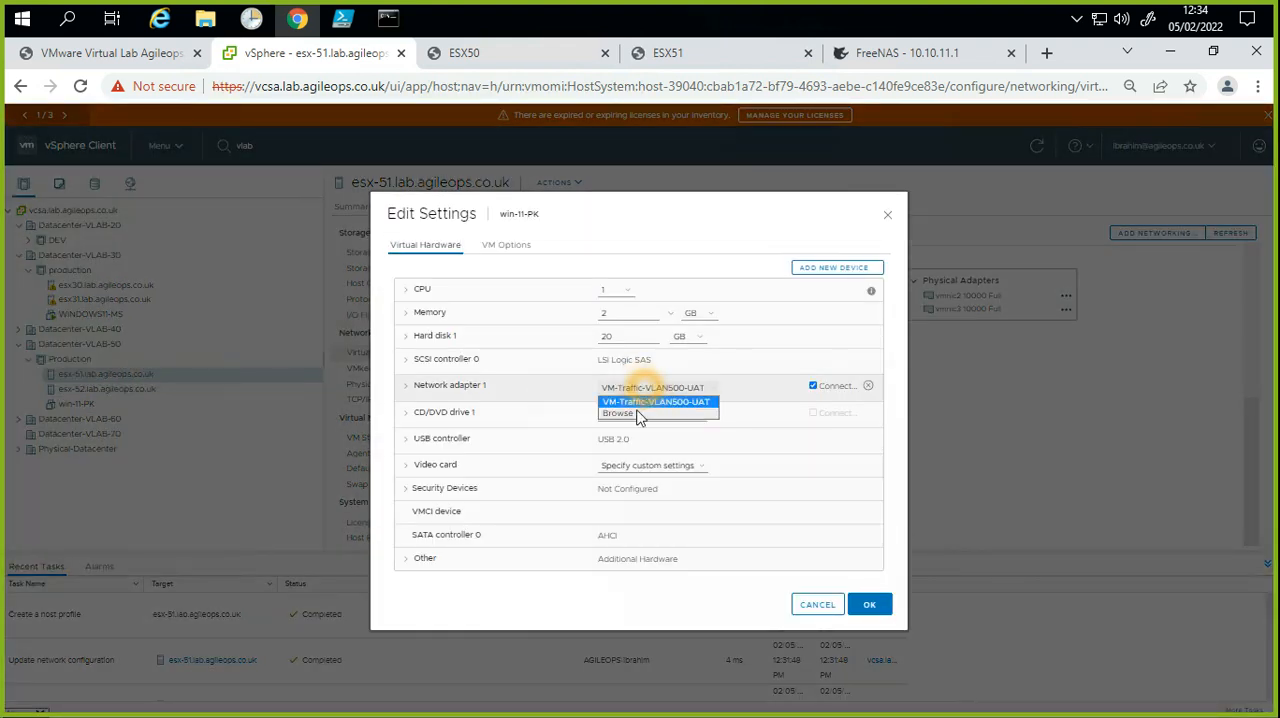
click(638, 415)
click(657, 398)
click(674, 392)
click(579, 347)
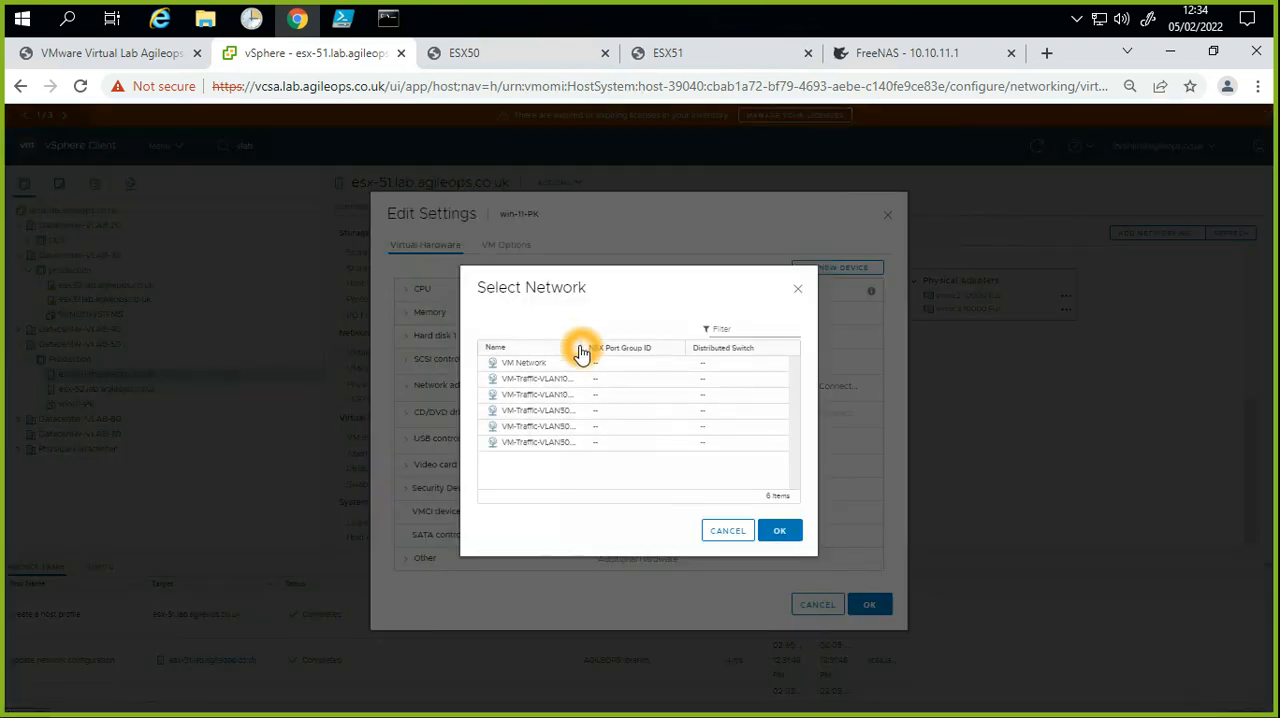
click(582, 347)
click(670, 337)
click(588, 346)
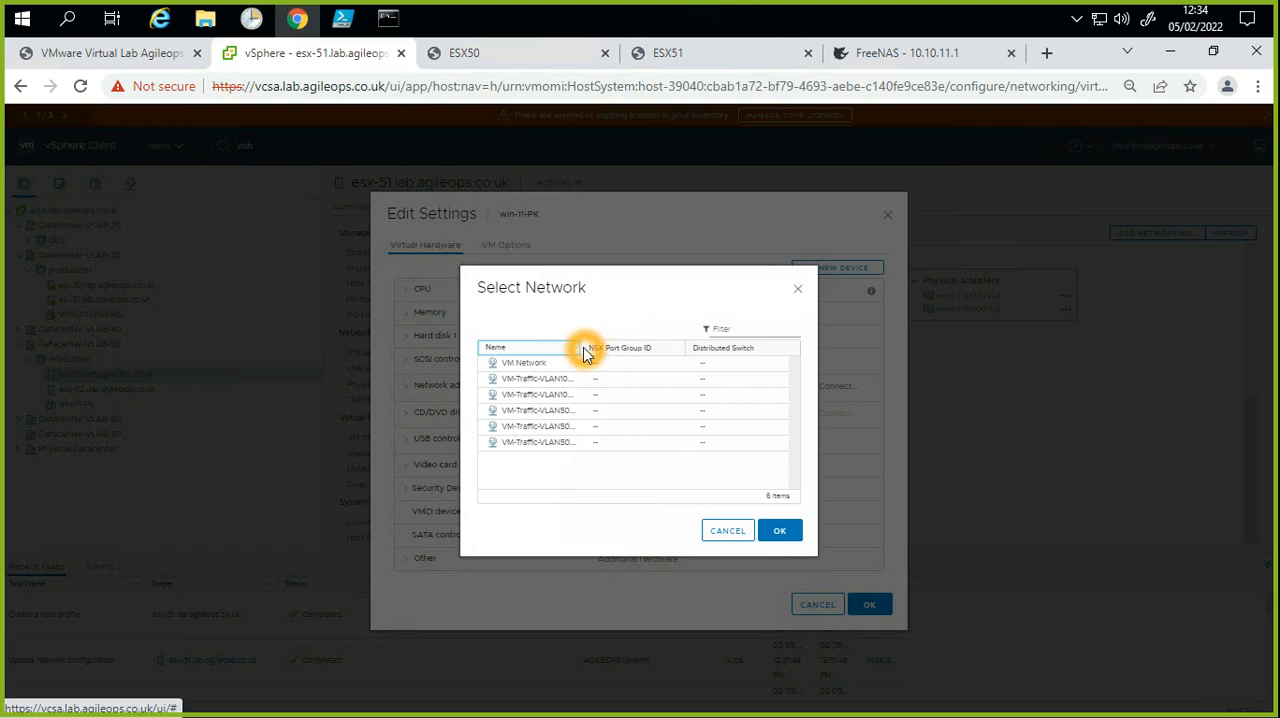
drag(586, 347, 664, 334)
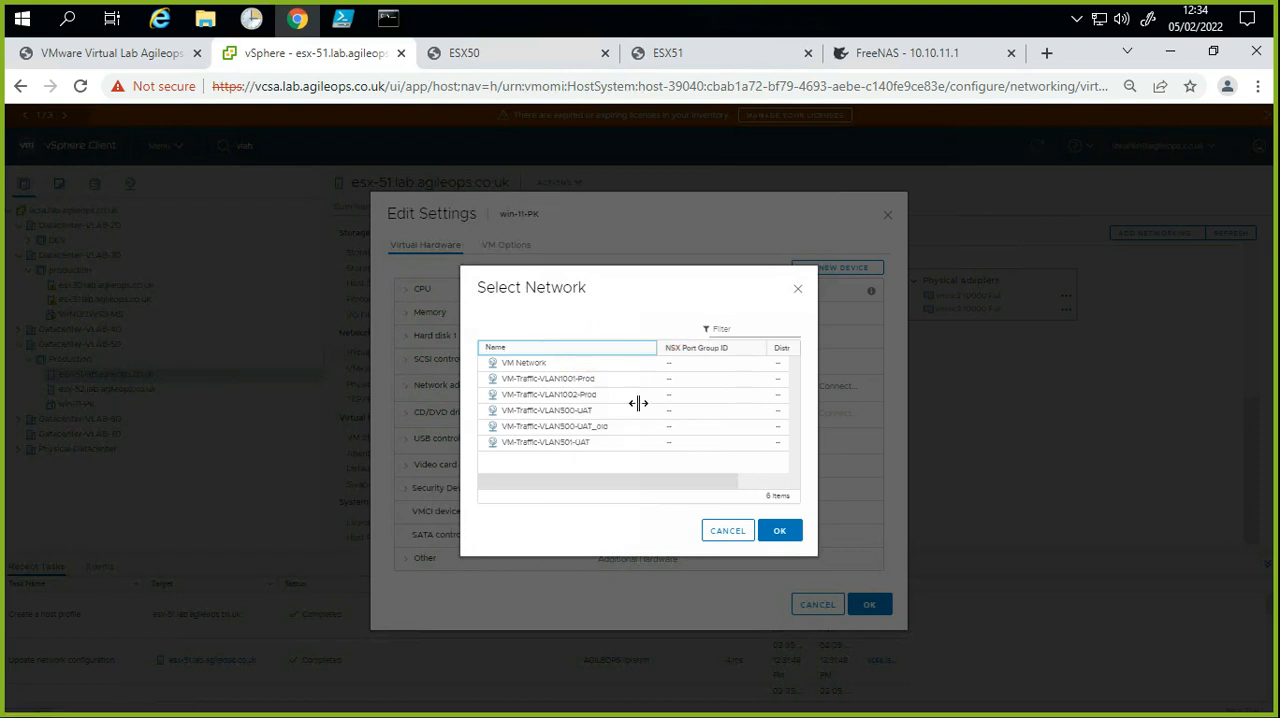
Step: Assign the VM-Traffic-VLAN500-UAT network to the adapter and save the virtual machine settings
click(597, 429)
click(578, 423)
click(596, 416)
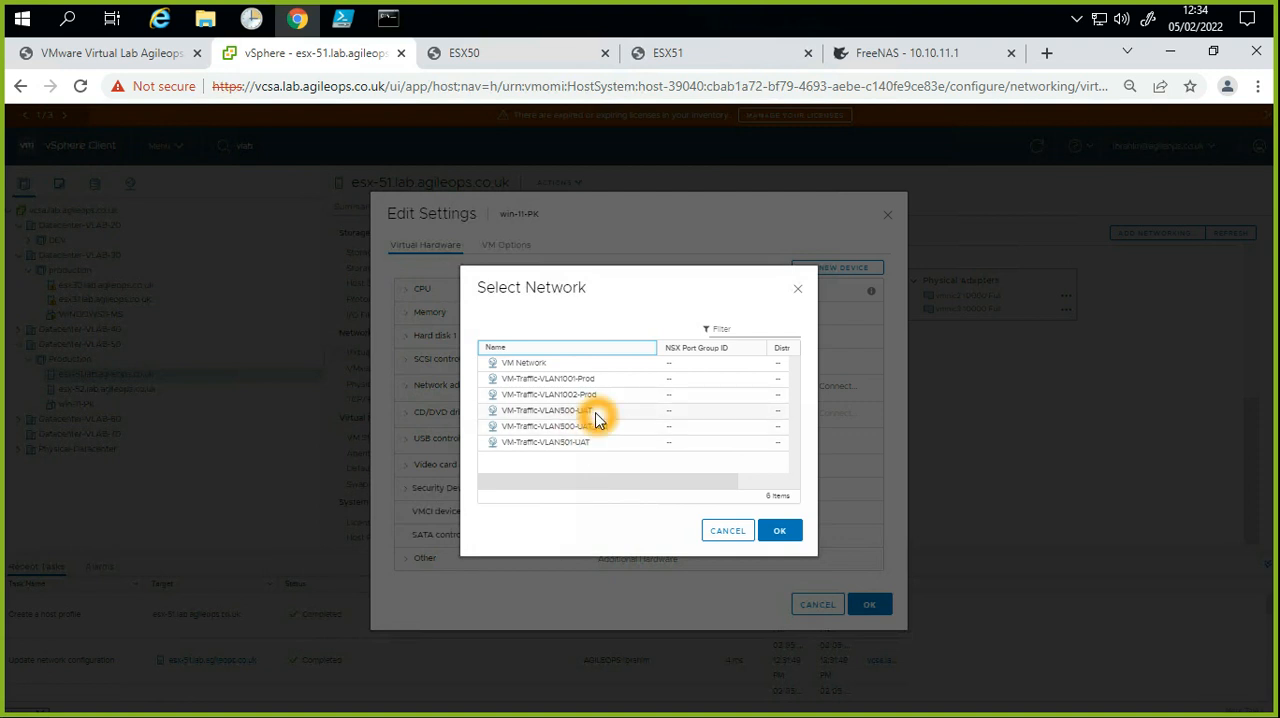
click(779, 530)
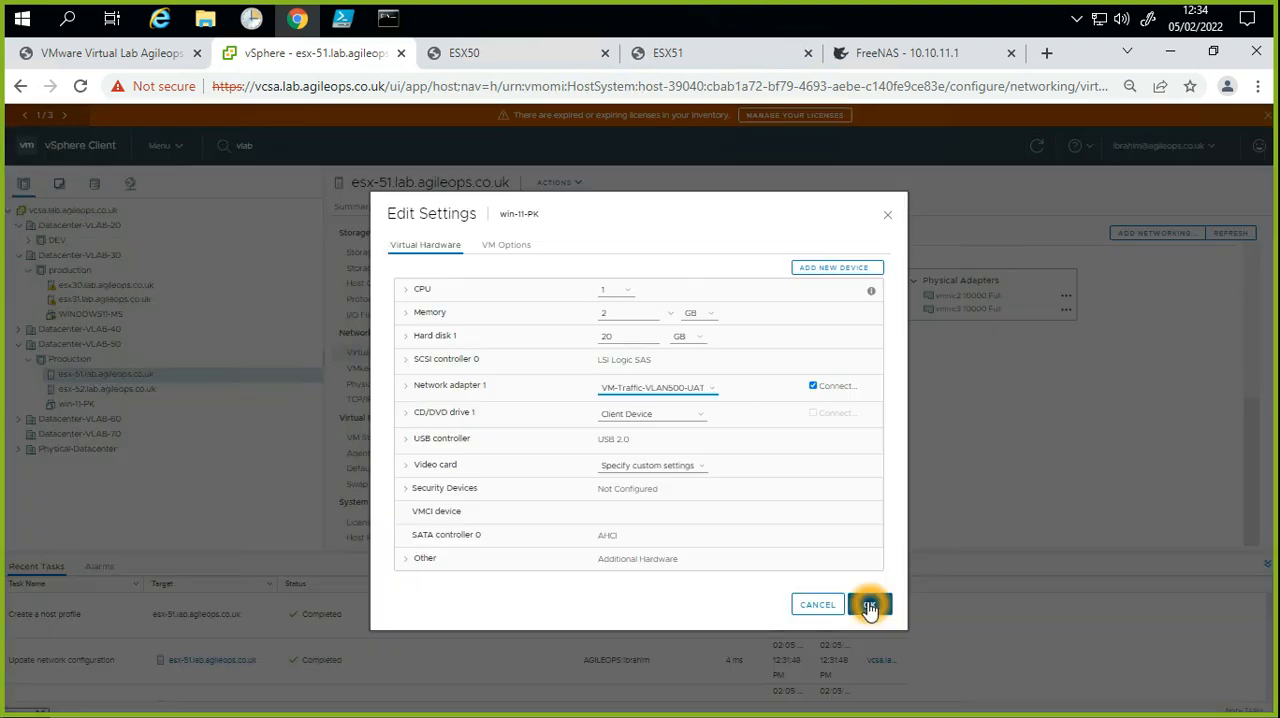
click(868, 606)
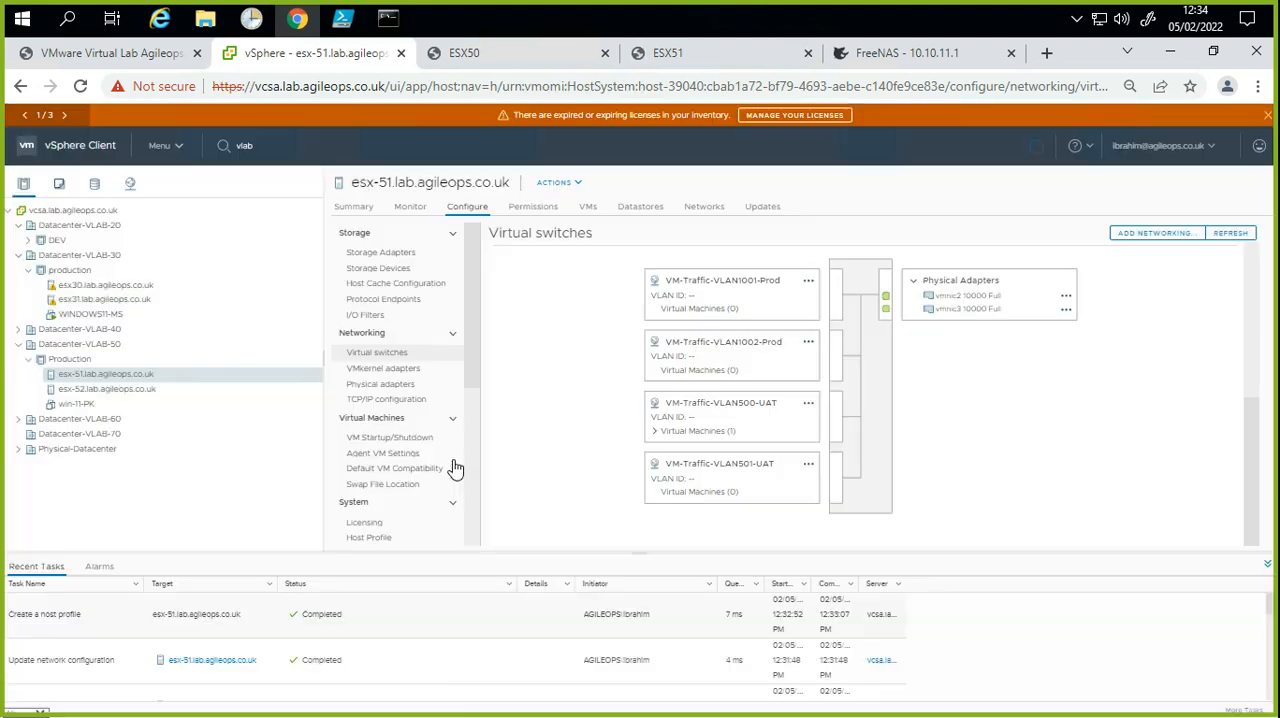
click(98, 406)
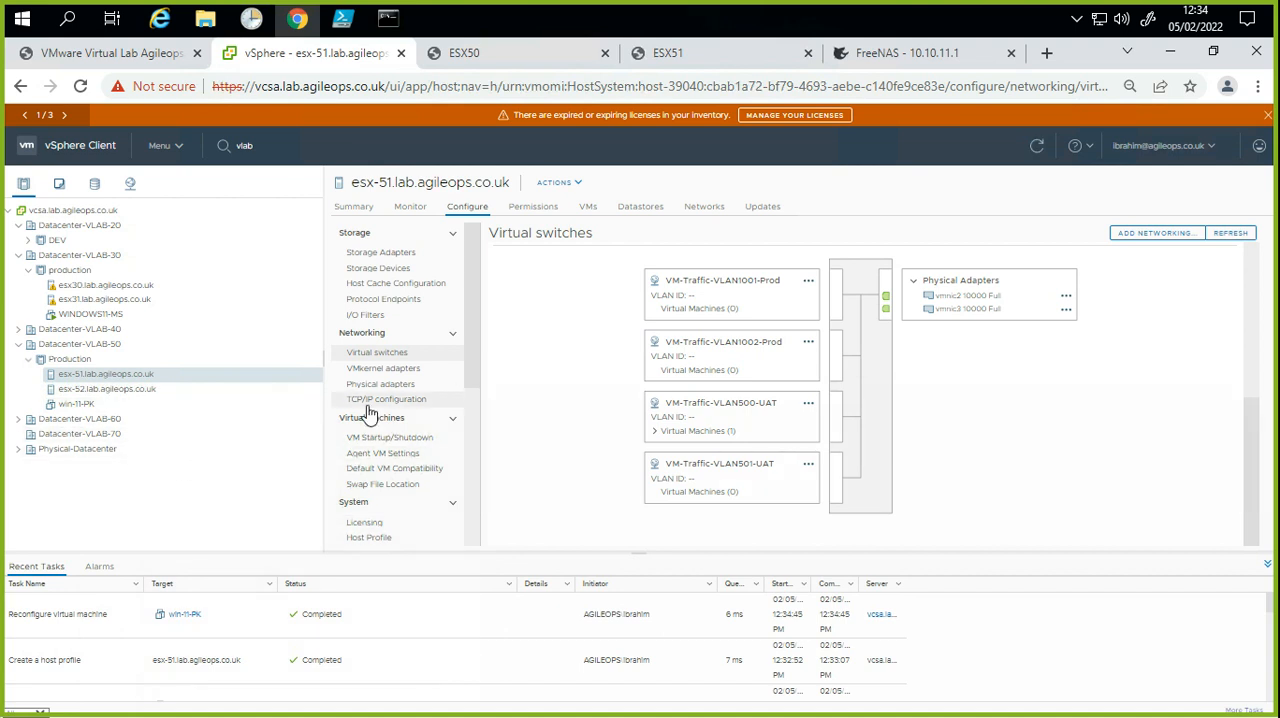
click(248, 459)
click(121, 404)
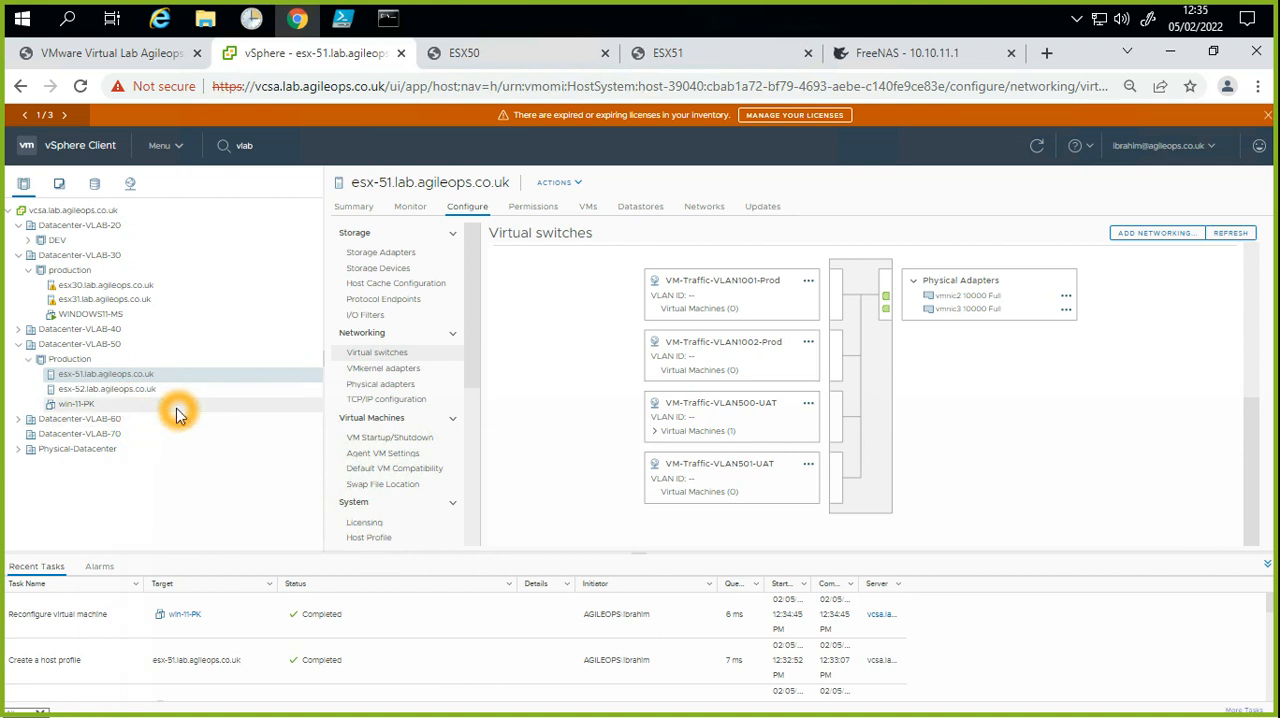
click(188, 408)
Step: Go to the Host Profiles list and examine when the most recent profile was last edited
click(93, 361)
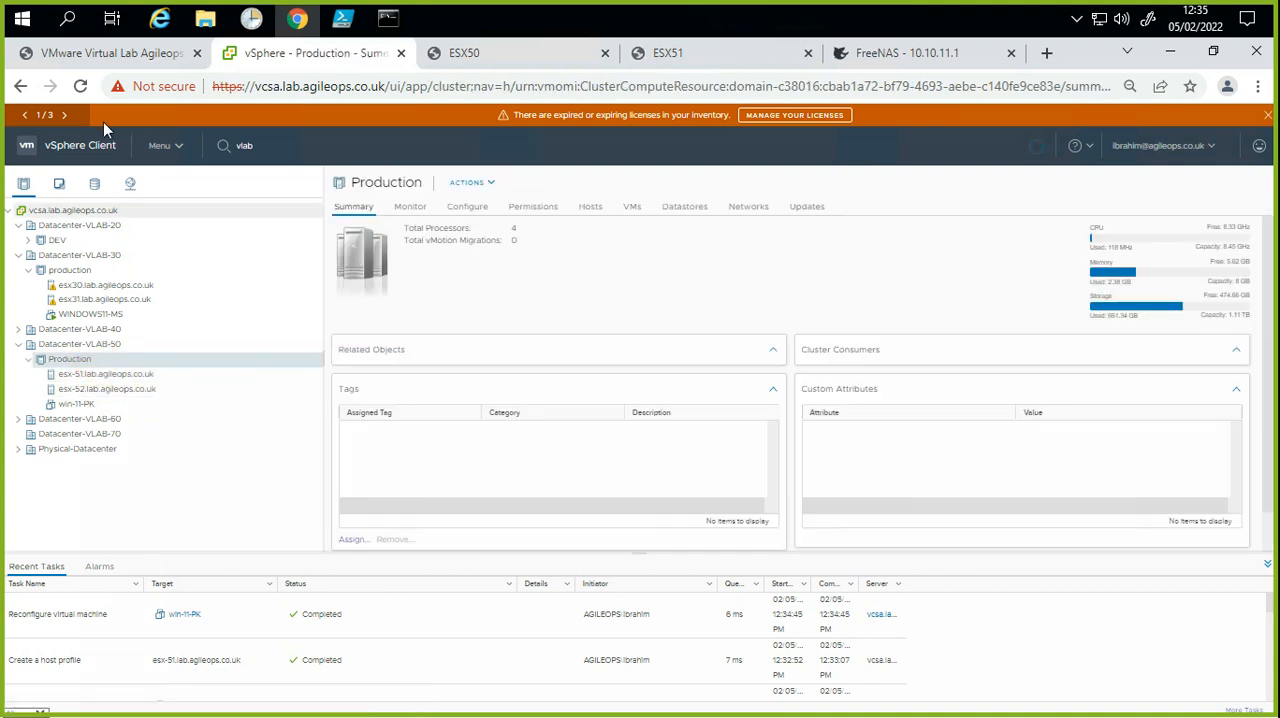
click(113, 146)
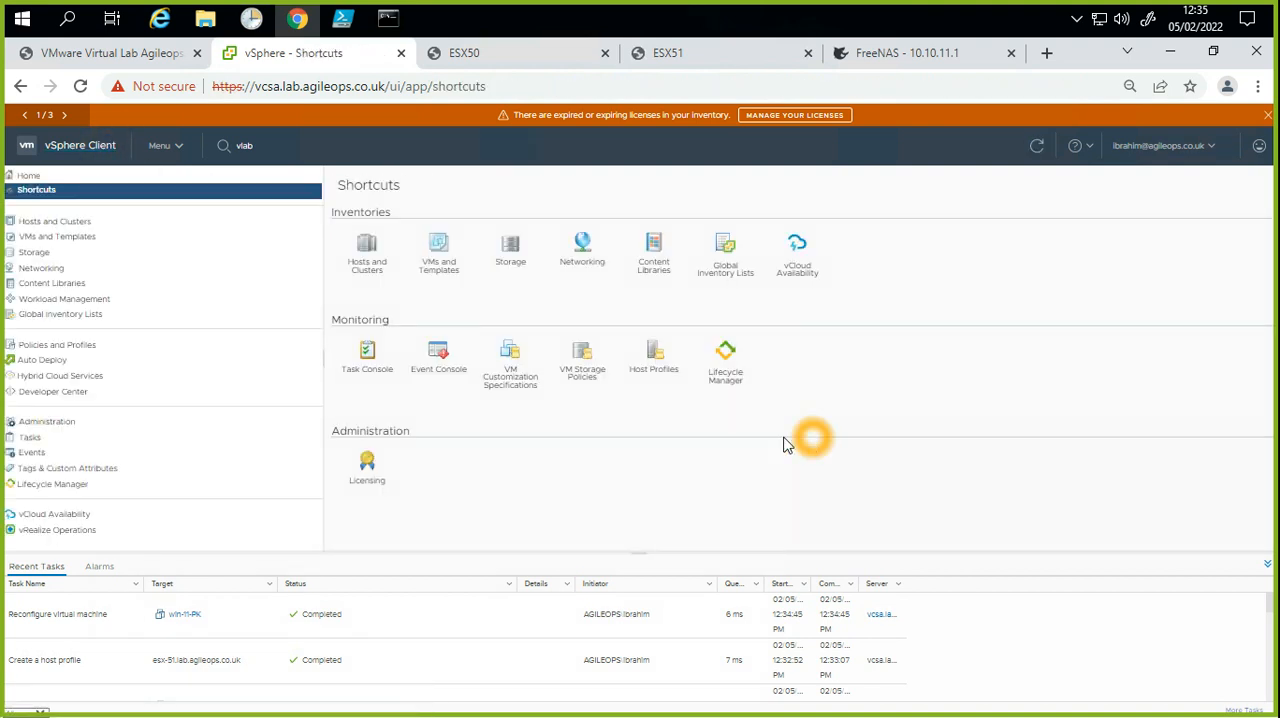
click(654, 358)
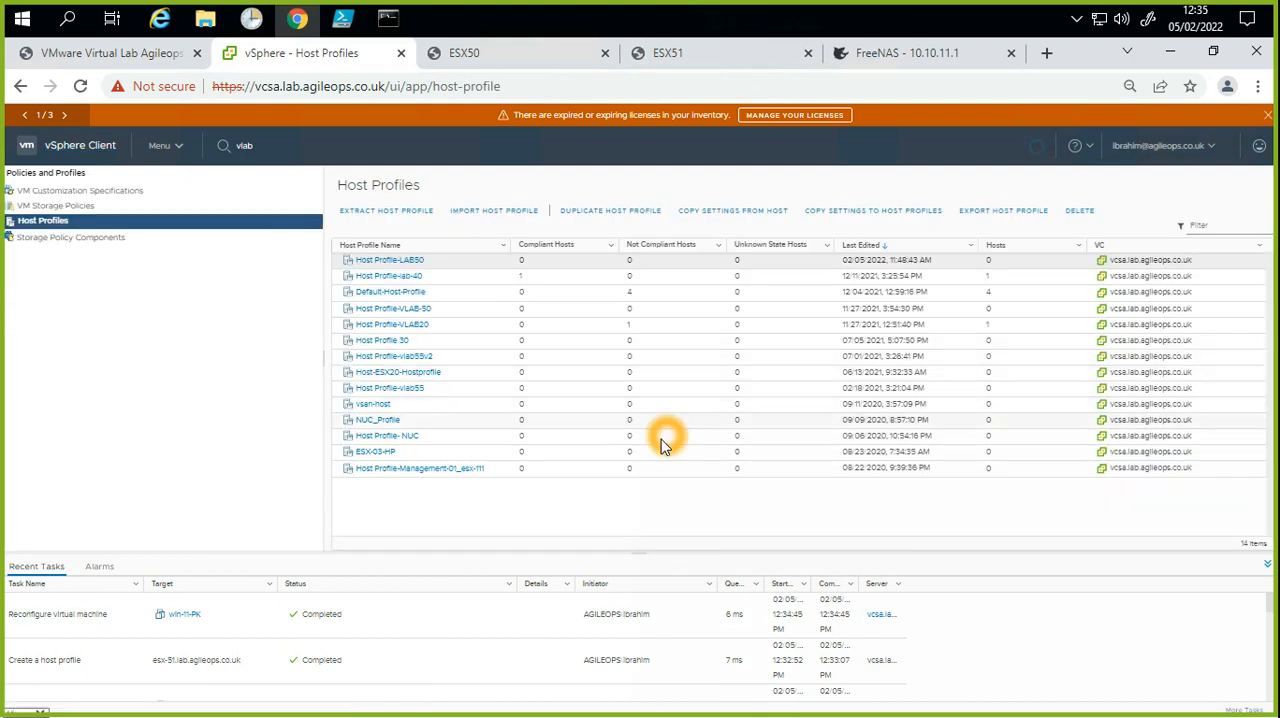
click(511, 515)
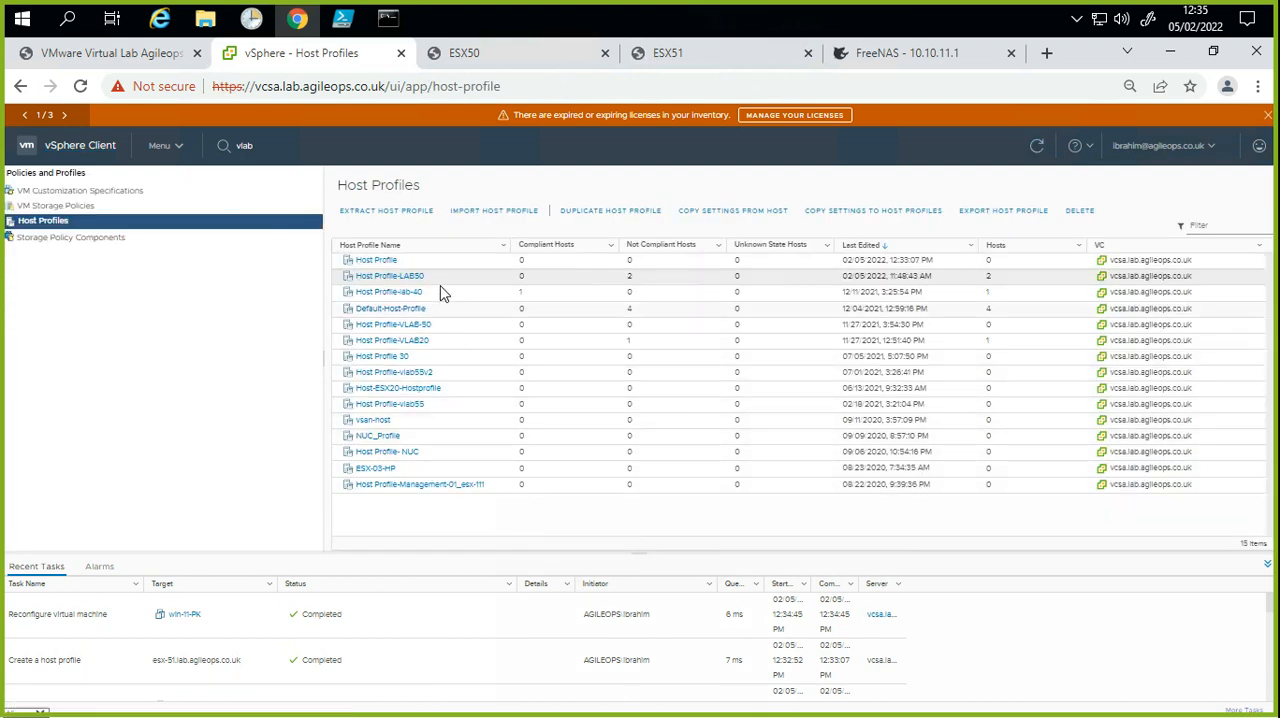
click(886, 251)
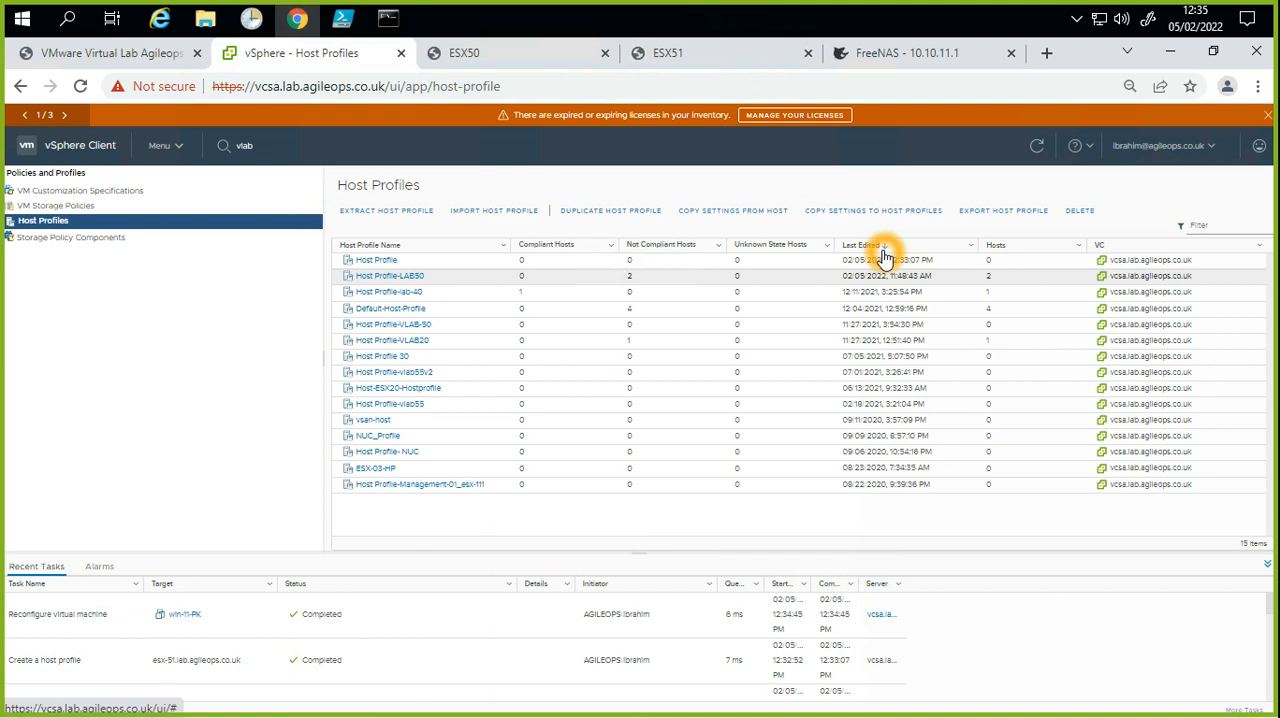
click(869, 261)
click(948, 261)
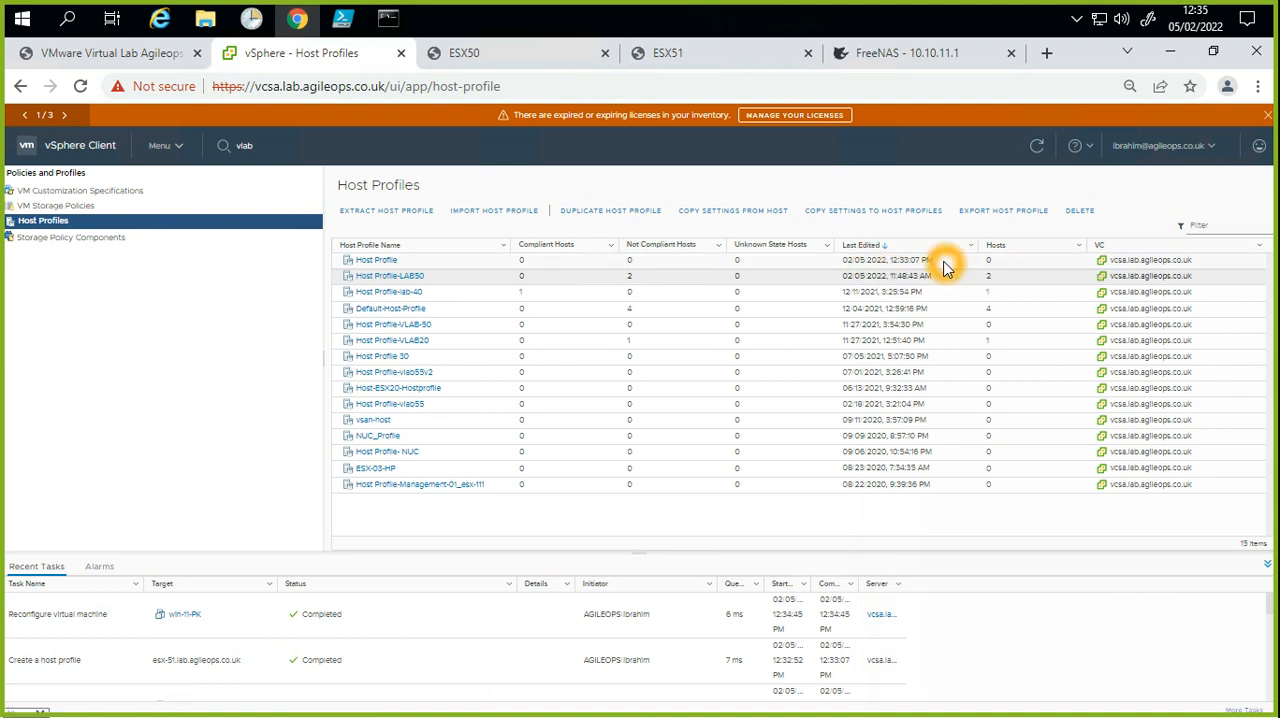
click(405, 263)
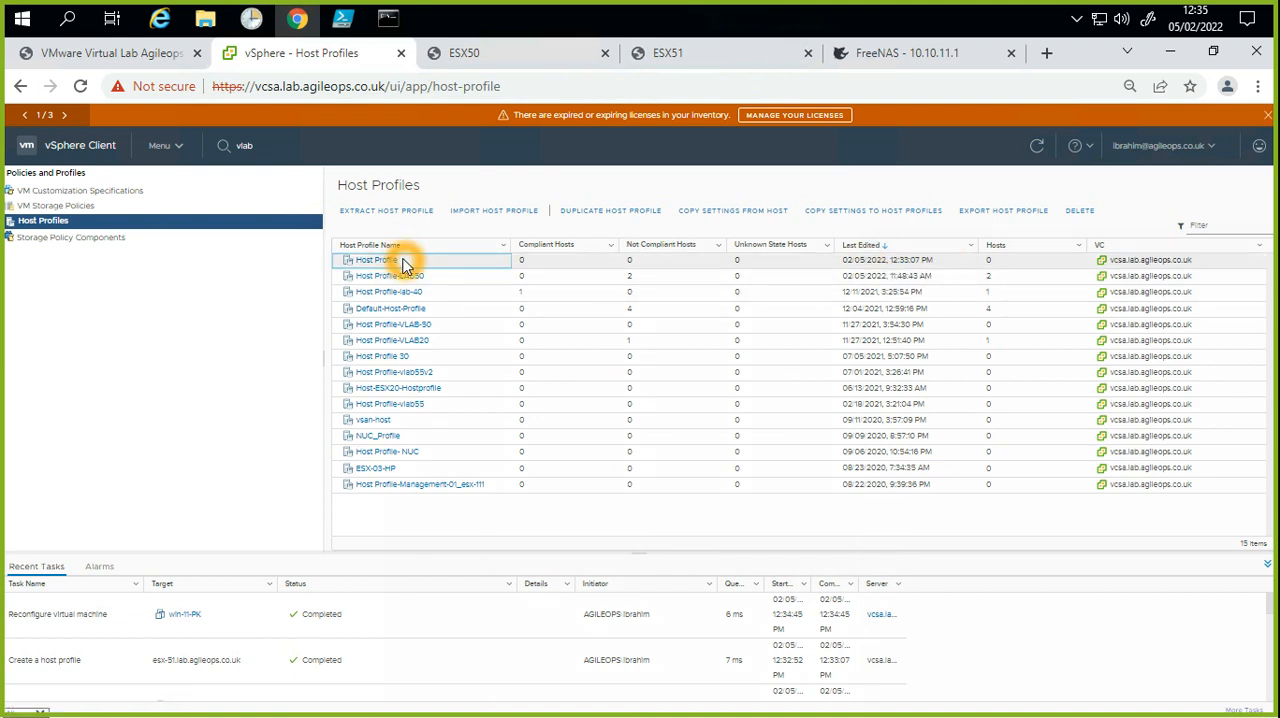
click(408, 268)
click(413, 268)
right_click(411, 264)
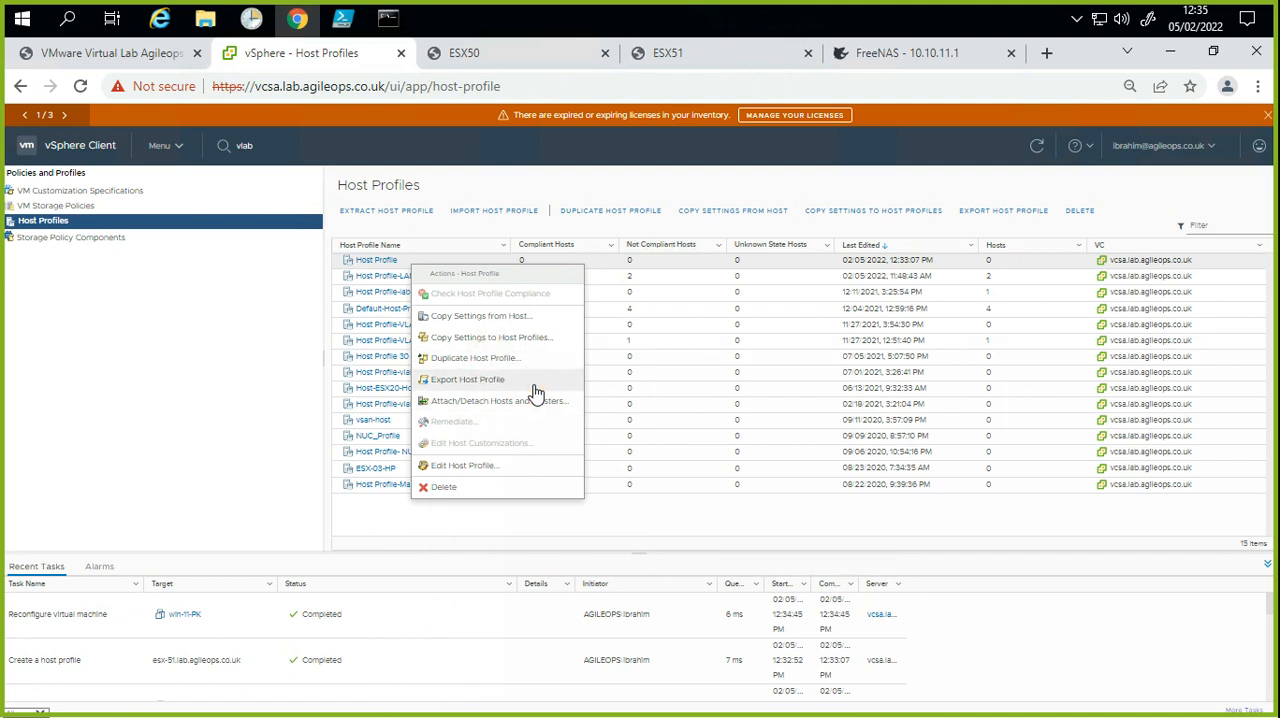
click(533, 470)
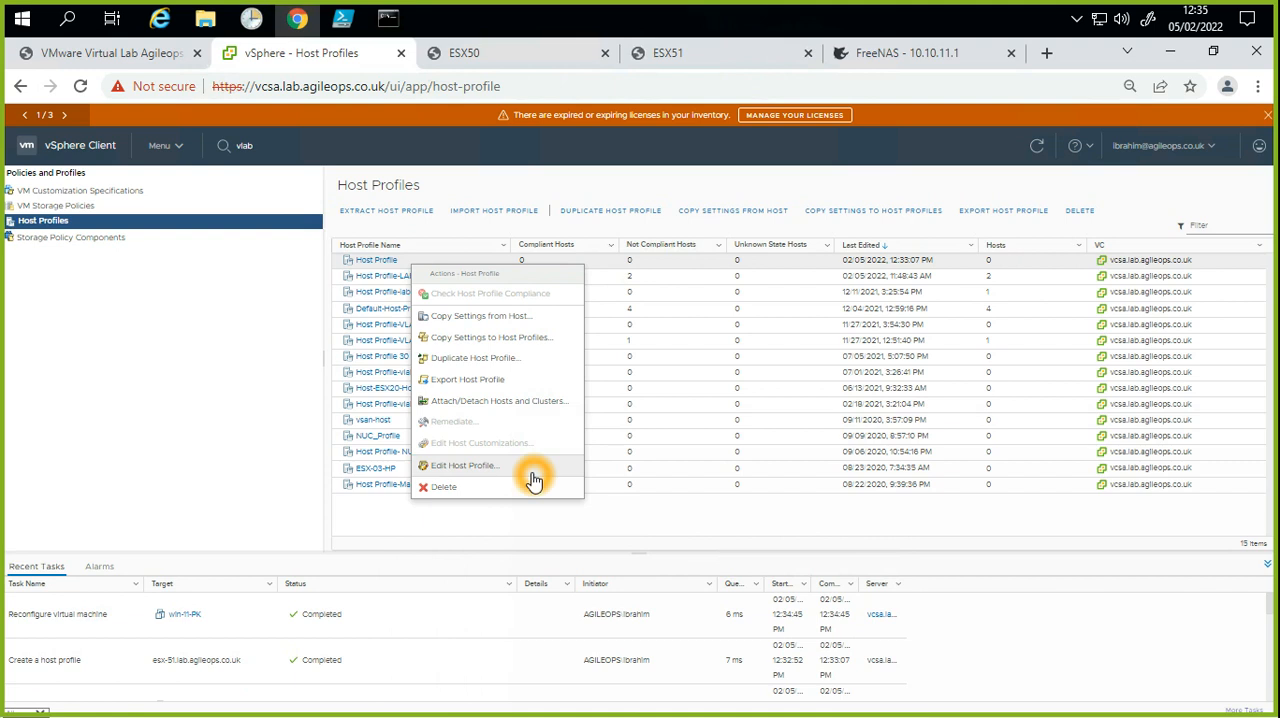
click(533, 474)
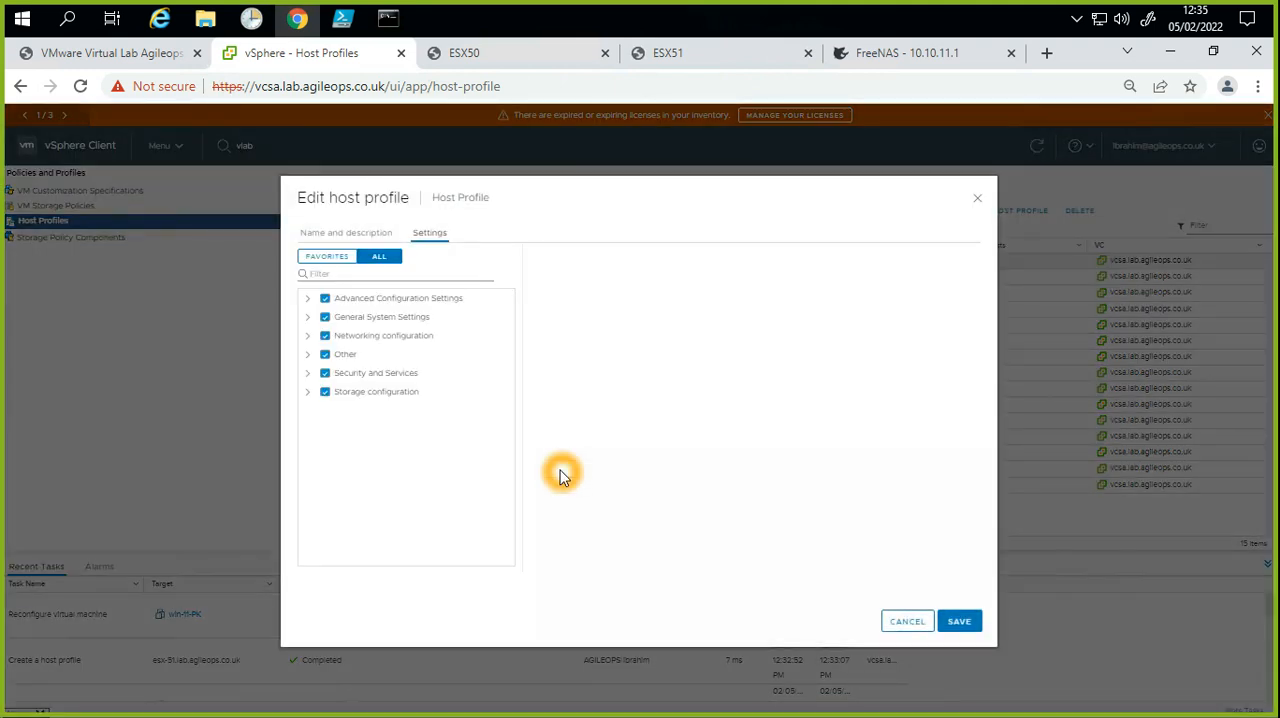
click(926, 618)
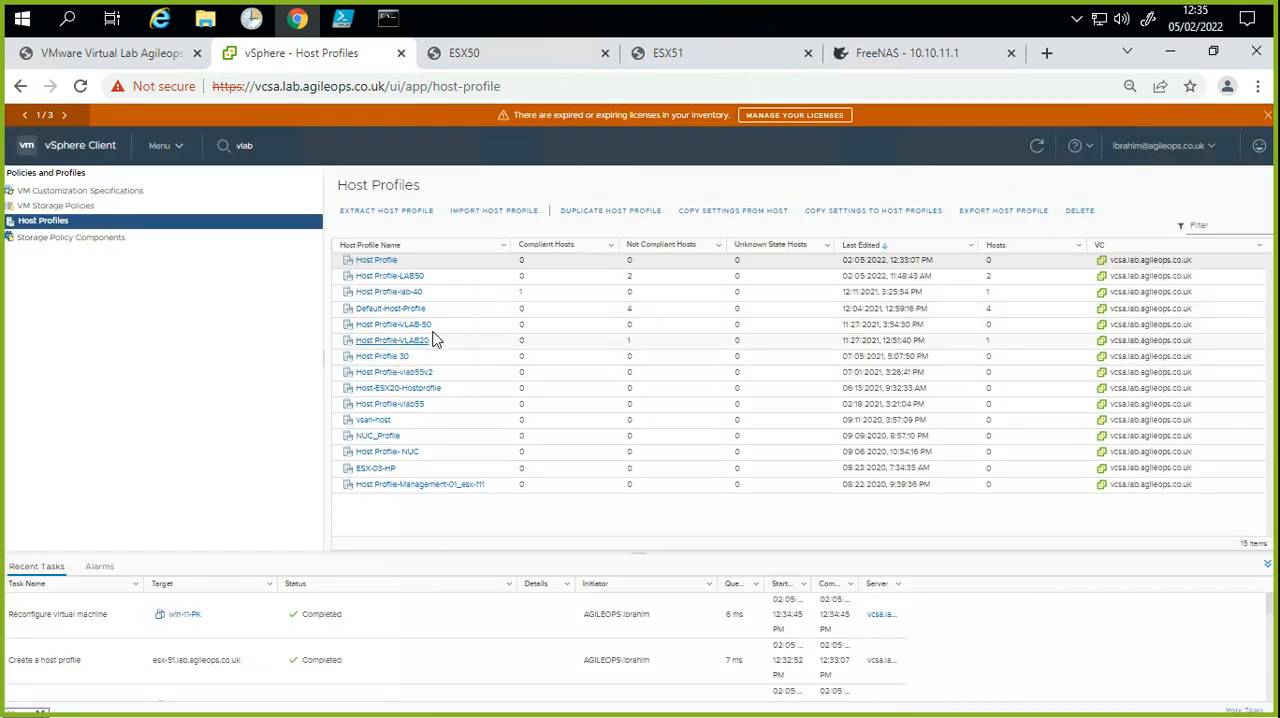
click(418, 298)
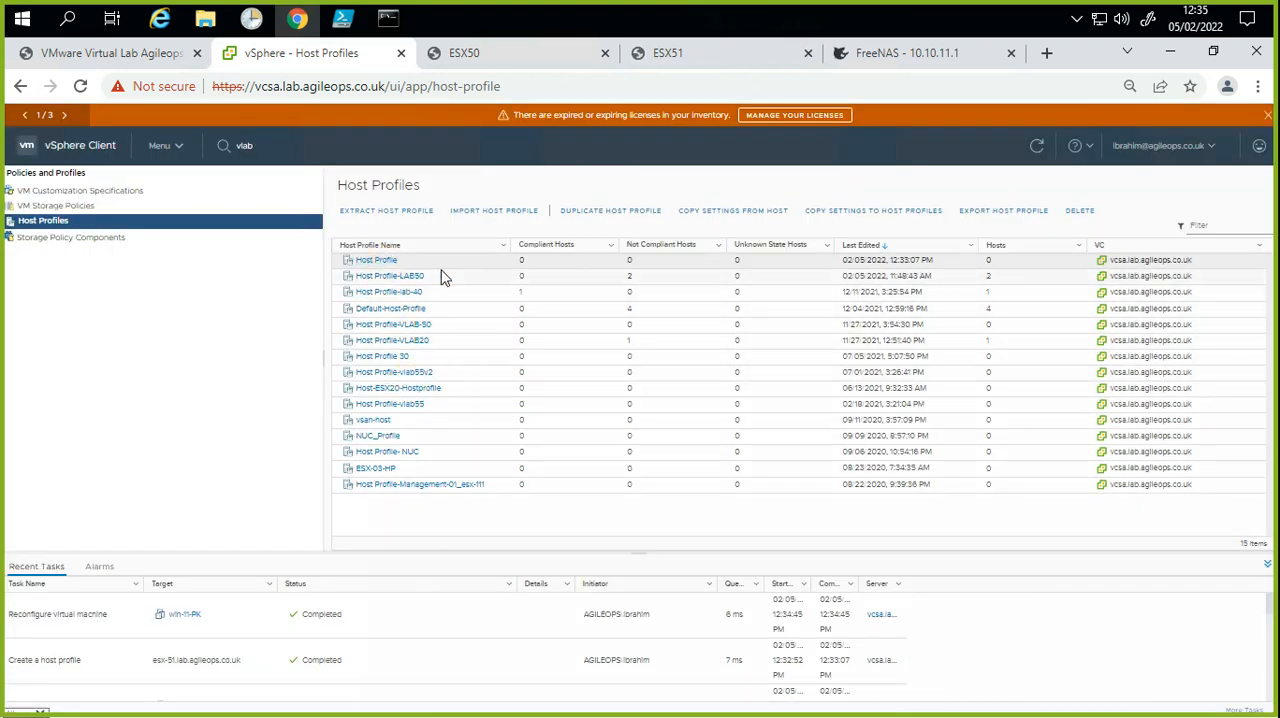
right_click(380, 262)
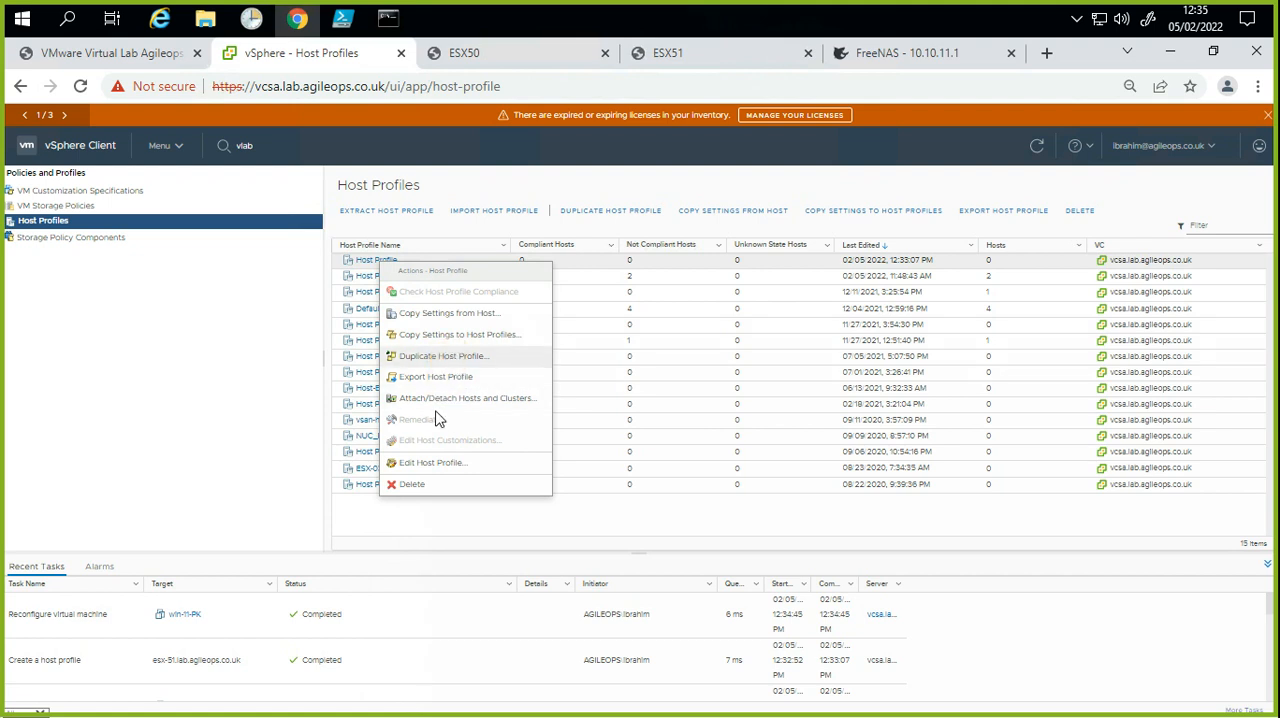
click(439, 466)
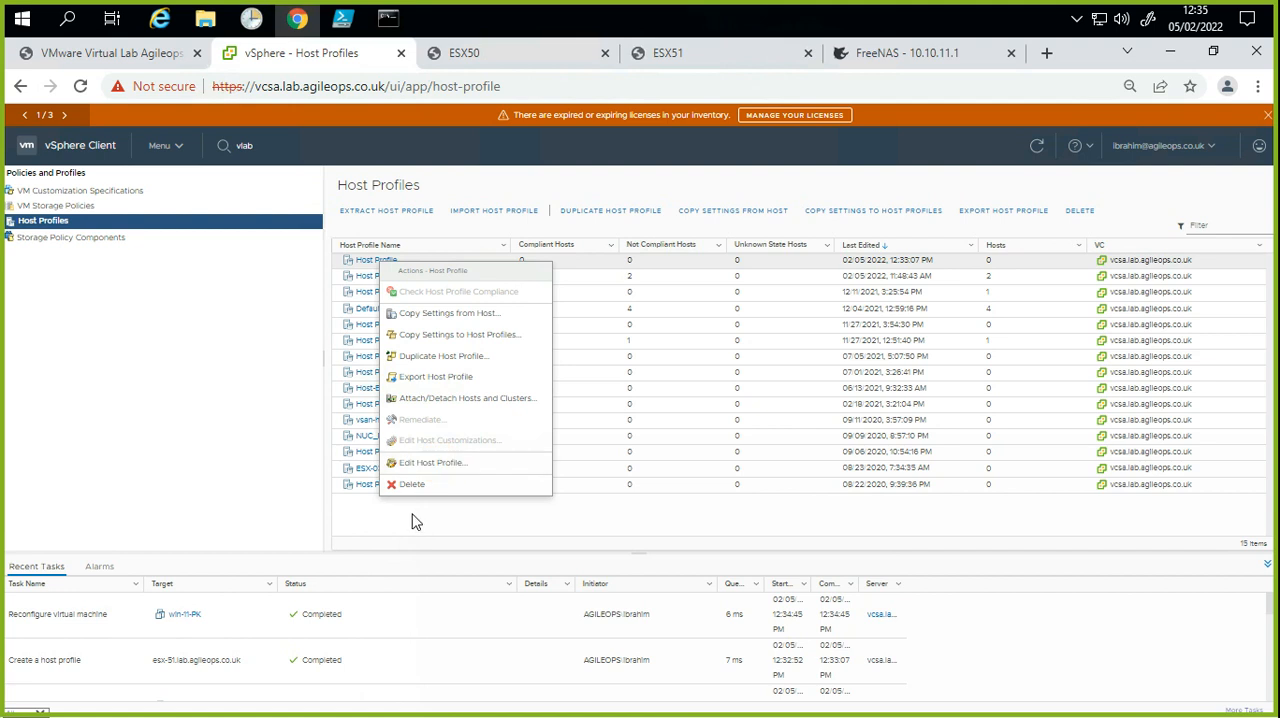
click(414, 516)
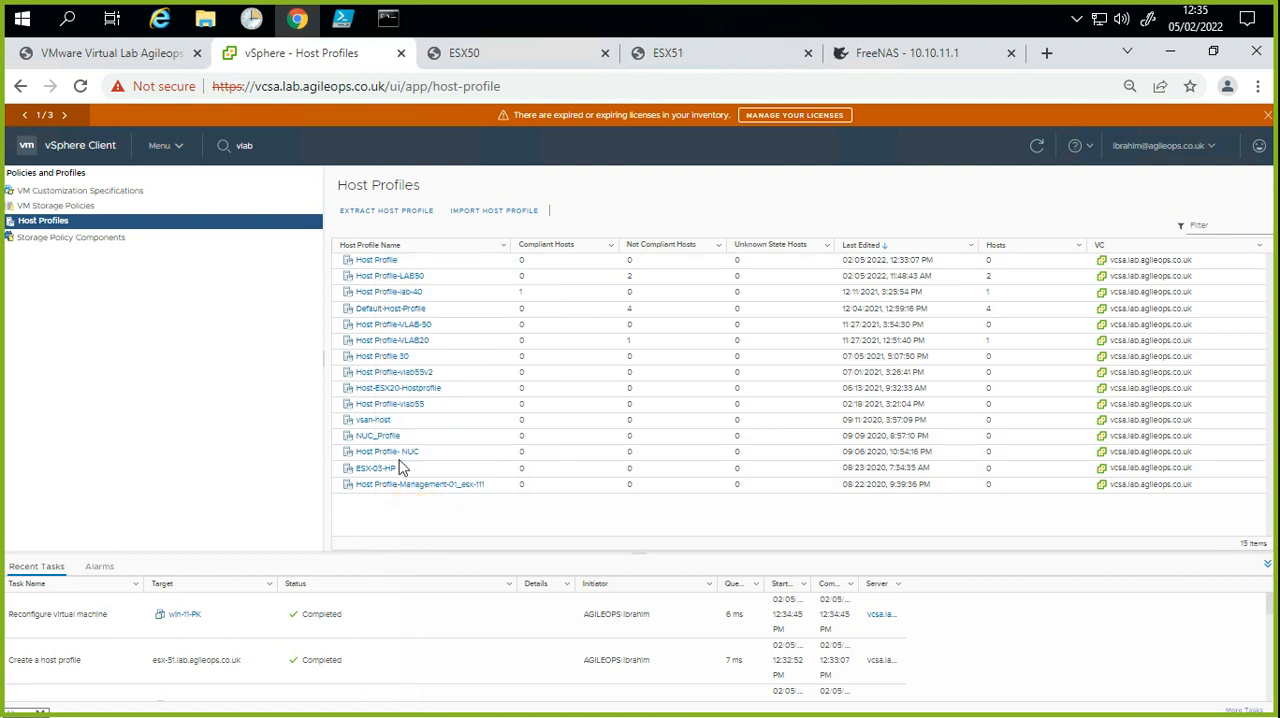
click(390, 266)
right_click(390, 265)
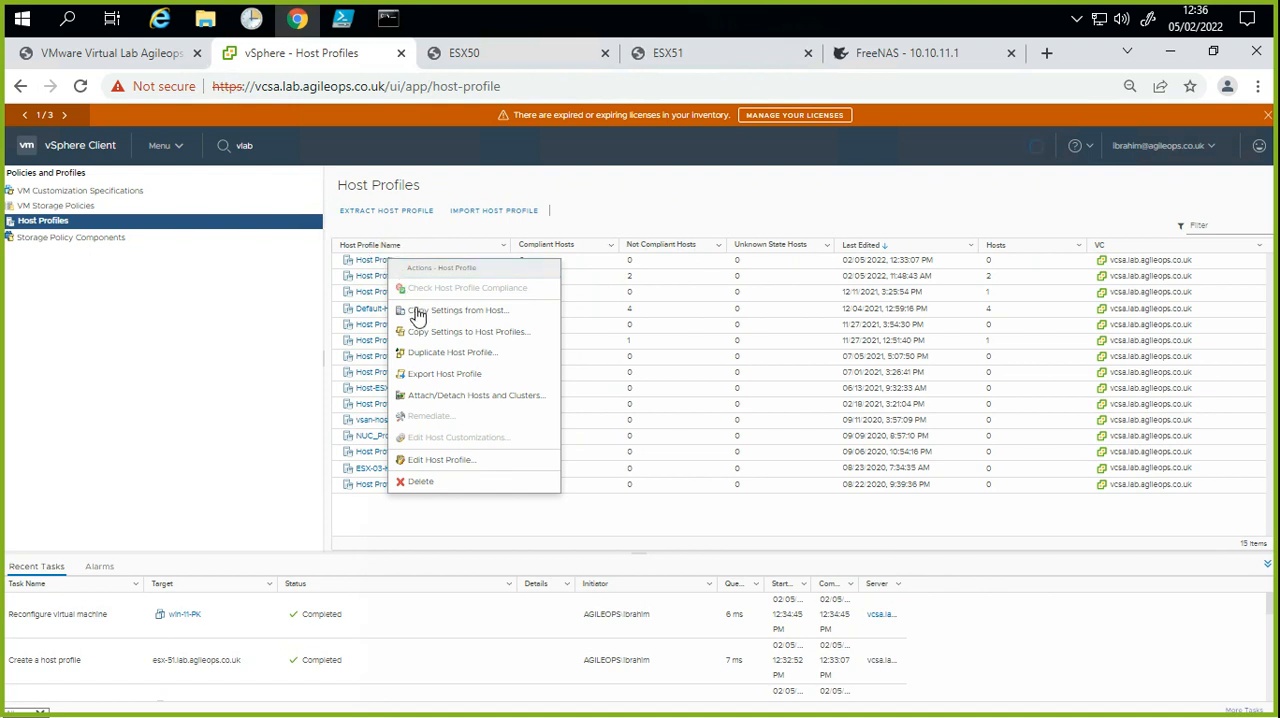
click(430, 316)
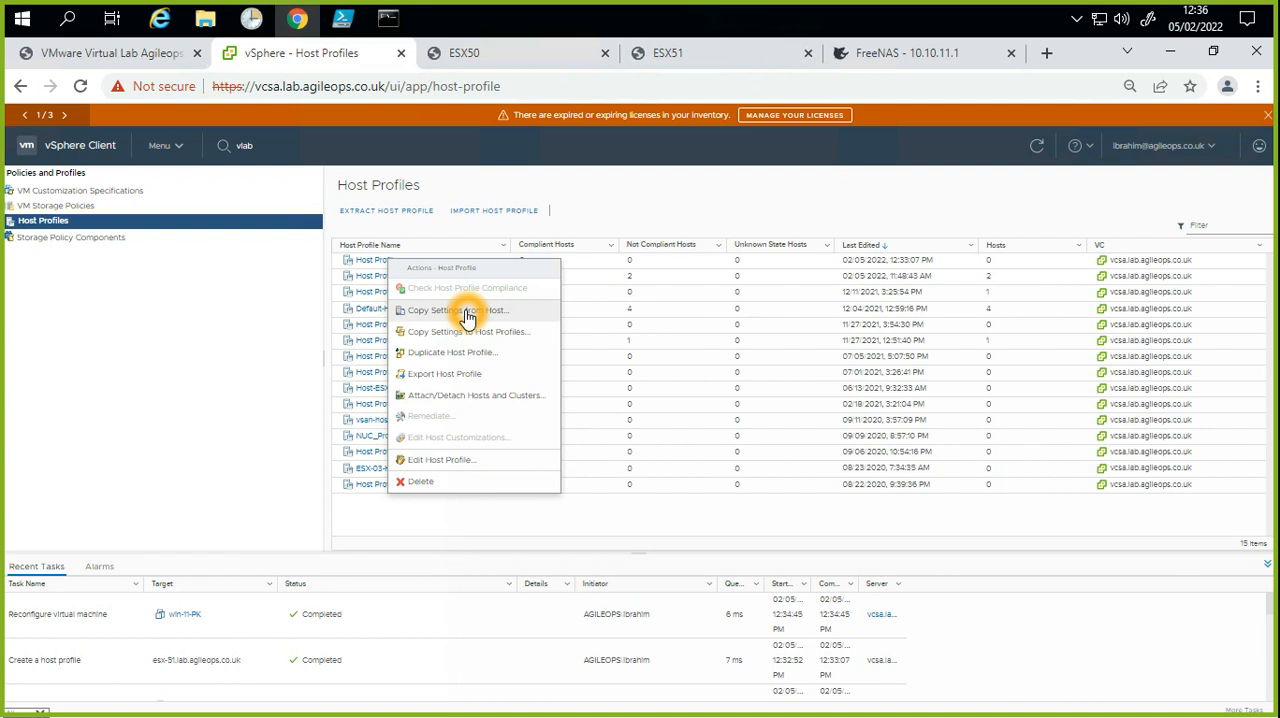
click(513, 355)
click(489, 389)
click(819, 484)
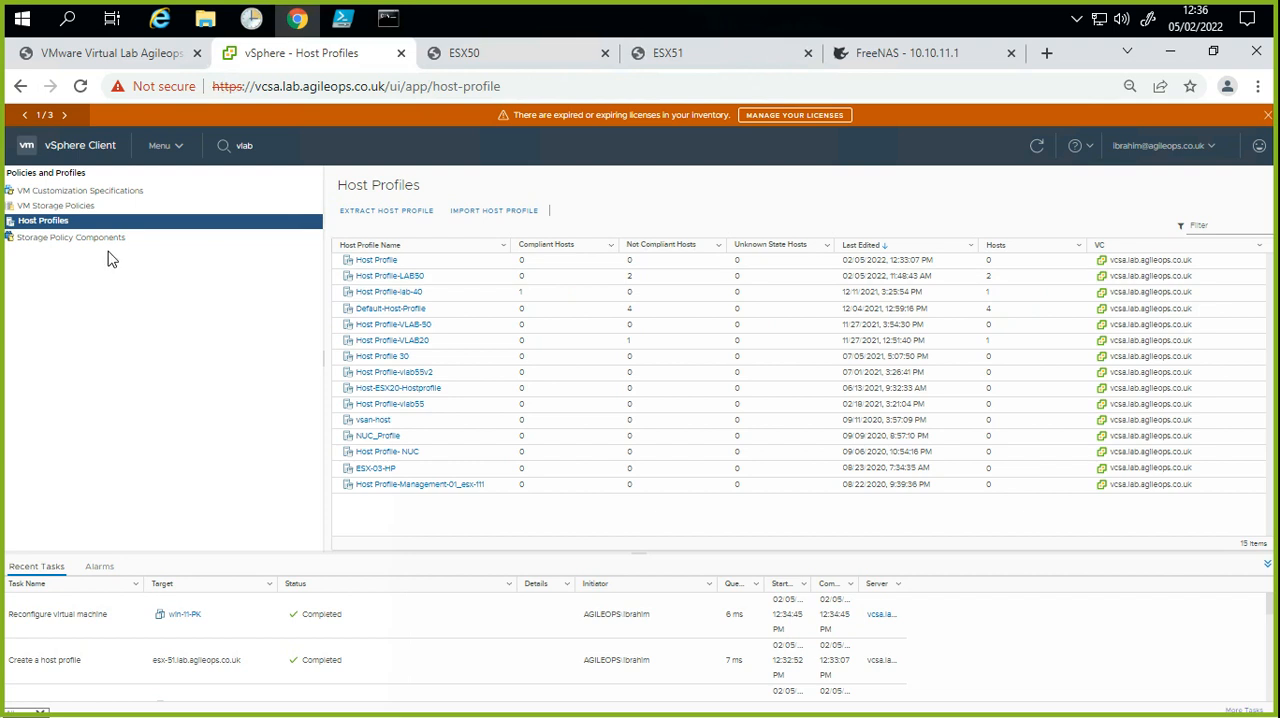
Step: Rename the most recently edited host profile as Host Profile-VLAB50-updated-v1 and save it
click(18, 228)
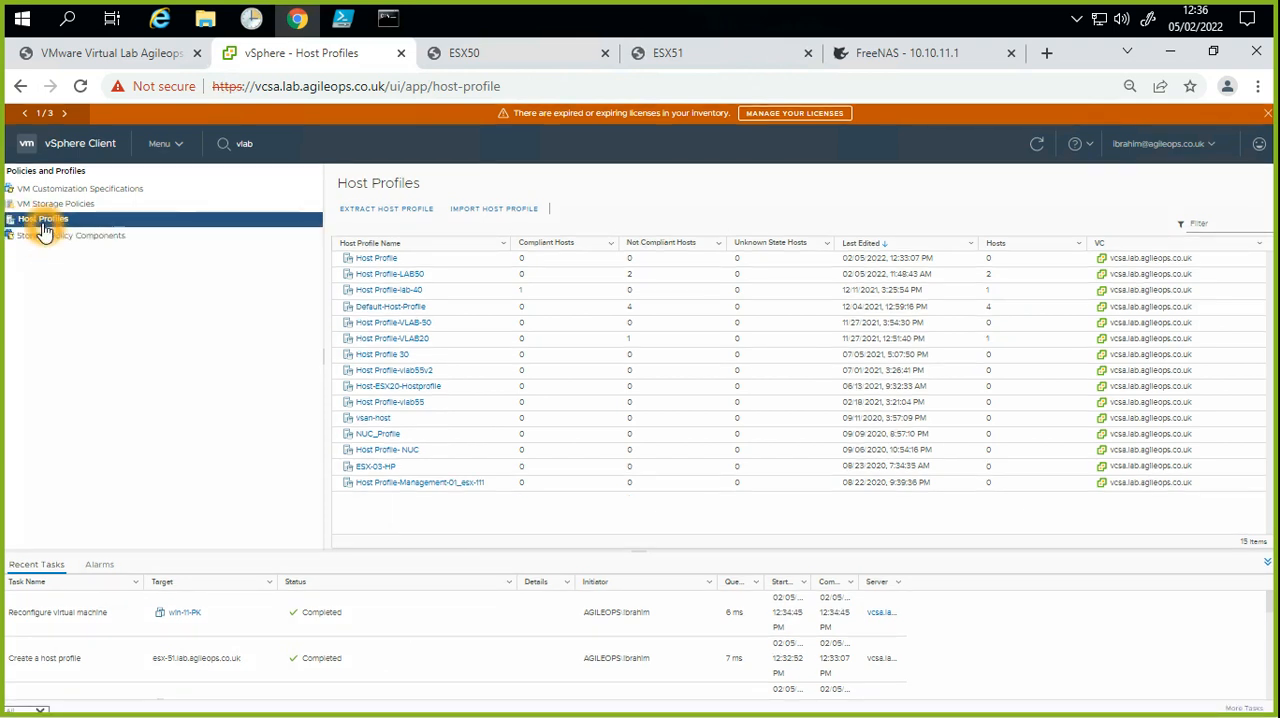
click(384, 259)
right_click(384, 262)
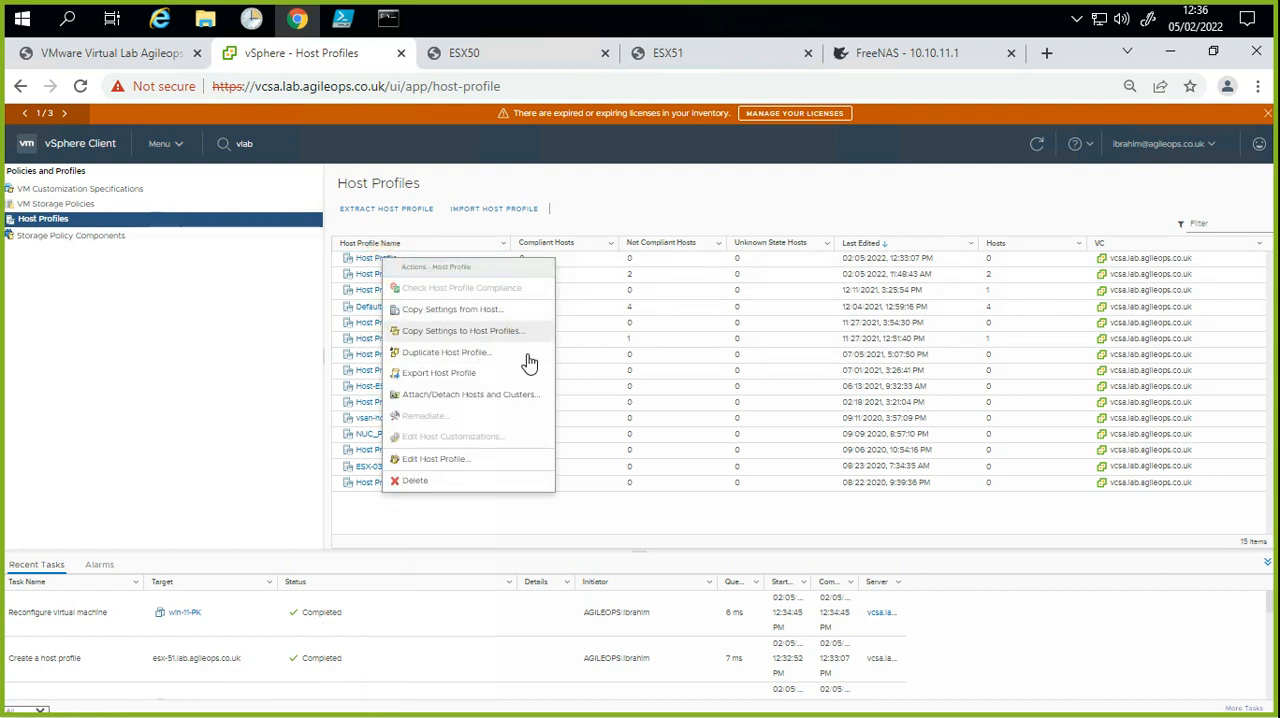
click(490, 461)
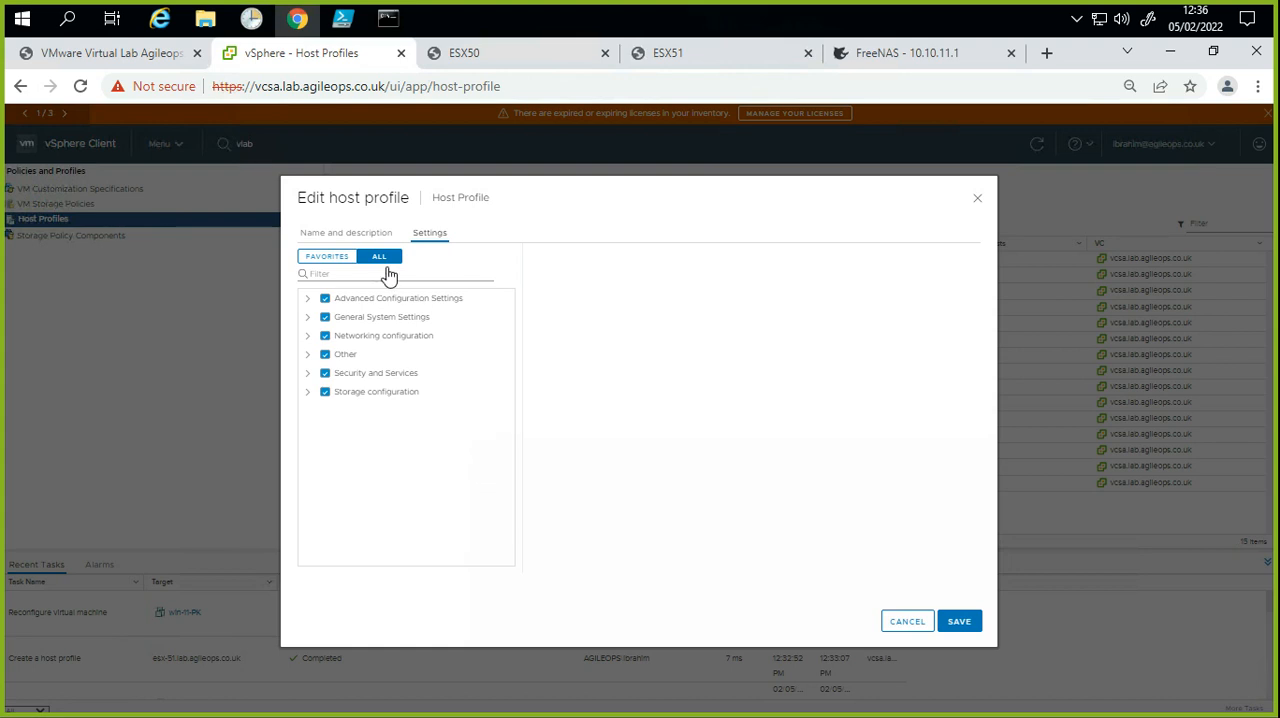
click(372, 234)
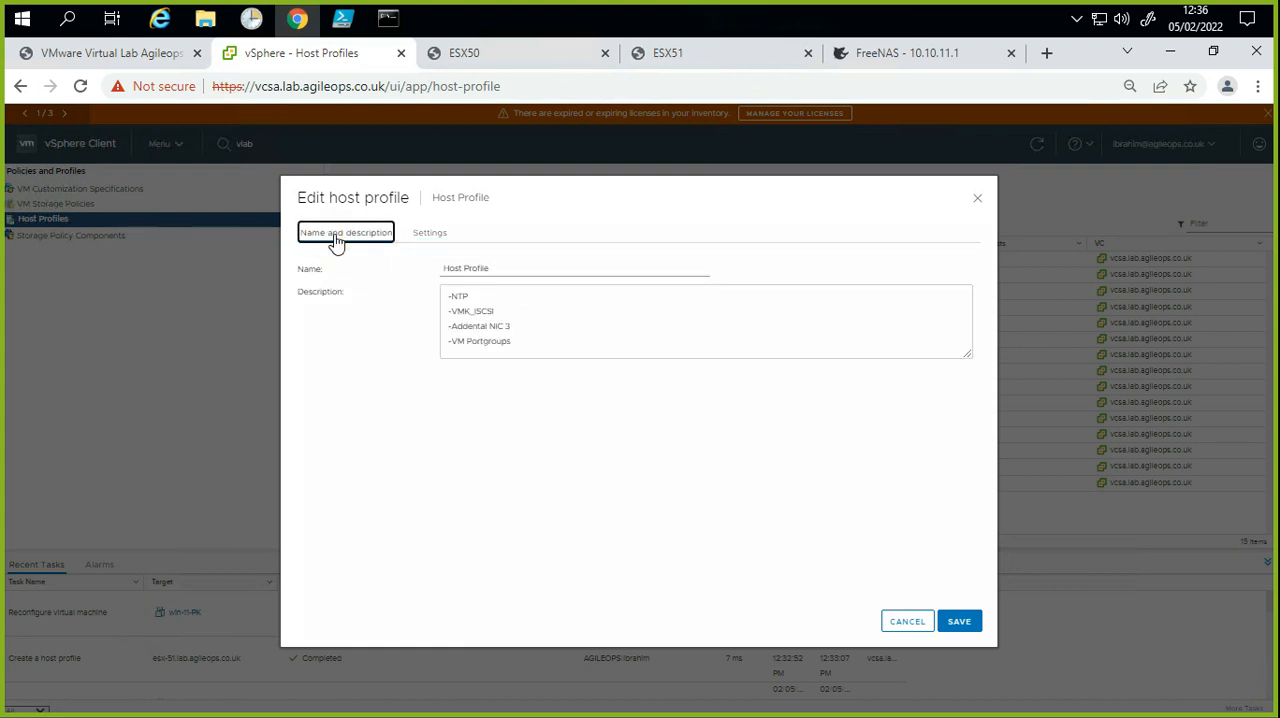
click(495, 268)
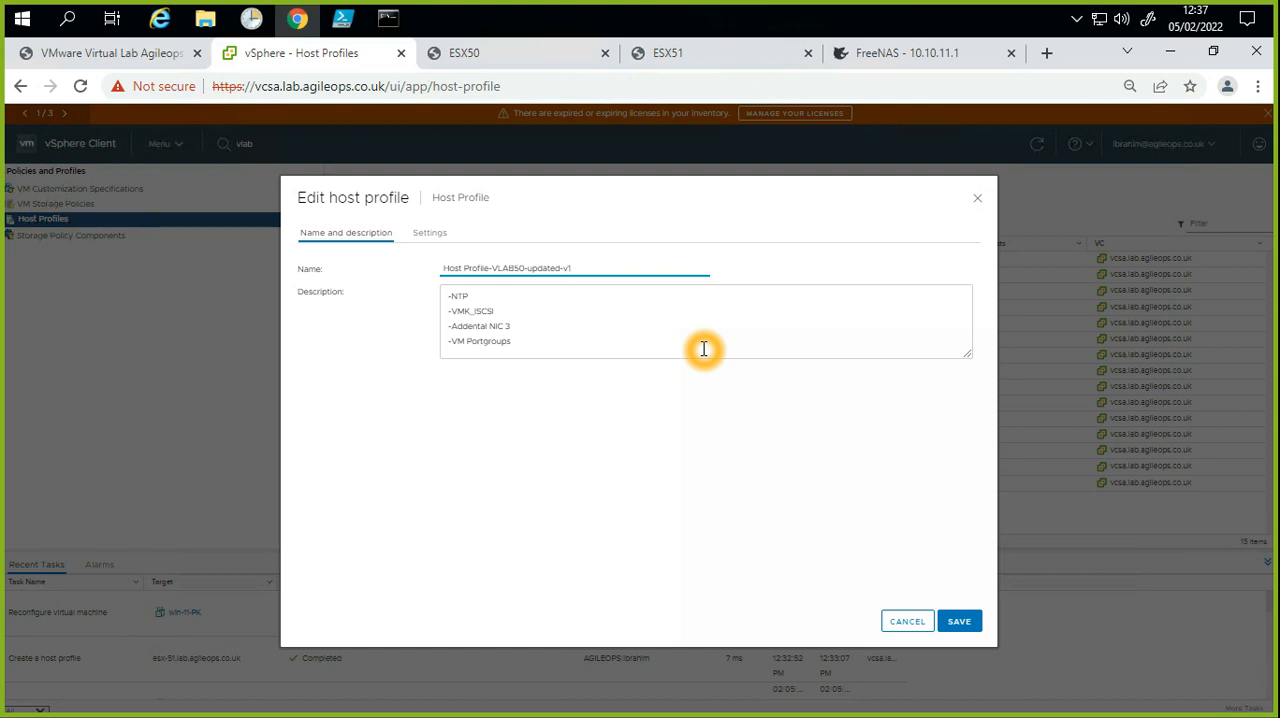
text(1)
drag(580, 267, 449, 267)
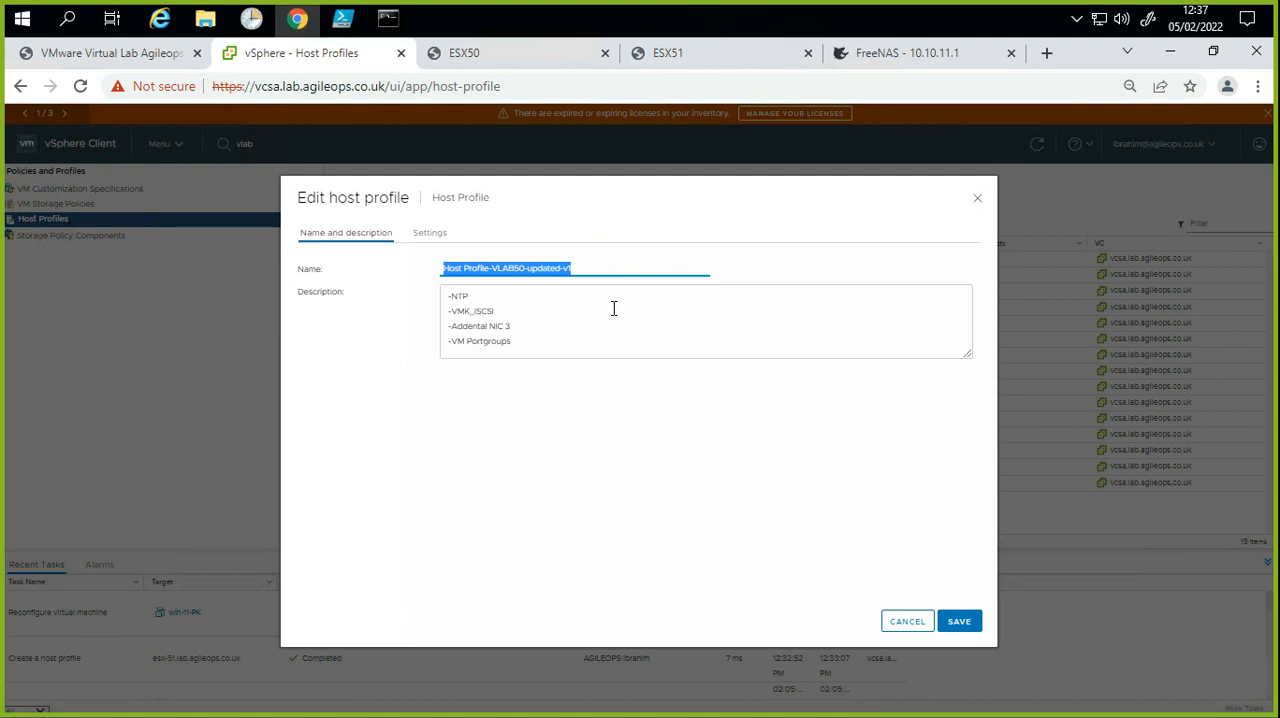
click(597, 414)
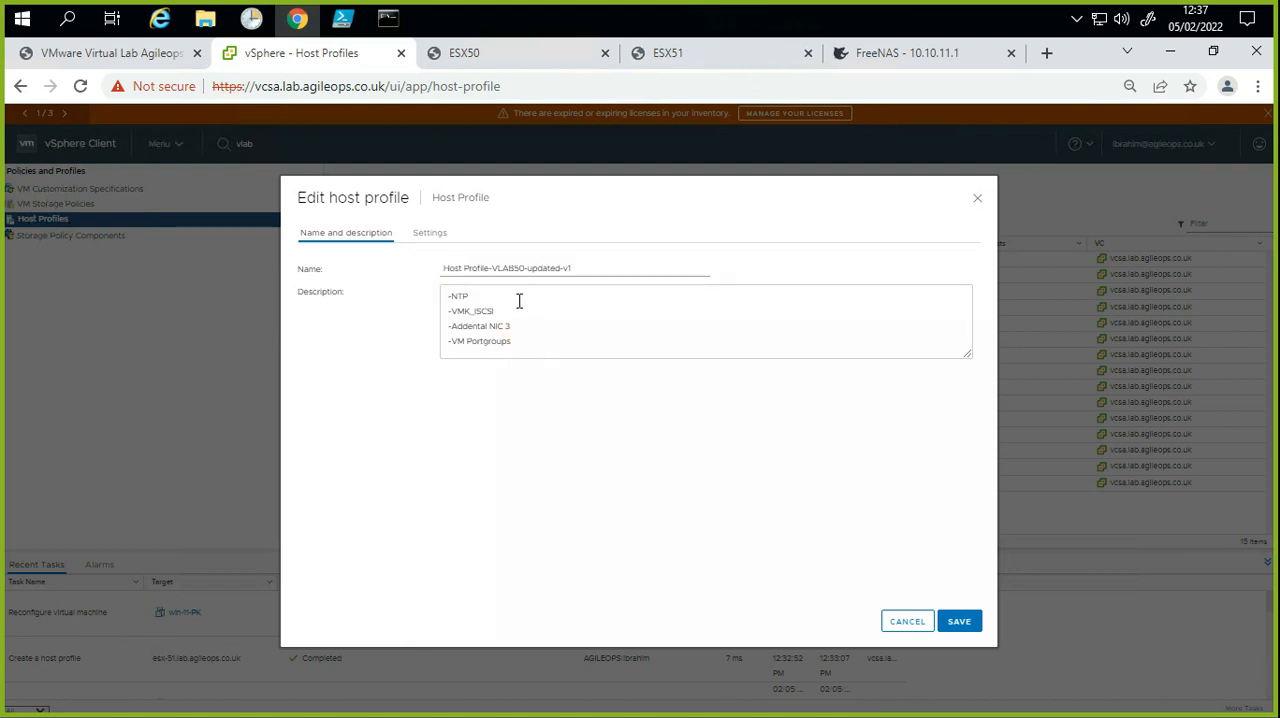
click(516, 333)
click(952, 624)
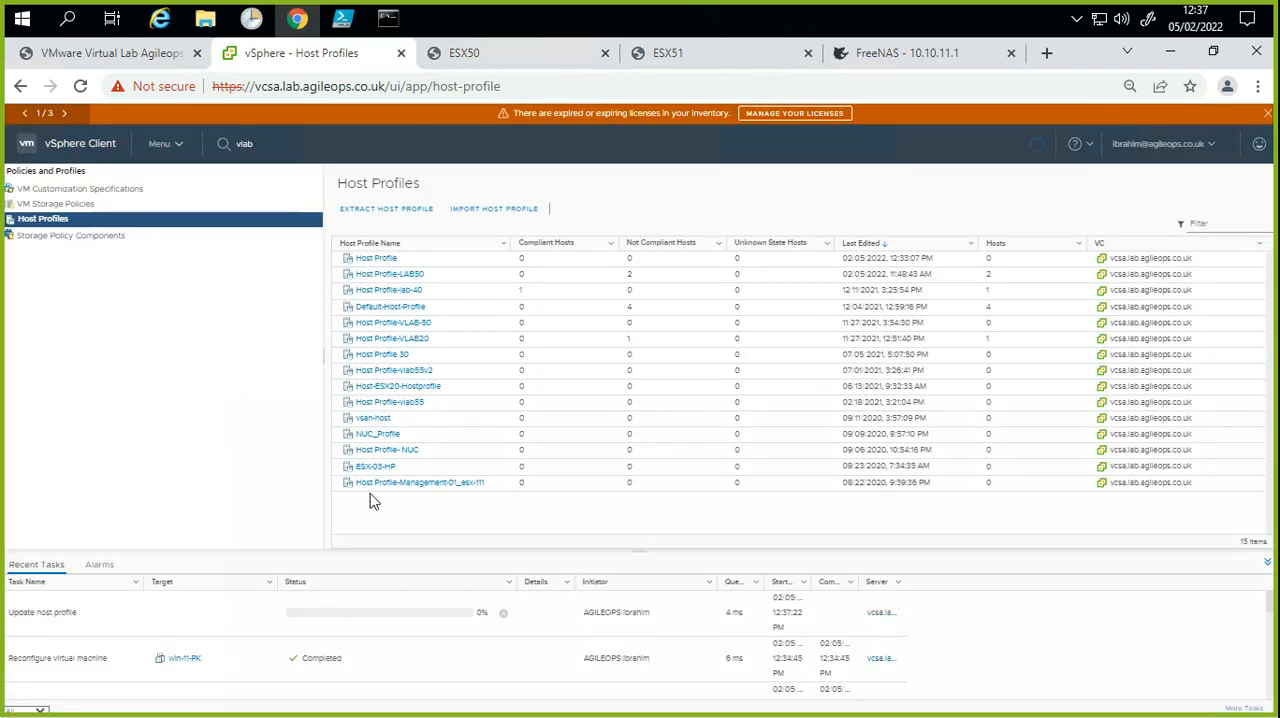
click(372, 498)
click(408, 513)
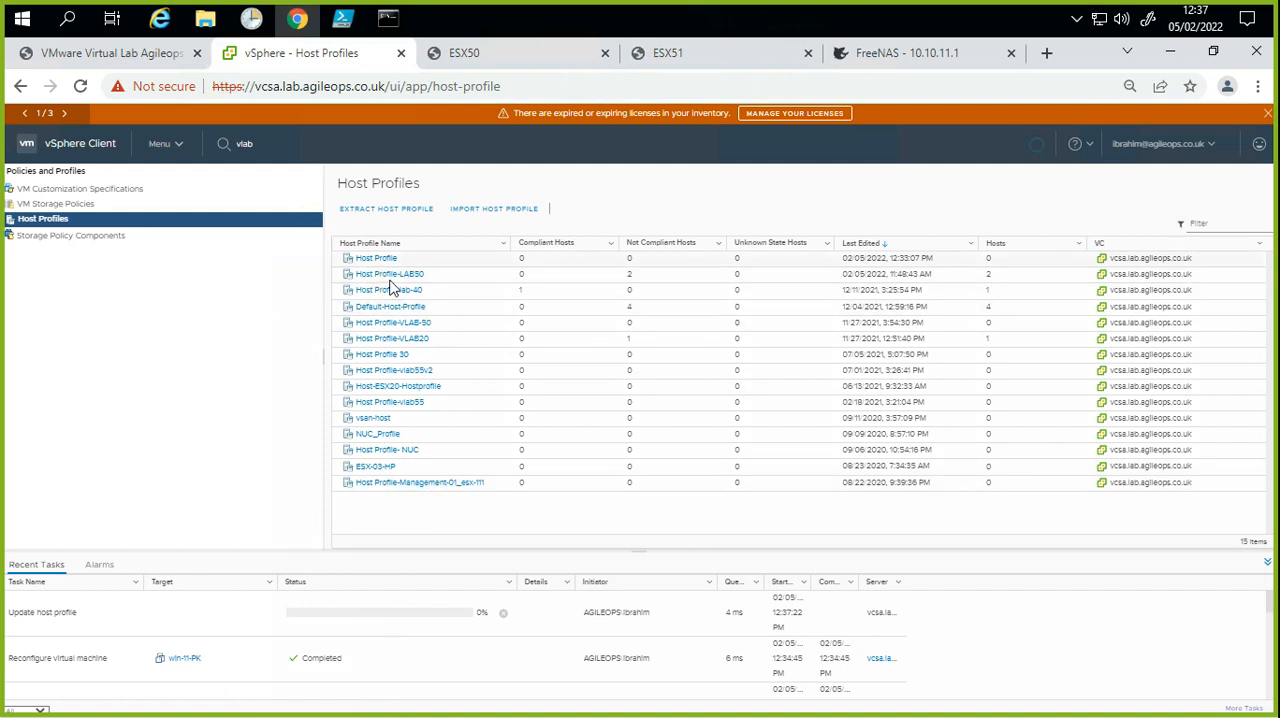
click(455, 487)
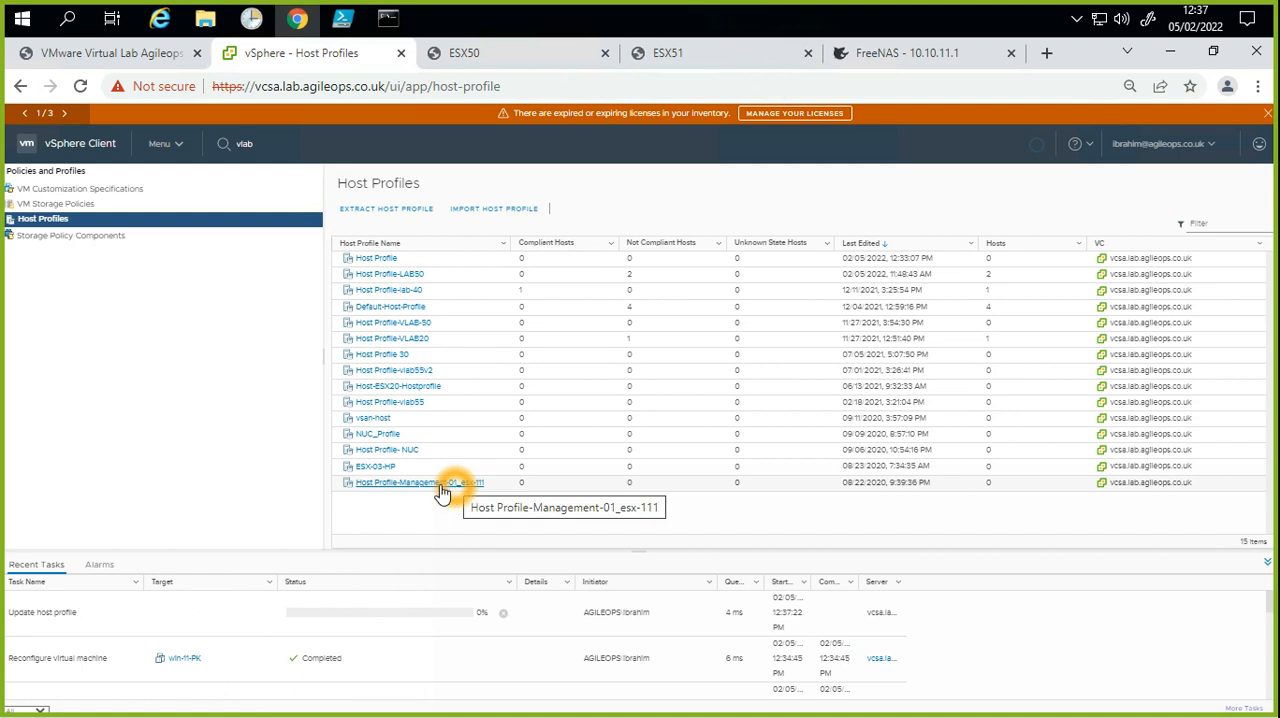
click(1035, 146)
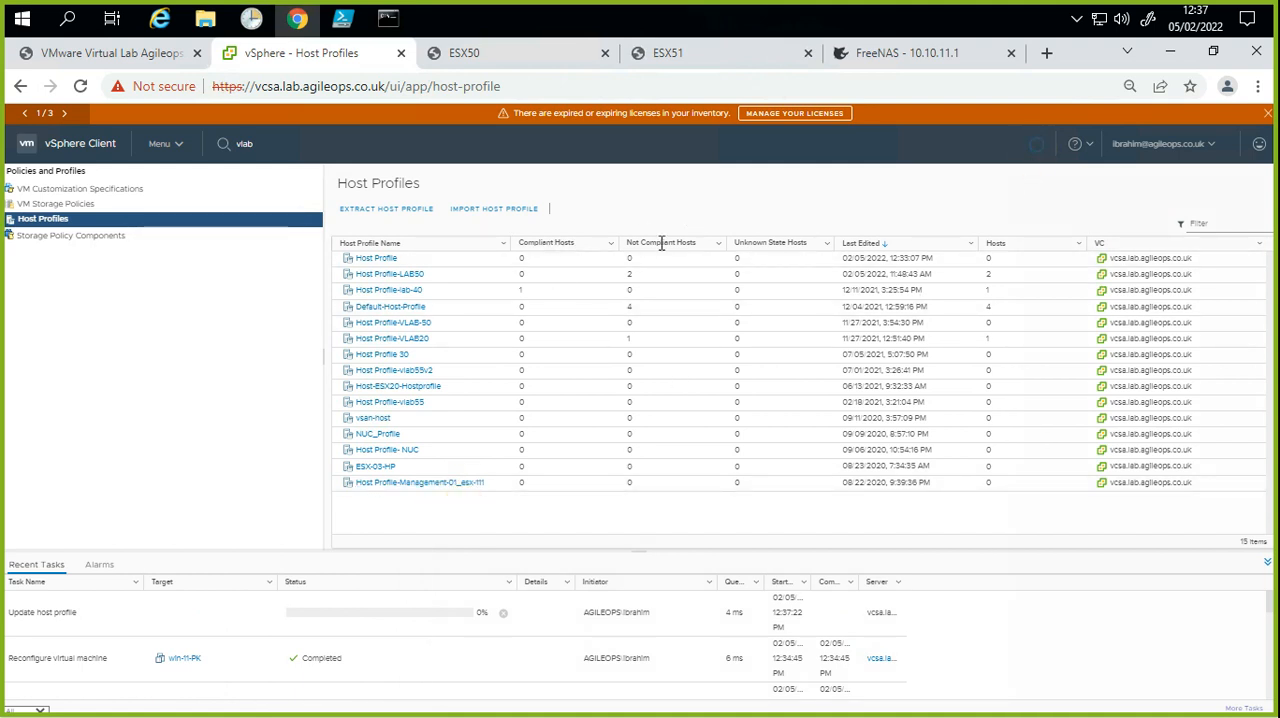
click(348, 356)
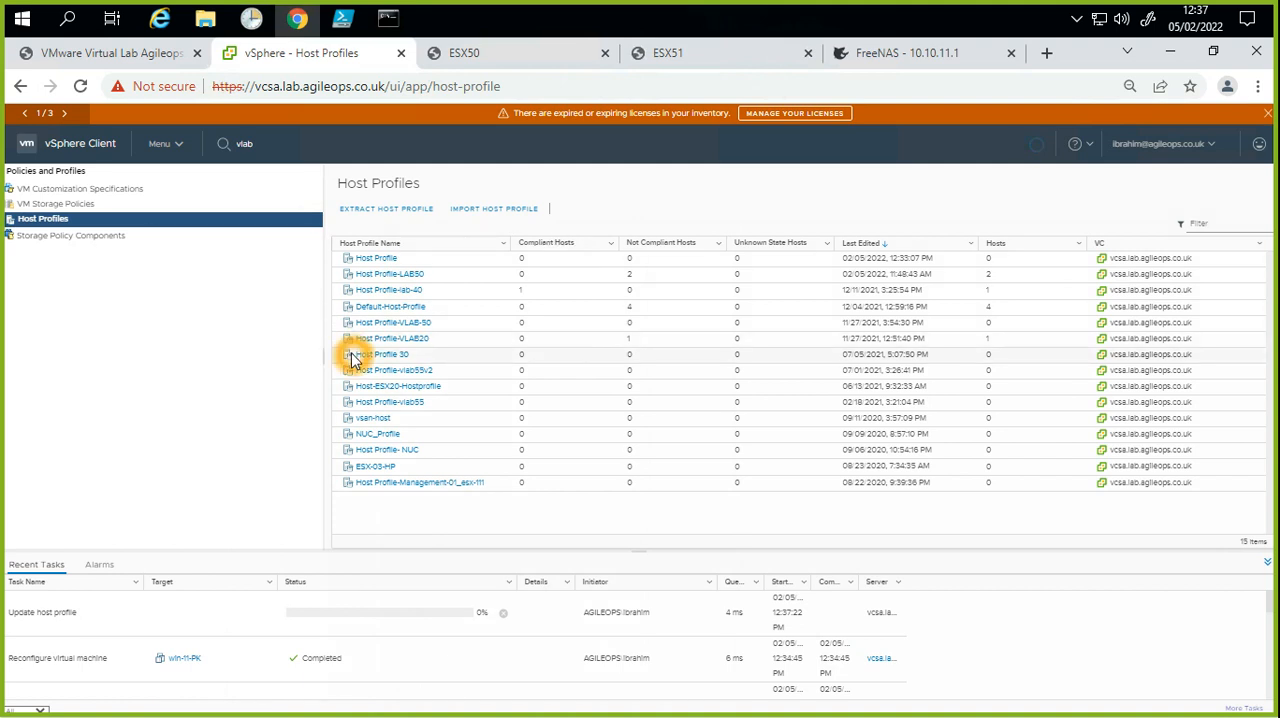
Step: Open the summary of the renamed host profile and open the profile for editing
click(390, 259)
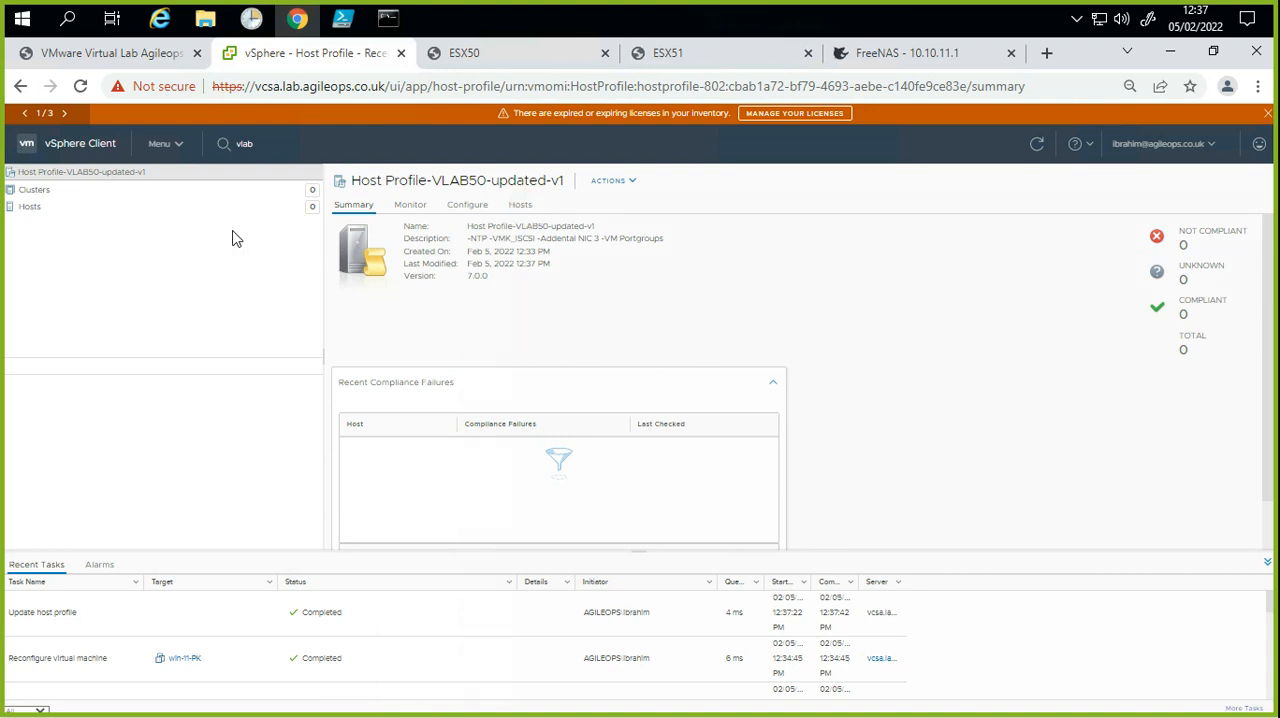
click(461, 268)
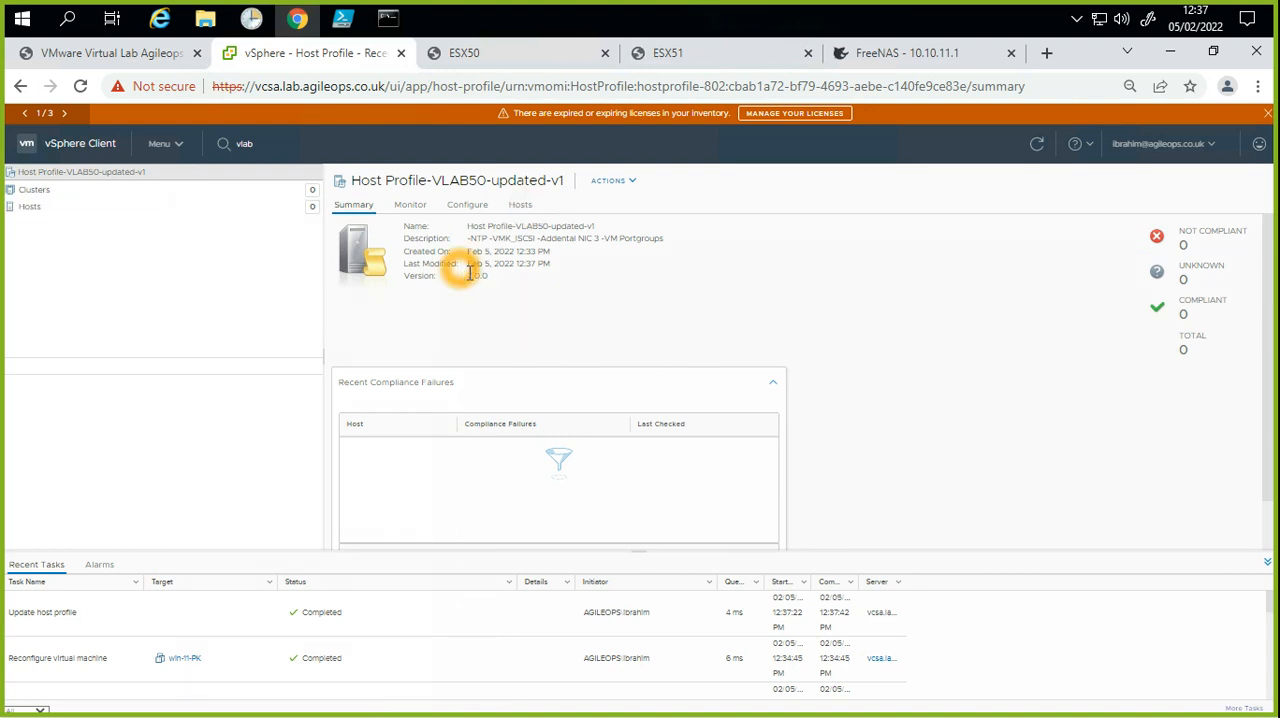
click(622, 188)
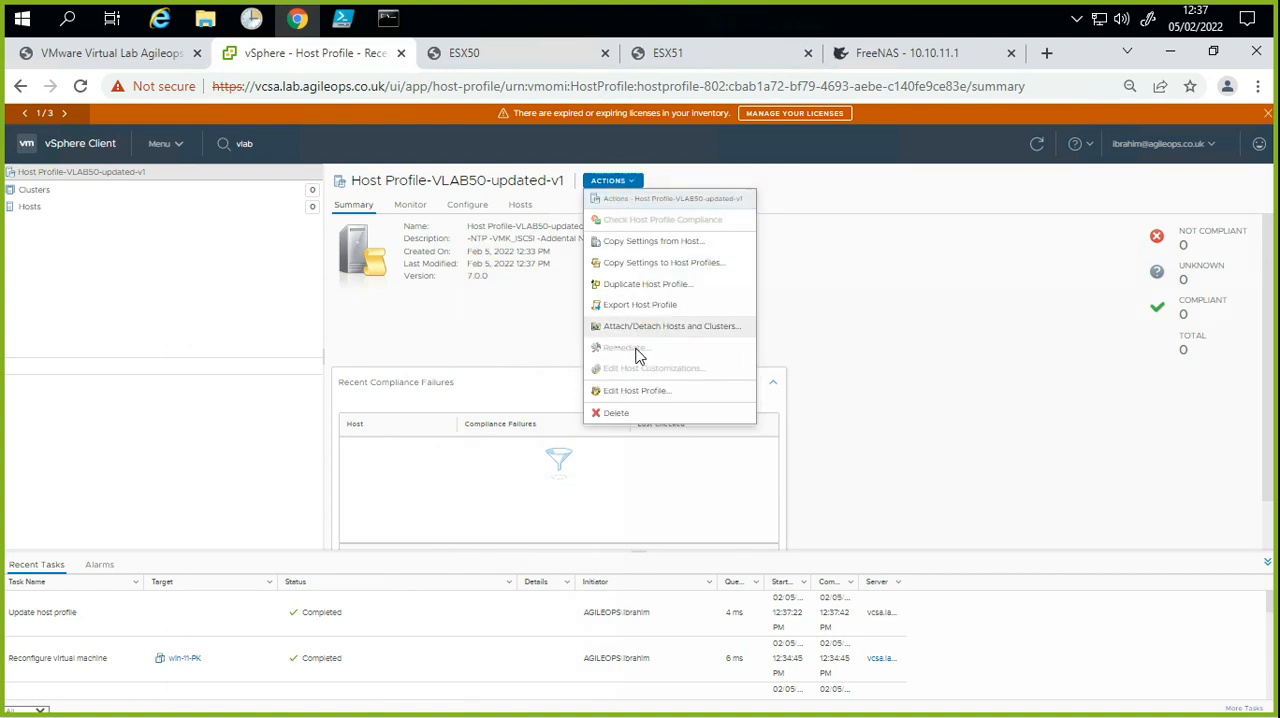
click(661, 396)
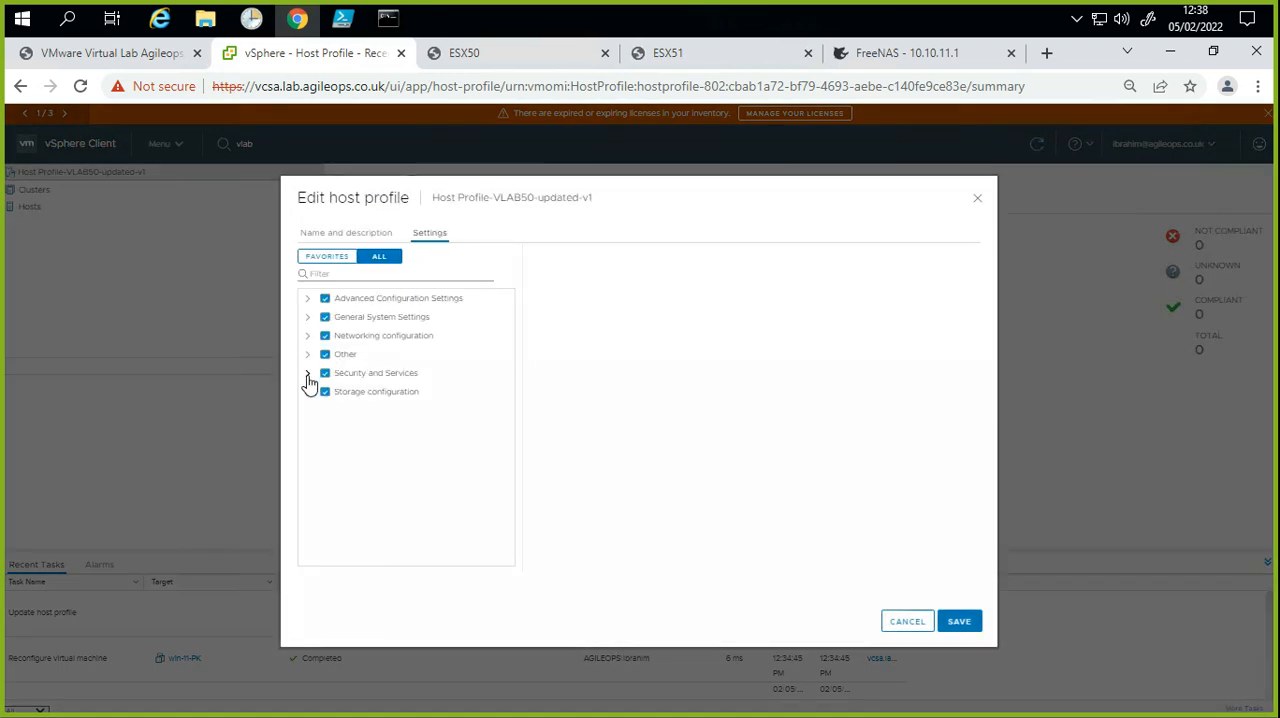
Step: Display the root user's configuration within the Security section of the profile's Security Settings
click(308, 373)
click(330, 431)
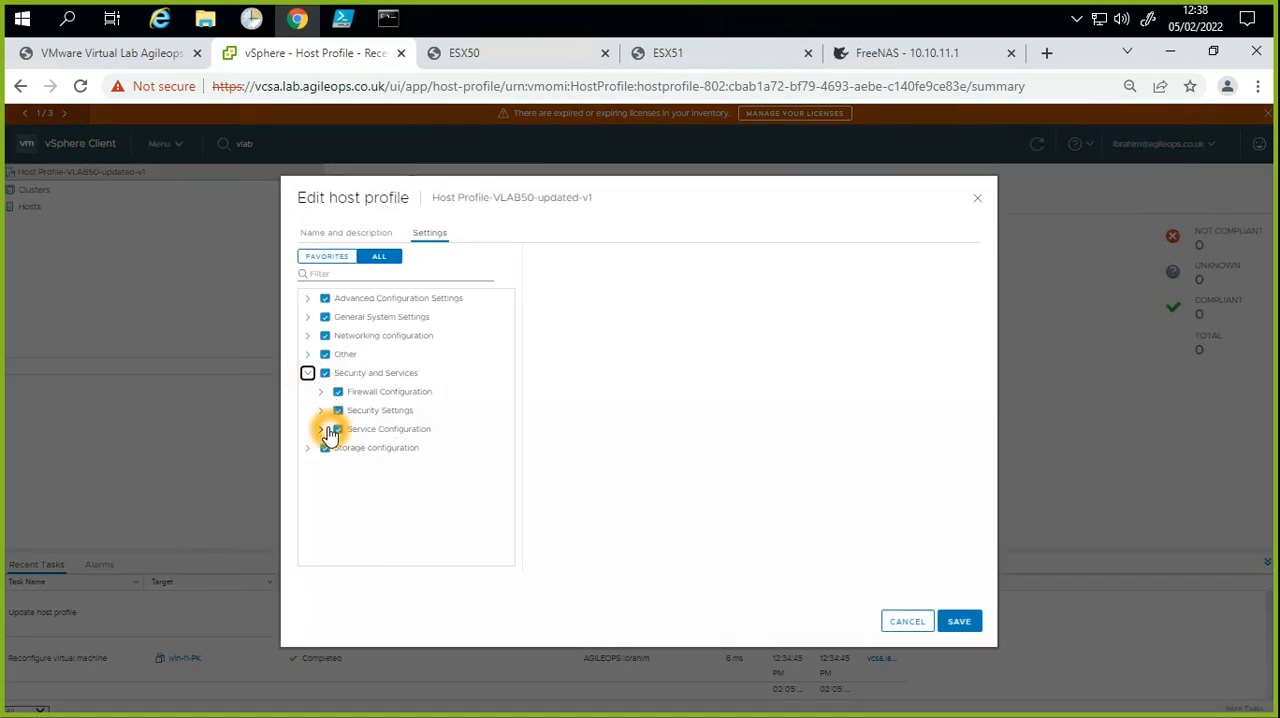
click(320, 410)
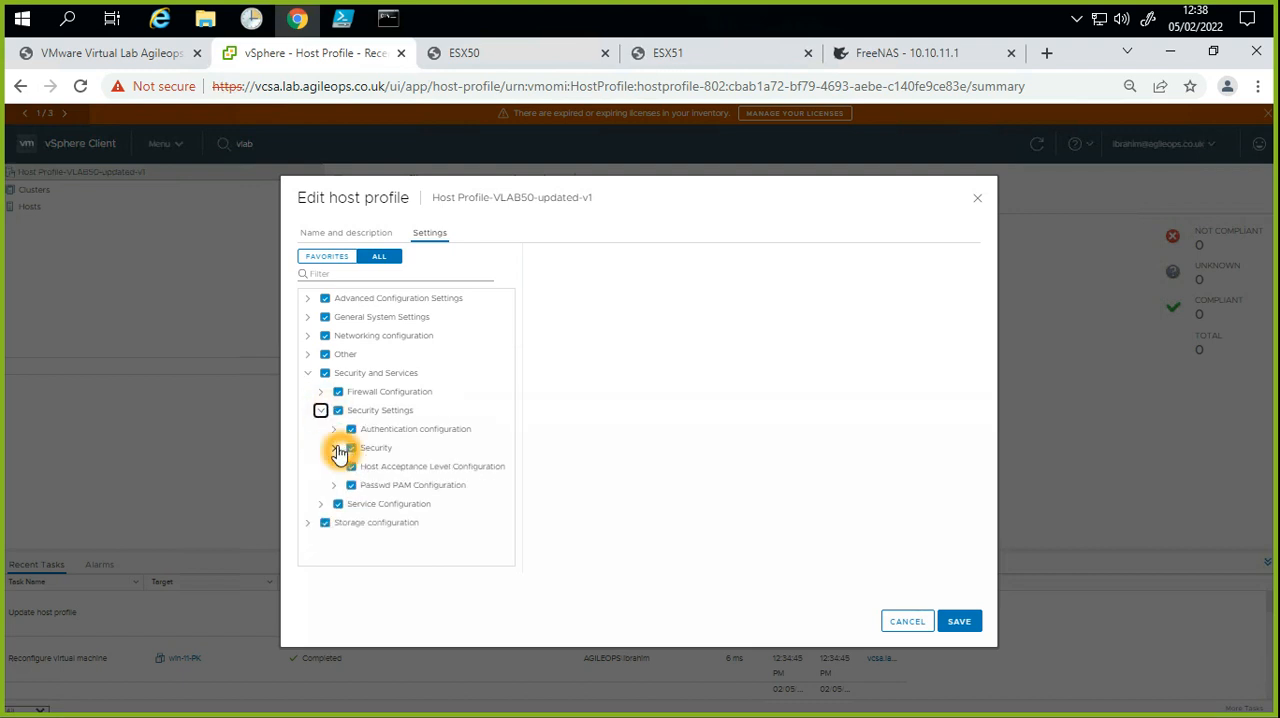
click(335, 448)
click(348, 487)
click(348, 487)
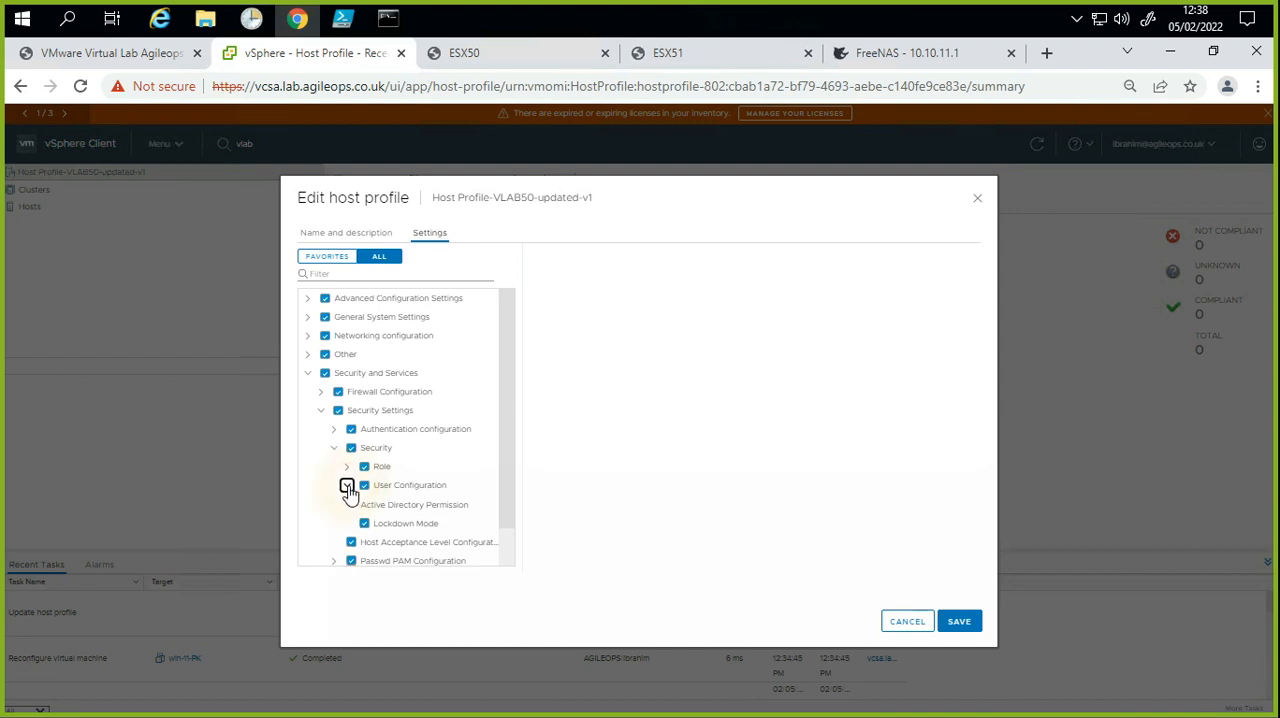
click(382, 505)
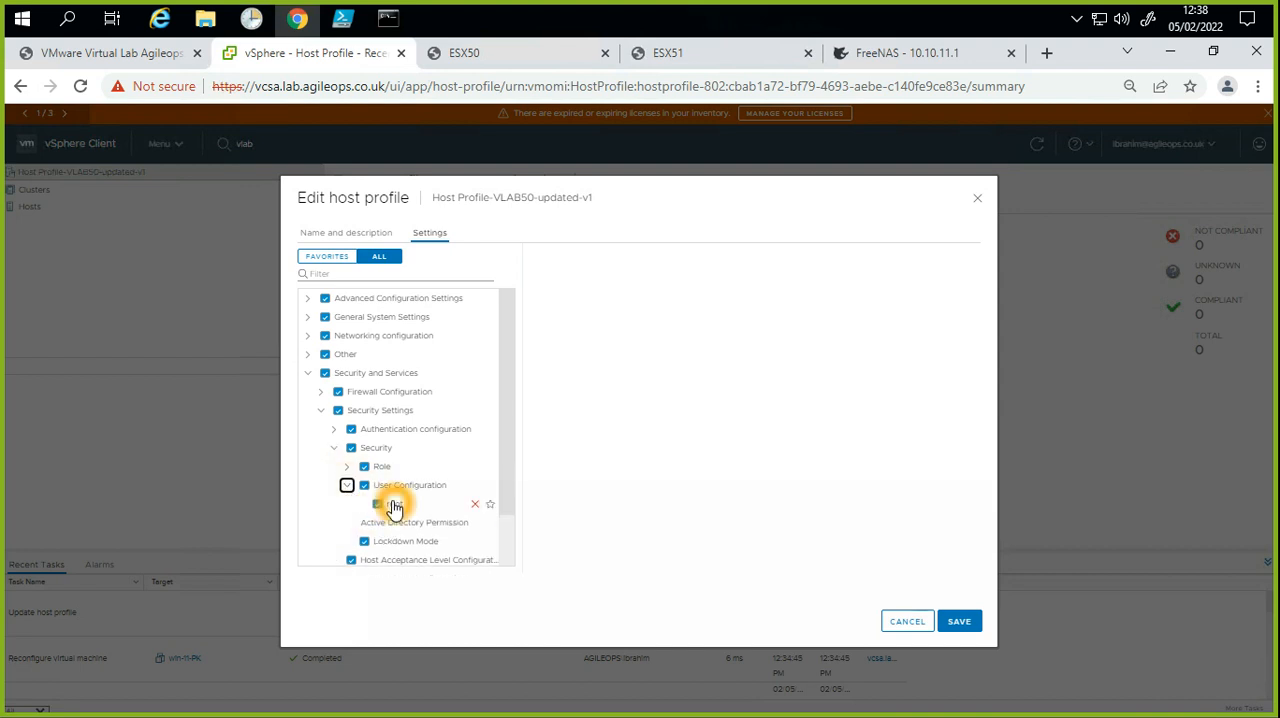
click(722, 406)
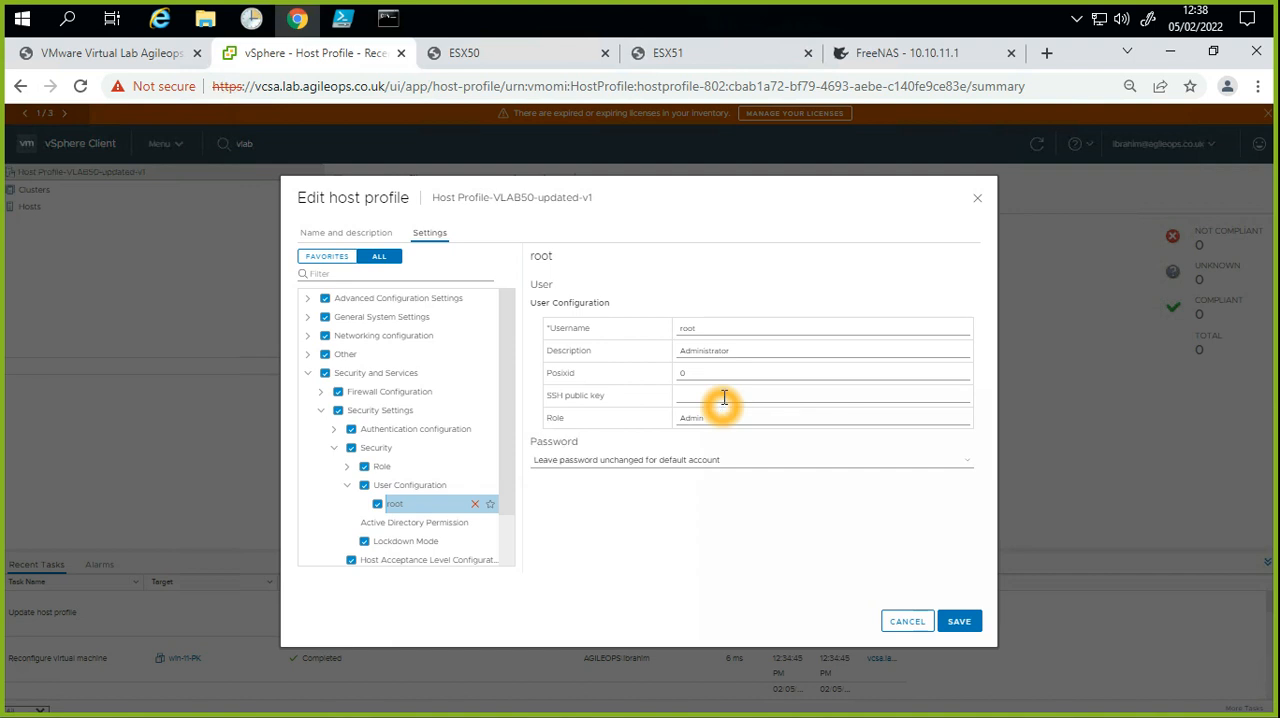
Step: Set the root user's password option to Fixed password configuration
click(949, 367)
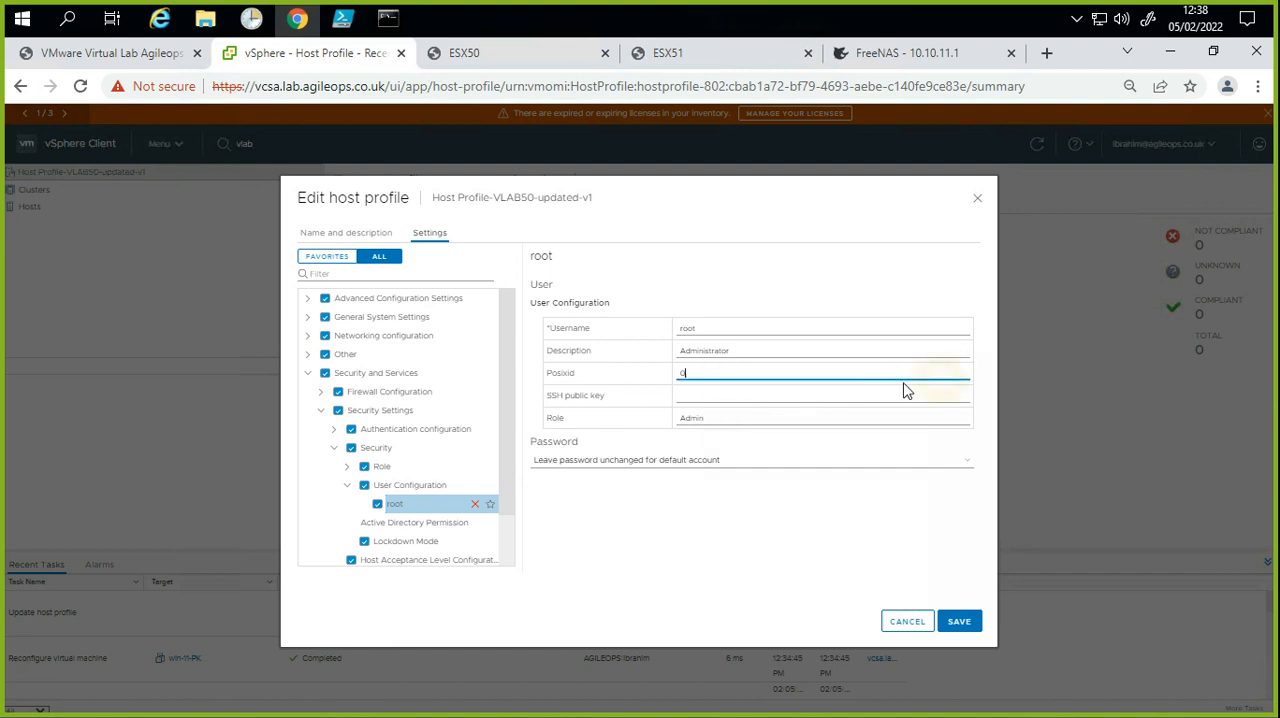
click(860, 389)
click(660, 467)
click(743, 467)
click(731, 486)
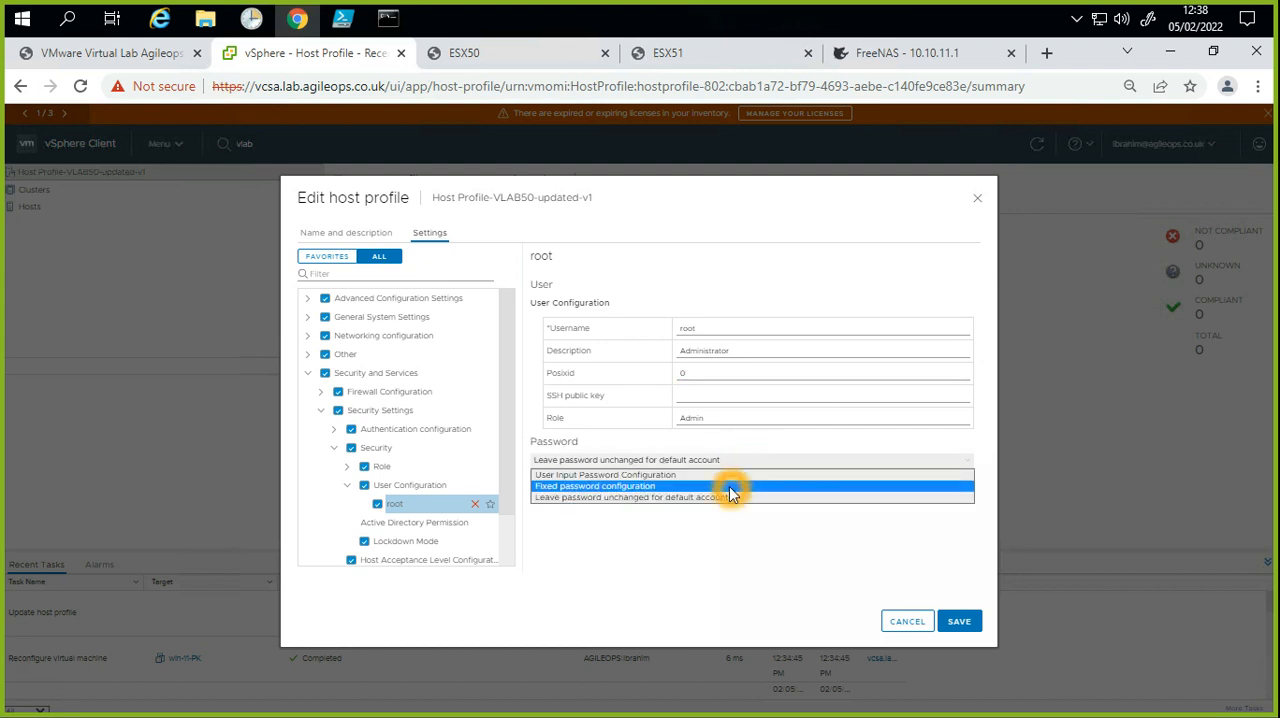
Step: Try to enter the root account's fixed password
click(853, 495)
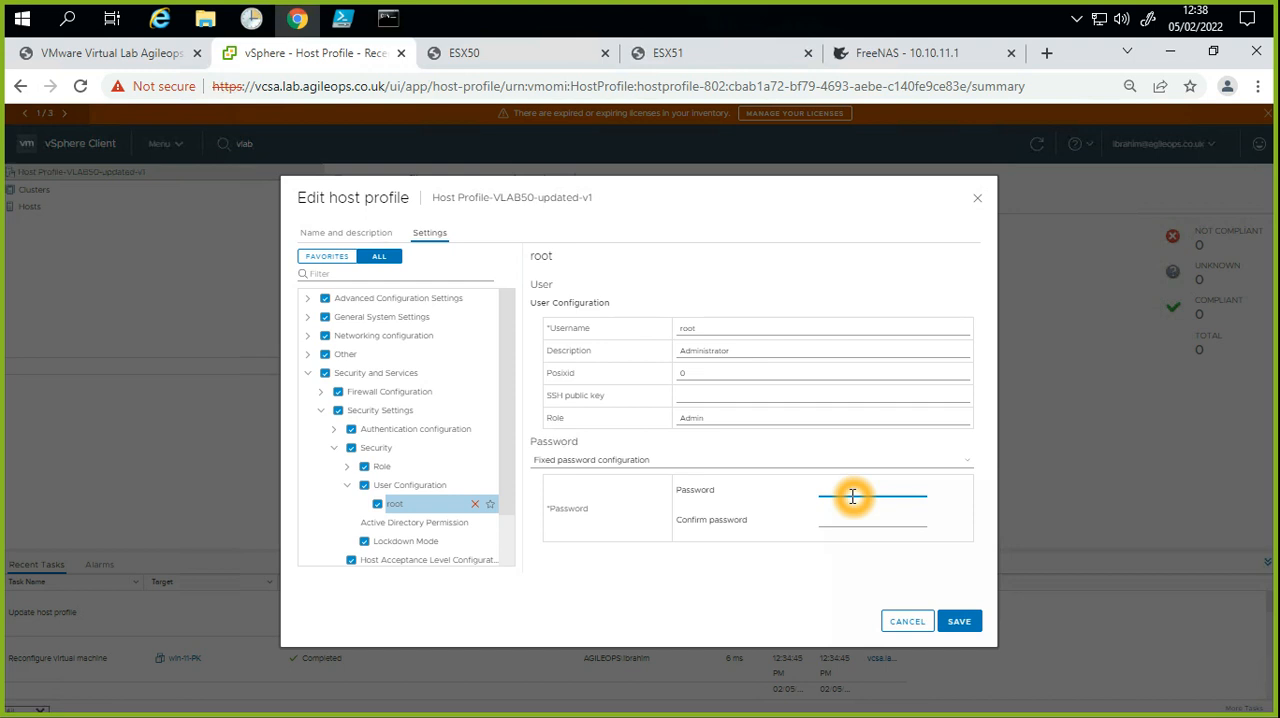
text(•)
key(BackSpace)
key(BackSpace)
key(BackSpace)
key(BackSpace)
key(BackSpace)
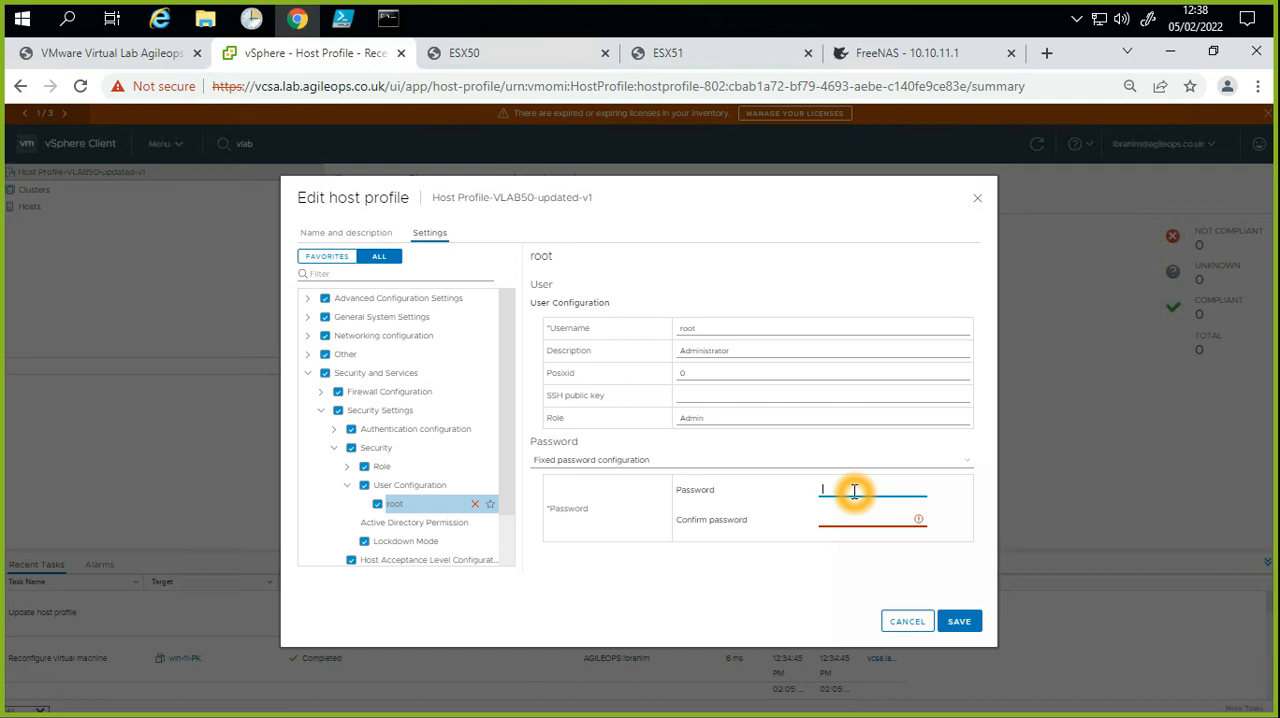
Step: Exclude the Advanced Configuration Settings, General System Settings and Networking configuration groups from the host profile
click(325, 354)
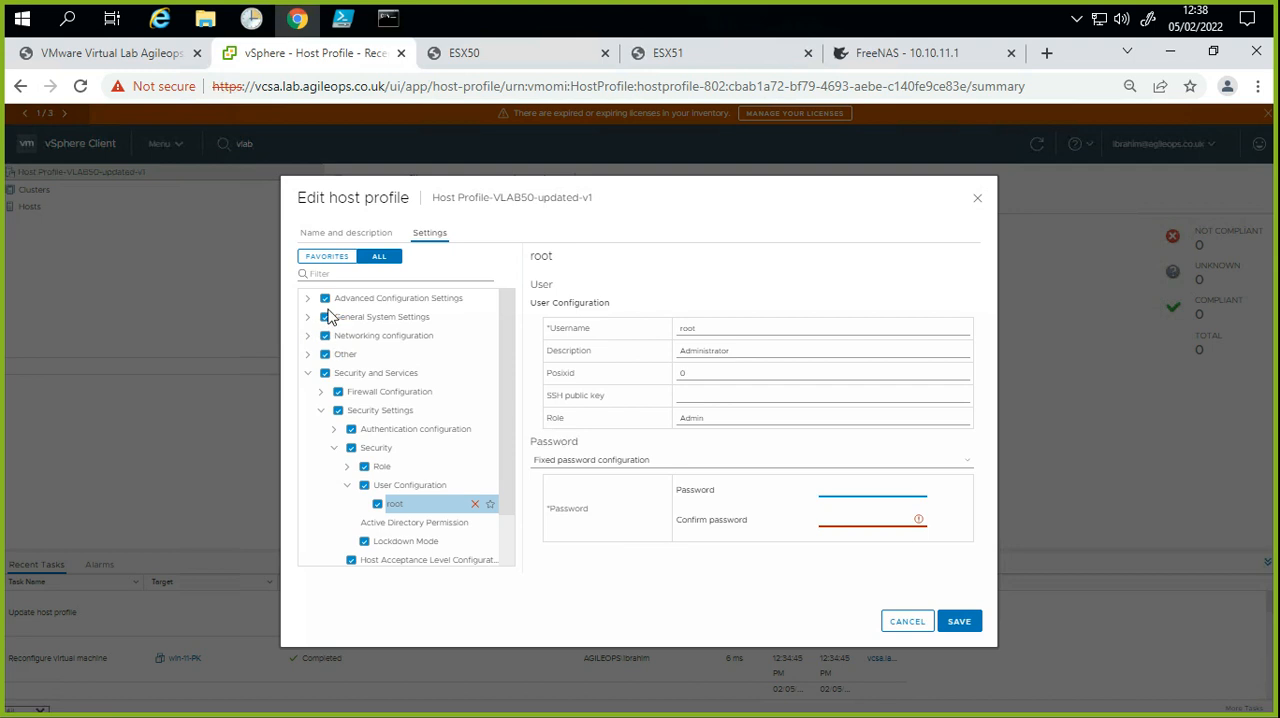
click(325, 298)
click(325, 317)
click(325, 335)
click(385, 504)
click(344, 430)
click(382, 498)
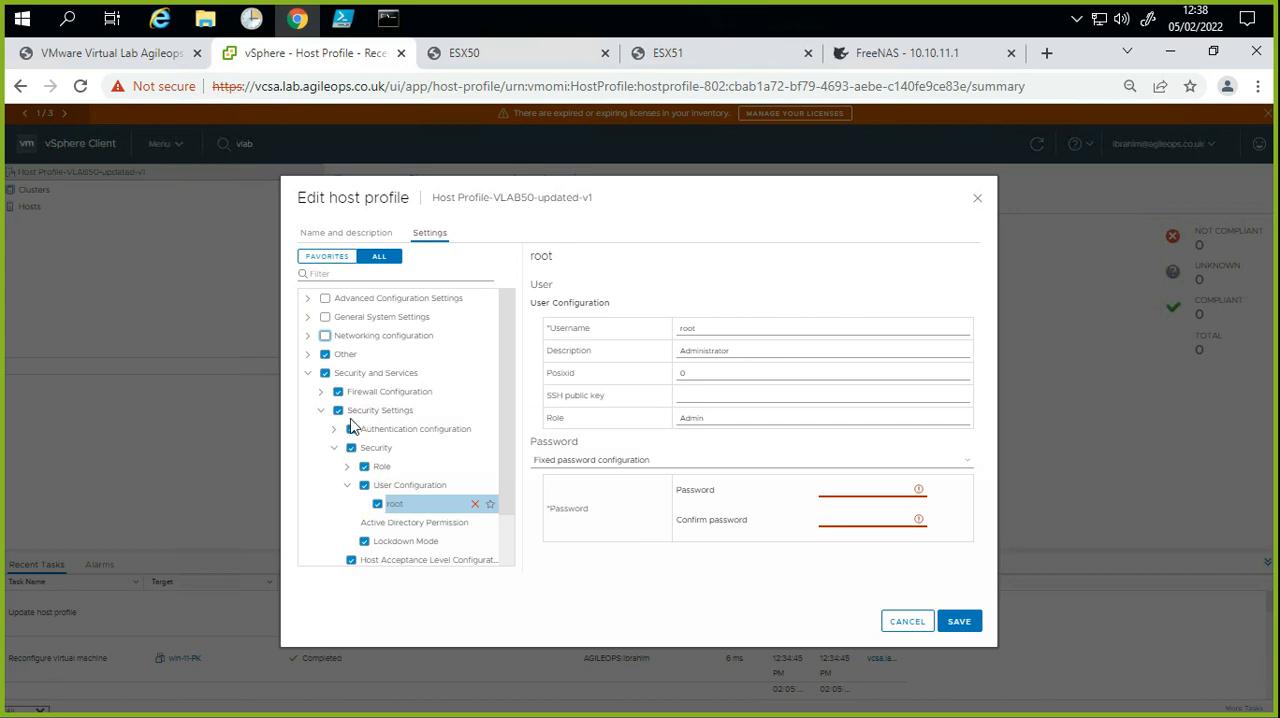
Step: Enter the root account's fixed password and repeat it in the confirmation field
click(767, 491)
click(826, 490)
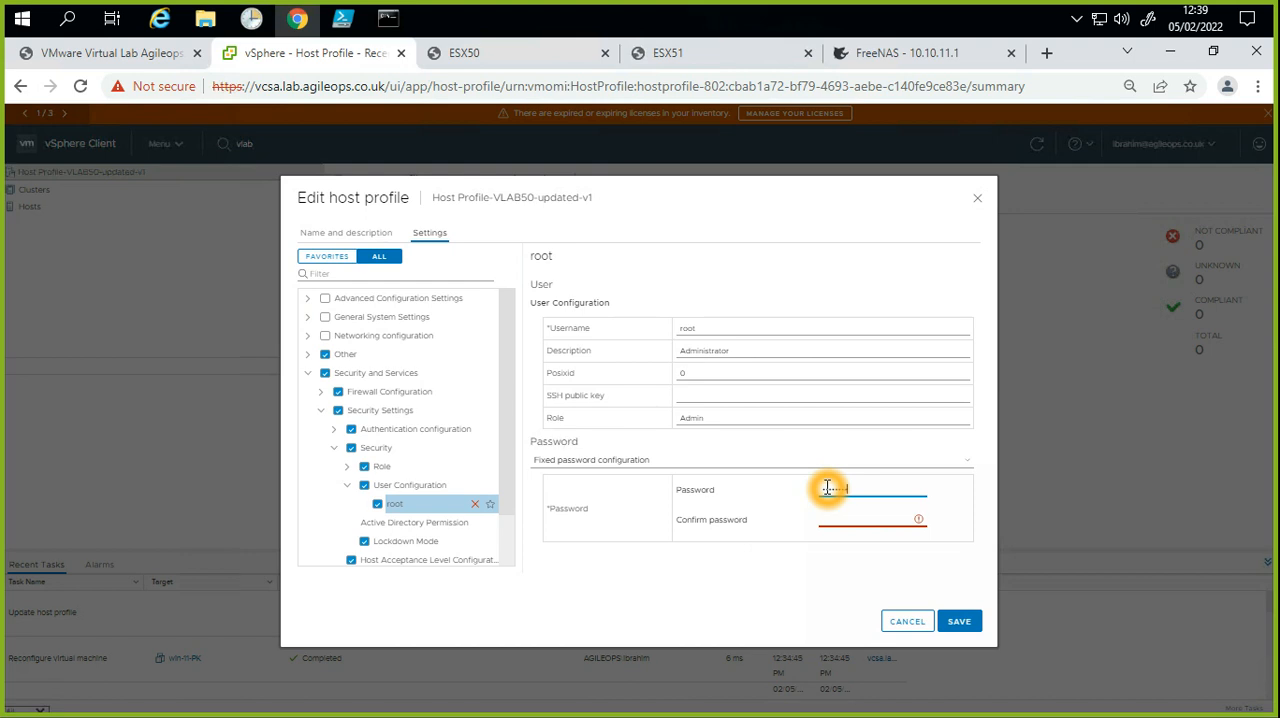
click(845, 520)
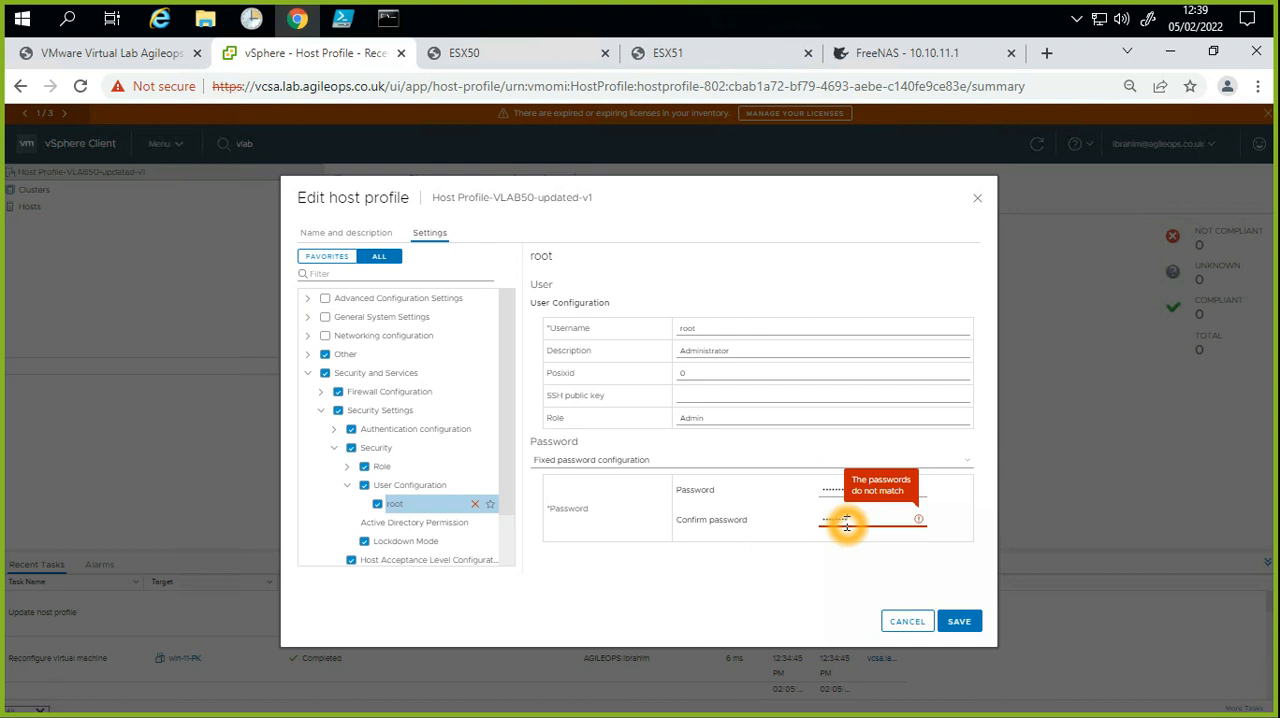
text(!)
click(777, 566)
click(678, 568)
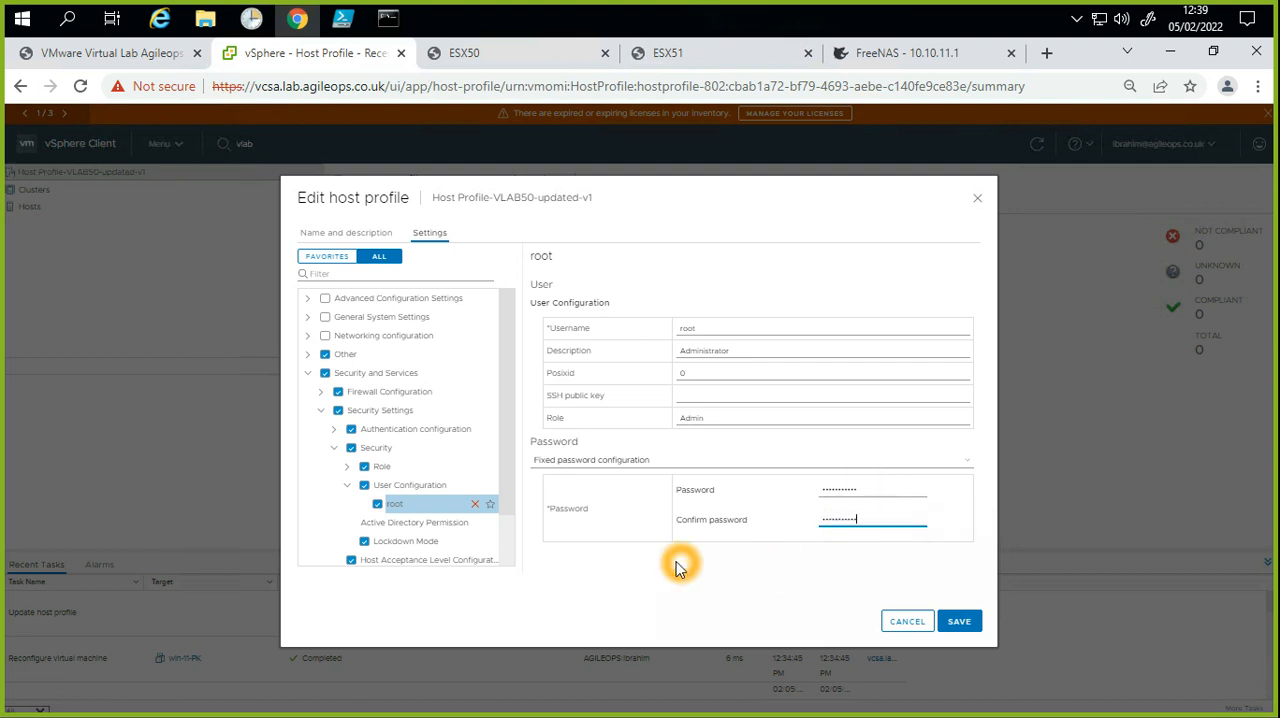
click(673, 616)
click(758, 538)
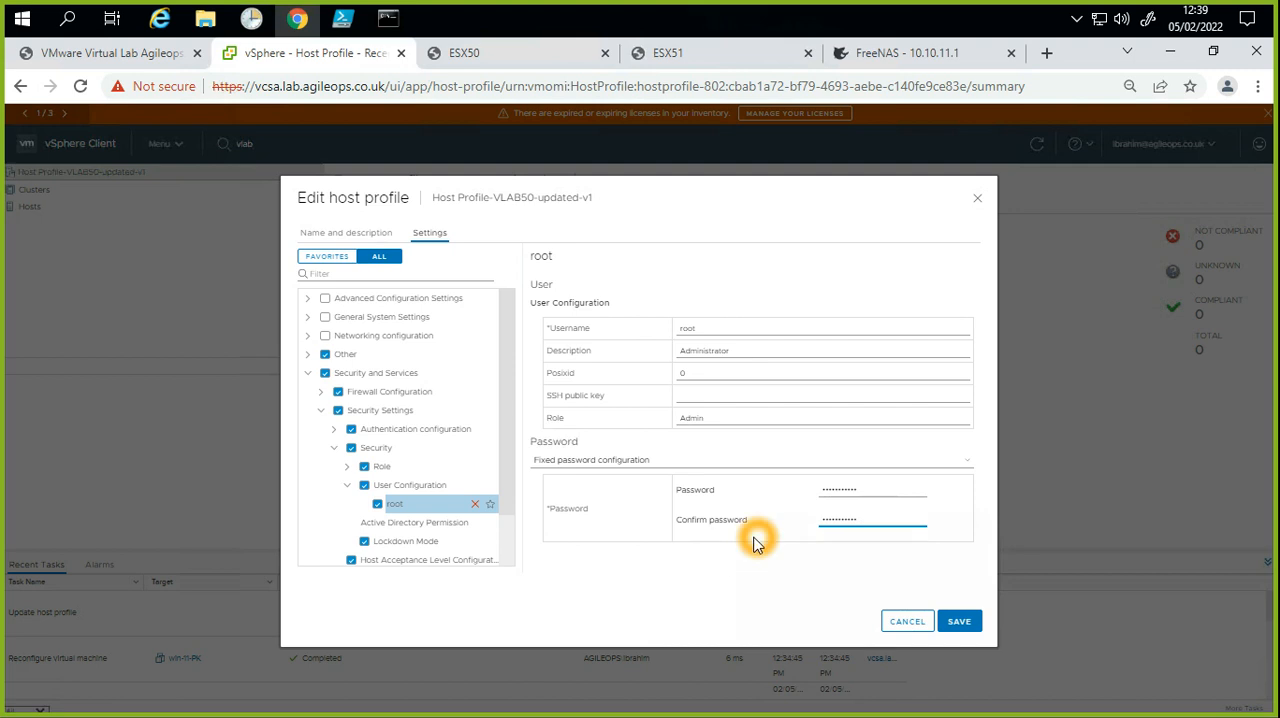
click(848, 524)
click(851, 535)
click(631, 520)
click(604, 564)
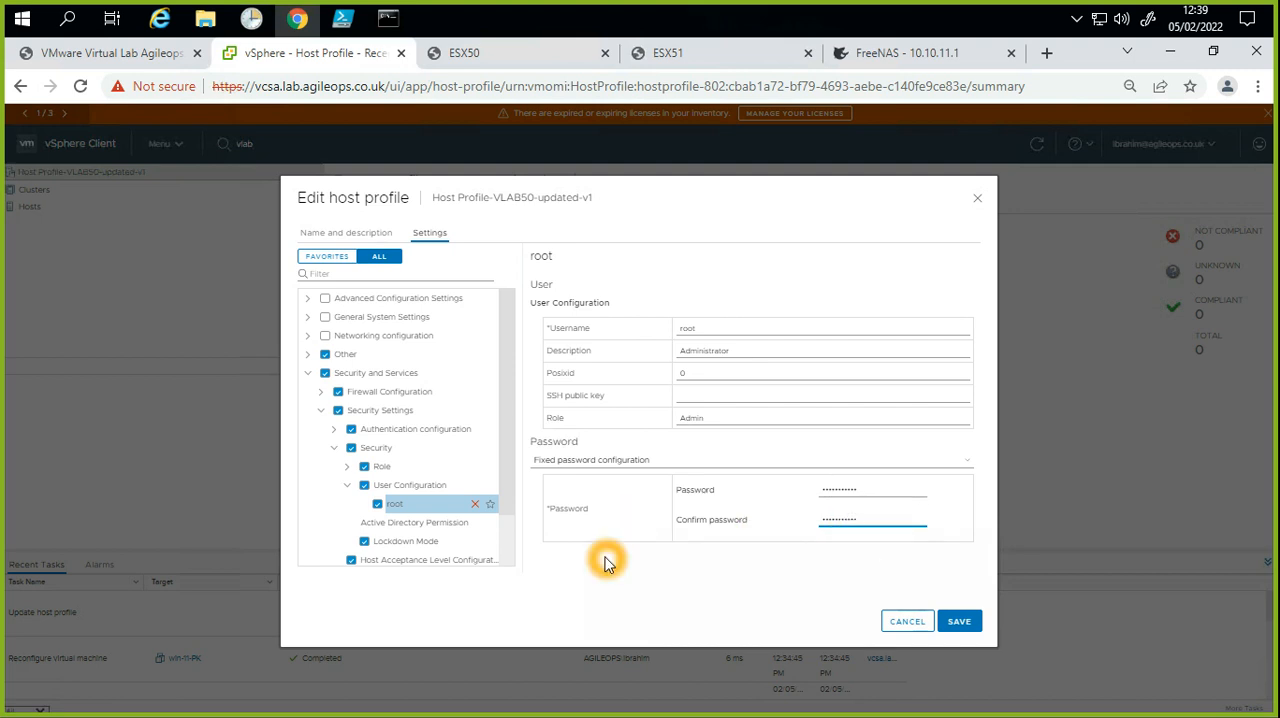
click(727, 540)
click(836, 519)
click(841, 513)
Step: Include the Networking configuration, General System Settings and Advanced Configuration Settings groups again and save the host profile
click(359, 355)
click(329, 337)
click(326, 319)
click(325, 298)
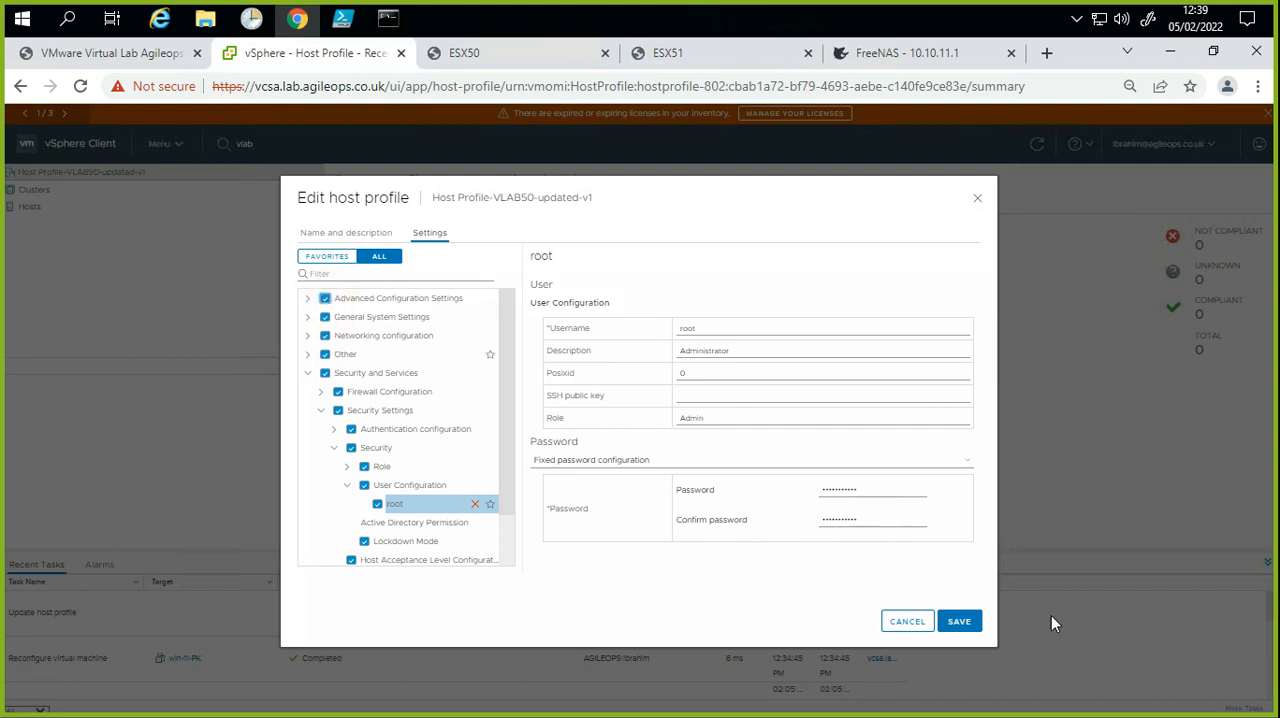
click(960, 622)
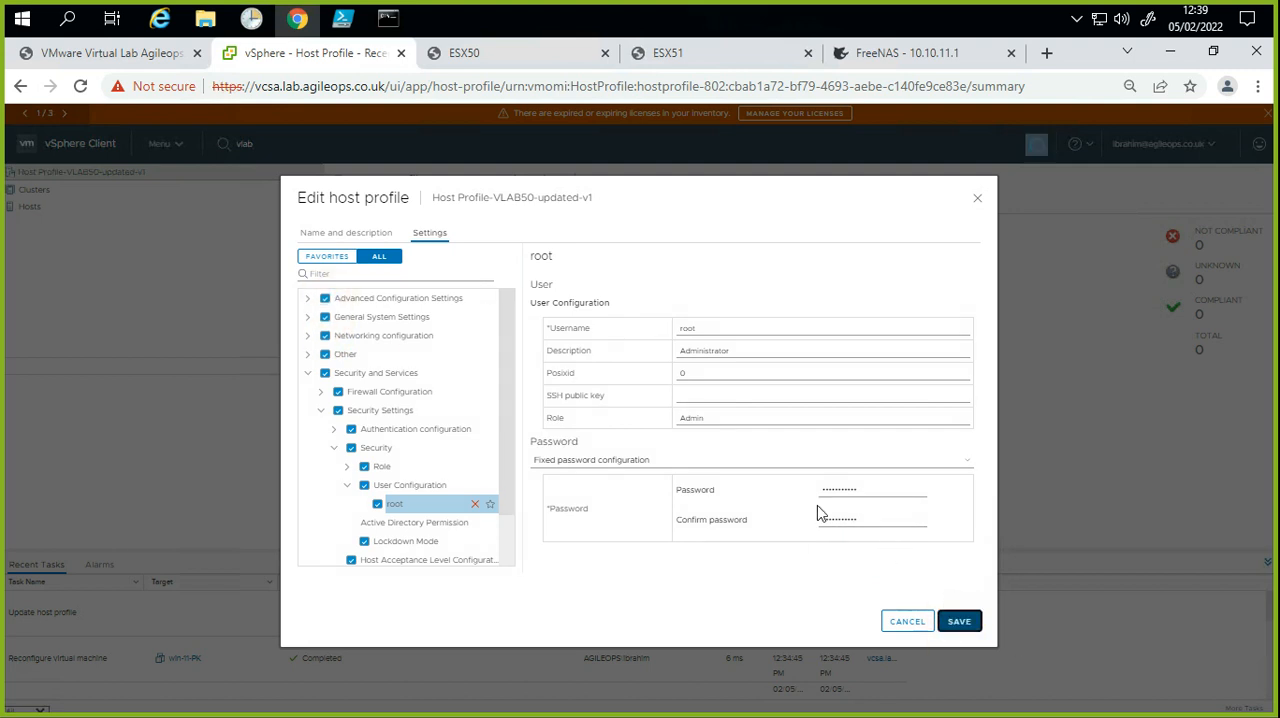
Step: Go to the Hosts and Clusters inventory and select the Production cluster under Datacenter-VLAB-50
click(263, 421)
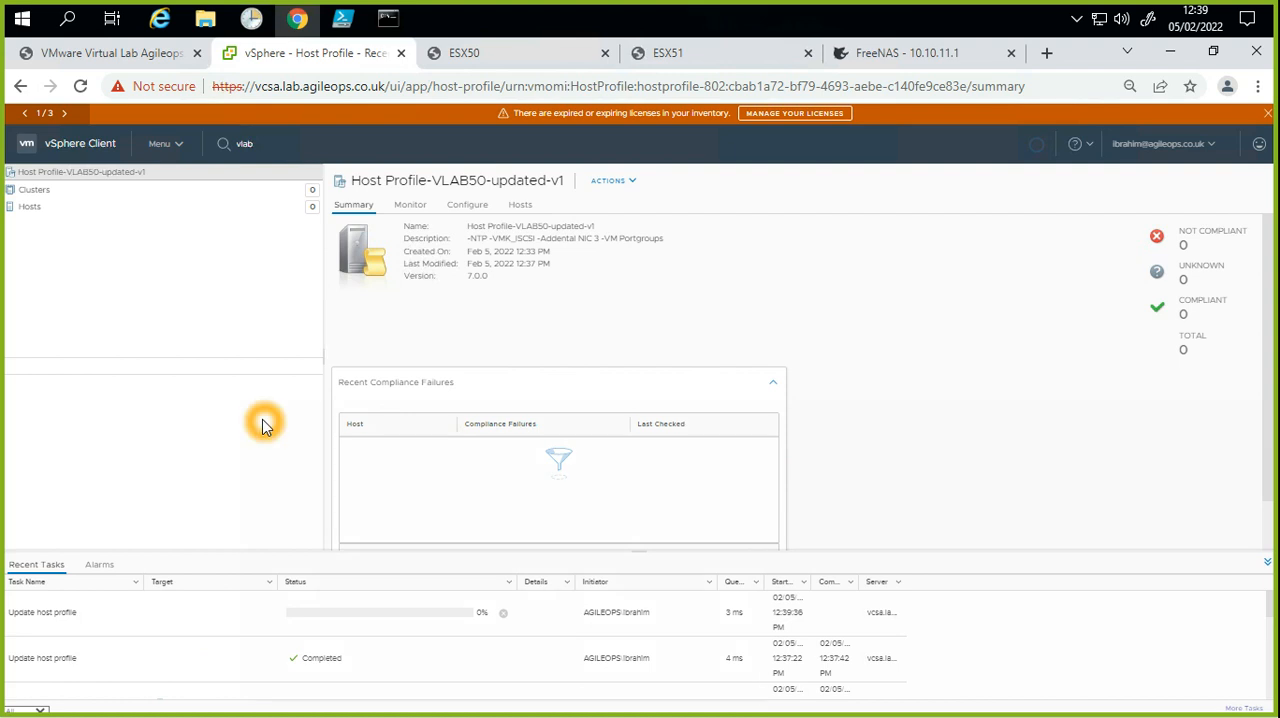
click(625, 183)
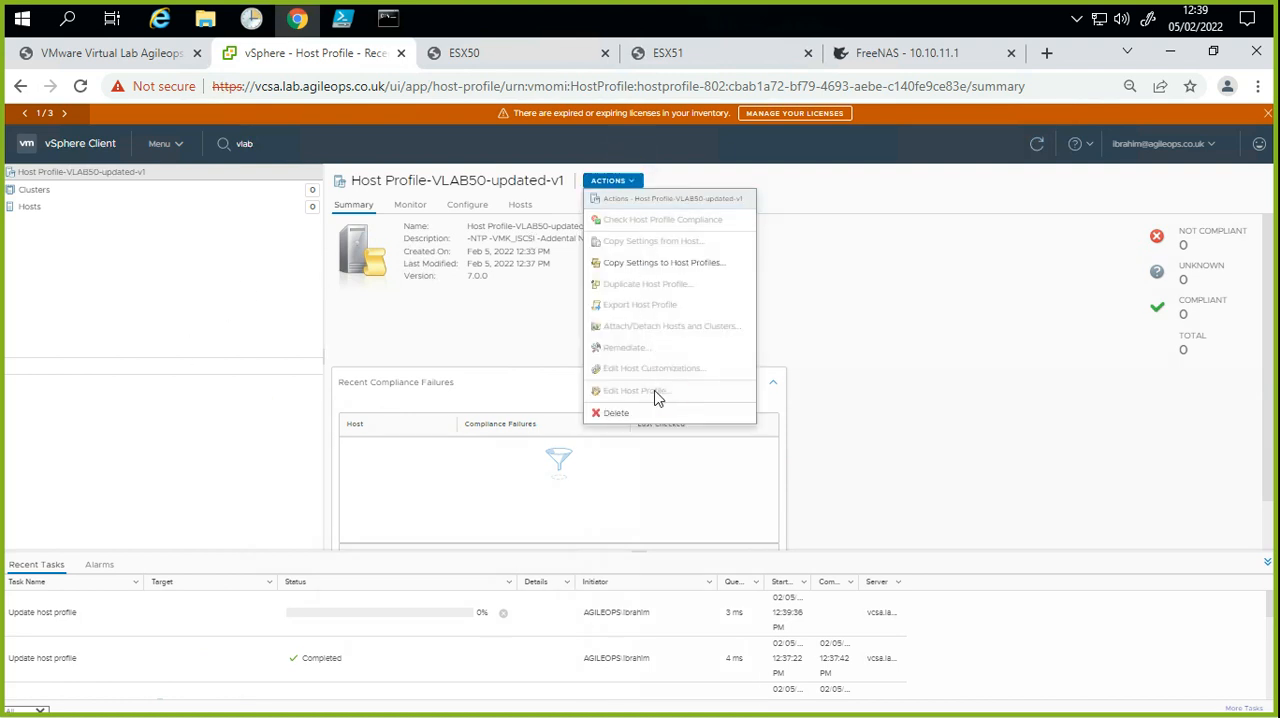
click(69, 151)
click(98, 199)
click(61, 251)
click(41, 221)
click(231, 370)
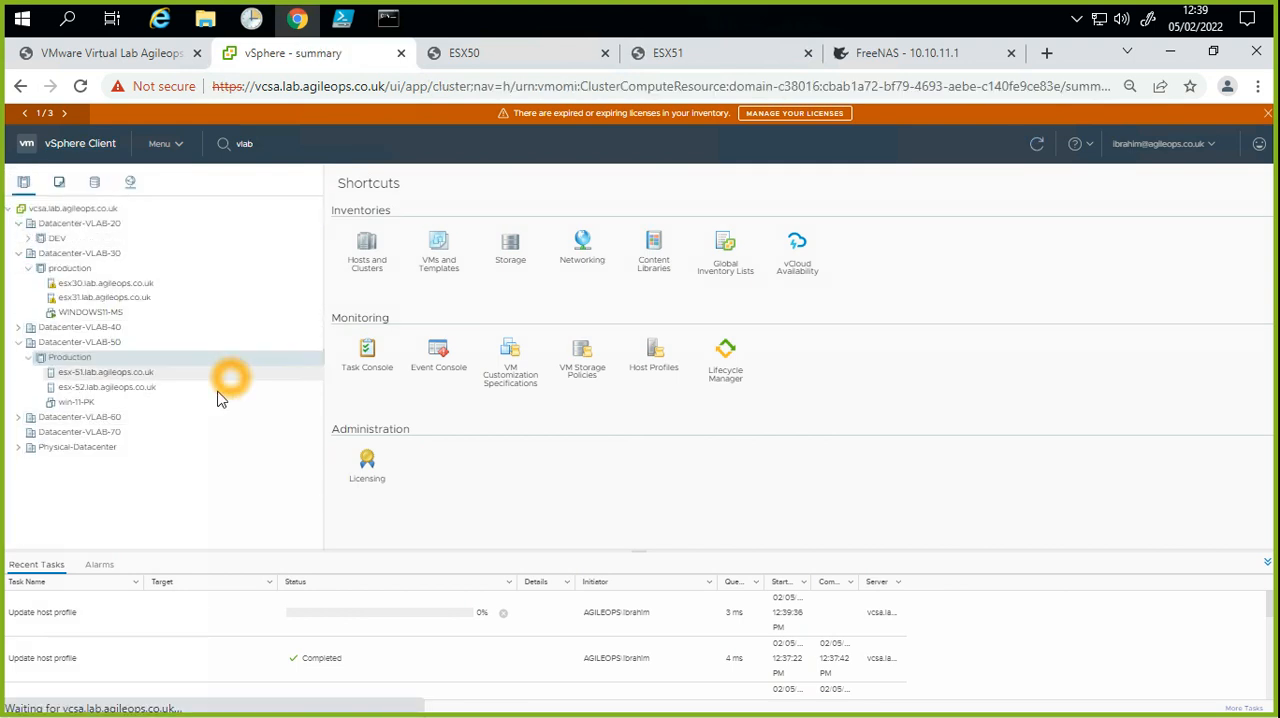
Step: Detach the currently attached host profile from the Production cluster in Datacenter-VLAB-50
click(80, 362)
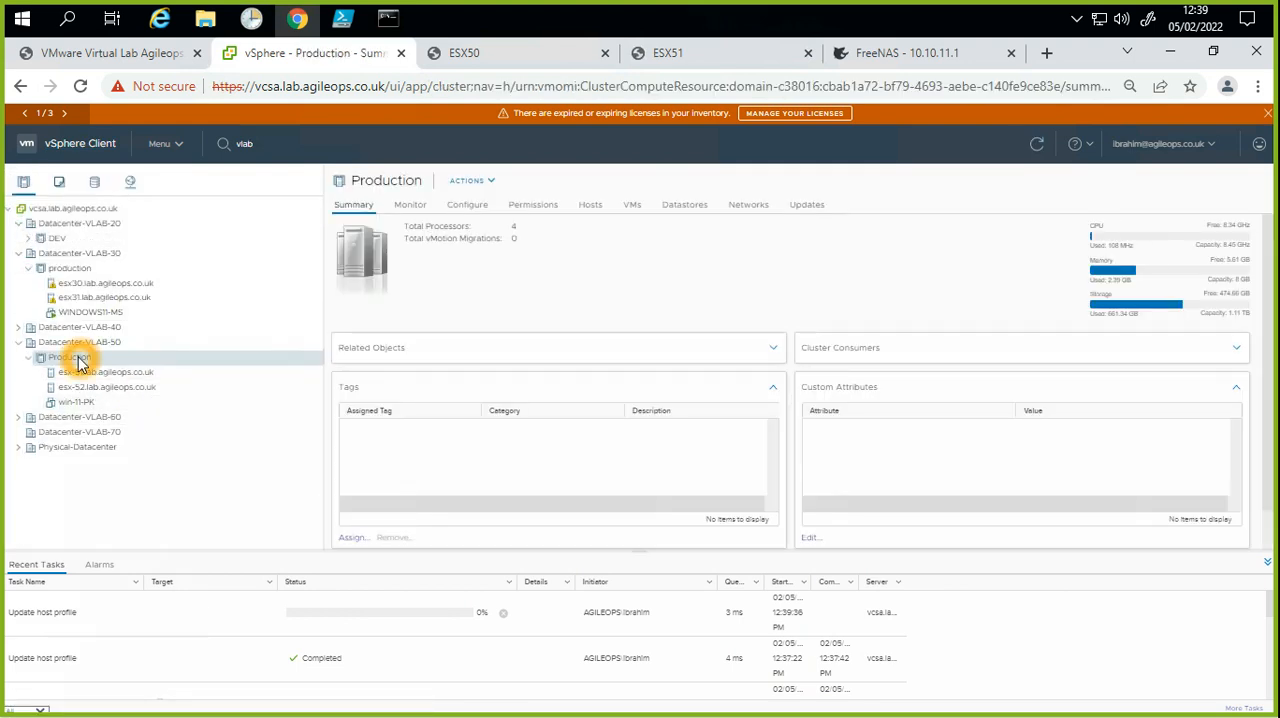
right_click(80, 362)
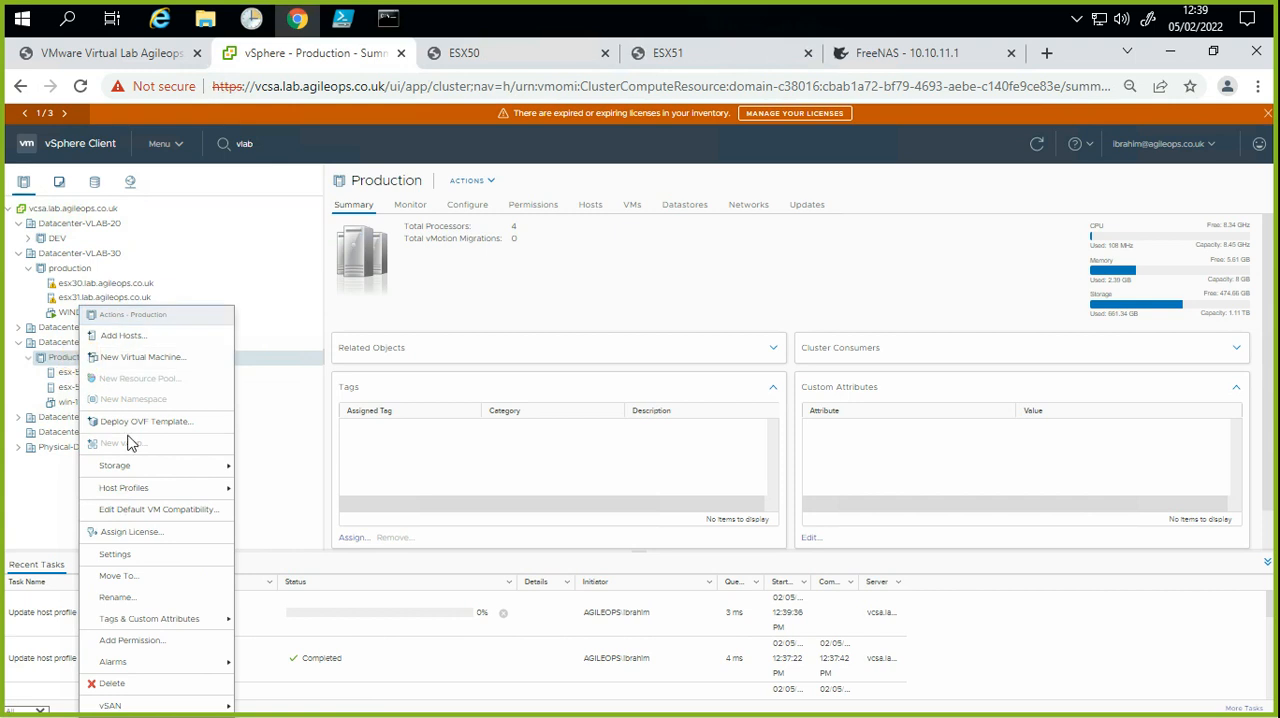
mouse_move(133, 494)
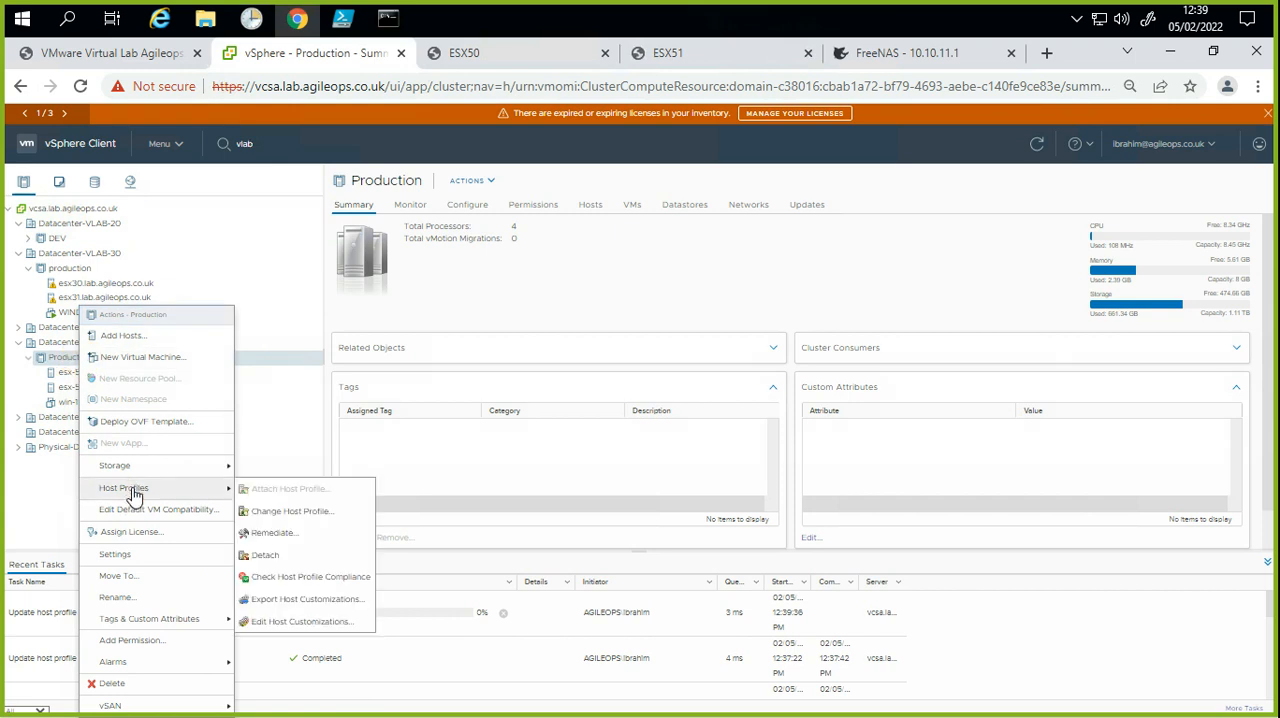
click(290, 558)
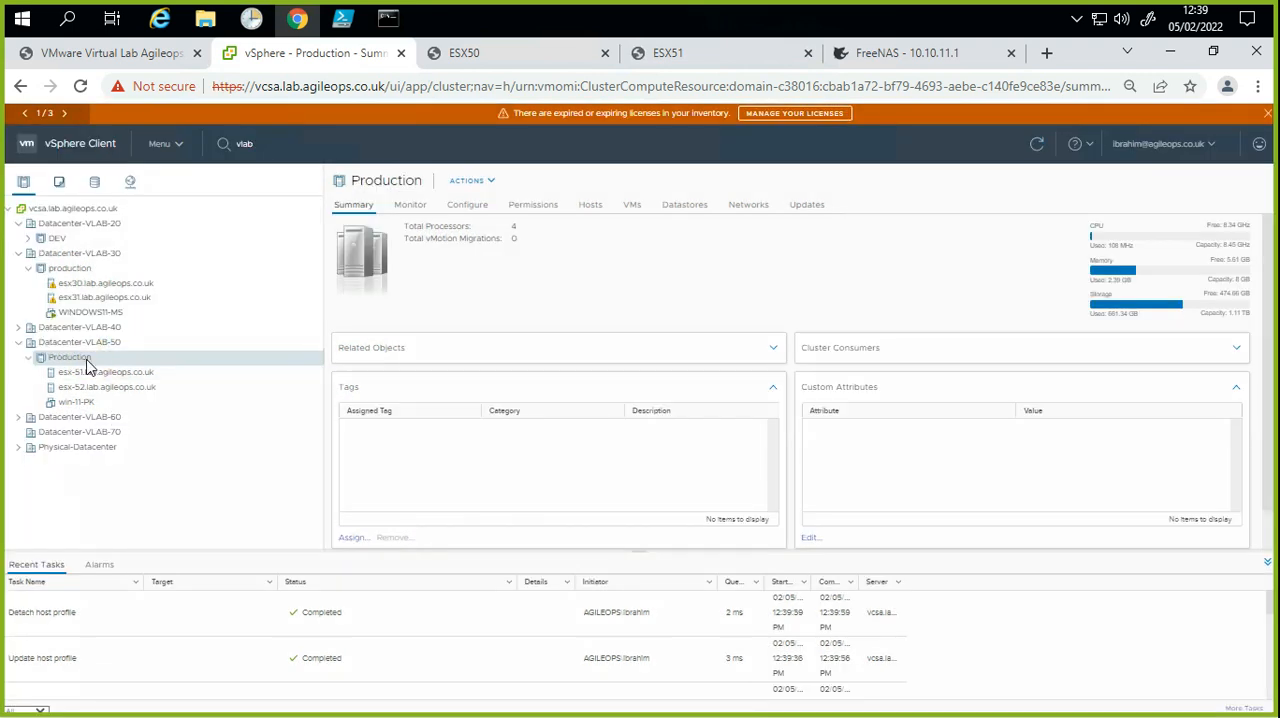
Step: Attach the host profile Host Profile-VLAB50-updated-v1 to the Production cluster in Datacenter-VLAB-50
click(87, 362)
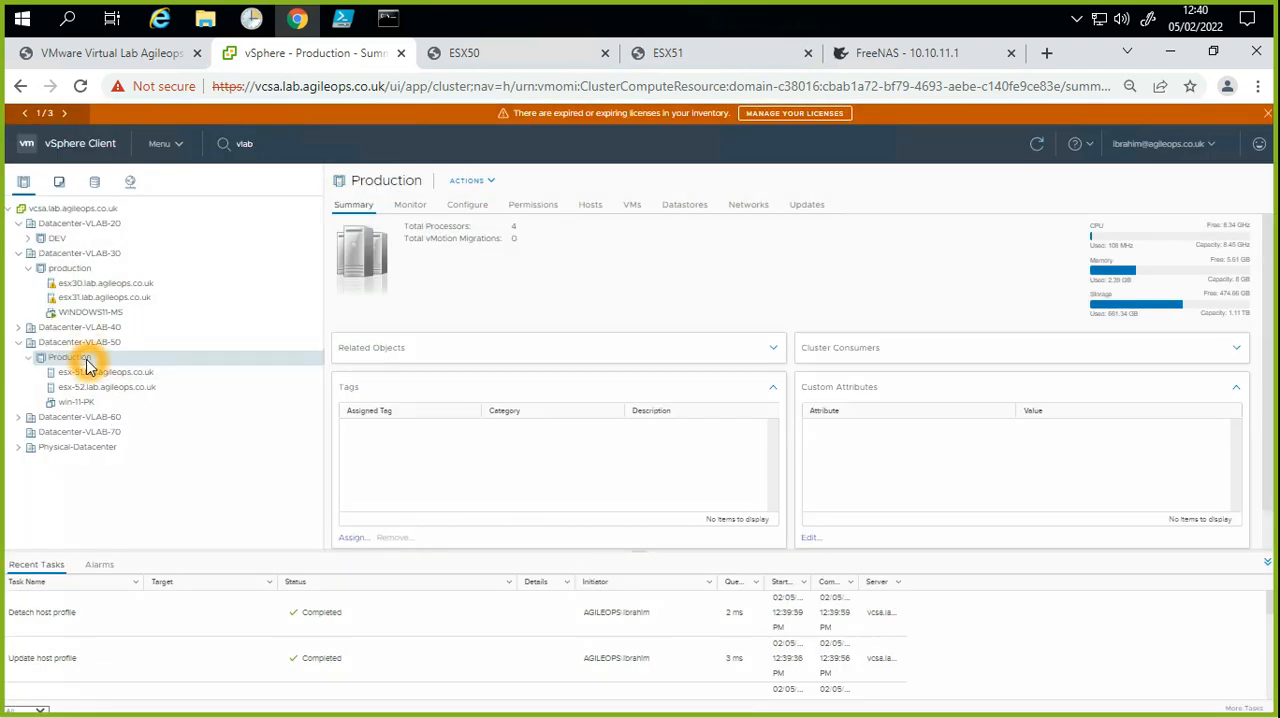
right_click(87, 362)
mouse_move(157, 488)
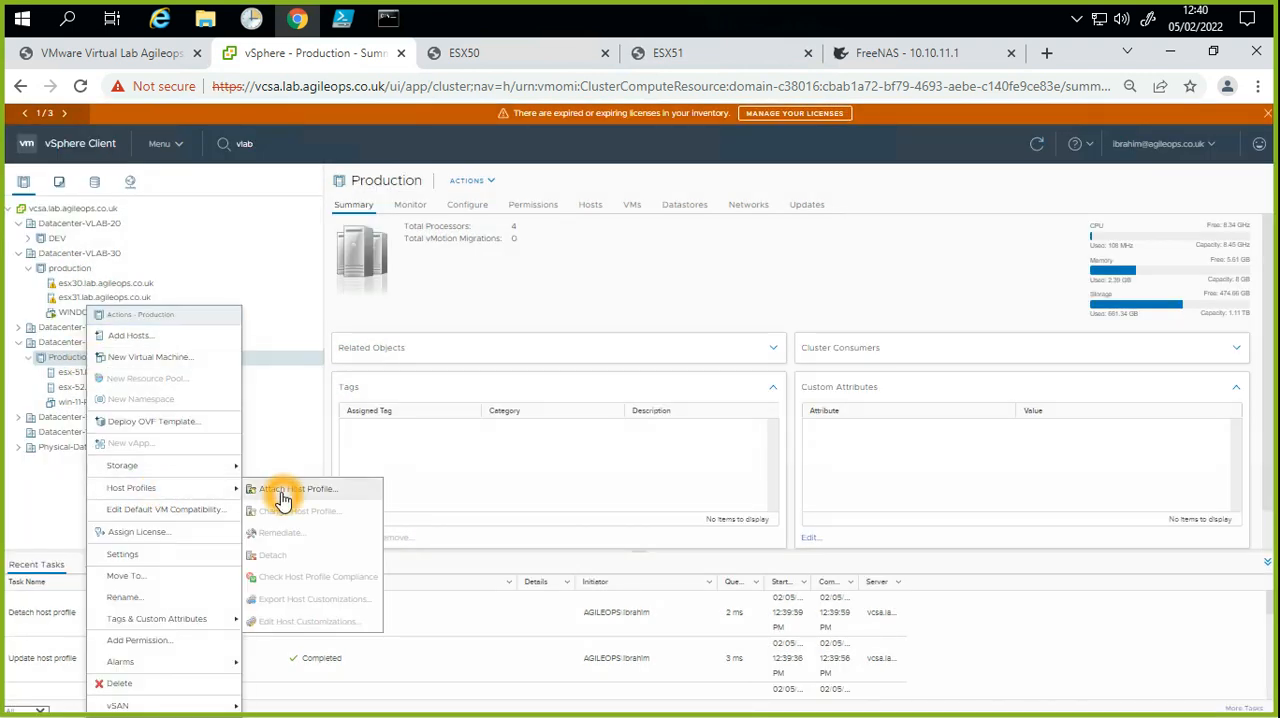
click(443, 512)
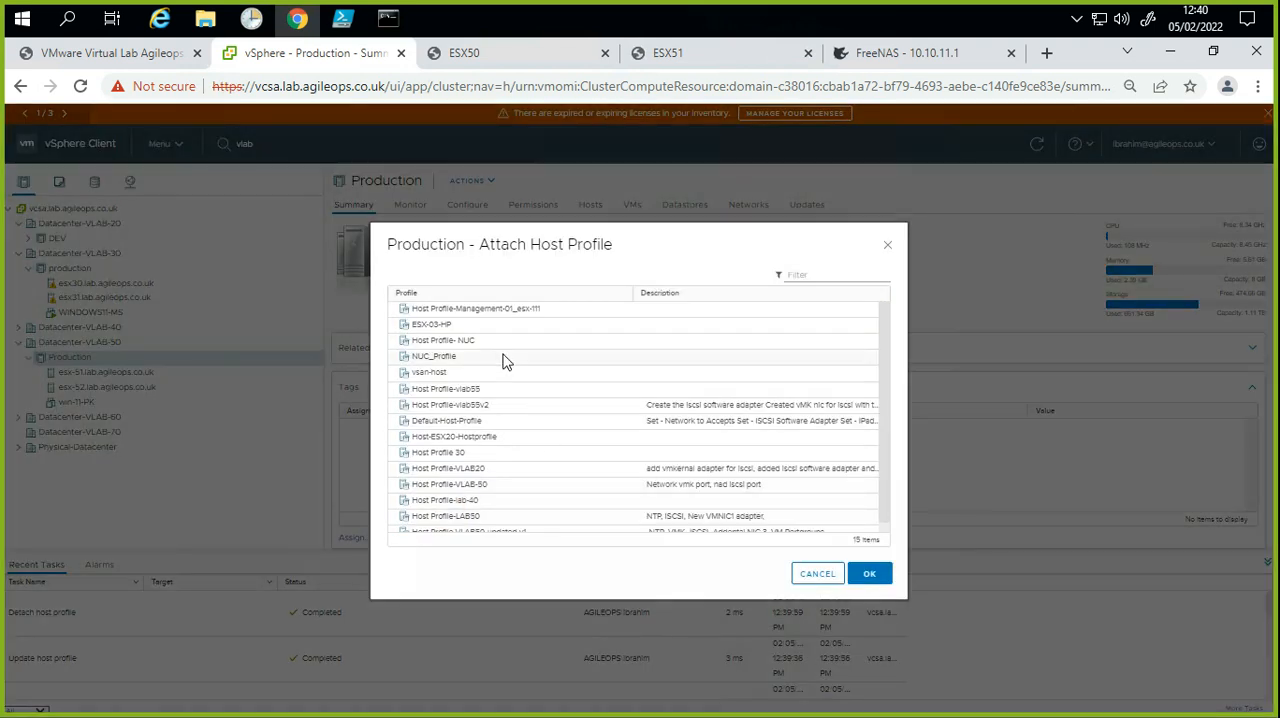
click(505, 311)
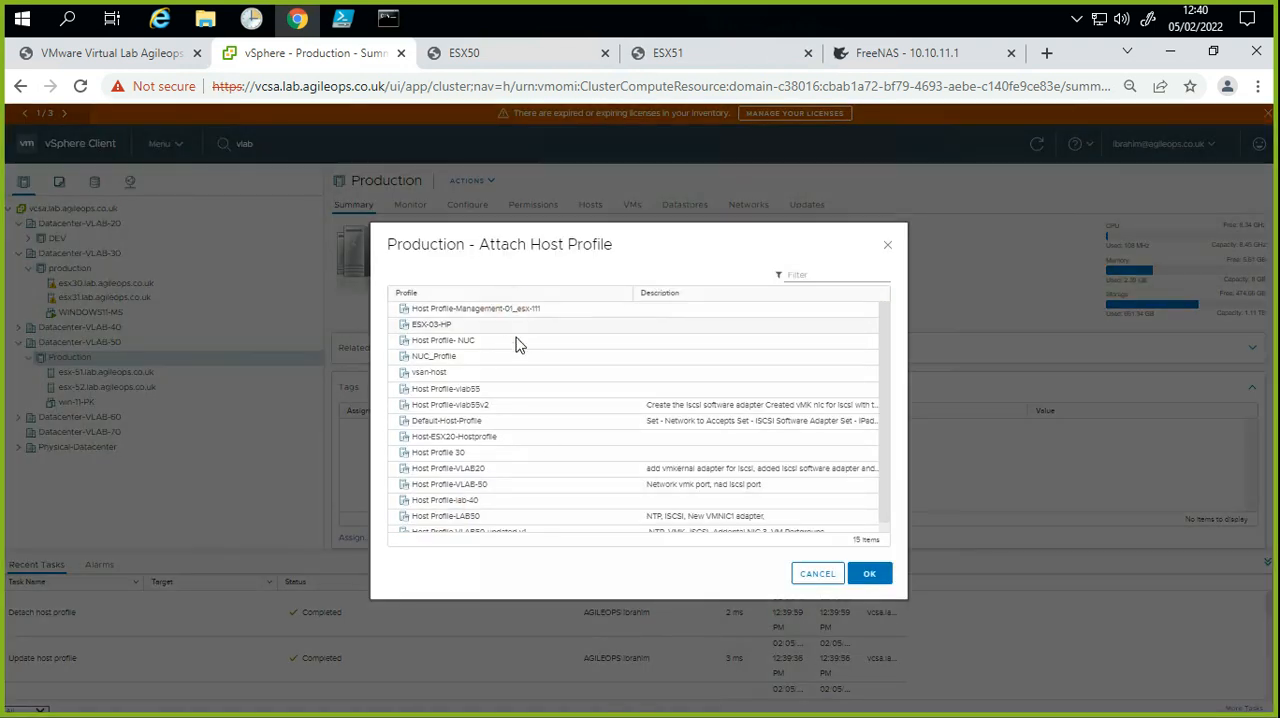
click(493, 307)
scroll(512, 512, down, 1)
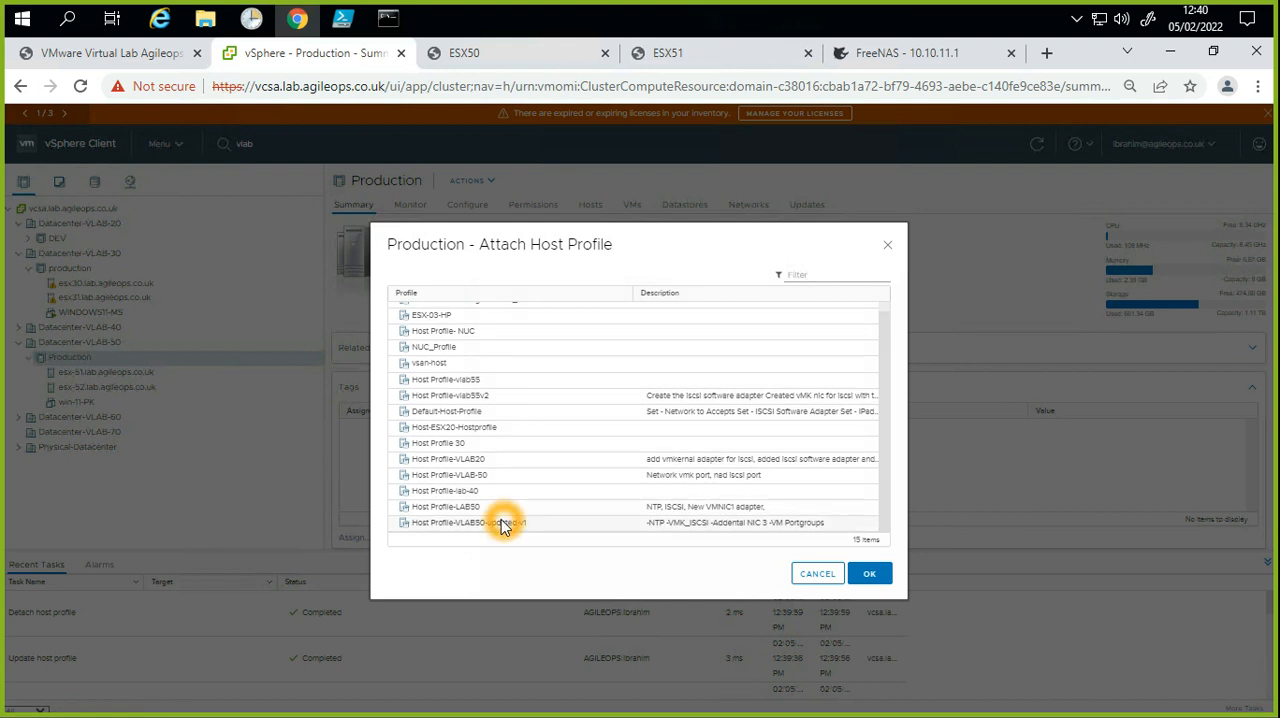
click(527, 528)
click(480, 538)
click(543, 535)
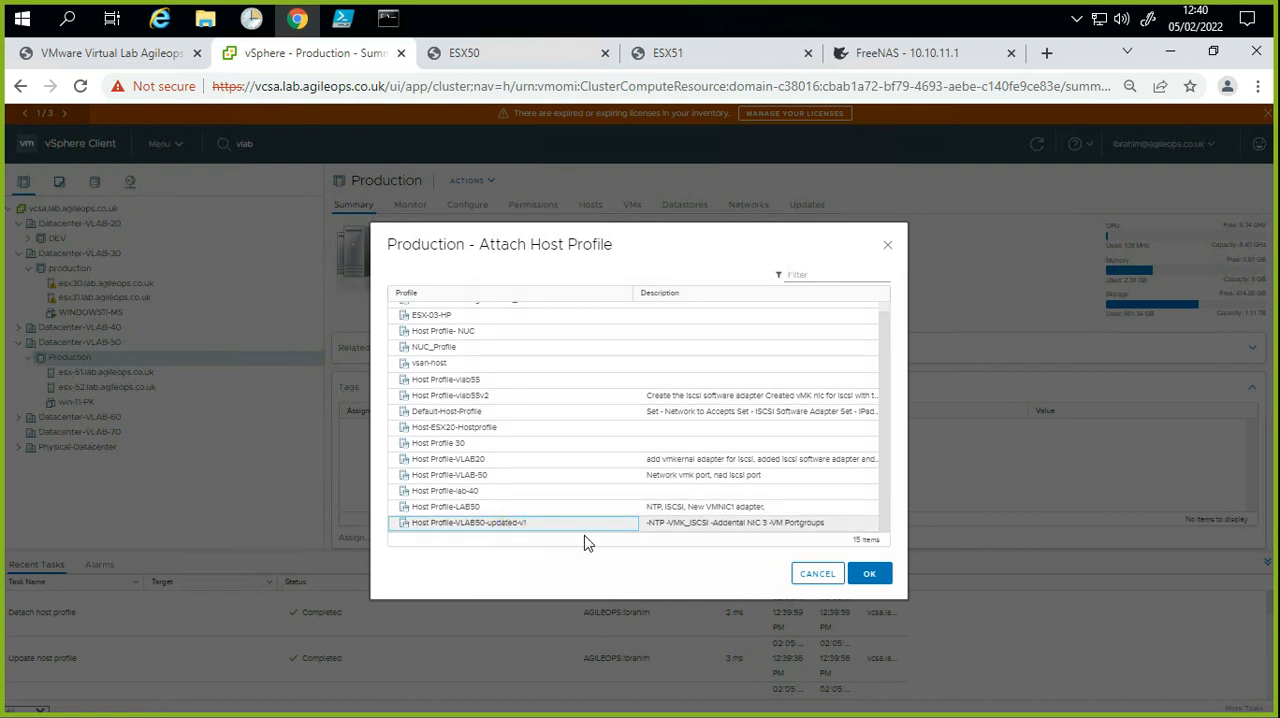
click(784, 554)
click(870, 573)
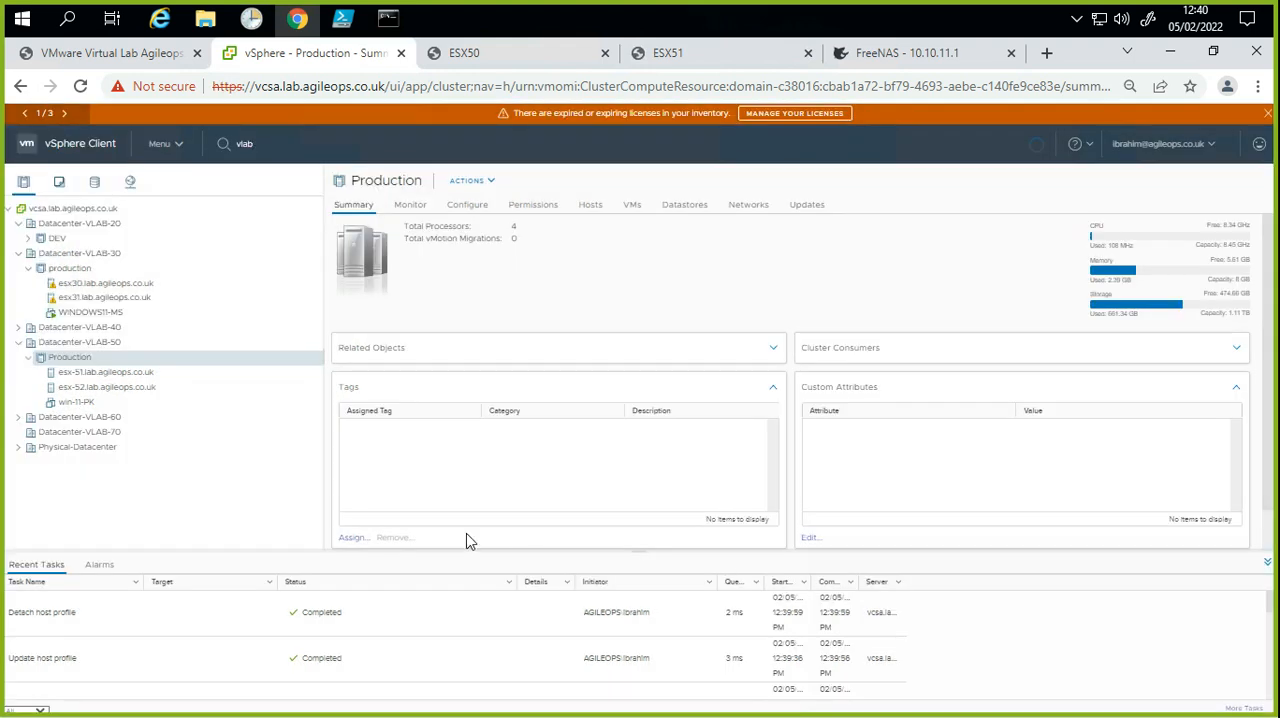
Step: Remove the VM-Traffic-VLAN500-UAT_old port group from vSwitch0 on host esx-51.lab.agileops.co.uk
click(106, 372)
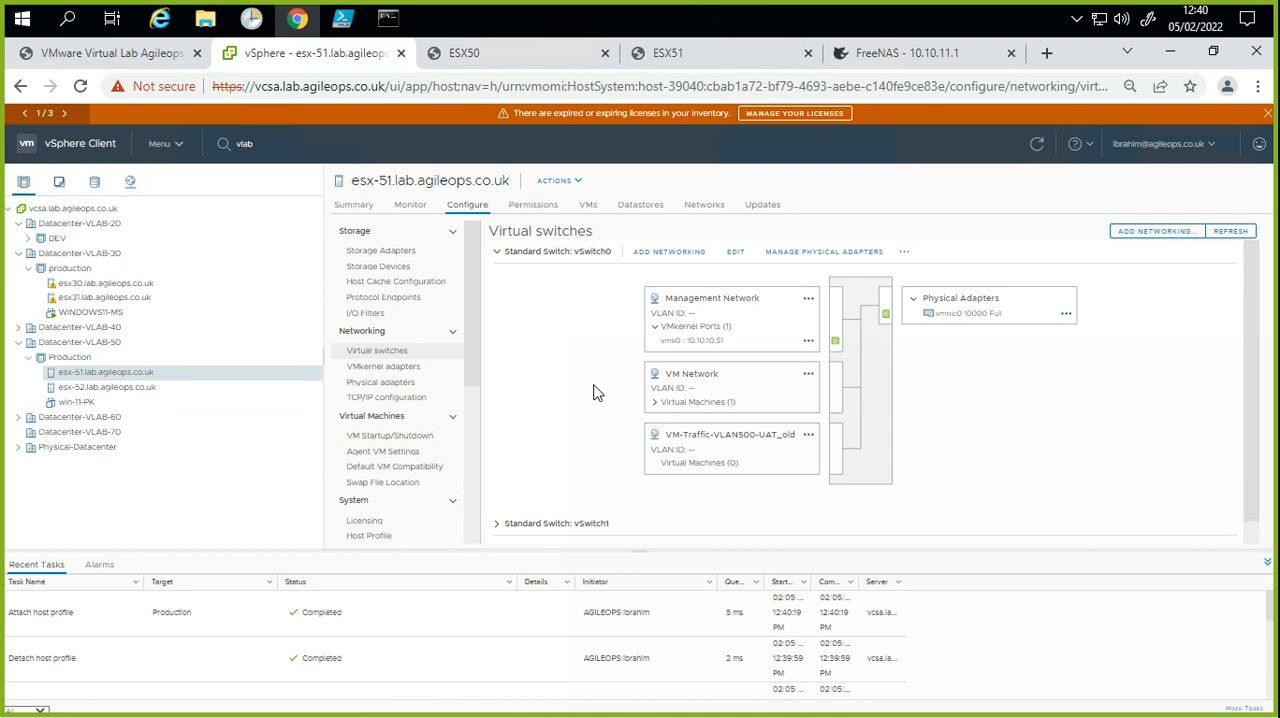
click(809, 437)
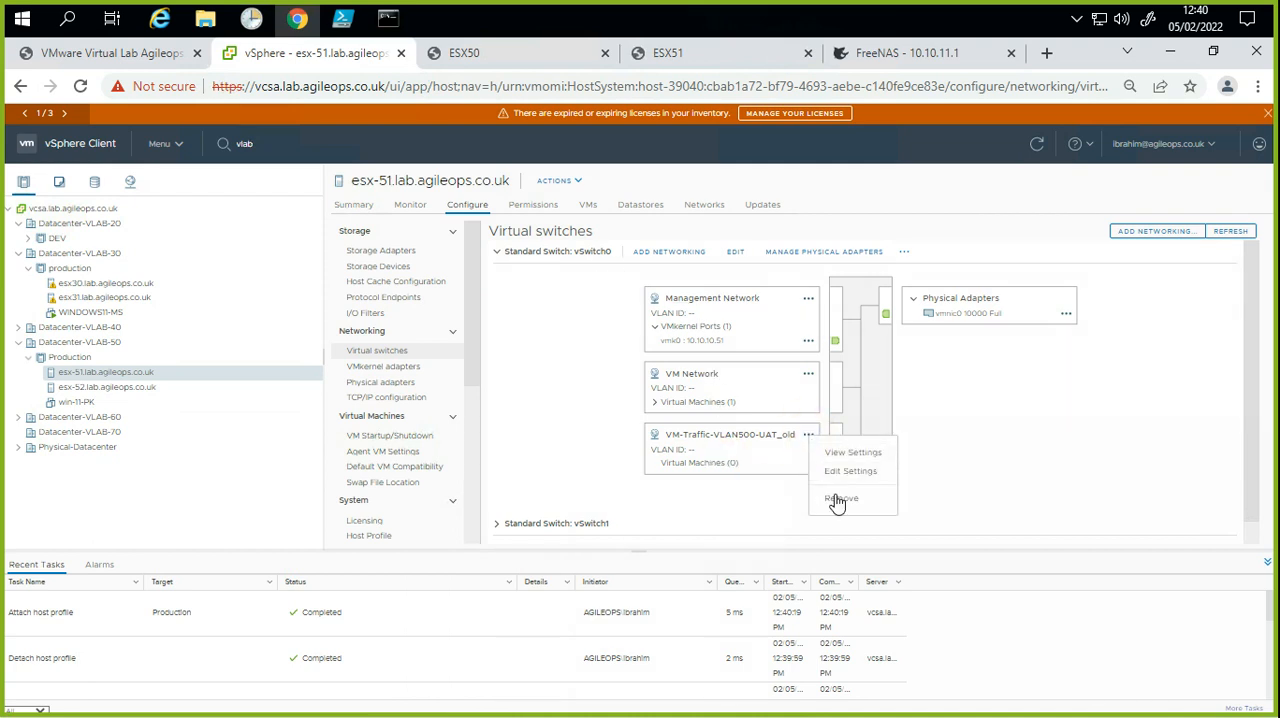
click(836, 500)
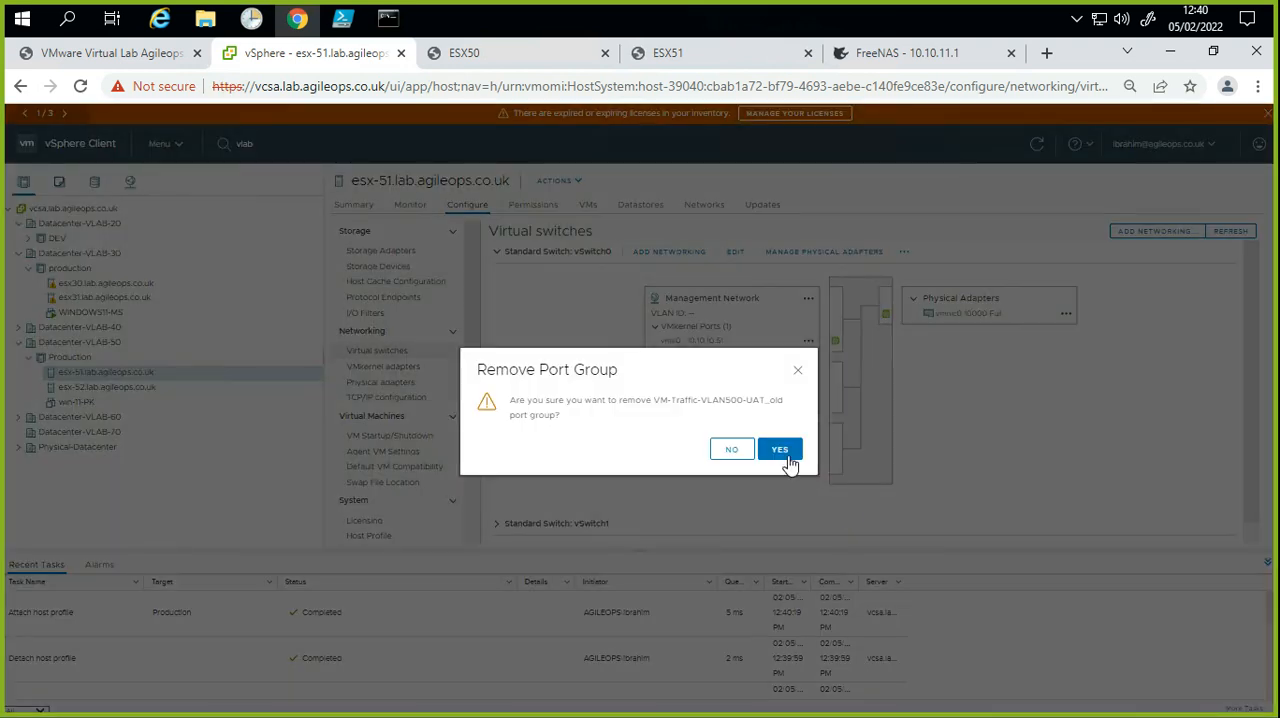
click(784, 450)
click(789, 487)
click(779, 508)
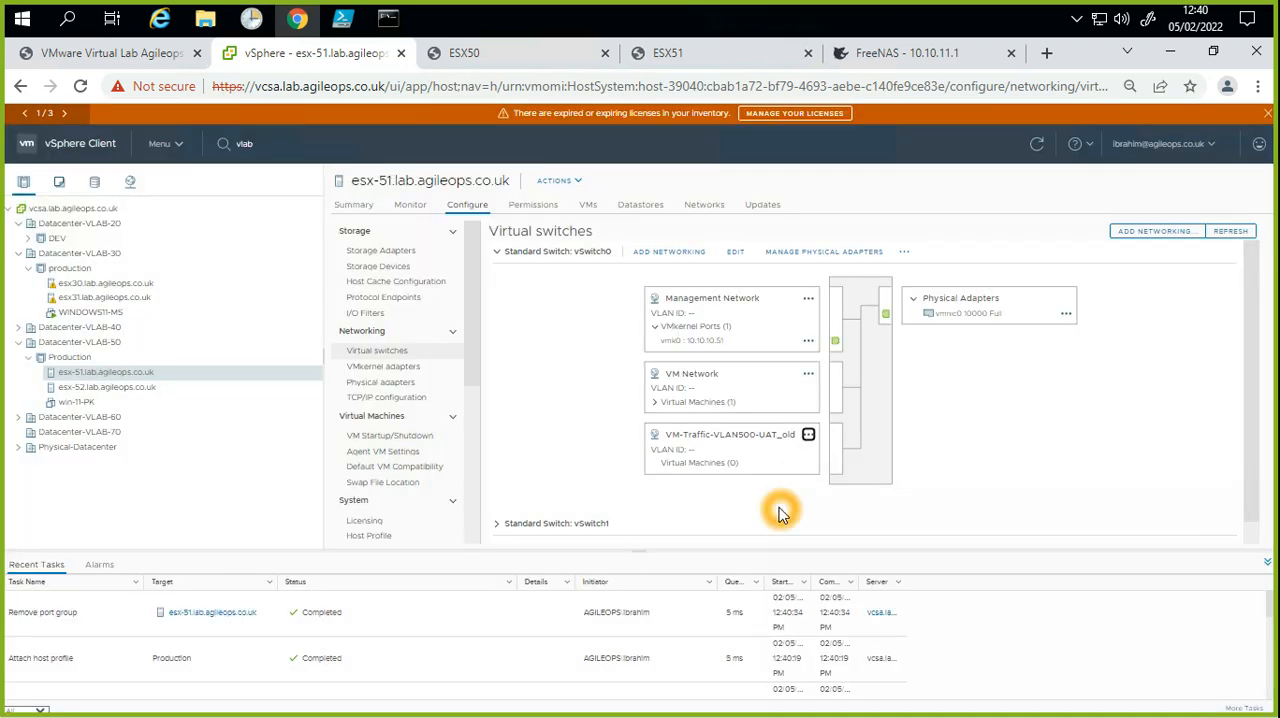
Step: Examine the port groups and physical adapters of vSwitch0, vSwitch1 and vSwitch2 on host esx-51.lab.agileops.co.uk
click(506, 489)
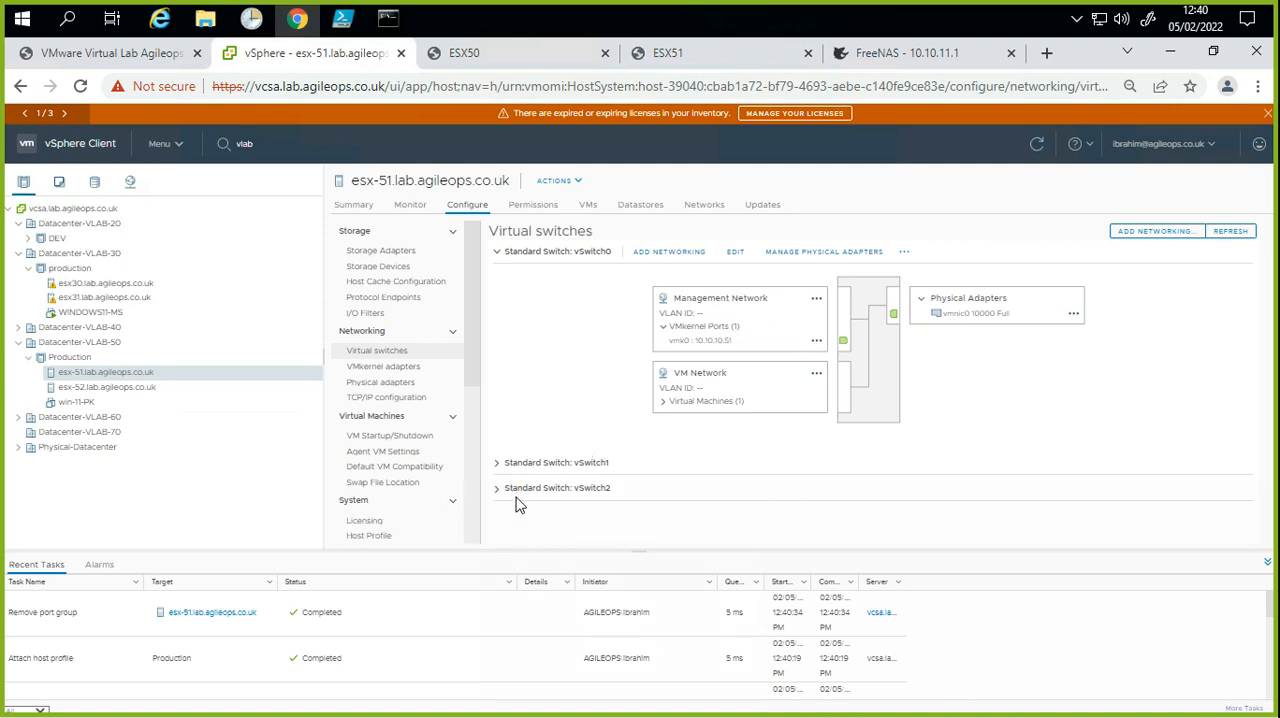
click(506, 486)
click(502, 479)
click(501, 487)
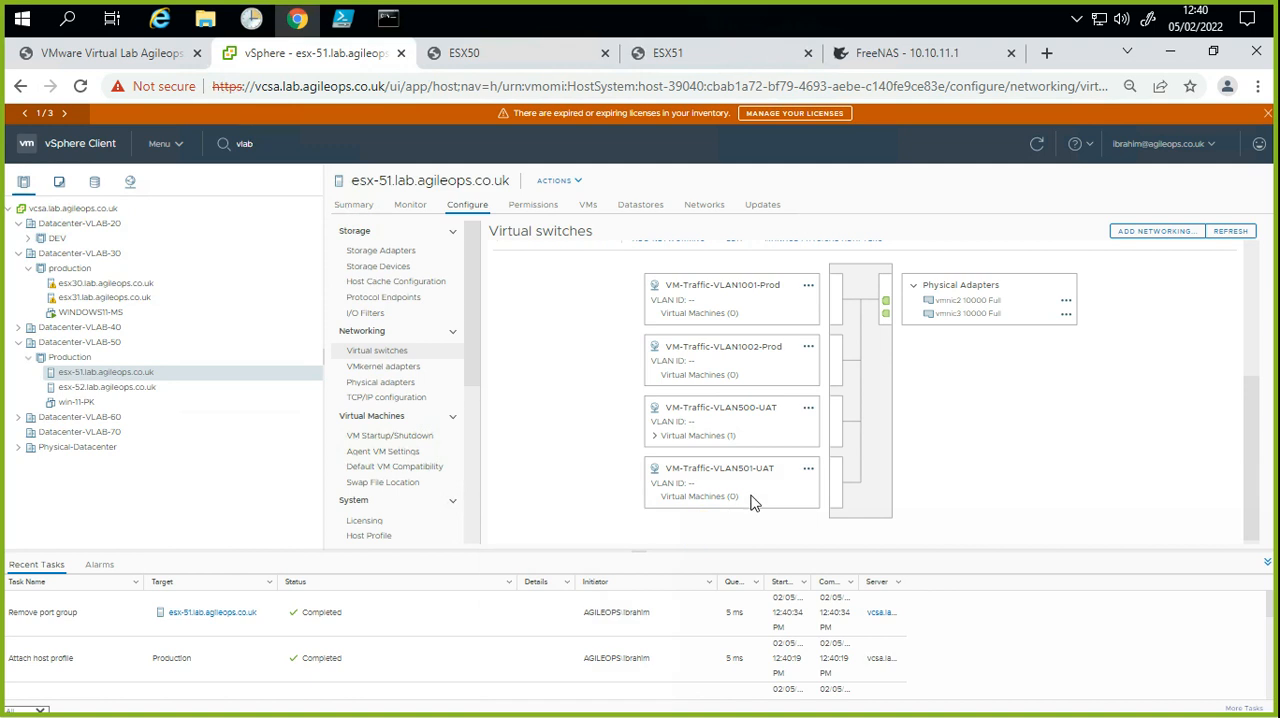
scroll(765, 493, up, 3)
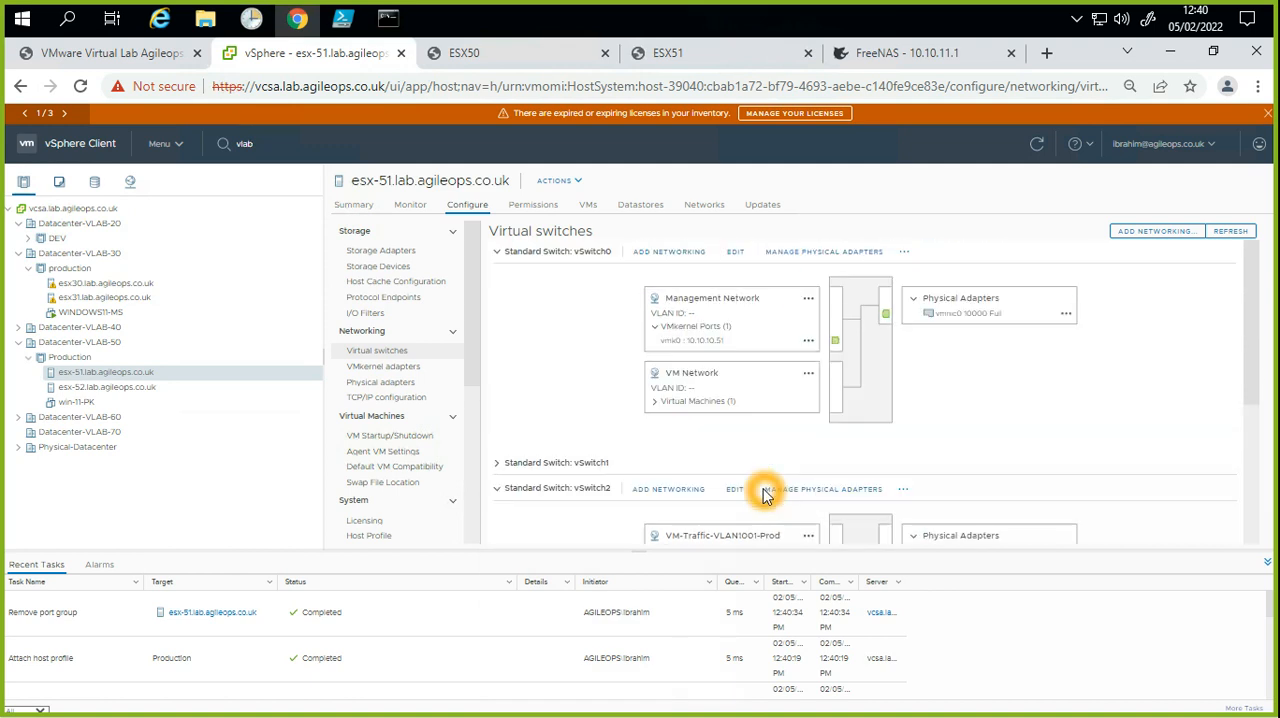
click(495, 462)
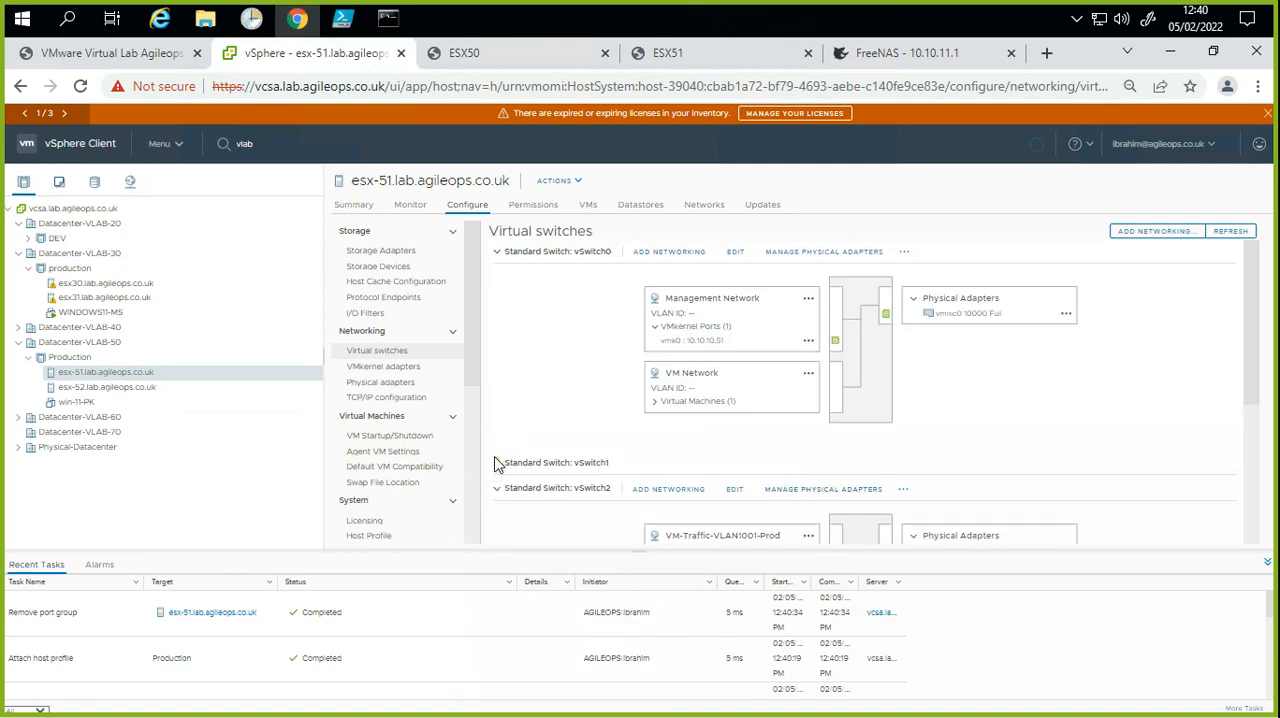
scroll(683, 468, down, 1)
scroll(683, 473, up, 5)
click(497, 462)
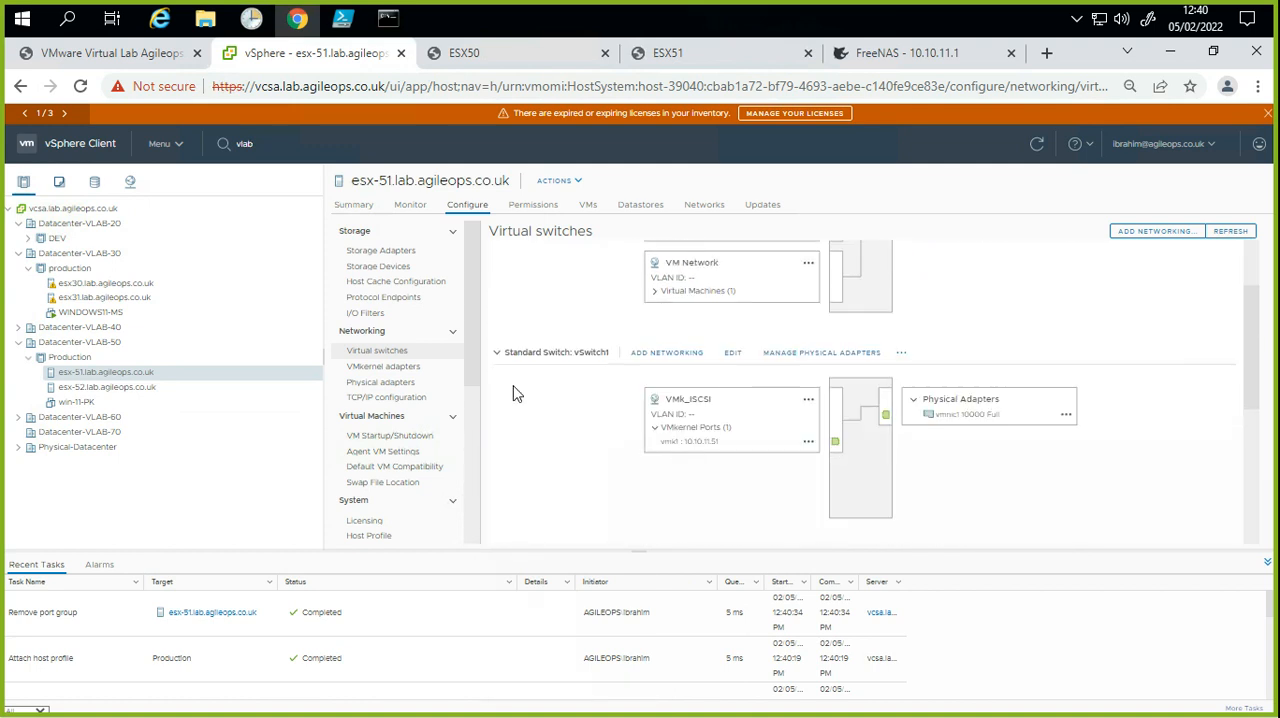
click(497, 354)
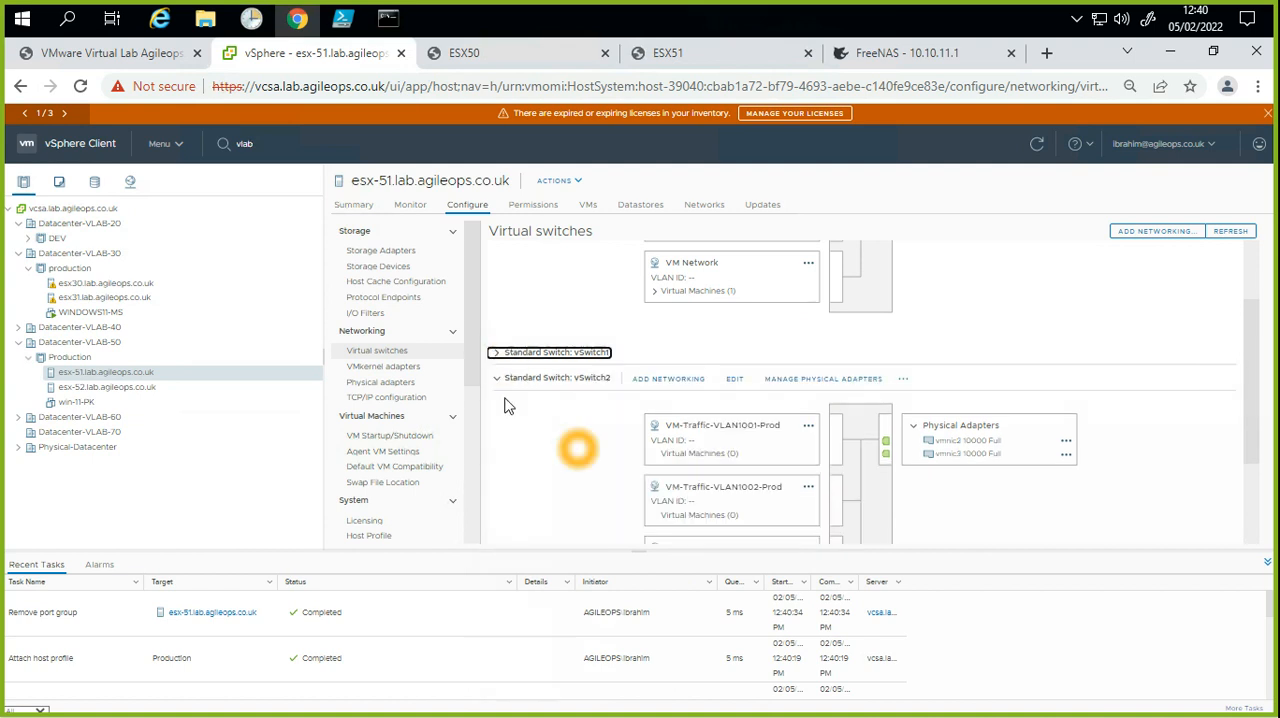
scroll(643, 460, down, 2)
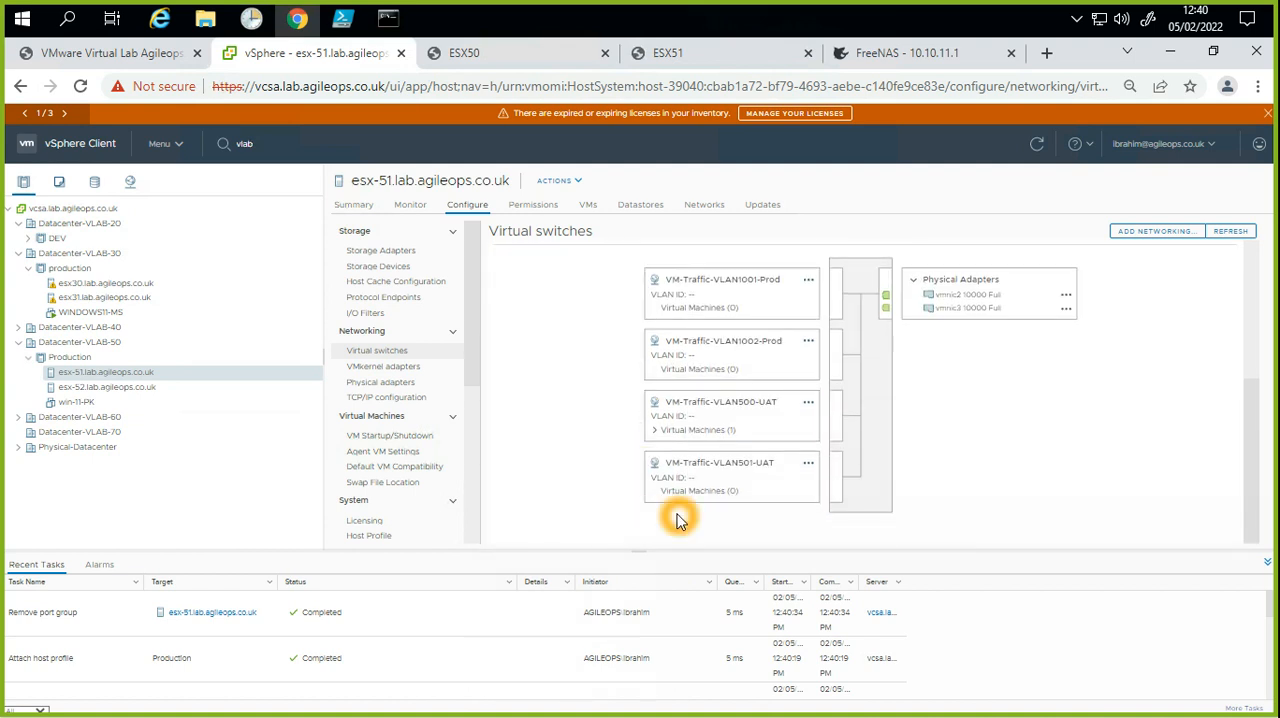
scroll(677, 506, up, 3)
click(798, 400)
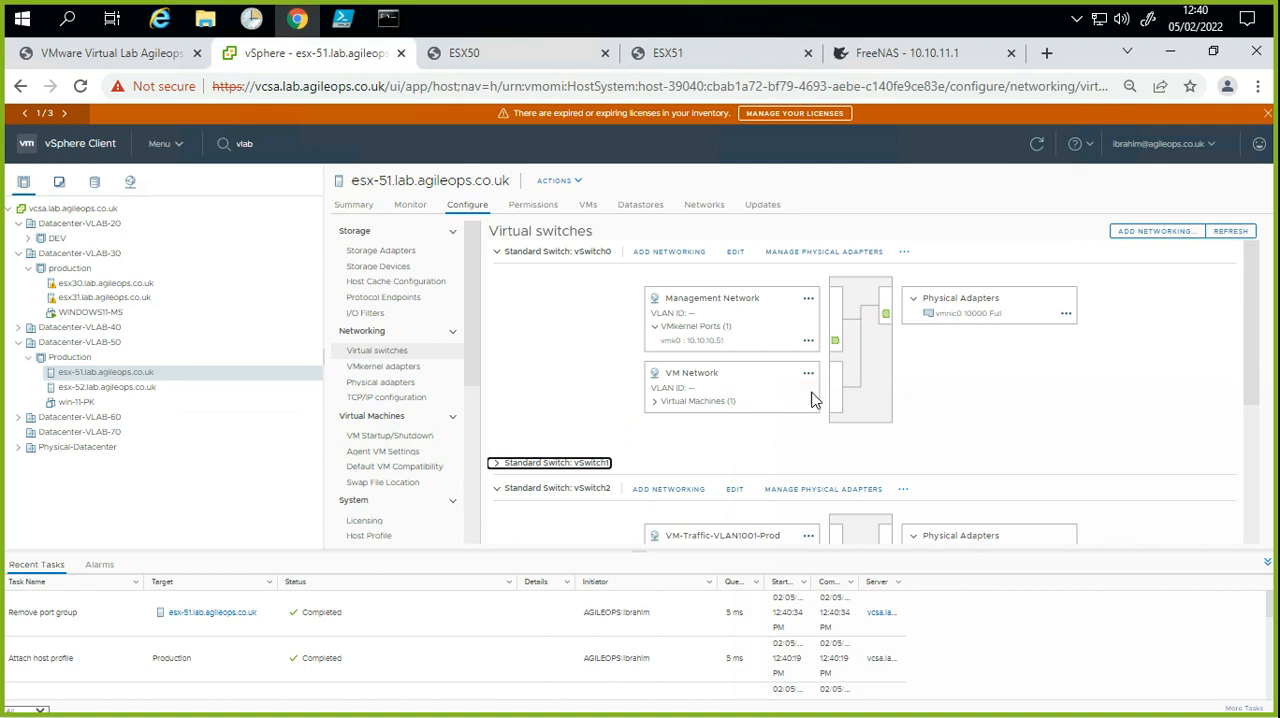
click(809, 397)
click(757, 421)
click(772, 406)
Step: Examine the port groups of vSwitch2 on host esx-52.lab.agileops.co.uk for comparison with esx-51
click(88, 387)
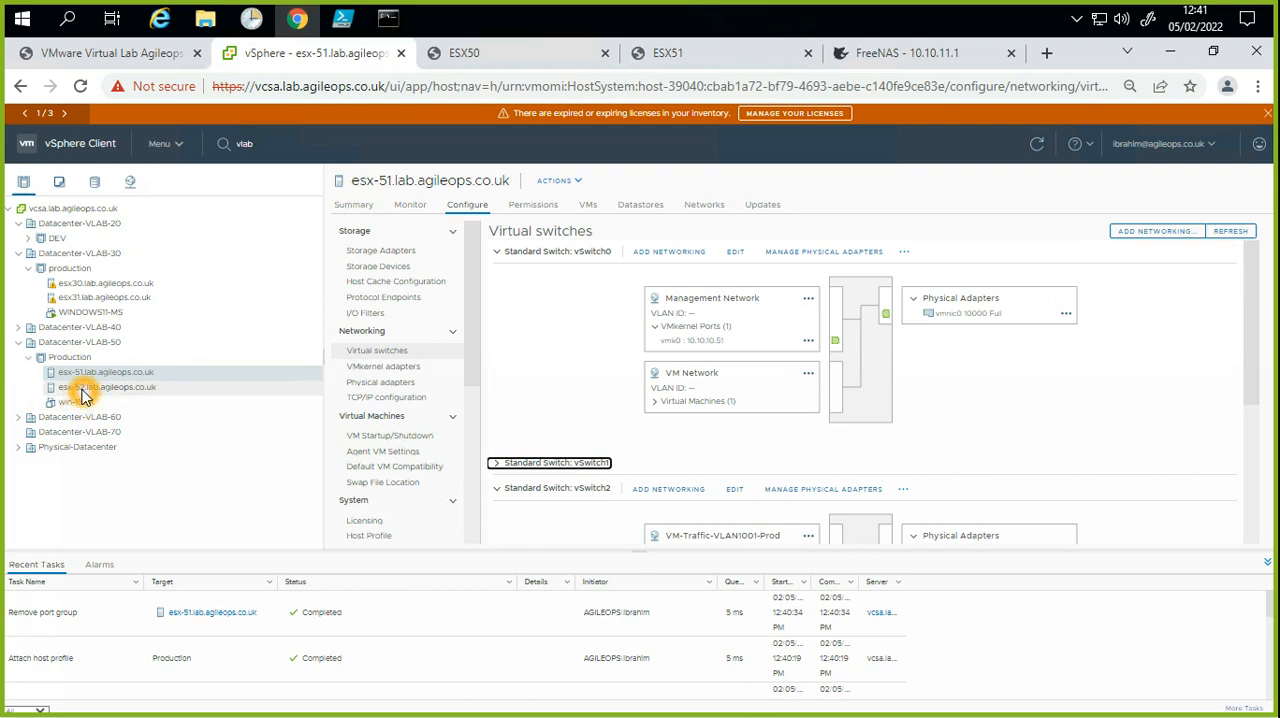
click(686, 471)
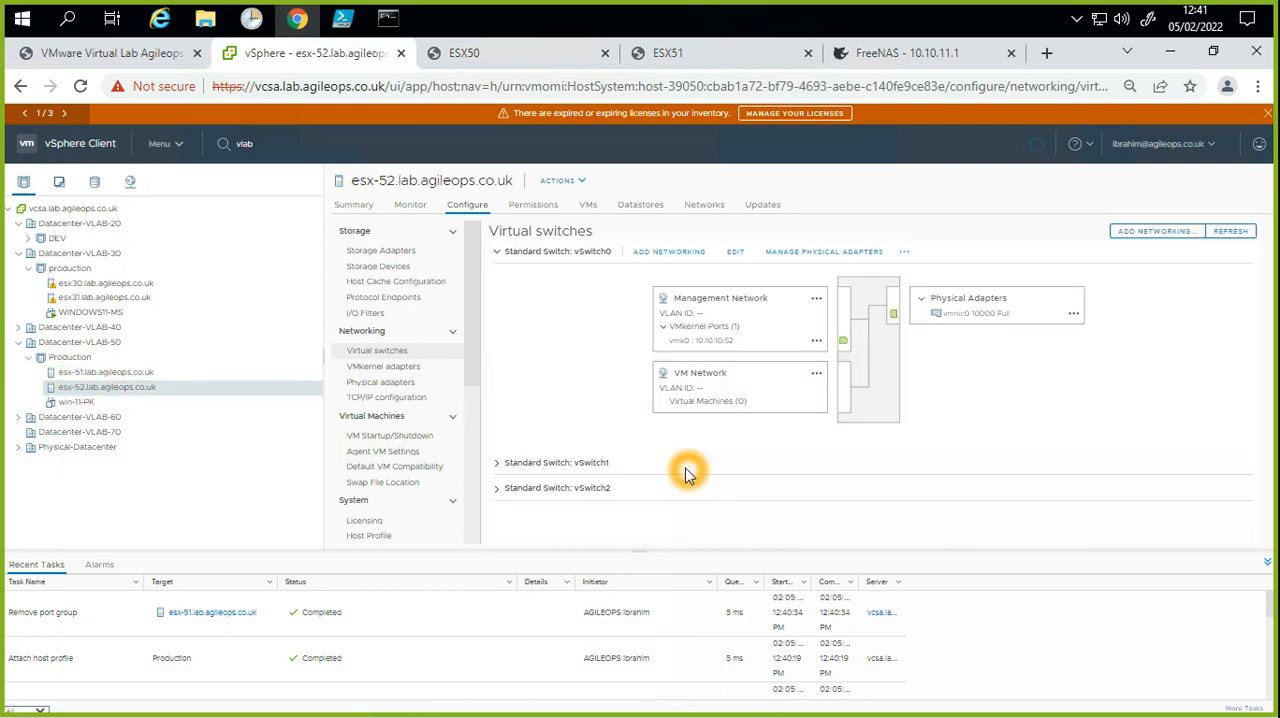
click(496, 488)
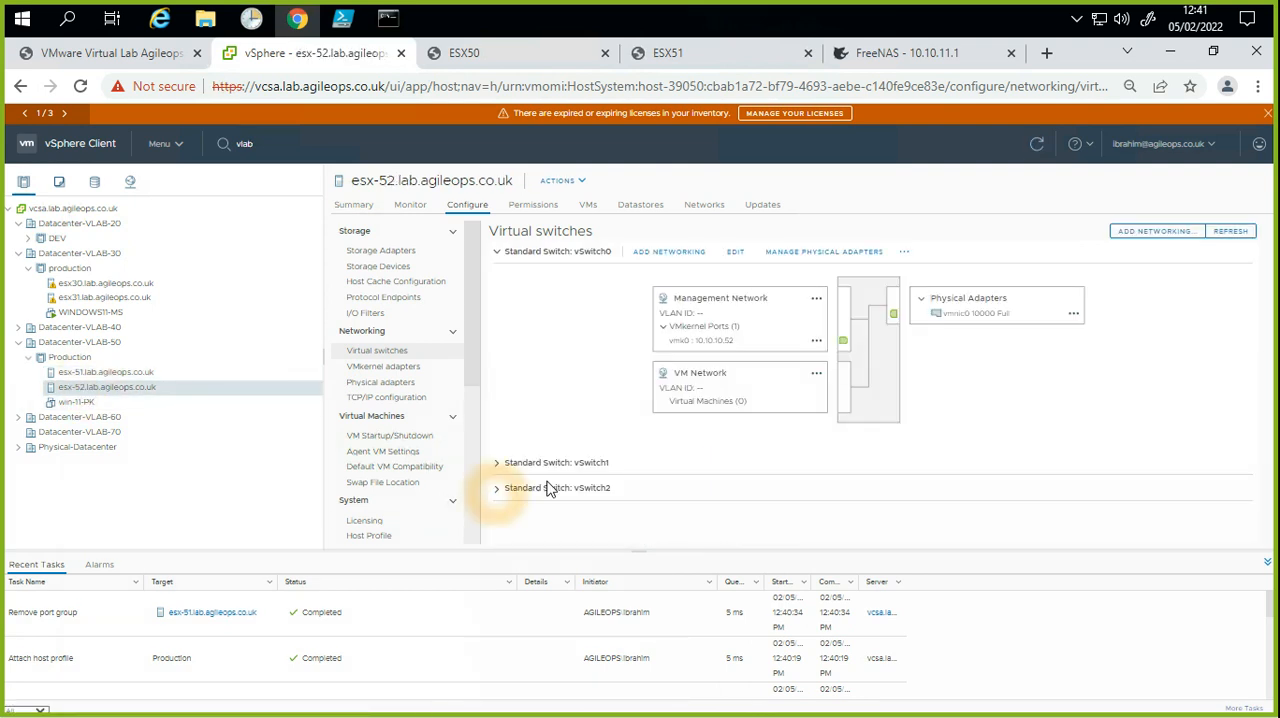
click(756, 466)
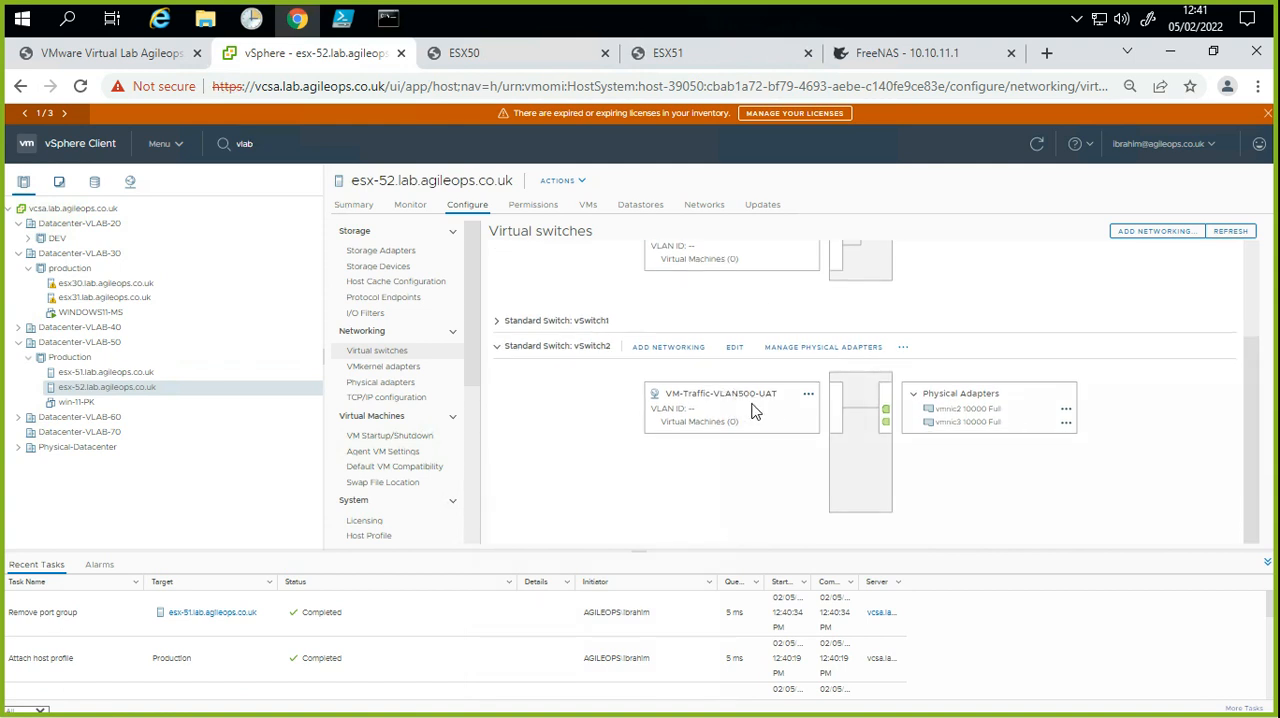
click(758, 500)
Step: Open the host customizations of esx-52.lab.agileops.co.uk for editing
click(150, 394)
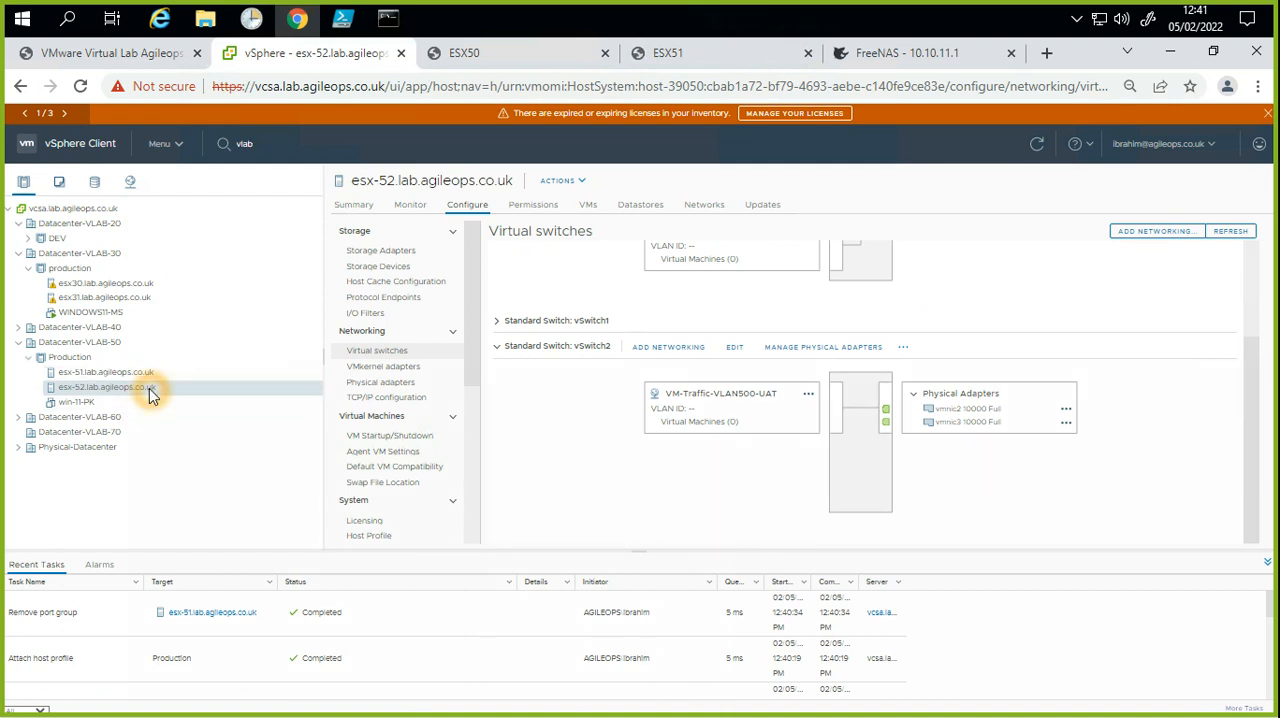
right_click(150, 394)
click(230, 492)
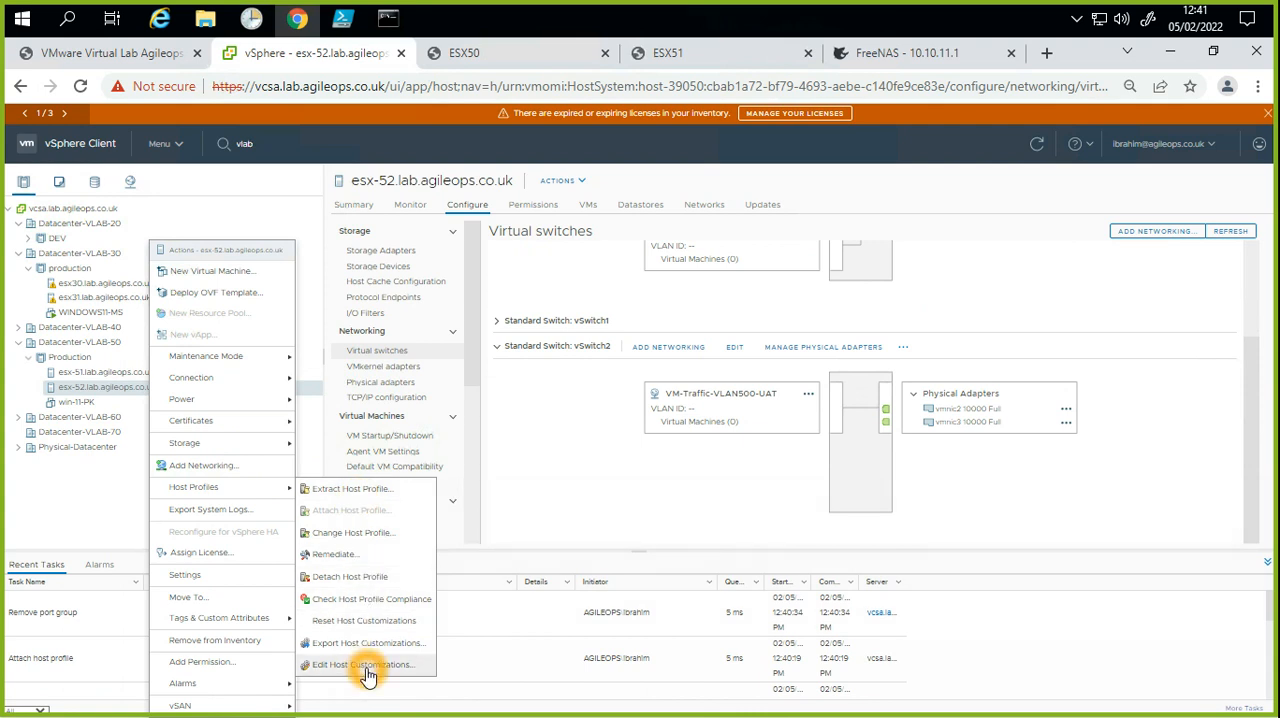
click(425, 664)
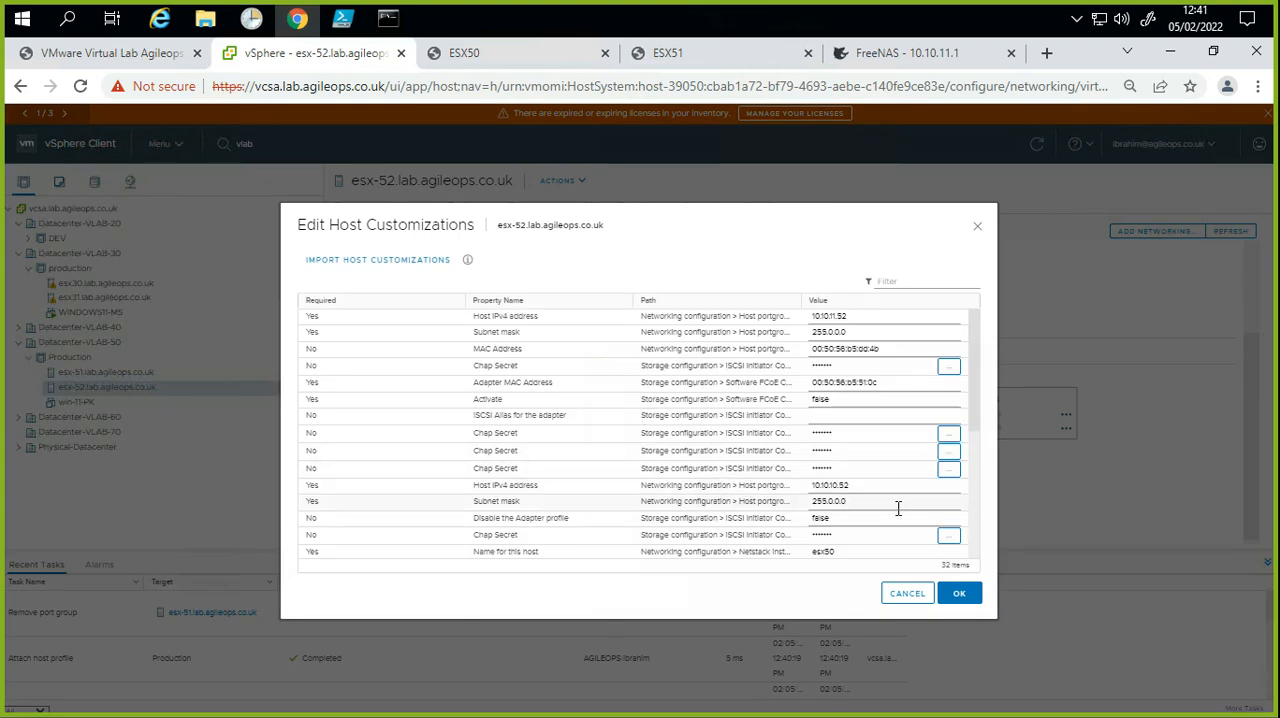
Step: Examine the customization properties and values of esx-52, including its IPv4 addresses, subnet masks, adapter MAC addresses and host name
click(855, 452)
scroll(857, 466, down, 3)
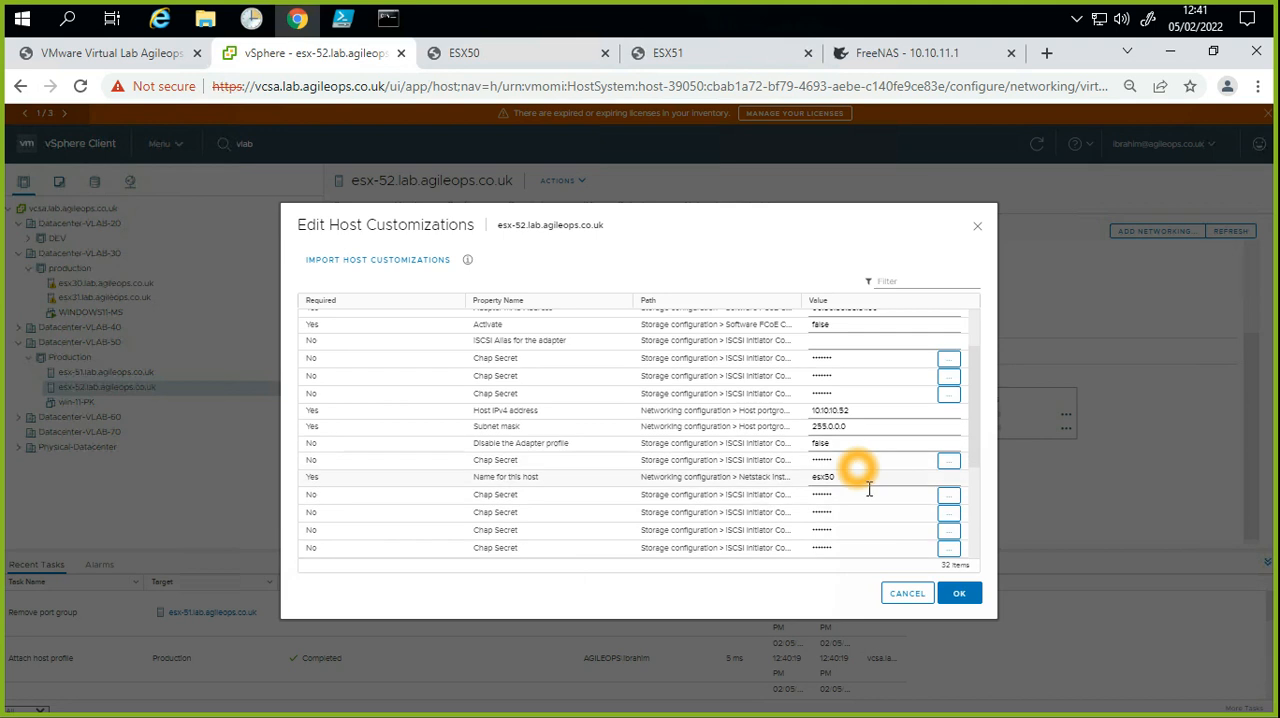
scroll(884, 513, down, 1)
click(886, 518)
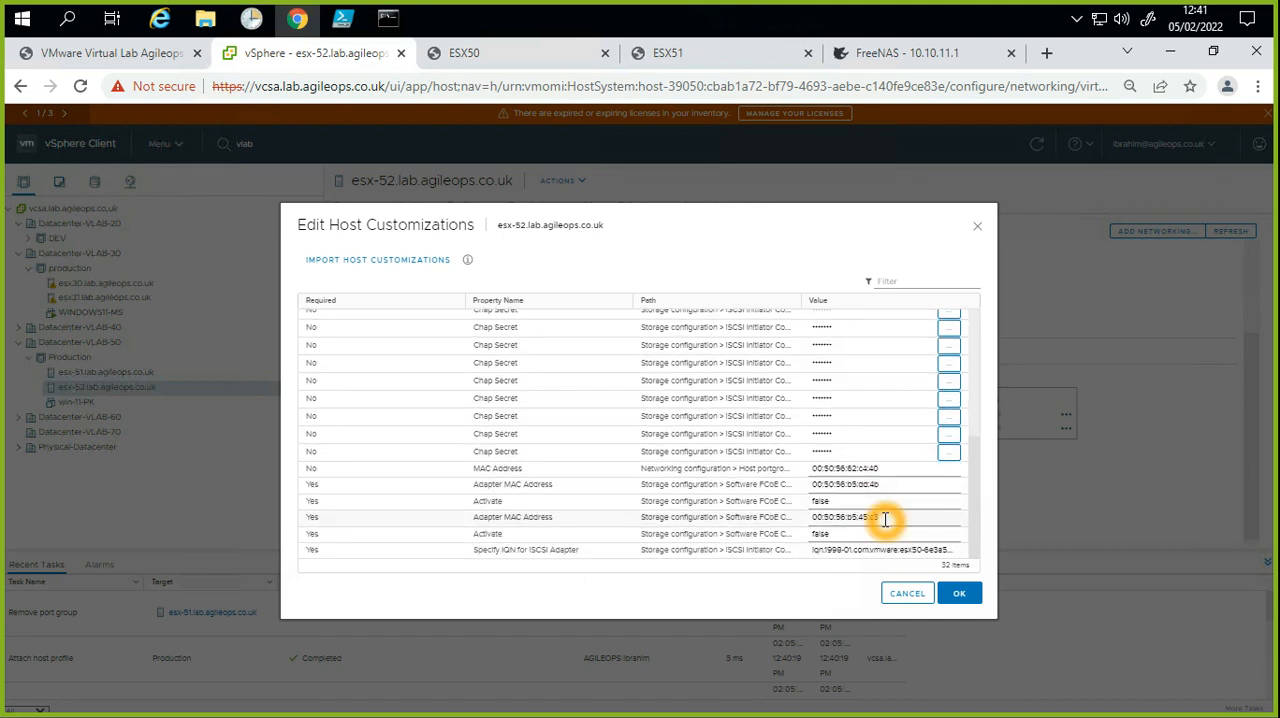
scroll(886, 519, up, 3)
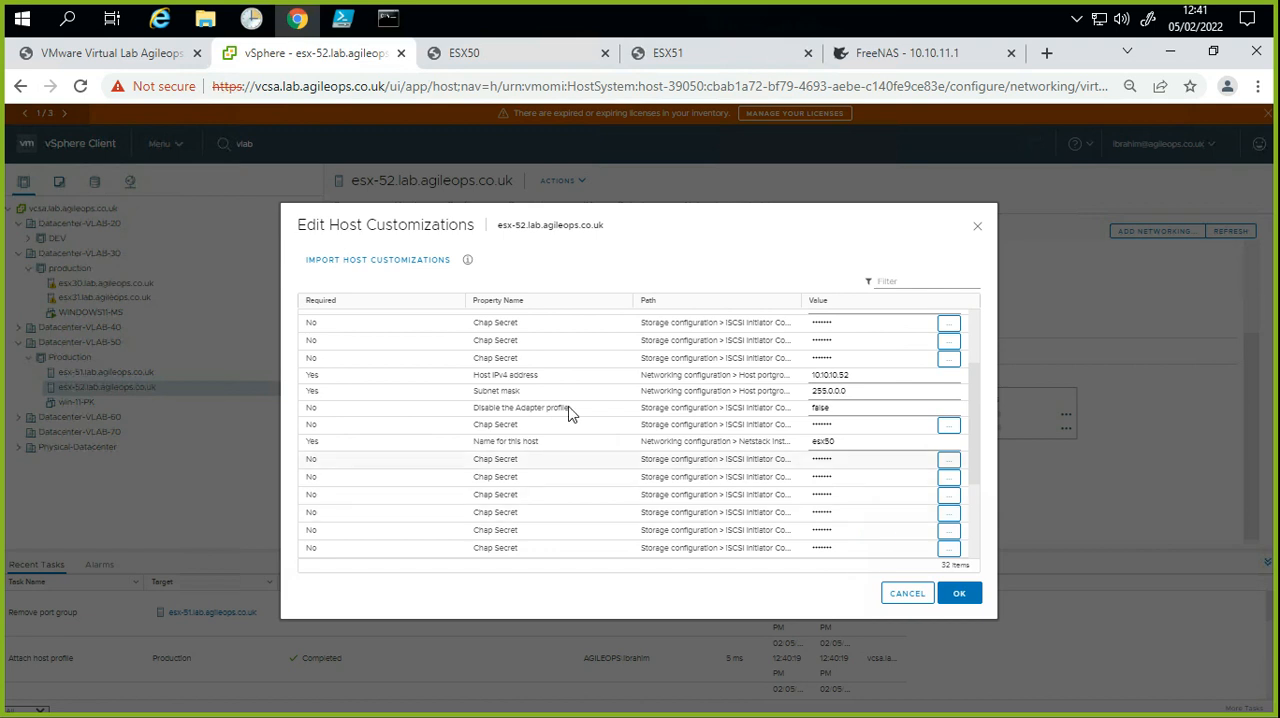
click(519, 376)
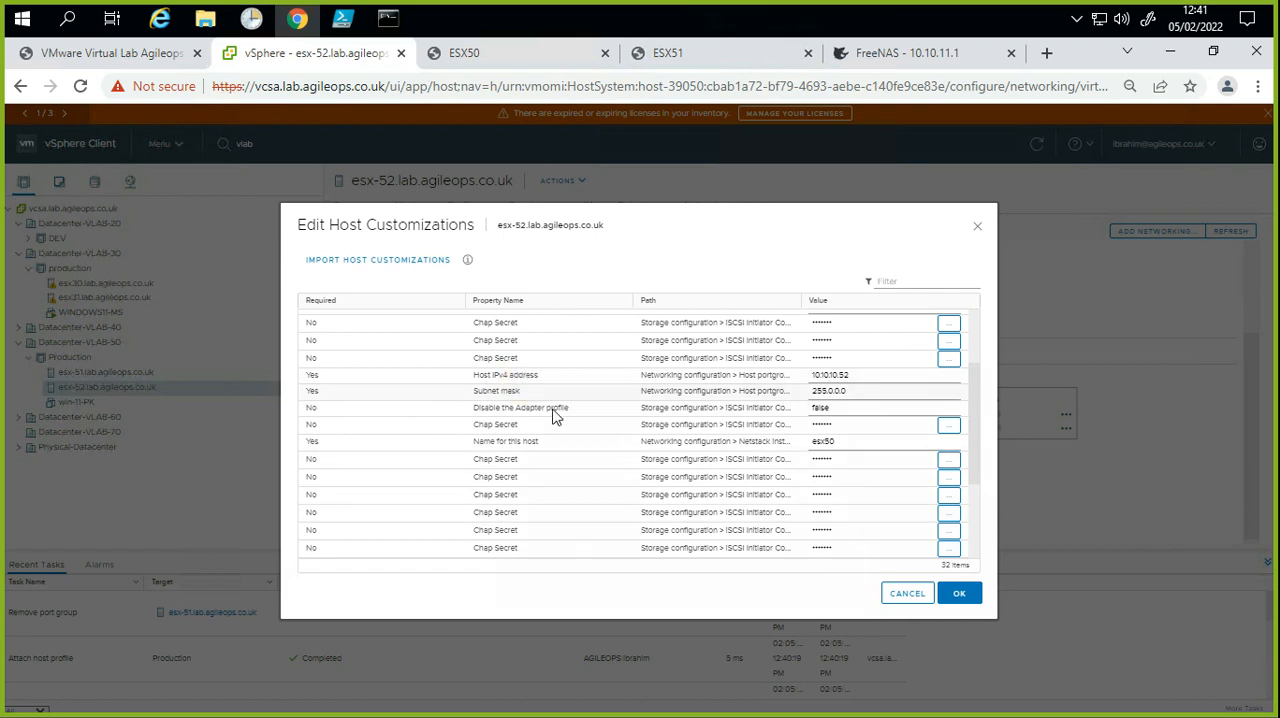
click(652, 415)
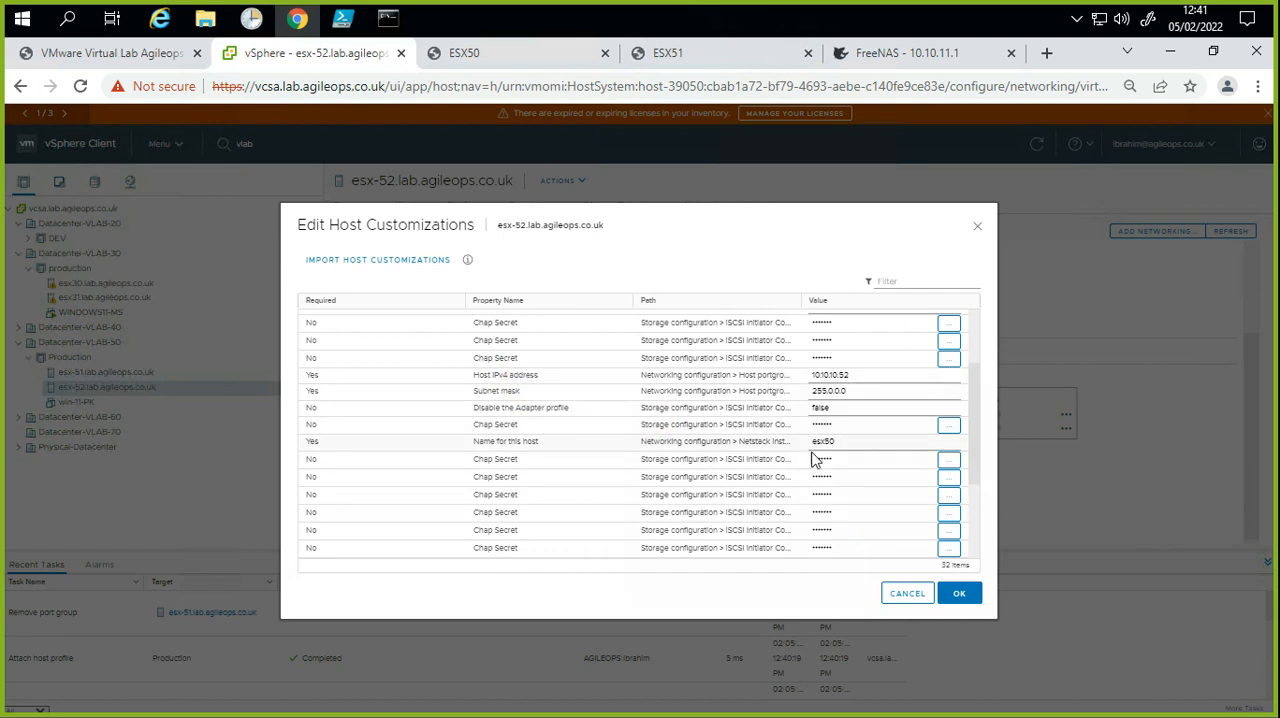
Step: Narrow the Required and Property Name columns and widen the Path column so the full setting paths are readable
drag(631, 297, 406, 289)
click(470, 305)
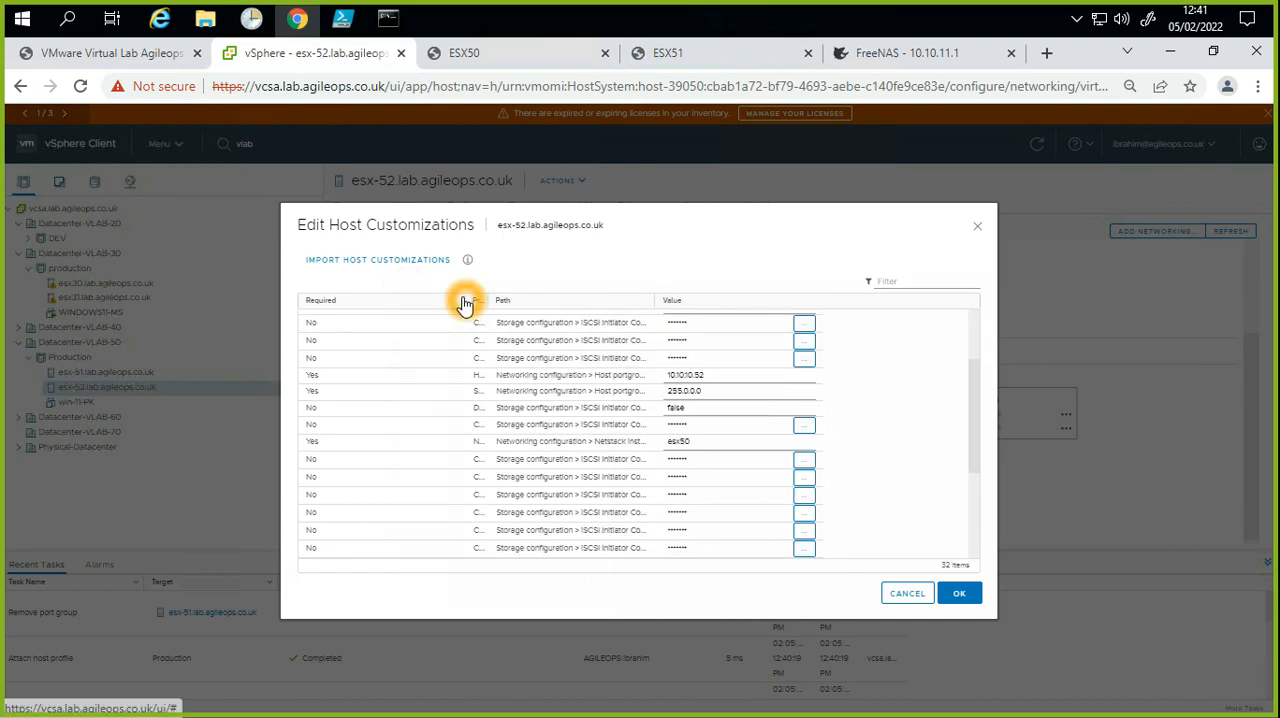
click(465, 300)
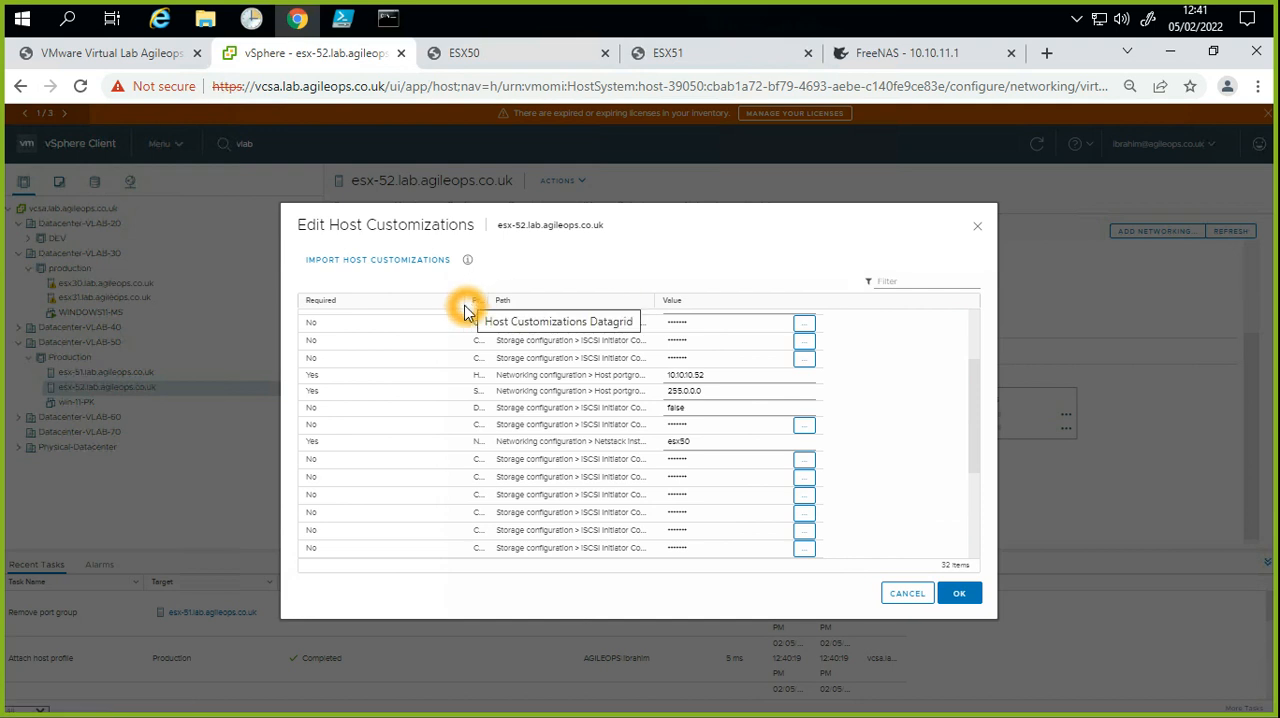
click(468, 303)
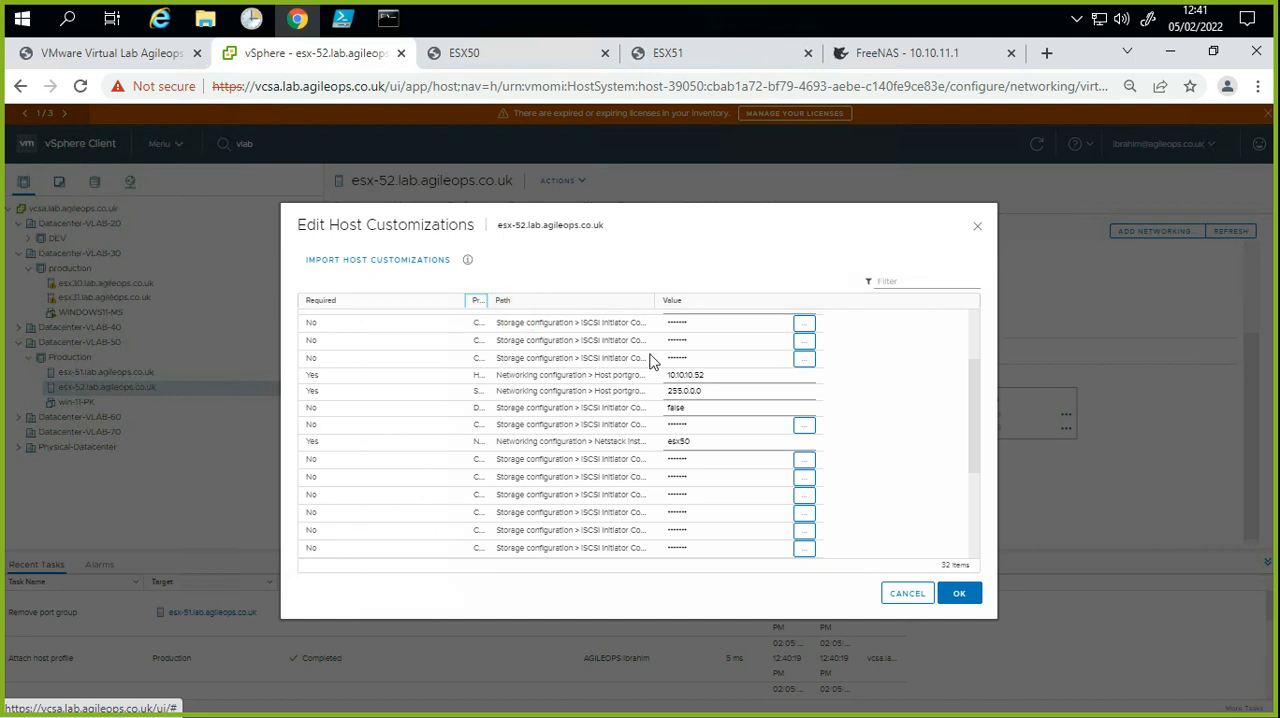
drag(652, 299, 886, 338)
click(467, 317)
drag(466, 301, 332, 299)
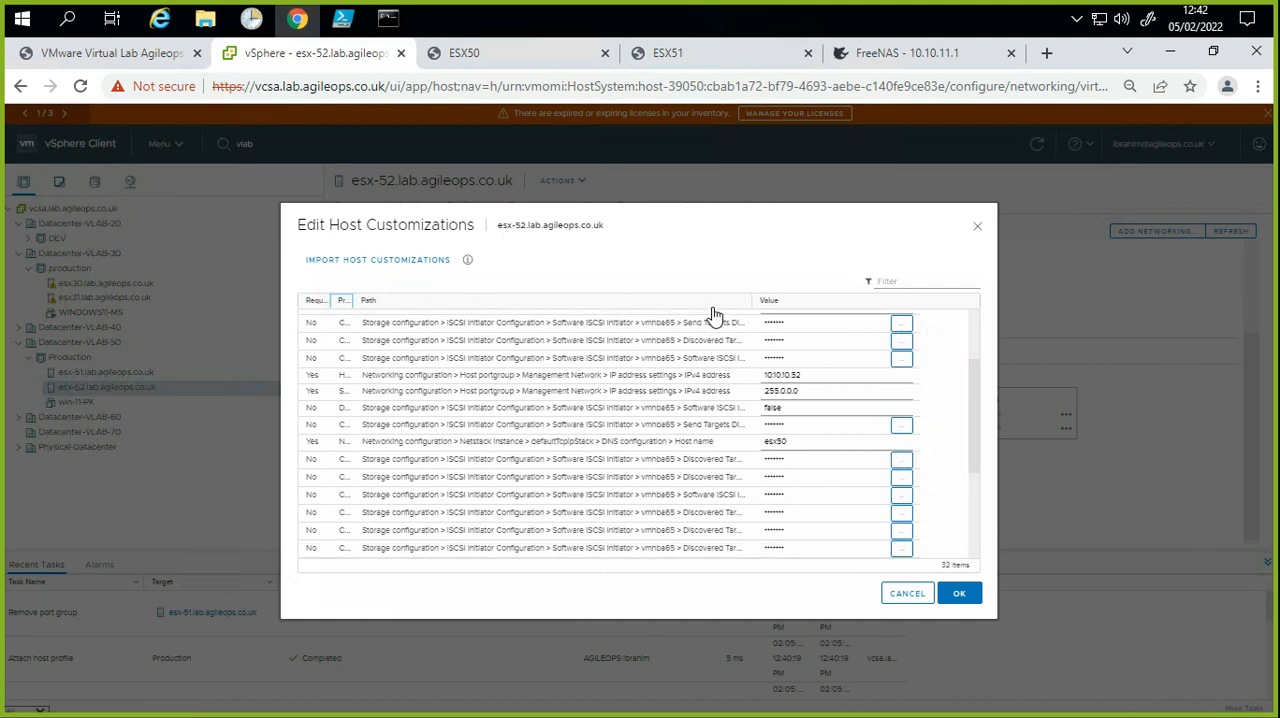
click(748, 302)
drag(754, 300, 896, 322)
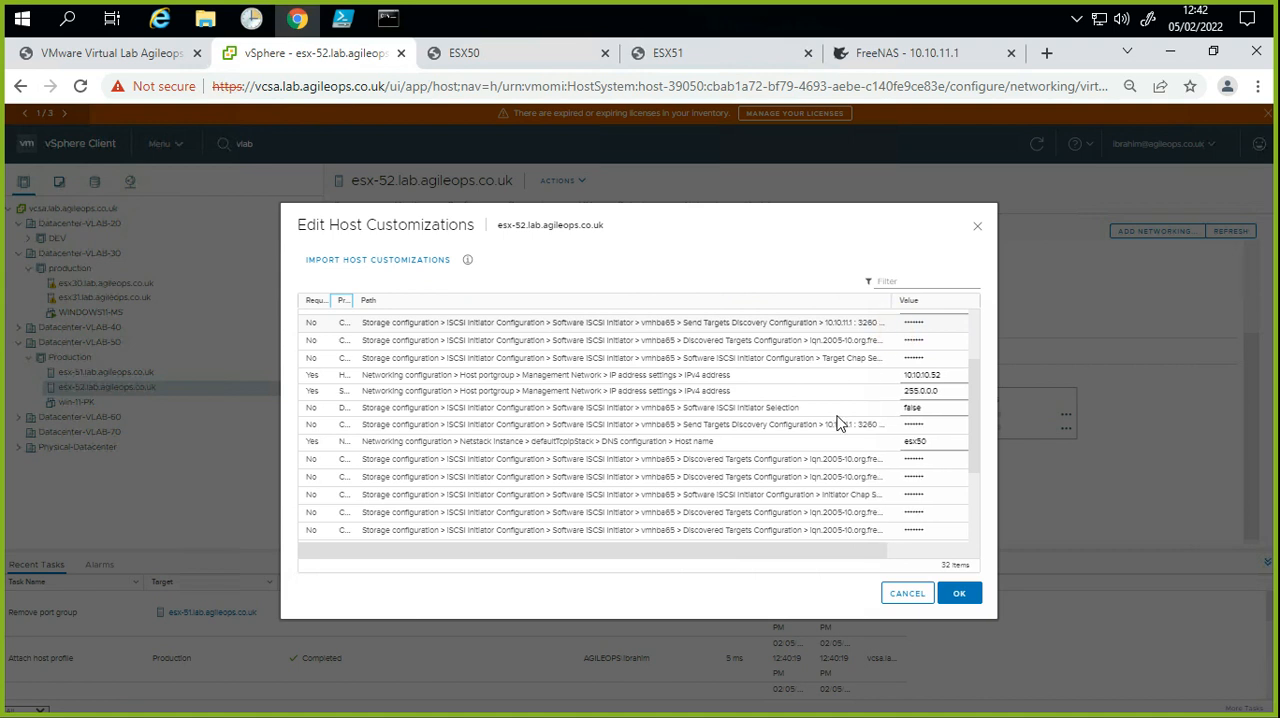
Step: Examine the full paths of the iSCSI initiator, software FCoE and host portgroup customizations for esx-52
click(815, 430)
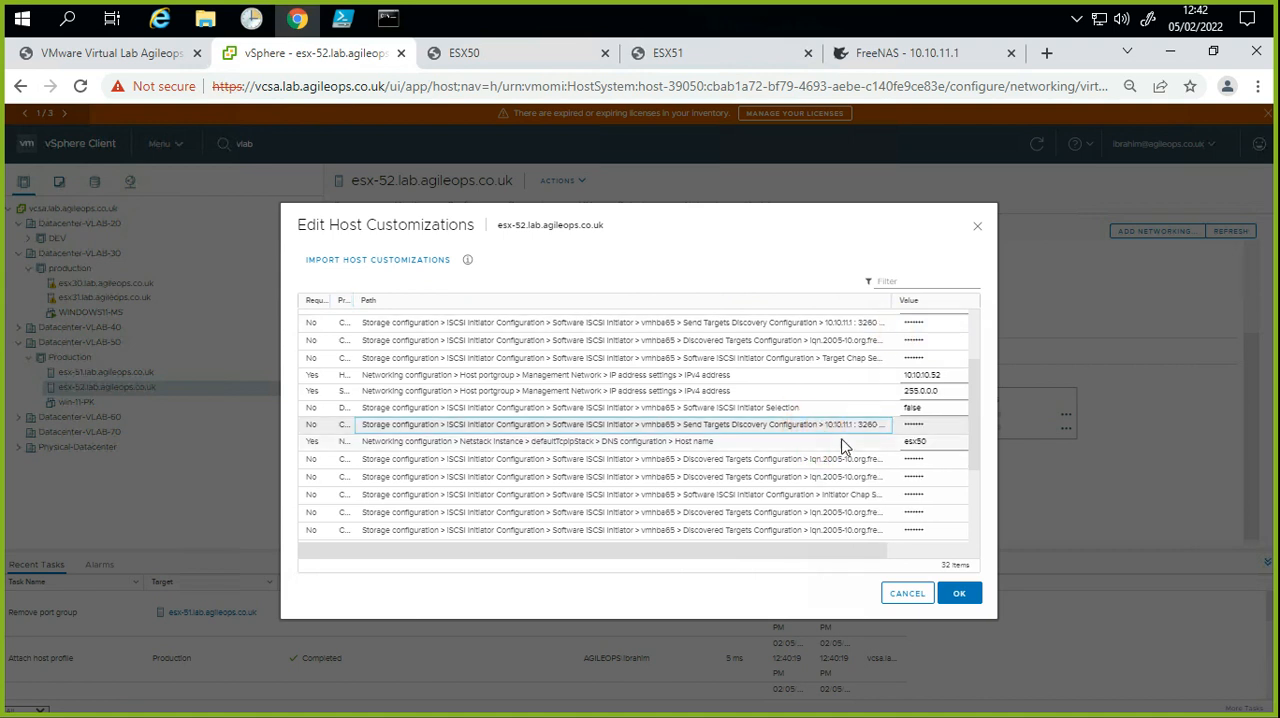
click(851, 438)
scroll(715, 485, down, 5)
click(712, 512)
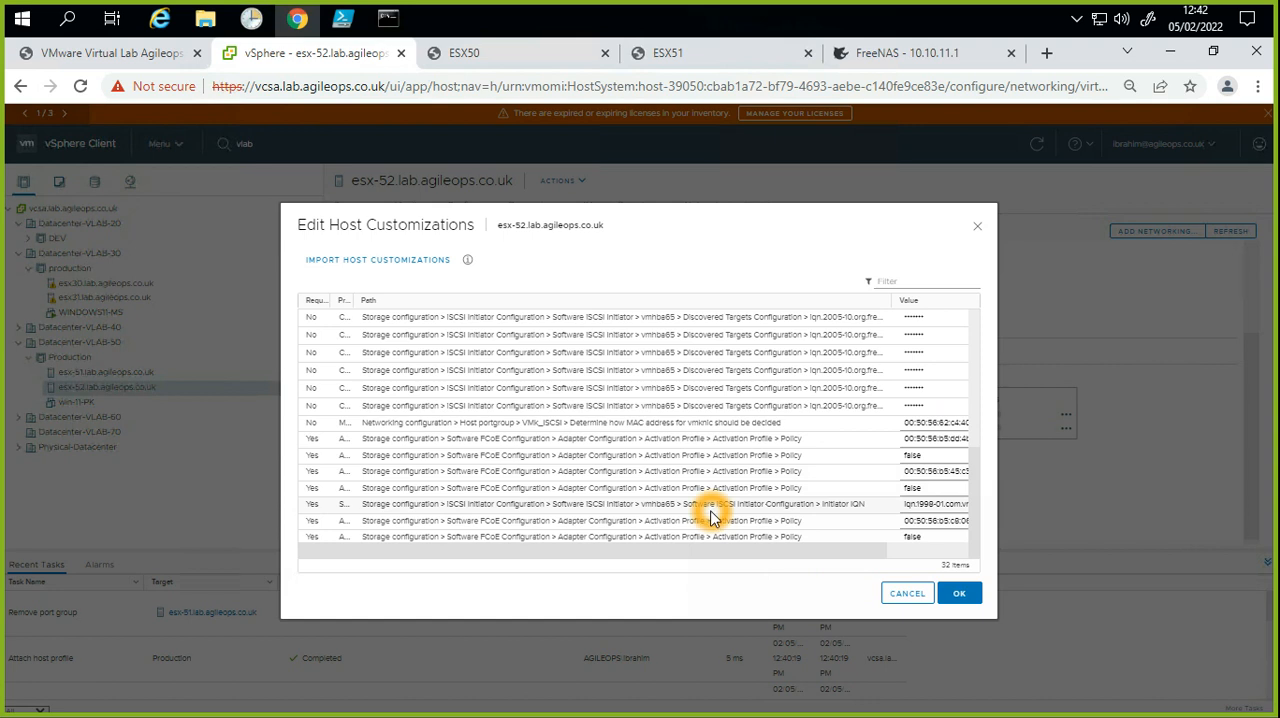
click(720, 532)
click(661, 545)
click(593, 493)
click(505, 457)
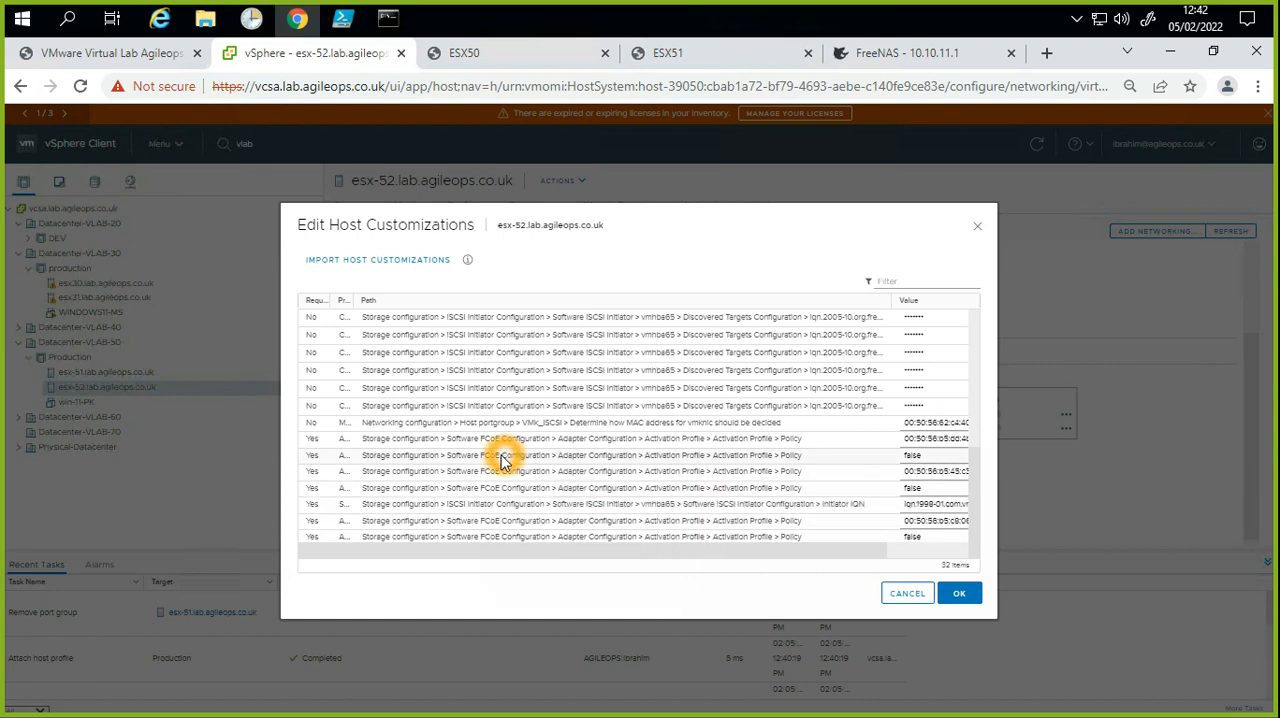
click(465, 490)
click(510, 469)
click(558, 440)
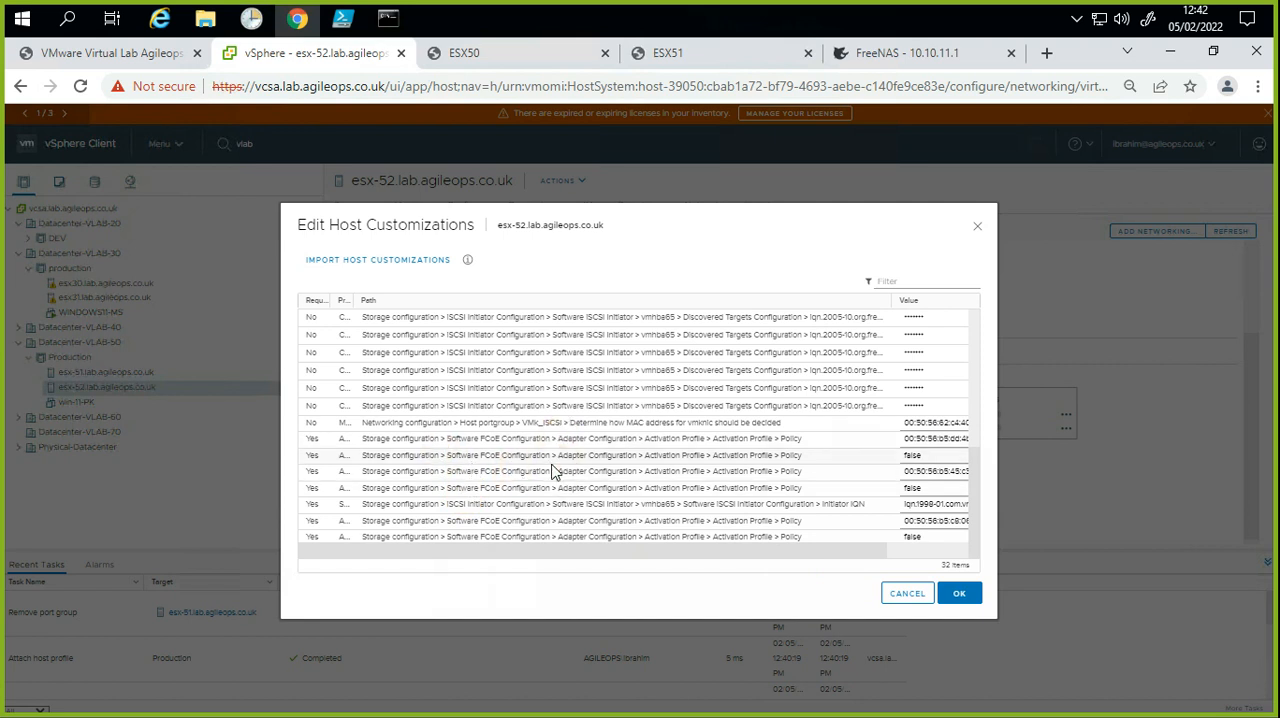
scroll(545, 465, up, 4)
scroll(546, 472, up, 3)
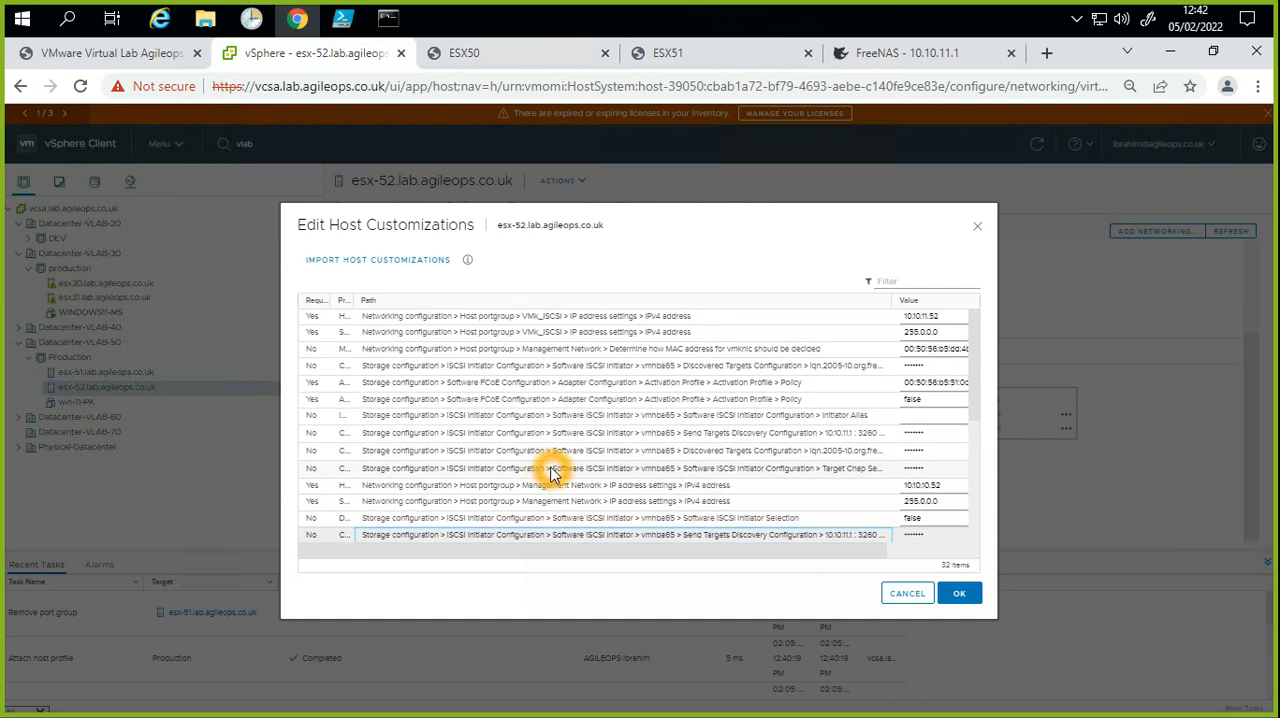
Step: Review the VMk_ISCSI IPv4 address and subnet mask, and save the host customizations for esx-52
click(946, 317)
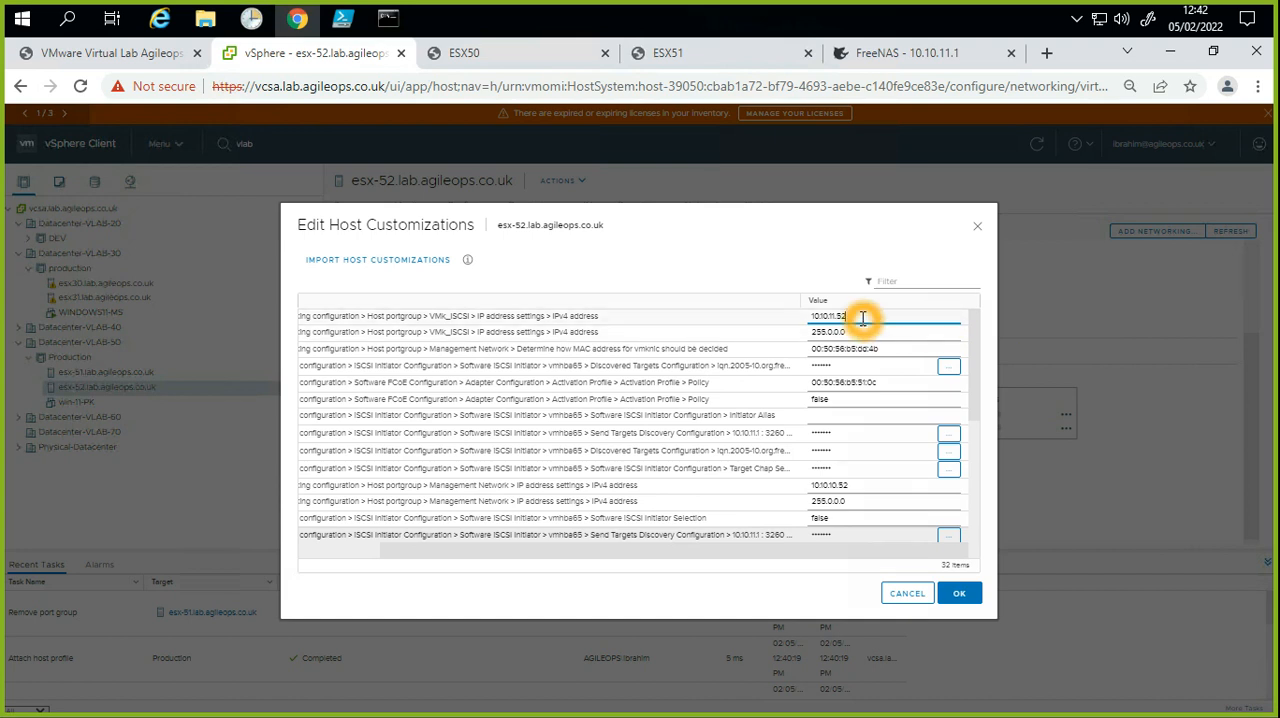
drag(859, 318, 808, 316)
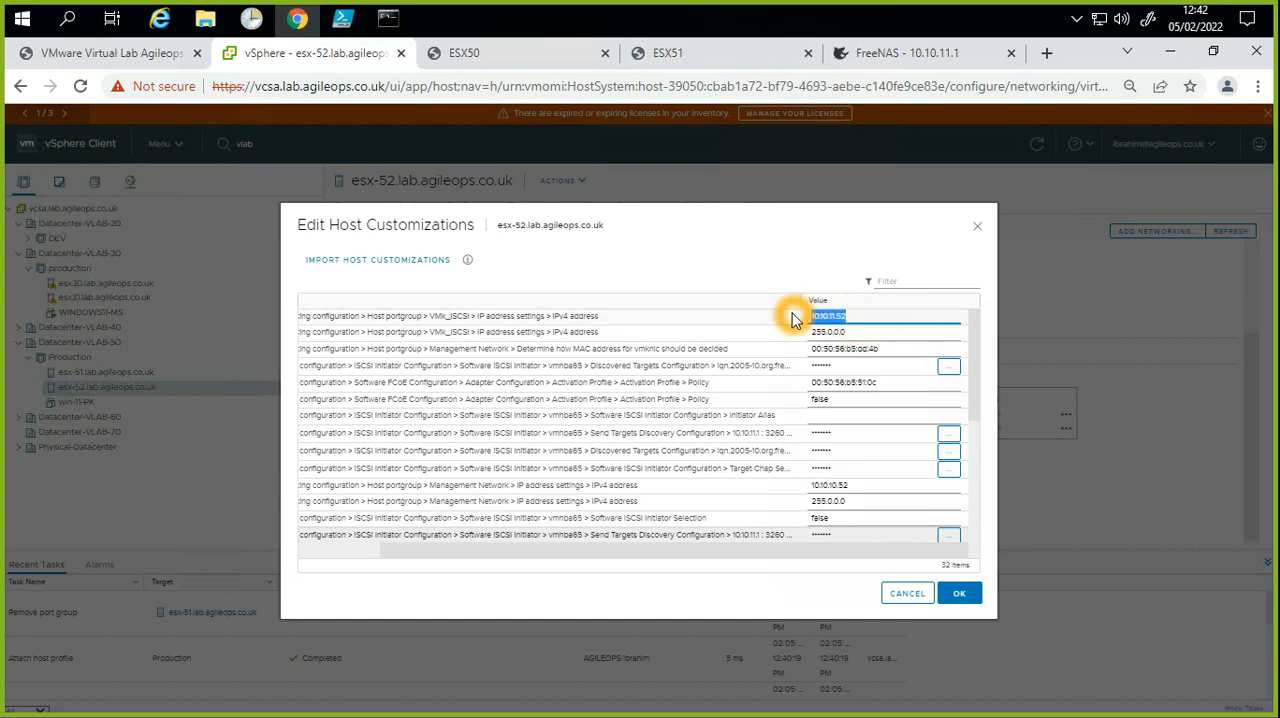
drag(850, 337, 808, 332)
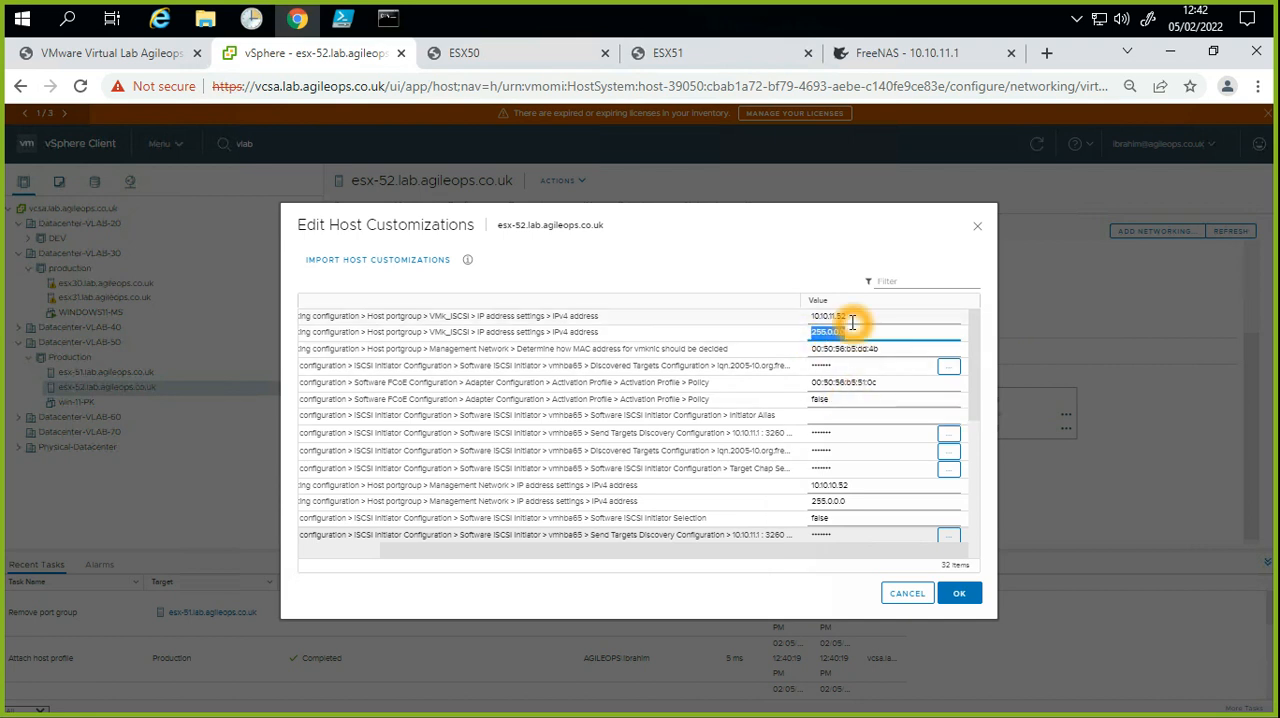
click(958, 593)
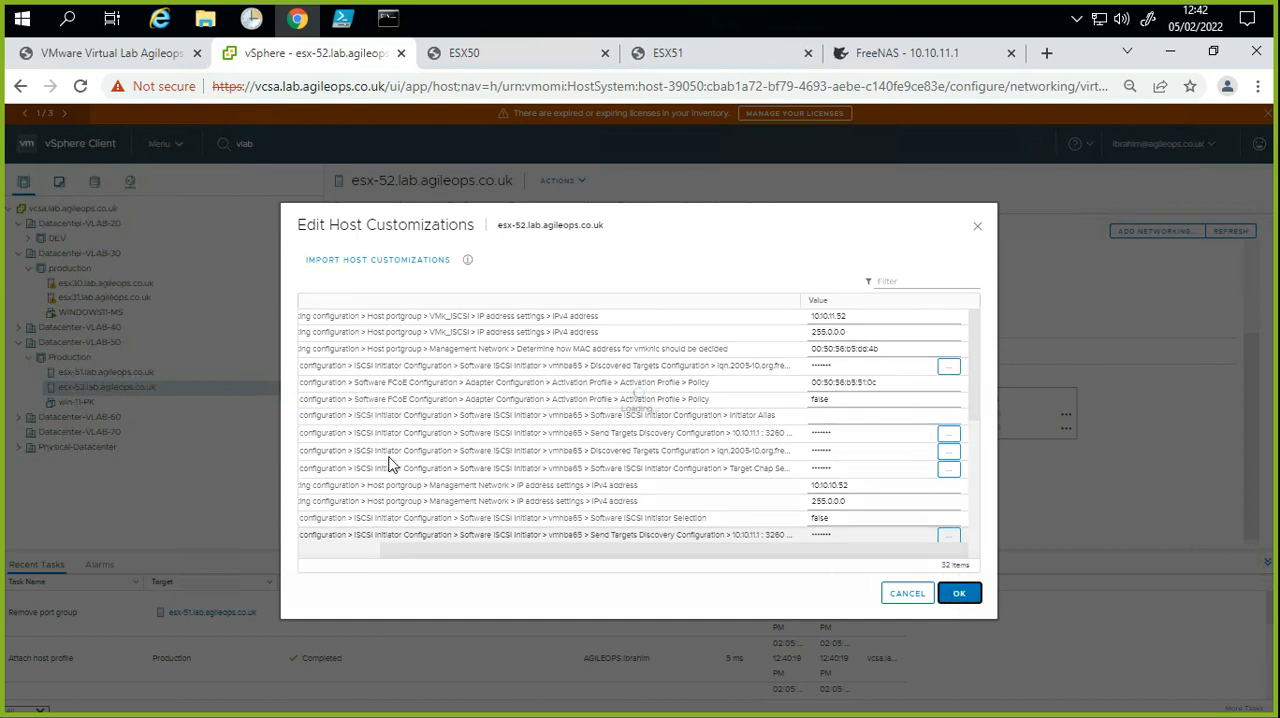
click(962, 594)
click(955, 596)
click(960, 593)
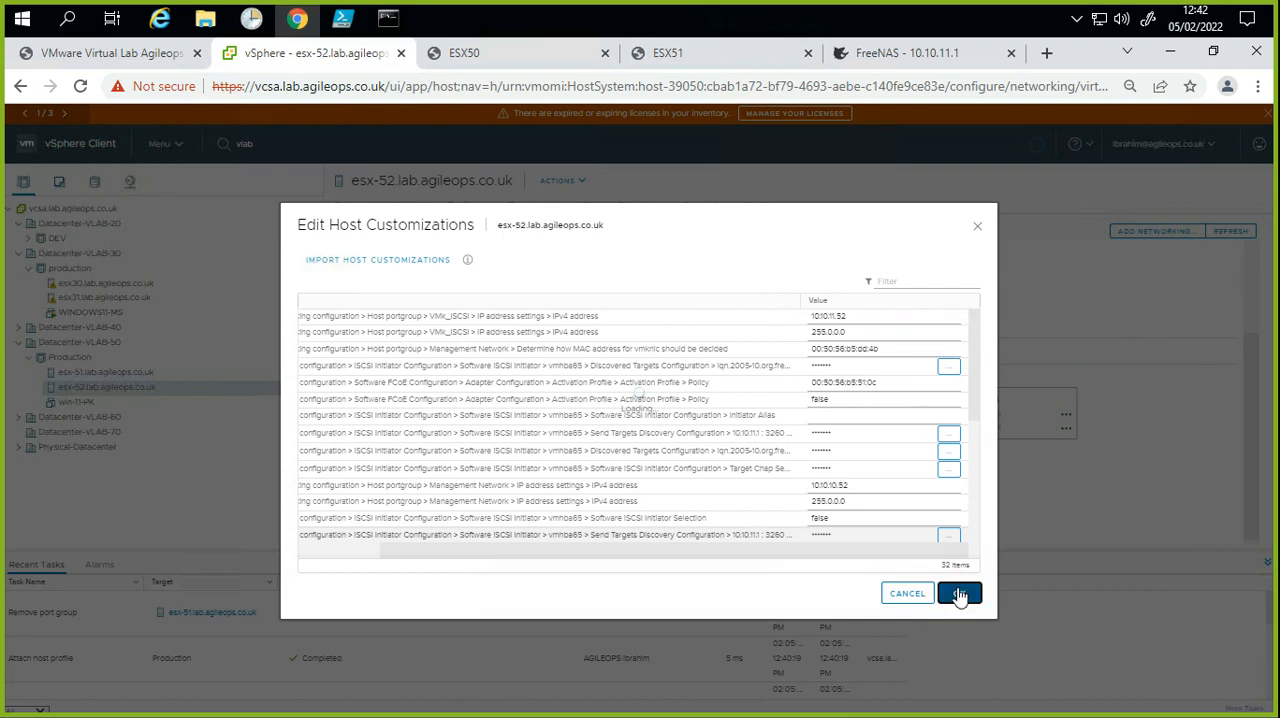
click(982, 224)
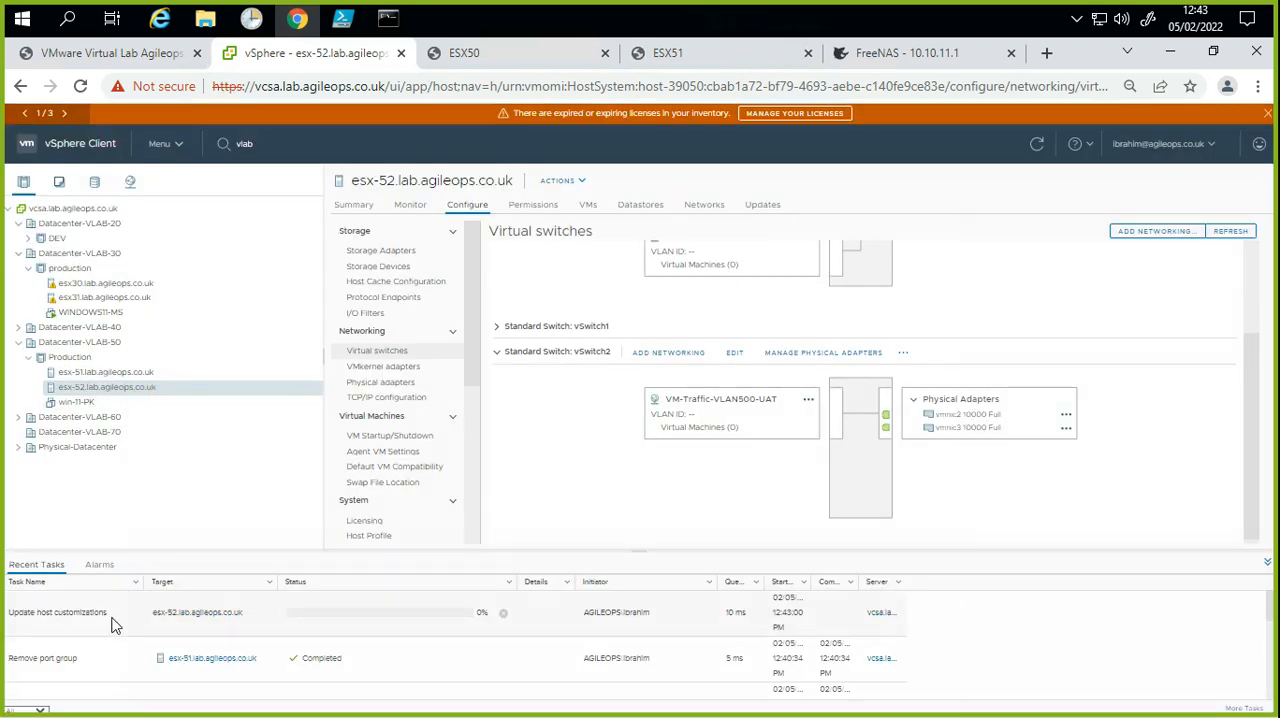
Step: Run a pre-check remediation of esx-52.lab.agileops.co.uk against its attached host profile
click(128, 392)
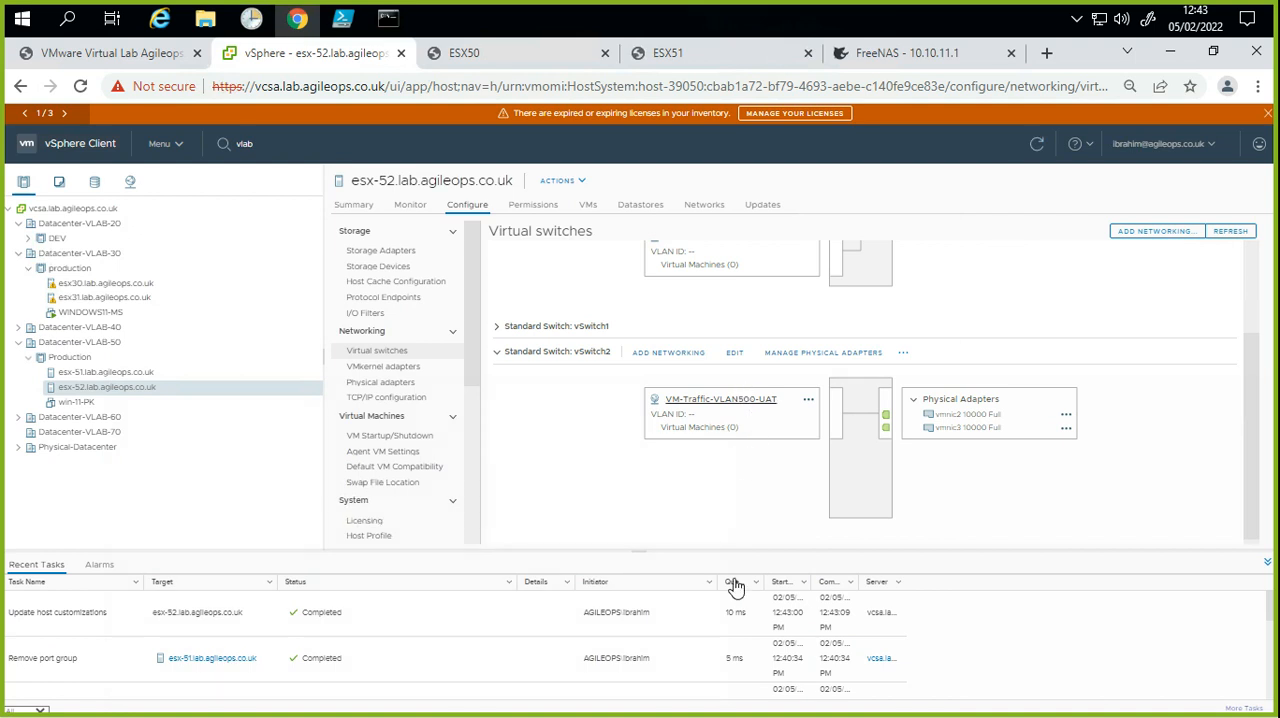
click(147, 393)
right_click(148, 395)
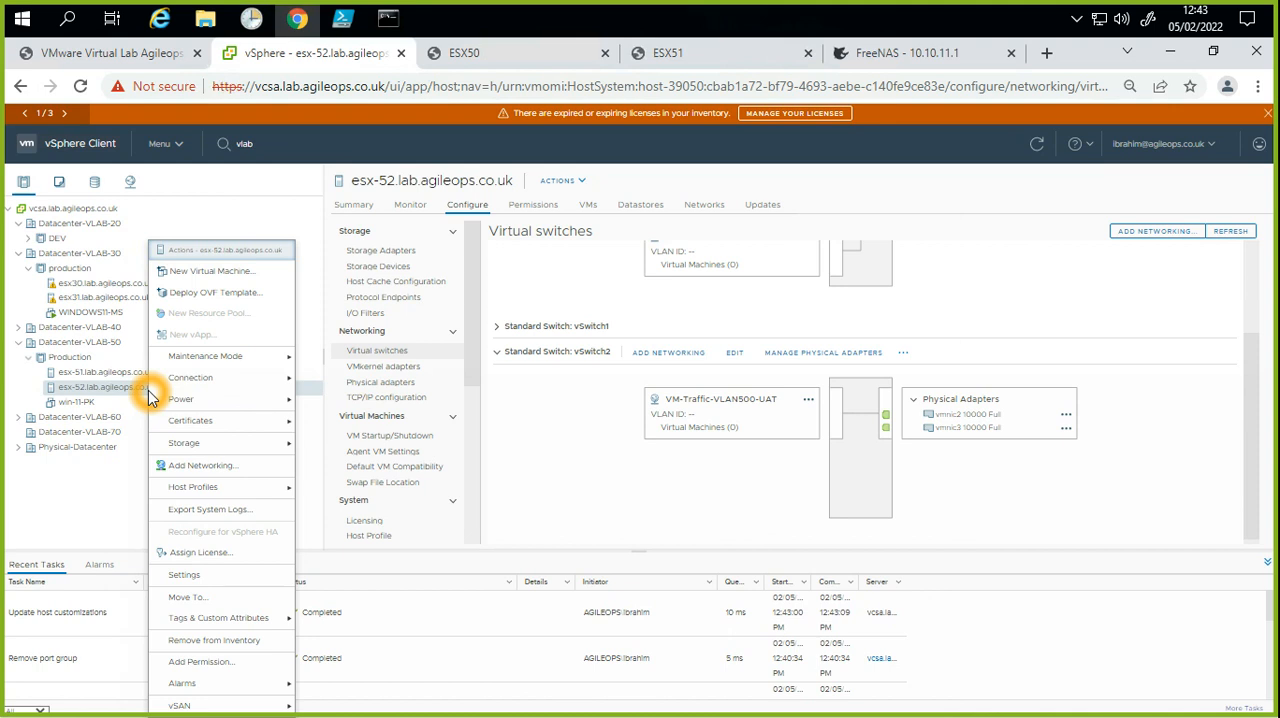
mouse_move(202, 390)
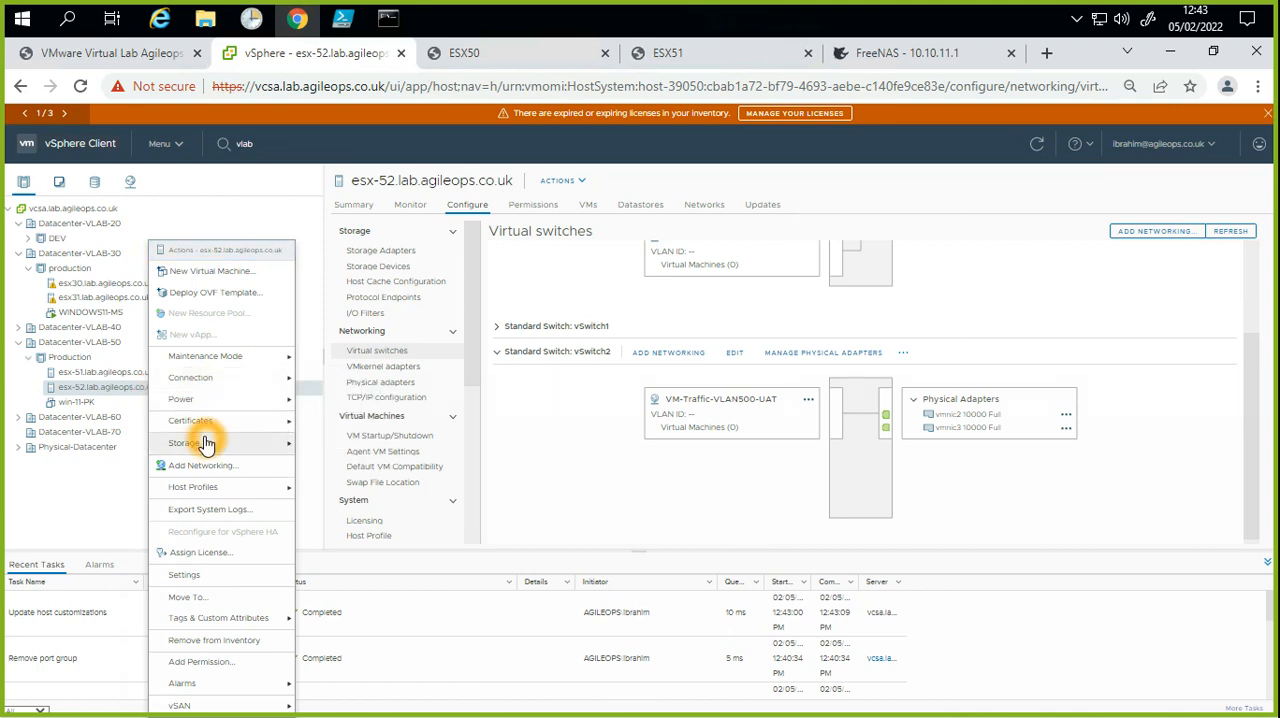
mouse_move(235, 488)
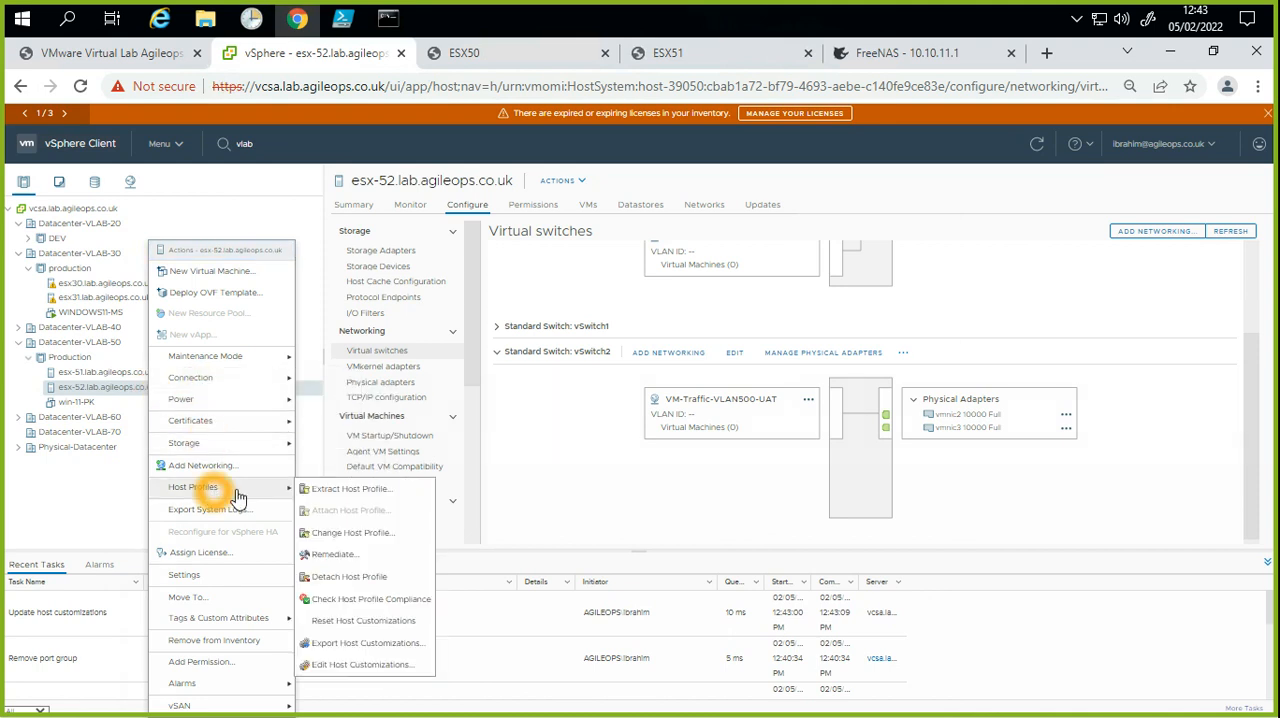
click(336, 554)
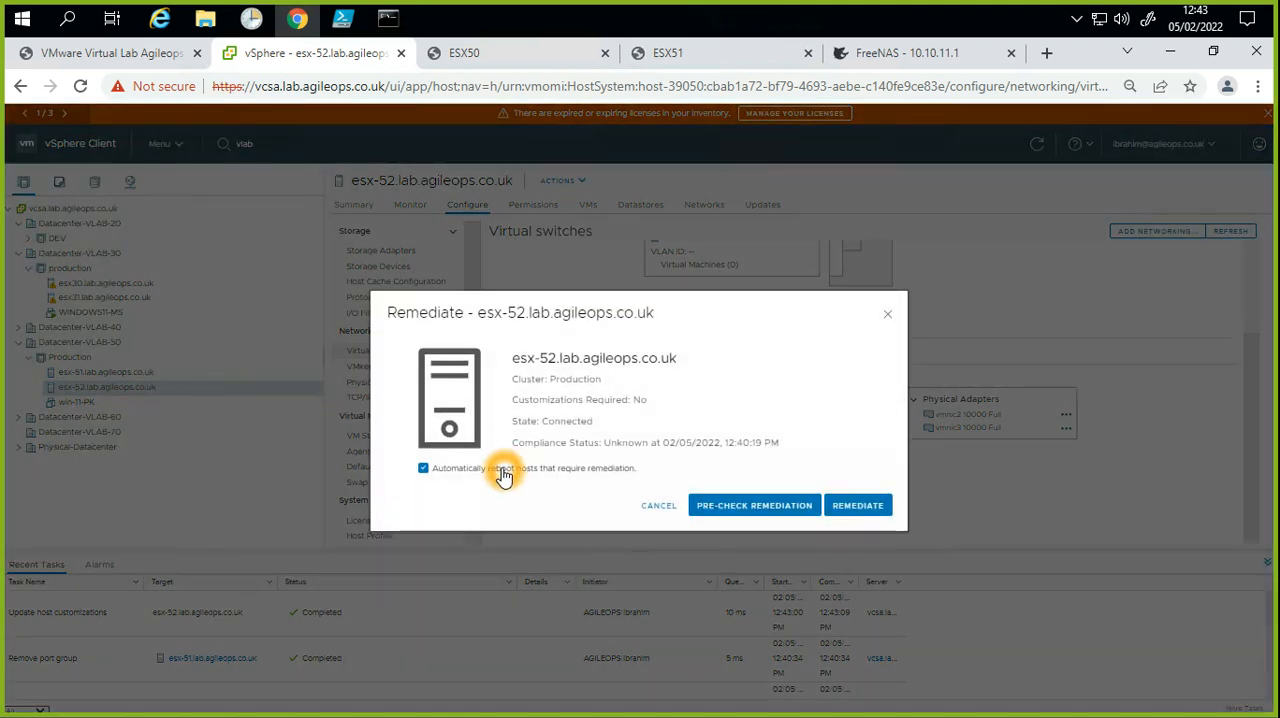
click(766, 505)
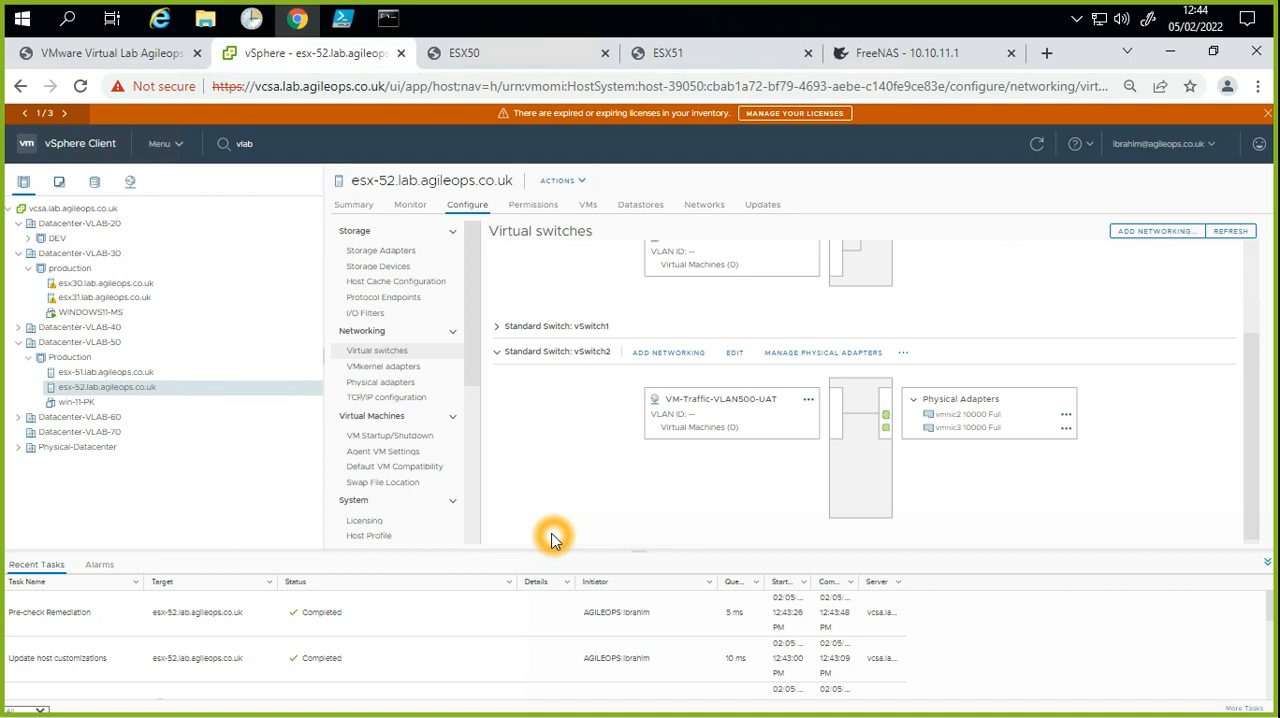
Step: Remediate esx-52.lab.agileops.co.uk to apply the attached host profile's configuration
scroll(640, 497, down, 1)
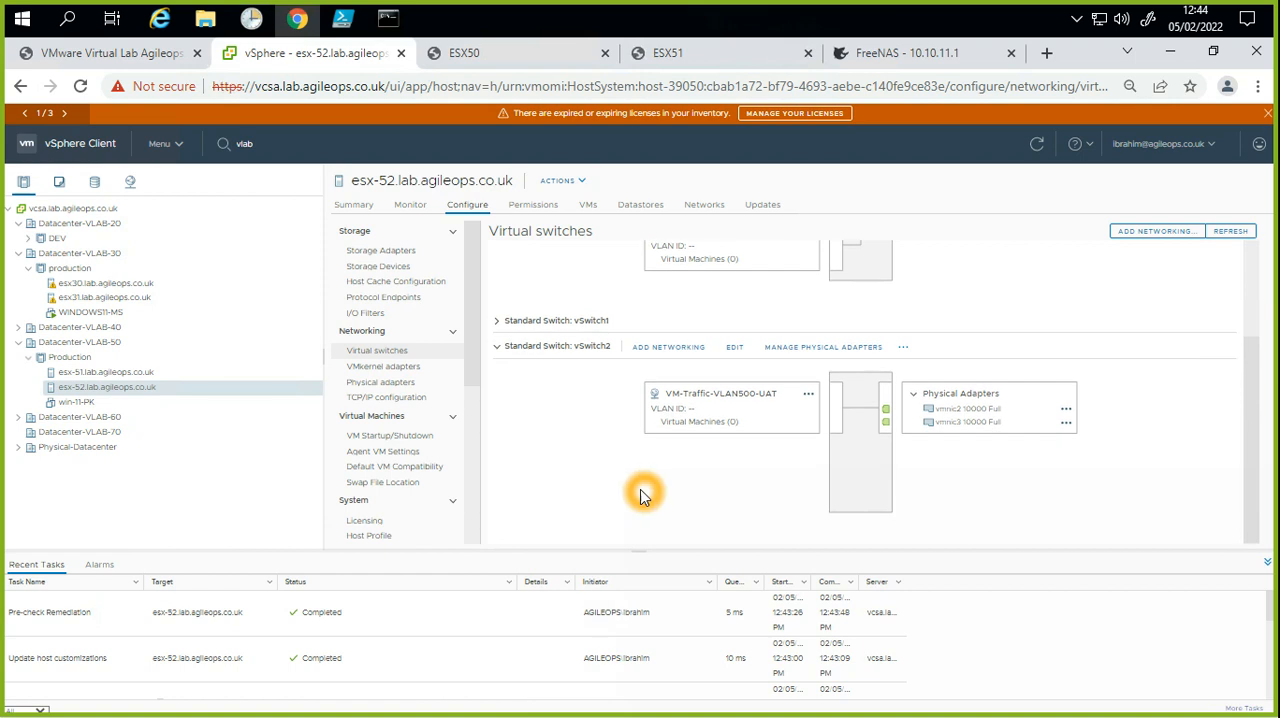
click(152, 392)
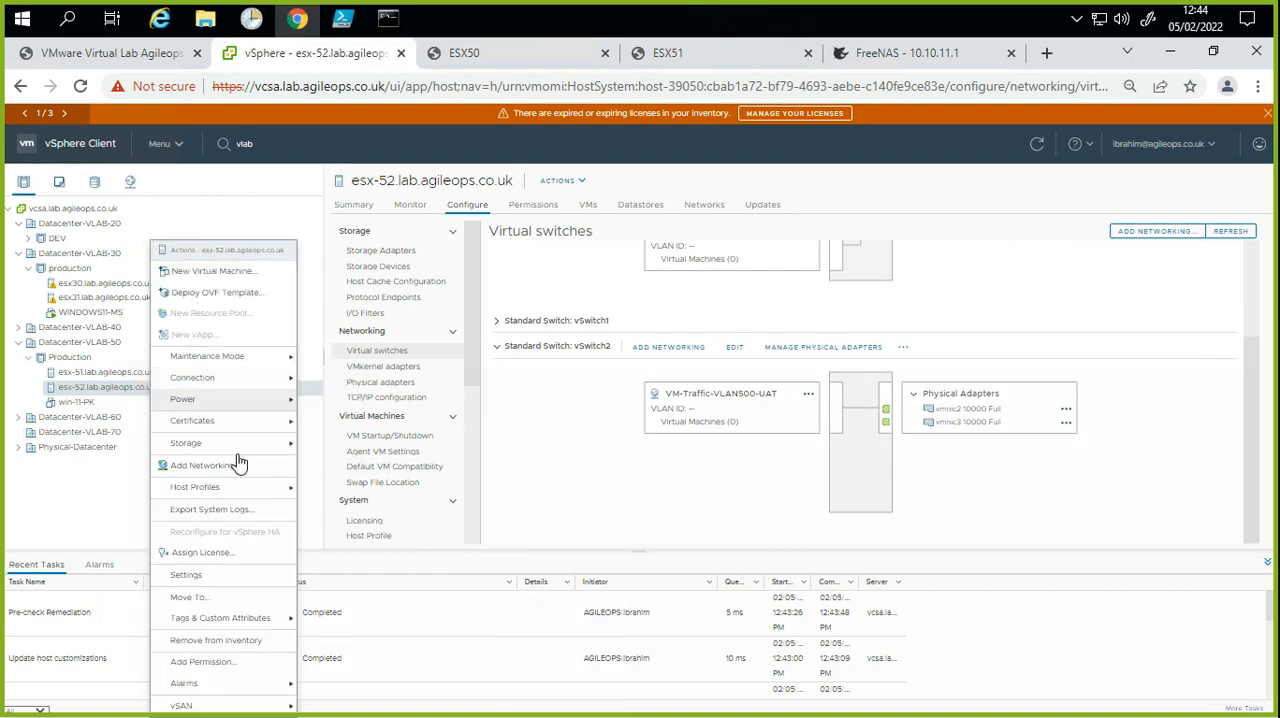
click(250, 487)
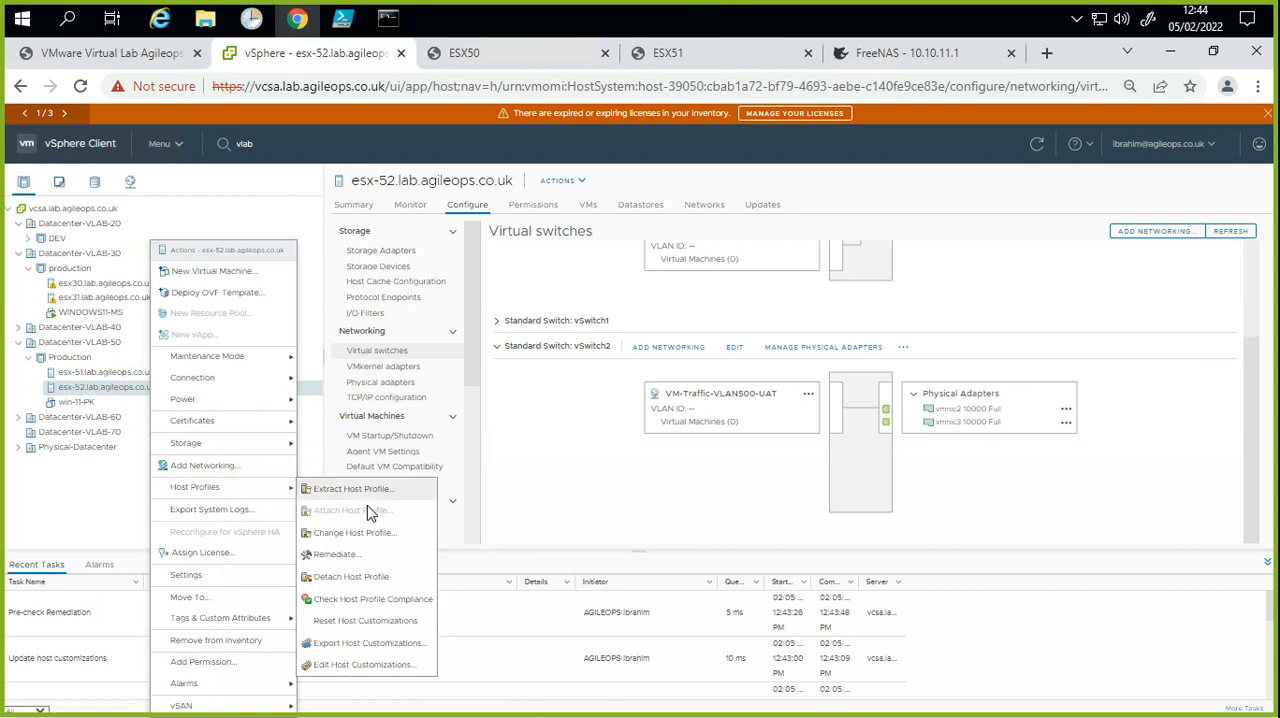
click(345, 556)
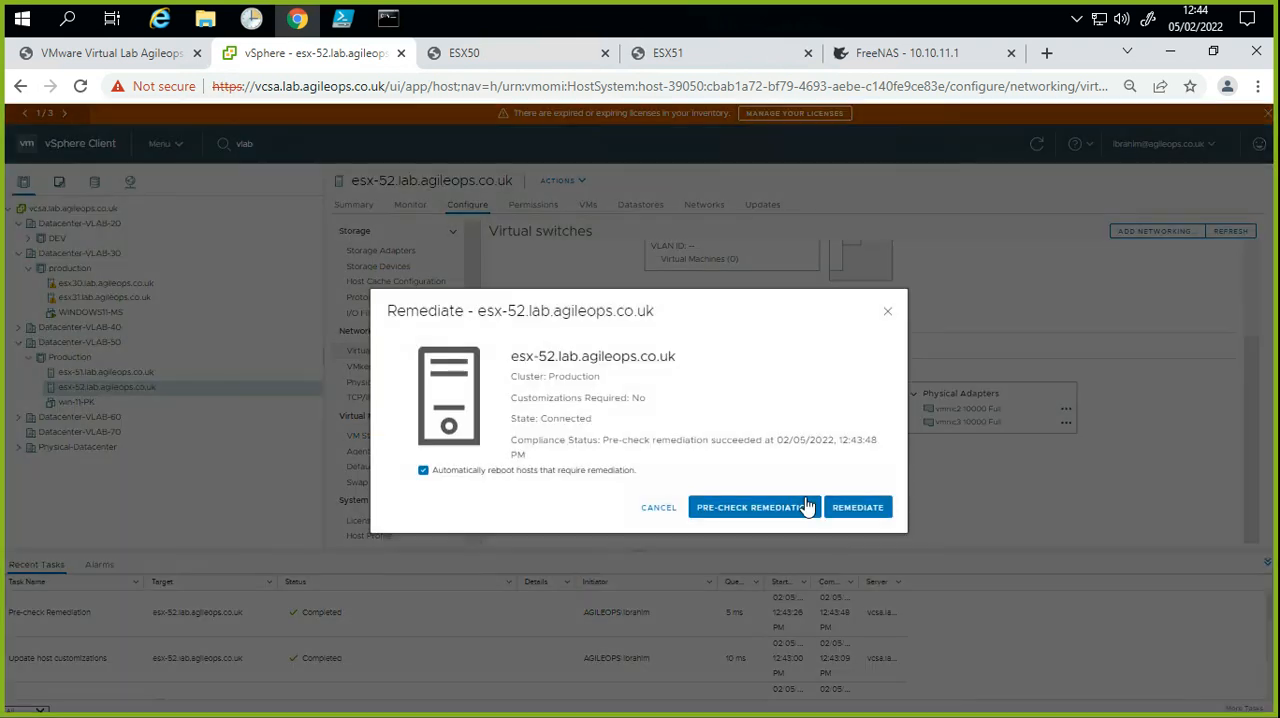
click(850, 512)
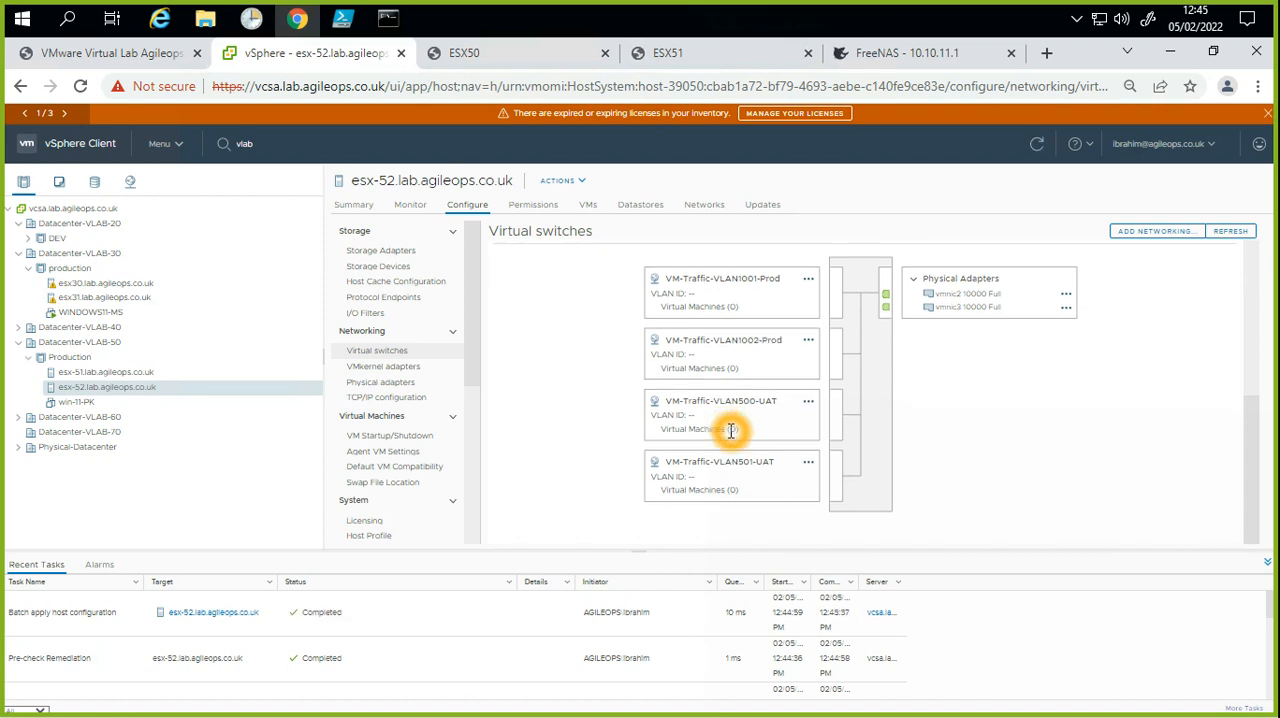
Step: Review the virtual switch port groups of esx-52 and its host profile compliance status
scroll(744, 492, up, 2)
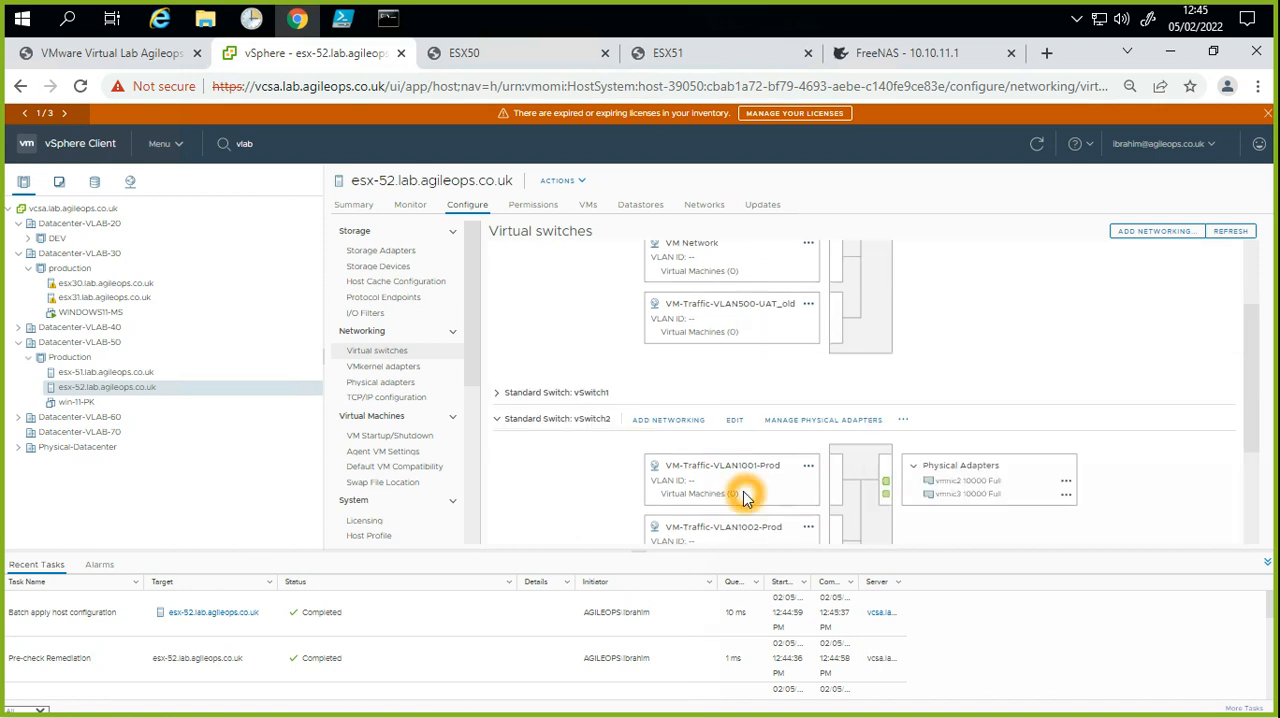
scroll(744, 497, up, 2)
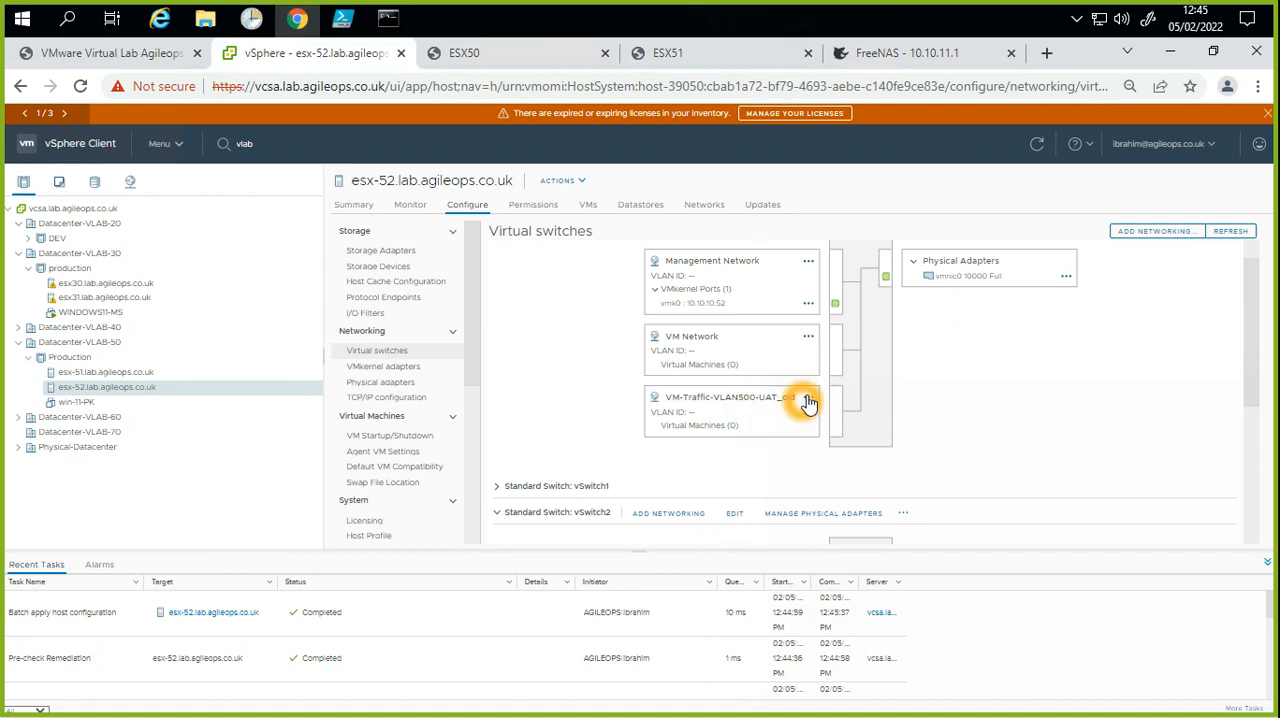
click(808, 399)
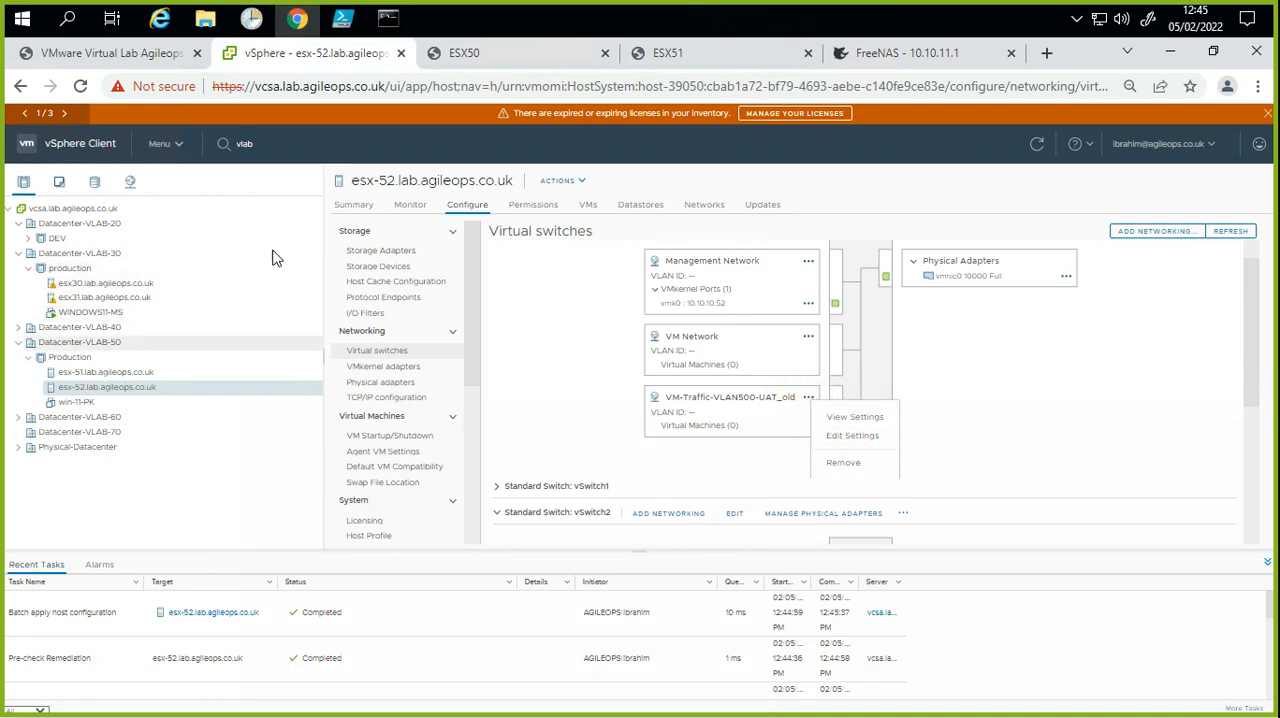
click(347, 208)
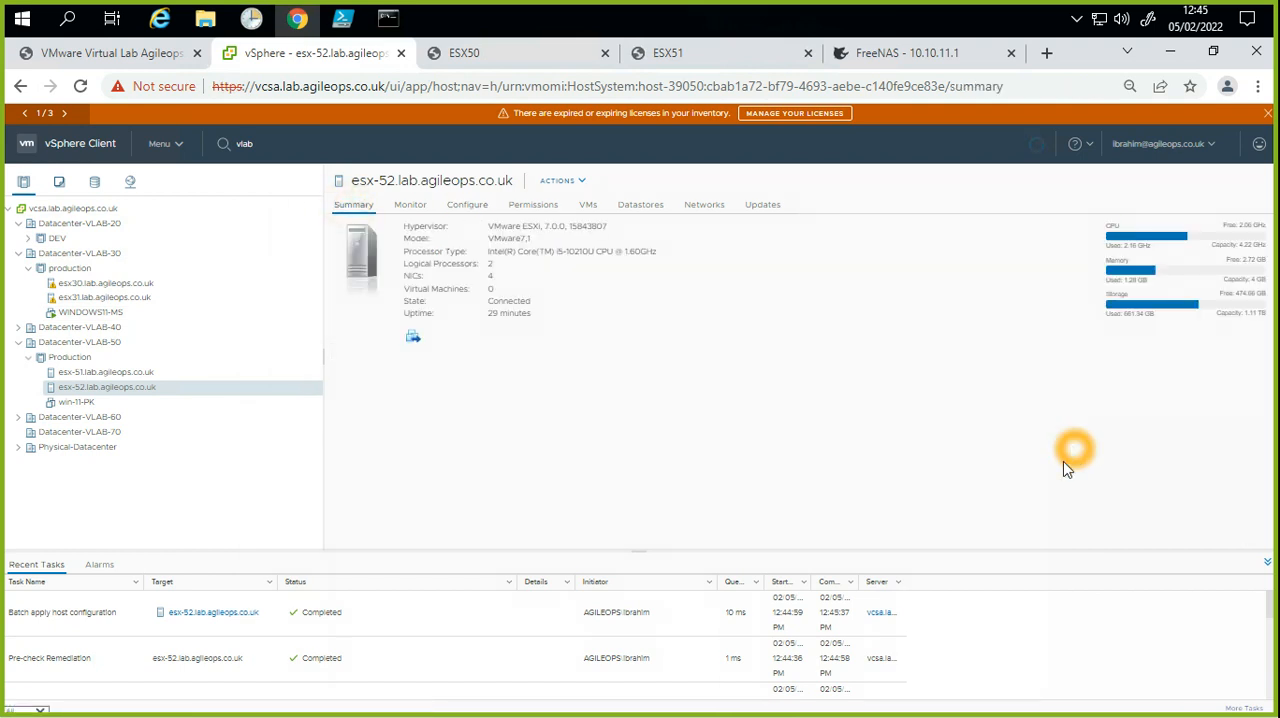
scroll(978, 468, down, 6)
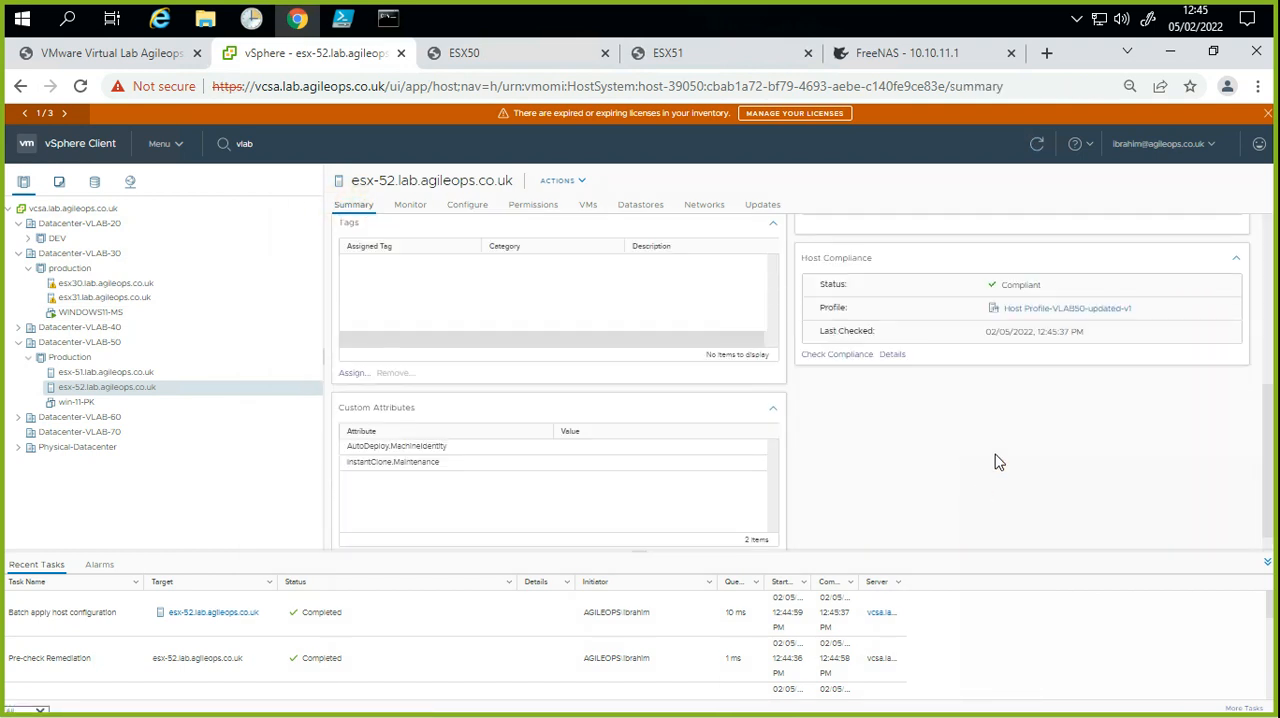
click(1020, 287)
Step: Run a host profile compliance check on esx-51.lab.agileops.co.uk against Host Profile-VLAB50-updated-v1
click(152, 373)
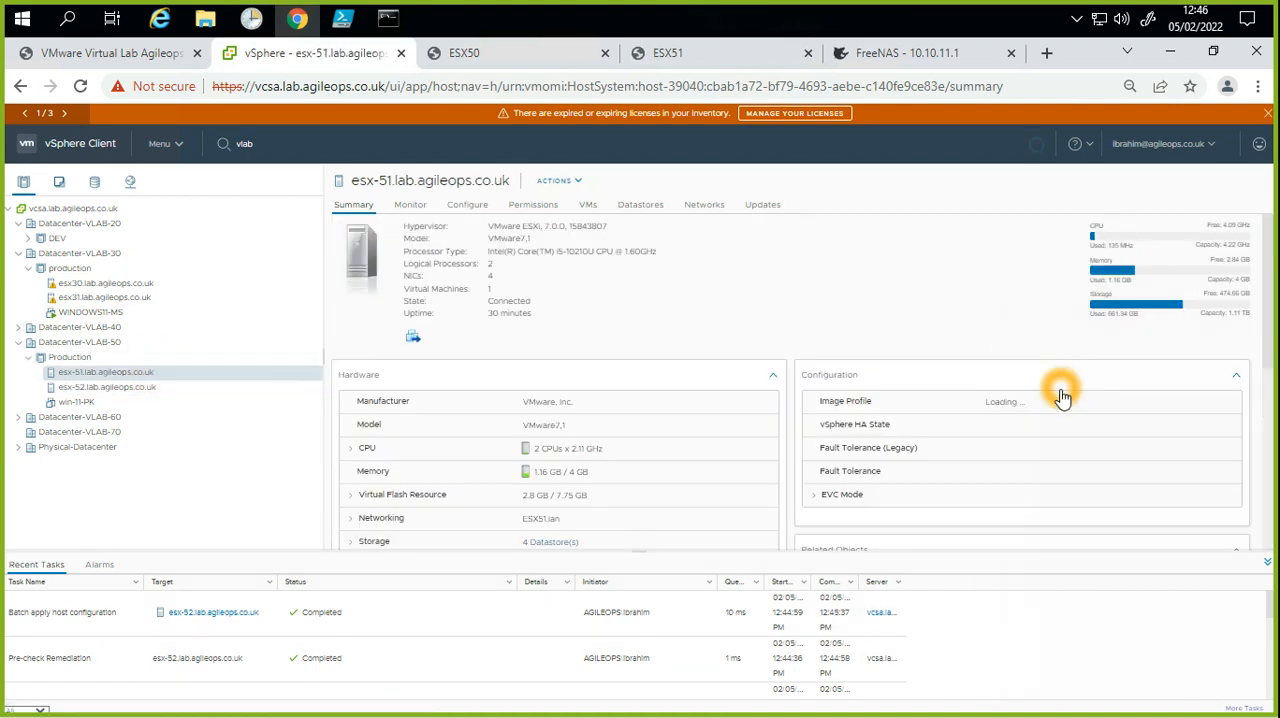
scroll(1065, 410, down, 5)
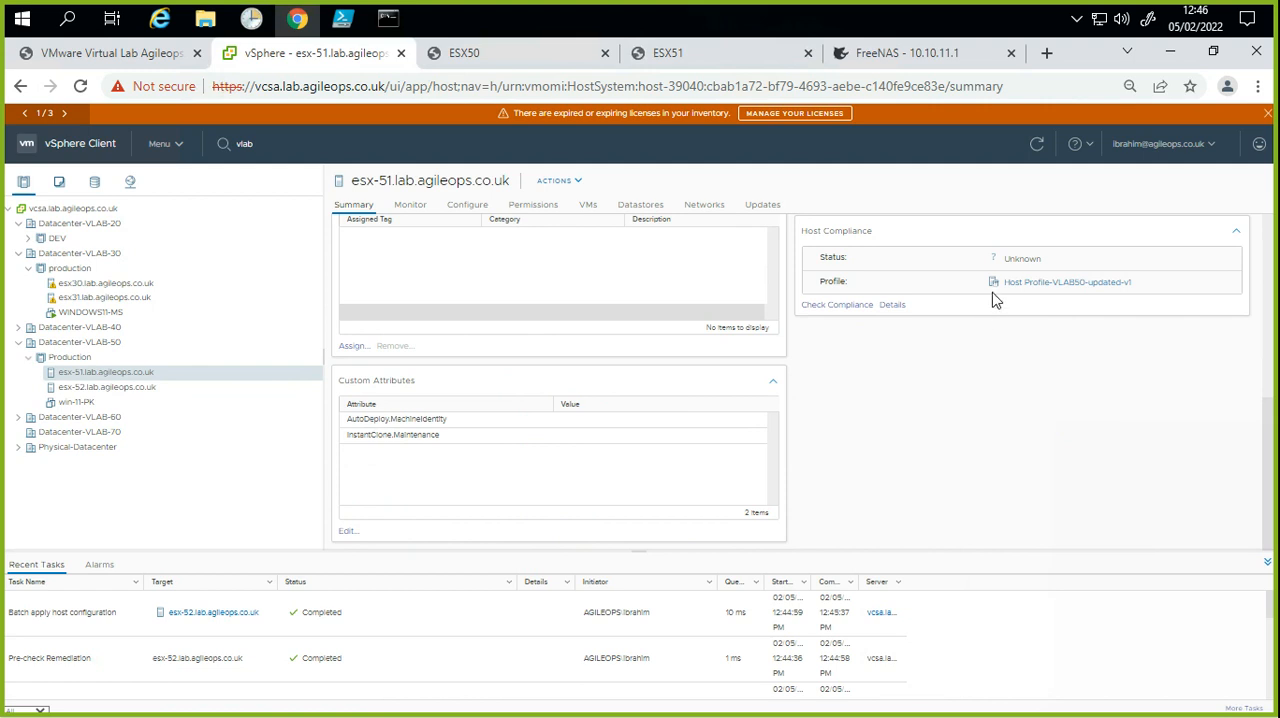
drag(1063, 256, 988, 264)
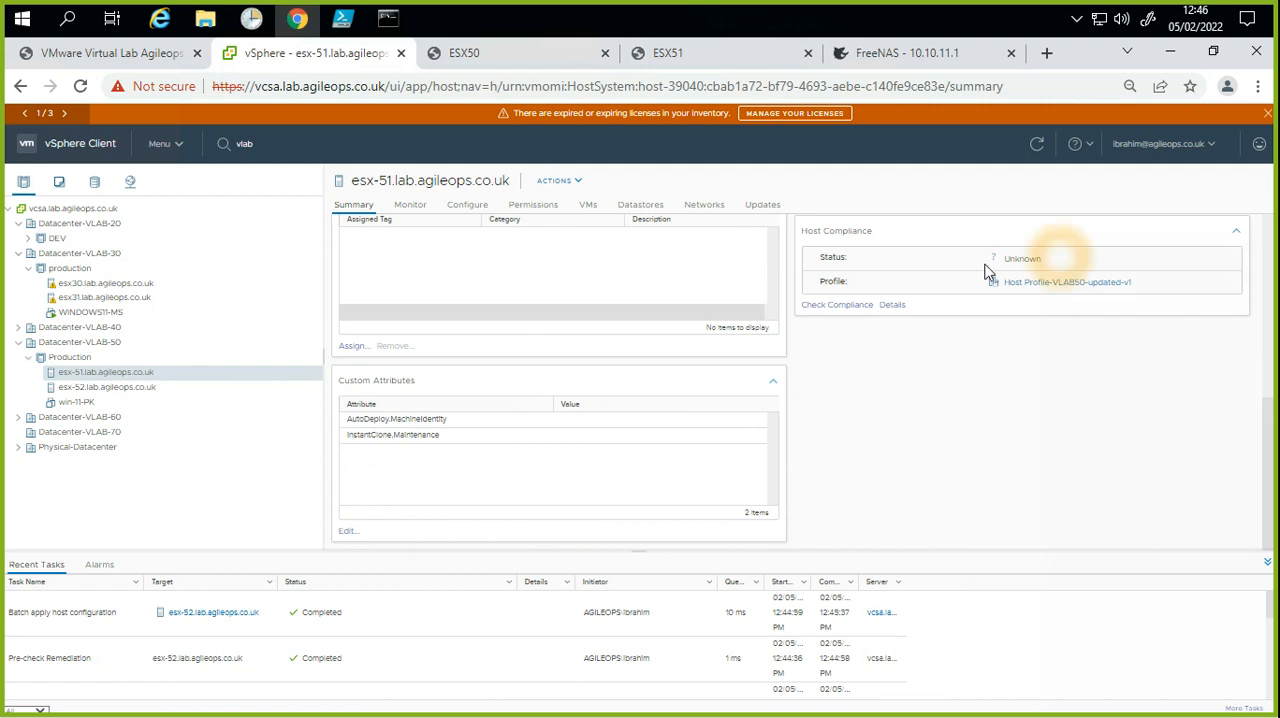
click(838, 307)
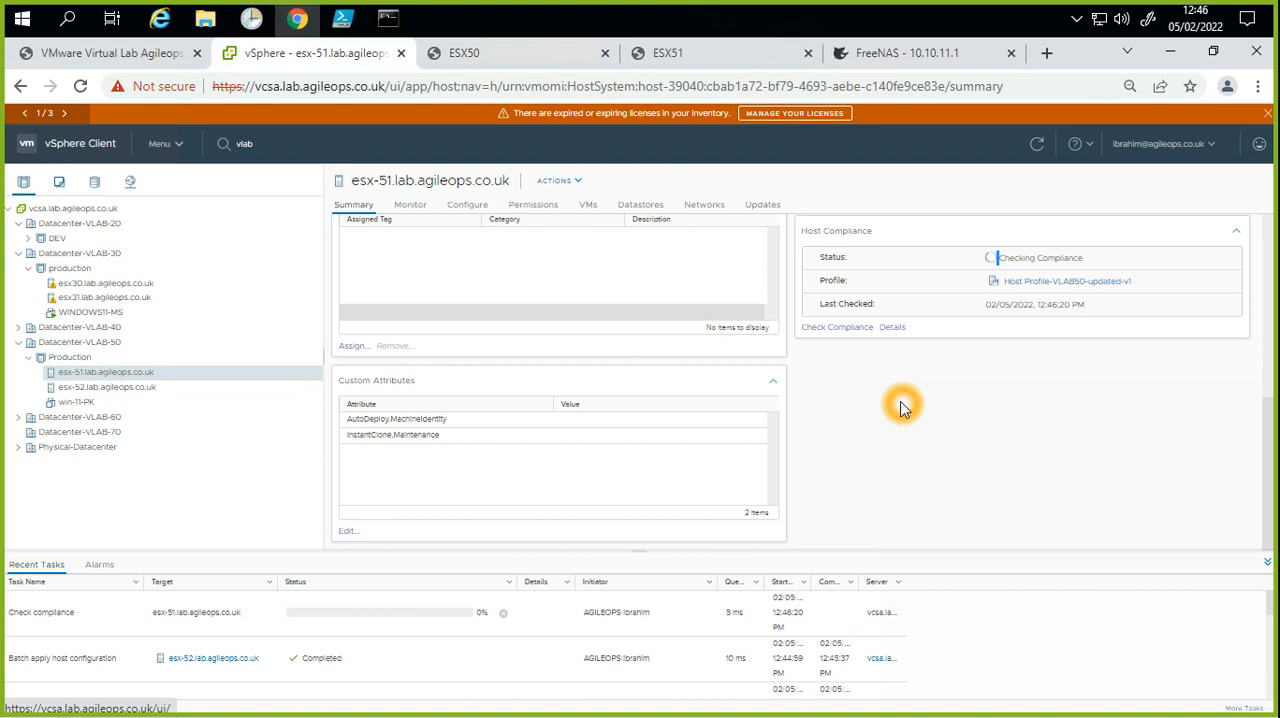
click(980, 452)
click(1031, 391)
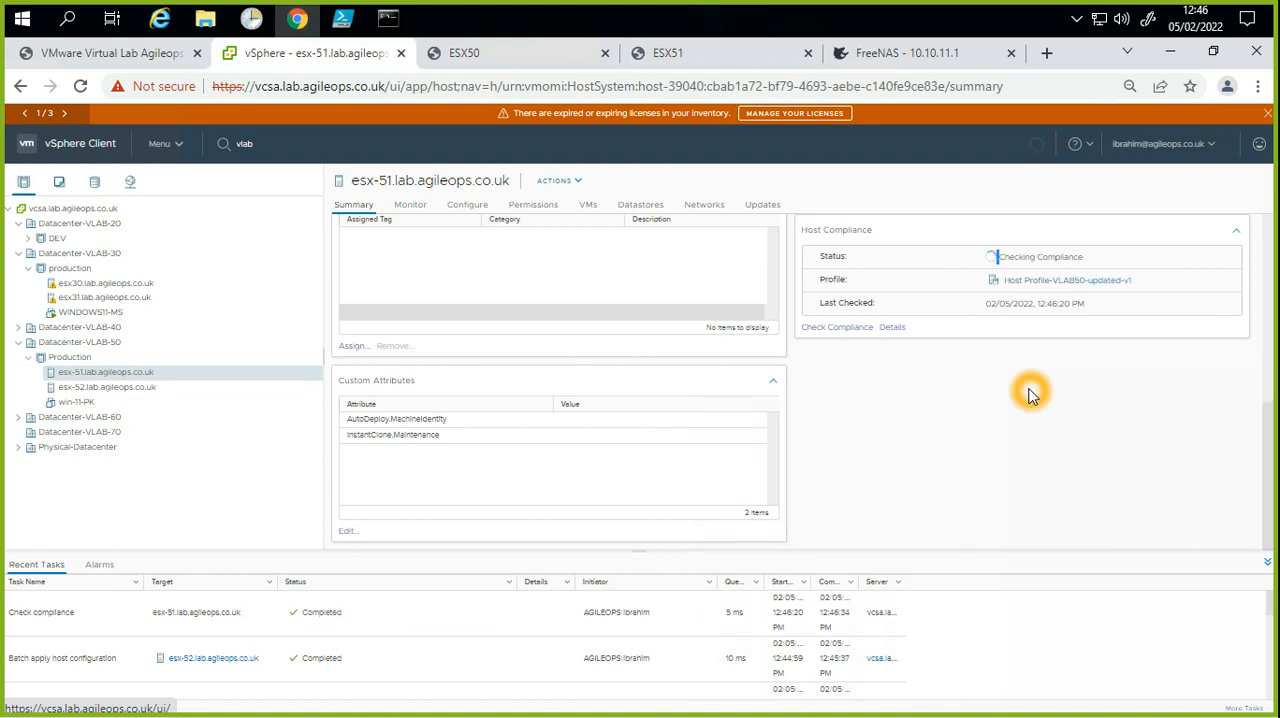
click(1030, 283)
click(572, 250)
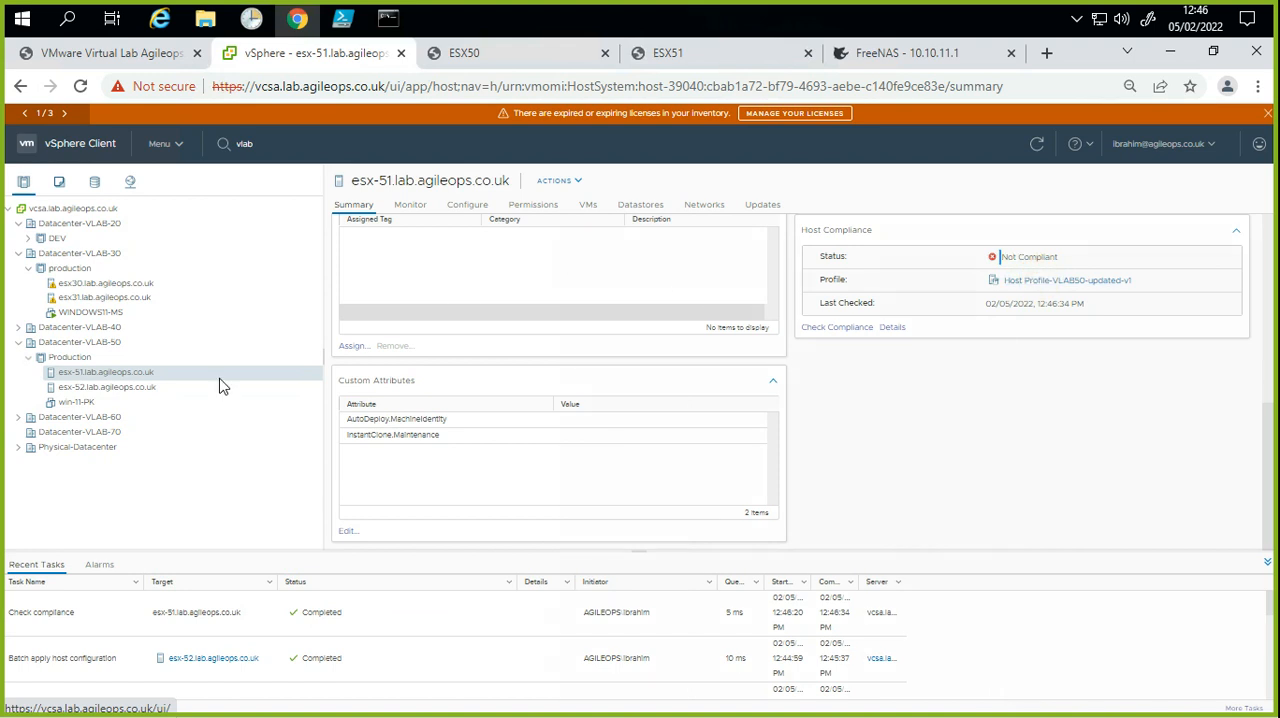
Step: Review the host IPv4 addresses in the host customizations of esx-51 and save the customizations
click(149, 386)
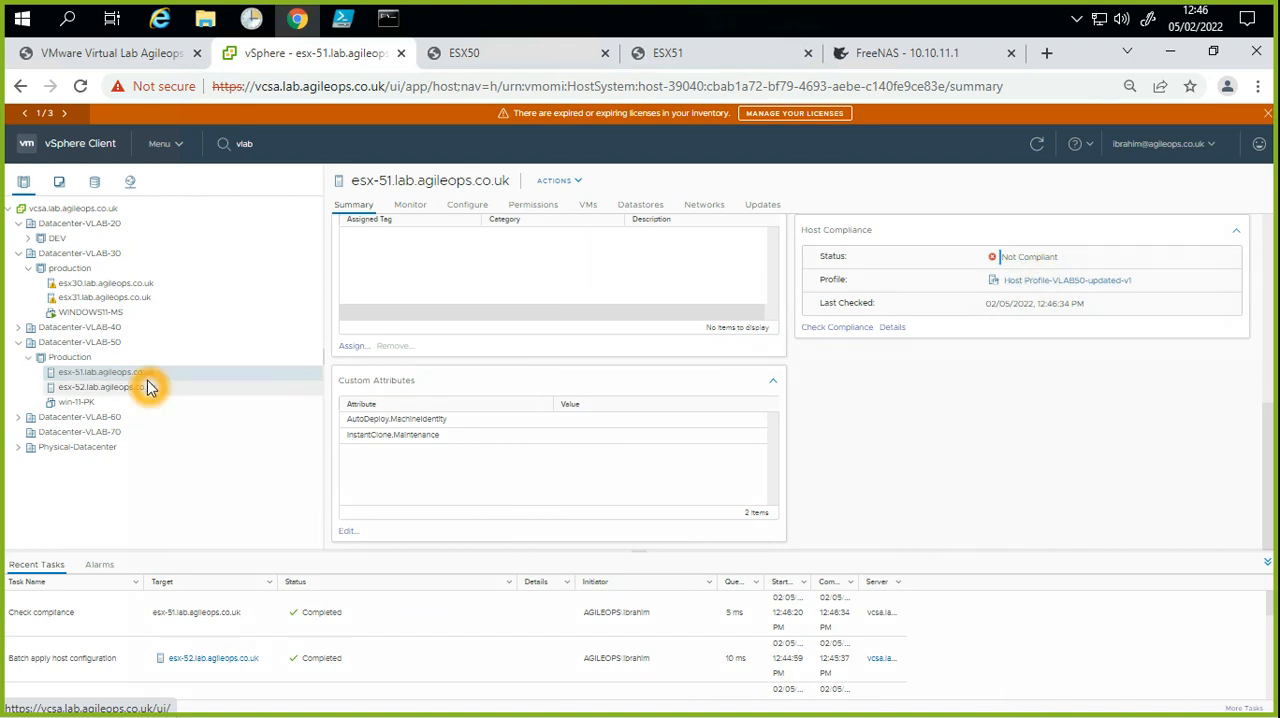
right_click(149, 374)
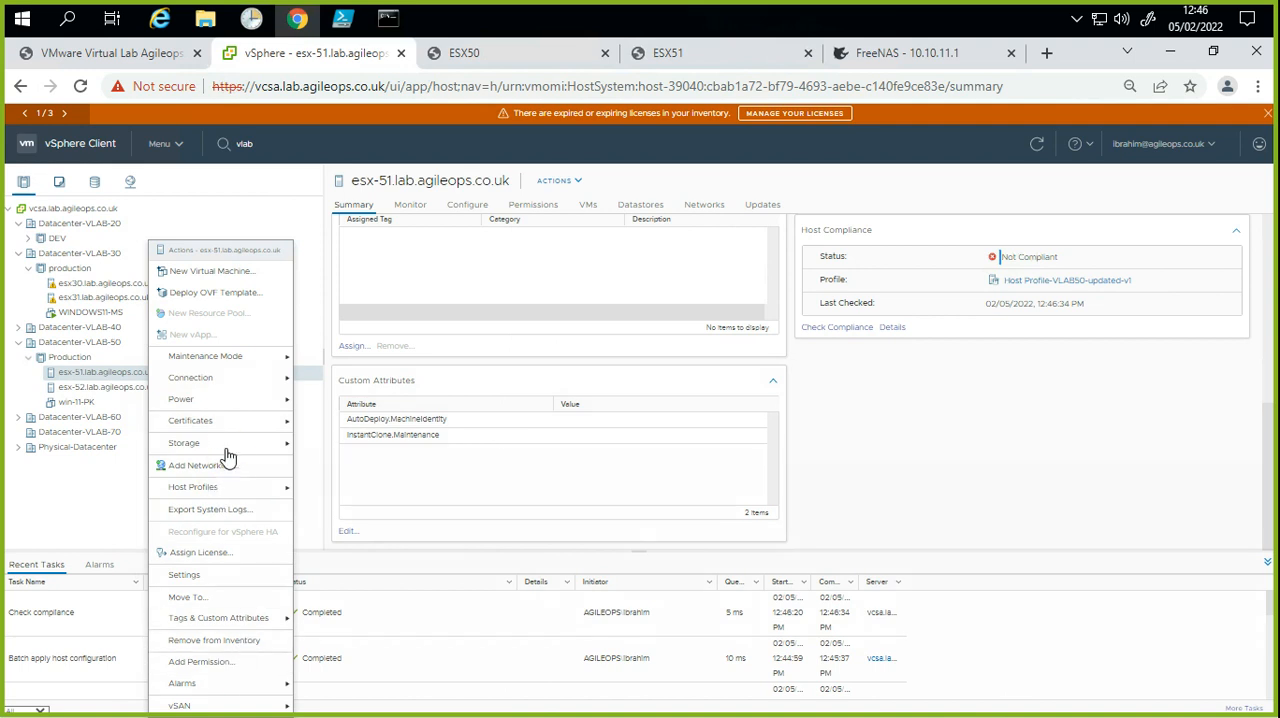
click(212, 487)
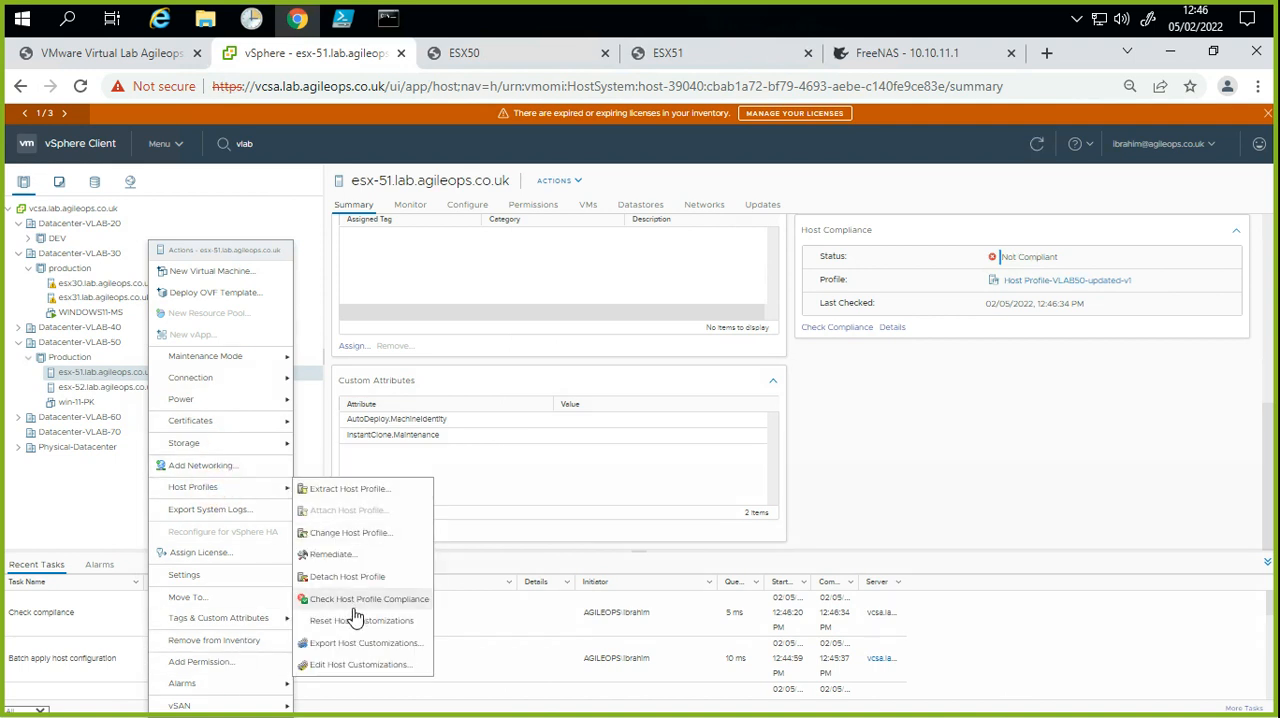
click(370, 667)
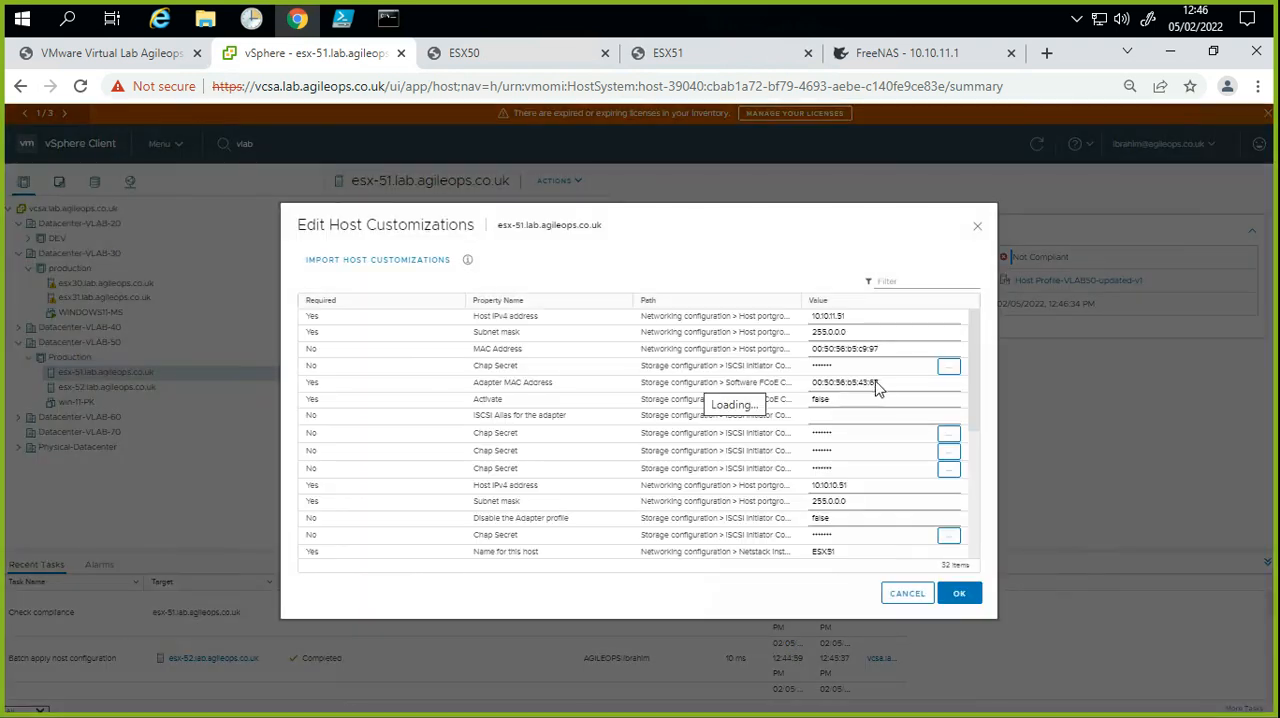
drag(851, 486, 810, 487)
drag(858, 316, 822, 316)
double_click(818, 316)
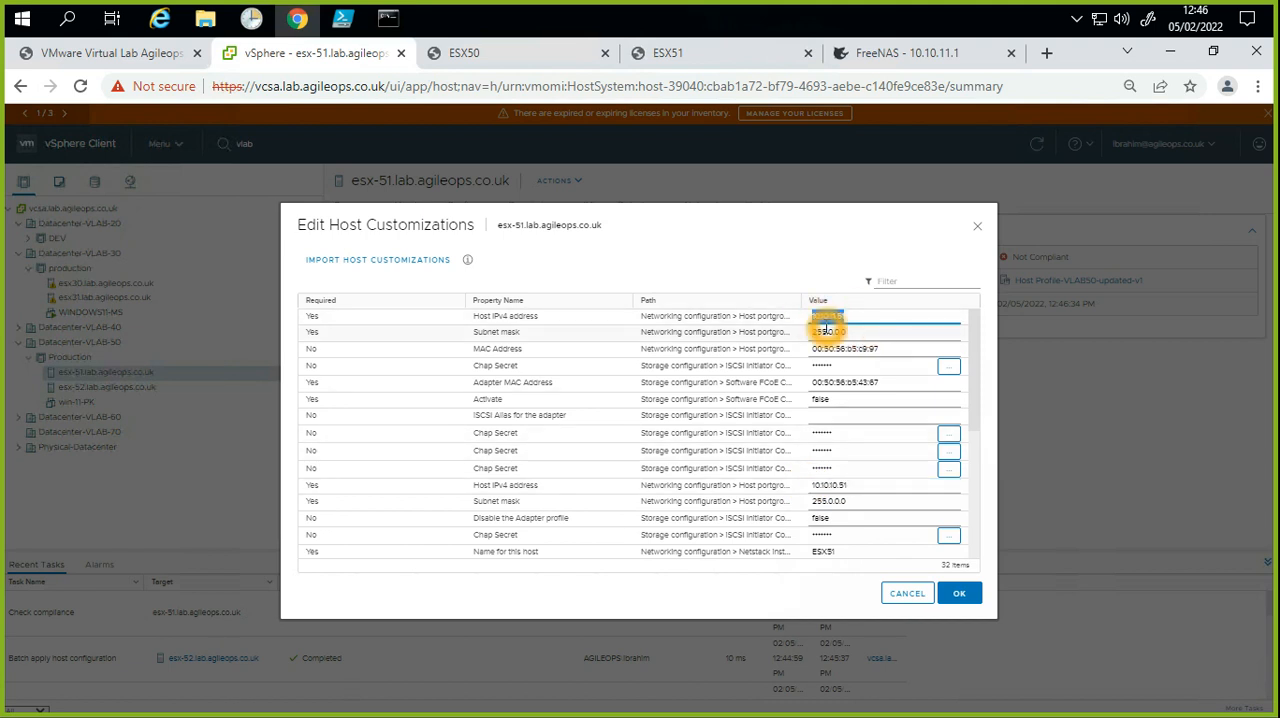
click(953, 595)
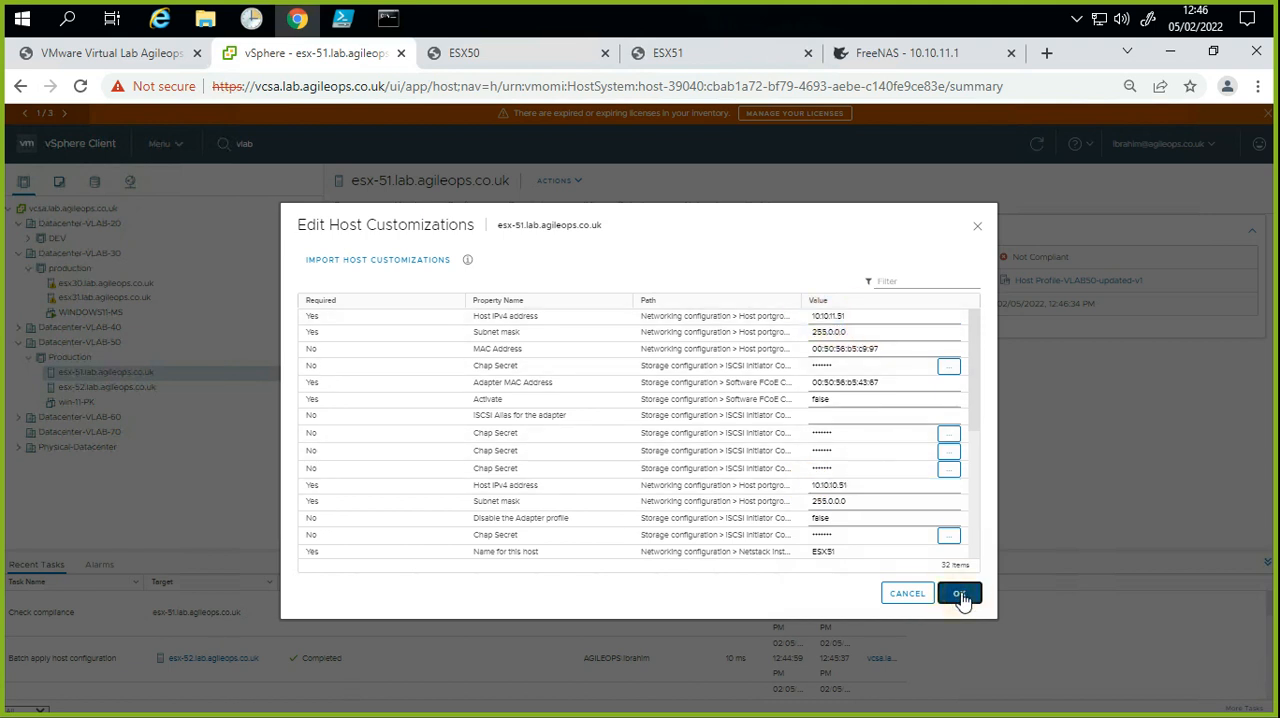
Step: View the virtual switches configured on esx-51.lab.agileops.co.uk
click(122, 378)
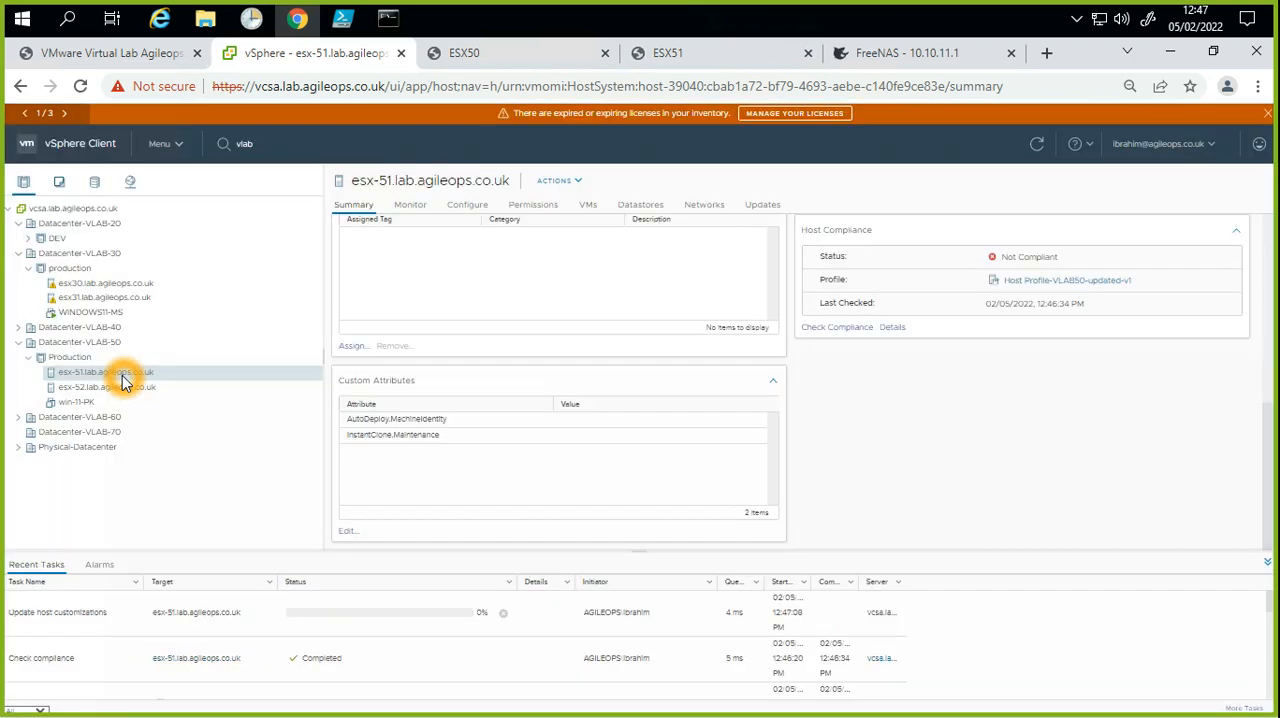
click(467, 204)
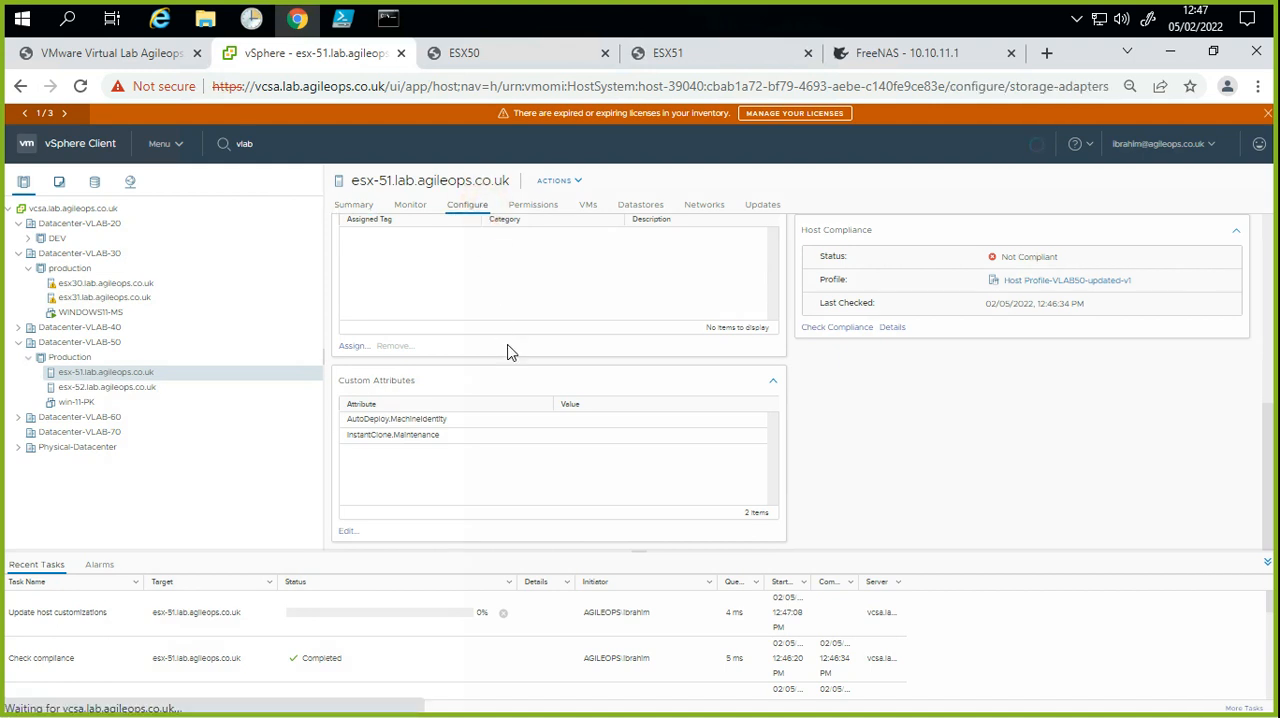
click(399, 352)
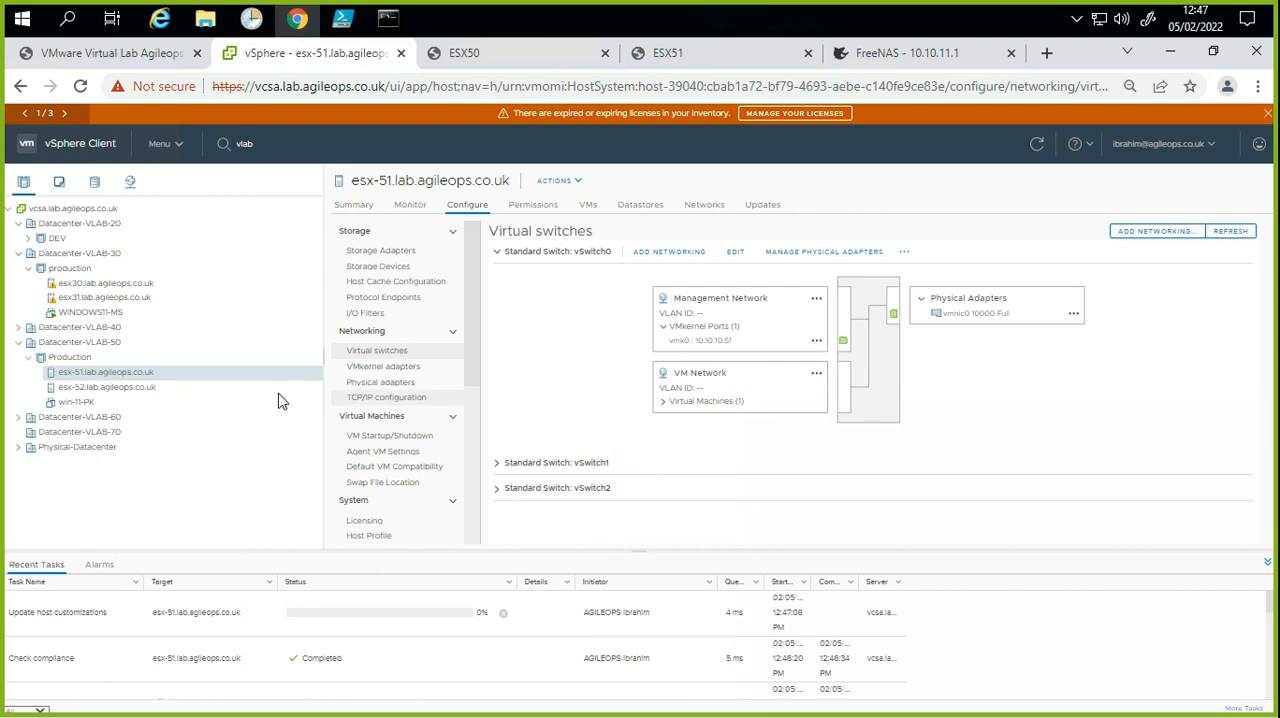
Step: Remediate esx-51.lab.agileops.co.uk to apply its attached host profile, and follow the task's progress
click(158, 381)
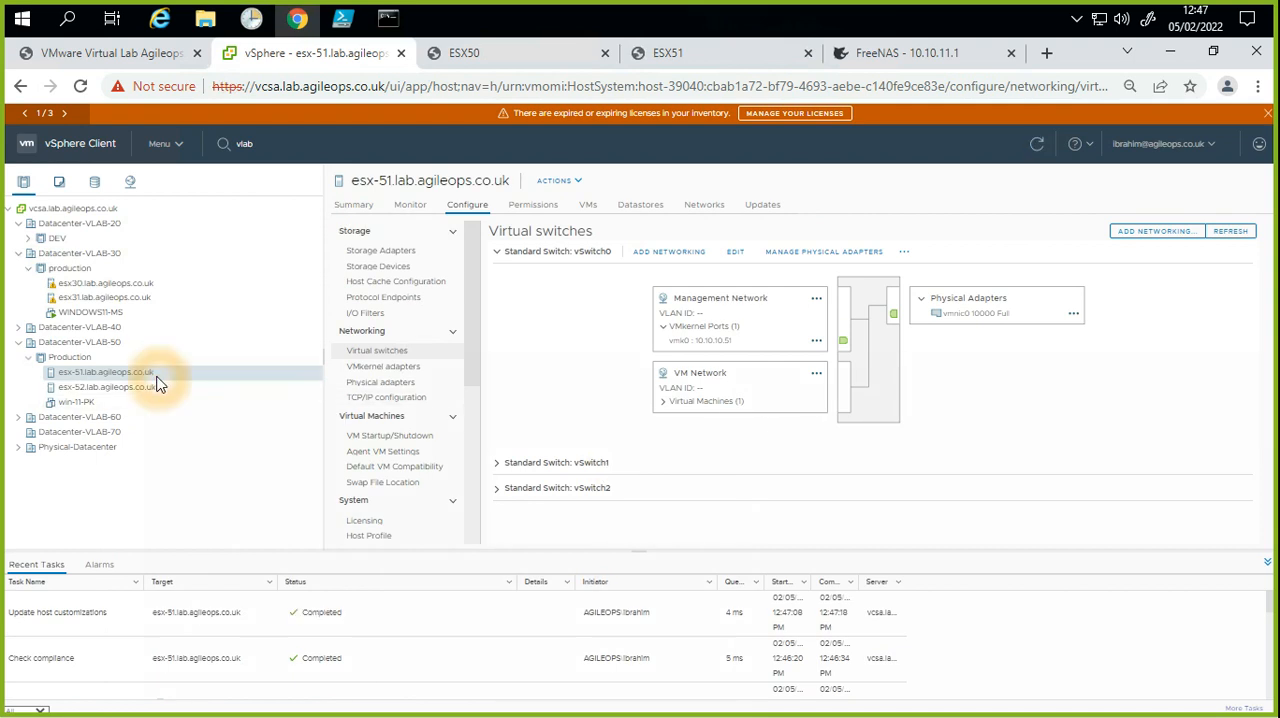
right_click(158, 381)
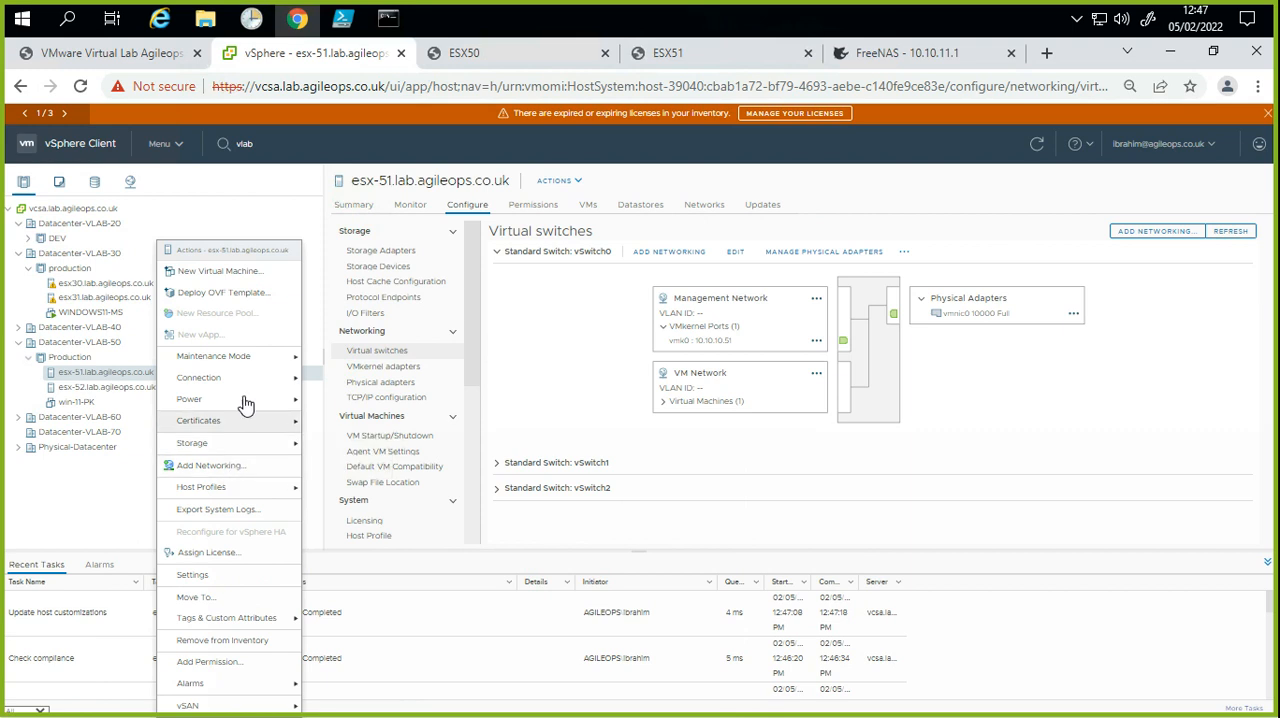
click(250, 488)
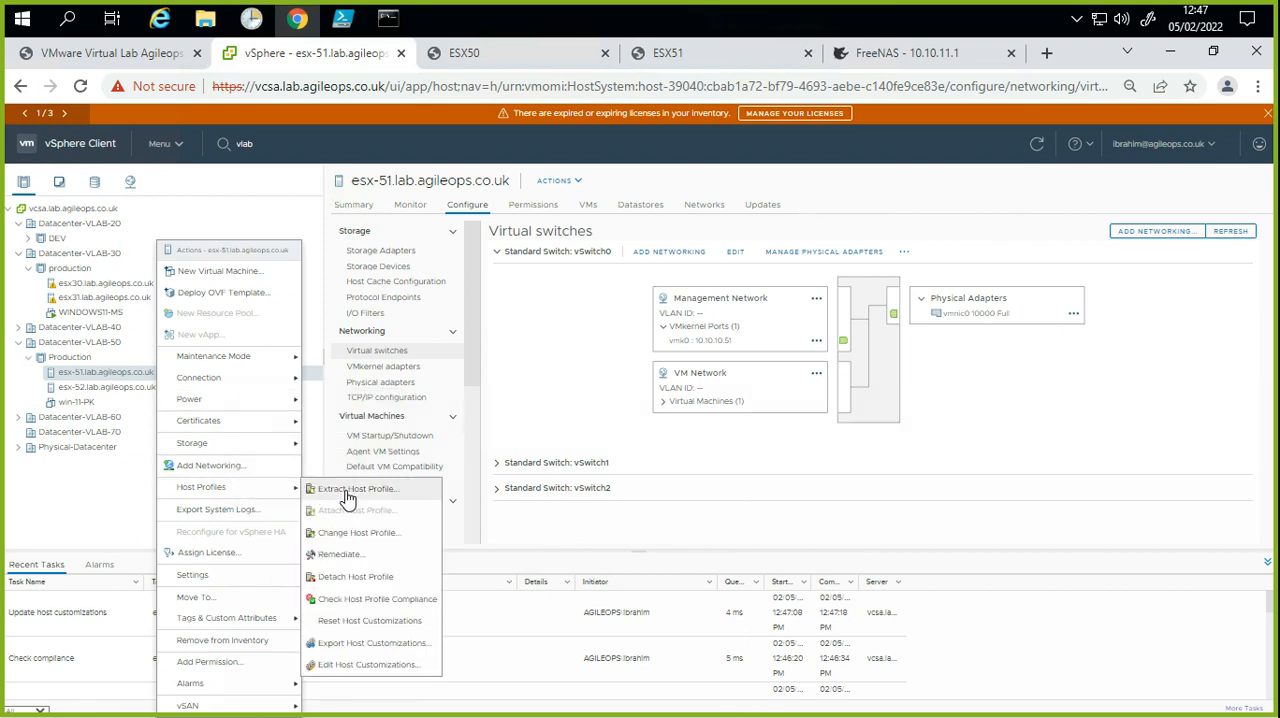
click(352, 556)
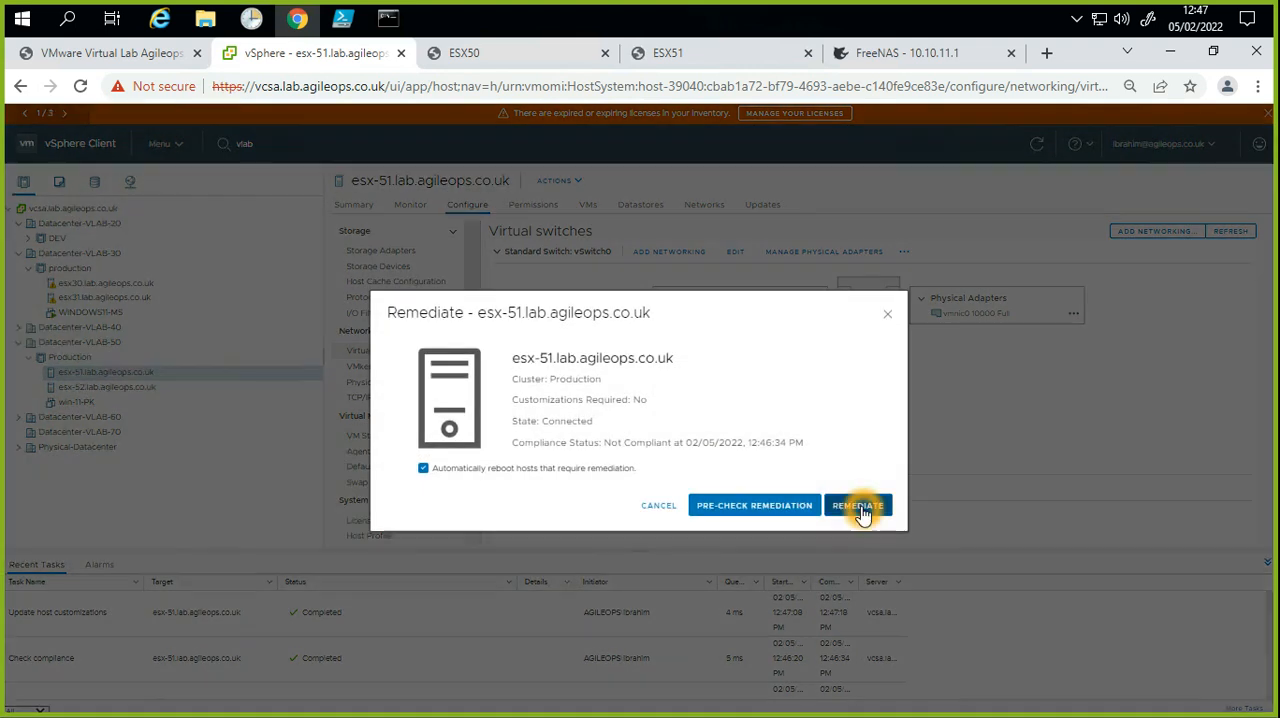
click(863, 509)
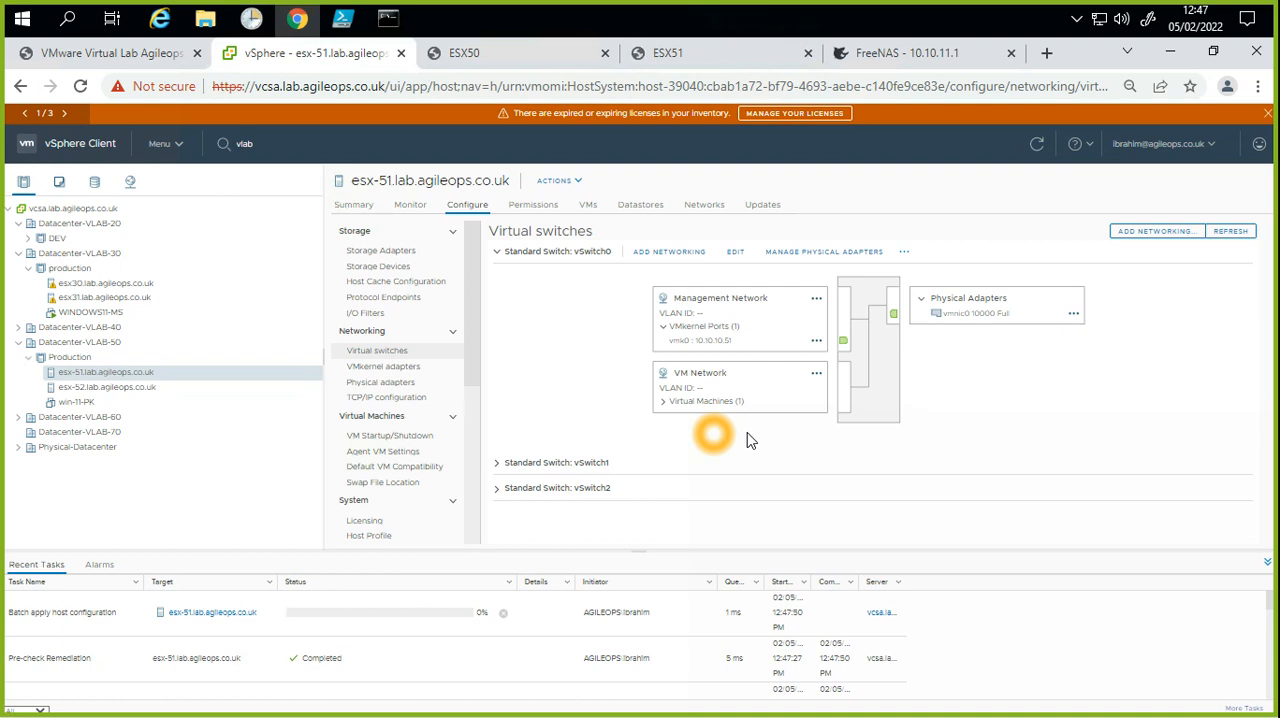
click(44, 612)
click(98, 614)
click(108, 632)
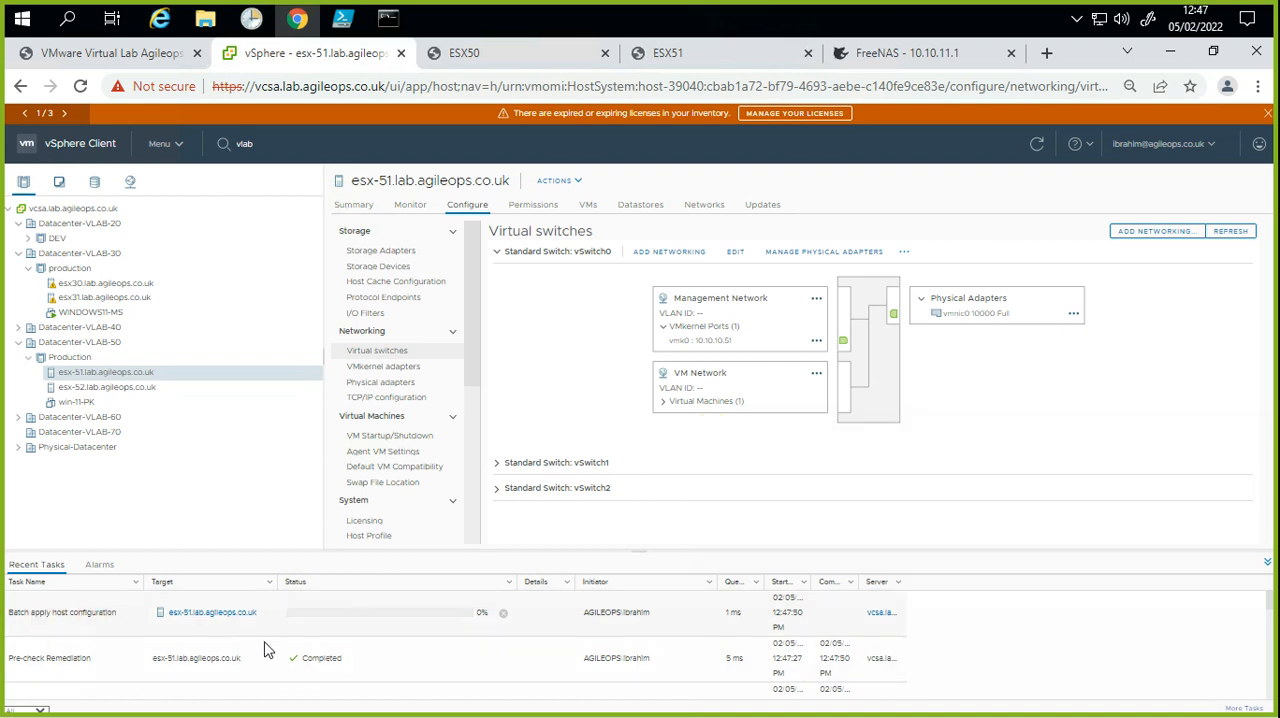
click(326, 630)
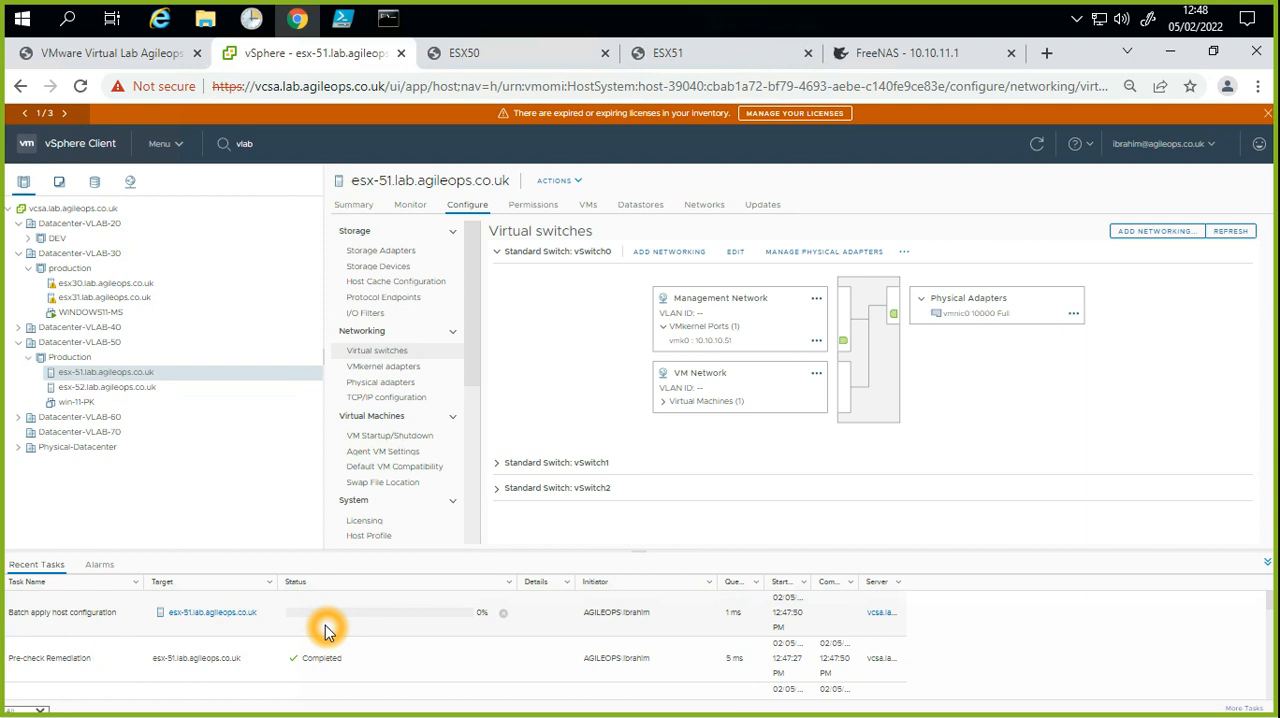
Step: Expand vSwitch1 and vSwitch2 on esx-51 and examine the port groups, including those on vSwitch0
click(499, 464)
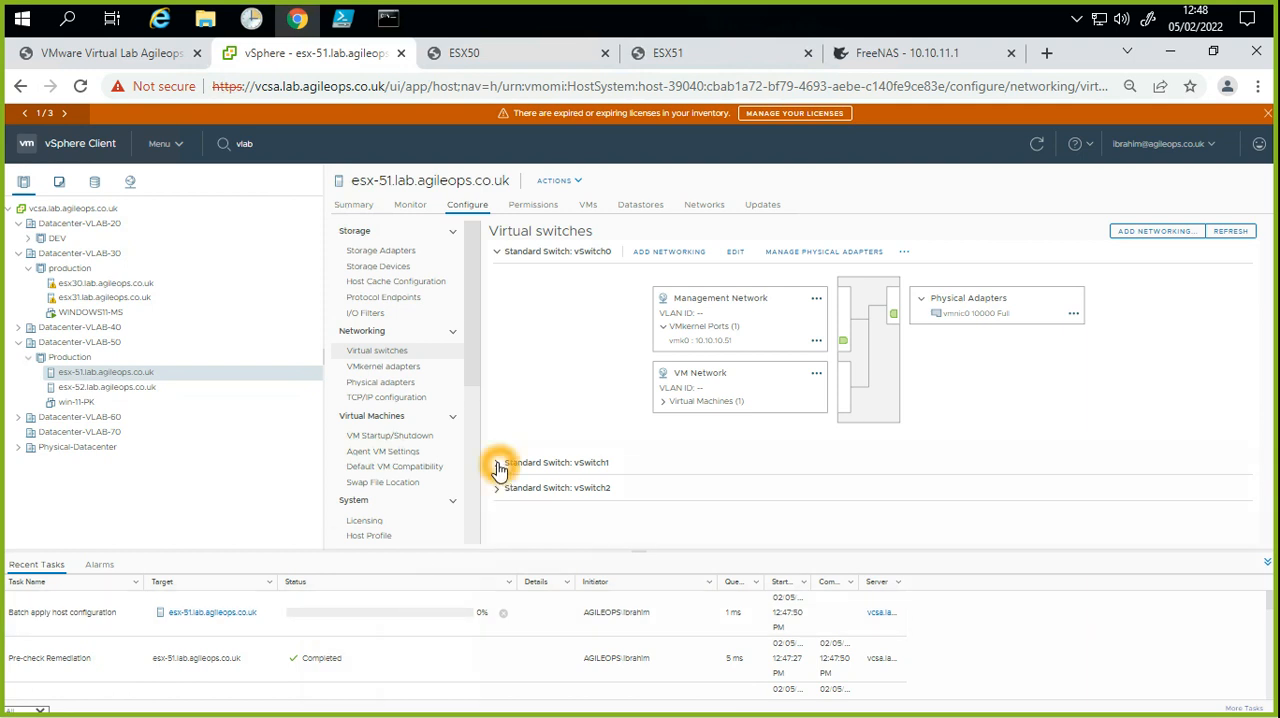
scroll(519, 492, down, 1)
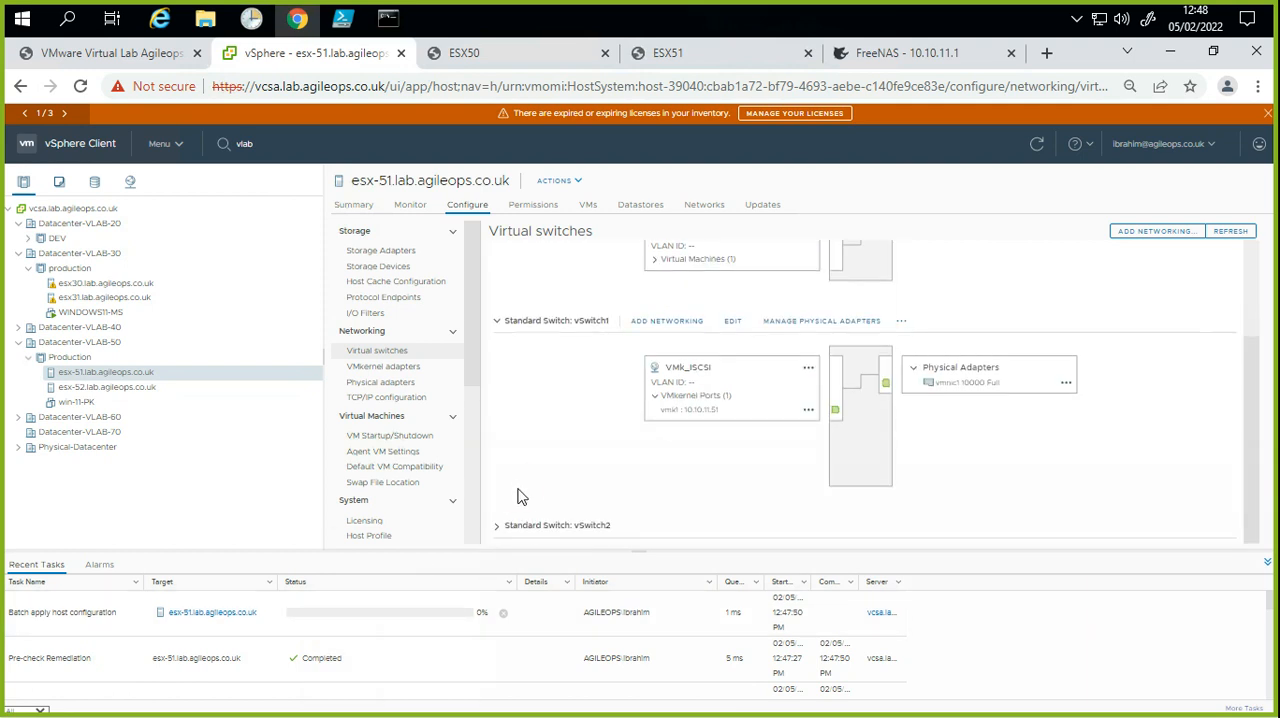
click(510, 531)
scroll(505, 528, up, 3)
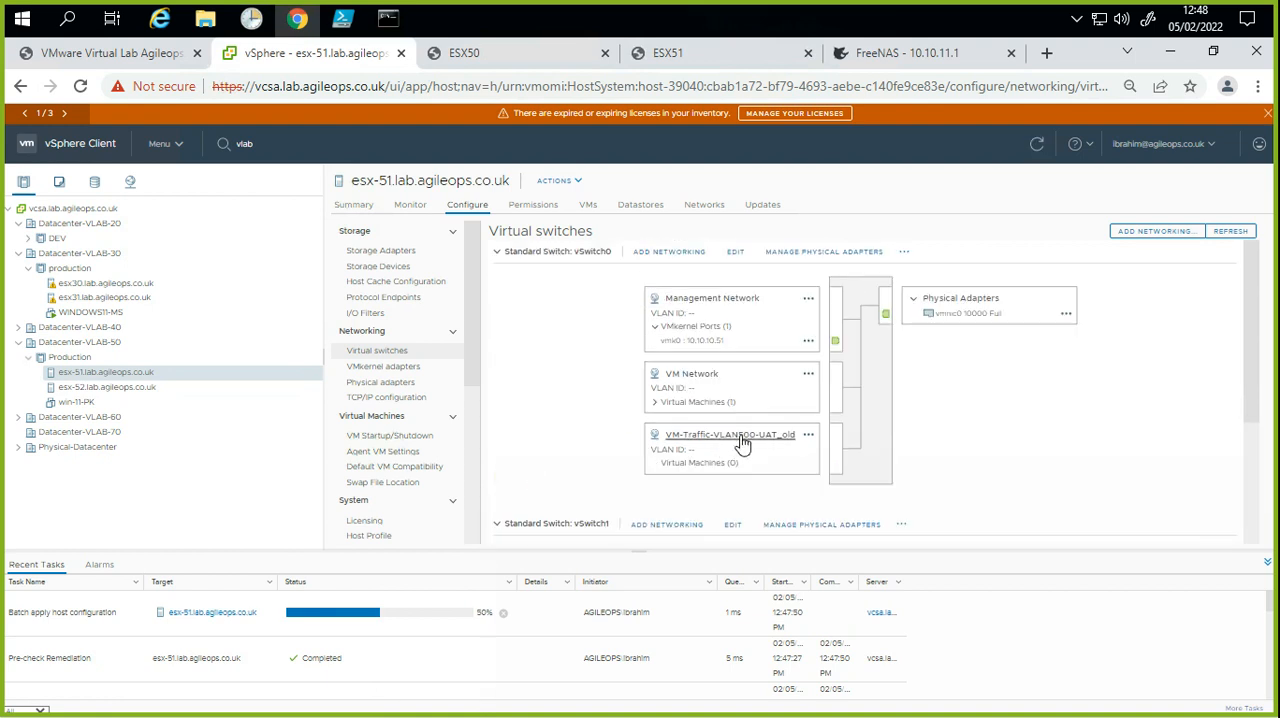
click(760, 441)
Step: Review the host profile compliance status in the summary of esx-51
click(350, 204)
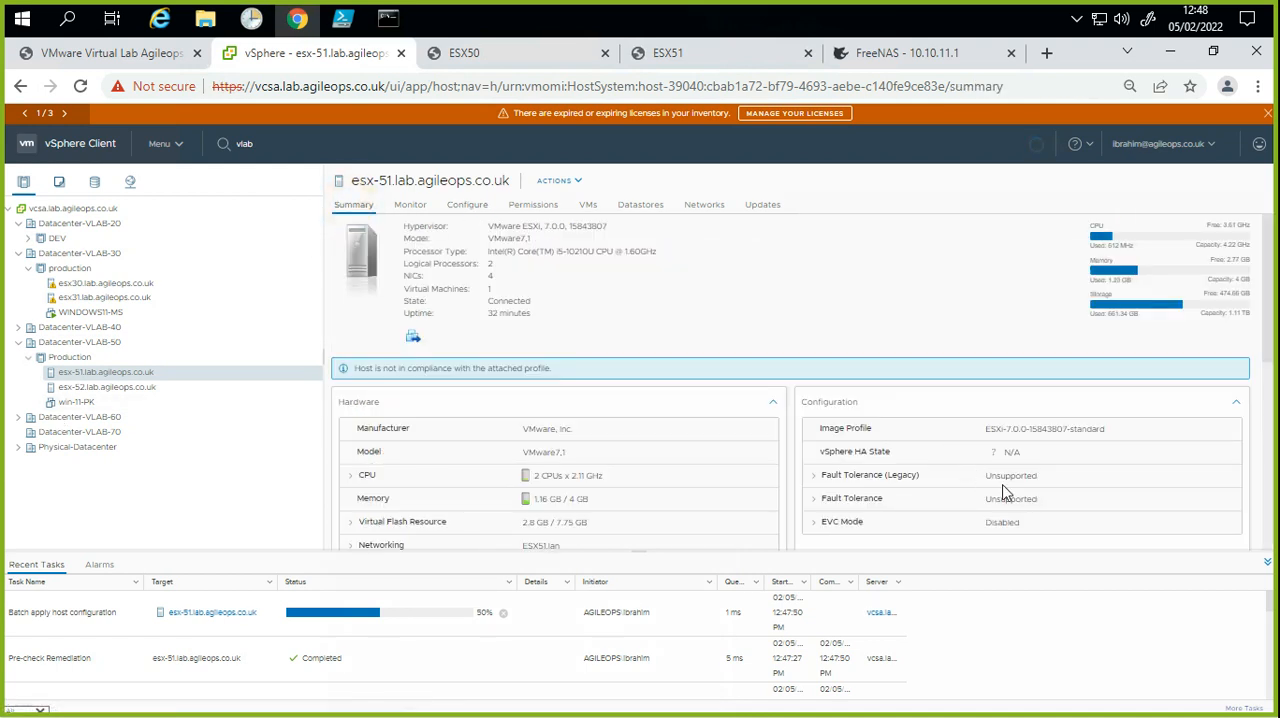
scroll(1066, 510, down, 5)
scroll(1066, 510, down, 1)
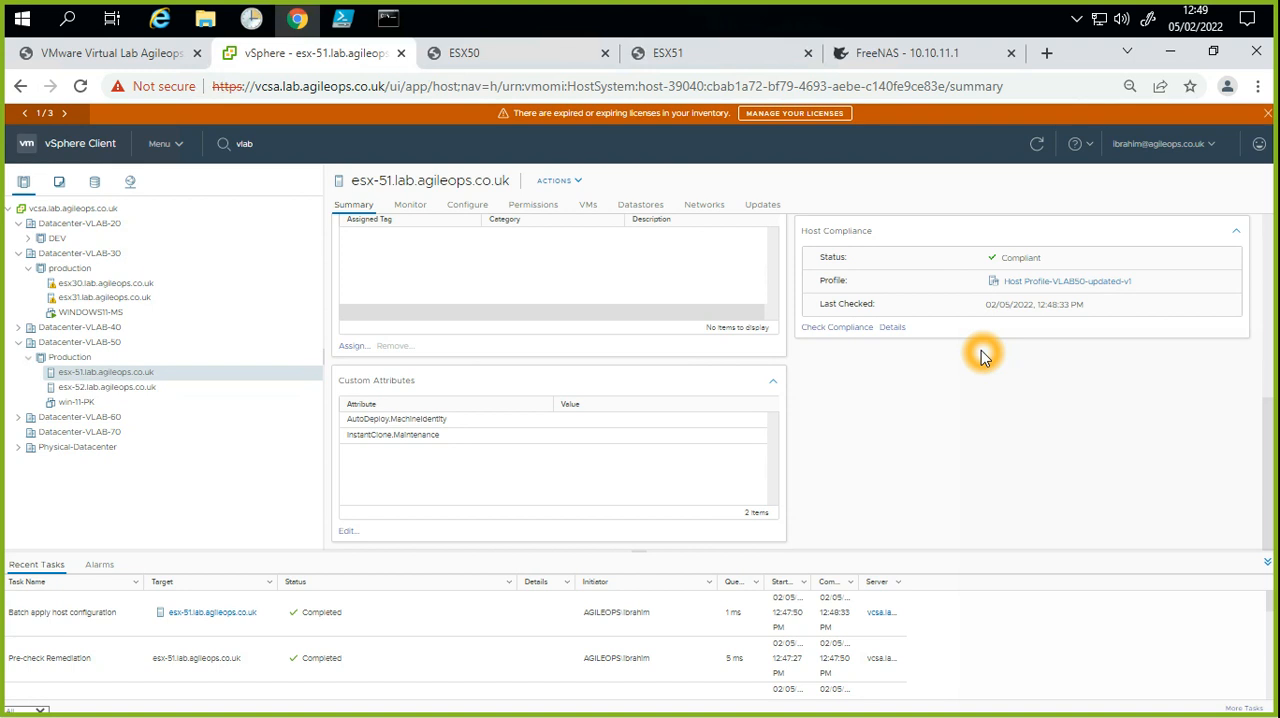
click(1005, 257)
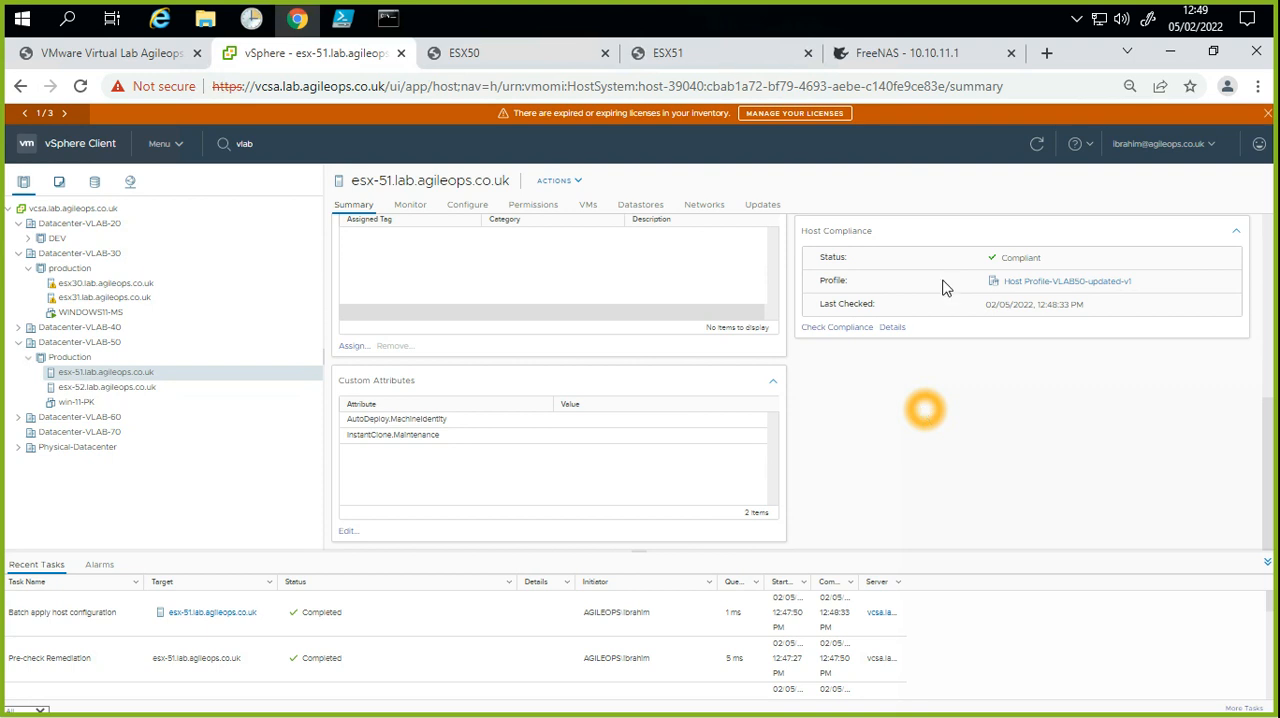
click(905, 465)
click(956, 416)
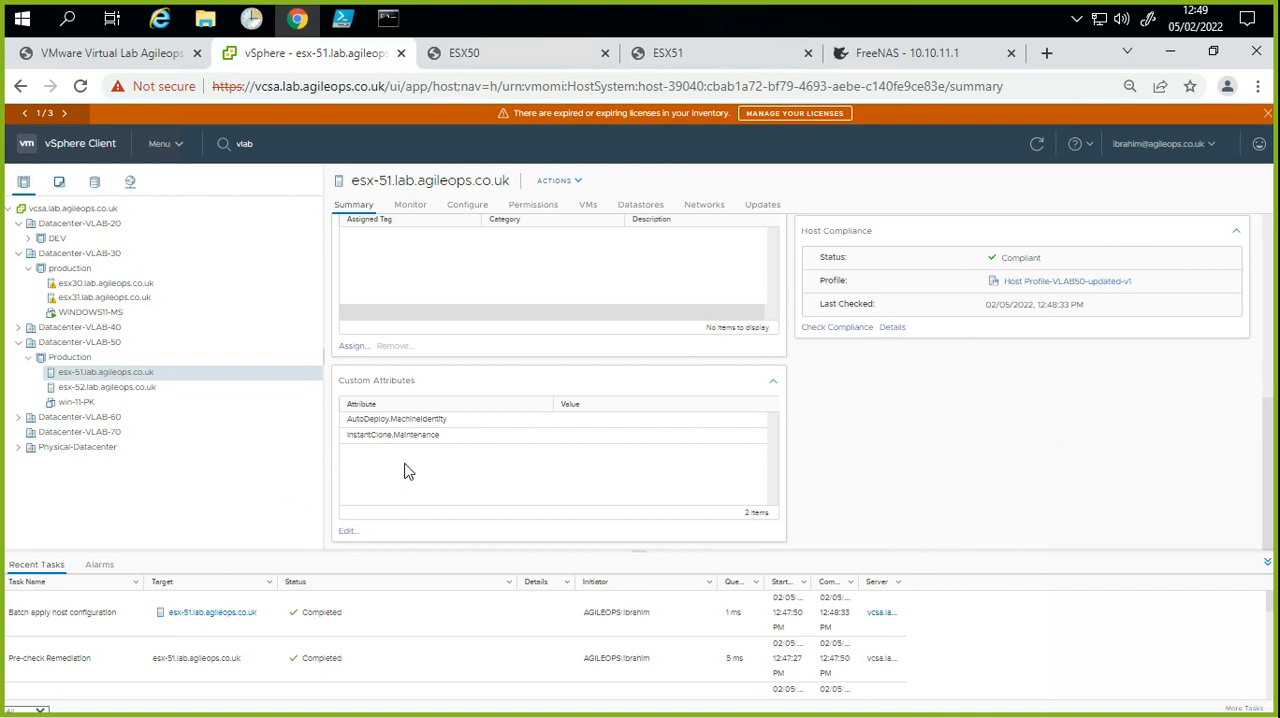
click(1003, 425)
Step: Open the configuration of esx-51.lab.agileops.co.uk and review its virtual switches down to vSwitch1
click(458, 218)
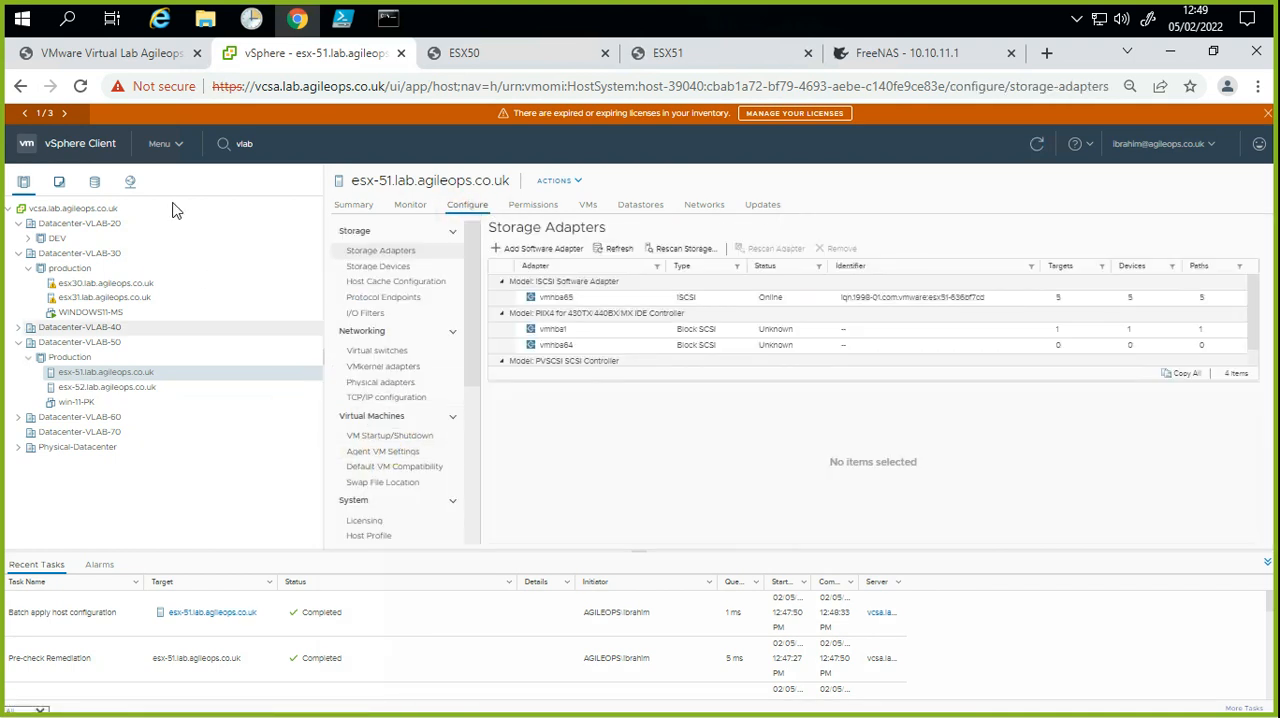
click(134, 185)
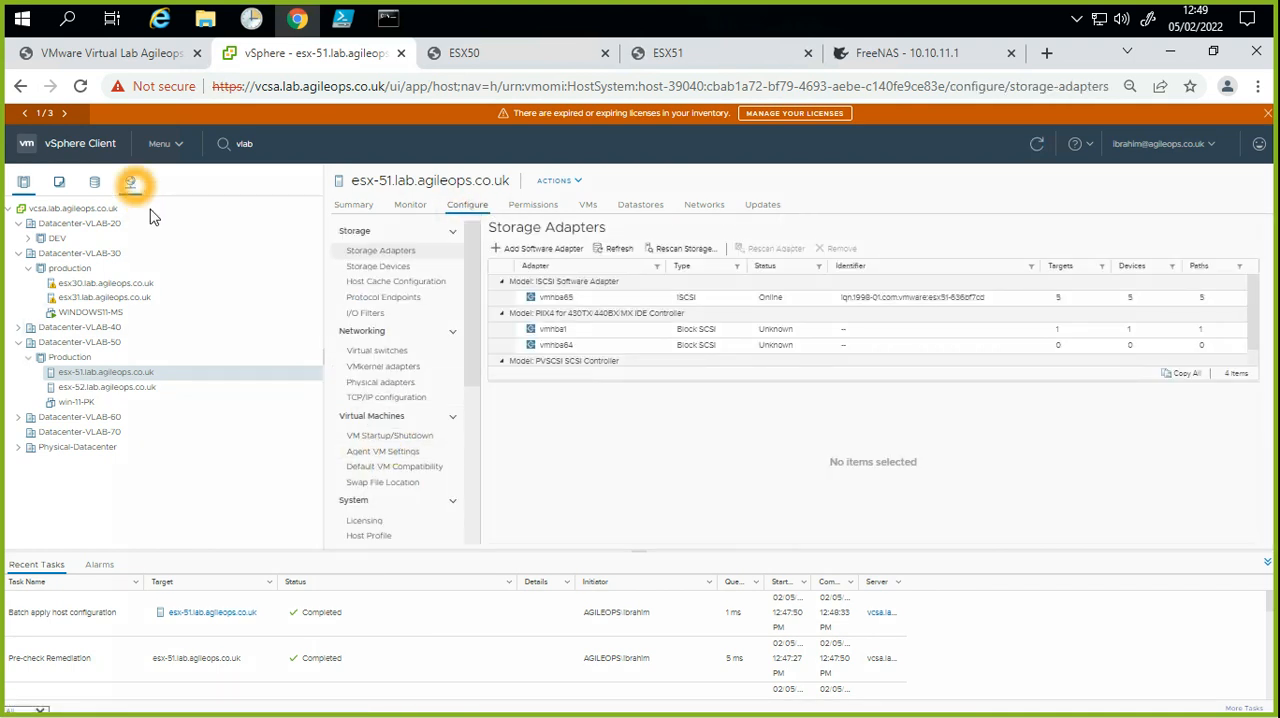
click(377, 352)
scroll(748, 408, down, 3)
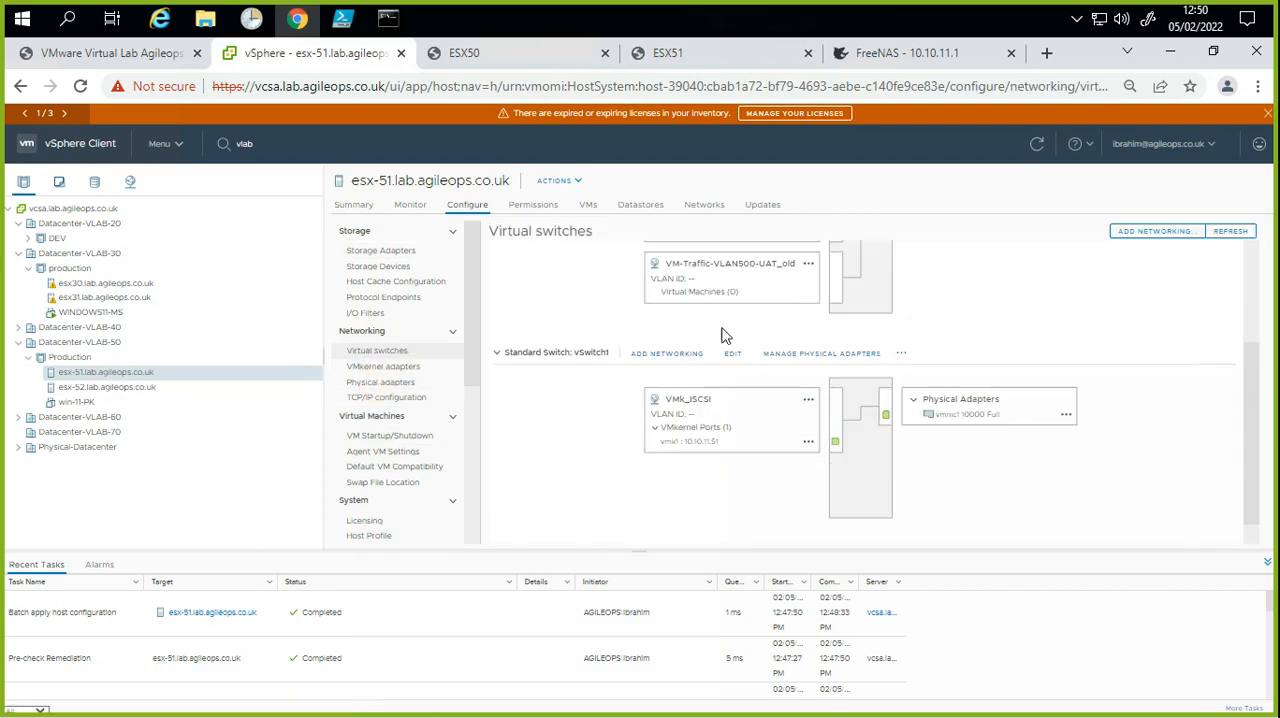
Step: Review the VMkernel adapters of esx-51, and inspect its physical adapters including the details of vmnic3
click(406, 369)
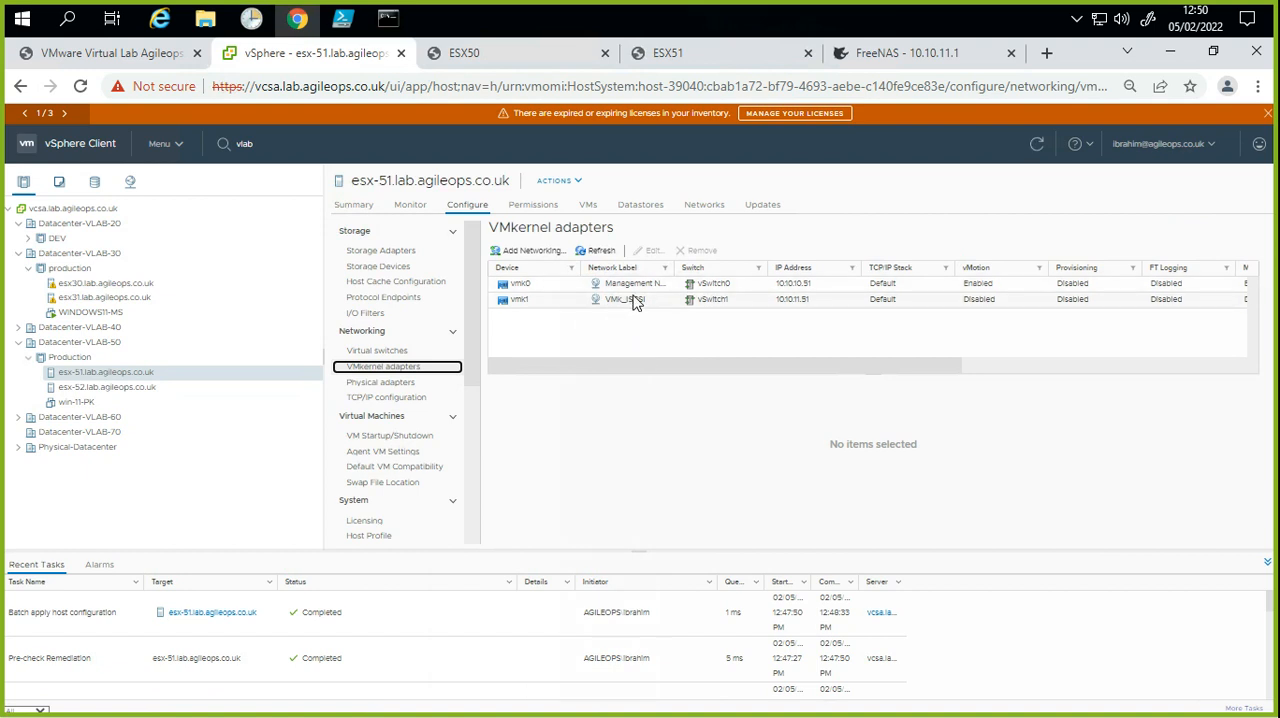
click(612, 291)
click(411, 386)
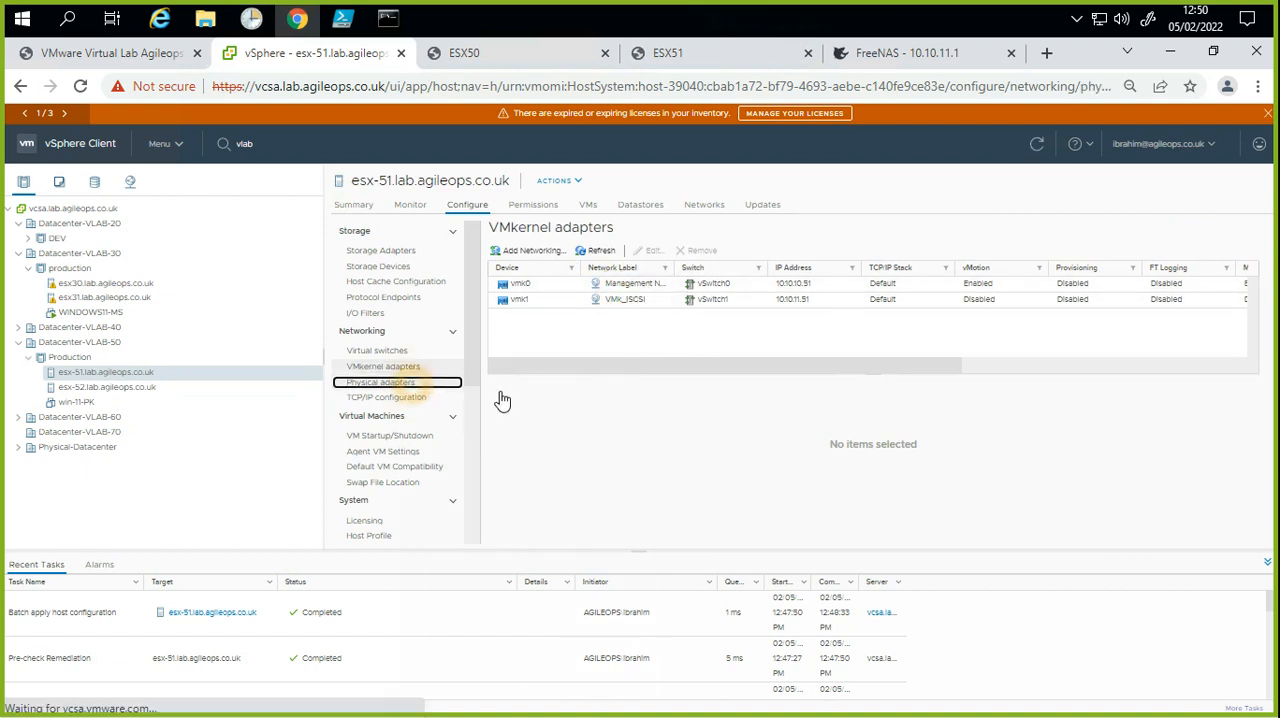
click(824, 331)
click(822, 312)
click(829, 322)
click(822, 321)
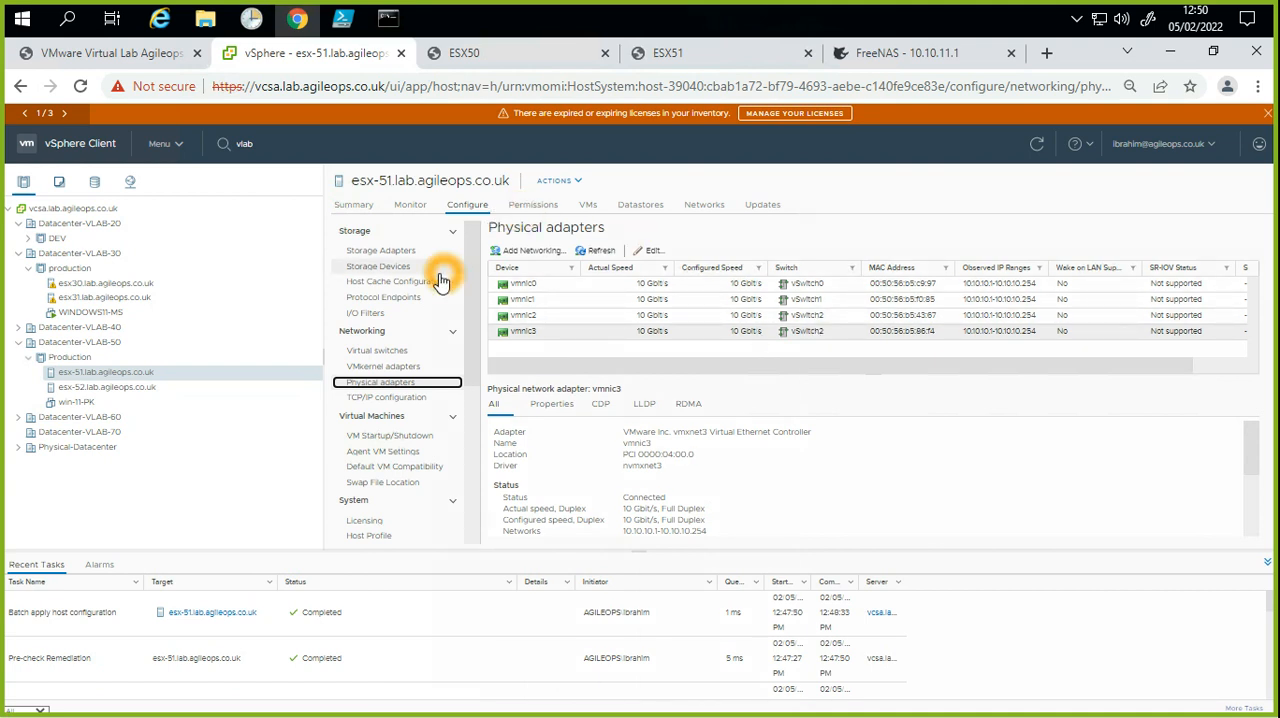
Step: Return to the virtual switches of esx-51 and expand vSwitch2 to examine its port groups and physical adapters
click(405, 351)
click(731, 449)
scroll(722, 460, down, 3)
click(686, 521)
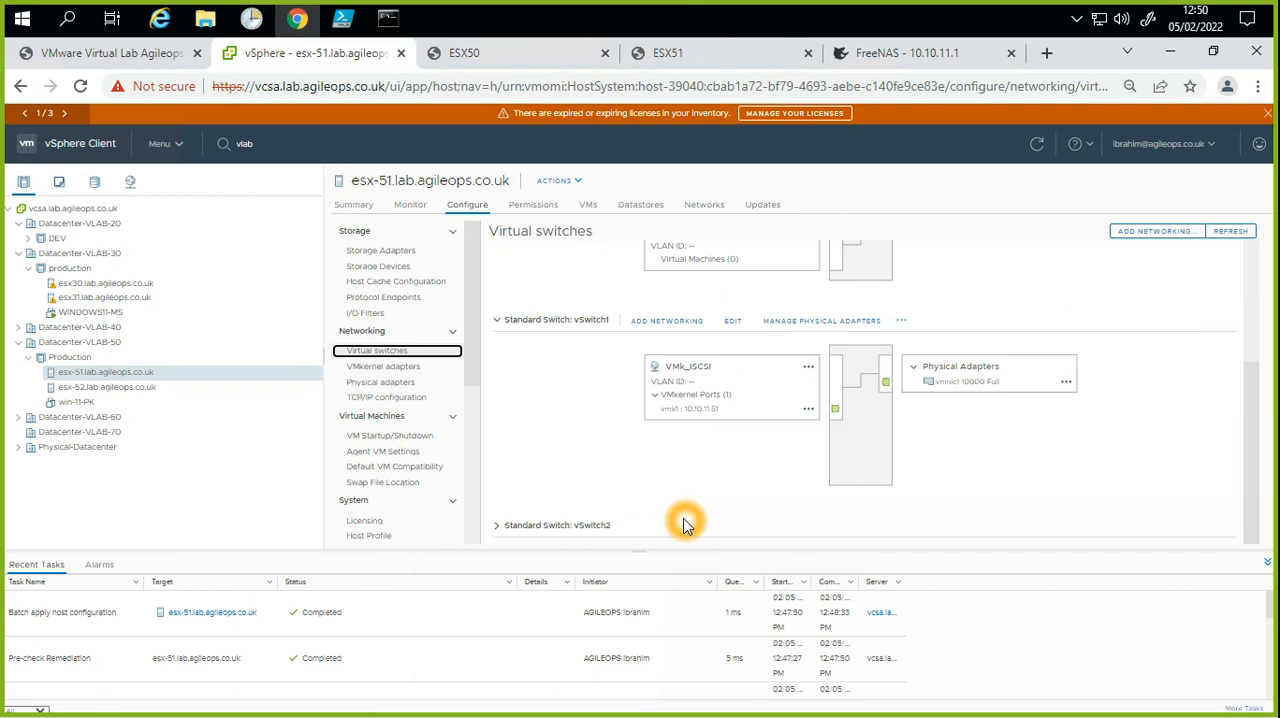
click(496, 525)
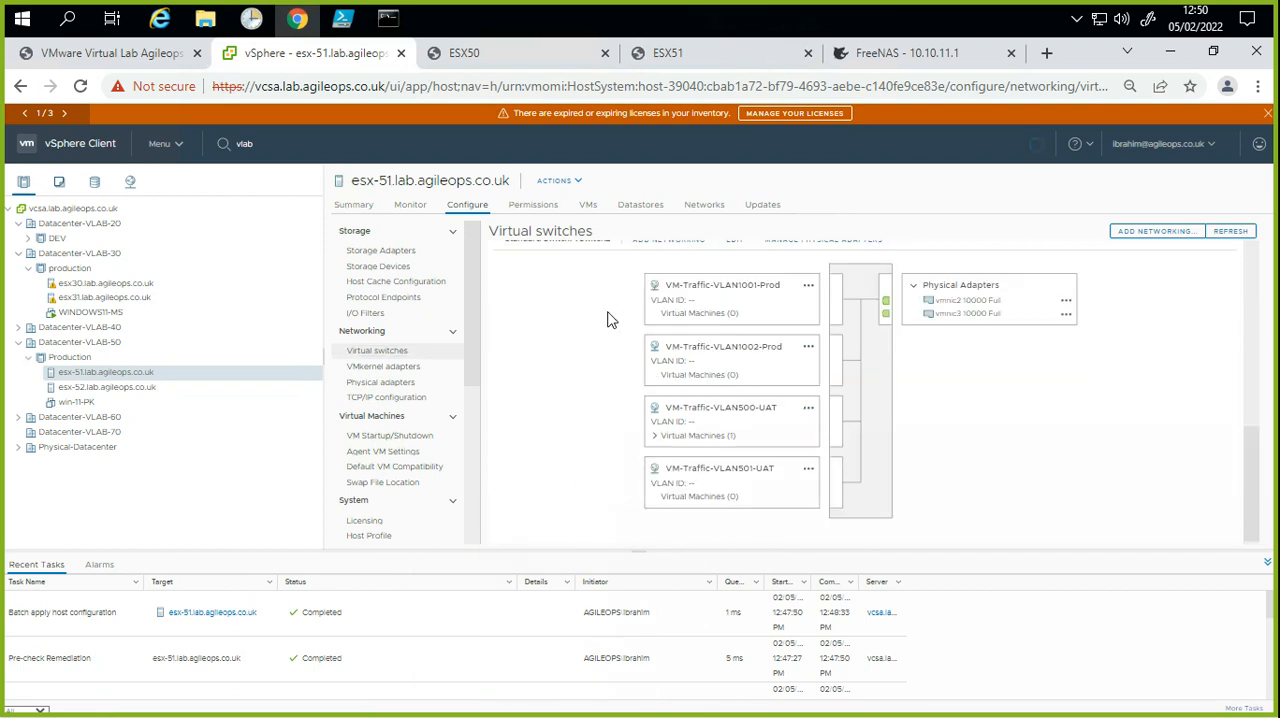